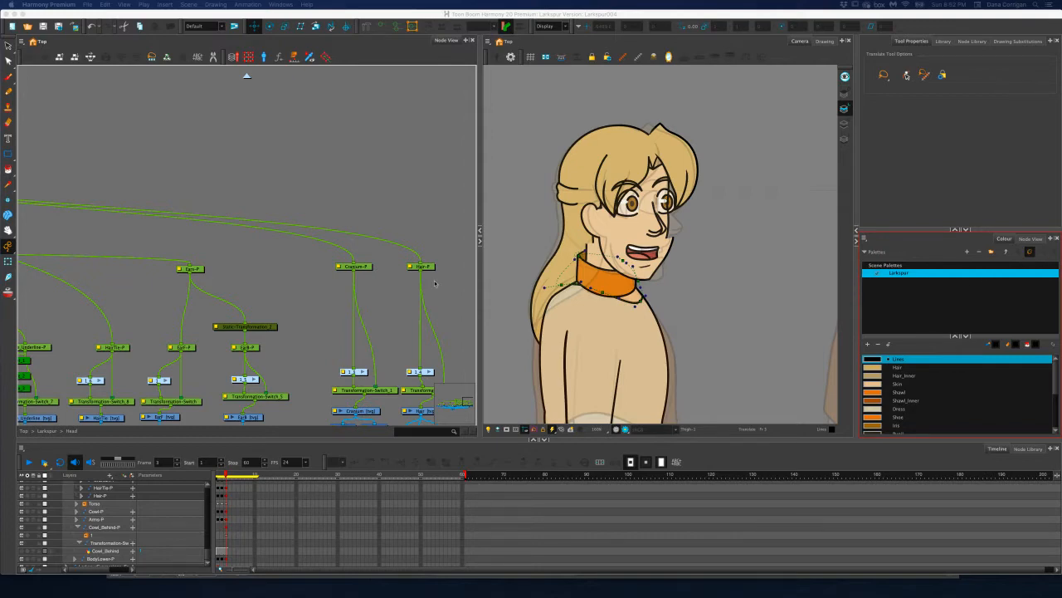
Examine the character's turnaround on frame 3 and compare it with the front view on frame 1
scroll(646, 296, "down", 5)
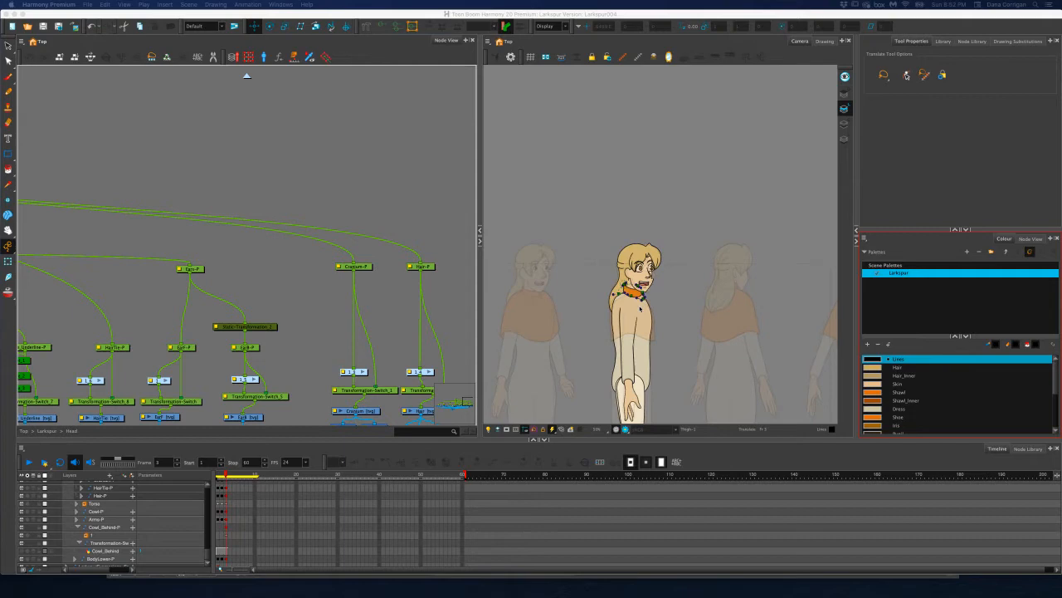
left_click(640, 308)
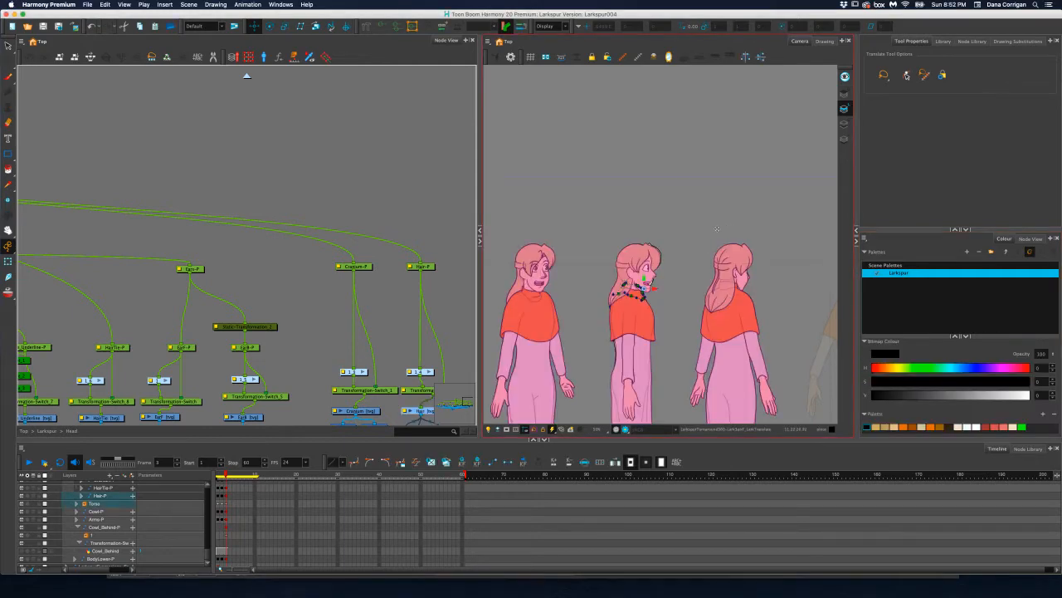
left_click_drag(624, 276, 798, 155)
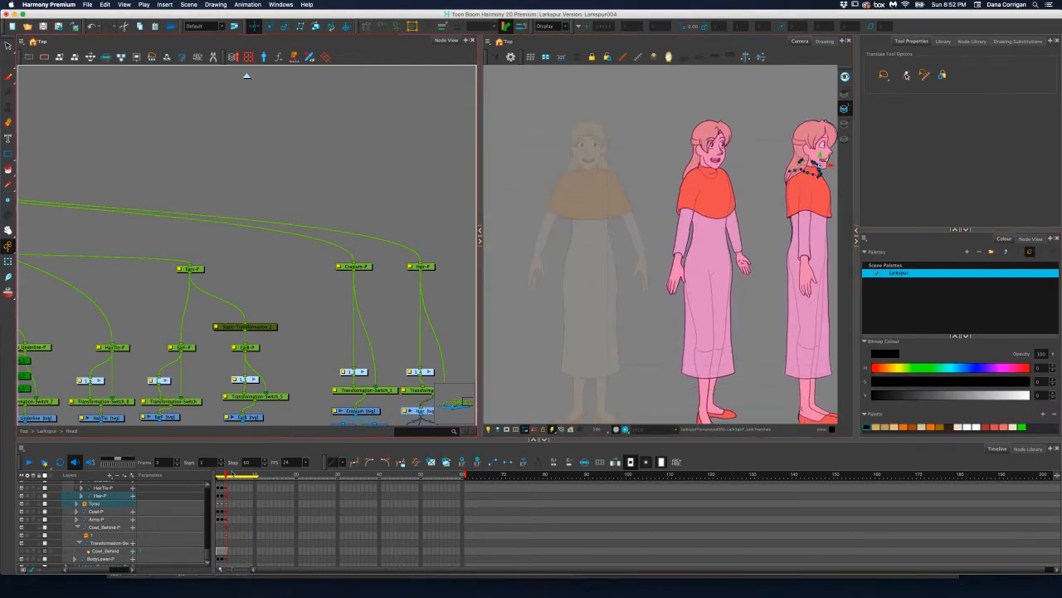
left_click_drag(225, 475, 215, 475)
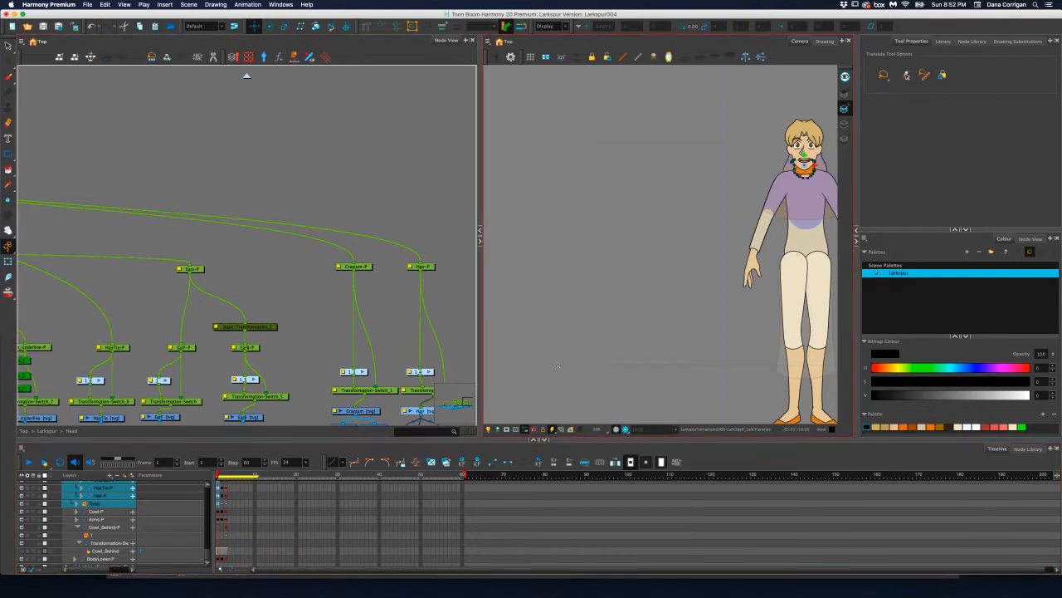
scroll(613, 324, "down", 1)
left_click_drag(630, 327, 512, 310)
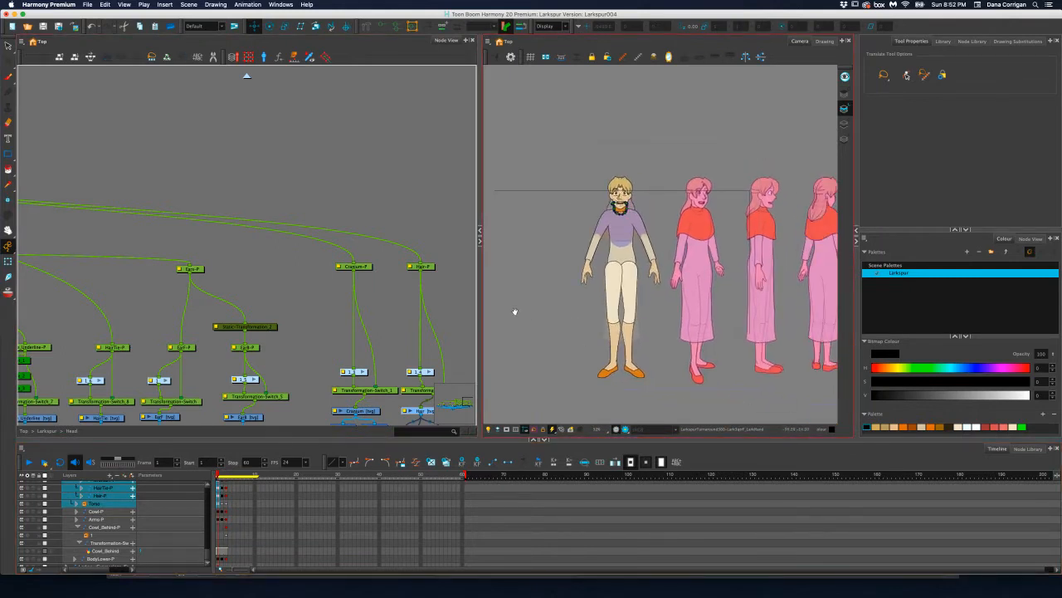
Activate the Select tool and go through frames 2 and 3 to inspect the frame 3 head and neck up close
left_click(8, 47)
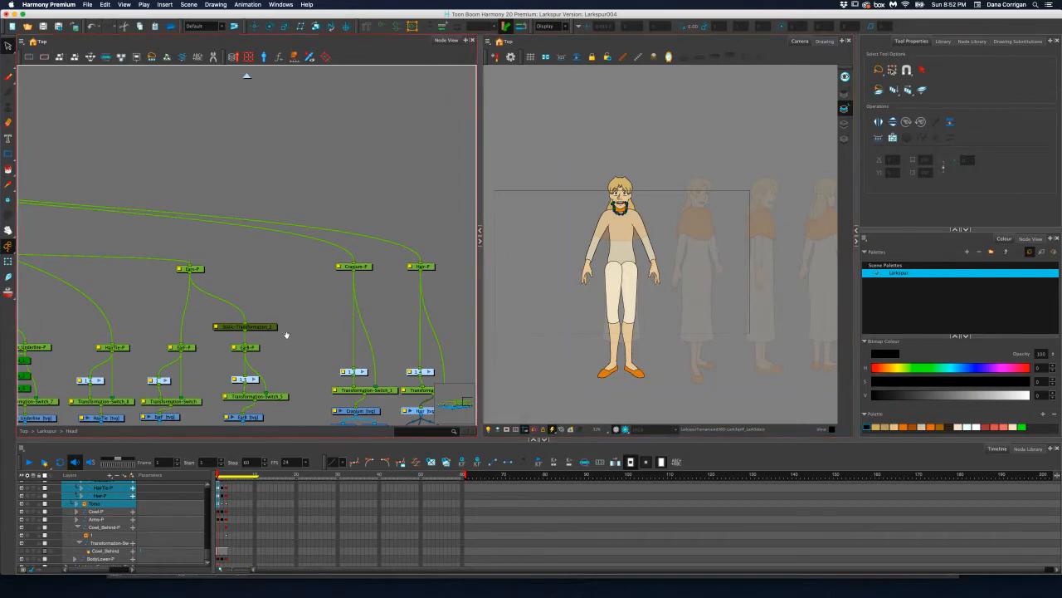
left_click_drag(284, 337, 324, 287)
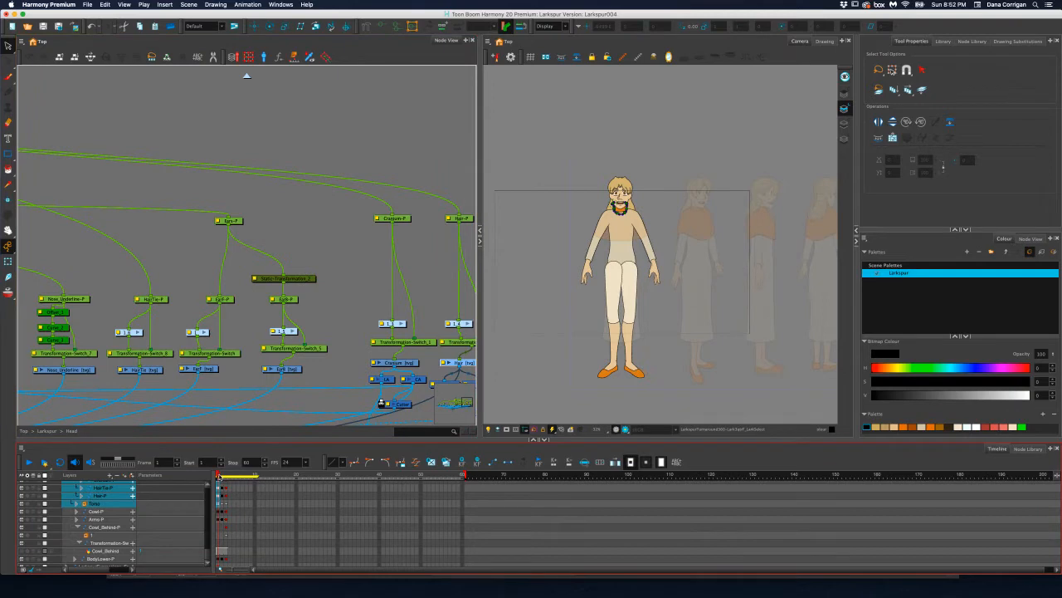
left_click(222, 476)
left_click(226, 477)
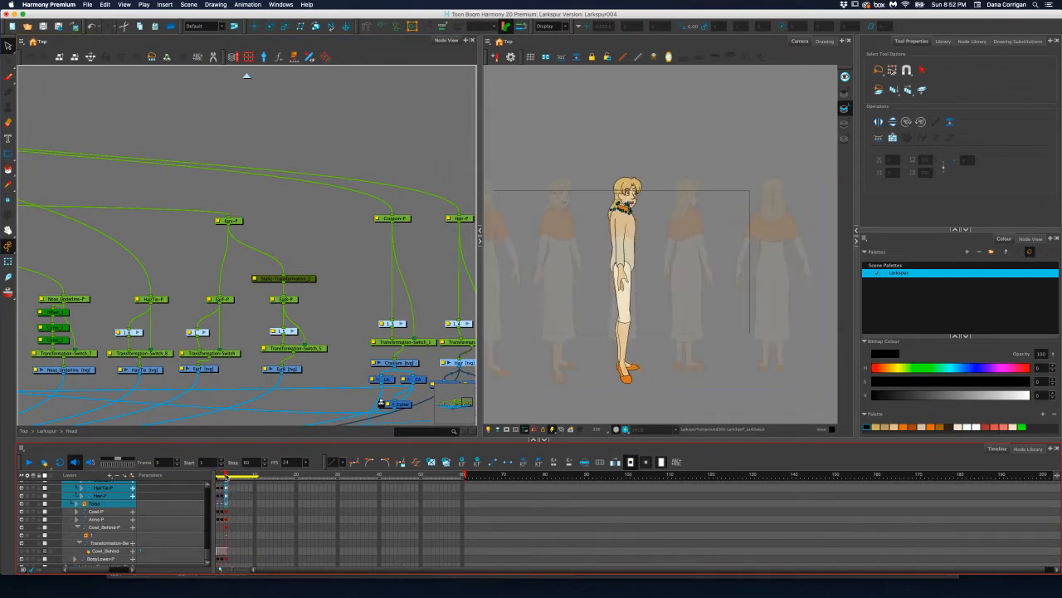
scroll(635, 193, "up", 2)
scroll(630, 211, "up", 5)
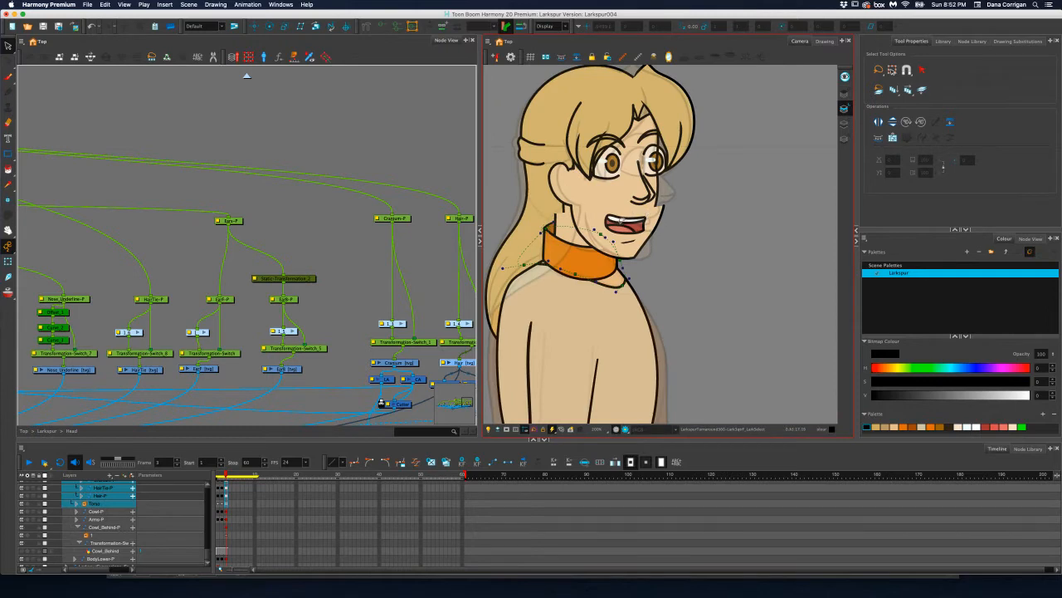
Clear the layer selection and examine the torso, arm and legs of the frame 3 pose
left_click(413, 307)
left_click(346, 254)
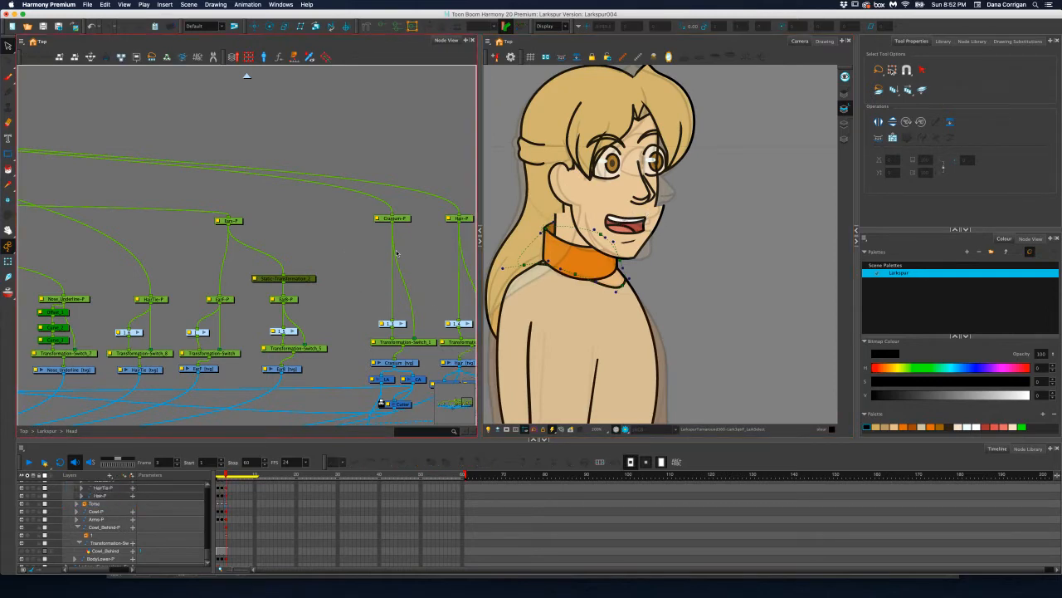
scroll(674, 252, "down", 4)
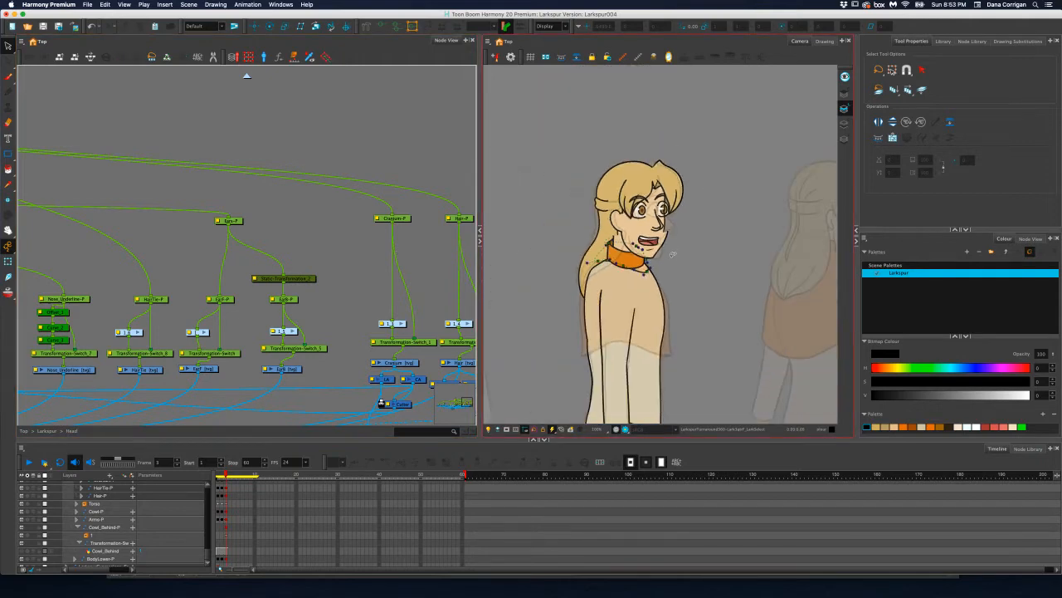
scroll(646, 319, "down", 3)
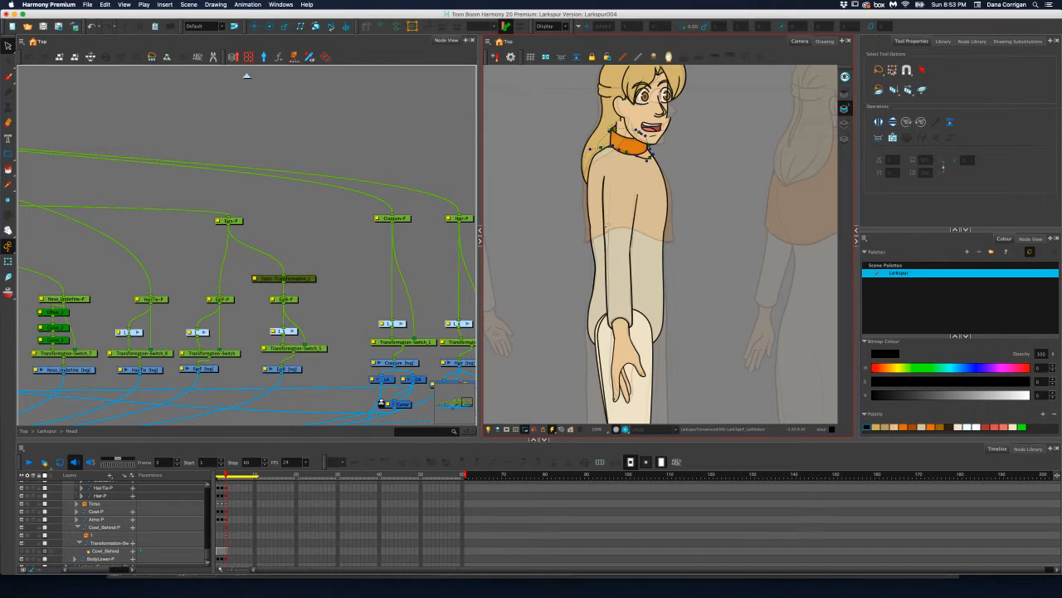
left_click_drag(415, 223, 428, 202)
key("1")
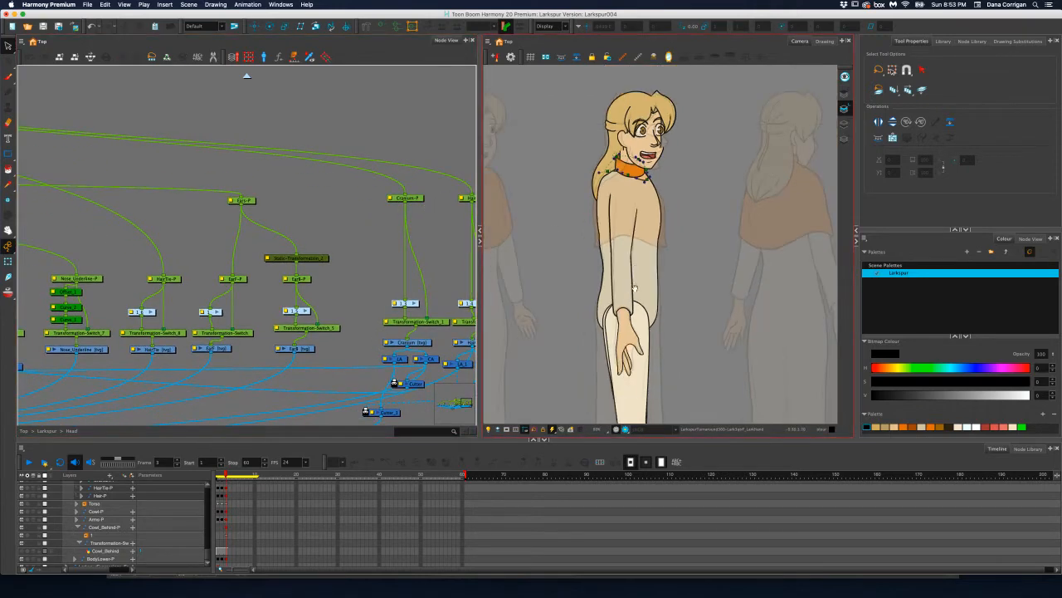
left_click_drag(634, 288, 645, 235)
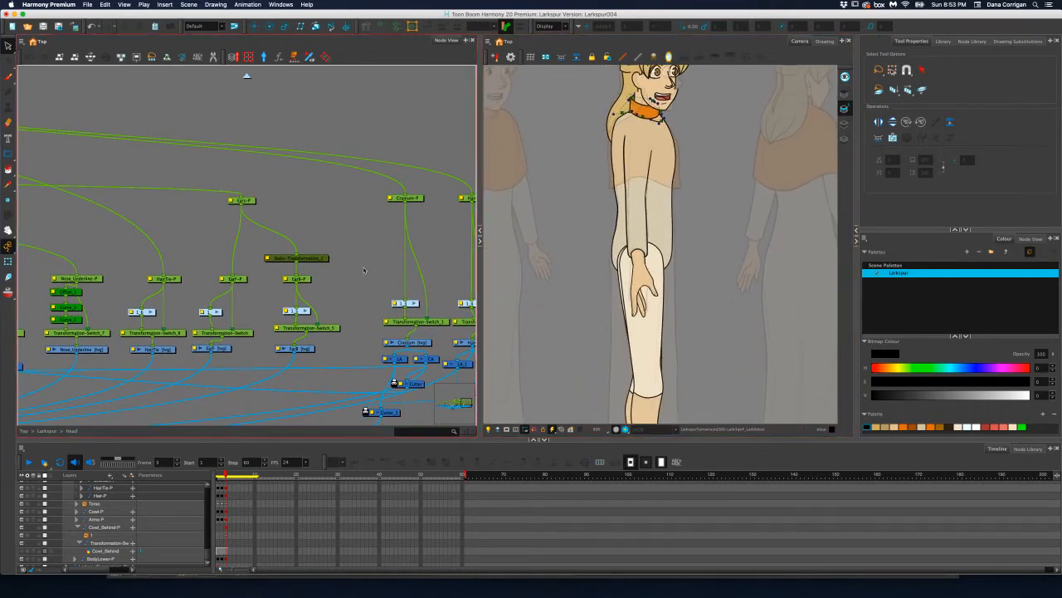
Leave the Head group and select the LegB-P peg in the Larkspur group
left_click_drag(363, 267, 458, 250)
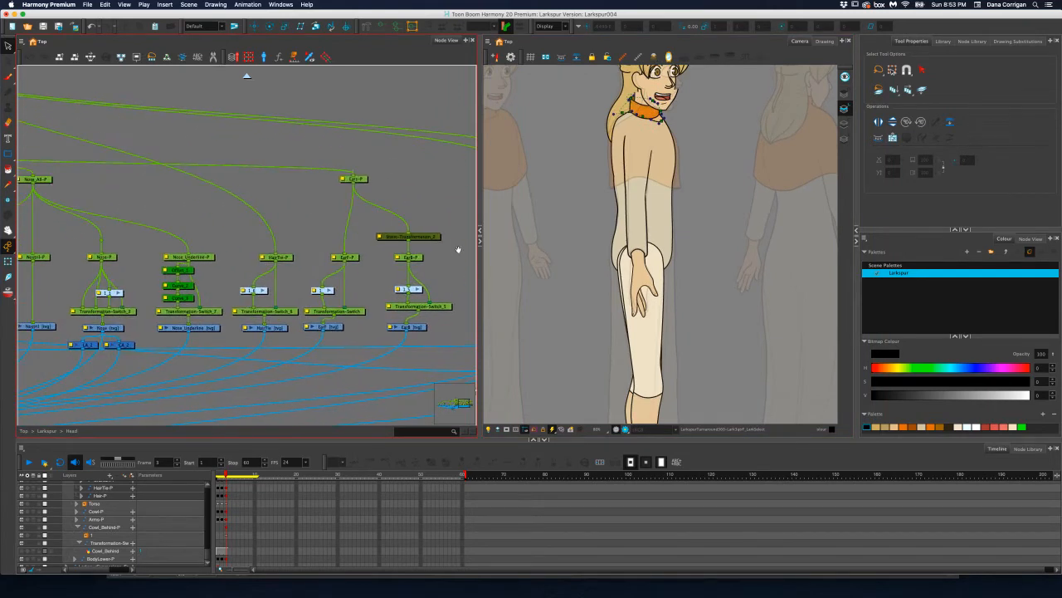
left_click_drag(221, 250, 489, 251)
mouse_move(329, 251)
left_mouse_down()
mouse_move(426, 259)
mouse_move(346, 251)
left_mouse_up()
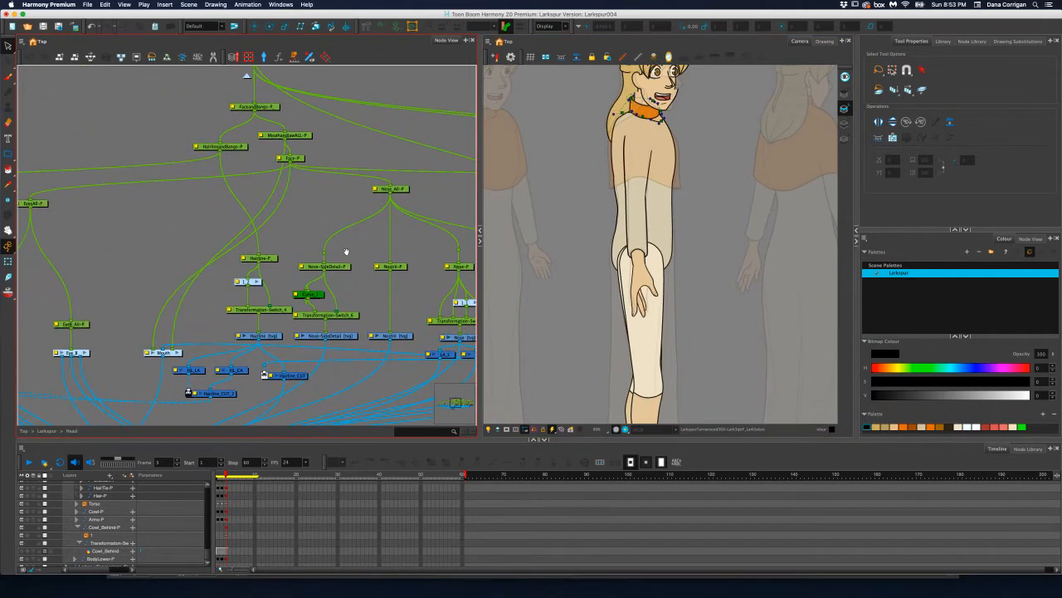
left_click_drag(199, 248, 386, 247)
left_click_drag(290, 239, 219, 241)
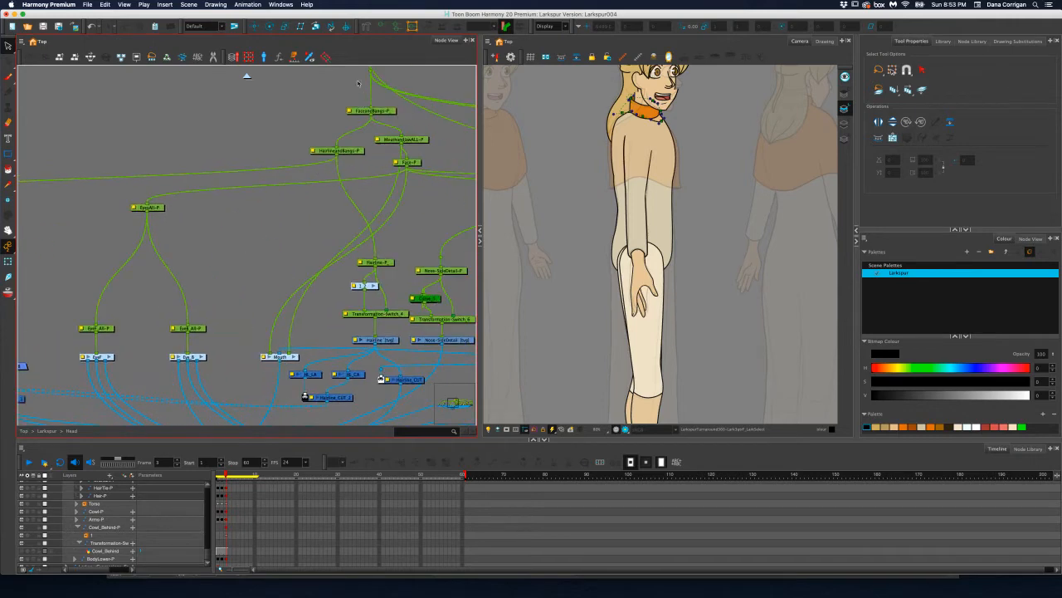
left_click(246, 75)
left_click_drag(389, 192, 249, 206)
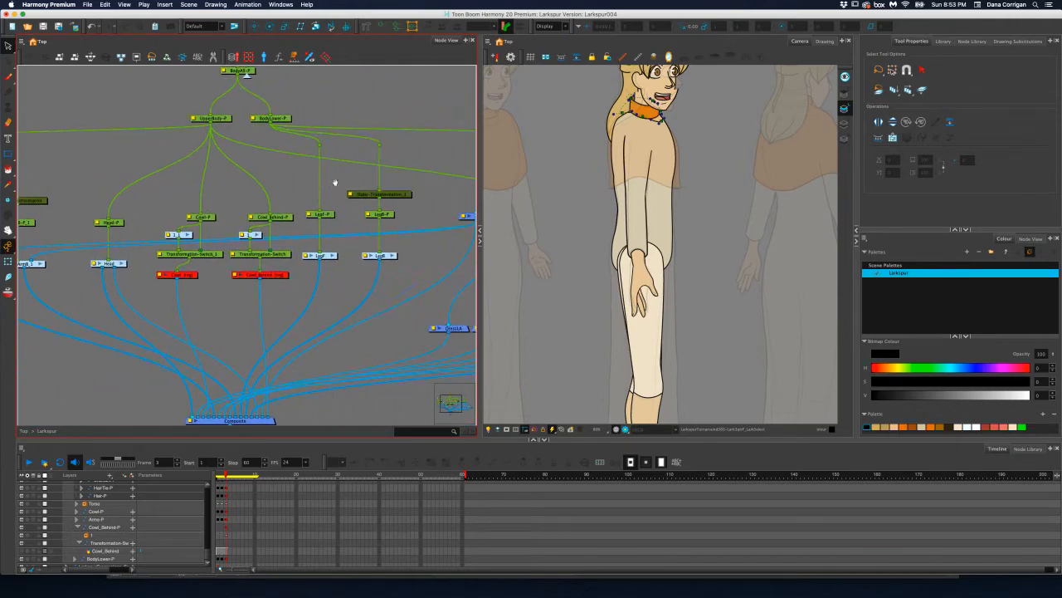
left_click_drag(335, 182, 316, 194)
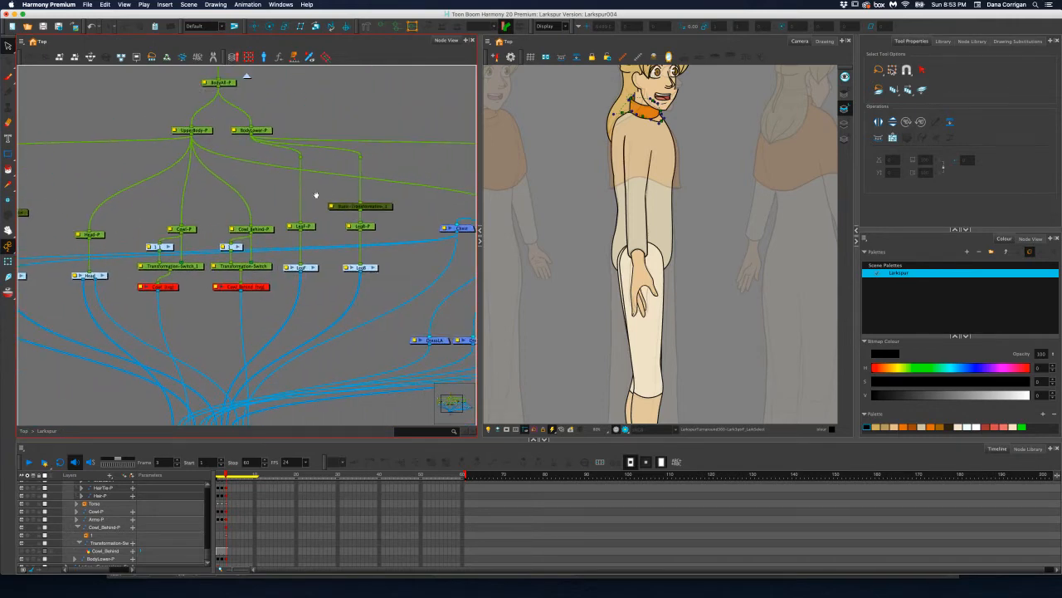
left_click(370, 227)
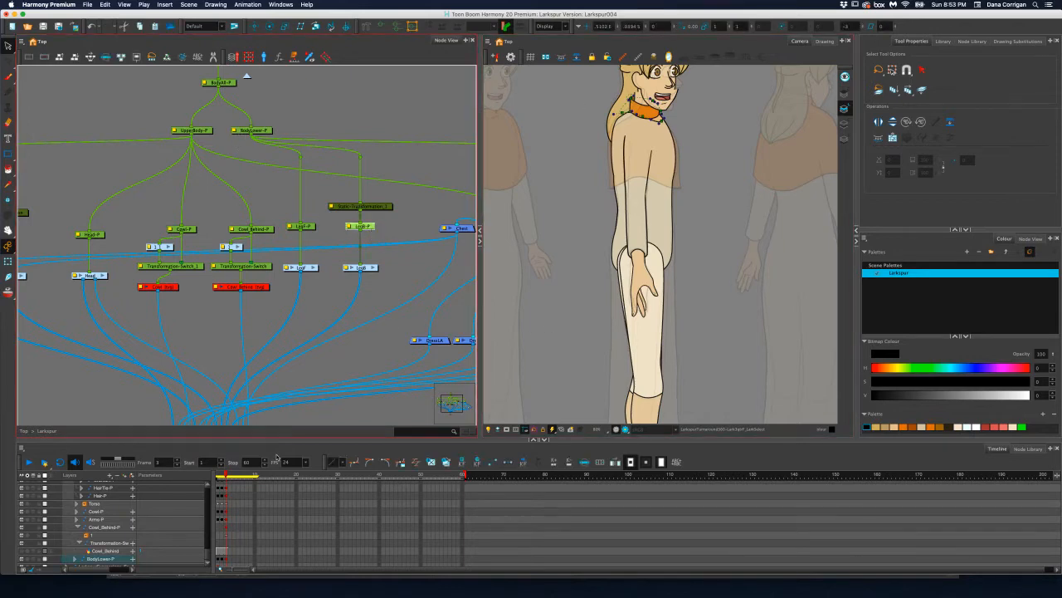
Try to push the LegB-P peg backward in Z on frame 3, and undo it
left_click_drag(664, 27, 638, 27)
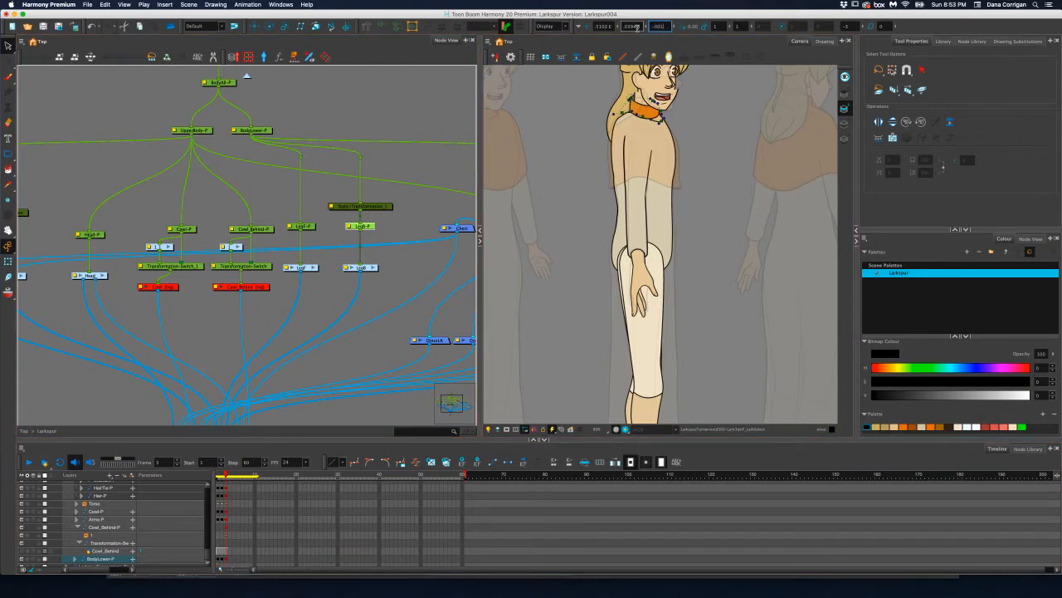
key("Return")
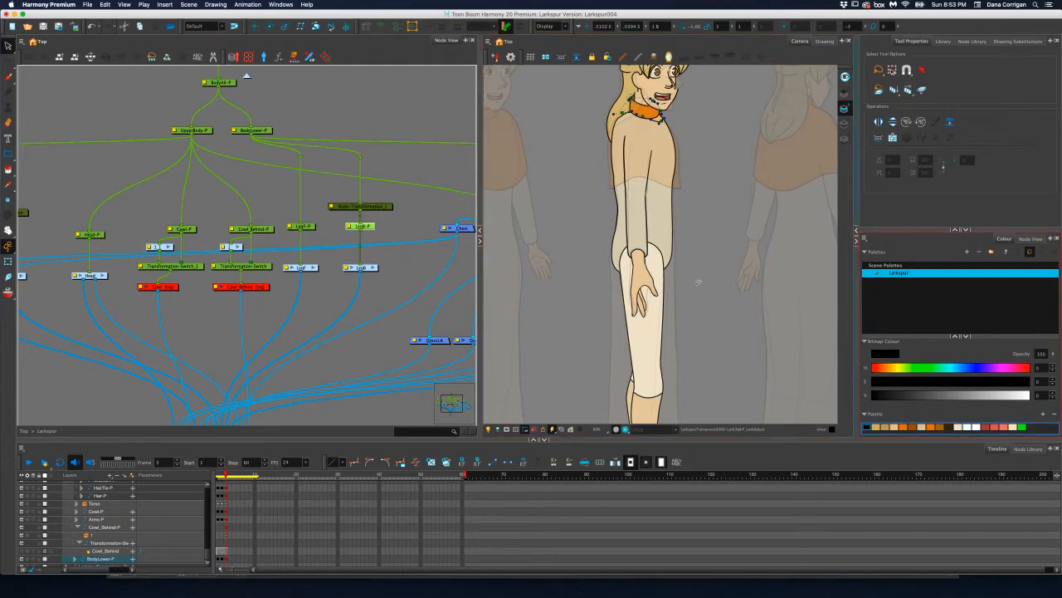
scroll(671, 142, "down", 5)
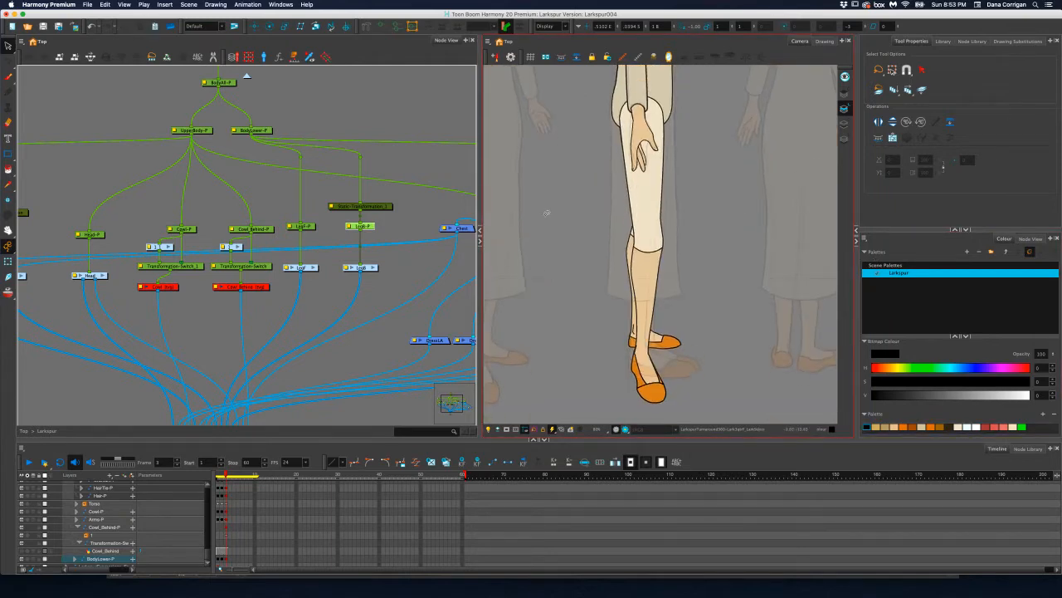
key("super+z")
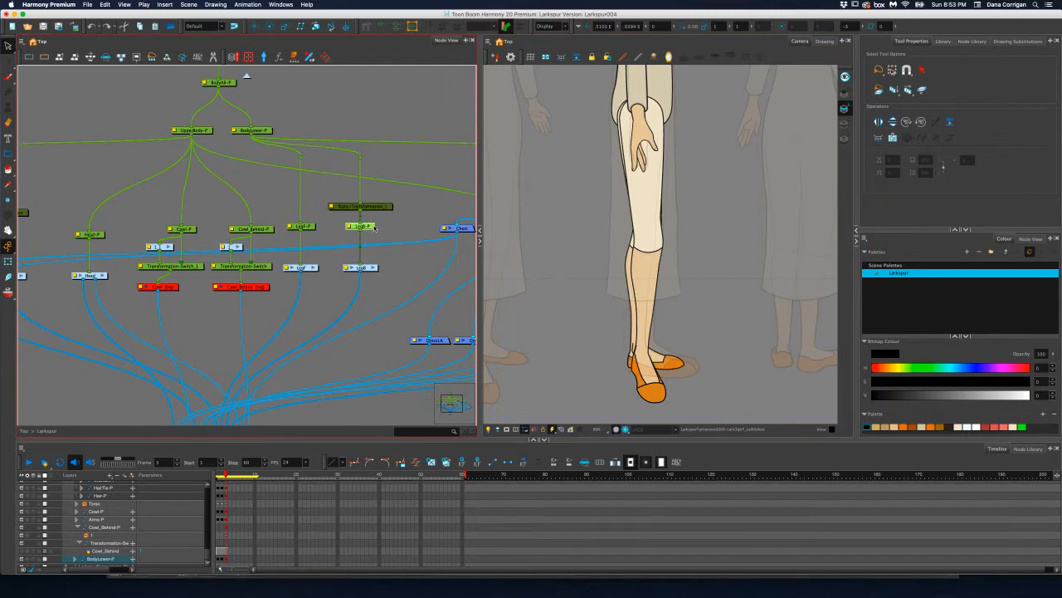
Set the LegB-P peg's Z position to .0001 B on frame 3 and check the leg layering
left_click_drag(667, 27, 639, 25)
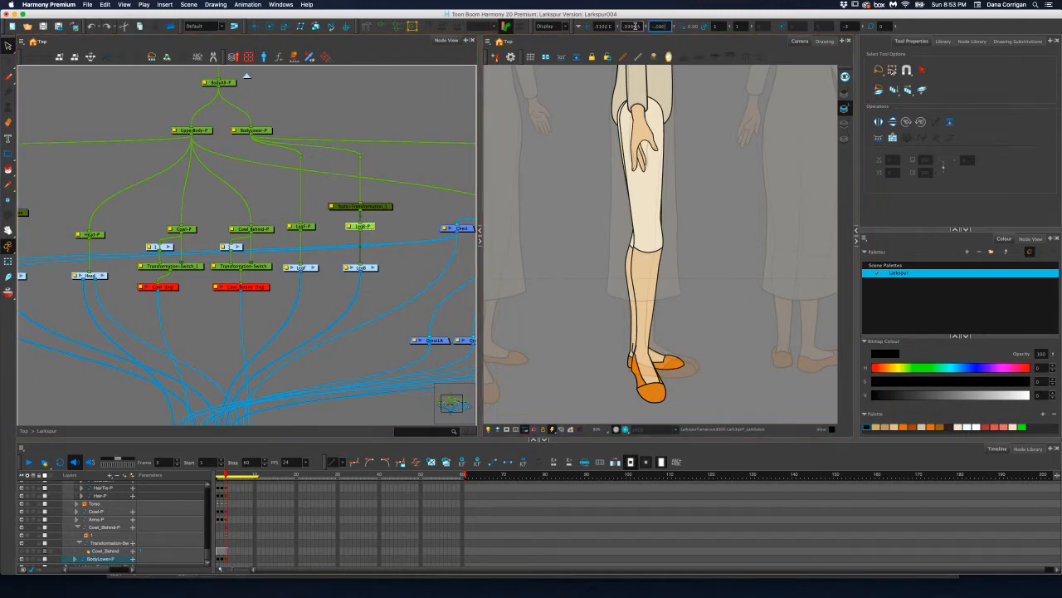
key("Return")
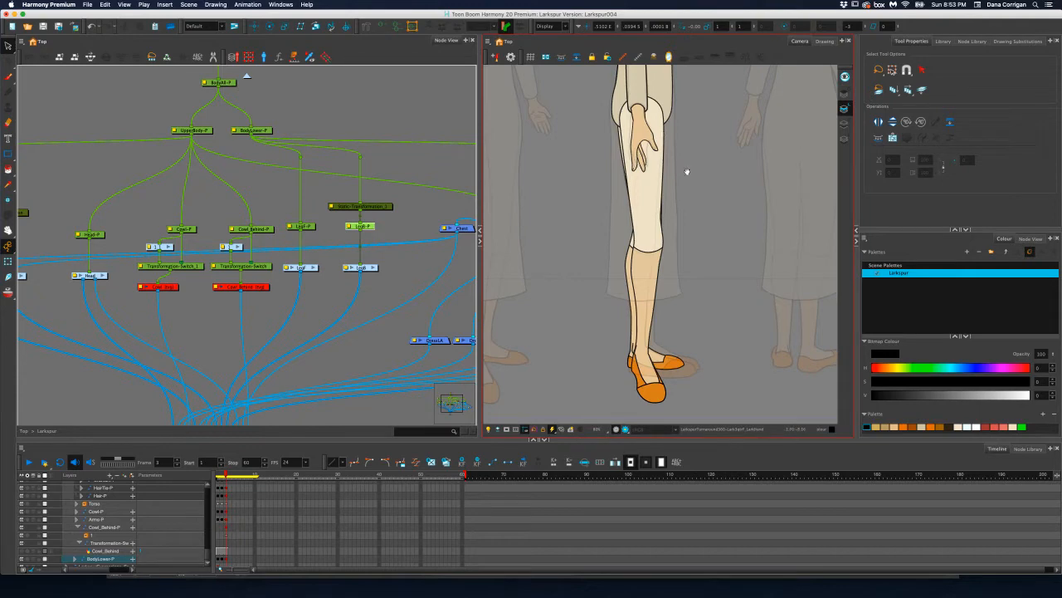
left_click_drag(687, 172, 662, 207)
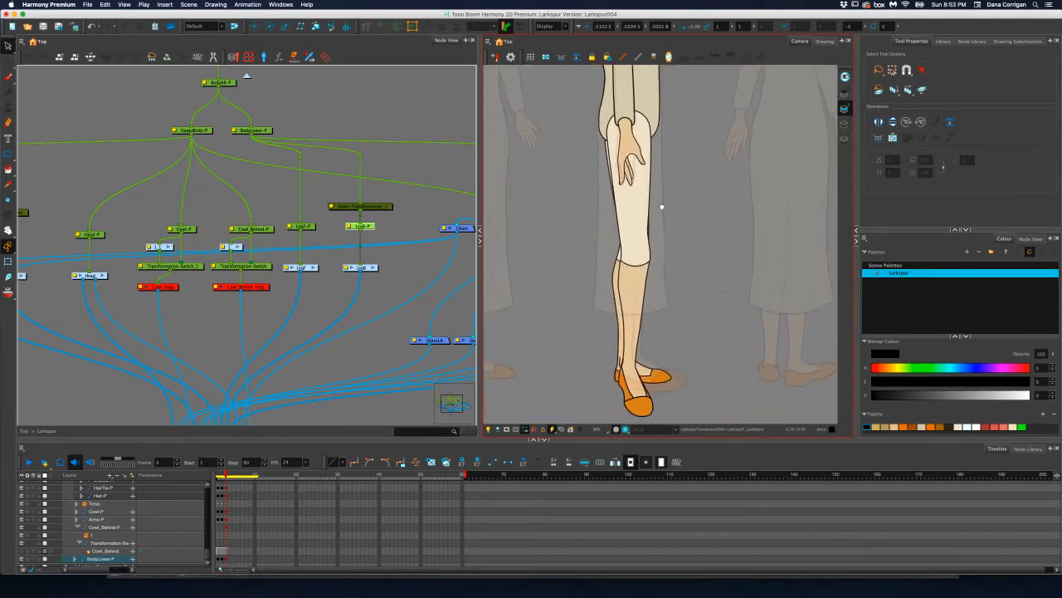
left_click_drag(595, 121, 619, 199)
left_click_drag(694, 175, 676, 207)
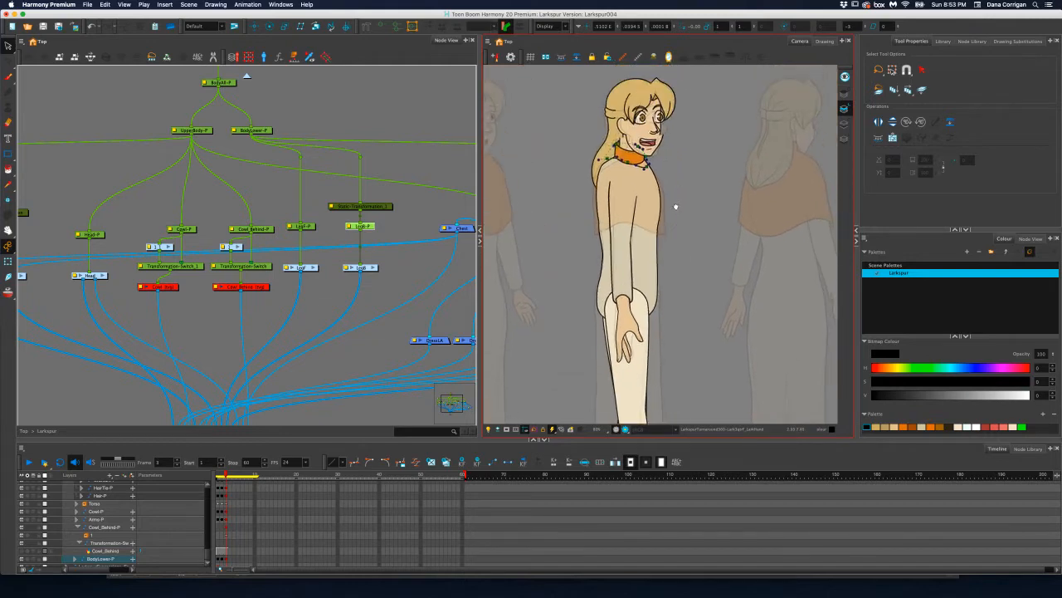
Enter the Torso group from the Larkspur node network
scroll(387, 232, "up", 1)
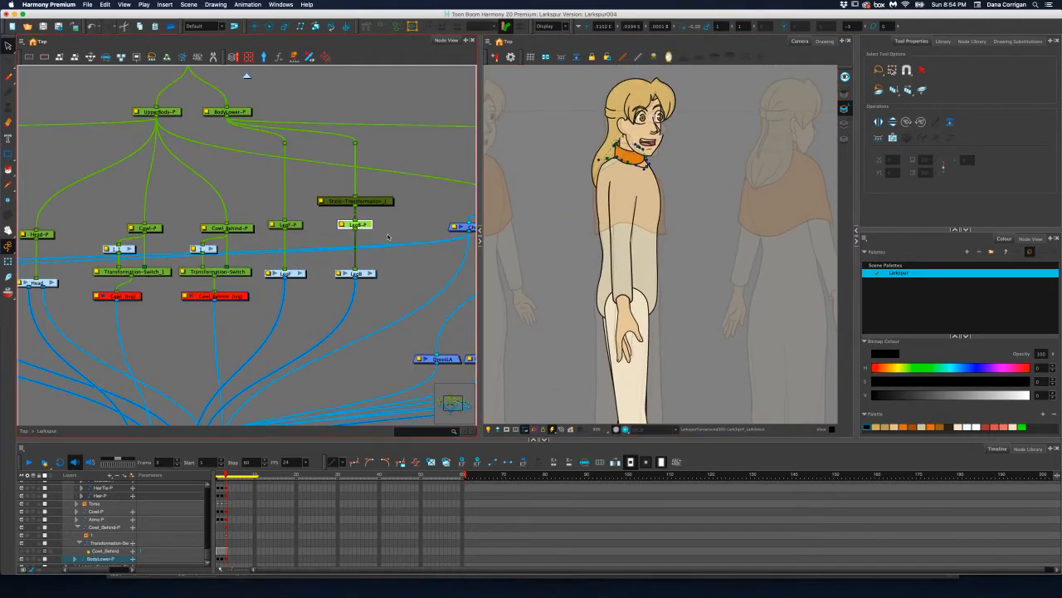
left_click_drag(392, 231, 317, 238)
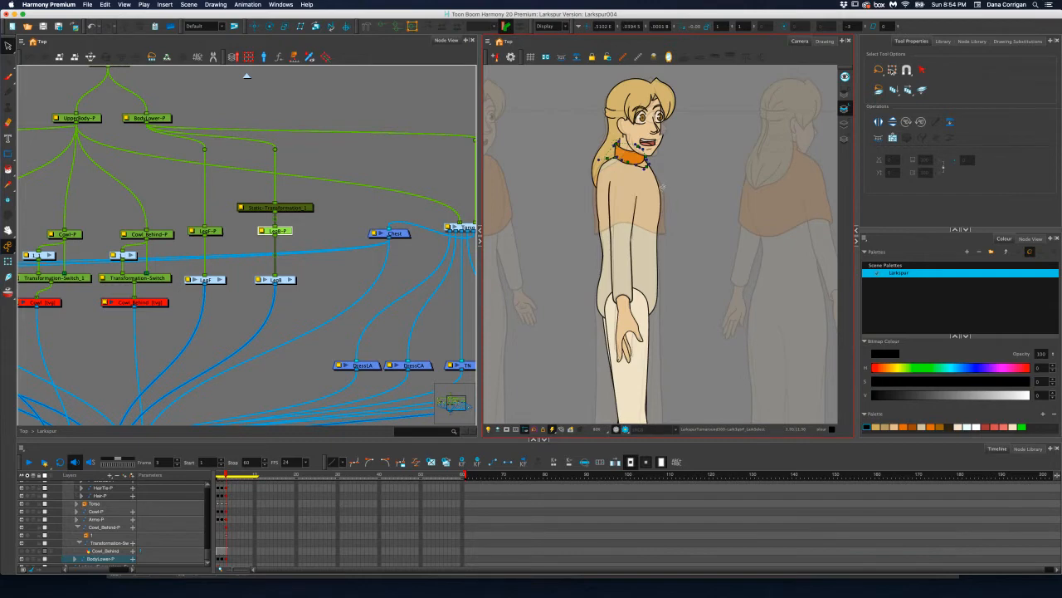
scroll(610, 164, "up", 3)
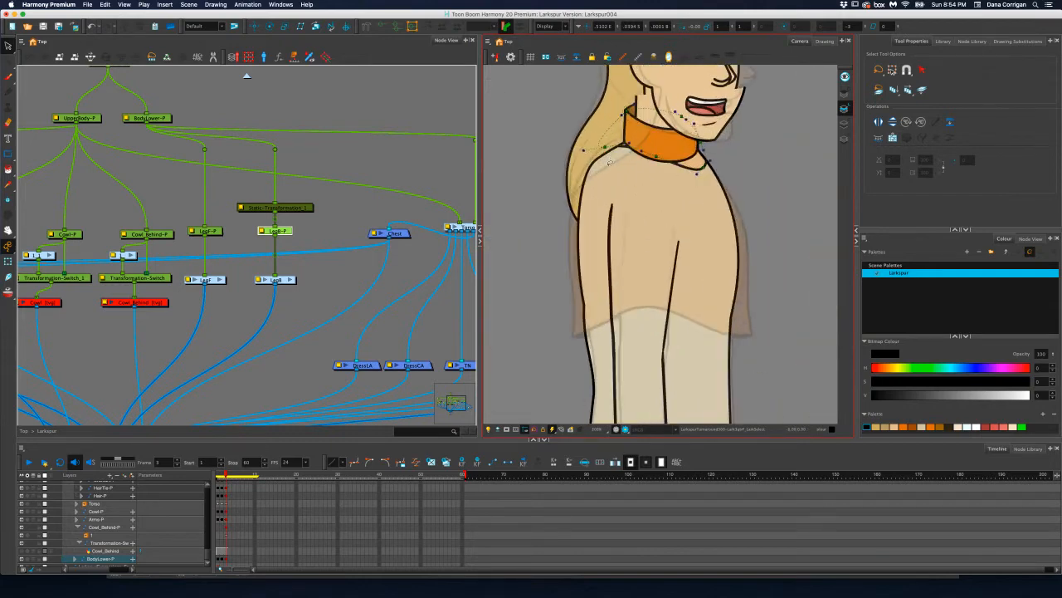
left_click_drag(379, 175, 403, 179)
left_click_drag(205, 178, 105, 178)
left_click_drag(308, 177, 231, 160)
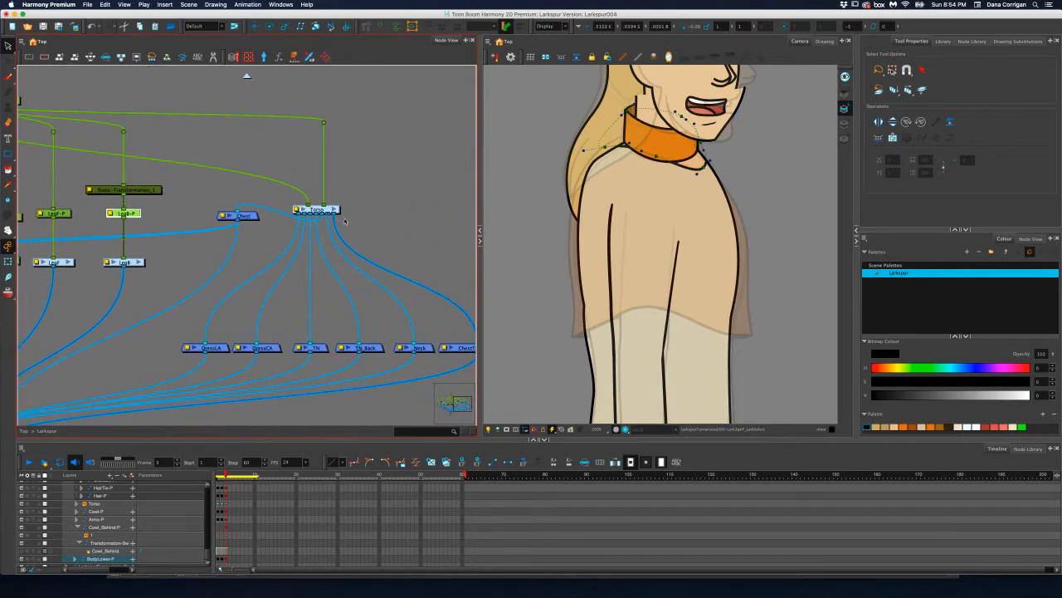
left_click(335, 209)
left_click_drag(334, 213, 361, 176)
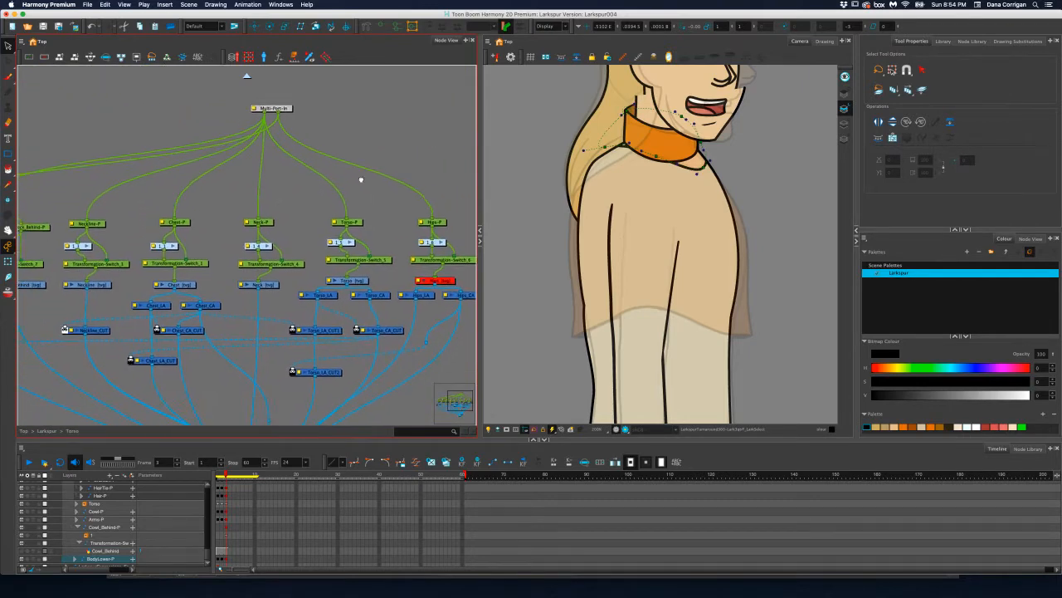
Select the Chest drawing in the Torso group and show its deformation controls for the chest shape
left_click_drag(281, 205, 315, 183)
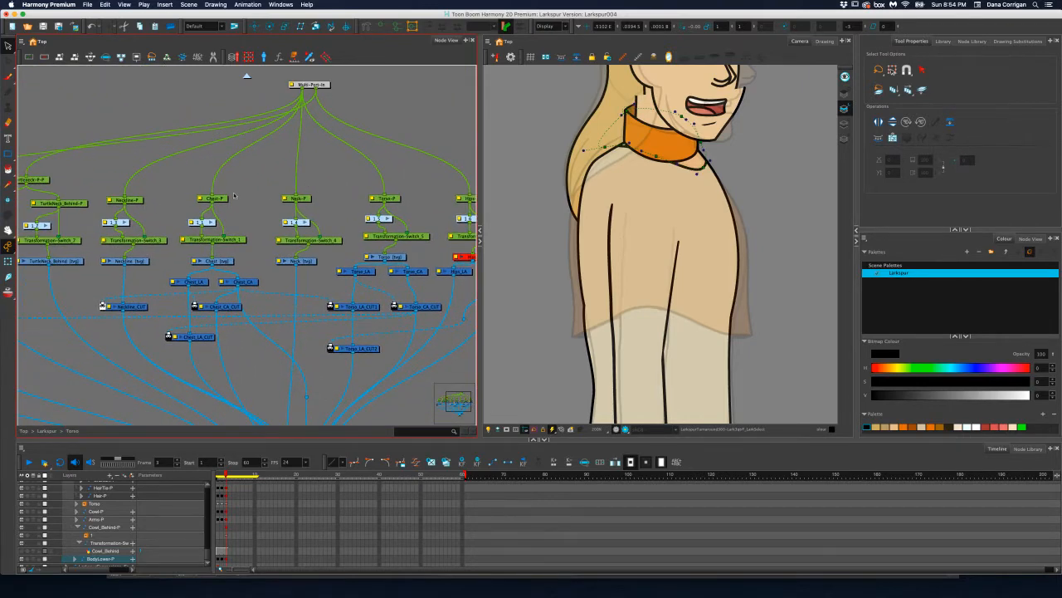
left_click(224, 200)
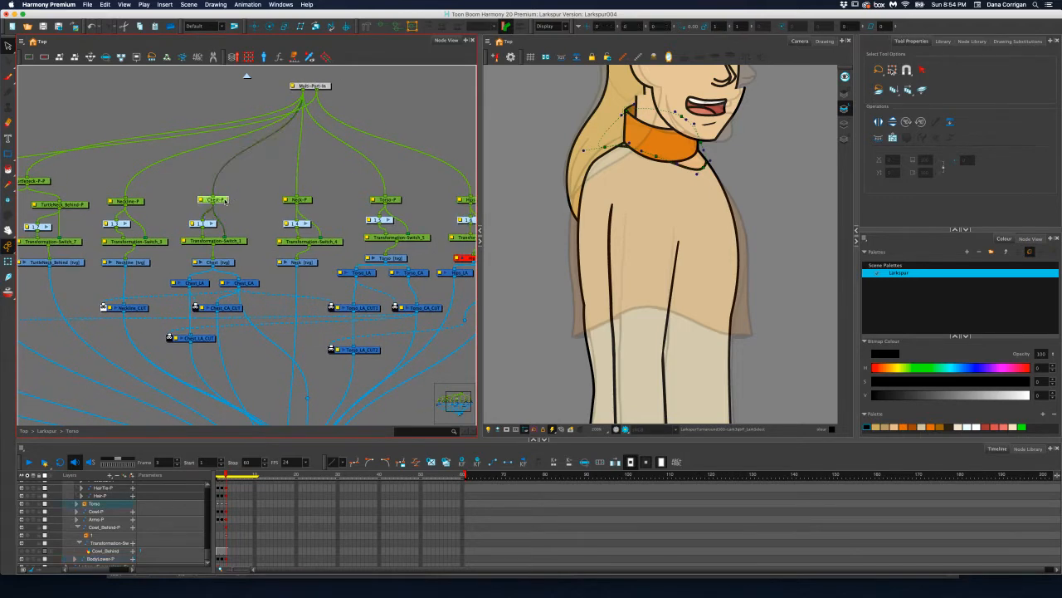
left_click(227, 263)
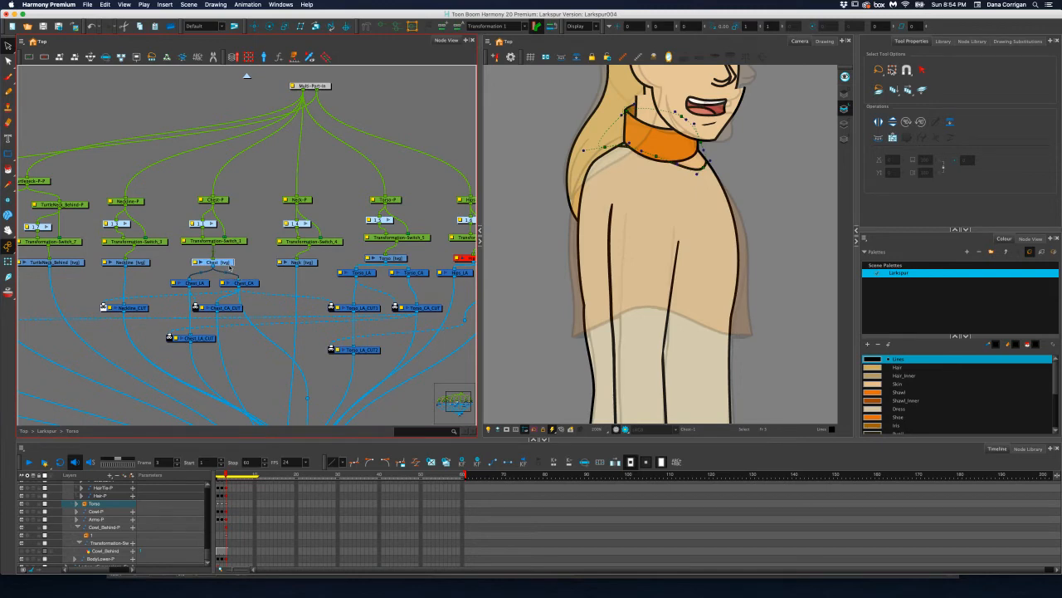
left_click(382, 28)
left_click(8, 258)
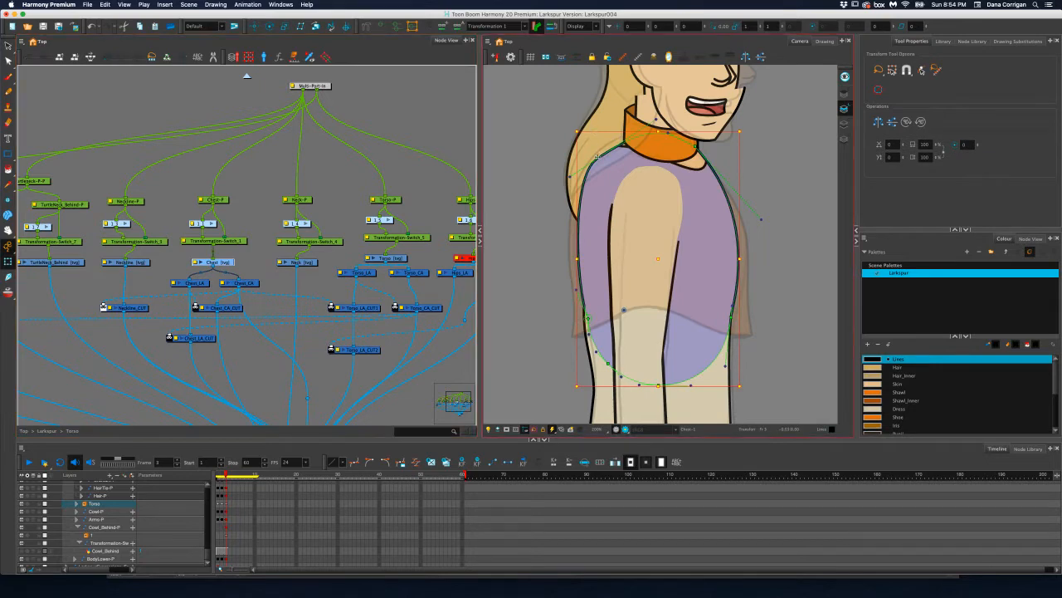
Reshape the Chest deformer's curve at the back shoulder and move its lower back point and handle to smooth the back outline
left_click(596, 156)
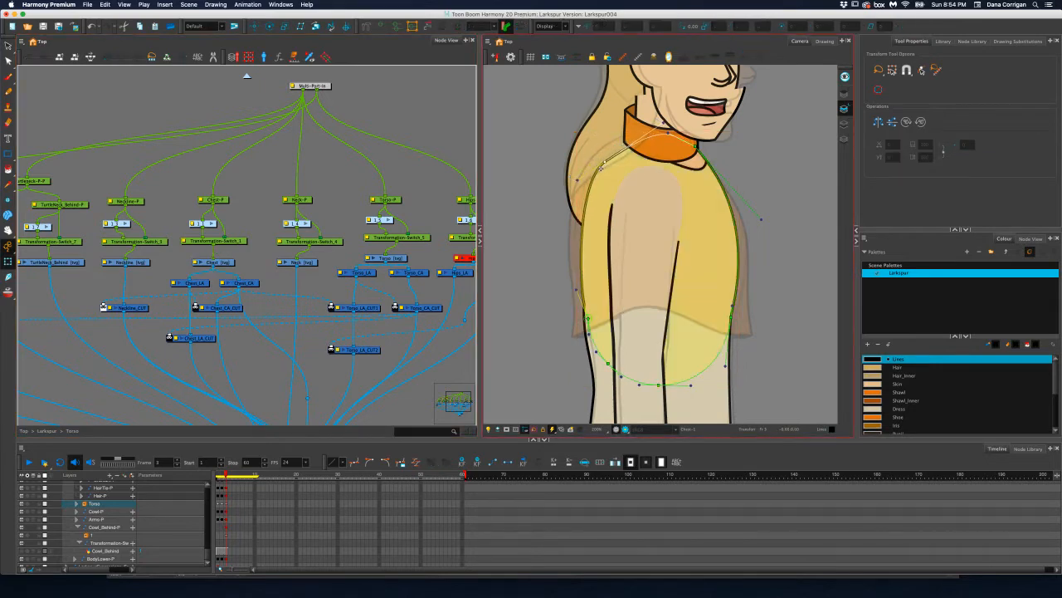
left_click_drag(577, 180, 604, 158)
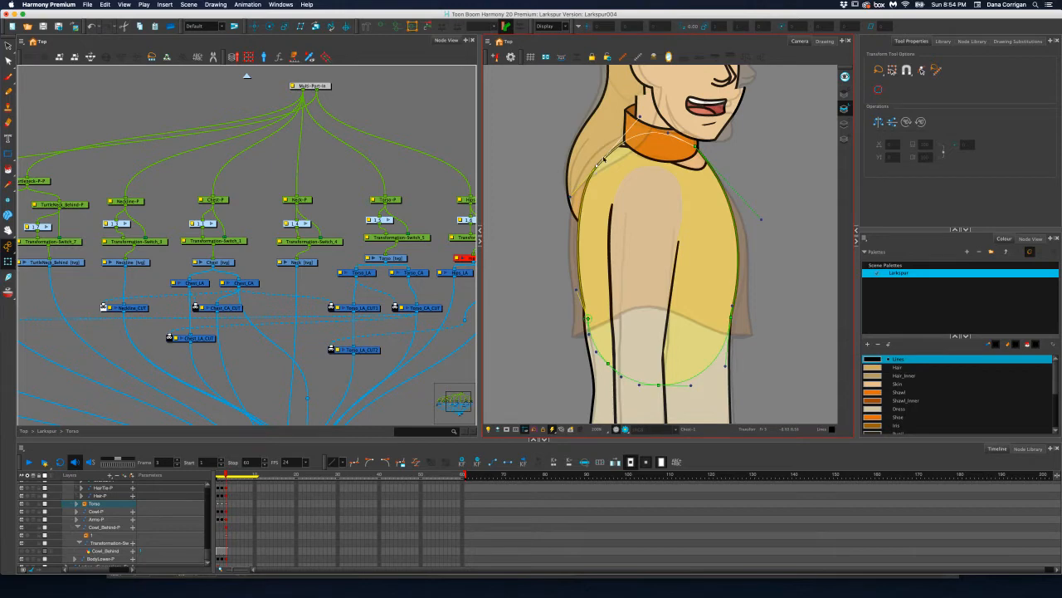
scroll(596, 314, "up", 5)
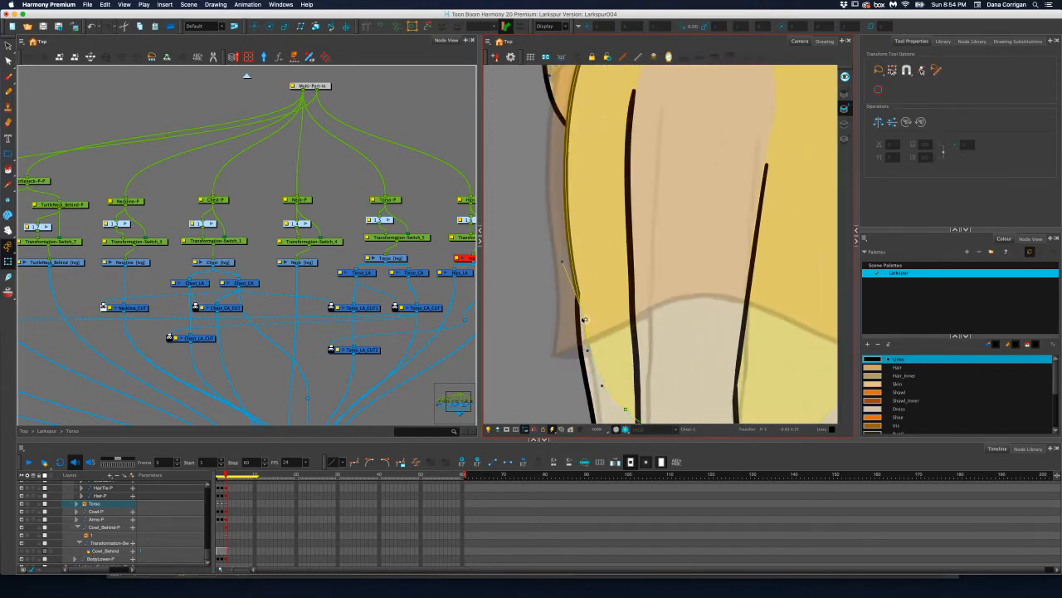
left_click_drag(584, 319, 579, 317)
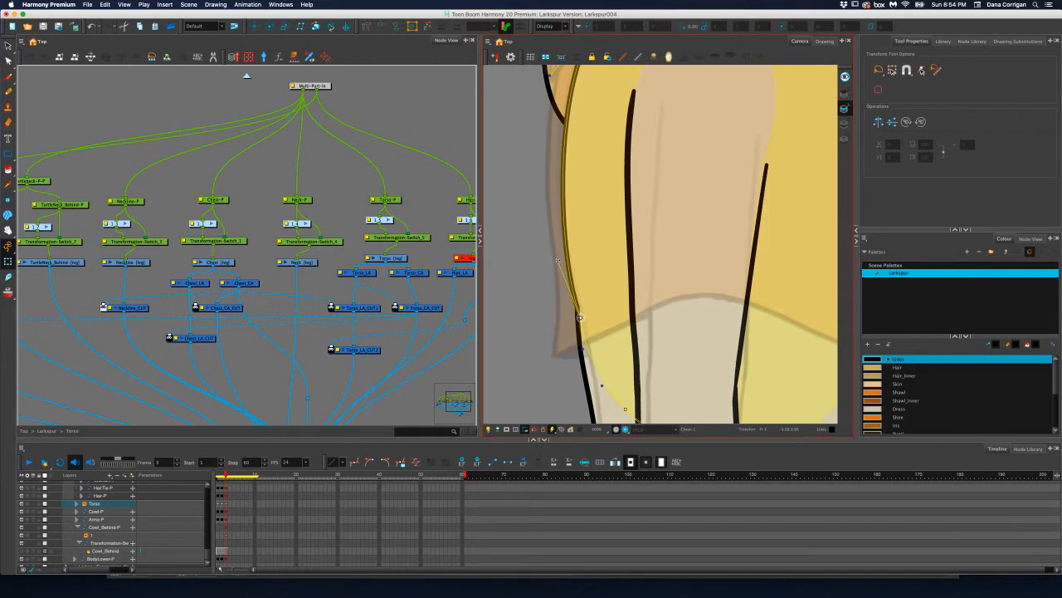
left_click_drag(558, 259, 567, 261)
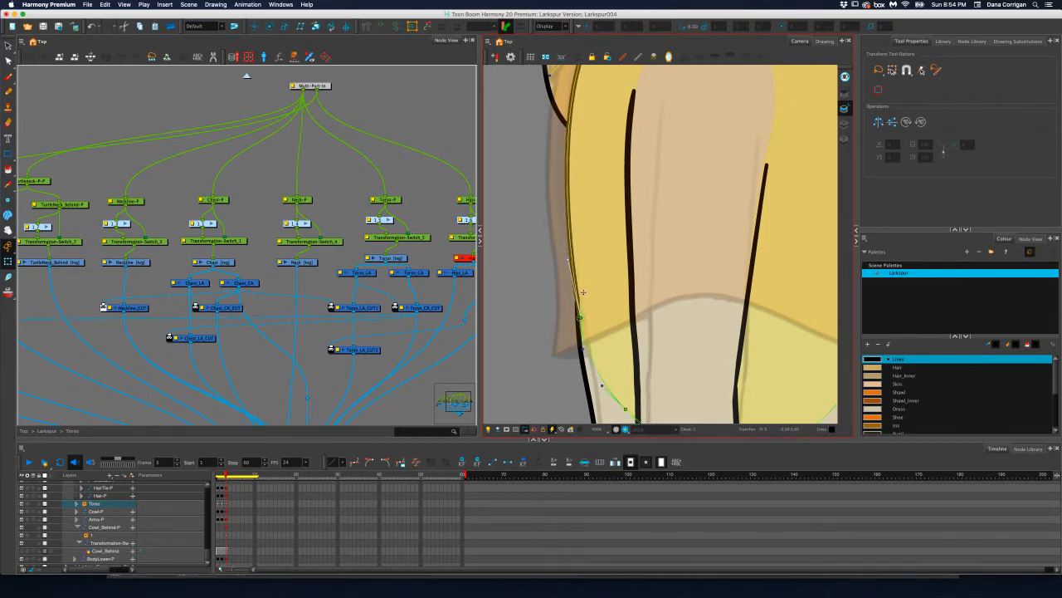
left_click_drag(580, 318, 578, 317)
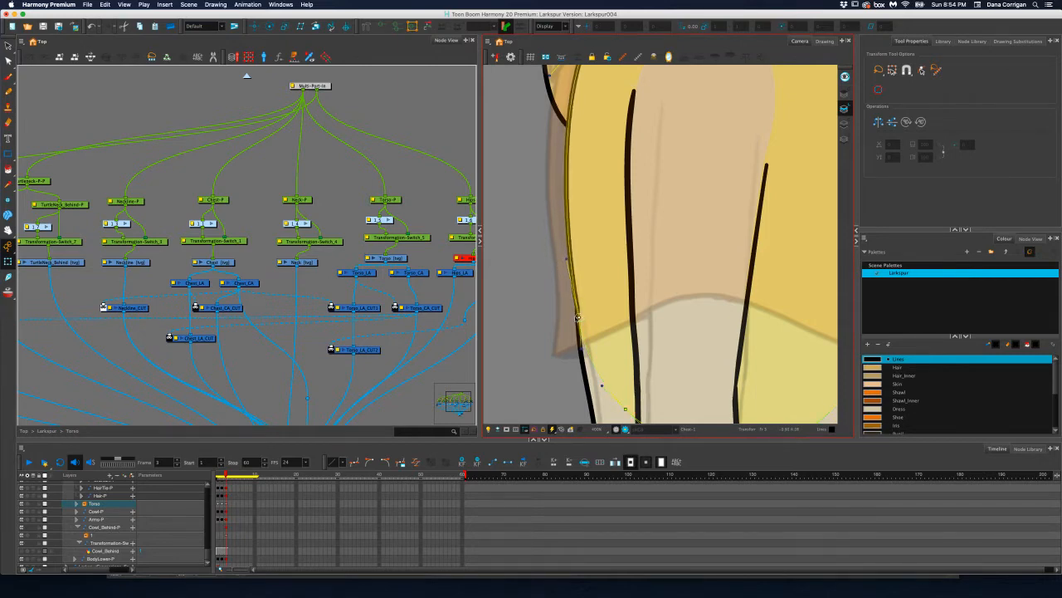
left_click_drag(566, 260, 570, 261)
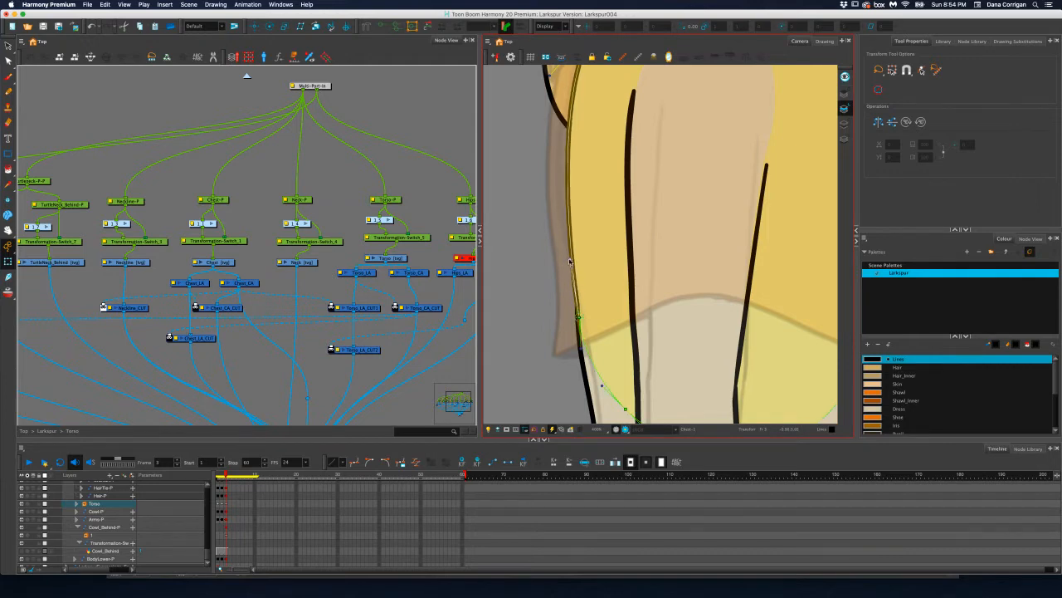
left_click_drag(579, 317, 578, 317)
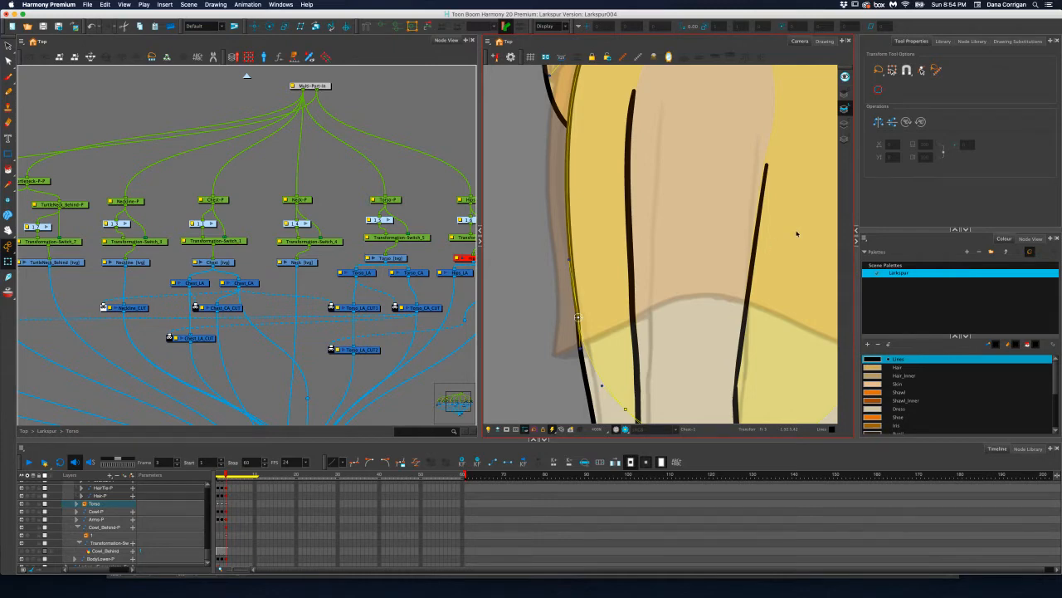
key("1")
key("1")
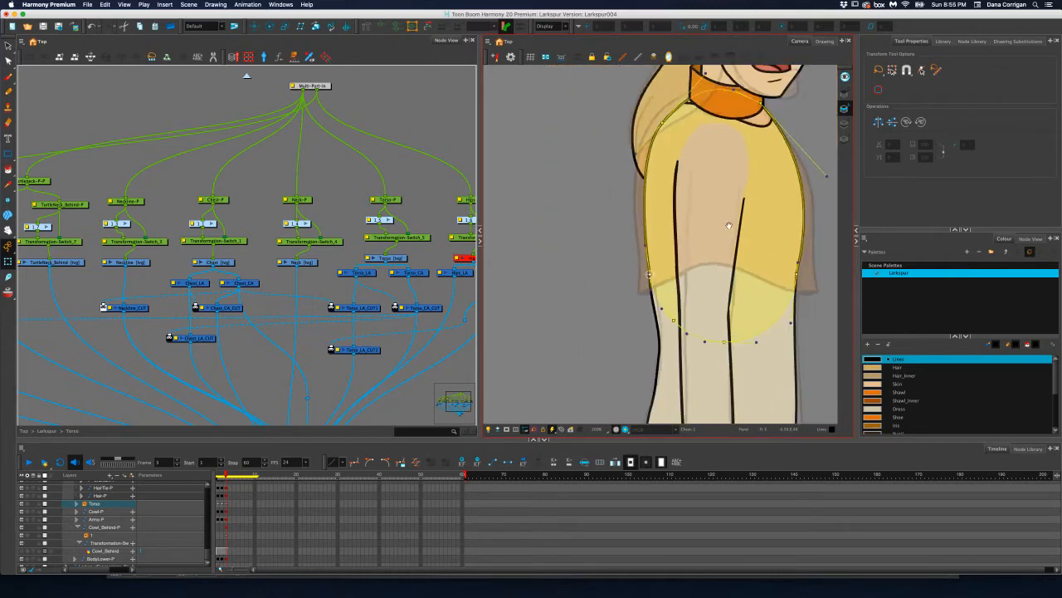
Leave the Torso group and select the Head-P peg in the Larkspur group
left_click_drag(728, 224, 703, 232)
scroll(702, 232, "up", 8)
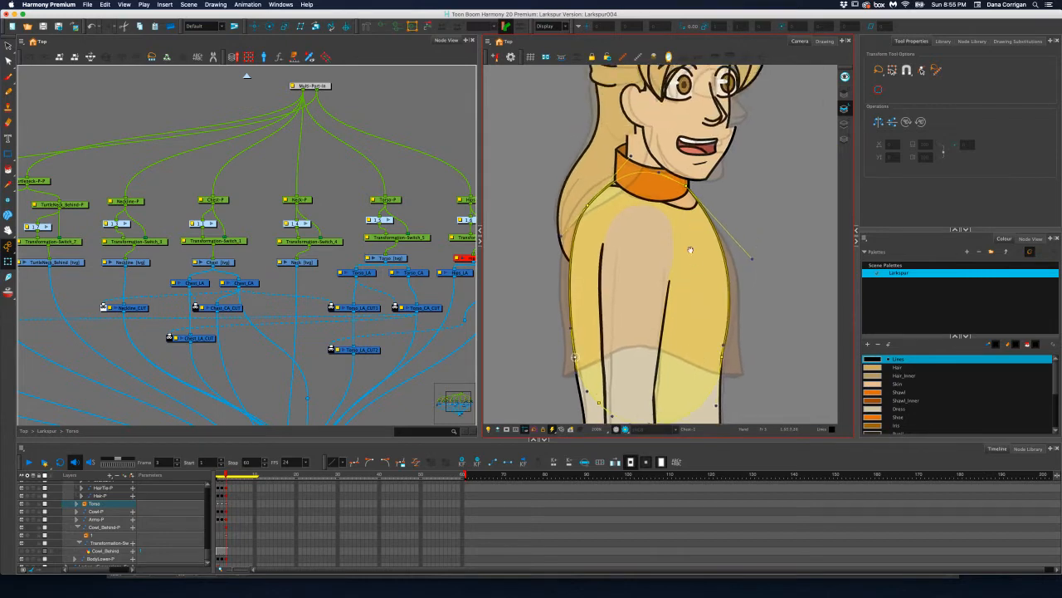
scroll(689, 226, "up", 3)
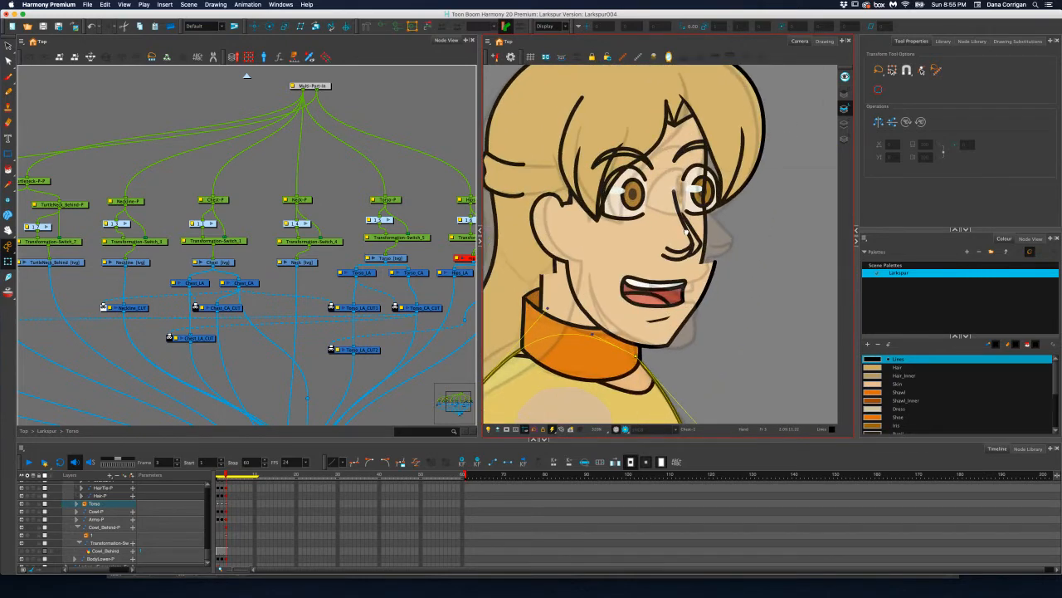
left_click_drag(686, 232, 703, 239)
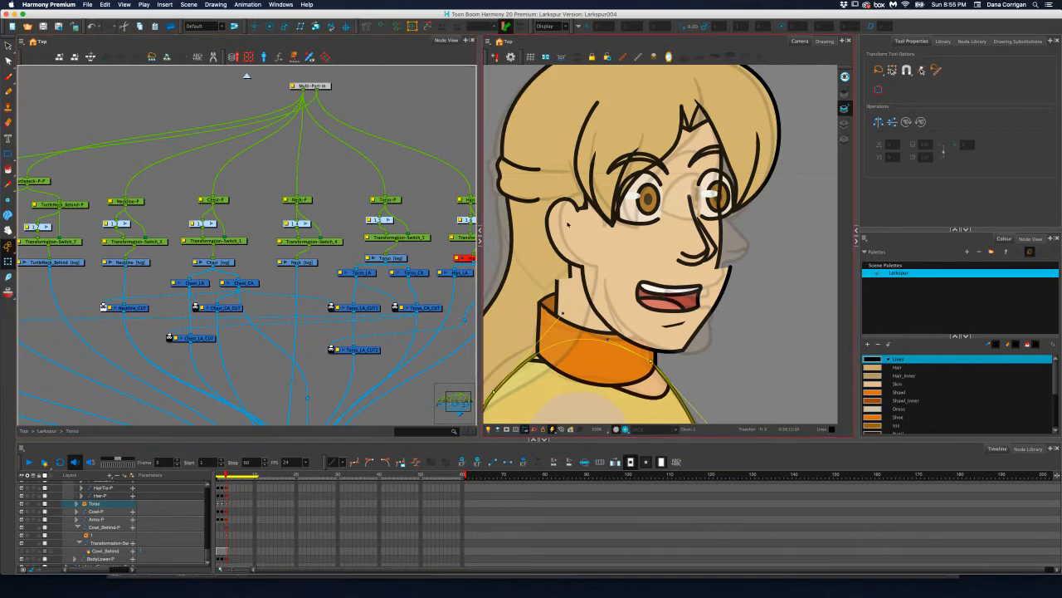
left_click_drag(556, 225, 568, 197)
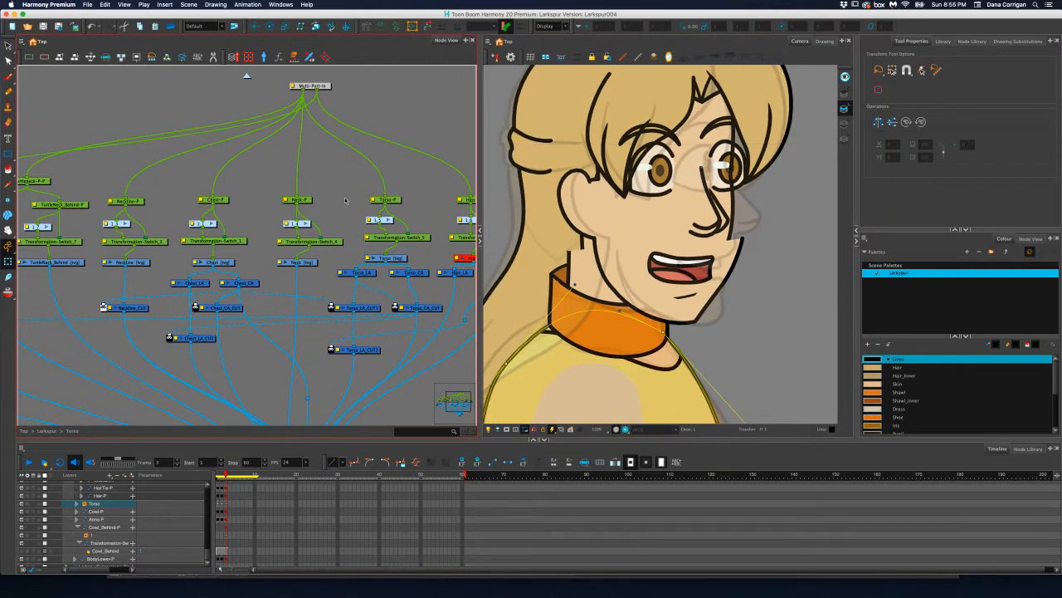
left_click_drag(346, 199, 405, 220)
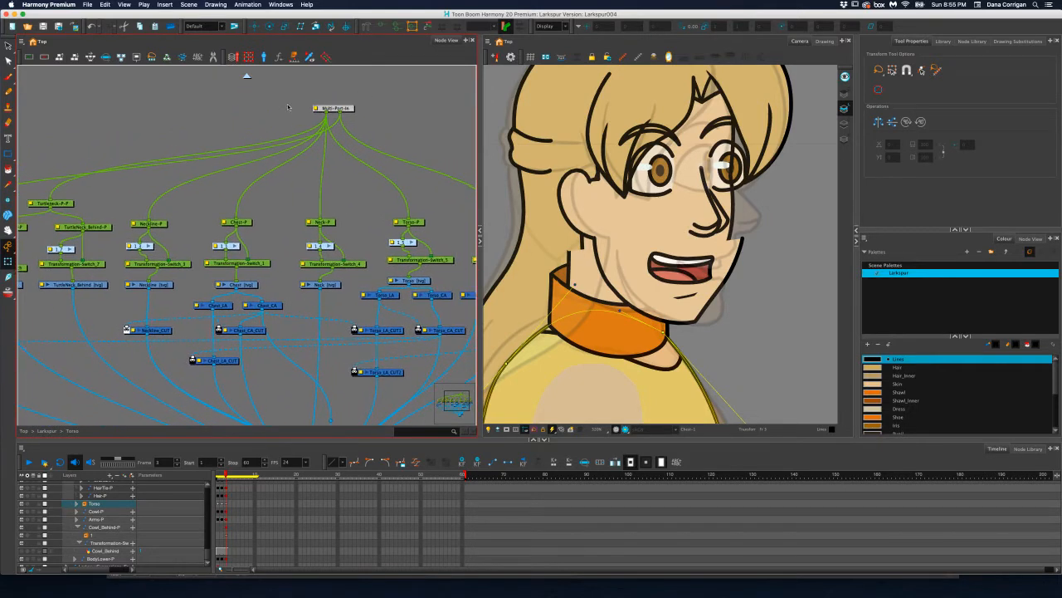
left_click(246, 76)
left_click_drag(233, 212, 415, 172)
left_click_drag(230, 199, 366, 201)
left_click_drag(270, 207, 337, 209)
left_click_drag(264, 209, 289, 212)
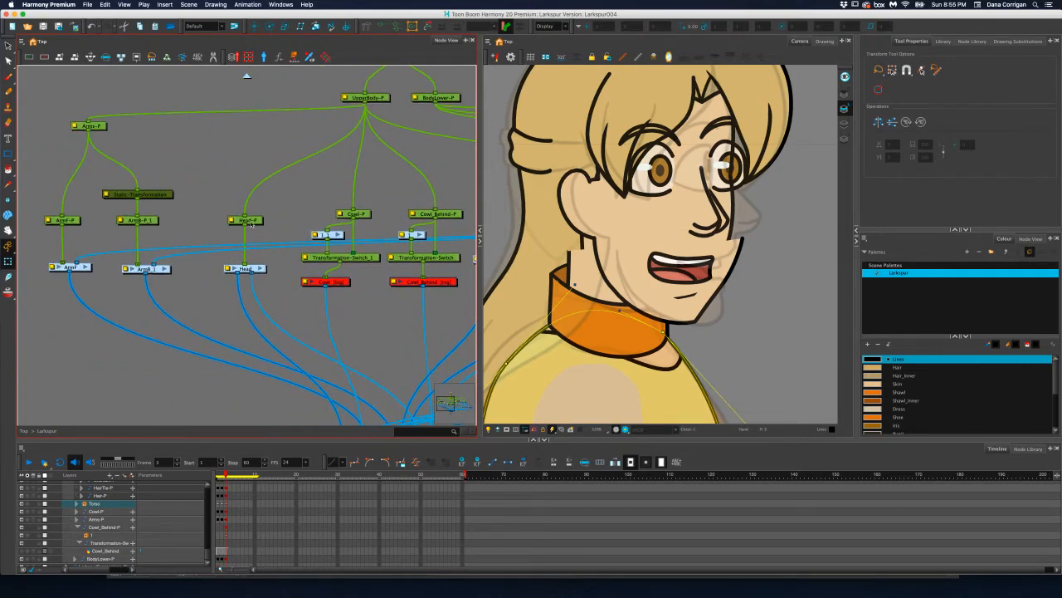
left_click(252, 221)
Translate the Head-P peg horizontally toward the facing side on frame 3 so the head sits further forward over the collar
left_click(255, 26)
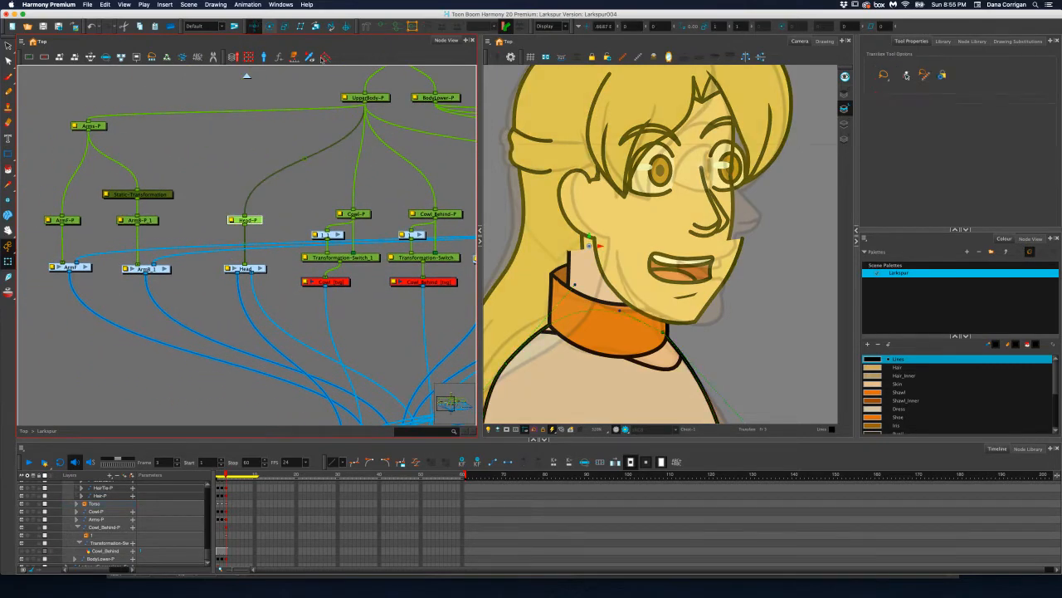
mouse_move(599, 245)
left_mouse_down()
mouse_move(587, 245)
mouse_move(624, 247)
left_mouse_up()
left_click_drag(627, 248, 628, 247)
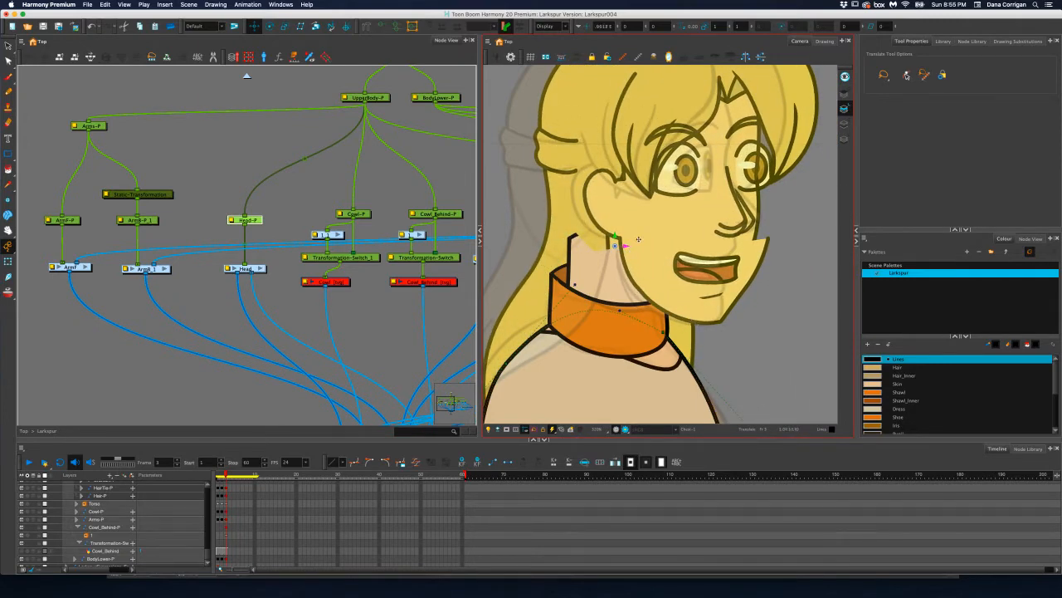
left_click_drag(624, 245, 626, 247)
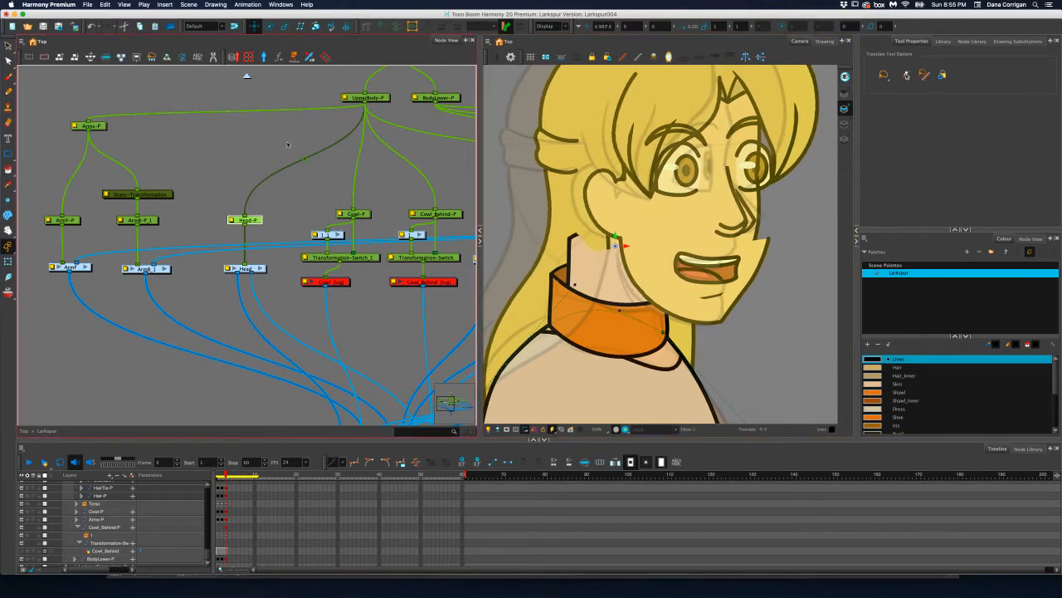
Enter the Torso group from the Larkspur network and select the Neck-P peg
left_click_drag(288, 145, 175, 174)
left_click_drag(323, 176, 489, 212)
left_click_drag(224, 212, 123, 226)
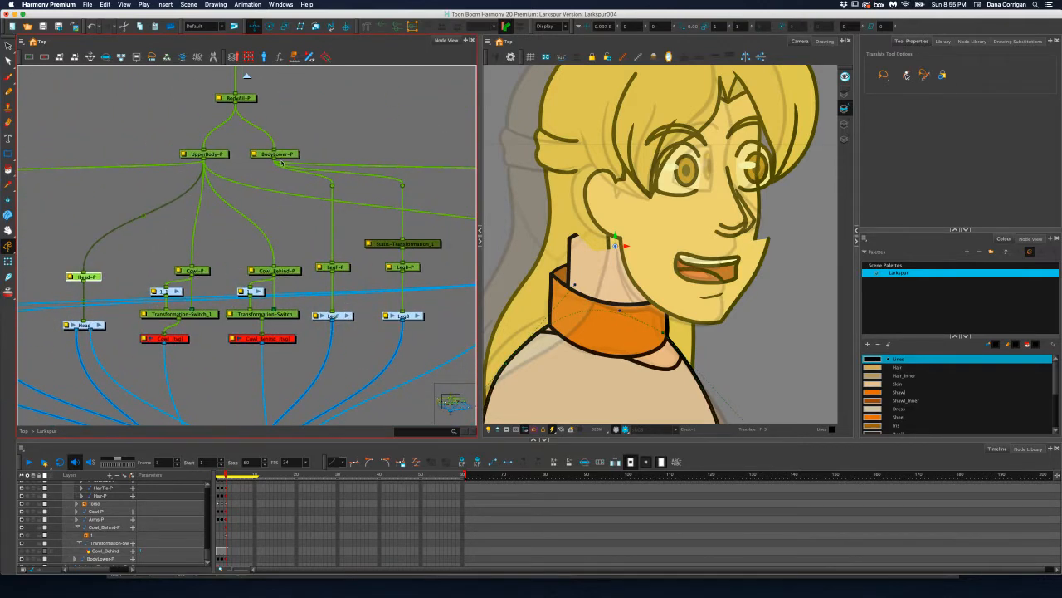
left_click_drag(282, 163, 204, 210)
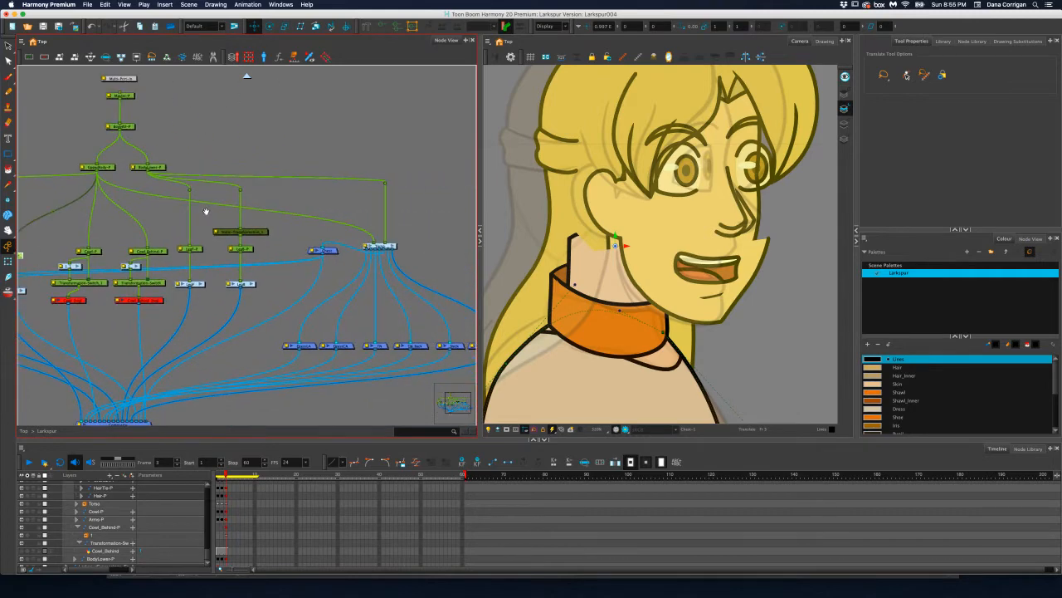
left_click(391, 246)
left_click_drag(336, 219, 277, 219)
left_click(273, 222)
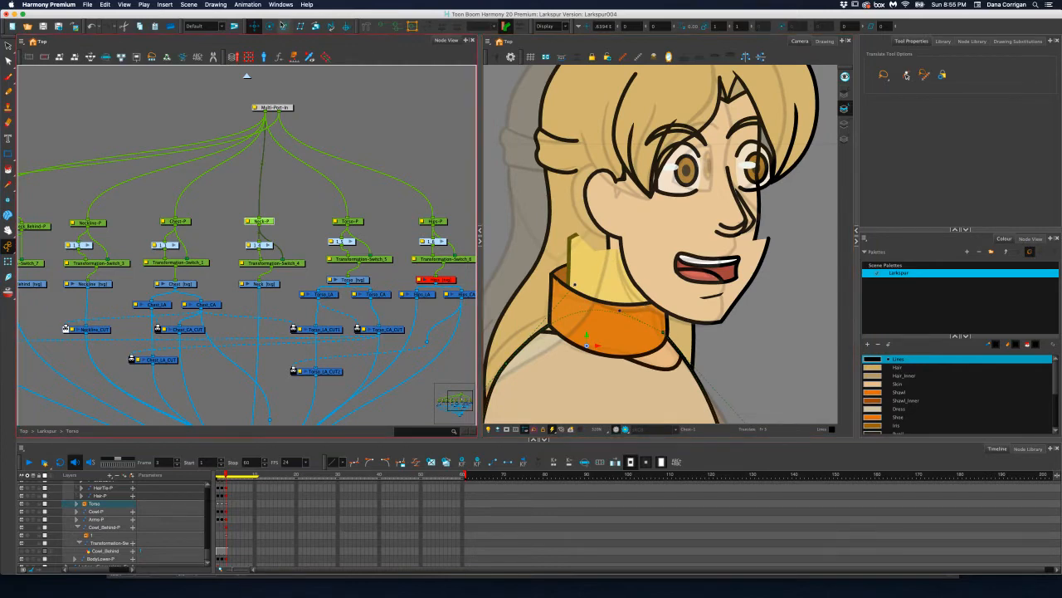
Rotate the Neck-P peg to about -7.84 degrees and translate it forward under the head
key("alt+3")
left_click_drag(629, 253, 643, 258)
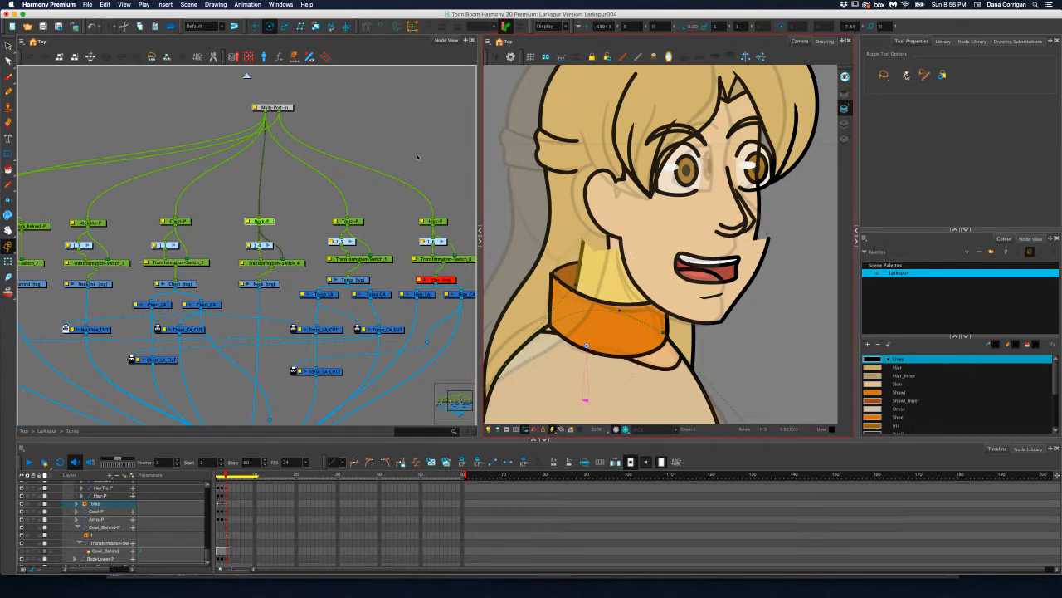
left_click(256, 27)
left_click_drag(599, 345, 624, 345)
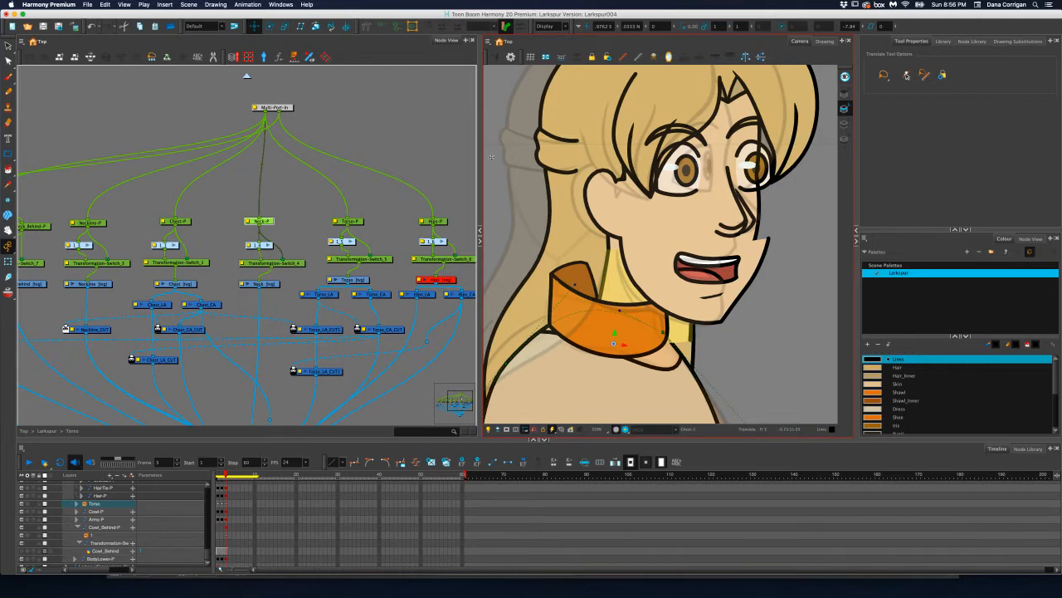
Fine-tune the Neck-P peg's rotation and nudge its position to line the neck up between head and collar
key("alt+3")
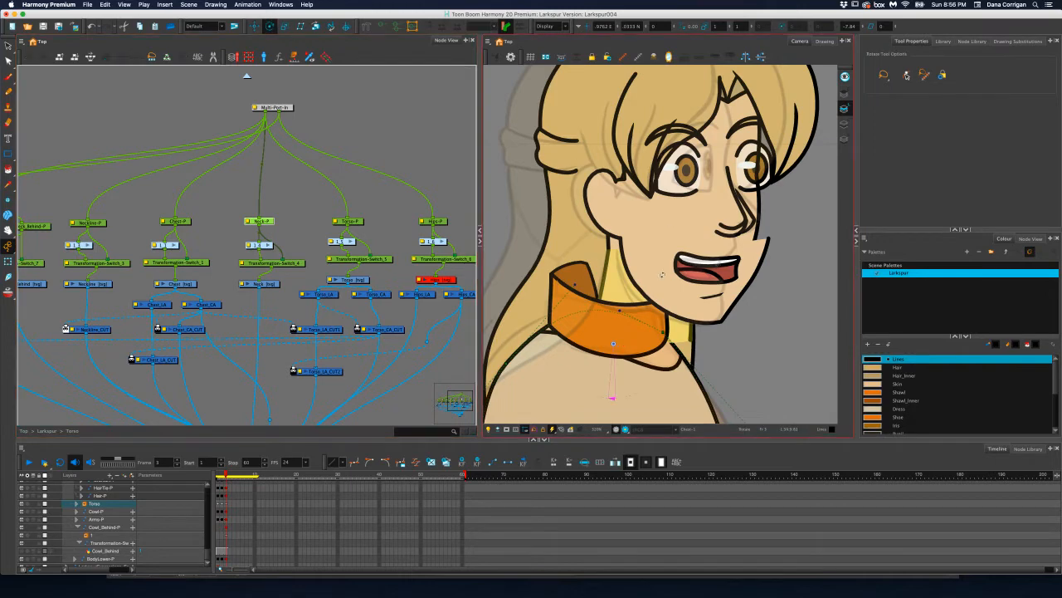
left_click_drag(663, 275, 661, 273)
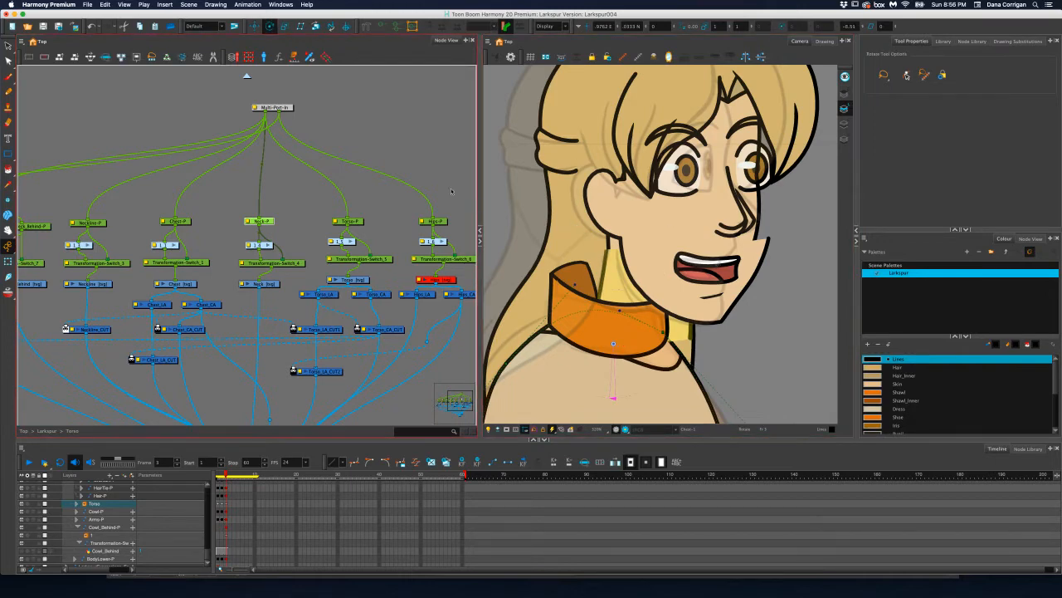
left_click(255, 26)
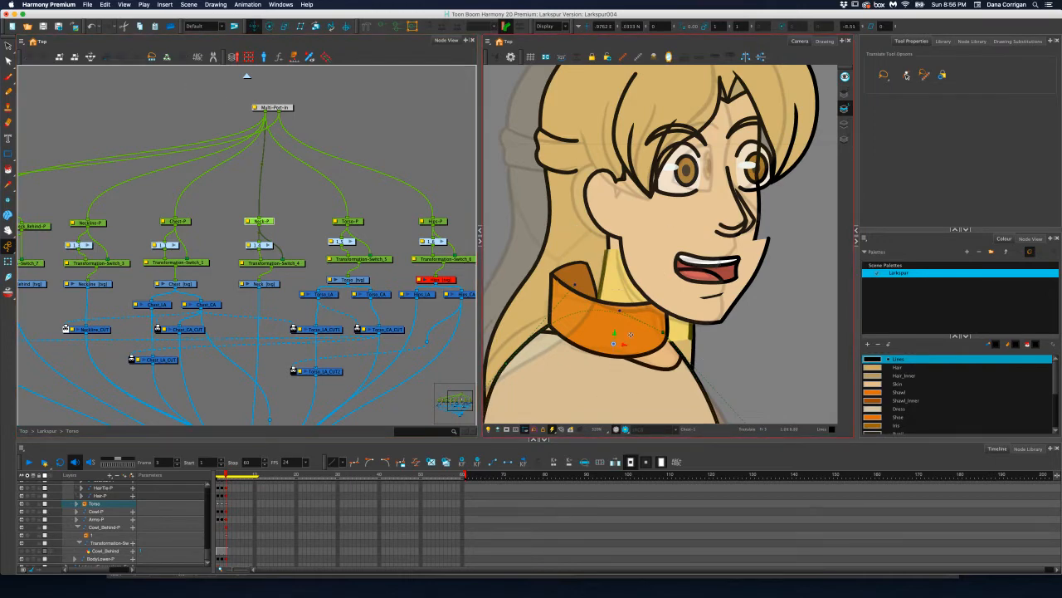
mouse_move(624, 343)
left_mouse_down()
mouse_move(591, 342)
mouse_move(623, 343)
left_mouse_up()
Go up to the top-level network, select the Larkspur group to check its pose, and re-enter the group
left_click(246, 77)
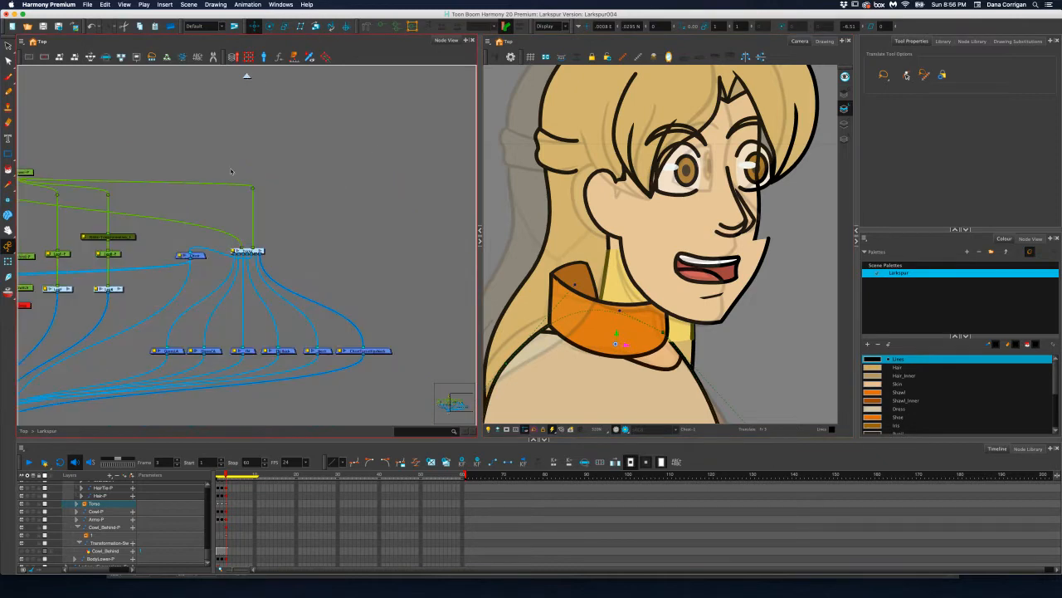
left_click(248, 78)
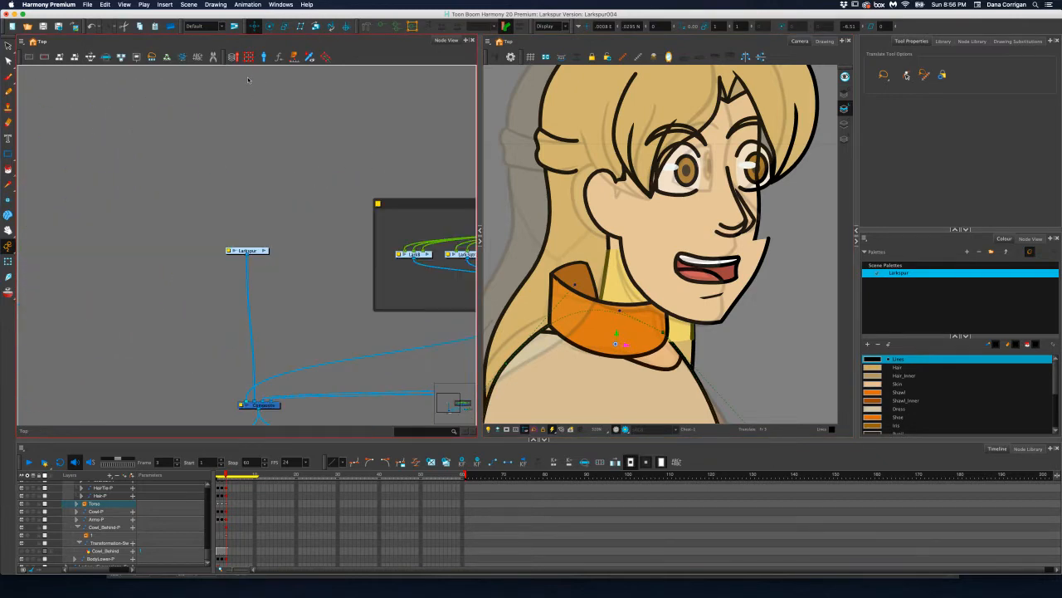
left_click(248, 252)
left_click(248, 252)
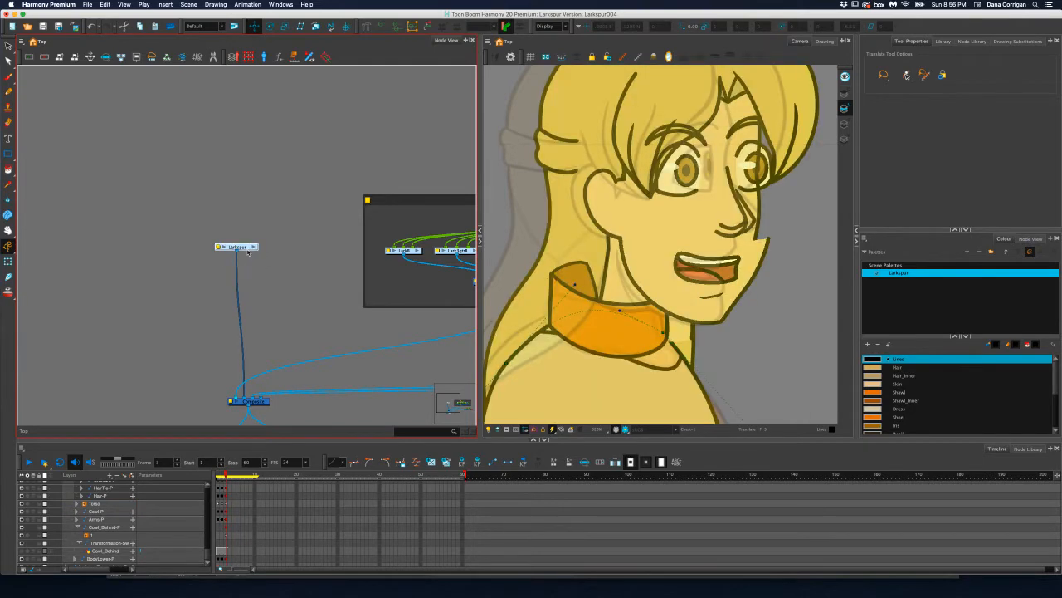
left_click(248, 252)
left_click(248, 251)
left_click(248, 251)
left_click(248, 252)
left_click(251, 248)
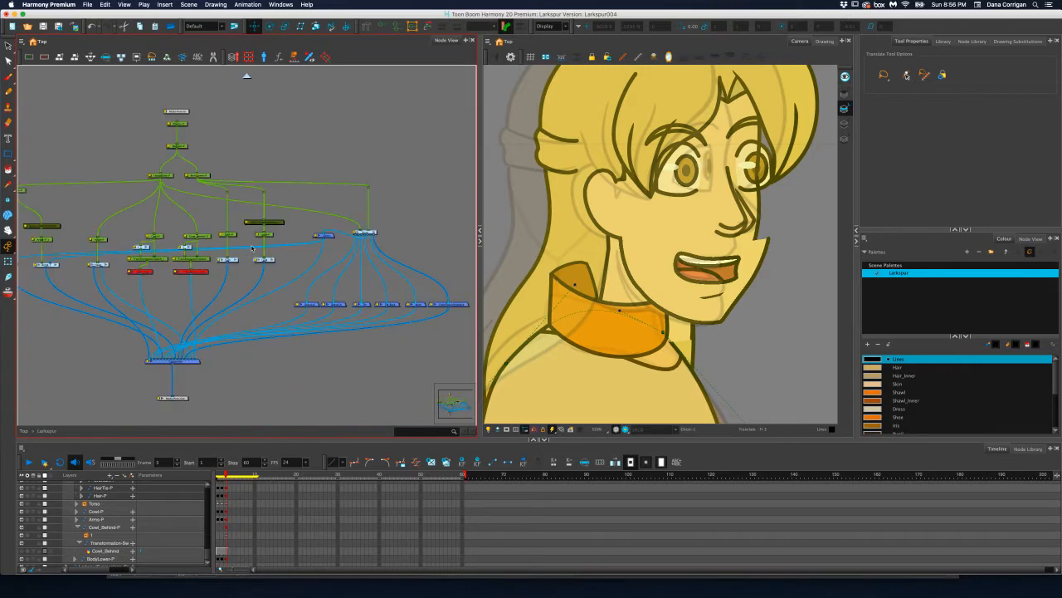
Try to translate the Head-P peg slightly backward over the neck, and undo the move
scroll(339, 227, "up", 5)
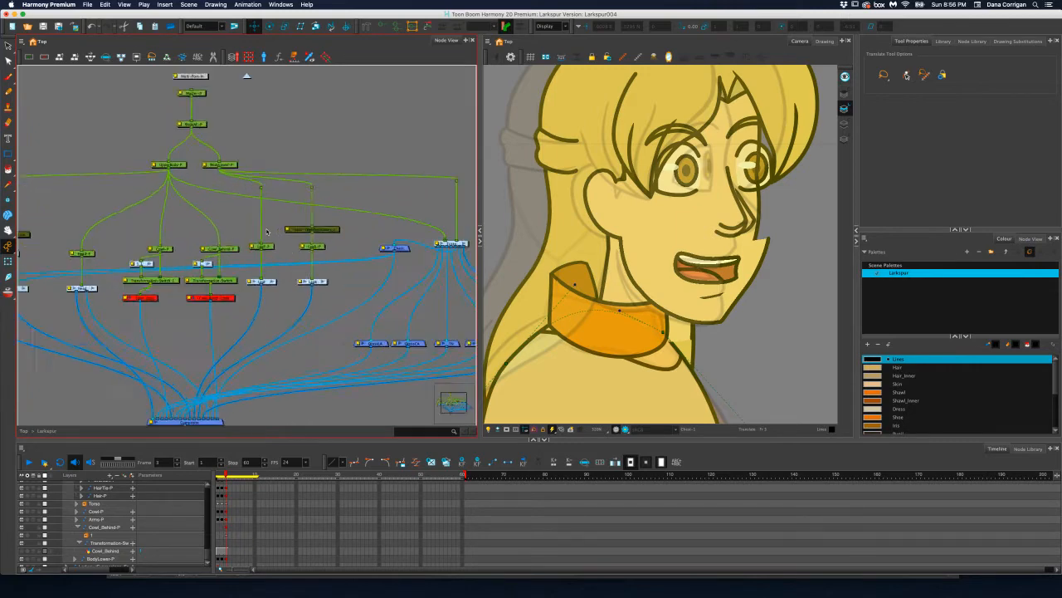
left_click_drag(262, 234, 347, 282)
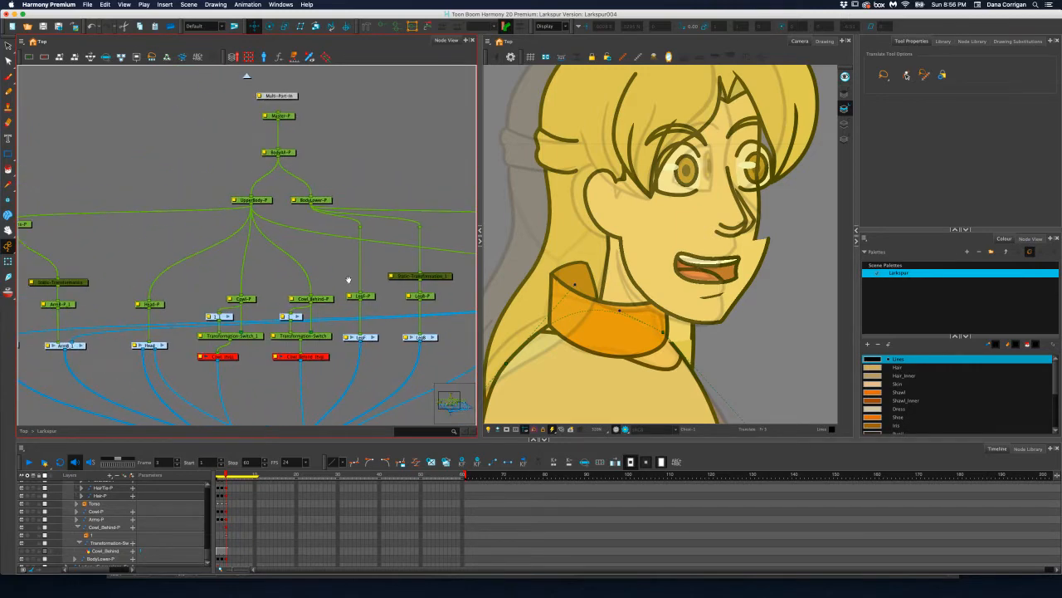
left_click(152, 303)
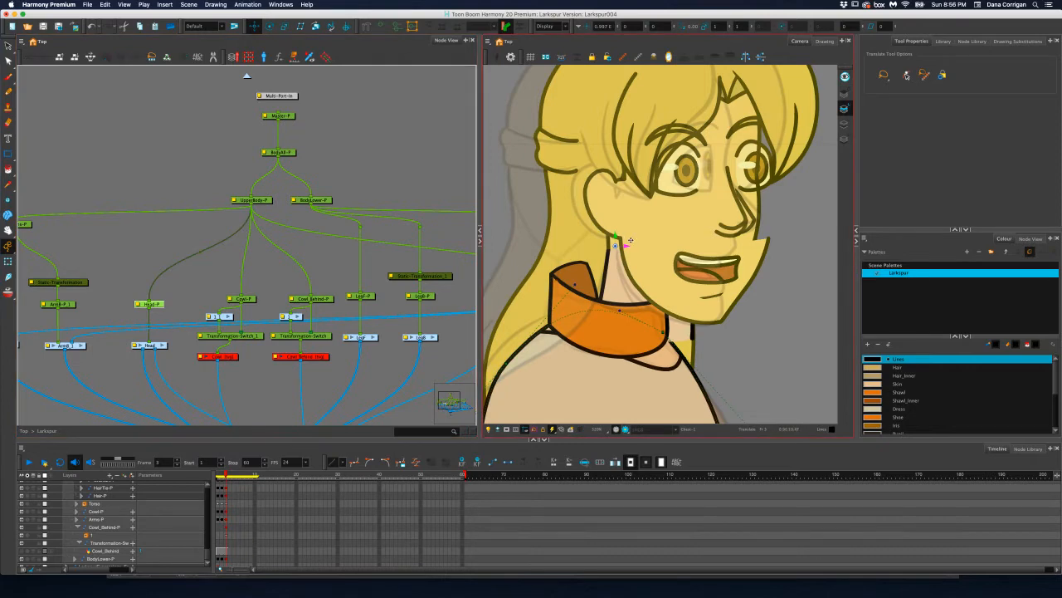
left_click_drag(626, 245, 616, 244)
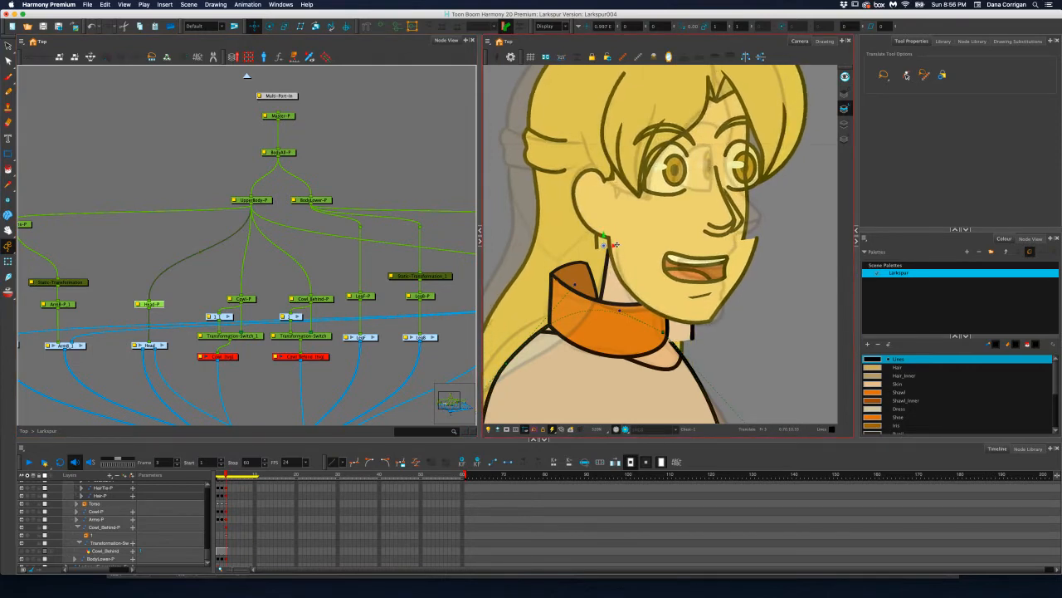
key("super+z")
key("super+z")
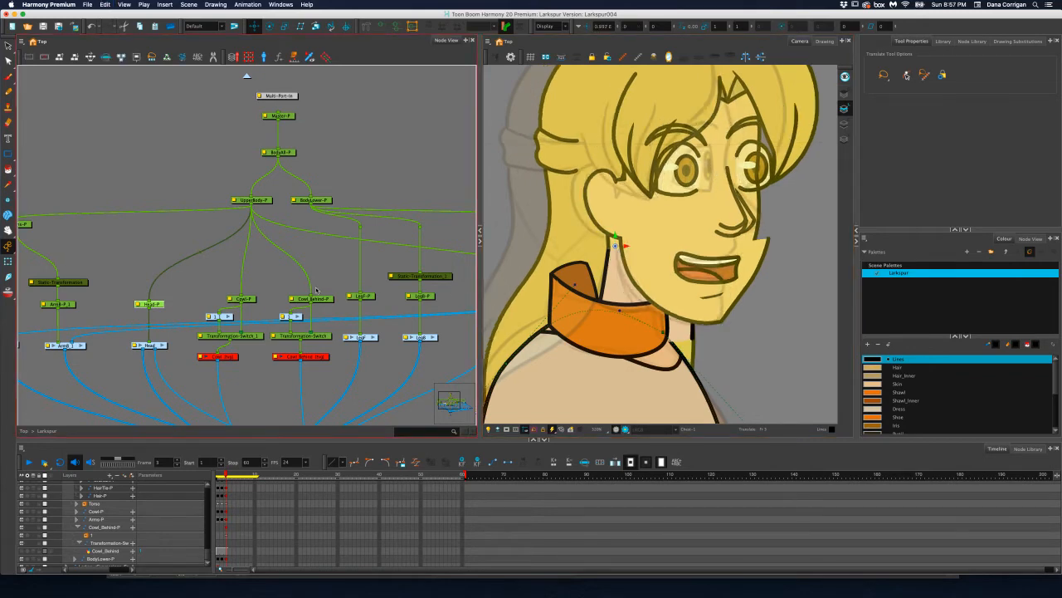
Undo the recent Neck-P adjustments and the forward translation of the head
key("super+z")
key("super+z")
key("super+z")
key("super+z")
key("super+z")
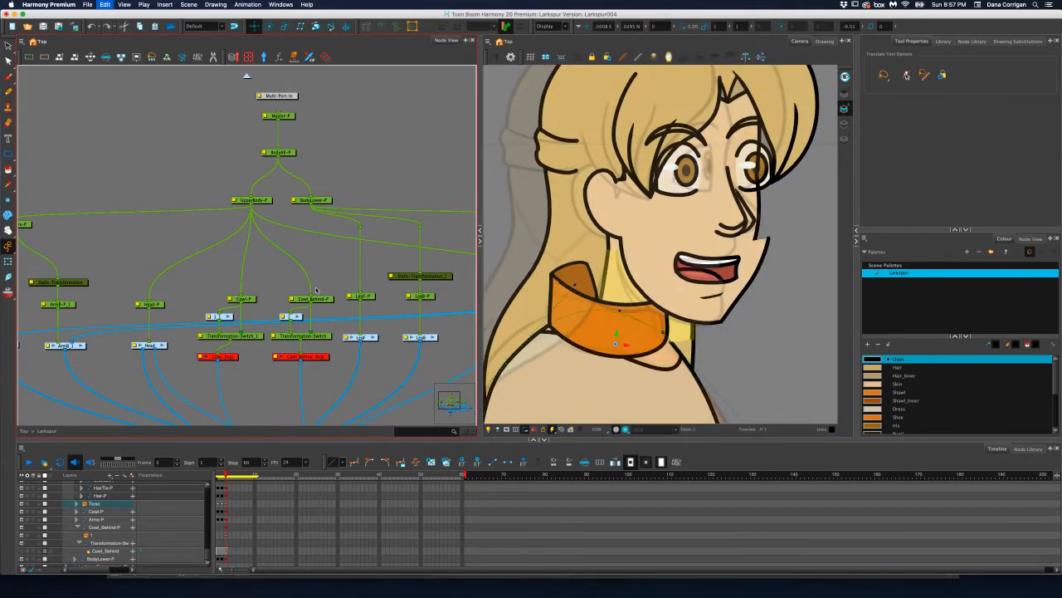
key("super+z")
key("super+z")
key("super+z")
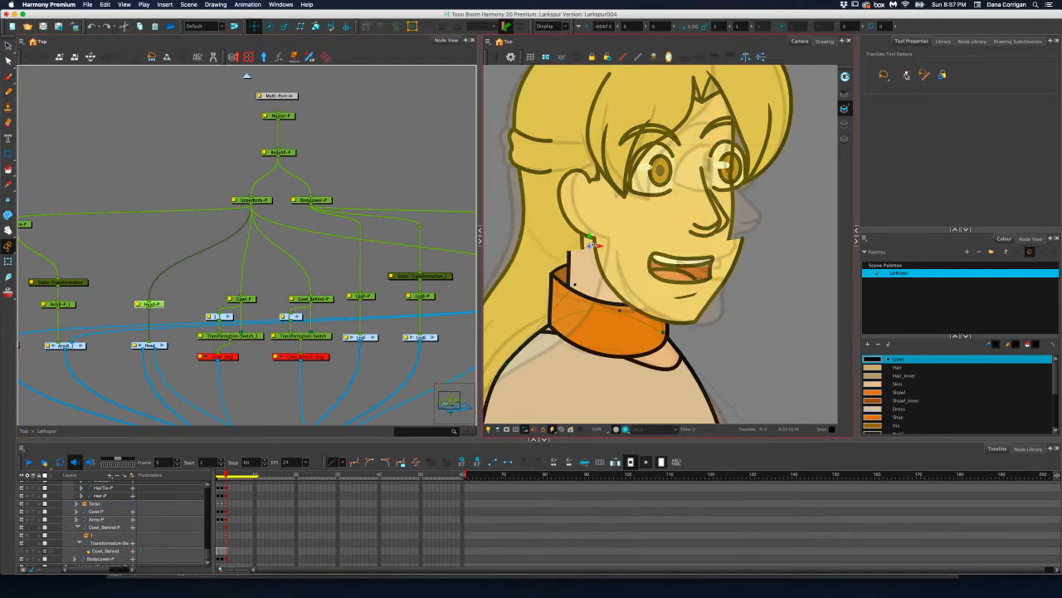
Translate the Head-P peg backward over the neck, deselect it, and save the scene
left_click_drag(600, 245, 587, 245)
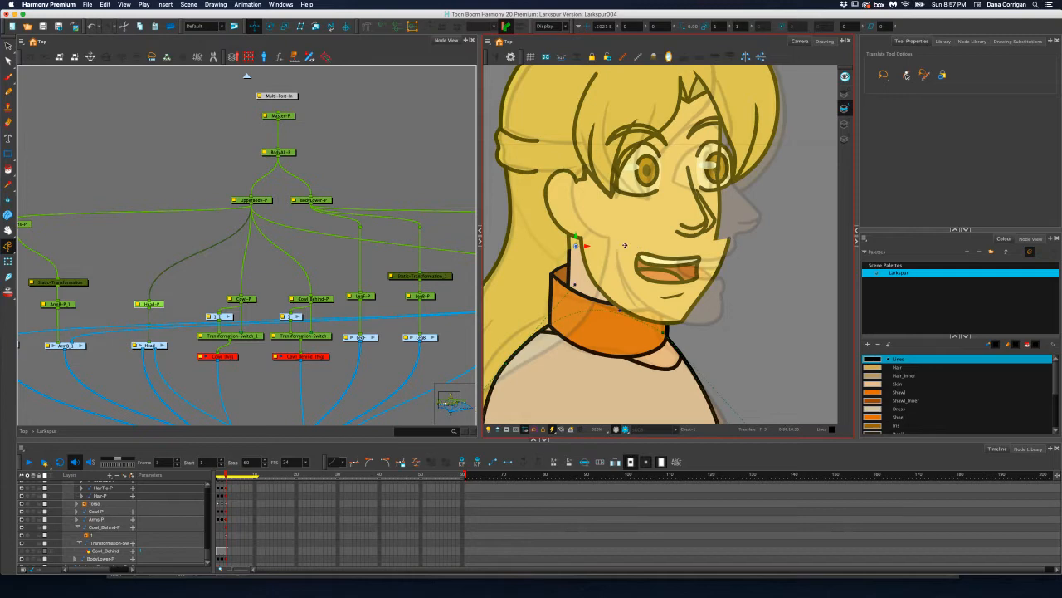
left_click(362, 199)
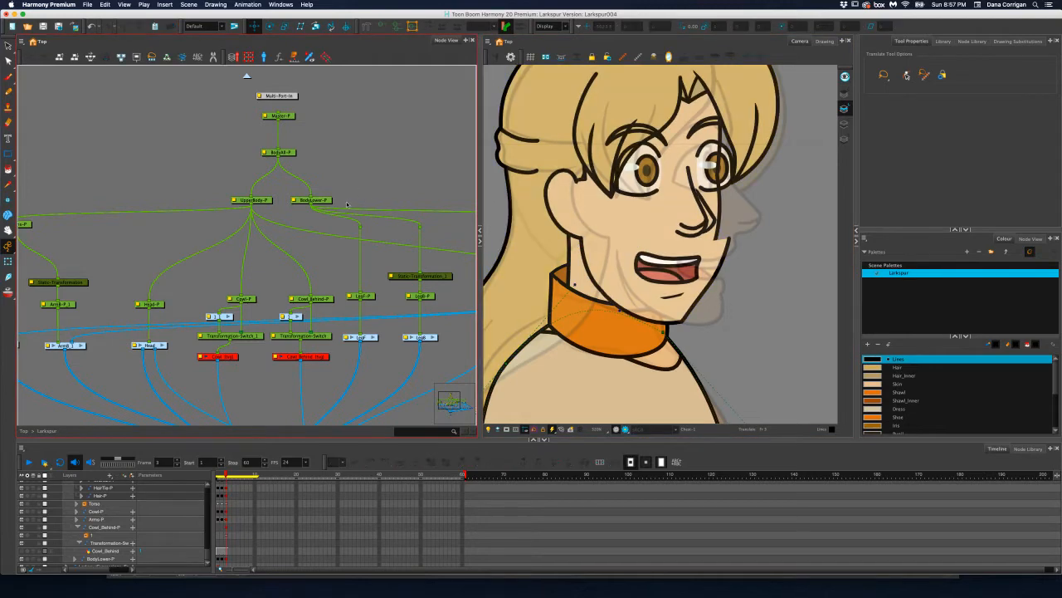
left_click_drag(360, 281, 337, 270)
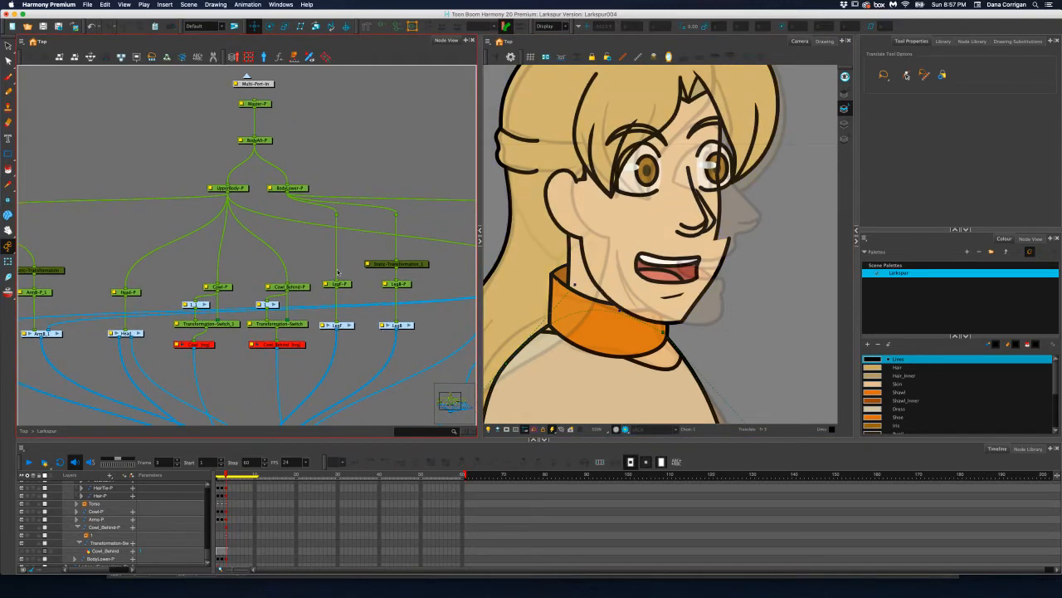
key("super+s")
Reselect the Head-P peg in the Larkspur network and translate the head forward over the collar
scroll(368, 155, "right", 4)
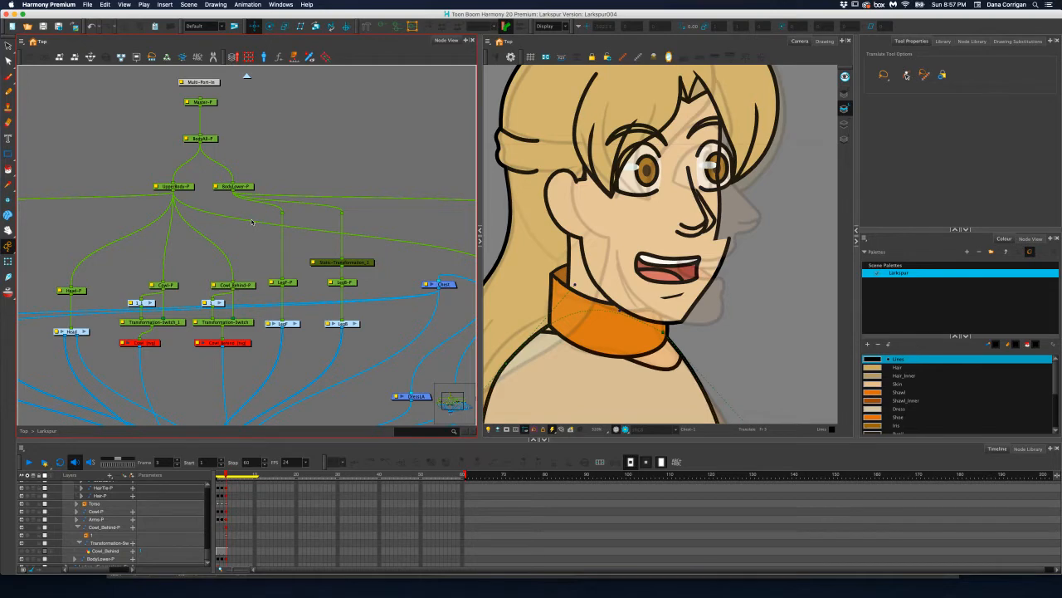
left_click_drag(246, 220, 253, 225)
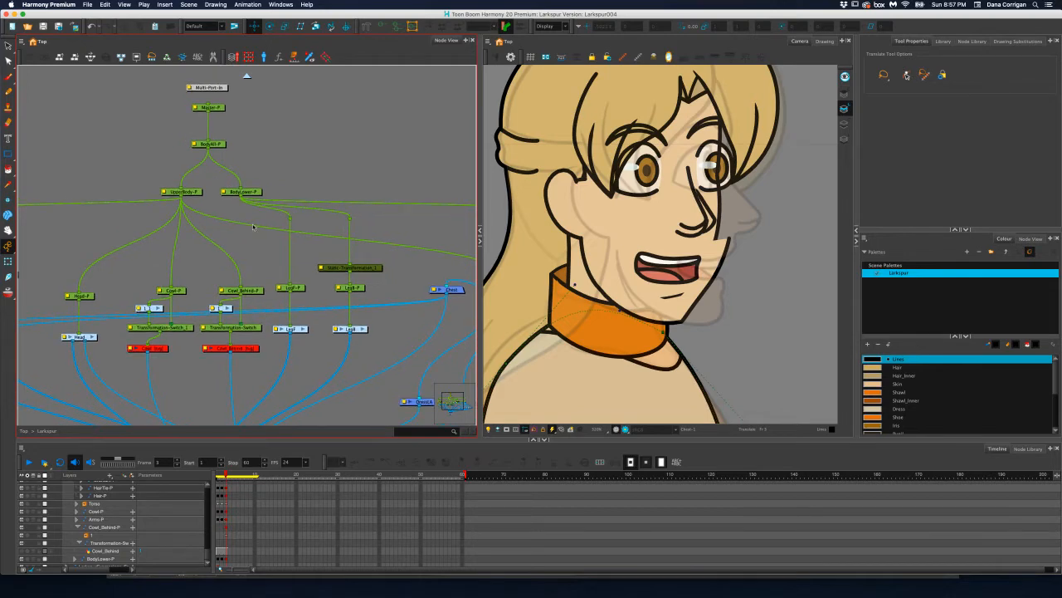
scroll(298, 220, "right", 8)
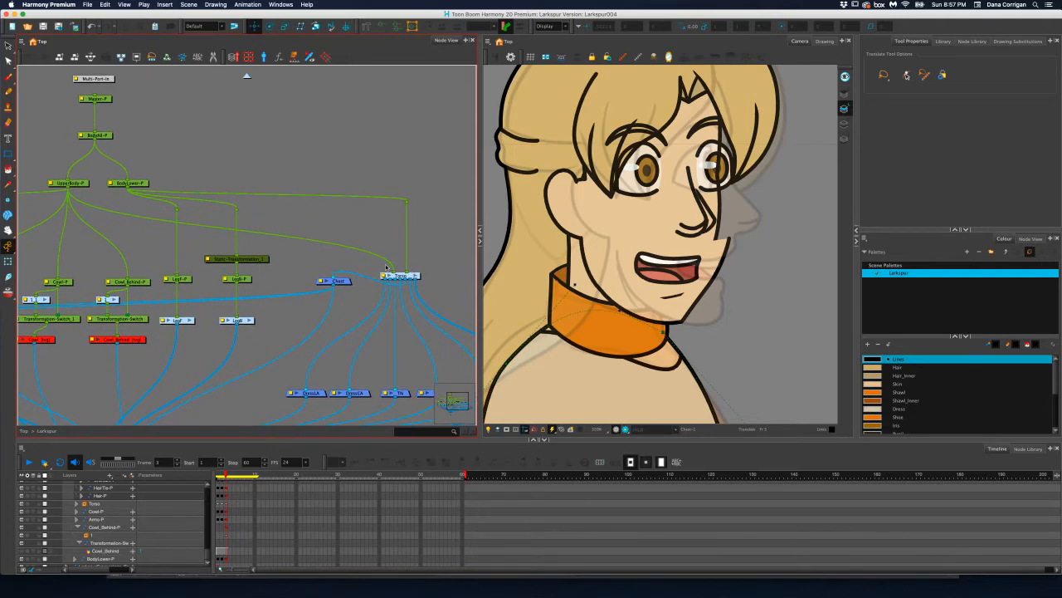
scroll(363, 262, "left", 2)
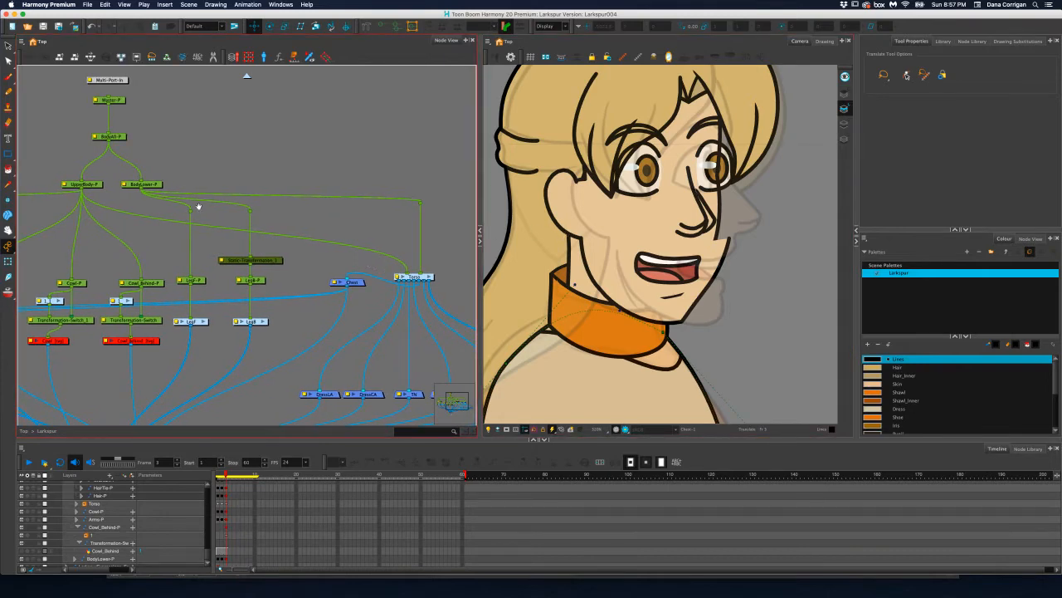
scroll(198, 206, "left", 10)
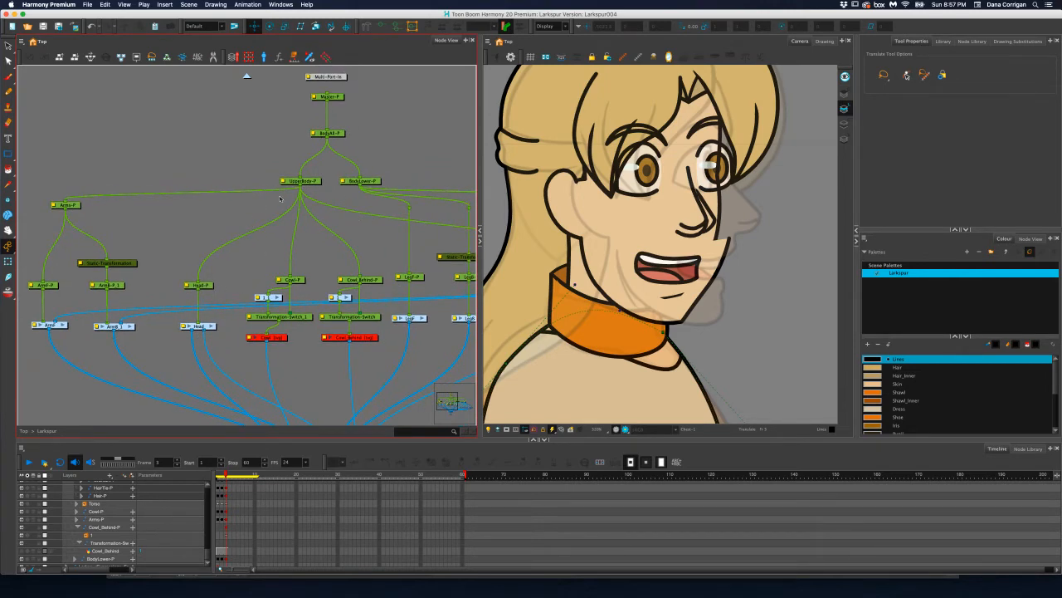
left_click(213, 287)
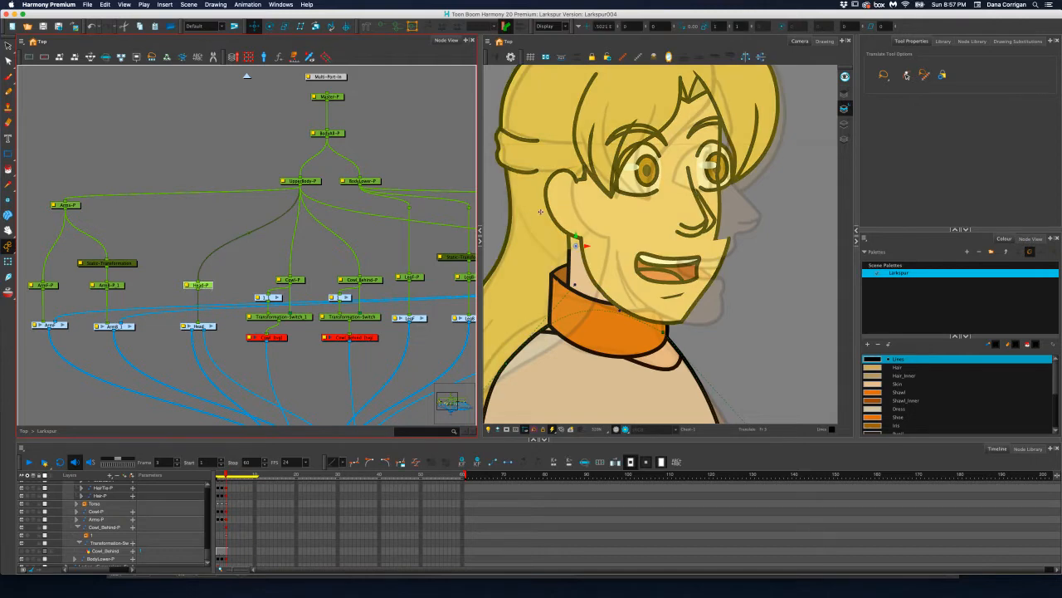
mouse_move(586, 242)
left_mouse_down()
mouse_move(612, 246)
mouse_move(582, 245)
mouse_move(602, 246)
left_mouse_up()
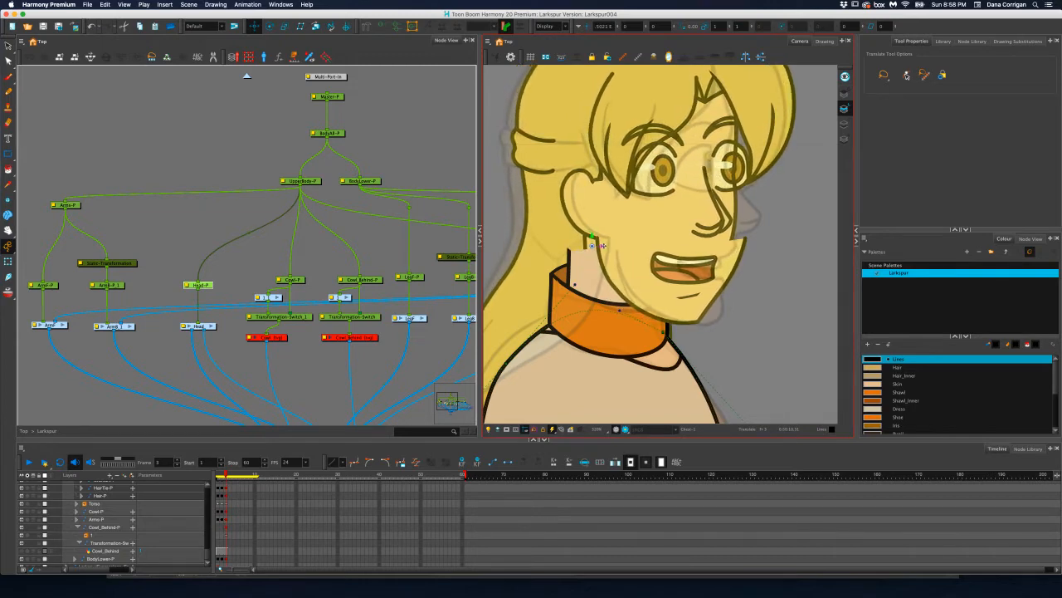
Disable and re-enable the Larkspur group in the top-level network to compare it with the faded profile reference, and re-enter the group
left_click(246, 77)
left_click(258, 250)
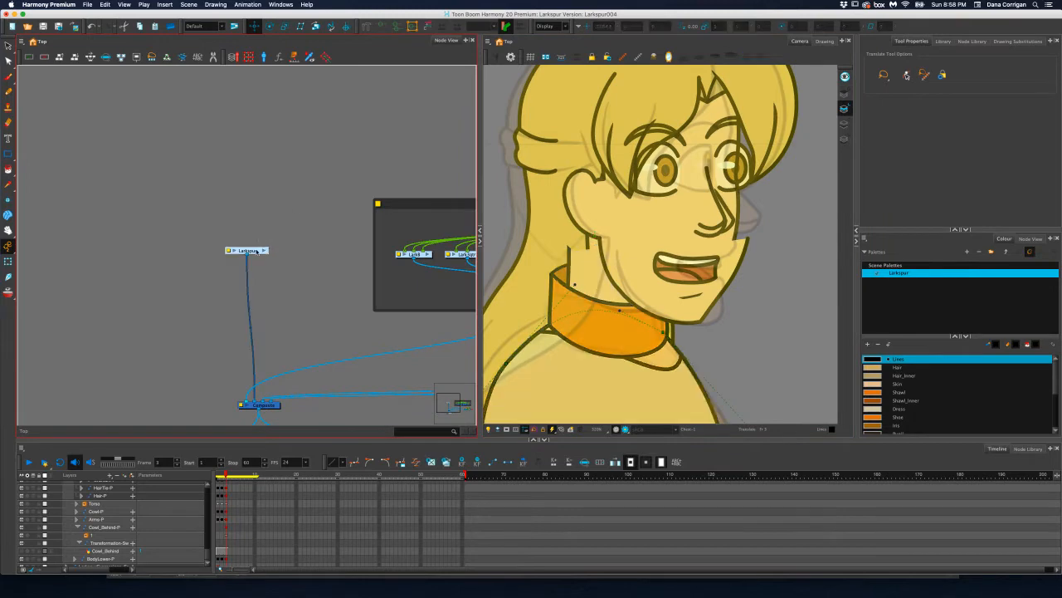
key("a")
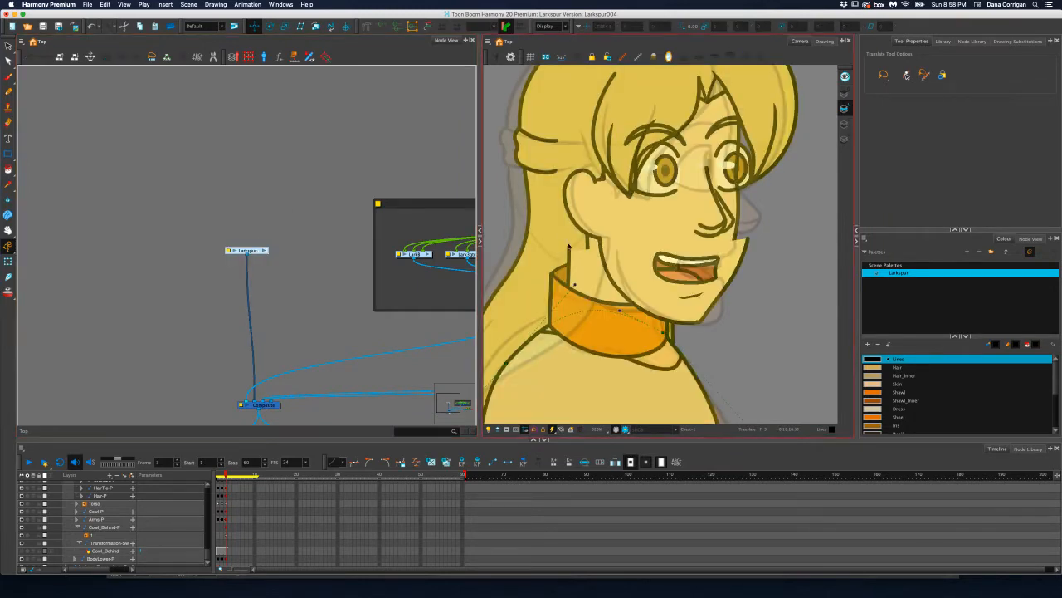
key("a")
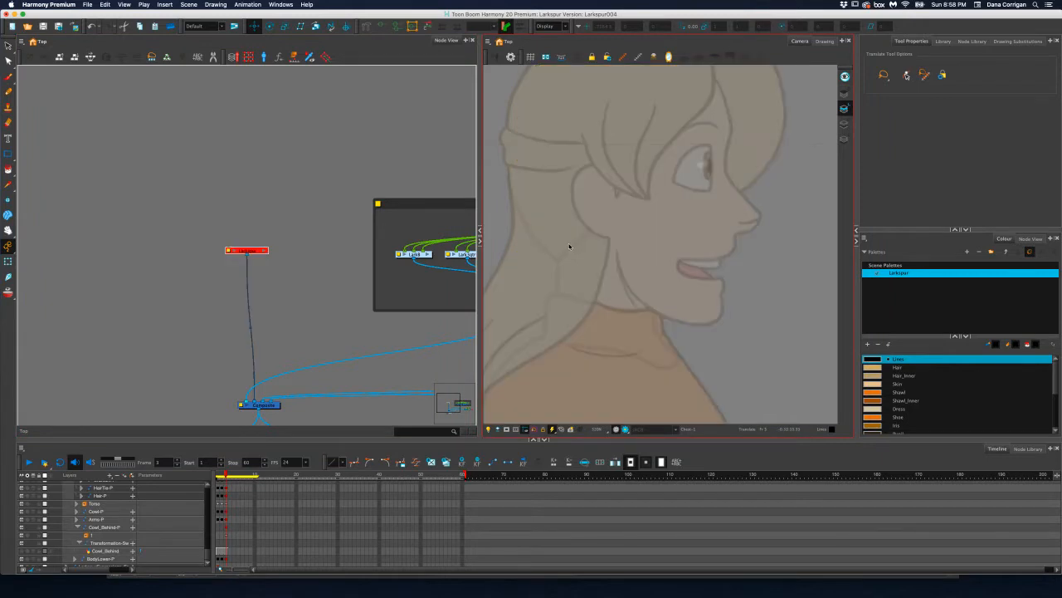
key("a")
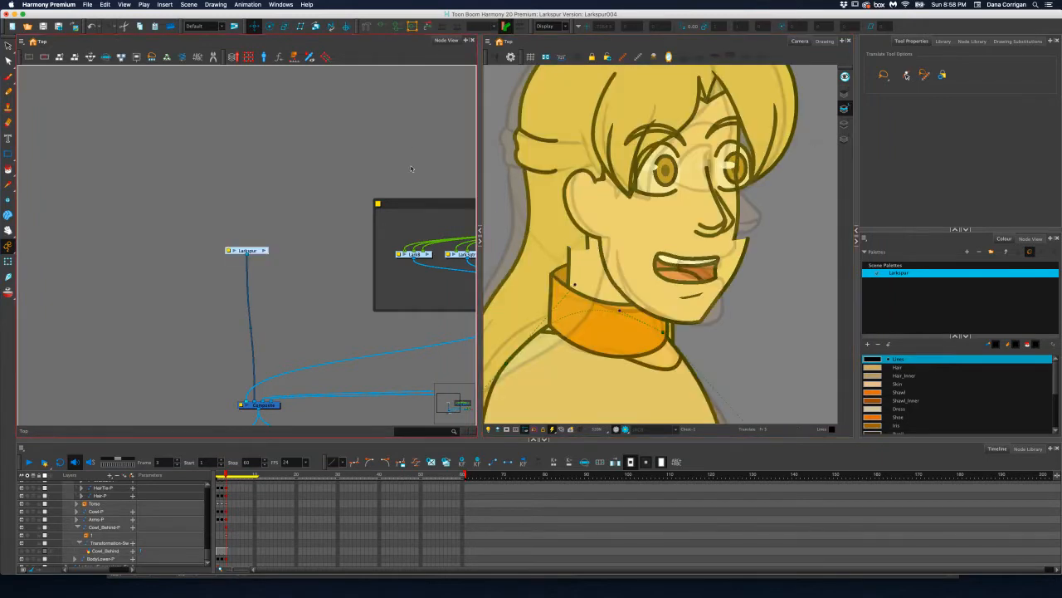
left_click(263, 249)
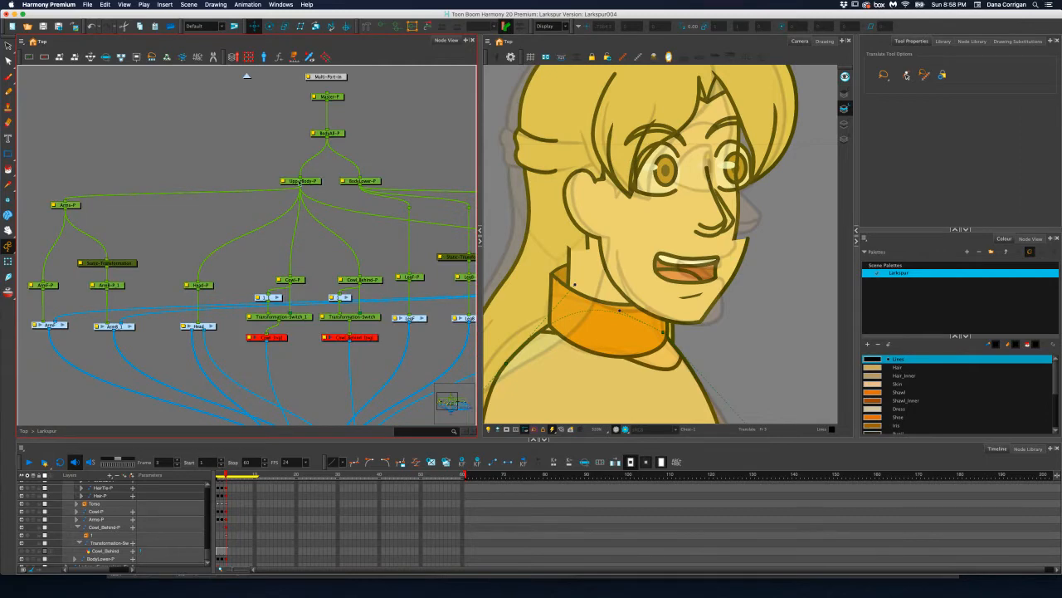
Nudge the Head-P peg very slightly forward, keeping it level after undoing a first, larger shift
left_click(210, 284)
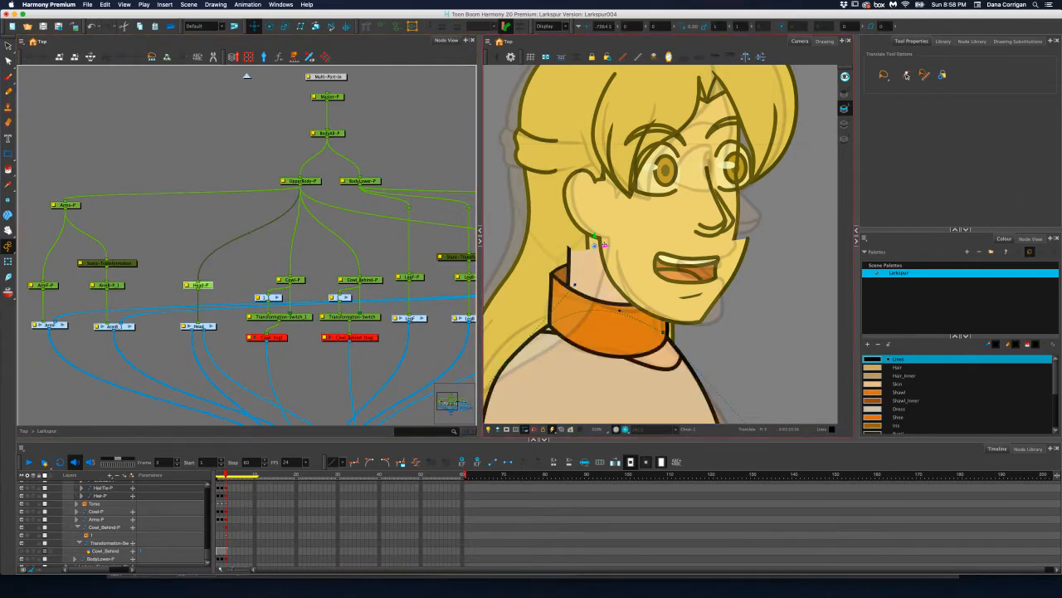
left_click_drag(607, 245, 611, 242)
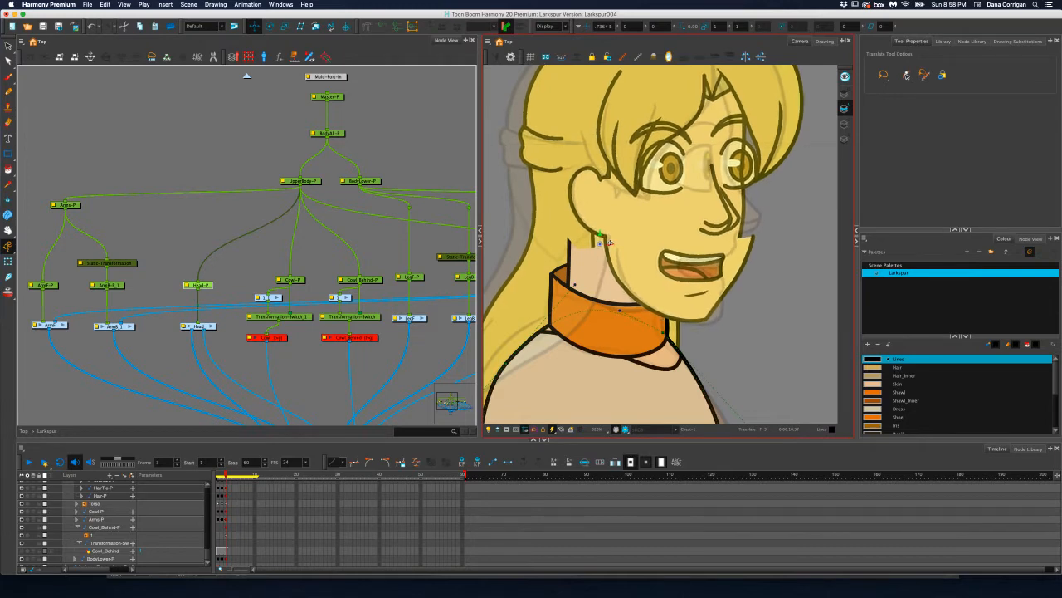
key("super+z")
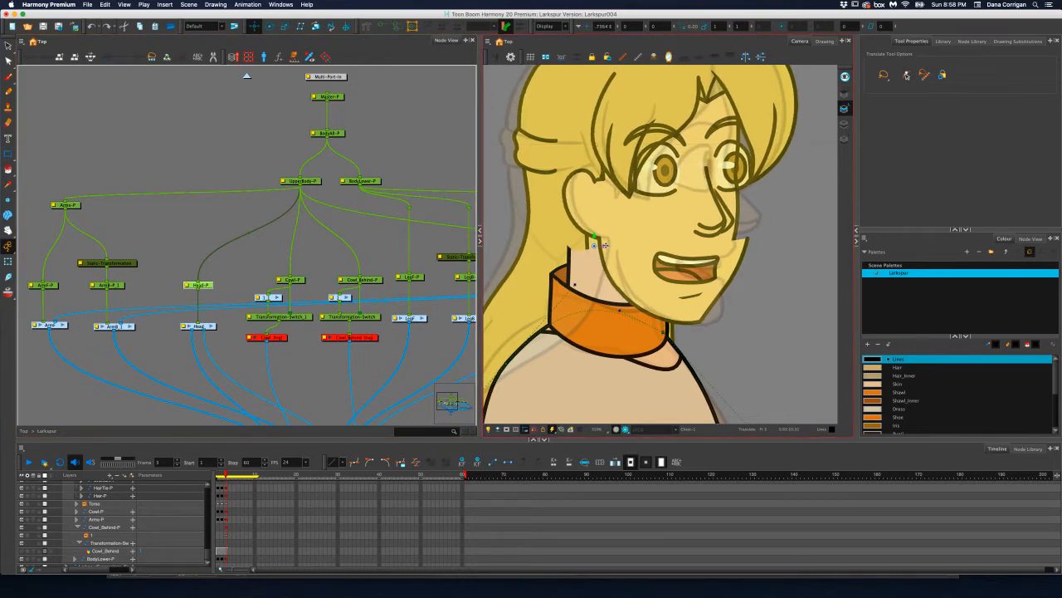
left_click_drag(606, 246, 608, 245)
scroll(625, 226, "down", 3)
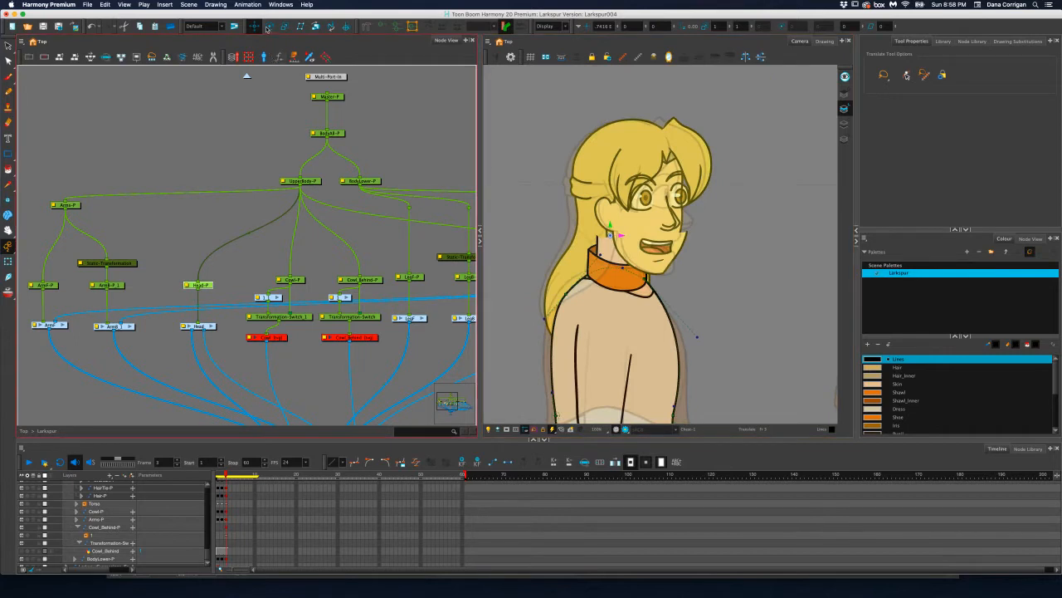
Try to rotate the Head-P peg with the Rotate tool, and undo the rotation
left_click(270, 26)
mouse_move(678, 183)
left_mouse_down()
mouse_move(683, 204)
mouse_move(666, 188)
left_mouse_up()
key("super+z")
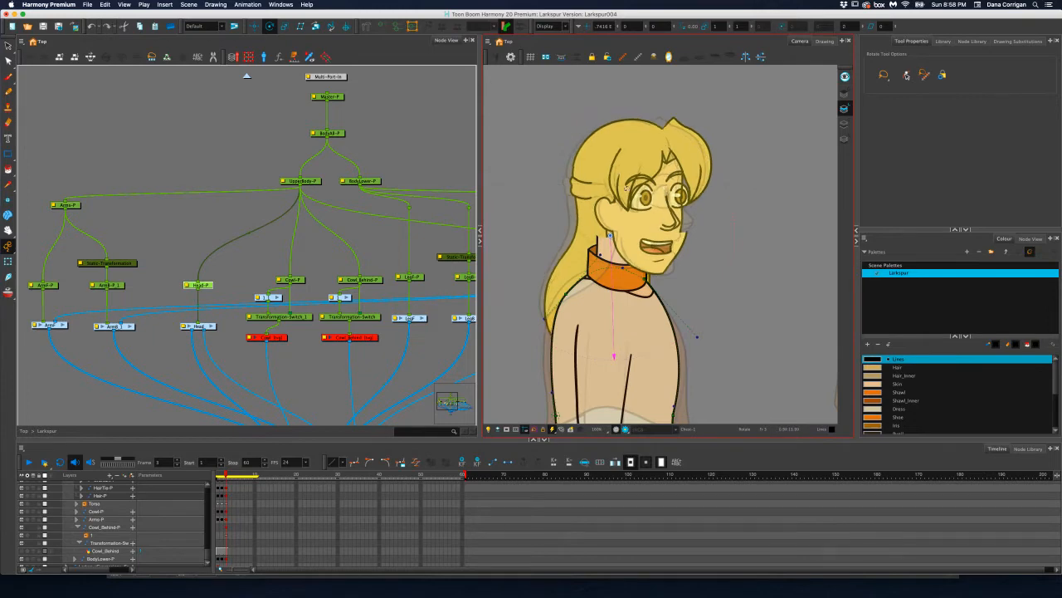
Enter the Head group, locate the peg controlling the face and bangs near the head of the hierarchy, and select it
double_click(207, 325)
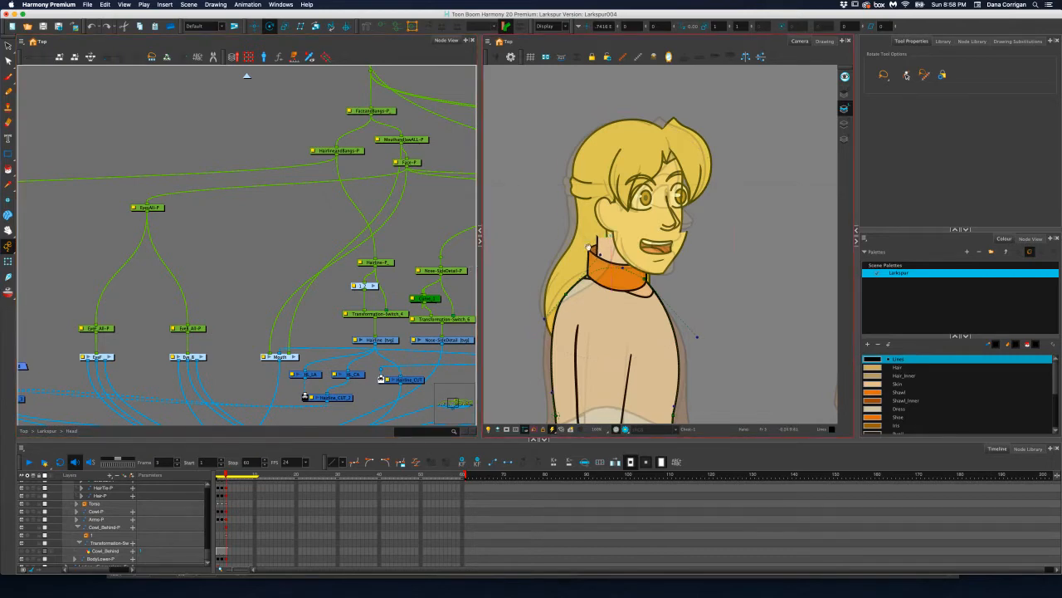
scroll(597, 251, "up", 2)
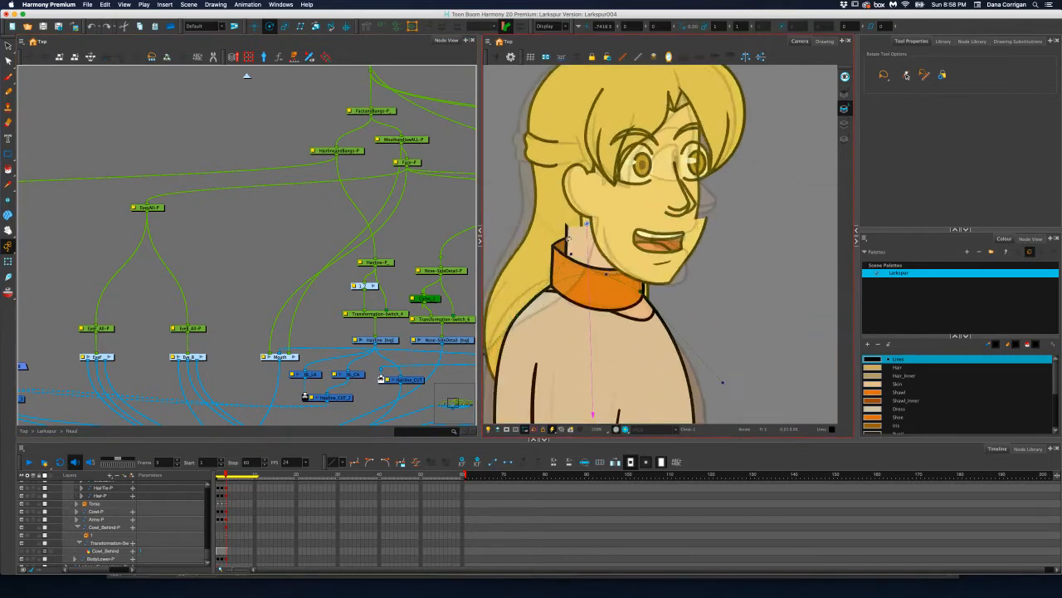
scroll(568, 238, "up", 2)
left_click(372, 235)
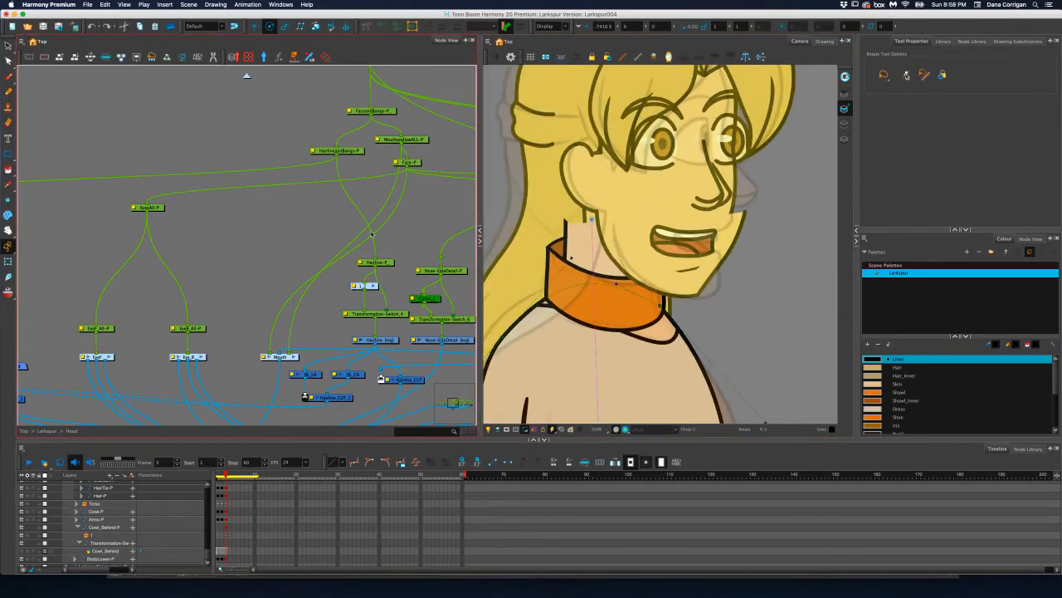
left_click_drag(326, 230, 326, 237)
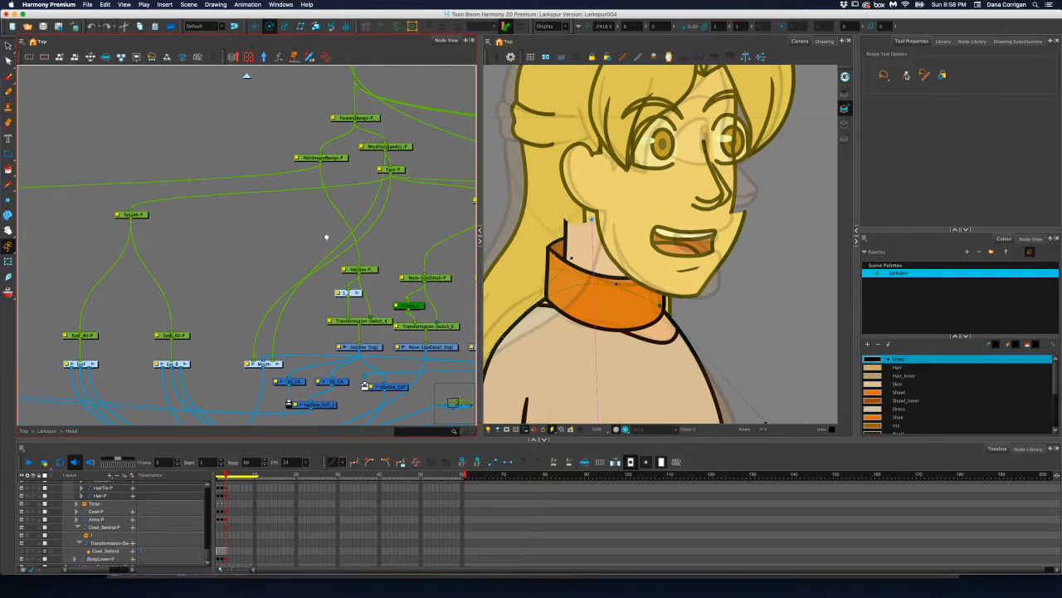
scroll(329, 236, "down", 5)
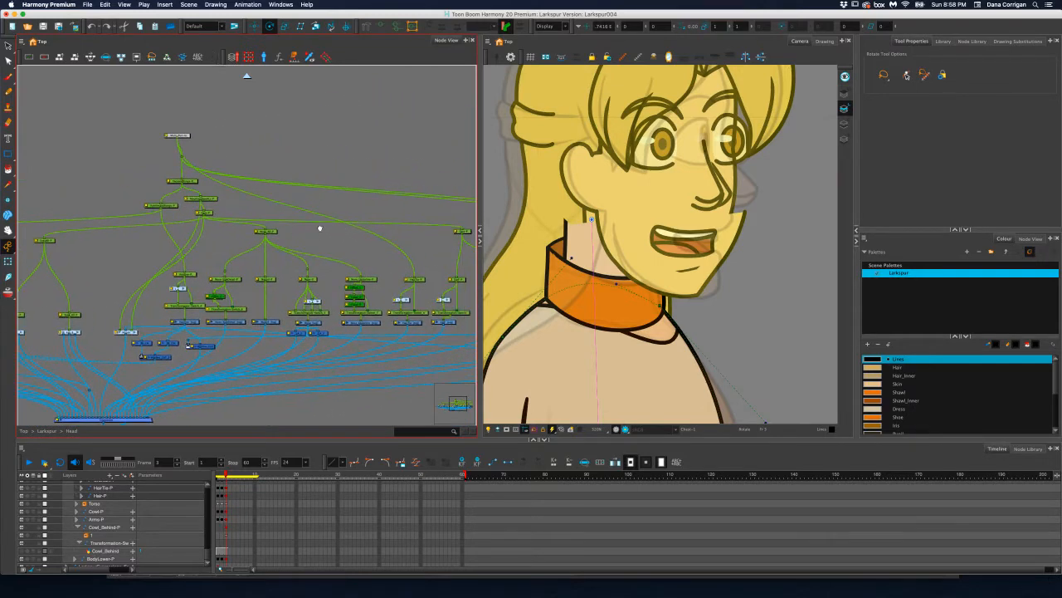
left_click_drag(400, 228, 380, 230)
left_click_drag(276, 238, 370, 241)
left_click_drag(123, 183, 244, 213)
scroll(244, 213, "up", 5)
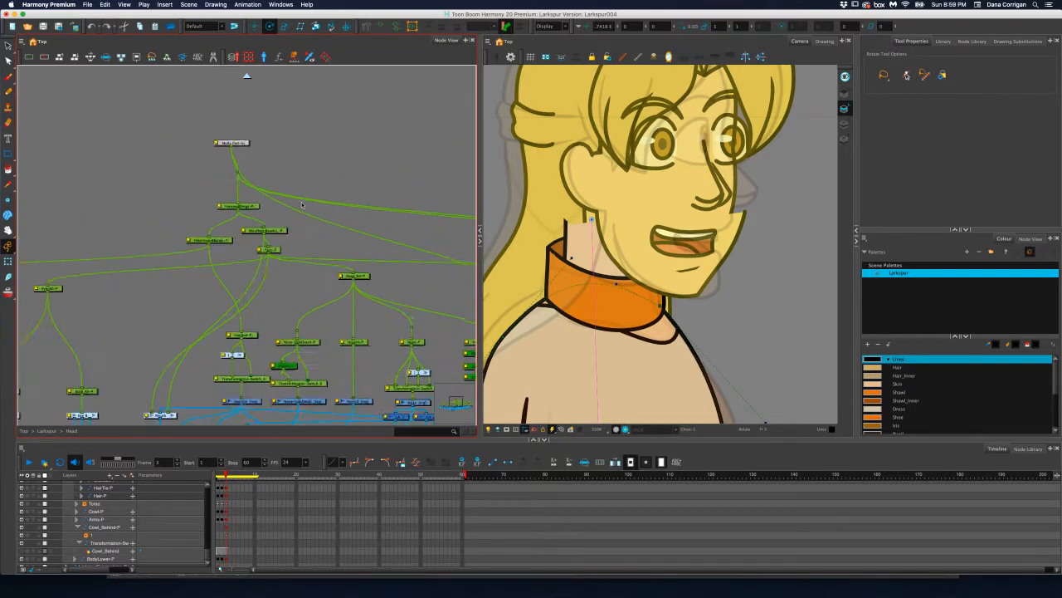
left_click(241, 209)
scroll(731, 374, "down", 3)
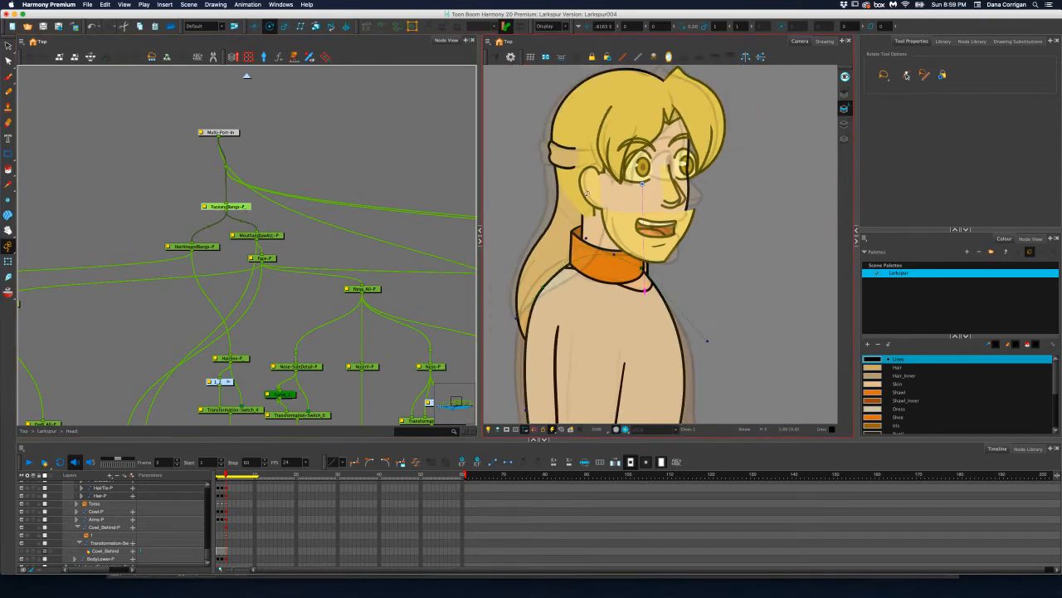
Move the face-and-bangs peg forward horizontally with the Translate tool
left_click(256, 27)
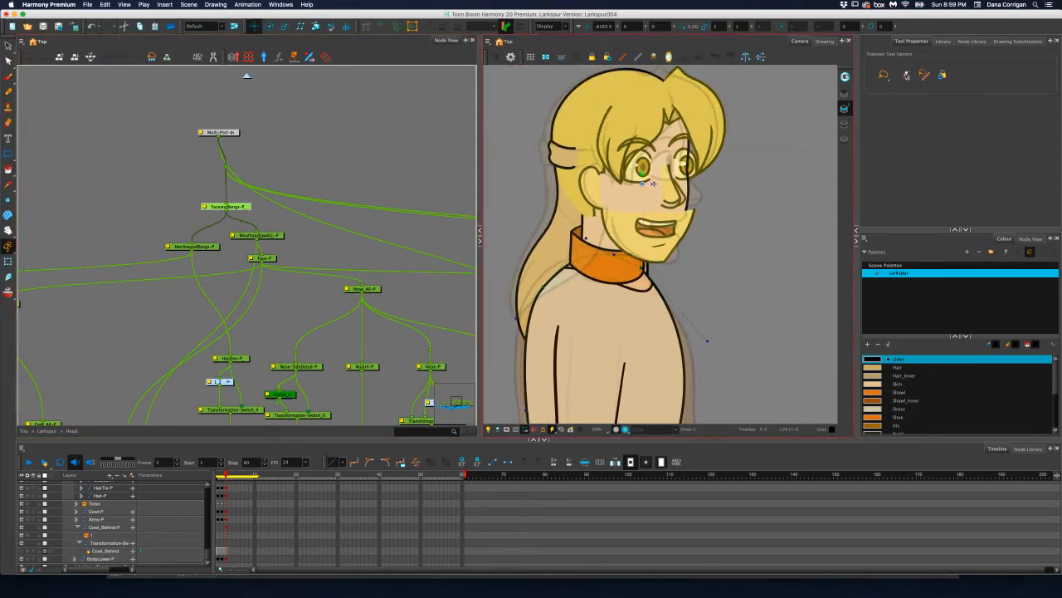
left_click_drag(653, 183, 671, 184)
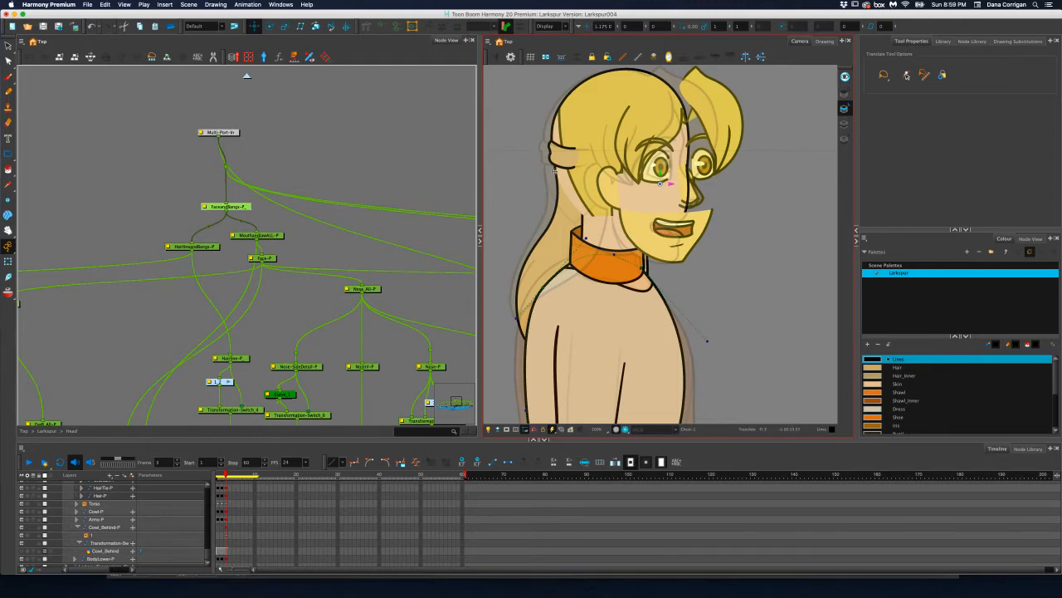
Find the Cranium-P peg in the Head network and shift the cranium backward toward the rear of the head
scroll(405, 232, "down", 3)
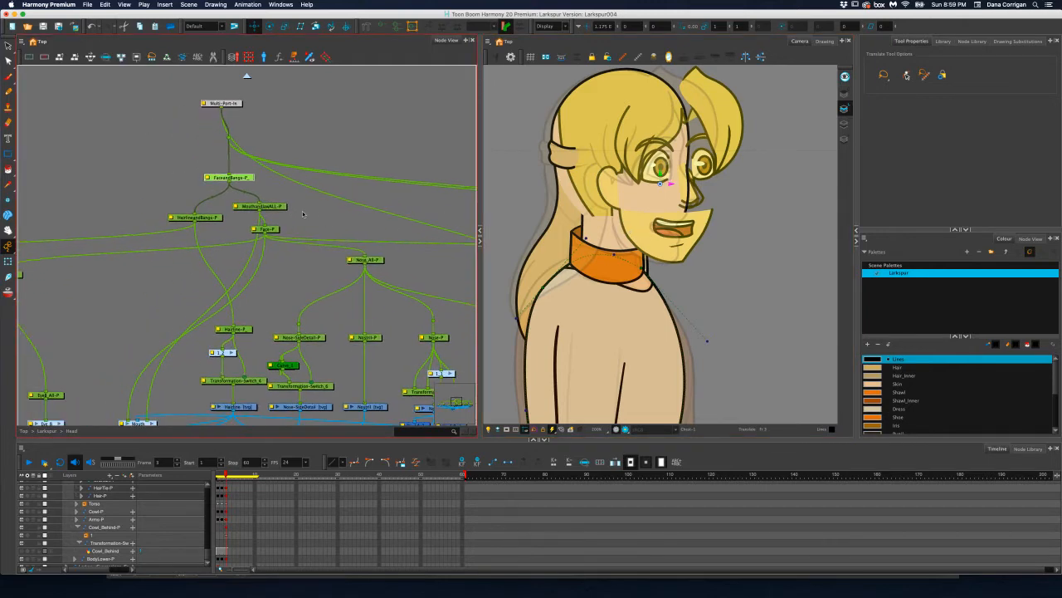
left_click(283, 209)
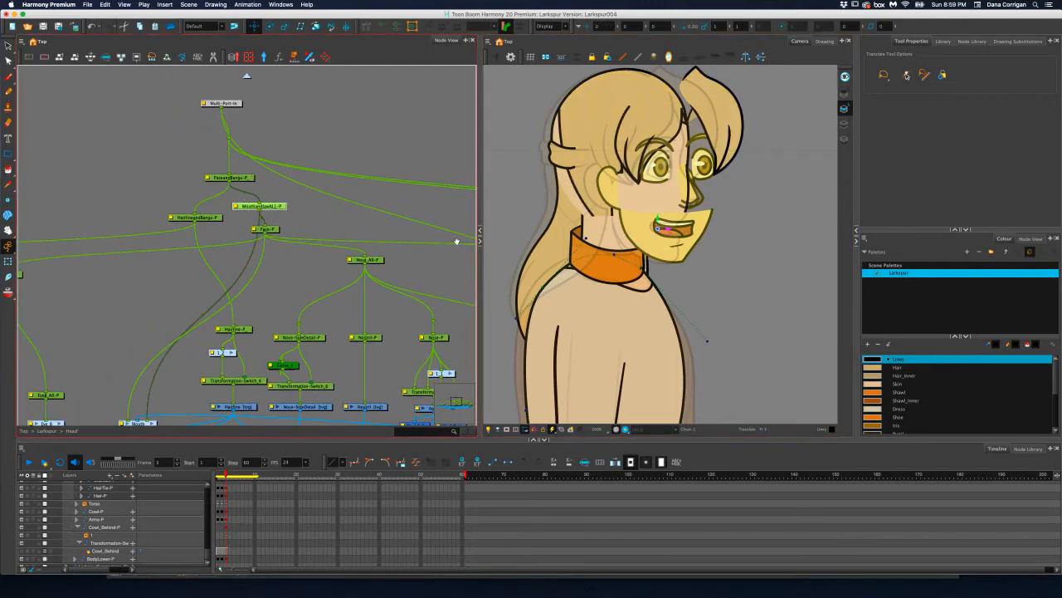
left_click_drag(457, 240, 207, 241)
scroll(241, 240, "right", 5)
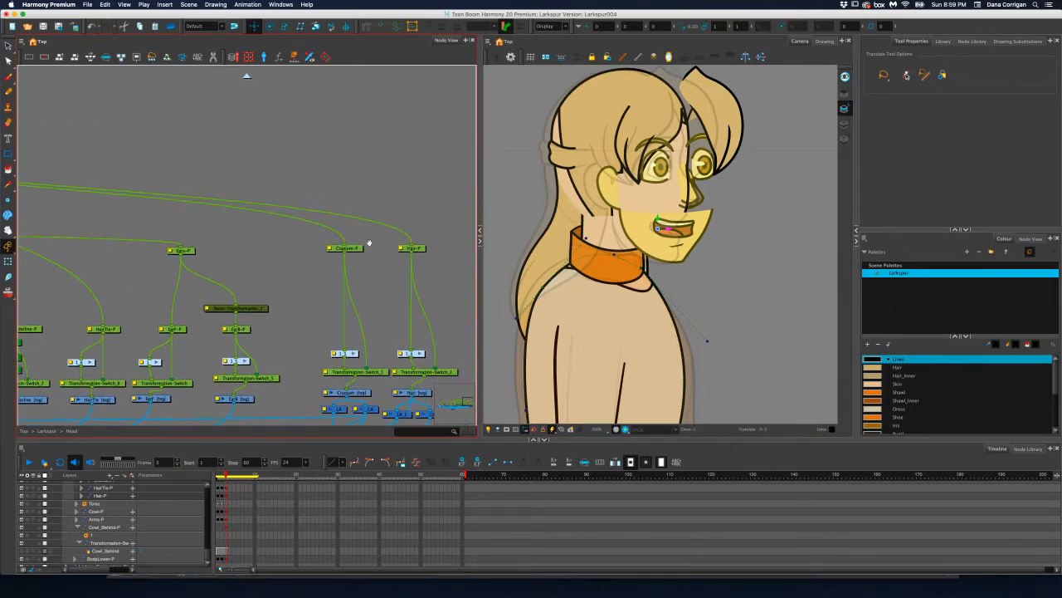
left_click(359, 248)
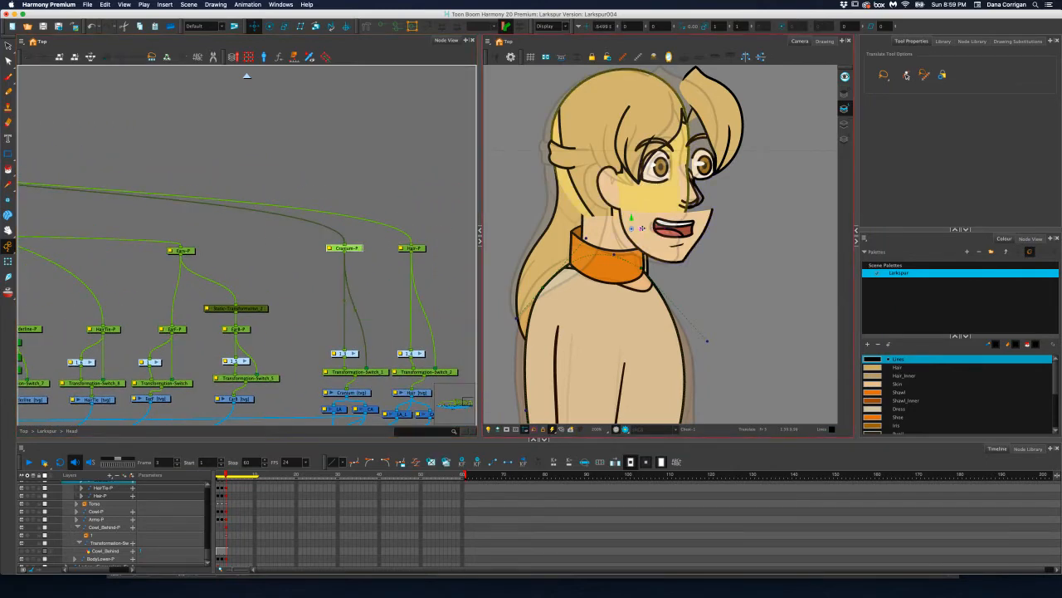
left_click_drag(642, 228, 631, 227)
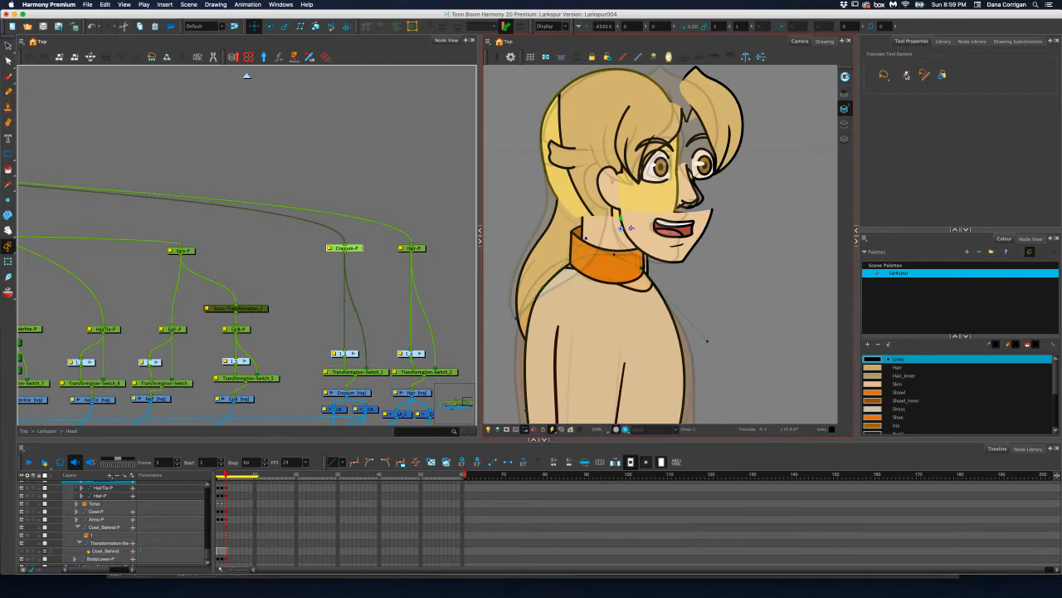
Examine the cranium's drawing node and Transformation-Switch_1, comparing its deformation chain with the nose, hair tie and ear chains
scroll(664, 207, "up", 1)
scroll(668, 211, "up", 1)
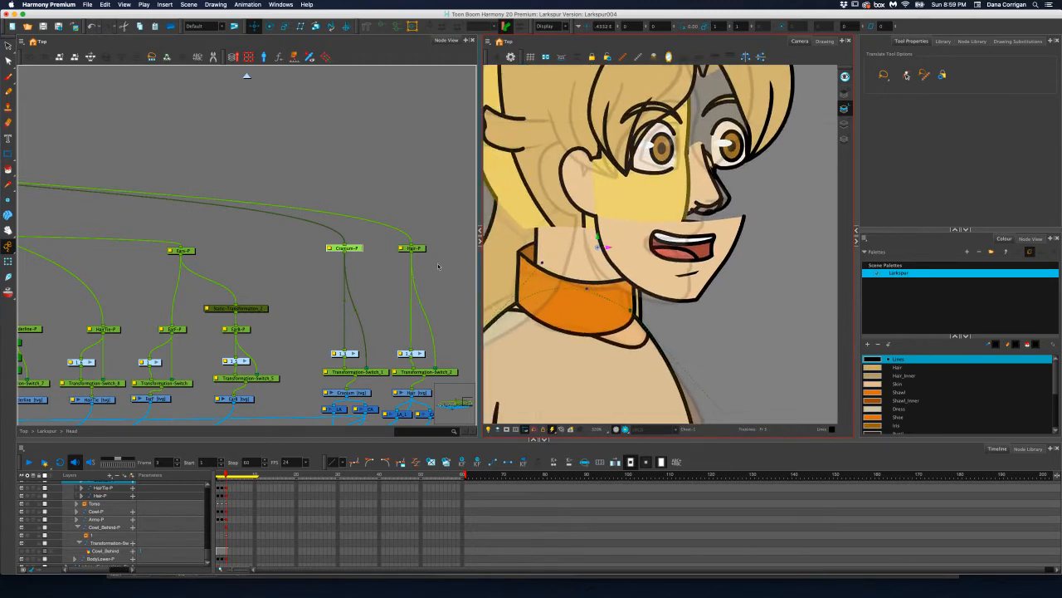
scroll(438, 266, "down", 3)
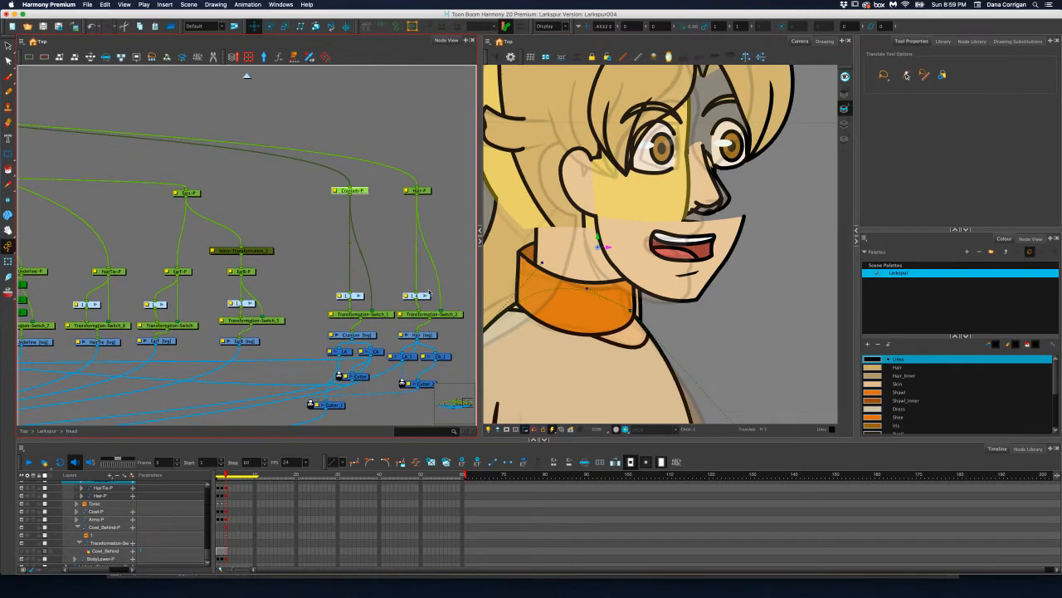
left_click(366, 331)
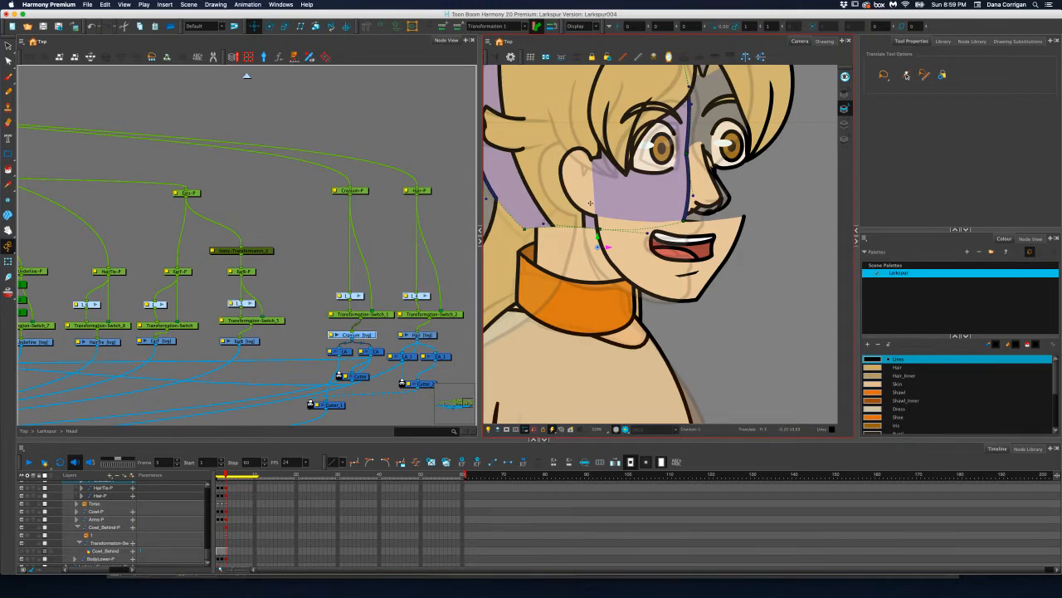
scroll(605, 234, "down", 3)
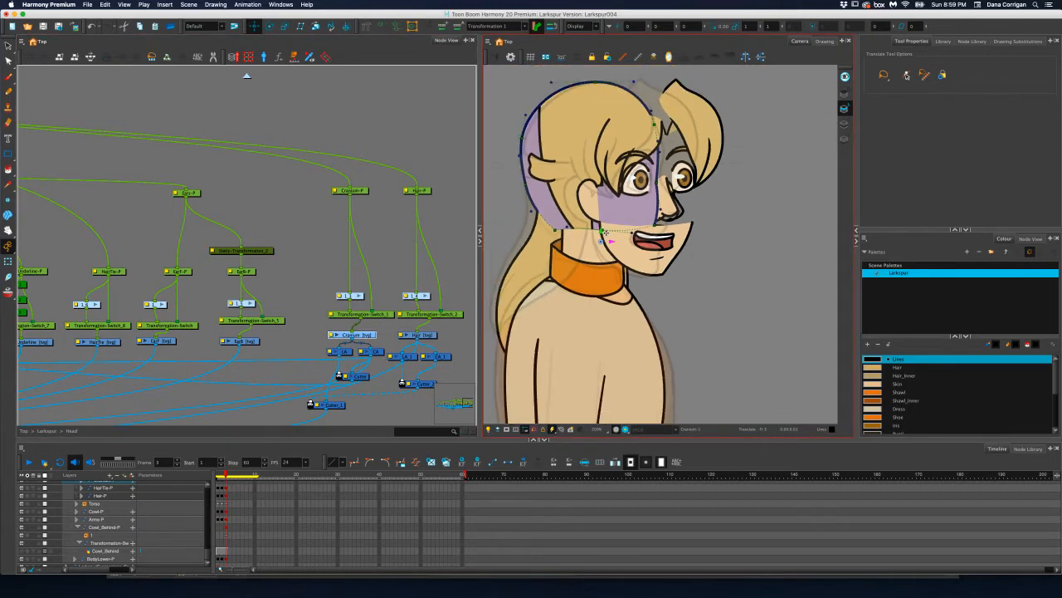
left_click(380, 315)
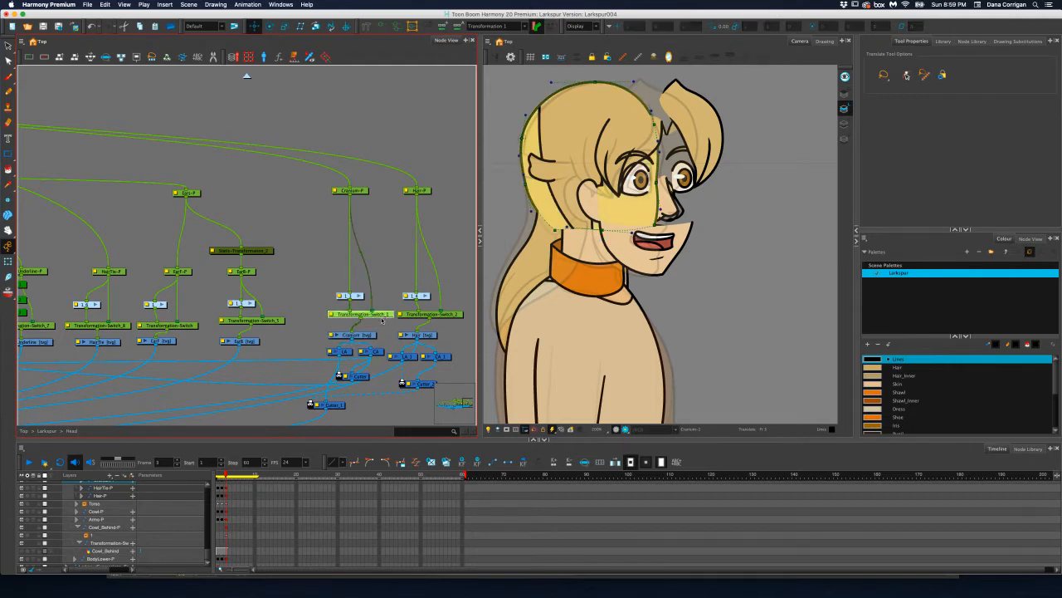
left_click_drag(326, 268, 427, 247)
left_click_drag(237, 255, 402, 255)
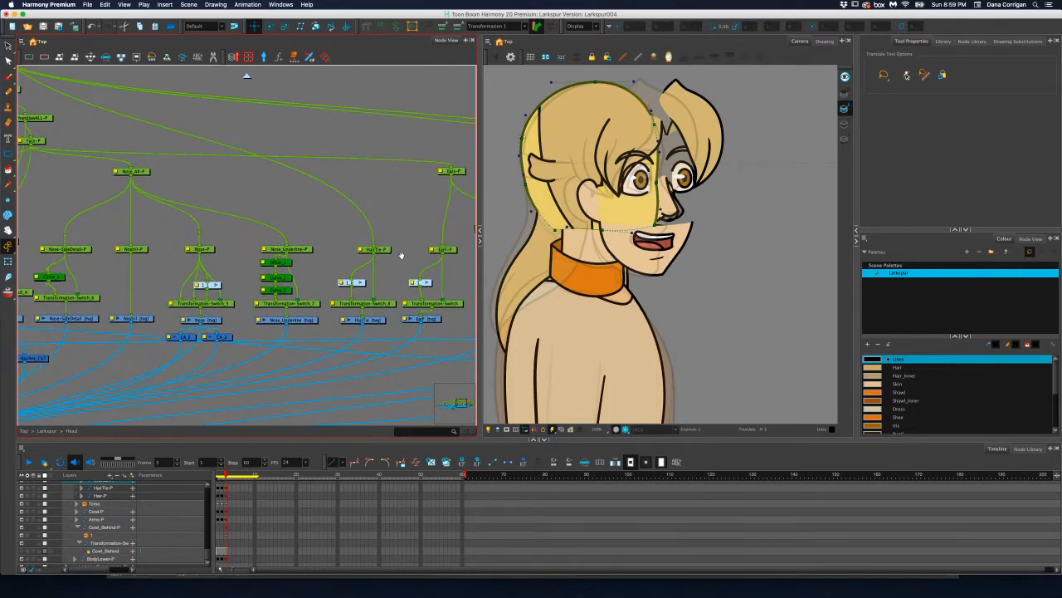
left_click_drag(290, 256, 340, 255)
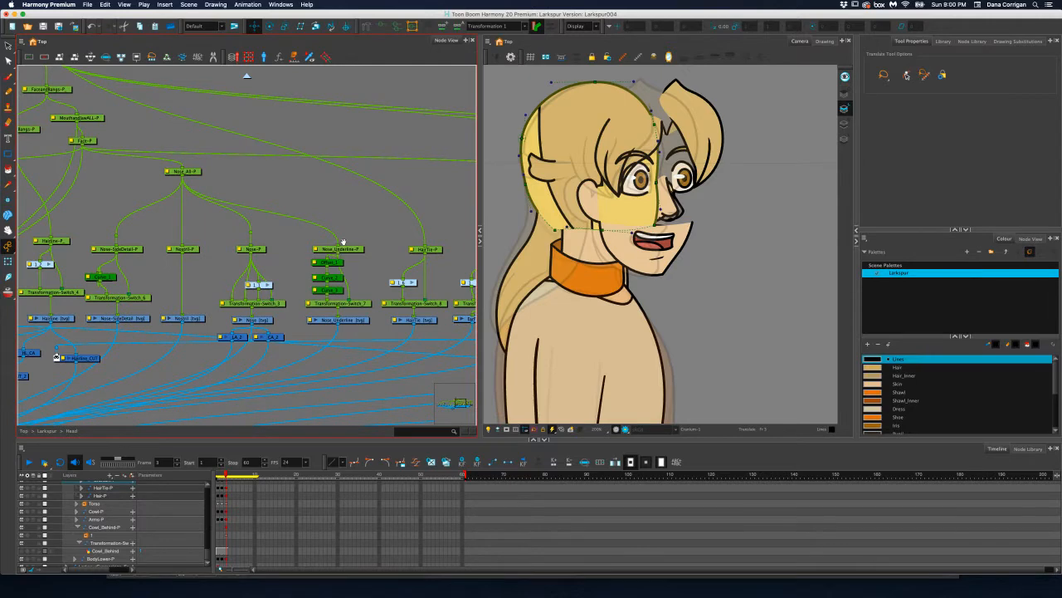
left_click_drag(293, 240, 383, 241)
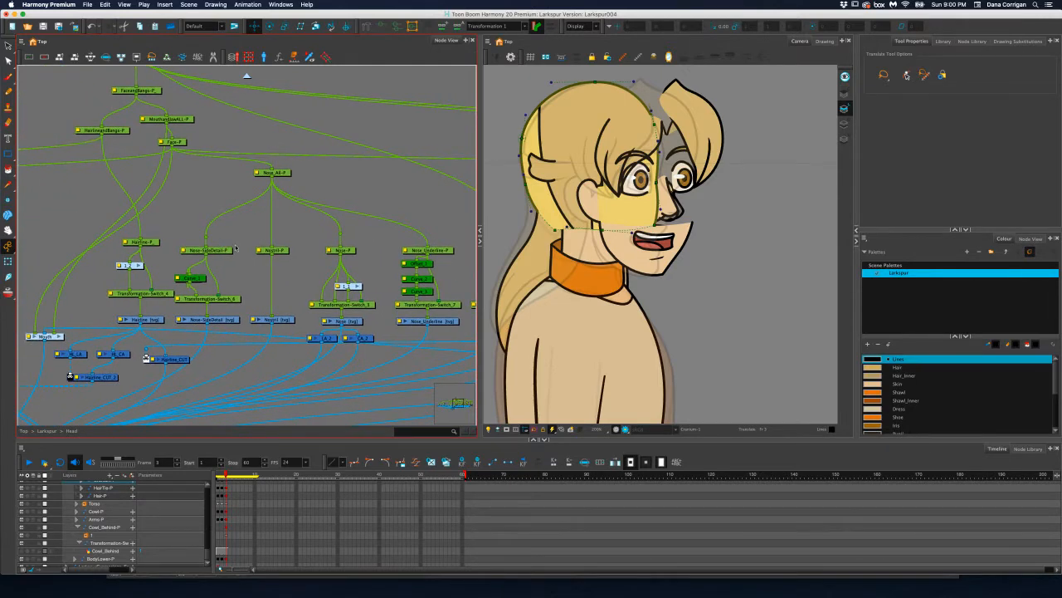
left_click_drag(268, 246, 101, 213)
left_click_drag(229, 210, 111, 223)
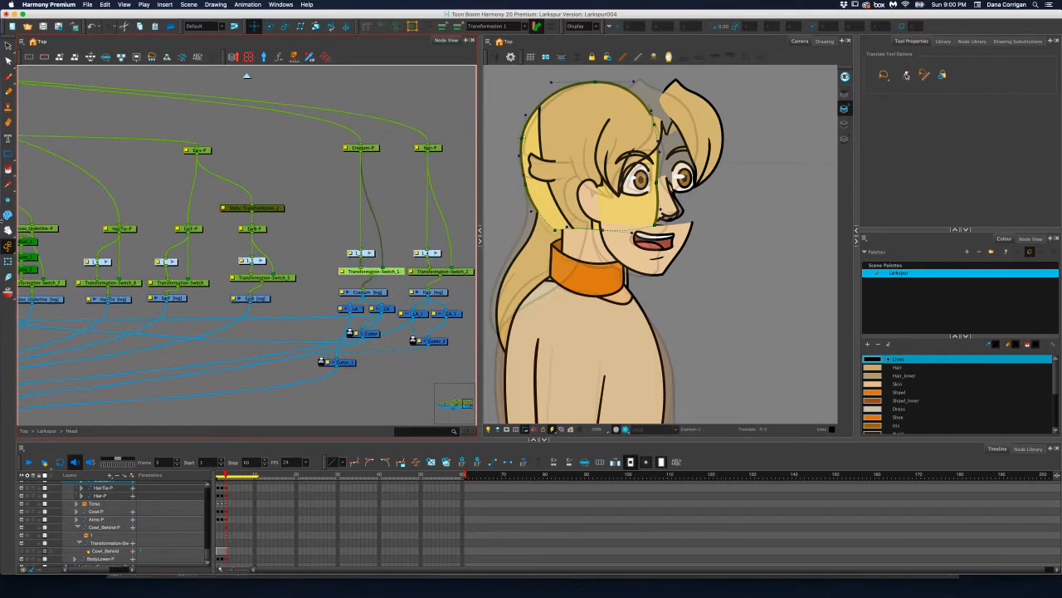
scroll(251, 201, "up", 4)
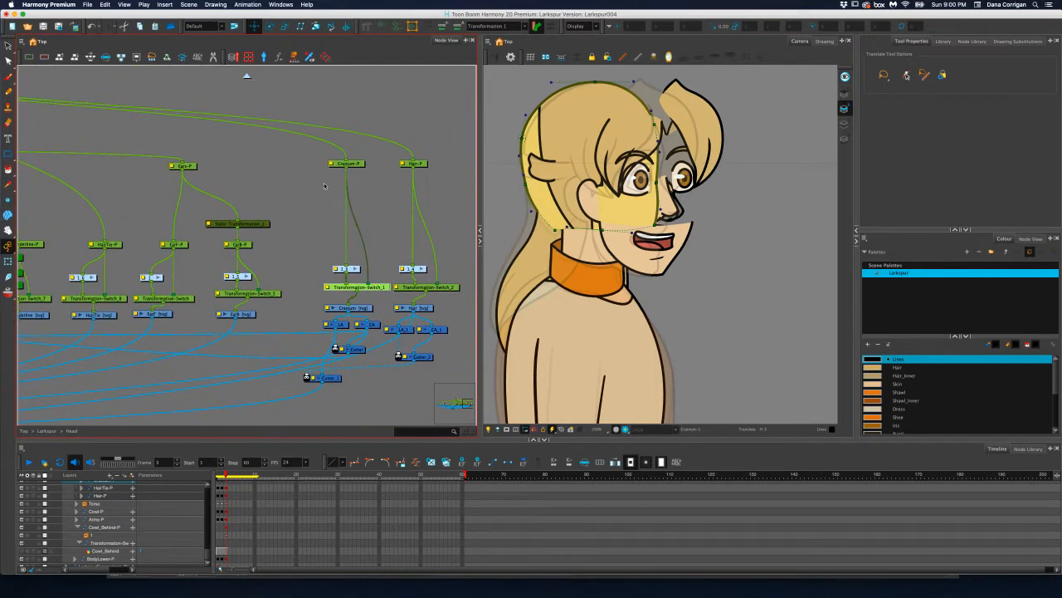
scroll(323, 188, "up", 2)
left_click_drag(429, 378, 372, 297)
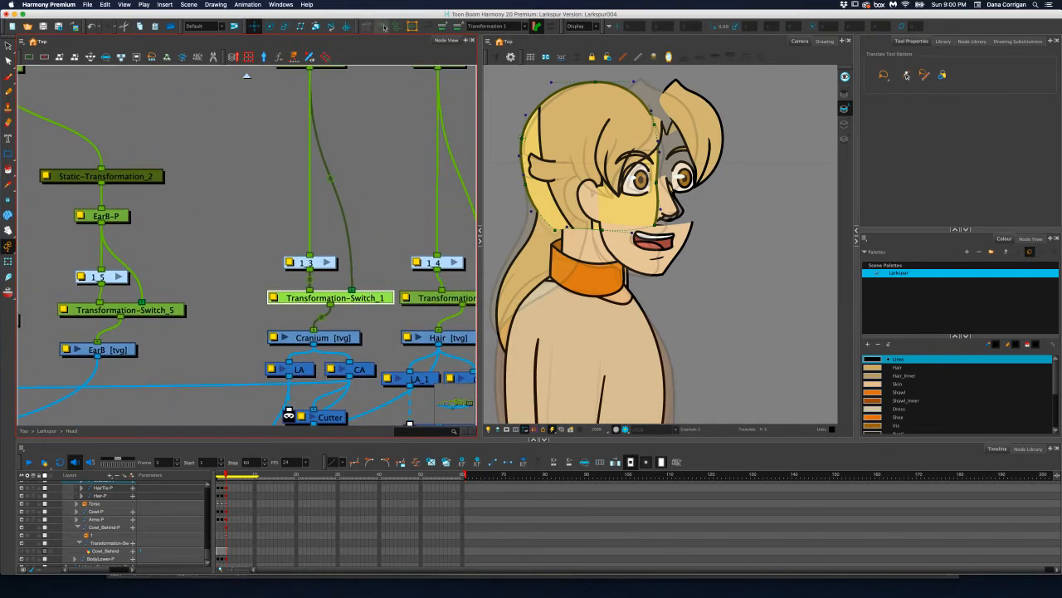
Reshape the front edge of the cranium's deformer with the Transform tool, moving the eye-level point, its upper handle and the bottom corner forward
scroll(652, 186, "up", 4)
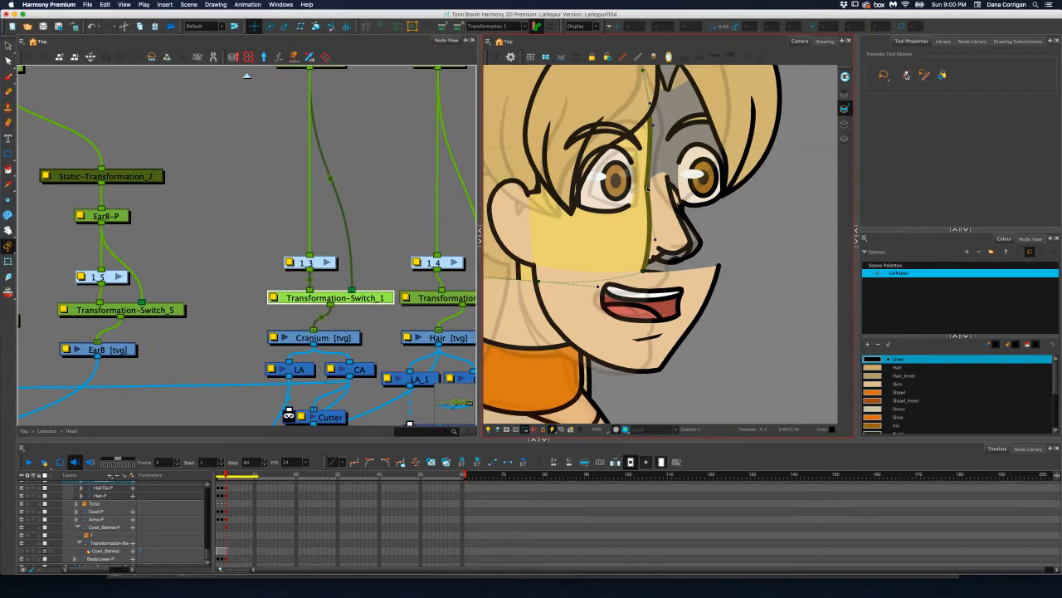
left_click(652, 185)
left_click(221, 223)
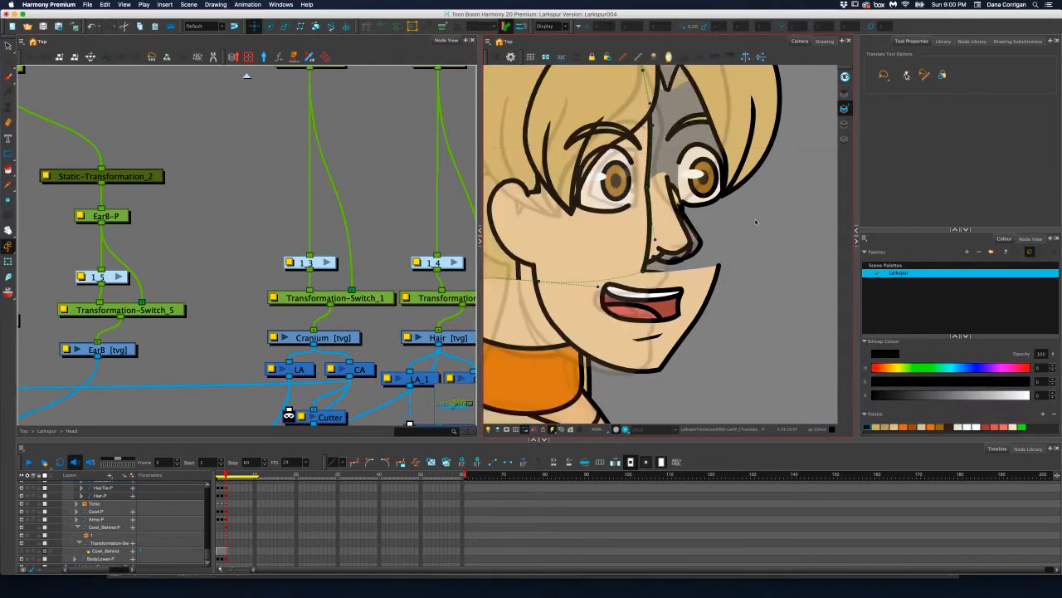
left_click(8, 260)
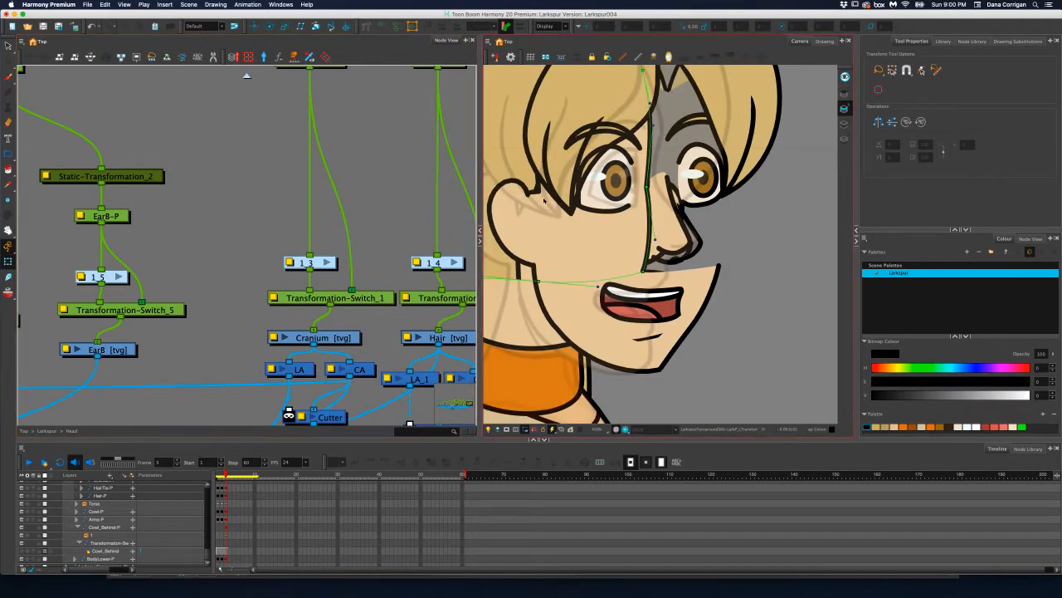
left_click_drag(648, 190, 656, 176)
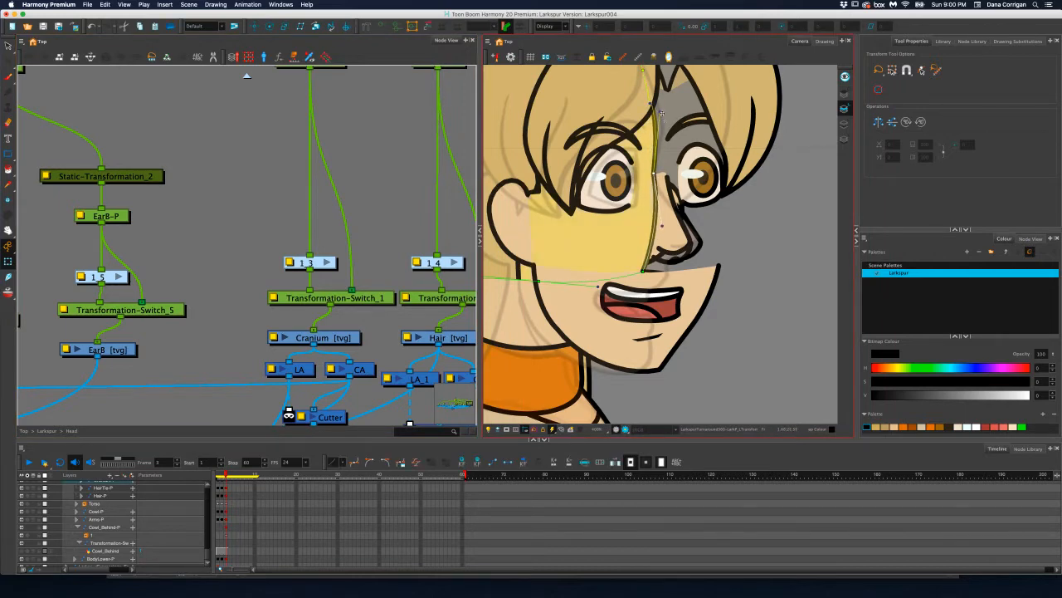
left_click_drag(661, 111, 670, 109)
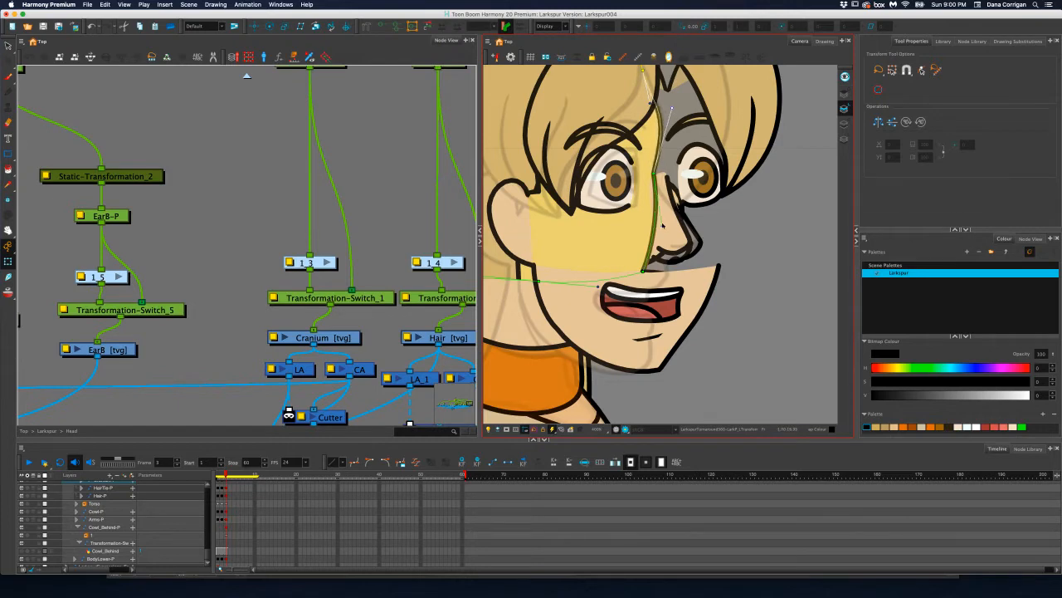
left_click_drag(644, 271, 672, 275)
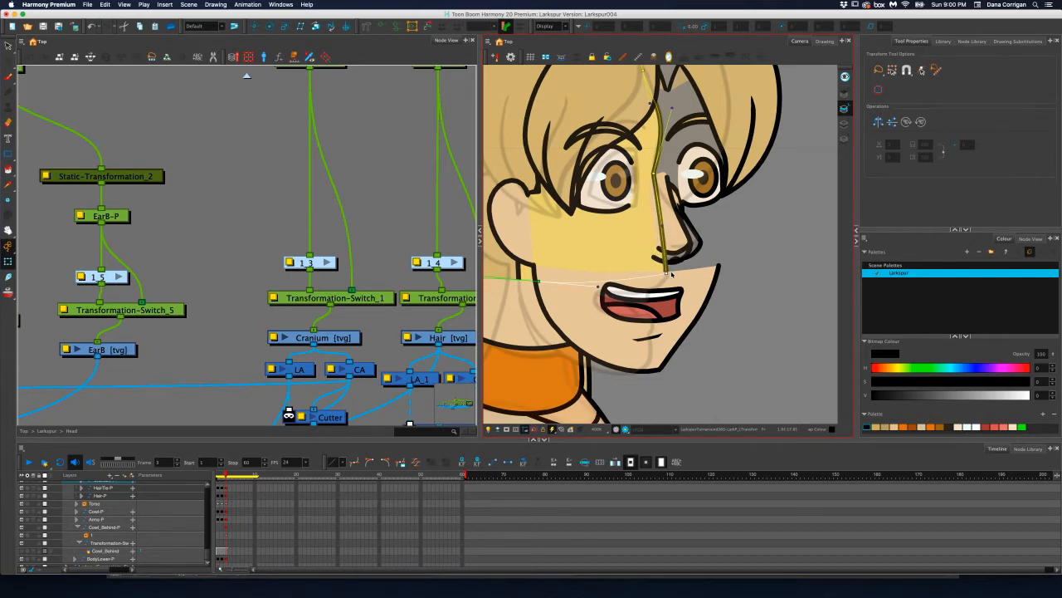
Adjust the curve handle at the forehead of the cranium's deformer and nudge the point at the back of the skull
scroll(678, 203, "up", 4)
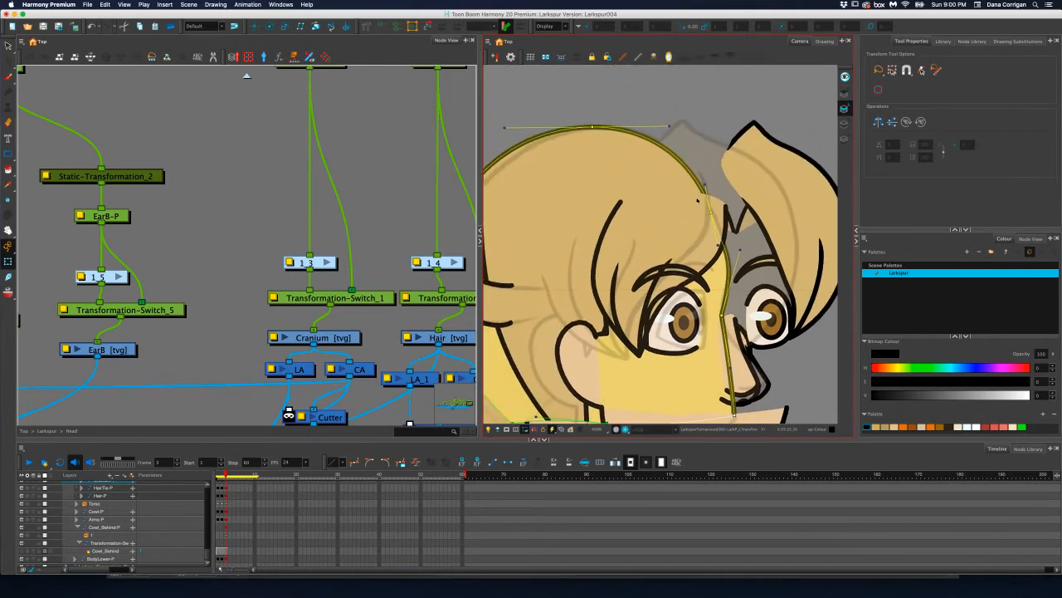
left_click(705, 194)
left_click_drag(706, 182, 716, 215)
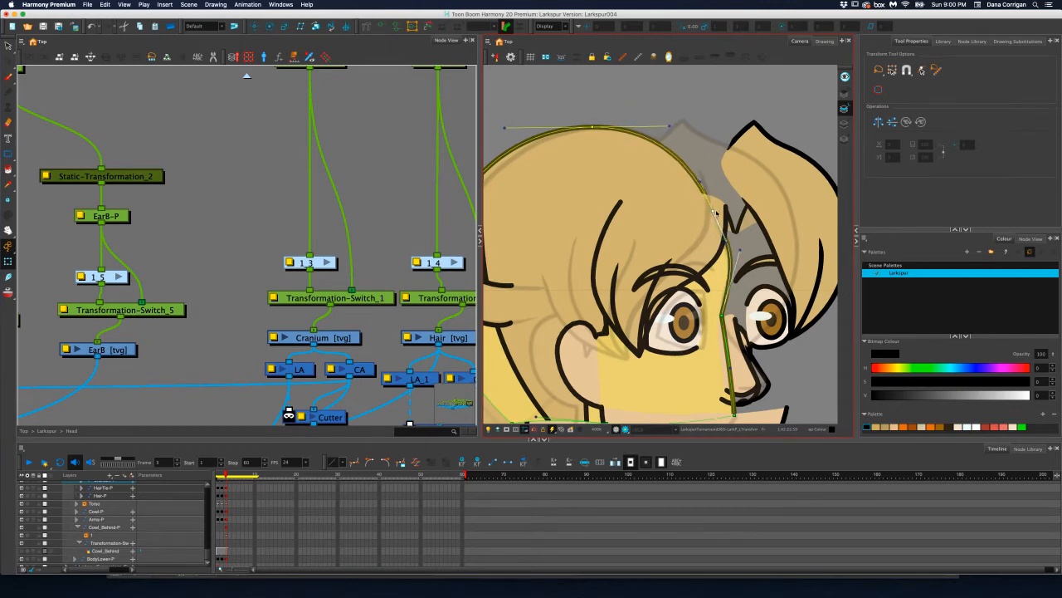
left_click_drag(545, 247, 679, 206)
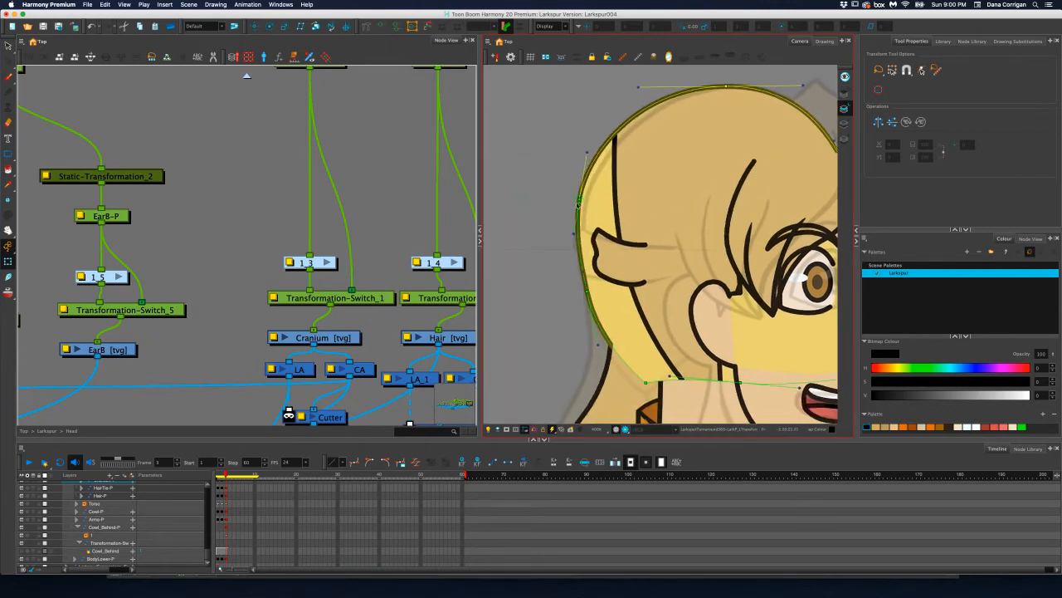
left_click_drag(579, 198, 585, 208)
scroll(604, 232, "down", 5)
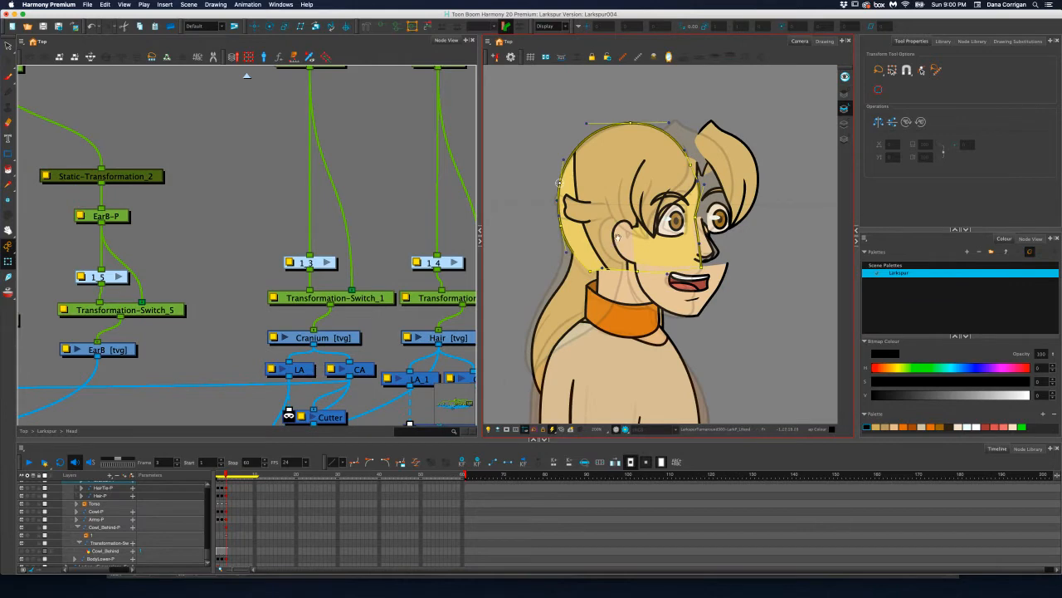
left_click_drag(612, 242, 617, 235)
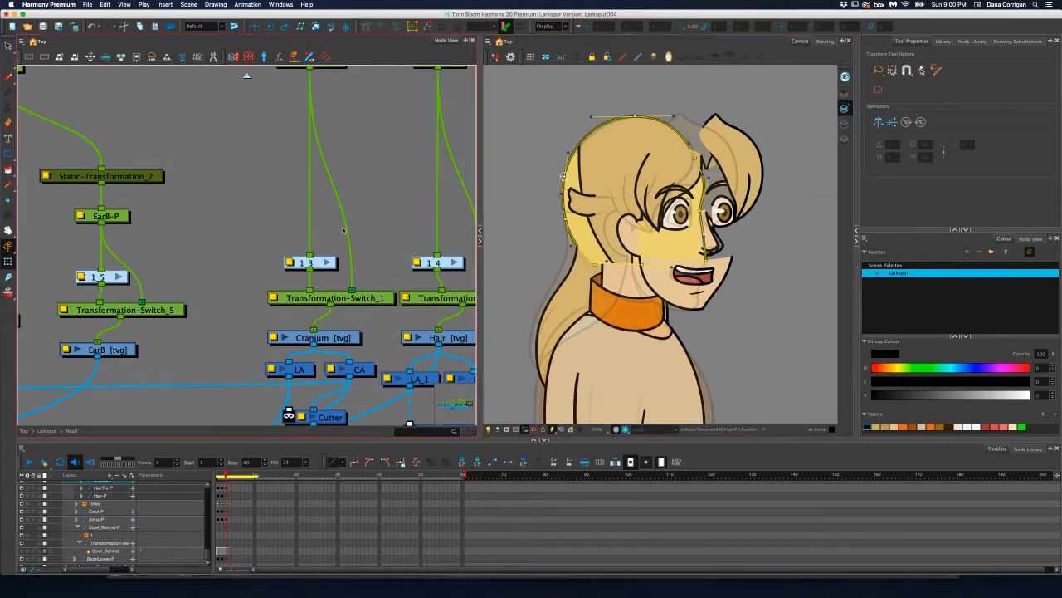
Select the Hair-P peg and translate the back hair slightly backward
scroll(343, 231, "down", 3)
scroll(340, 236, "left", 6)
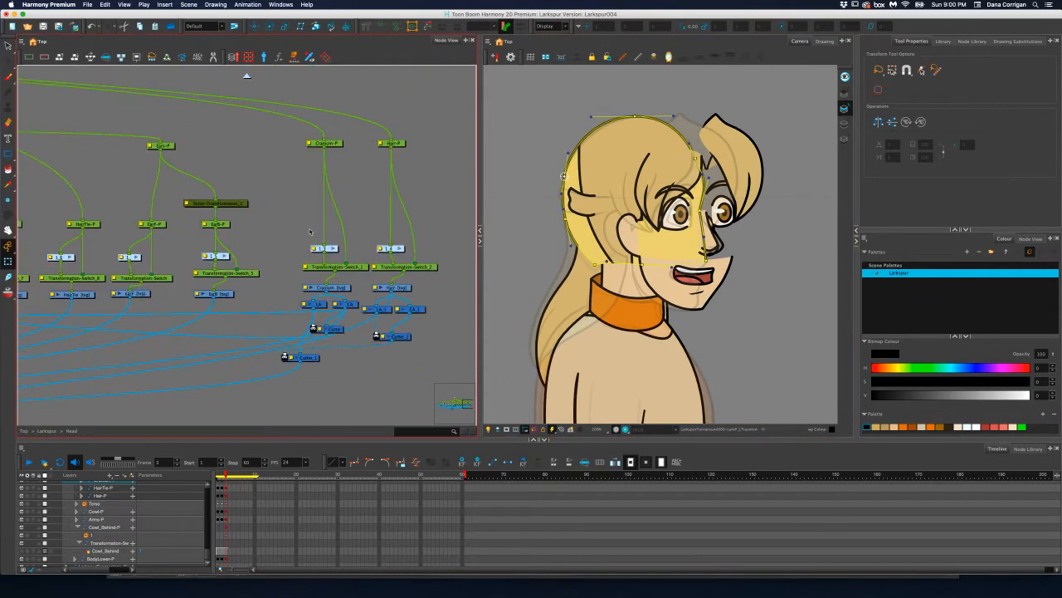
scroll(266, 229, "right", 3)
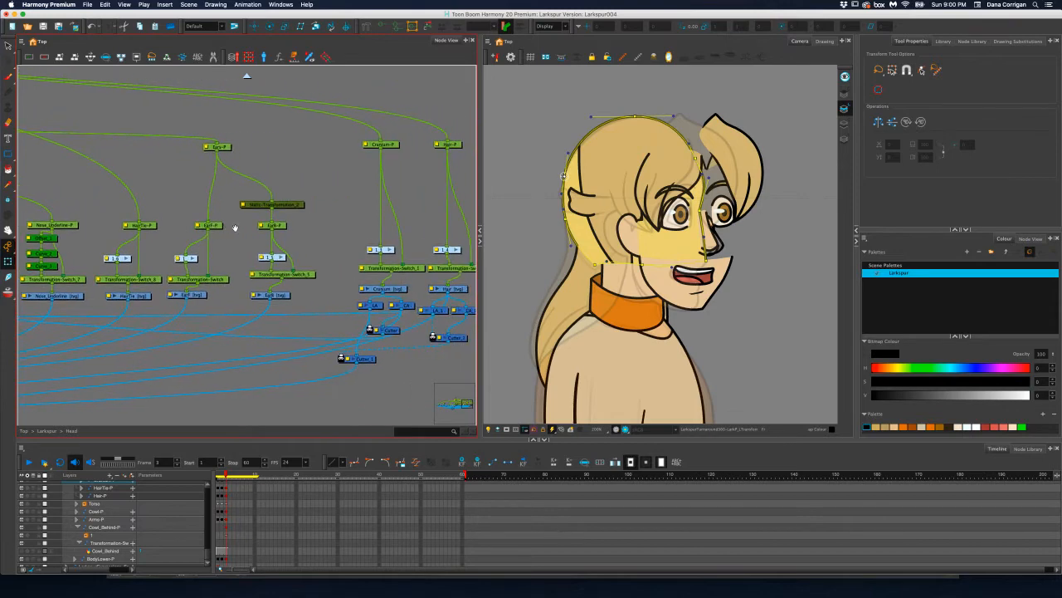
left_click(455, 146)
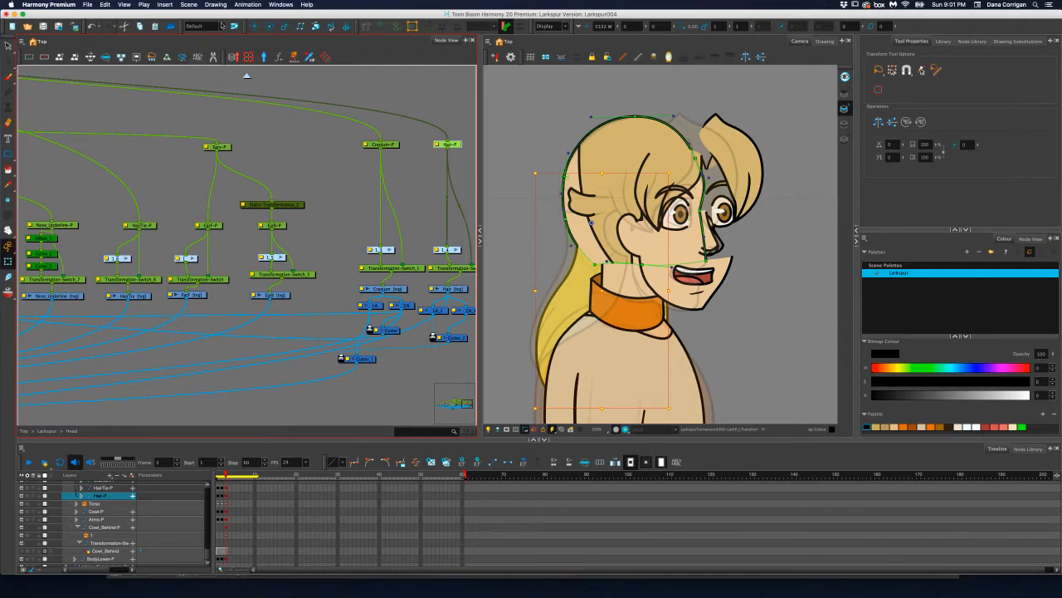
key("alt+1")
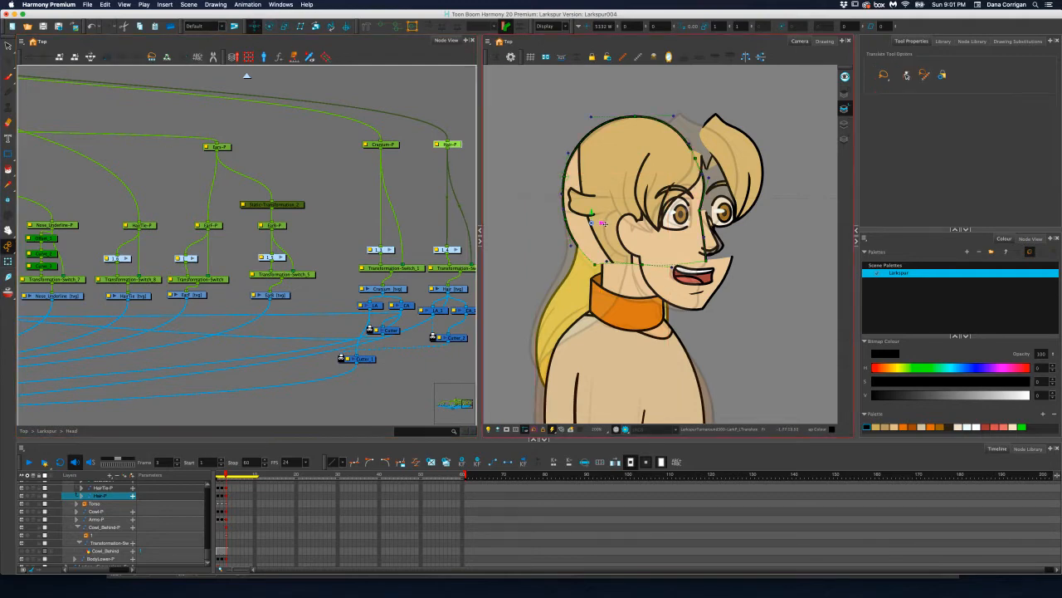
left_click_drag(603, 222, 593, 223)
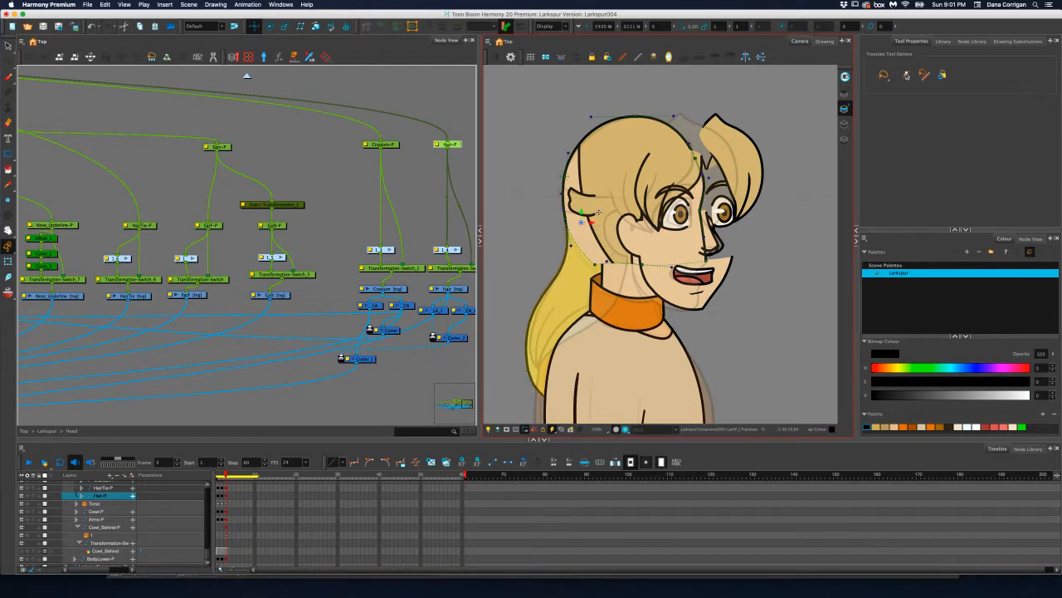
Select the Hairline-P peg and translate the hairline backward on the head
left_click_drag(330, 161, 431, 173)
left_click_drag(202, 173, 401, 175)
left_click_drag(262, 180, 427, 177)
left_click_drag(203, 174, 323, 175)
left_click_drag(239, 195, 404, 194)
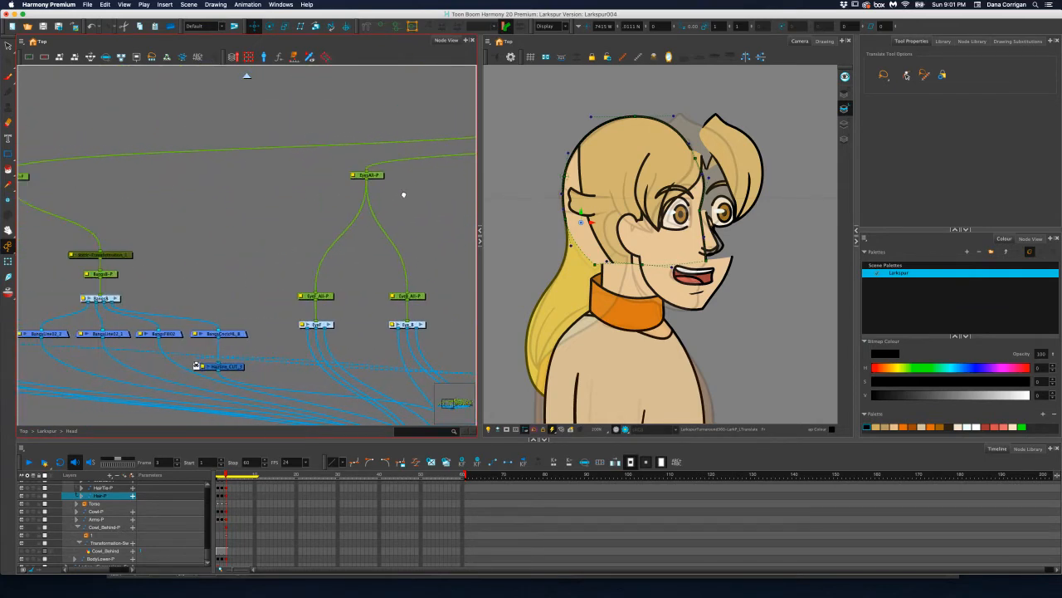
left_click_drag(283, 196, 428, 200)
left_click_drag(352, 202, 208, 183)
left_click_drag(343, 184, 241, 185)
left_click(712, 176)
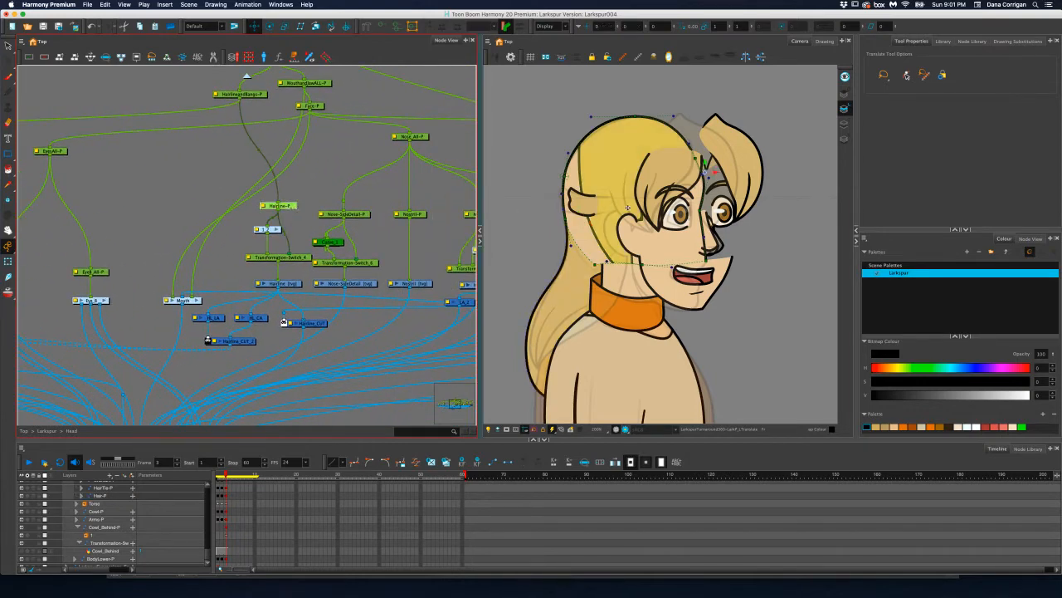
left_click_drag(714, 171, 686, 176)
left_click(323, 200)
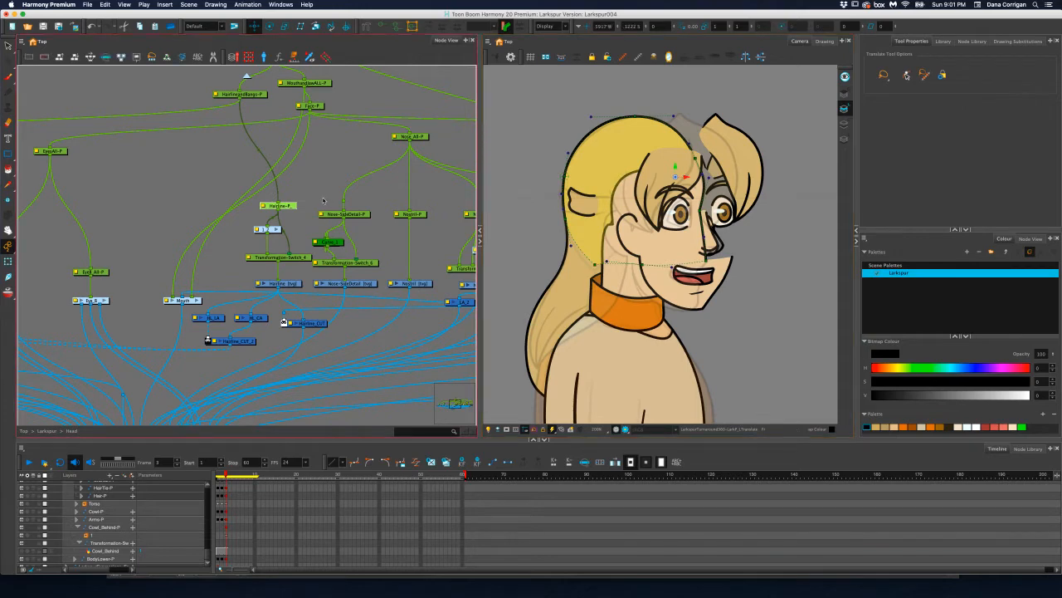
Show the hairline's deformer from Transformation-Switch_4 and move its sideburn and temple points forward and its nape corner slightly up and back with the Transform tool
left_click(295, 259)
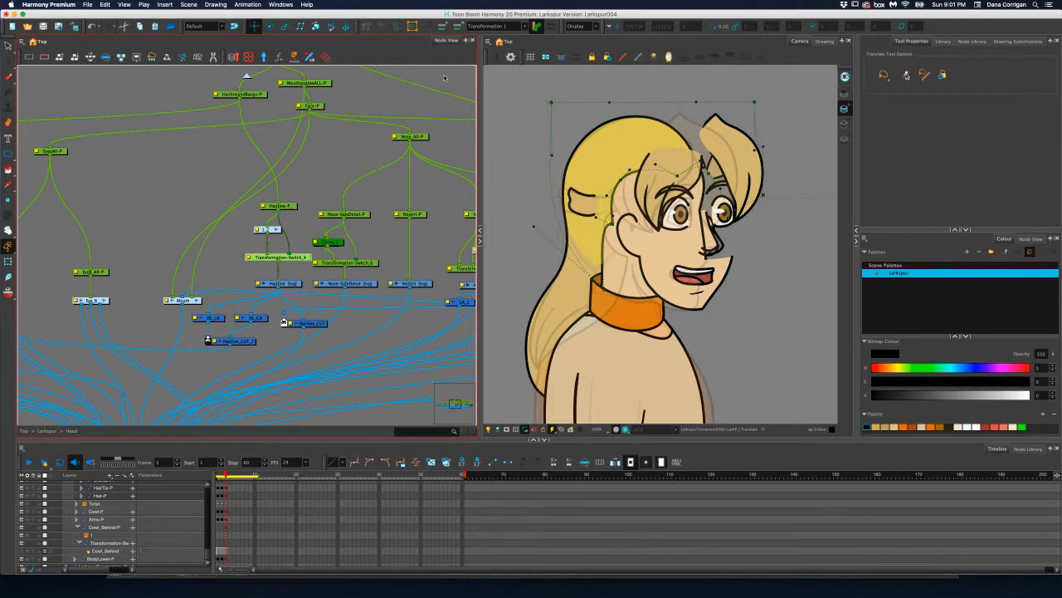
scroll(611, 218, "up", 2)
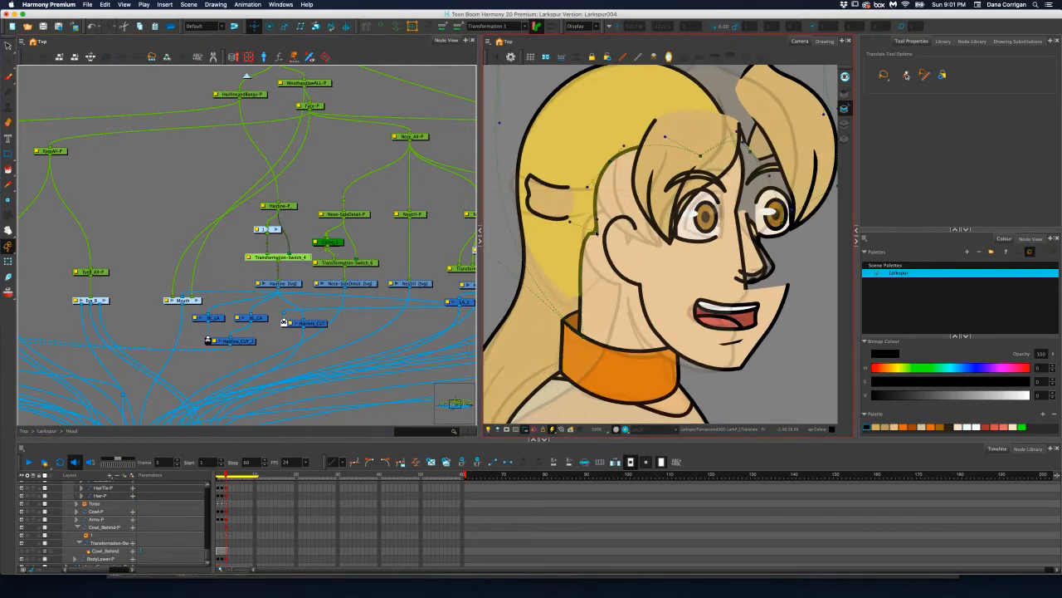
left_click(8, 260)
left_click_drag(597, 232, 638, 230)
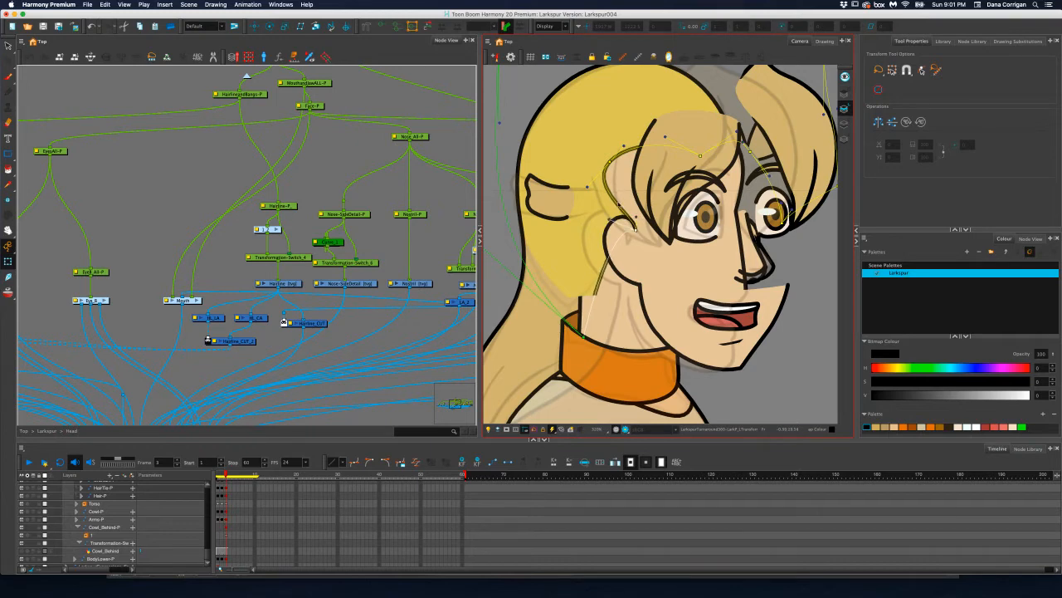
left_click_drag(610, 162, 652, 172)
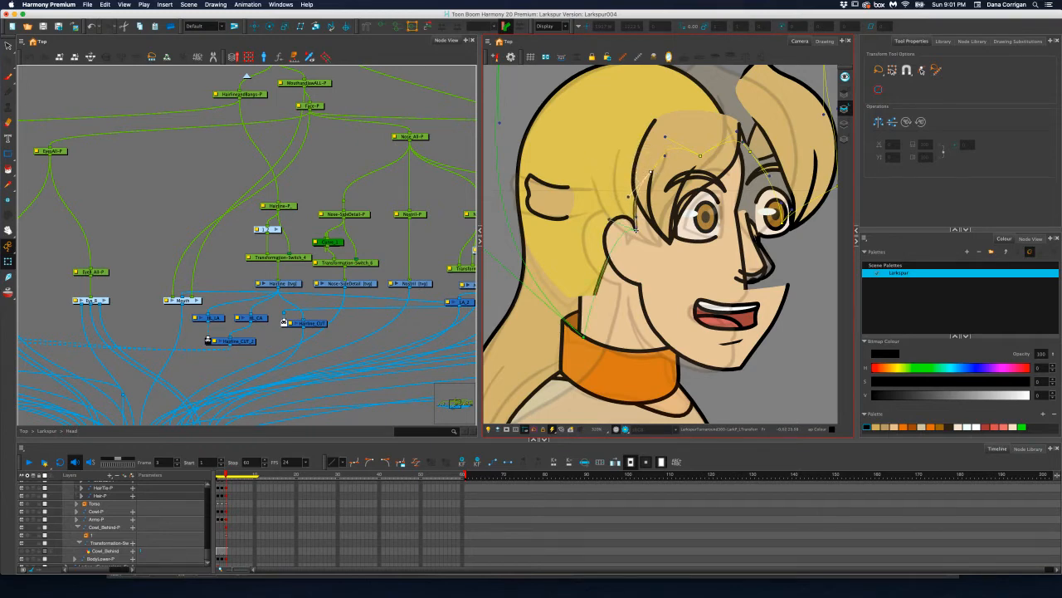
left_click_drag(636, 228, 649, 234)
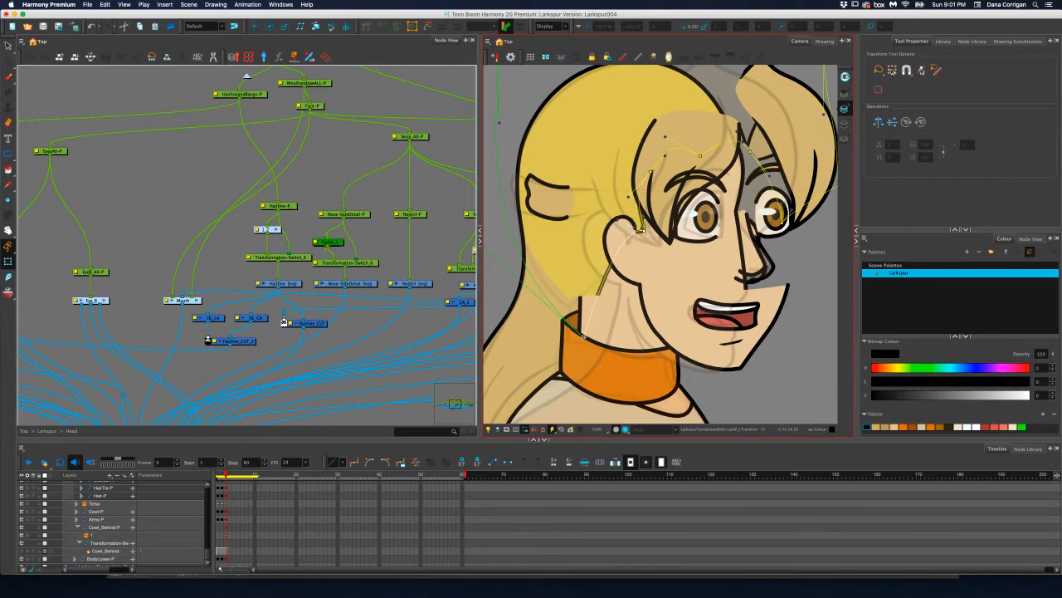
left_click_drag(583, 335, 566, 327)
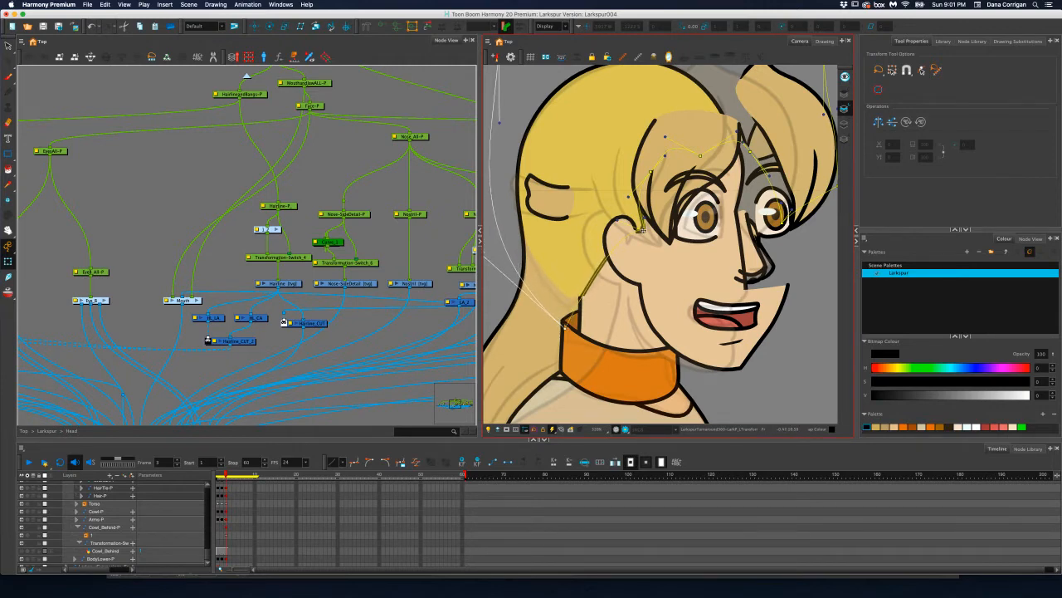
Select the EarF-P peg and translate the front ear backward, away from the sideburn
scroll(402, 199, "left", 10)
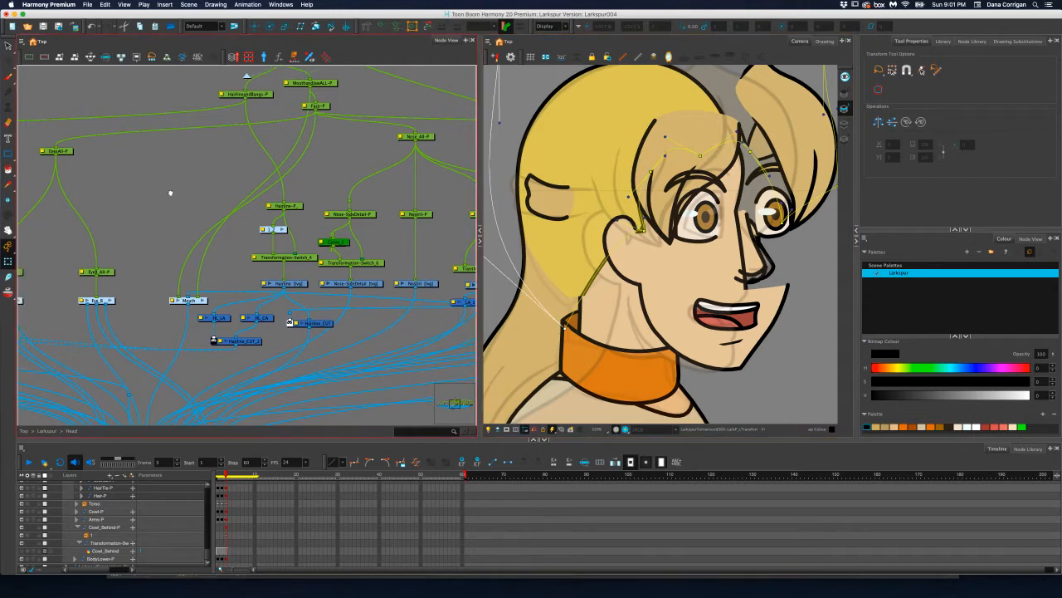
scroll(402, 199, "right", 5)
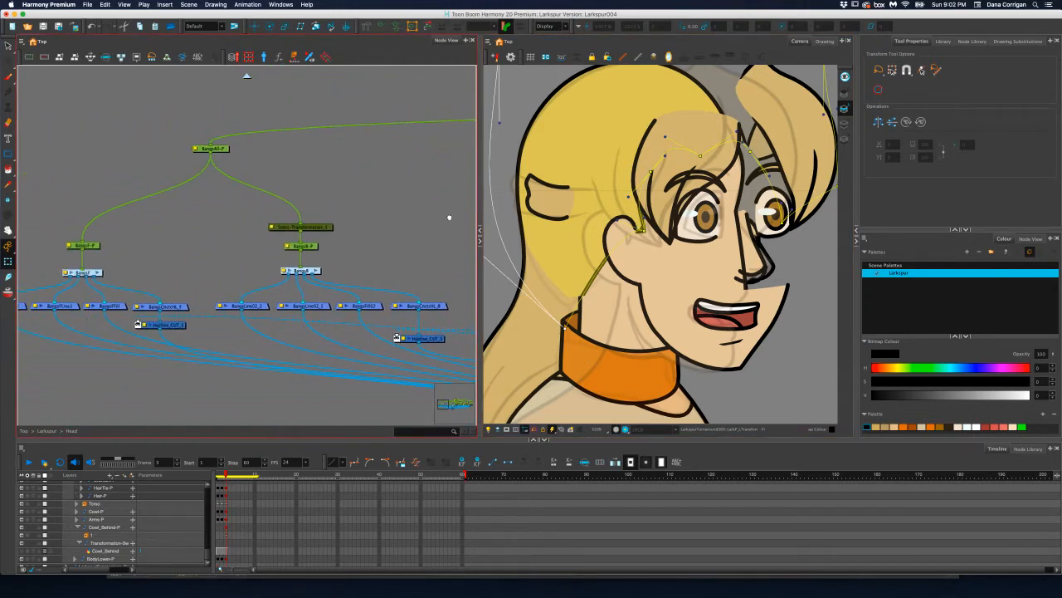
scroll(130, 223, "right", 7)
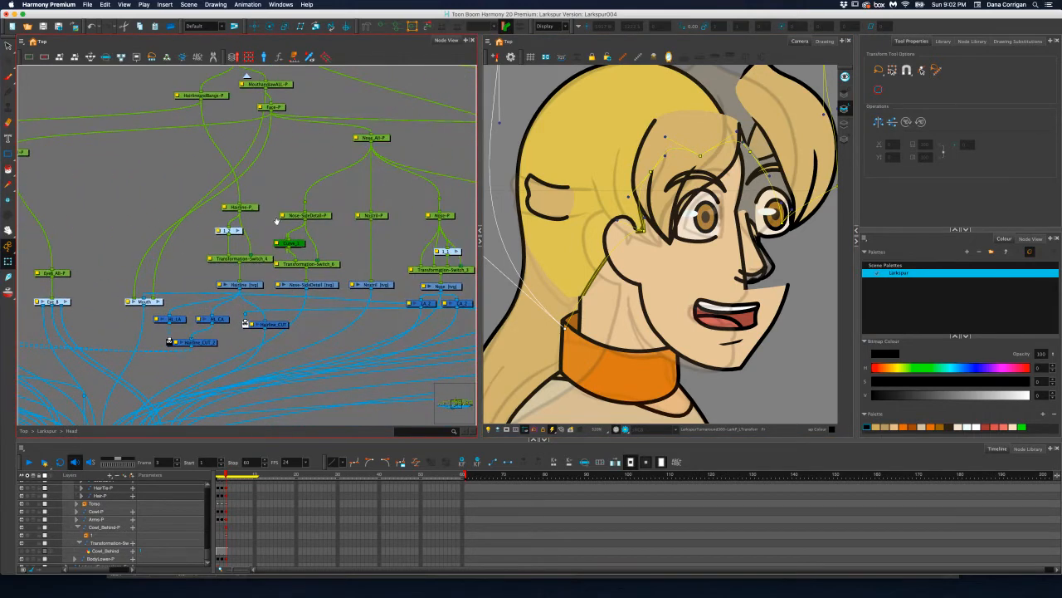
scroll(242, 229, "right", 7)
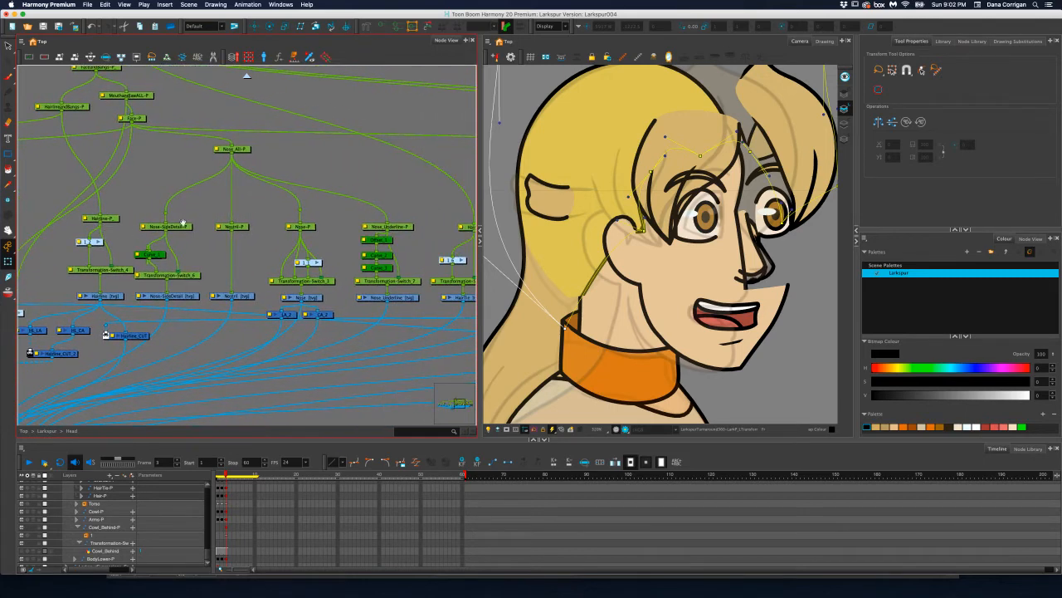
scroll(276, 197, "right", 7)
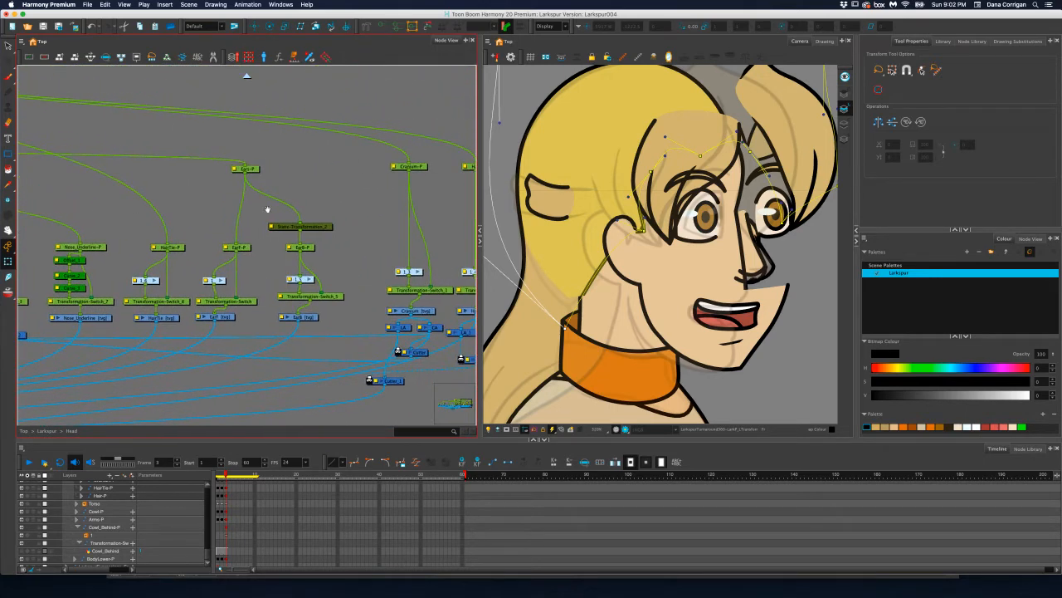
left_click(240, 248)
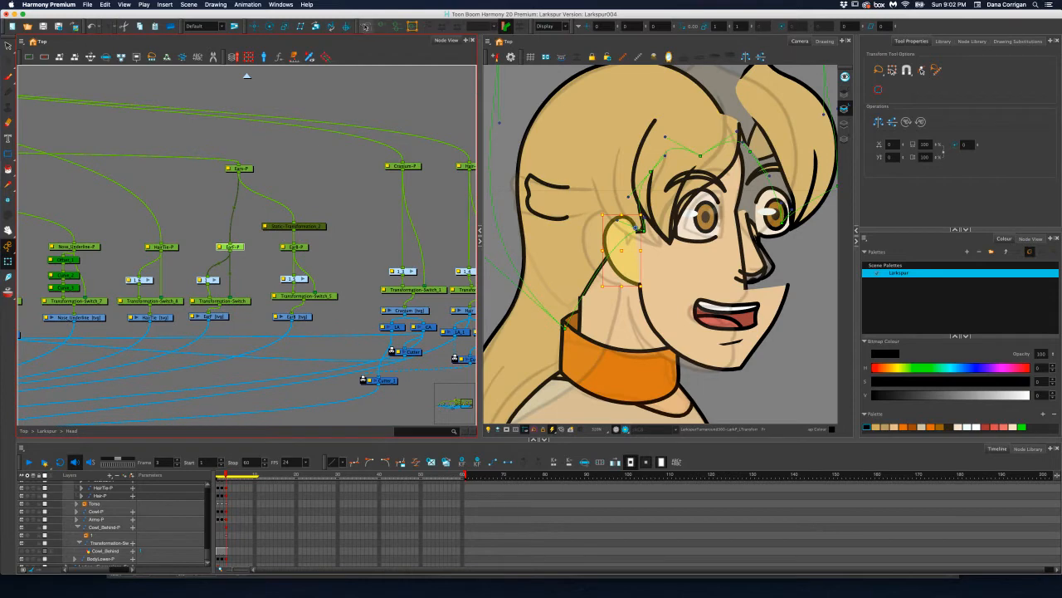
left_click(255, 26)
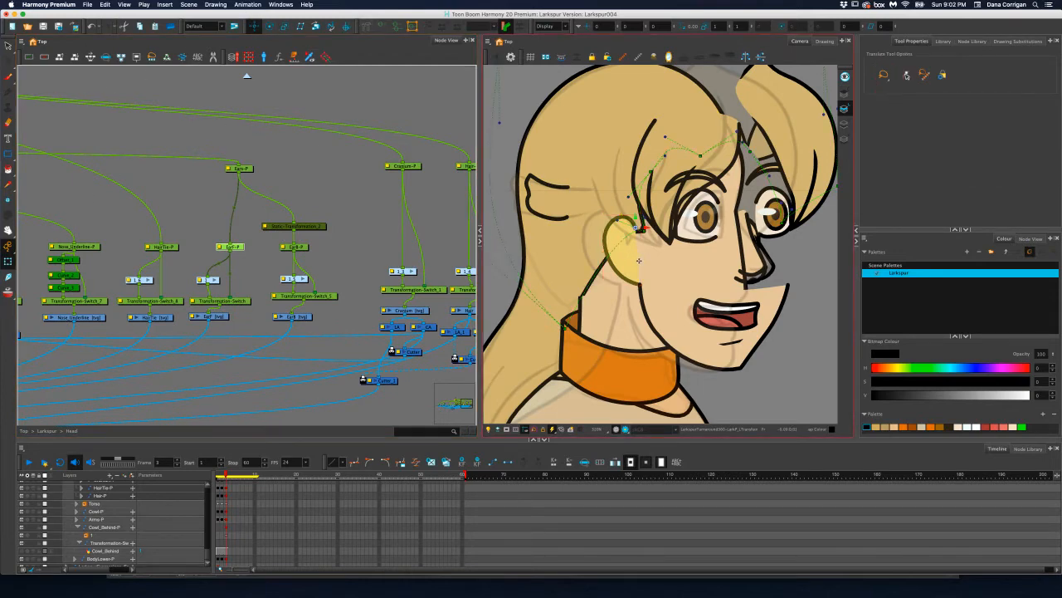
left_click_drag(644, 227, 626, 227)
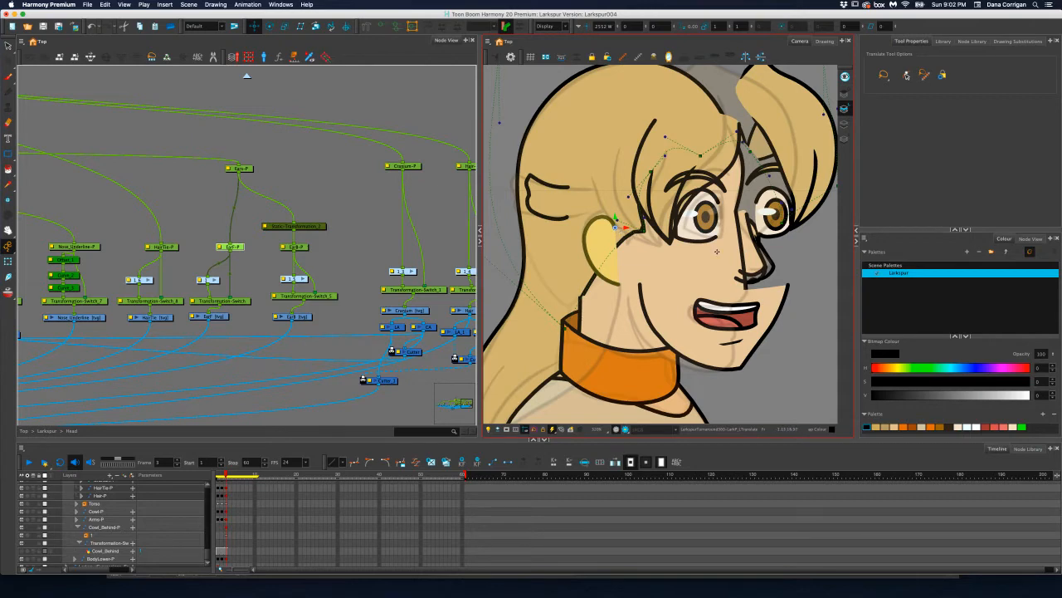
left_click(867, 427)
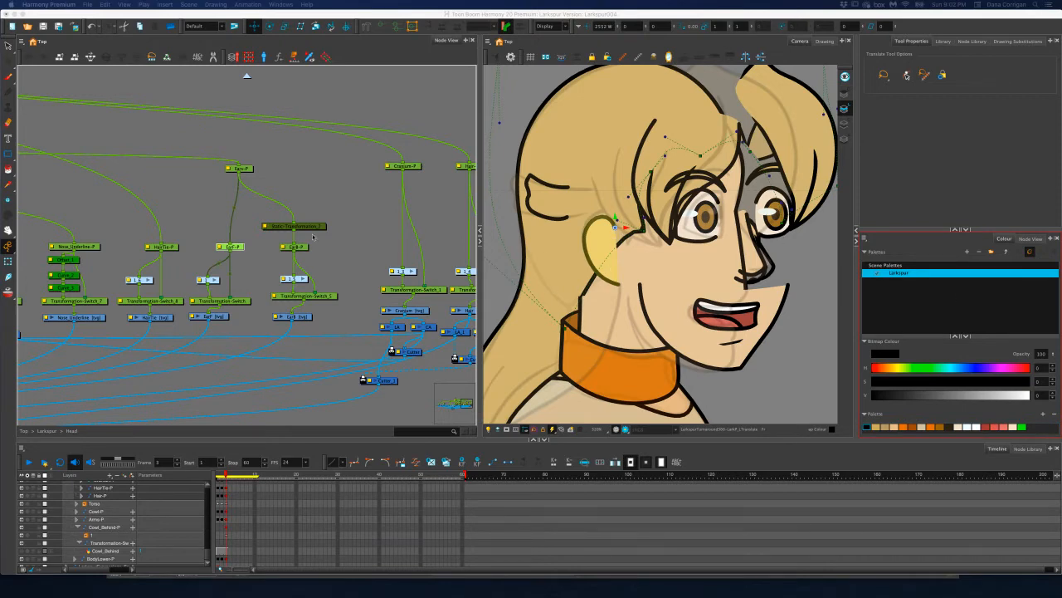
Select the HairTie-P peg and translate the hair tie backward to the rear edge of the head
left_click(342, 192)
mouse_move(358, 204)
left_mouse_down()
mouse_move(237, 205)
mouse_move(456, 209)
left_mouse_up()
mouse_move(278, 215)
left_mouse_down()
mouse_move(361, 196)
mouse_move(301, 219)
mouse_move(342, 229)
left_mouse_up()
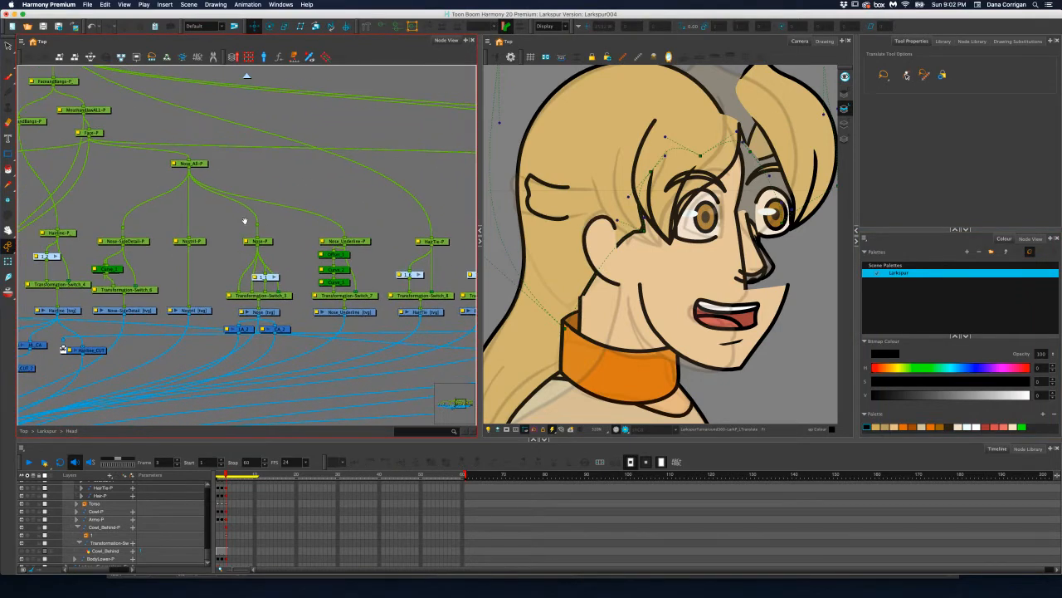
mouse_move(245, 221)
left_mouse_down()
mouse_move(320, 224)
mouse_move(221, 218)
left_mouse_up()
left_click_drag(342, 203, 180, 203)
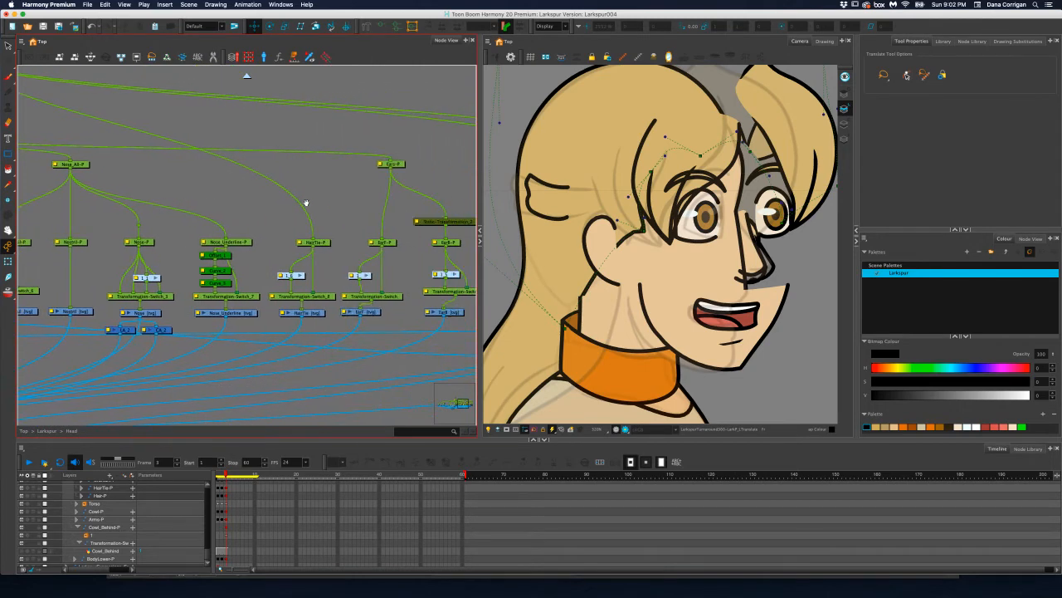
left_click_drag(306, 202, 202, 199)
left_click_drag(332, 205, 174, 208)
left_click_drag(245, 202, 272, 203)
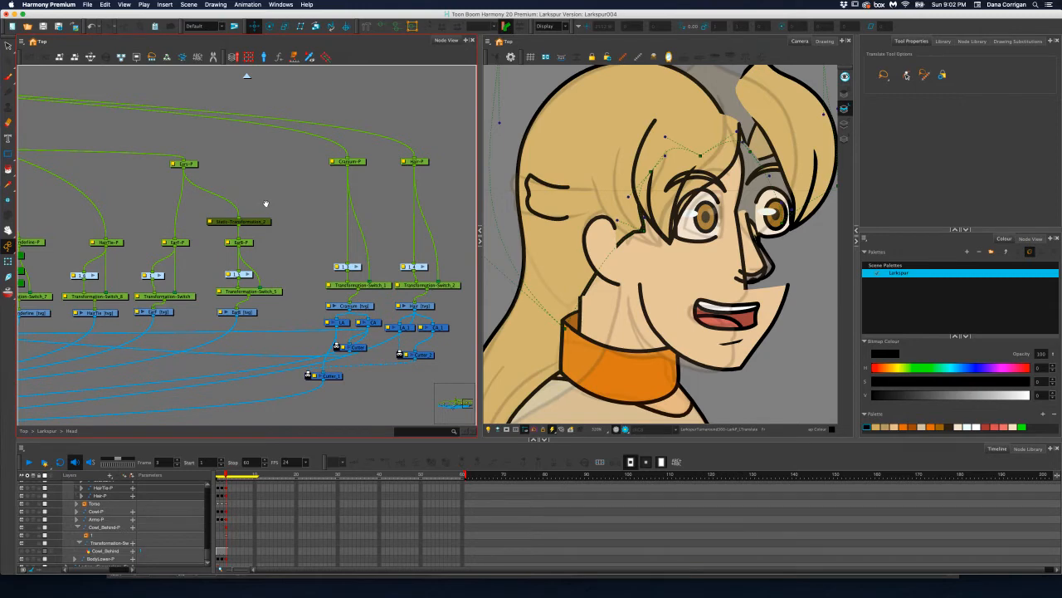
left_click_drag(245, 206, 322, 207)
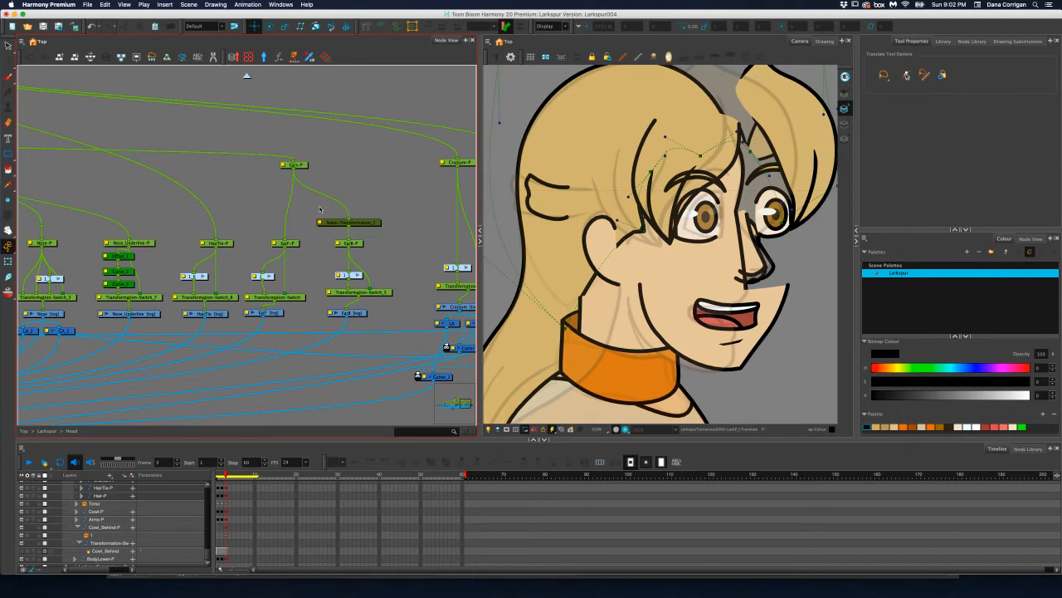
left_click_drag(304, 207, 428, 206)
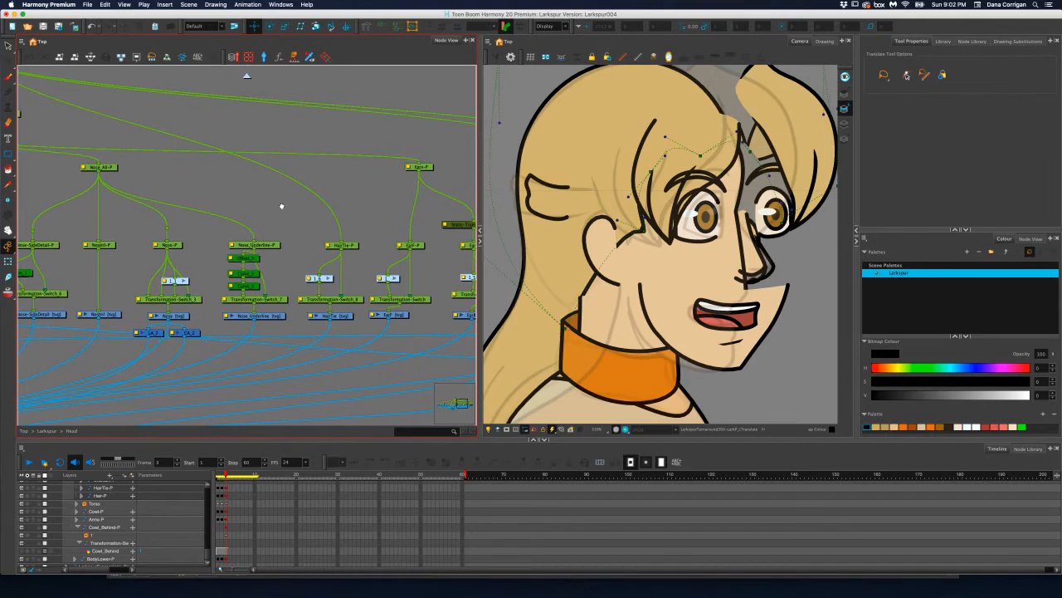
left_click_drag(282, 206, 327, 210)
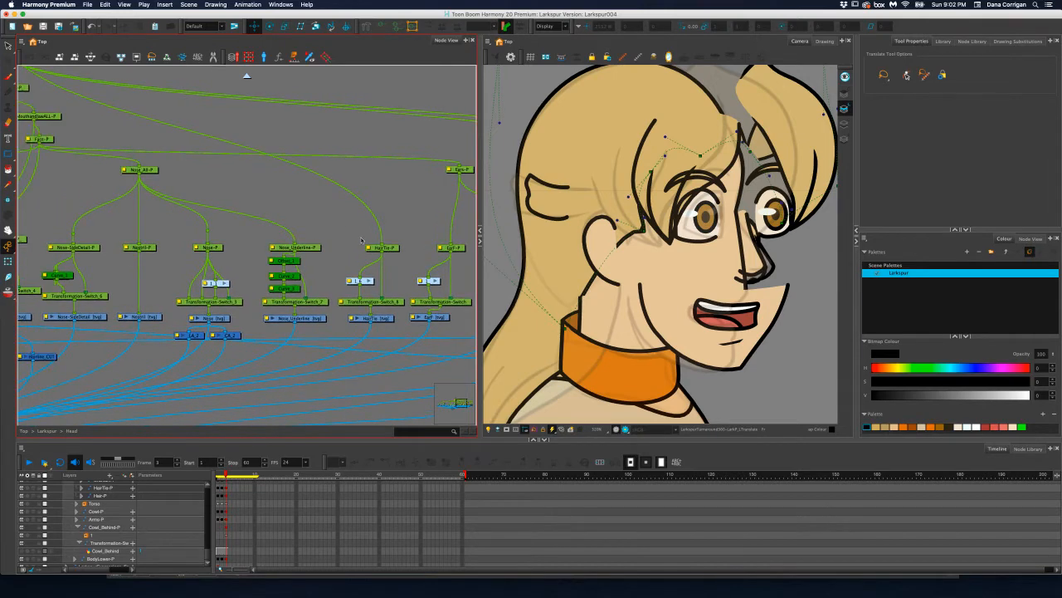
left_click(544, 194)
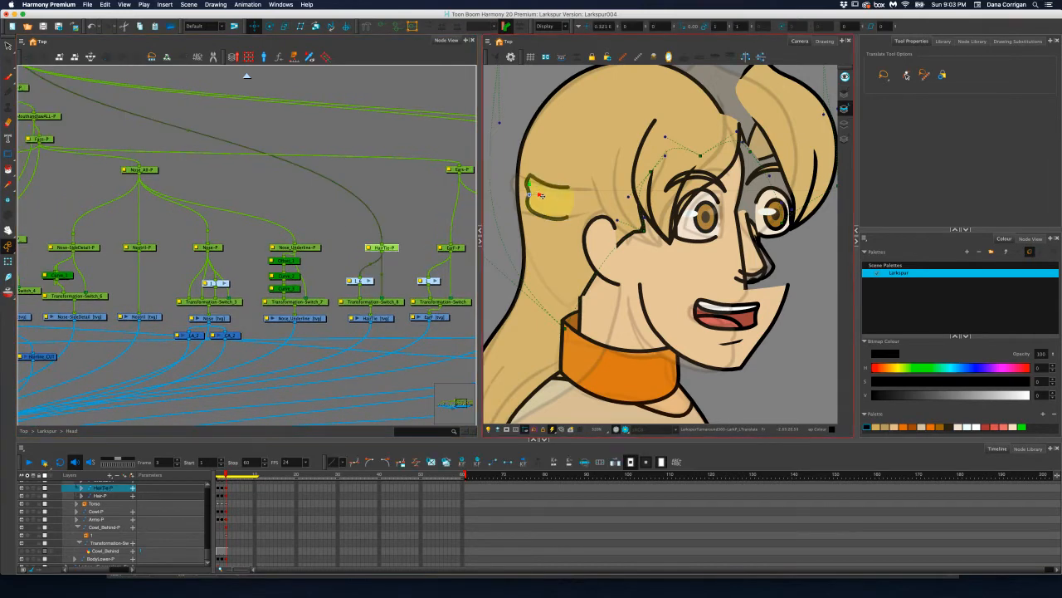
left_click_drag(540, 195, 524, 195)
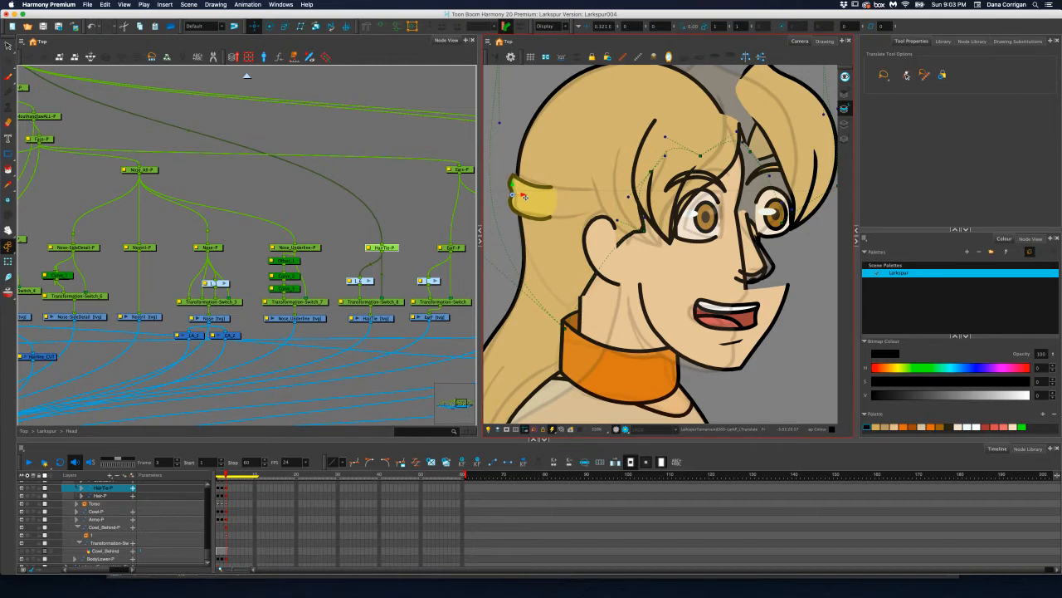
left_click(386, 302)
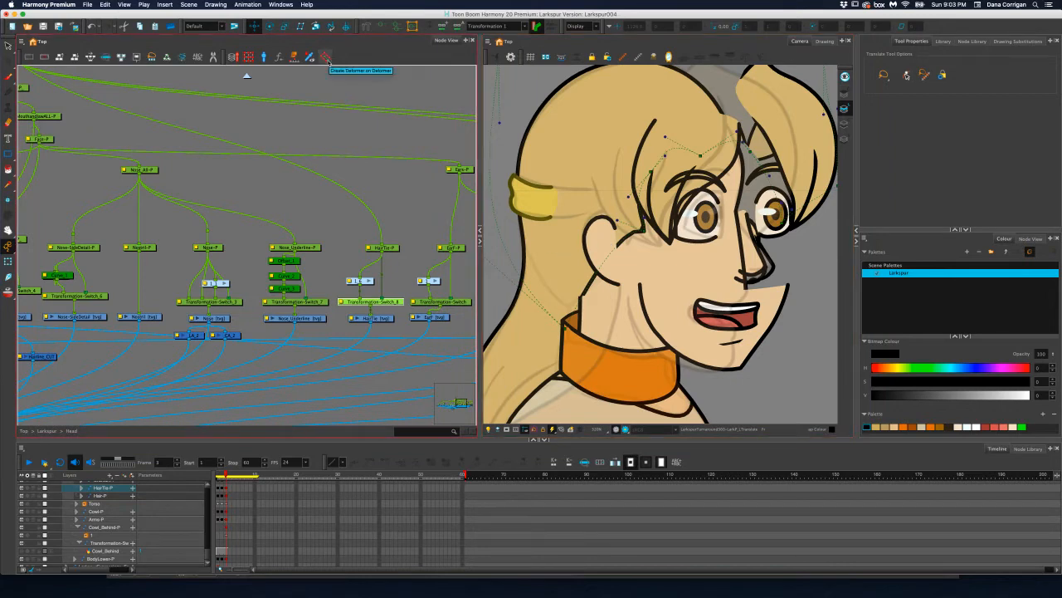
Select the Hairline-P peg, switch to the Transform tool and pull the hairline deformer's curve handle above the ear up and back
scroll(340, 155, "left", 6)
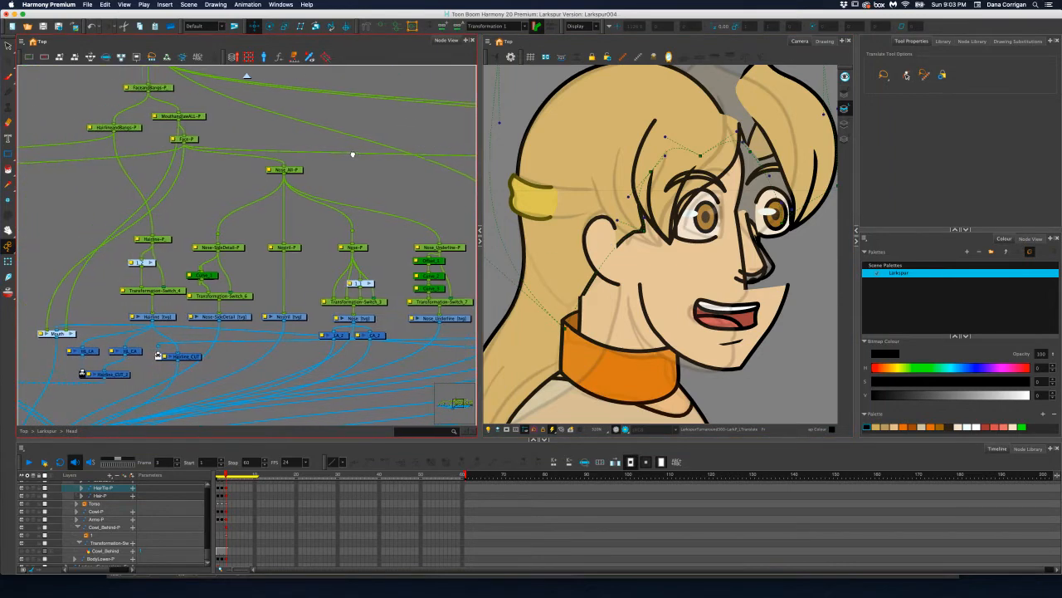
left_click(170, 239)
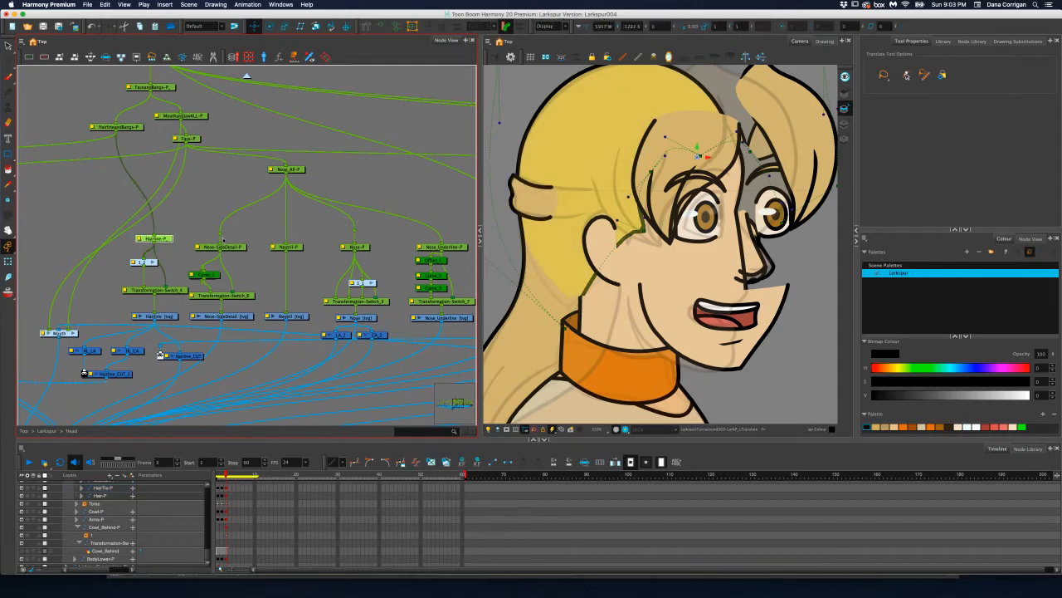
scroll(531, 149, "down", 2)
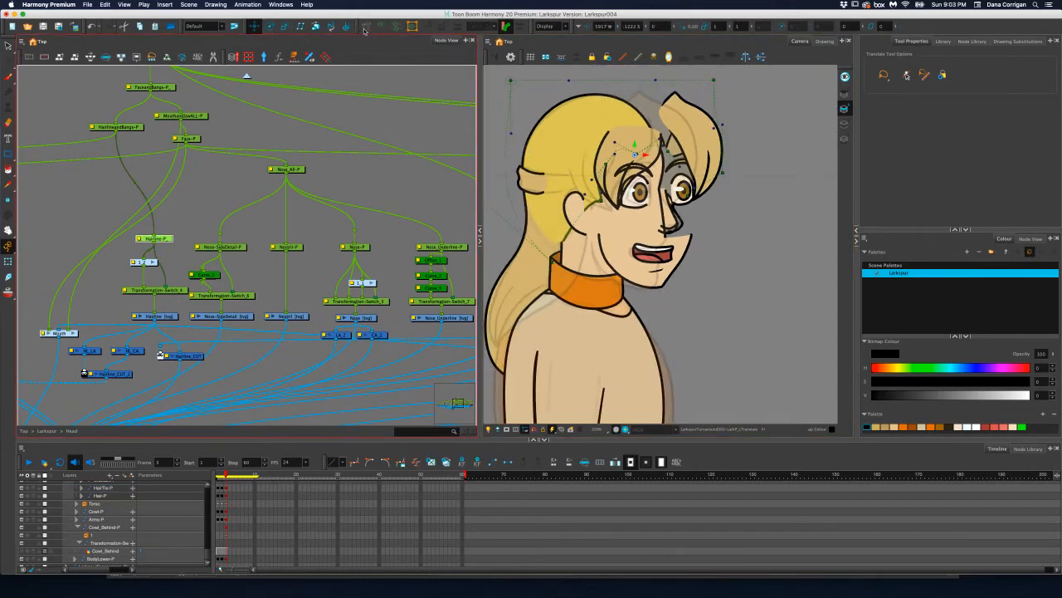
left_click(8, 261)
scroll(445, 273, "up", 2)
scroll(551, 267, "up", 3)
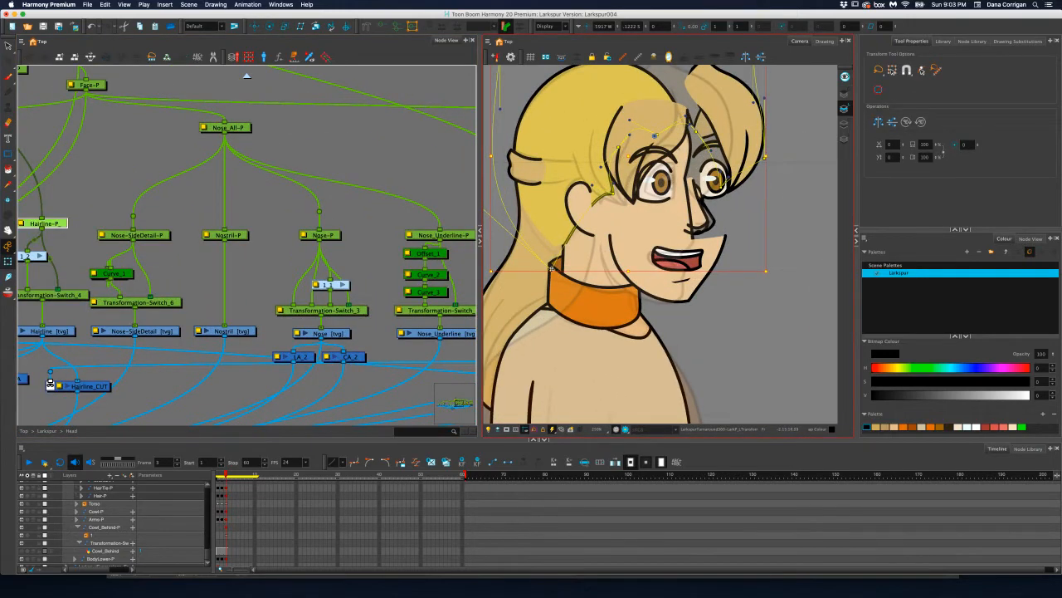
left_click_drag(551, 268, 558, 252)
scroll(597, 177, "up", 2)
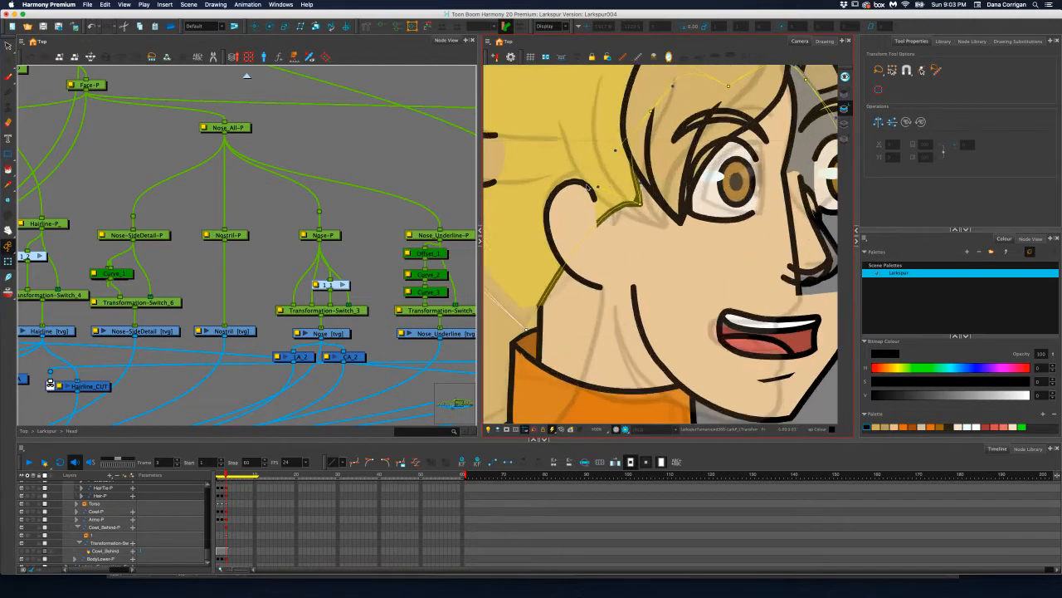
left_click_drag(597, 186, 575, 145)
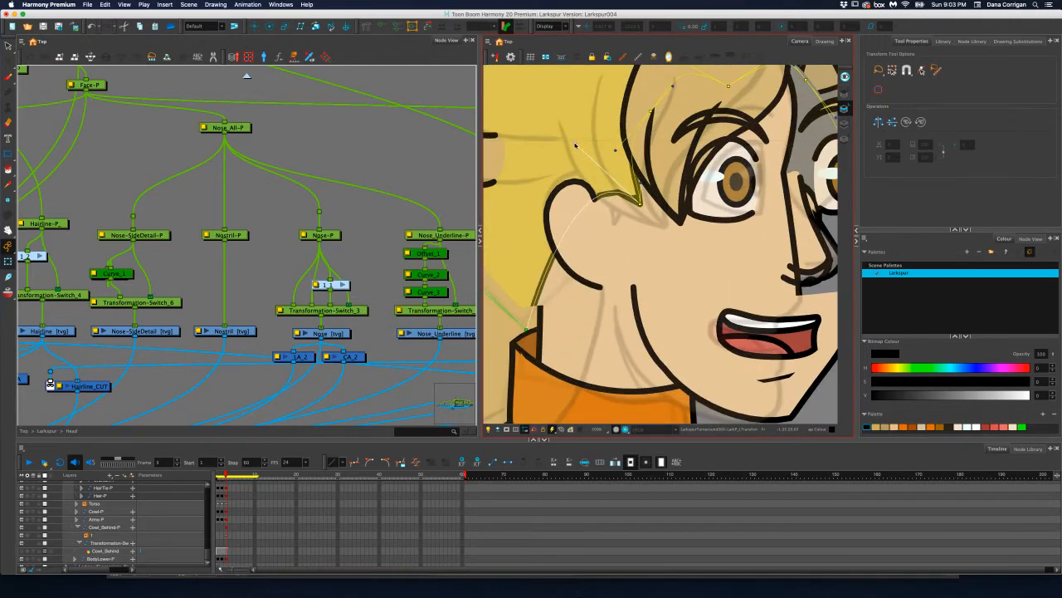
Move the hairline deformer's temple point and sideburn tip backward, and lower the curve handle above the ear
left_click_drag(653, 111, 631, 111)
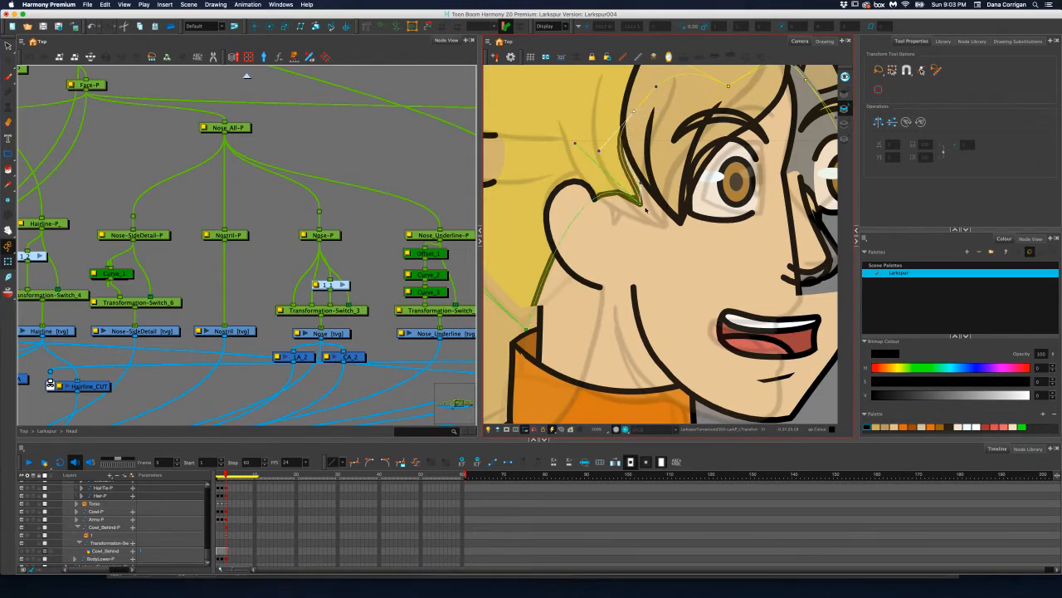
left_click_drag(641, 203, 602, 205)
left_click_drag(544, 144, 567, 170)
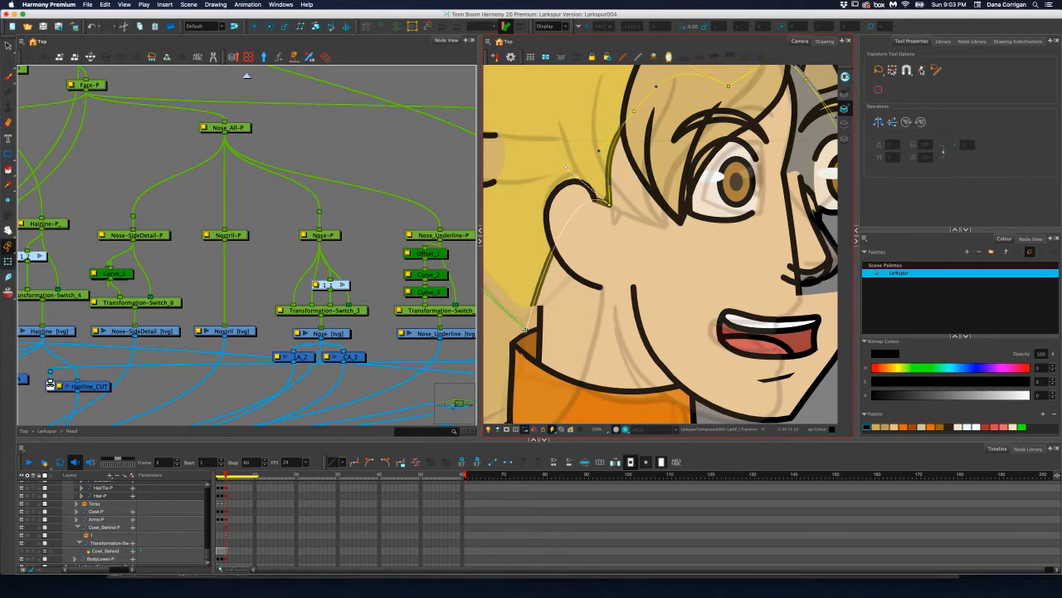
Reshape the hairline deformer behind the front ear by adjusting the nape end point and the curve handle at the top of the ear
left_click_drag(527, 331, 535, 332)
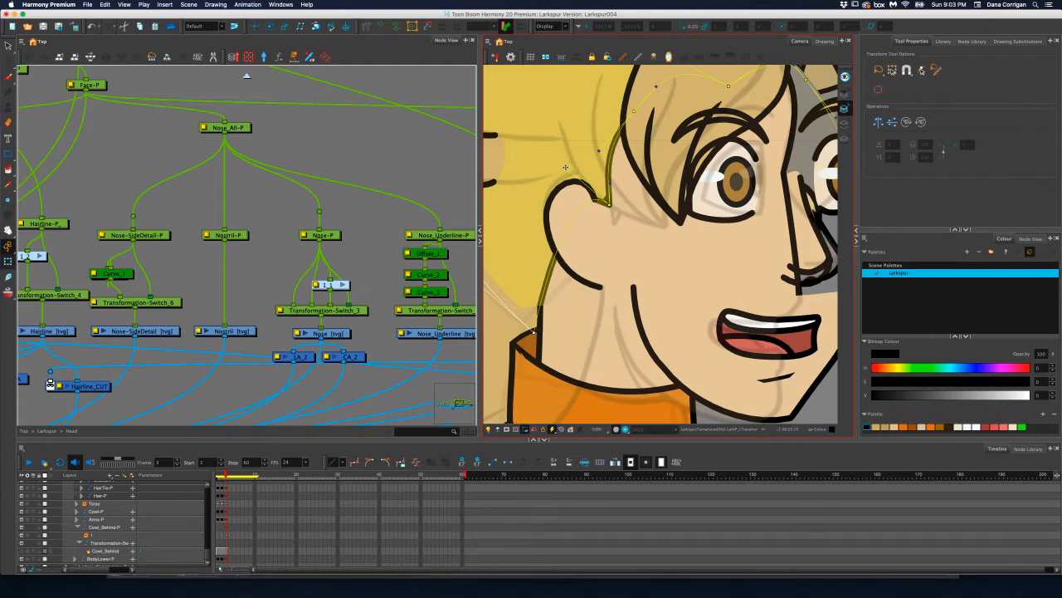
left_click_drag(566, 167, 577, 236)
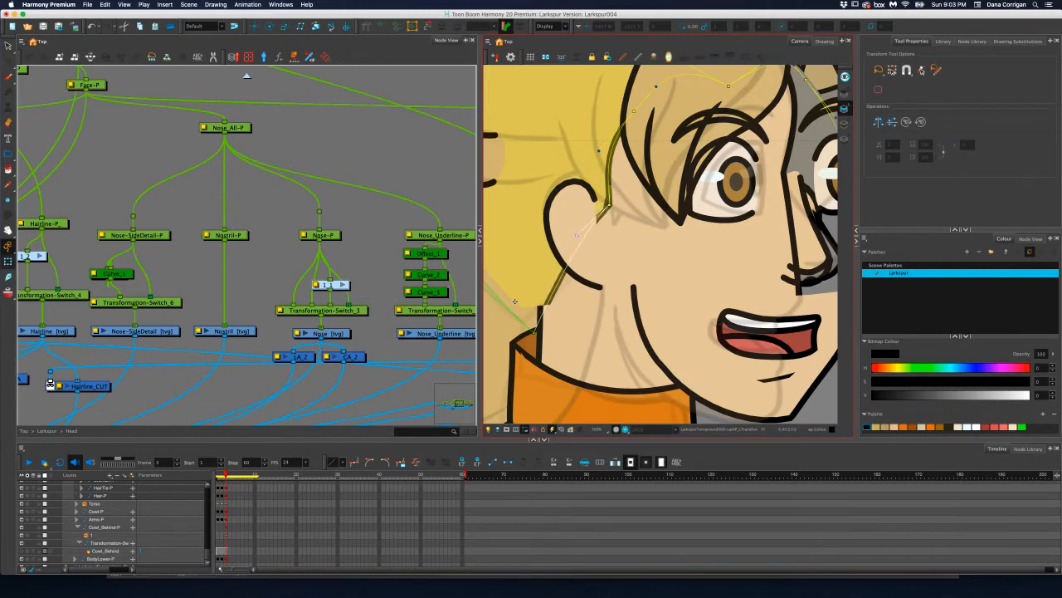
left_click_drag(535, 332, 525, 326)
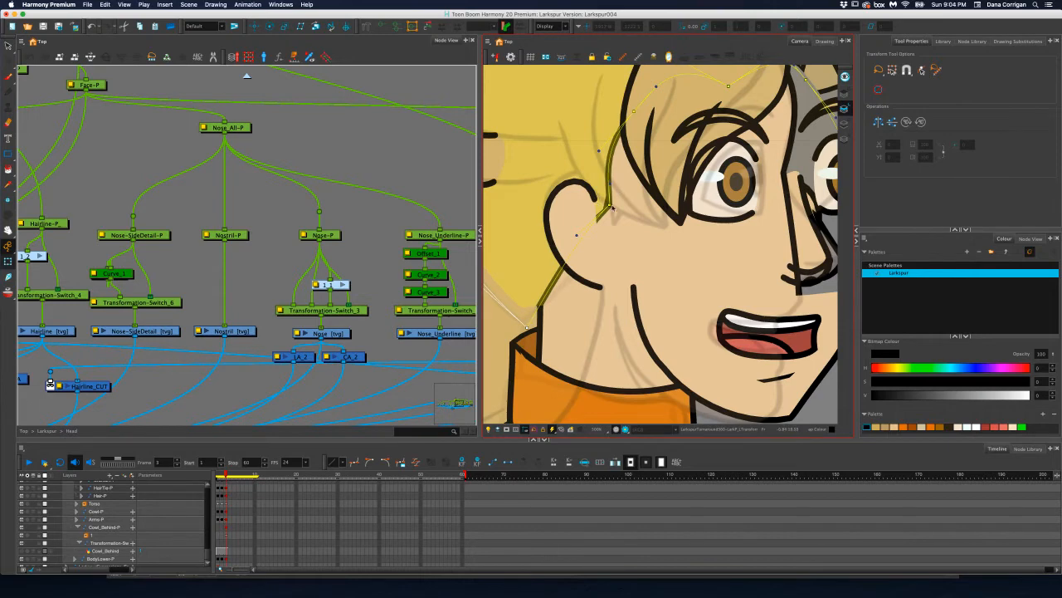
left_click_drag(613, 207, 572, 191)
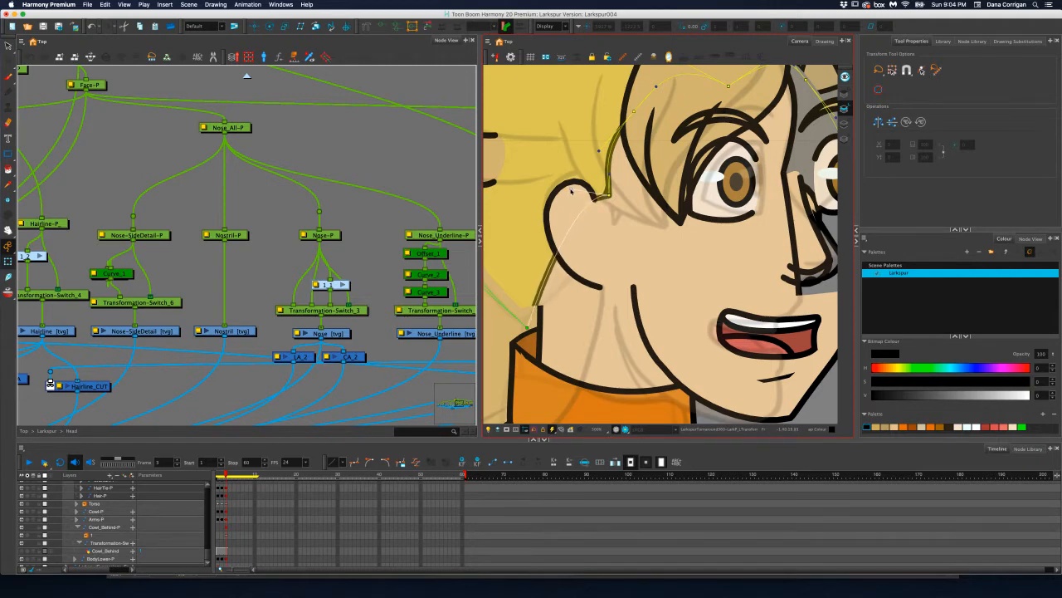
left_click(528, 328)
left_click_drag(527, 327, 536, 331)
scroll(535, 285, "down", 2)
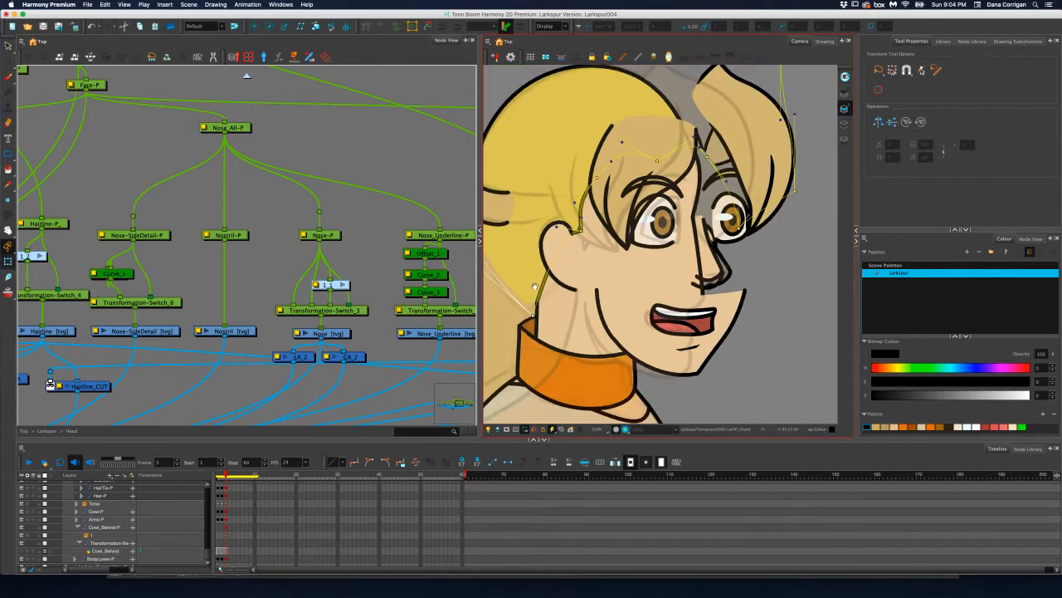
left_click_drag(535, 285, 582, 305)
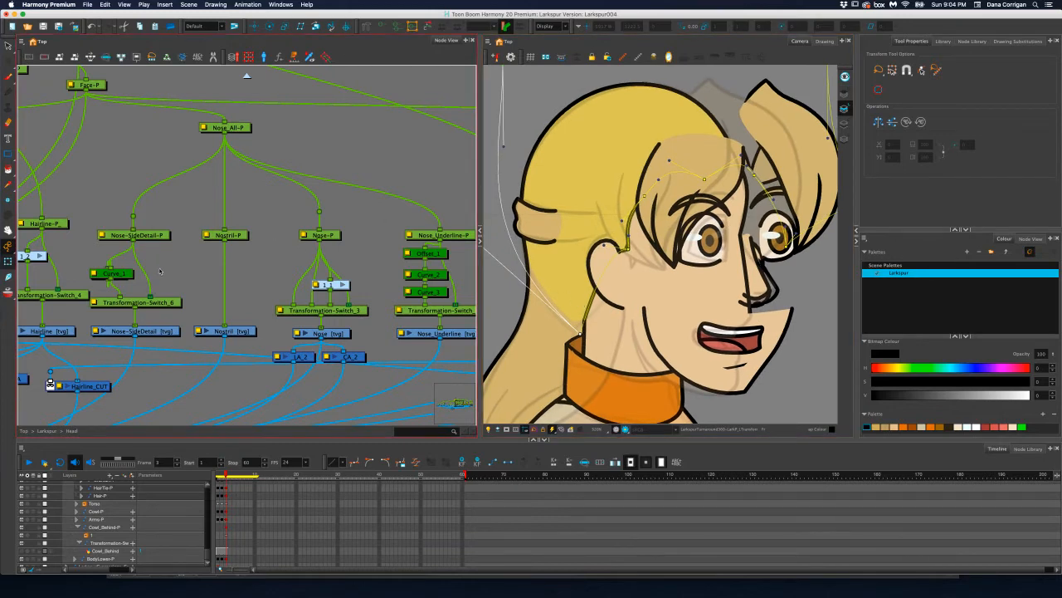
Select the Transformation-Switch_8 node above the HairTie drawing and display the hair tie's deformer controls with the Transform tool active
scroll(193, 265, "down", 1)
scroll(192, 265, "up", 1)
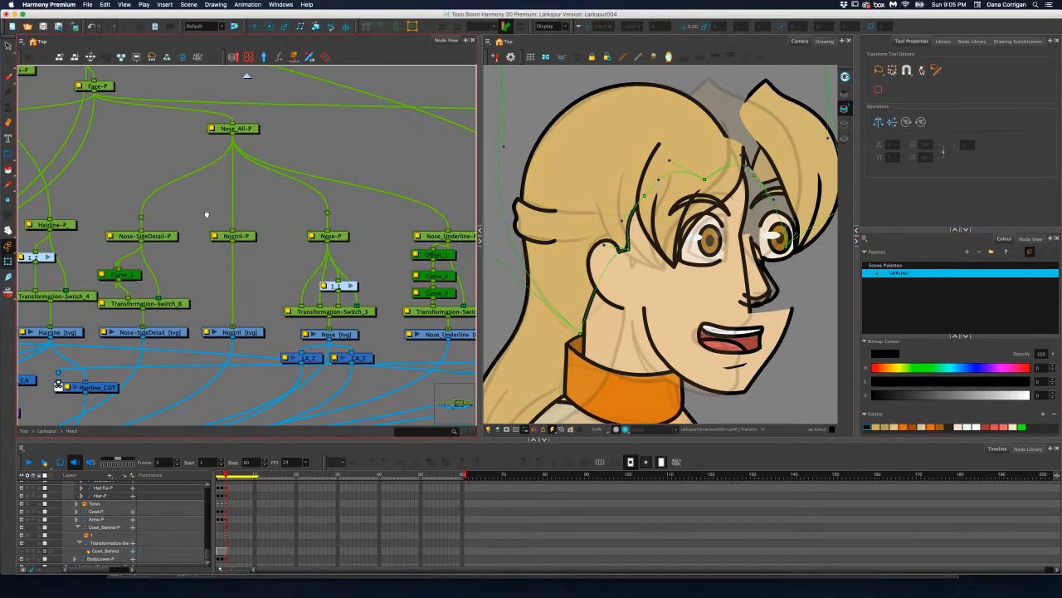
scroll(207, 215, "left", 10)
scroll(207, 214, "up", 3)
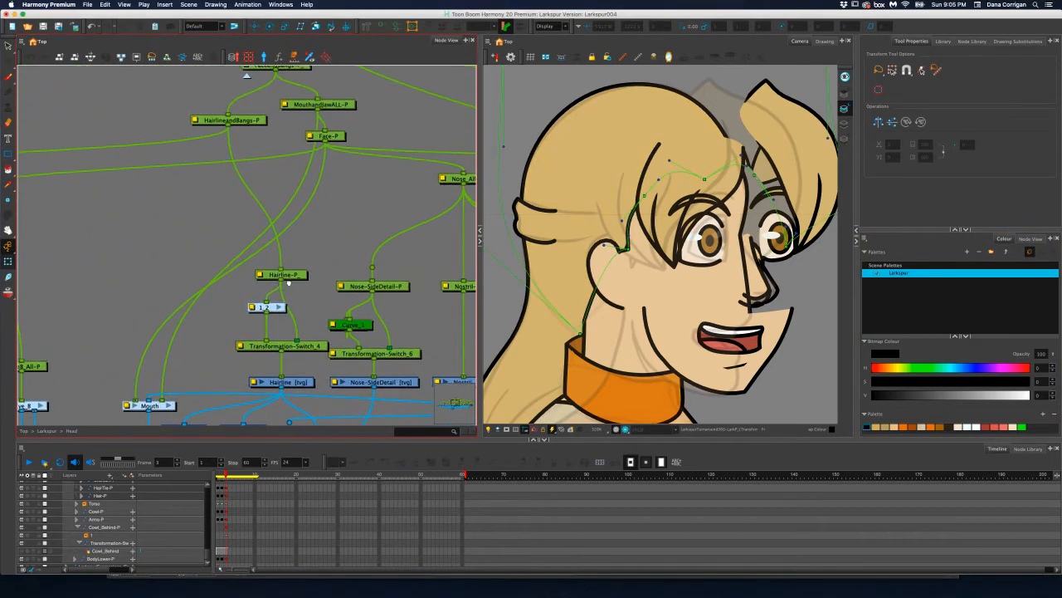
scroll(288, 283, "right", 8)
scroll(288, 283, "down", 4)
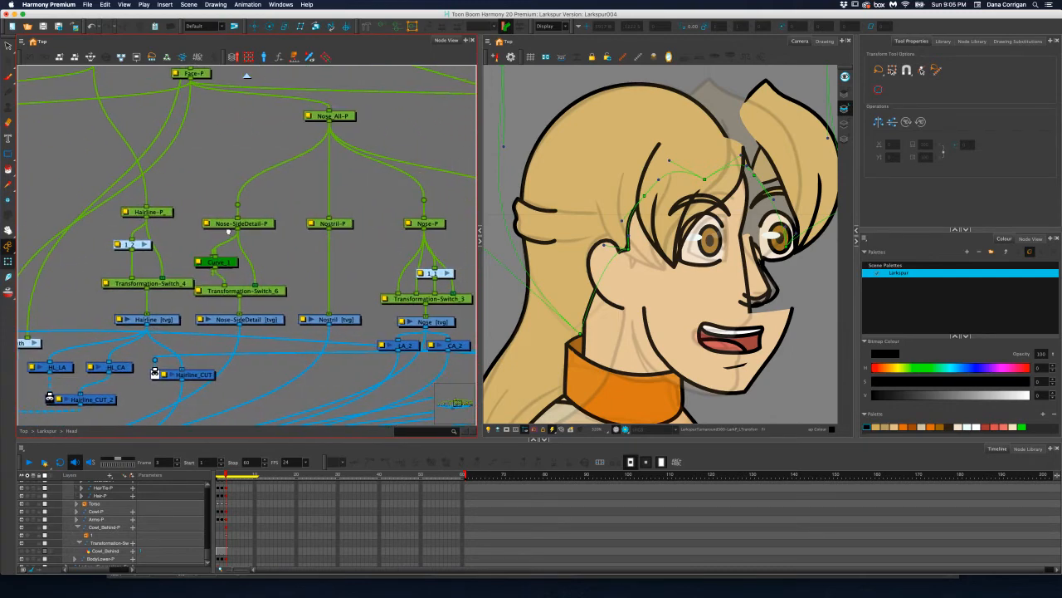
scroll(227, 232, "right", 10)
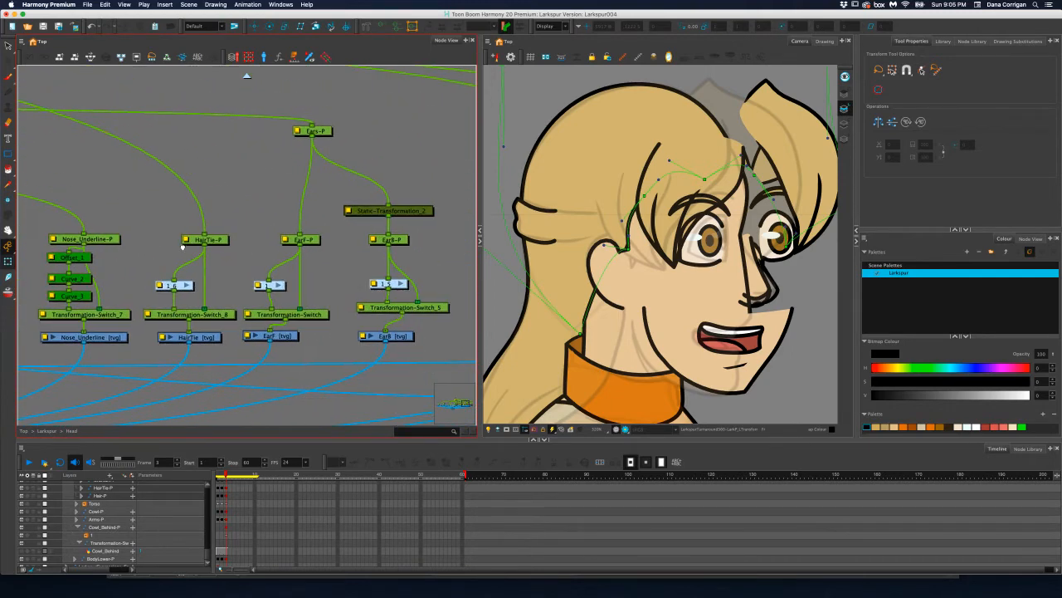
scroll(183, 246, "right", 1)
left_click(211, 317)
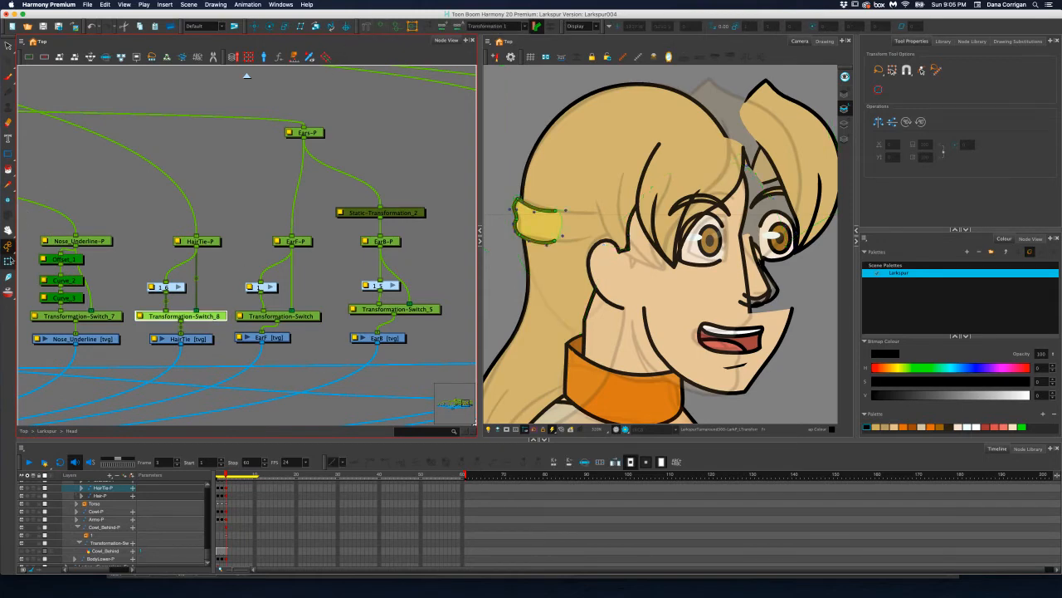
left_click(10, 262)
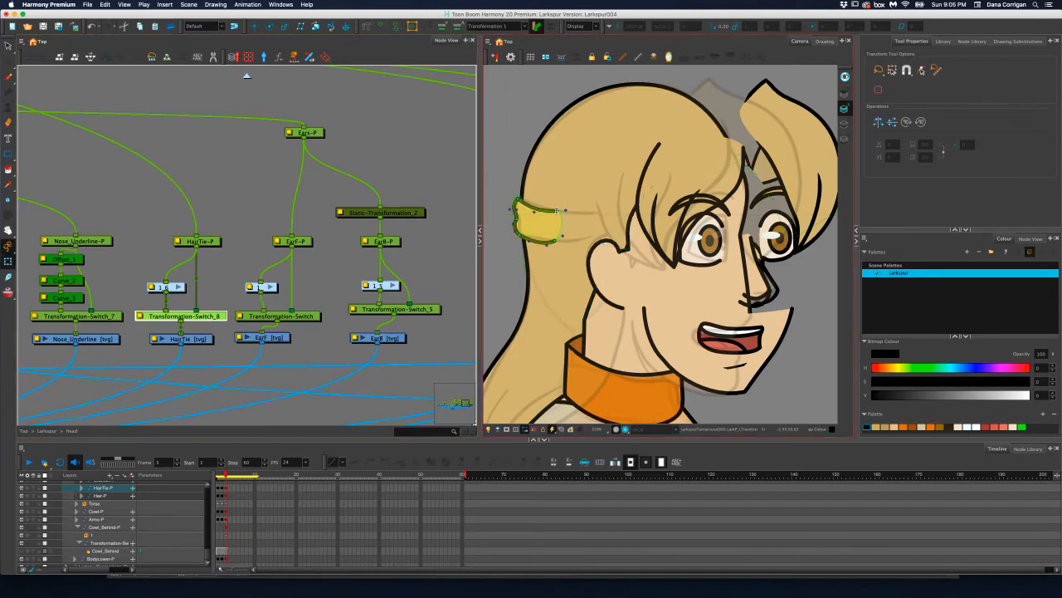
left_click_drag(556, 211, 589, 240)
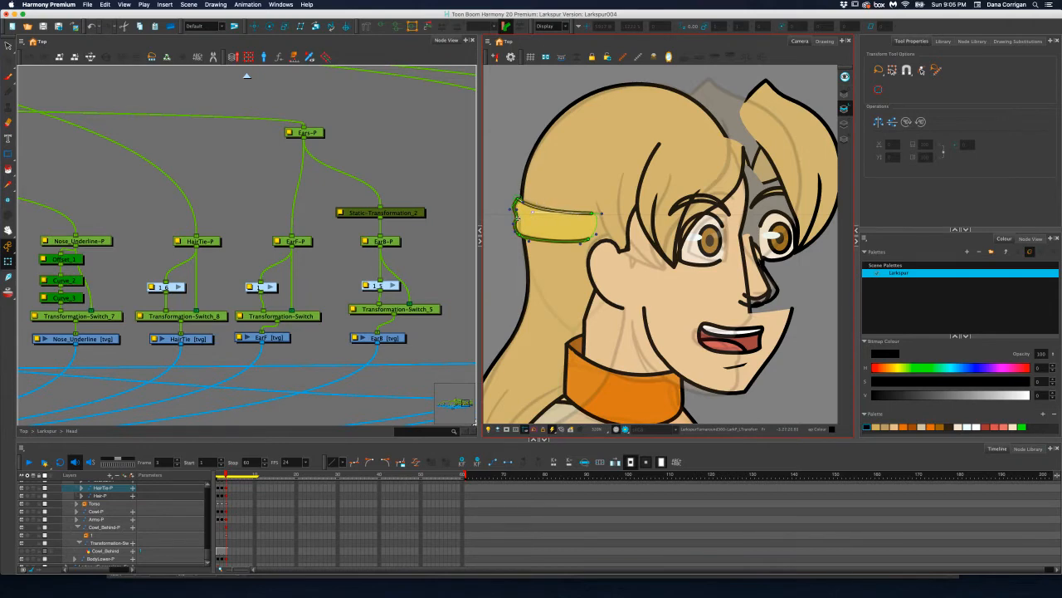
left_click_drag(517, 218, 524, 236)
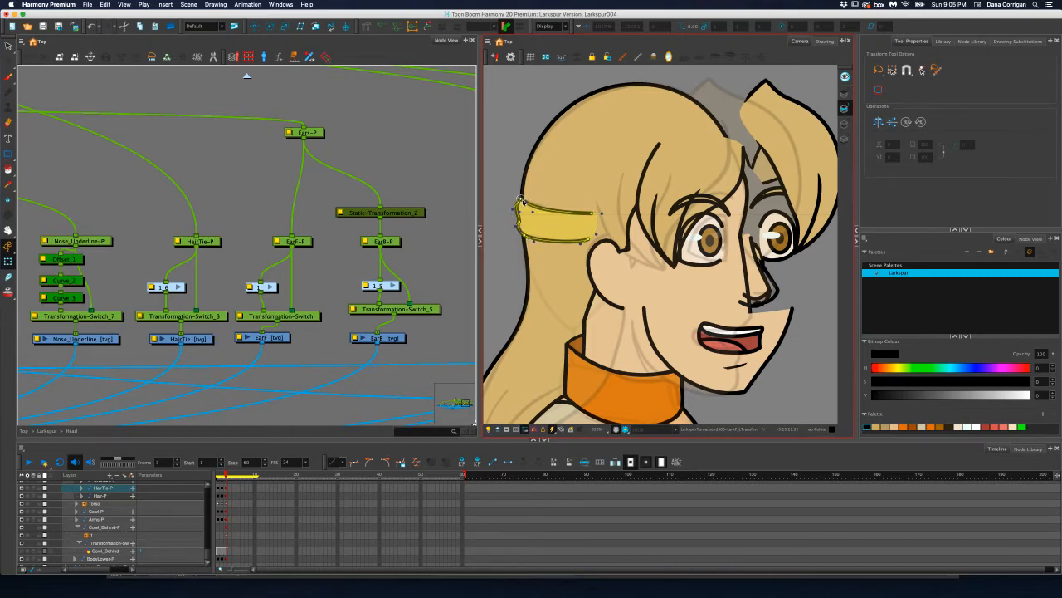
left_click(532, 213)
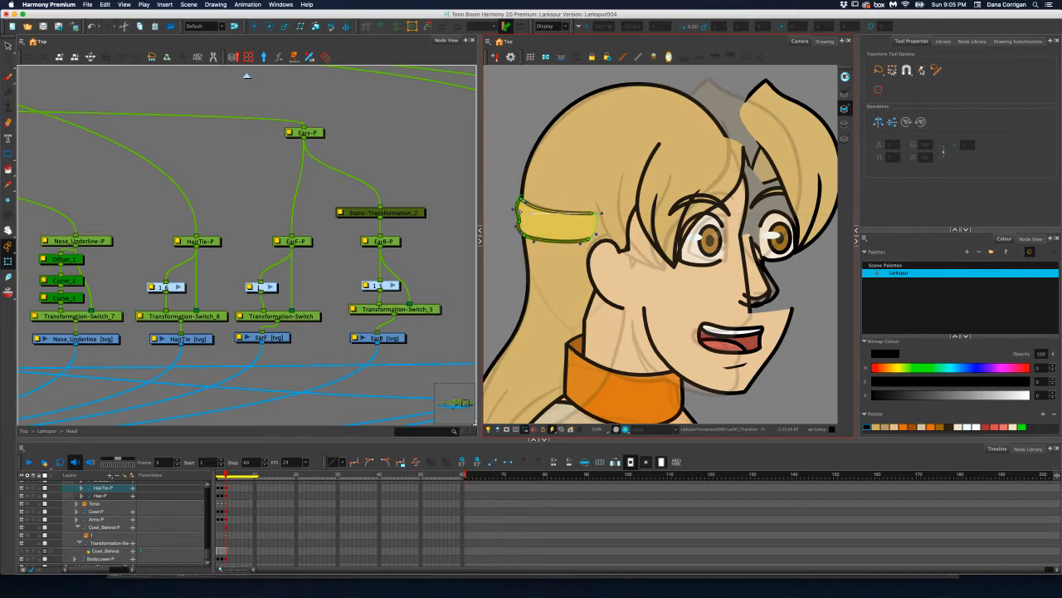
left_click_drag(520, 197, 522, 201)
left_click(531, 213)
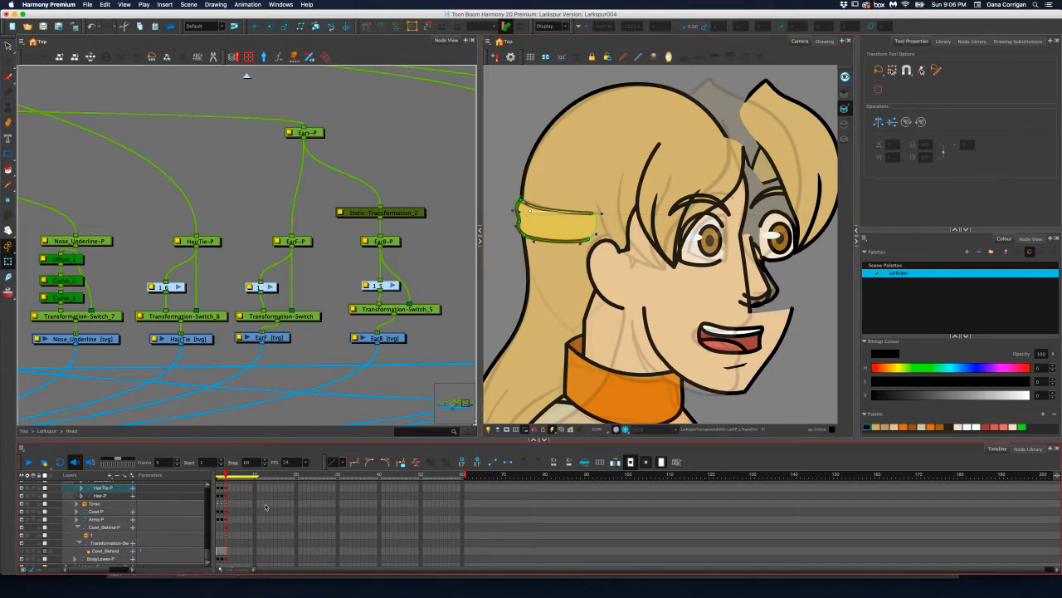
left_click_drag(226, 474, 225, 476)
key("super+z")
key("super+z")
key("super+z")
key("super+z")
key("super+z")
key("super+z")
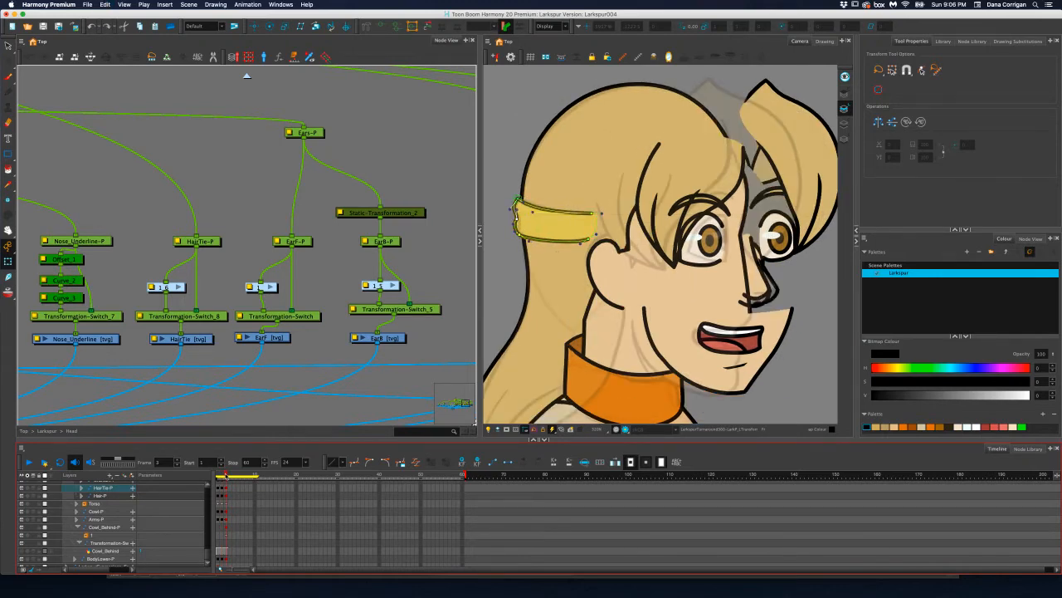
key("super+z")
key("super+z")
key("super+z")
key("super+z")
key("super+z")
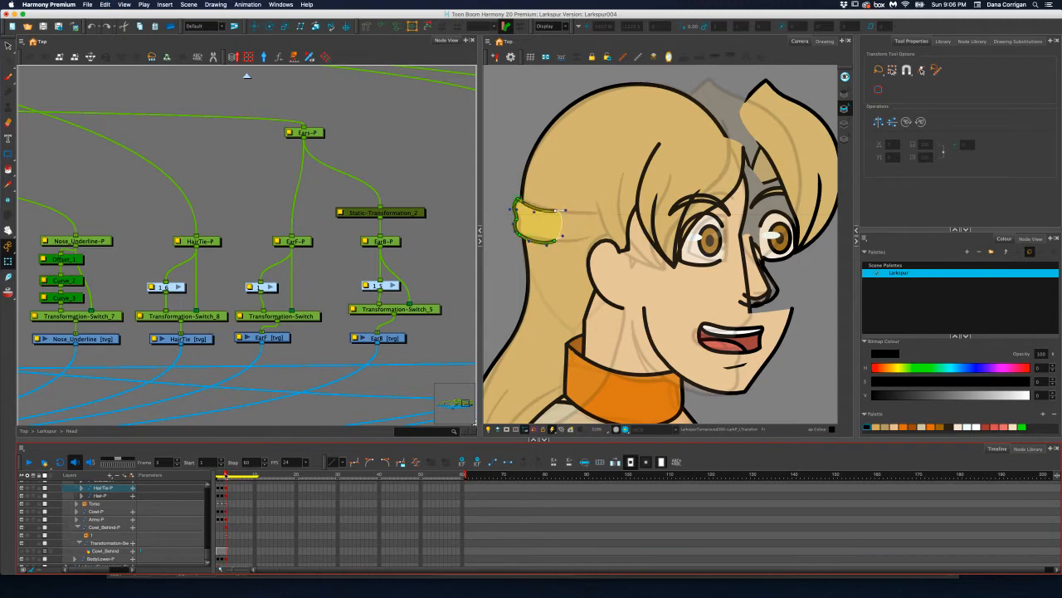
Select the HairTie-P keyframe on frame 3 and stretch the hair tie deformer's upper and lower front points forward toward the ear
left_click(224, 474)
left_click(222, 490)
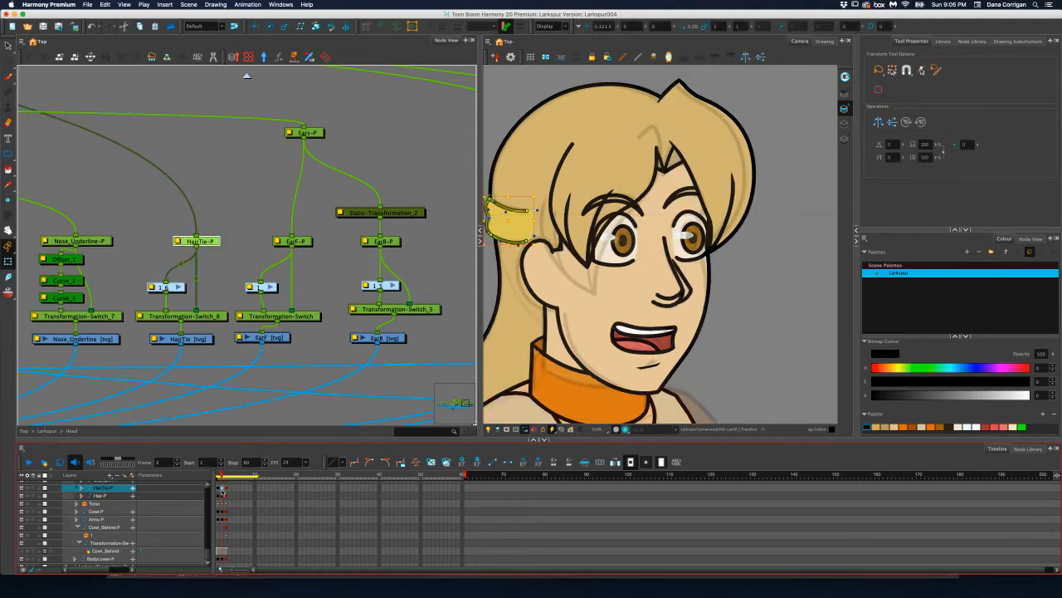
left_click(227, 489)
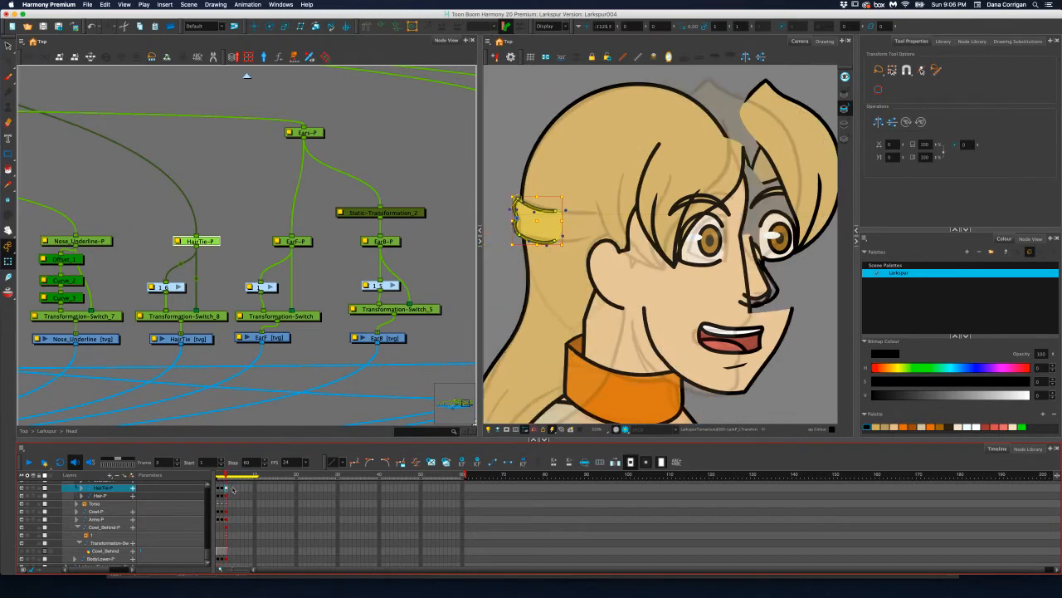
left_click_drag(556, 221, 604, 214)
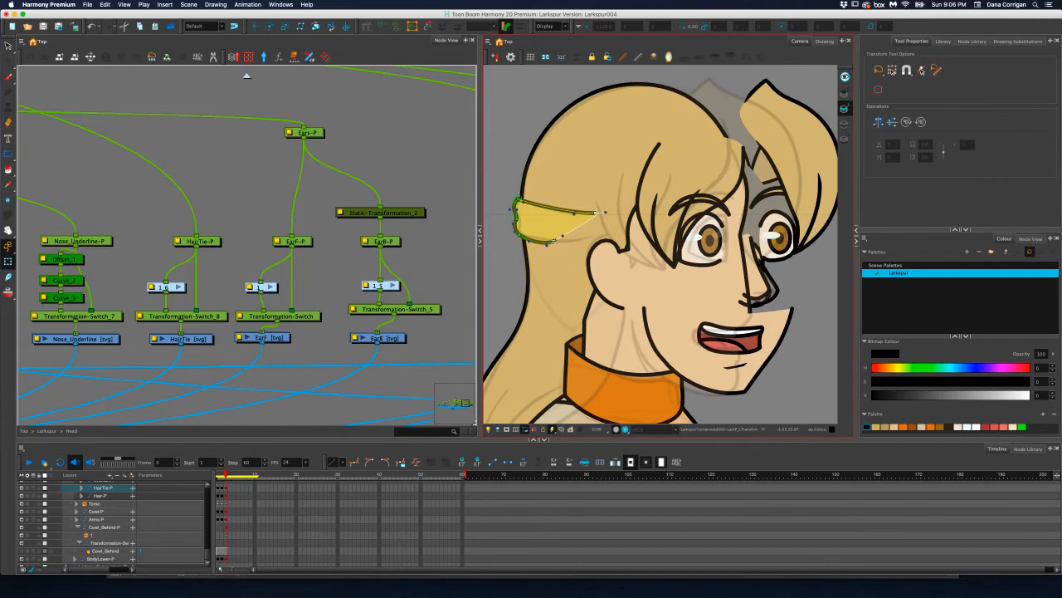
left_click_drag(558, 242, 533, 214)
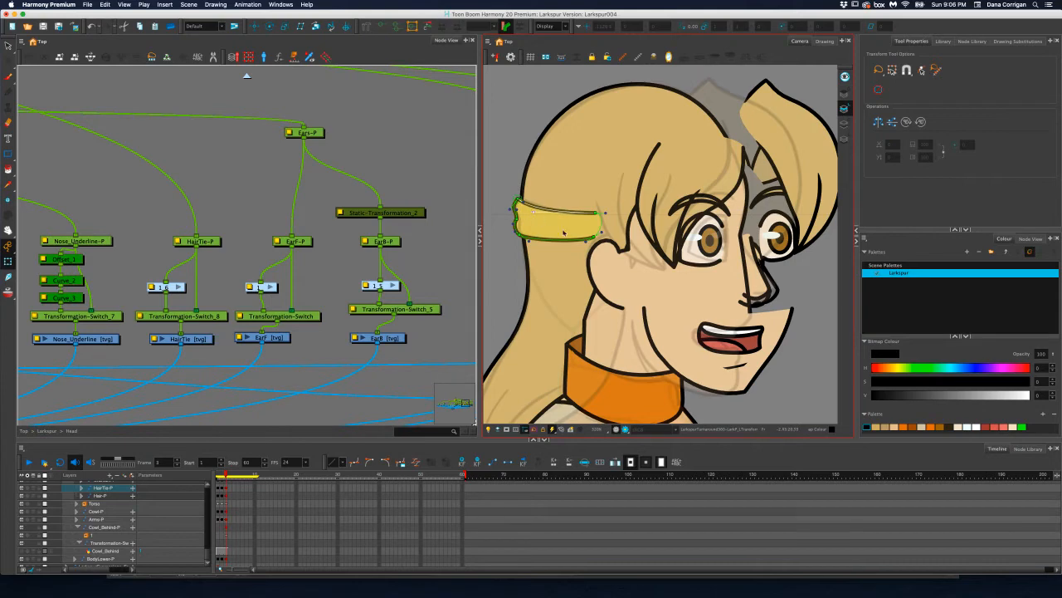
Smooth the hair tie deformer's lower curve and pull its rear corner points inward toward the back edge of the head
left_click_drag(586, 241, 577, 247)
left_click_drag(519, 200, 520, 234)
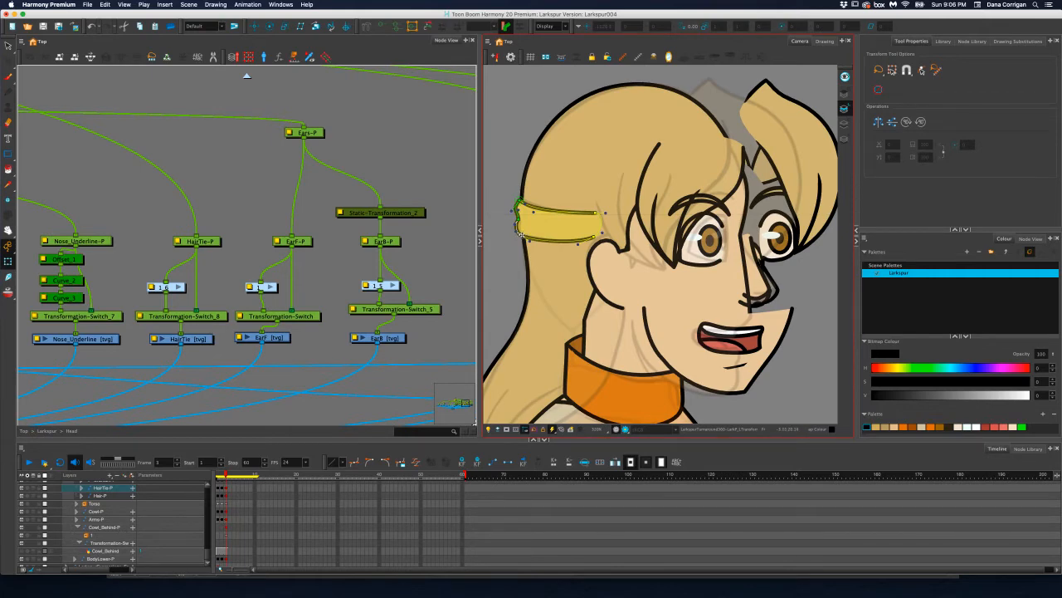
left_click_drag(522, 234, 522, 233)
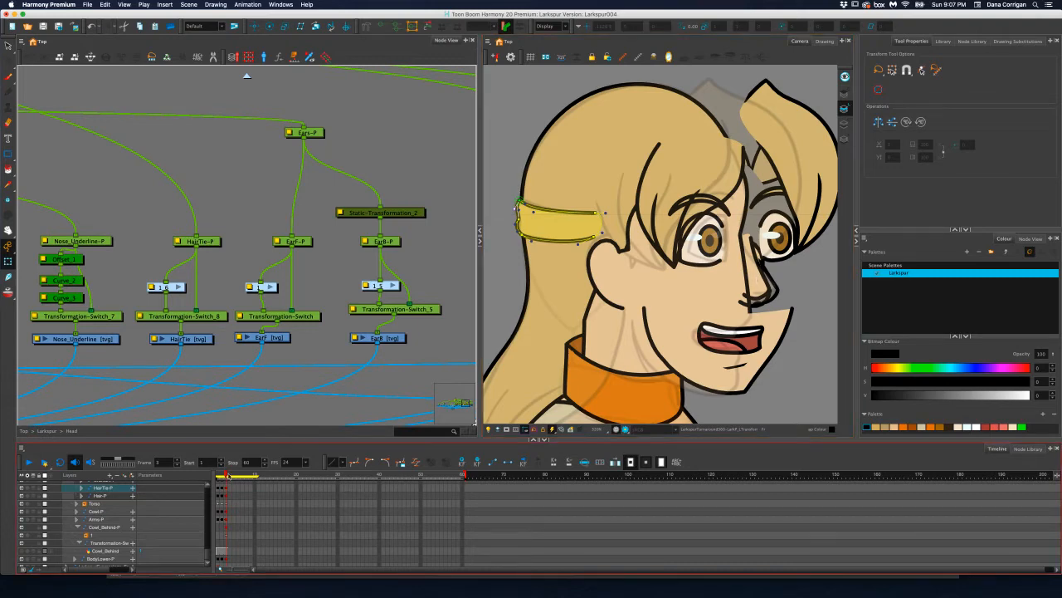
left_click_drag(228, 476, 226, 476)
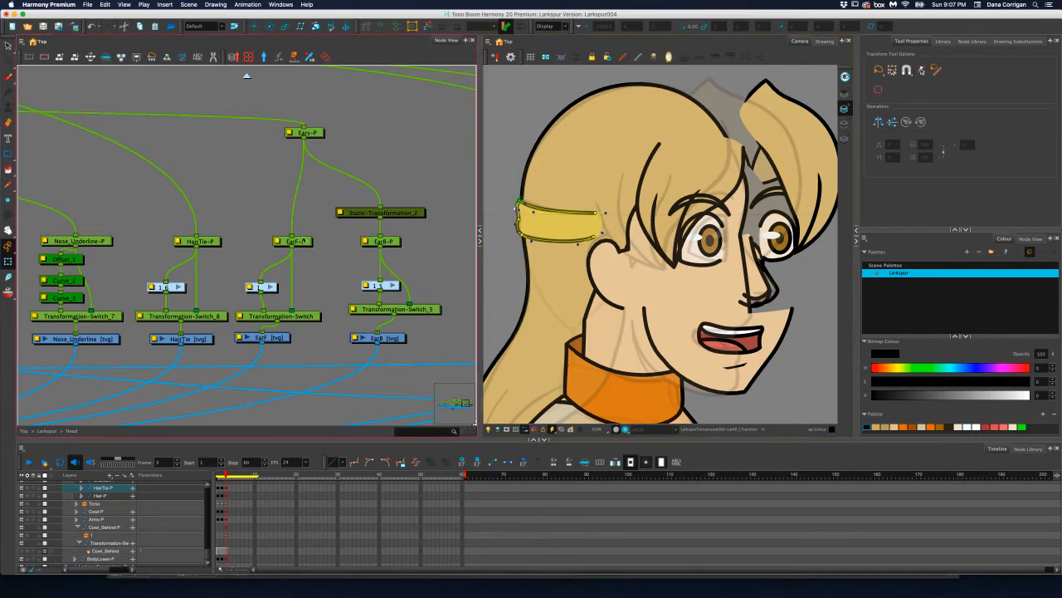
Select the MouthandJawALL-P peg and translate the face, mouth and jaw slightly backward with the Translate tool
scroll(301, 236, "down", 3)
scroll(300, 237, "left", 5)
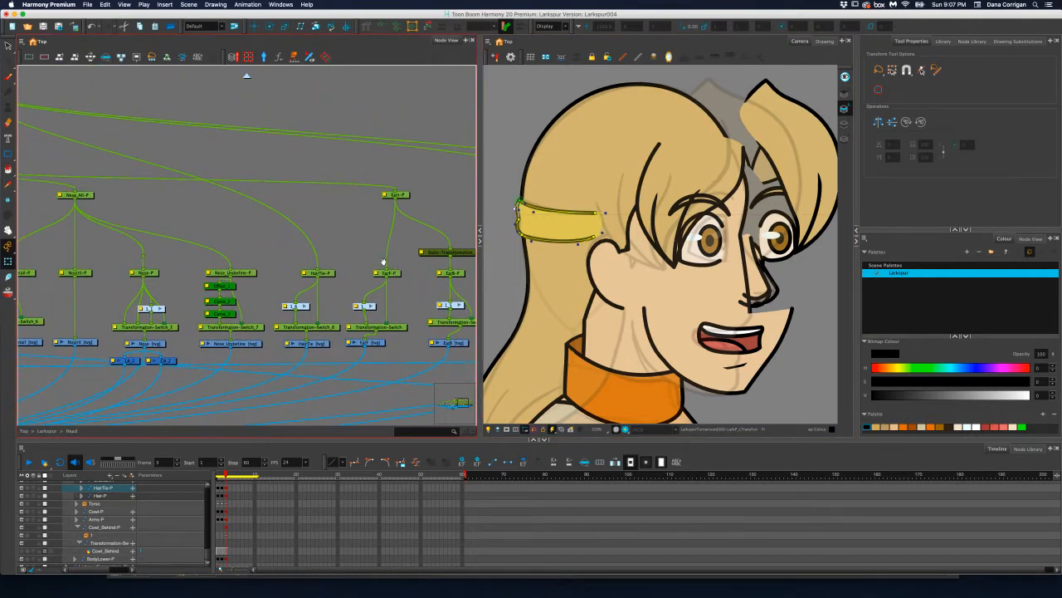
scroll(300, 238, "left", 5)
scroll(300, 237, "up", 2)
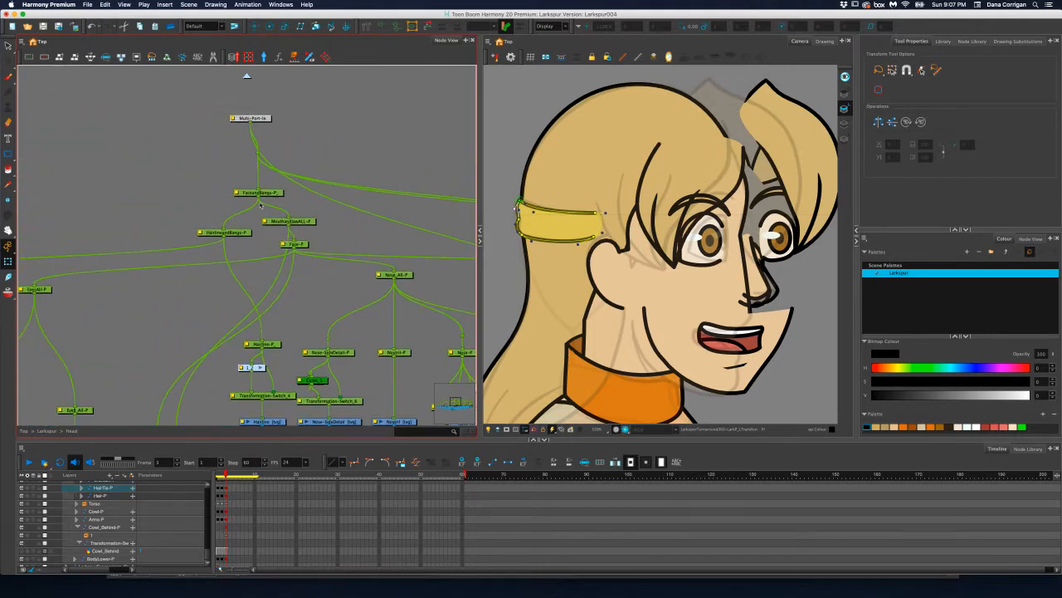
left_click(274, 194)
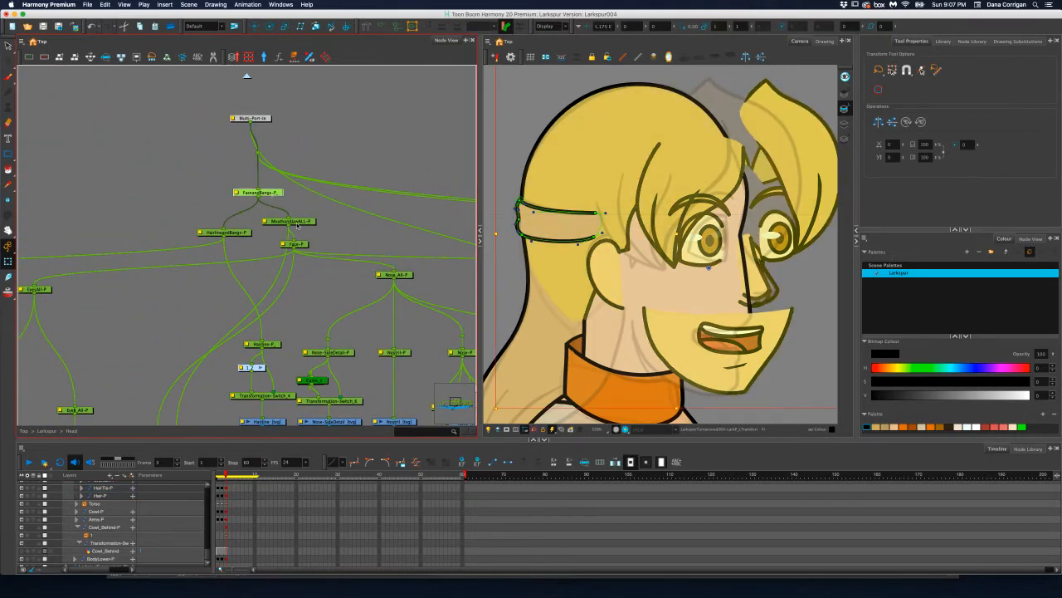
left_click(303, 222)
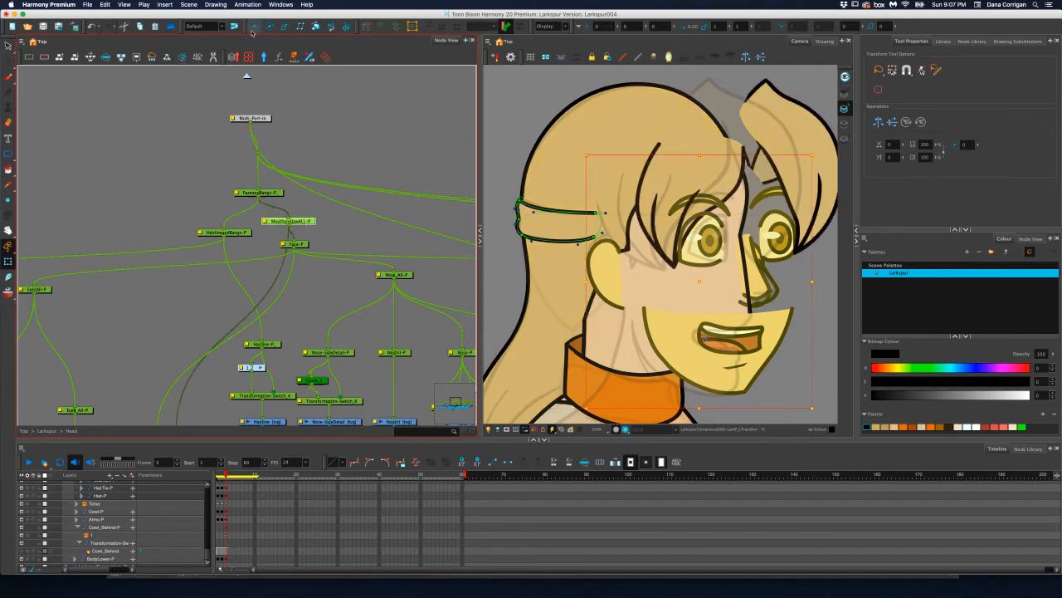
left_click(254, 26)
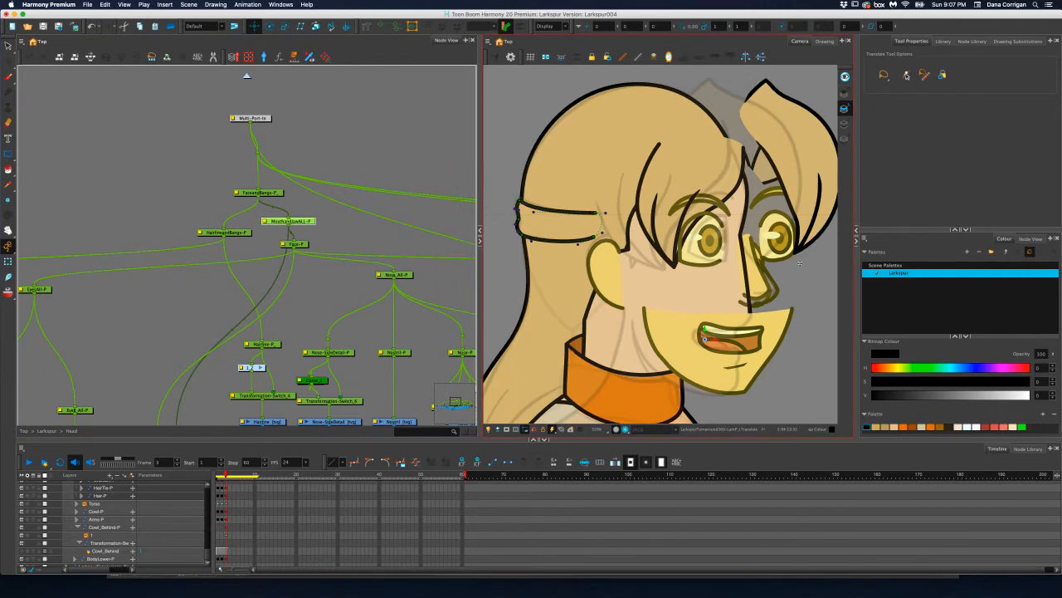
scroll(660, 245, "down", 5)
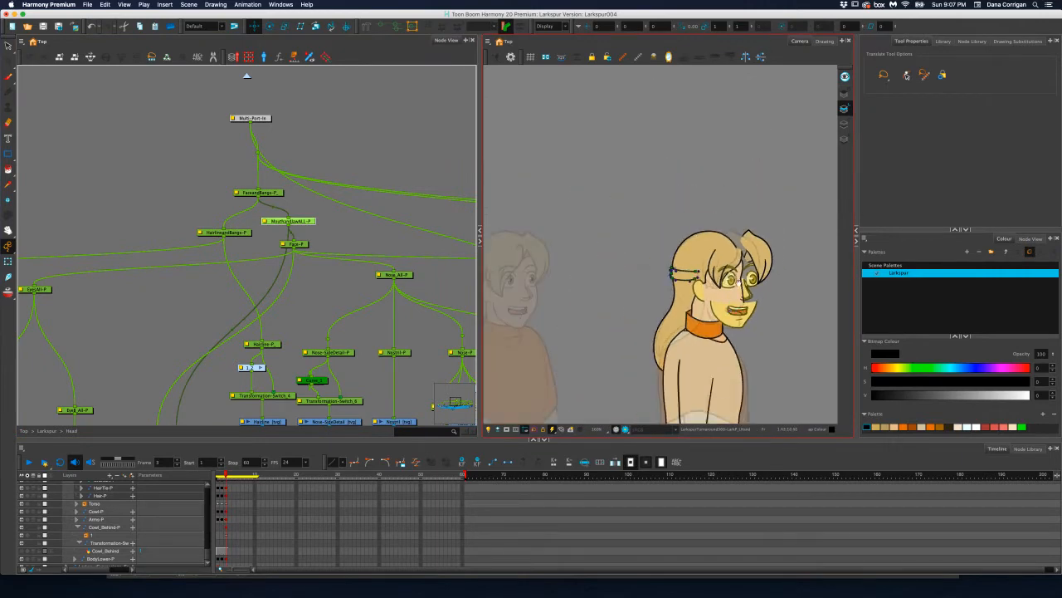
scroll(736, 273, "up", 5)
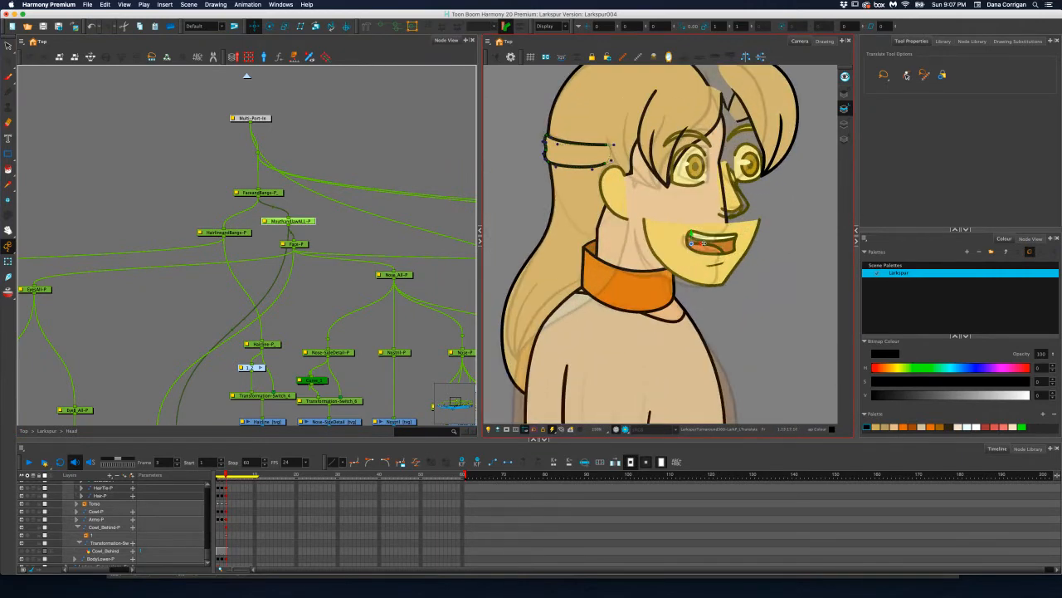
left_click_drag(701, 243, 692, 243)
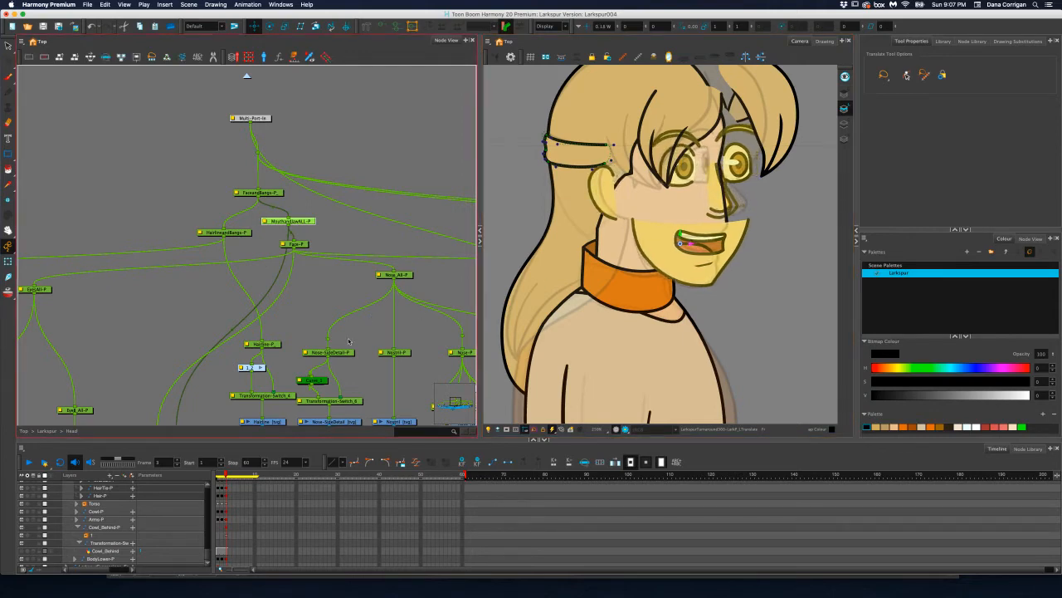
Select the EarF-P peg and translate the front ear slightly forward toward the sideburn
scroll(348, 341, "down", 3)
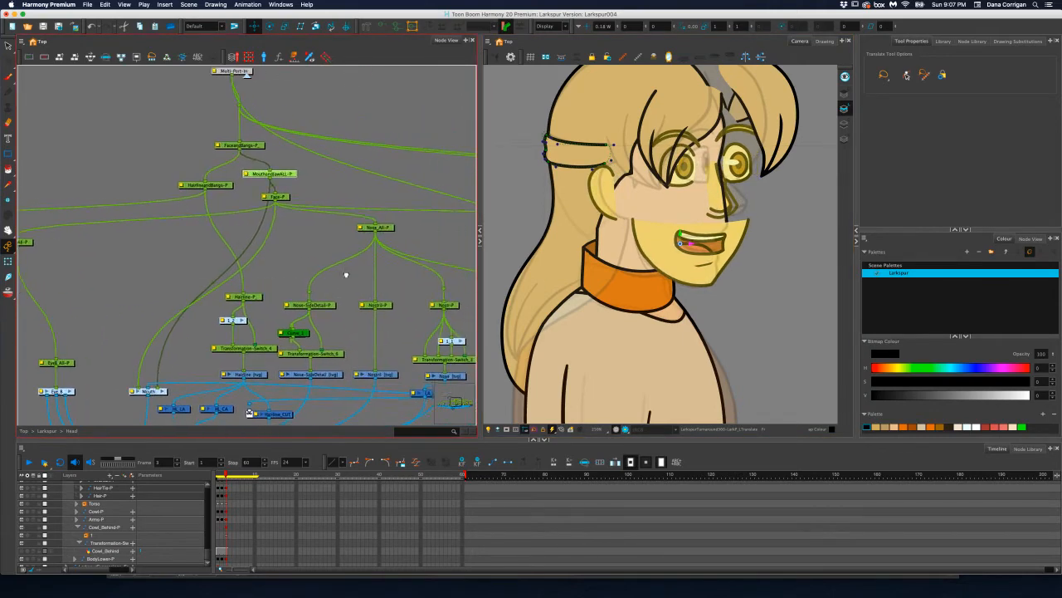
scroll(346, 274, "right", 6)
scroll(346, 275, "down", 2)
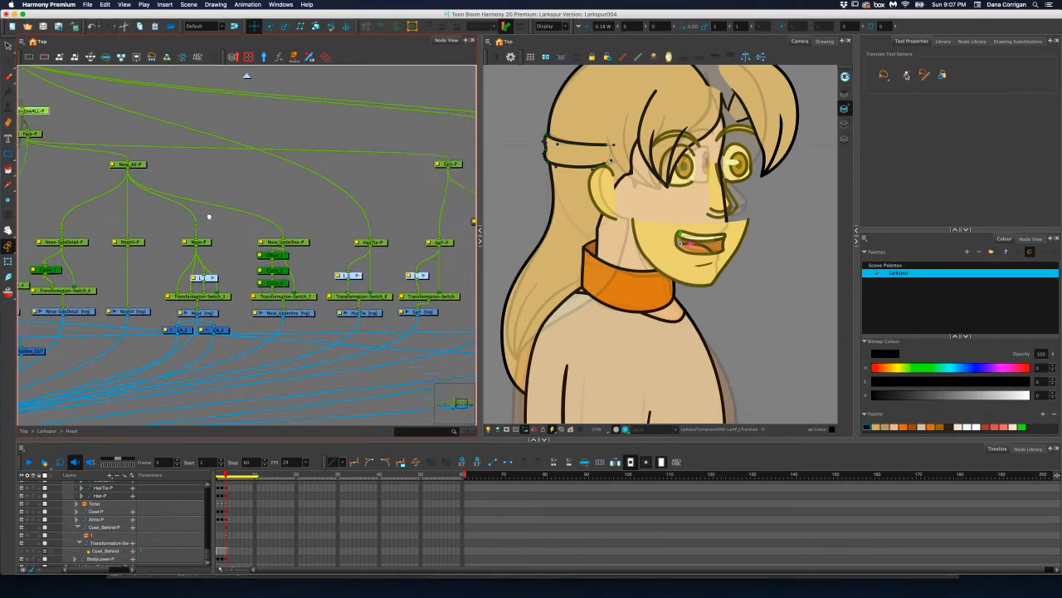
scroll(209, 217, "right", 3)
scroll(209, 216, "up", 1)
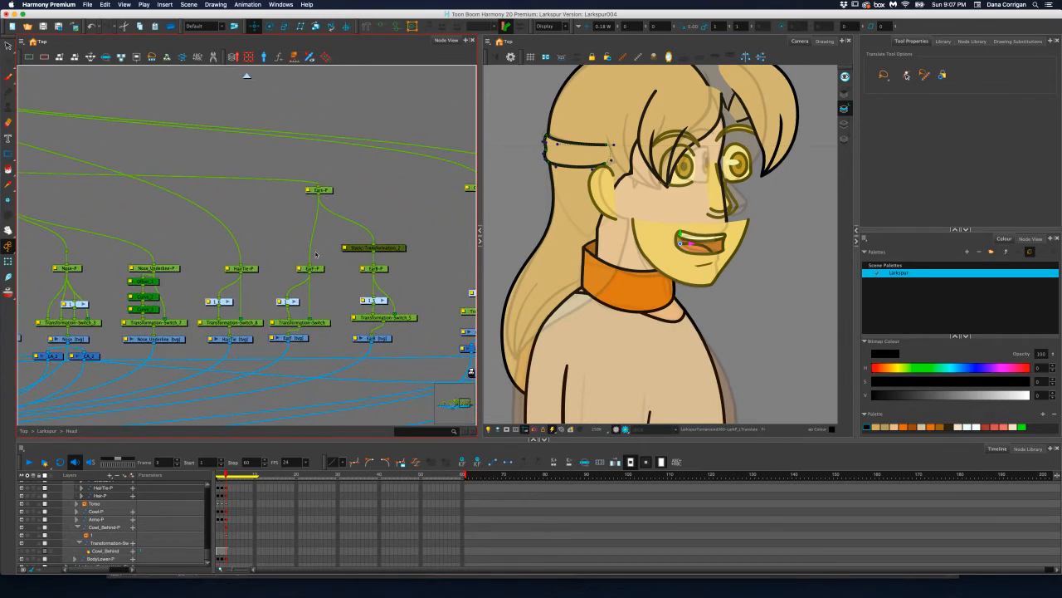
left_click(312, 269)
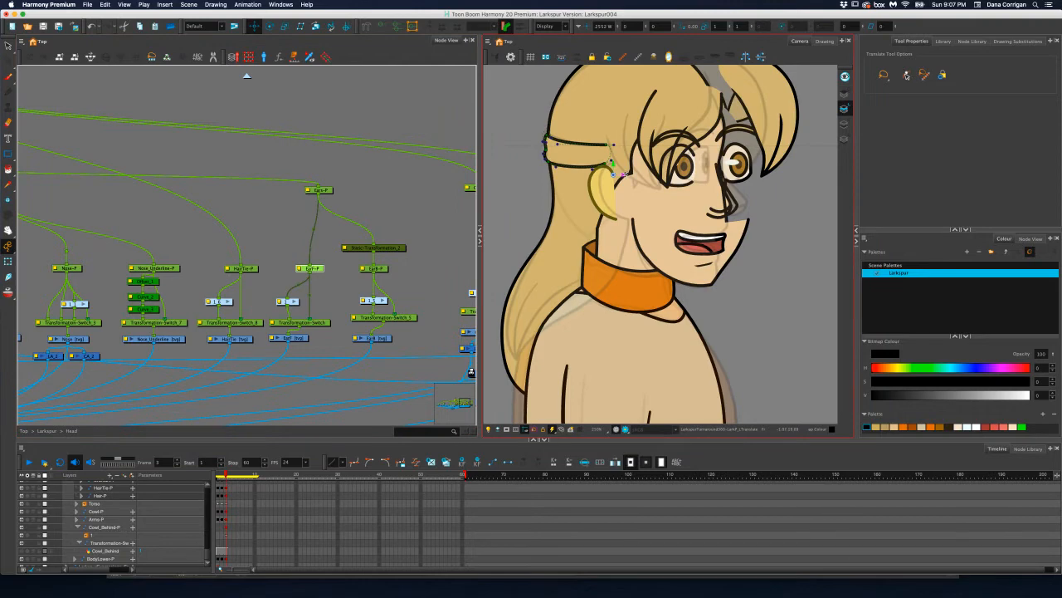
left_click_drag(623, 175, 636, 175)
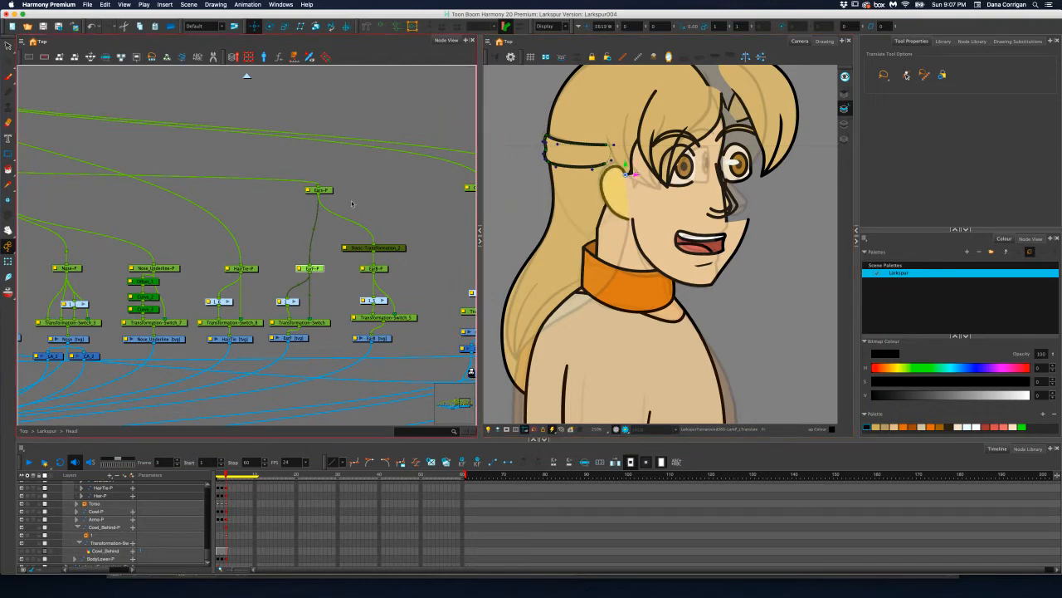
Find the Mouth group within the Head group's node network and open it
left_click(376, 269)
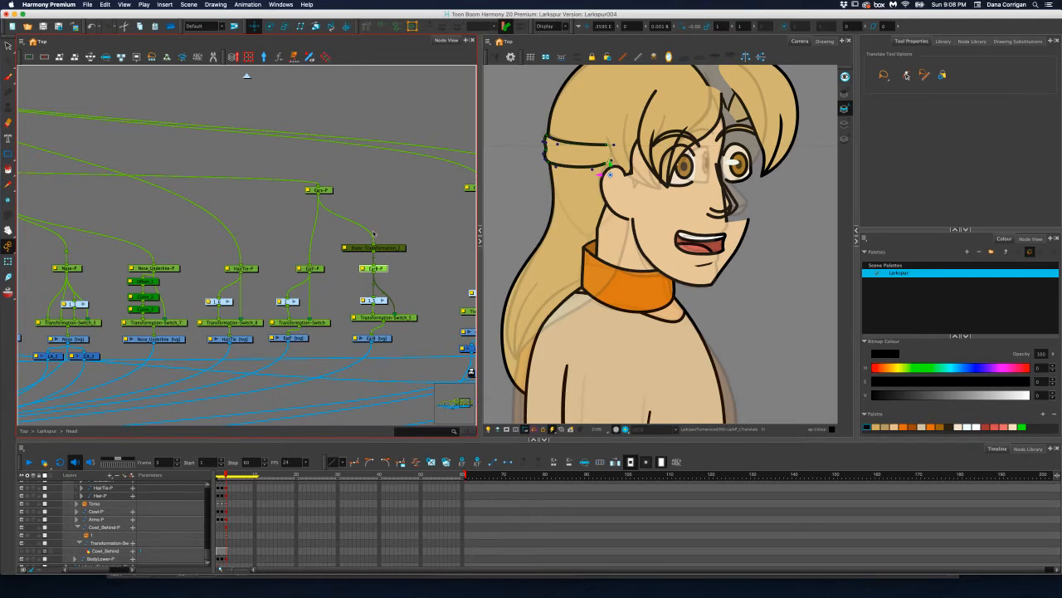
scroll(373, 234, "left", 5)
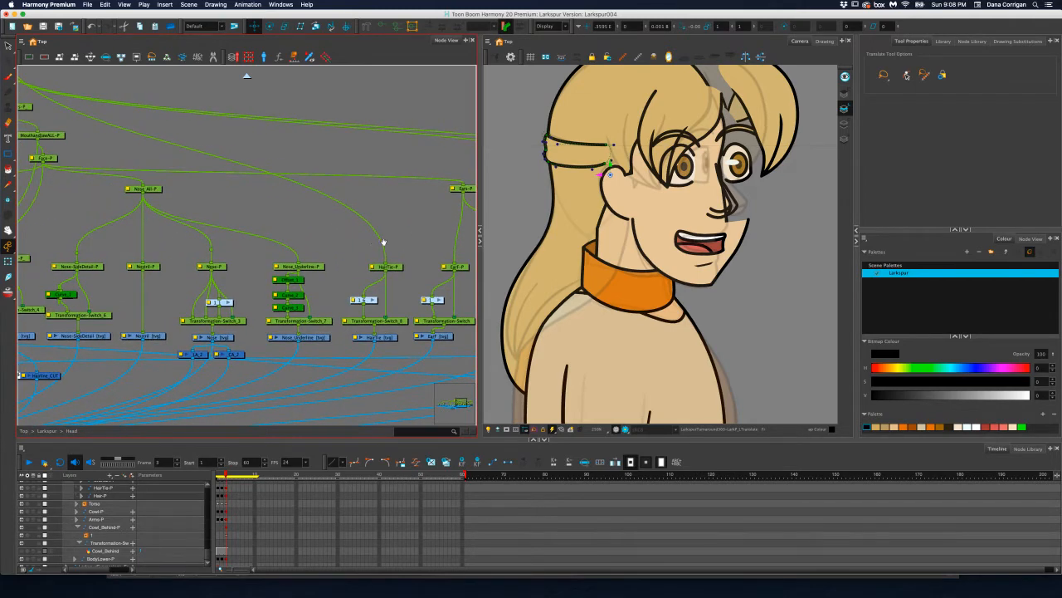
scroll(384, 242, "right", 10)
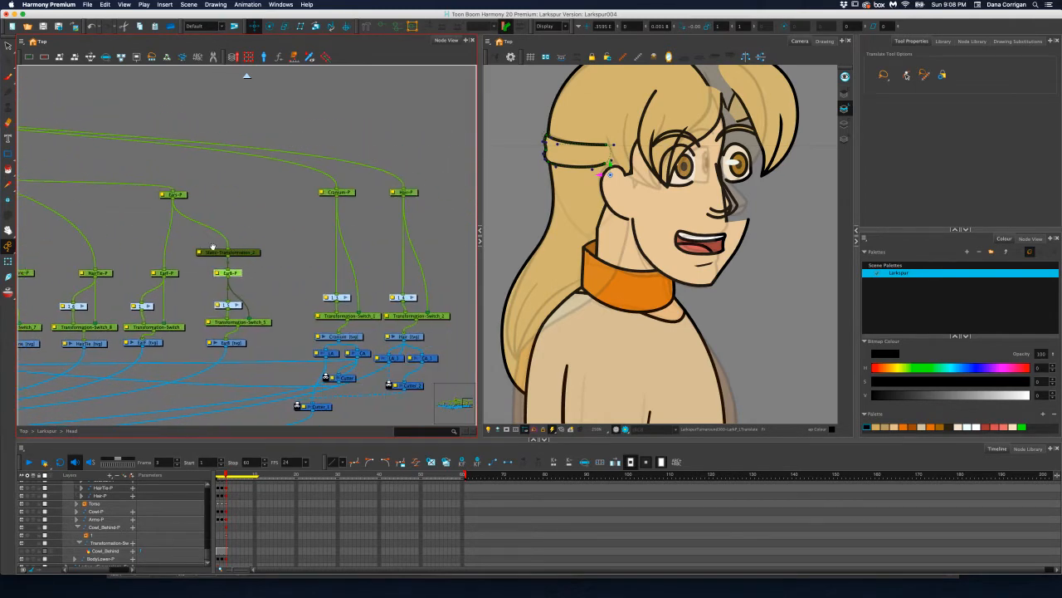
left_click_drag(212, 247, 379, 249)
left_click_drag(213, 251, 356, 255)
mouse_move(221, 239)
left_mouse_down()
mouse_move(412, 244)
mouse_move(296, 152)
left_mouse_up()
left_click_drag(294, 205, 425, 224)
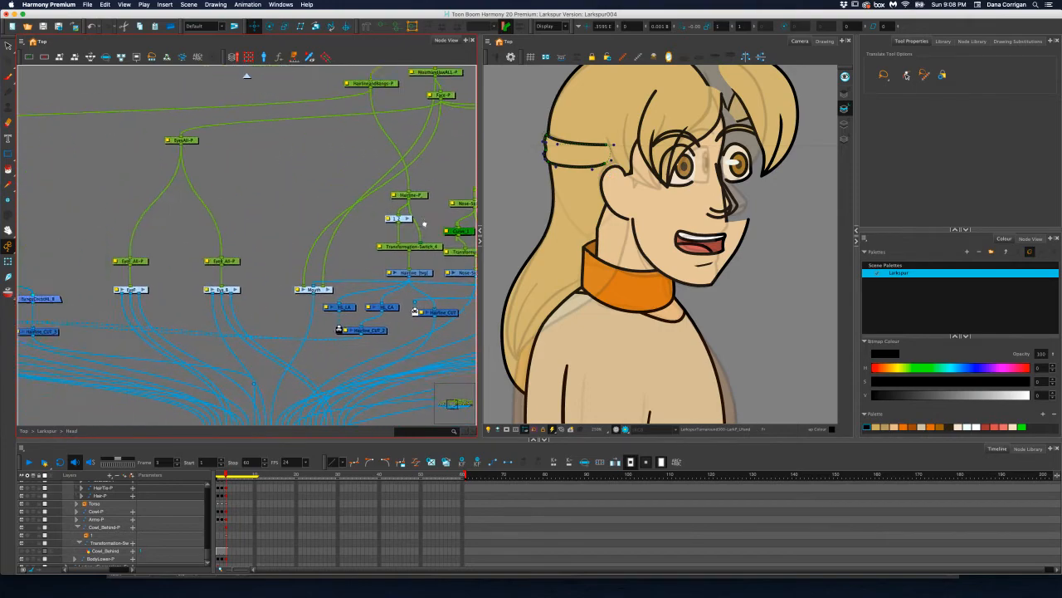
left_click_drag(369, 201, 434, 204)
mouse_move(197, 214)
left_mouse_down()
mouse_move(488, 188)
mouse_move(54, 196)
left_mouse_up()
left_click_drag(300, 192, 177, 192)
left_click_drag(394, 191, 280, 195)
left_click_drag(349, 177, 274, 202)
mouse_move(380, 194)
left_mouse_down()
mouse_move(224, 195)
mouse_move(272, 195)
mouse_move(199, 207)
mouse_move(470, 249)
left_mouse_up()
left_click_drag(182, 210, 438, 209)
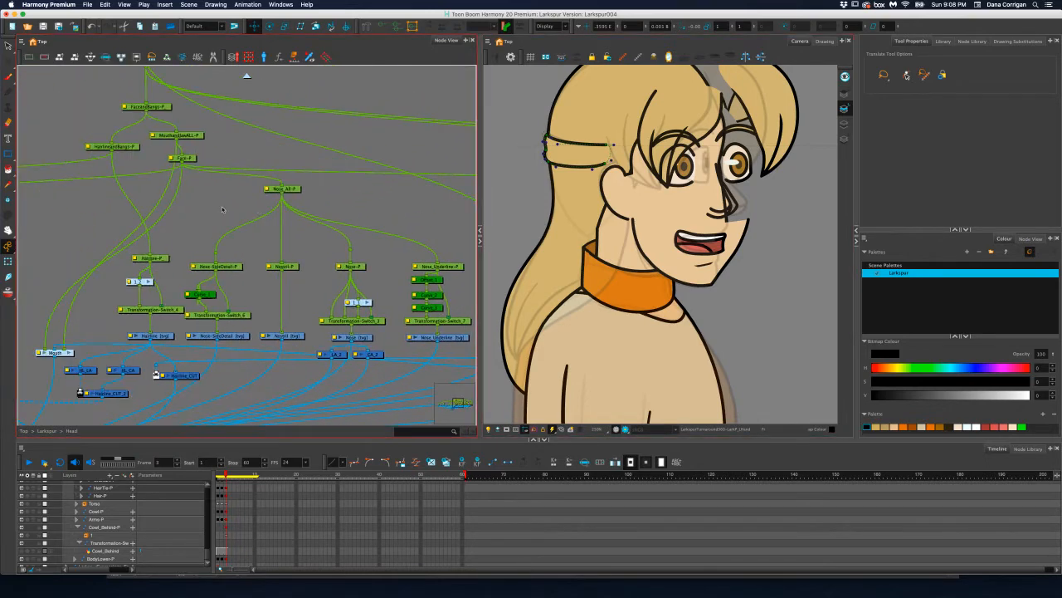
mouse_move(221, 210)
left_mouse_down()
mouse_move(287, 219)
mouse_move(296, 238)
mouse_move(322, 224)
left_mouse_up()
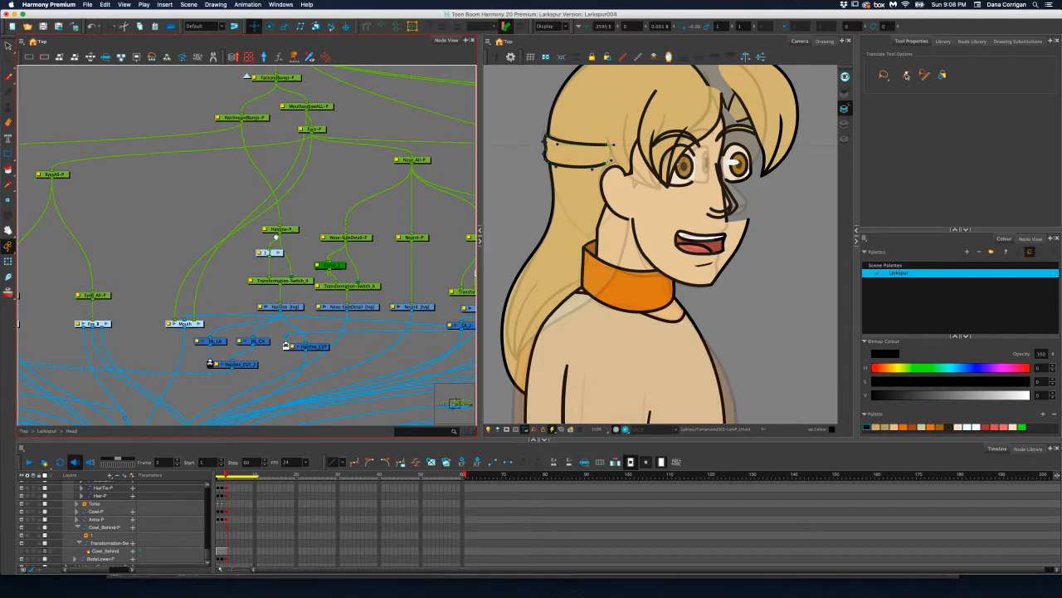
left_click_drag(168, 315, 268, 266)
double_click(296, 275)
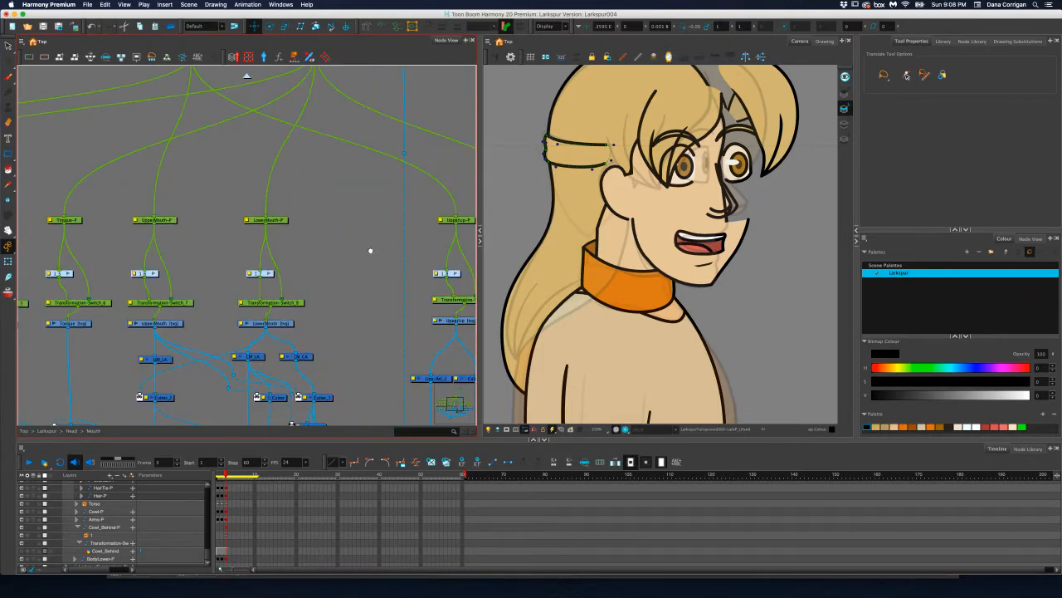
Select the jaw's Transformation-Switch node and show its deformer controls over the lower face
left_click_drag(370, 246, 284, 201)
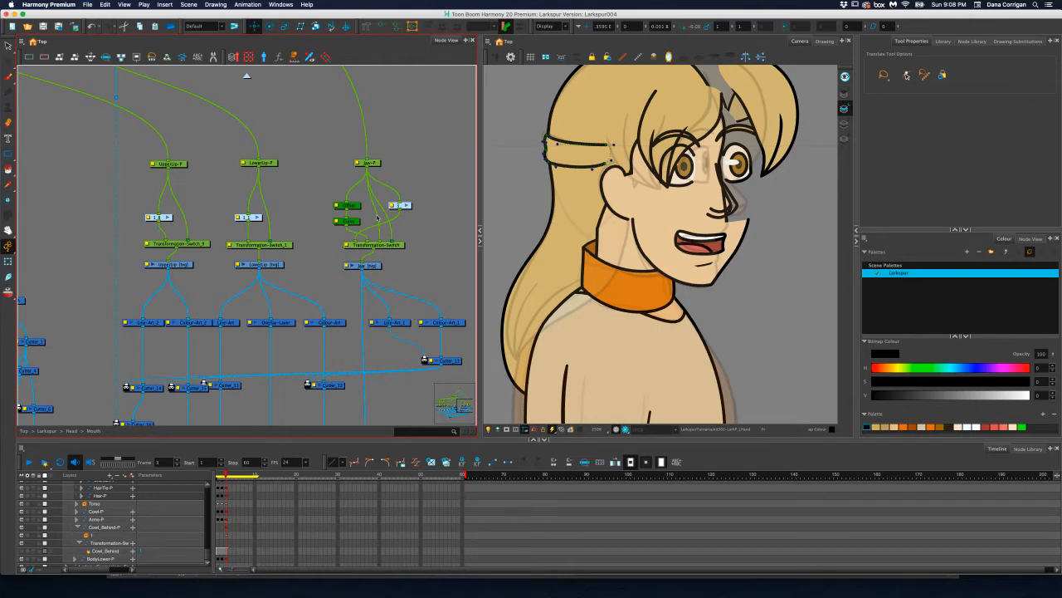
left_click(402, 244)
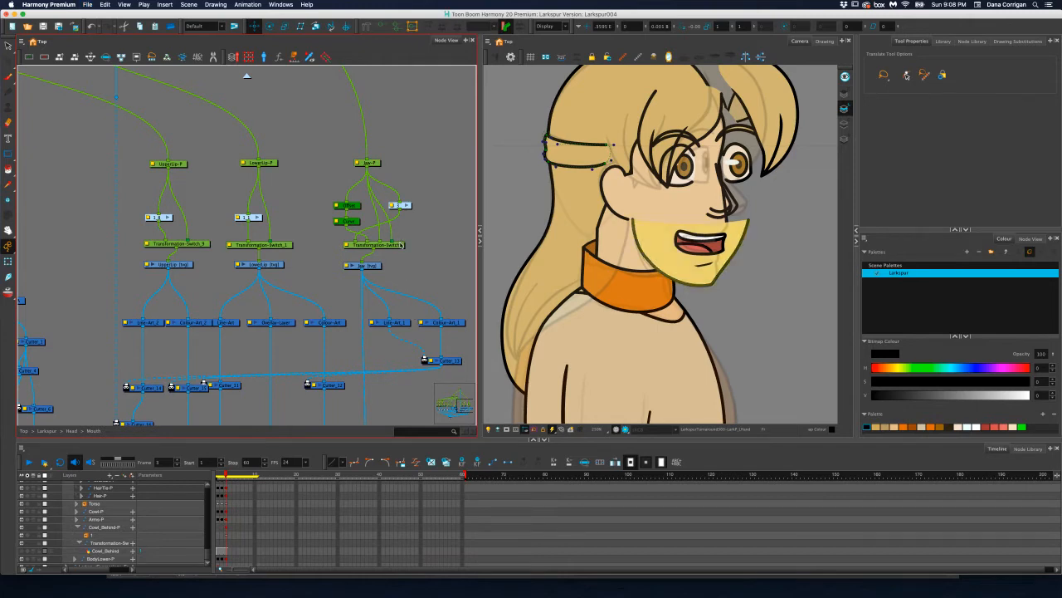
left_click(381, 27)
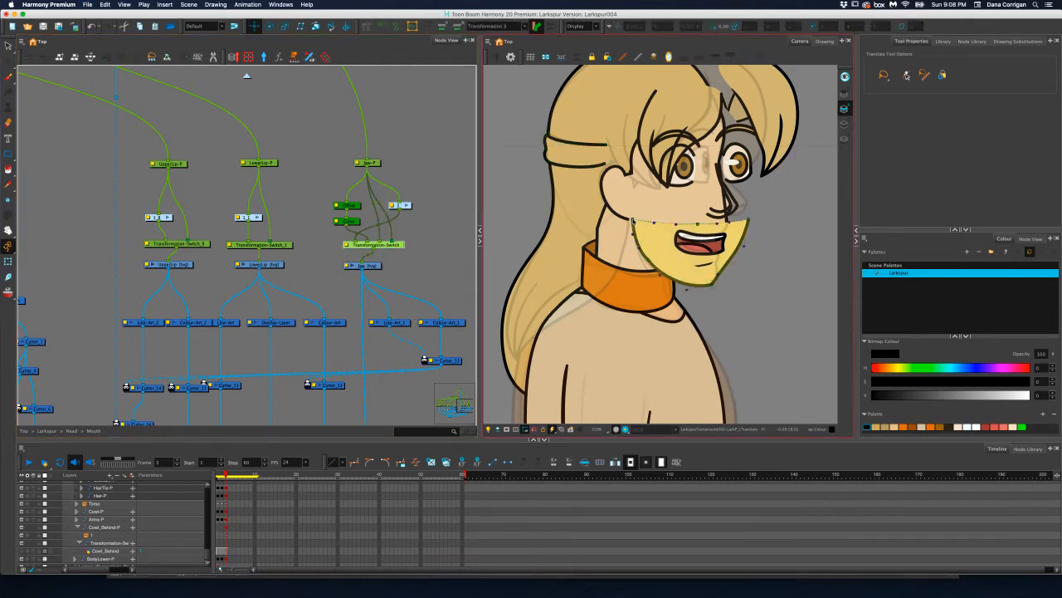
key("2")
key("space")
left_click_drag(733, 214, 621, 213)
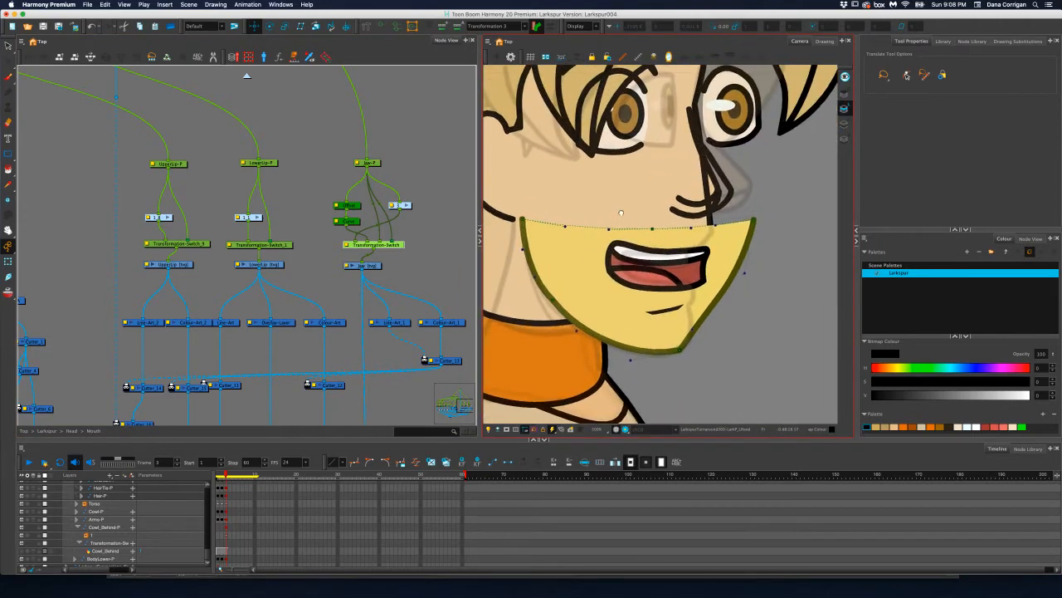
With the Transform tool, pull the jaw deformer's upper front corner back beneath the nose and shift the chin point slightly forward
left_click(748, 220)
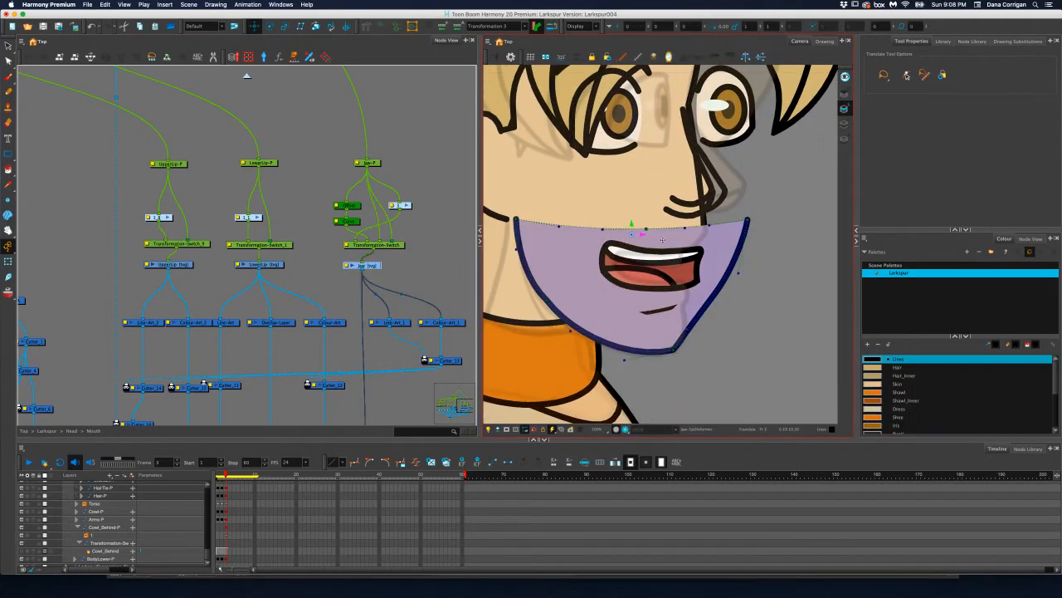
key("shift+t")
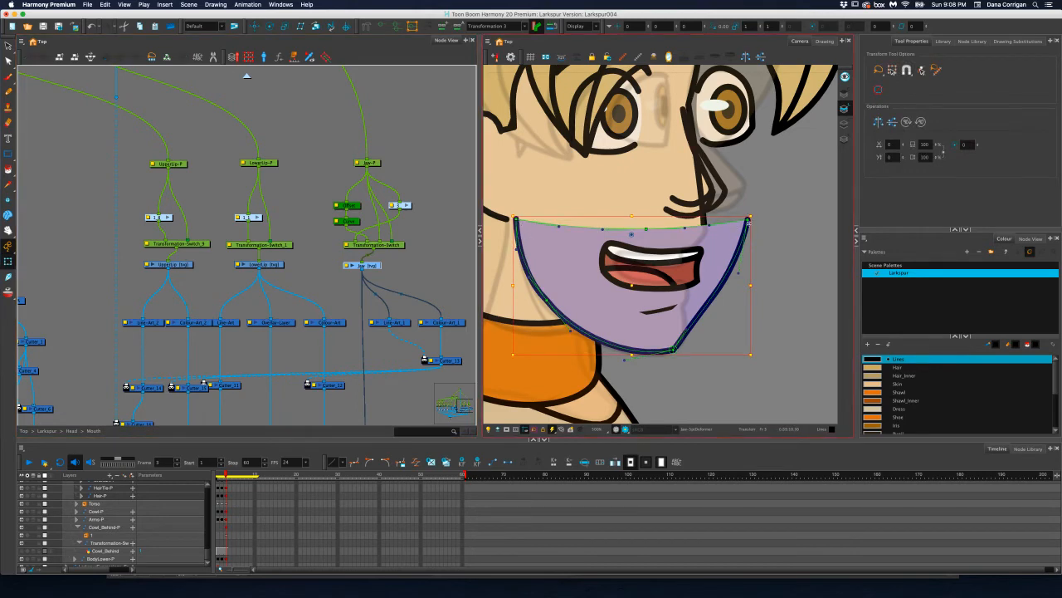
left_click_drag(750, 221, 705, 227)
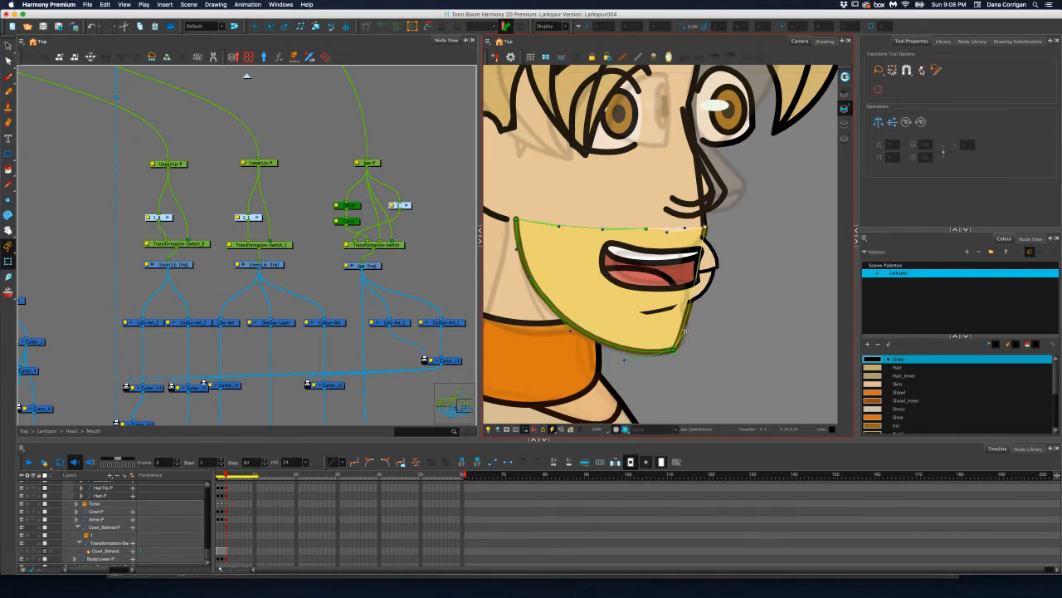
left_click_drag(674, 350, 698, 350)
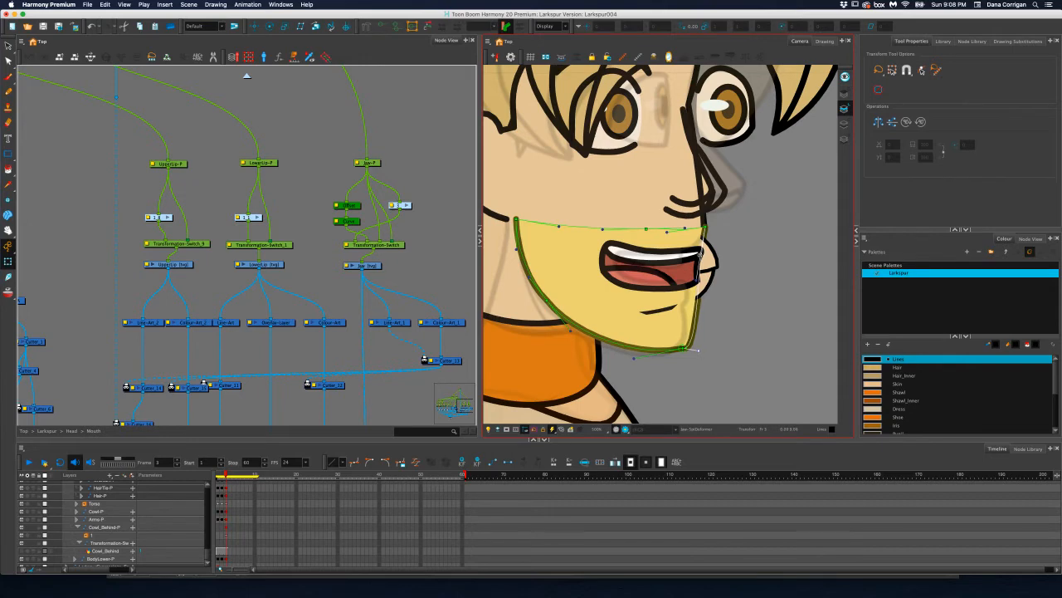
Refine the curve handles at the chin and upper front corner to round the jaw's front edge behind the lips
left_click(705, 228)
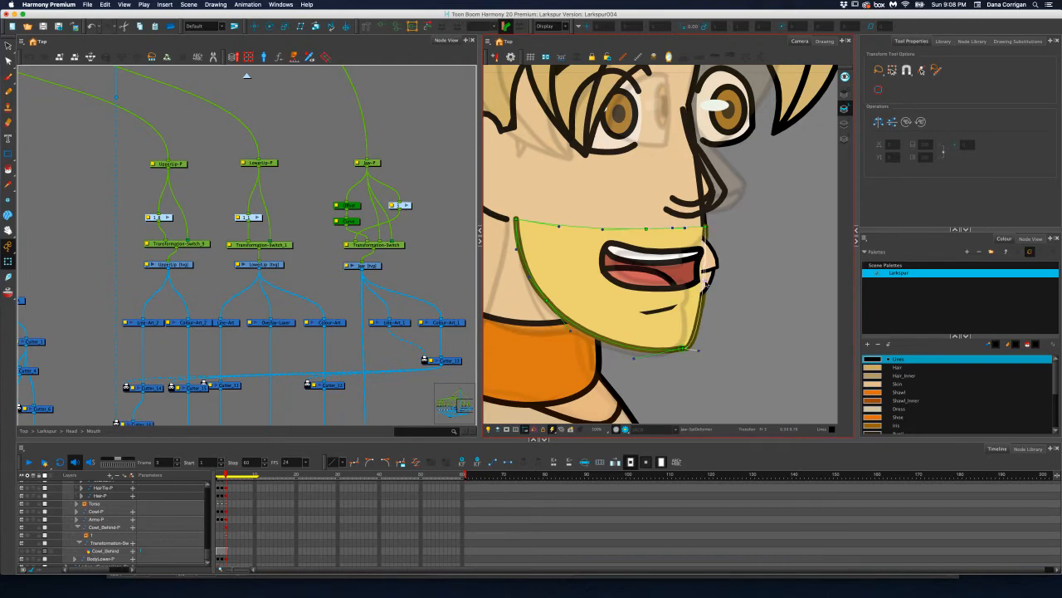
left_click(697, 350)
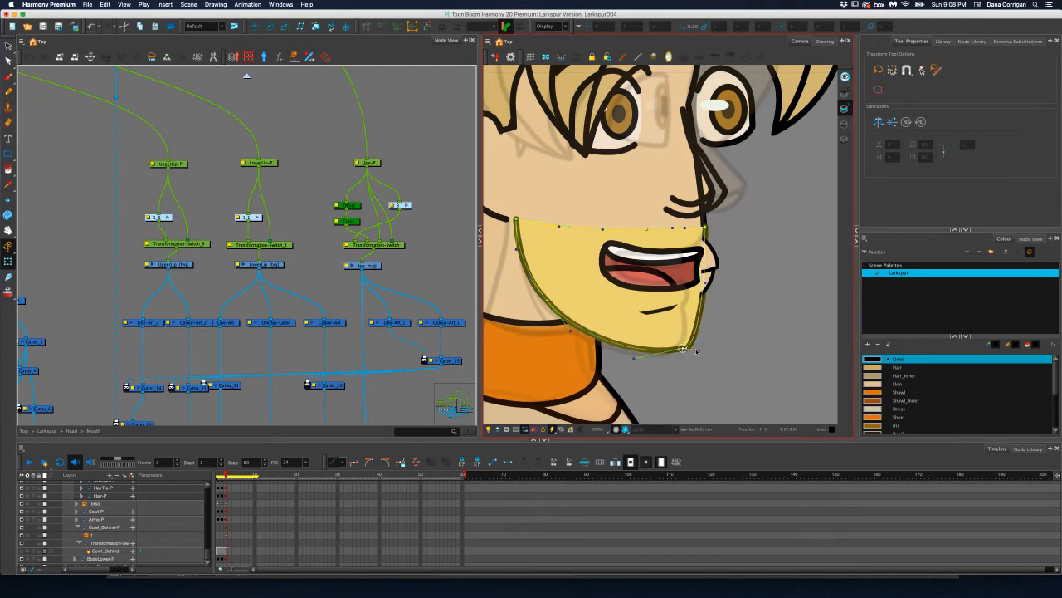
left_click_drag(702, 350, 707, 335)
left_click(706, 228)
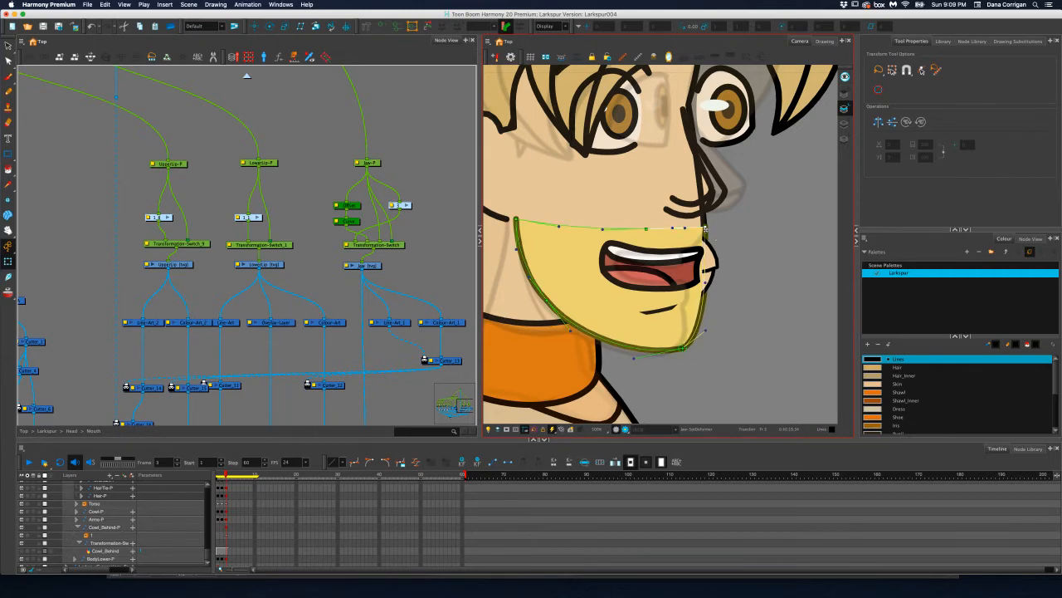
left_click_drag(705, 286, 707, 291)
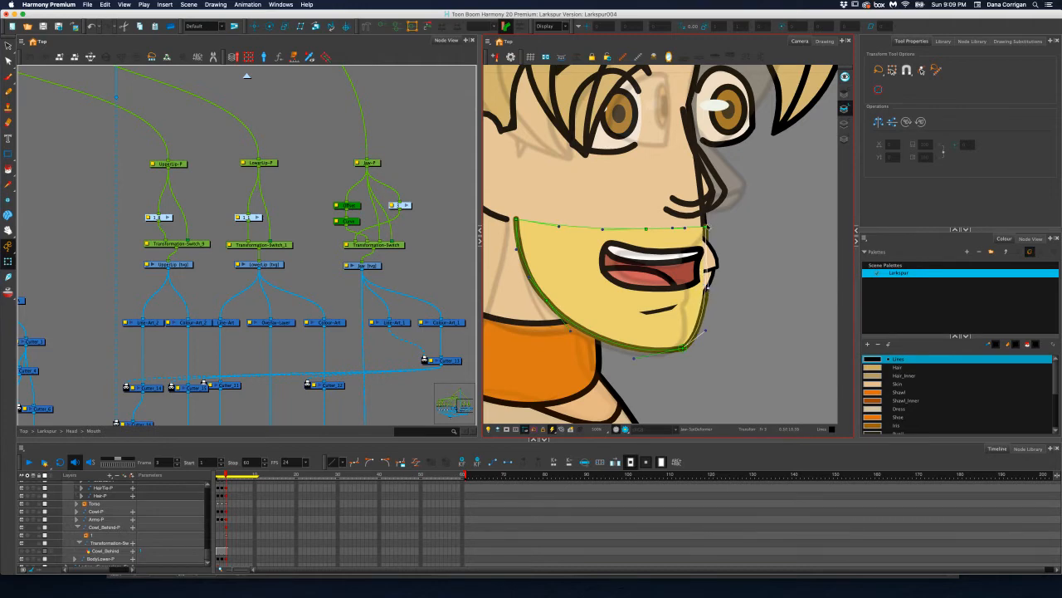
left_click(704, 227)
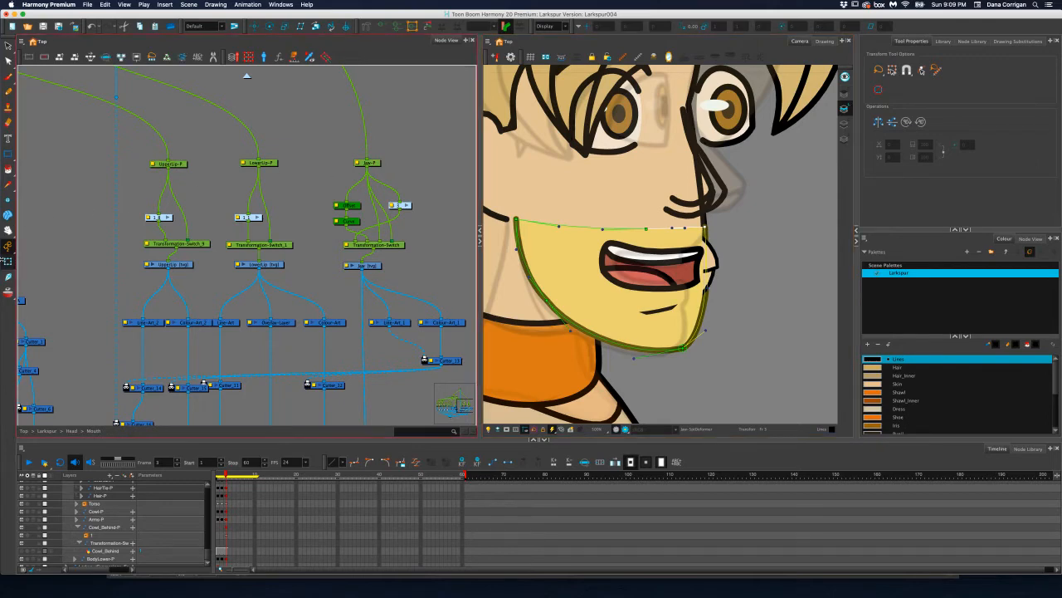
Select the UpperLip drawing, locate it in the timeline, and check it by hiding and showing it again
left_click(717, 264)
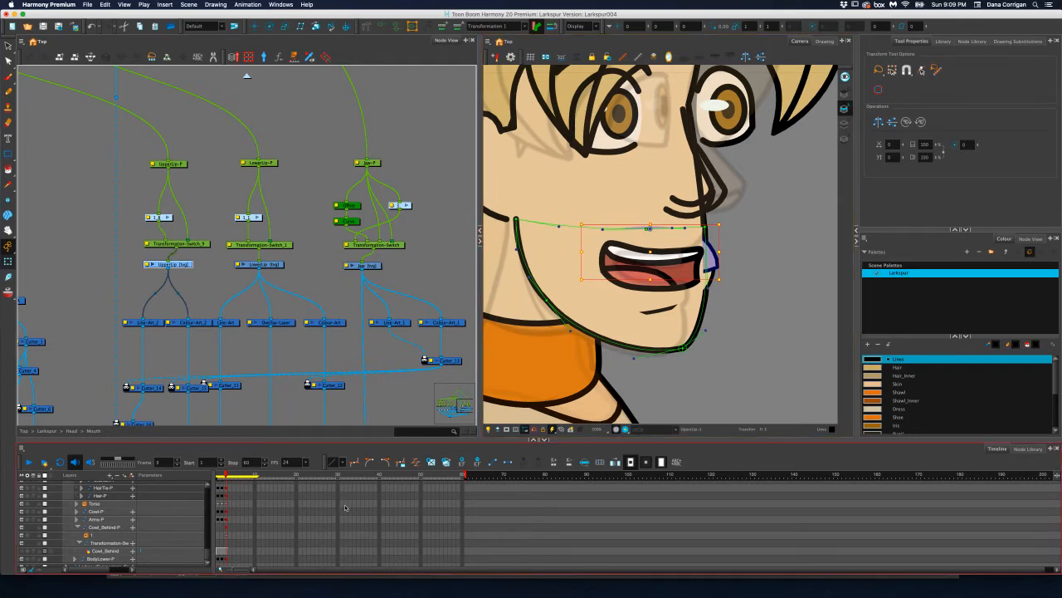
key("o")
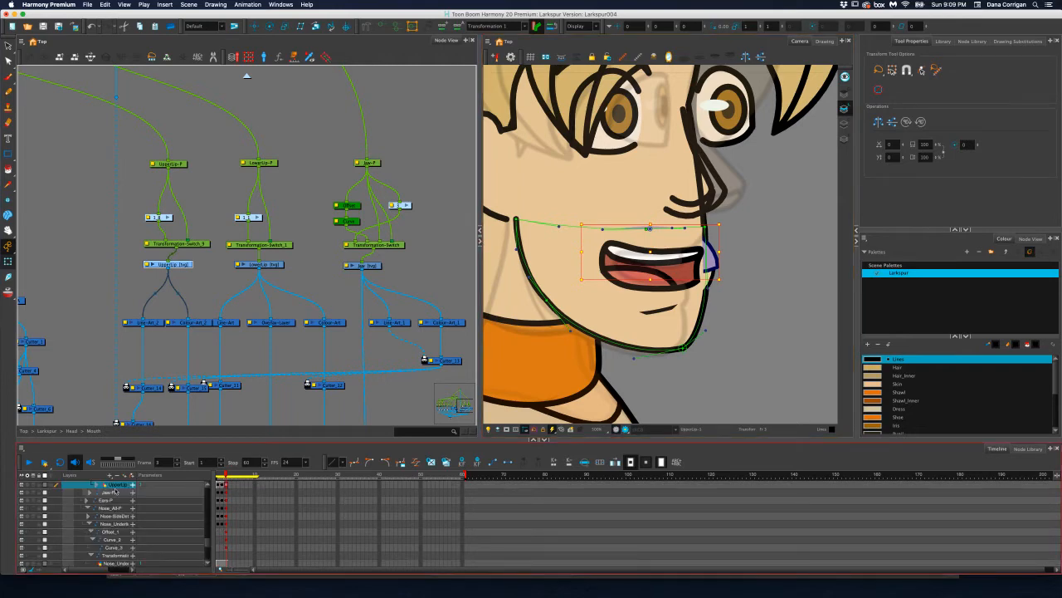
left_click(22, 484)
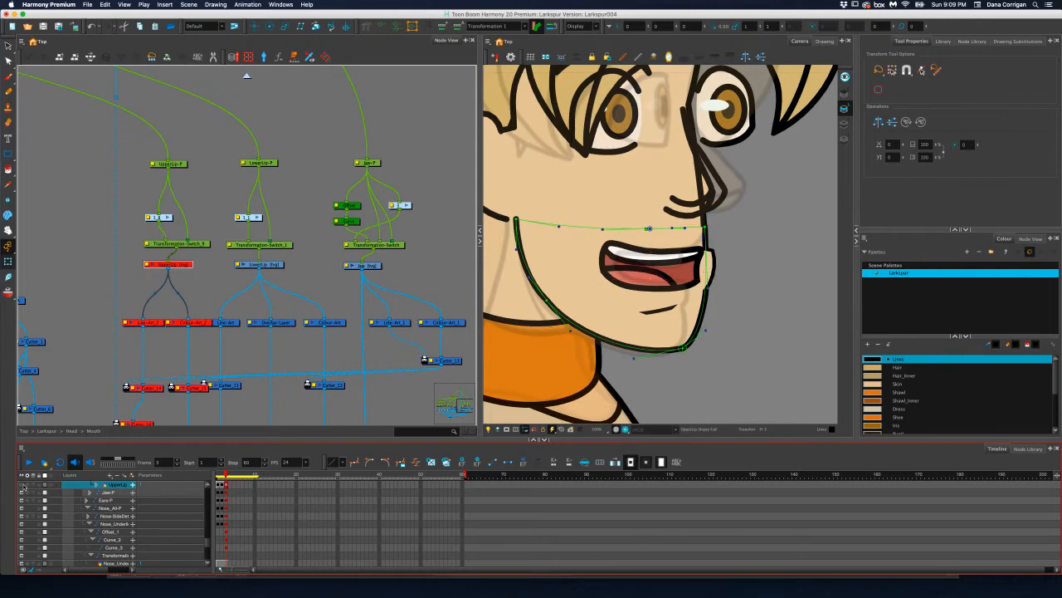
left_click(23, 485)
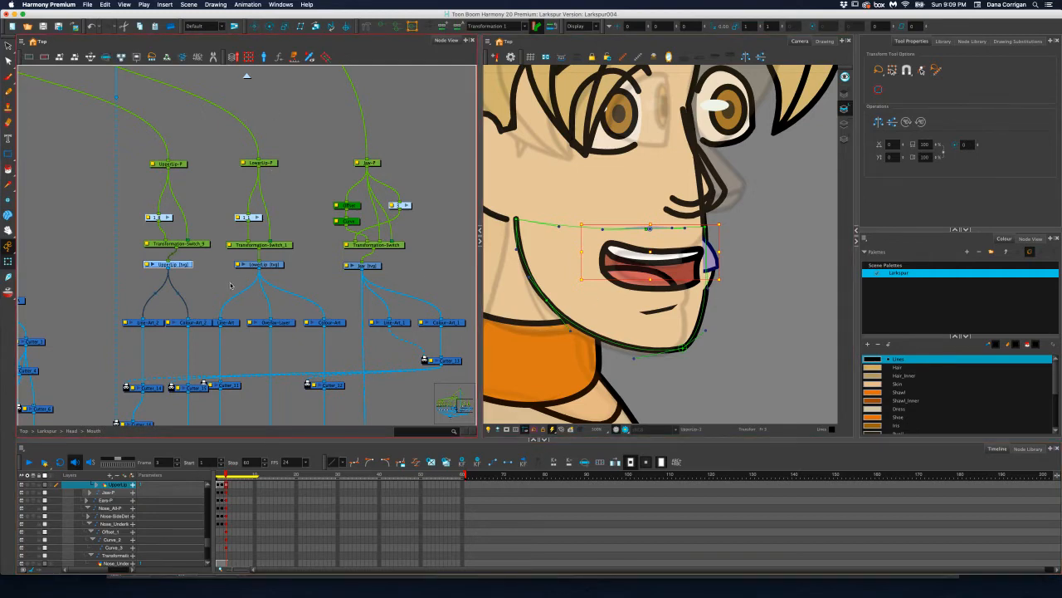
Select the MouthAll-P peg and shift the whole mouth back with the Translate tool so the lips sit inside the jaw outline
scroll(237, 312, "left", 3)
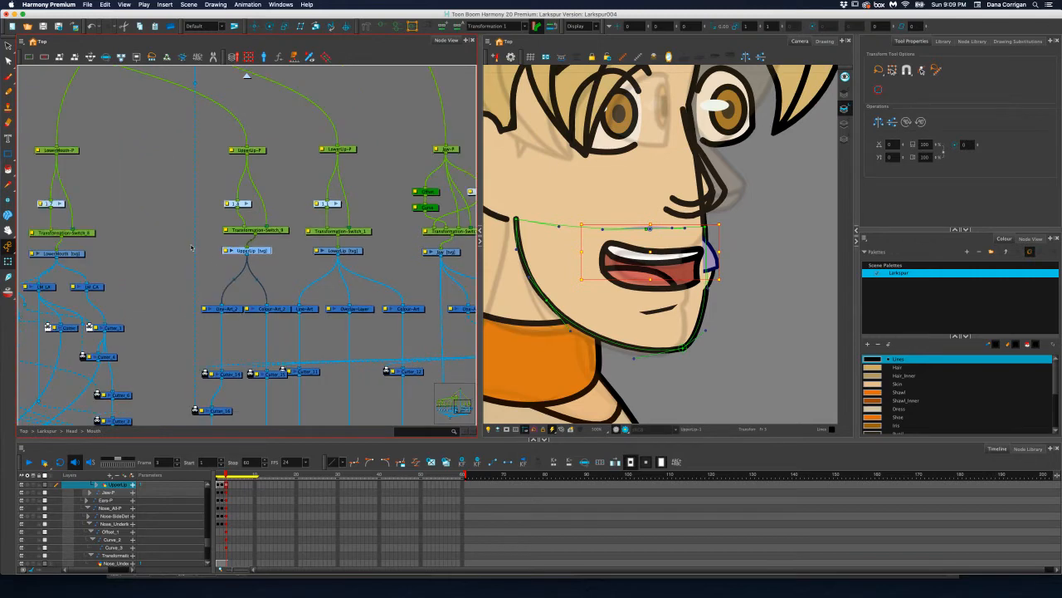
scroll(190, 244, "left", 3)
scroll(190, 244, "up", 2)
left_click_drag(243, 281, 206, 279)
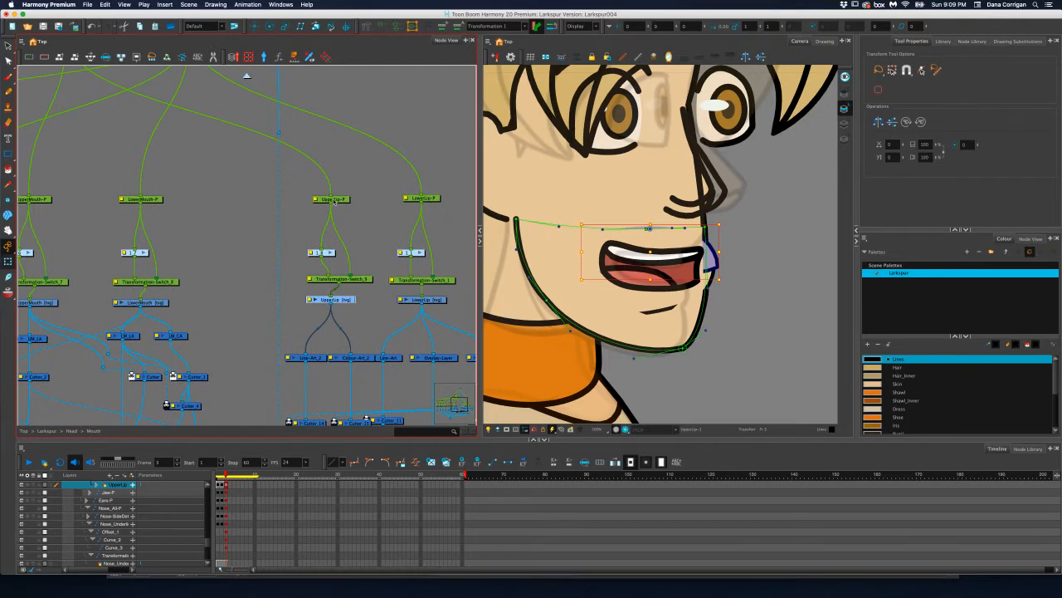
left_click_drag(325, 196, 339, 287)
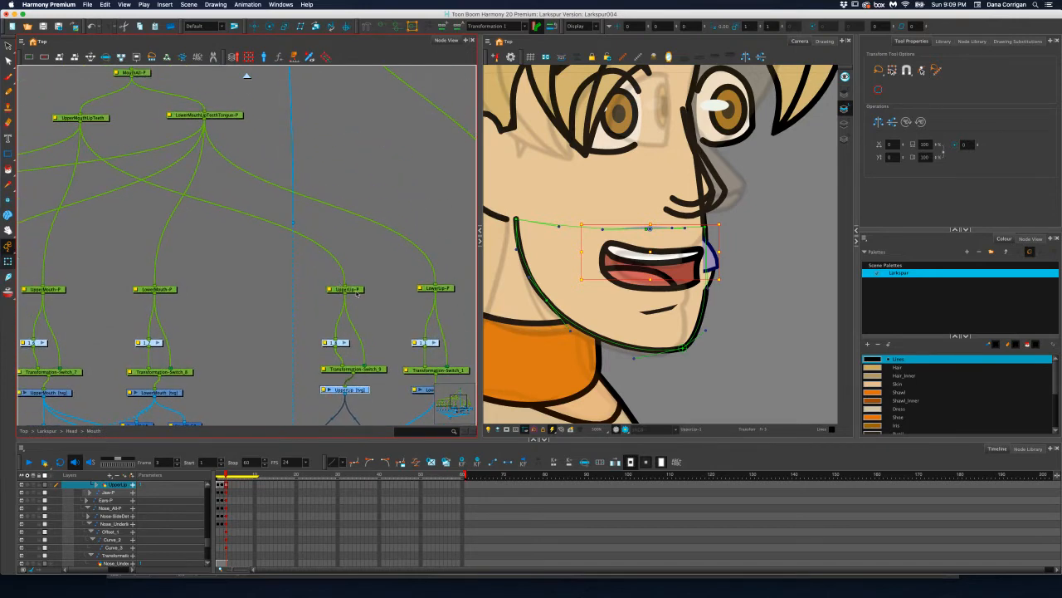
left_click(80, 117)
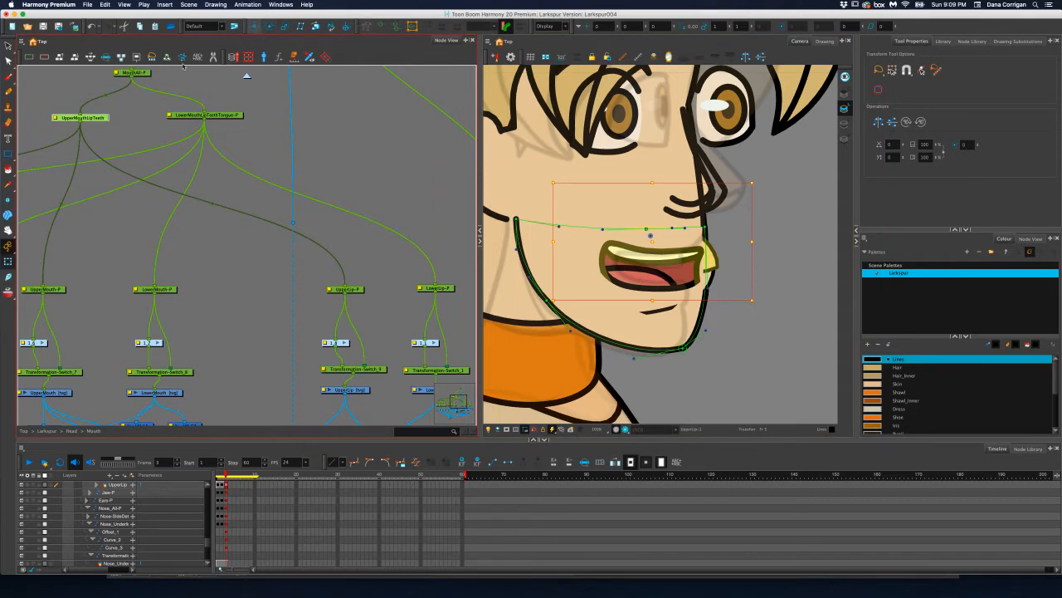
left_click(137, 73)
left_click(254, 25)
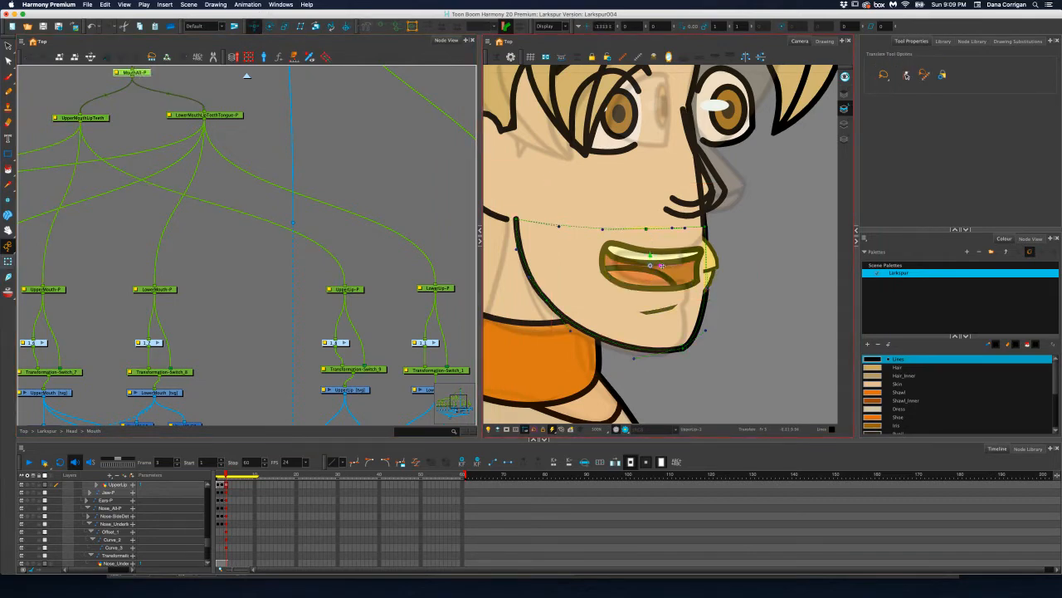
left_click_drag(661, 266, 649, 266)
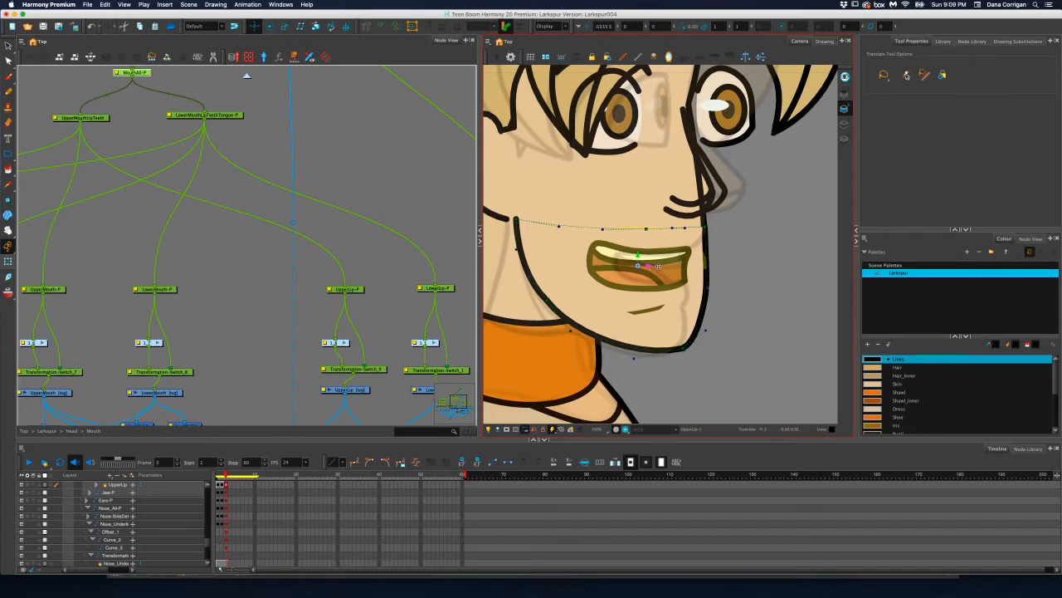
Select the Jaw drawing, pull its deformer's chin point slightly back on frame 3, and fine-tune the adjoining curve handle
left_click(273, 142)
scroll(301, 243, "down", 5)
scroll(301, 243, "right", 5)
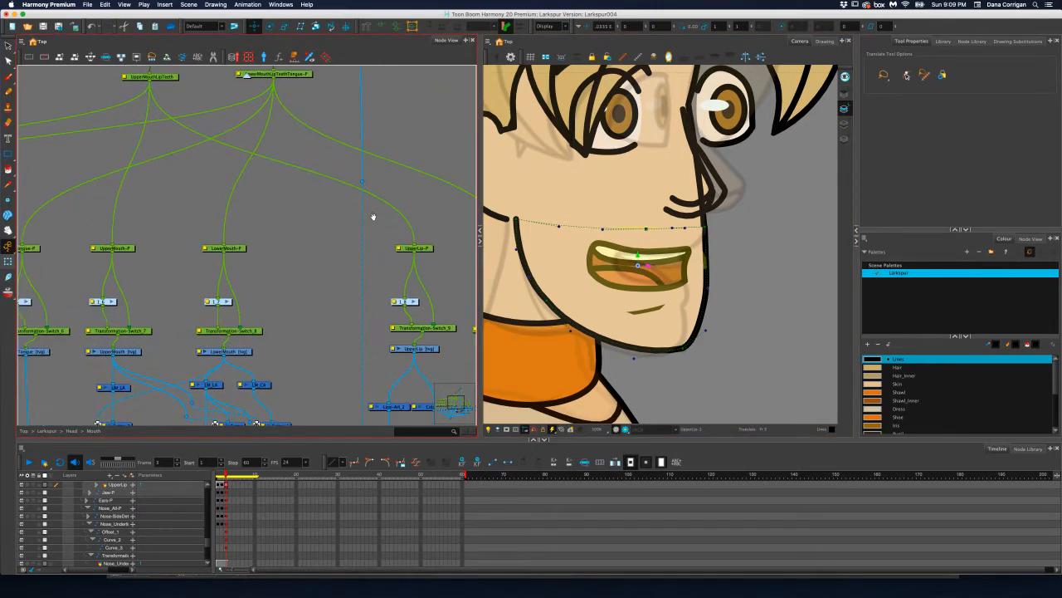
left_click_drag(412, 180, 275, 202)
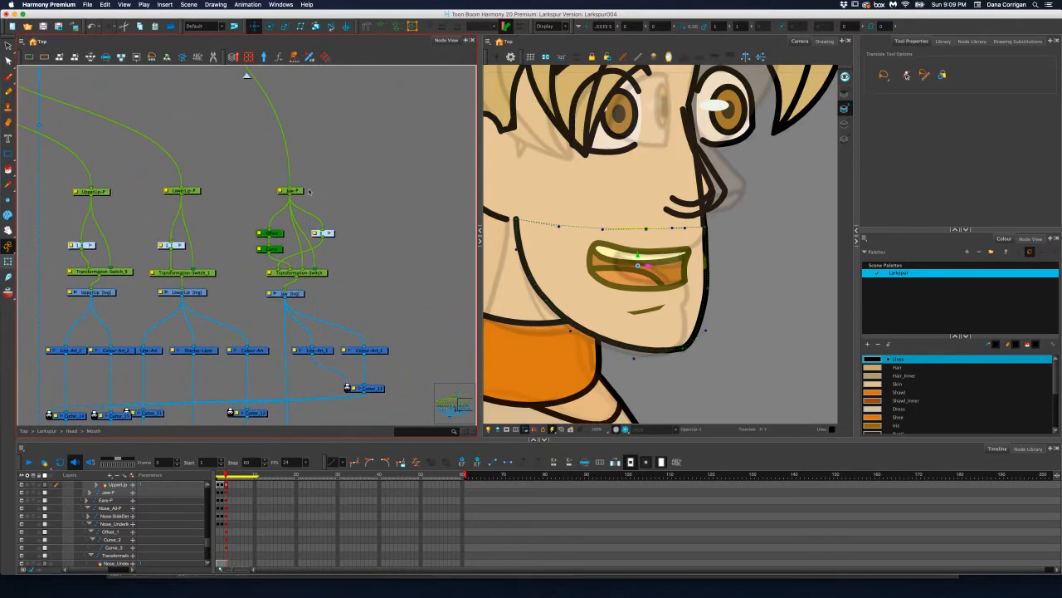
left_click(374, 242)
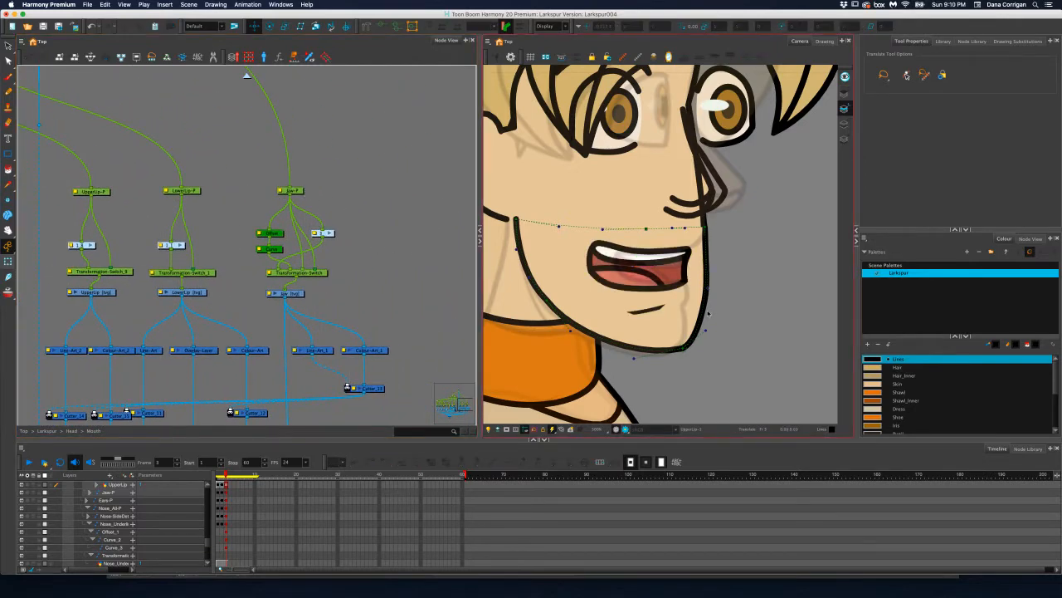
key("shift+t")
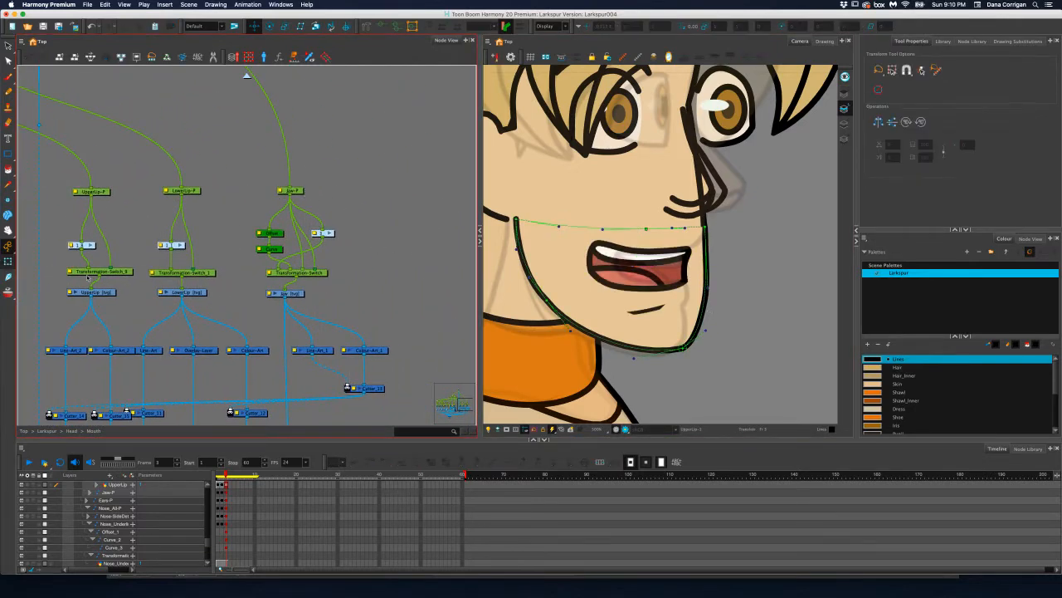
left_click(297, 294)
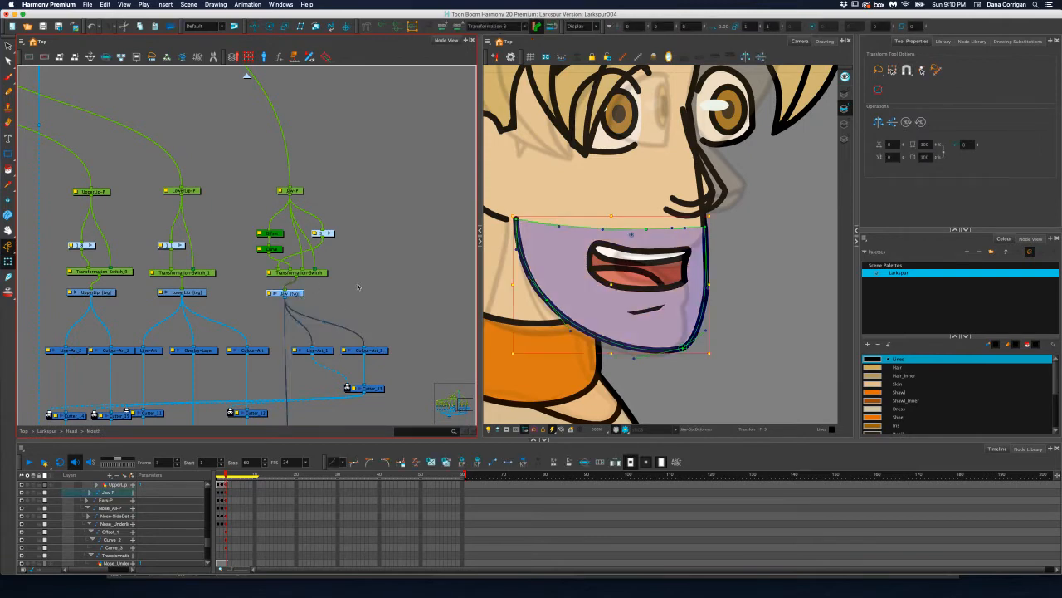
left_click(683, 349)
left_click_drag(689, 348, 674, 350)
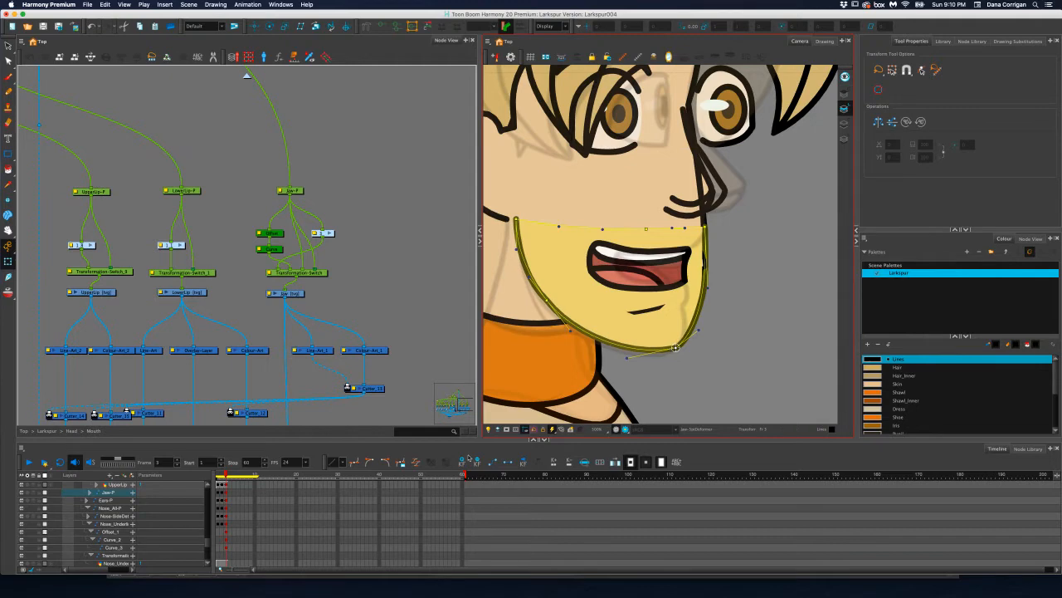
left_click(223, 475)
left_click_drag(220, 474, 226, 474)
mouse_move(698, 331)
left_mouse_down()
mouse_move(631, 283)
mouse_move(698, 331)
left_mouse_up()
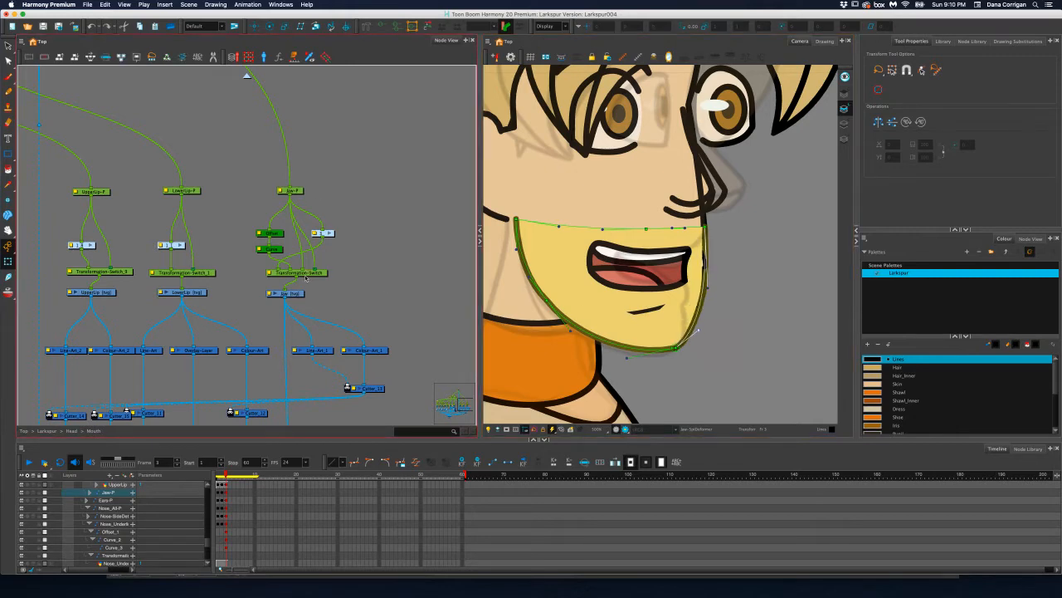
Compare the Jaw drawing's envelope and deformer substitutions on frame 3, returning to the deformer version
left_click(295, 293)
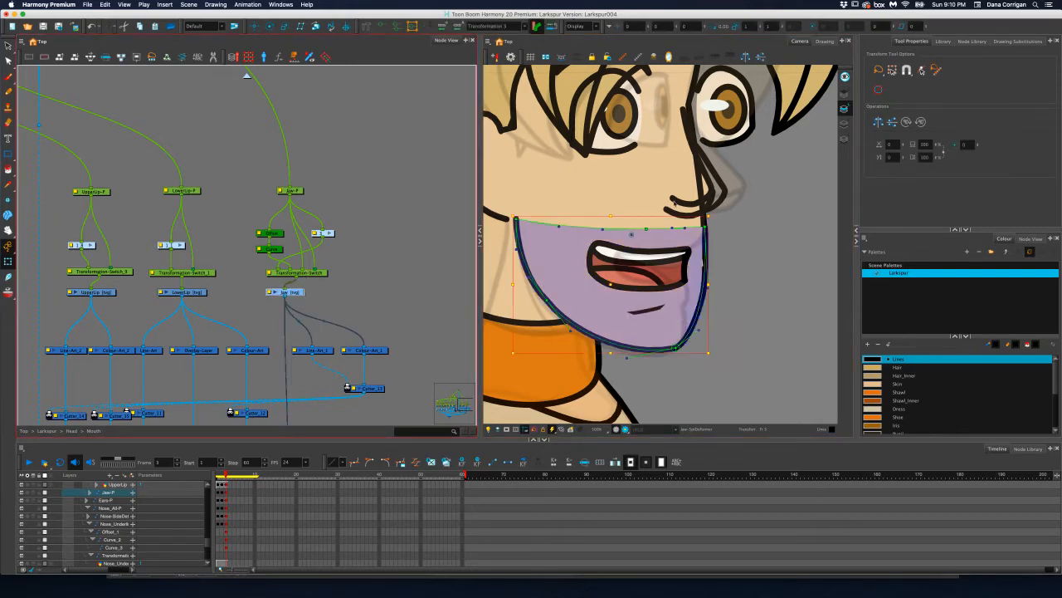
left_click(1014, 42)
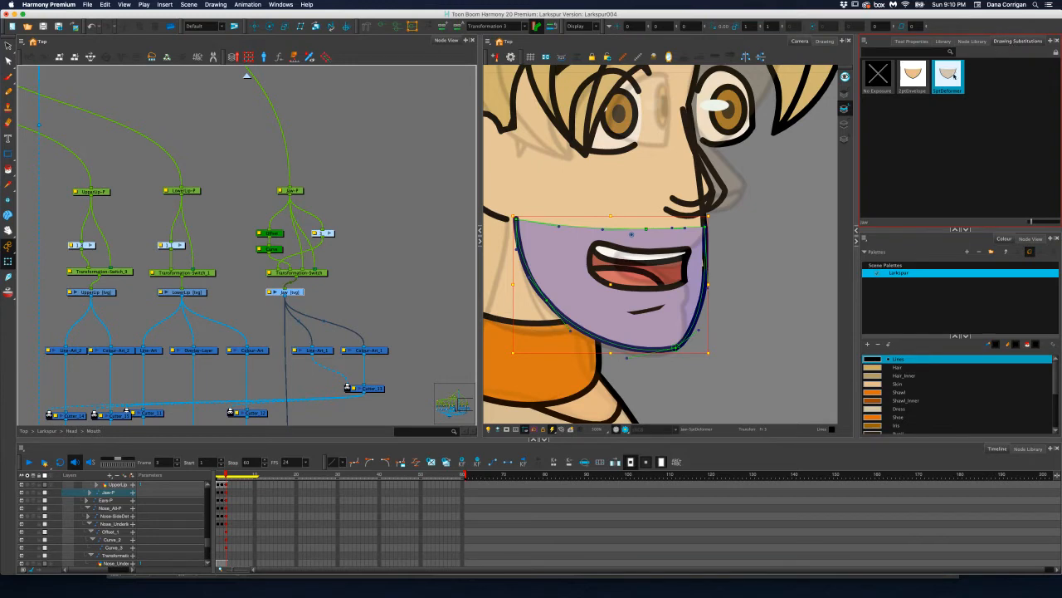
left_click(911, 78)
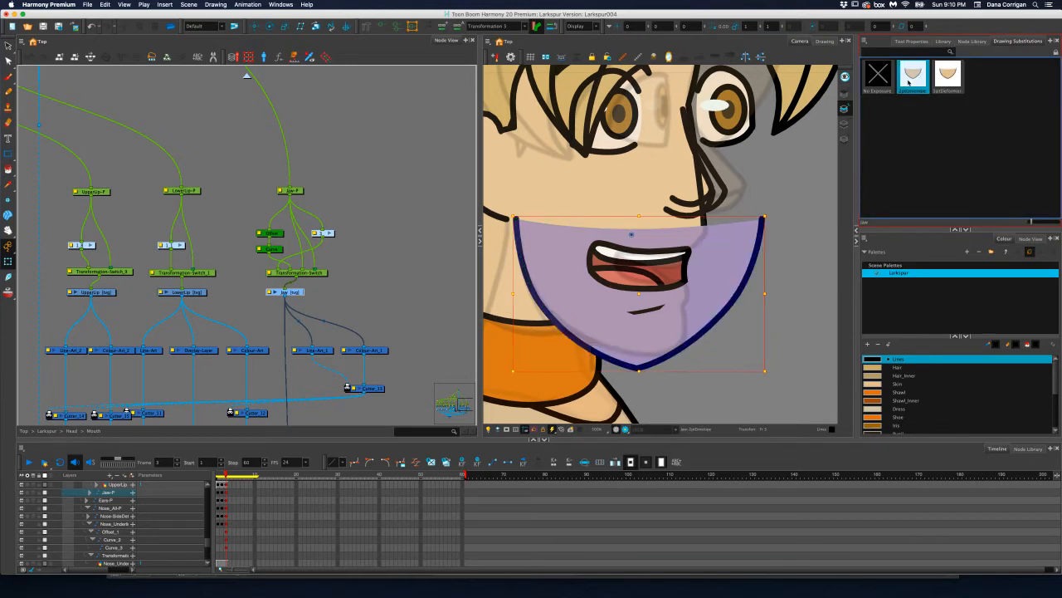
left_click(947, 79)
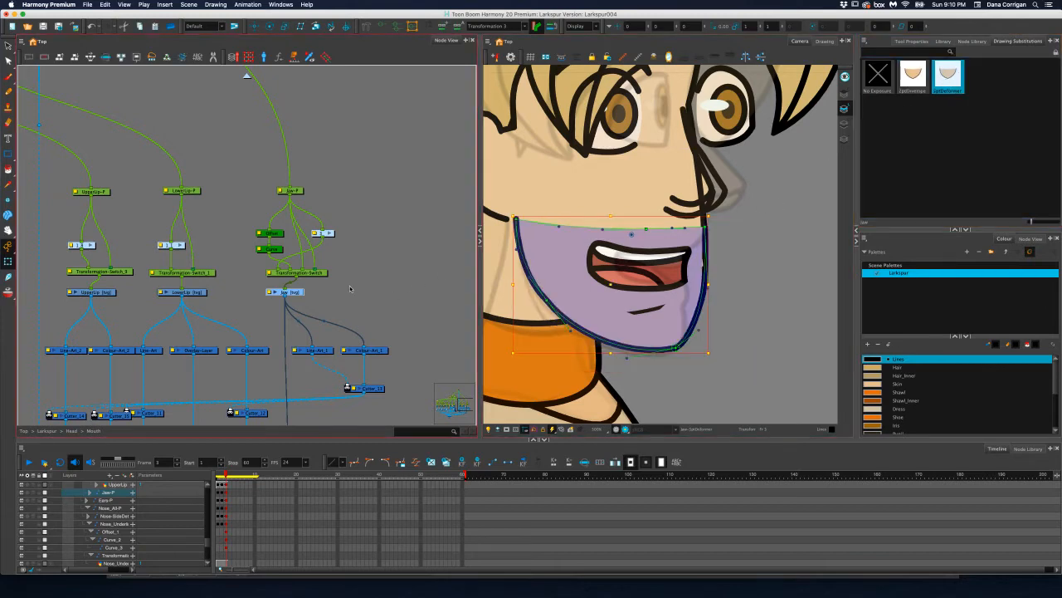
On frame 1, select the Jaw drawing and delete the line art and colour art of its envelope substitution
left_click_drag(348, 288, 373, 297)
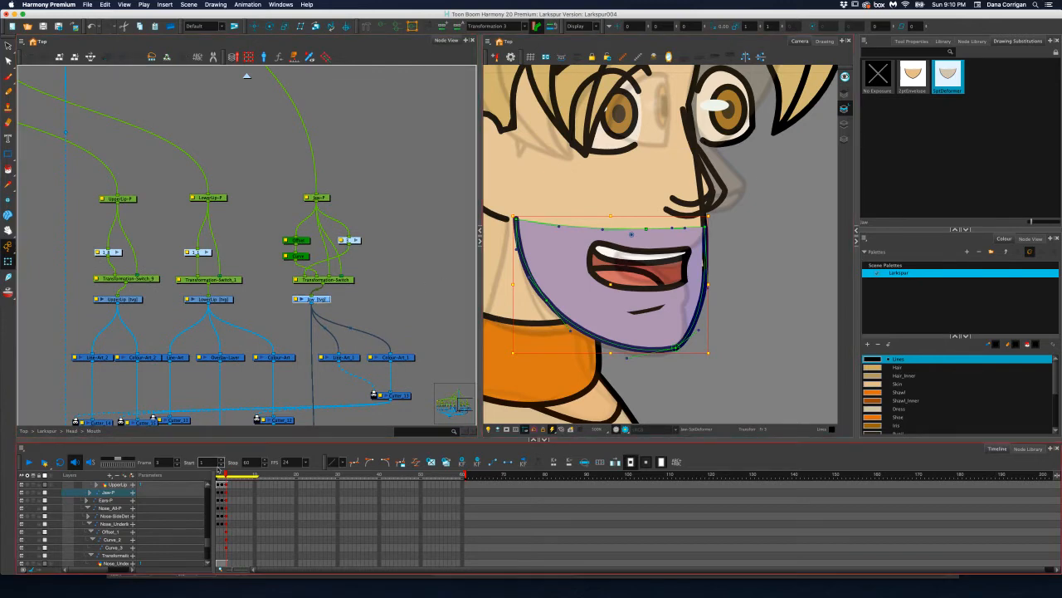
left_click(8, 46)
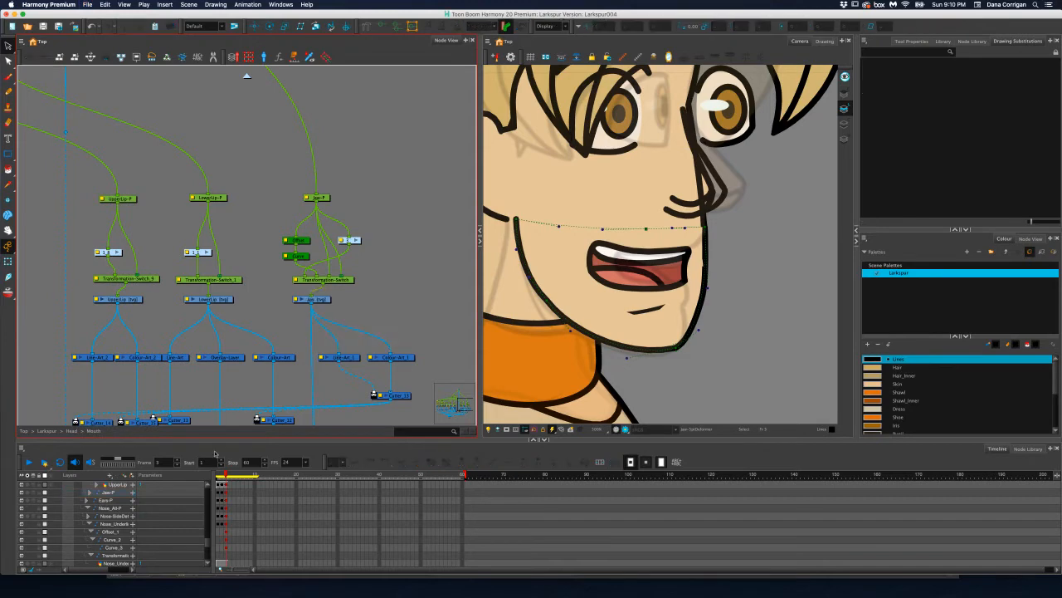
left_click(383, 234)
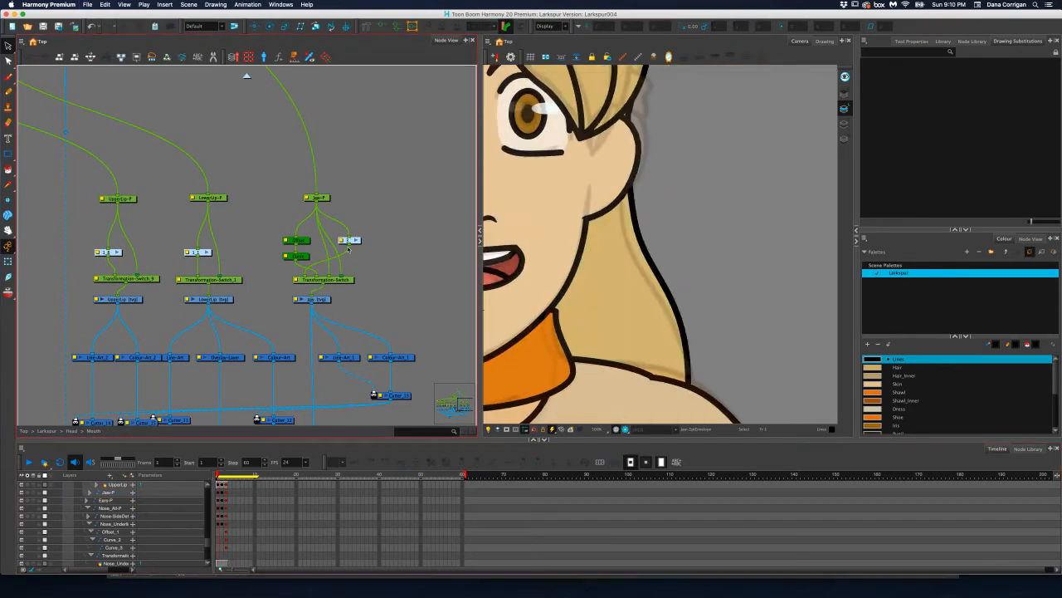
scroll(410, 254, "left", 5)
left_click(401, 300)
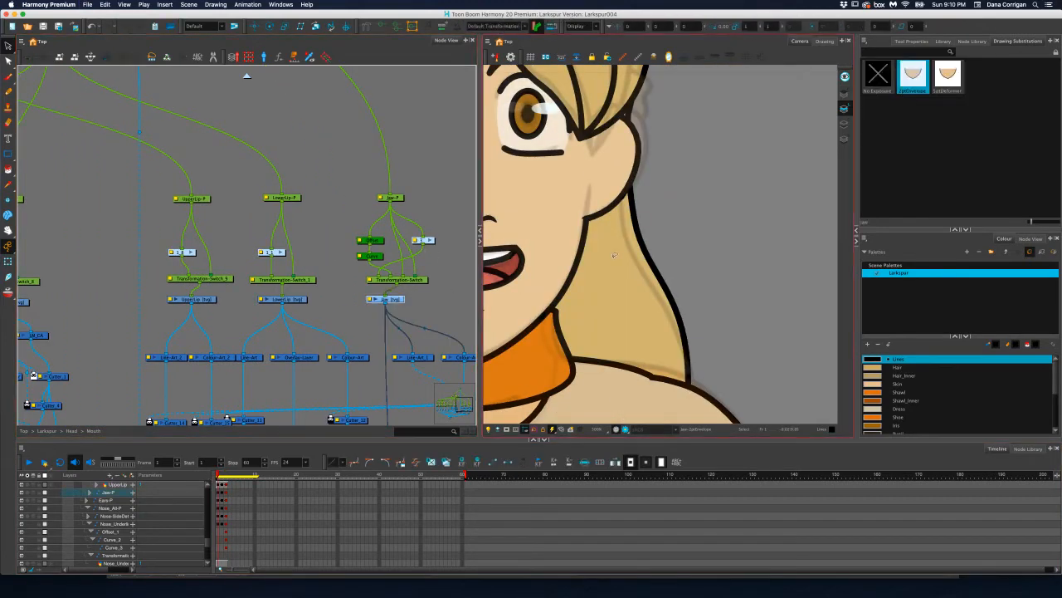
scroll(616, 252, "down", 6)
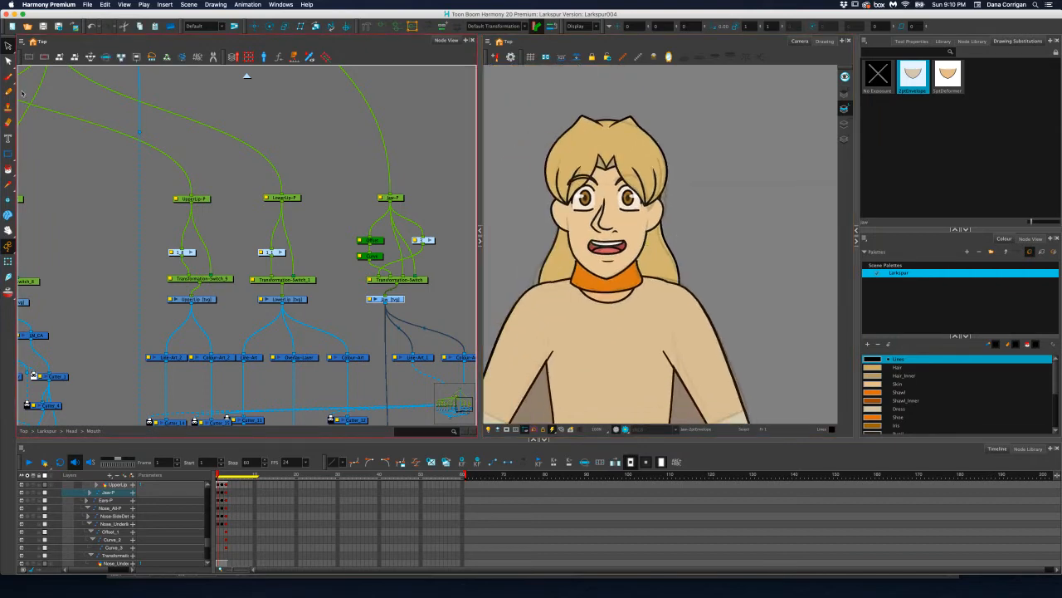
left_click(8, 47)
left_click(945, 80)
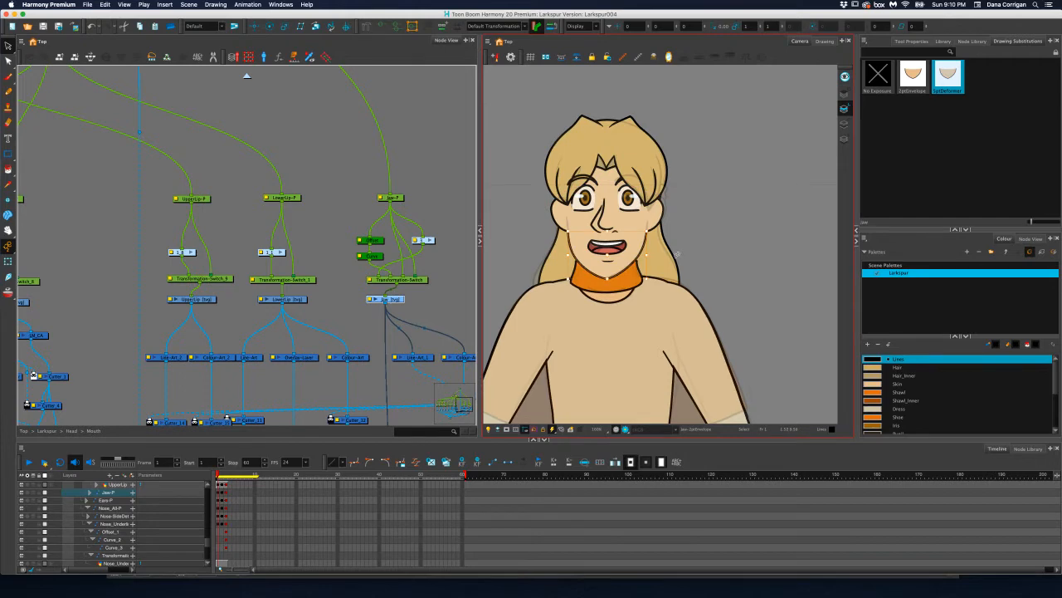
key("Delete")
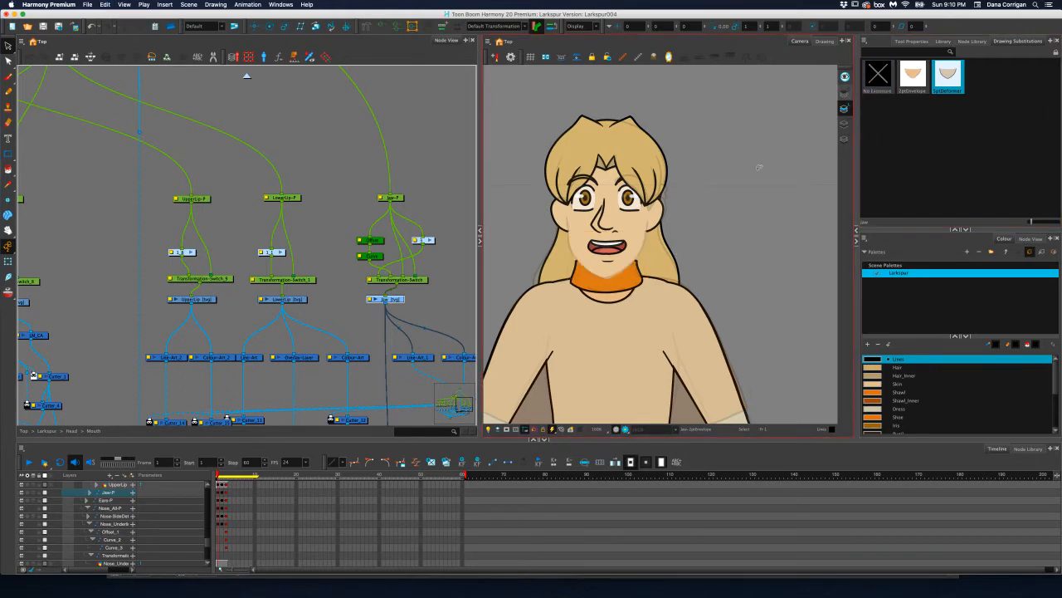
left_click(845, 123)
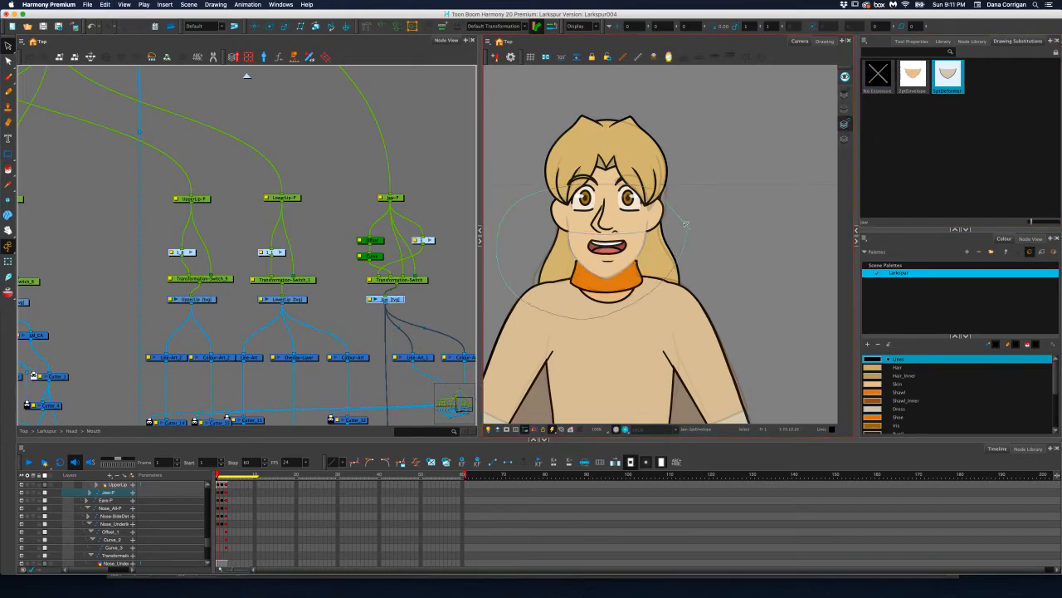
left_click_drag(686, 224, 683, 223)
key("Delete")
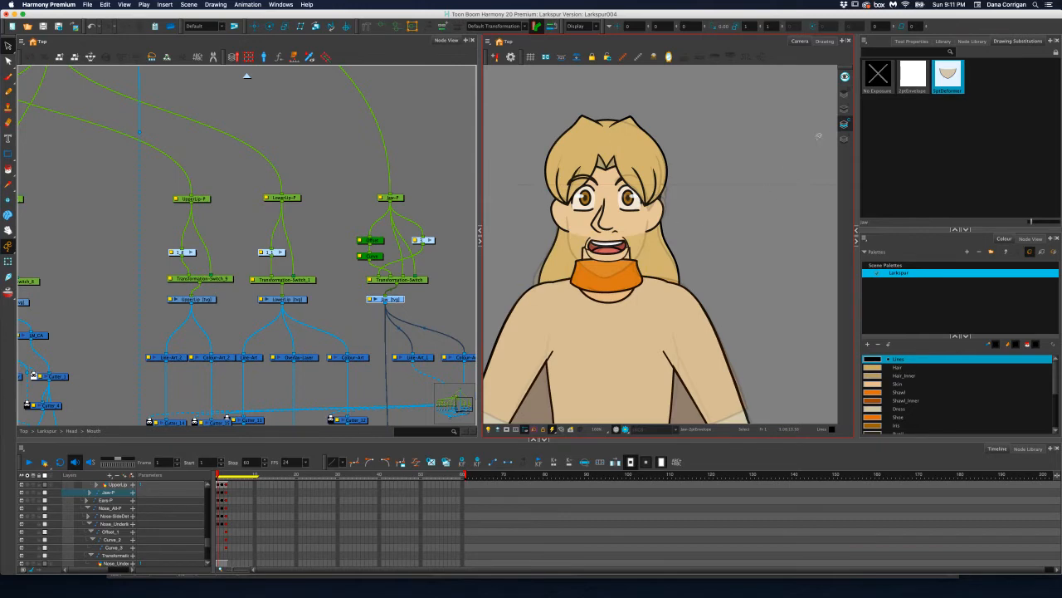
Delete the line art and colour art of the Jaw drawing's deformer substitution
left_click(845, 109)
left_click(956, 81)
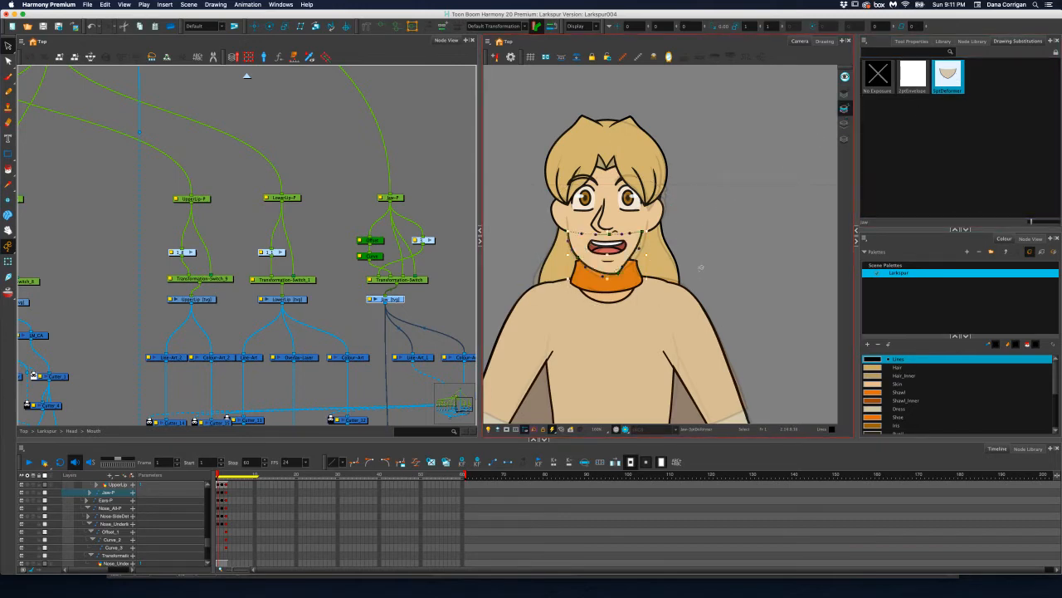
key("Delete")
left_click(845, 124)
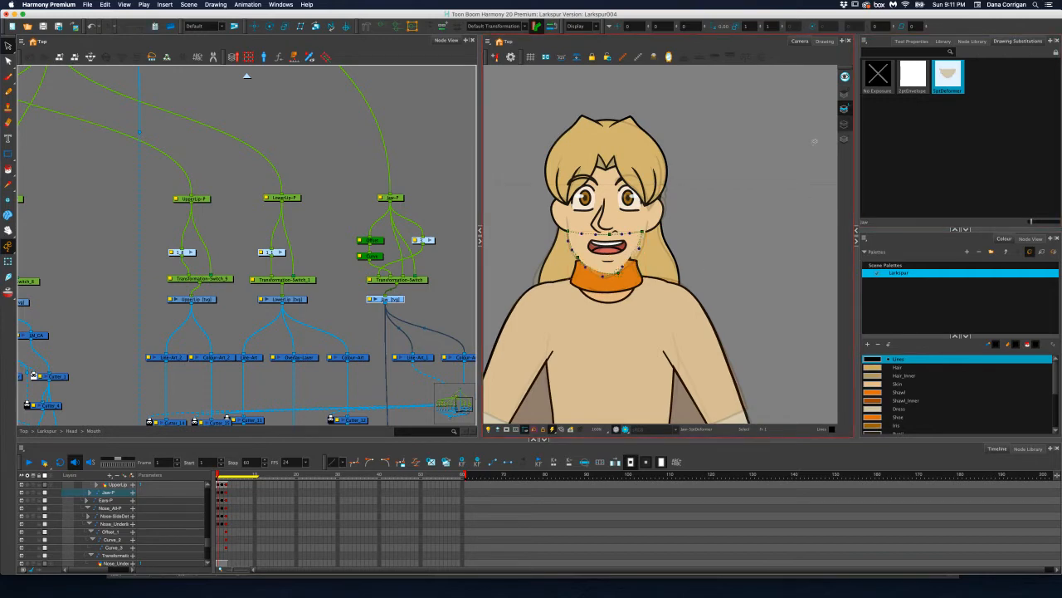
Delete the jaw's offset, curve and deformation group nodes between the Jaw-P peg and its Transformation-Switch
left_click(421, 264)
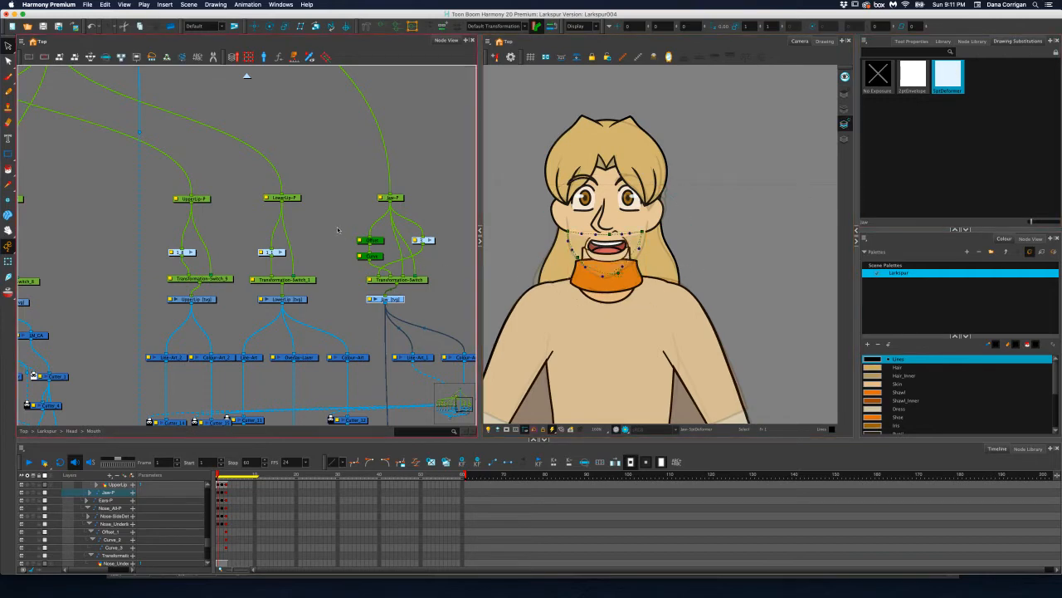
left_click_drag(338, 230, 441, 264)
left_click(441, 264)
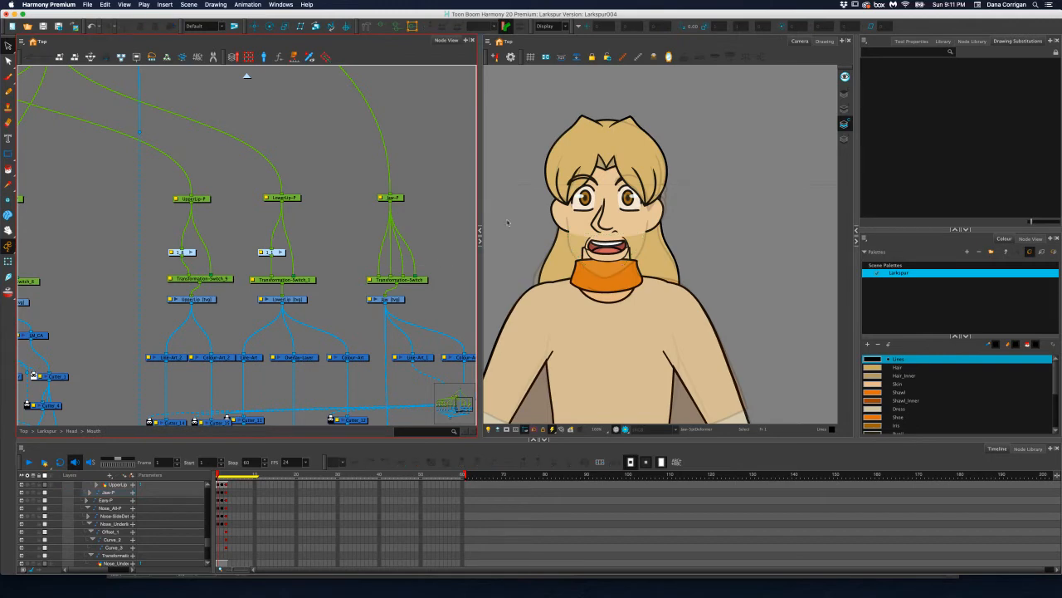
Draw a rectangle on the jaw's line art layer, spanning the lower face from beneath the nose to the collar
scroll(591, 256, "up", 5)
scroll(591, 255, "up", 3)
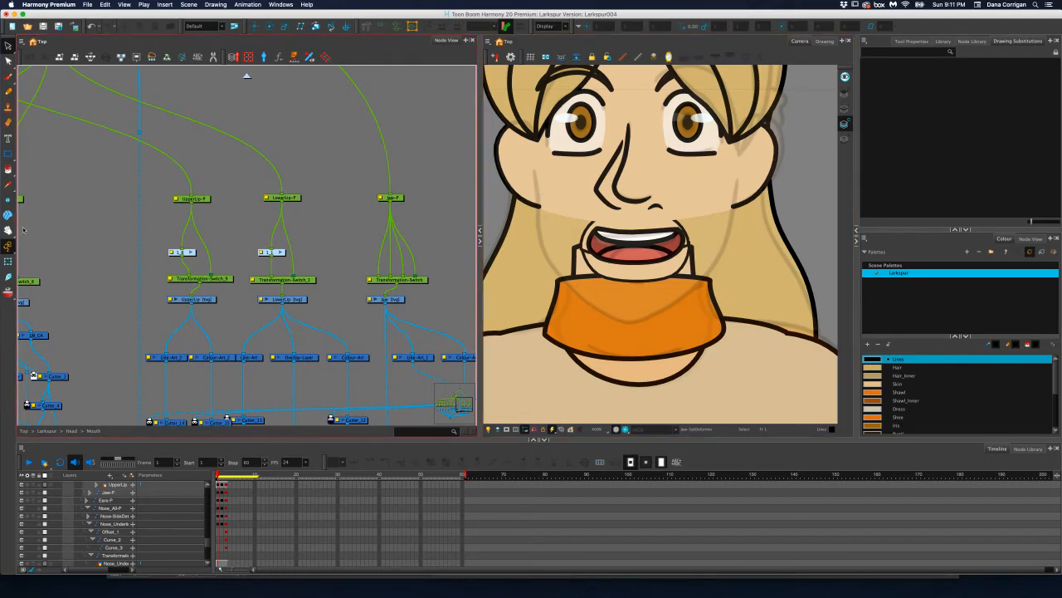
left_click(8, 154)
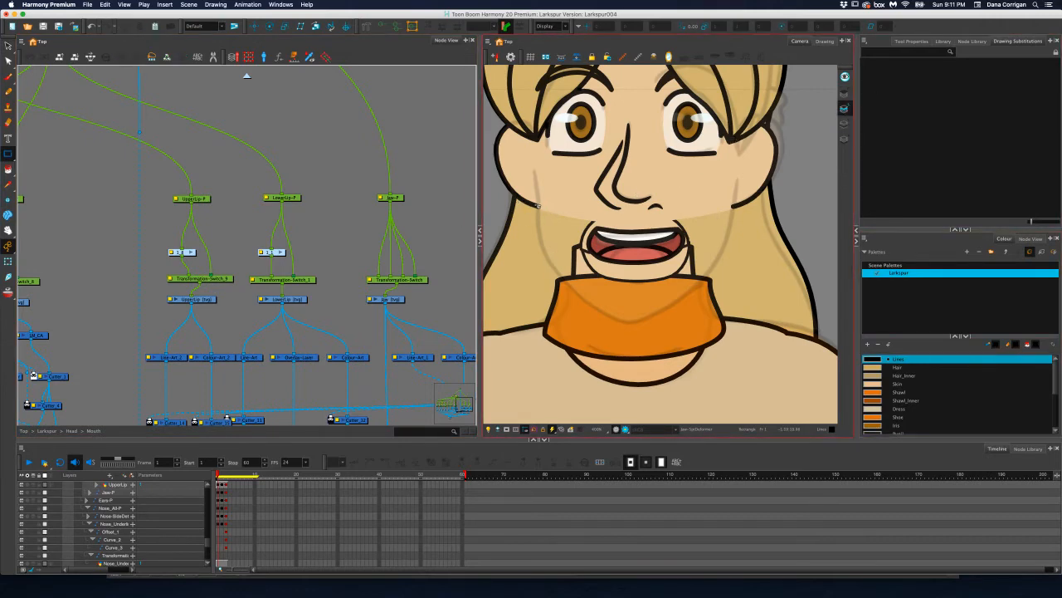
mouse_move(537, 204)
left_mouse_down()
mouse_move(565, 242)
mouse_move(674, 297)
mouse_move(732, 308)
left_mouse_up()
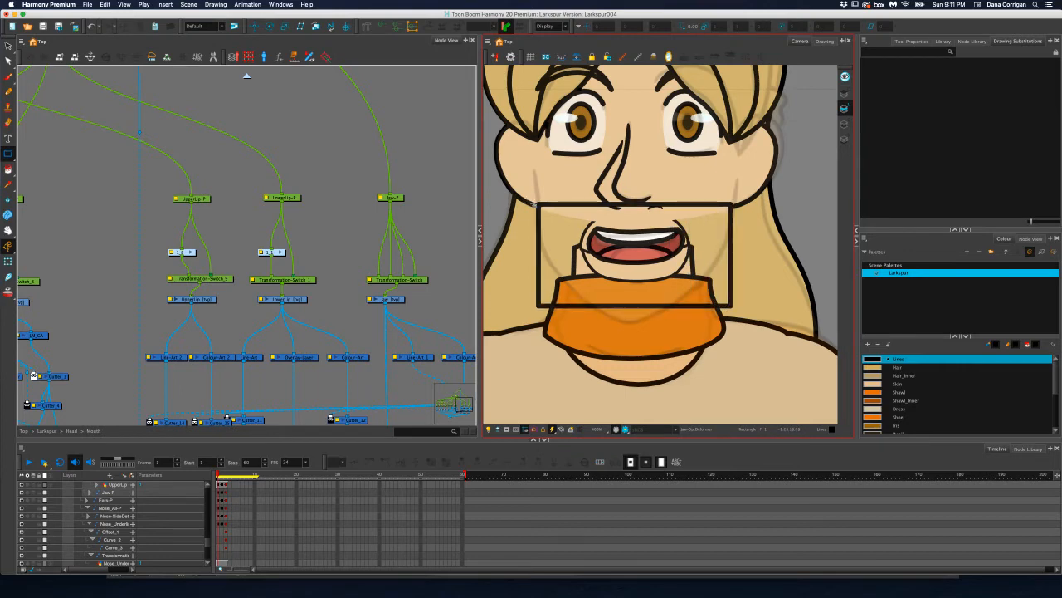
Add a contour point at the middle of the jaw rectangle's top edge
left_click(9, 59)
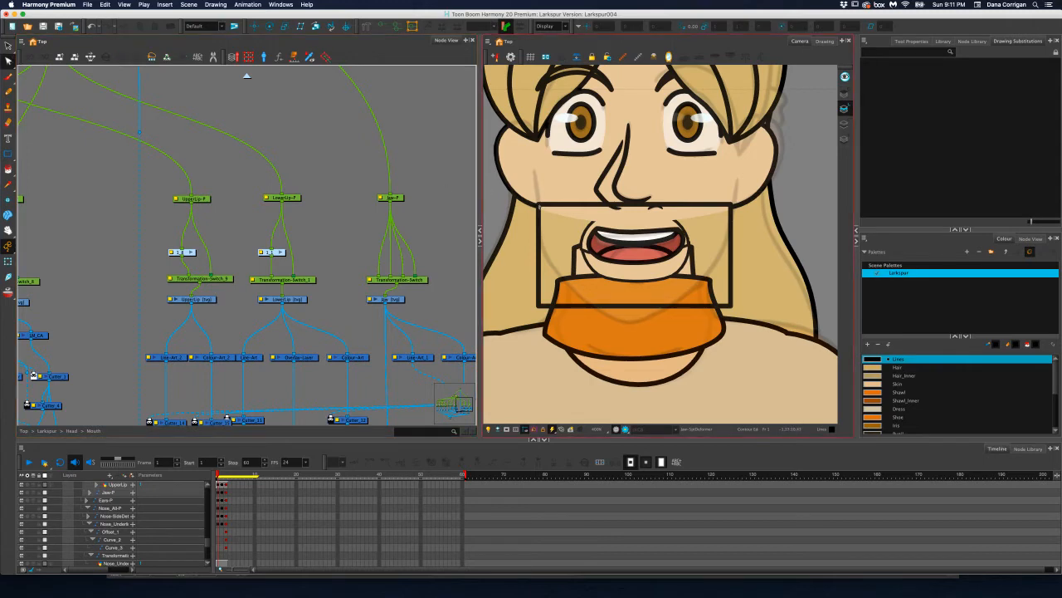
left_click(539, 207)
left_click_drag(539, 205, 631, 205)
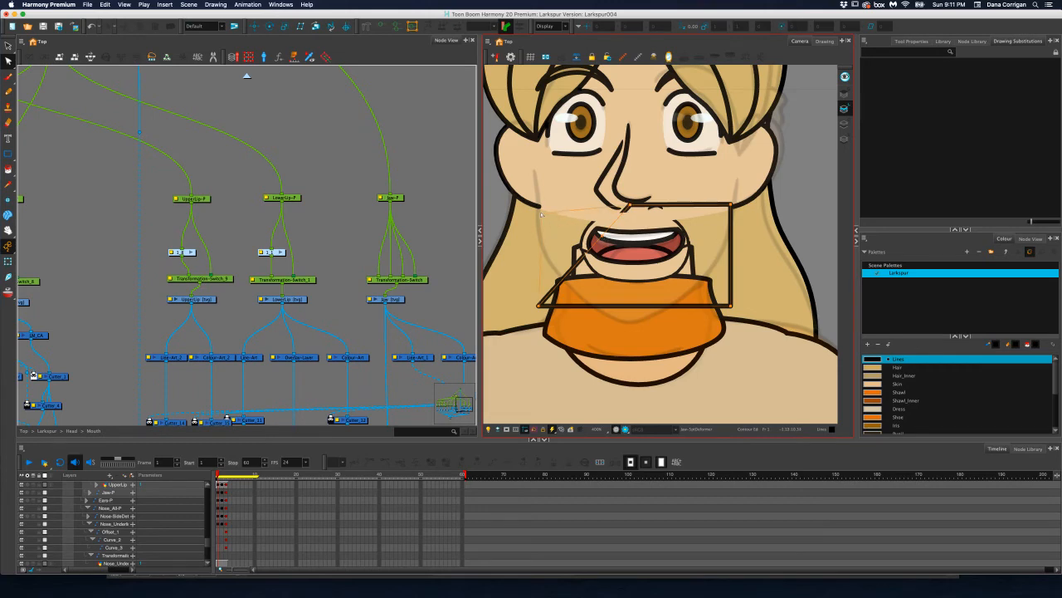
key("ctrl+z")
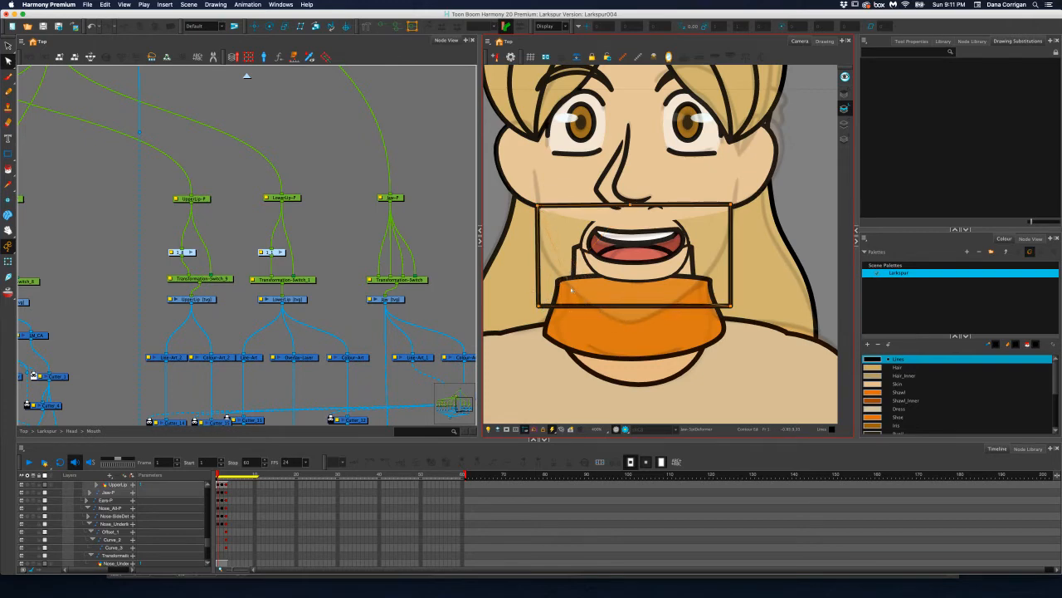
Move the jaw rectangle's two lower corners inward and pull the middle of its bottom edge down into a pointed chin
left_click_drag(538, 306, 571, 289)
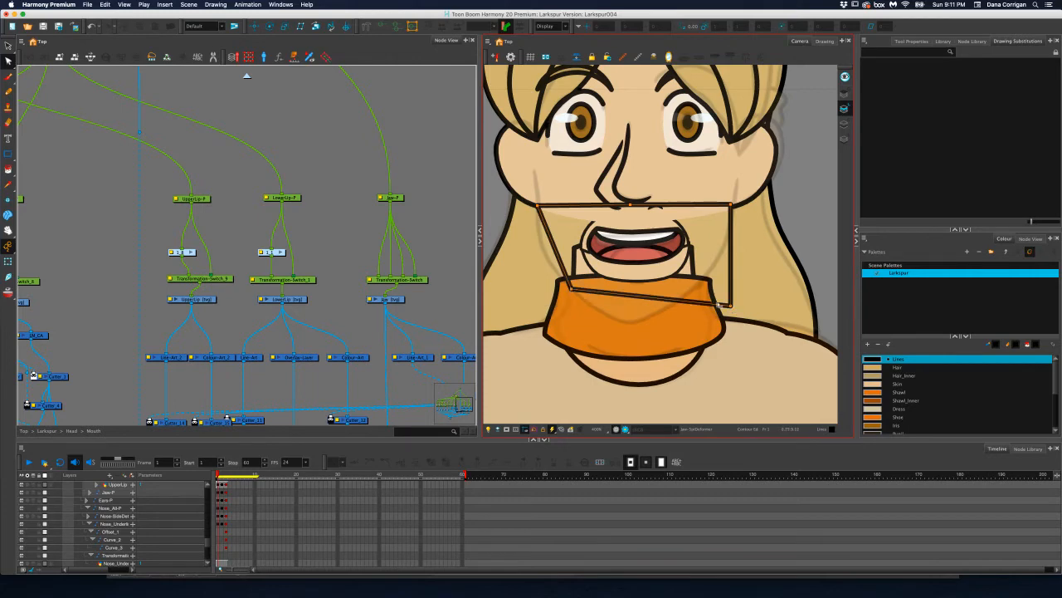
left_click_drag(704, 284, 670, 286)
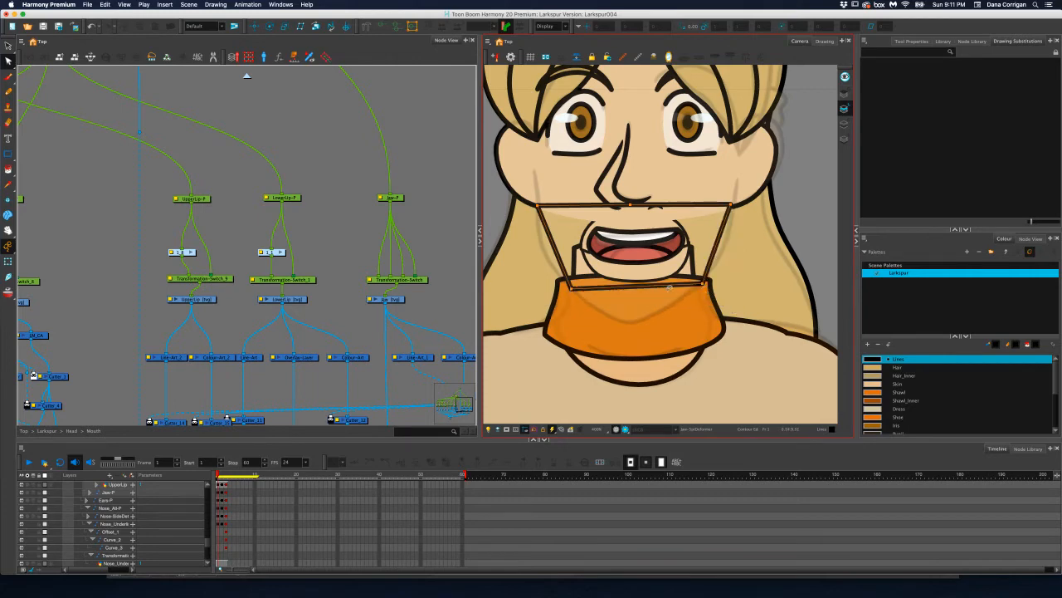
left_click(633, 326)
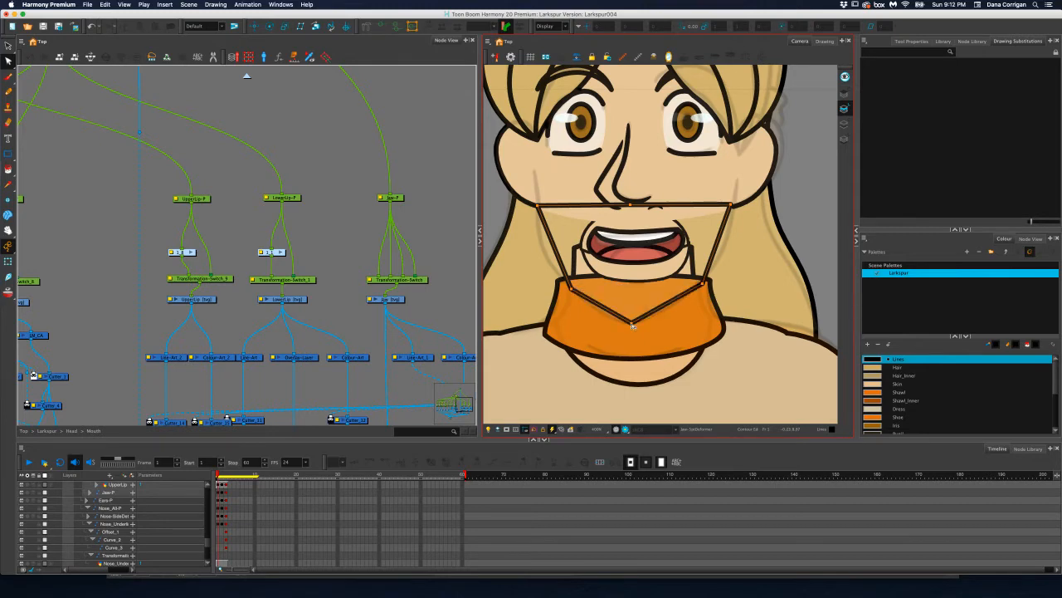
Curve the jaw outline around the chin and along both cheeks with the contour points' Bezier handles
left_click_drag(632, 323, 653, 325)
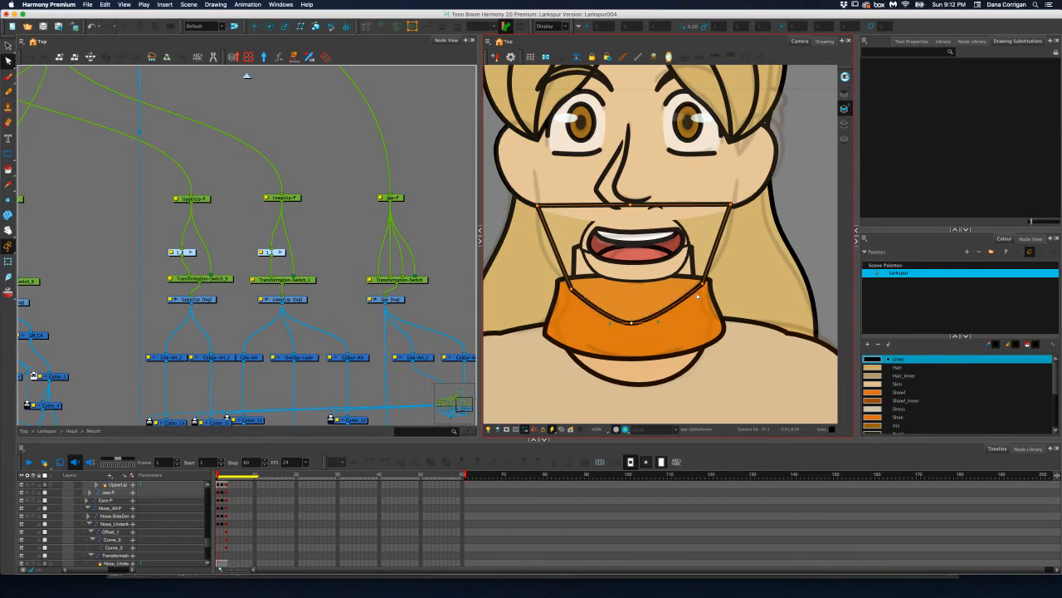
left_click_drag(702, 297, 688, 312)
left_click_drag(732, 208, 728, 177)
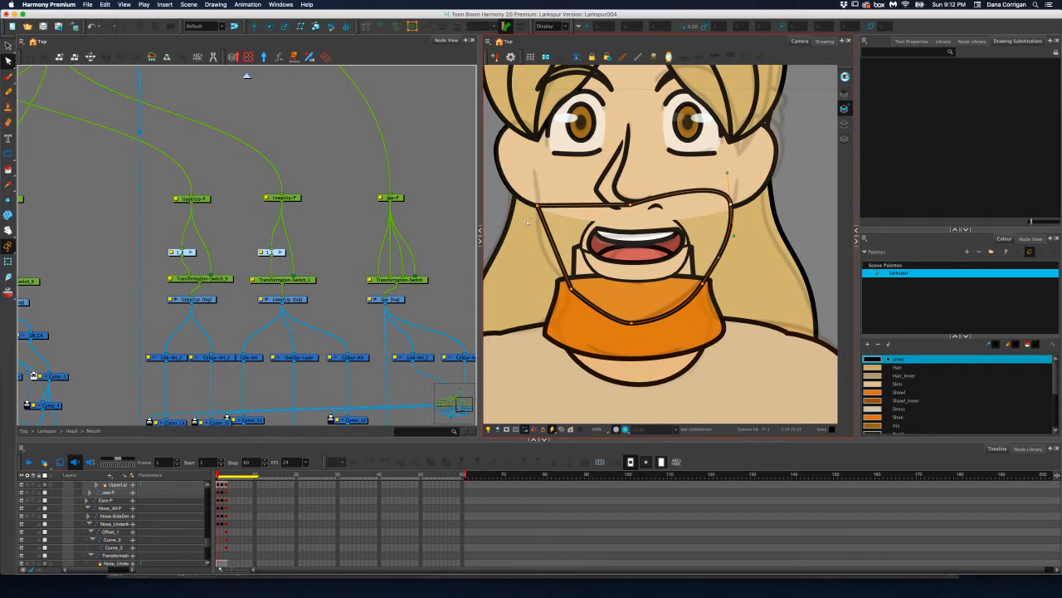
left_click_drag(538, 205, 541, 273)
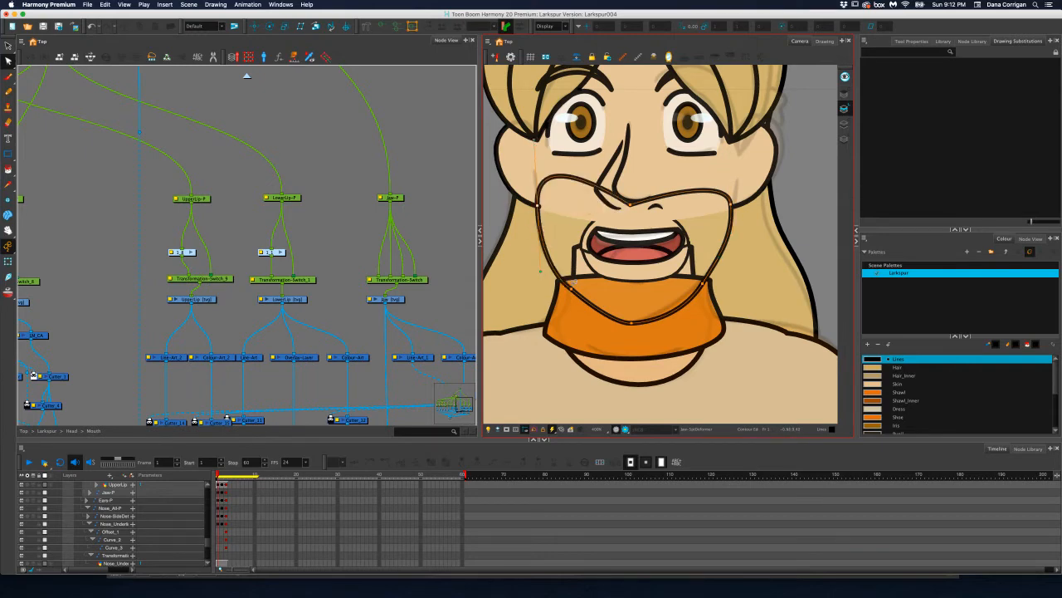
Refine the left jaw curve, sharpen the chin tip and raise the right jaw-corner point slightly
left_click(572, 289)
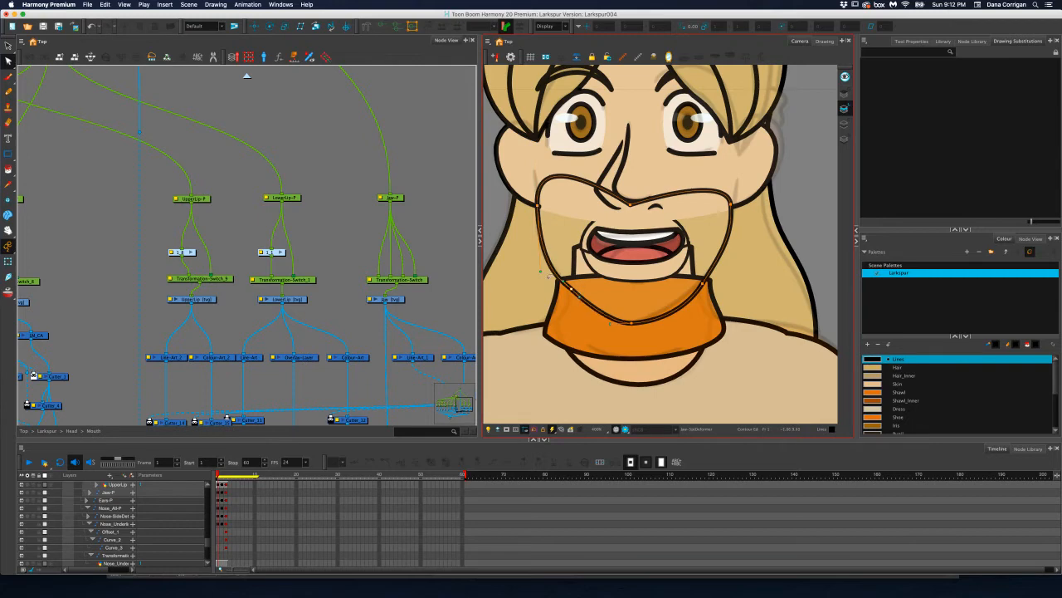
left_click_drag(541, 273, 540, 264)
left_click(633, 324)
left_click_drag(611, 324, 634, 326)
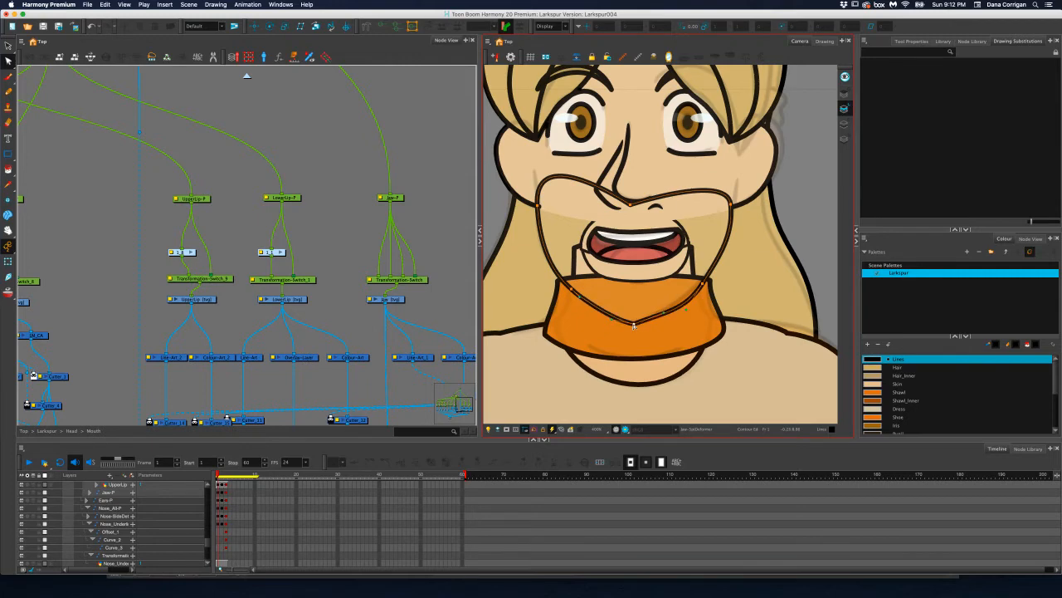
mouse_move(703, 284)
left_mouse_down()
mouse_move(685, 302)
mouse_move(704, 279)
left_mouse_up()
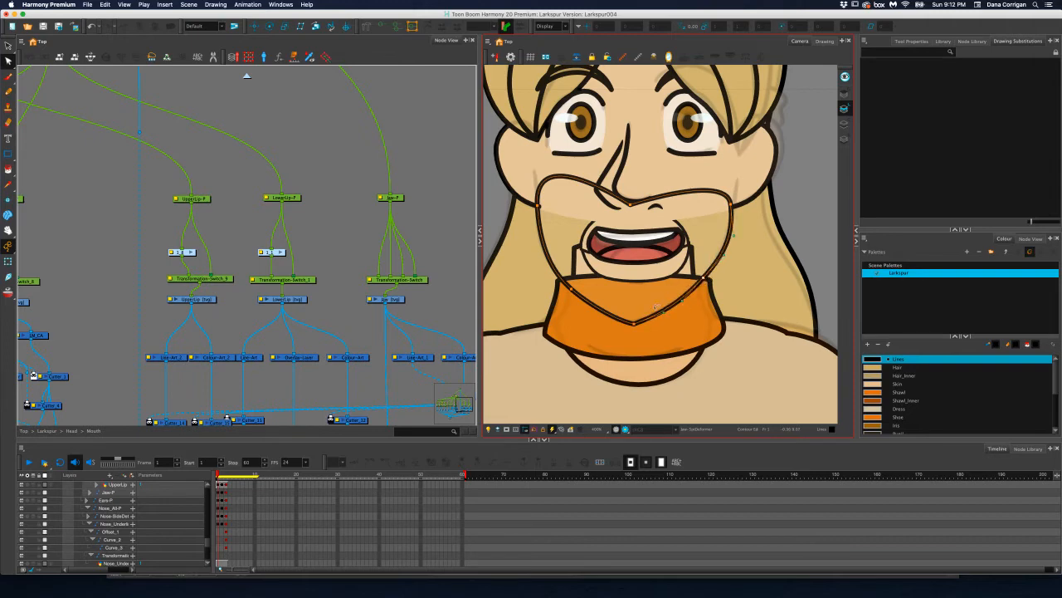
Lower the curve handles on both sides of the chin tip for a softer point, and nudge the chin point up slightly
scroll(628, 325, "up", 4)
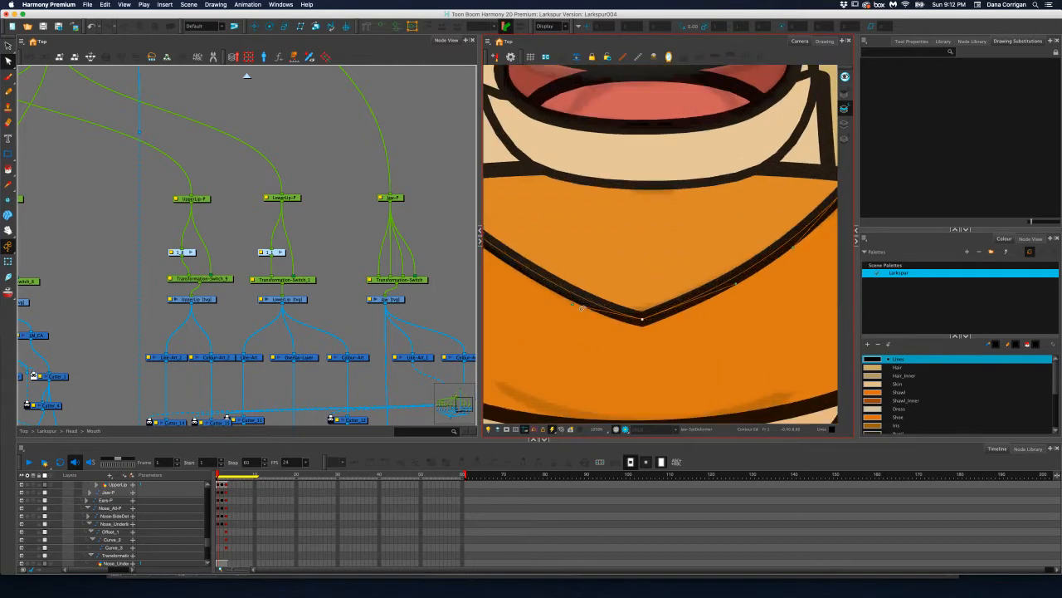
left_click_drag(573, 307, 576, 315)
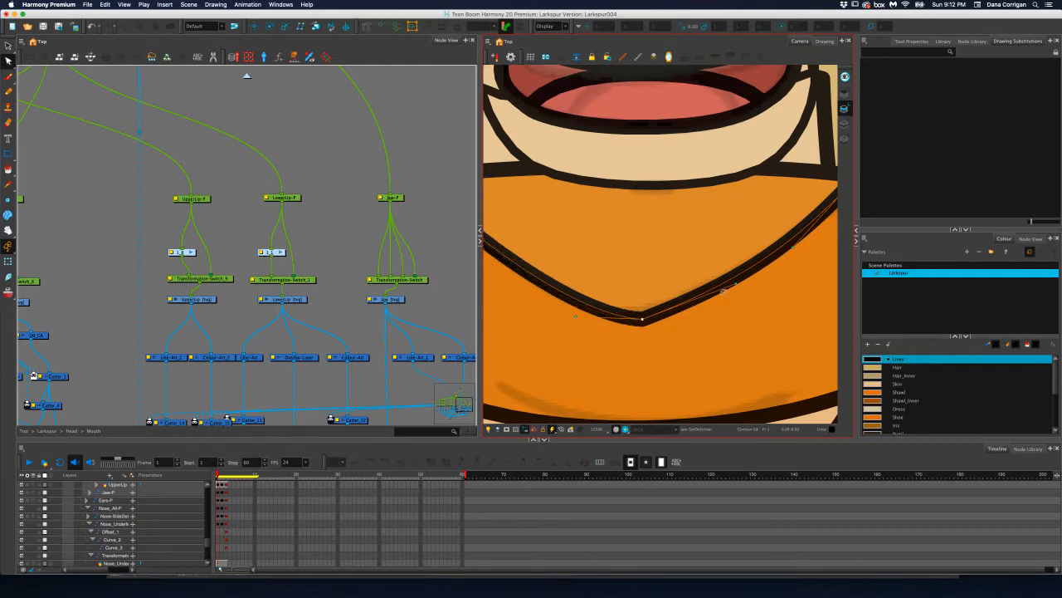
left_click_drag(737, 287, 733, 297)
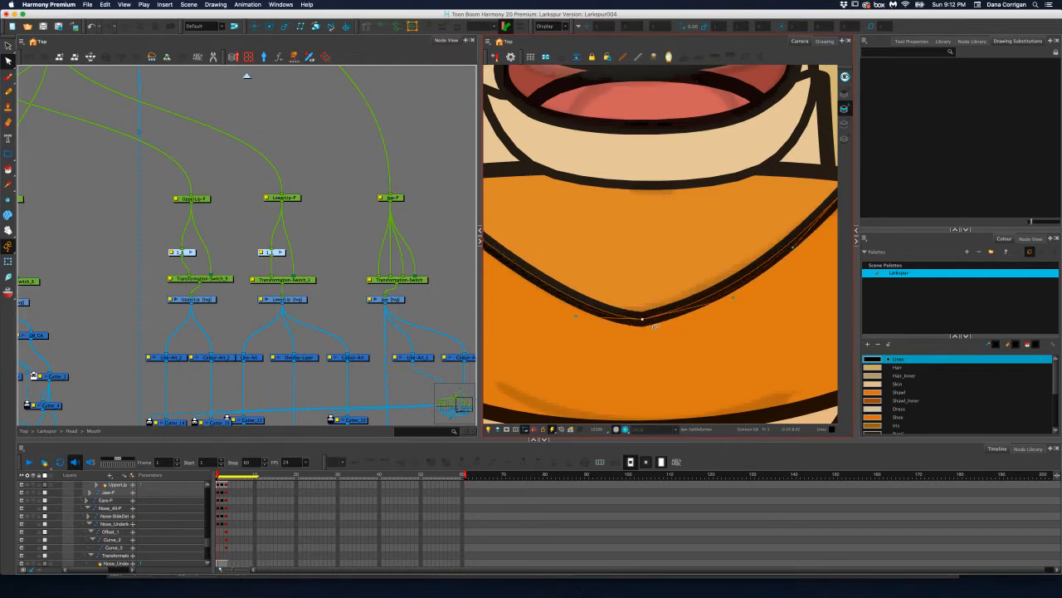
left_click_drag(641, 318, 641, 315)
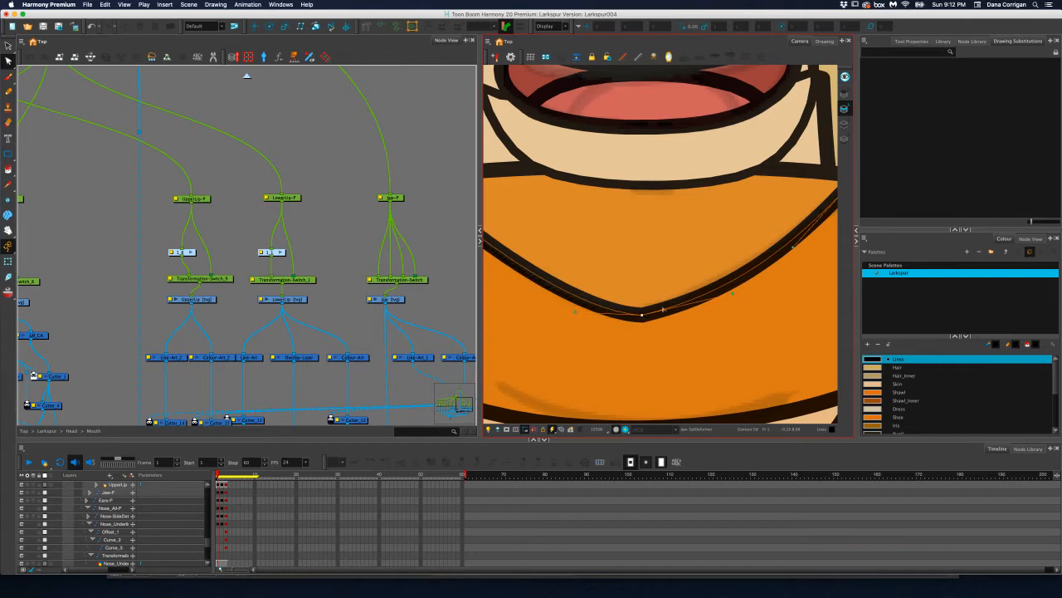
Nudge the left jaw-corner point onto the sketch line and refine the curve just right of the chin tip
scroll(662, 310, "down", 3)
scroll(616, 313, "up", 5)
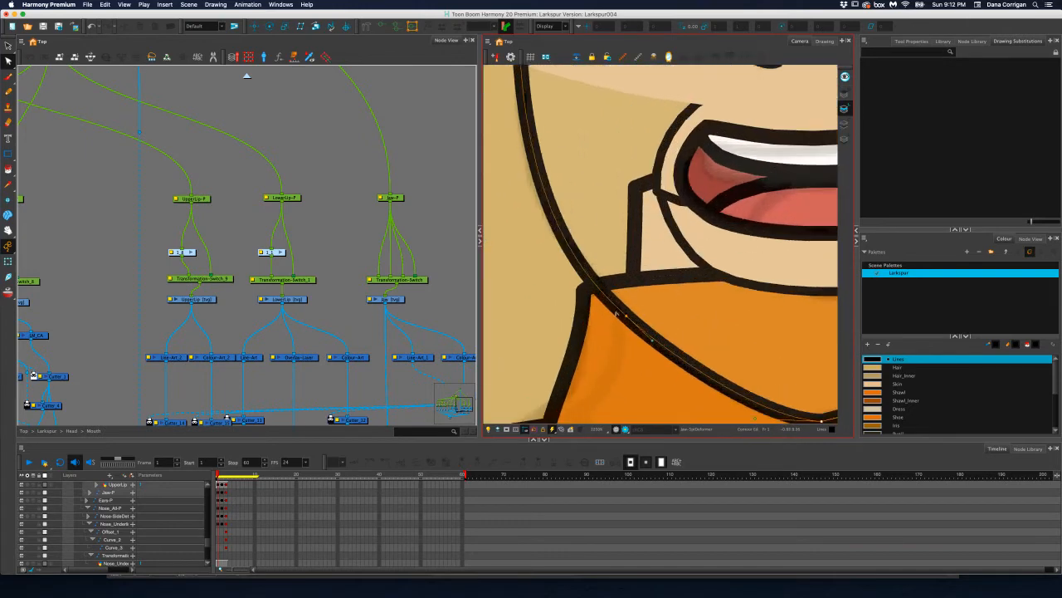
left_click_drag(627, 317, 624, 313)
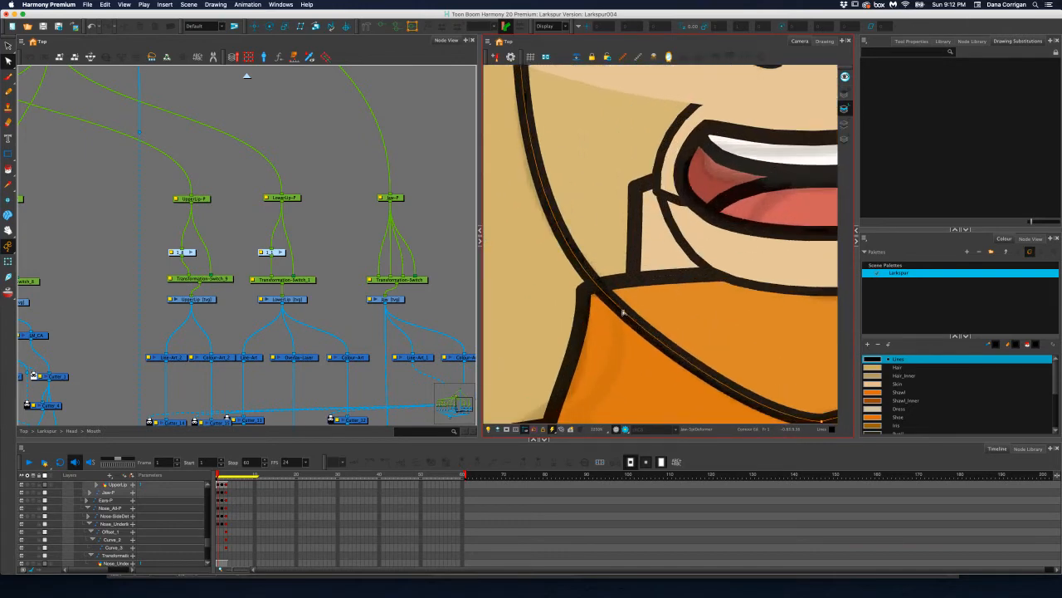
key("space")
scroll(672, 299, "right", 6)
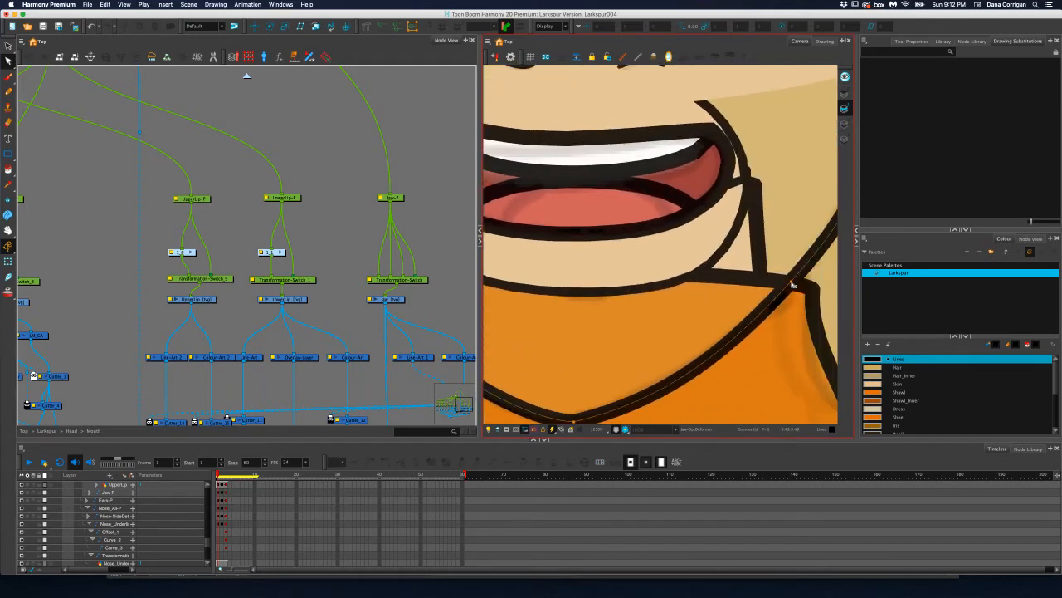
scroll(761, 309, "down", 2)
scroll(761, 309, "left", 2)
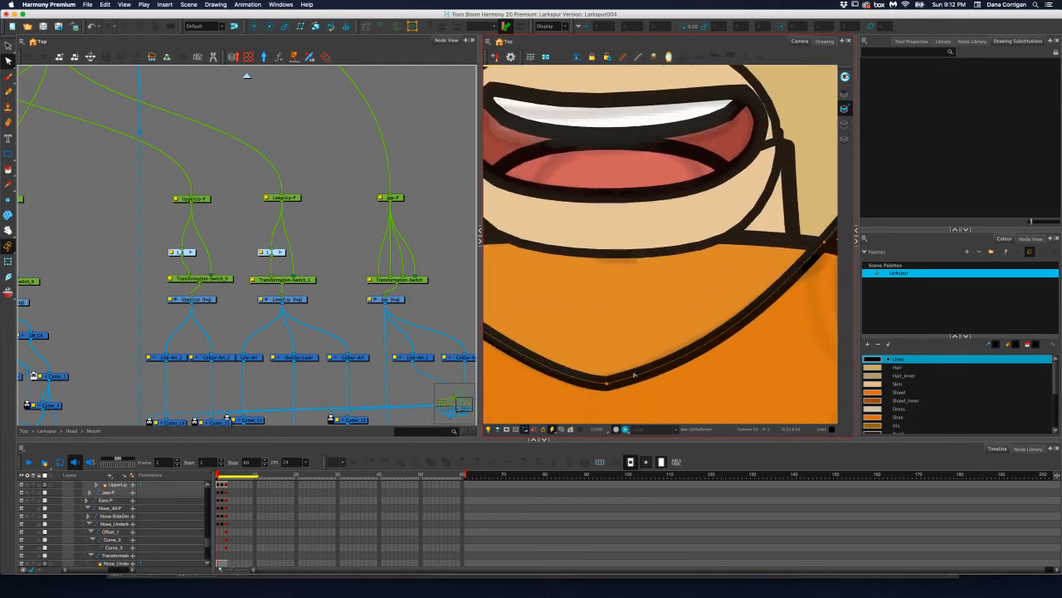
left_click(604, 383)
left_click_drag(698, 363, 684, 359)
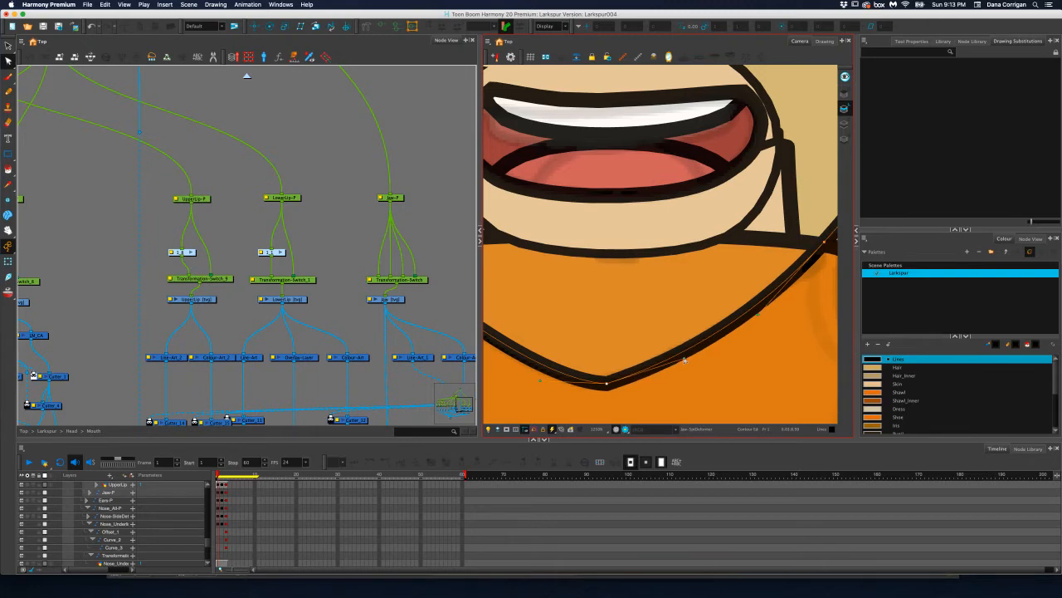
Shorten the downward curve handles of the upper right and upper left jaw points to fit the cheek lines
key("1")
key("1")
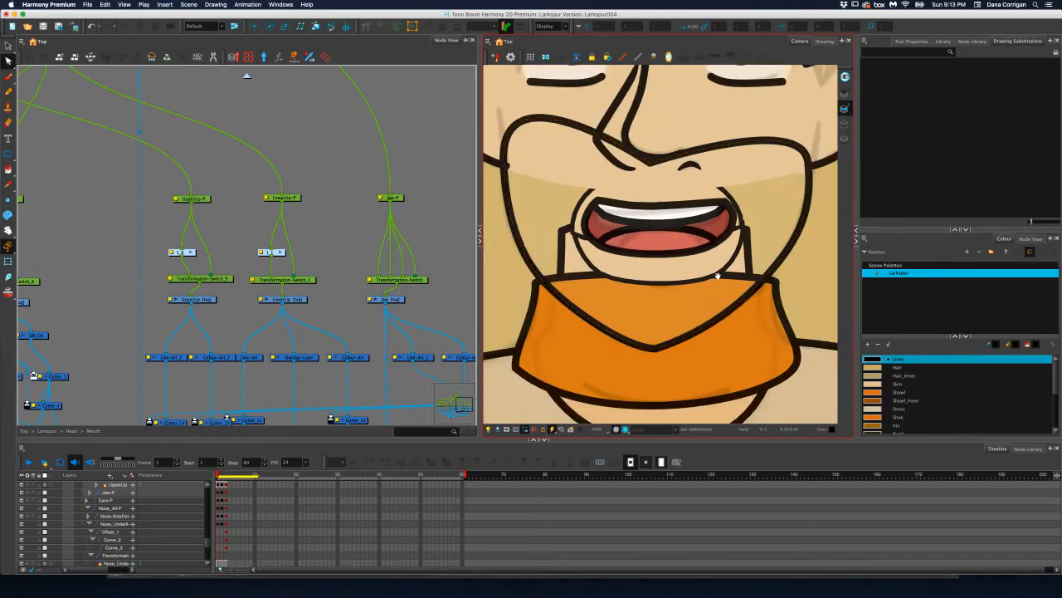
left_click_drag(718, 276, 730, 348)
left_click(818, 239)
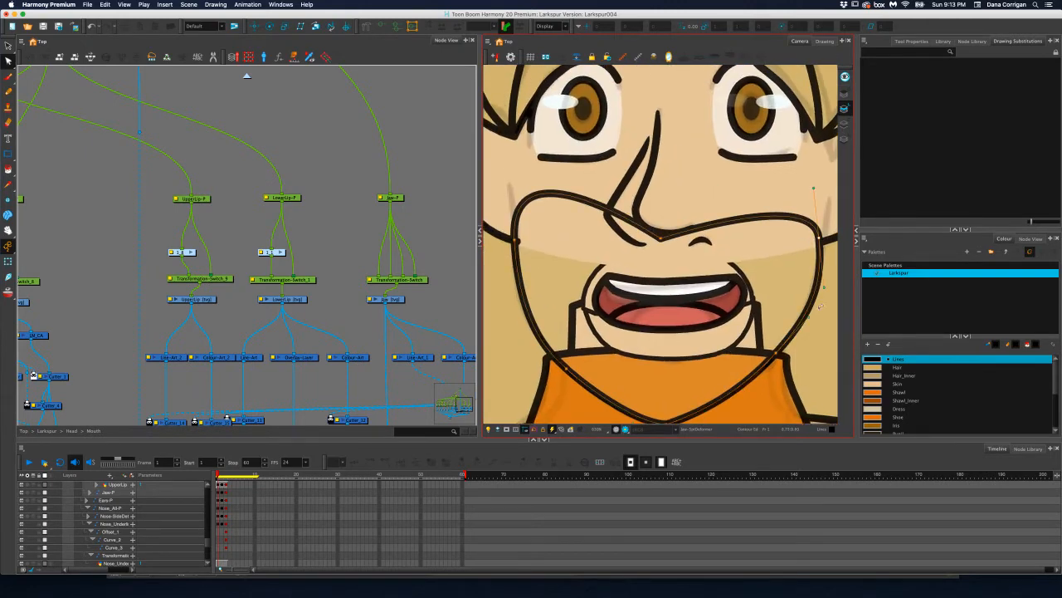
left_click_drag(824, 289, 822, 282)
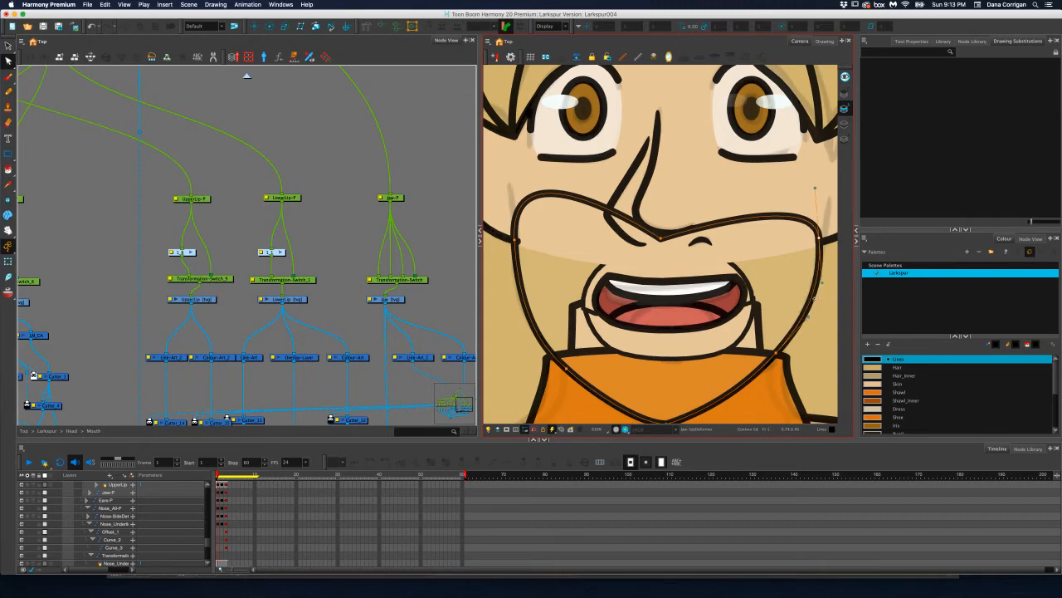
left_click_drag(642, 318, 704, 328)
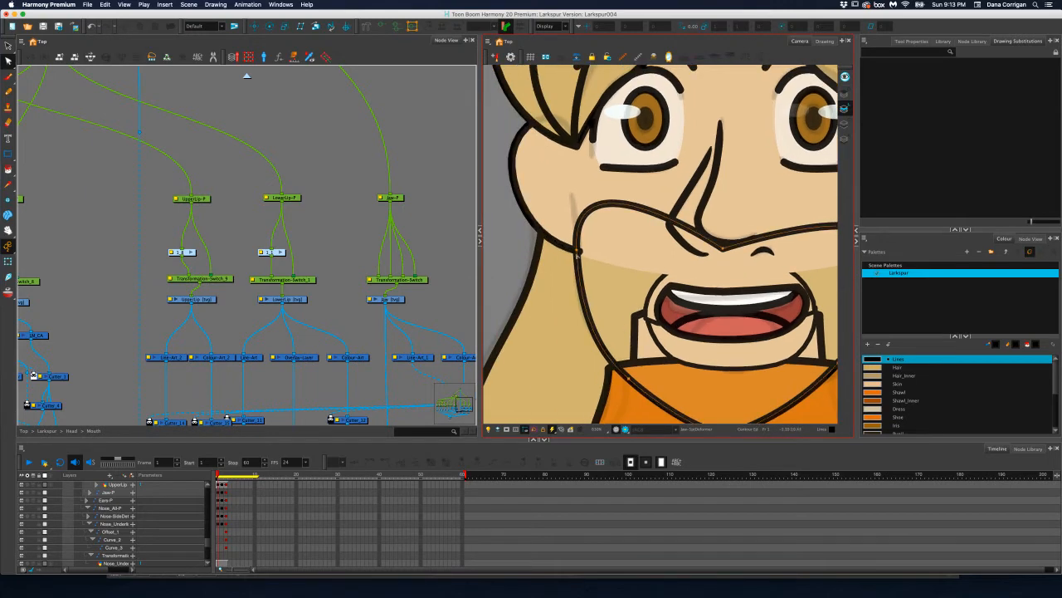
left_click(577, 250)
left_click_drag(583, 340, 581, 330)
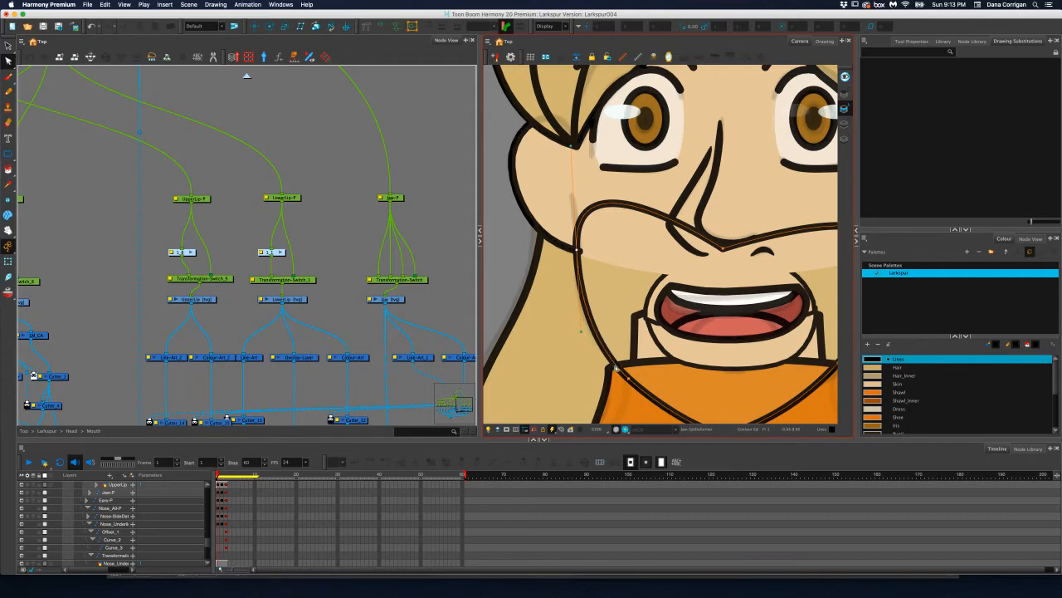
left_click(615, 366)
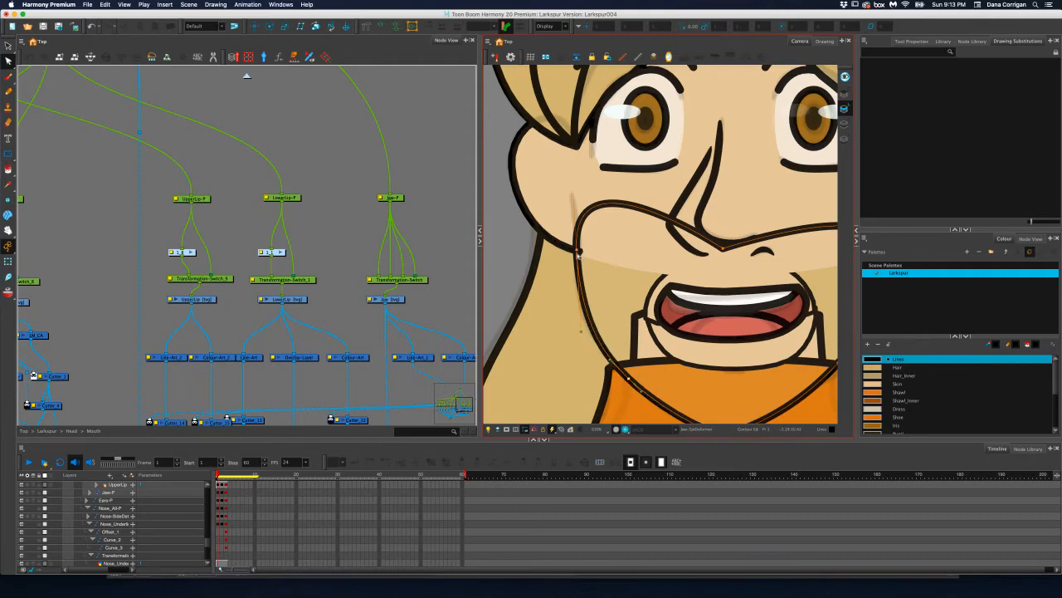
Flatten the jaw outline's top edge by shortening the upward handles of its two upper side points
scroll(673, 287, "down", 3)
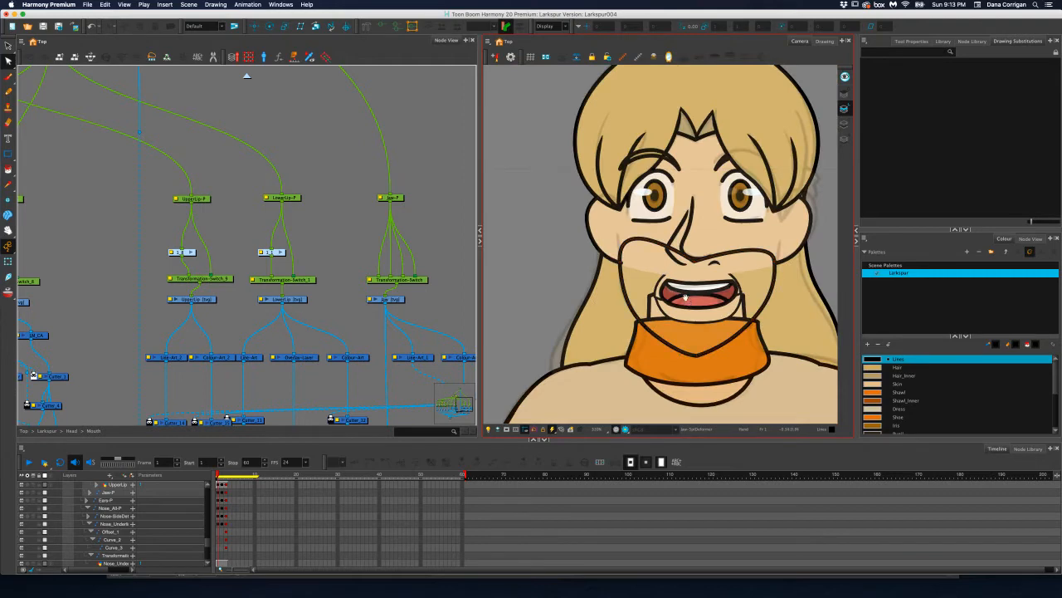
left_click_drag(687, 297, 670, 279)
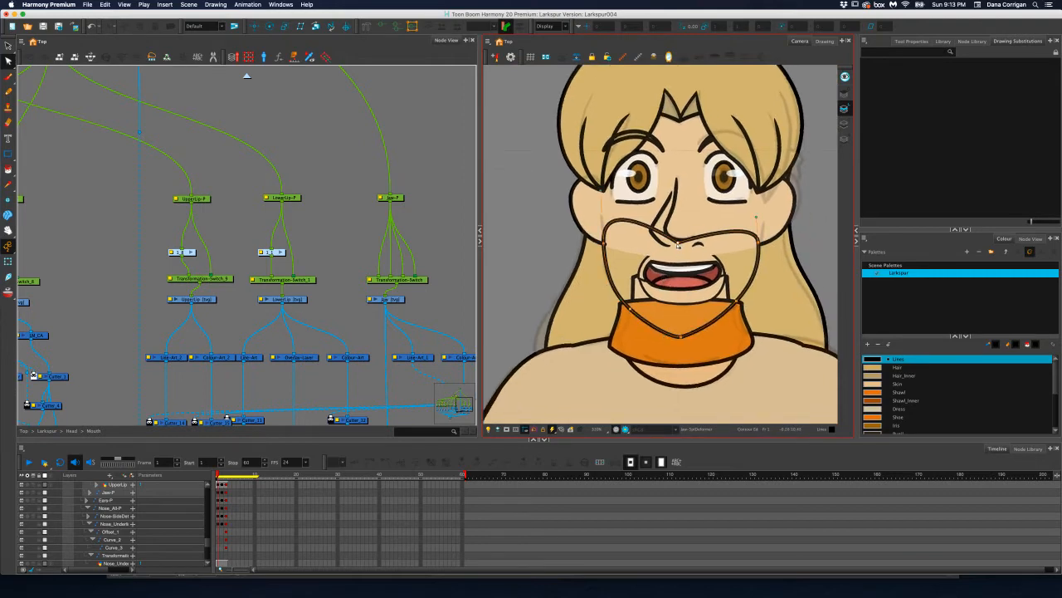
left_click(604, 224)
left_click_drag(605, 226, 603, 226)
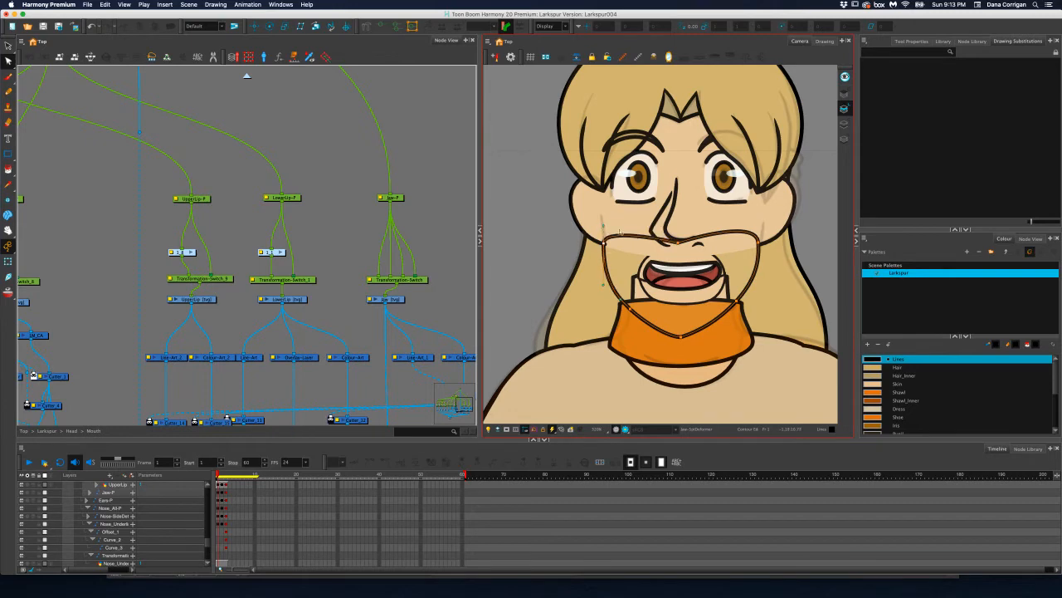
left_click(758, 223)
left_click_drag(758, 226, 758, 225)
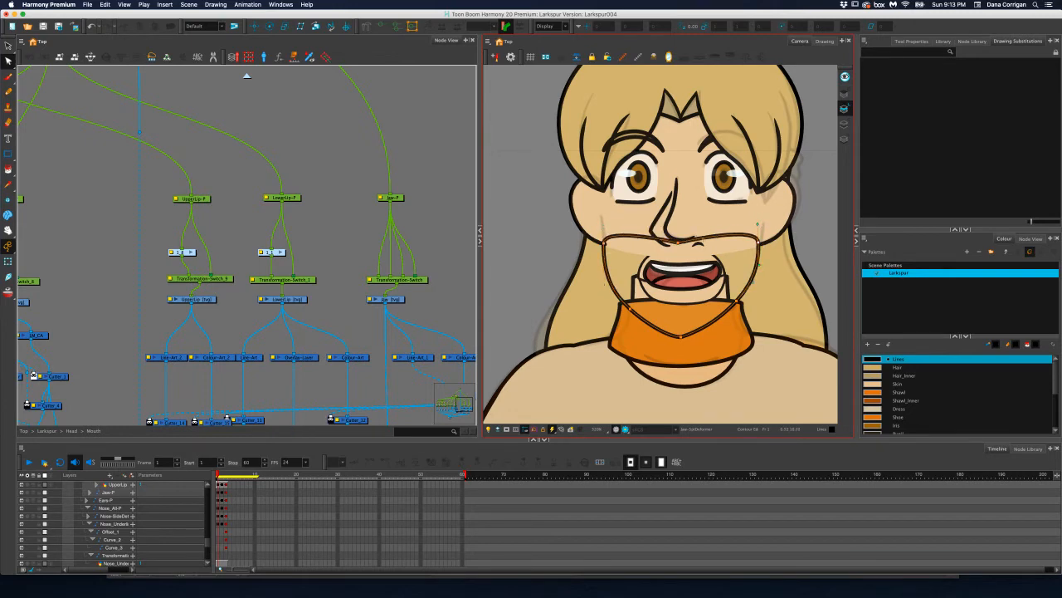
Fill the jaw shape with the Skin colour using the Paint tool
left_click(8, 169)
left_click(873, 384)
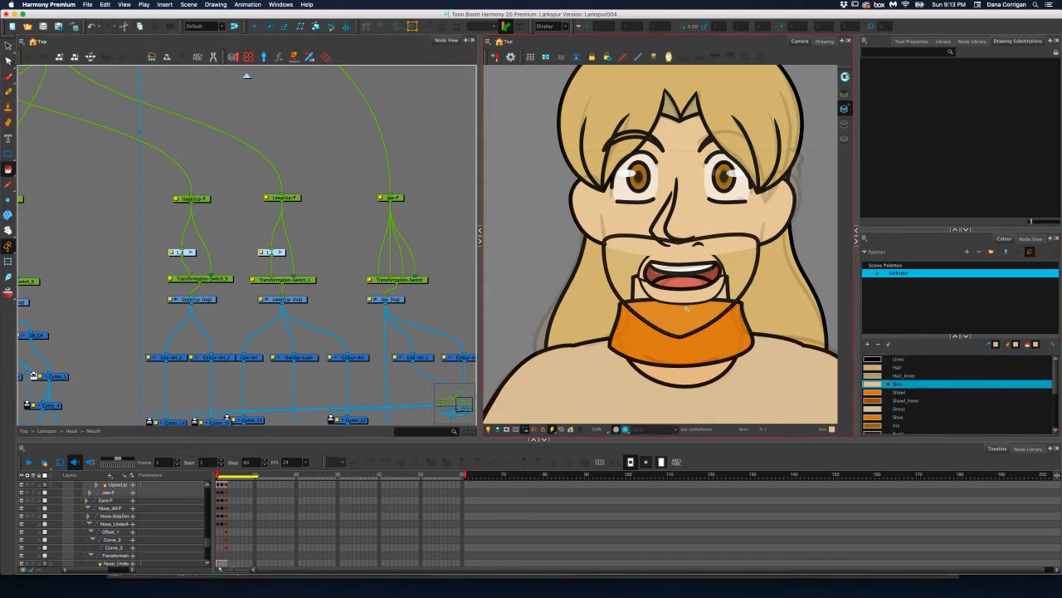
left_click(722, 272)
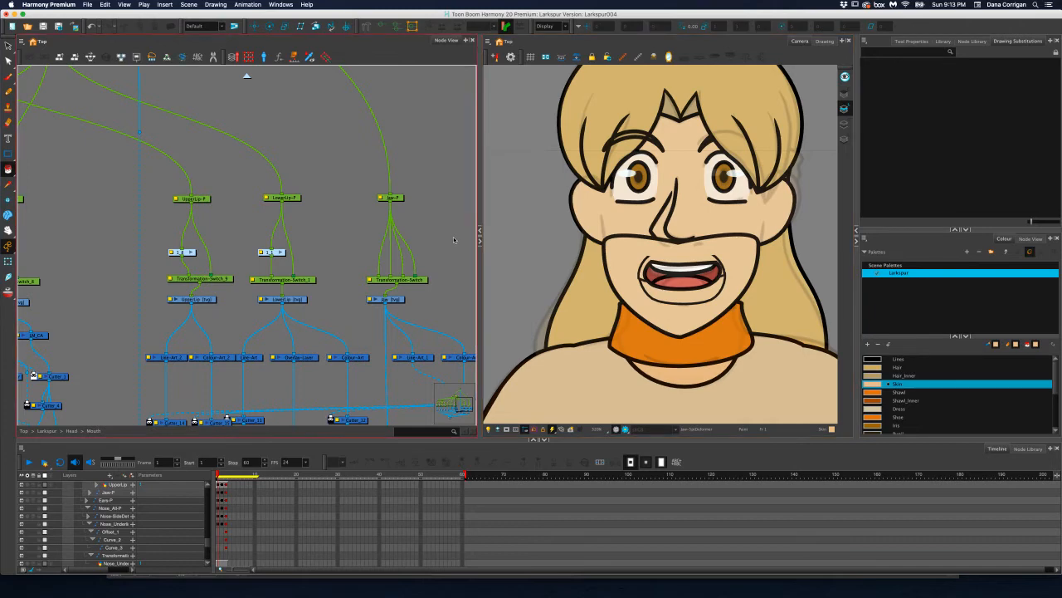
Move the jaw's skin-colour fill from the Line Art layer to the Colour Art layer
left_click(8, 46)
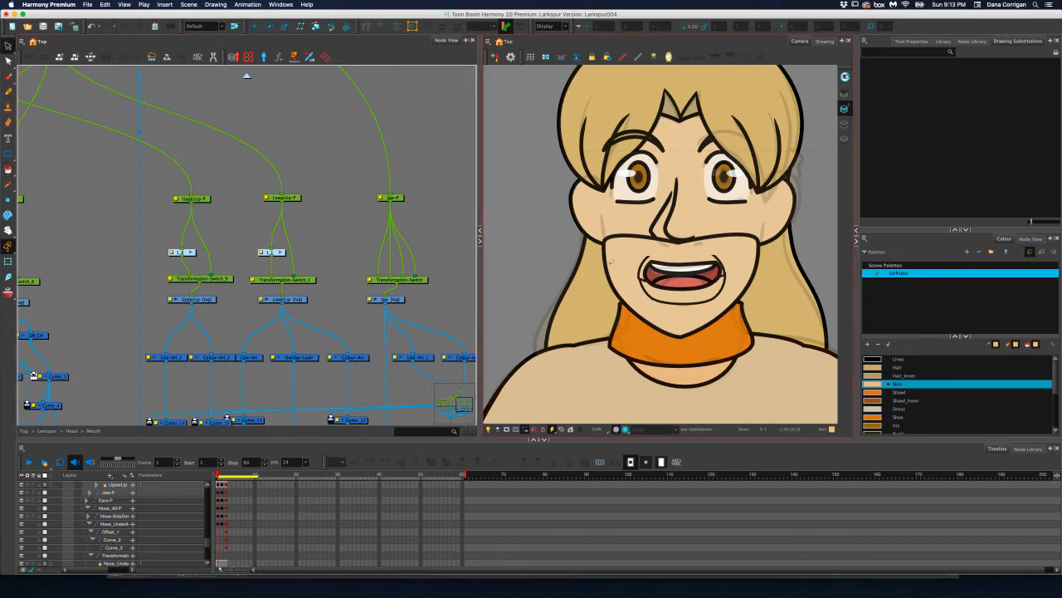
left_click(614, 262)
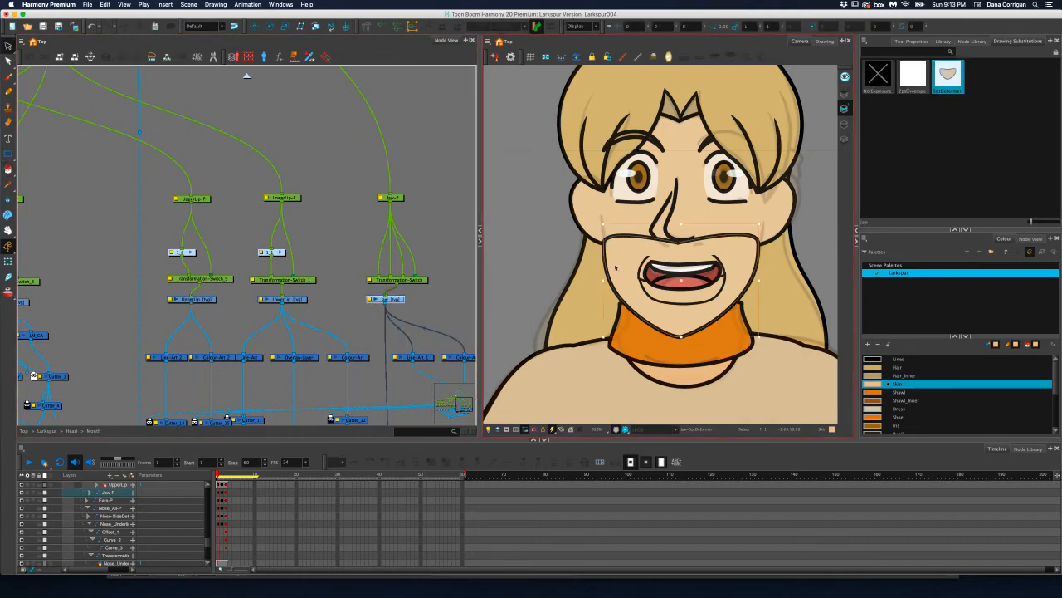
left_click(845, 123)
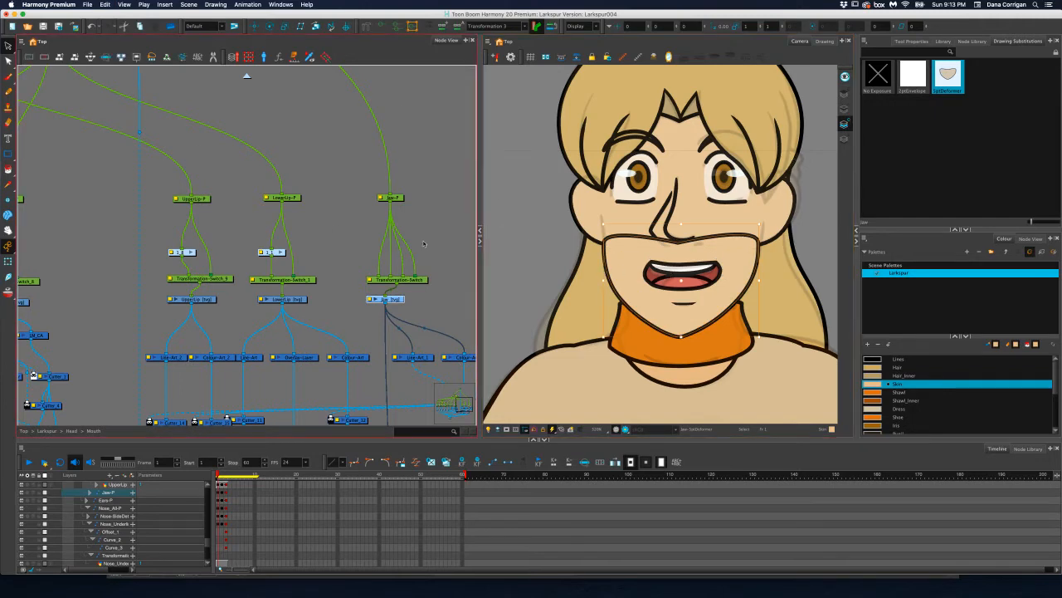
left_click(459, 250)
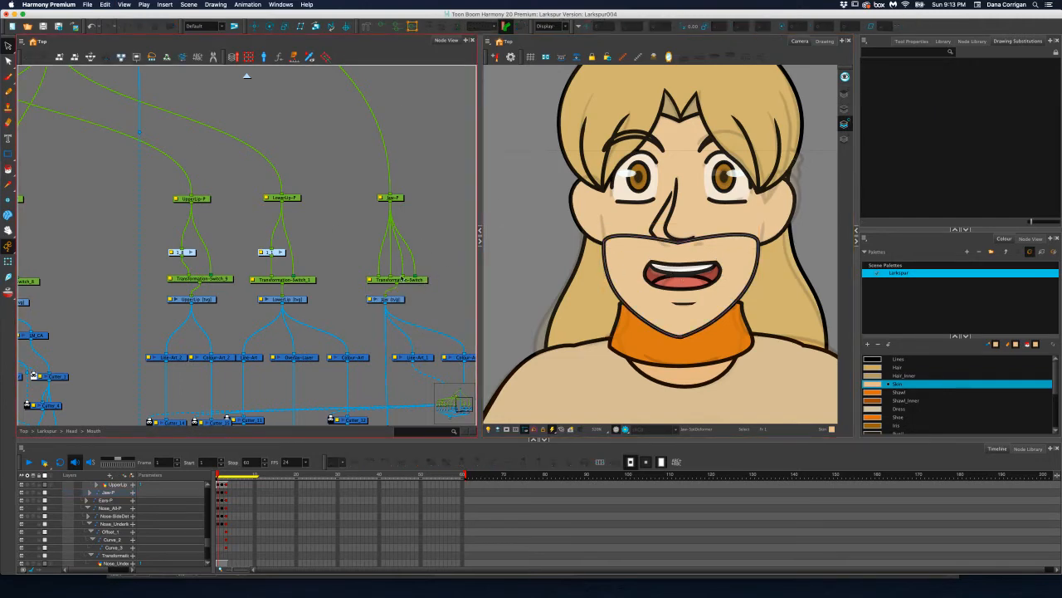
Remove the extra cables and the old Transformation-Switch between the jaw peg and the Jaw drawing node
mouse_move(392, 276)
left_mouse_down()
mouse_move(402, 267)
mouse_move(383, 267)
left_mouse_up()
left_click(415, 280)
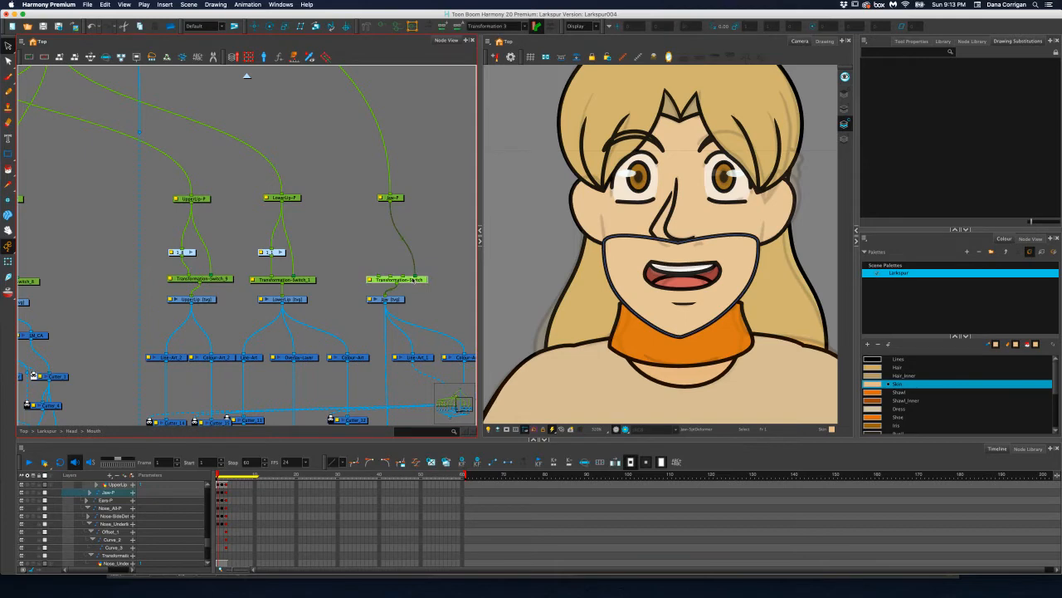
key("Delete")
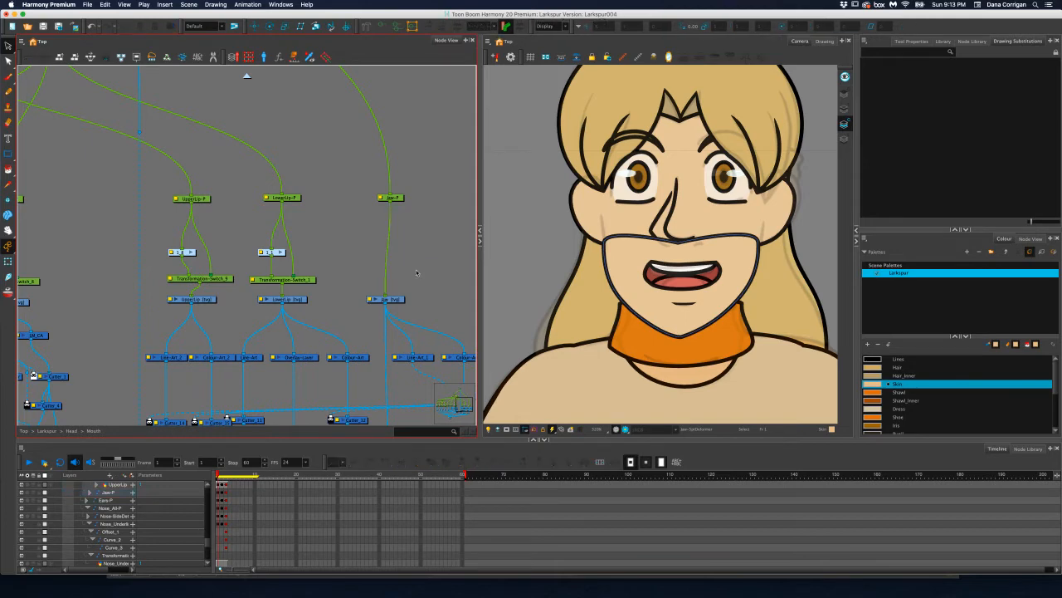
Add a fresh Transformation-Switch above the Jaw drawing node and align it between the peg and the drawing
left_click(401, 299)
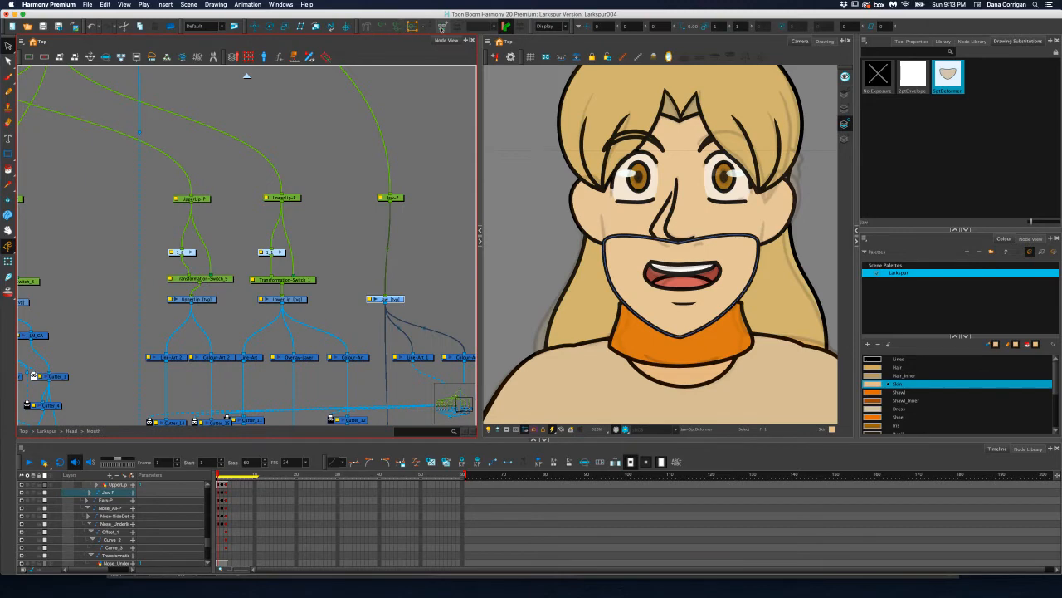
key("super+z")
left_click_drag(414, 283, 407, 282)
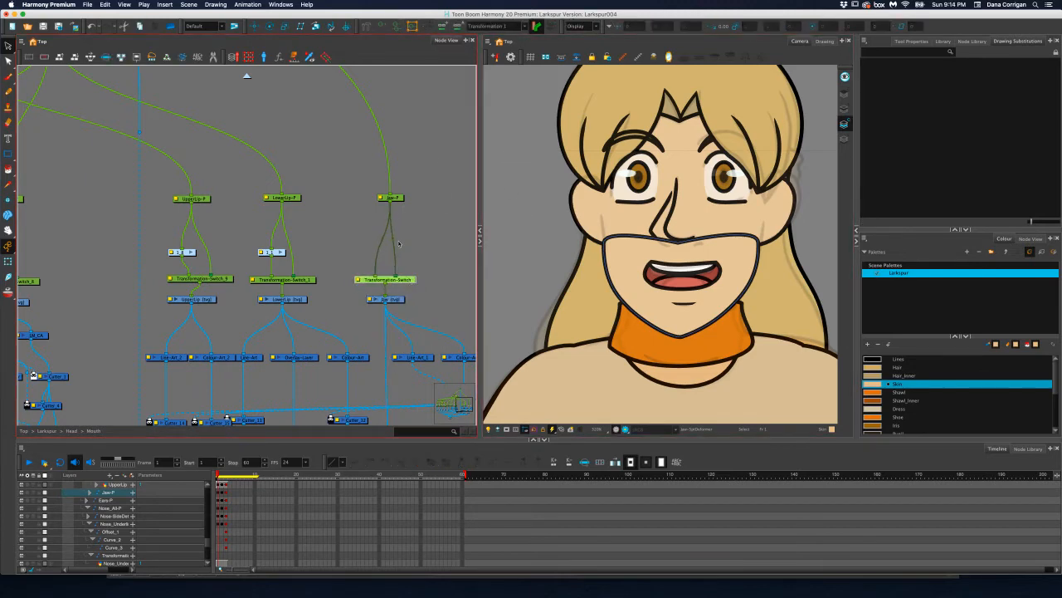
Delete the blank envelope drawing from the Jaw node's drawing substitutions
left_click(402, 298)
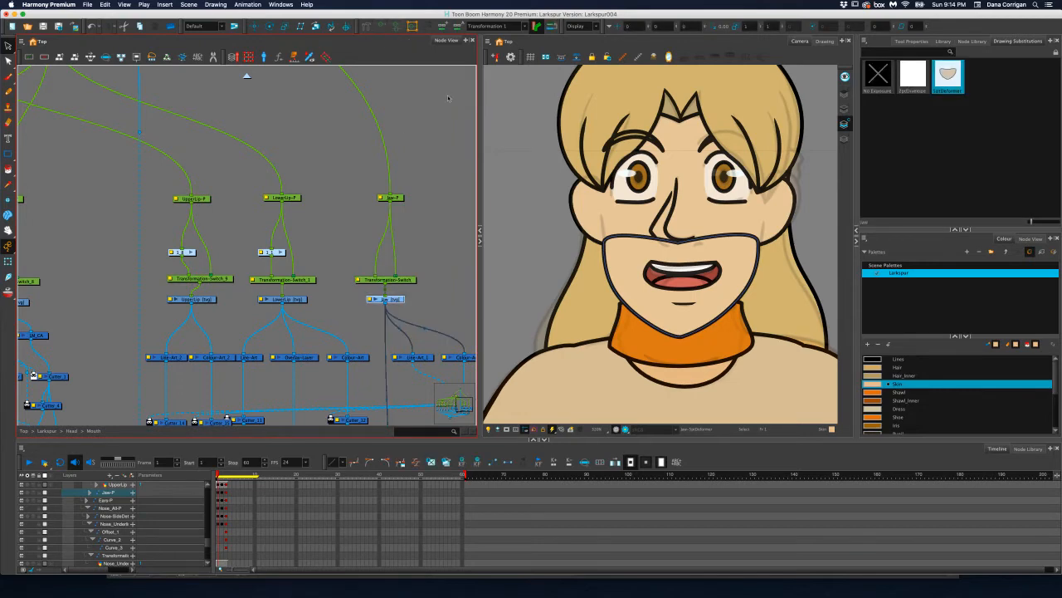
left_click(8, 61)
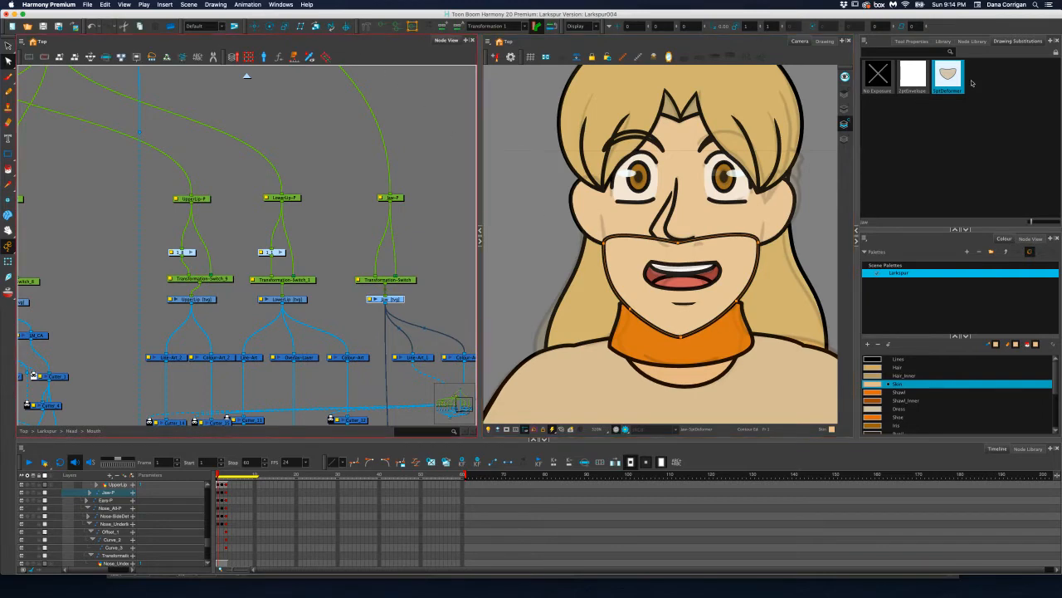
left_click(915, 77)
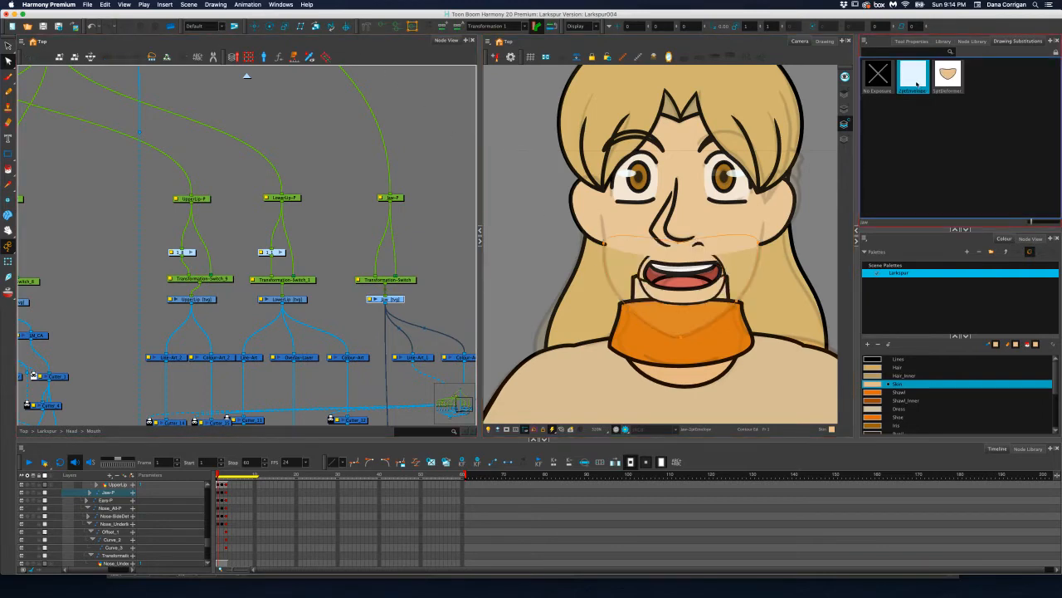
scroll(917, 83, "right", 2)
right_click(878, 85)
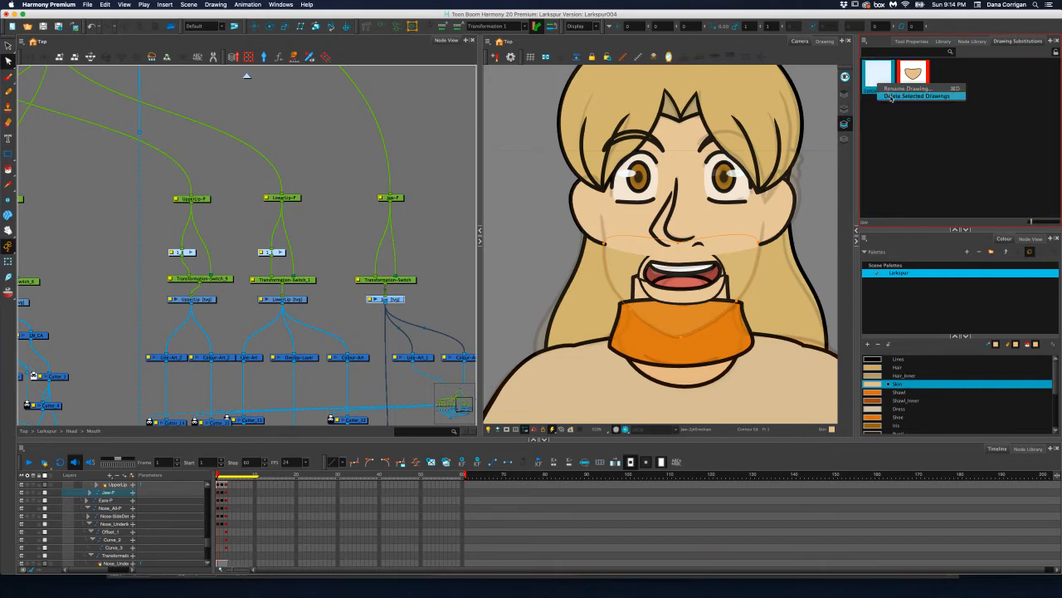
left_click(890, 96)
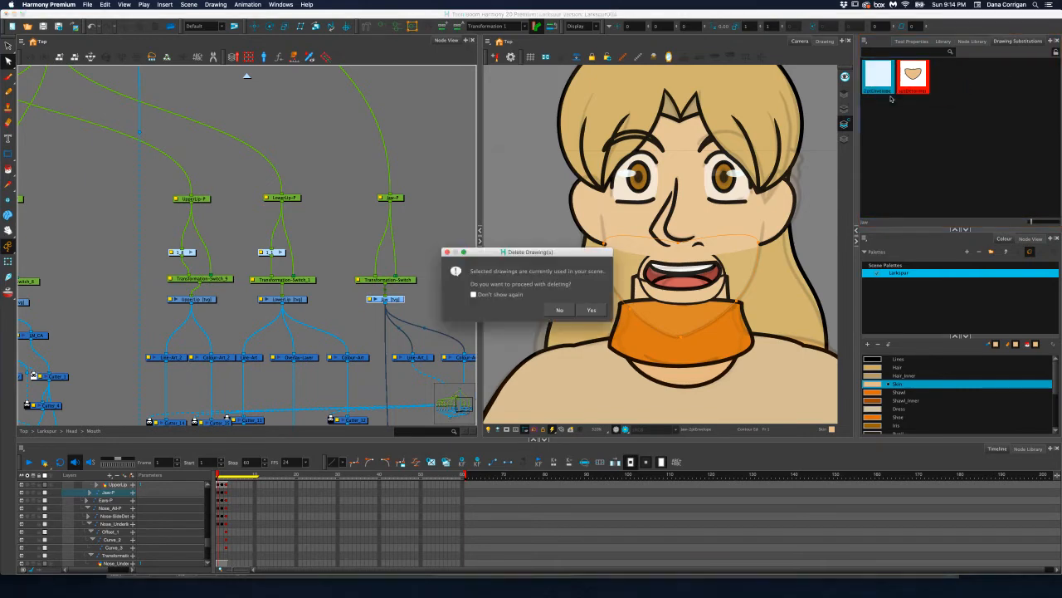
left_click(591, 310)
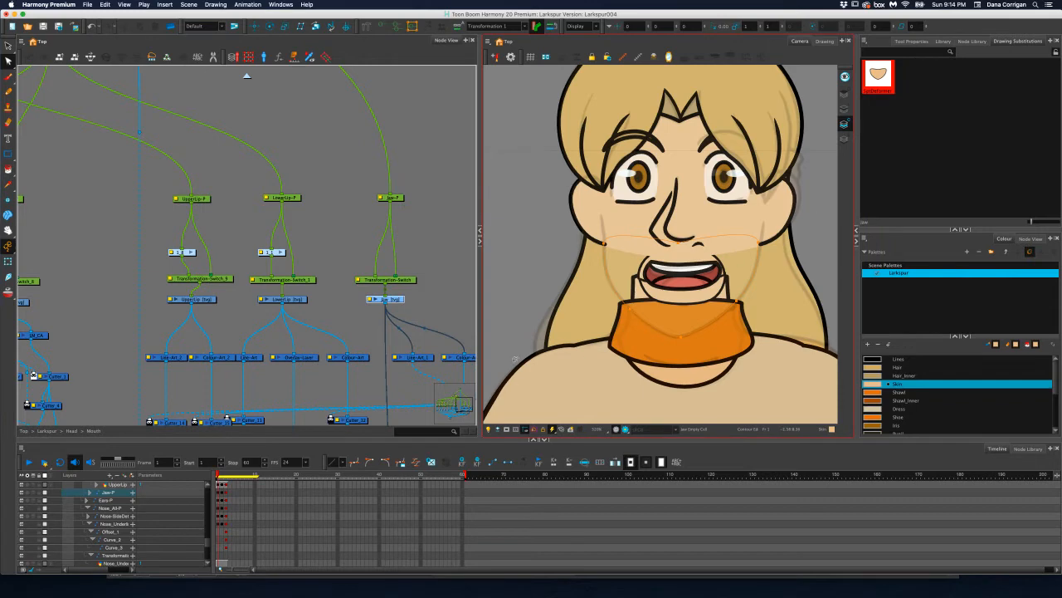
Expose the remaining deformer drawing with the rebuilt jaw on the current frame
left_click(879, 75)
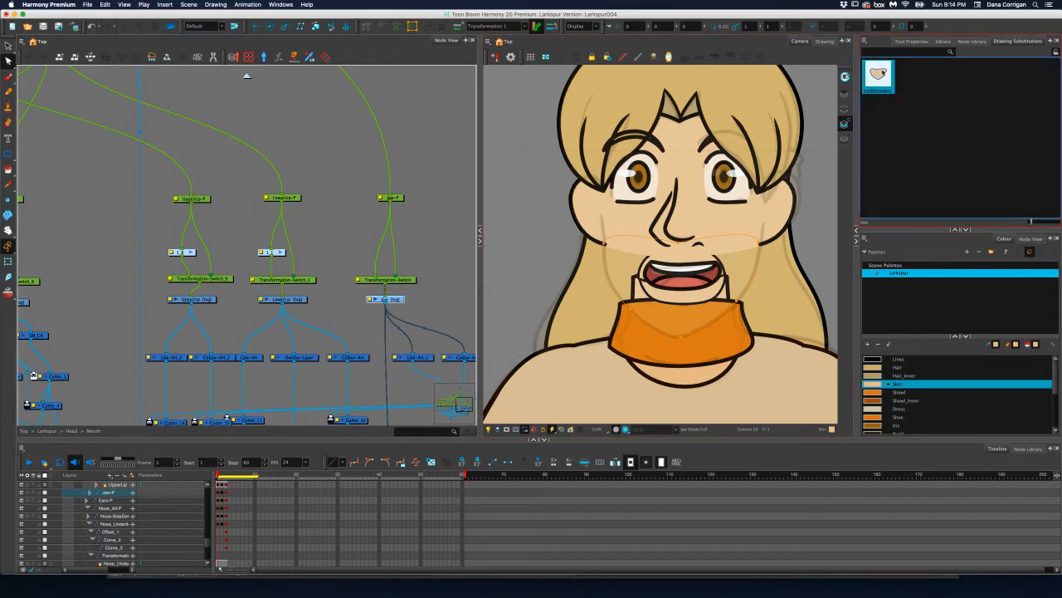
left_click(1055, 54)
left_click(918, 92)
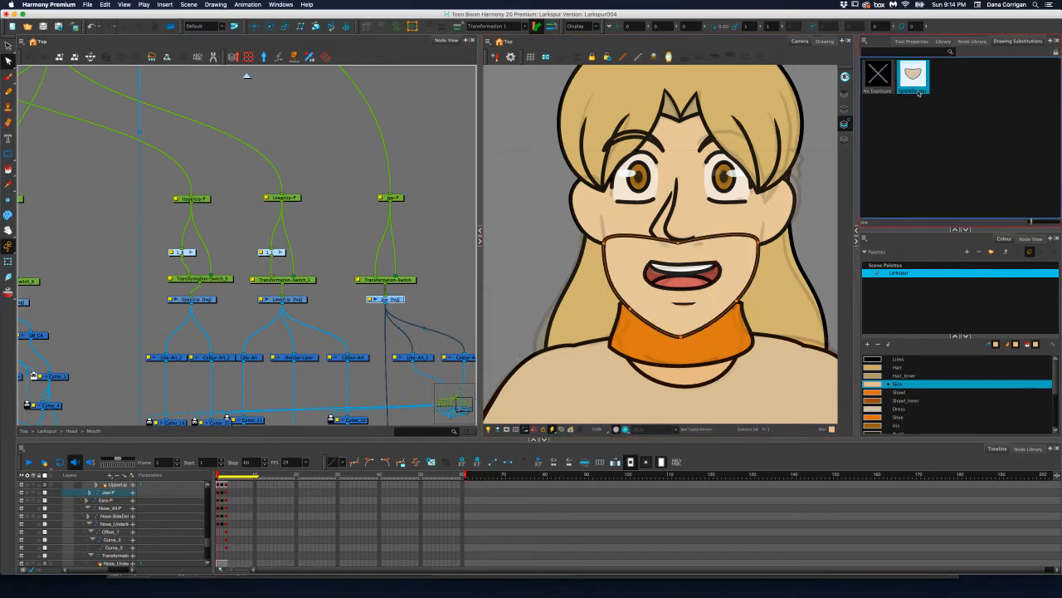
Rename the jaw drawing to 6ptDeformer
left_click(1055, 54)
right_click(881, 95)
left_click(906, 95)
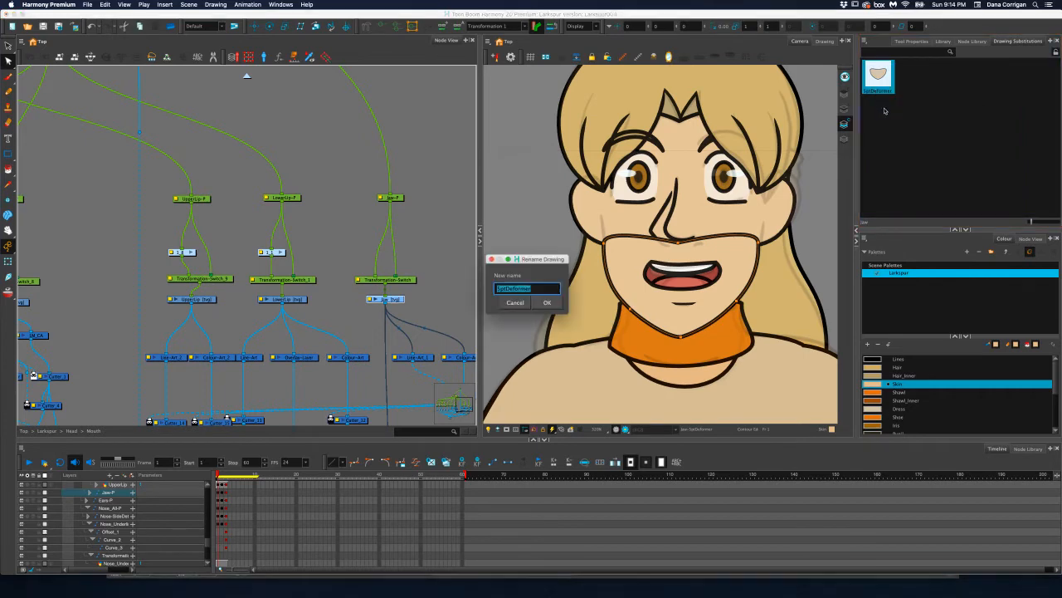
type("6ptDe")
key("Return")
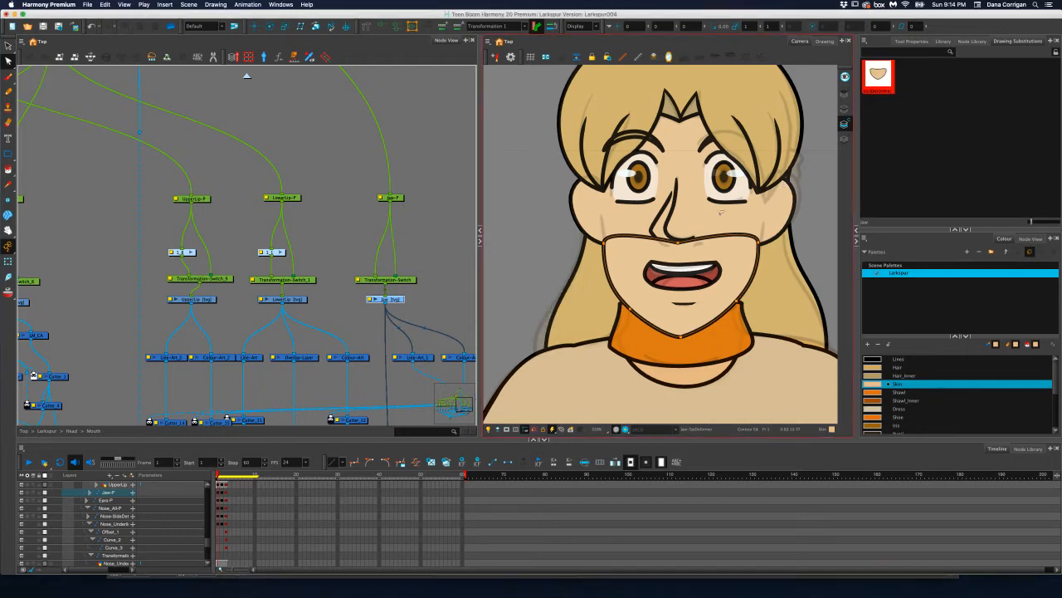
Copy the jaw outline from the Line Art layer into the Underlay layer and select the copy
left_click(8, 46)
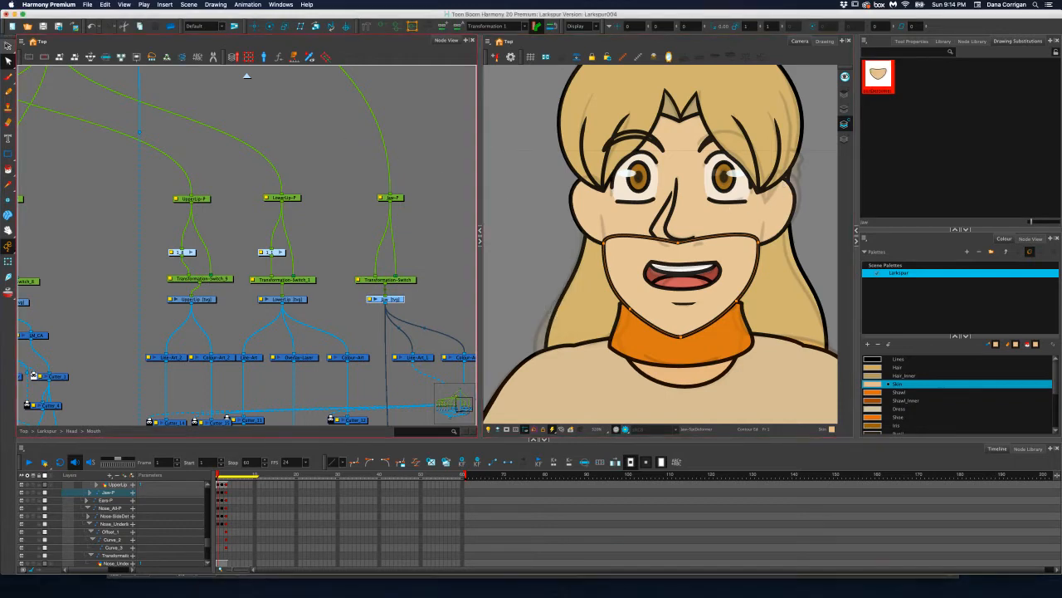
mouse_move(803, 253)
left_mouse_down()
mouse_move(623, 193)
mouse_move(530, 322)
mouse_move(765, 312)
left_mouse_up()
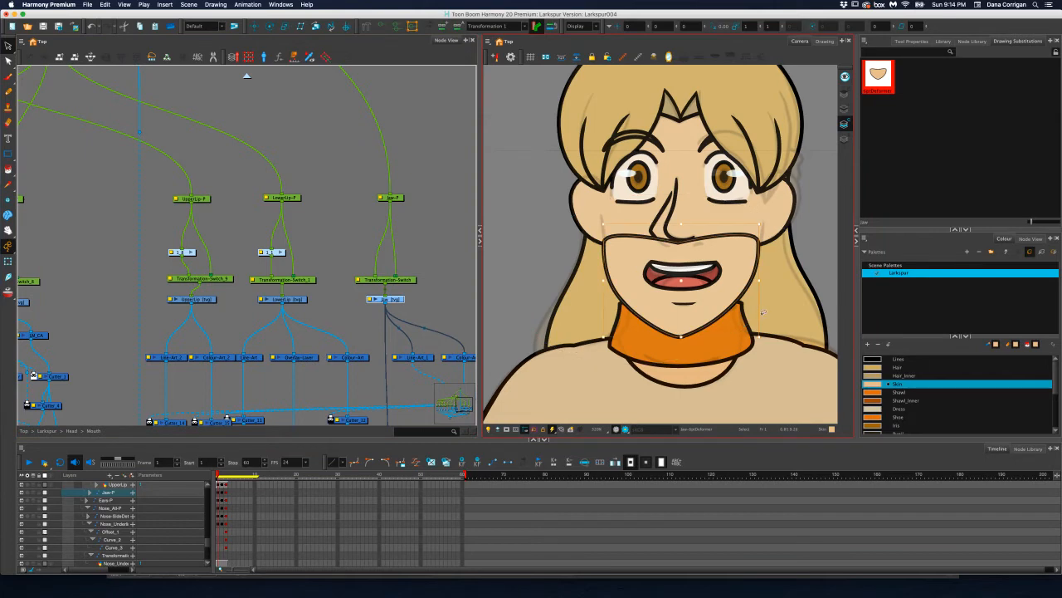
key("super+c")
left_click(844, 140)
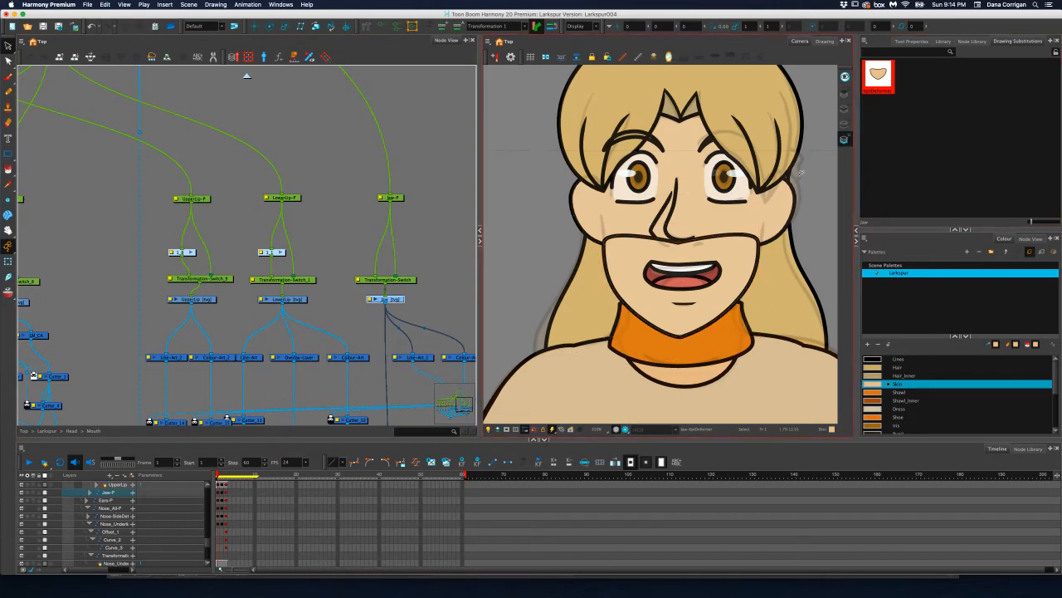
left_click(844, 108)
key("super+v")
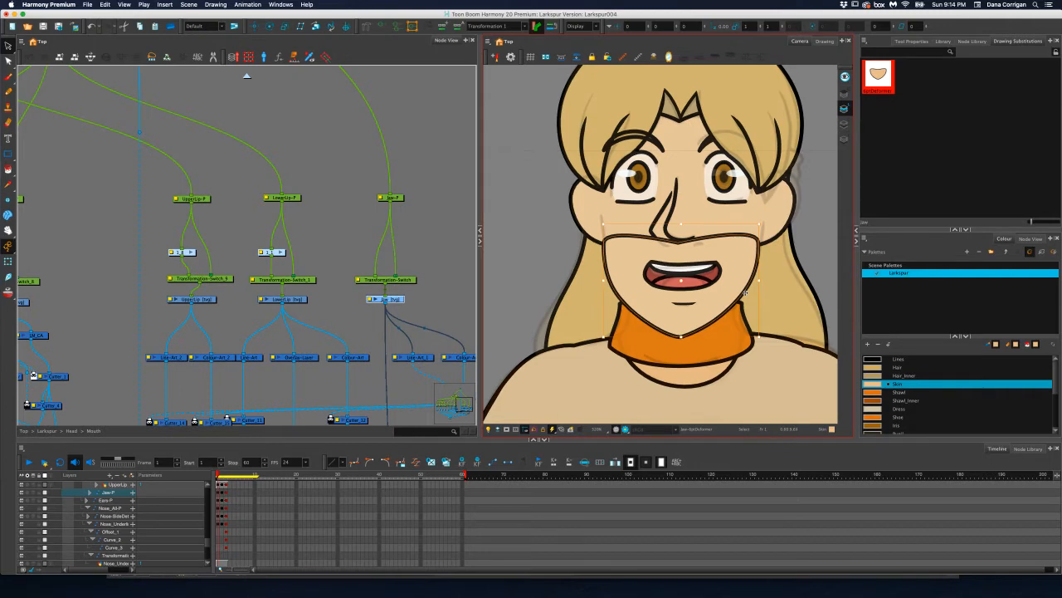
left_click(844, 139)
left_click(808, 164)
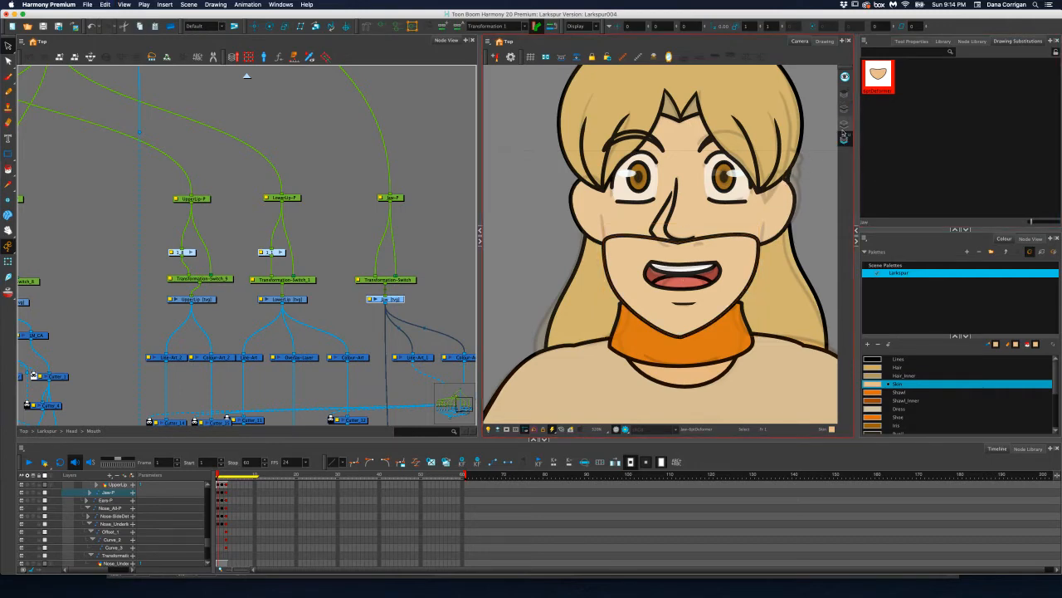
left_click(720, 236)
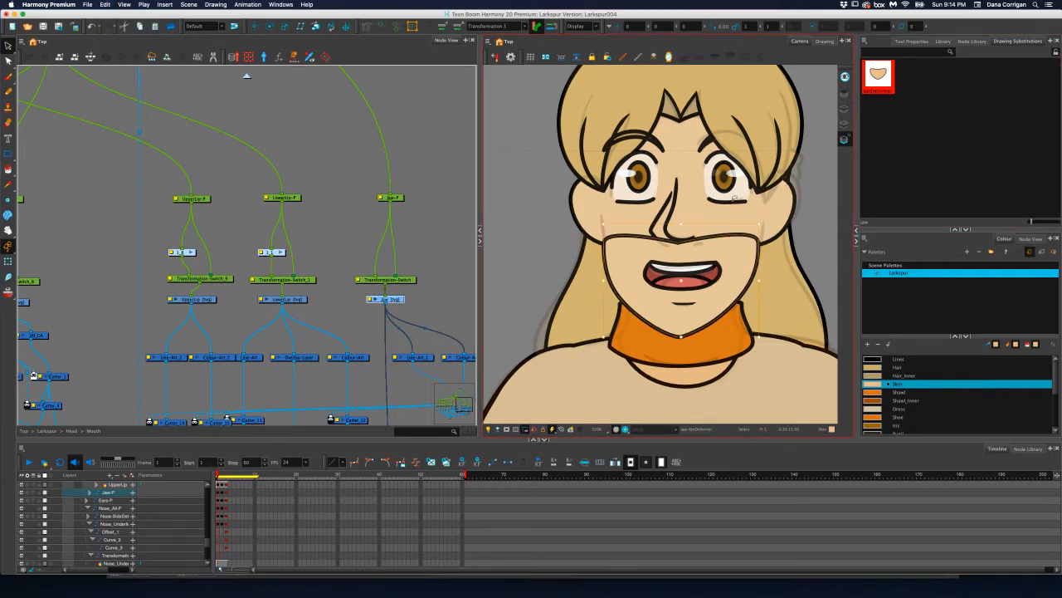
Generate an envelope deformer from the jaw's underlay outline with a higher deformation point count in the Envelope Creator
left_click(247, 4)
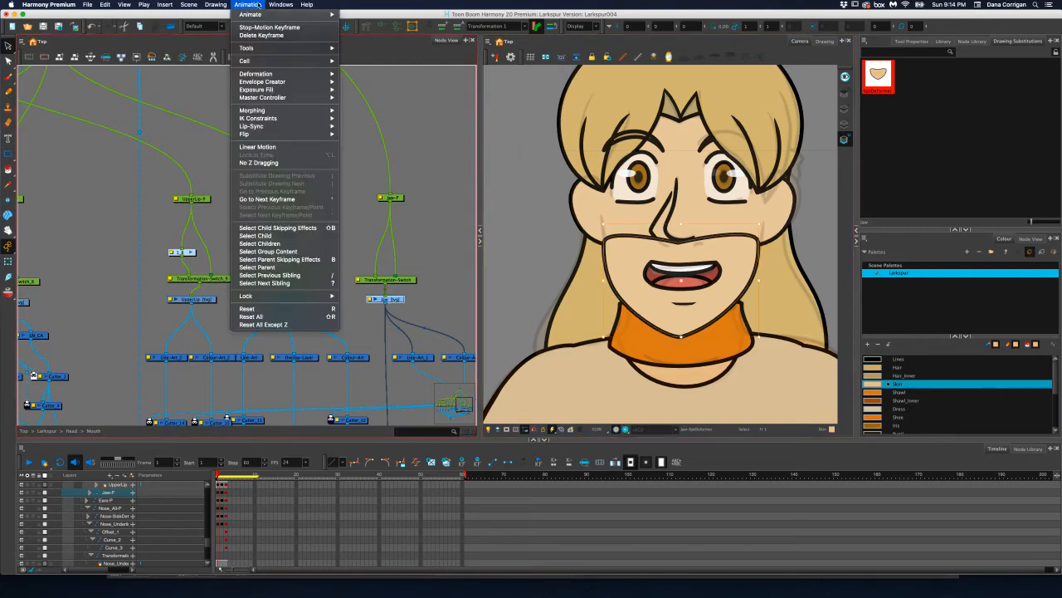
left_click(372, 81)
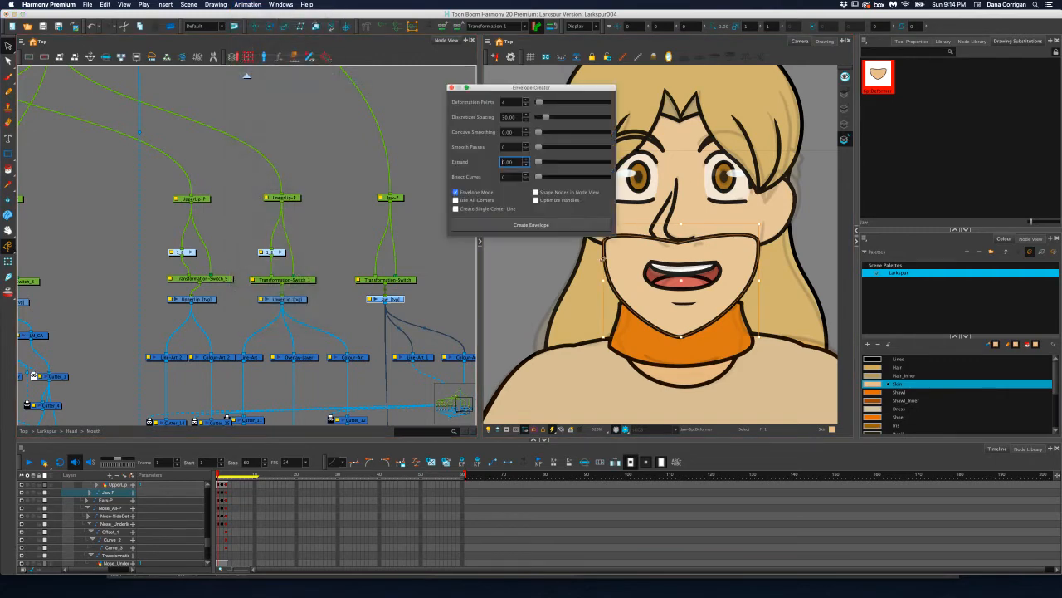
left_click(524, 99)
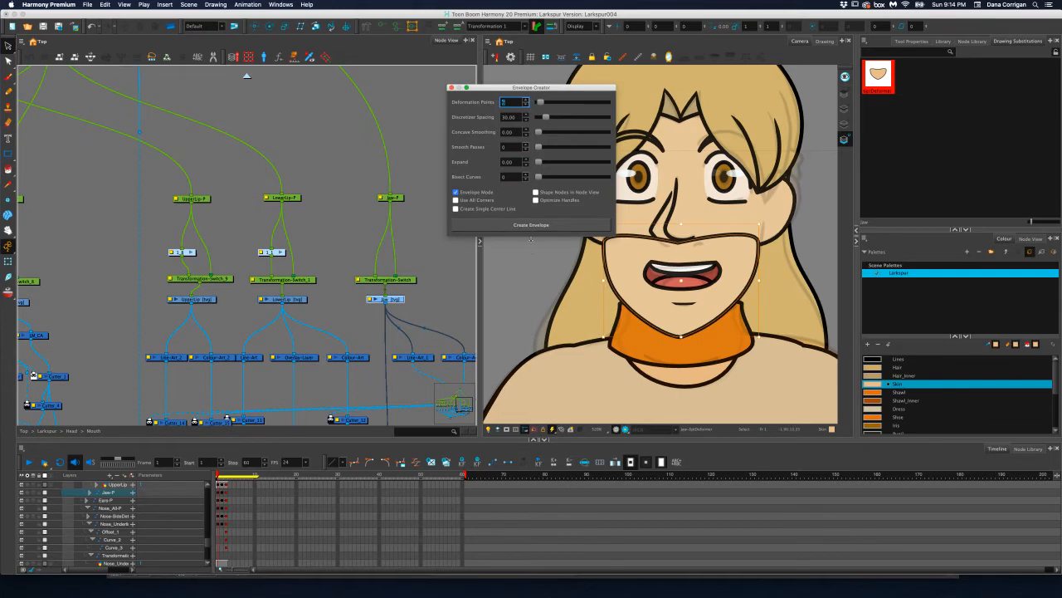
left_click(531, 225)
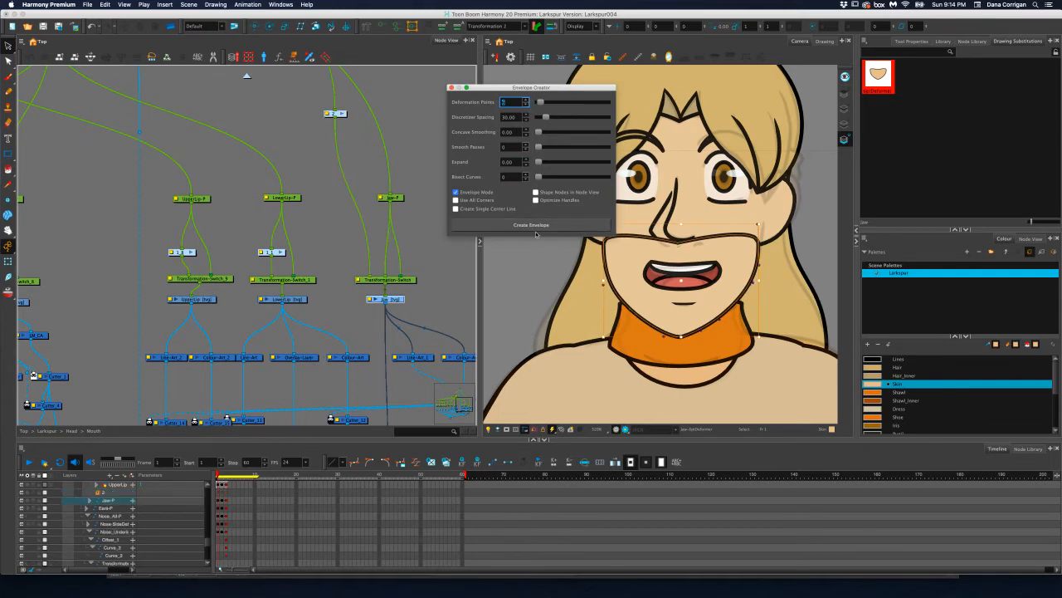
left_click(451, 88)
Remove the top edge of the jaw outline from the Line Art layer
left_click(10, 61)
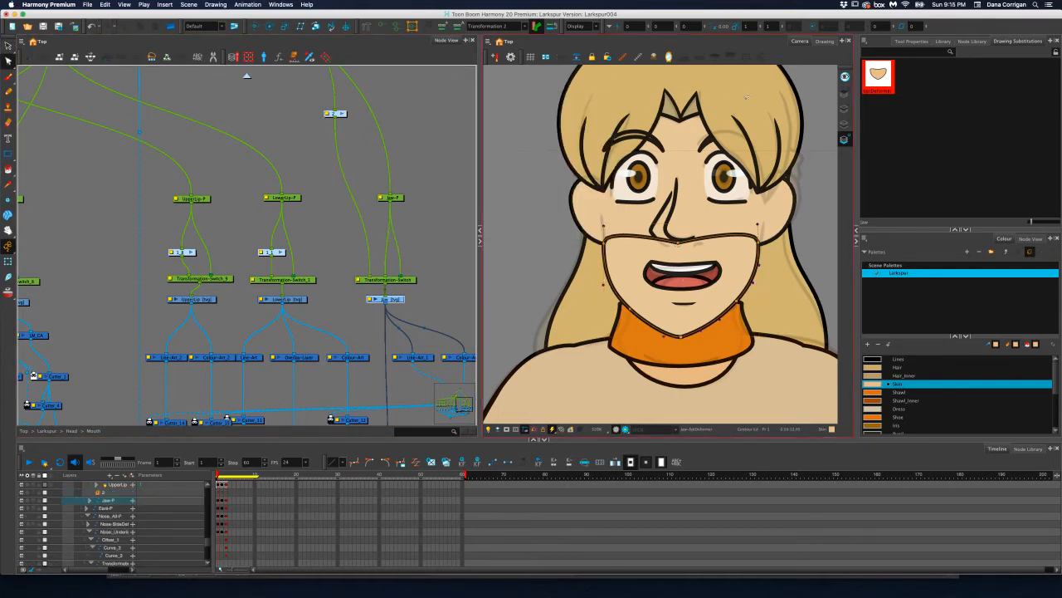
left_click(844, 109)
key("l")
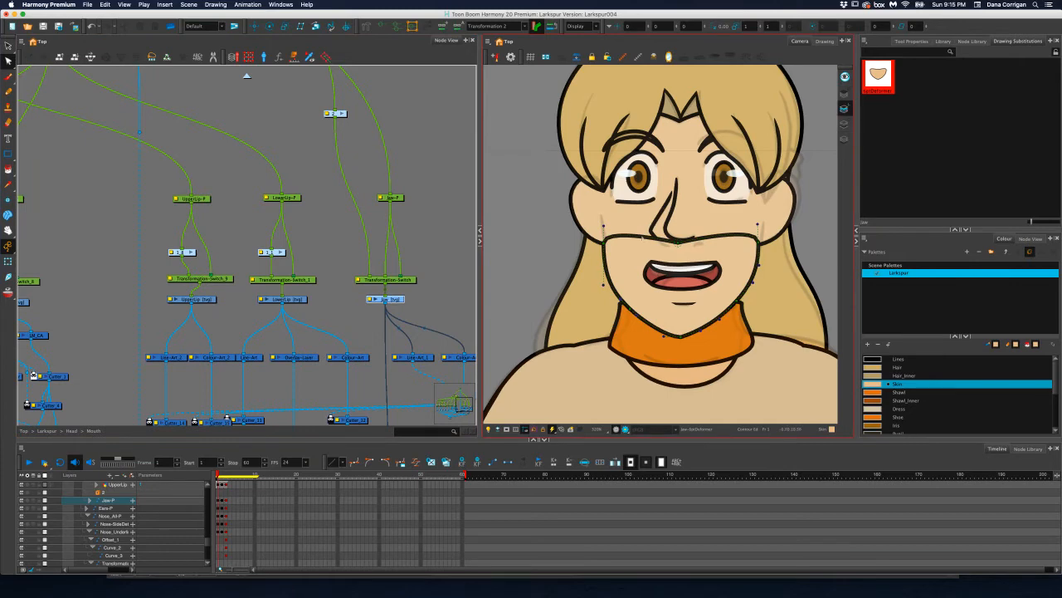
left_click(642, 237)
Try to remove the right part of the jaw outline's top edge from the Underlay layer
left_click(844, 138)
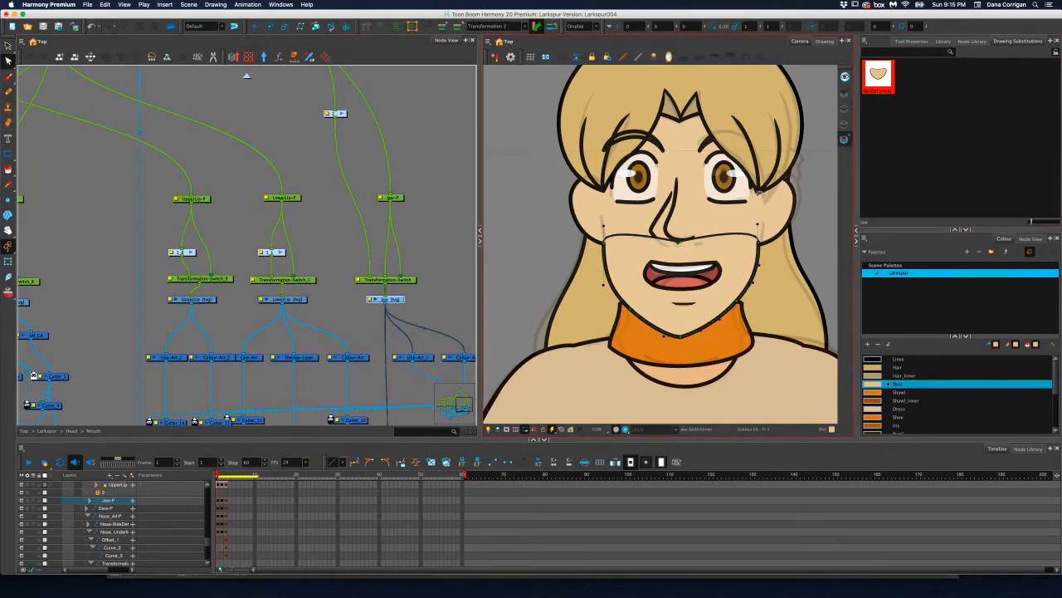
left_click(737, 234)
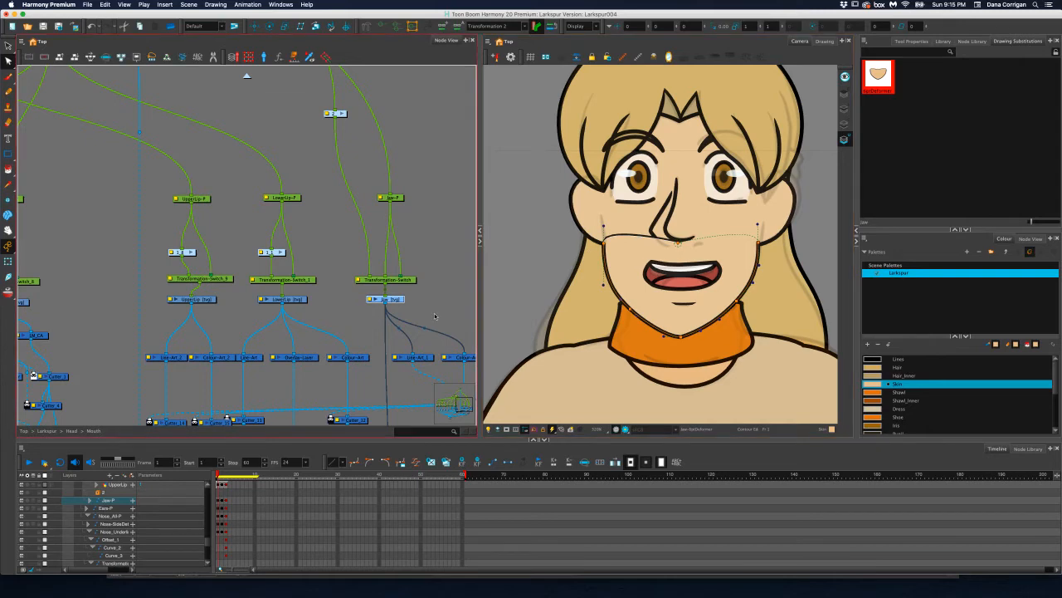
scroll(390, 169, "down", 5)
left_click_drag(390, 169, 396, 163)
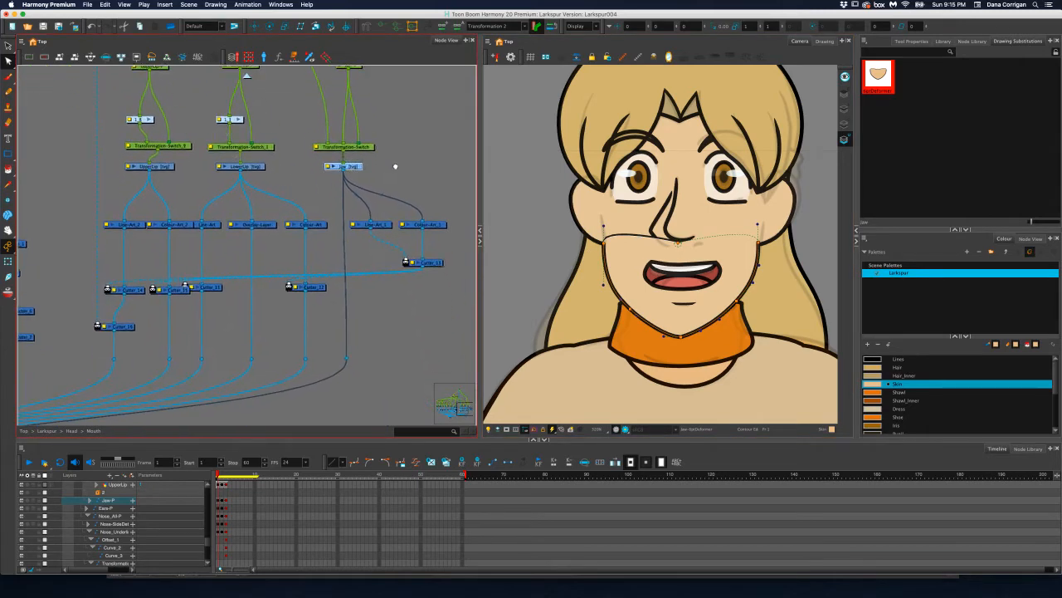
scroll(378, 199, "up", 3)
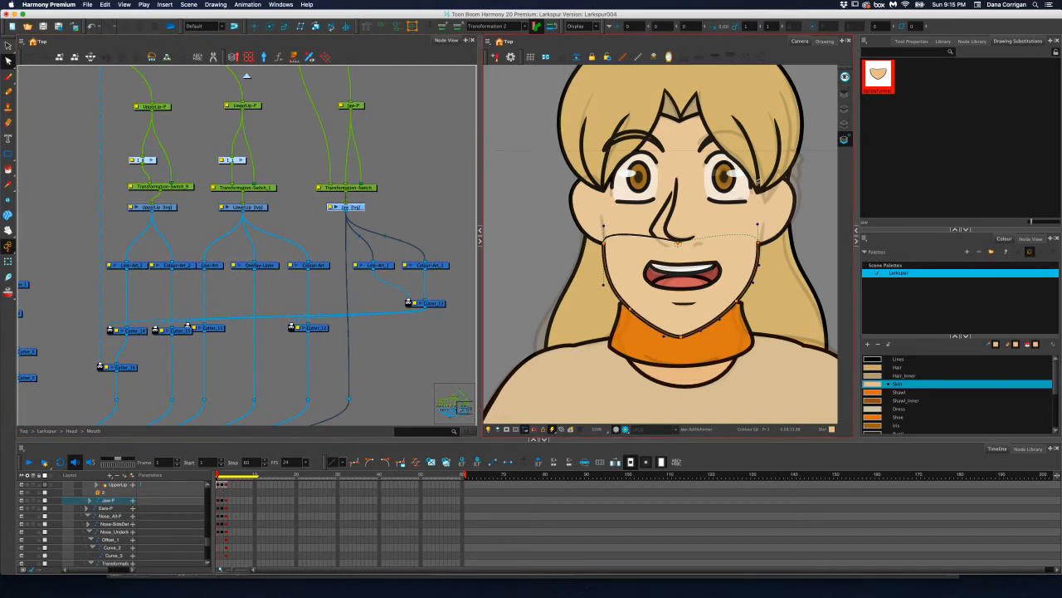
key("super+z")
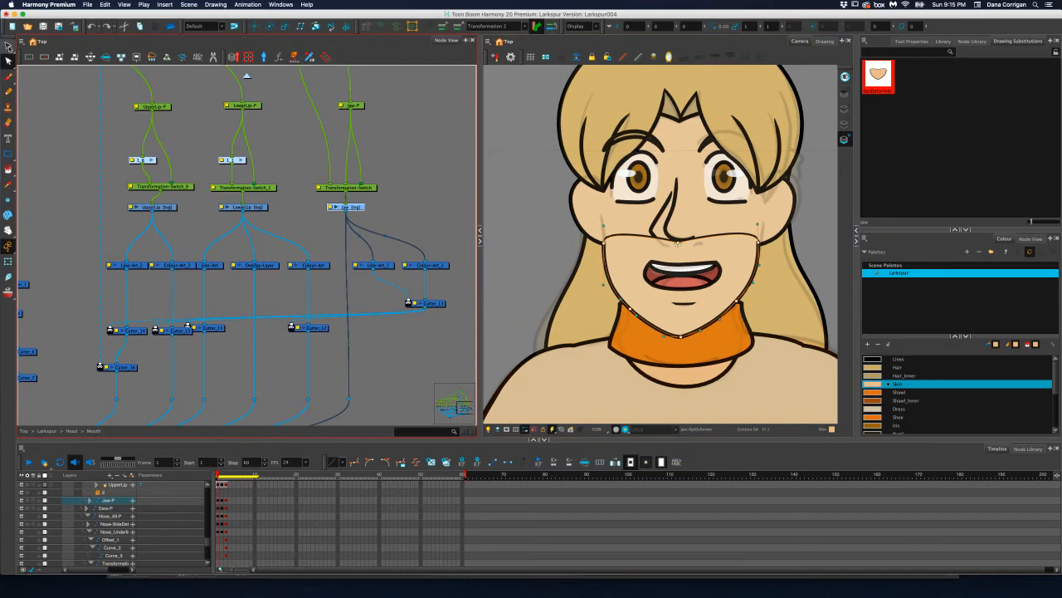
Delete the jaw outline copy from the Underlay layer
left_click(8, 46)
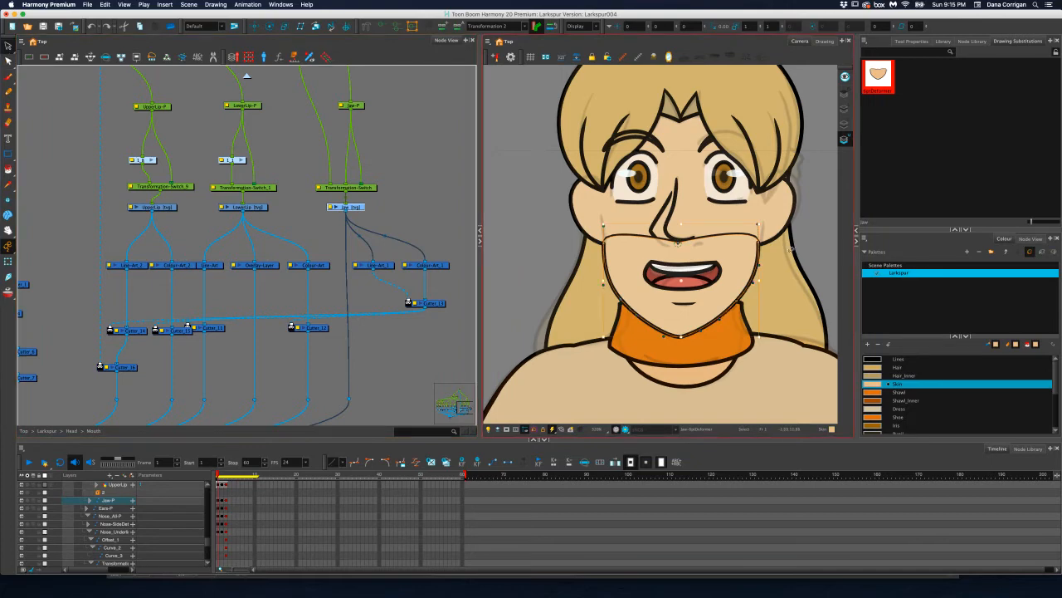
left_click(801, 316)
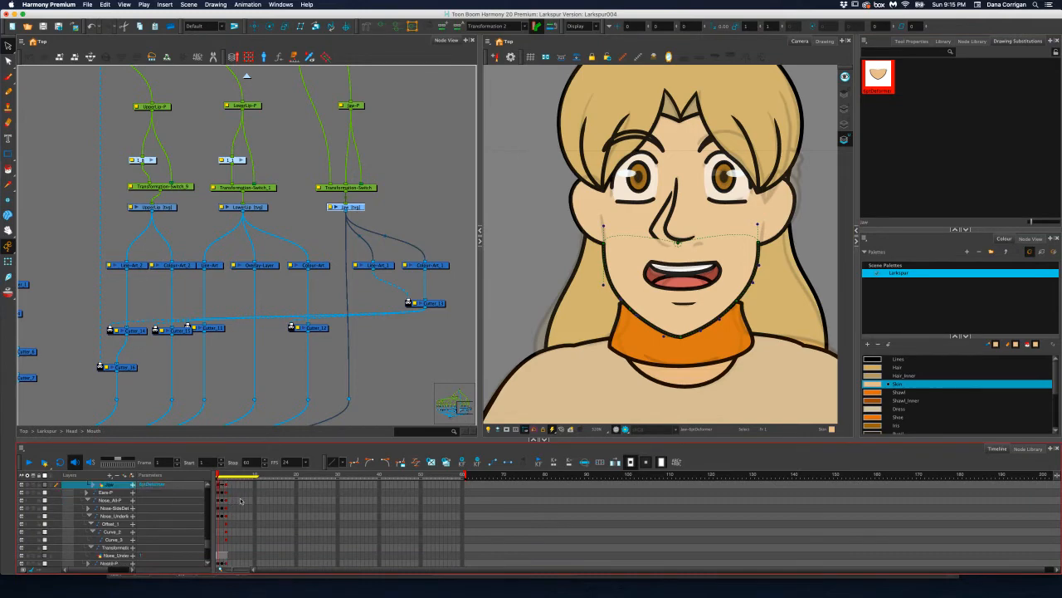
Extend the jaw drawing's exposure from frame 1 to the next turnaround frames and list all of its drawing substitutions
scroll(233, 488, "up", 1)
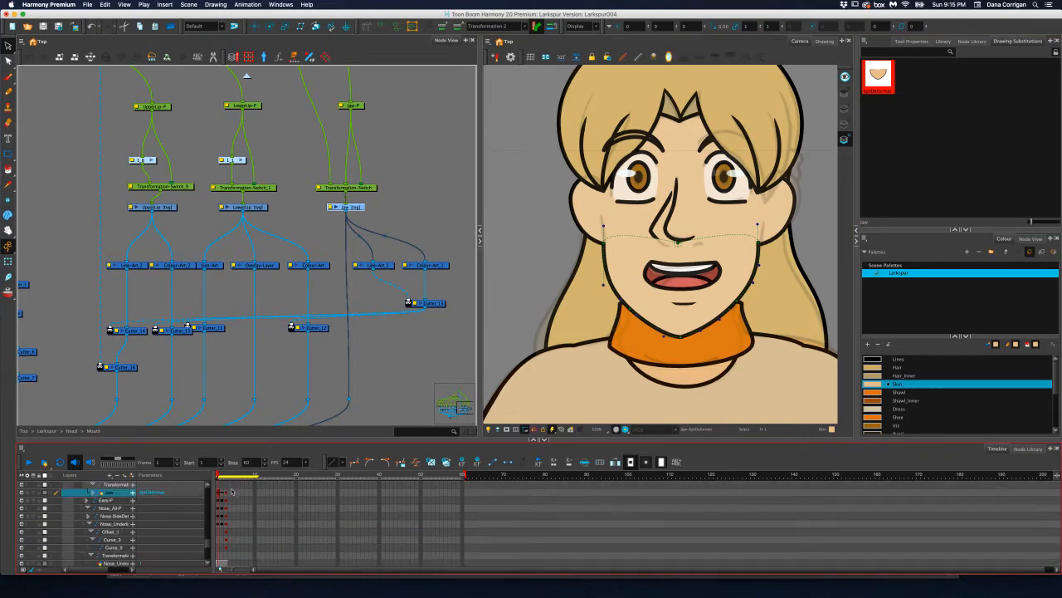
left_click(225, 503)
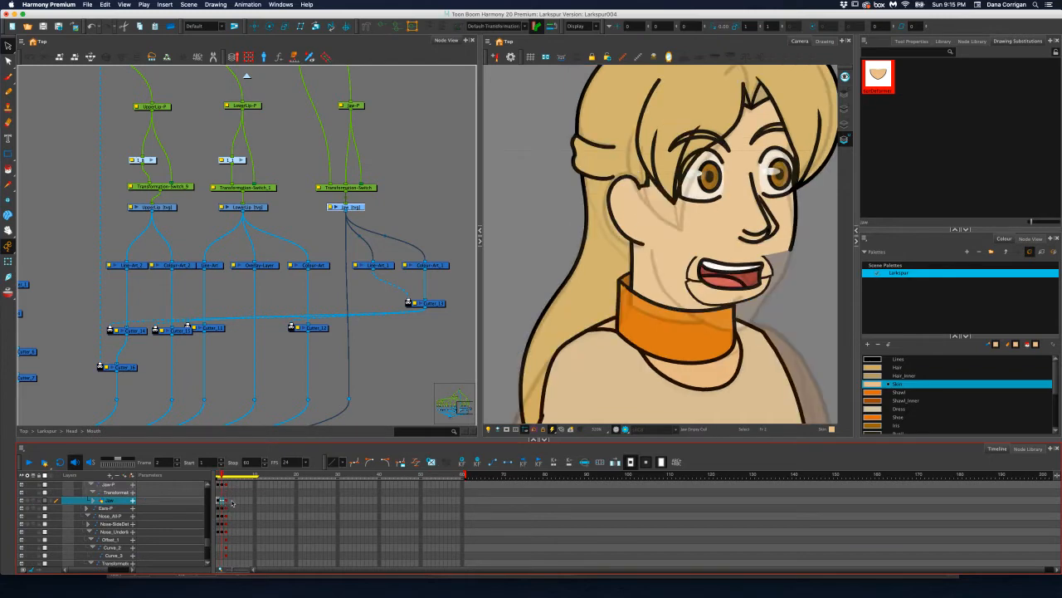
left_click(233, 502)
key("ctrl+v")
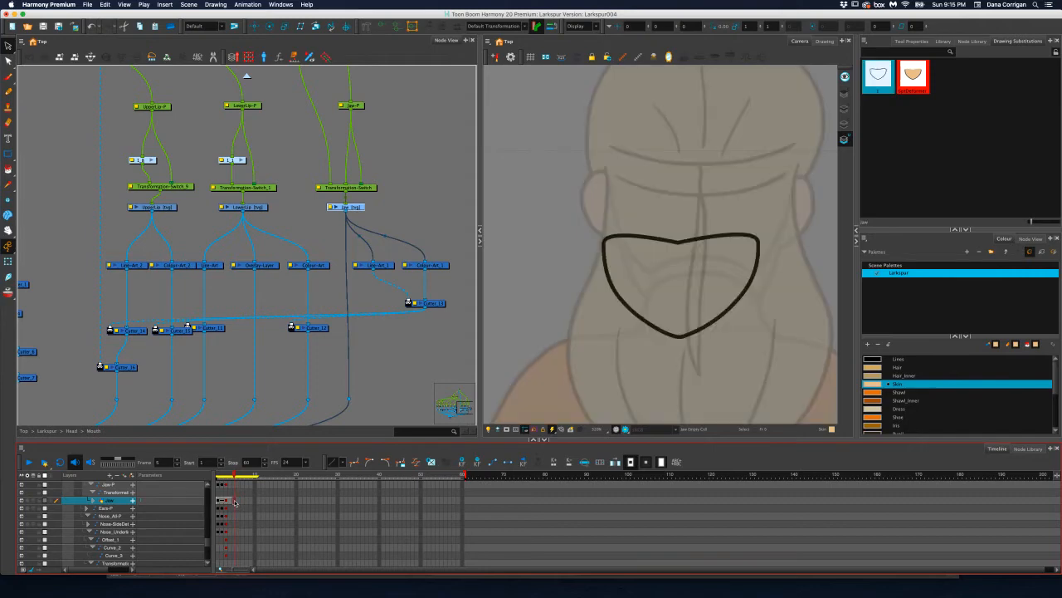
key("ctrl+z")
left_click(227, 501)
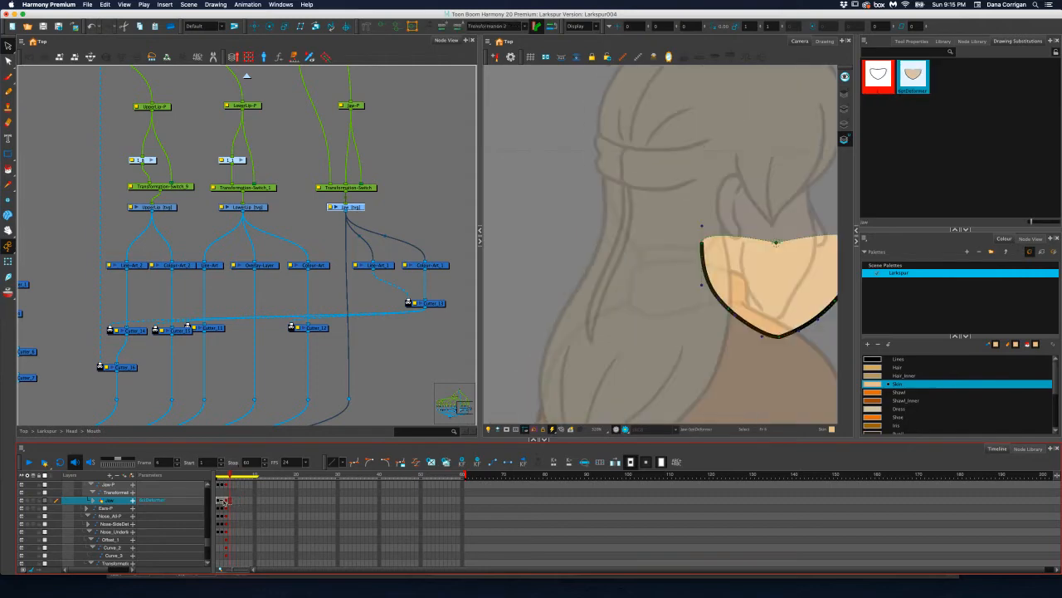
left_click(219, 501)
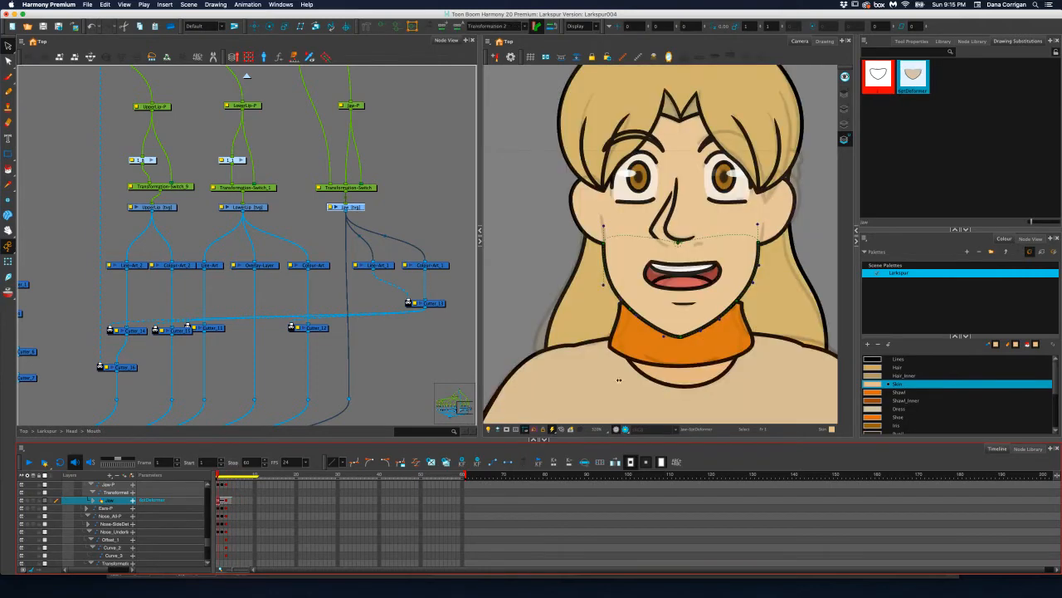
left_click(1056, 53)
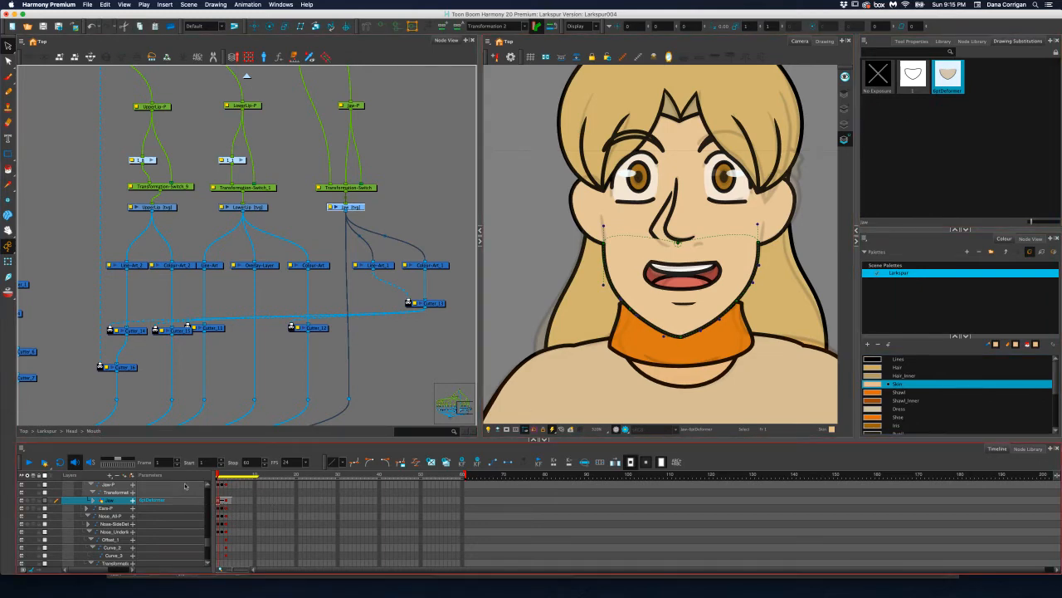
Try to deform the jaw at frame 2, moving its ear-side end inward and its other end onto the cheek line
left_click(222, 475)
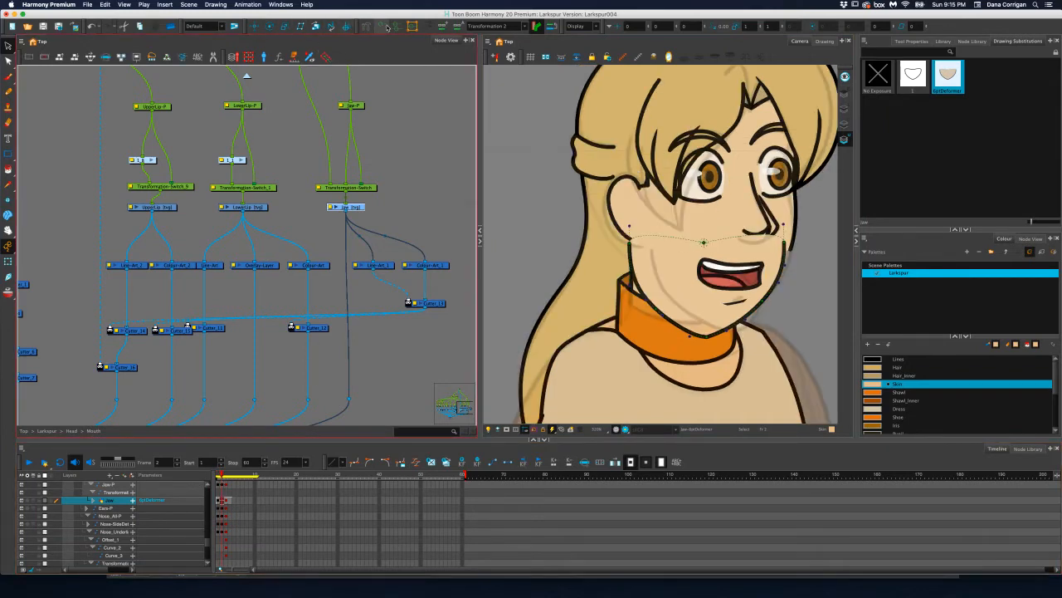
left_click(8, 262)
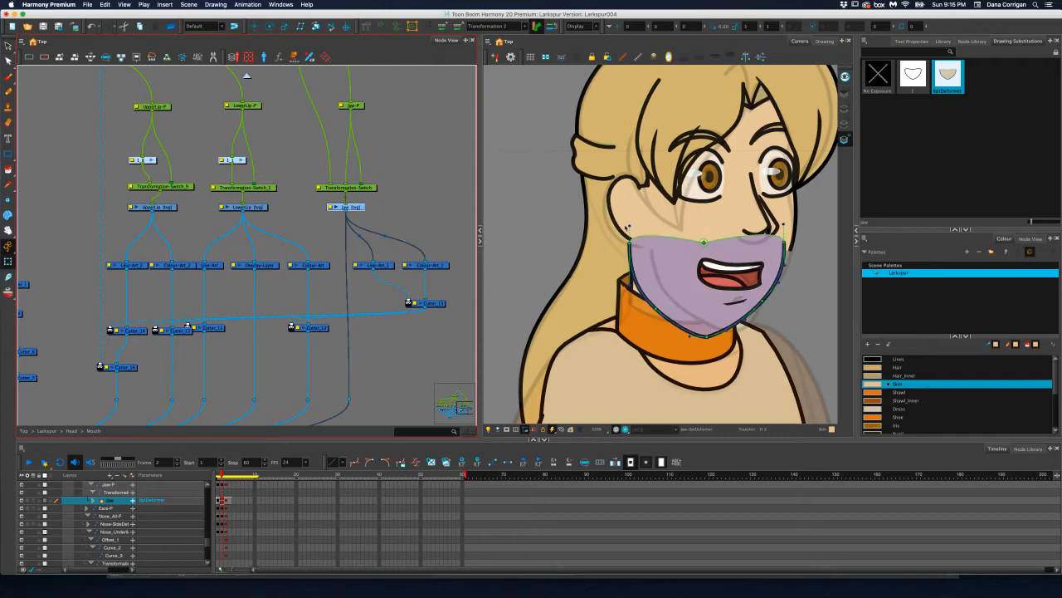
left_click_drag(630, 243, 652, 250)
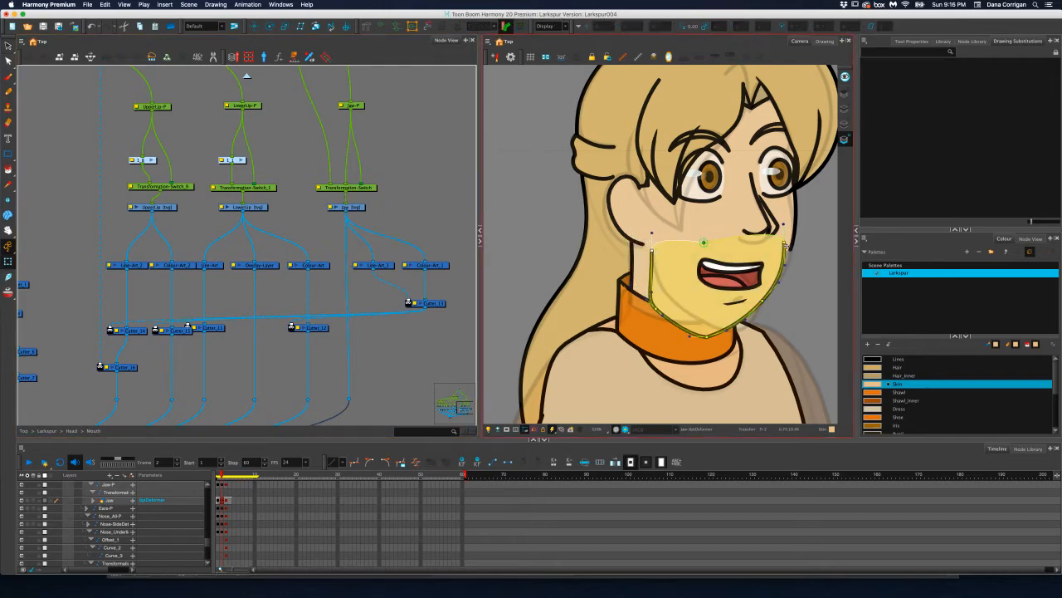
left_click_drag(786, 246, 785, 273)
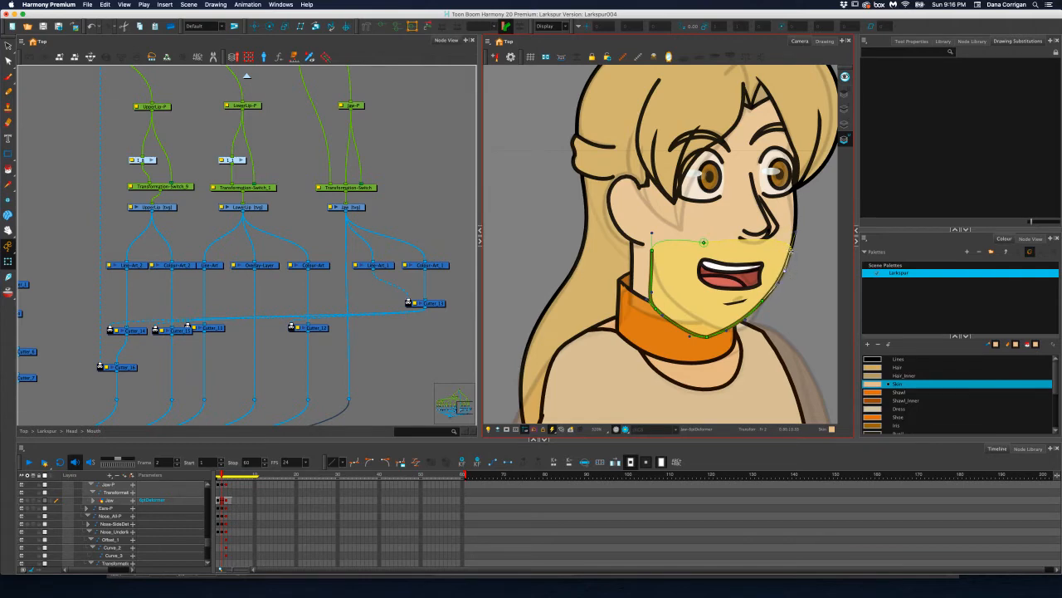
scroll(795, 259, "up", 5)
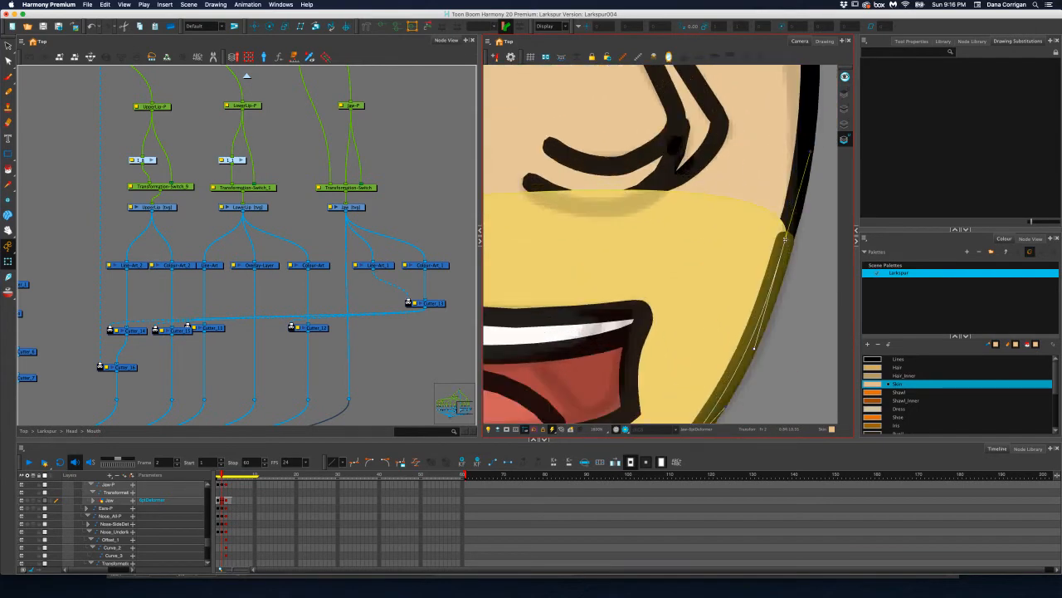
scroll(783, 239, "down", 6)
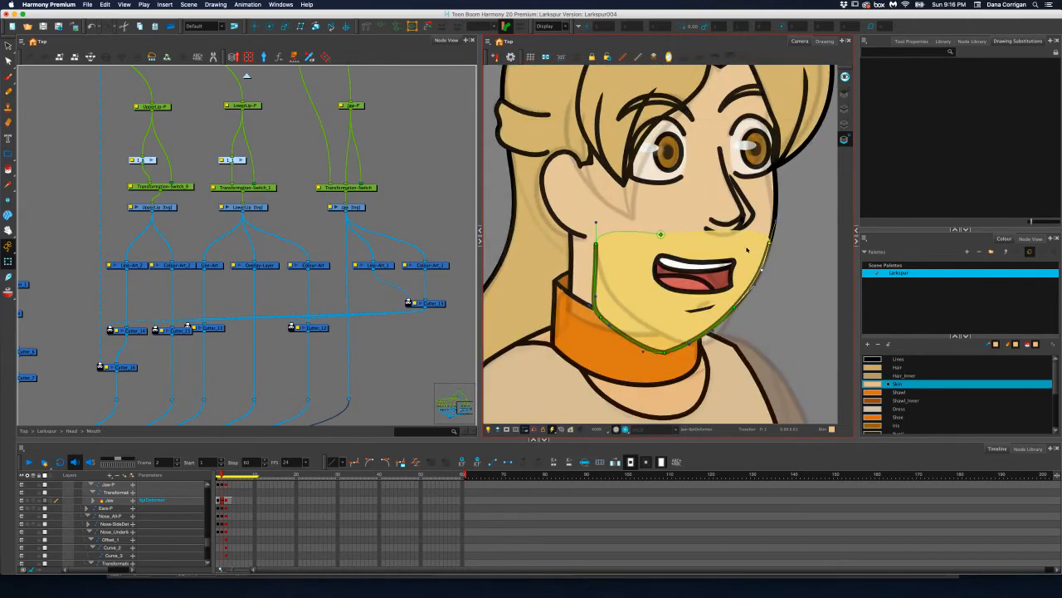
key("ctrl+z")
key("ctrl+z")
key("ctrl+z")
key("ctrl+z")
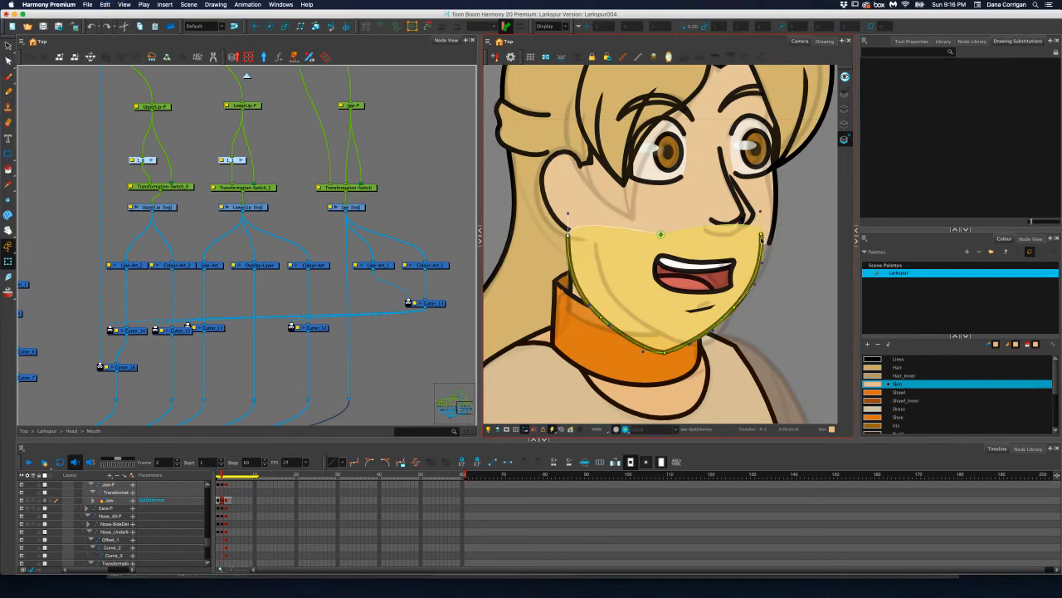
Undo the jaw edits back to the full outline without its envelope deformer and without exposure at frame 2
left_click_drag(761, 238, 770, 247)
key("ctrl+z")
key("ctrl+z")
key("ctrl+z")
key("ctrl+z")
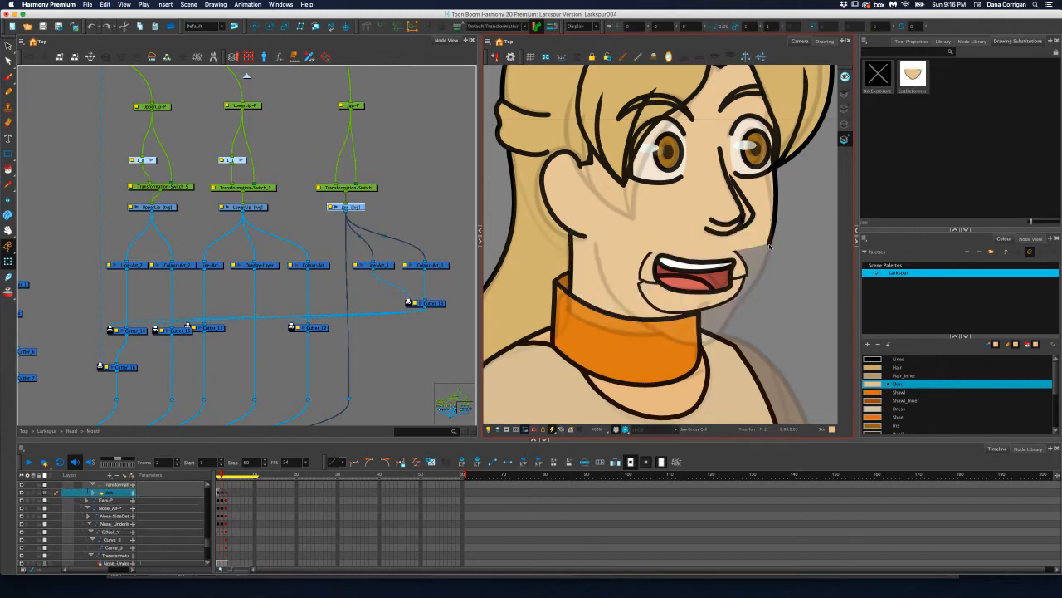
Switch to the Line Art layer at frame 1 and copy the whole jaw outline
left_click(217, 475)
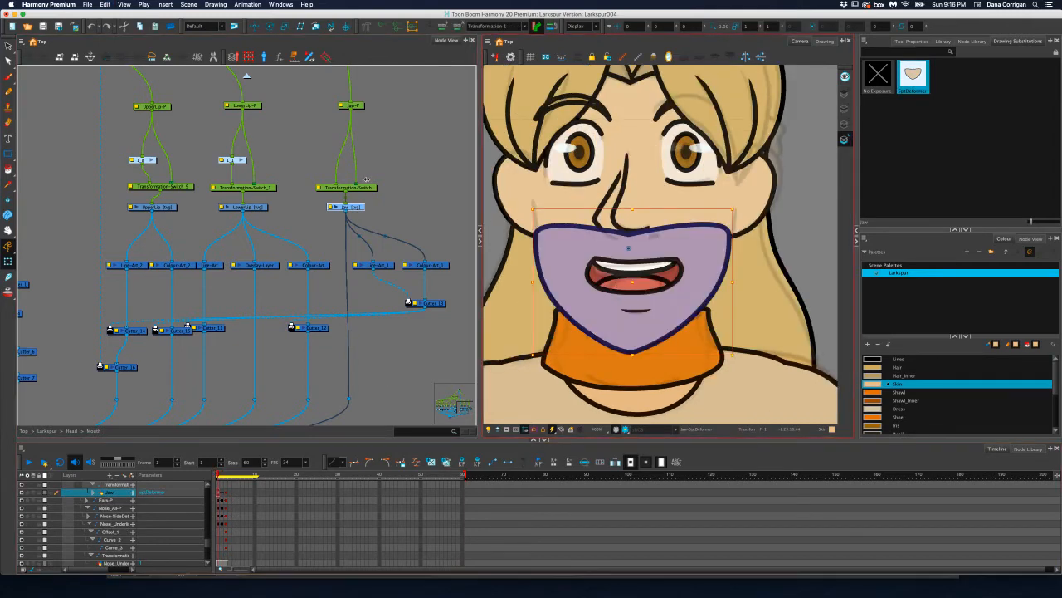
left_click(383, 156)
mouse_move(772, 253)
left_mouse_down()
mouse_move(593, 195)
mouse_move(517, 312)
mouse_move(622, 384)
mouse_move(725, 348)
left_mouse_up()
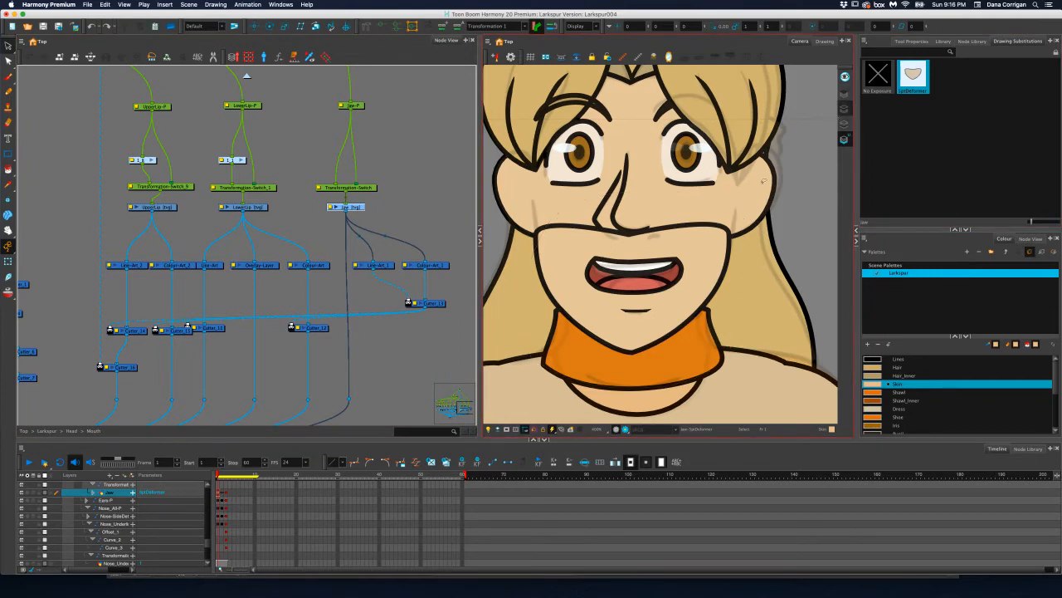
key("l")
left_click(707, 223)
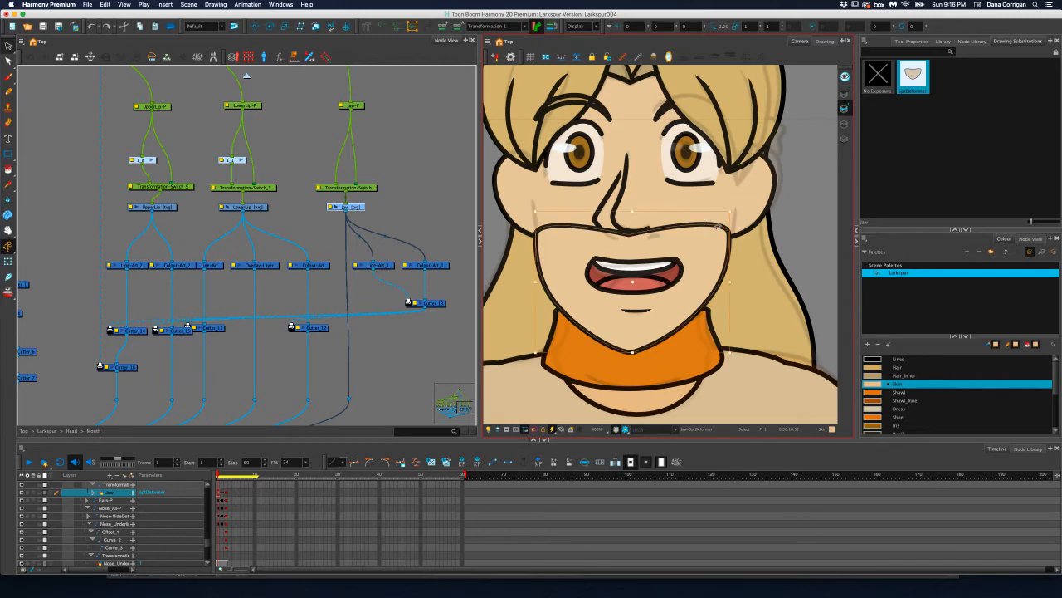
left_click(770, 262)
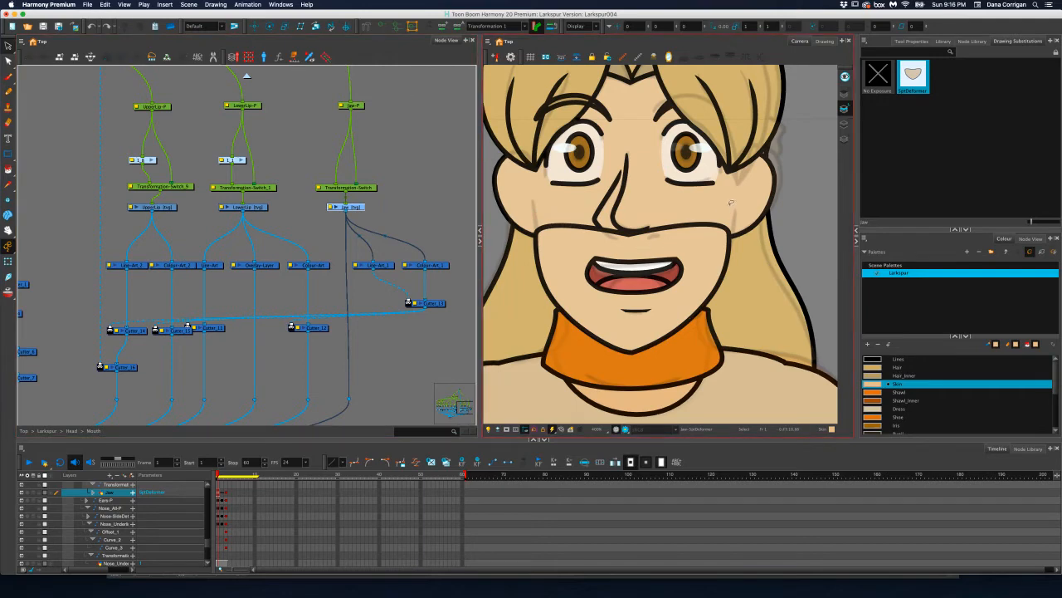
mouse_move(703, 214)
left_mouse_down()
mouse_move(508, 319)
mouse_move(793, 244)
left_mouse_up()
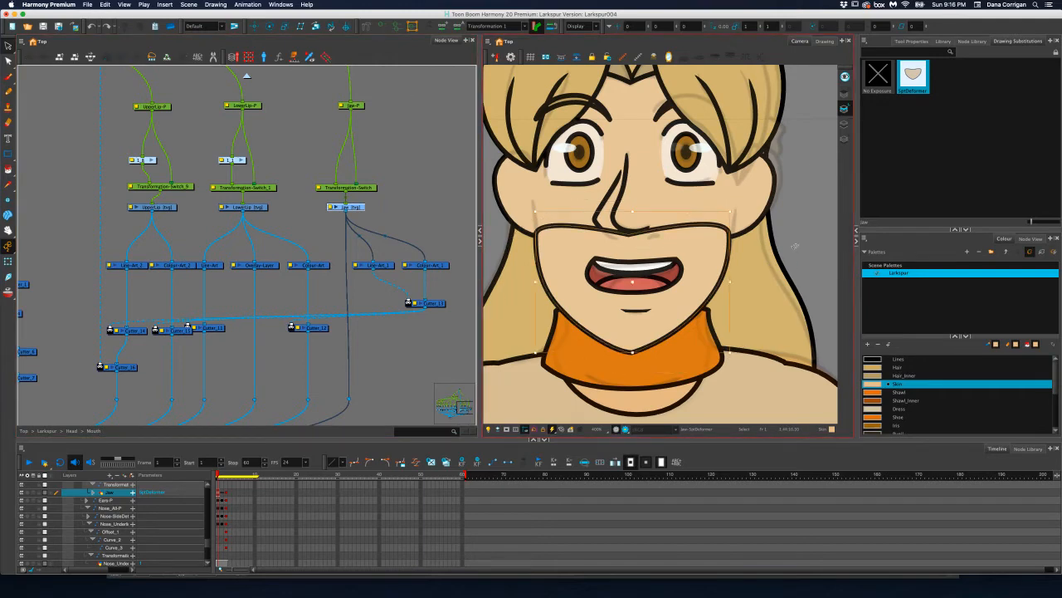
key("super+c")
Try to paste the copied jaw outline into the Jaw layer at frame 2
left_click(222, 494)
key("super+v")
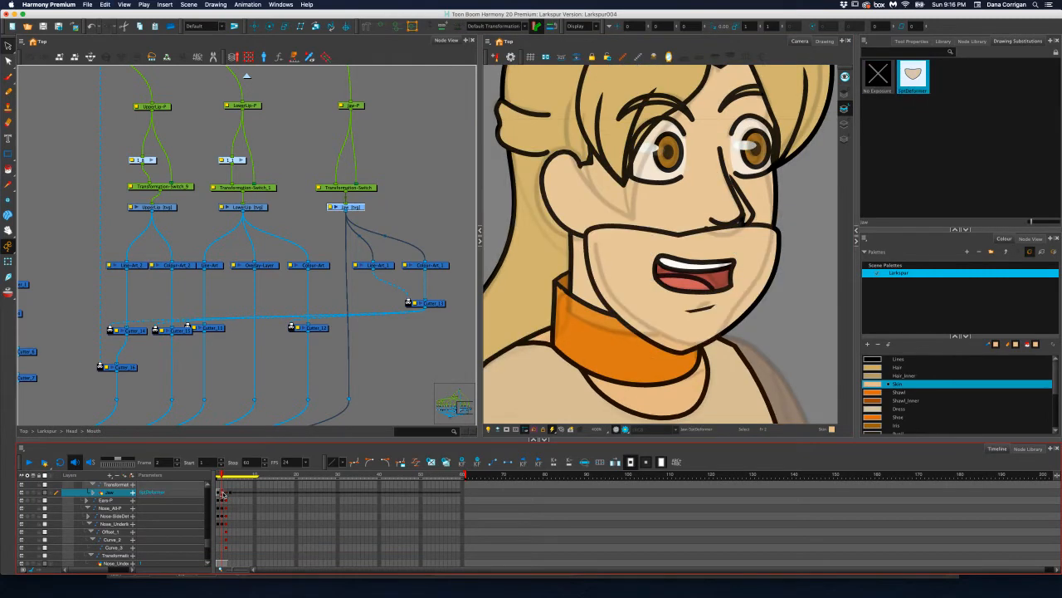
left_click(222, 494)
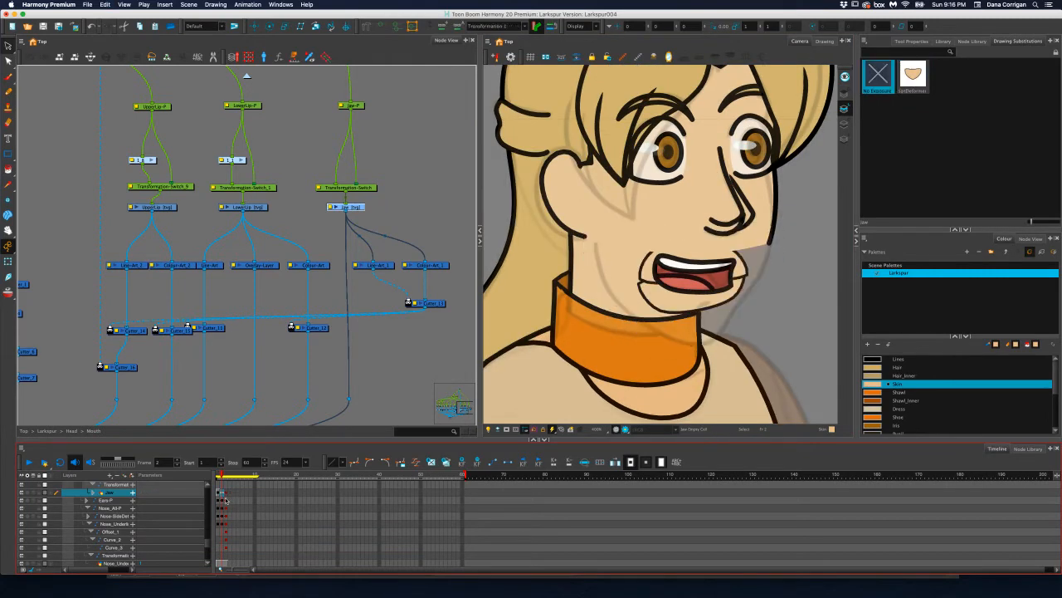
Reselect the jaw outline at frame 1 and paste it as a new drawing into the empty Jaw cell at frame 2
left_click(219, 494)
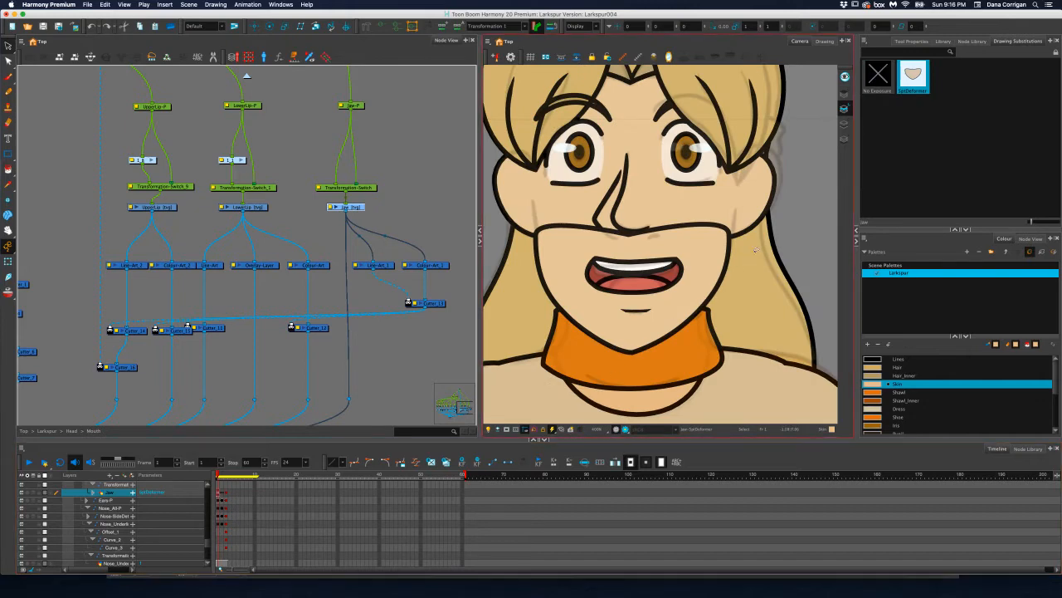
mouse_move(776, 216)
left_mouse_down()
mouse_move(508, 269)
mouse_move(722, 307)
left_mouse_up()
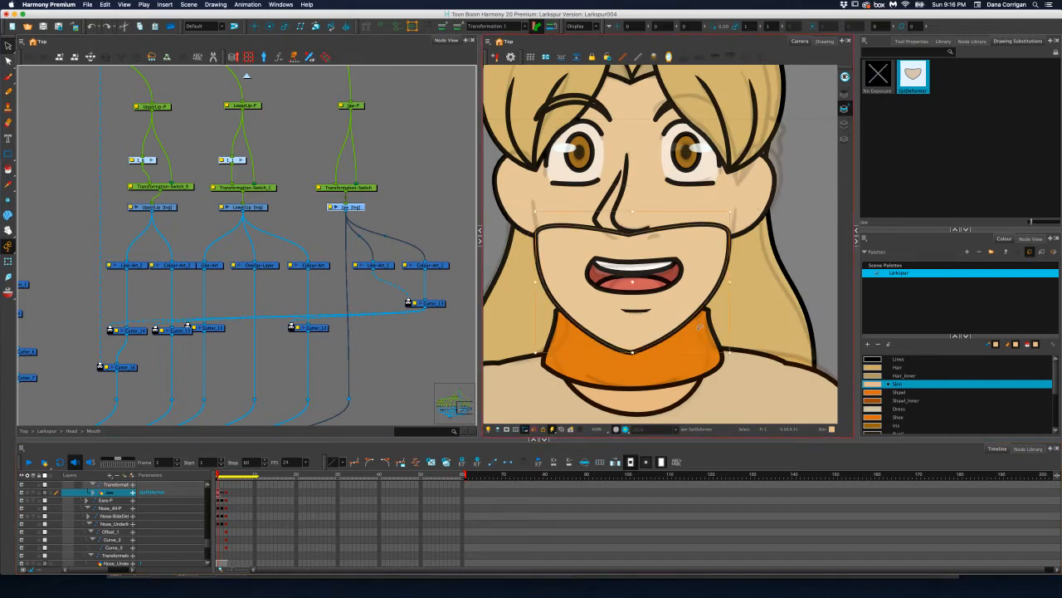
left_click(222, 493)
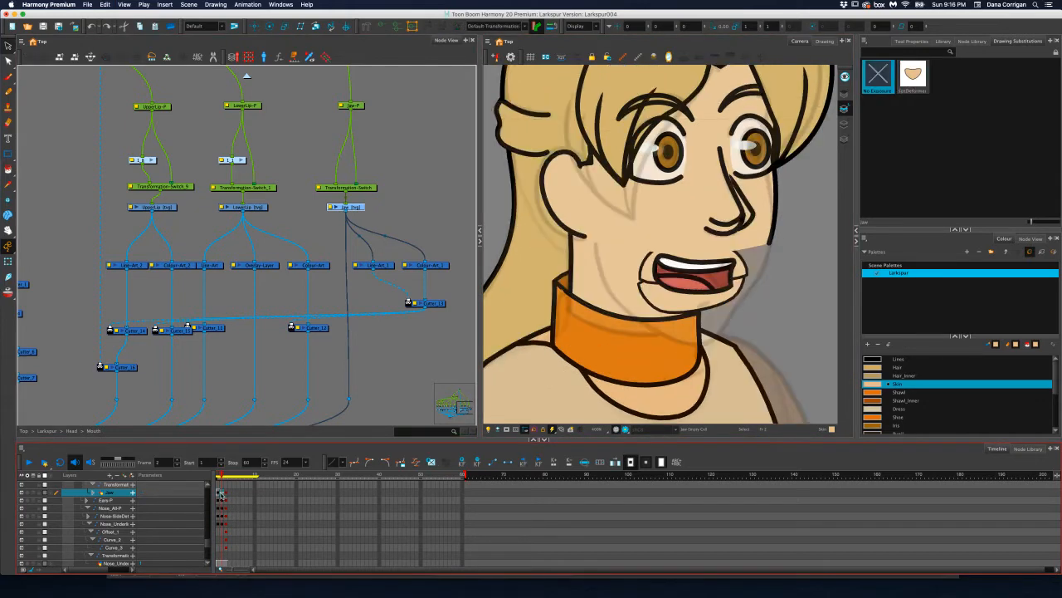
left_click(565, 395)
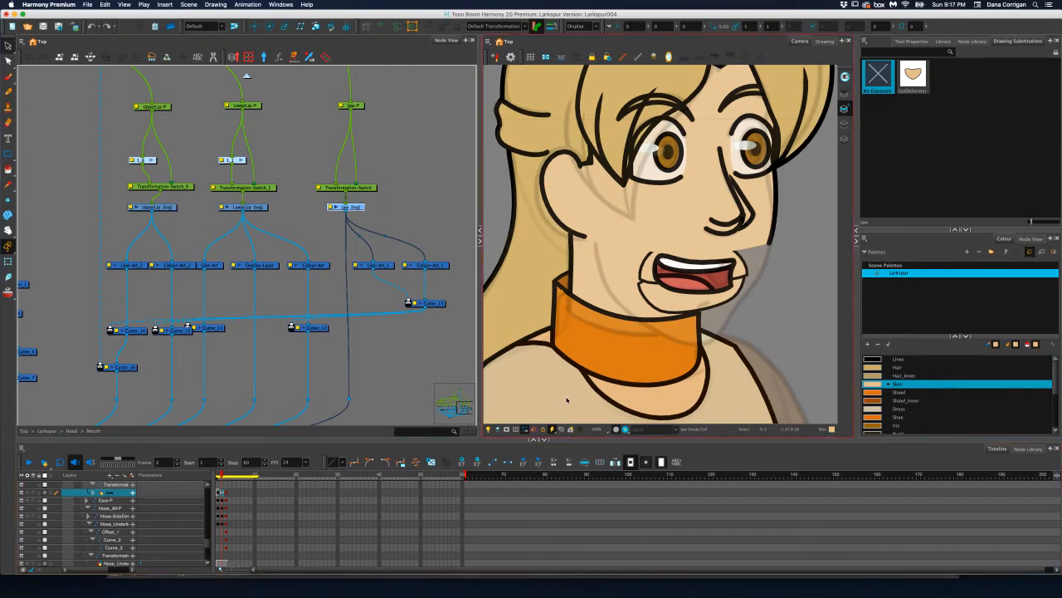
key("alt+super")
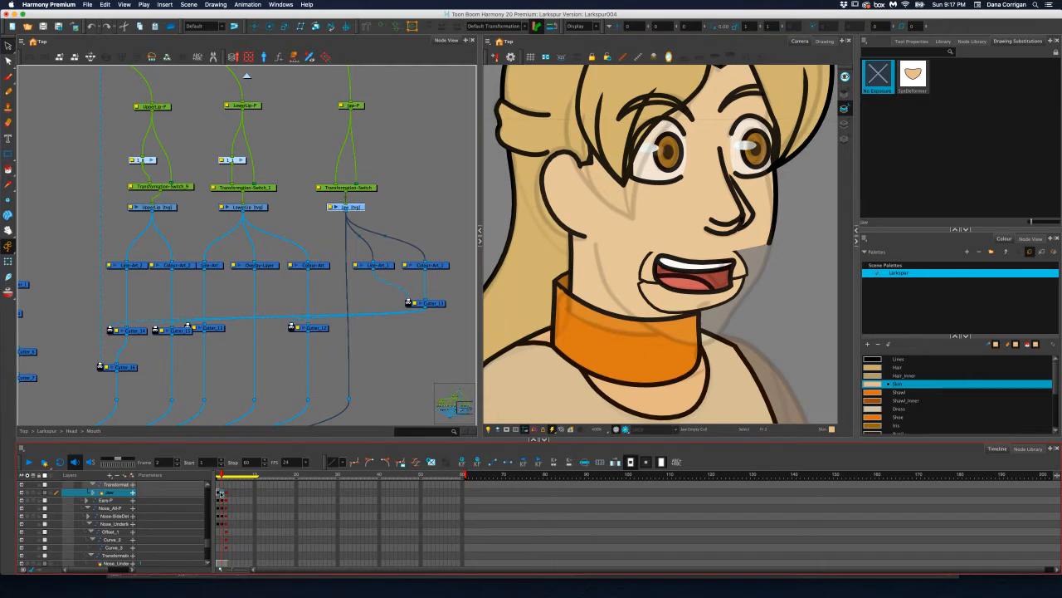
right_click(221, 493)
left_click(221, 495)
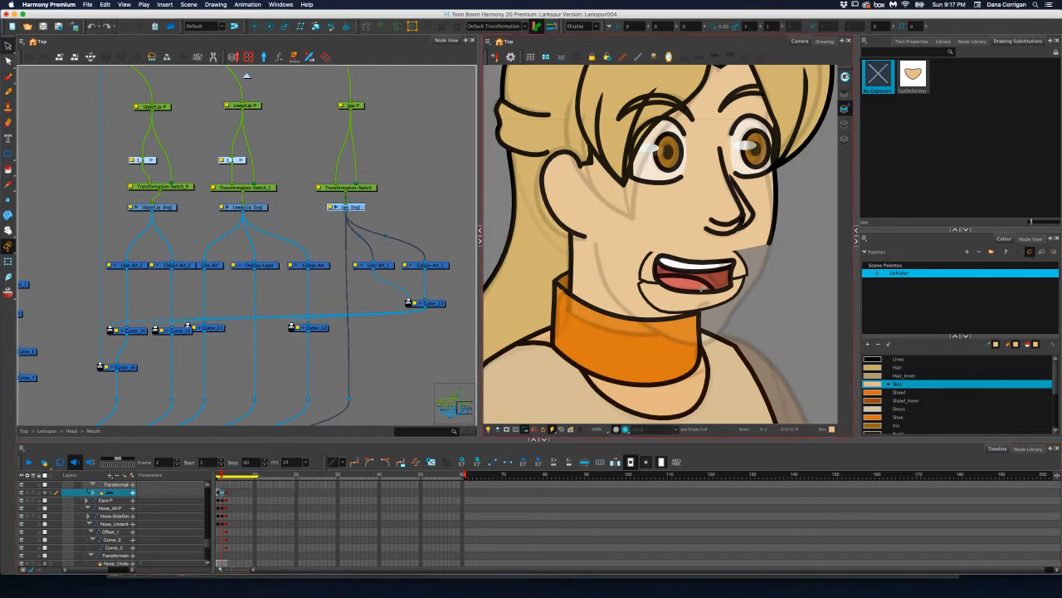
key("super+v")
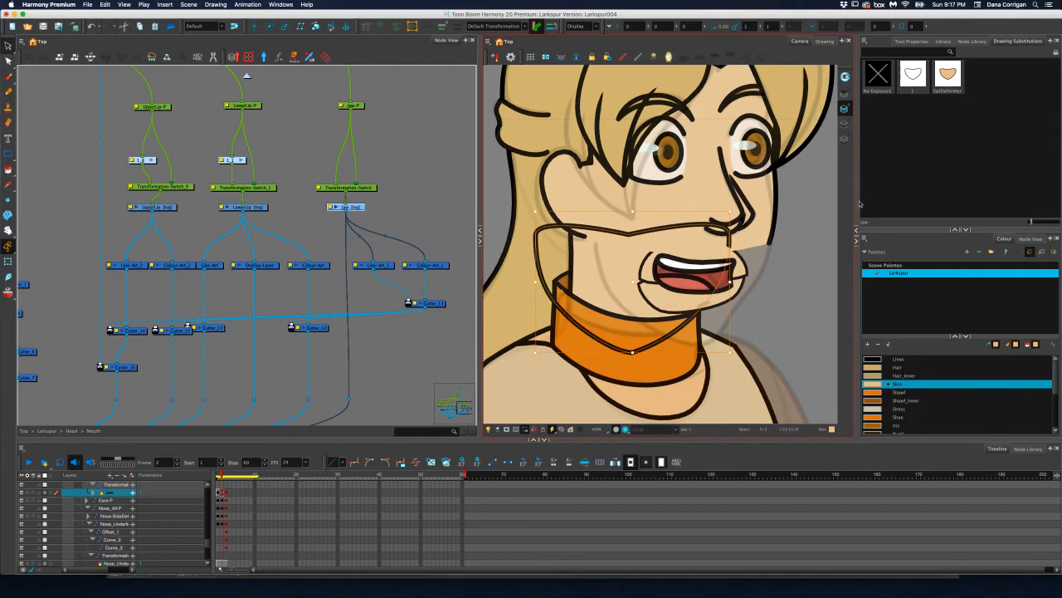
Substitute the original filled jaw drawing for the pasted outline at frame 2 and compare it with the neighbouring frames
left_click(948, 74)
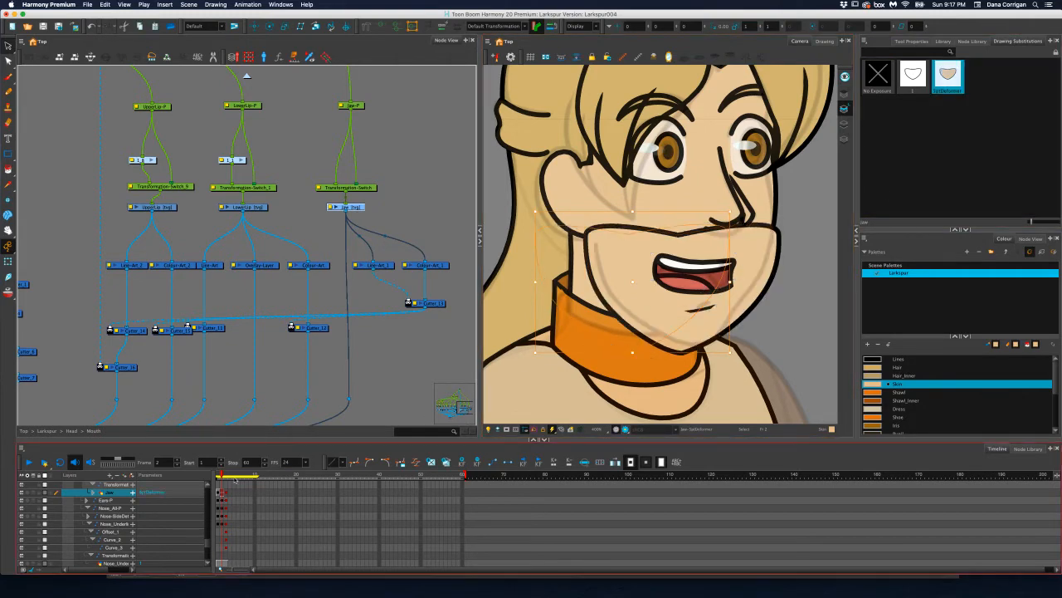
left_click(225, 493)
left_click(221, 494)
left_click(219, 493)
left_click(221, 494)
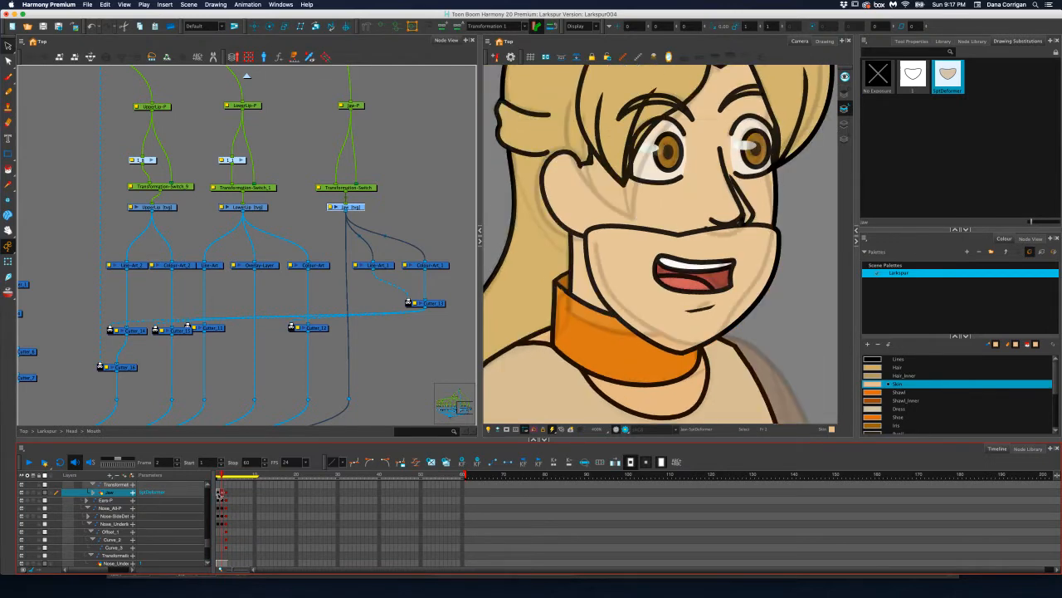
Select the complete jaw drawing at frame 1 and create an envelope deformer from it with the Envelope Creator's existing settings
left_click(218, 493)
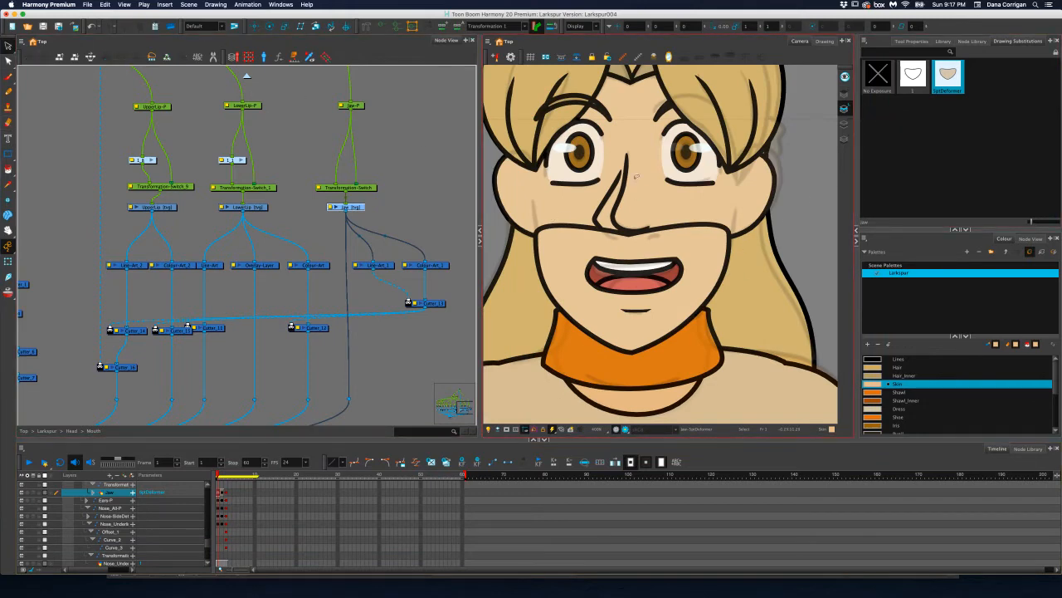
mouse_move(668, 181)
left_mouse_down()
mouse_move(532, 323)
mouse_move(765, 276)
mouse_move(768, 224)
left_mouse_up()
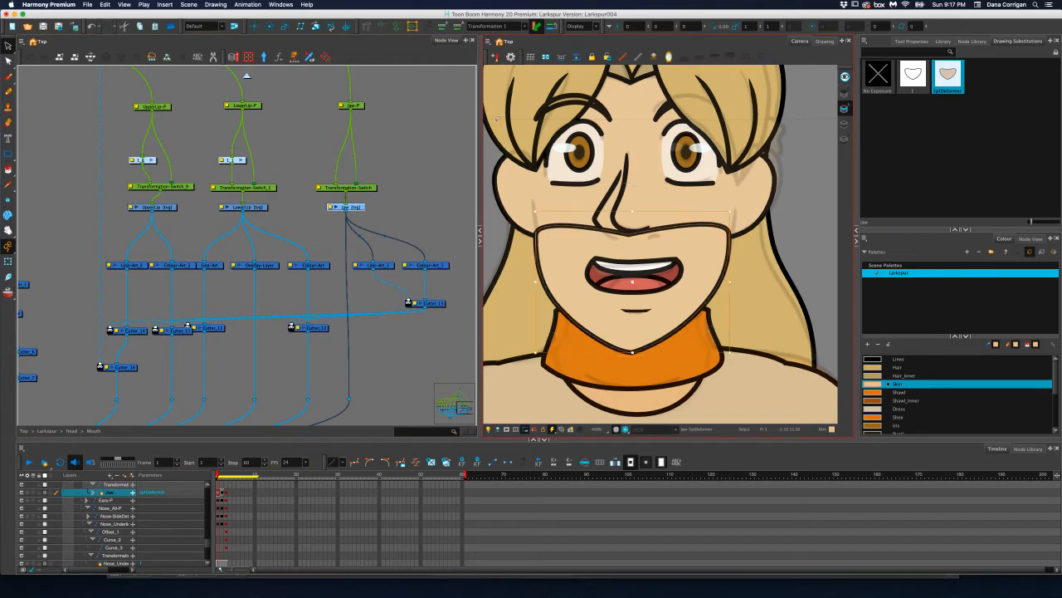
left_click(247, 5)
mouse_move(282, 82)
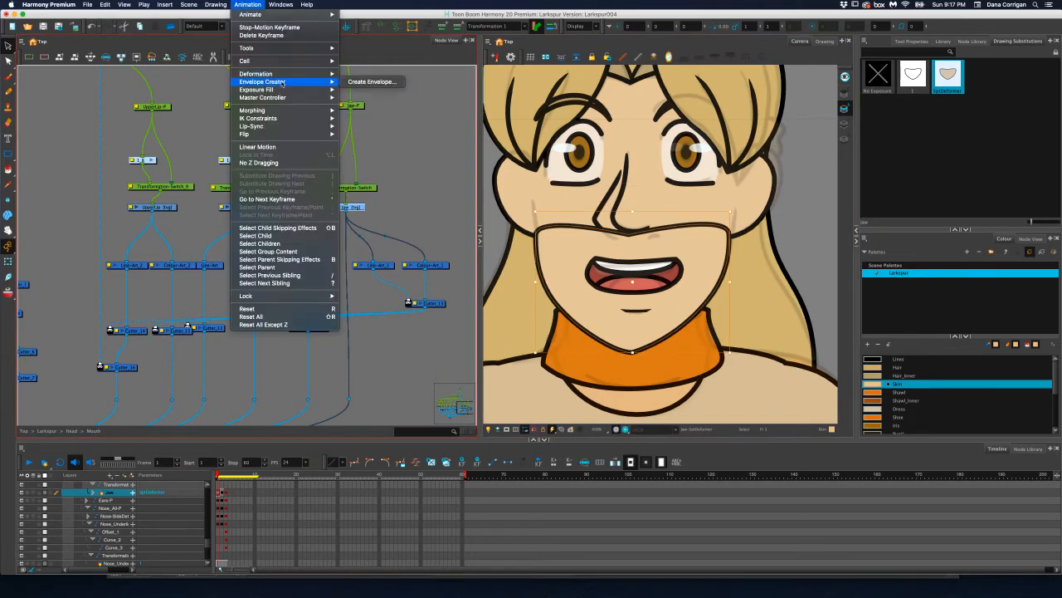
left_click(369, 82)
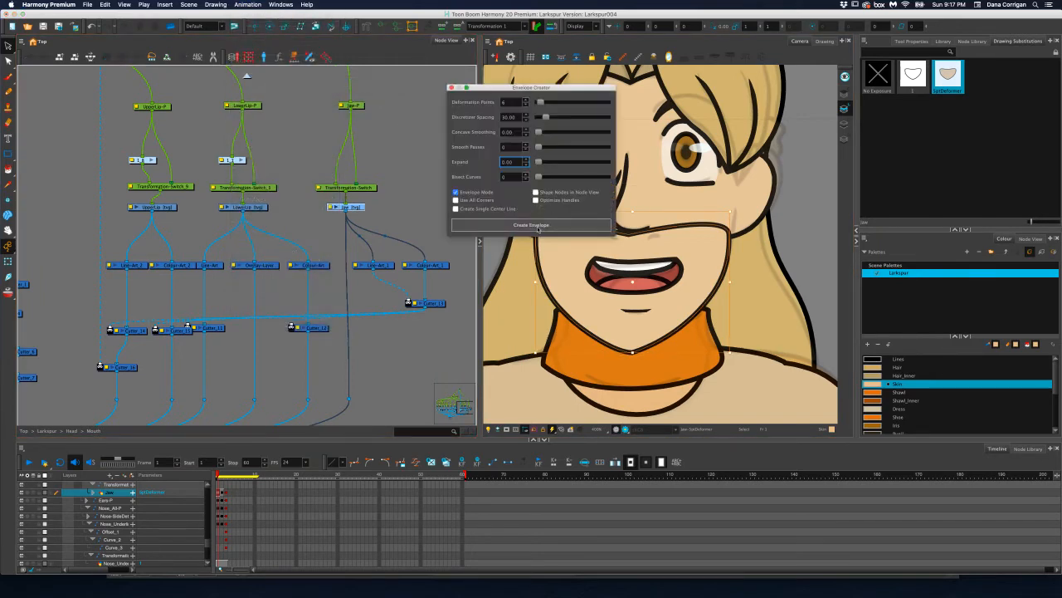
left_click(538, 229)
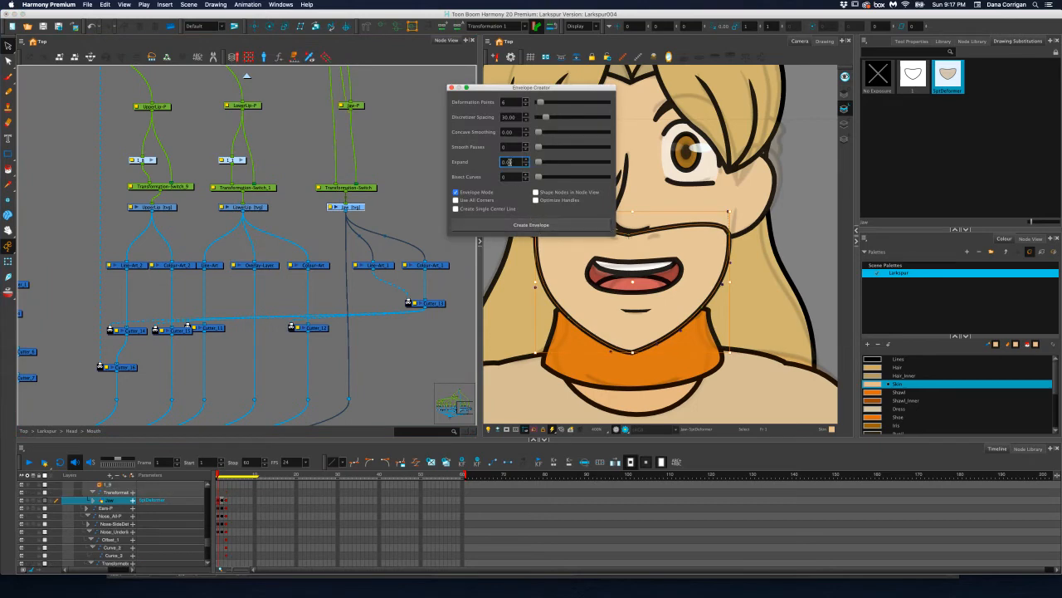
left_click(451, 87)
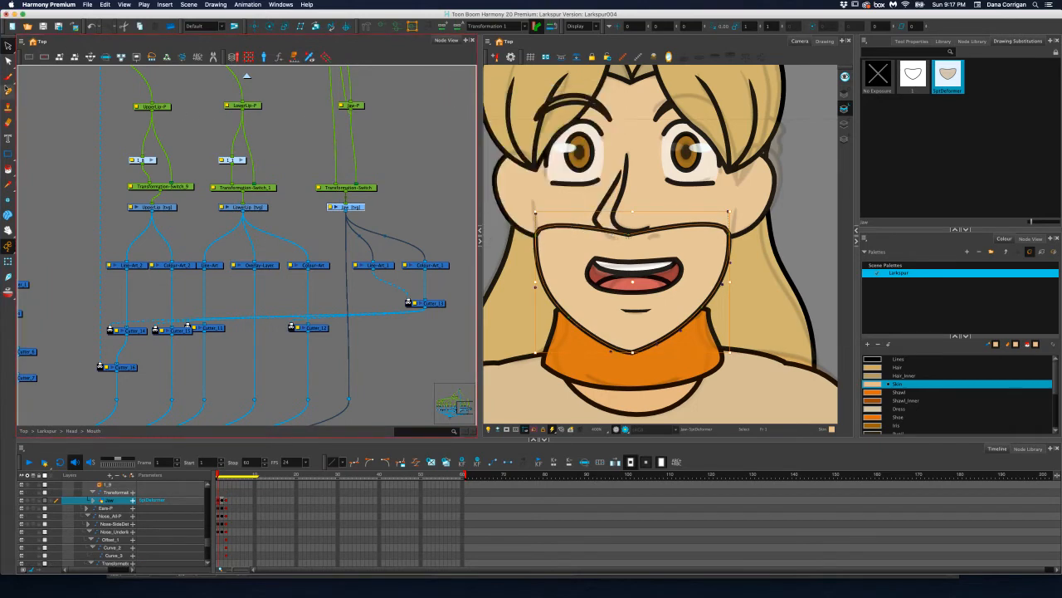
Reduce the eraser's maximum size to about 11.8 and erase the jaw's upper outline below the nose at frame 1
left_click(8, 123)
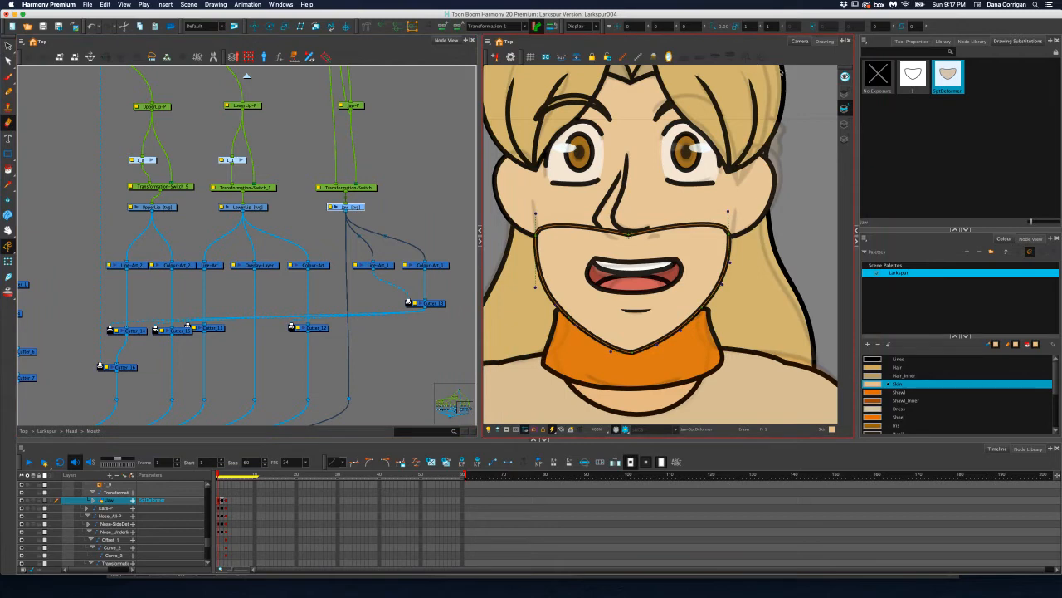
left_click(845, 110)
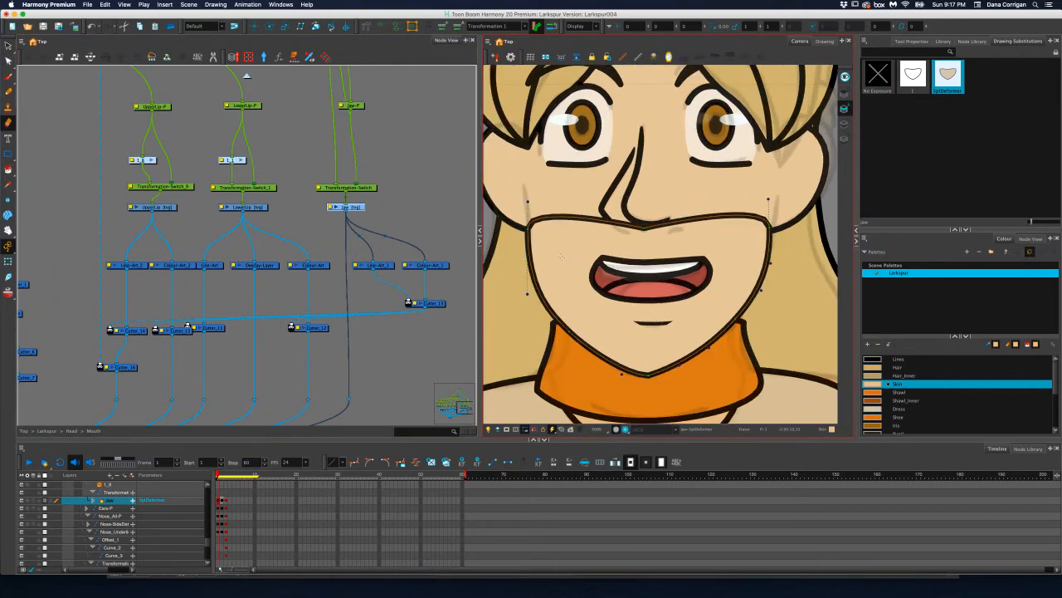
left_click(527, 210)
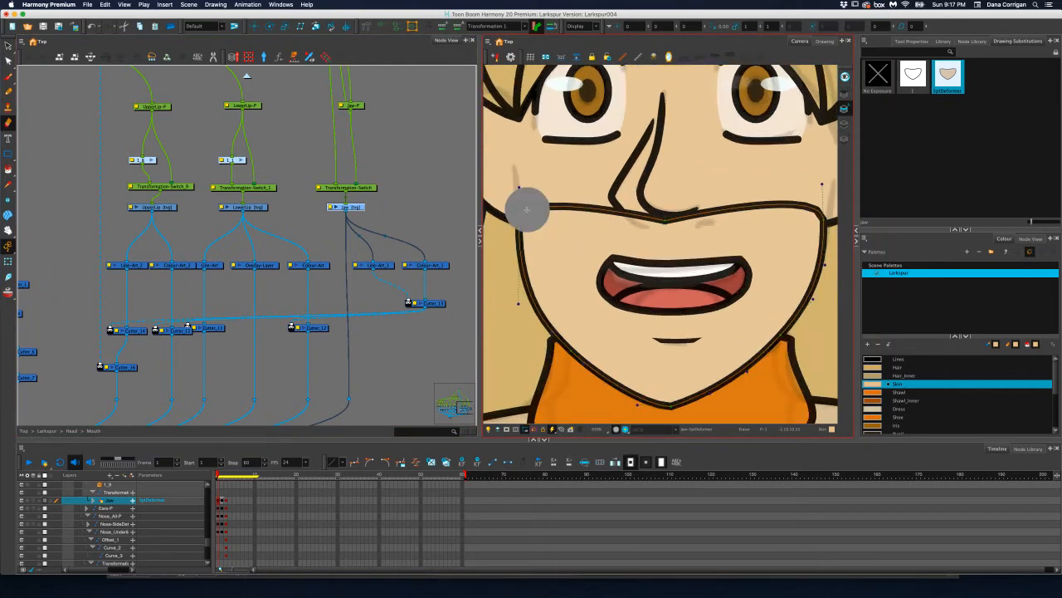
key("ctrl+z")
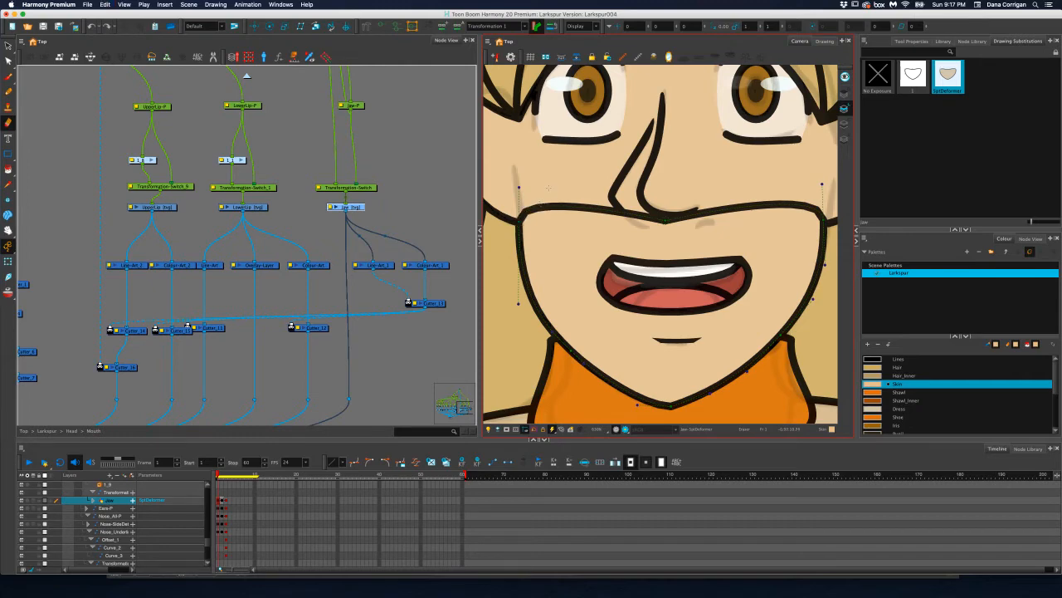
left_click_drag(548, 188, 556, 184)
key("ctrl+z")
left_click(932, 40)
left_click_drag(890, 111, 880, 111)
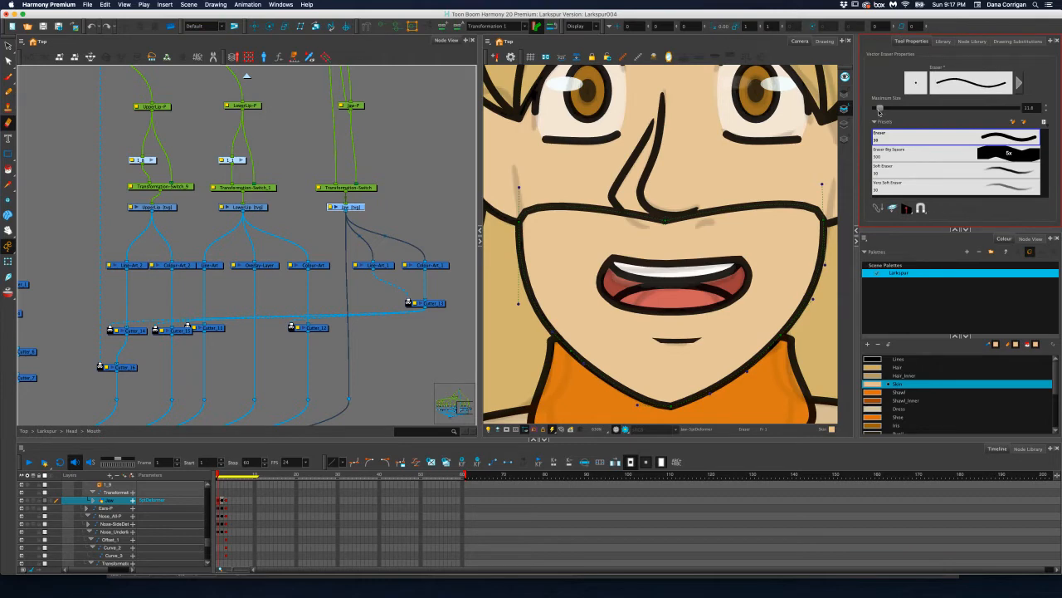
mouse_move(560, 184)
left_mouse_down()
mouse_move(525, 198)
mouse_move(529, 219)
mouse_move(555, 198)
mouse_move(552, 209)
mouse_move(582, 202)
mouse_move(664, 218)
mouse_move(808, 206)
left_mouse_up()
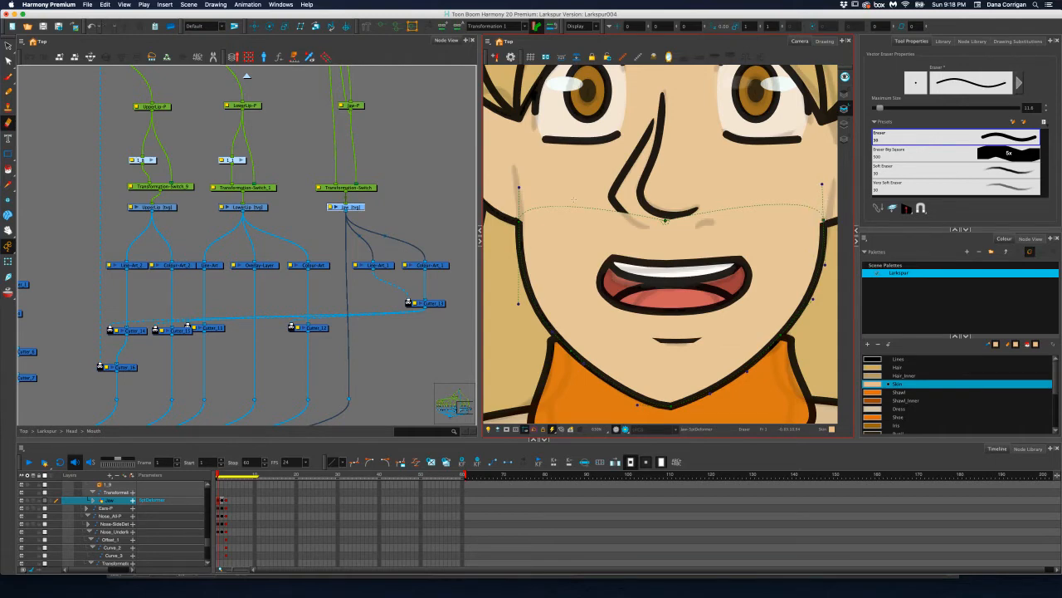
Try adjusting the envelope points along the jaw's right side at frame 2, and undo back to the fully outlined jaw without the envelope
key(".")
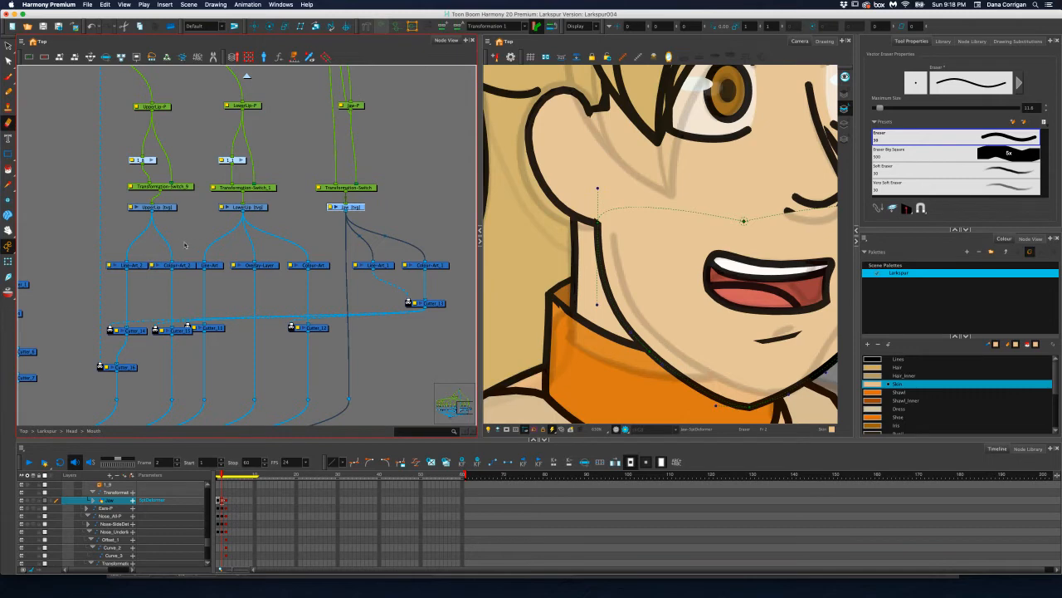
left_click(7, 246)
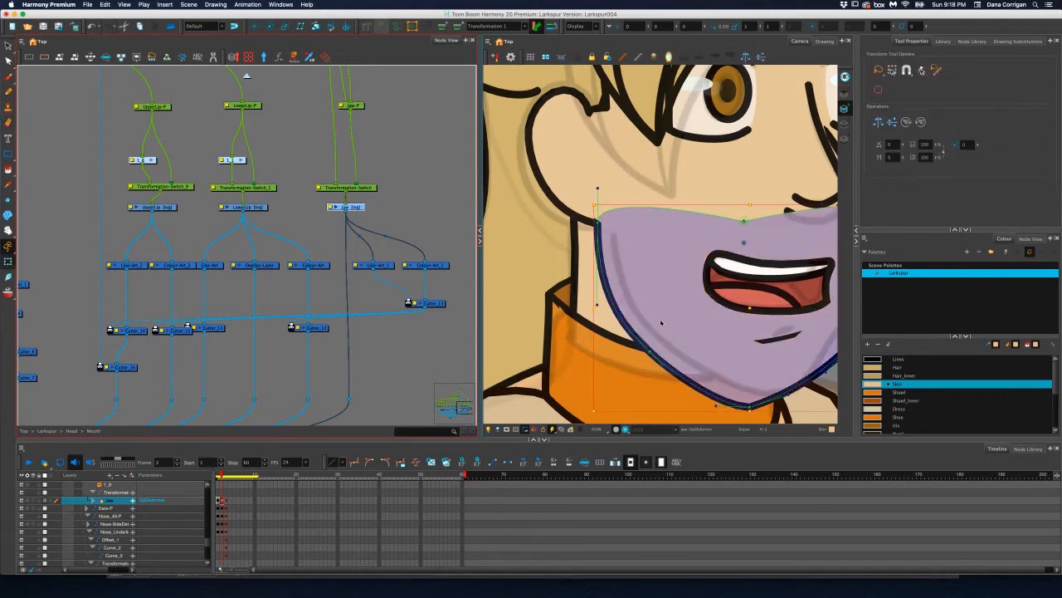
left_click_drag(770, 354, 610, 321)
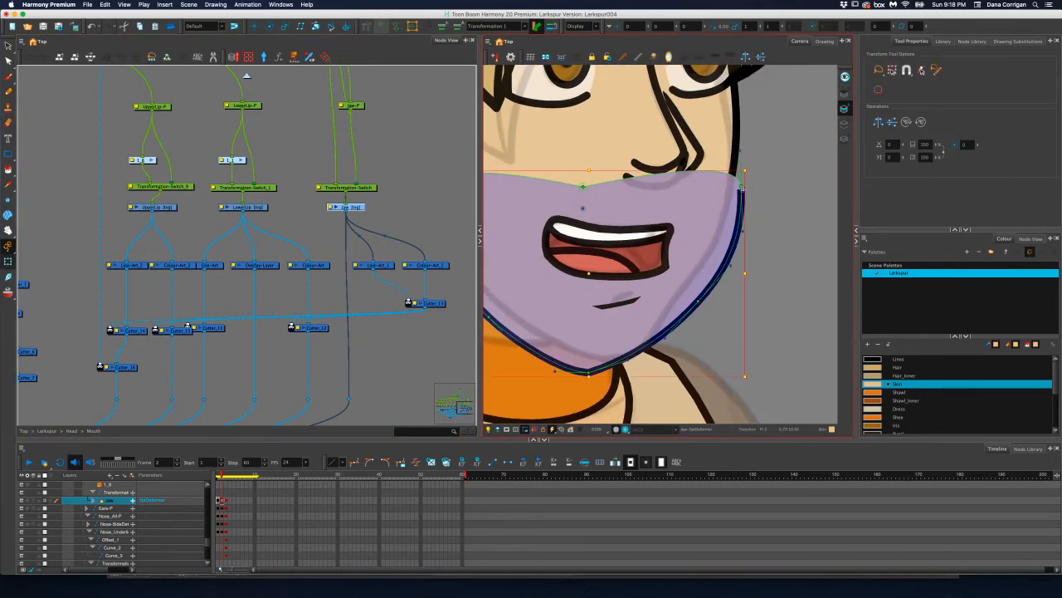
left_click(741, 187)
left_click_drag(741, 188, 805, 239)
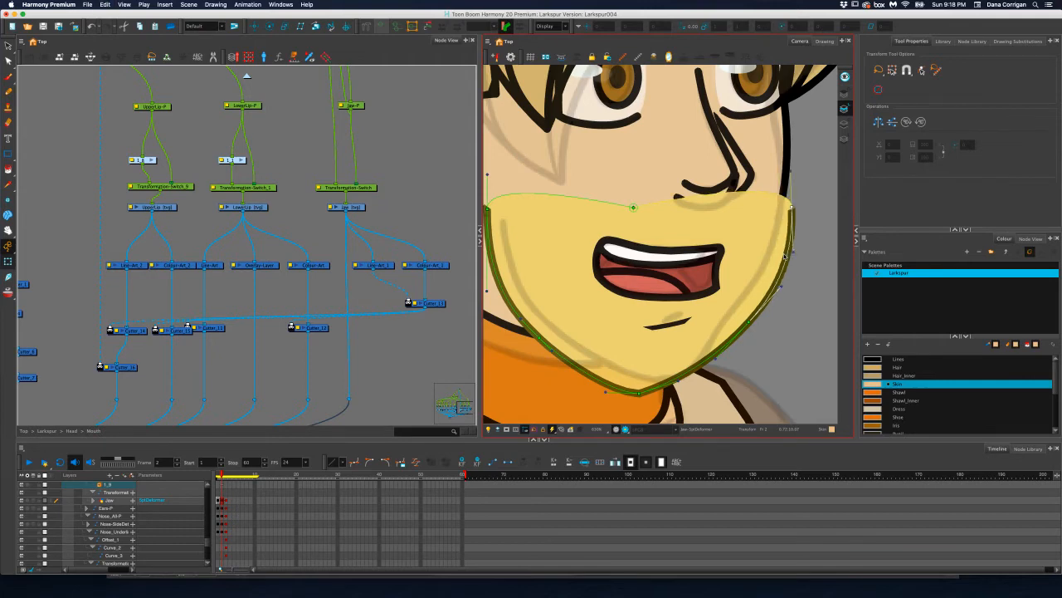
left_click(784, 255)
key("super+z")
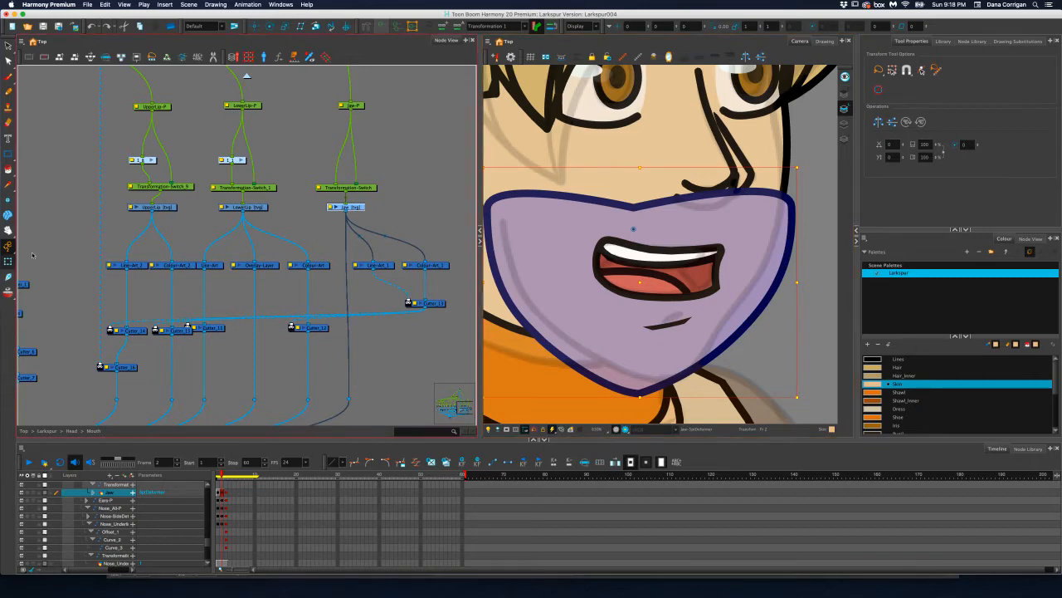
Reshape the jaw's upper contour at frame 1 into a nearly straight edge by adjusting both corner handles and the middle point
left_click(10, 61)
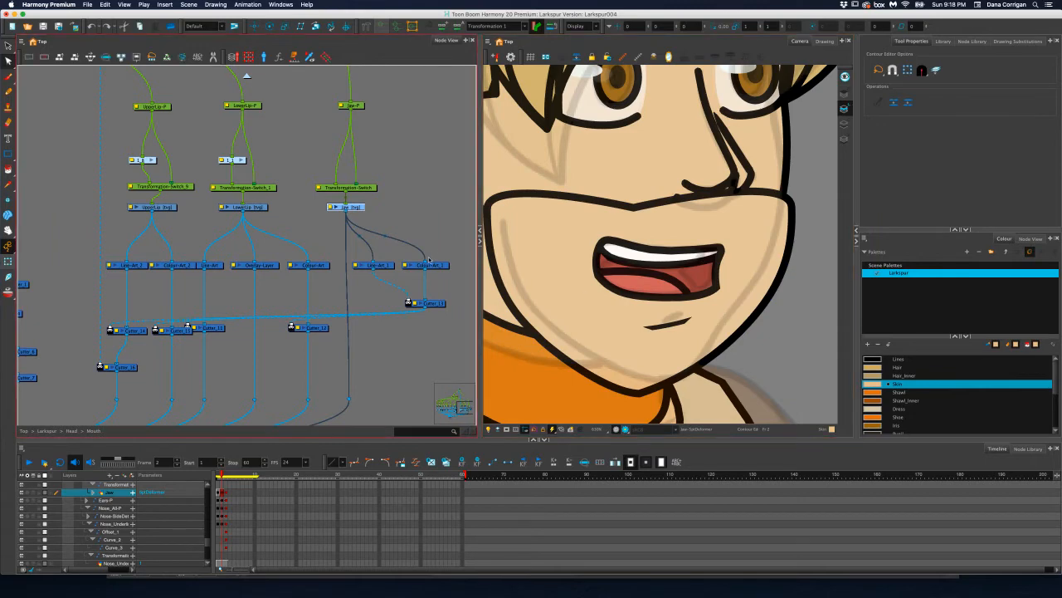
left_click(219, 477)
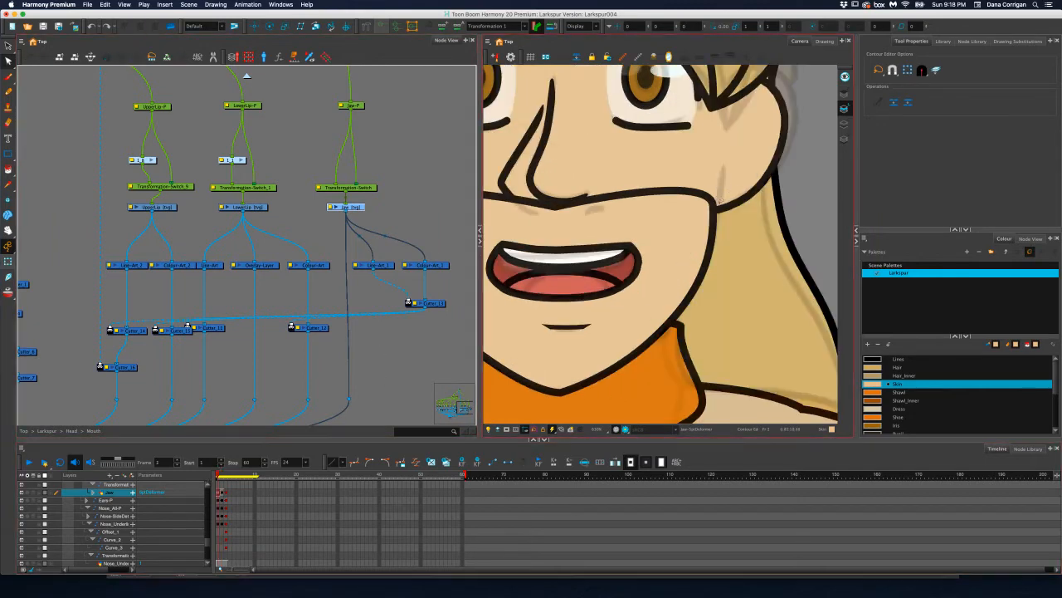
left_click(717, 207)
left_click_drag(734, 235, 832, 253)
left_click(813, 224)
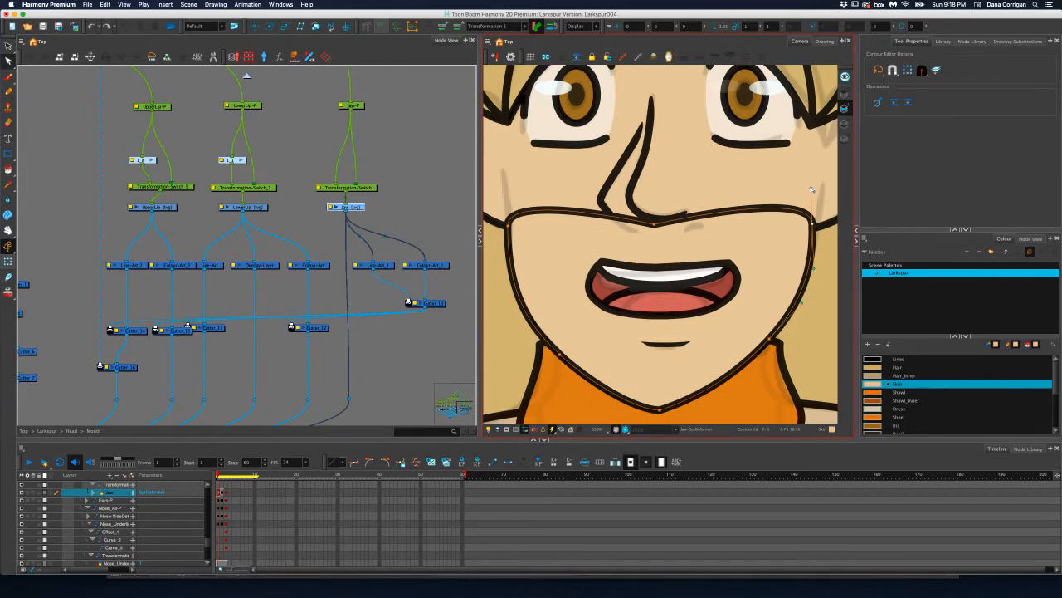
left_click_drag(812, 190, 785, 244)
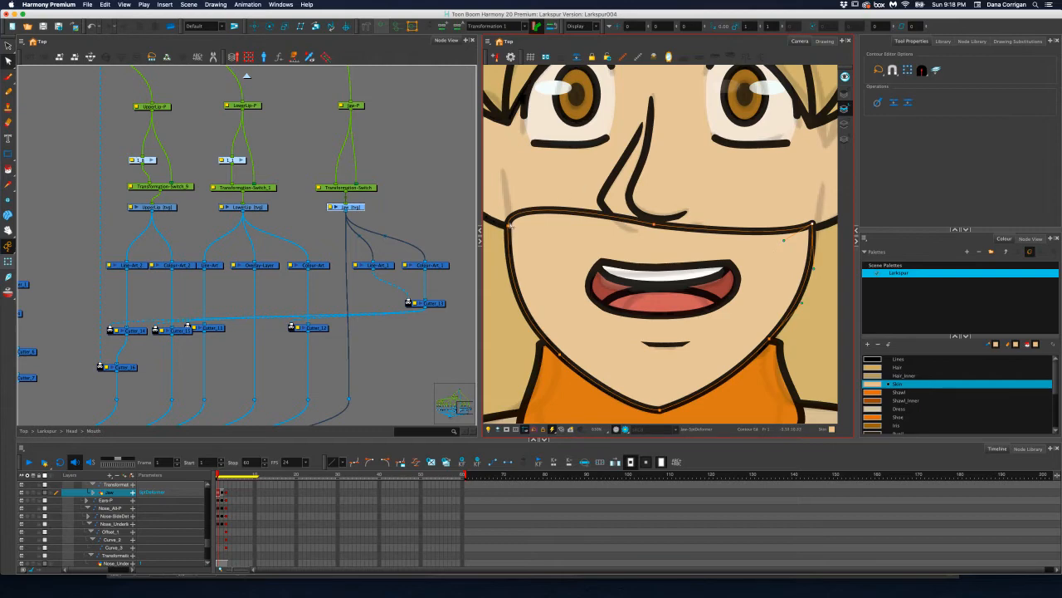
left_click(507, 225)
left_click_drag(509, 192, 548, 232)
mouse_move(655, 224)
left_mouse_down()
mouse_move(702, 227)
mouse_move(664, 226)
left_mouse_up()
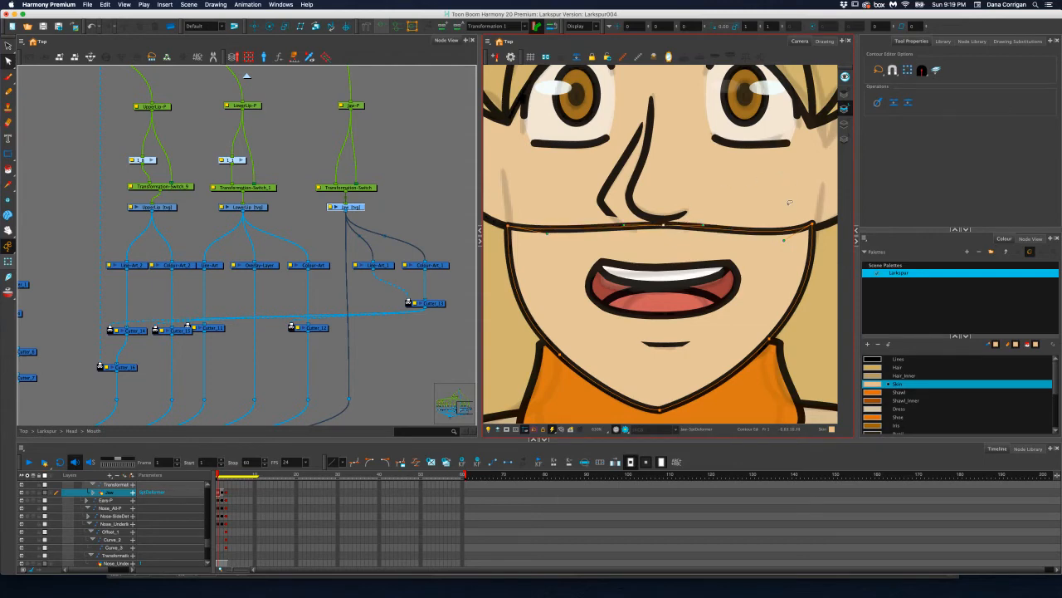
Delete the old skin fill from the jaw's Colour Art layer at frame 1
key("alt+s")
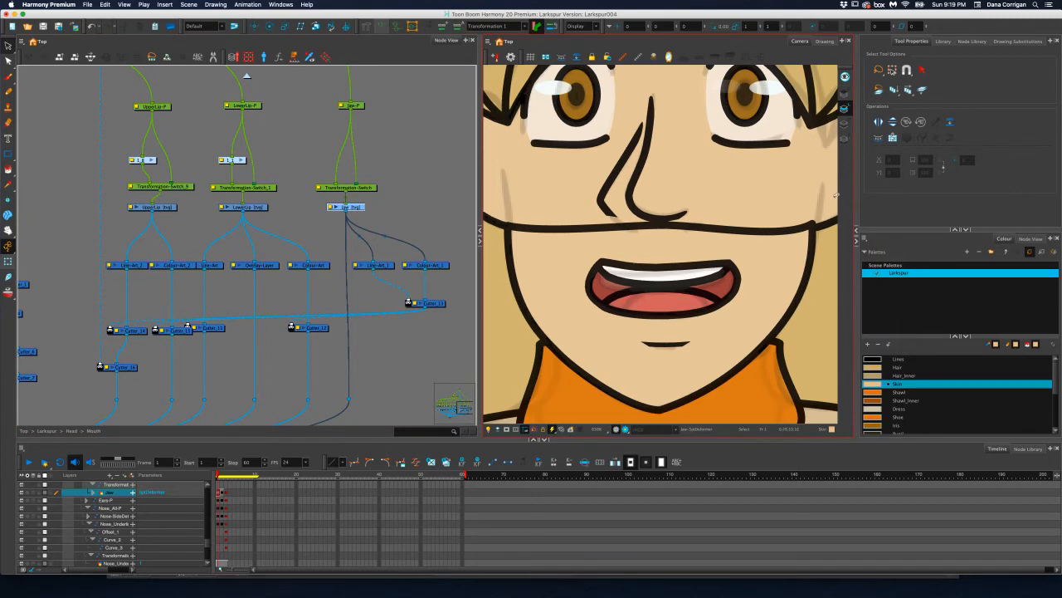
left_click(844, 123)
left_click(785, 270)
key("Delete")
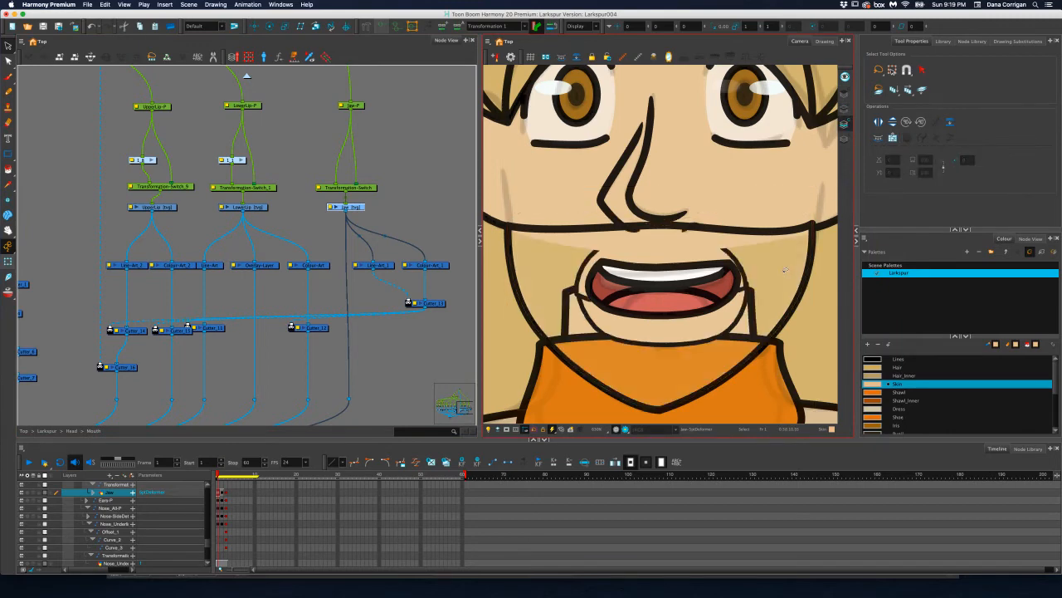
Fill the reshaped jaw outline with the Skin colour on the Line Art layer and move that fill to the Colour Art layer
left_click(844, 109)
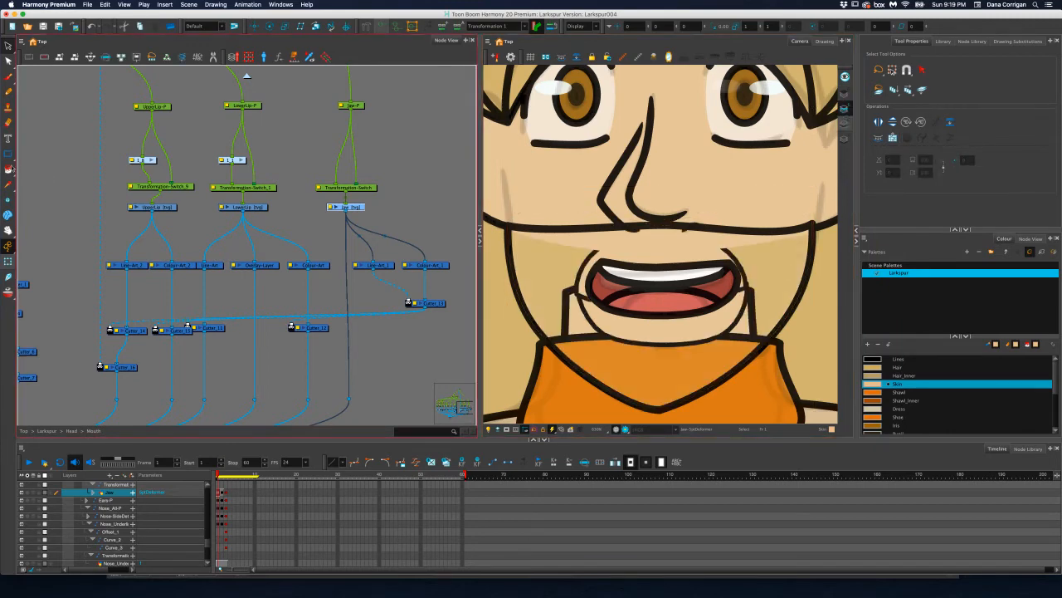
left_click(9, 170)
left_click(758, 281)
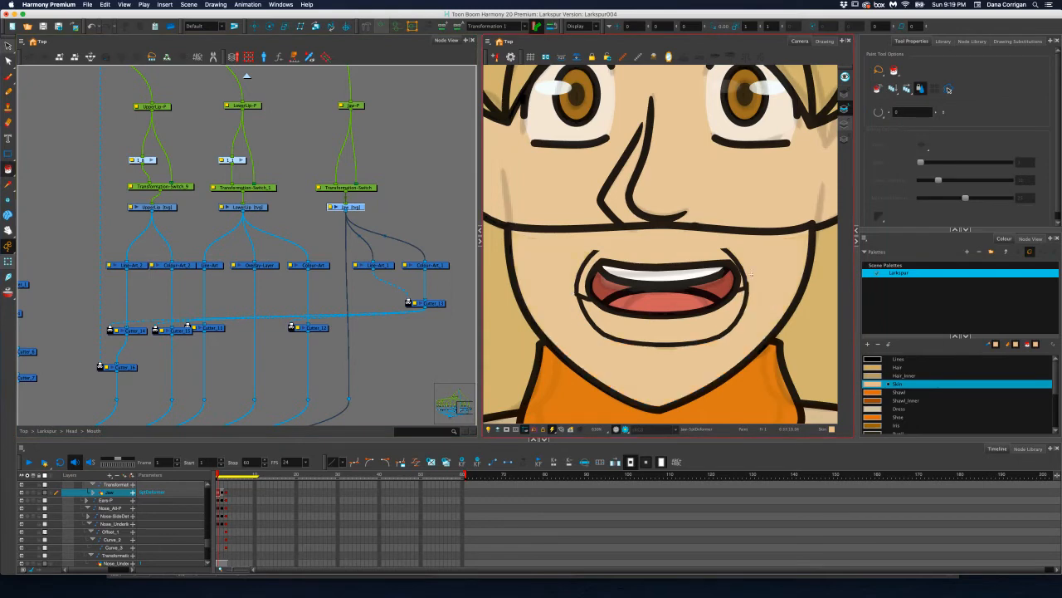
key("alt+s")
left_click(780, 269)
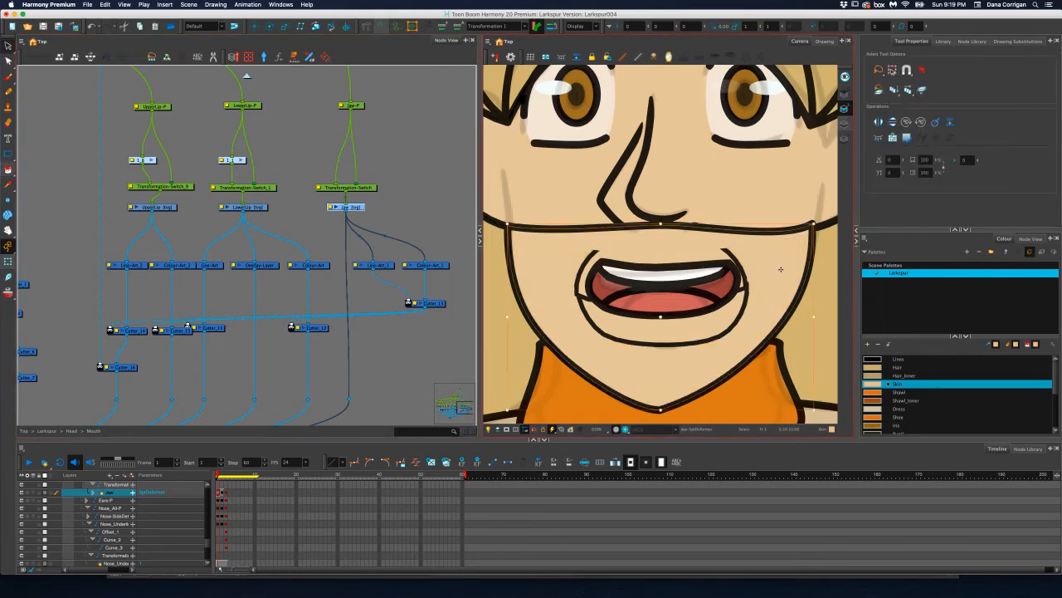
key("super+x")
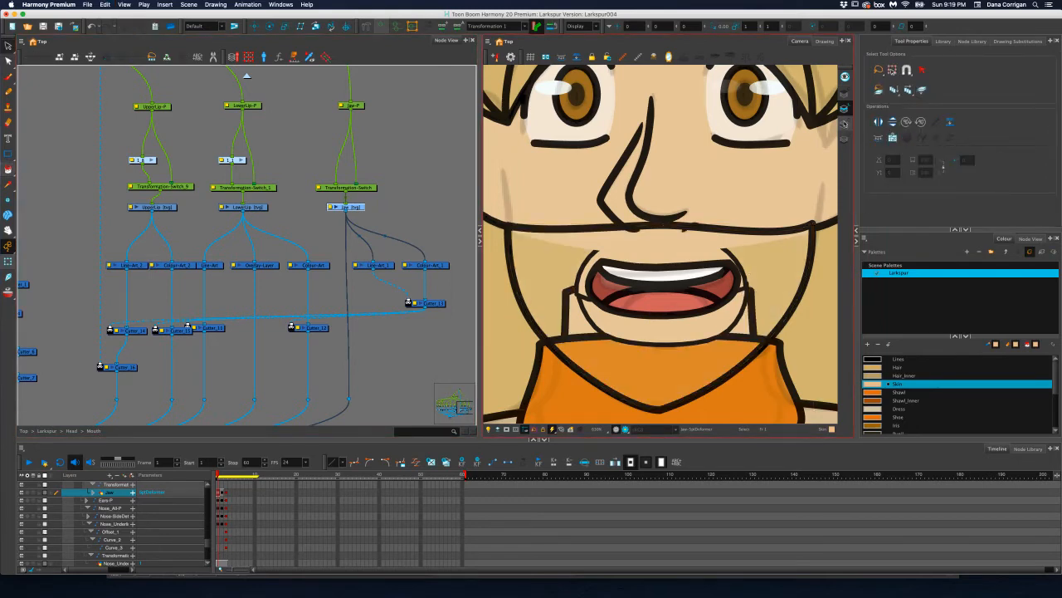
key("l")
key("super+v")
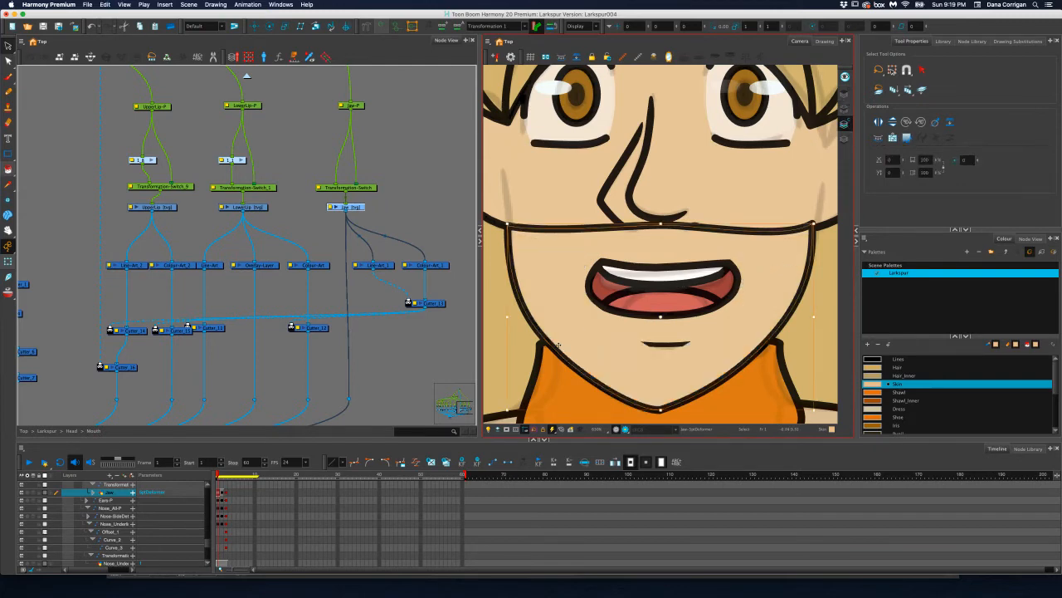
Create an envelope deformer from the reshaped jaw drawing at frame 1, keeping the Envelope Creator's existing settings
left_click(8, 46)
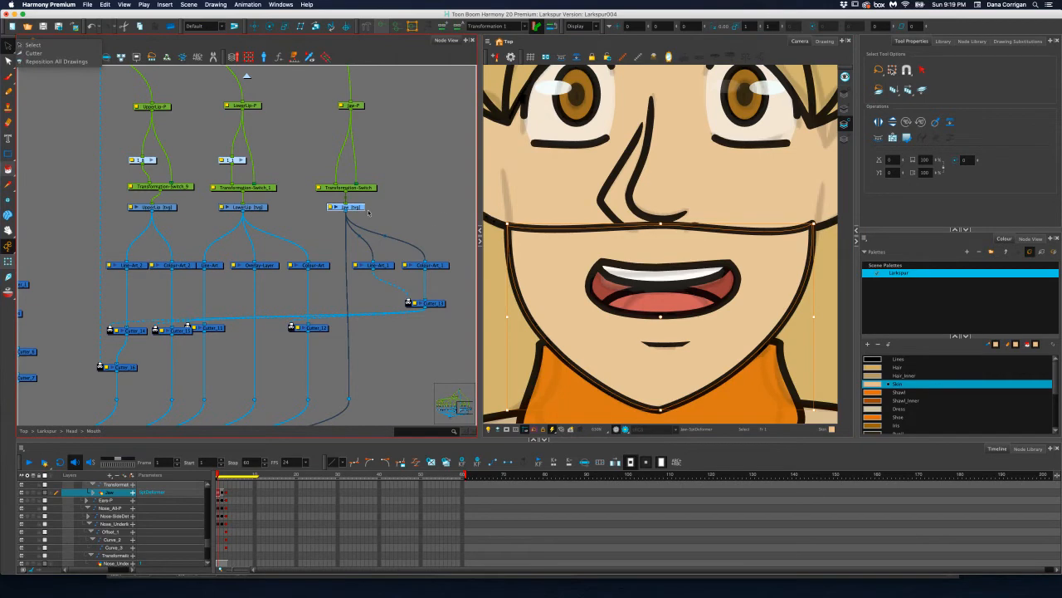
left_click(373, 179)
left_click(247, 4)
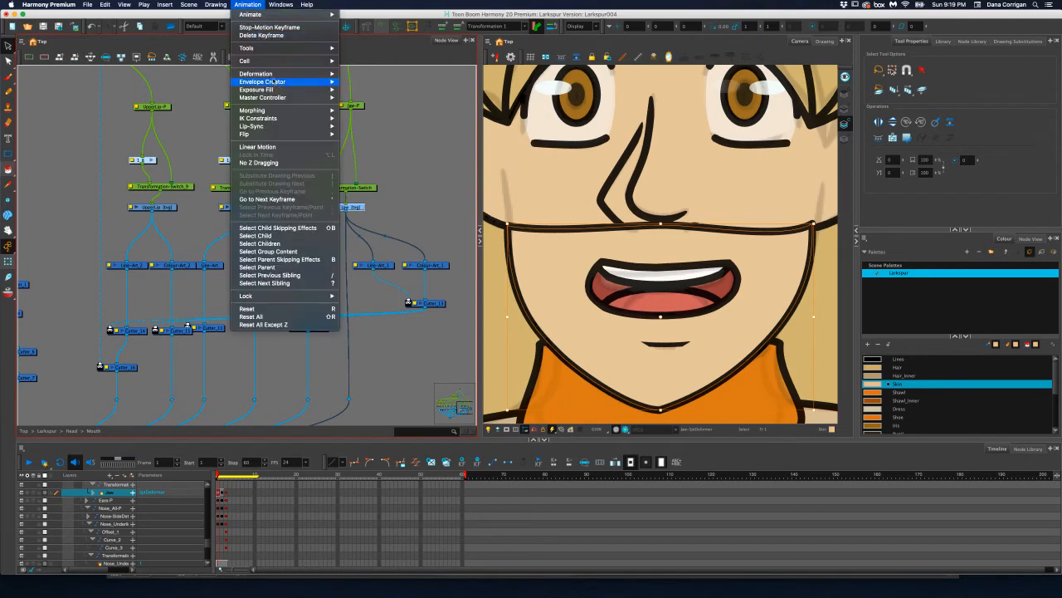
mouse_move(287, 81)
left_click(377, 81)
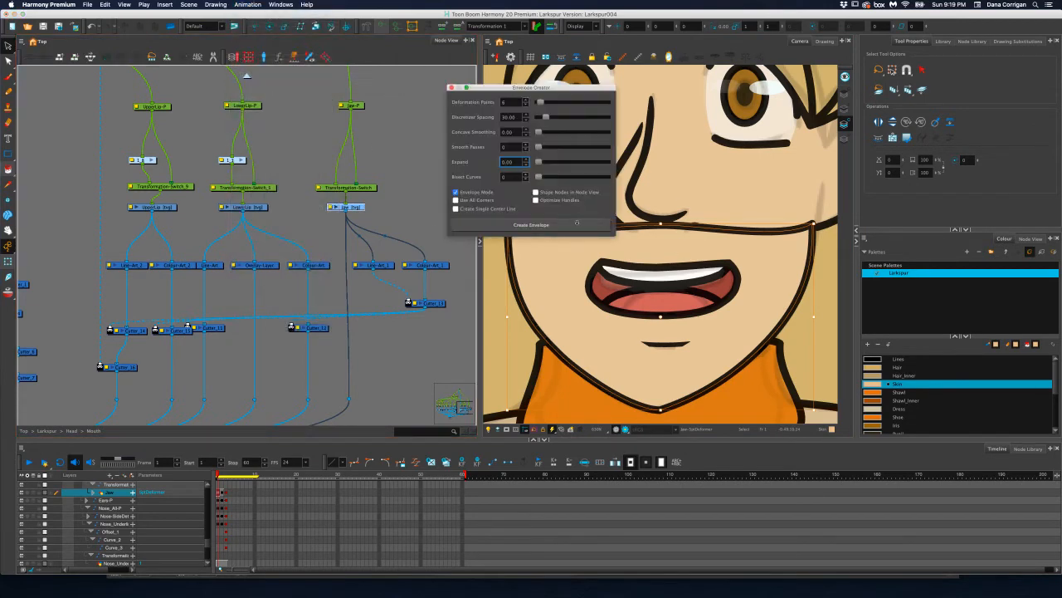
left_click(542, 225)
left_click(451, 87)
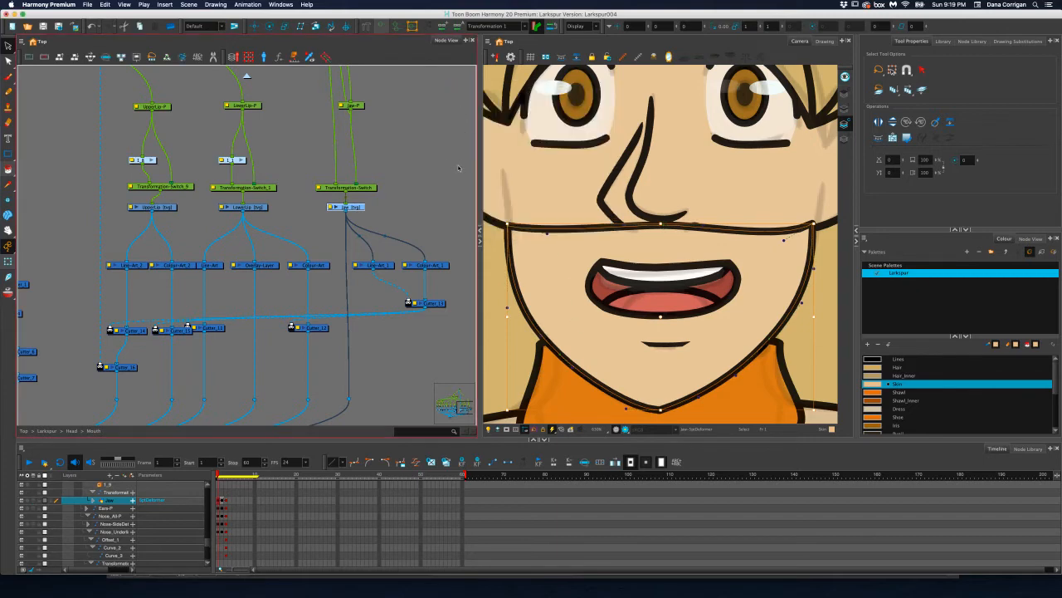
Remove the new envelope deformation group above the Jaw-P peg in the node network
left_click_drag(435, 167, 429, 245)
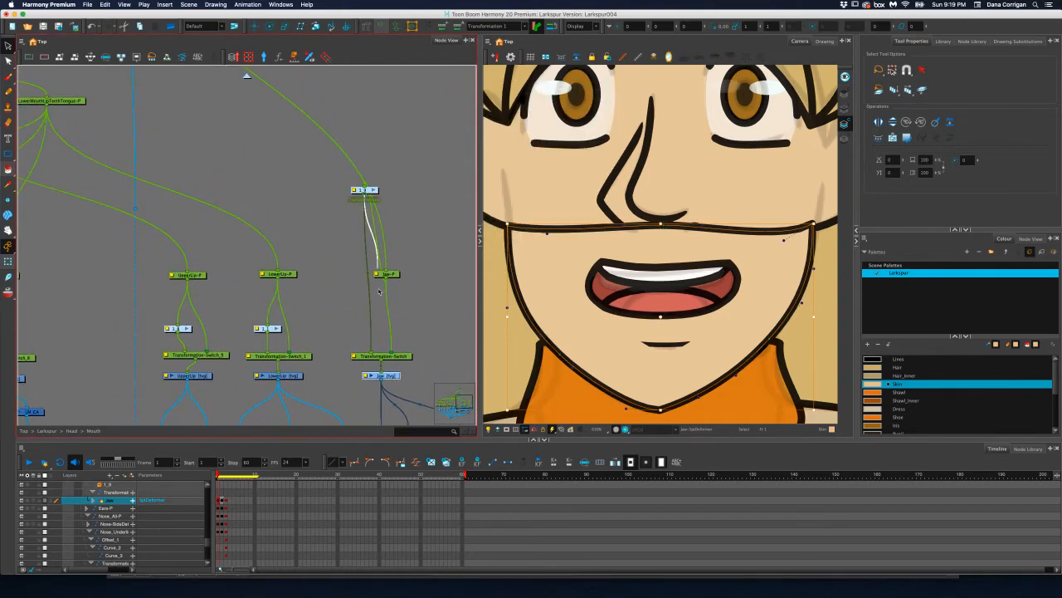
key("Delete")
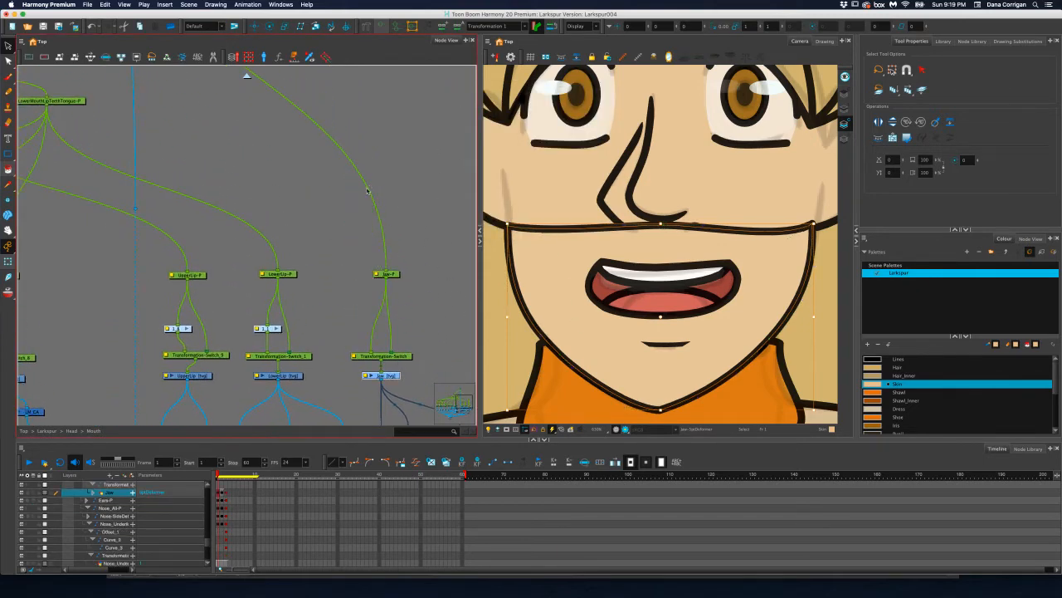
Create a new envelope deformer for the jaw drawing with the existing settings and place its group between the Jaw-P peg and Transformation-Switch
left_click(250, 7)
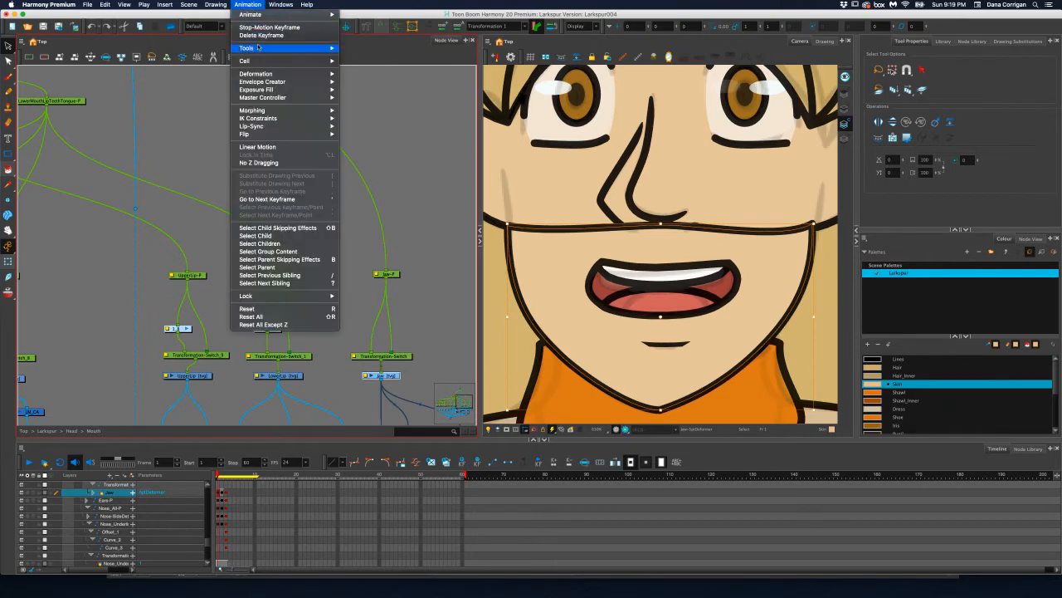
mouse_move(280, 82)
left_click(372, 82)
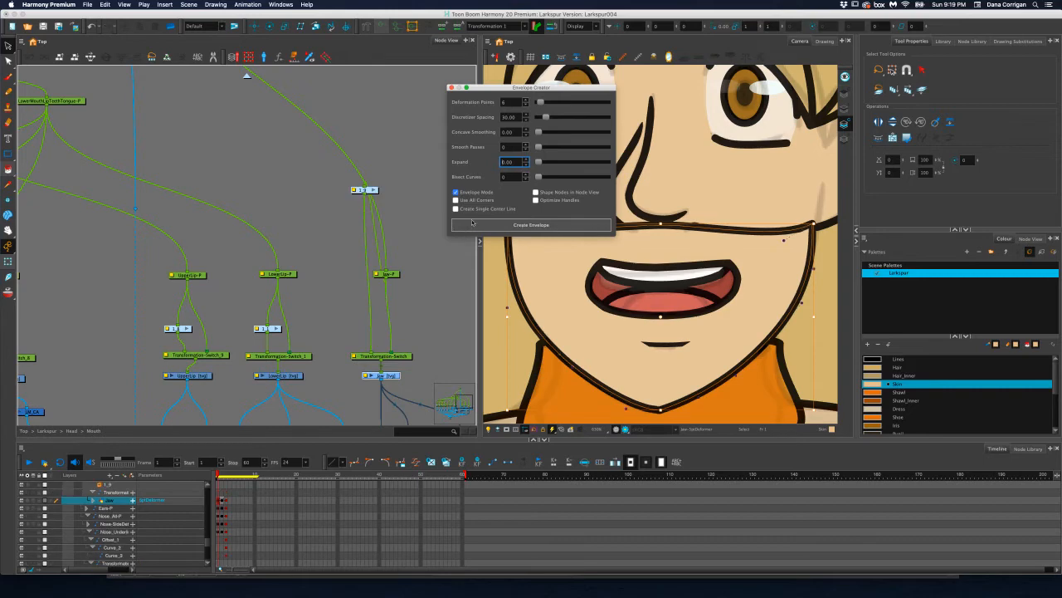
left_click(561, 226)
left_click_drag(371, 289, 375, 328)
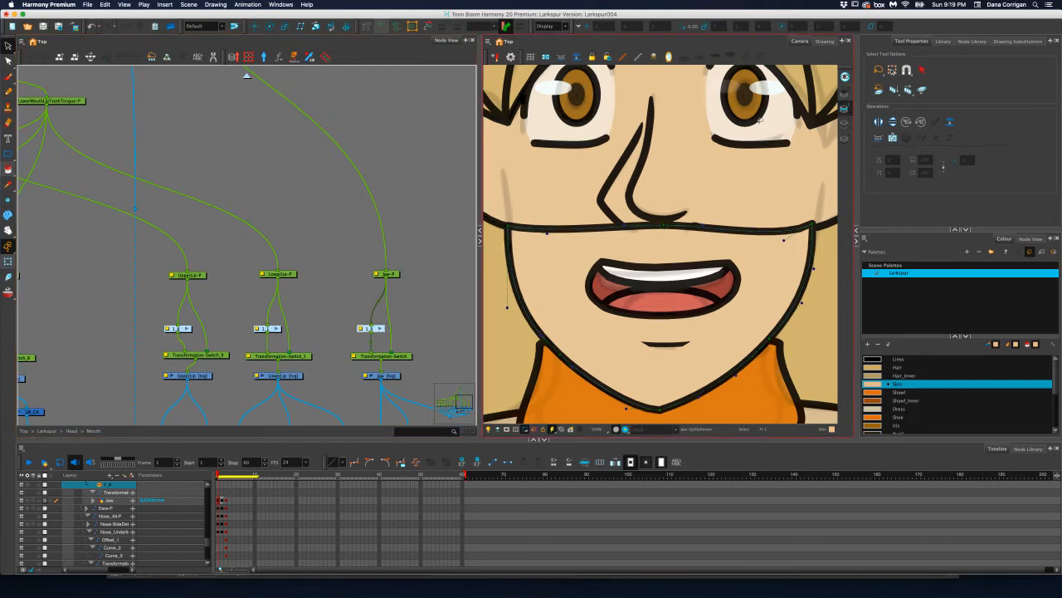
Delete both halves of the black line along the jaw's upper edge with the Contour Editor, keeping the skin fill
left_click(8, 60)
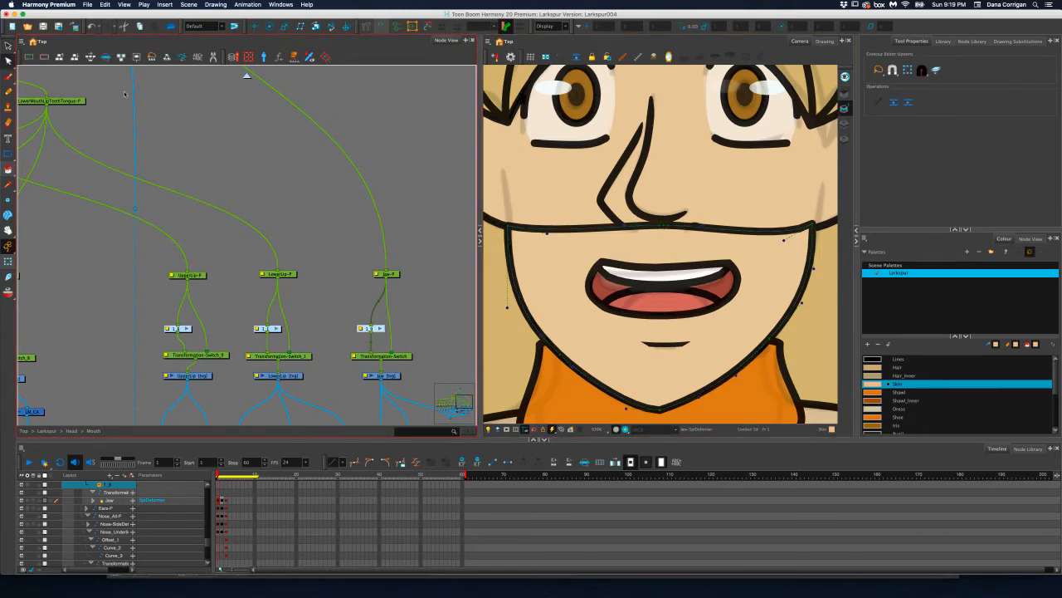
left_click(8, 45)
left_click(601, 226)
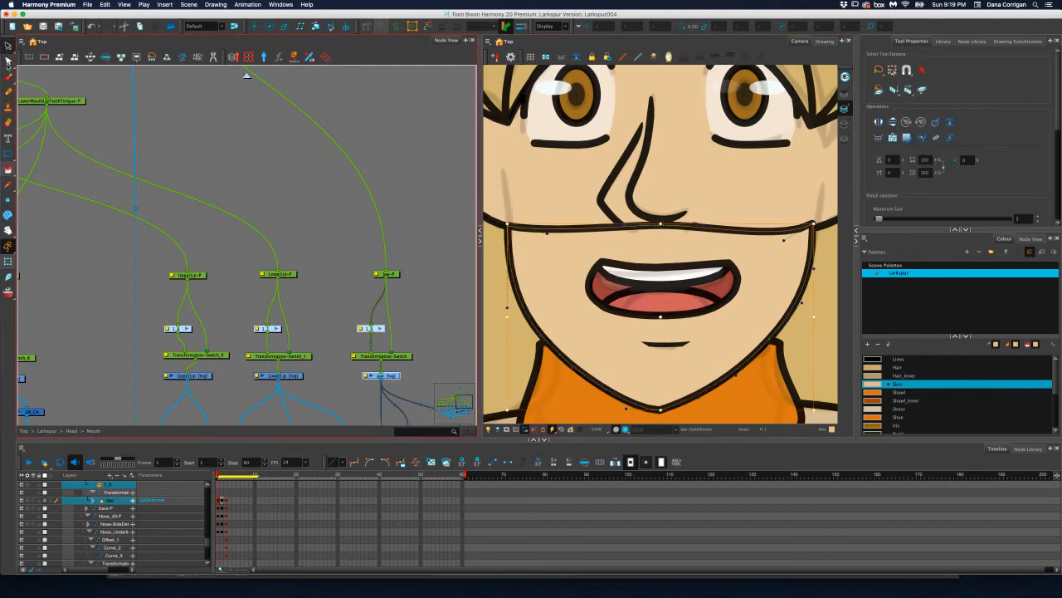
key("alt+q")
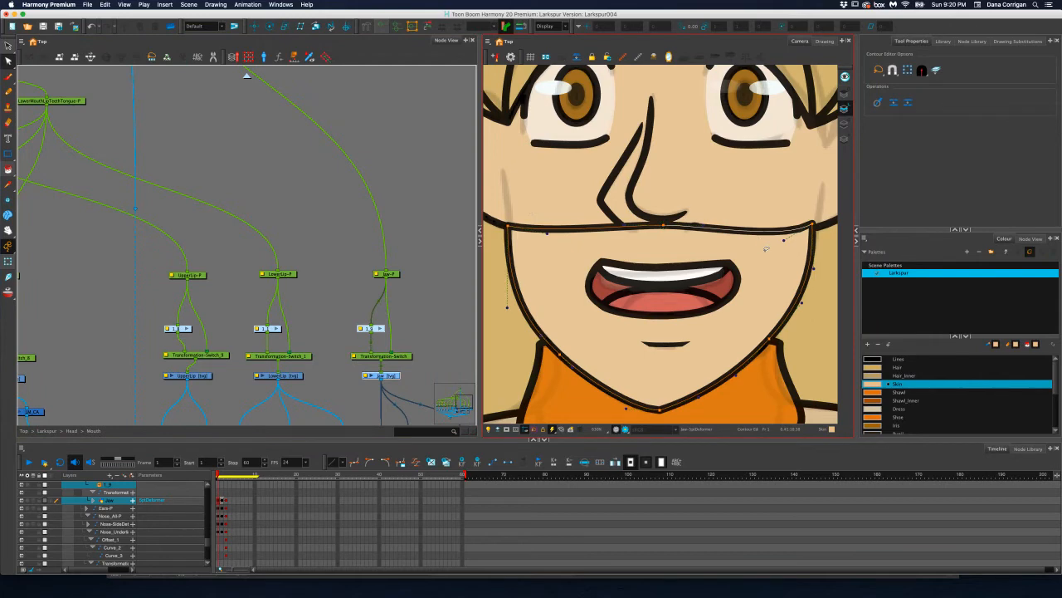
key("Delete")
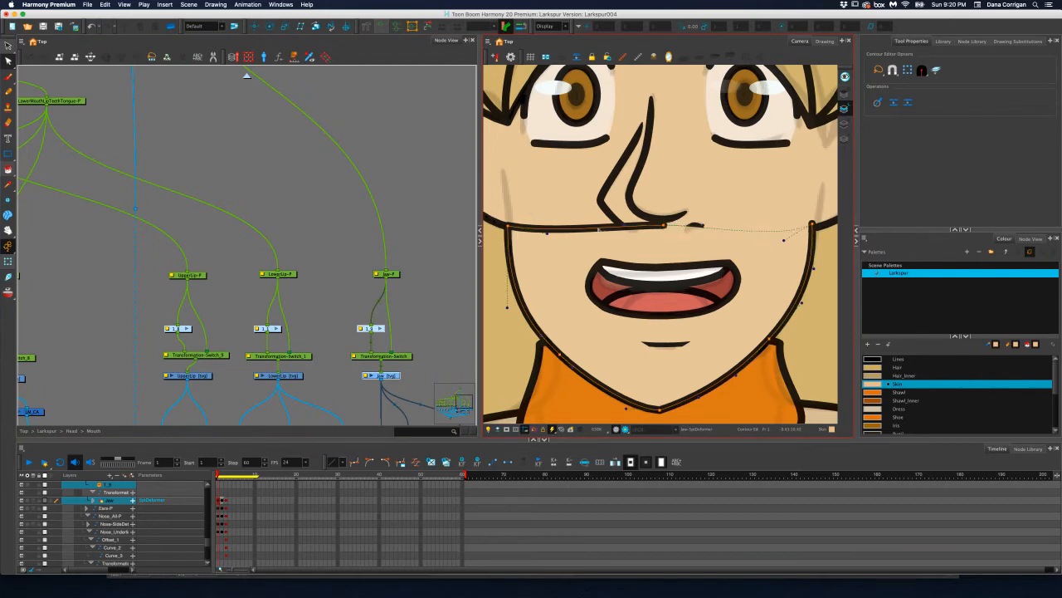
key("Delete")
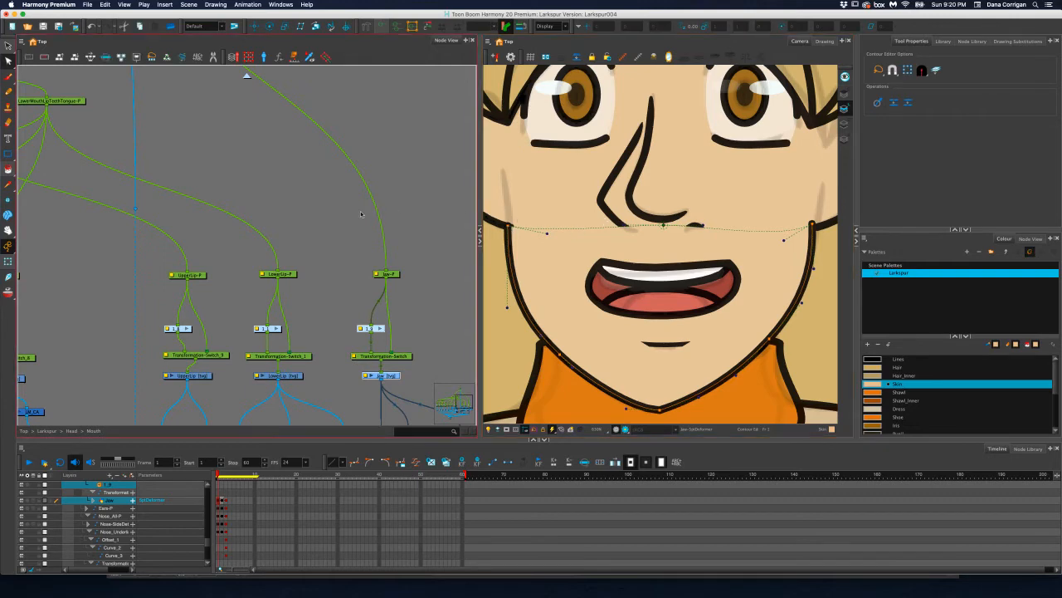
Nudge the jaw deformer's two upper corner points and the left curve handle at frame 1 to line up with the face outline
left_click(10, 263)
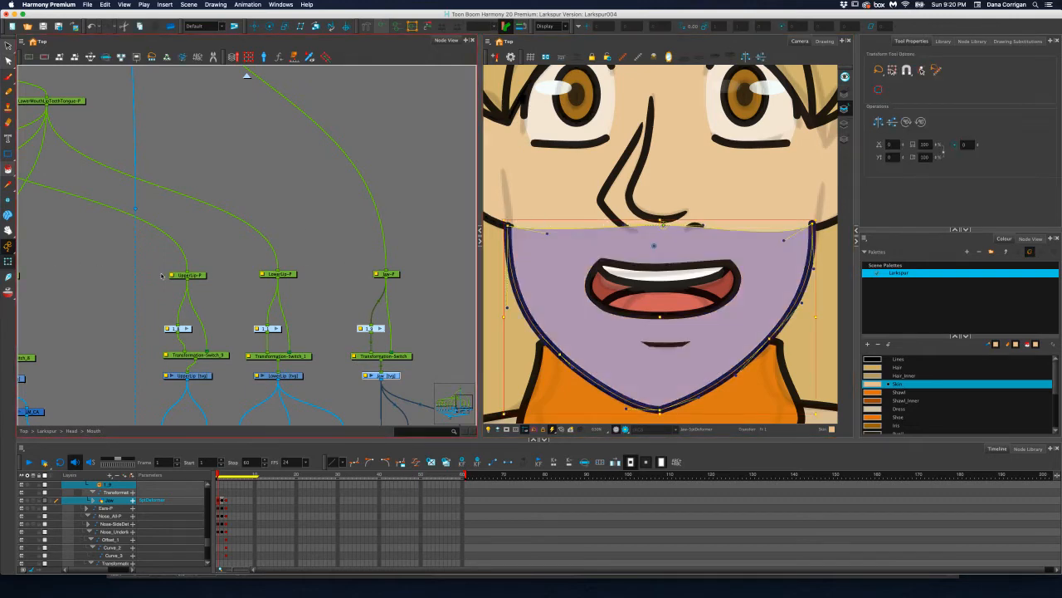
left_click(510, 229)
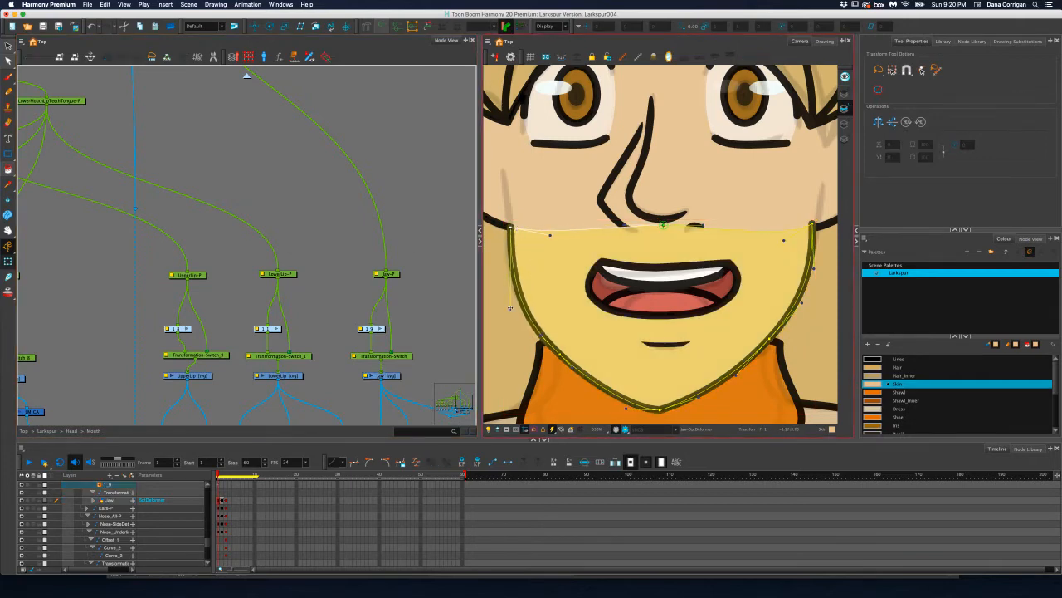
left_click_drag(510, 308, 508, 302)
left_click(813, 225)
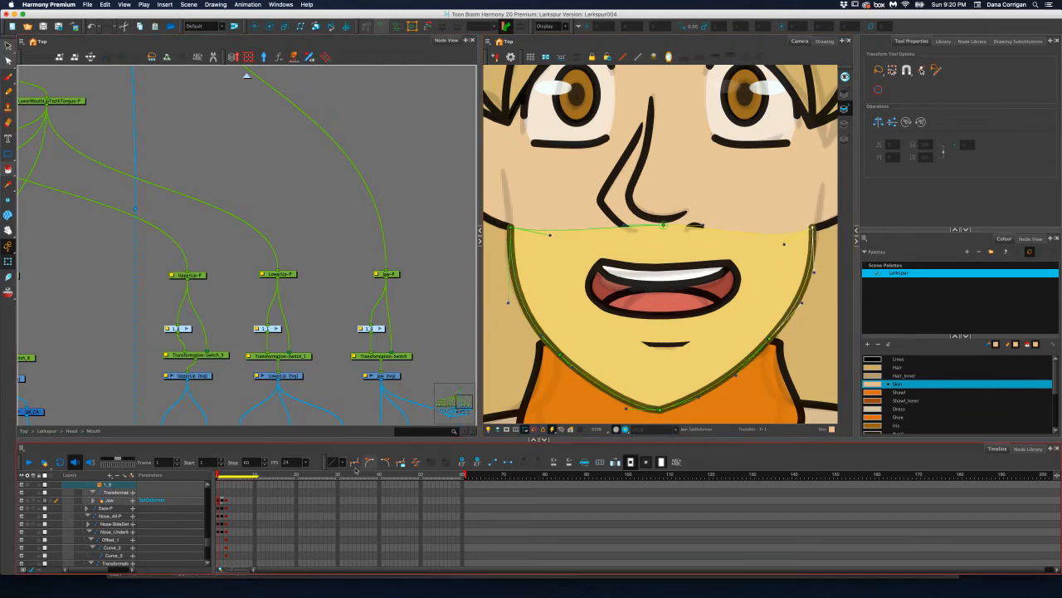
Fit the jaw deformer's far cheek corner, side point and handle to the three-quarter face outline at frame 2
left_click(222, 500)
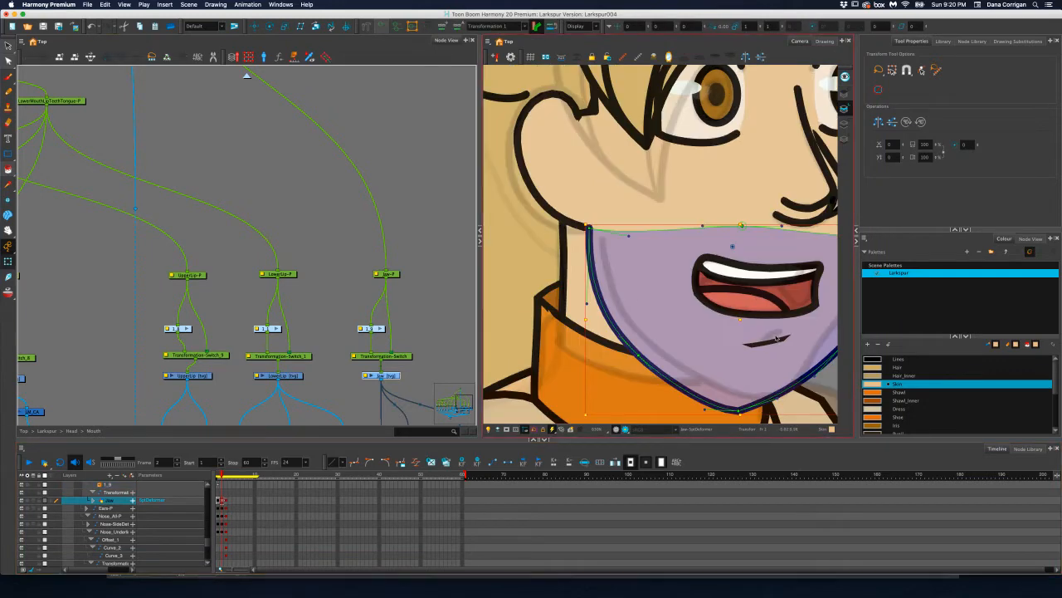
left_click_drag(708, 340, 515, 346)
left_click_drag(699, 234, 683, 240)
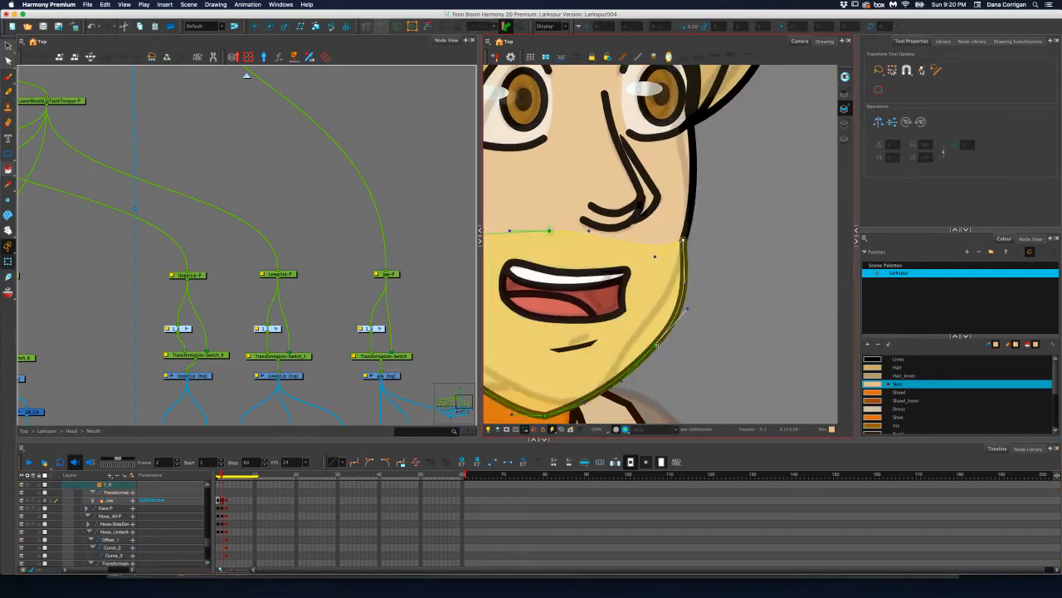
left_click_drag(658, 343, 646, 329)
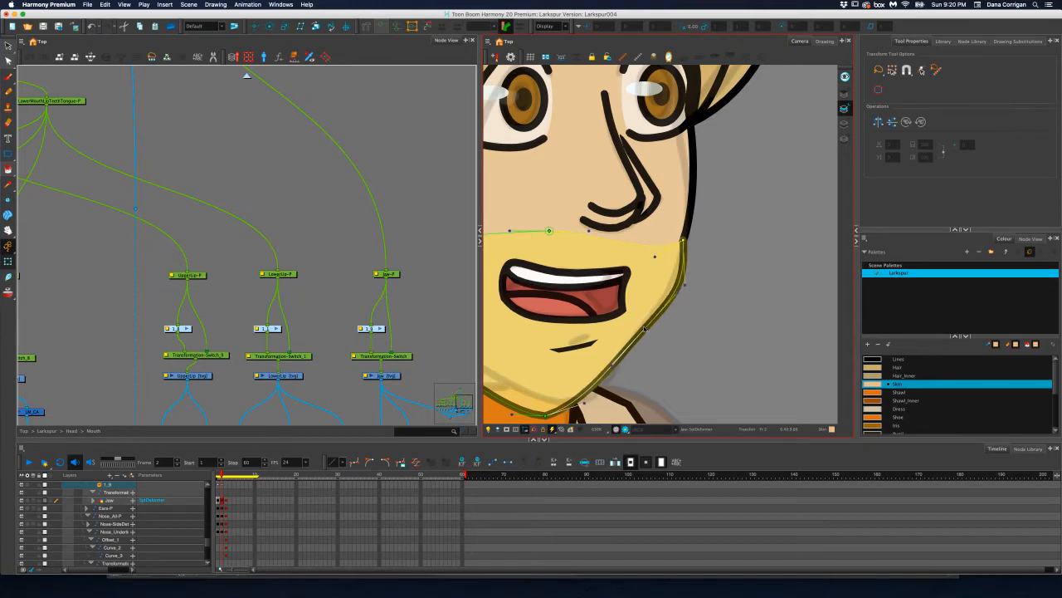
left_click_drag(686, 287, 676, 291)
left_click_drag(645, 329, 743, 306)
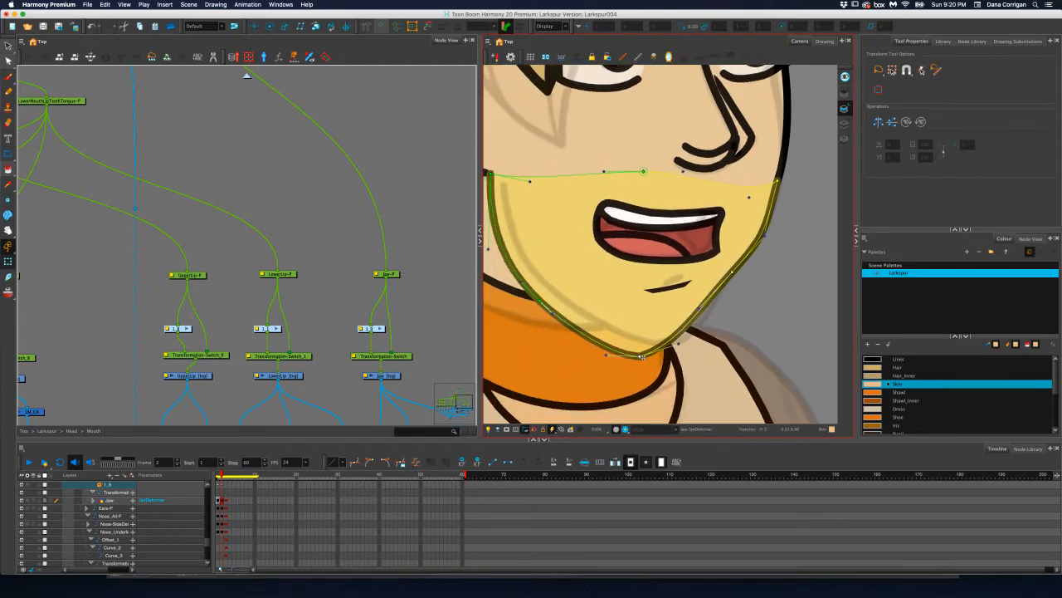
Reposition the jaw deformer's chin, lower jaw and ear-side corner points with their handles at frame 2 to match the reference drawing
left_click_drag(639, 356, 712, 323)
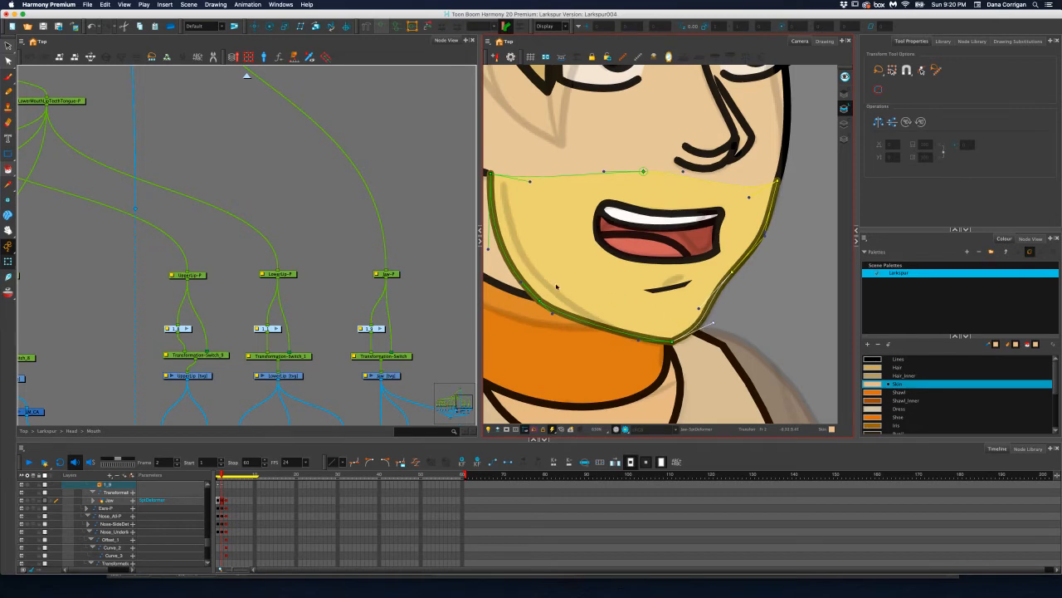
left_click_drag(539, 299, 558, 295)
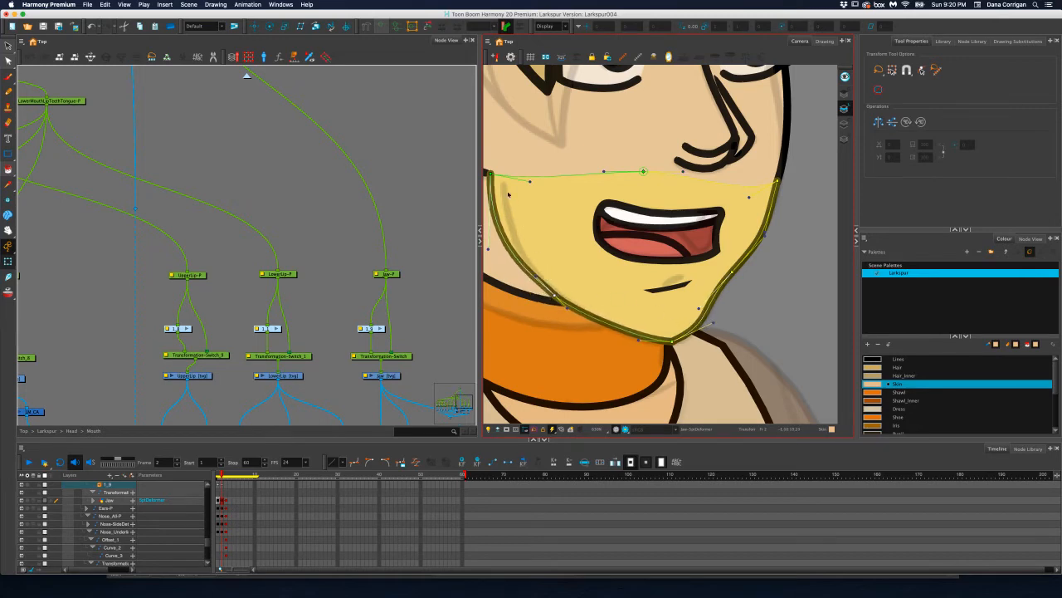
left_click_drag(490, 173, 504, 184)
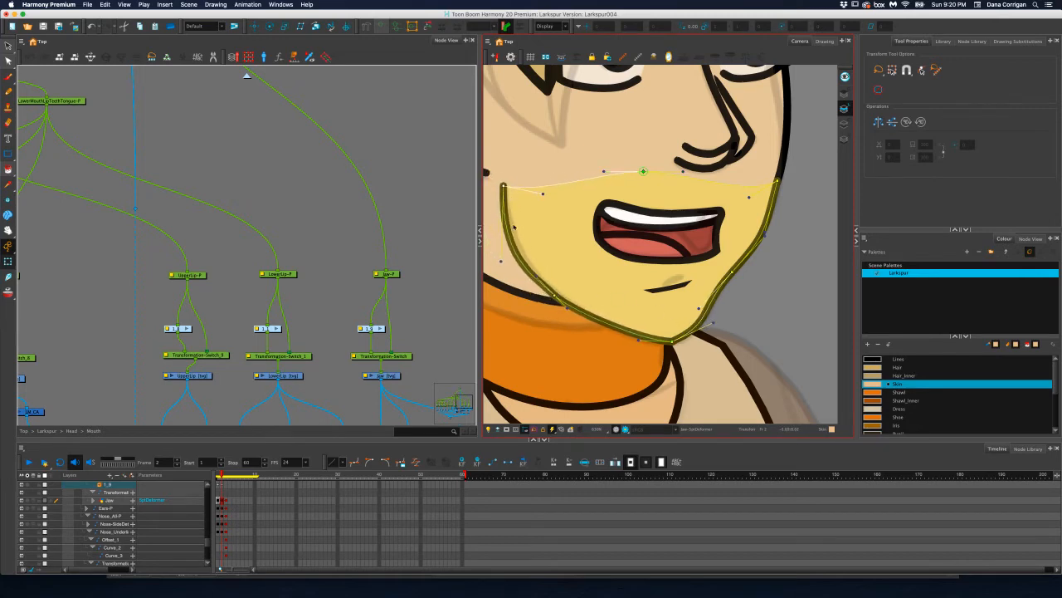
left_click(504, 185)
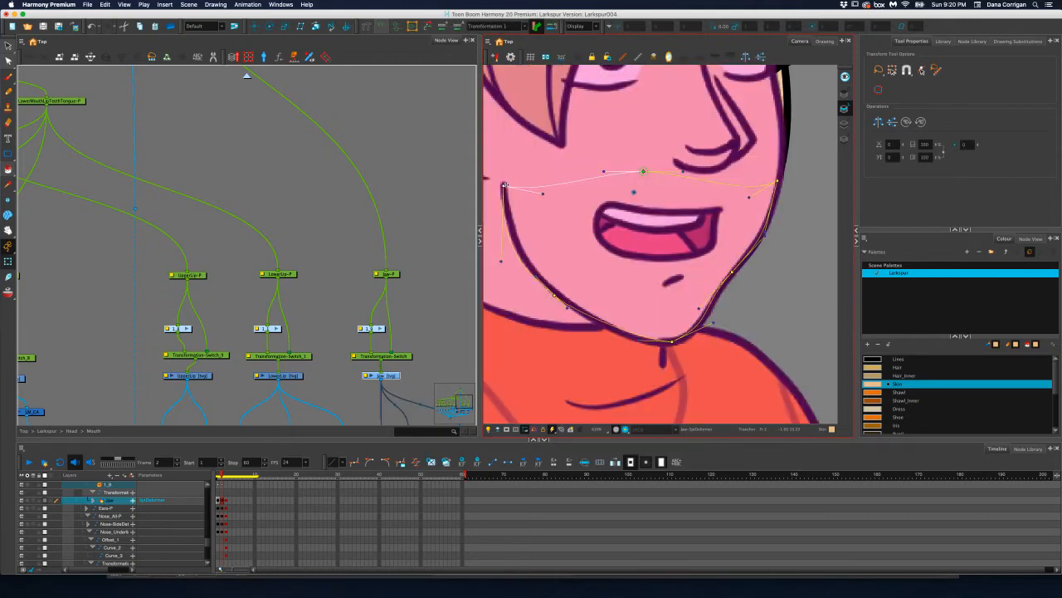
left_click(799, 225)
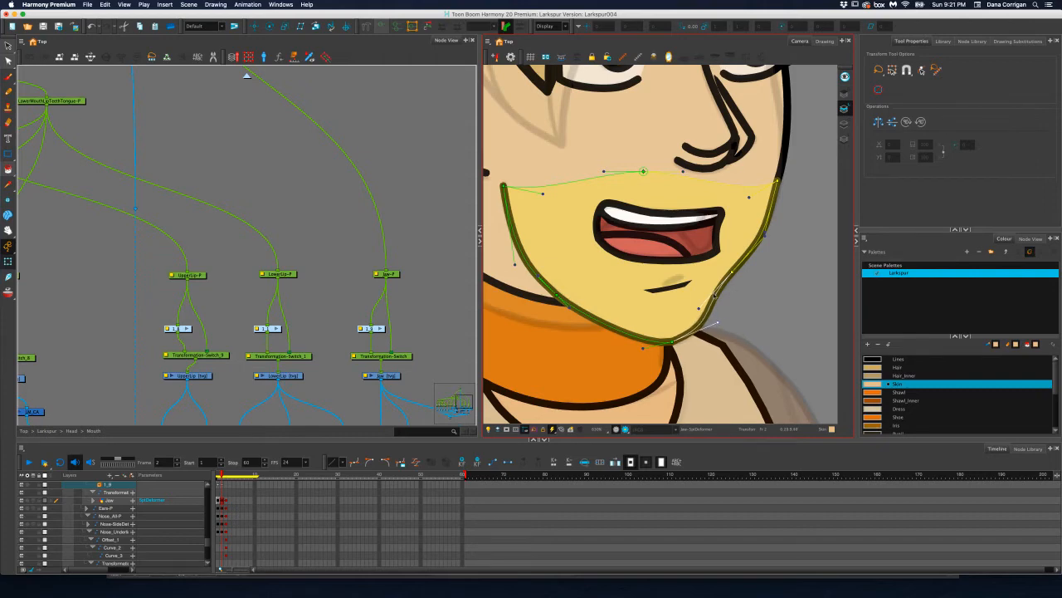
Extend the Jaw layer's drawing exposure from frame 3 to frame 10
left_click(226, 500)
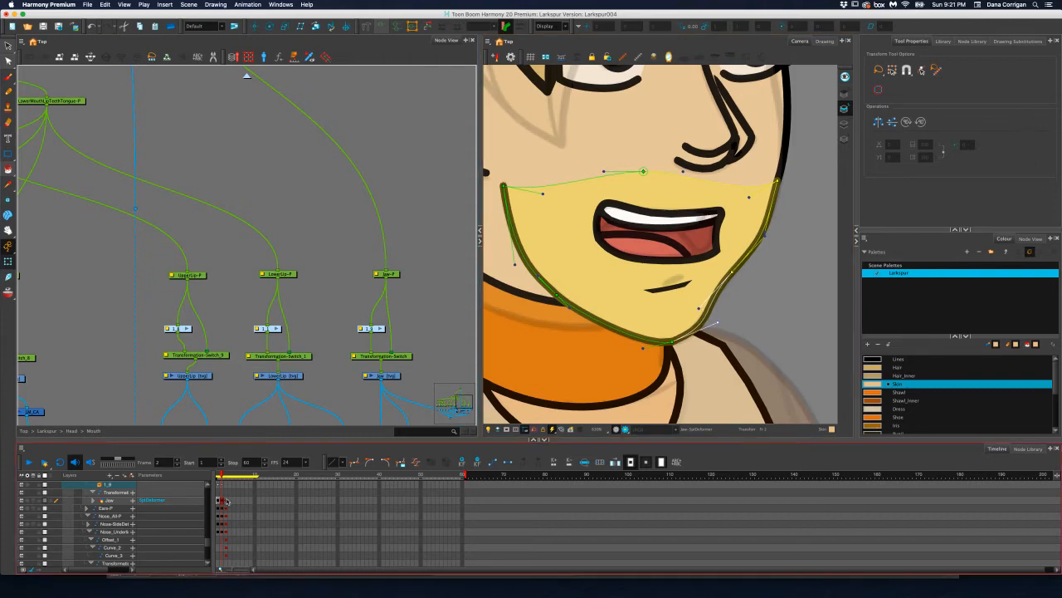
left_click_drag(785, 354, 638, 378)
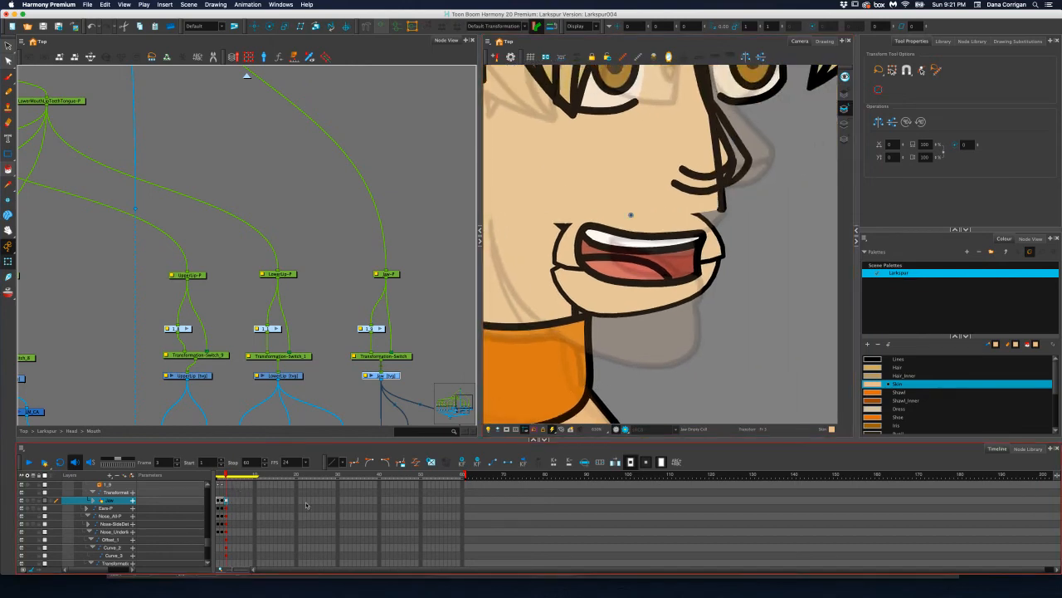
left_click(257, 501)
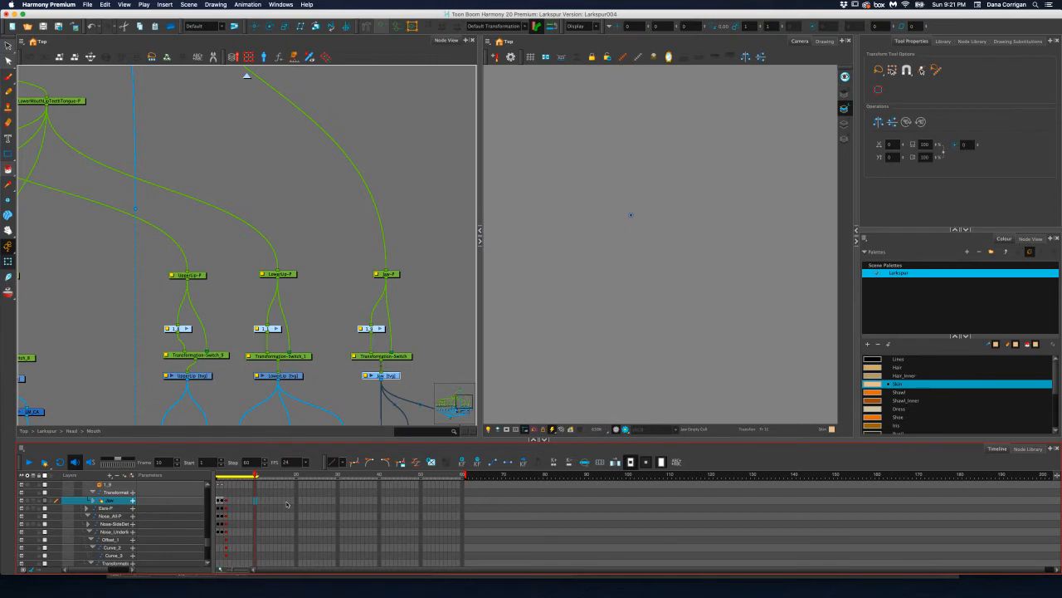
key("F5")
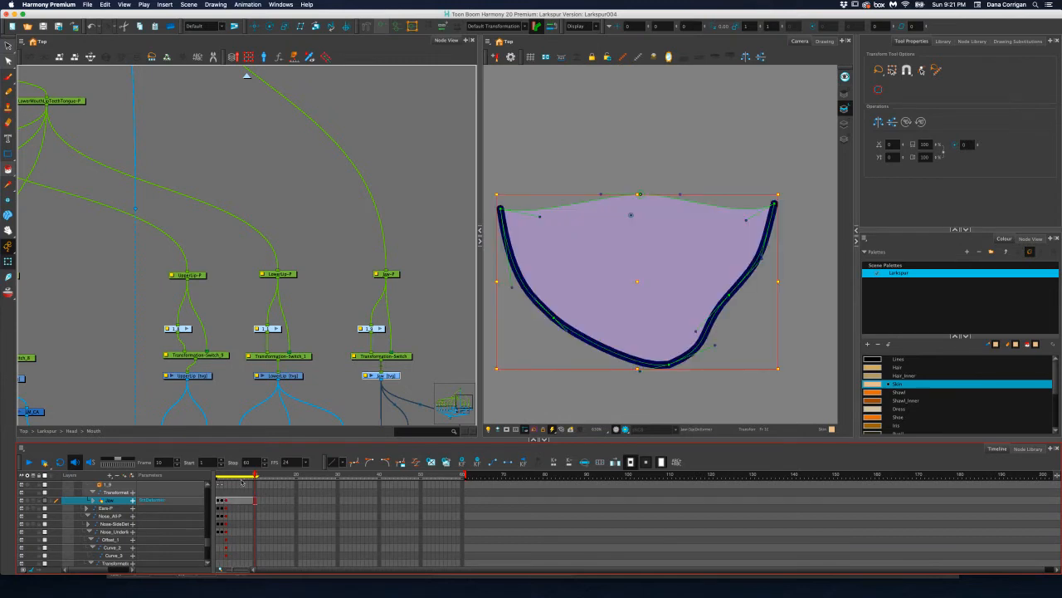
Pull the jaw deformer's front corner, mouth-side point and chin into the side-facing head shape at frame 3
left_click(226, 501)
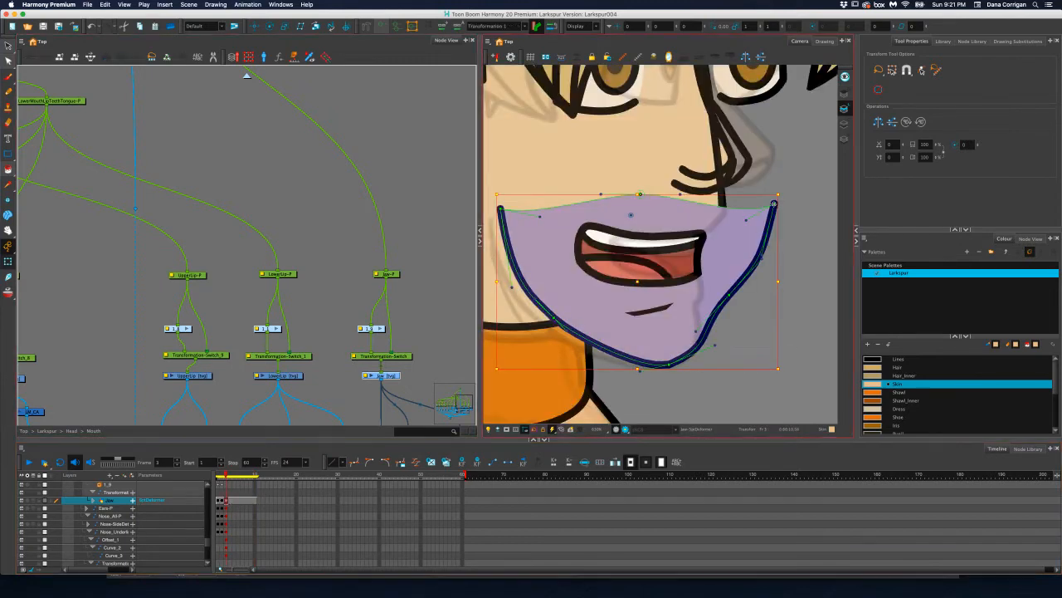
left_click_drag(774, 204, 721, 194)
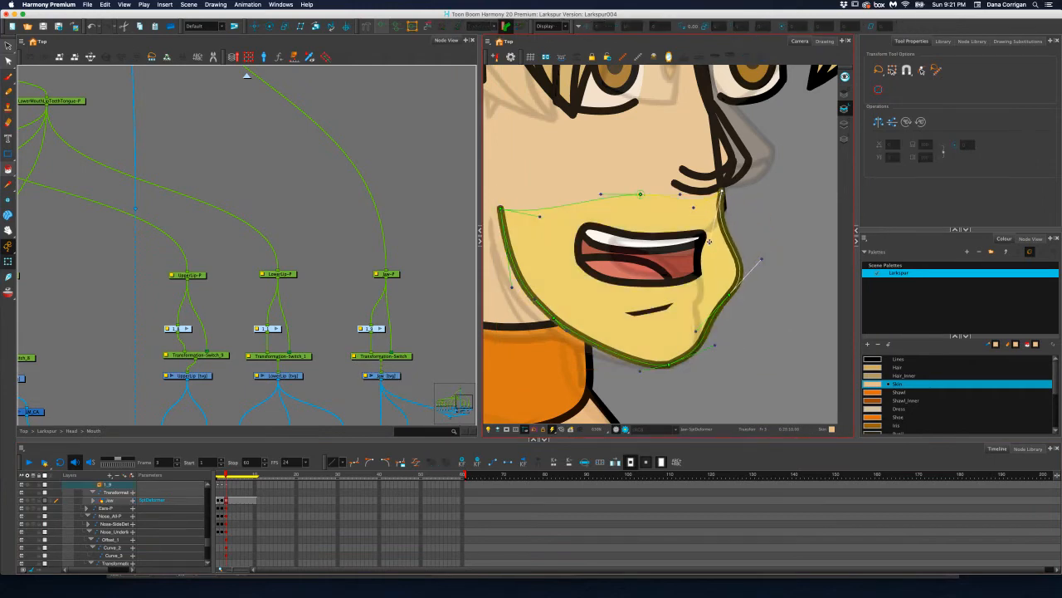
left_click_drag(709, 241, 722, 236)
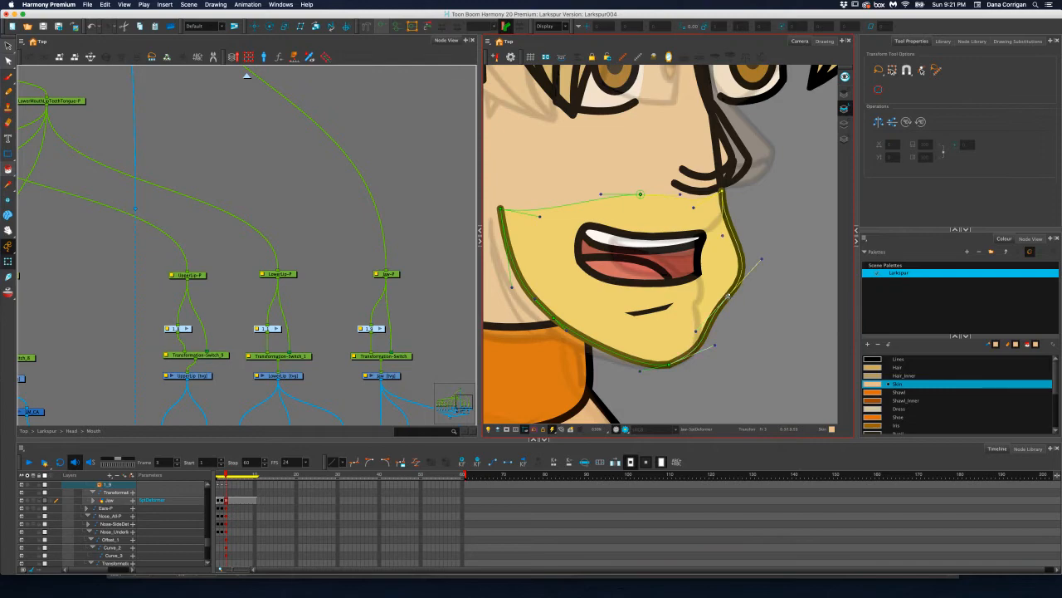
left_click_drag(727, 295, 702, 273)
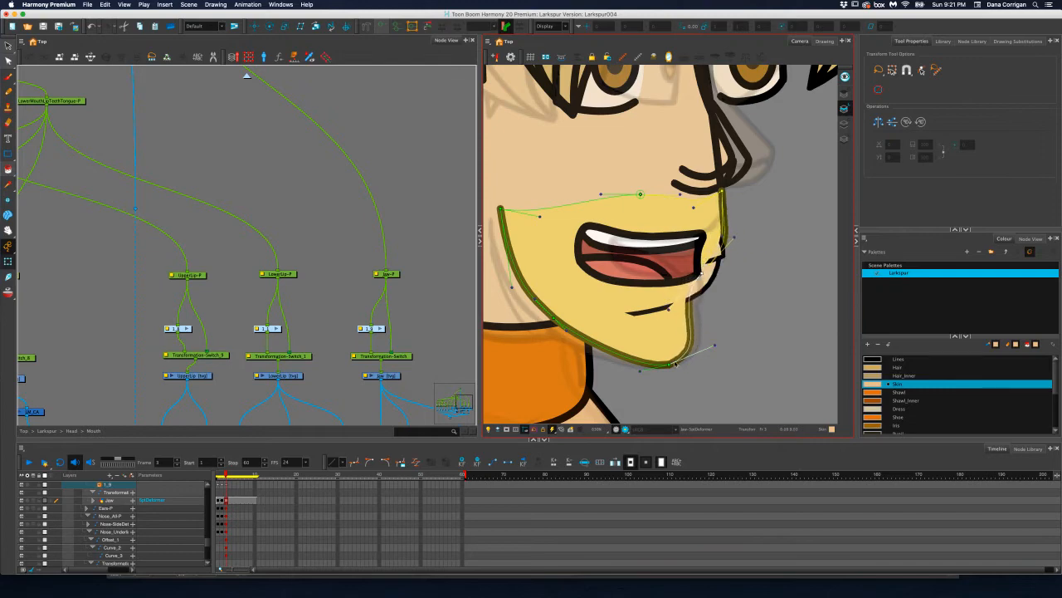
left_click_drag(675, 363, 686, 361)
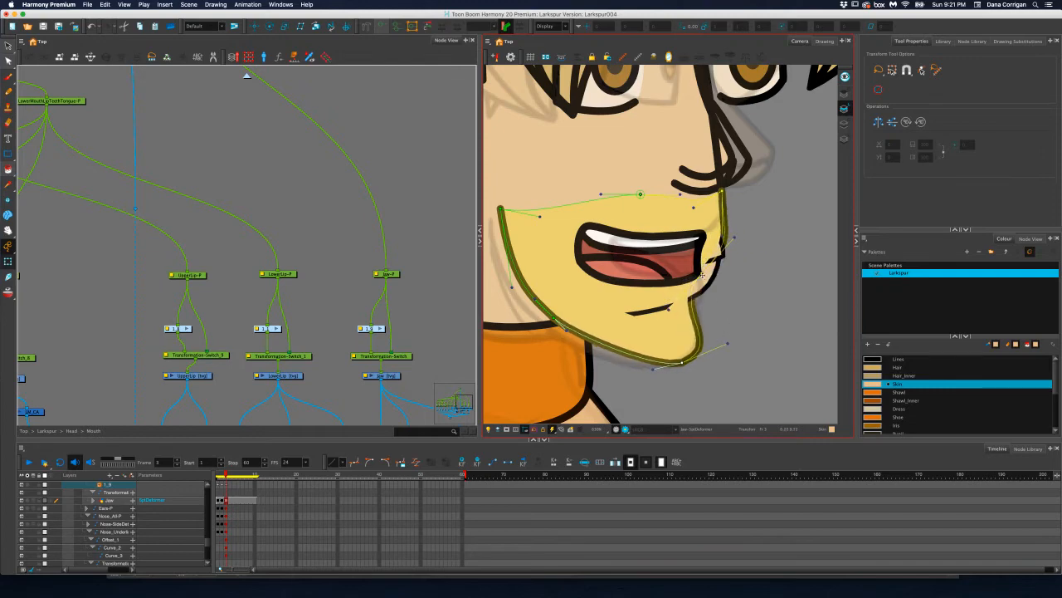
left_click_drag(703, 275, 707, 281)
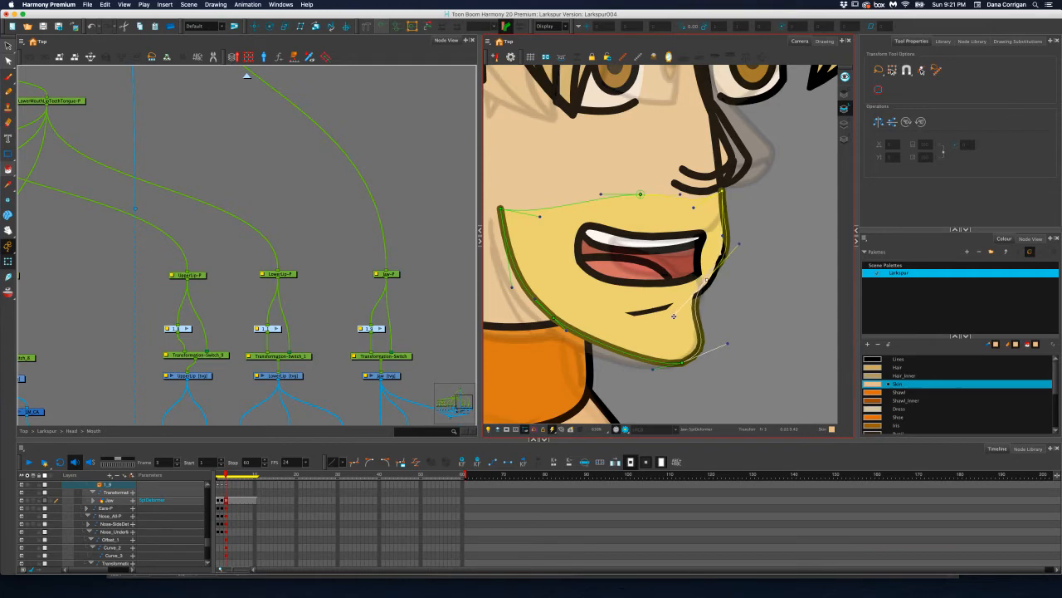
Refine the jaw deformer's mouth-side point and its handles at frame 3 to follow the side-facing lip and chin contour
left_click_drag(674, 316, 685, 322)
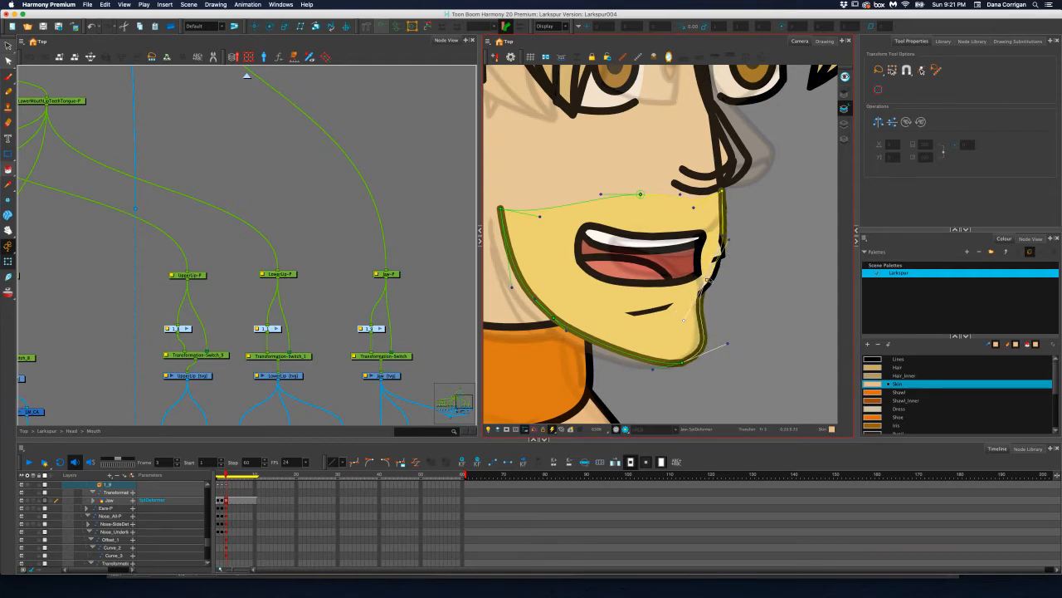
left_click_drag(707, 278, 710, 271)
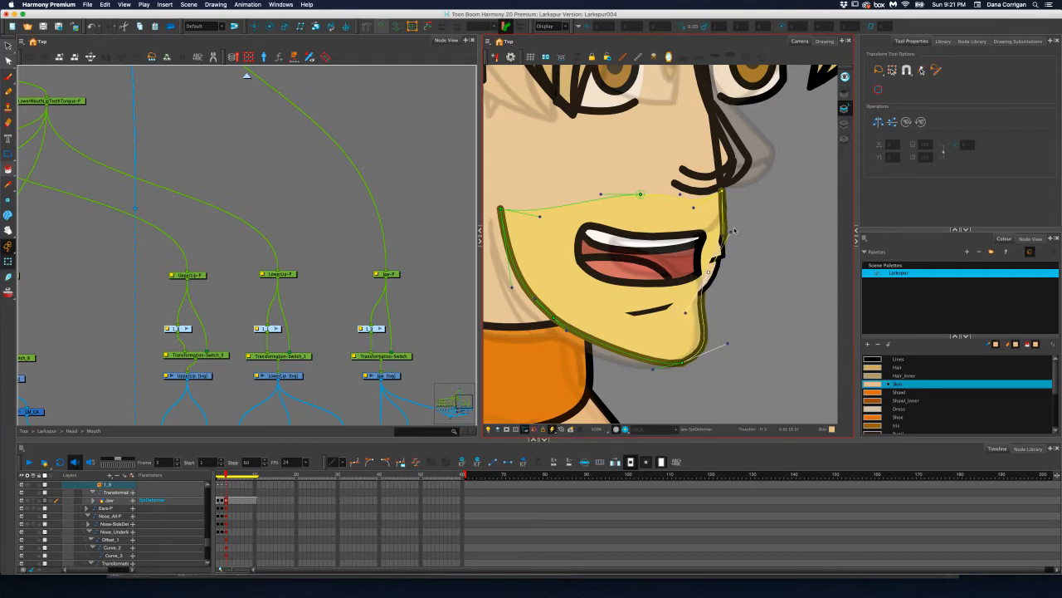
left_click_drag(734, 231, 732, 229)
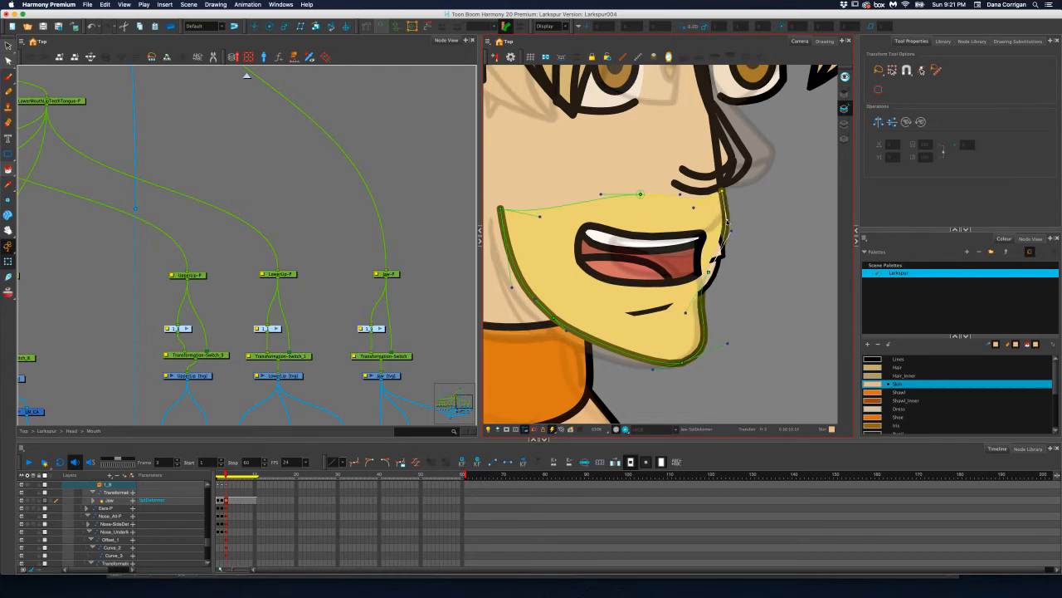
left_click(722, 192)
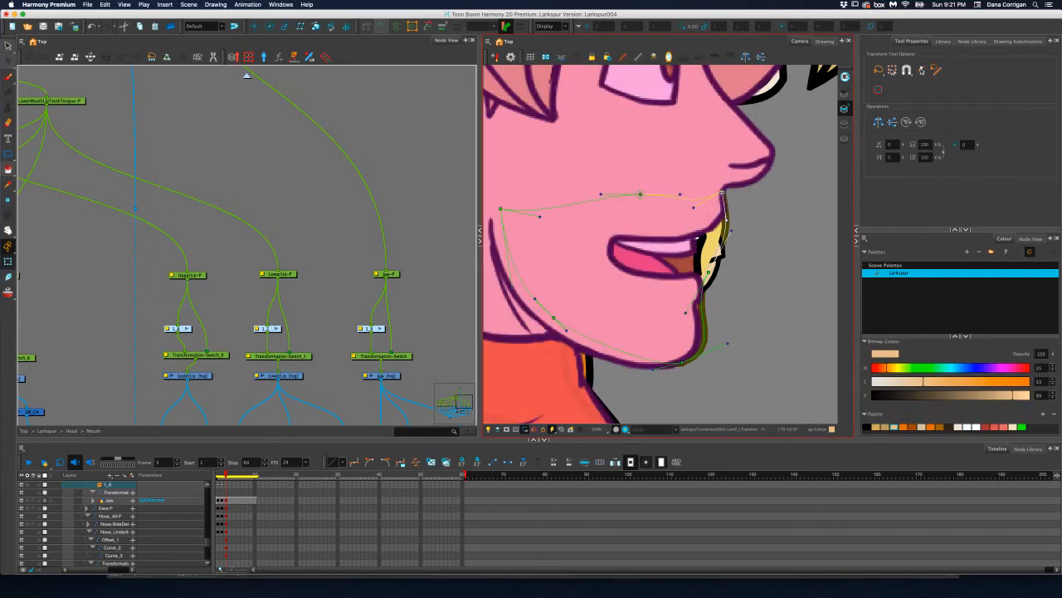
left_click(728, 195)
left_click(695, 224)
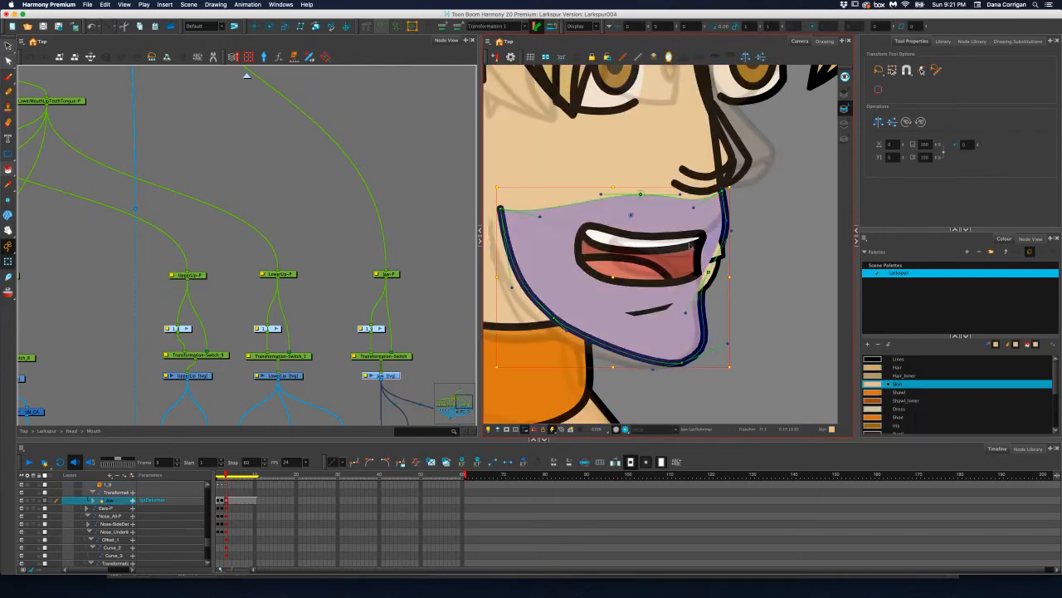
left_click(722, 192)
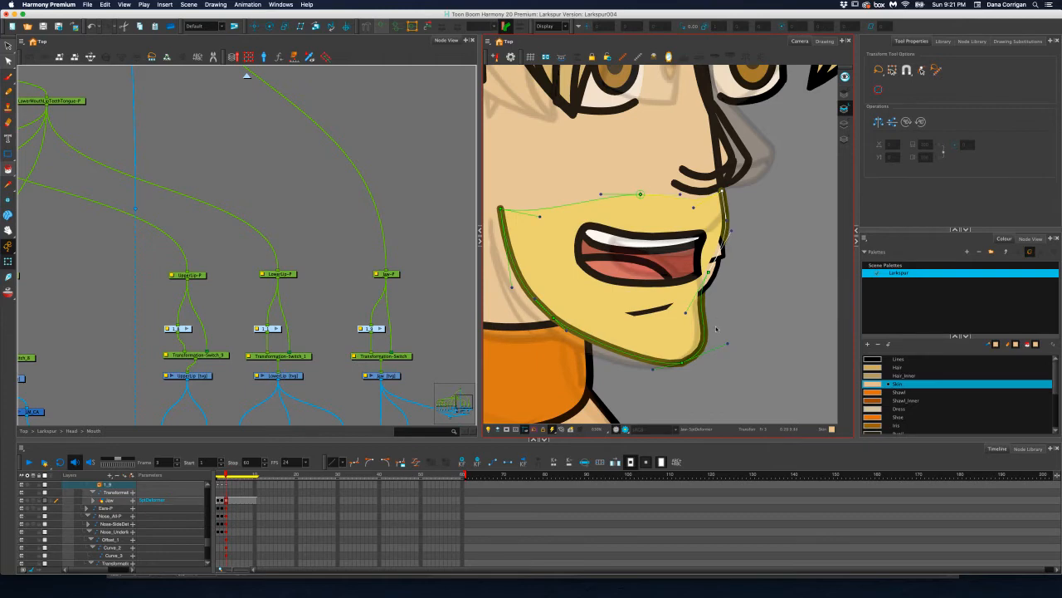
Fit the jaw deformer's chin handles, ear-side corner and lower jaw point to the reference jawline at frame 3
left_click_drag(727, 342, 595, 373)
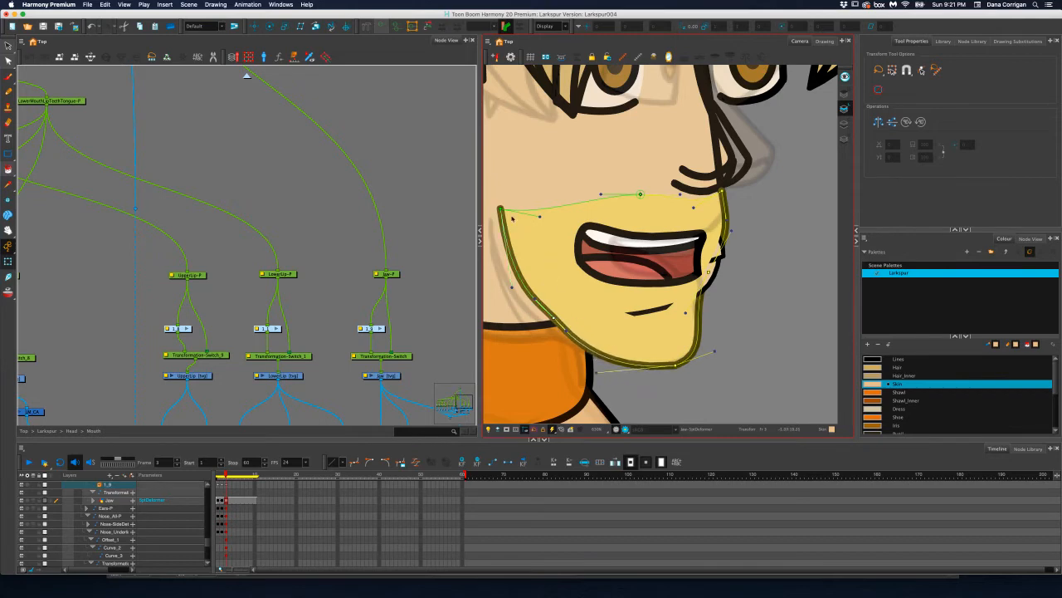
left_click_drag(501, 208, 492, 219)
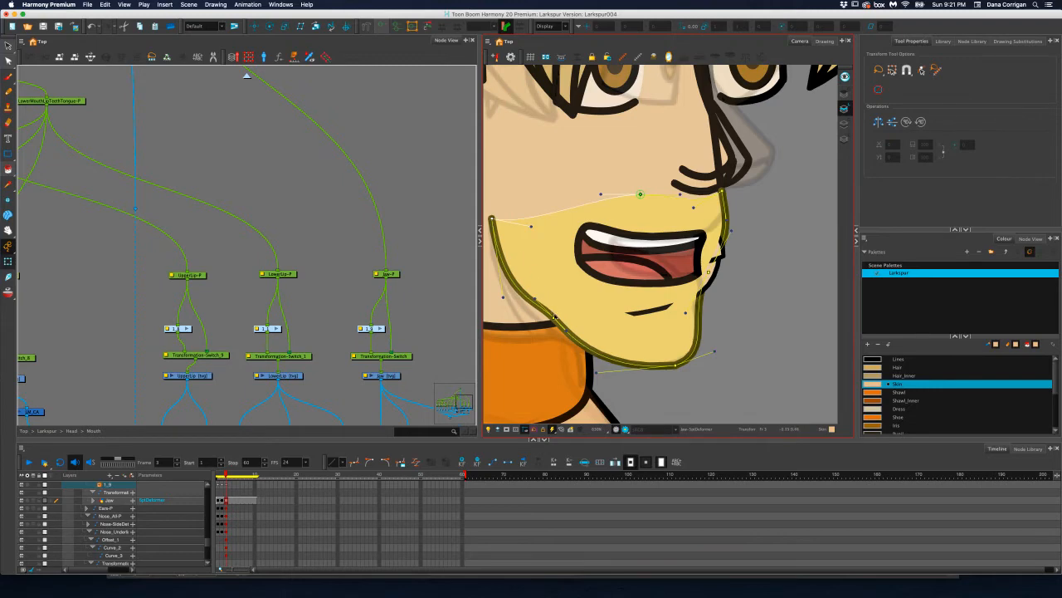
left_click_drag(554, 316, 546, 327)
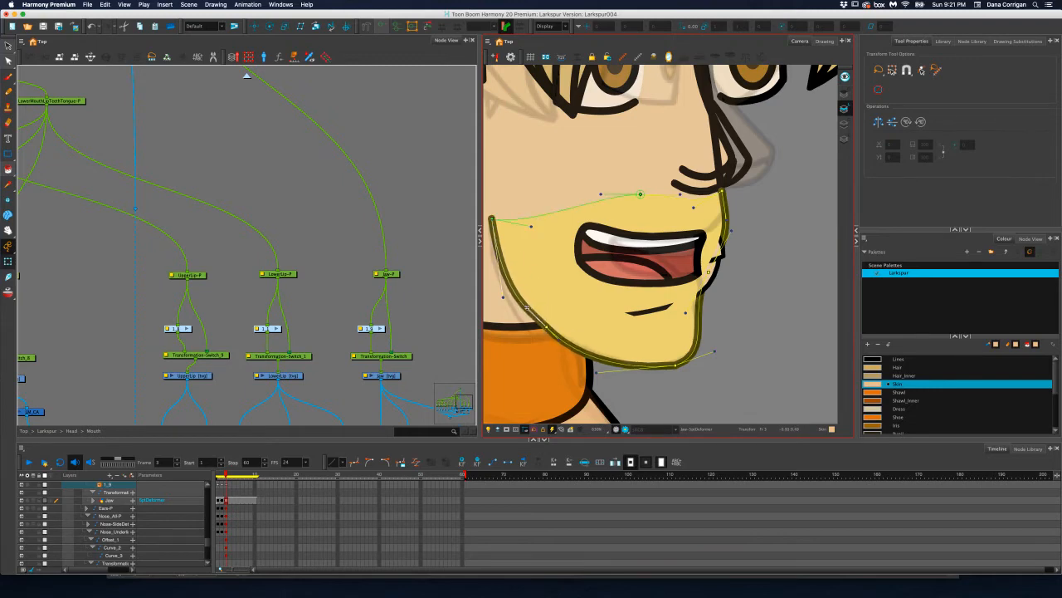
mouse_move(504, 296)
left_mouse_down()
mouse_move(501, 288)
mouse_move(513, 294)
left_mouse_up()
left_click_drag(561, 338, 565, 341)
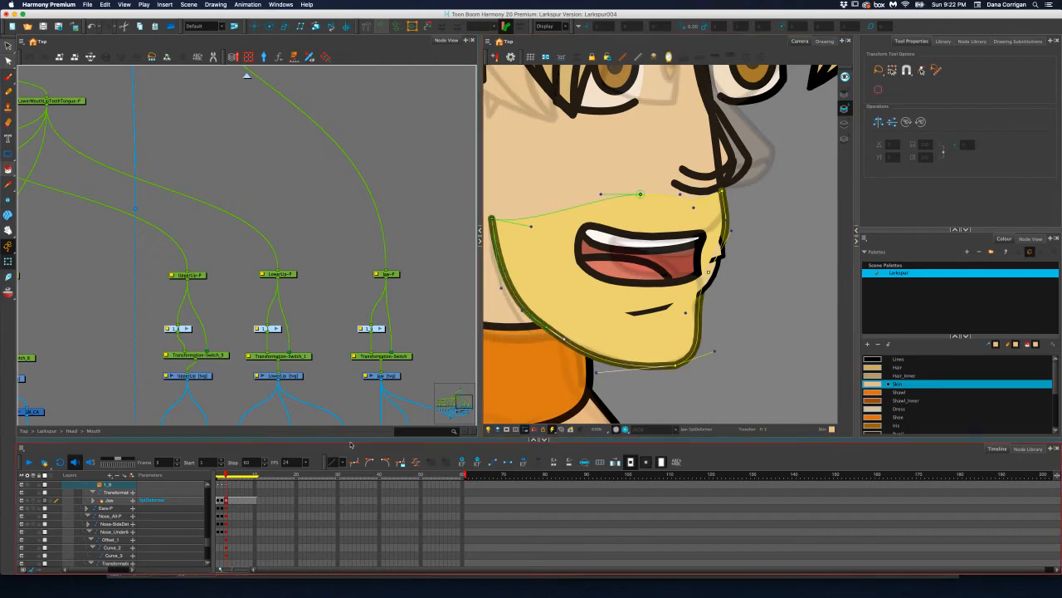
At frame 2, refit the jaw deformer's ear-side corner, lower jaw point and handles to the reference, and hide the deformer controls
left_click(222, 476)
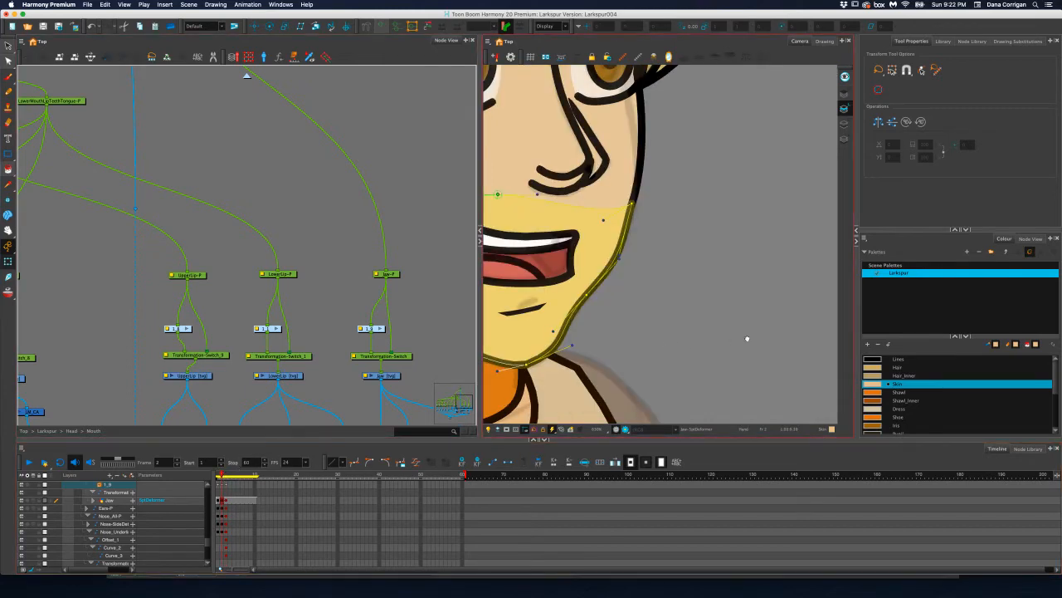
left_click_drag(600, 363, 756, 356)
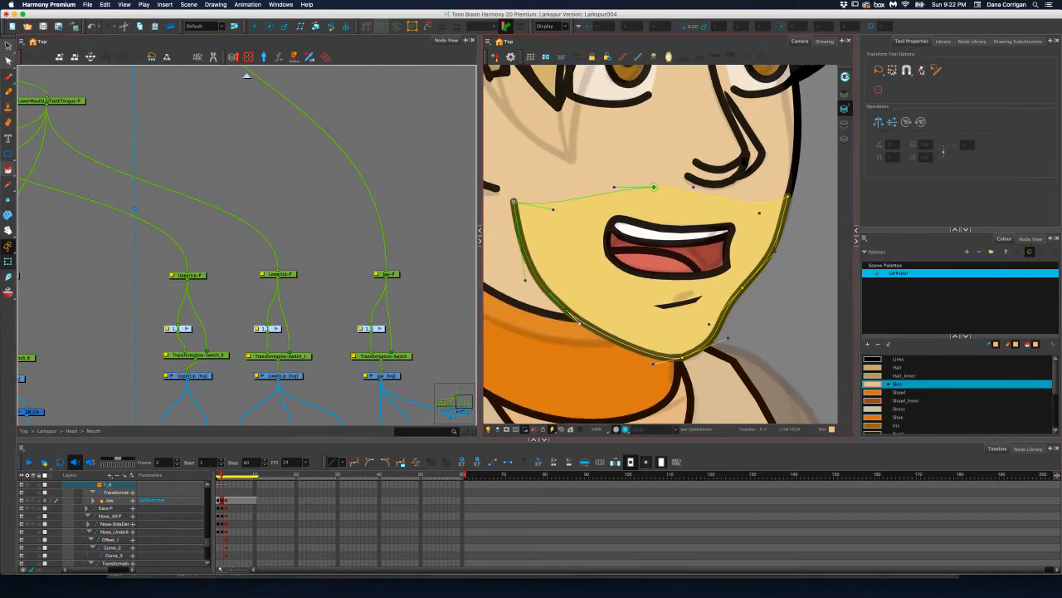
left_click_drag(514, 201, 506, 197)
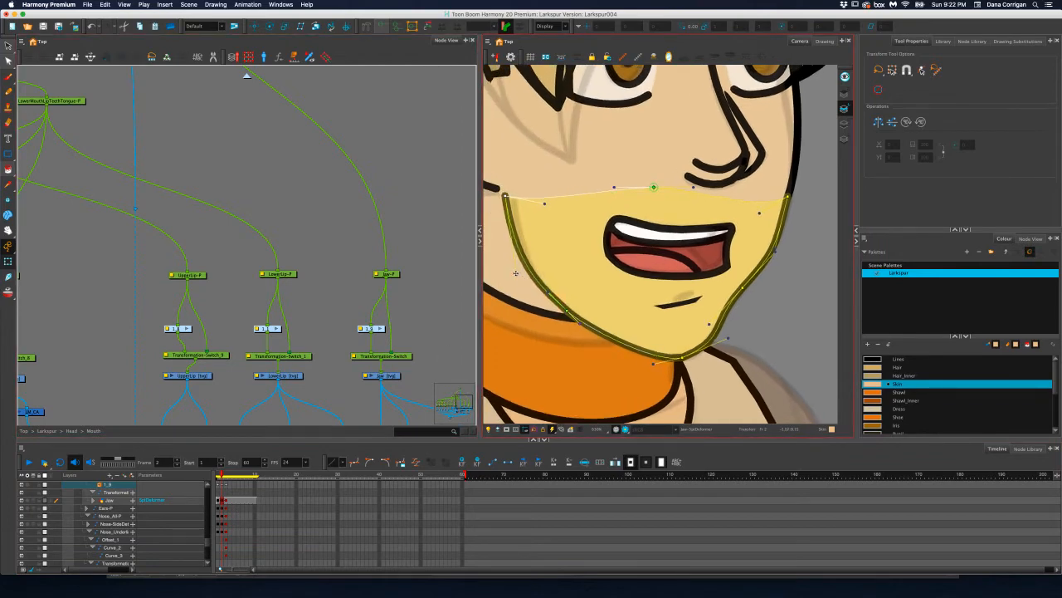
left_click_drag(515, 273, 517, 280)
left_click_drag(567, 312, 555, 318)
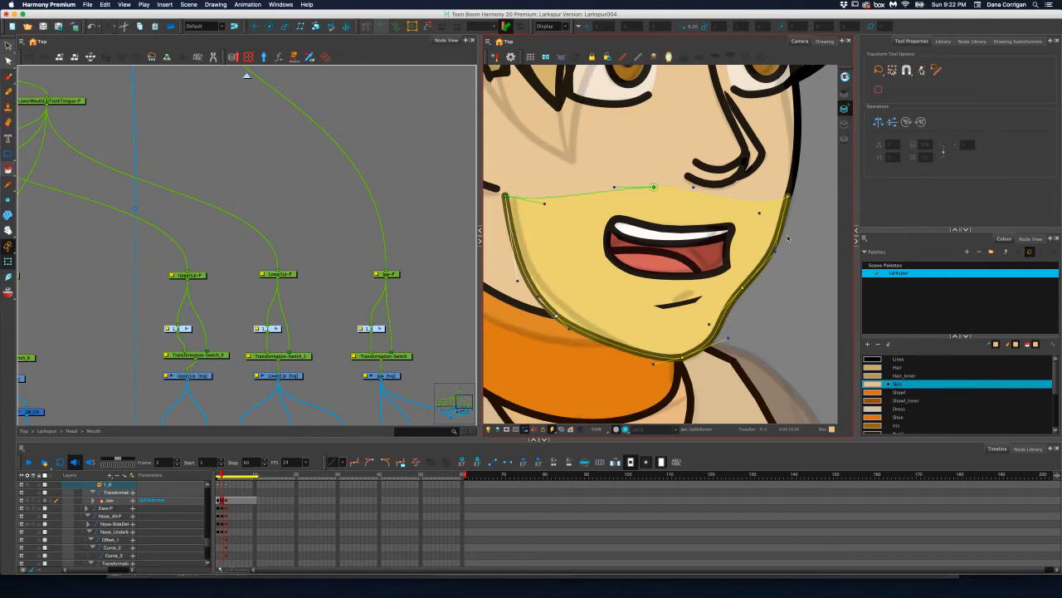
left_click_drag(776, 249, 742, 290)
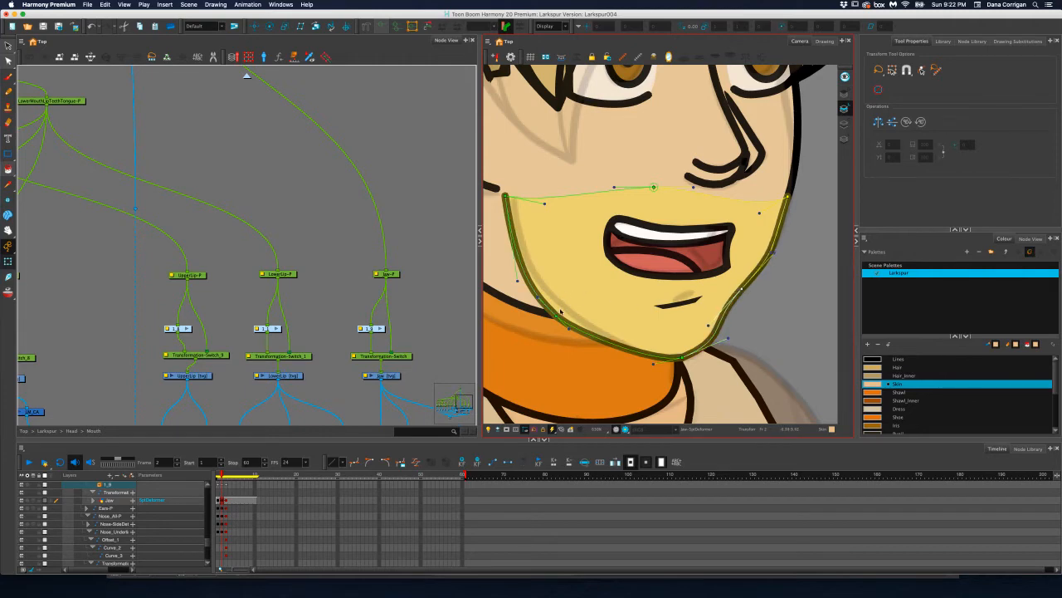
left_click_drag(558, 317, 569, 317)
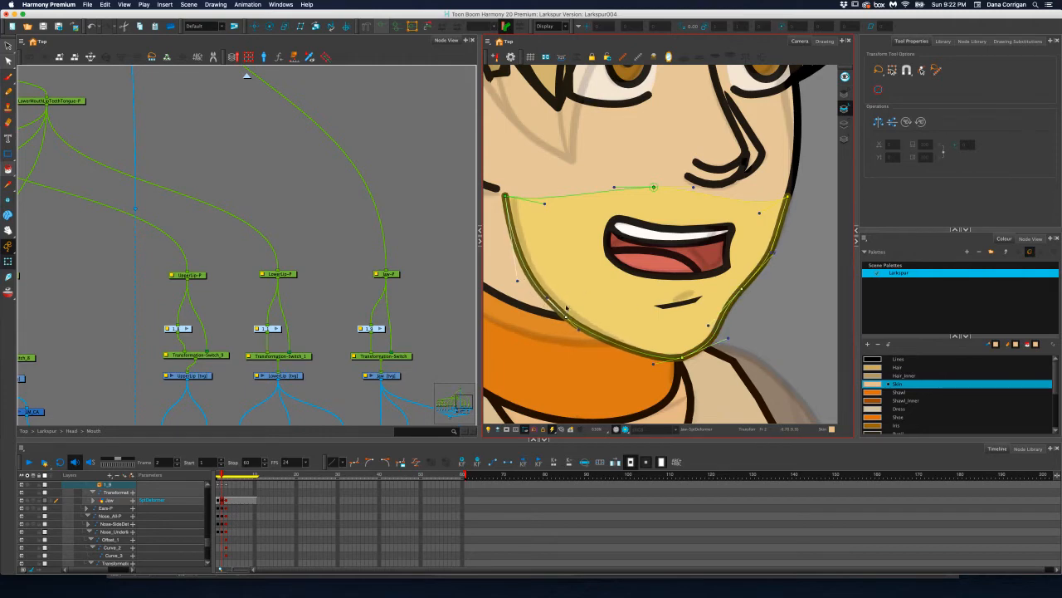
left_click_drag(505, 197, 508, 199)
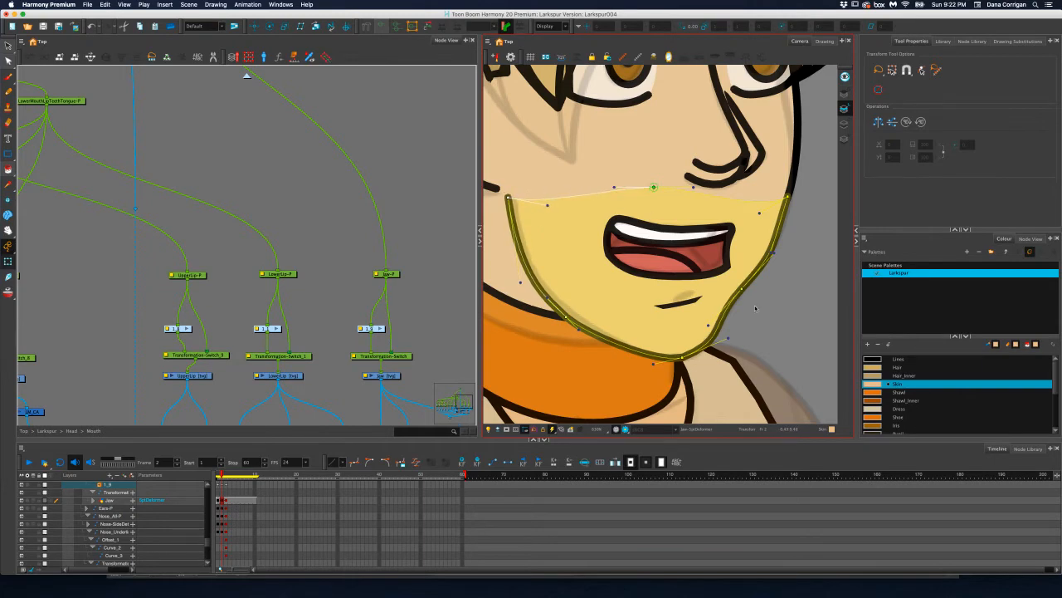
scroll(755, 308, "down", 5)
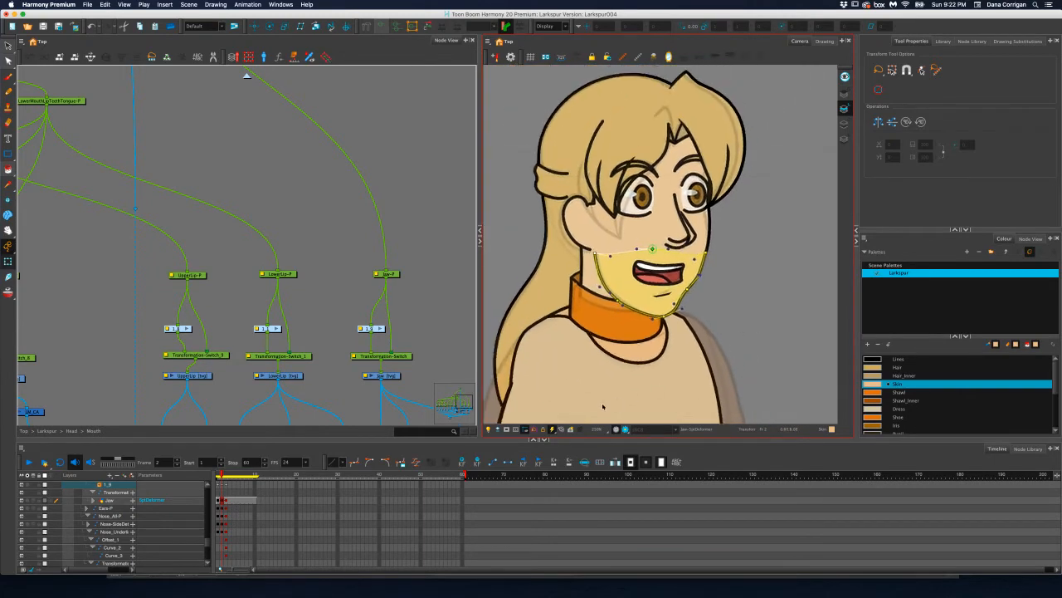
left_click(757, 296)
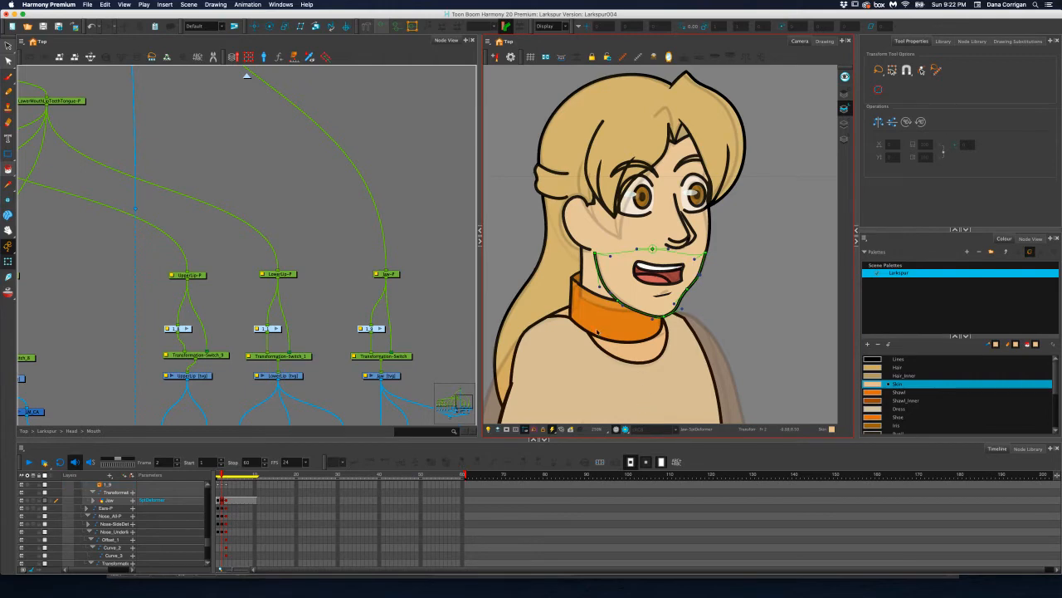
left_click(407, 290)
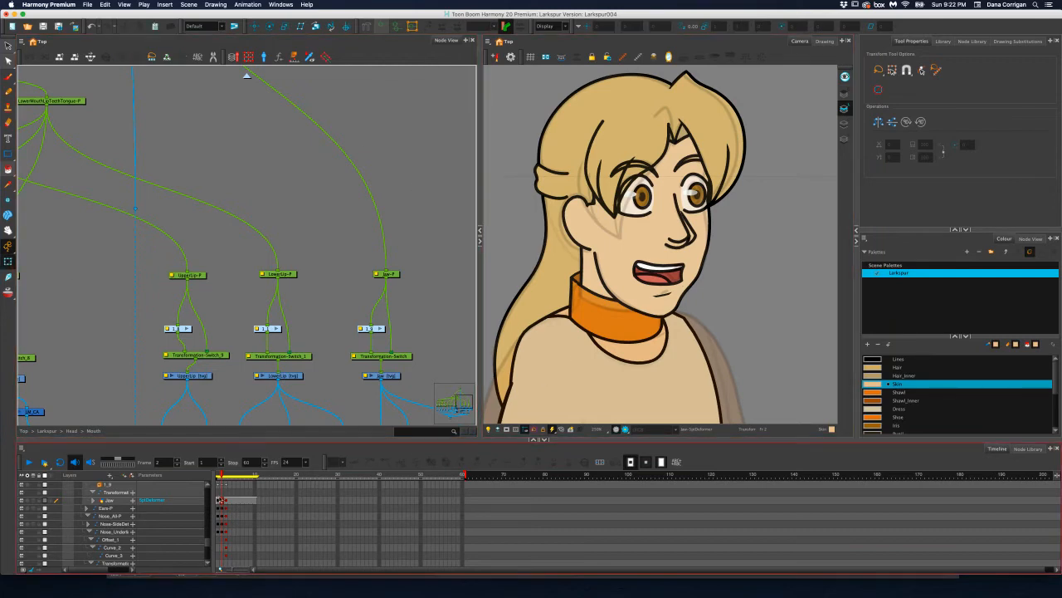
Show the jaw deformer's controls again and smooth its far cheek and chin curve at frame 2 by adjusting the side point and handles
left_click(220, 493)
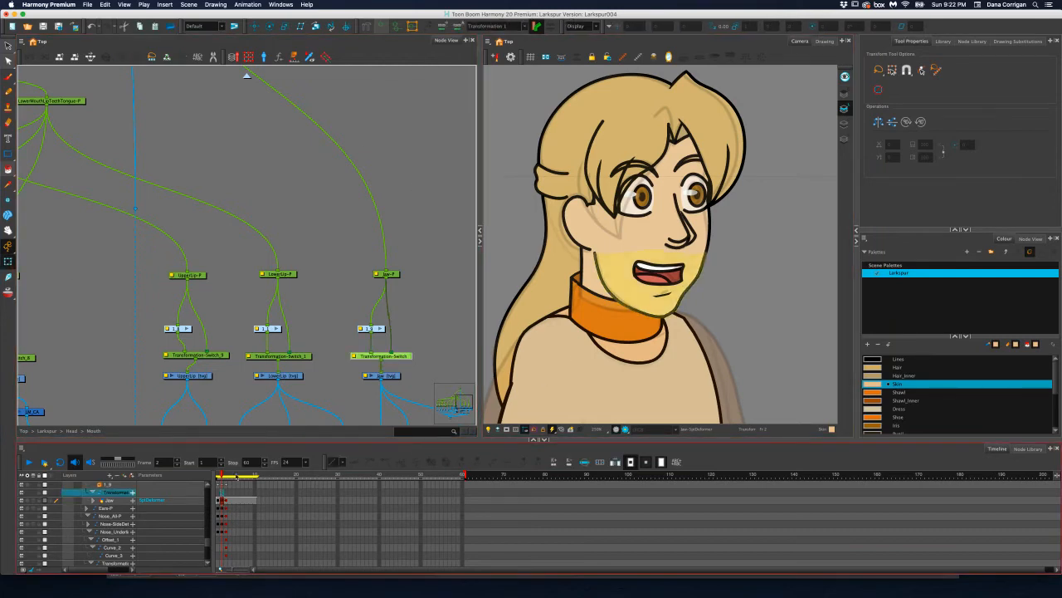
left_click(375, 328)
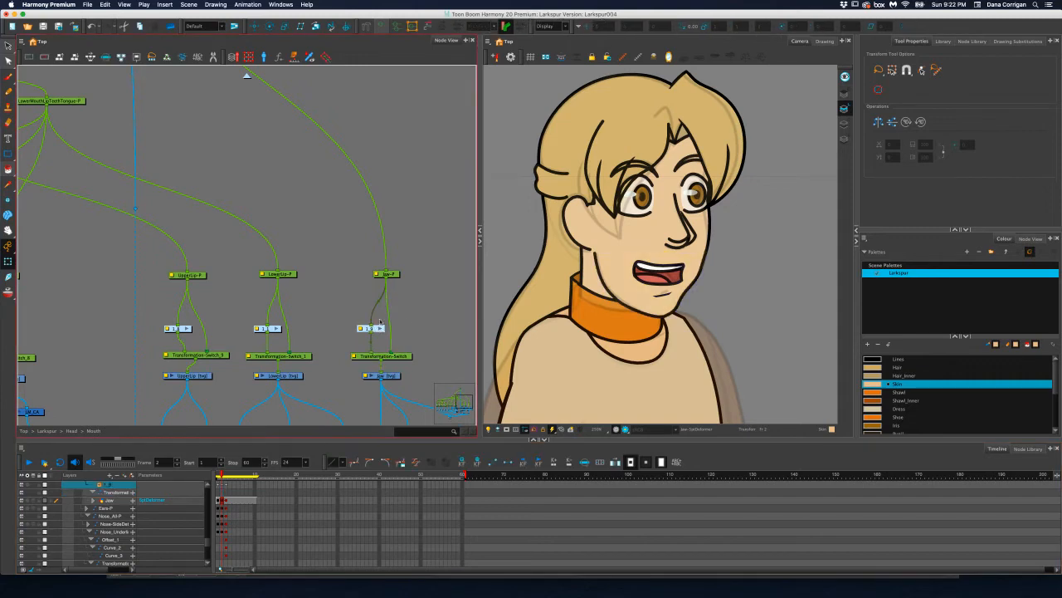
left_click(382, 27)
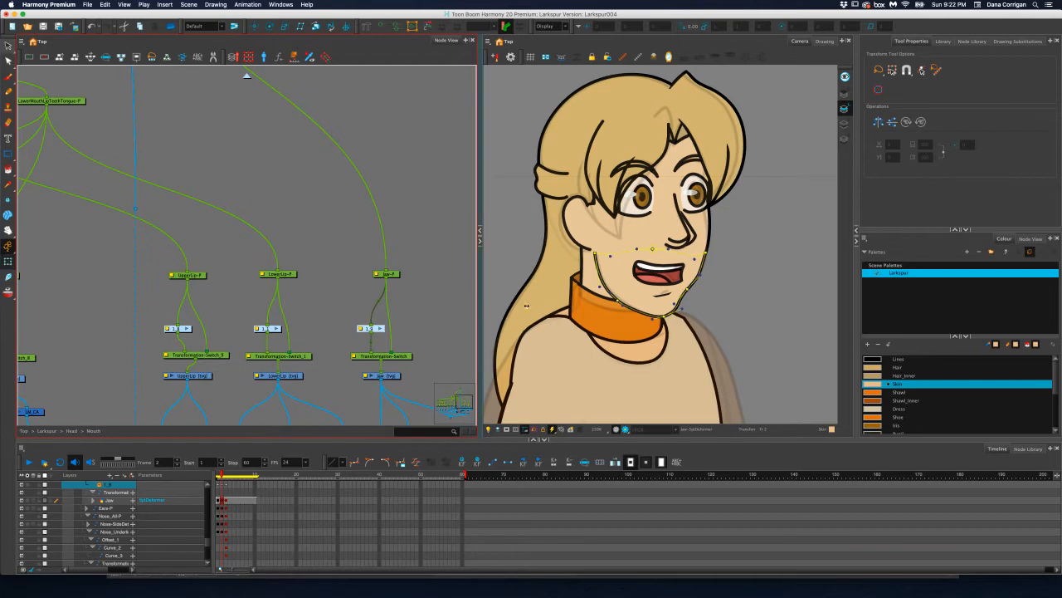
scroll(743, 354, "up", 5)
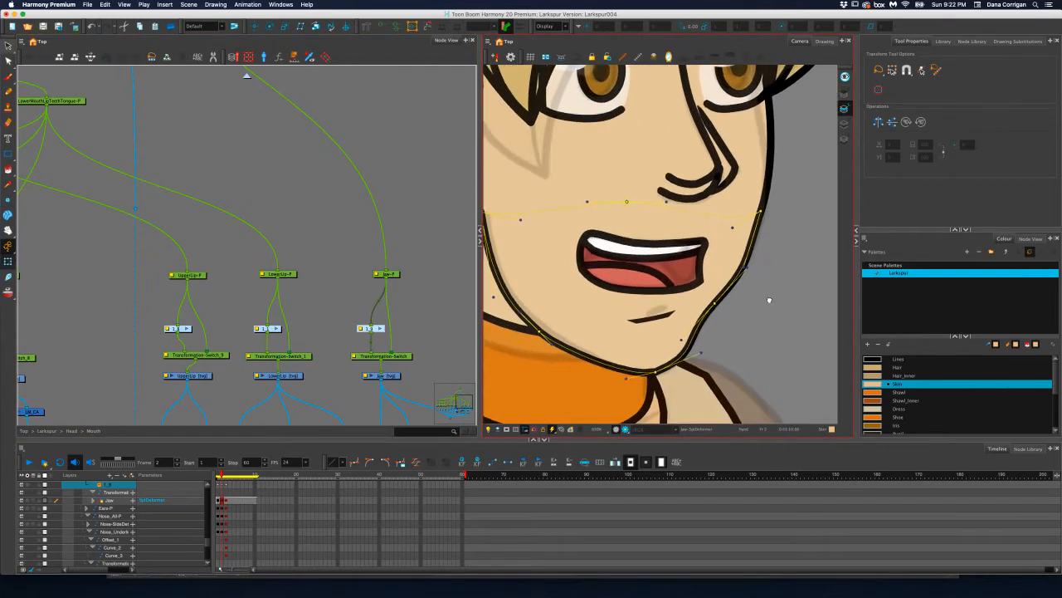
left_click(748, 266)
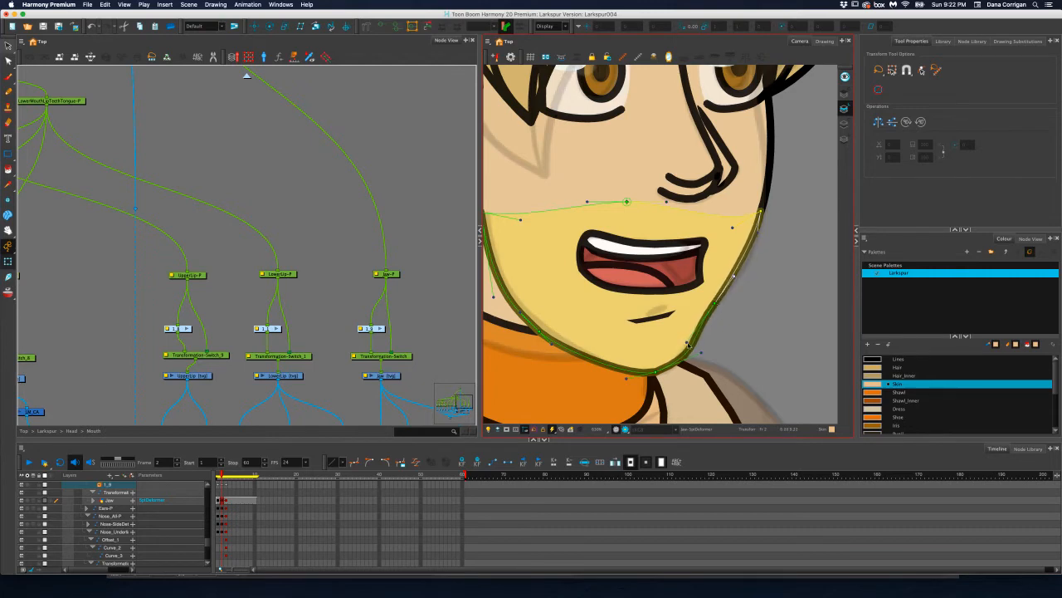
left_click_drag(715, 303, 707, 316)
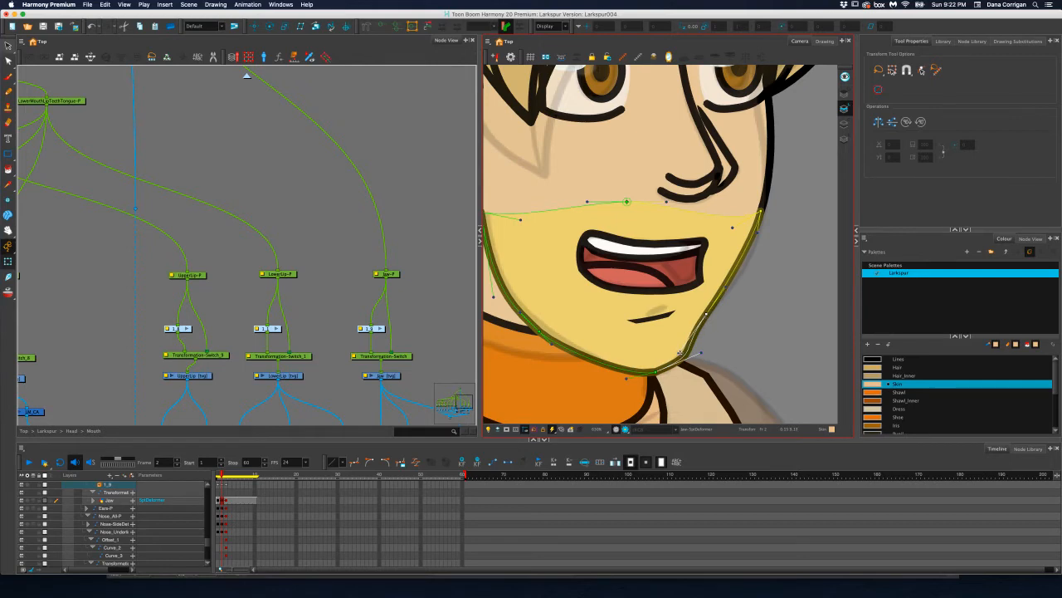
mouse_move(679, 354)
left_mouse_down()
mouse_move(688, 347)
mouse_move(695, 364)
left_mouse_up()
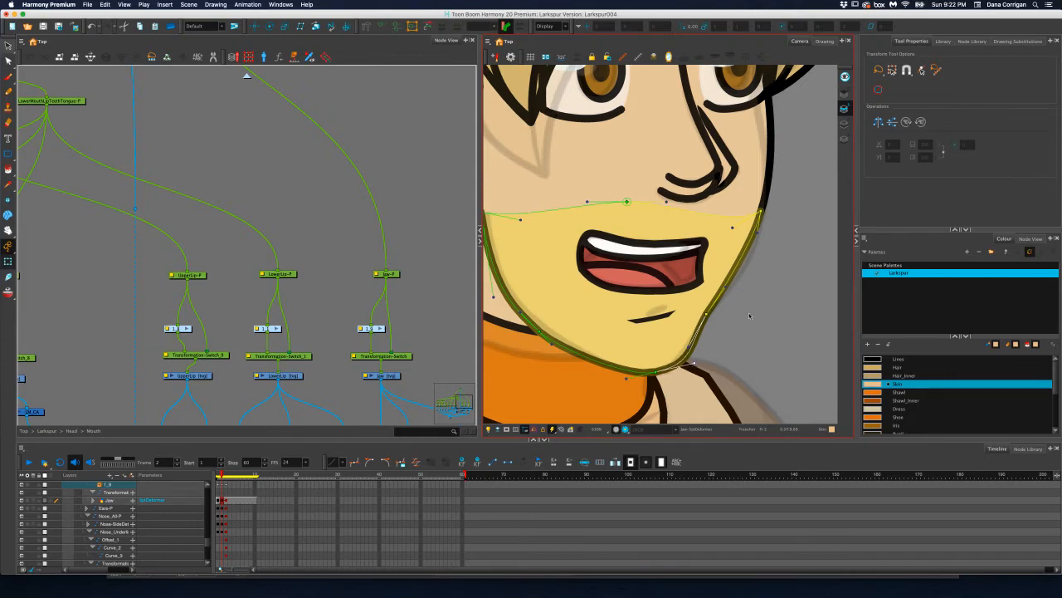
Deselect the jaw deformer and hide its controls to check the jaw on the whole head at frame 2
left_click(785, 319)
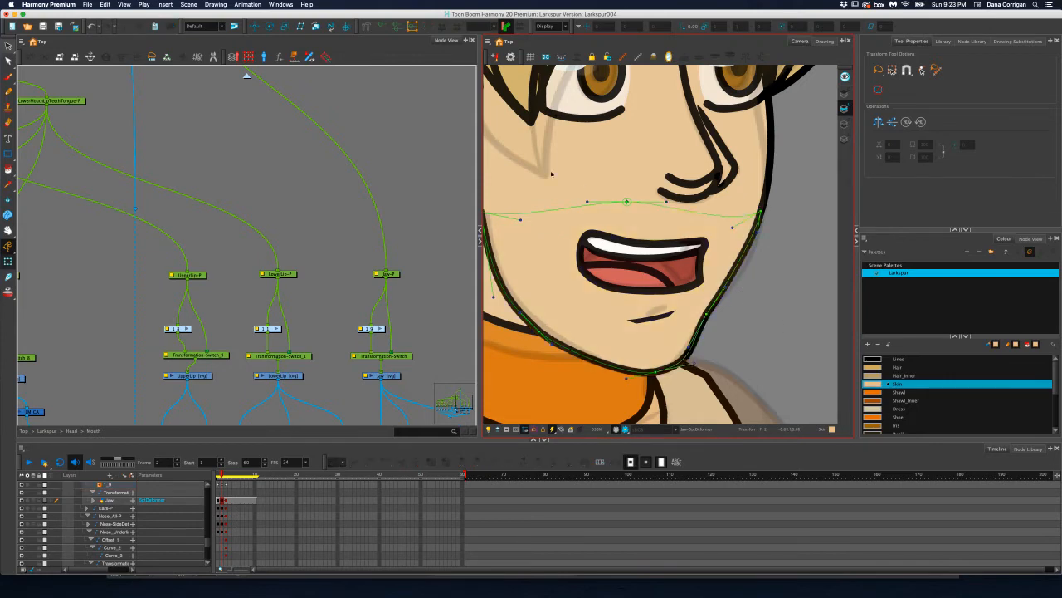
left_click(284, 158)
left_click(381, 27)
key("1")
key("1")
key("1")
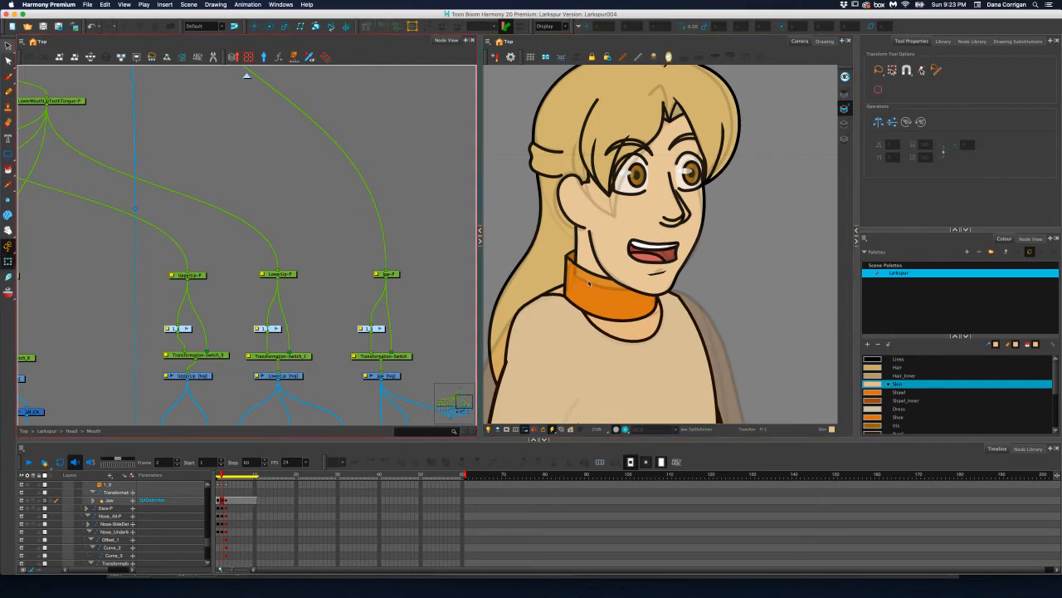
Redisplay the jaw deformer's controls, fine-tune its far cheek handle against the face outline at frame 2, and return to frame 1
left_click(376, 329)
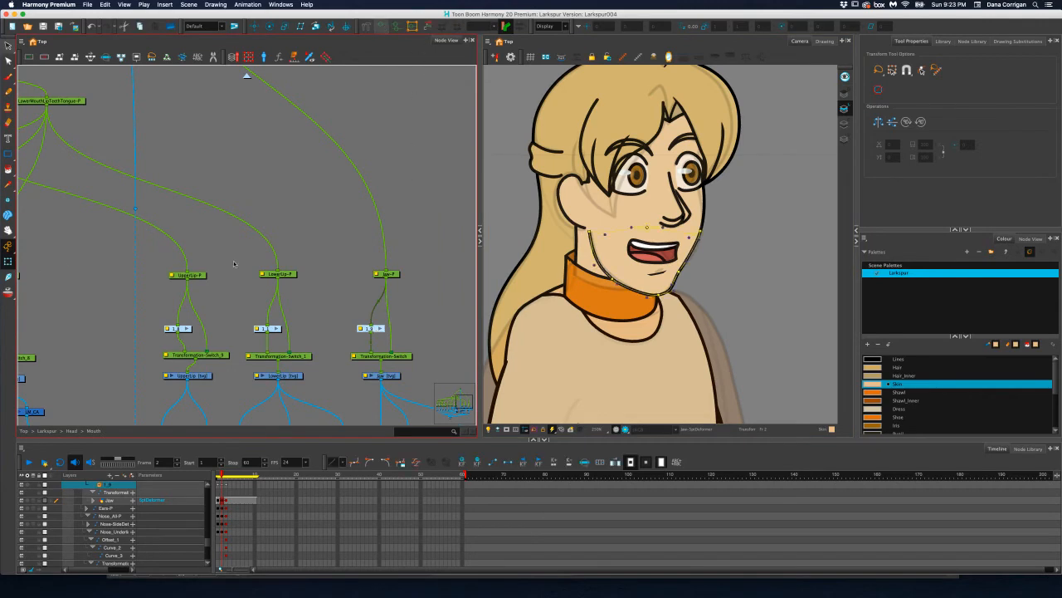
key("2")
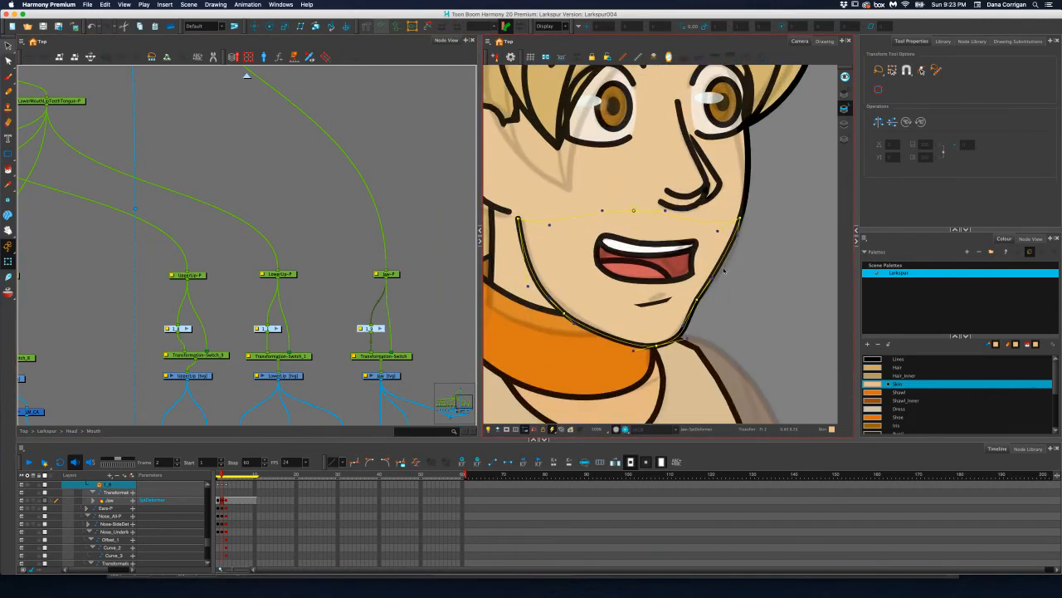
left_click(734, 258)
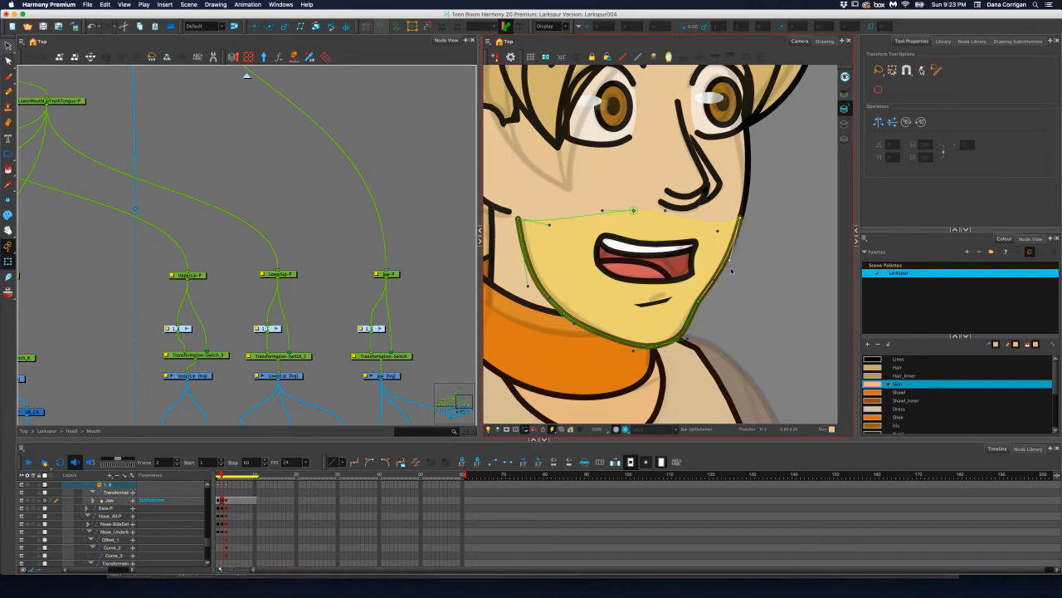
scroll(741, 271, "up", 5)
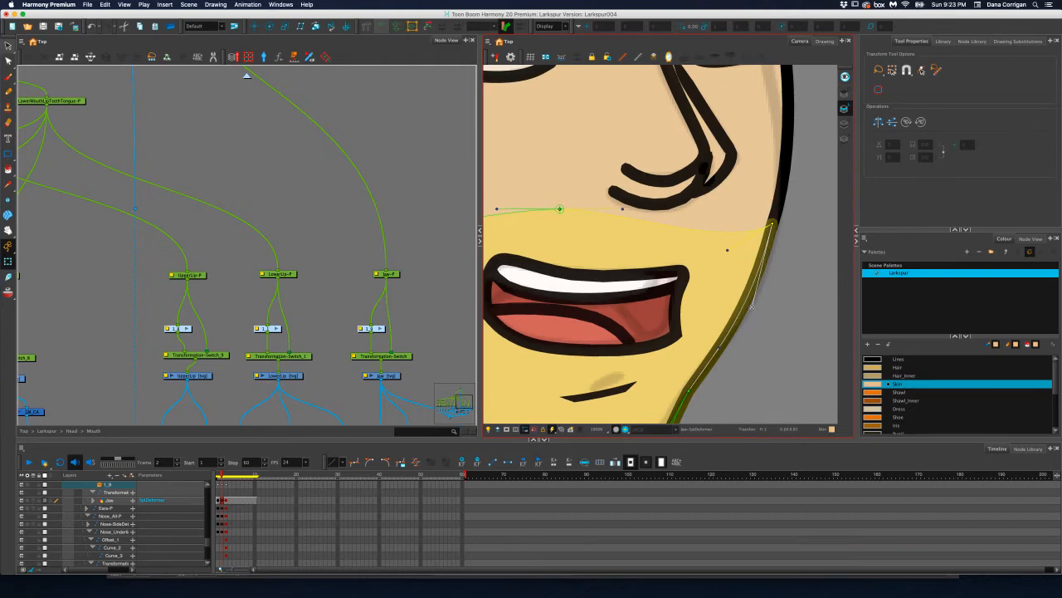
scroll(751, 305, "down", 5)
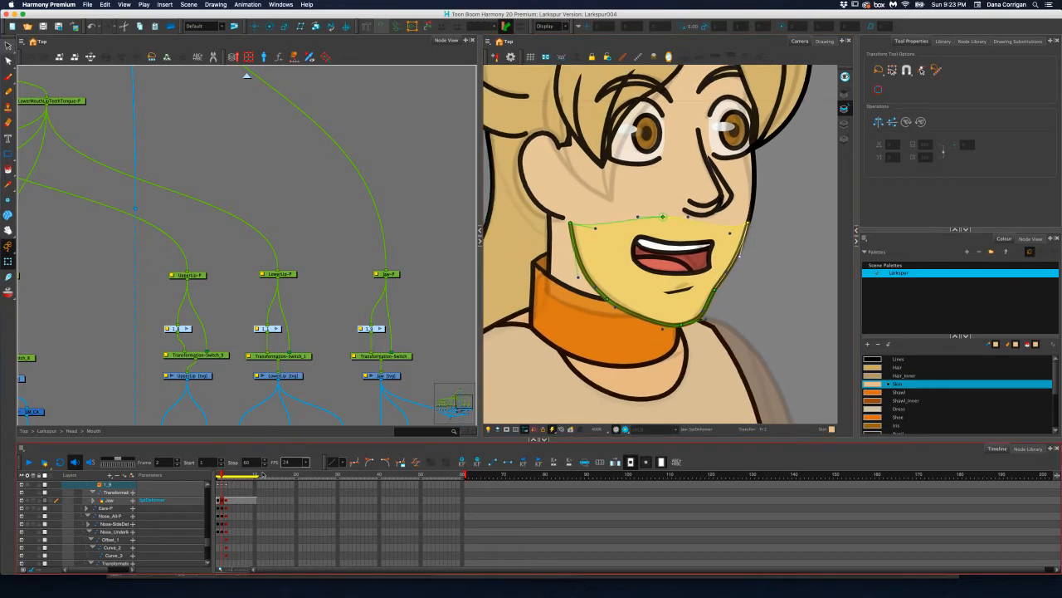
key(".")
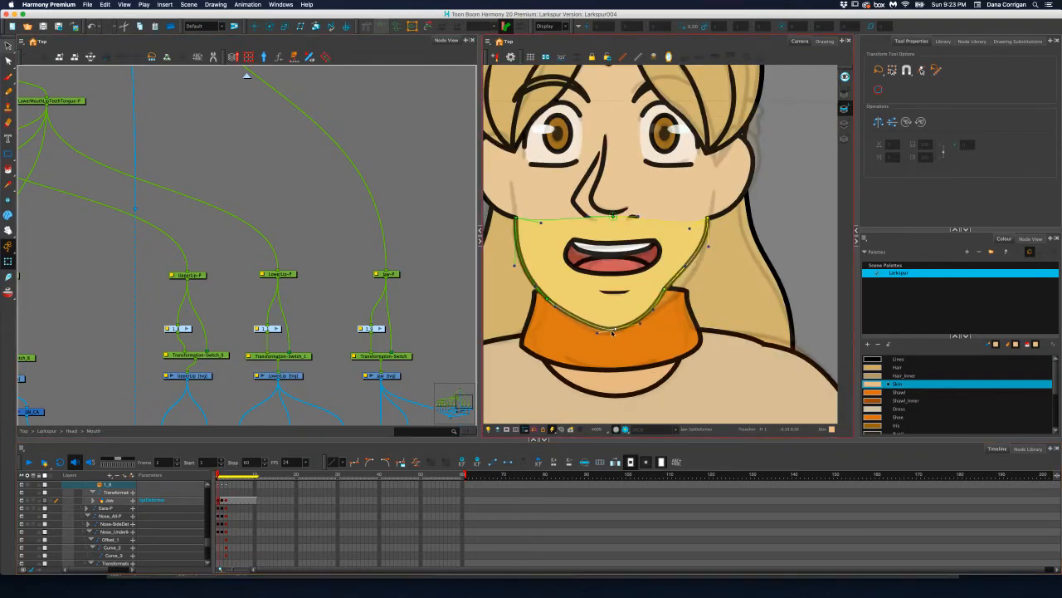
Refine the jaw deformer's chin point, lower cheek point and their handles at frame 1 to match the face outline
left_click_drag(612, 333, 607, 337)
mouse_move(669, 289)
left_mouse_down()
mouse_move(679, 295)
mouse_move(658, 313)
mouse_move(678, 294)
left_mouse_up()
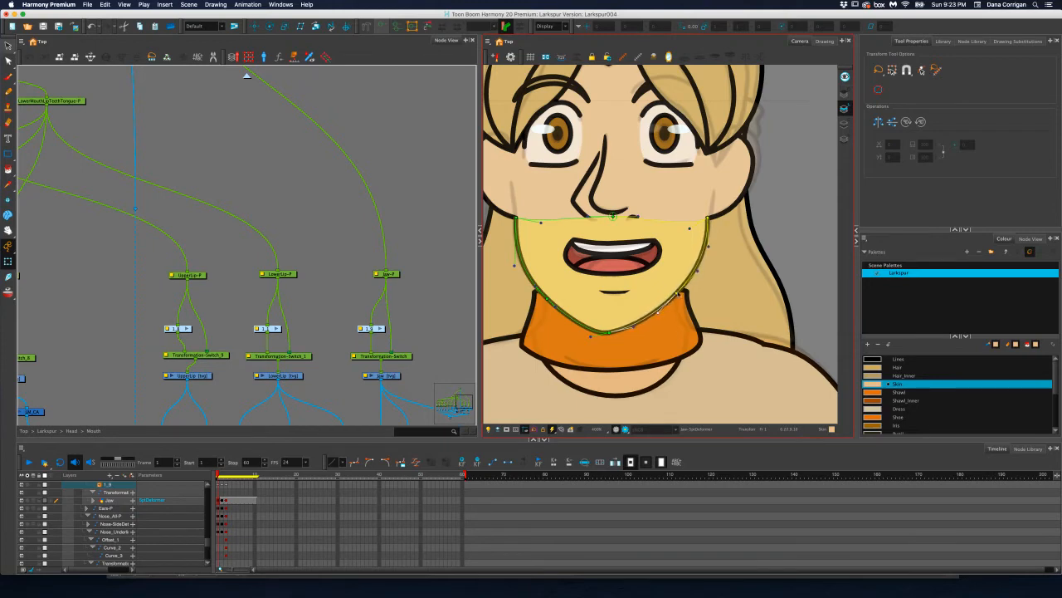
left_click(697, 272)
left_click_drag(634, 327, 632, 332)
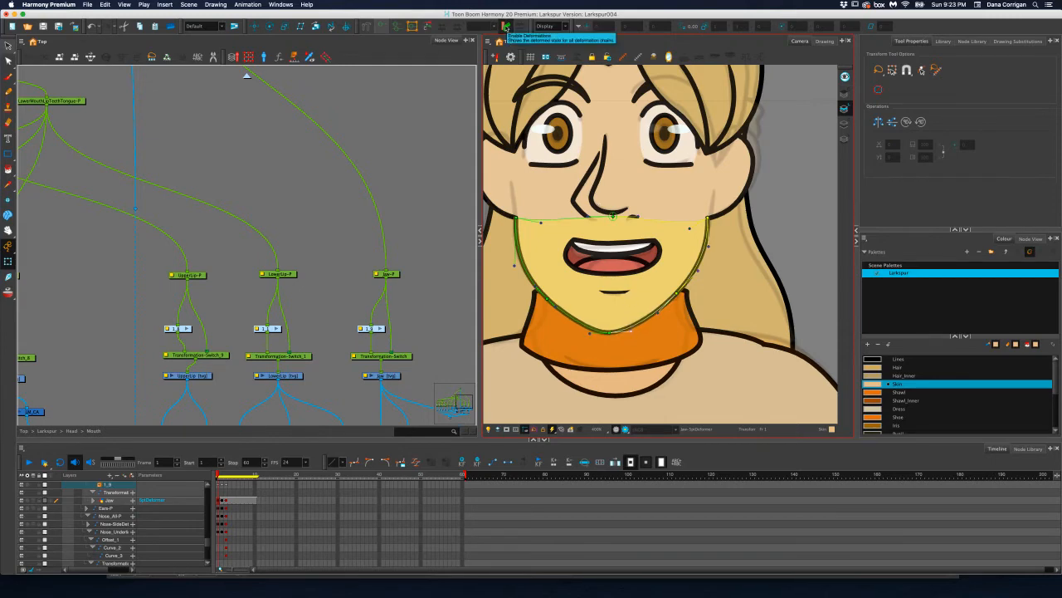
left_click(426, 25)
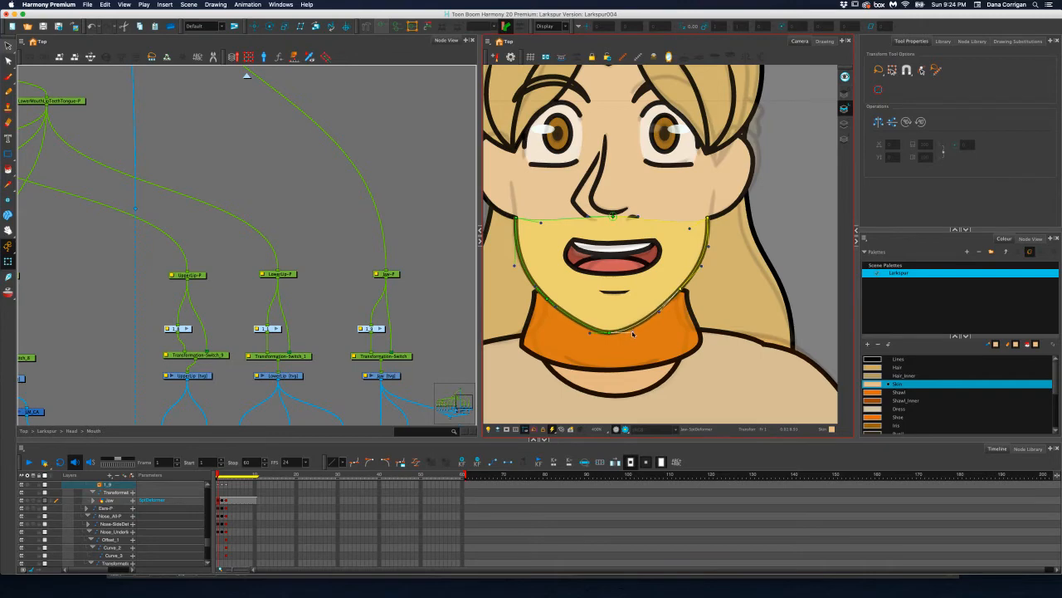
Go to frame 3 and examine the mouth and jaw pegs in the node network, selecting the lower mouth peg
left_click_drag(218, 475, 226, 477)
left_click(223, 477)
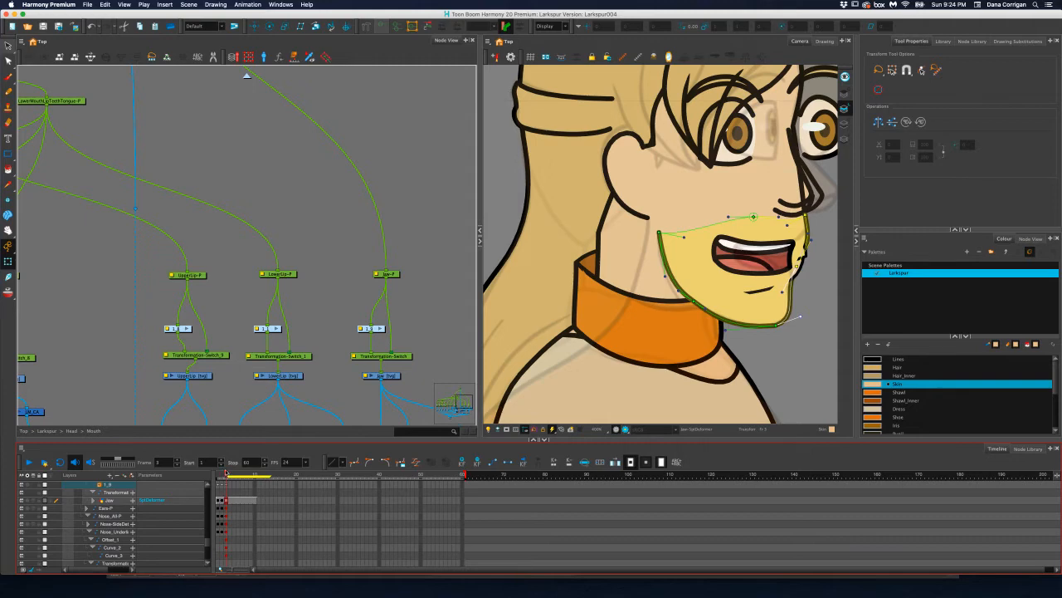
scroll(622, 308, "down", 1)
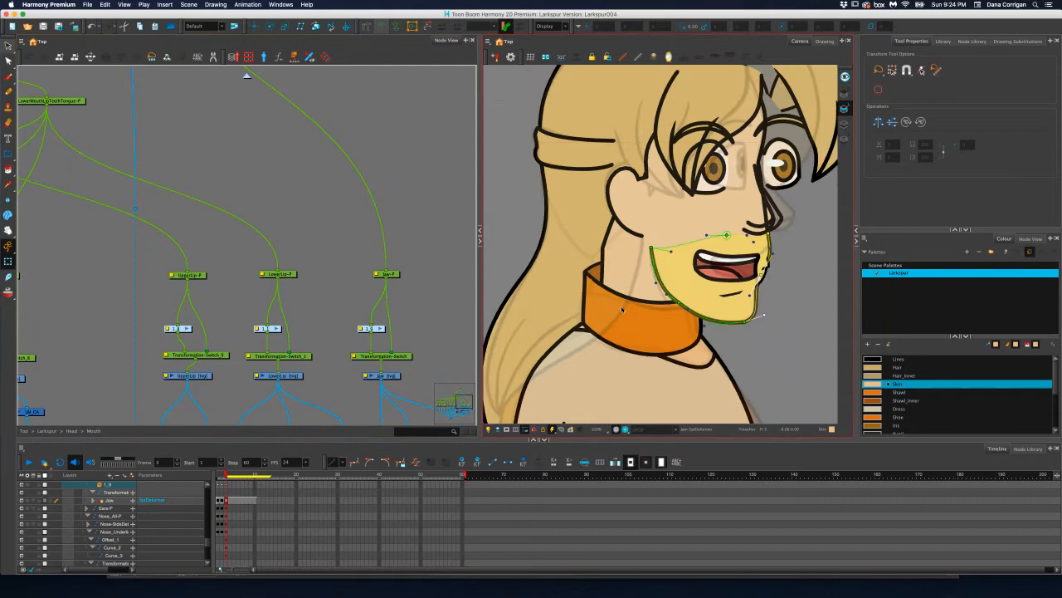
scroll(621, 309, "down", 2)
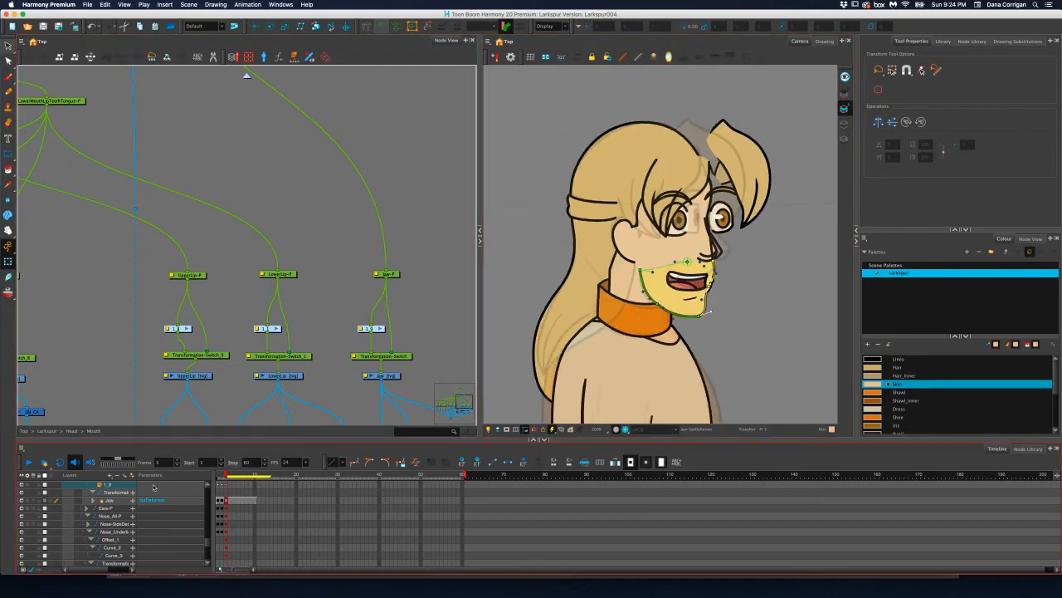
scroll(282, 299, "left", 10)
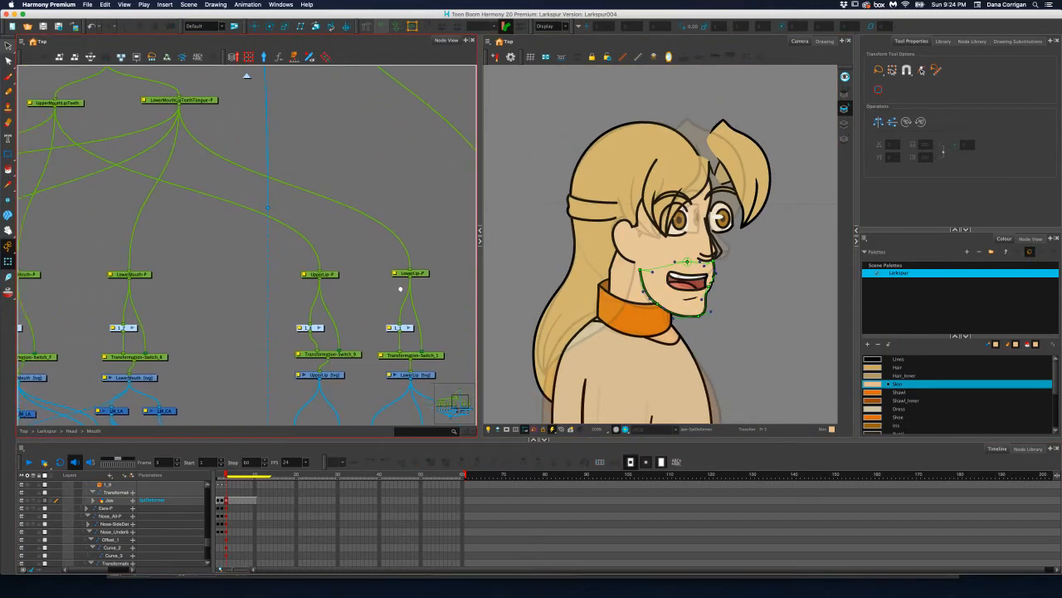
left_click_drag(312, 309, 339, 316)
left_click_drag(209, 306, 261, 305)
left_click_drag(389, 312, 271, 313)
left_click_drag(339, 313, 220, 286)
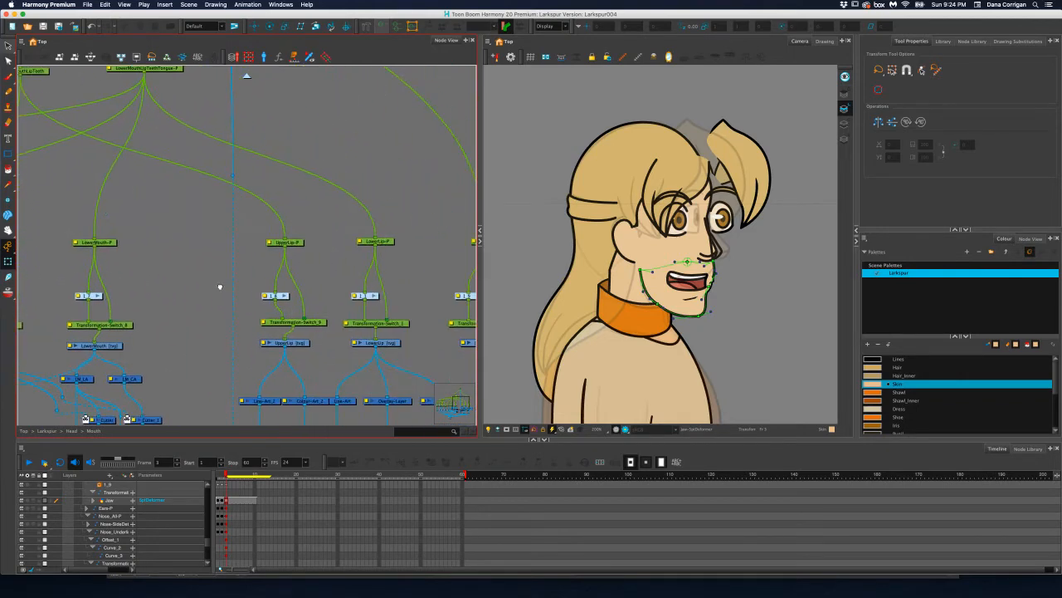
left_click_drag(308, 292, 275, 294)
left_click_drag(346, 301, 226, 307)
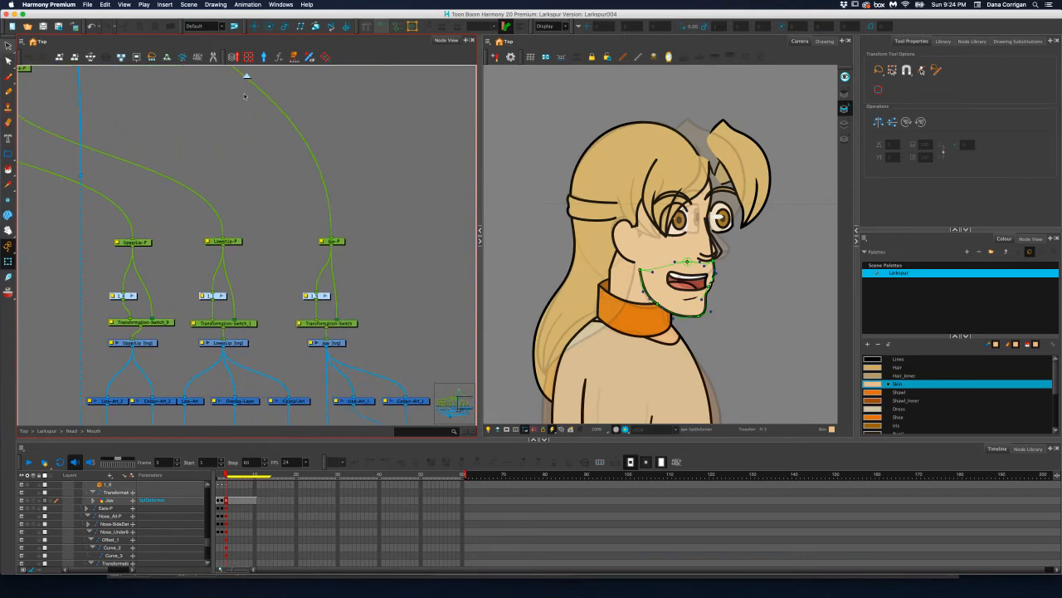
left_click_drag(265, 156, 291, 171)
left_click_drag(197, 166, 358, 171)
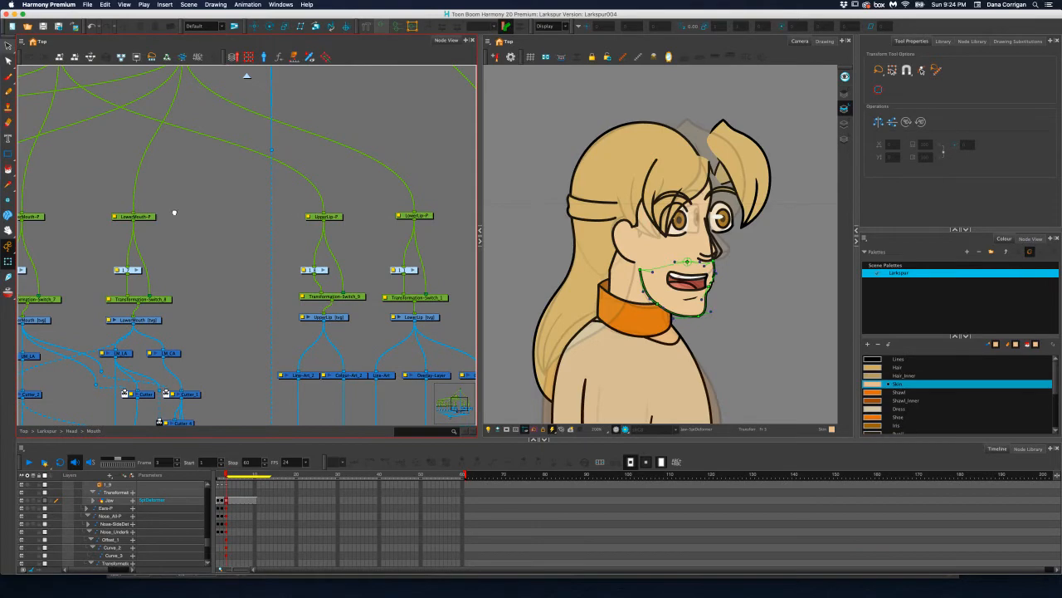
left_click_drag(172, 212, 277, 206)
left_click(276, 205)
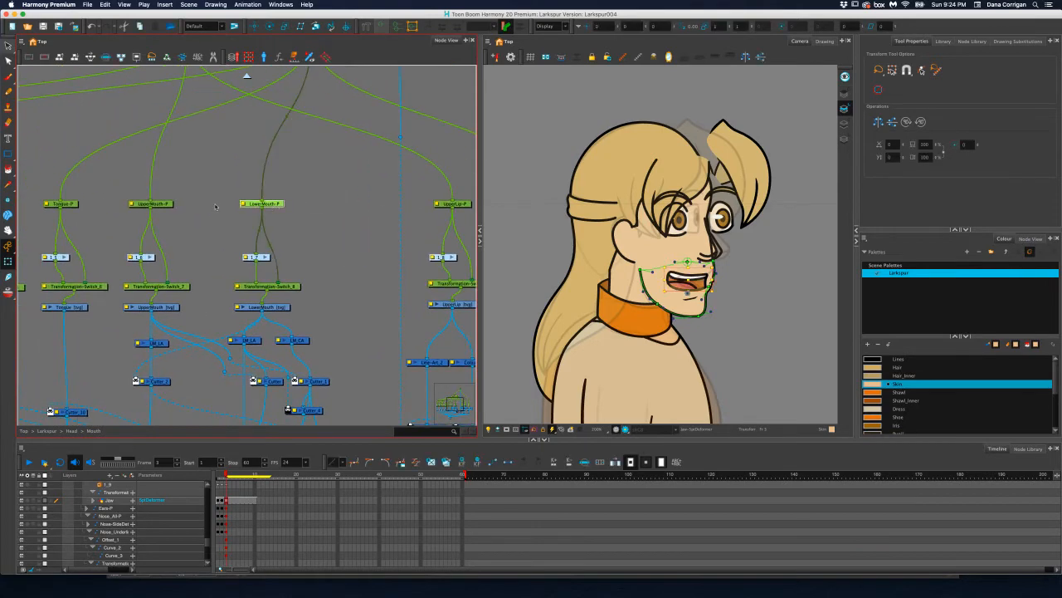
Try to shift the peg controlling the lower mouth, lip, teeth and tongue slightly forward and up at frame 3
scroll(252, 173, "up", 3)
scroll(253, 173, "down", 4)
left_click_drag(278, 89, 290, 209)
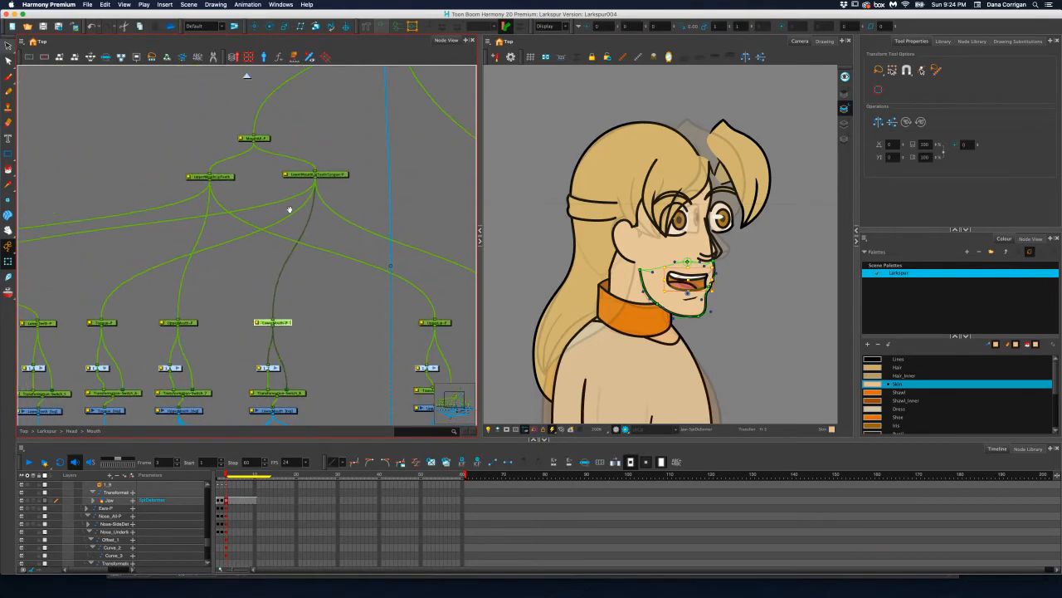
left_click(336, 175)
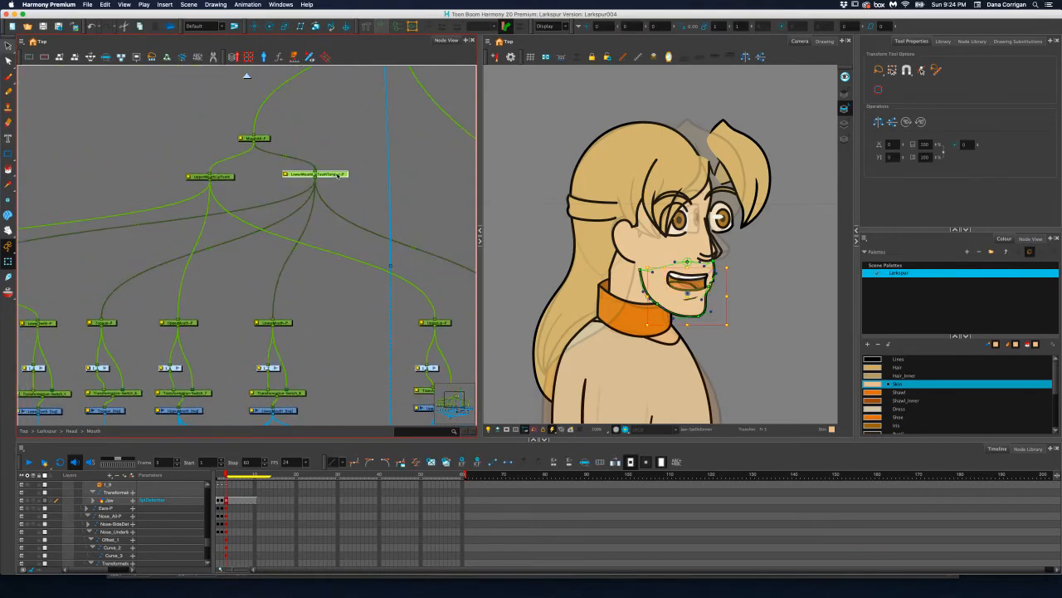
left_click(255, 26)
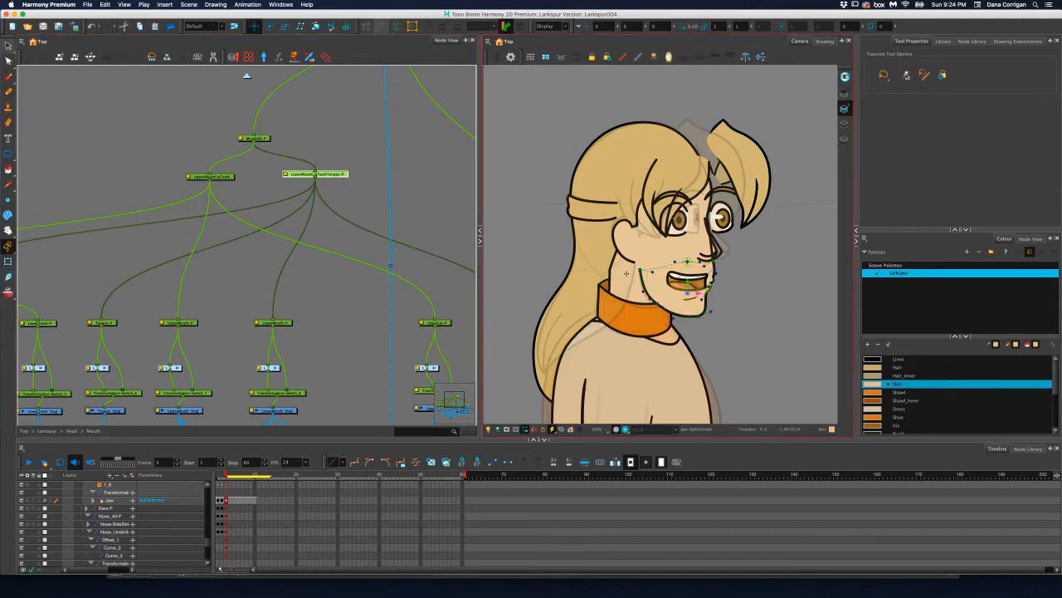
scroll(707, 290, "up", 5)
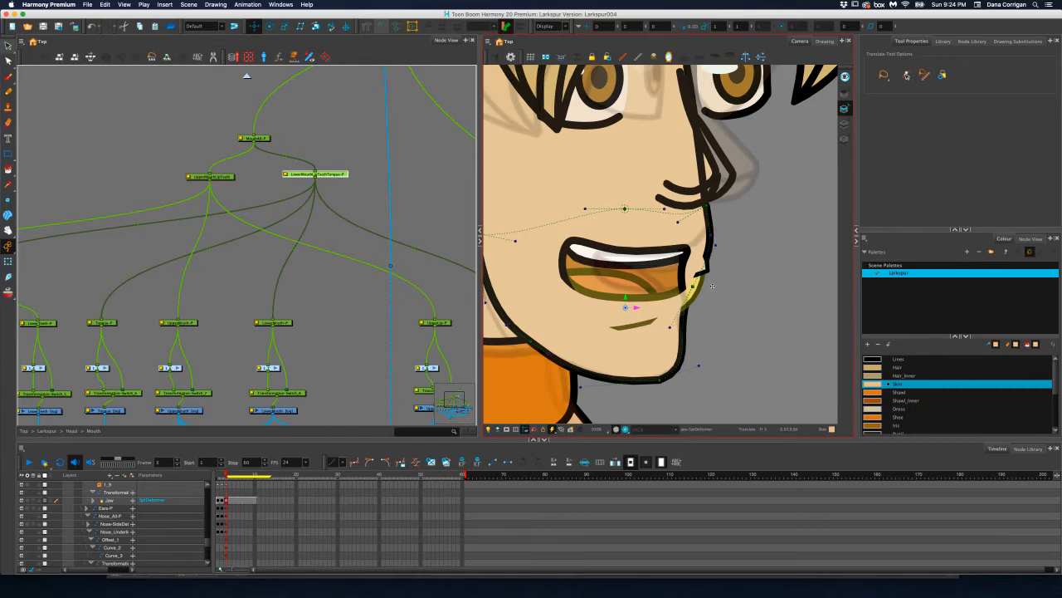
mouse_move(639, 307)
left_mouse_down()
mouse_move(649, 309)
mouse_move(643, 319)
mouse_move(645, 299)
left_mouse_up()
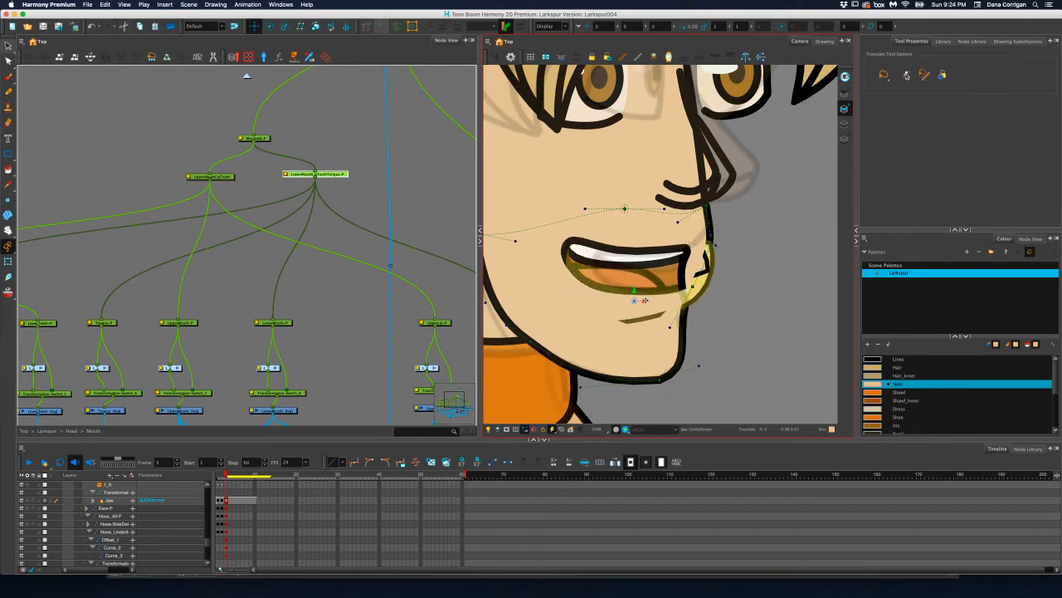
key("super+z")
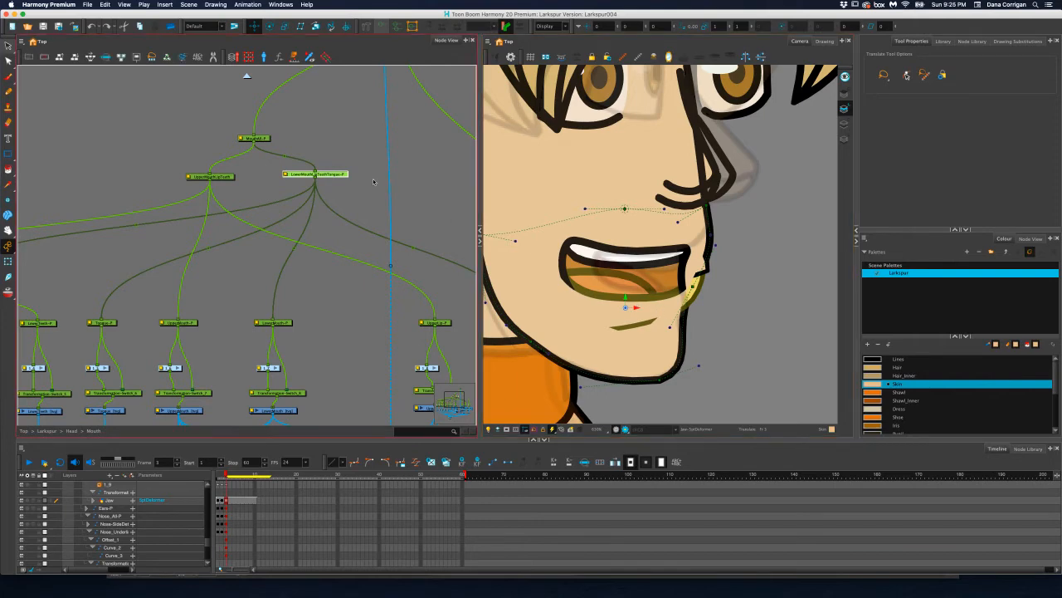
Select the Jaw group for transforming and refit its deformer's front point and handle below the lips at frame 3
left_click_drag(391, 205, 304, 182)
left_click_drag(399, 225, 407, 213)
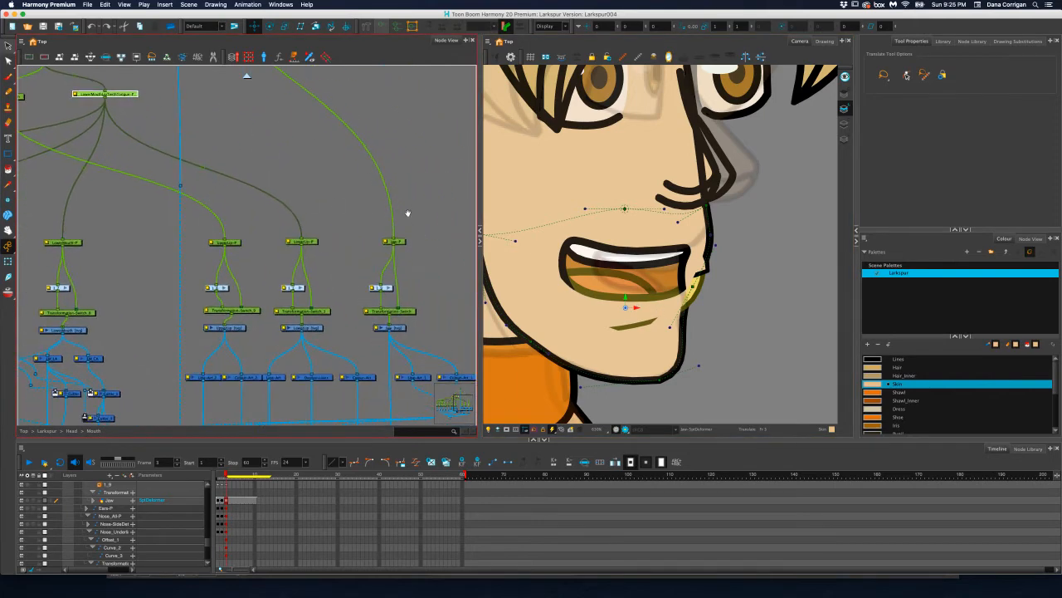
left_click(402, 328)
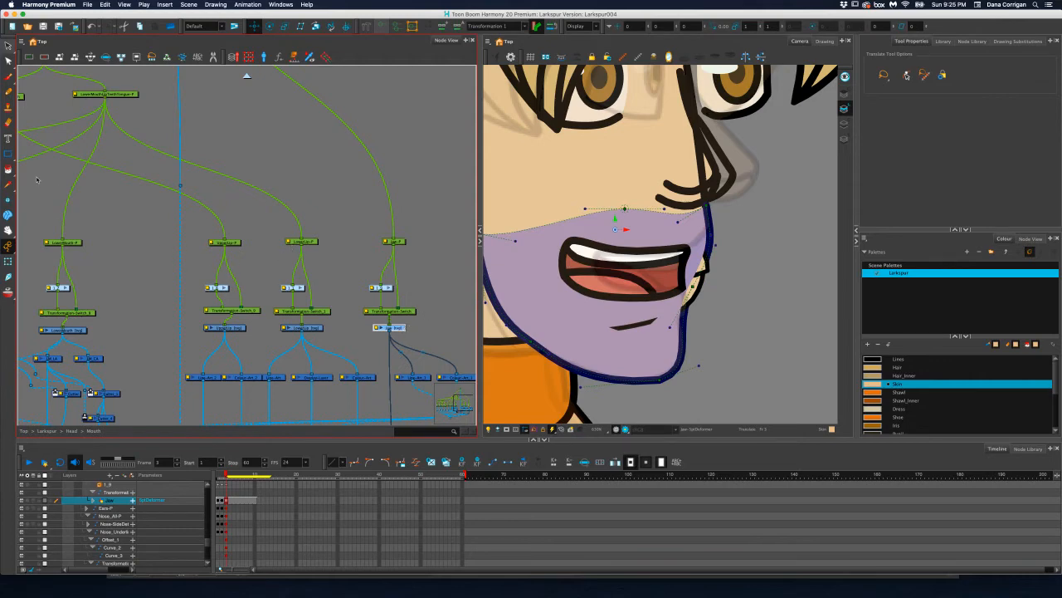
left_click(9, 261)
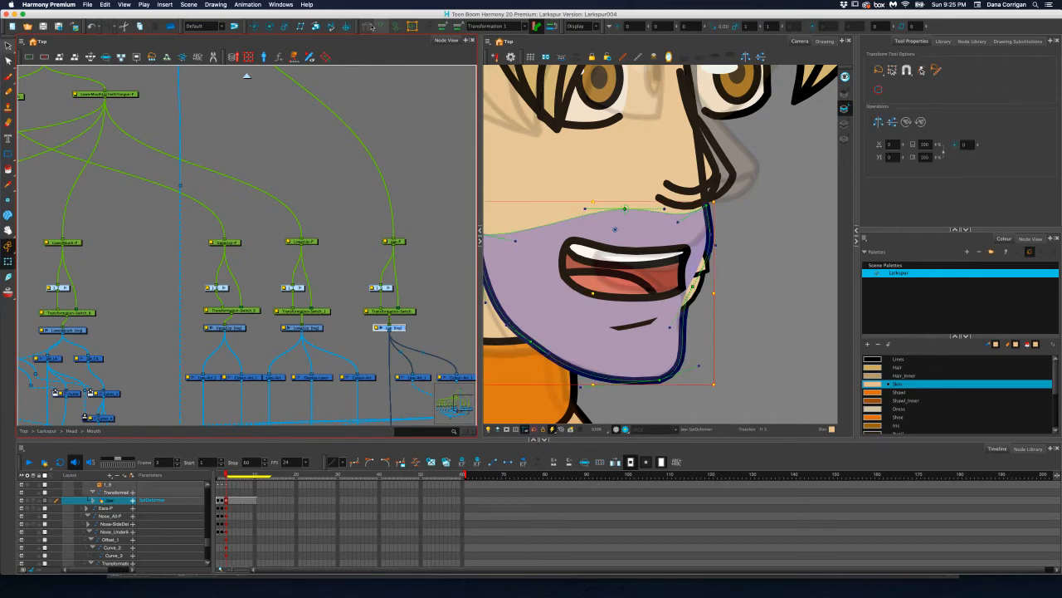
left_click(701, 365)
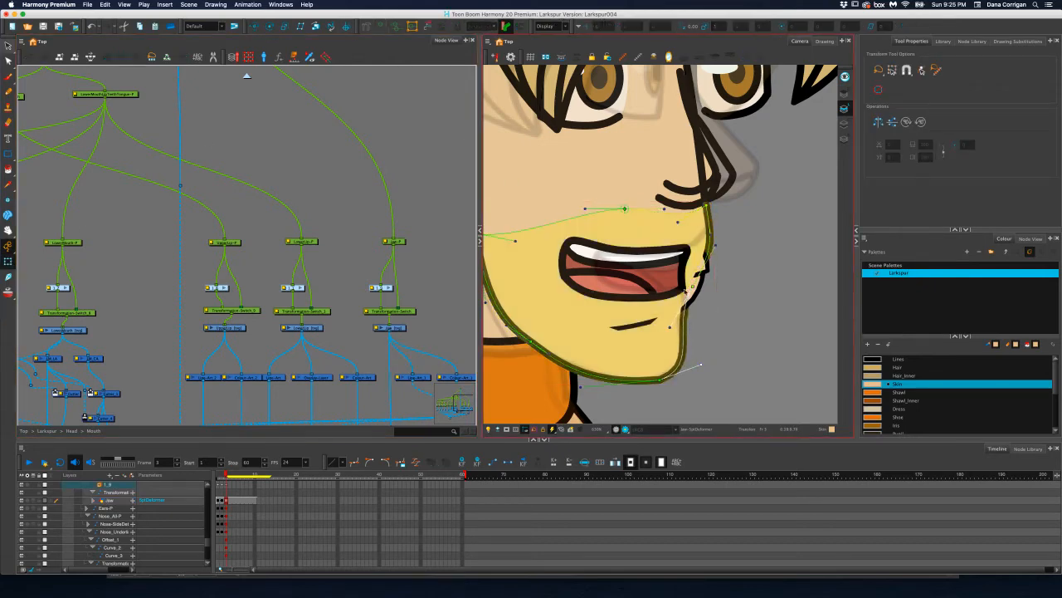
left_click_drag(693, 287, 687, 293)
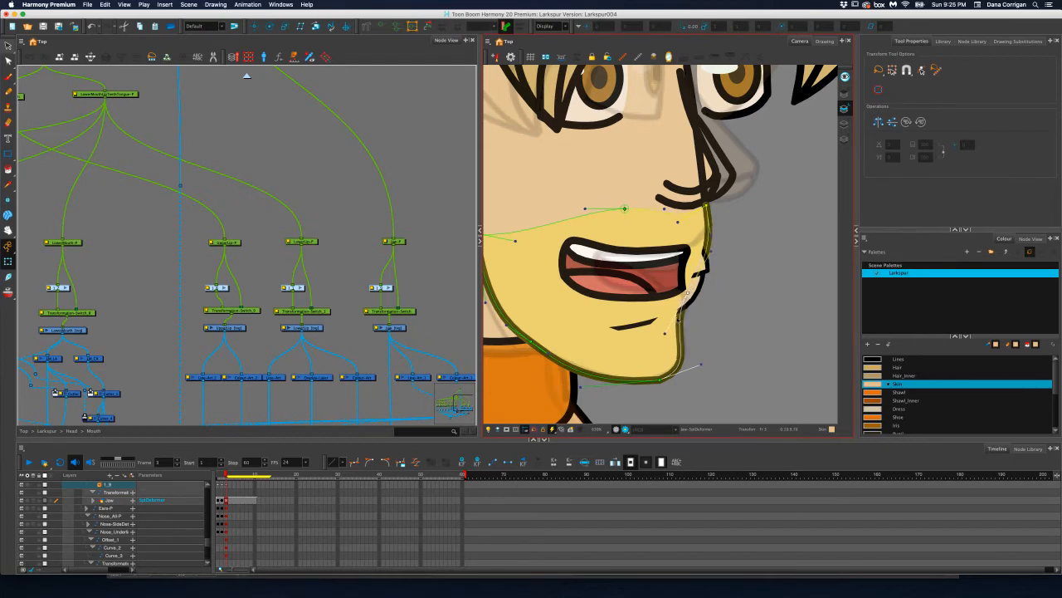
left_click_drag(665, 332, 682, 342)
left_click_drag(688, 295, 682, 309)
left_click_drag(678, 351, 686, 347)
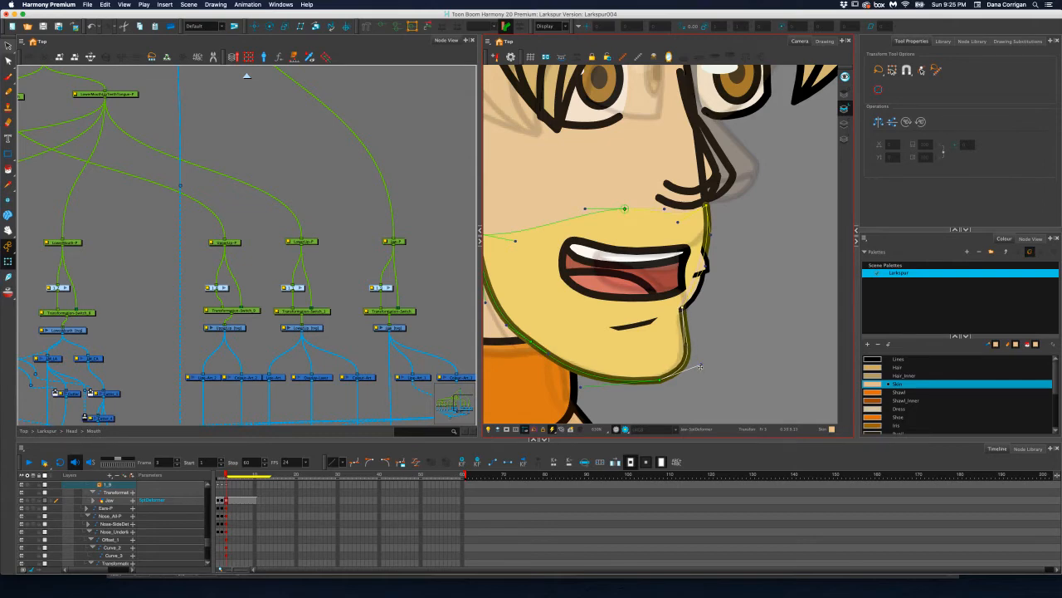
Shorten the chin point's front handle and fine-tune its rear handle to smooth the bottom of the jaw at frame 3
left_click_drag(700, 366, 660, 378)
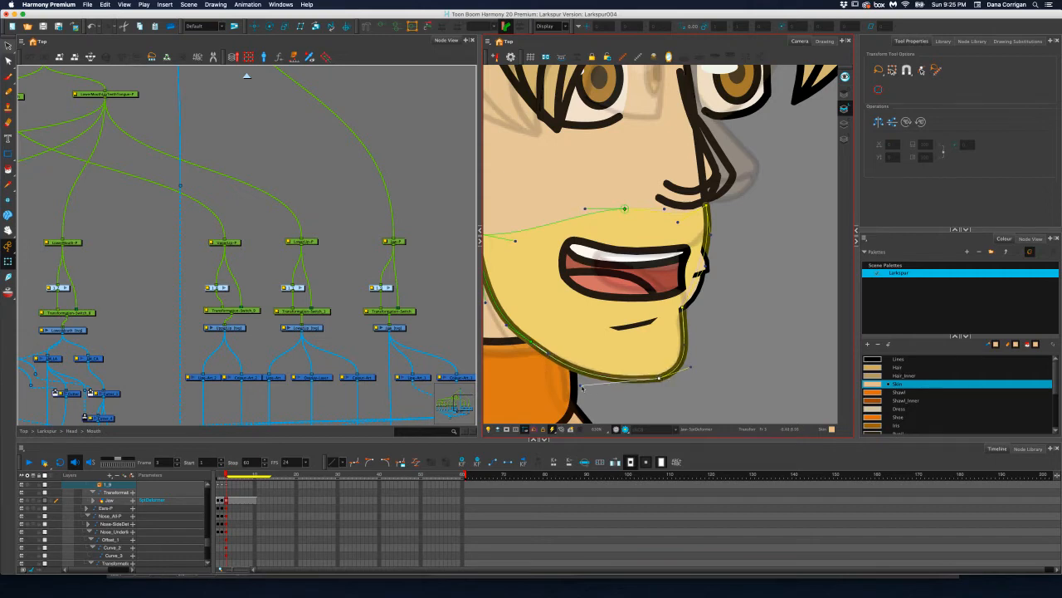
left_click_drag(581, 385, 595, 390)
left_click_drag(598, 392, 585, 387)
left_click_drag(726, 231, 726, 250)
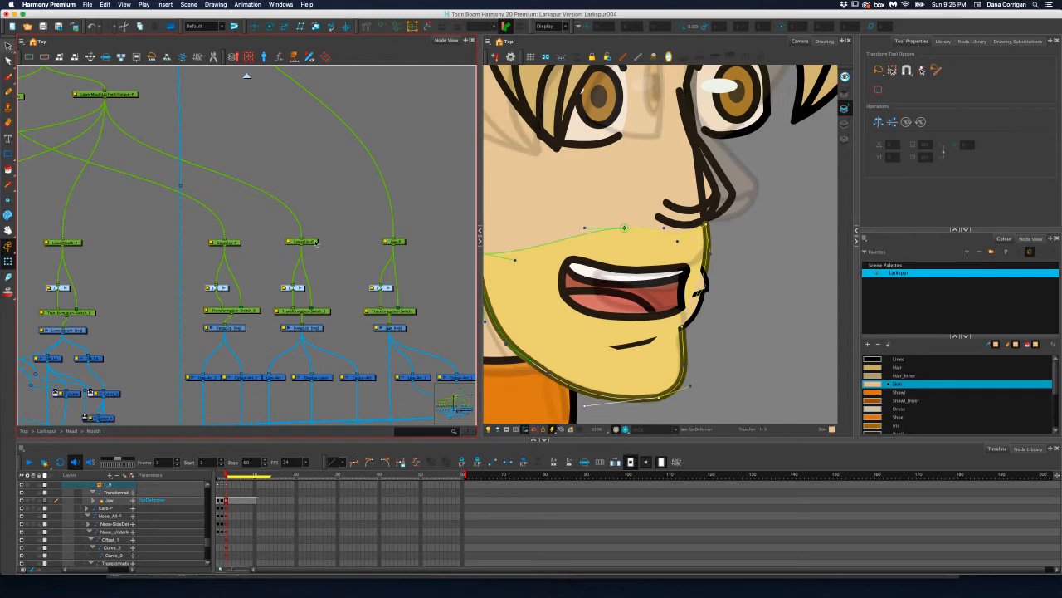
Select the lower lip peg with the Translate tool and save the scene
left_click(314, 241)
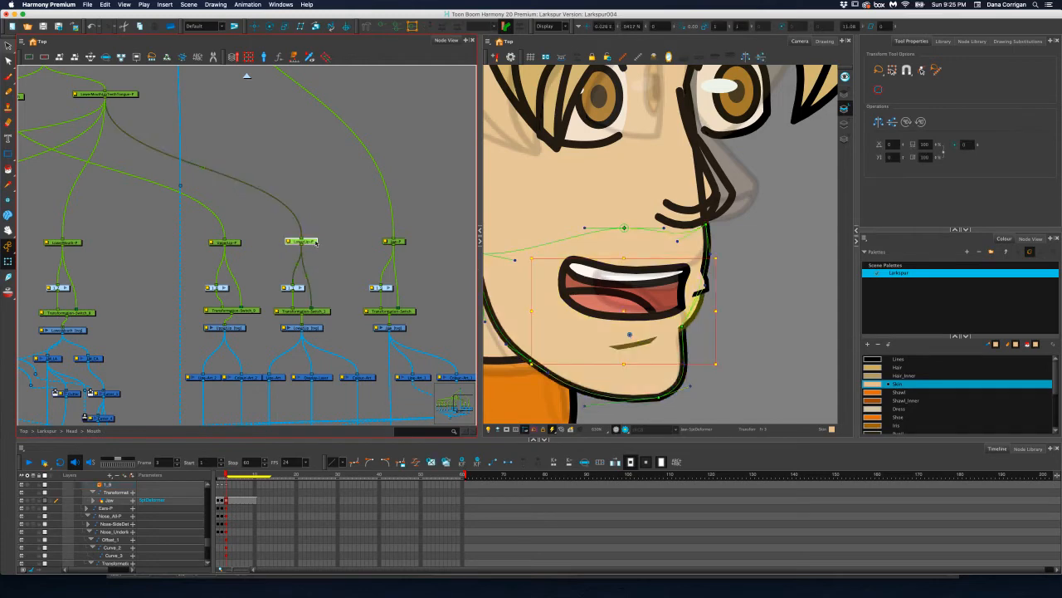
left_click(255, 26)
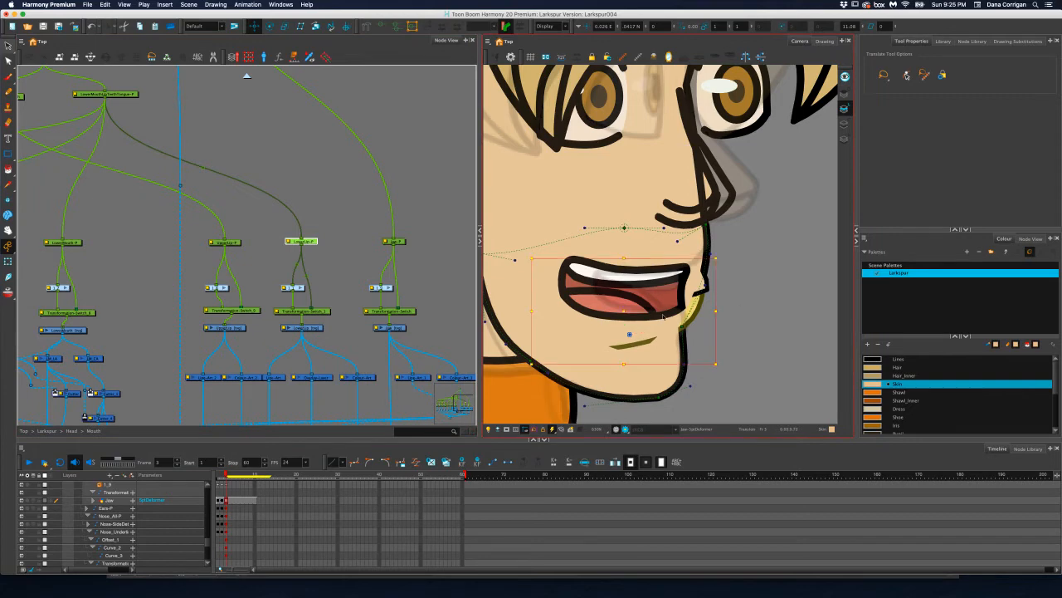
key("super+s")
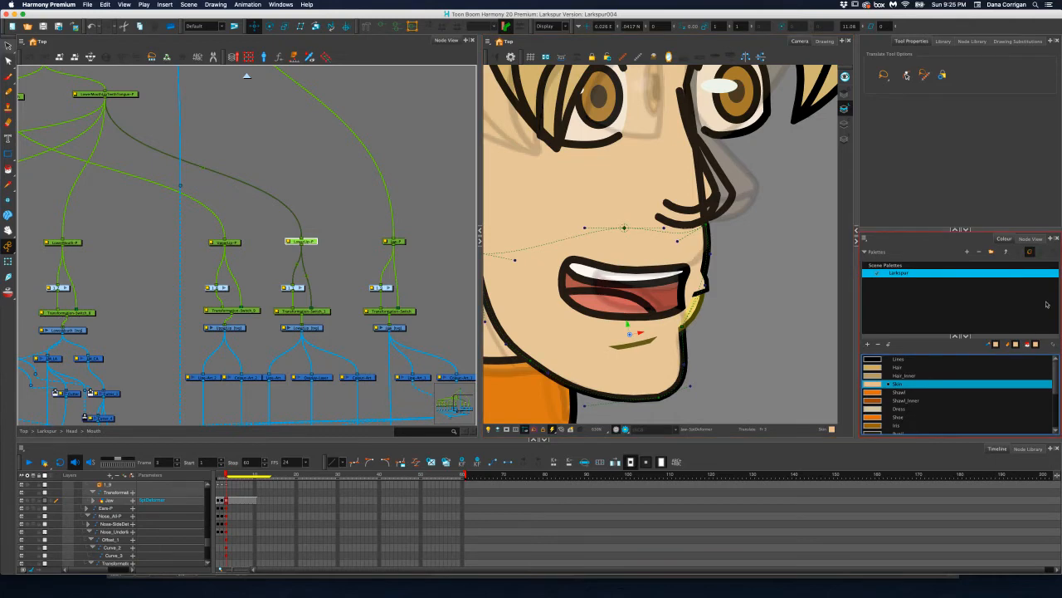
Leave the Mouth group for the Head group and move the Nose_All-P peg slightly forward at frame 3
scroll(720, 264, "down", 3)
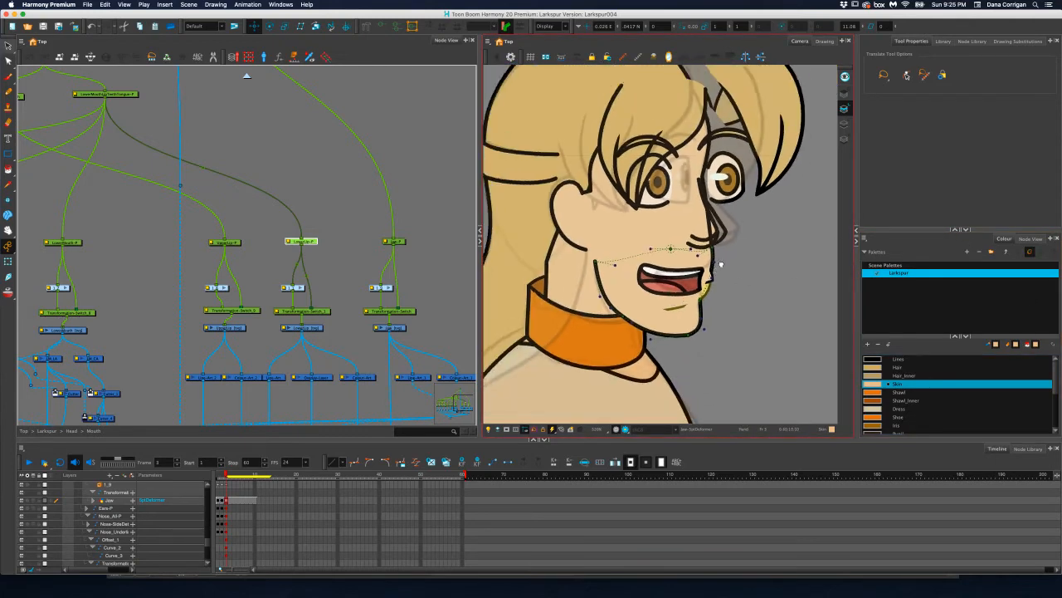
left_click_drag(721, 264, 715, 284)
left_click_drag(269, 258, 468, 257)
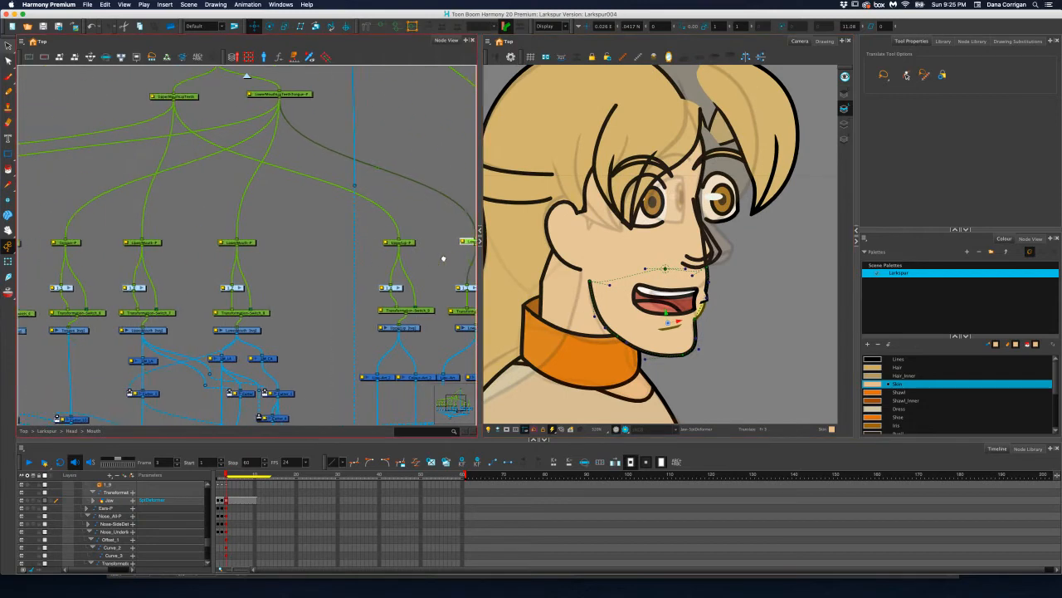
left_click_drag(313, 245, 240, 254)
left_click(246, 75)
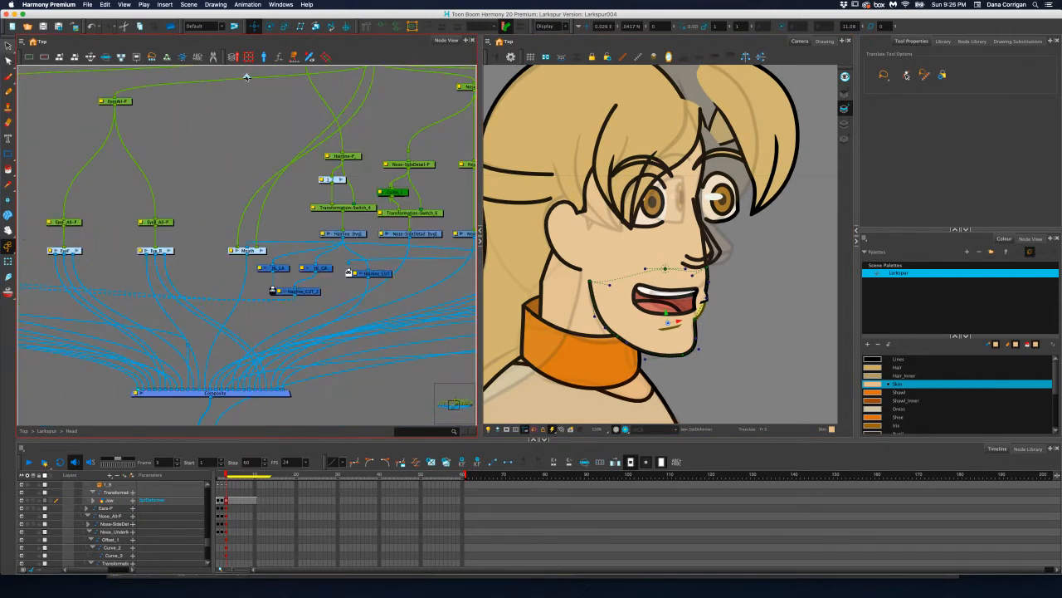
left_click_drag(300, 194, 228, 227)
left_click_drag(350, 191, 258, 222)
left_click(308, 153)
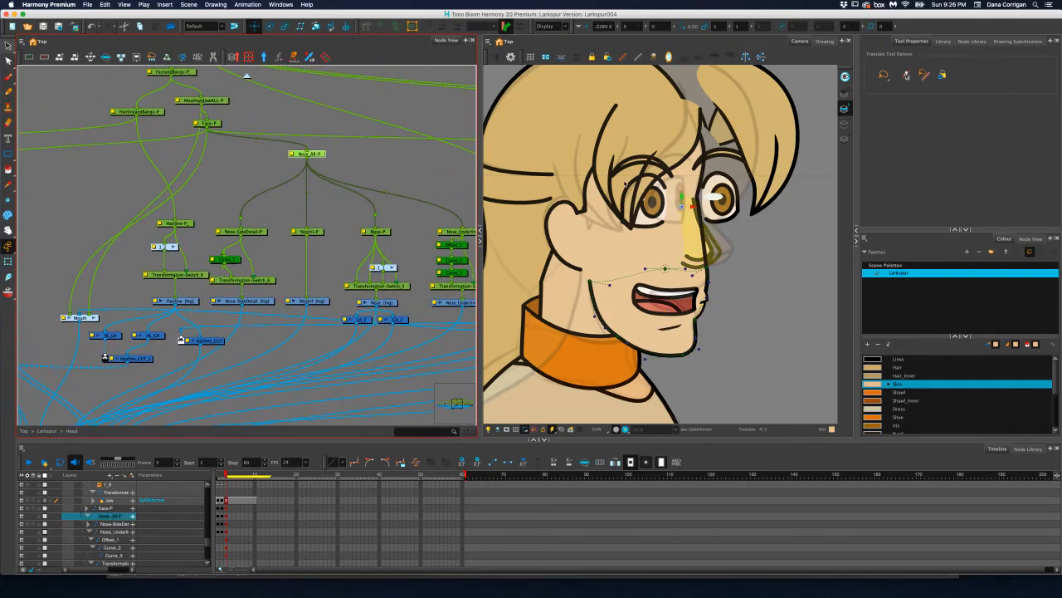
left_click_drag(692, 206, 698, 207)
scroll(712, 210, "up", 2)
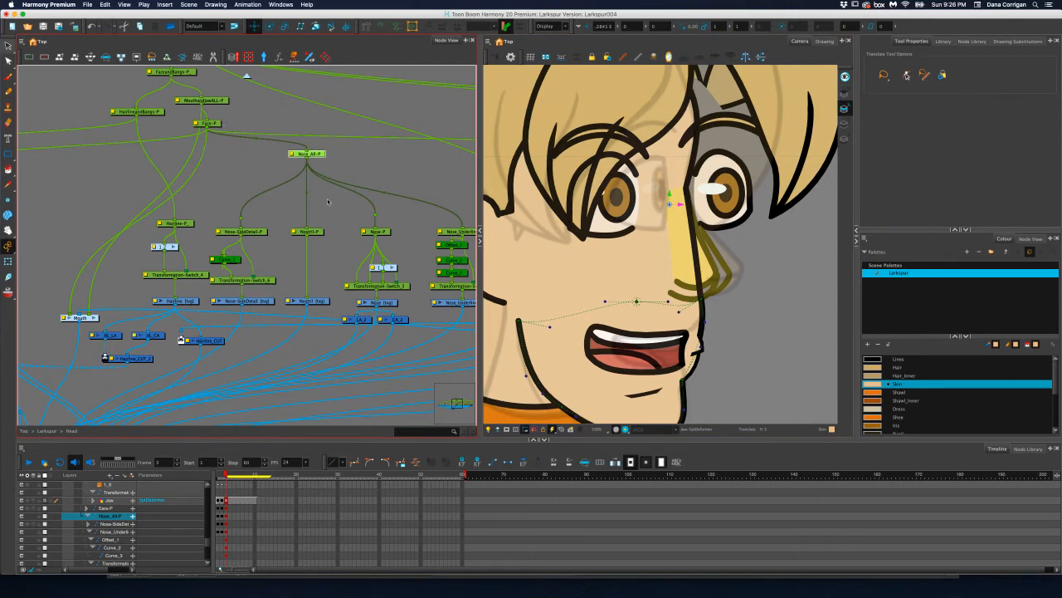
Check the nose and jaw in the rendered preview at frame 3, and return to the OpenGL view
scroll(328, 201, "down", 1)
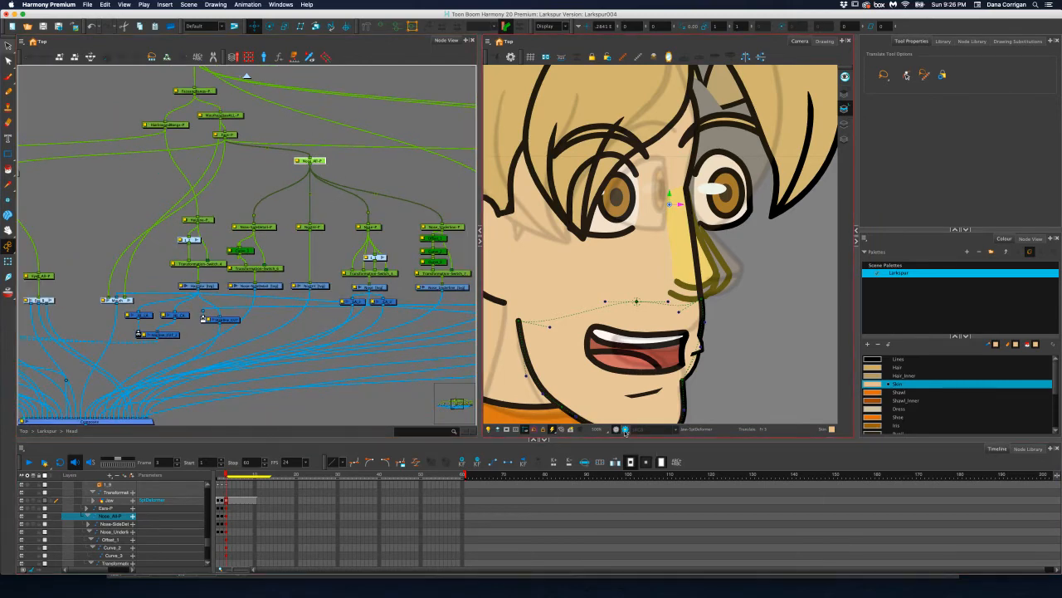
left_click(626, 429)
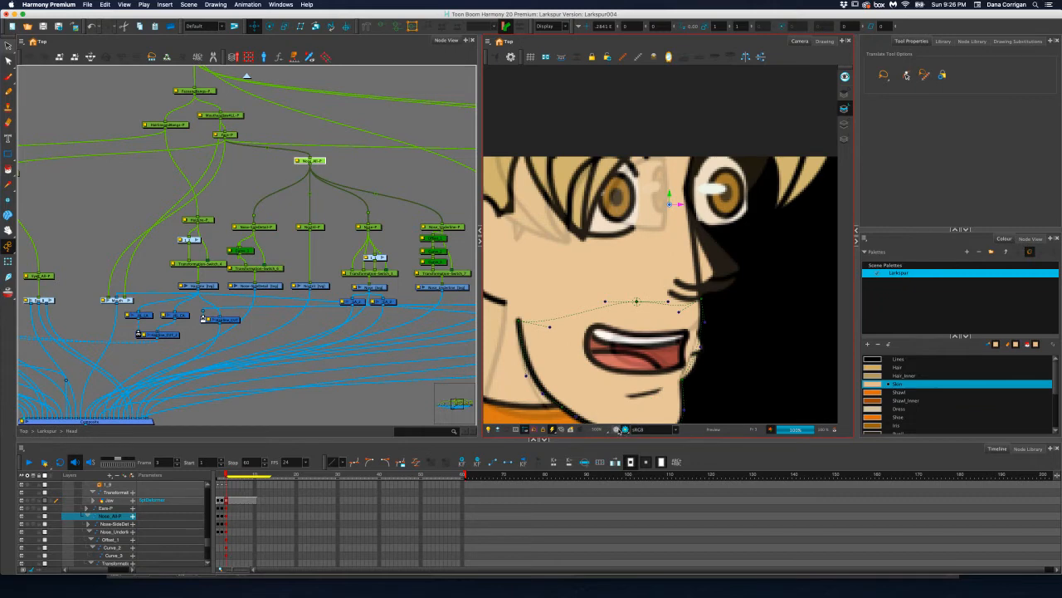
left_click(616, 429)
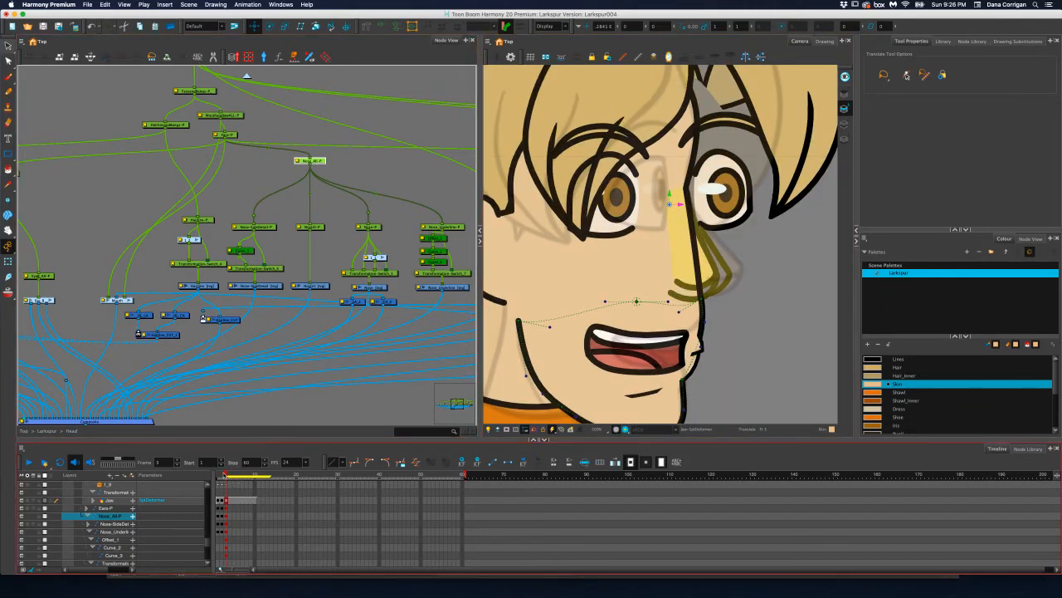
left_click_drag(226, 475, 226, 475)
Select the Nose drawing and its neighbouring layer node to trace their connections into the head's Composite
left_click(288, 307)
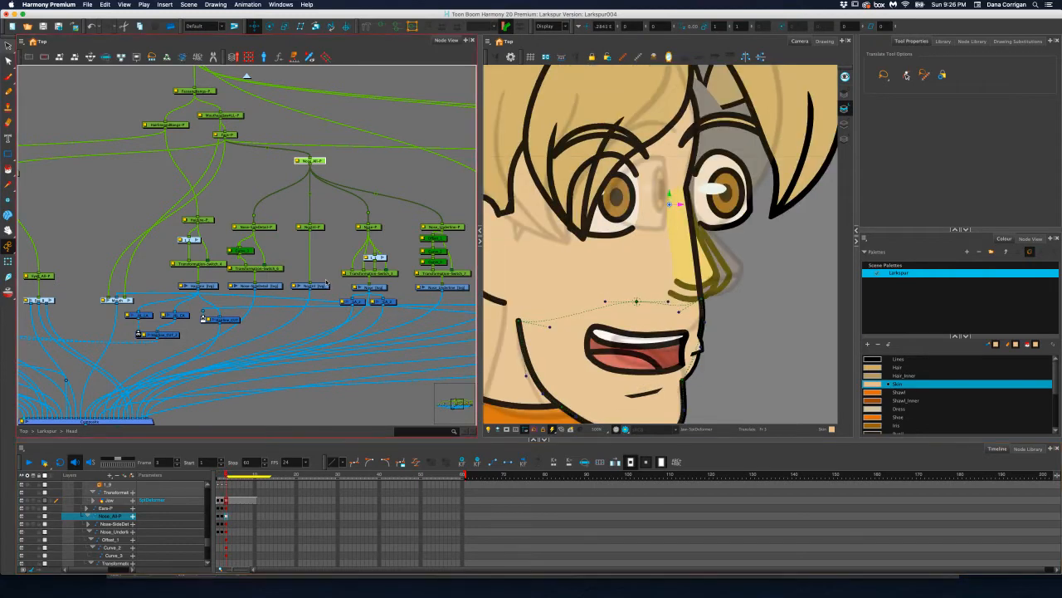
left_click(381, 288)
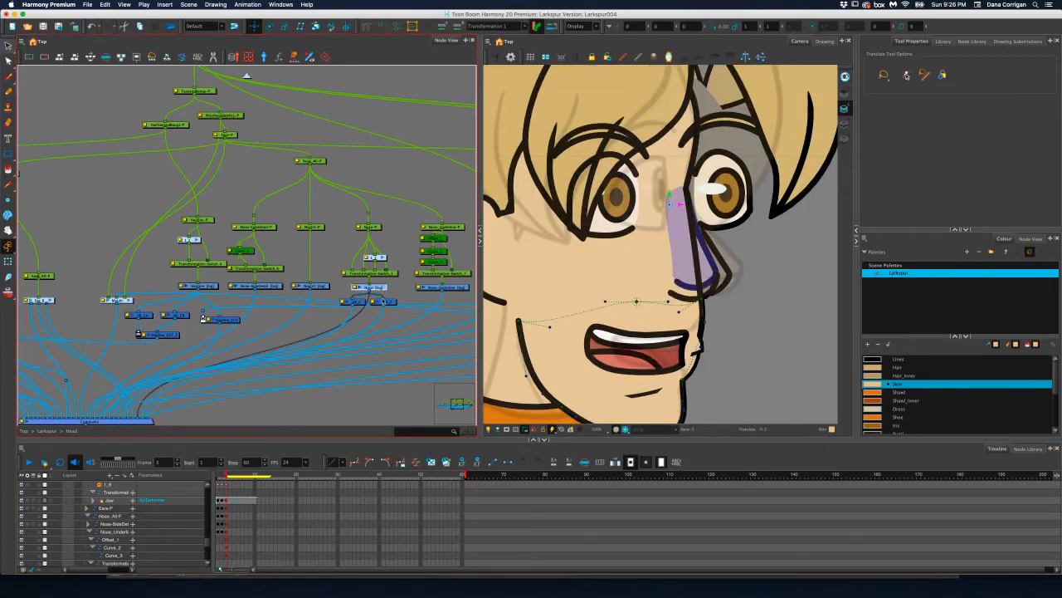
left_click(387, 302)
scroll(332, 324, "down", 3)
scroll(332, 324, "left", 3)
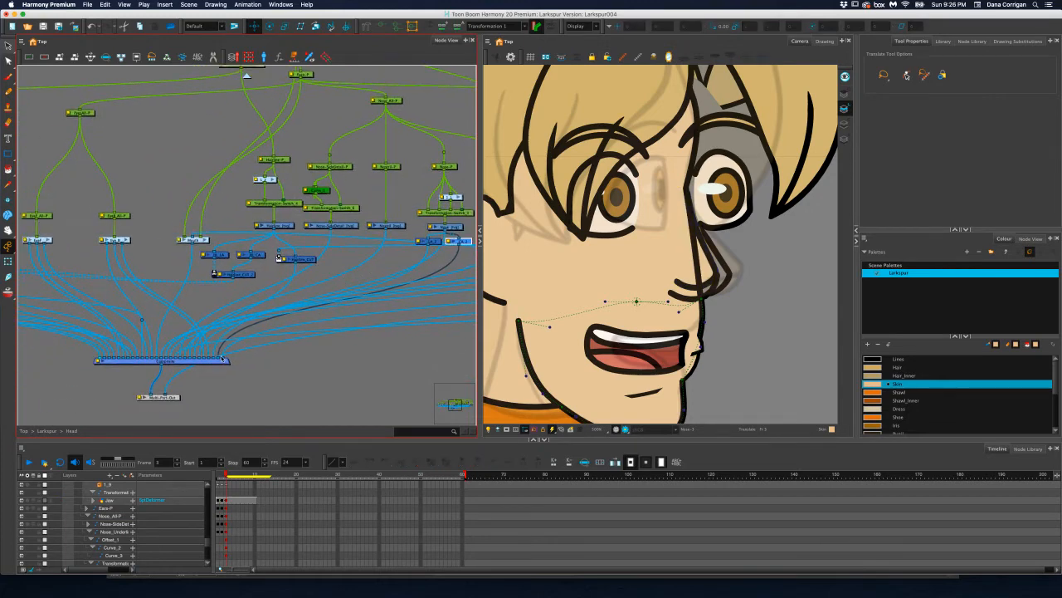
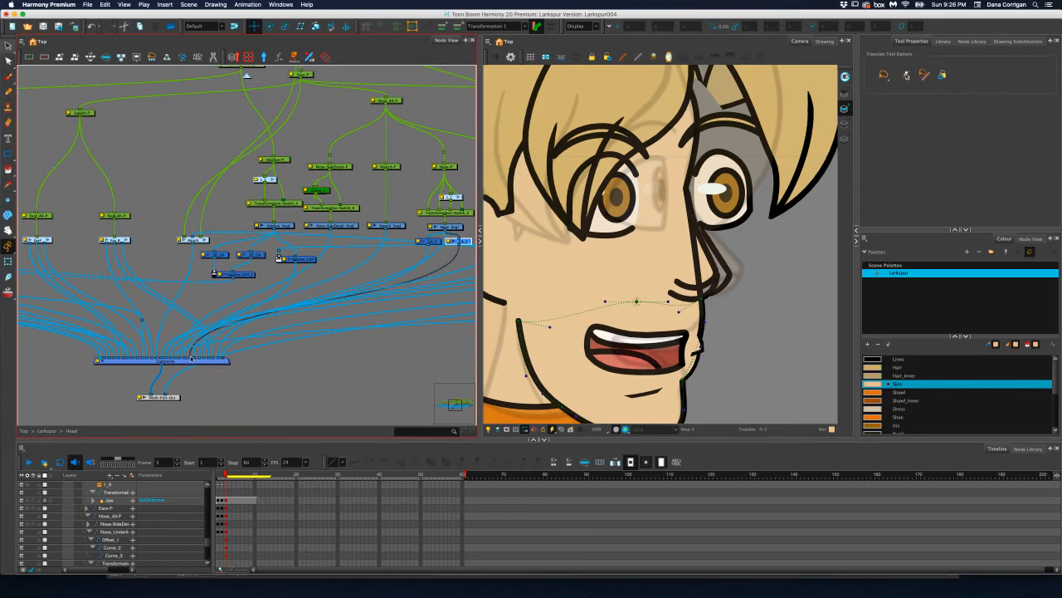
Try moving the nose's Colour-Art connection further forward among the inputs of the head's Composite
left_click_drag(192, 358, 187, 359)
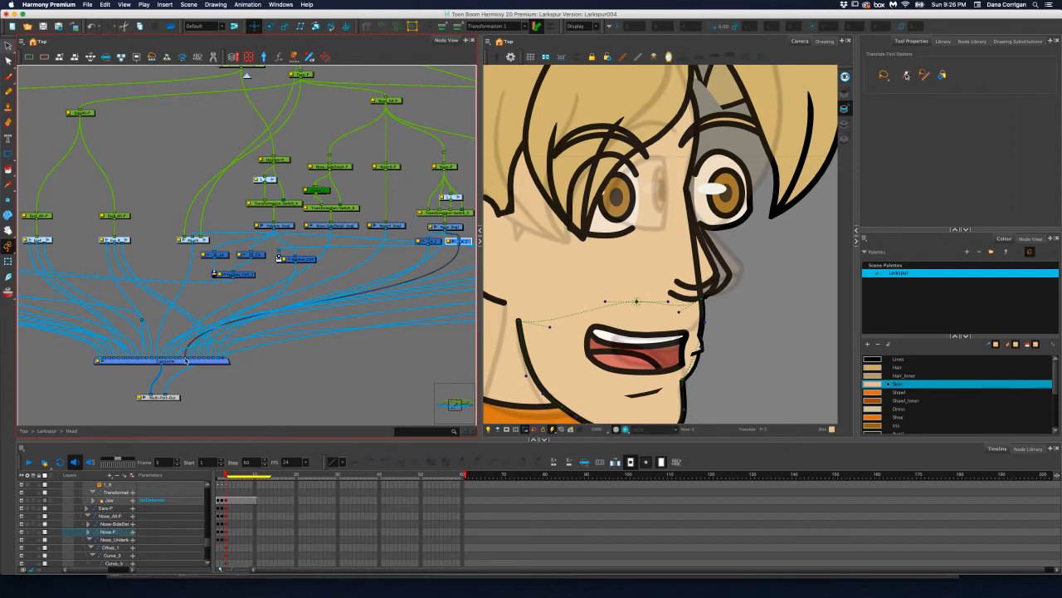
left_click_drag(188, 360, 114, 359)
scroll(578, 308, "down", 4)
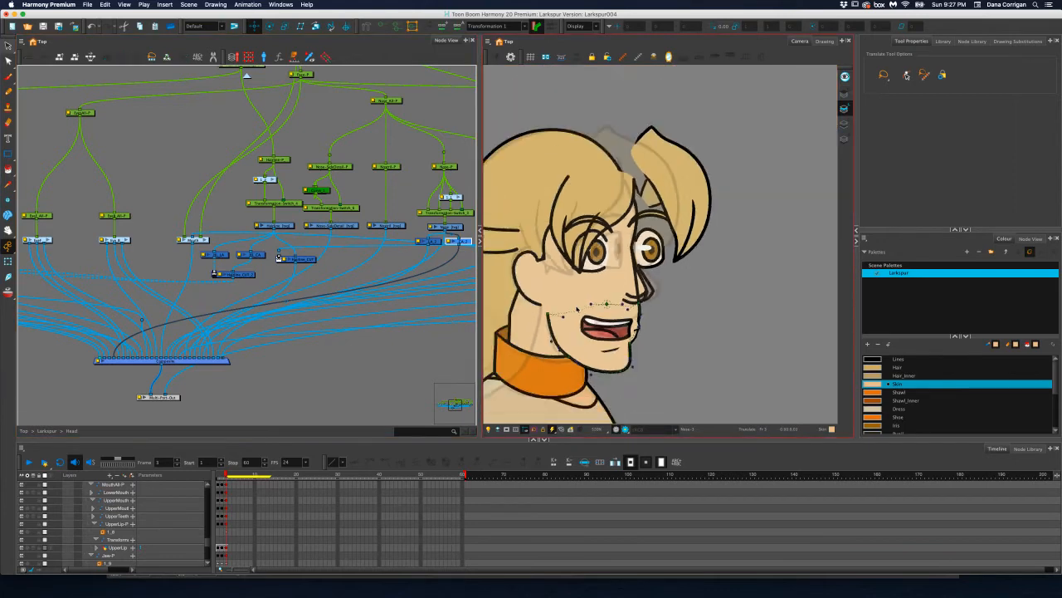
scroll(577, 309, "up", 3)
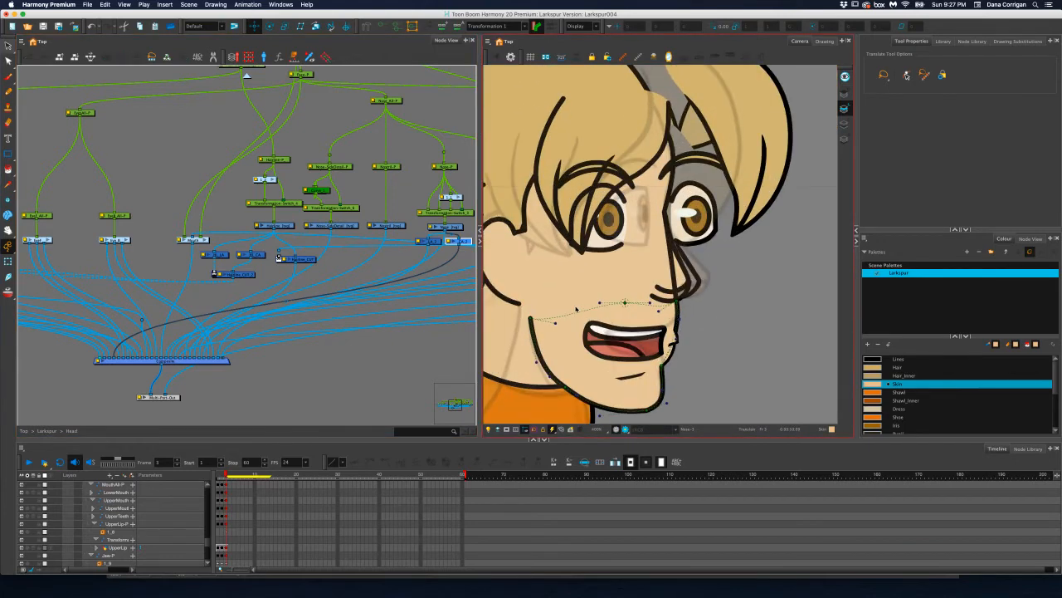
Undo the reordering of the nose's Colour-Art connection in the head's Composite
key("super+z")
key("super+z")
key("super+z")
key("super+z")
key("super+z")
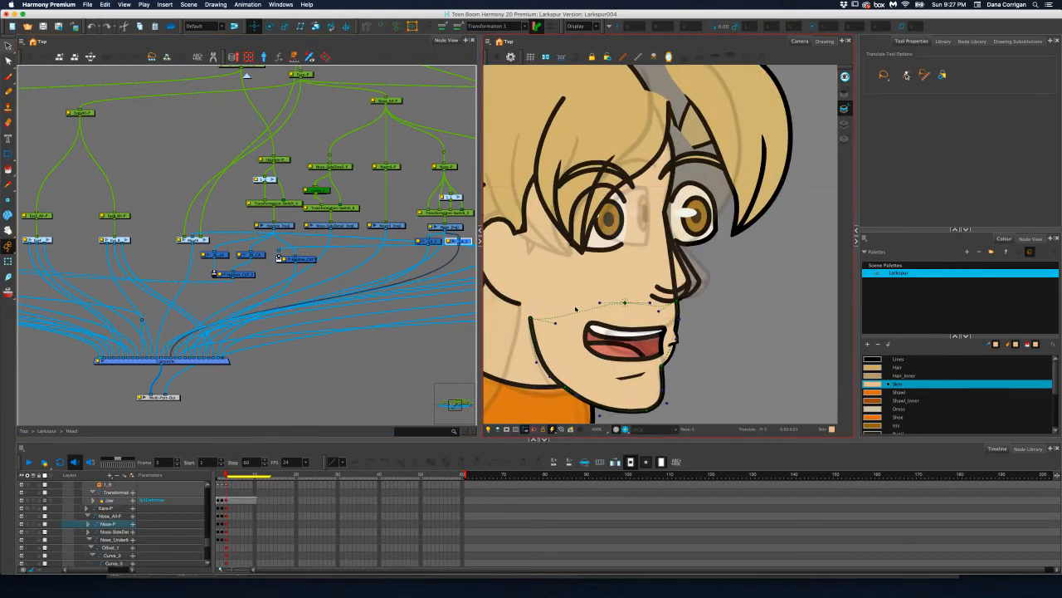
key("super+z")
key("super+z")
key("super+z")
key("super+z")
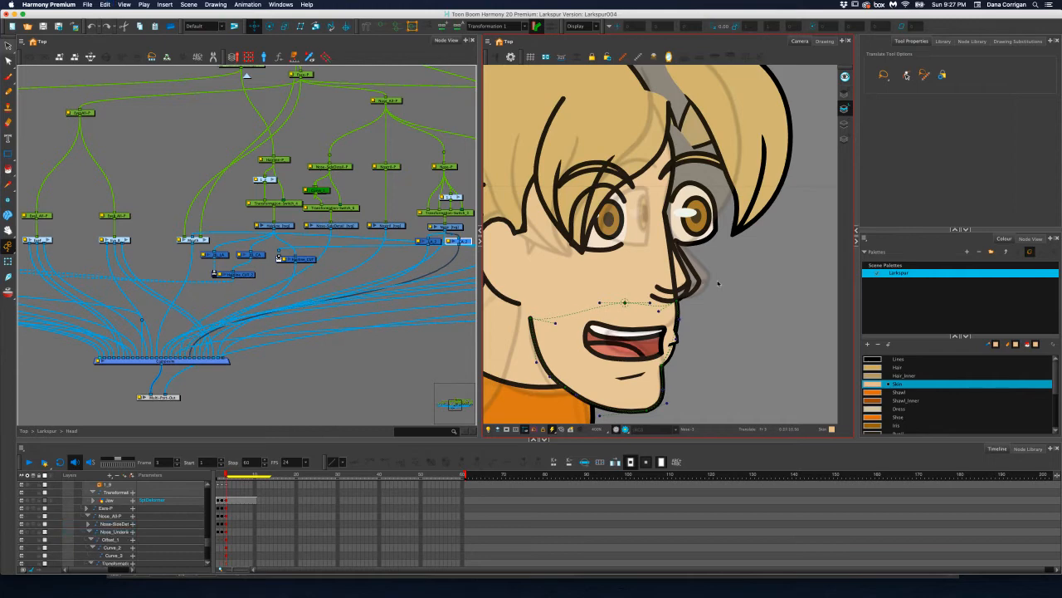
Examine the Nose drawing's nodes and the Cranium drawing's layer and cutter nodes to trace their connections
left_click(465, 241)
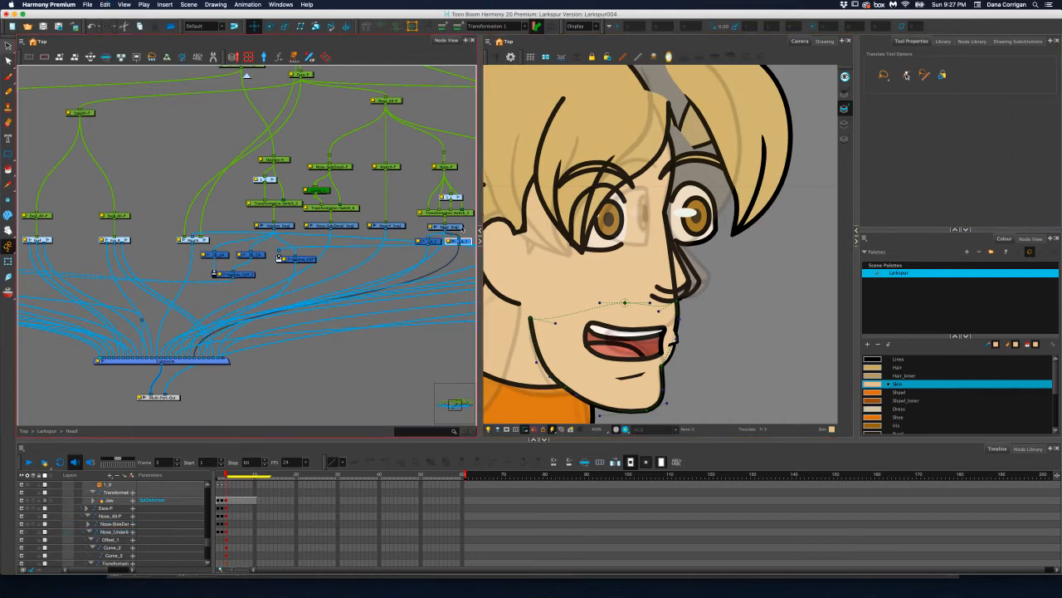
left_click(448, 226)
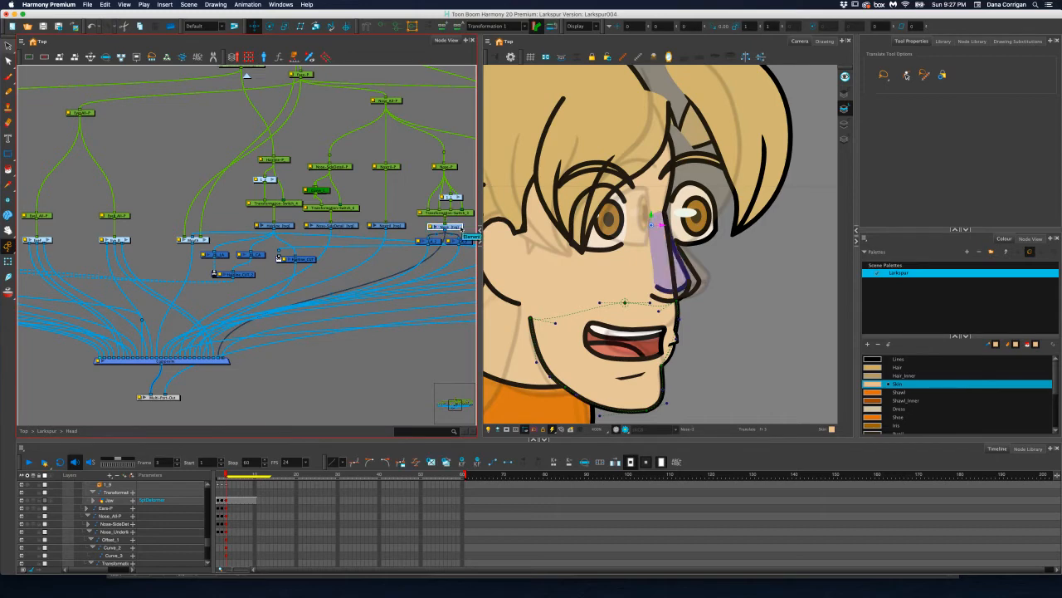
key("d")
key("a")
left_click_drag(444, 288, 242, 291)
left_click_drag(350, 262, 327, 273)
left_click_drag(221, 274, 153, 275)
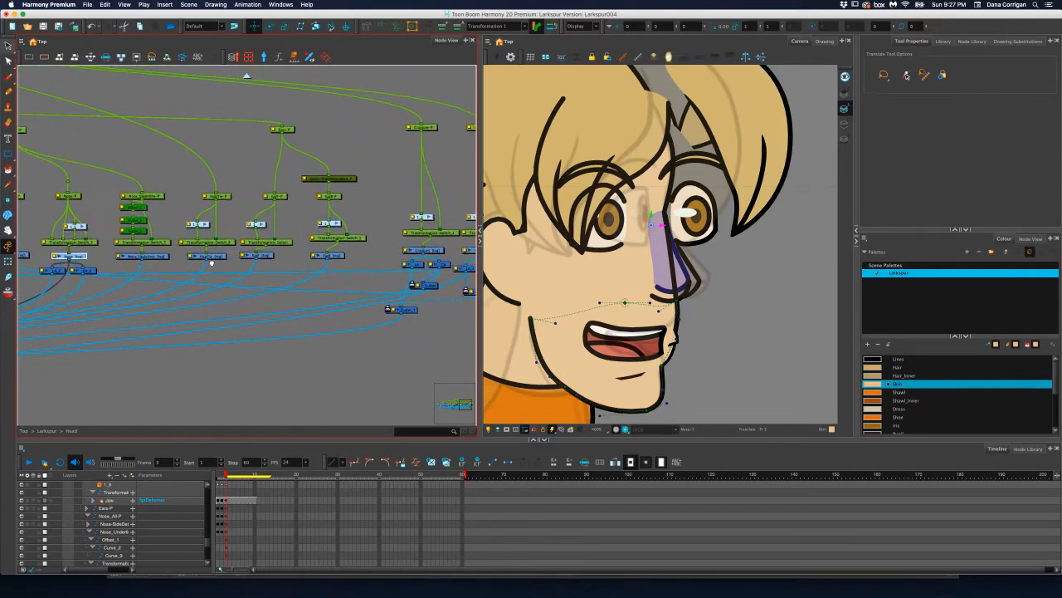
left_click_drag(252, 260, 153, 263)
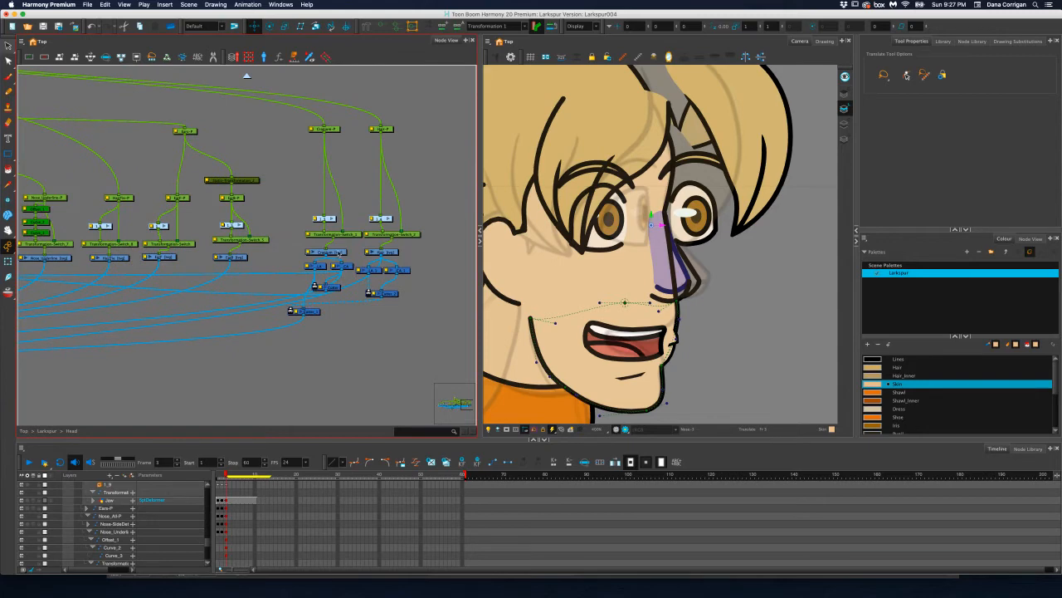
left_click(326, 252)
left_click(323, 267)
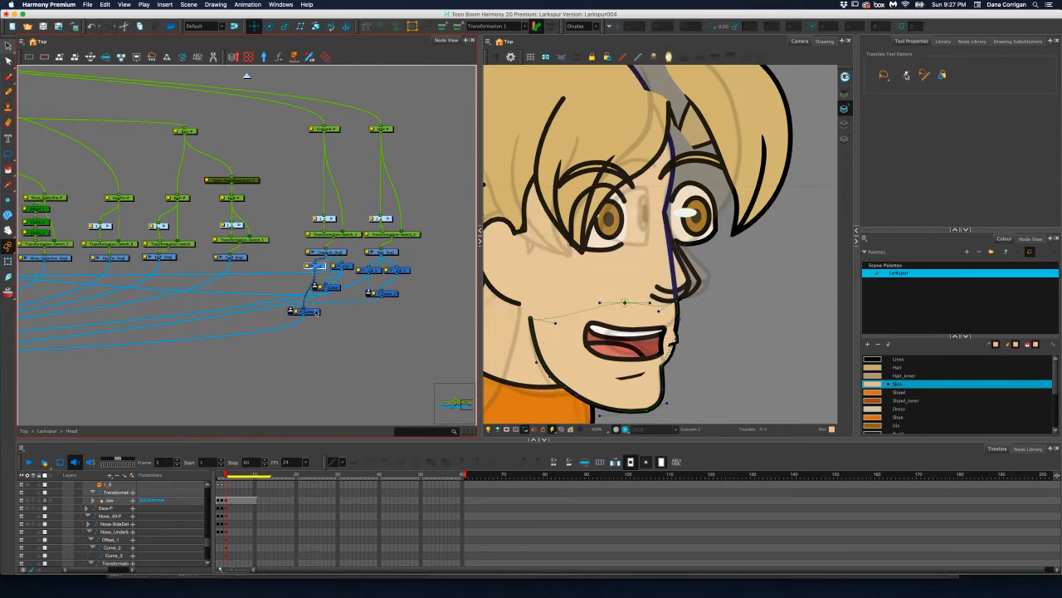
left_click(316, 312)
Try moving the cranium line's connection further back in the head's Composite, and undo it
left_click_drag(191, 332, 401, 303)
left_click_drag(167, 306, 293, 309)
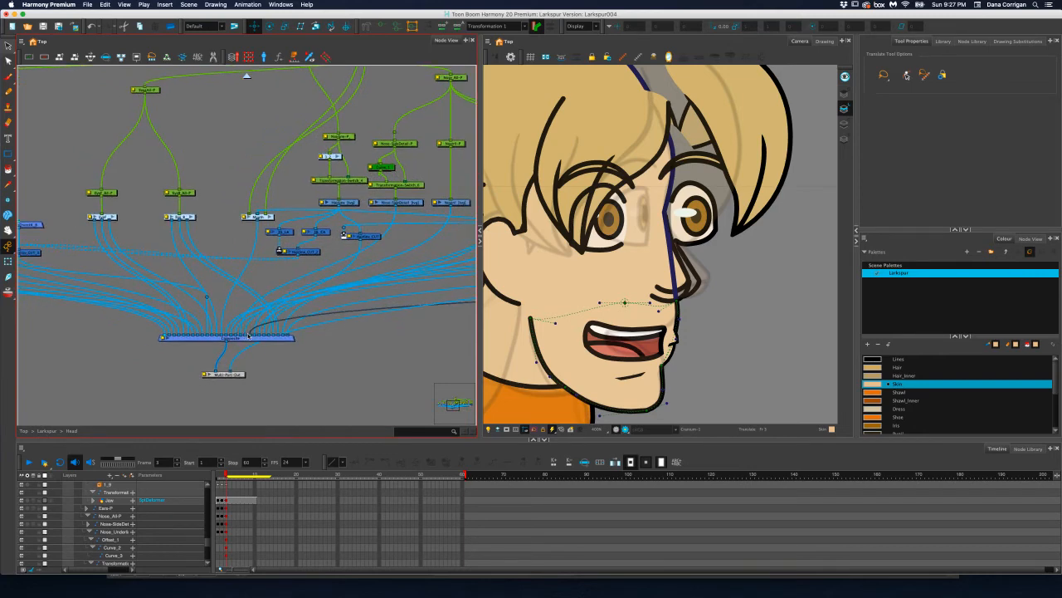
left_click_drag(249, 335, 272, 335)
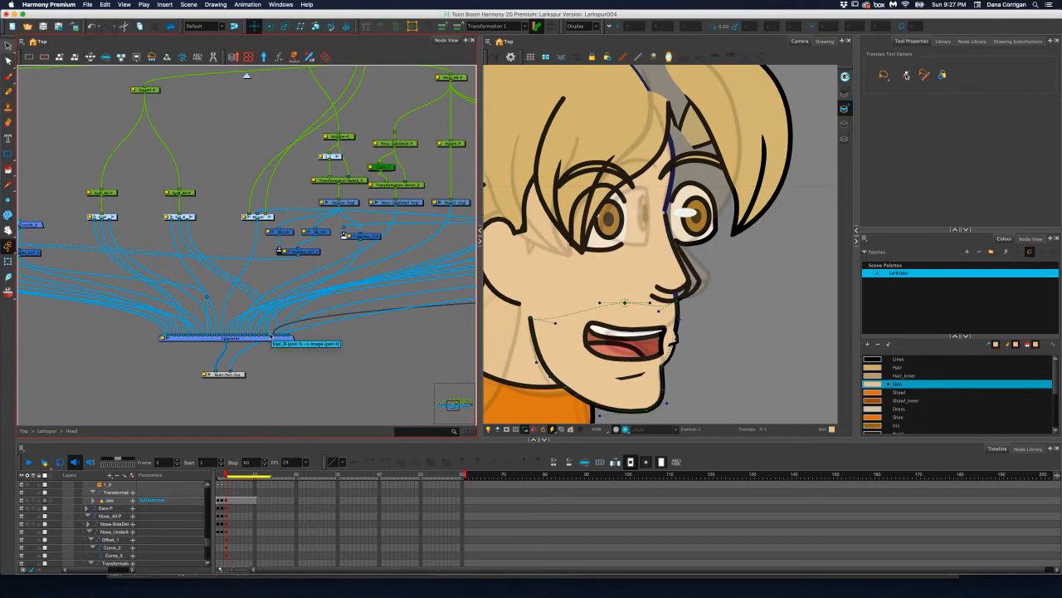
key("super+z")
key("super+z")
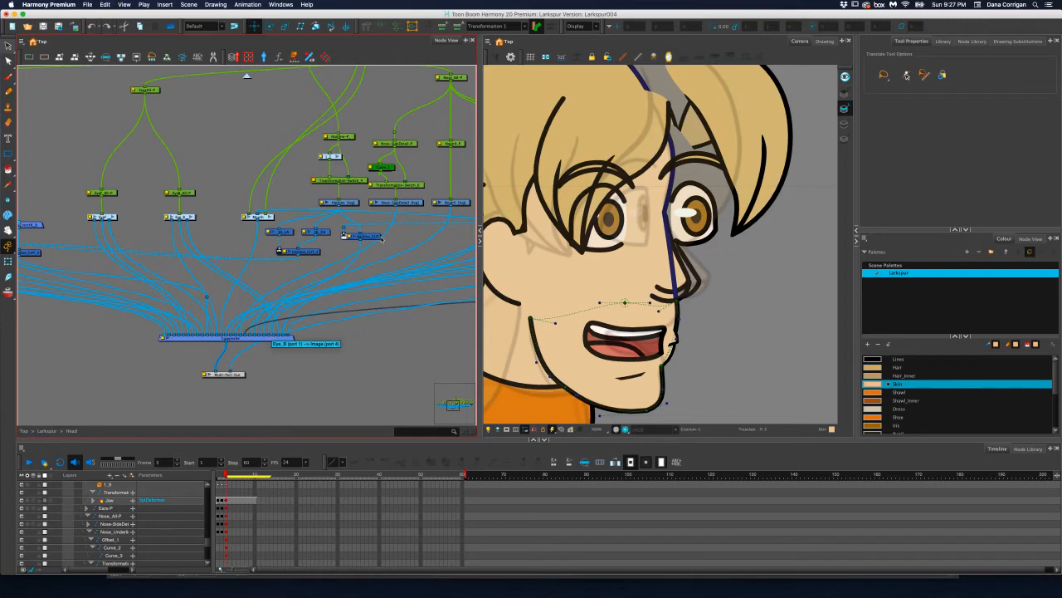
Try moving the Nostril drawing and the nose's Colour-Art layer further forward in the head's Composite
left_click(449, 202)
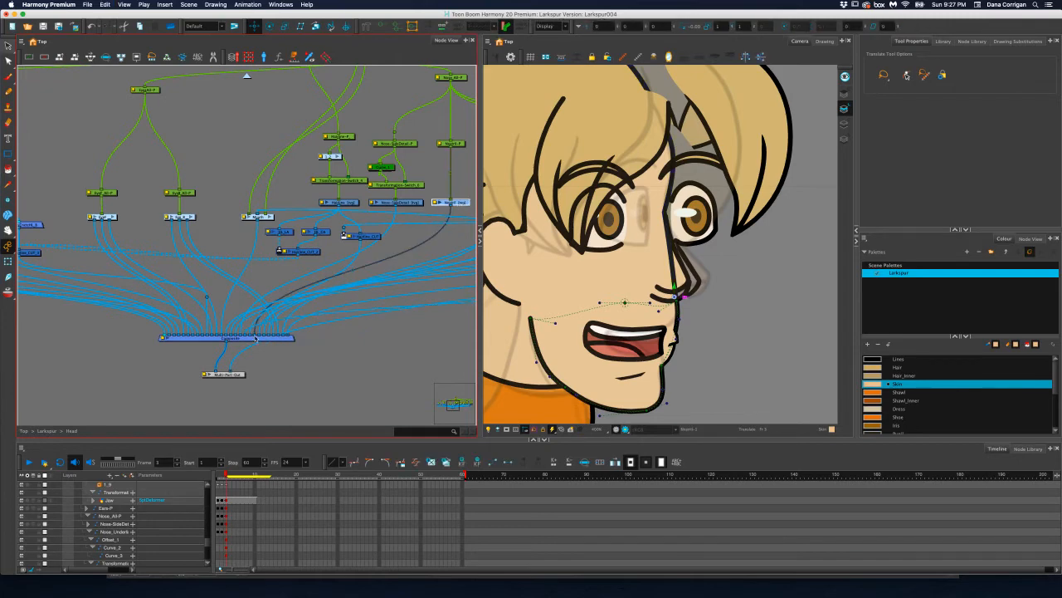
left_click_drag(254, 335, 246, 336)
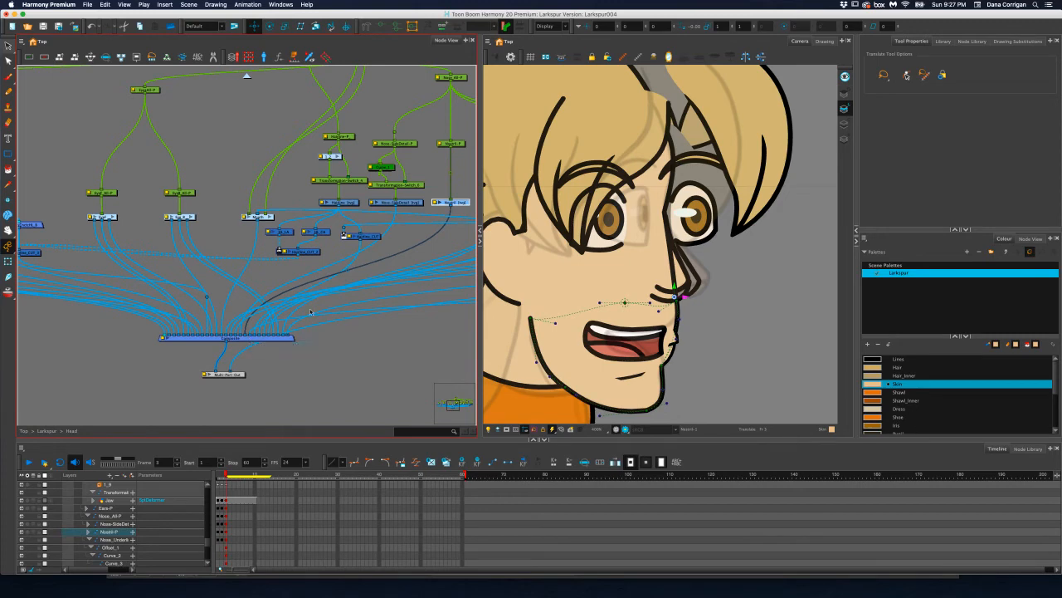
key("super+z")
scroll(360, 290, "right", 5)
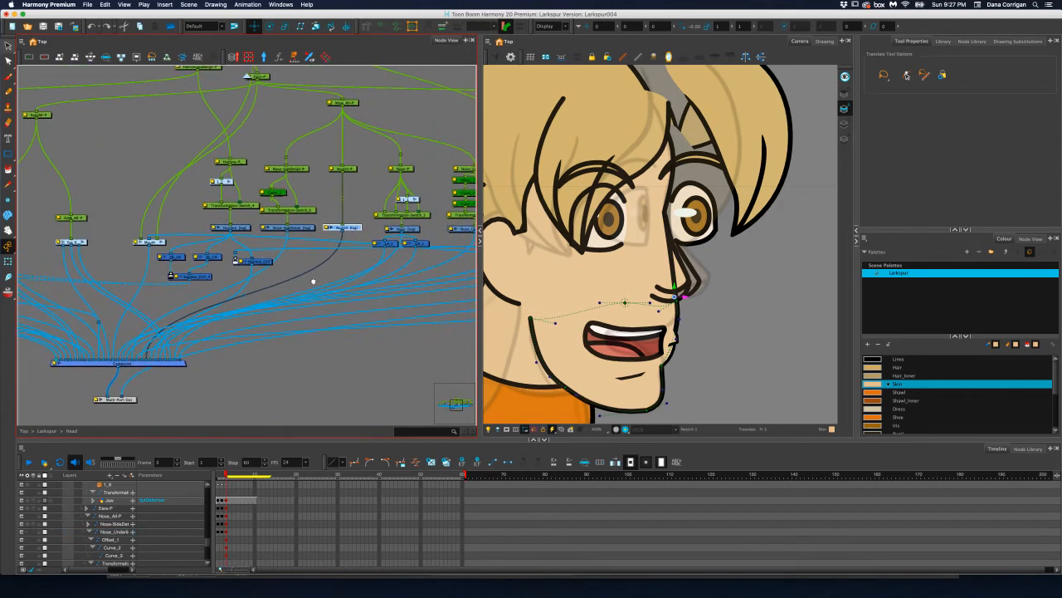
left_click(419, 244)
left_click_drag(149, 359, 134, 361)
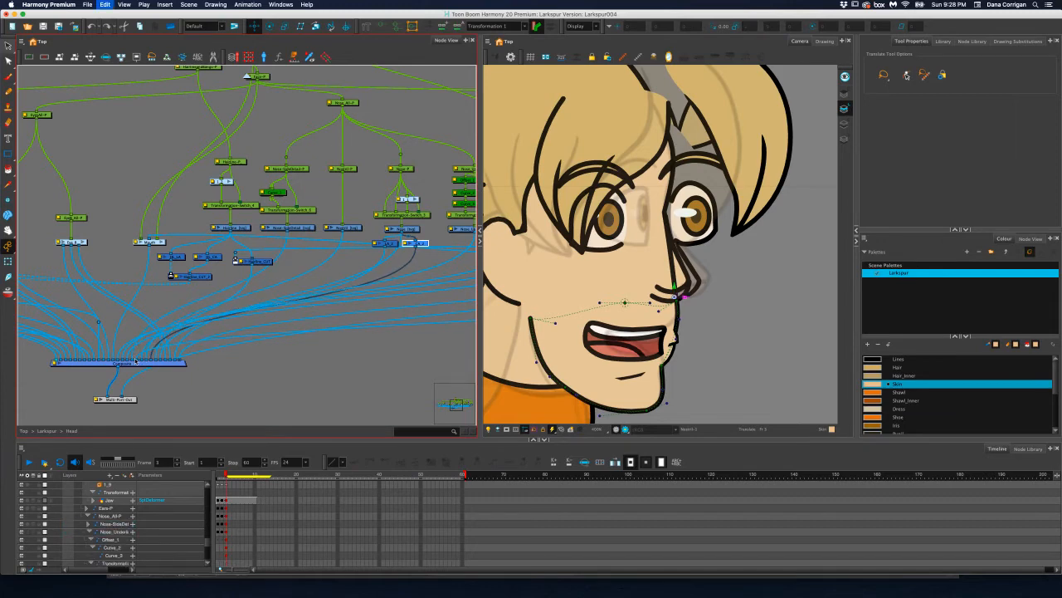
Compare the nose's Line-Art and Colour-Art nodes by selecting each and toggling the Line-Art node off and on
left_click(342, 227)
left_click(420, 245)
left_click(390, 244)
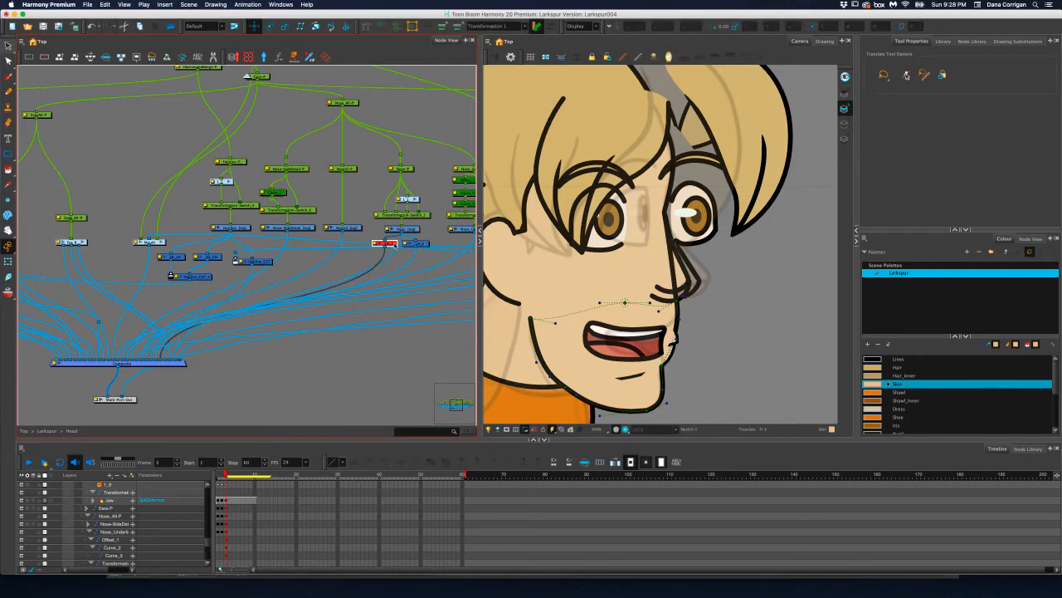
key("a")
key("a")
key("a")
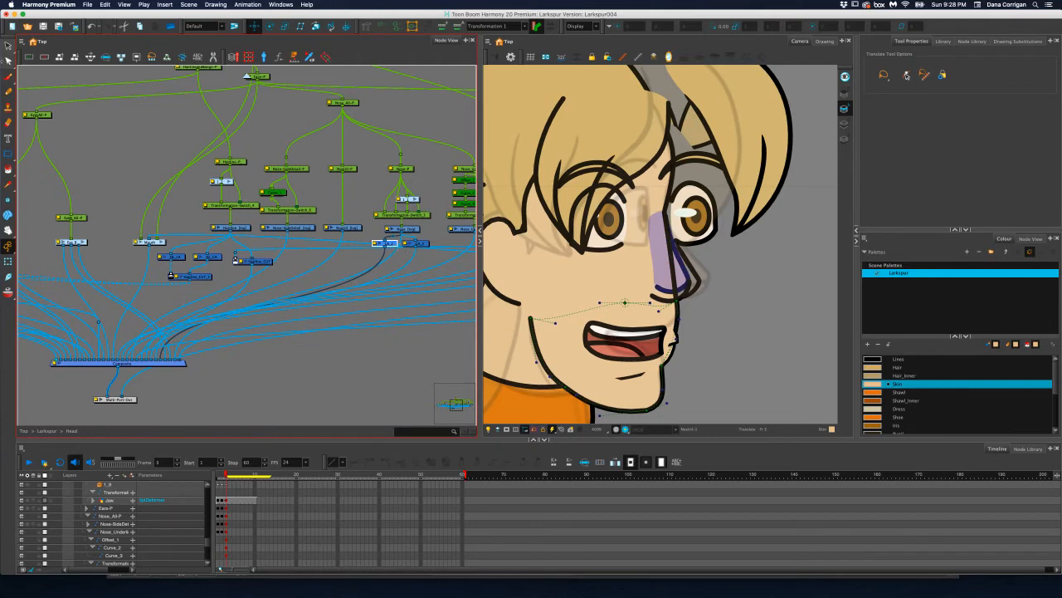
left_click_drag(422, 246, 423, 248)
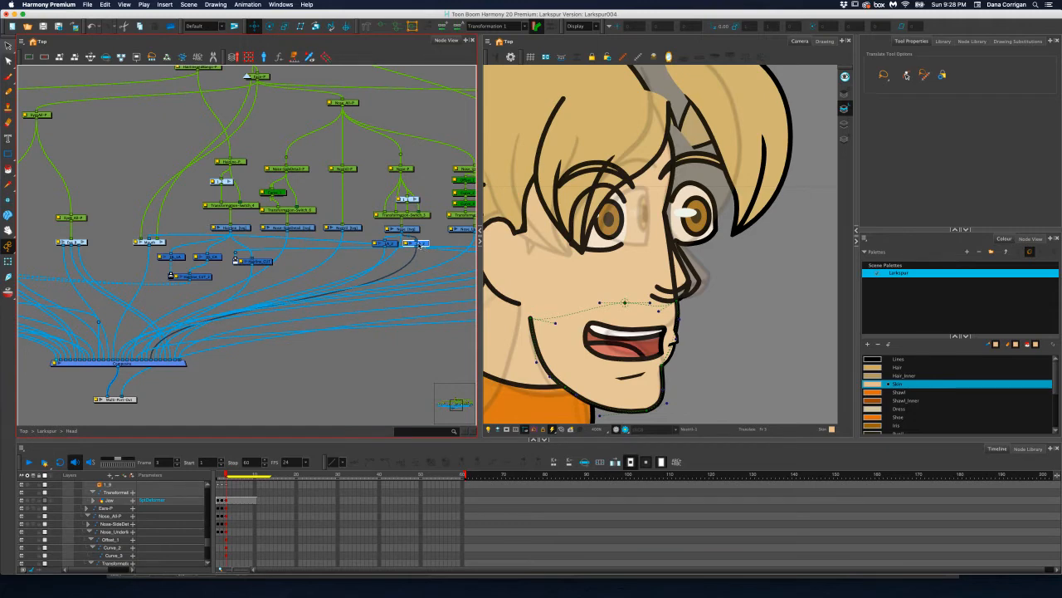
left_click(397, 244)
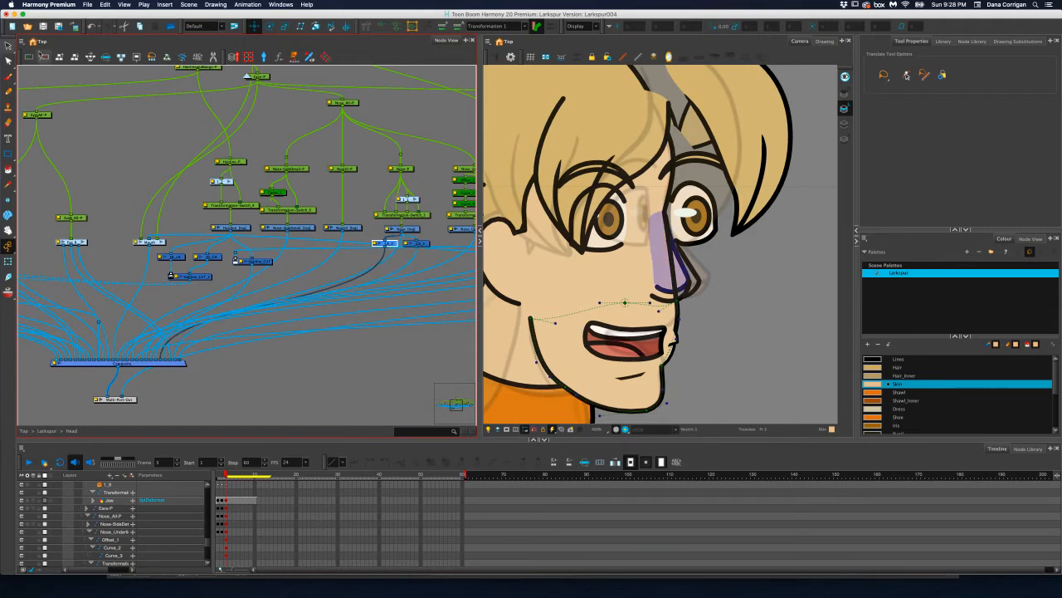
Inspect the Nose drawing's artwork in the Camera view with the Select tool
left_click(9, 46)
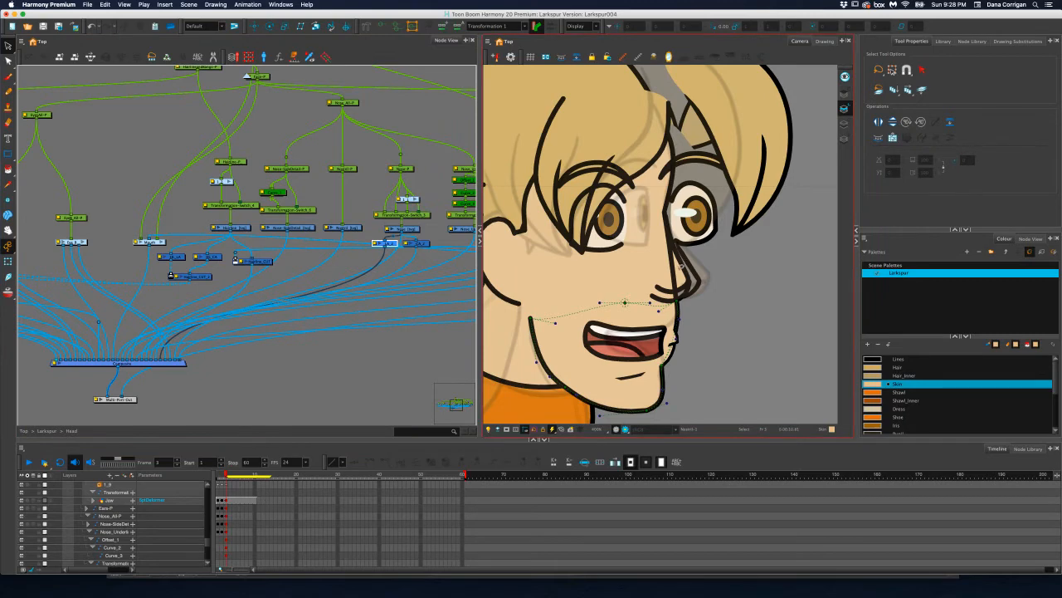
left_click(403, 233)
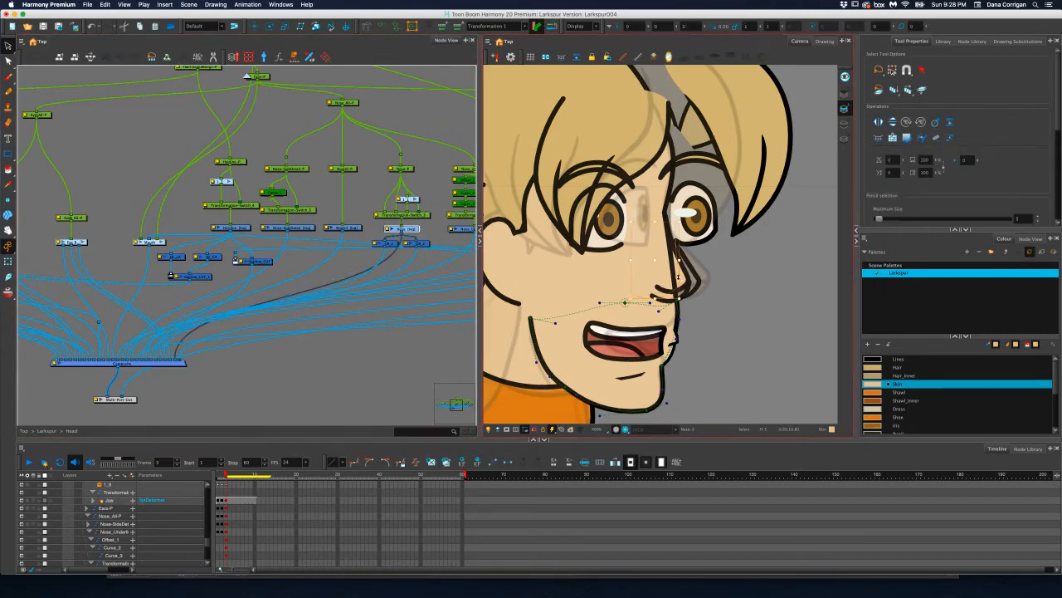
left_click(775, 213)
left_click(659, 270)
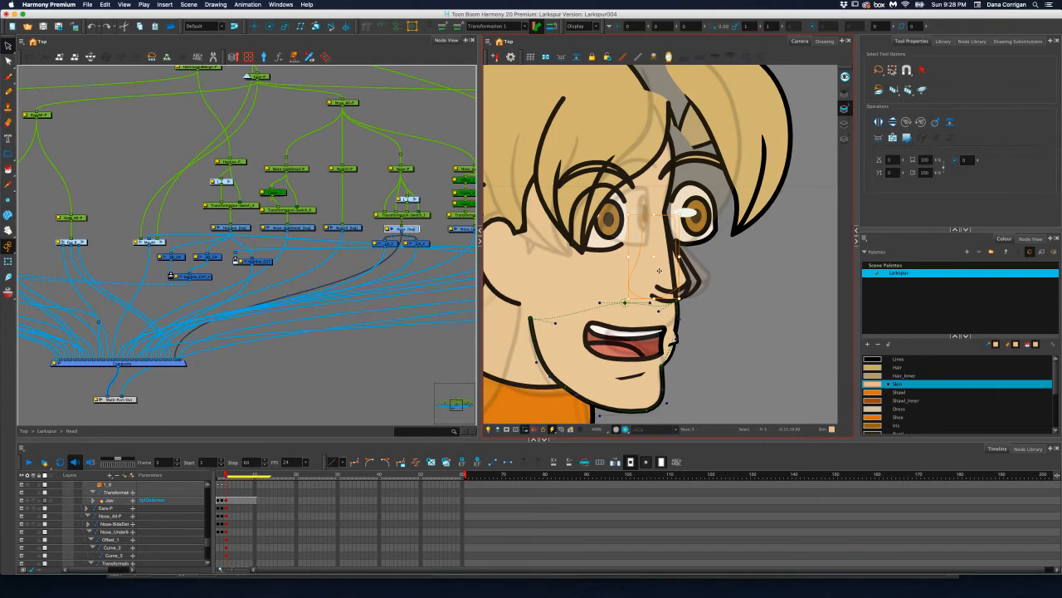
Move the nose's Line-Art connection further forward in the head's Composite, ahead of the cranium line
left_click(417, 244)
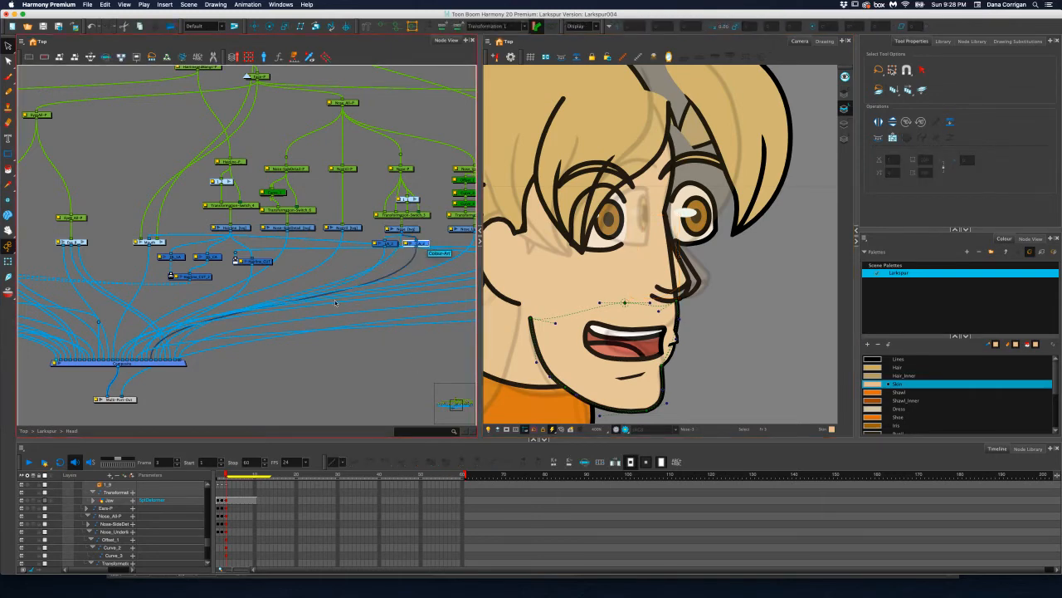
left_click(384, 244)
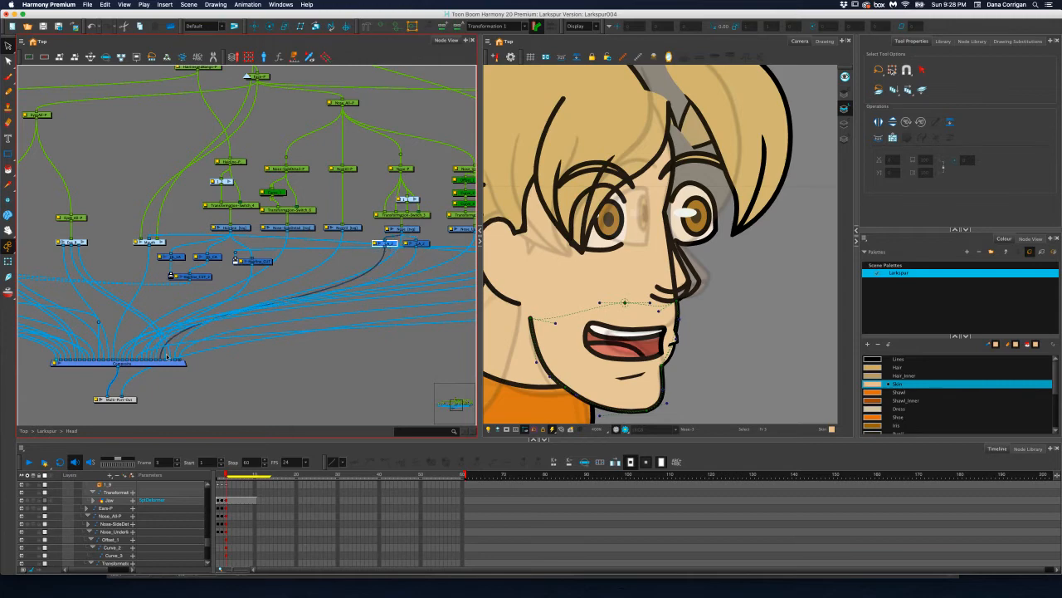
left_click_drag(160, 359, 137, 360)
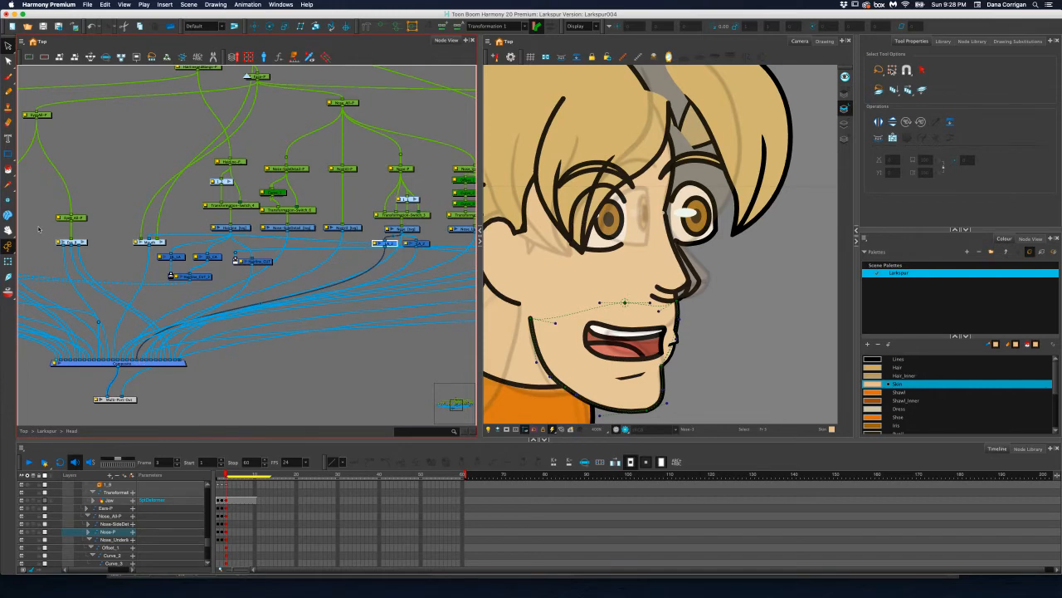
Shift the nose's own peg slightly outward from the face at frame 3 with the Translate tool
left_click(254, 26)
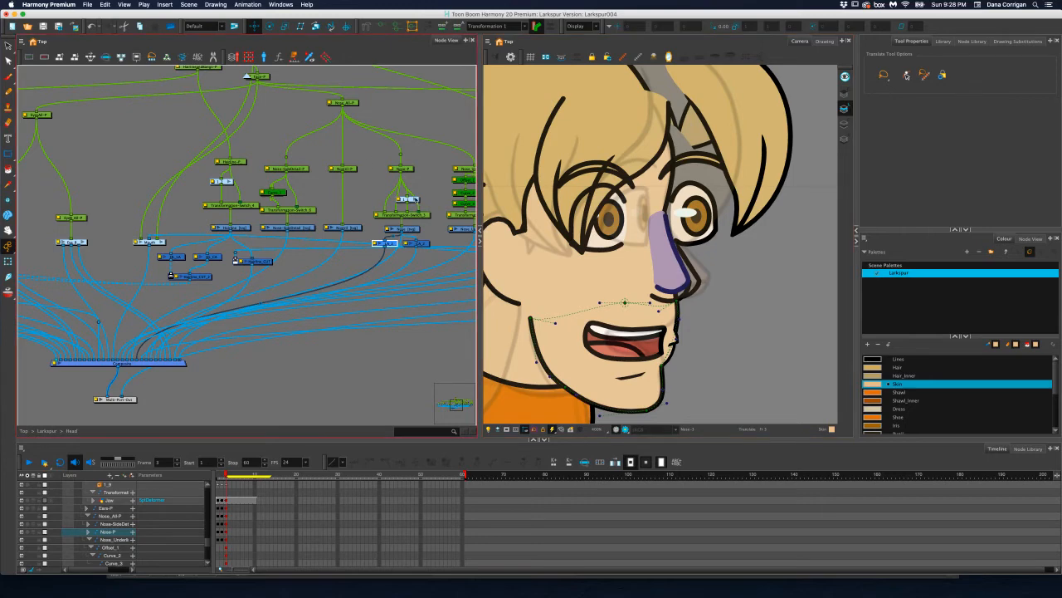
left_click(410, 170)
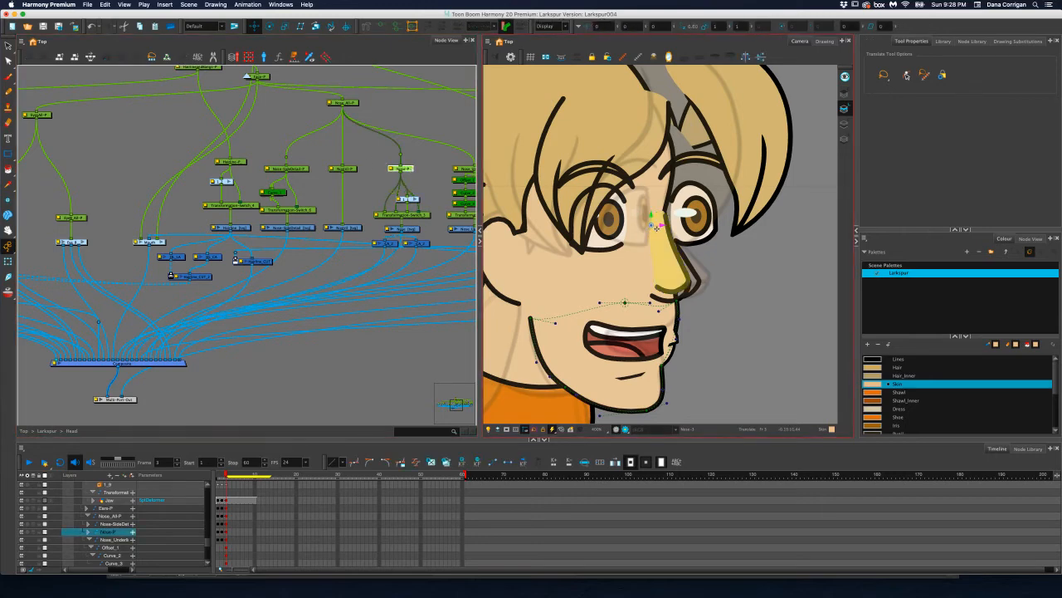
left_click_drag(662, 224, 676, 224)
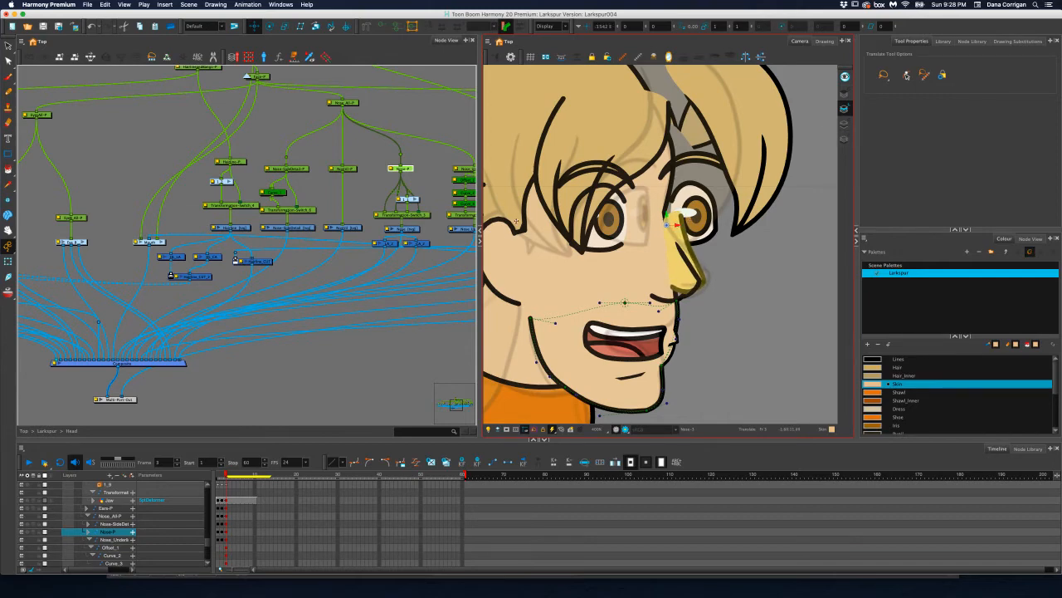
Check the Nose drawing's substitutions and show the deformer controls of its Transformation-Switch
left_click(1018, 41)
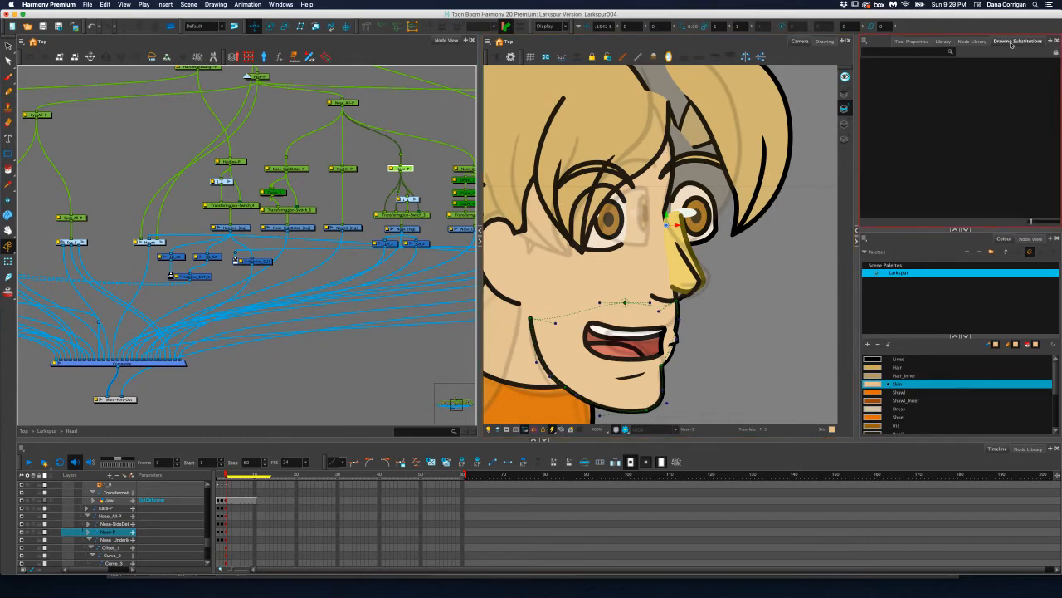
left_click(418, 230)
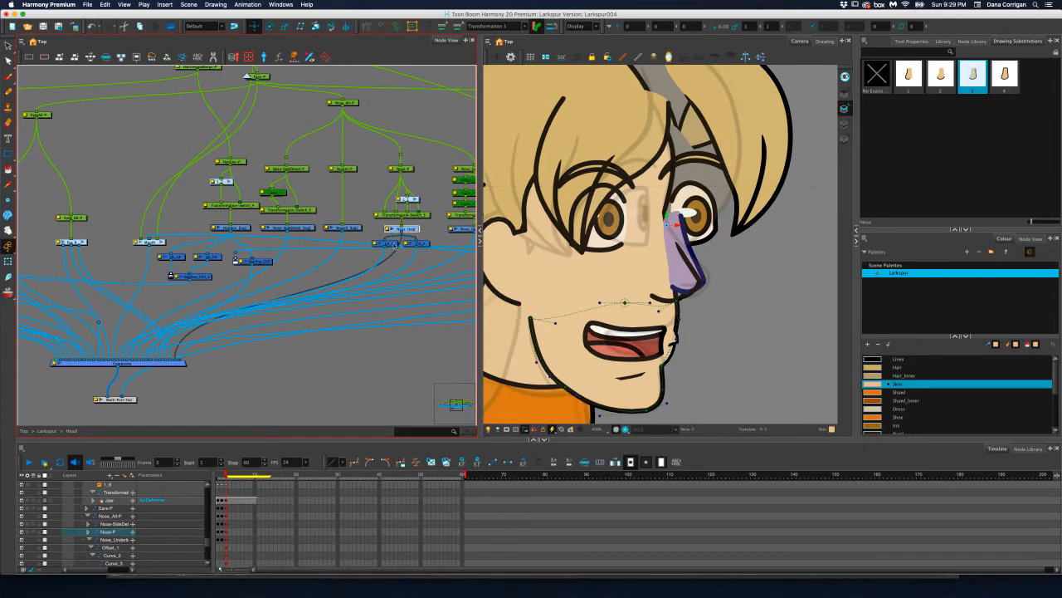
left_click(424, 214)
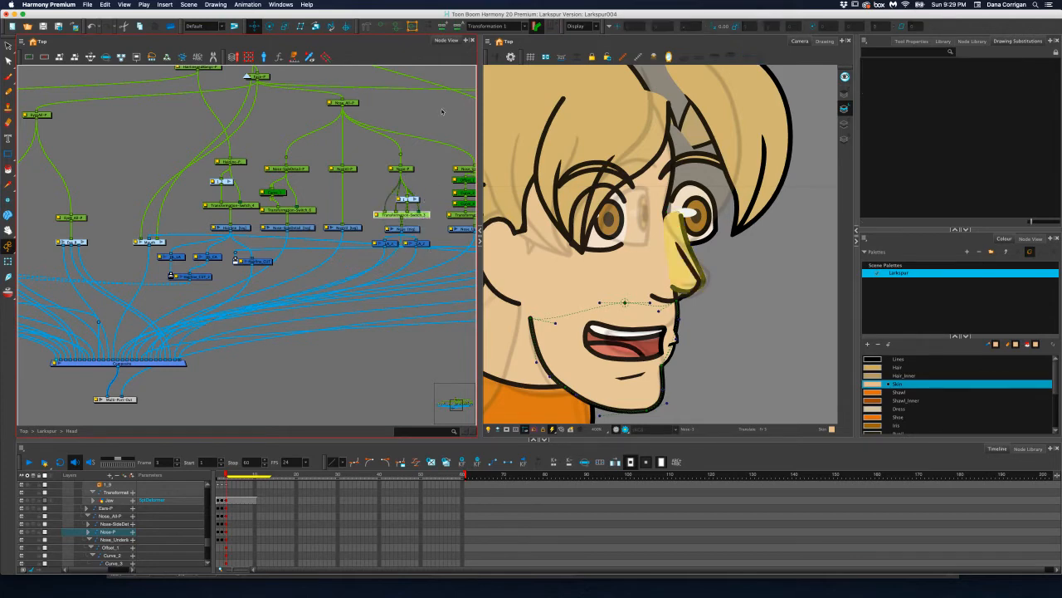
left_click(384, 28)
Move the Nose deformer's upper points inward to form the bridge between the eyes, reshaping the top of its outer contour
scroll(649, 222, "up", 5)
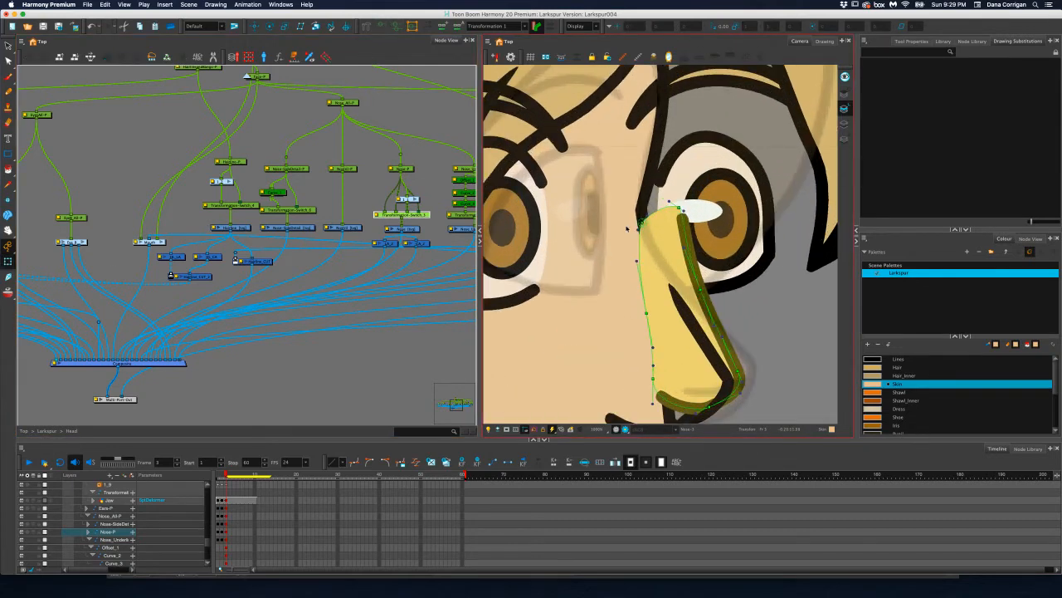
left_click_drag(627, 228, 604, 232)
left_click_drag(680, 208, 626, 203)
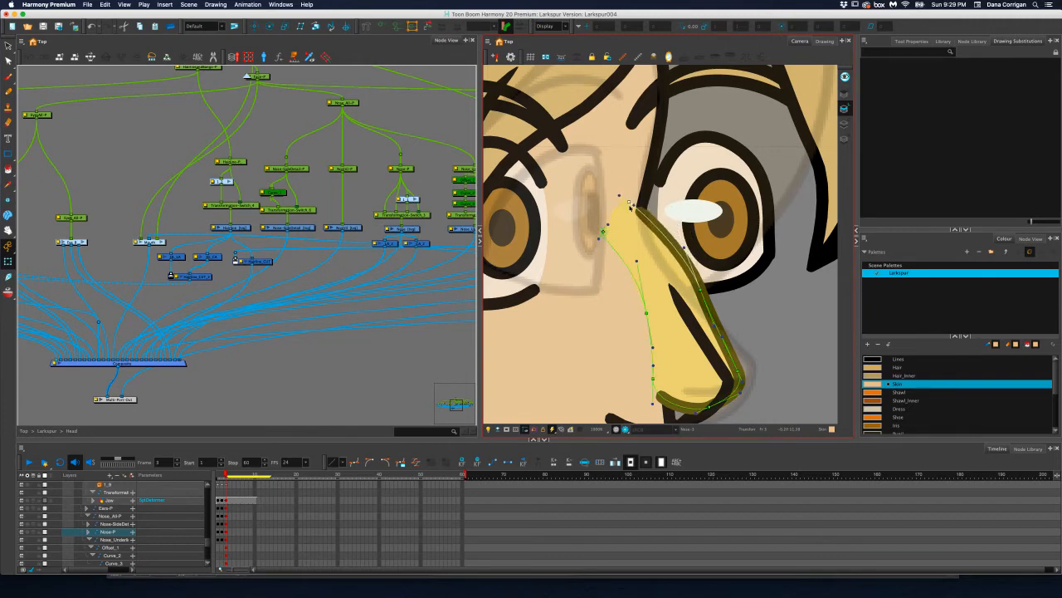
left_click_drag(702, 287, 650, 250)
Pull the Nose deformer's tip outward and adjust the curve points to straighten the bridge toward the tip
scroll(727, 284, "down", 3)
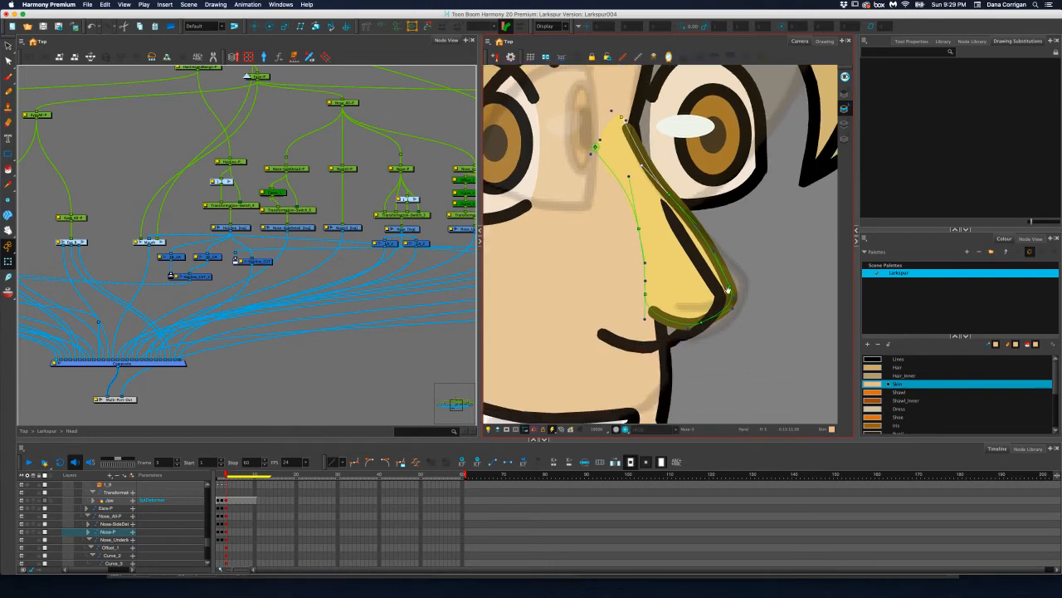
left_click_drag(730, 291, 744, 284)
left_click_drag(725, 248, 715, 249)
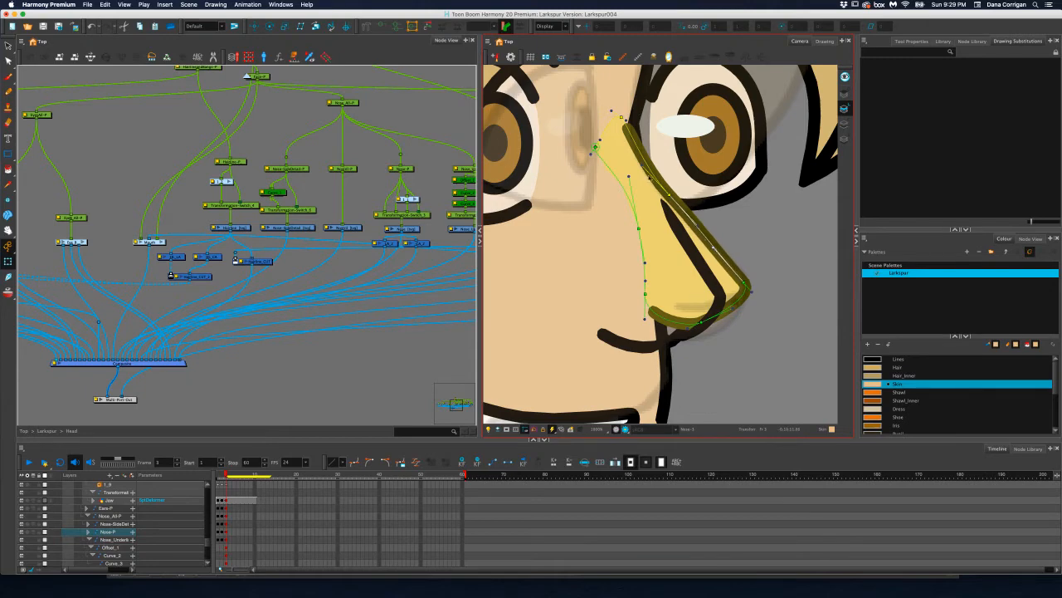
left_click_drag(642, 167, 661, 193)
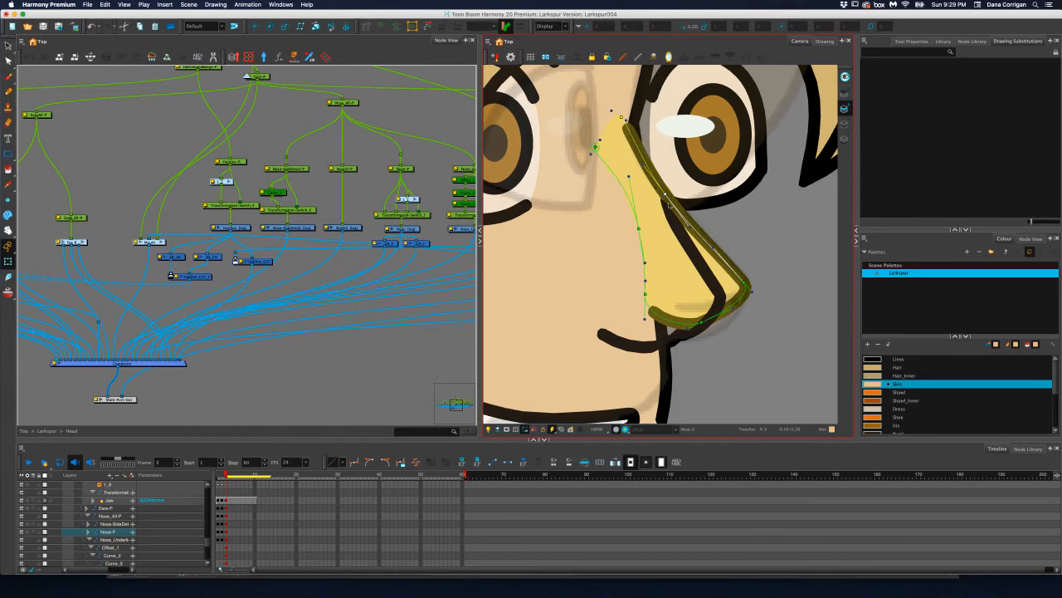
Lower the Nose deformer's underside and base points so the nose contour meets the face line above the lip
left_click_drag(705, 322, 705, 337)
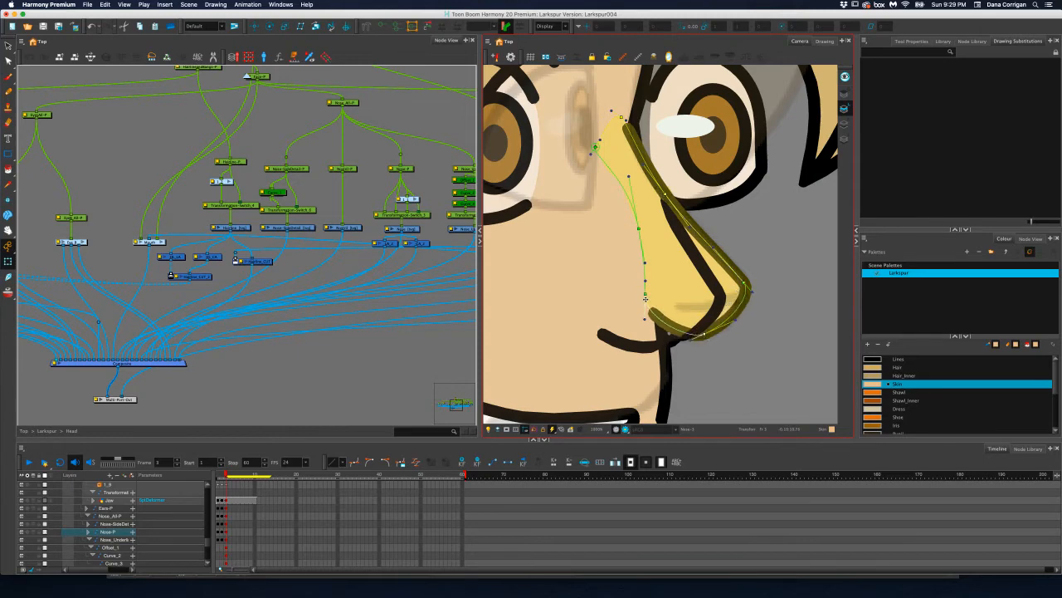
left_click_drag(645, 297, 647, 332)
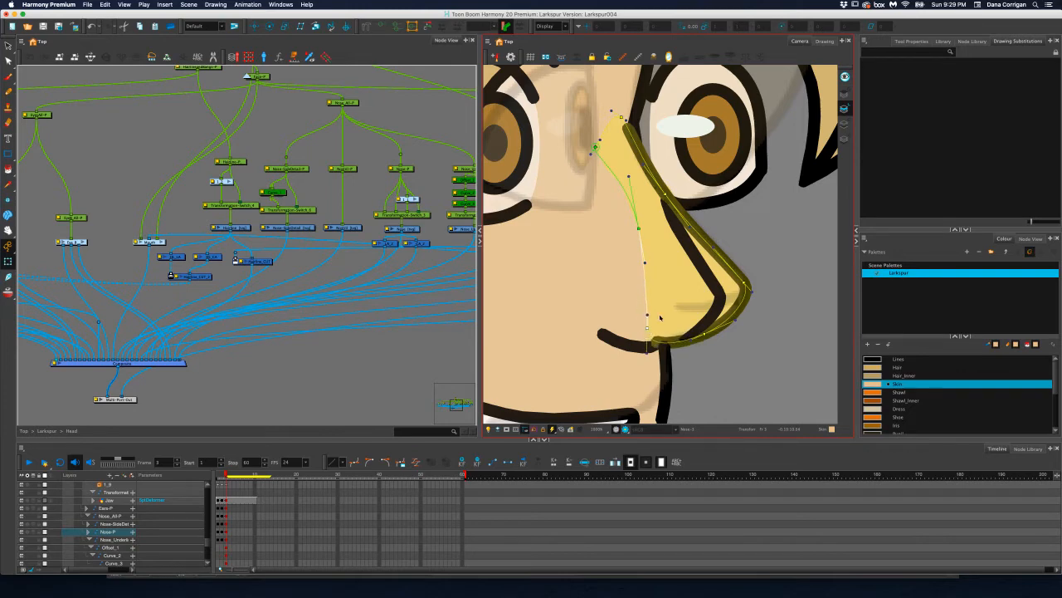
left_click_drag(647, 328, 655, 335)
Push the nose side-detail peg backward in Z so its line sits behind the nose
left_click(333, 253)
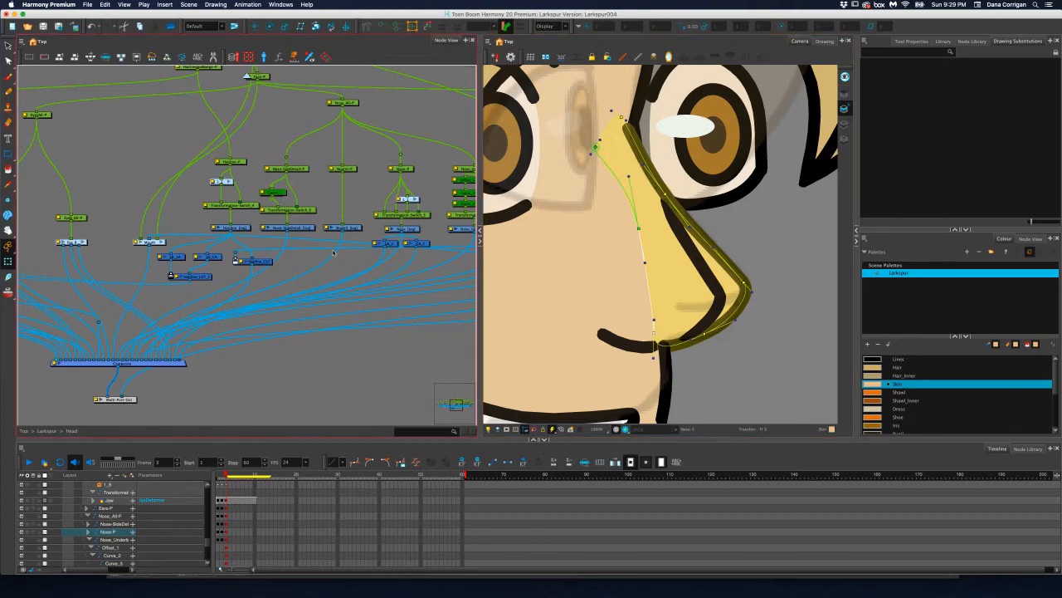
scroll(348, 186, "down", 1)
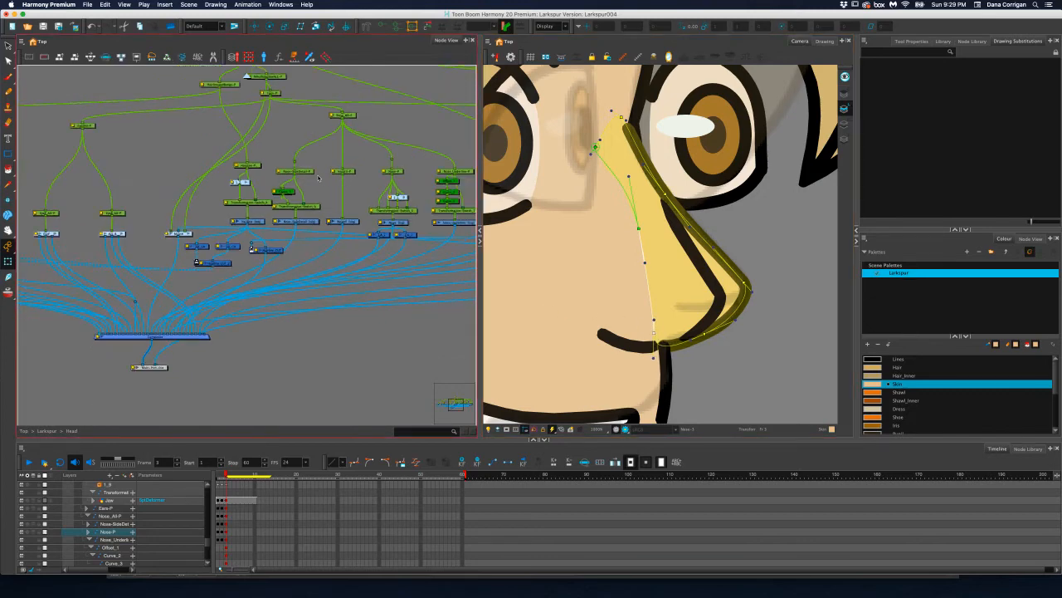
left_click(308, 170)
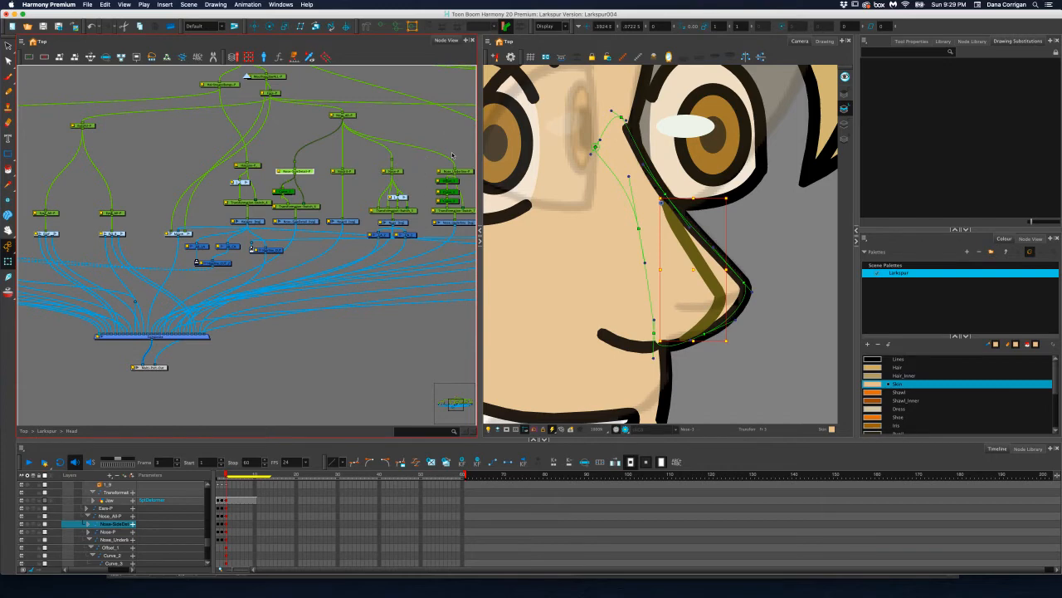
left_click(254, 27)
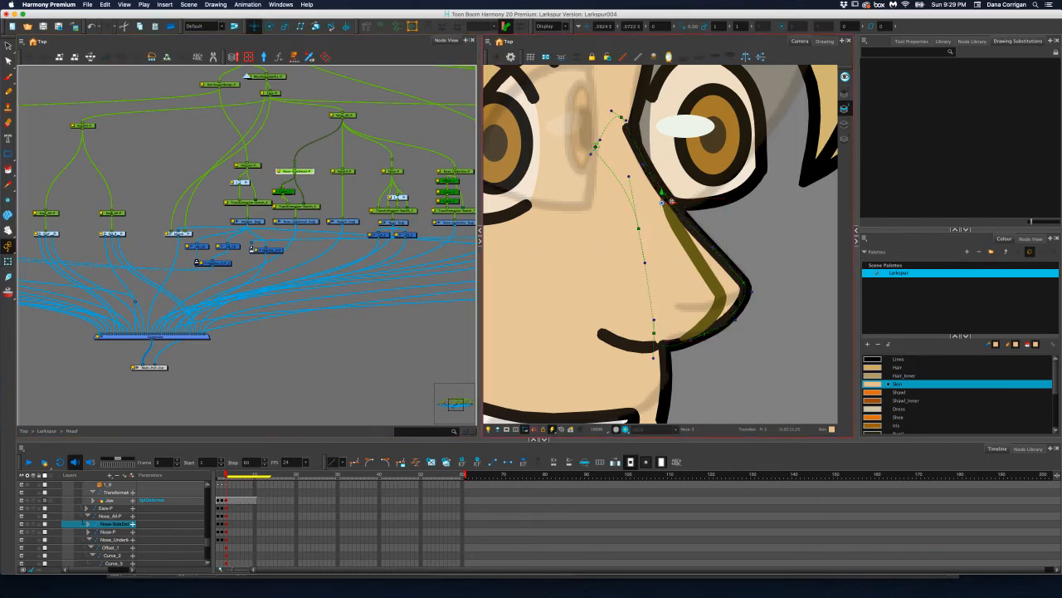
mouse_move(672, 202)
left_mouse_down()
mouse_move(725, 207)
mouse_move(670, 202)
left_mouse_up()
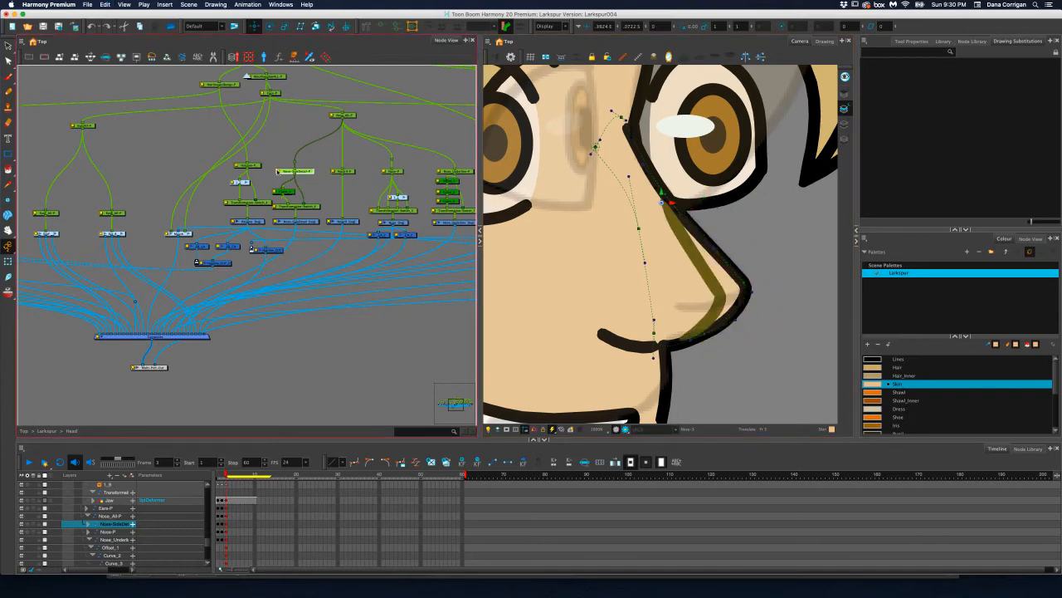
left_click_drag(661, 26, 640, 26)
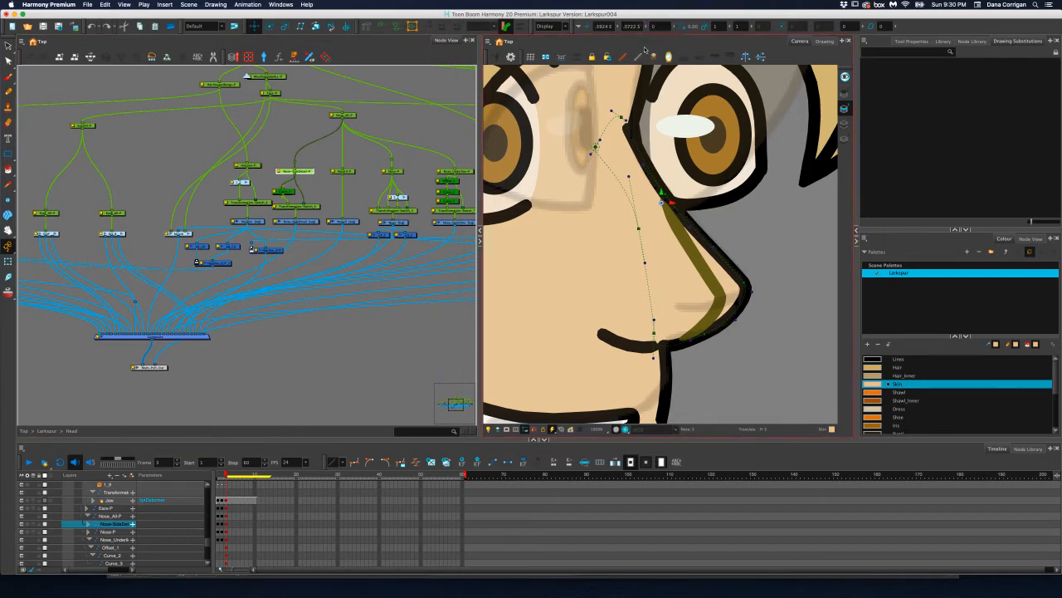
left_click_drag(653, 27, 642, 26)
type("-.0005")
key("Return")
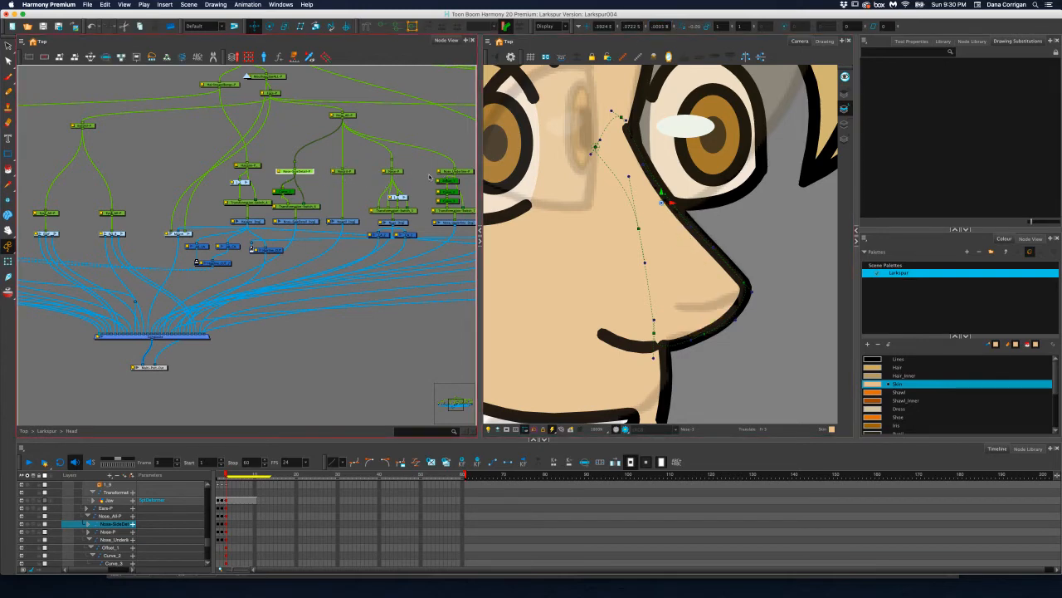
Bring the Nose_Underline drawing forward in the head's Composite and move its peg so the line starts at the nose tip
left_click(462, 172)
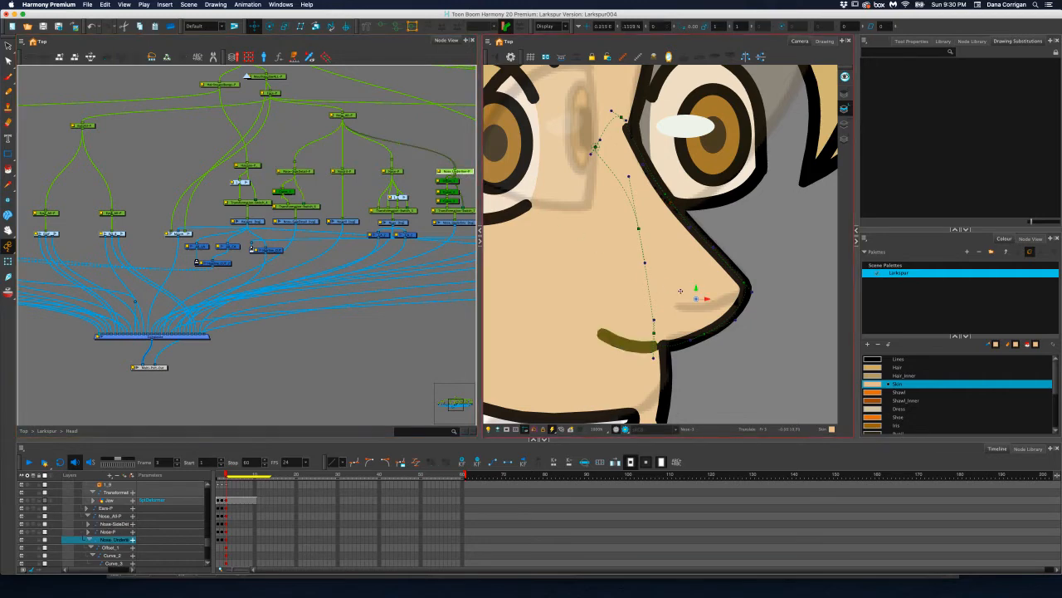
mouse_move(694, 296)
left_mouse_down()
mouse_move(687, 250)
mouse_move(718, 261)
left_mouse_up()
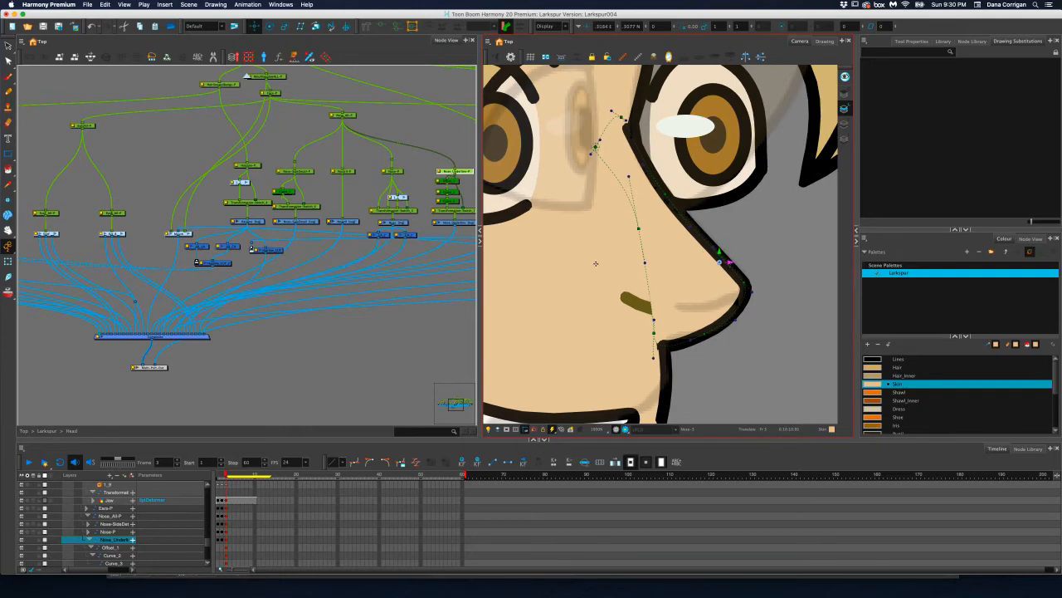
left_click(466, 224)
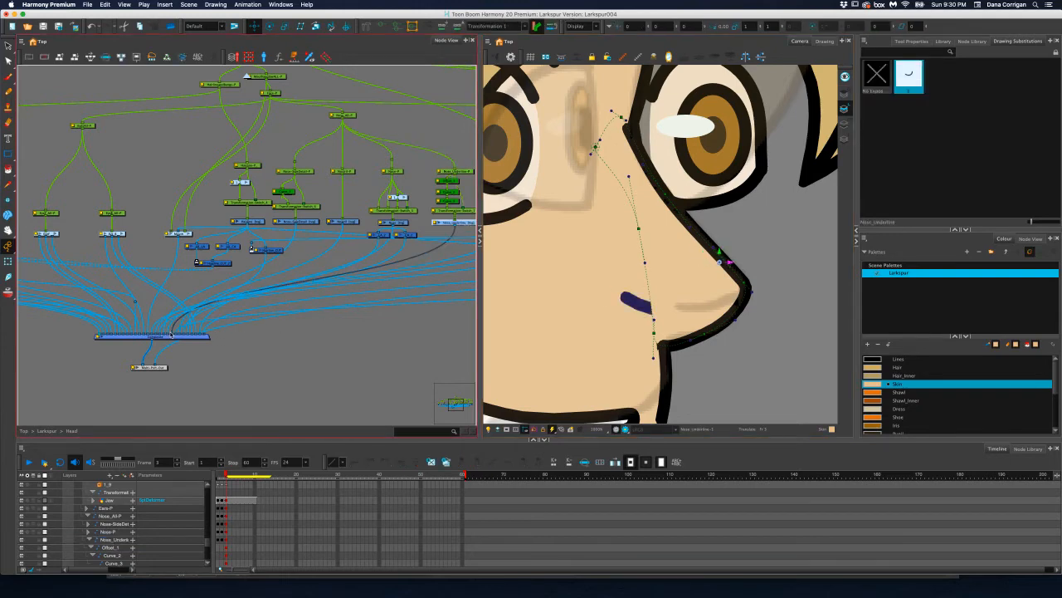
left_click_drag(173, 335, 164, 335)
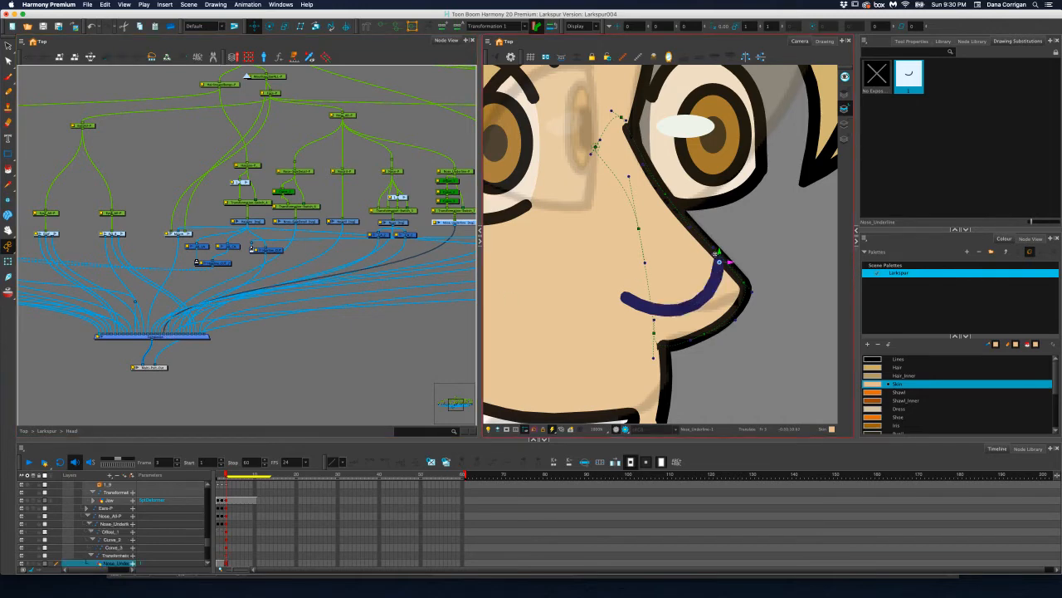
left_click_drag(730, 262, 745, 288)
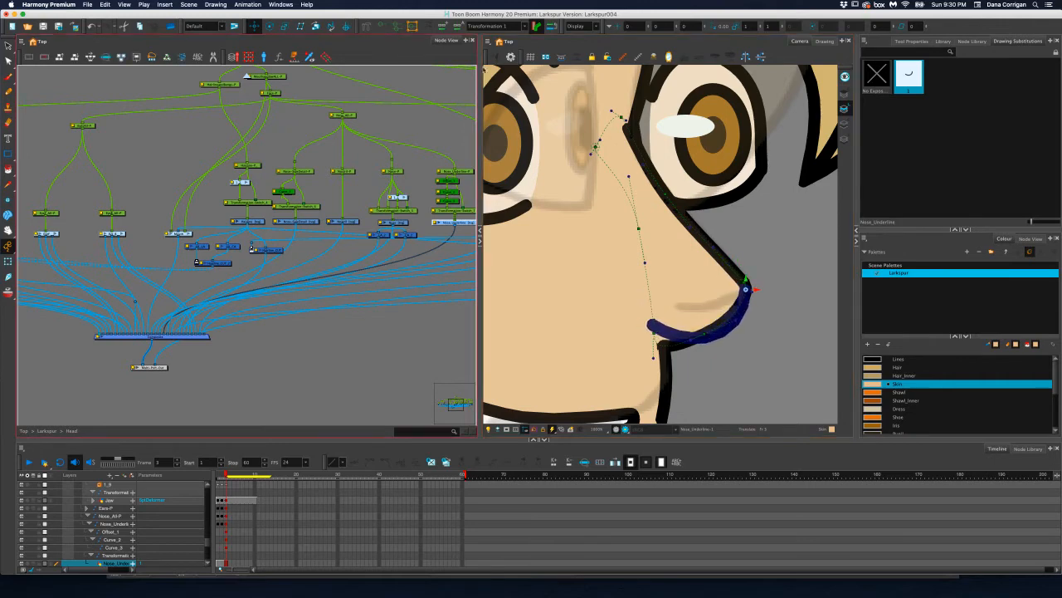
Show the Nose_Underline deformer controls and pull the line's inner end up toward the tip to shorten it
left_click(383, 28)
left_click(9, 261)
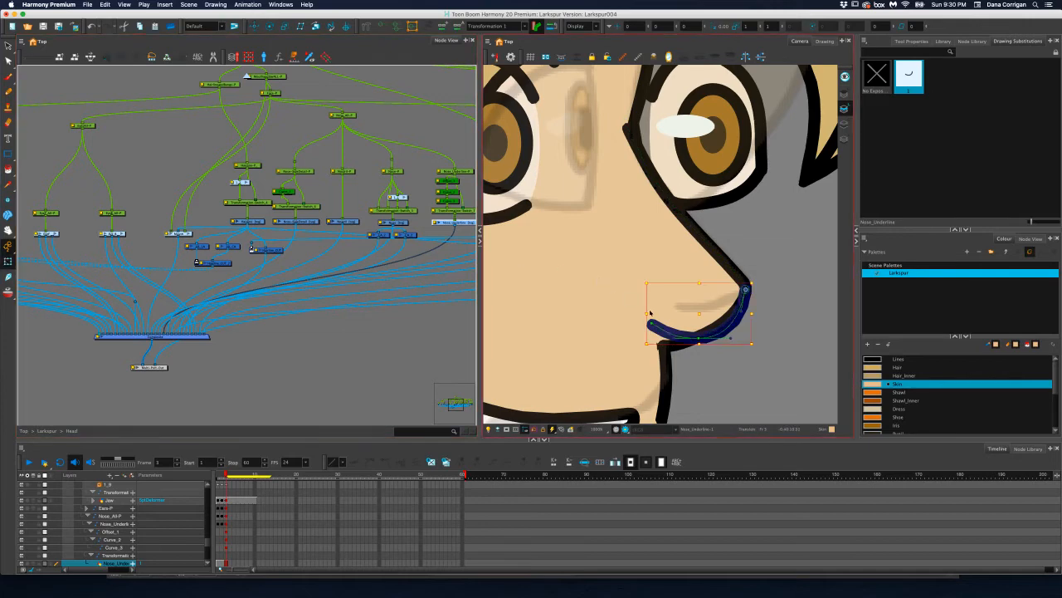
mouse_move(654, 326)
left_mouse_down()
mouse_move(674, 309)
mouse_move(699, 337)
mouse_move(710, 308)
left_mouse_up()
Smooth the nose underline into a gentle curve by adjusting the Curve_3 and Curve_2 handles and its starting point at the tip
left_click(685, 310)
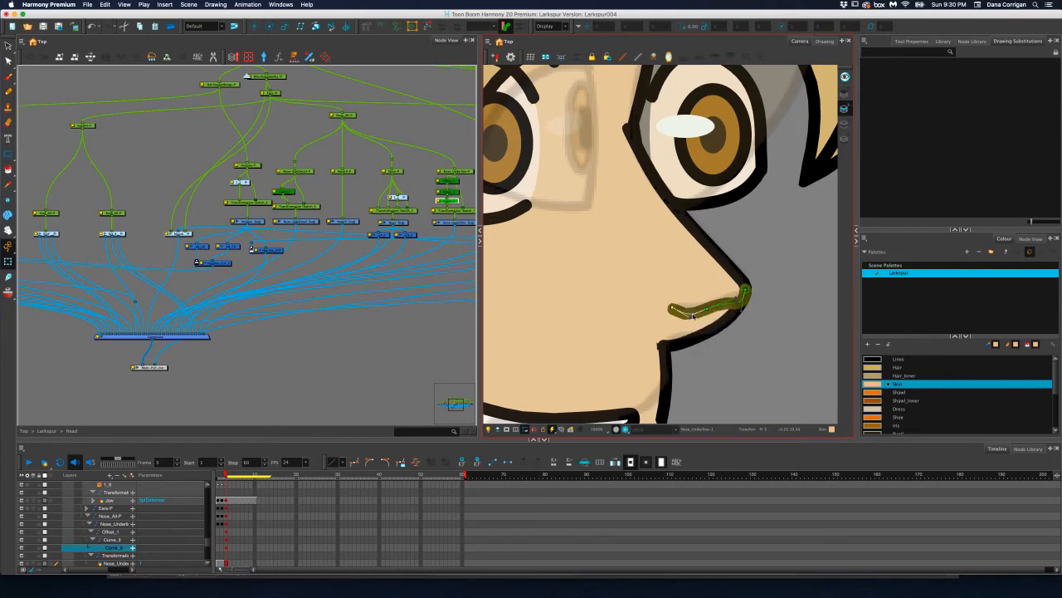
left_click_drag(687, 314, 679, 309)
left_click(736, 299)
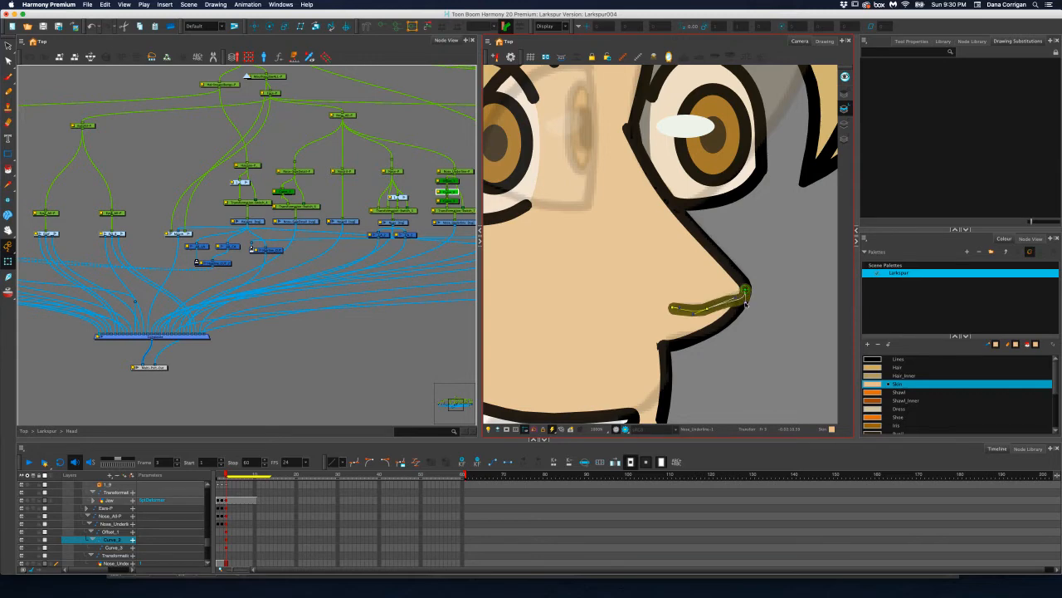
mouse_move(735, 298)
left_mouse_down()
mouse_move(718, 308)
mouse_move(731, 300)
left_mouse_up()
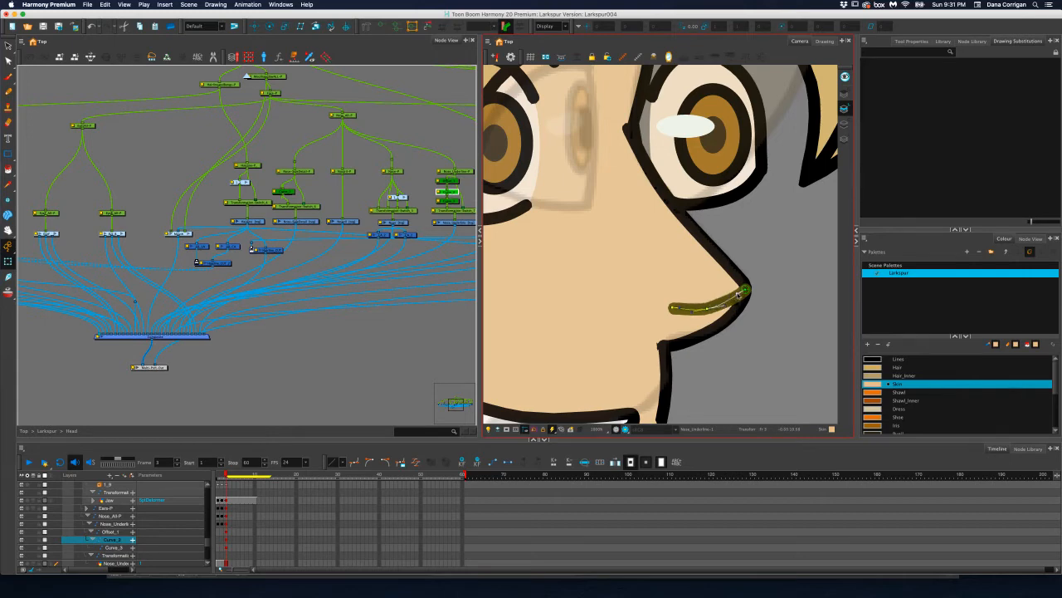
left_click(679, 309)
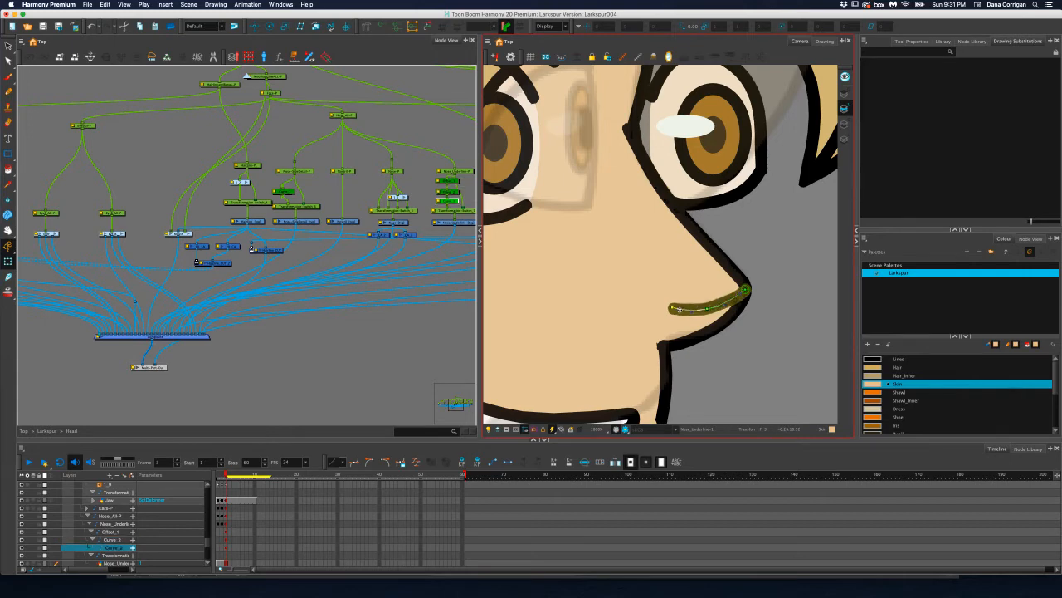
left_click(710, 308)
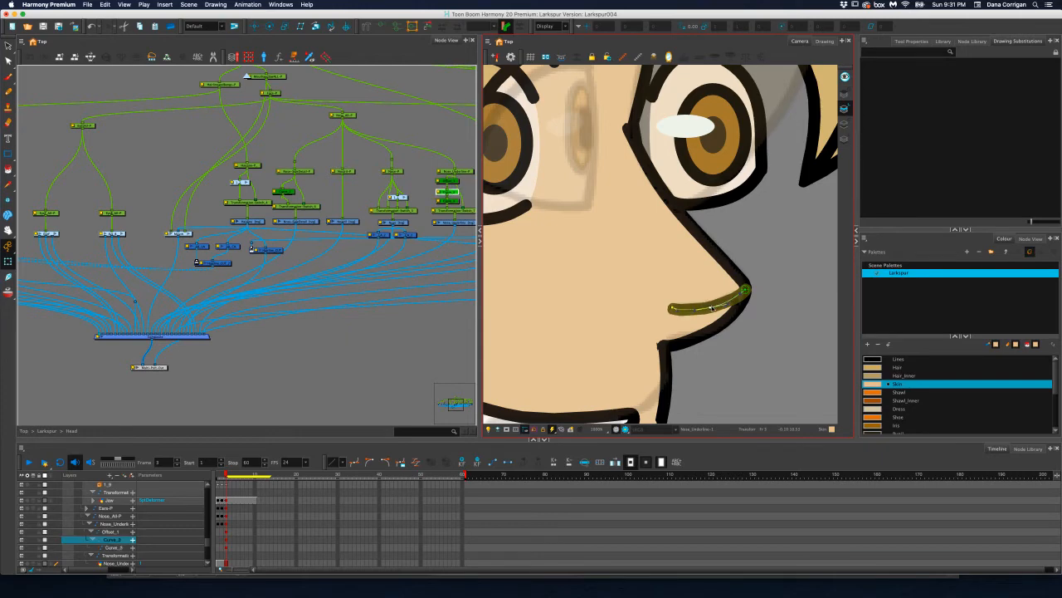
left_click(746, 289)
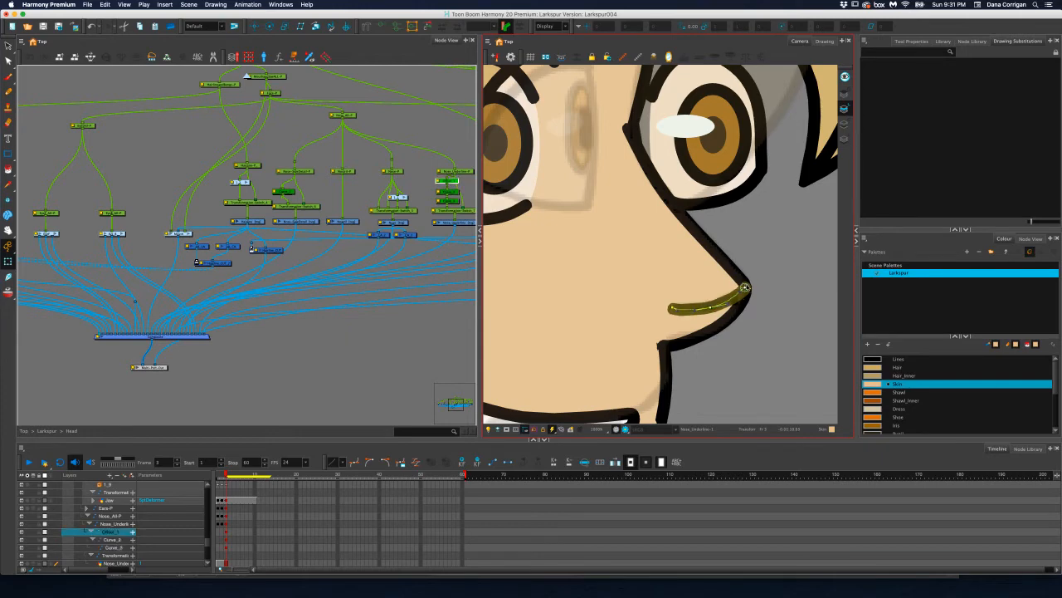
left_click(727, 303)
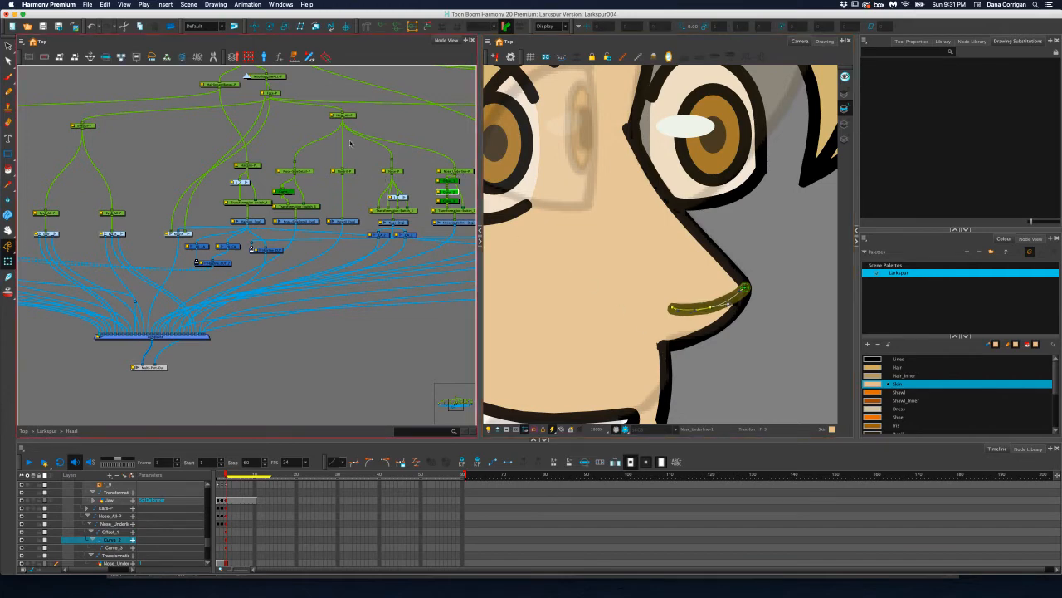
Show the Nose drawing's deformer controls and refine its base and underside points into a fuller, rounder lower contour
left_click(403, 224)
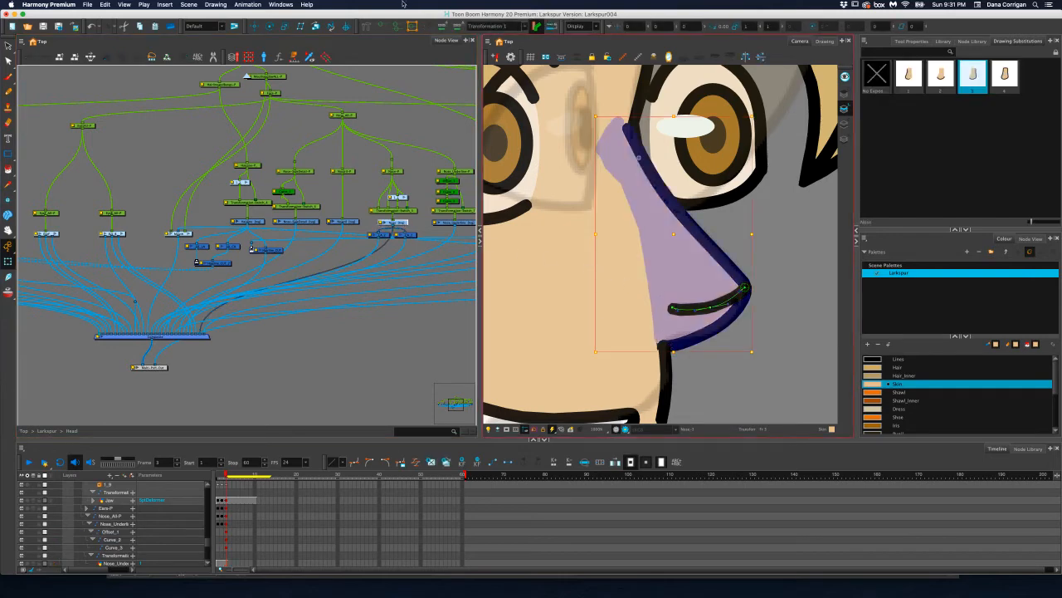
left_click(383, 25)
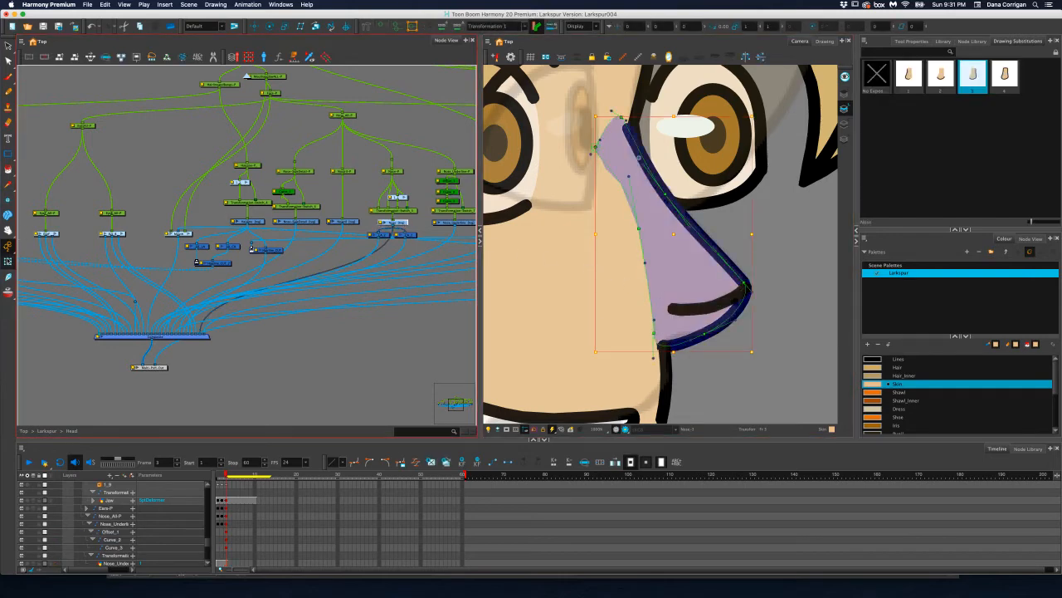
left_click(655, 332)
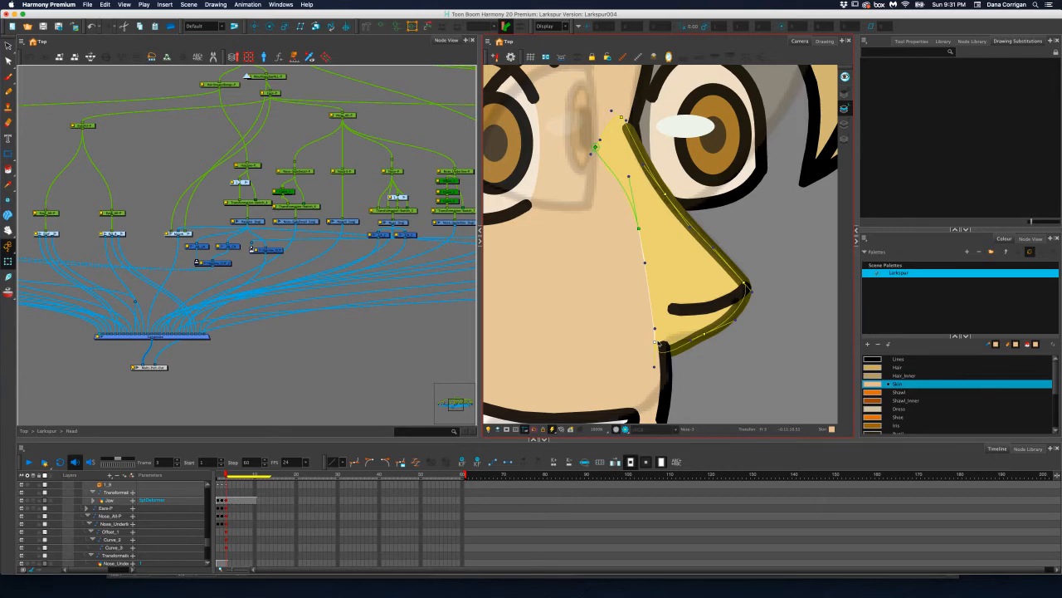
mouse_move(655, 342)
left_mouse_down()
mouse_move(659, 303)
mouse_move(656, 333)
left_mouse_up()
left_click_drag(735, 320, 708, 336)
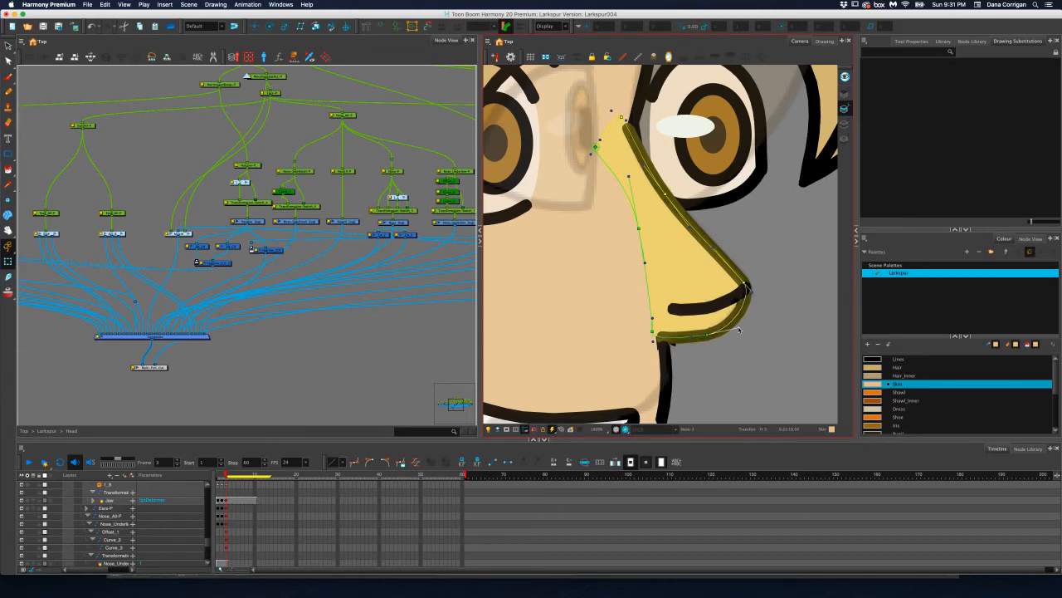
scroll(689, 315, "down", 4)
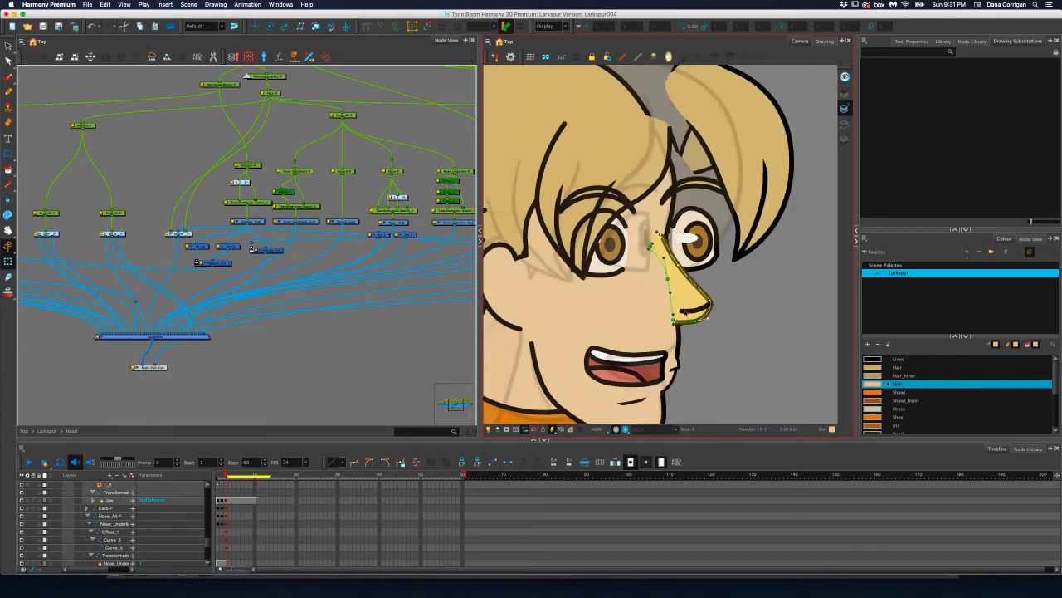
scroll(689, 253, "up", 3)
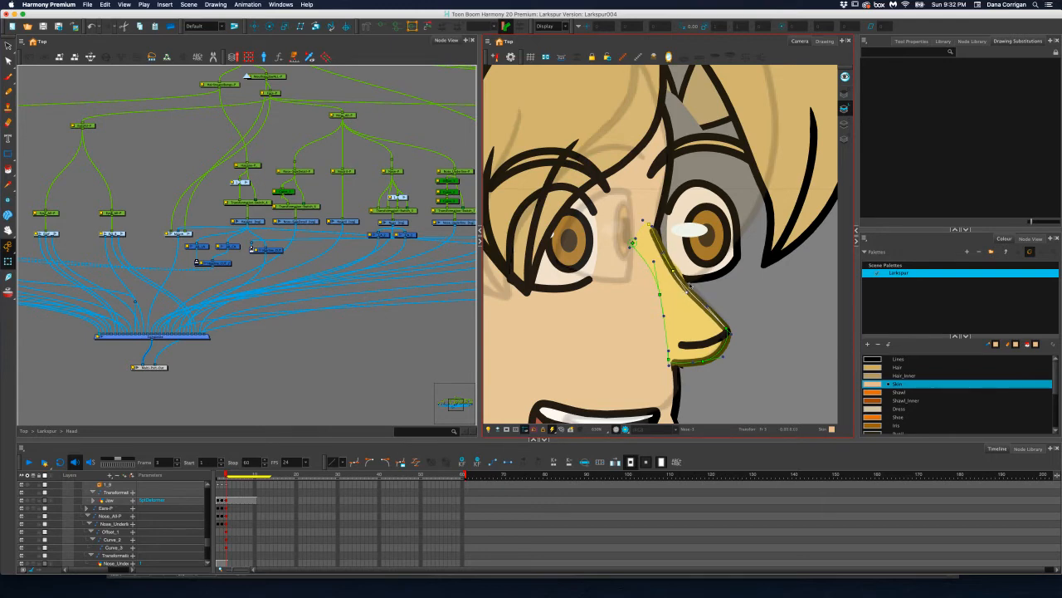
scroll(689, 287, "up", 5)
scroll(692, 292, "down", 3)
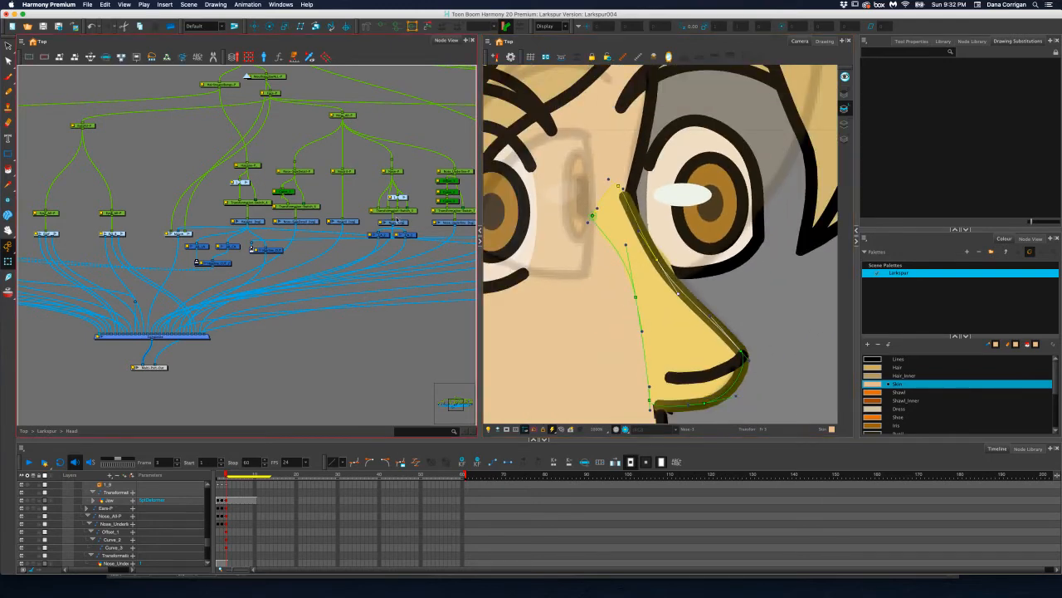
left_click(399, 222)
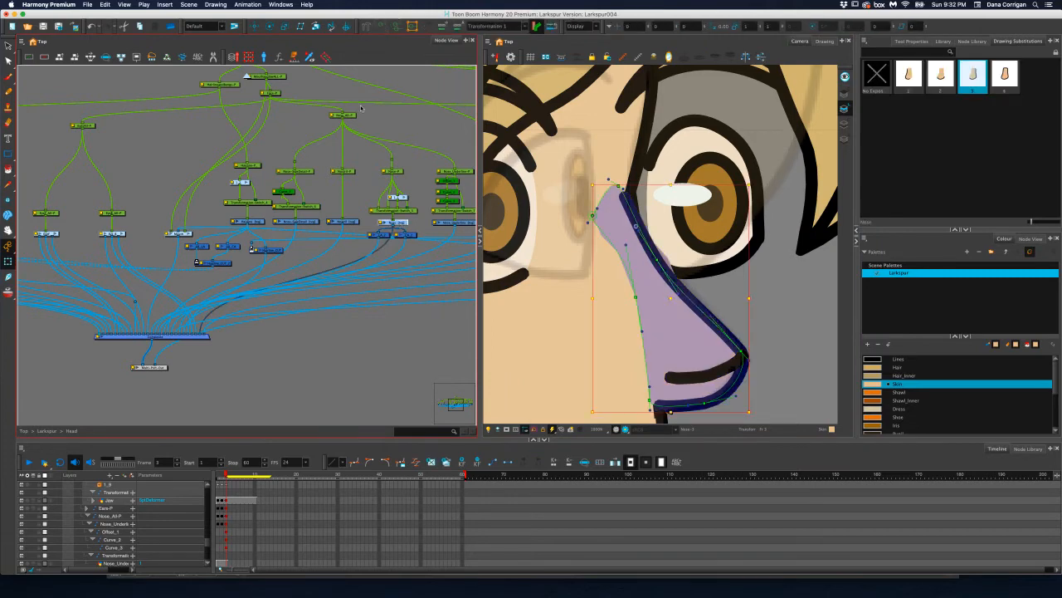
Try to reshape the Nose drawing's bridge outline beside the far eye with the Contour Editor
left_click(8, 61)
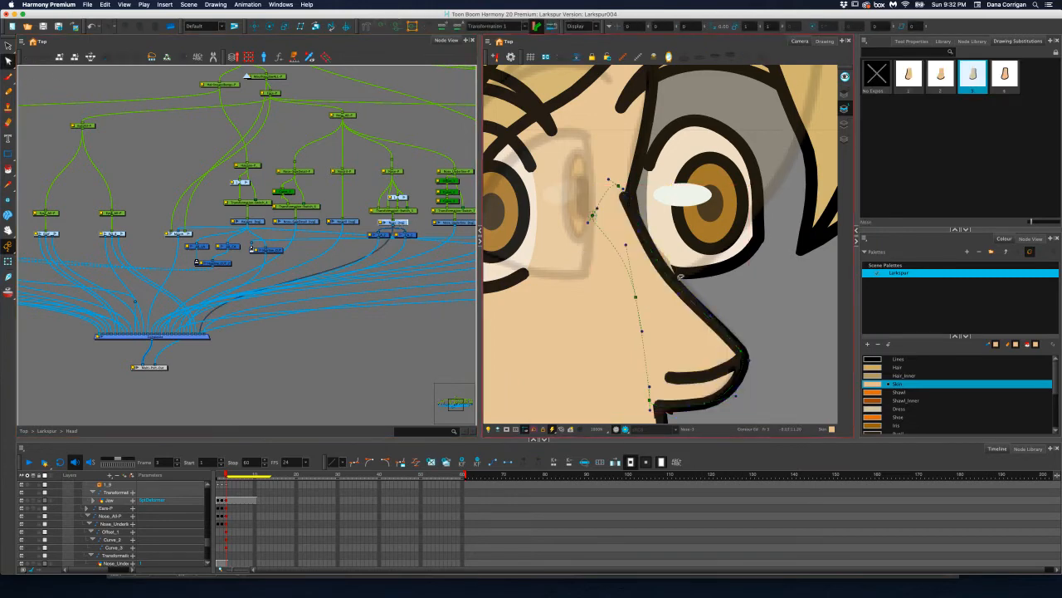
left_click_drag(560, 333, 558, 334)
scroll(697, 237, "up", 3)
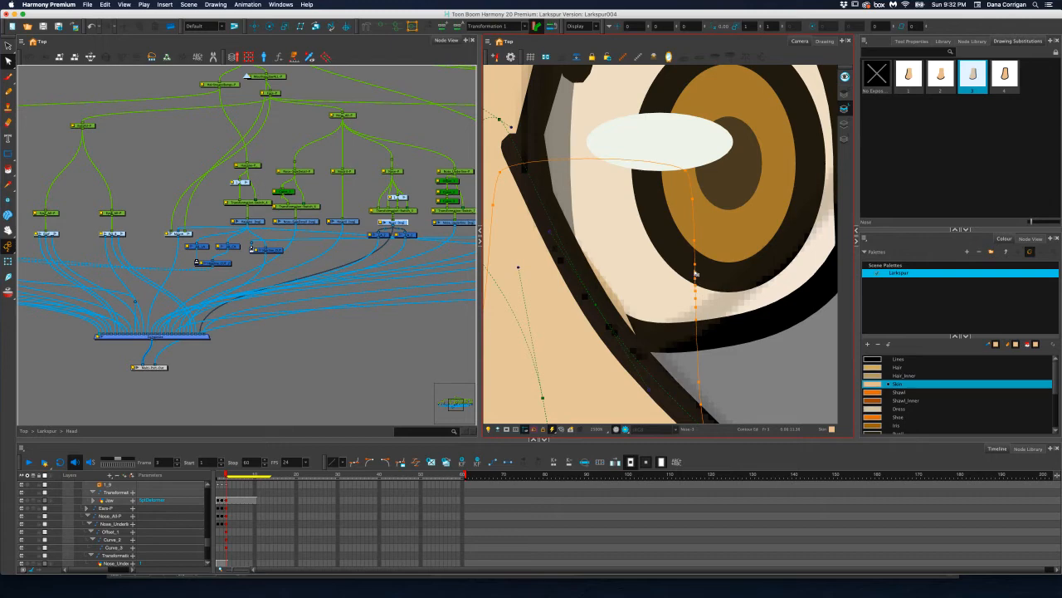
key("super+z")
left_click(696, 252, "super")
scroll(696, 223, "down", 5)
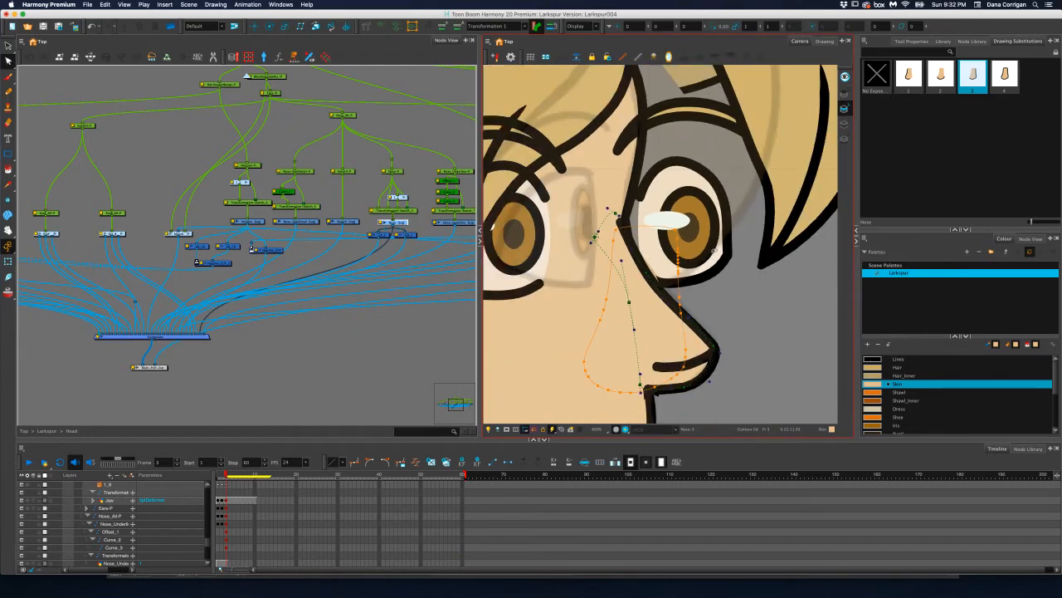
scroll(637, 259, "up", 3)
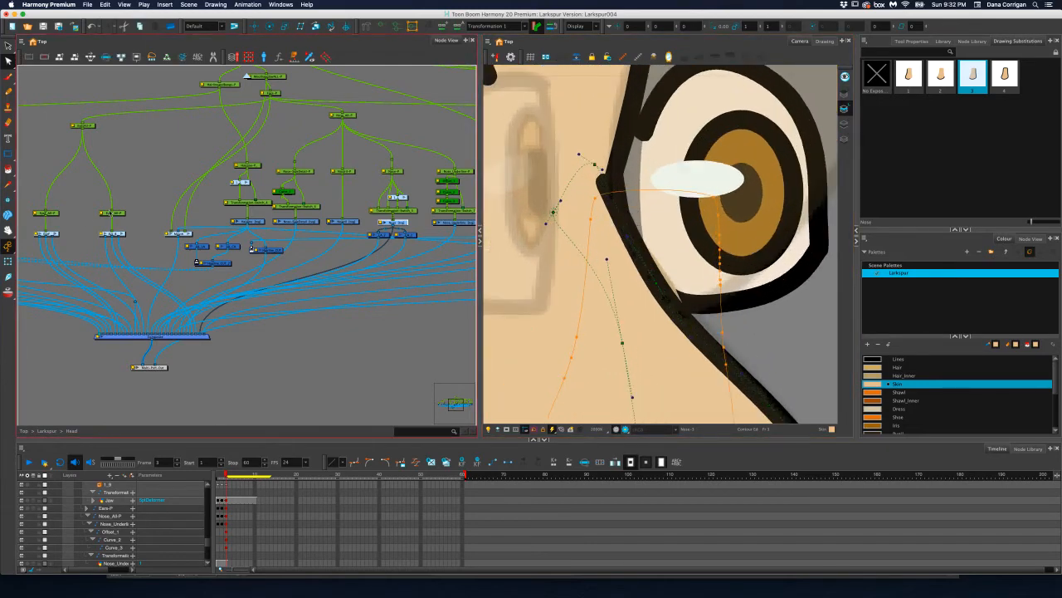
Refine the Nose deformer at the bridge, then lower its base point and adjust the underside handle for a rounder underside
left_click(8, 261)
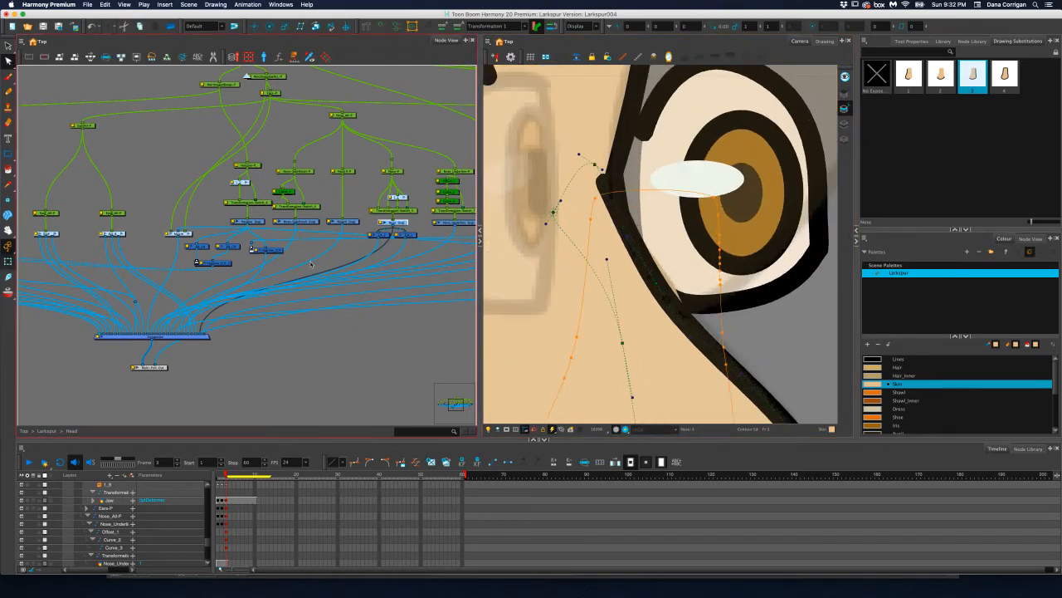
left_click(657, 284)
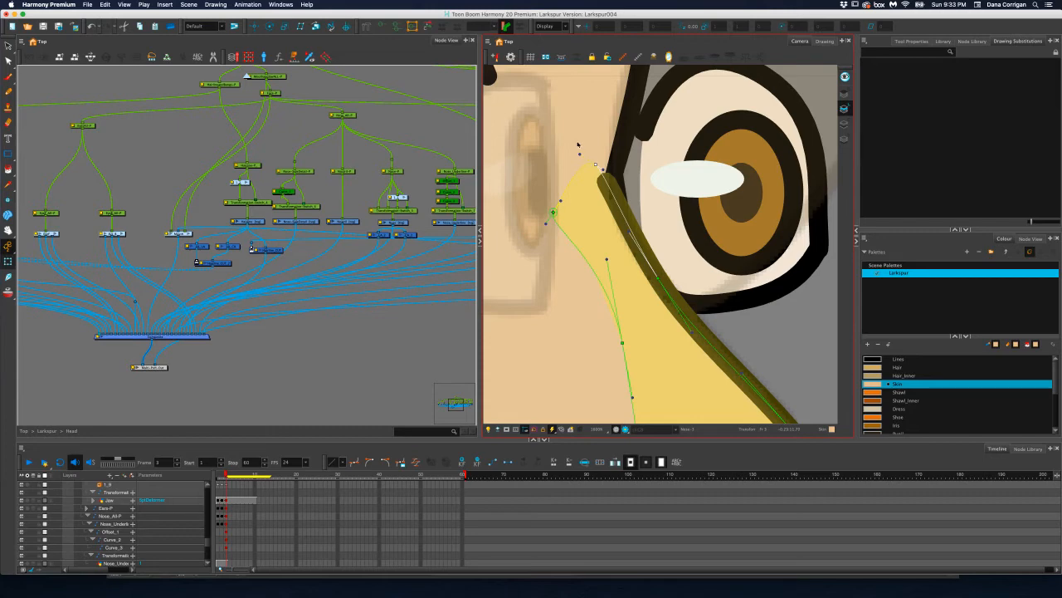
scroll(609, 160, "down", 8)
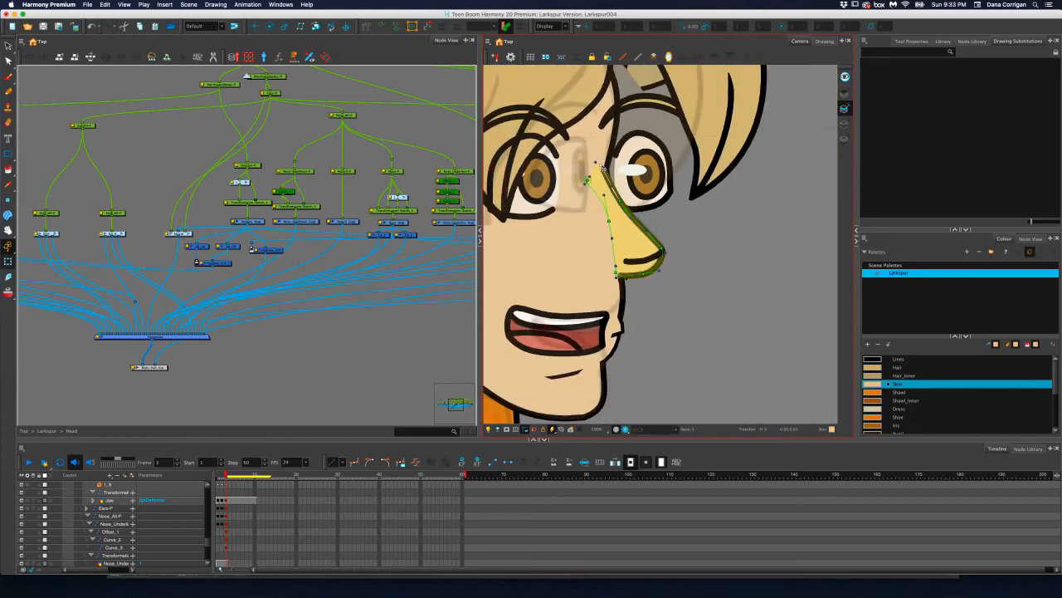
left_click(702, 259)
left_click(235, 101)
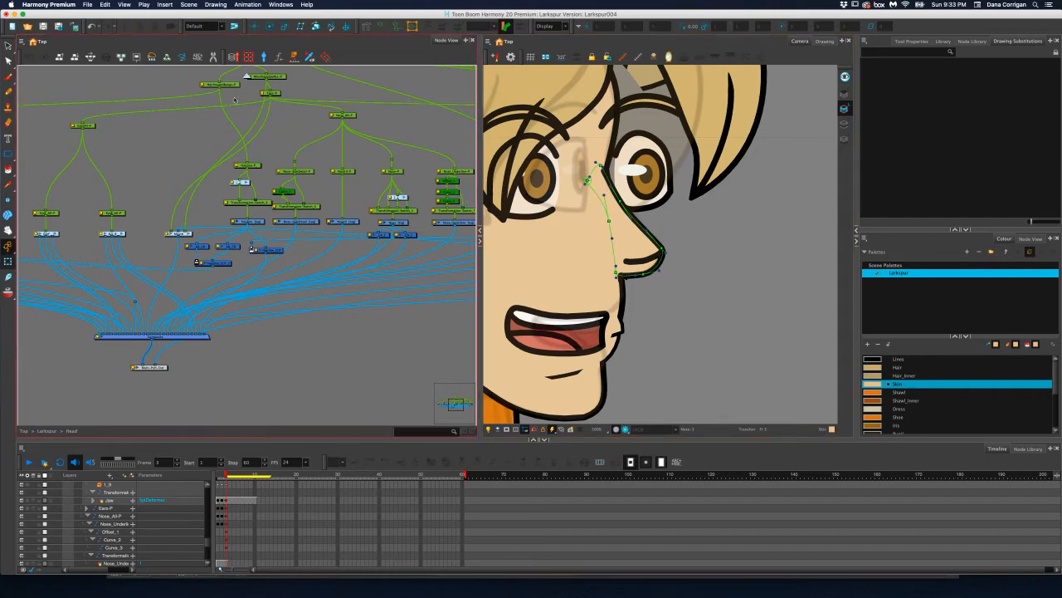
scroll(580, 264, "up", 4)
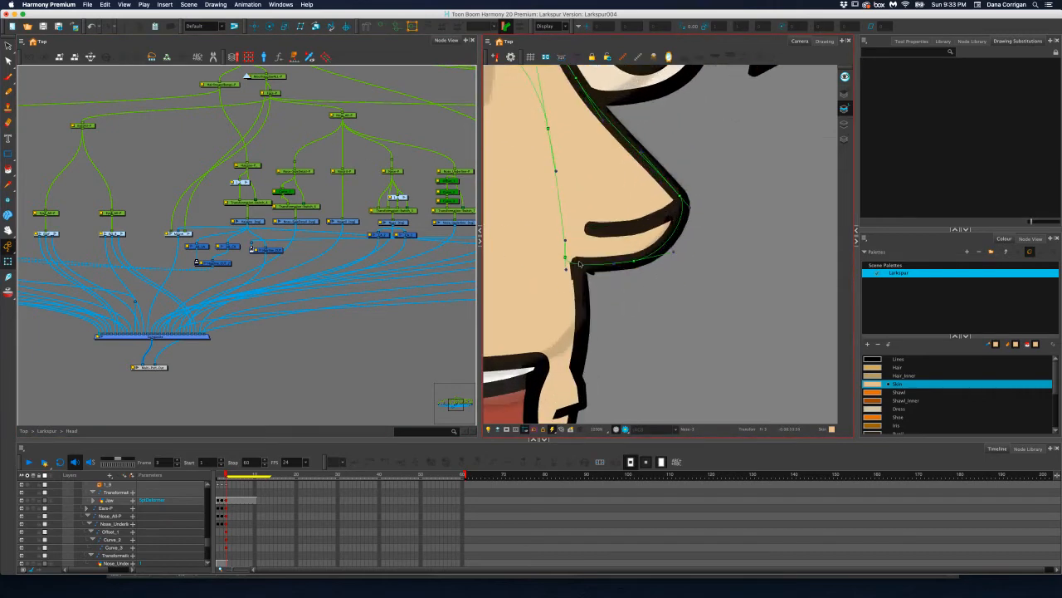
left_click_drag(565, 258, 570, 266)
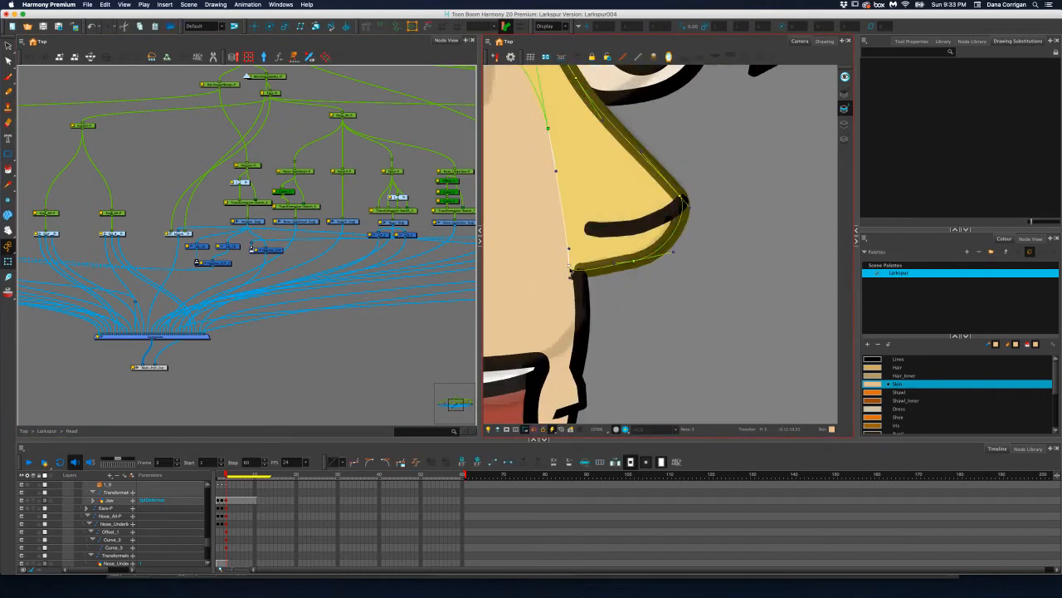
left_click_drag(635, 261, 671, 249)
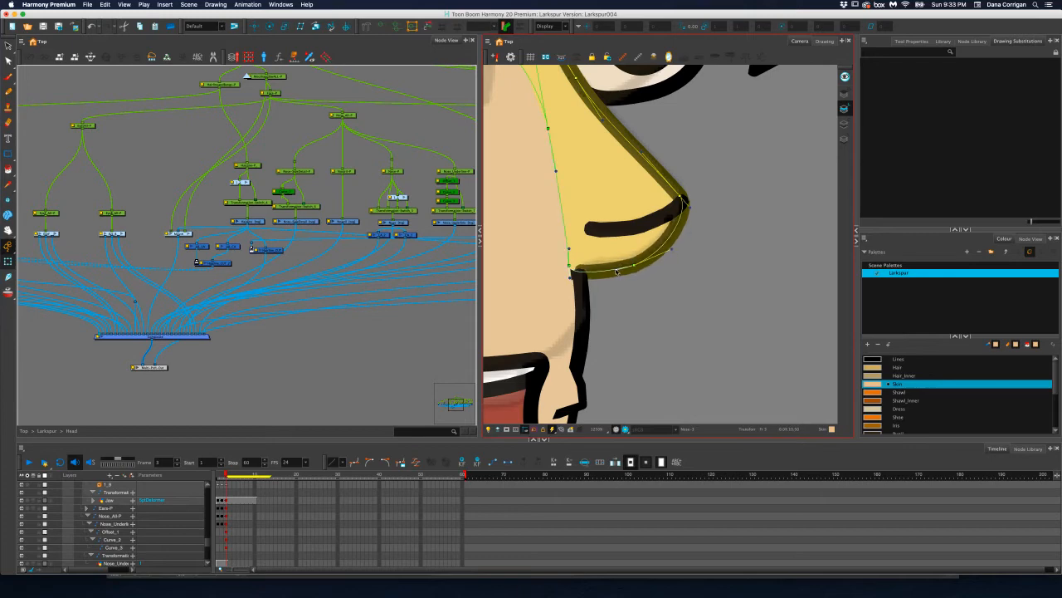
scroll(616, 270, "down", 8)
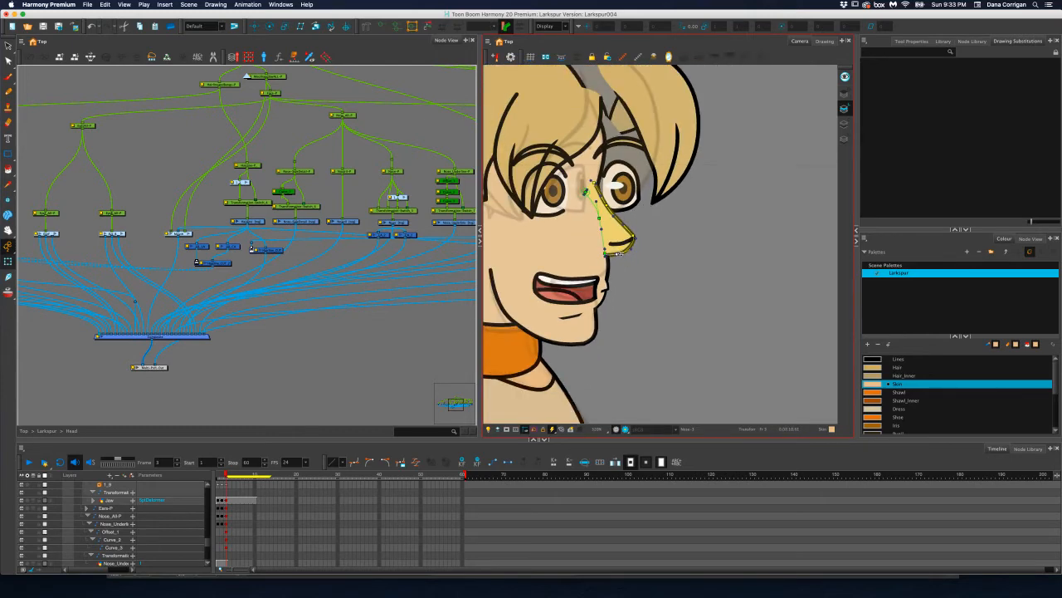
Leave the Head group to examine the character's main peg hierarchy, and return inside the Head group
left_click_drag(546, 257, 614, 300)
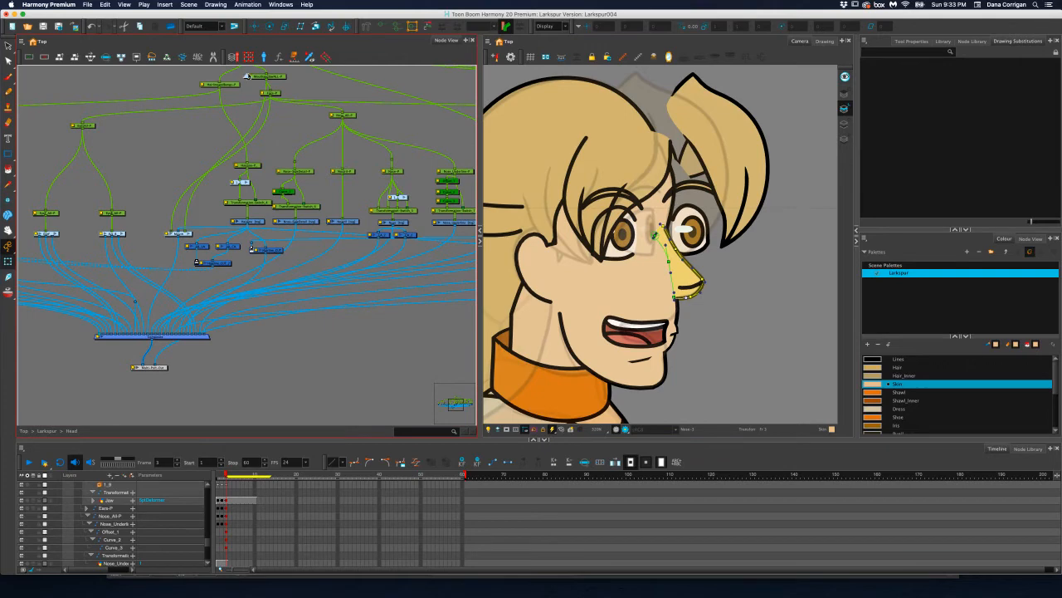
left_click(247, 77)
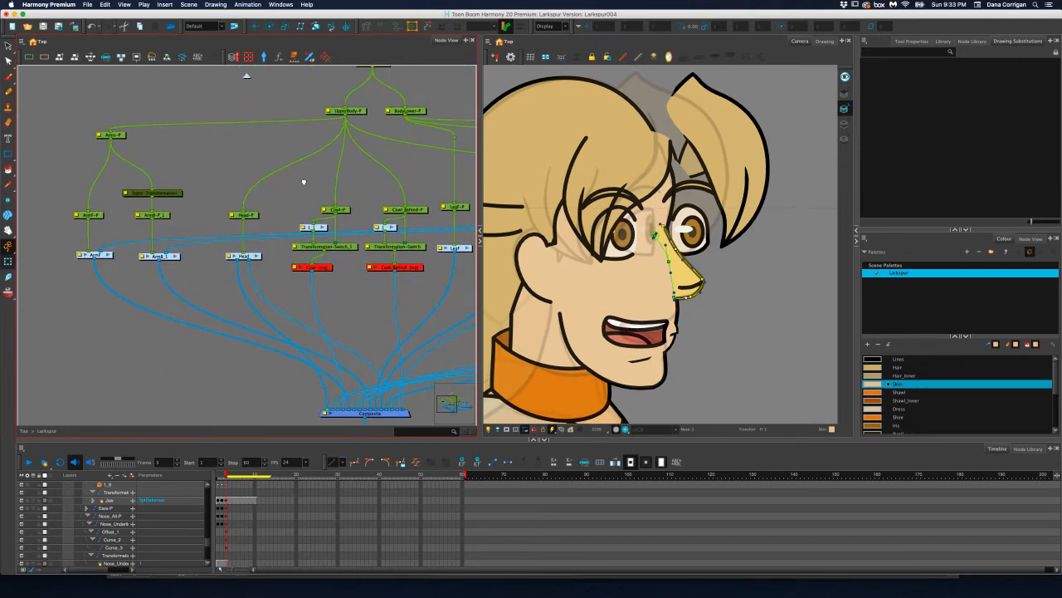
scroll(305, 182, "right", 10)
scroll(306, 183, "up", 3)
scroll(301, 193, "right", 5)
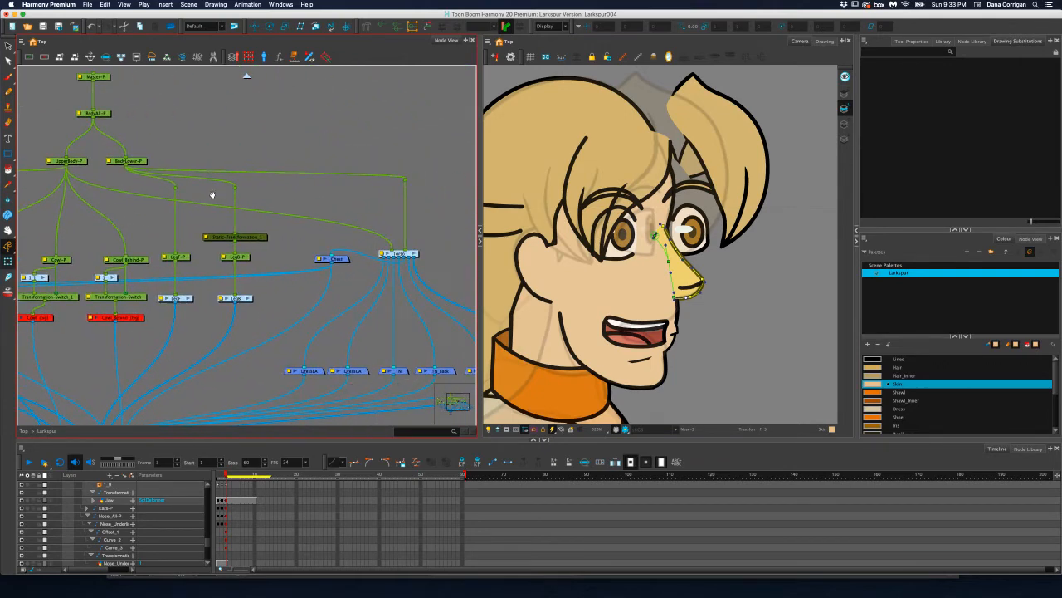
scroll(363, 194, "left", 15)
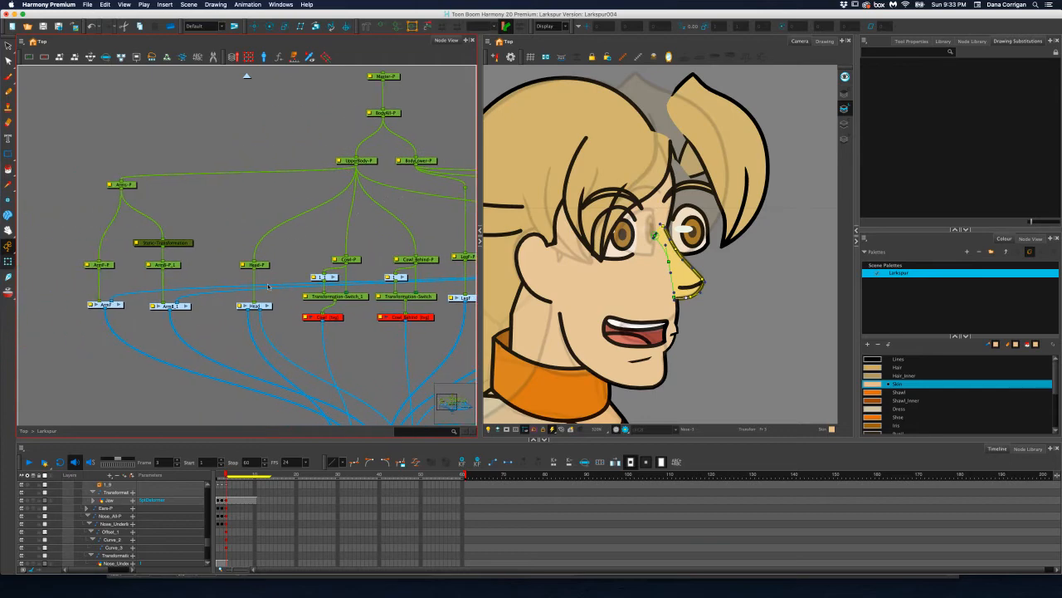
left_click(267, 306)
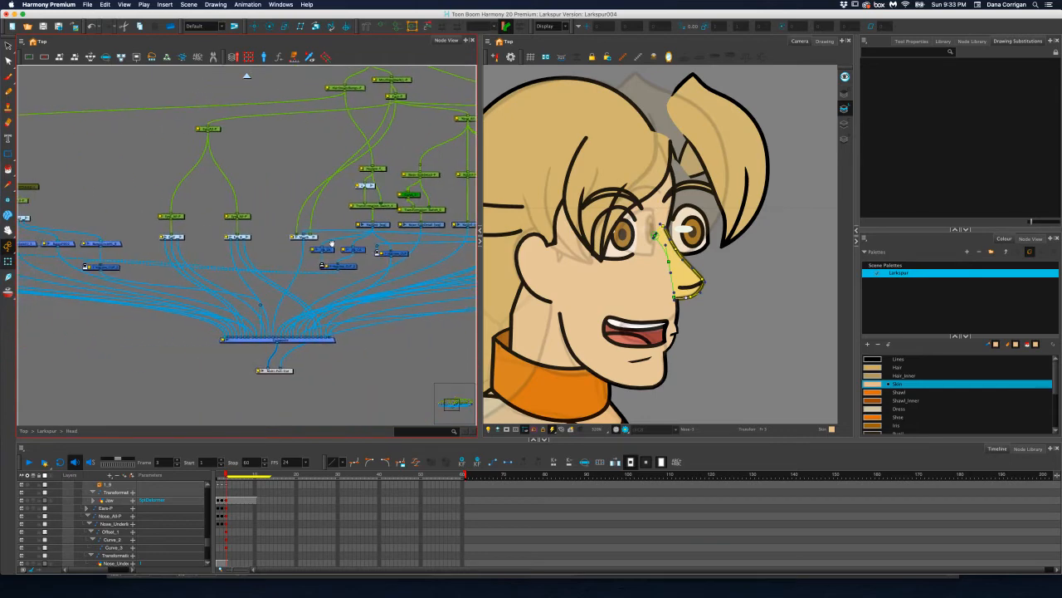
Try moving the far eye's peg inward over the profile edge and pushing its Z position to -.0001
left_click(246, 220)
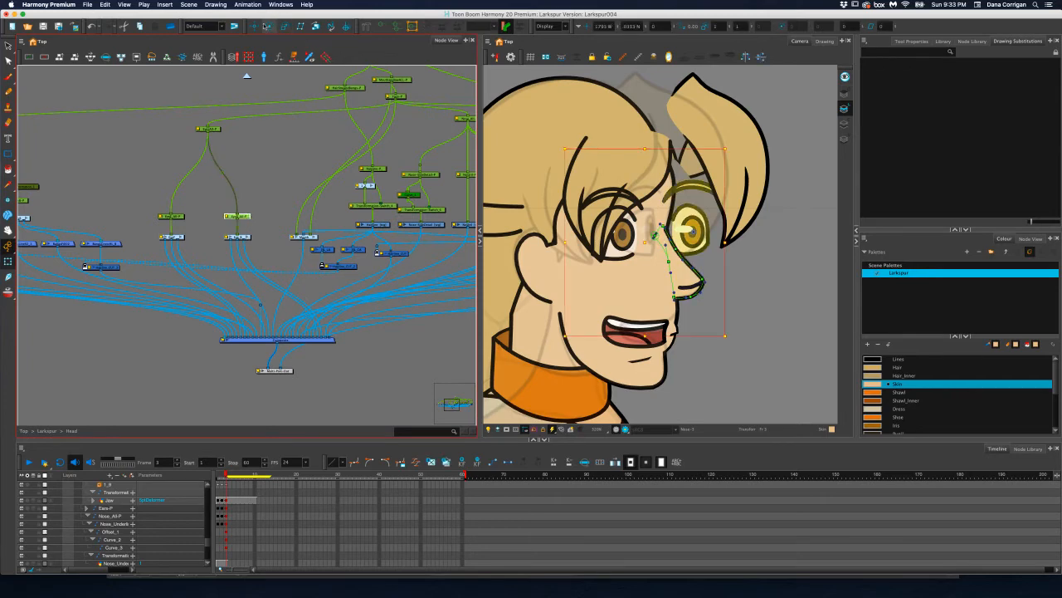
left_click_drag(705, 230, 660, 231)
left_click(649, 25)
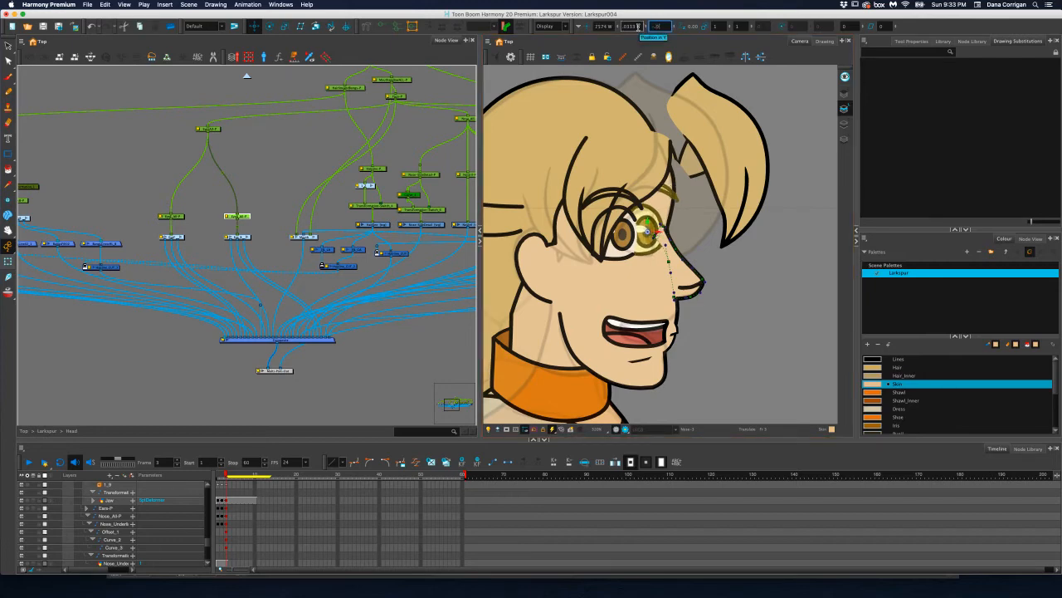
type("-.0001")
key("Return")
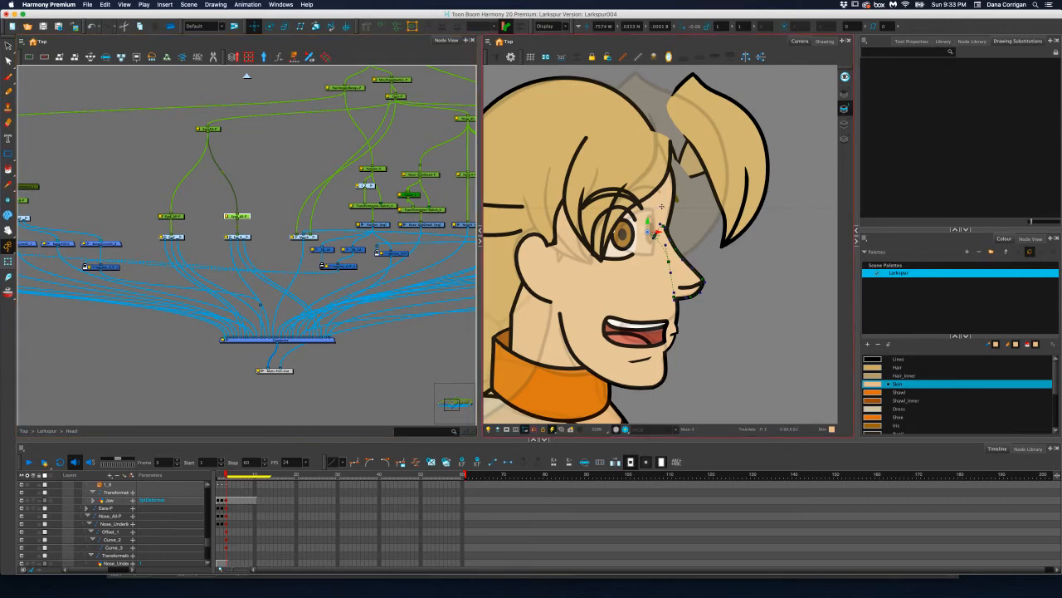
key("super+z")
key("super+z")
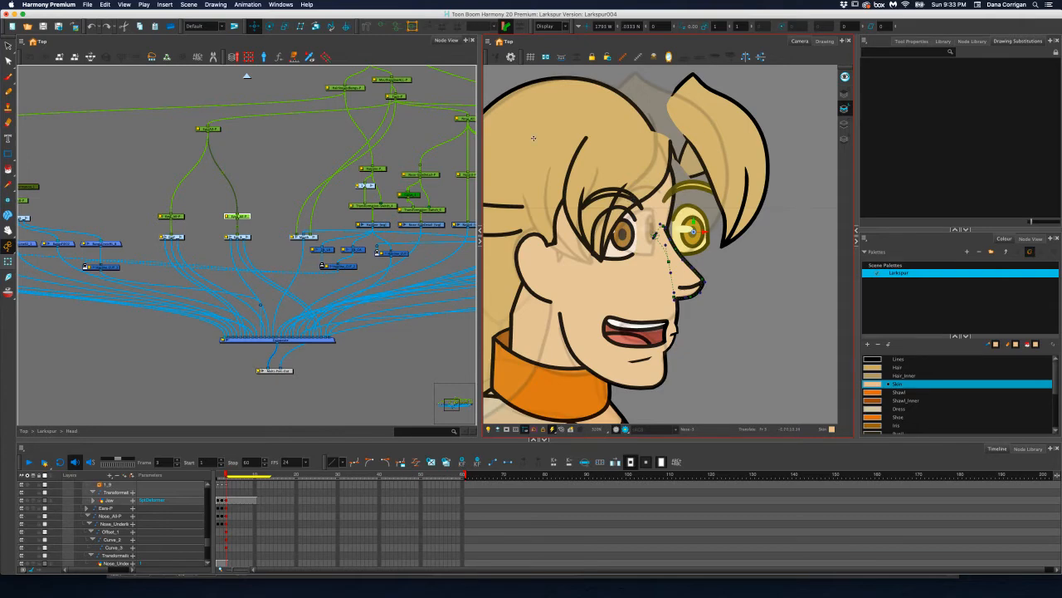
Shift both eyes forward toward the profile edge with their shared peg, and move the far eye's peg over the near eye
left_click(215, 129)
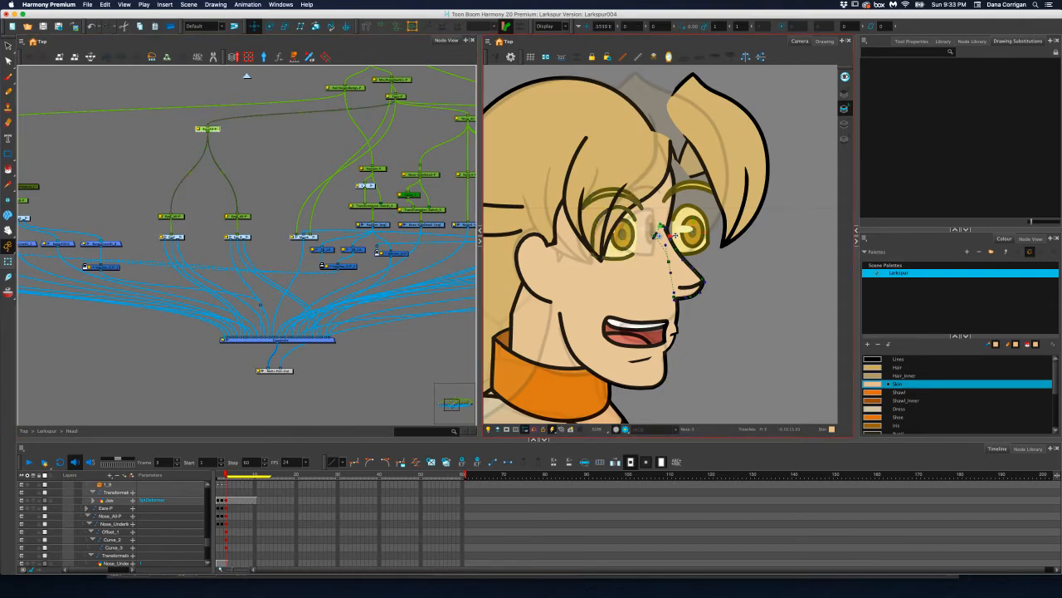
left_click_drag(672, 237, 691, 236)
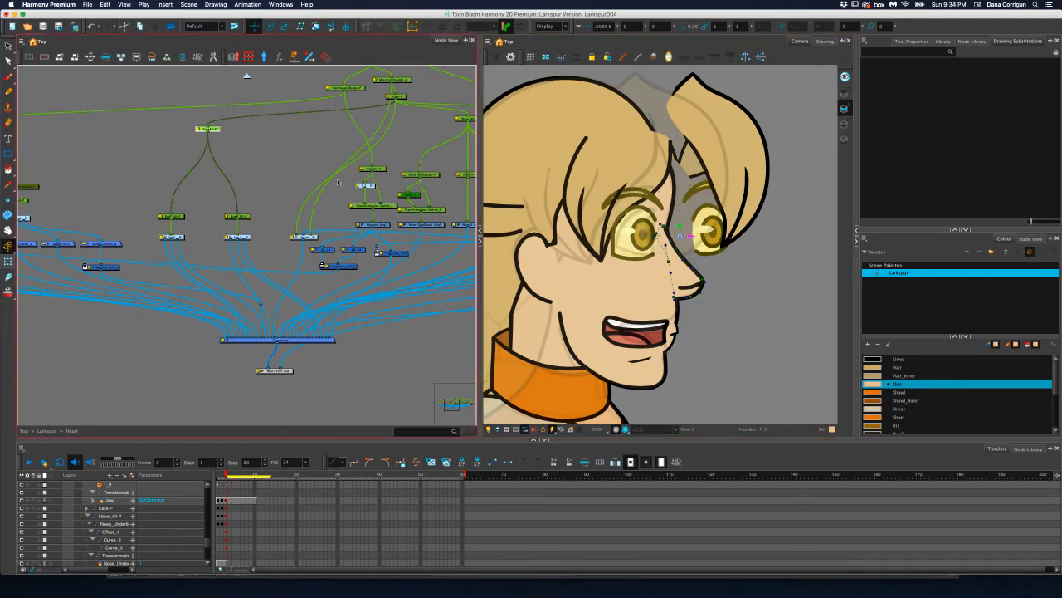
left_click(246, 217)
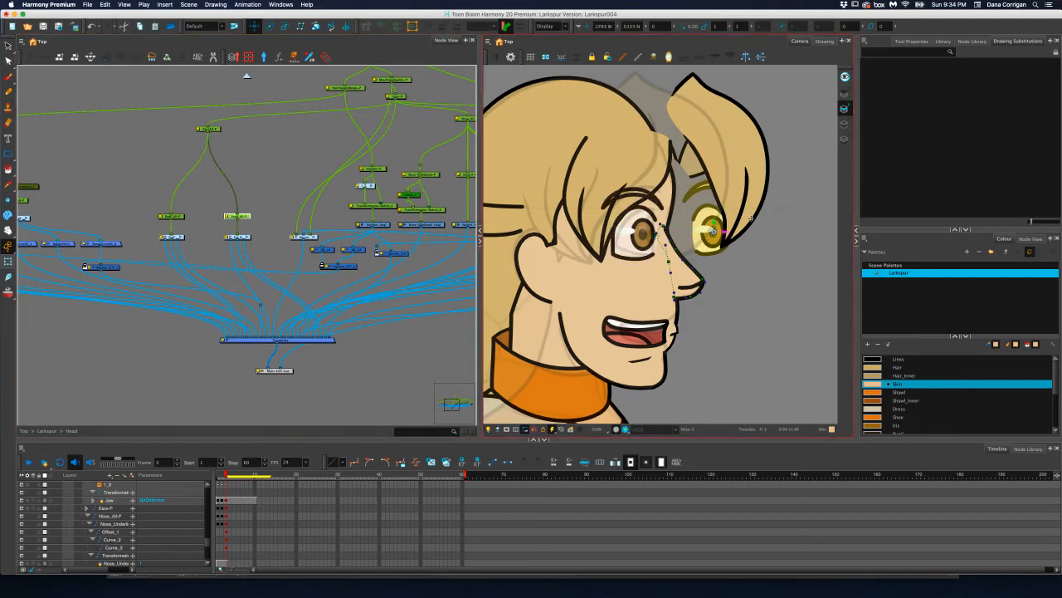
left_click_drag(718, 232, 644, 225)
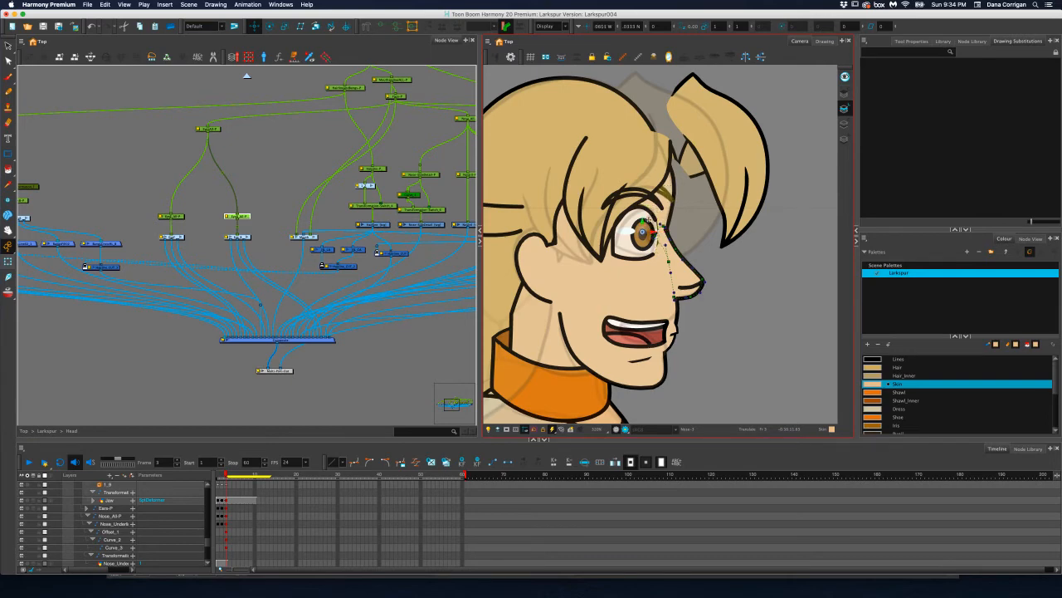
Set the far eye peg's Z position to -.0001 on frame 3 to layer it farther back, and deselect it
left_click_drag(658, 26, 641, 25)
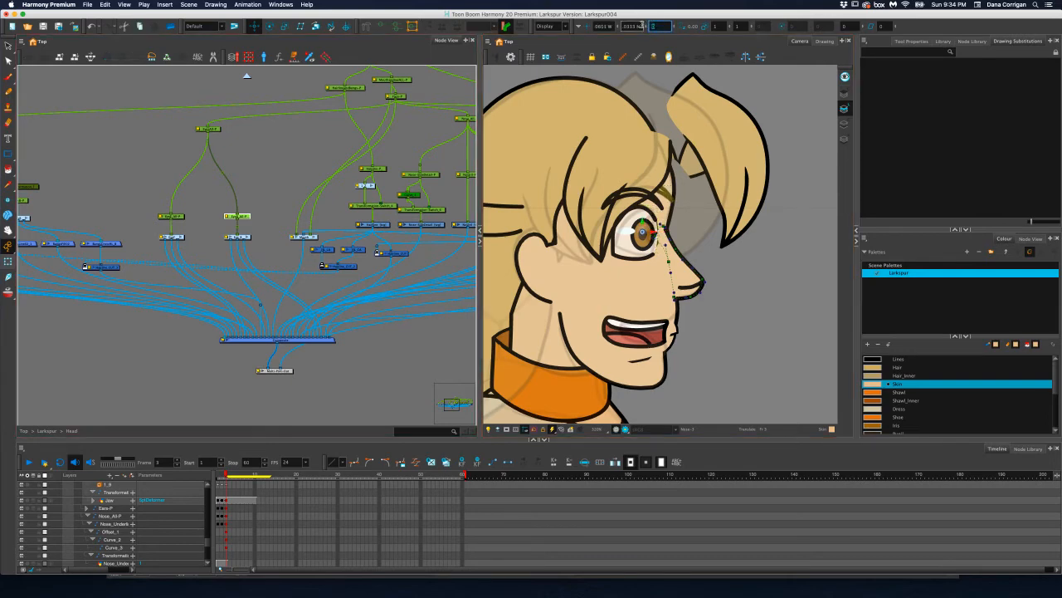
type("-.0005")
key("Return")
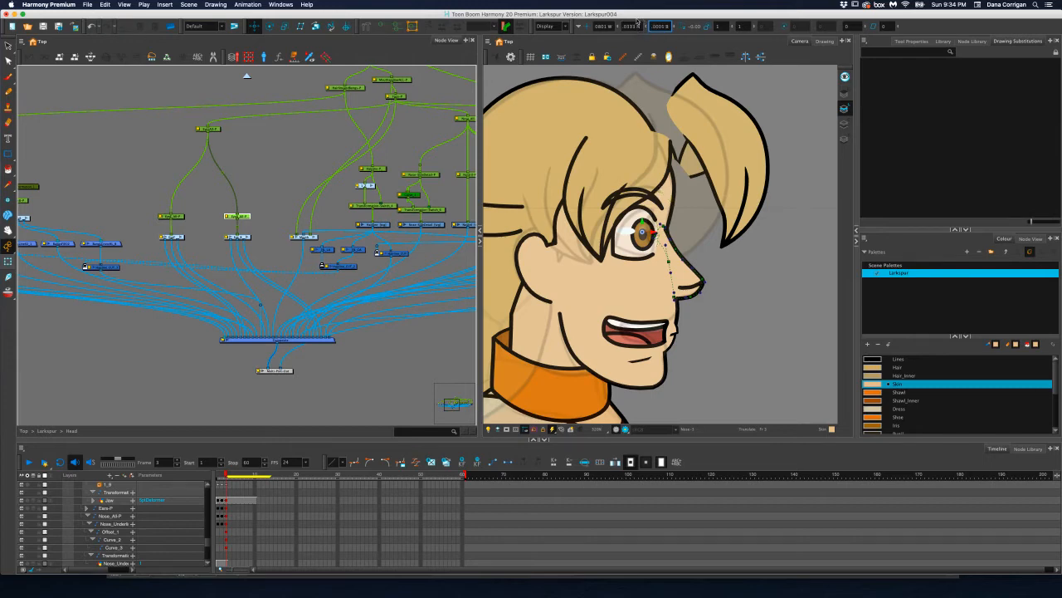
left_click(582, 130)
left_click(273, 191)
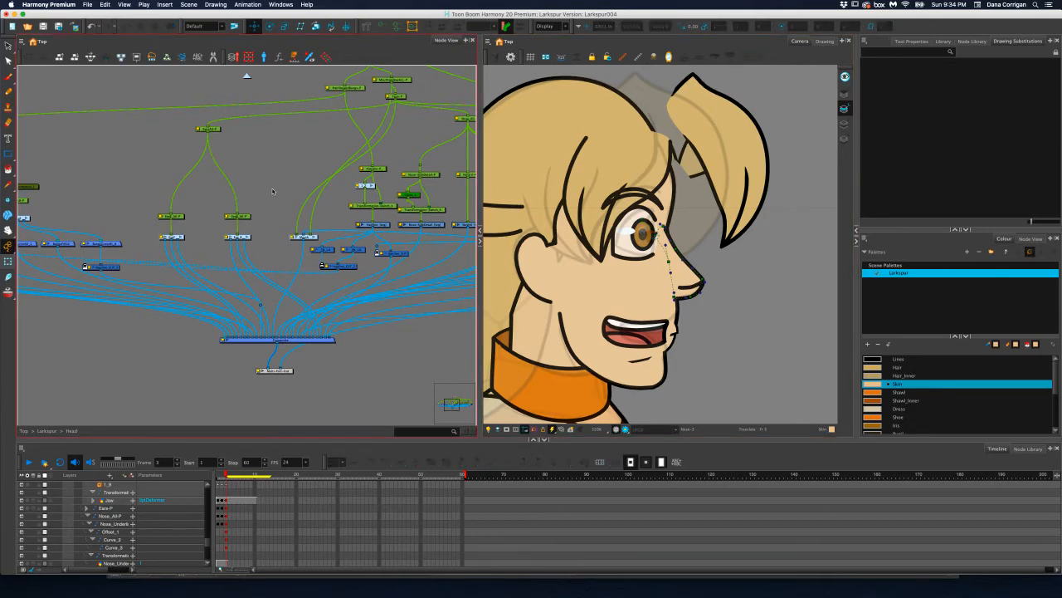
Reset the far eye peg's Z position to 0 on frame 2, and save the scene
scroll(541, 256, "down", 1)
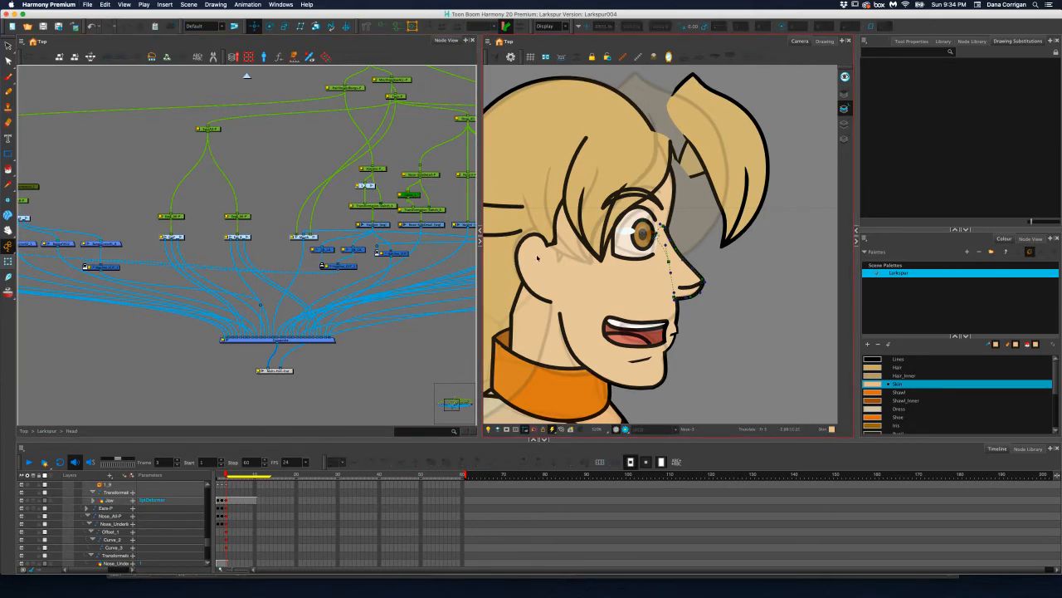
scroll(540, 257, "down", 2)
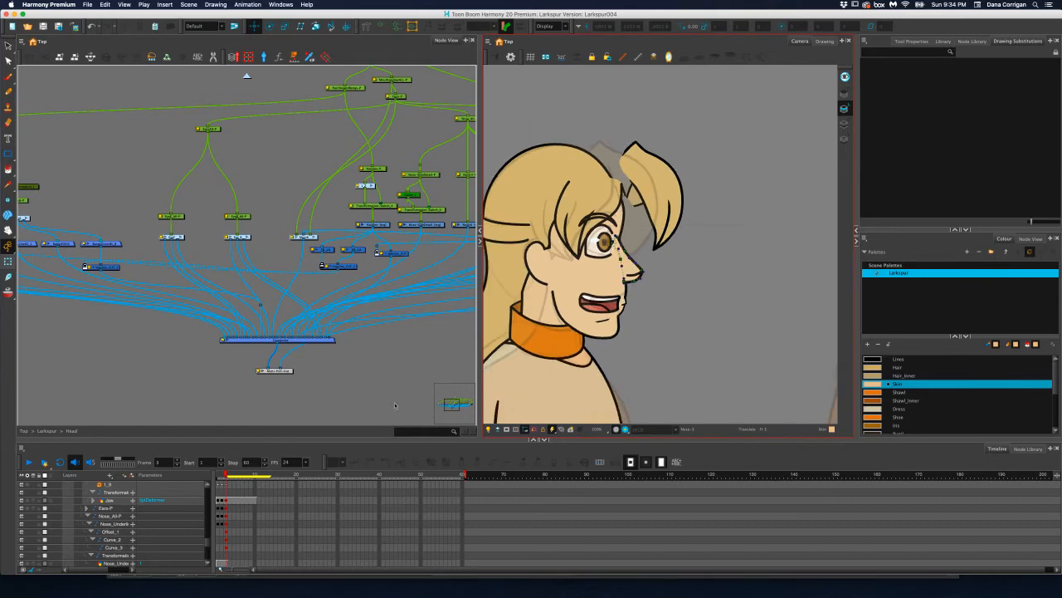
left_click(225, 473)
left_click_drag(225, 473, 223, 473)
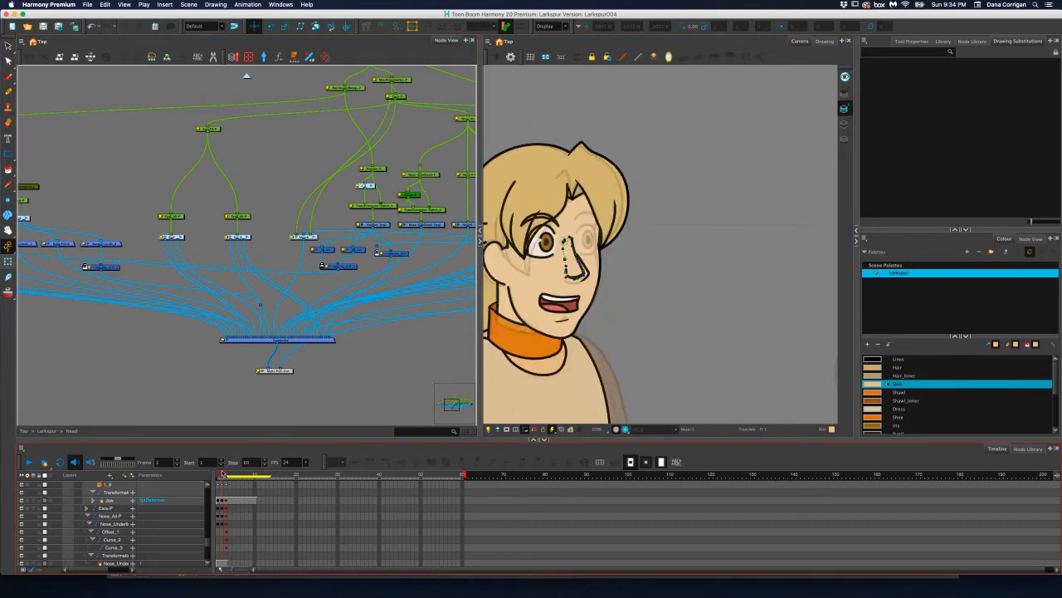
left_click(237, 216)
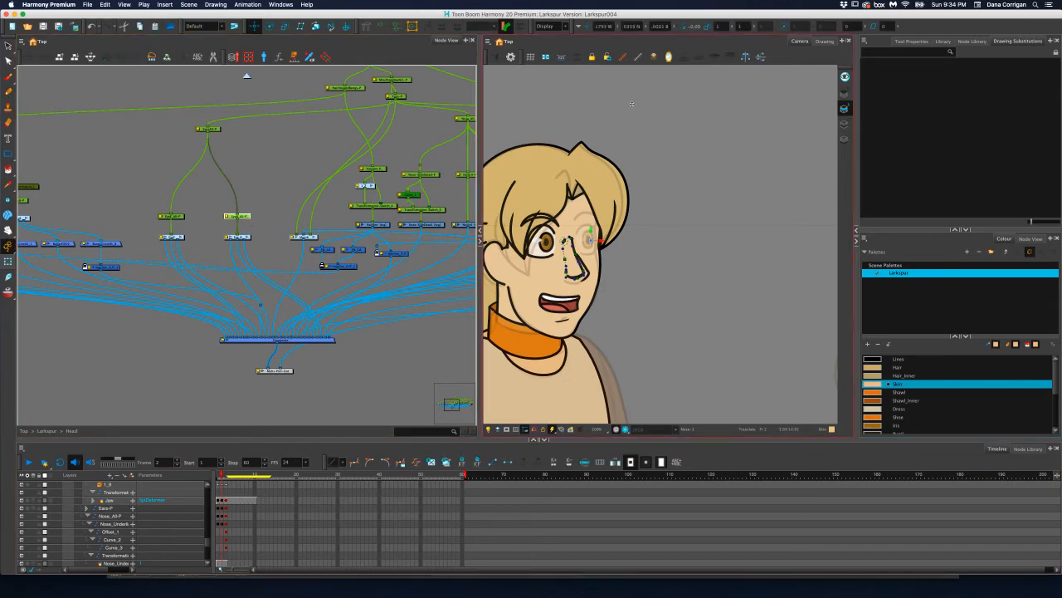
left_click(662, 26)
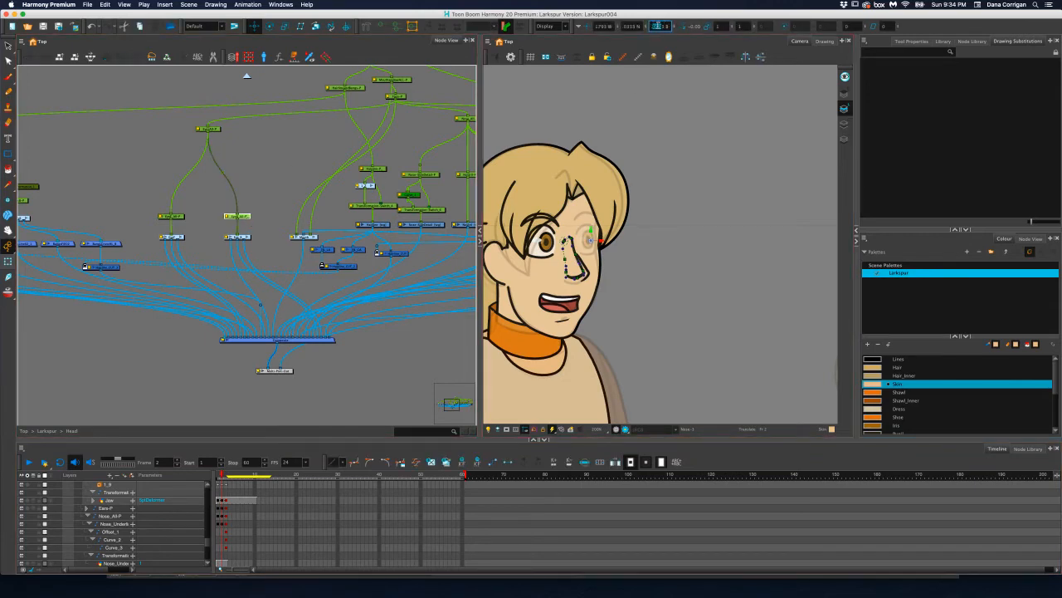
left_click_drag(670, 27, 632, 27)
type(".0")
key("Return")
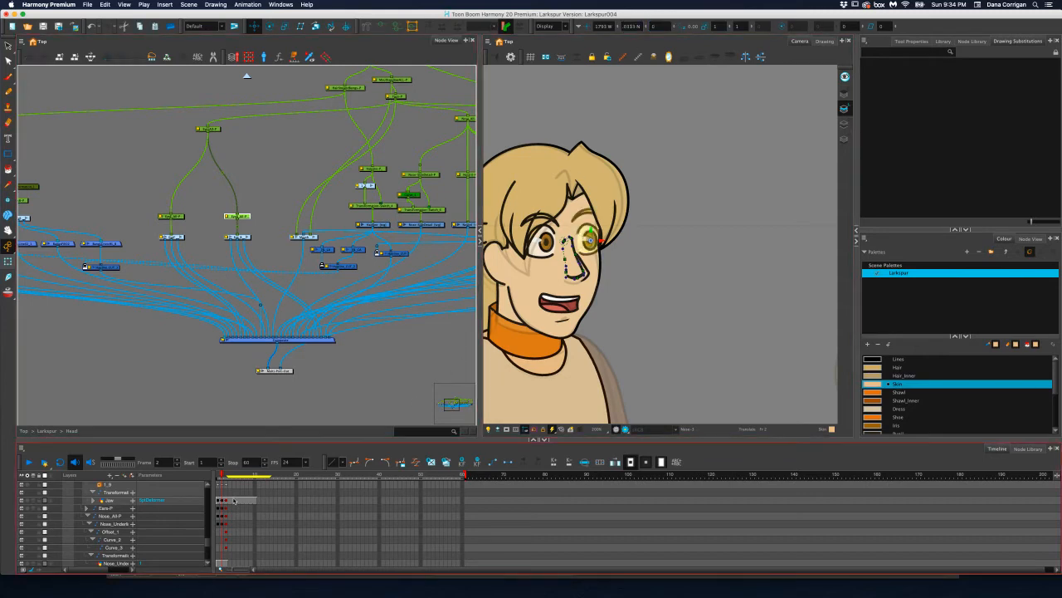
key("super+s")
On frame 3, shift the whole bangs group back toward the face with its shared parent peg
left_click_drag(223, 475, 226, 475)
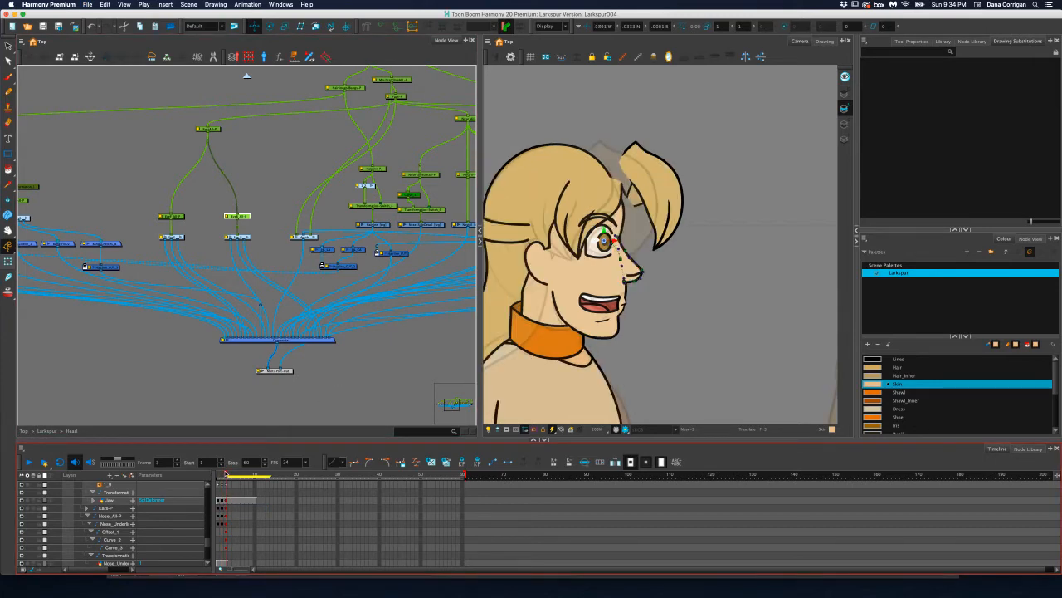
left_click(385, 388)
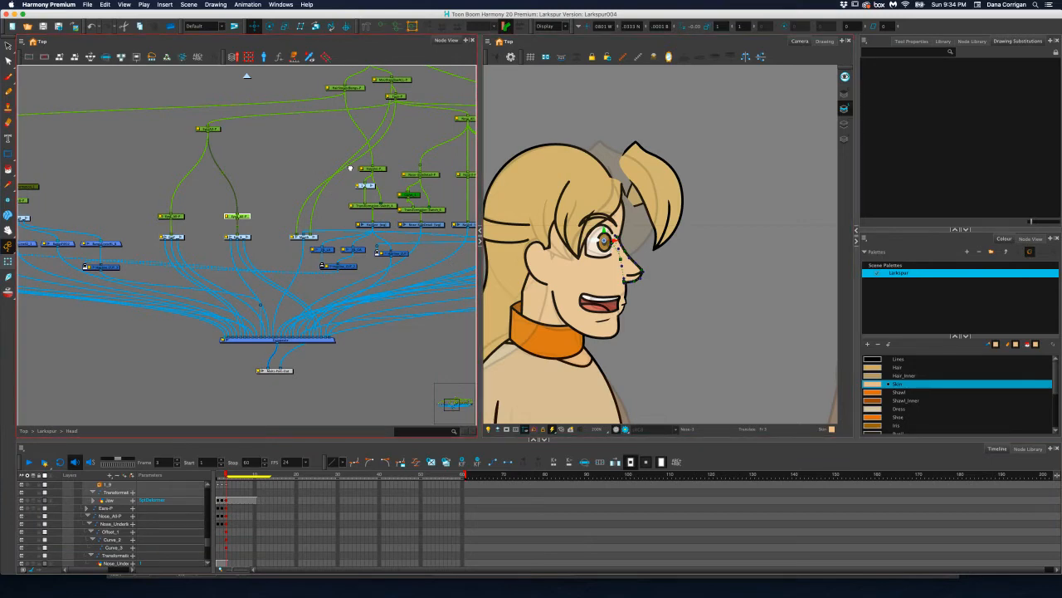
scroll(332, 178, "left", 5)
scroll(322, 202, "right", 10)
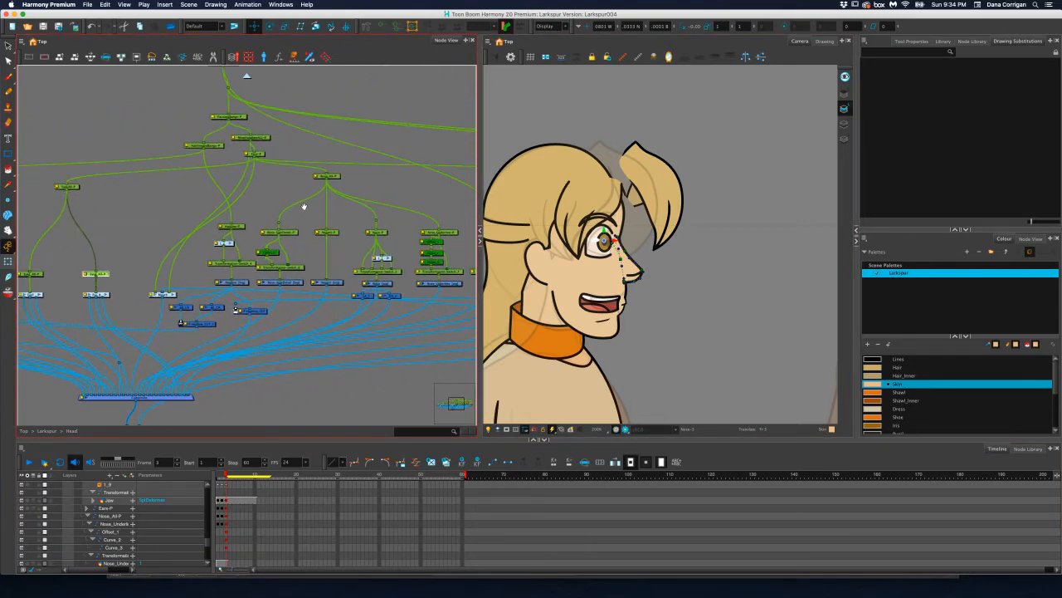
scroll(298, 207, "right", 9)
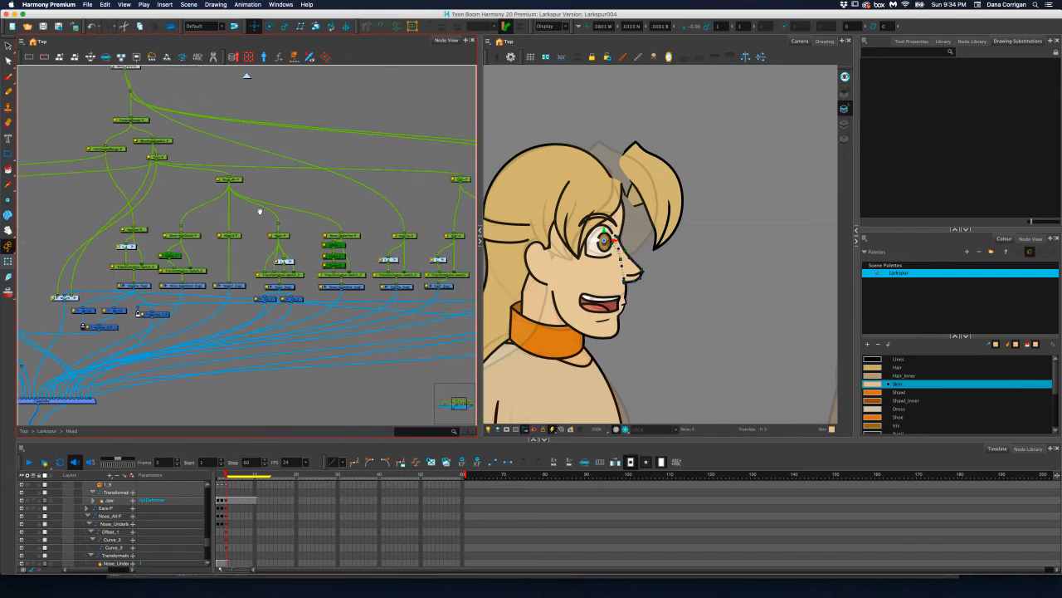
scroll(214, 210, "down", 10)
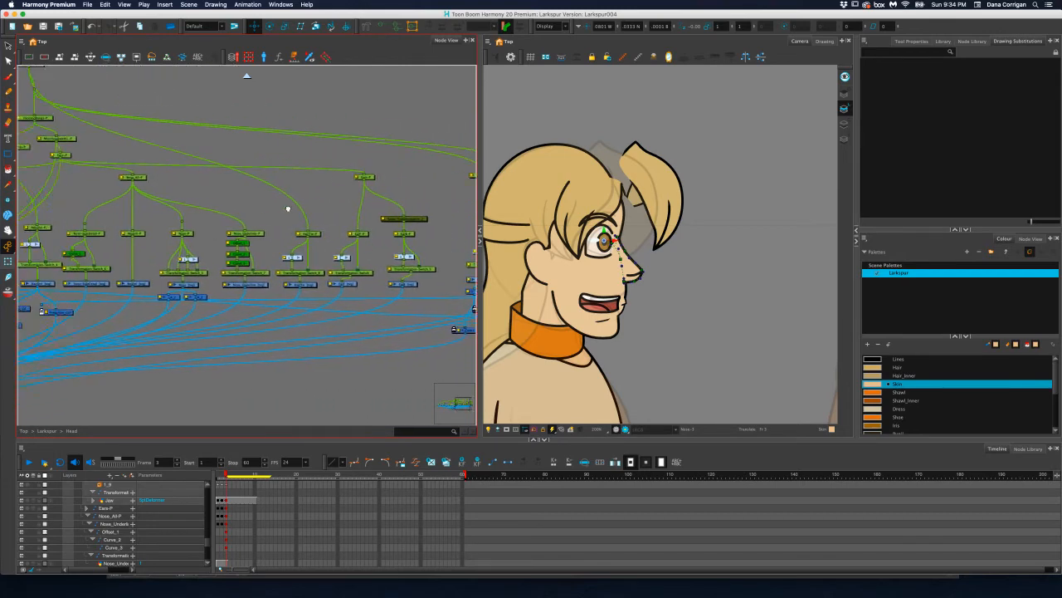
scroll(252, 210, "left", 10)
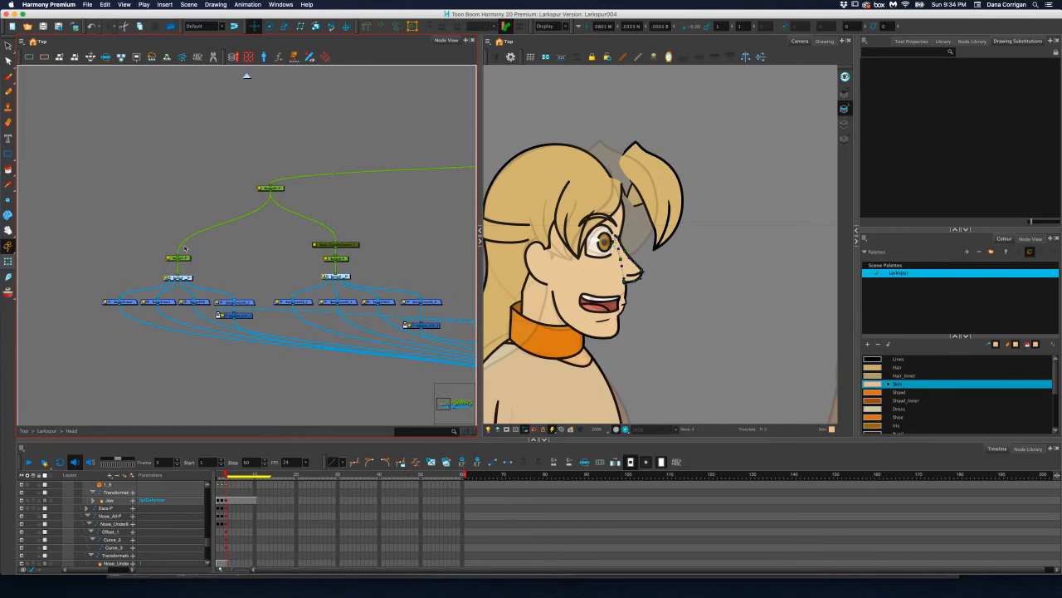
left_click(273, 188)
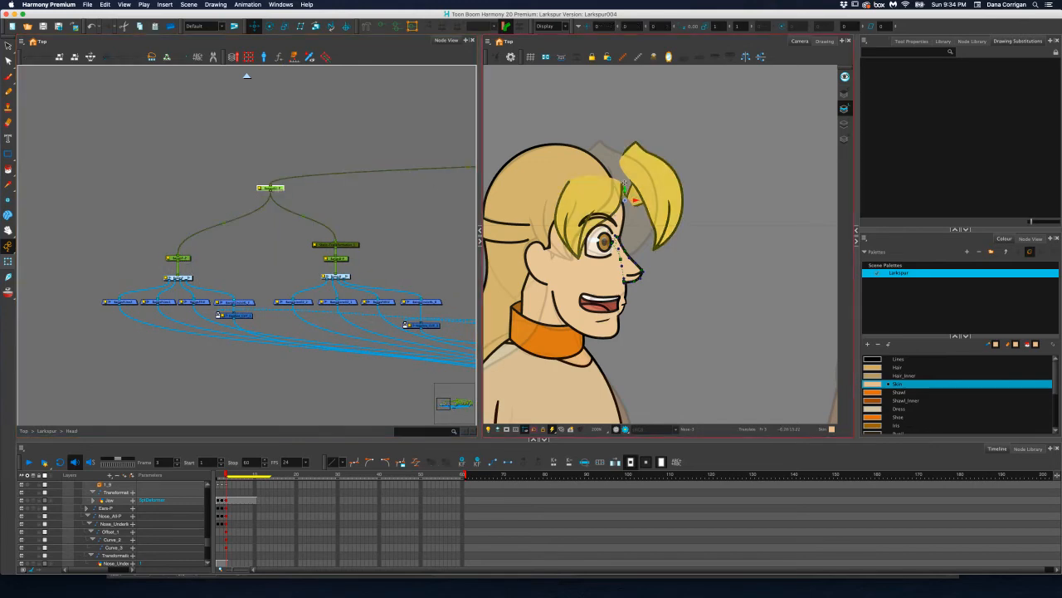
left_click_drag(635, 199, 628, 200)
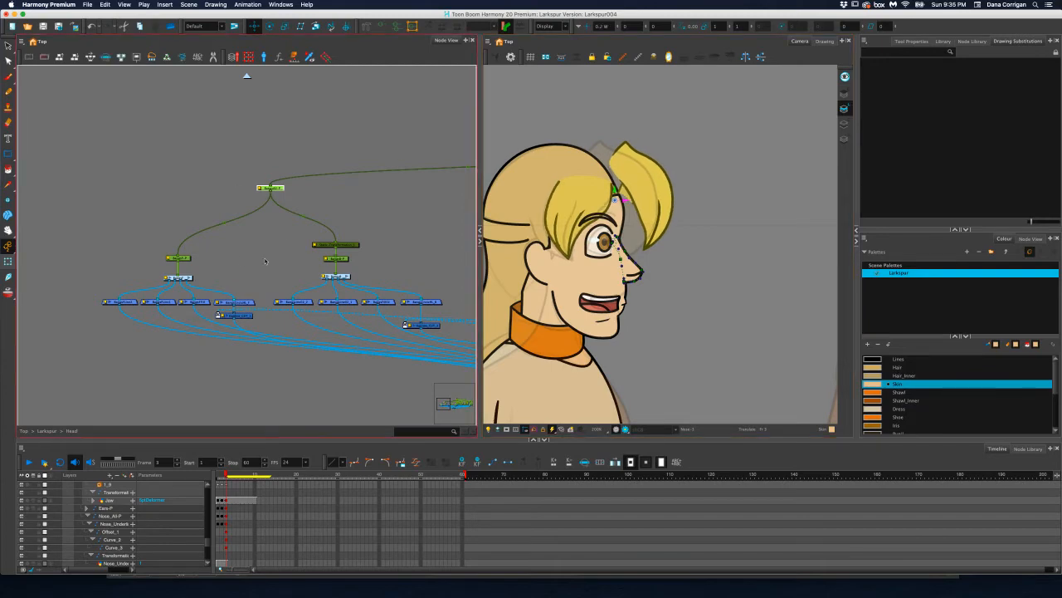
Move the far bangs section back with its own peg so it joins the hair at the forehead, and deselect it
left_click(186, 259)
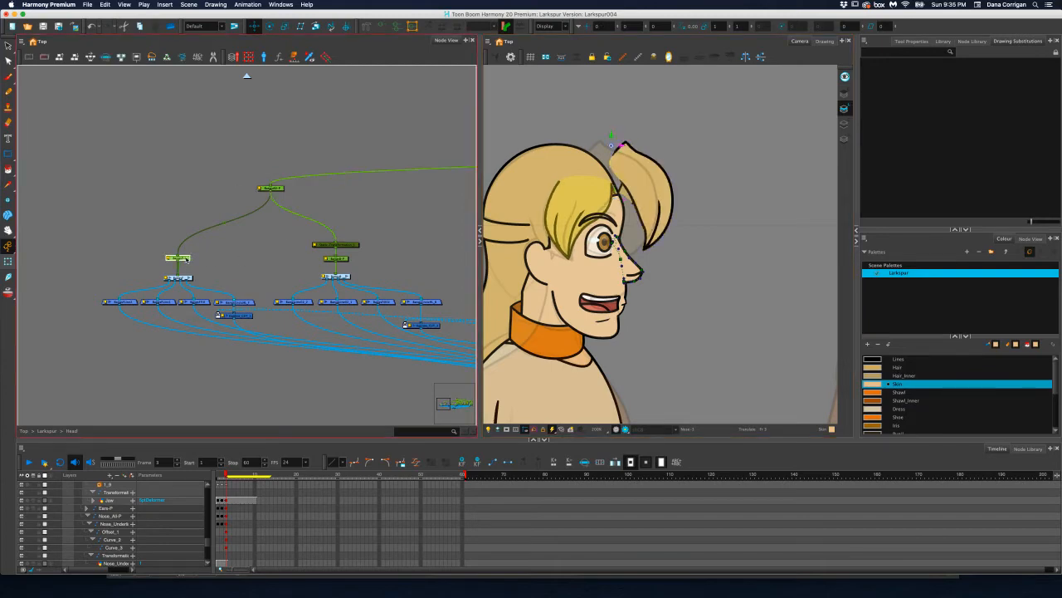
left_click(346, 259)
mouse_move(608, 146)
left_mouse_down()
mouse_move(586, 145)
mouse_move(594, 135)
left_mouse_up()
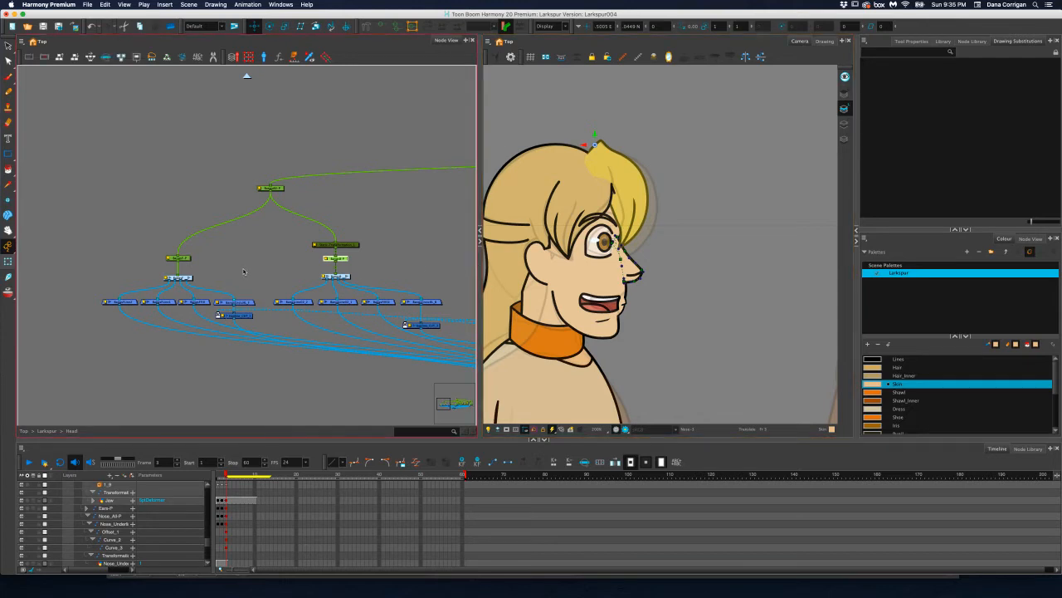
left_click(243, 271)
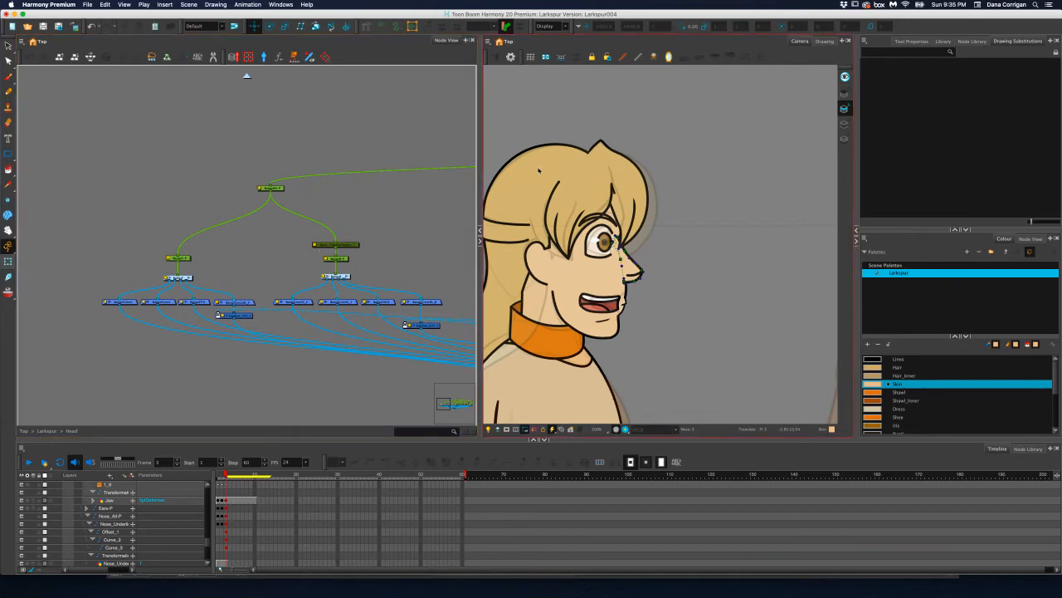
Try layering the far bangs section farther back with its peg's Z position, and undo the change
left_click(347, 259)
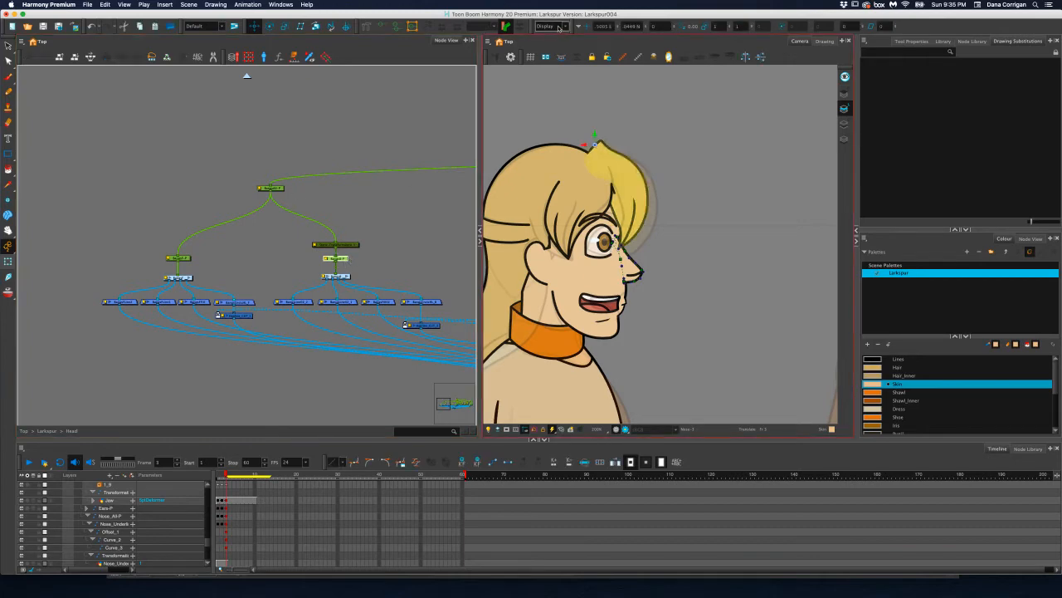
left_click(648, 26)
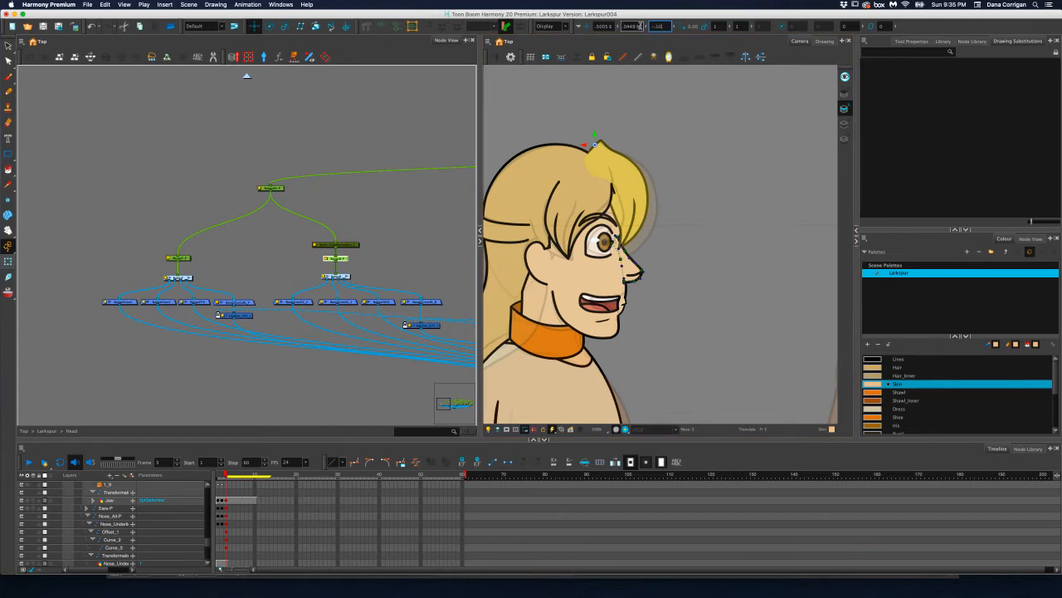
key("Return")
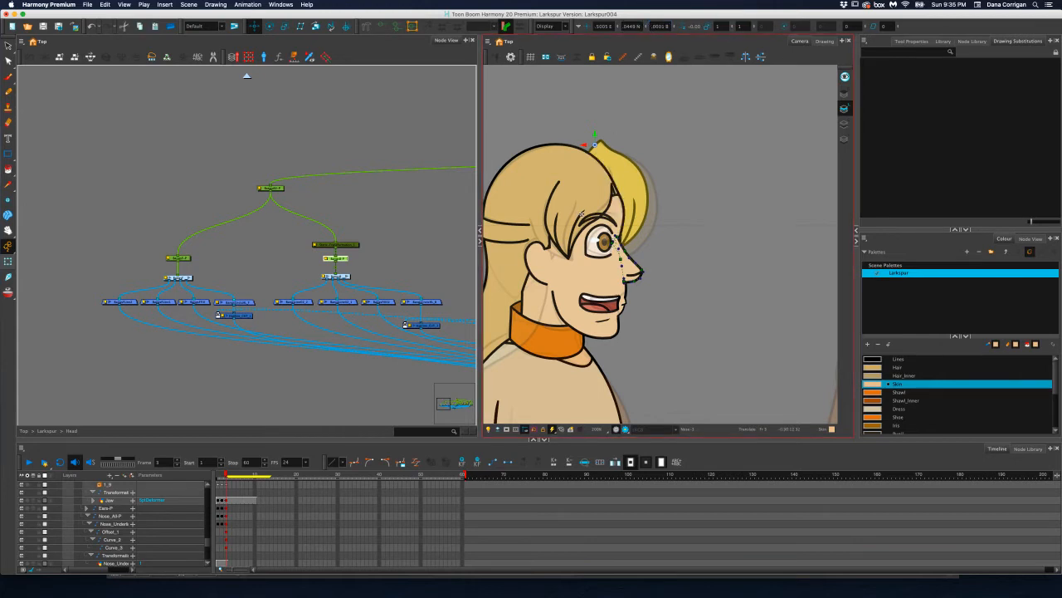
key("super+z")
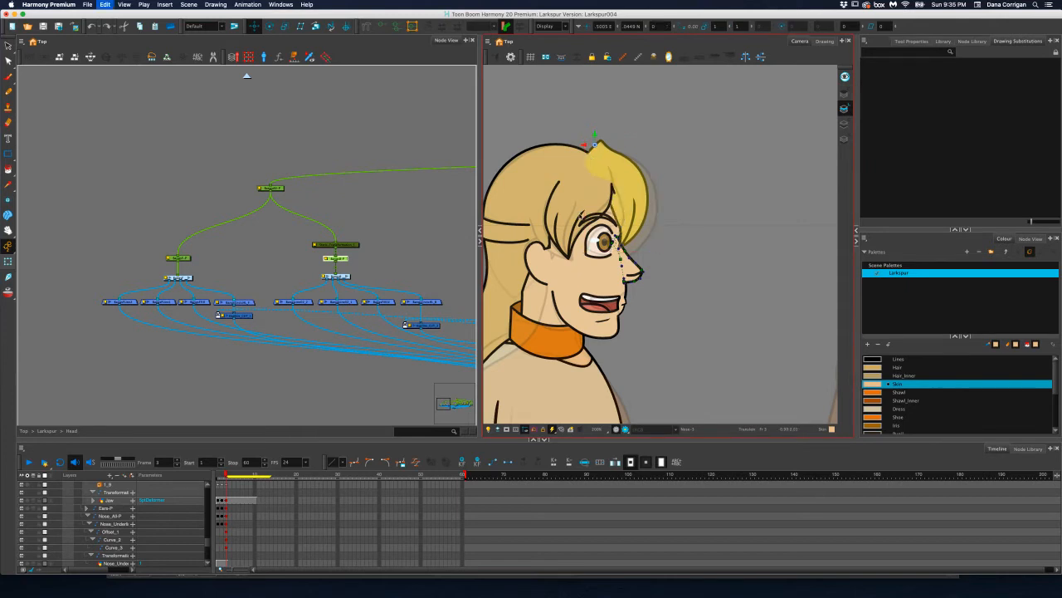
key("Down")
key("super+z")
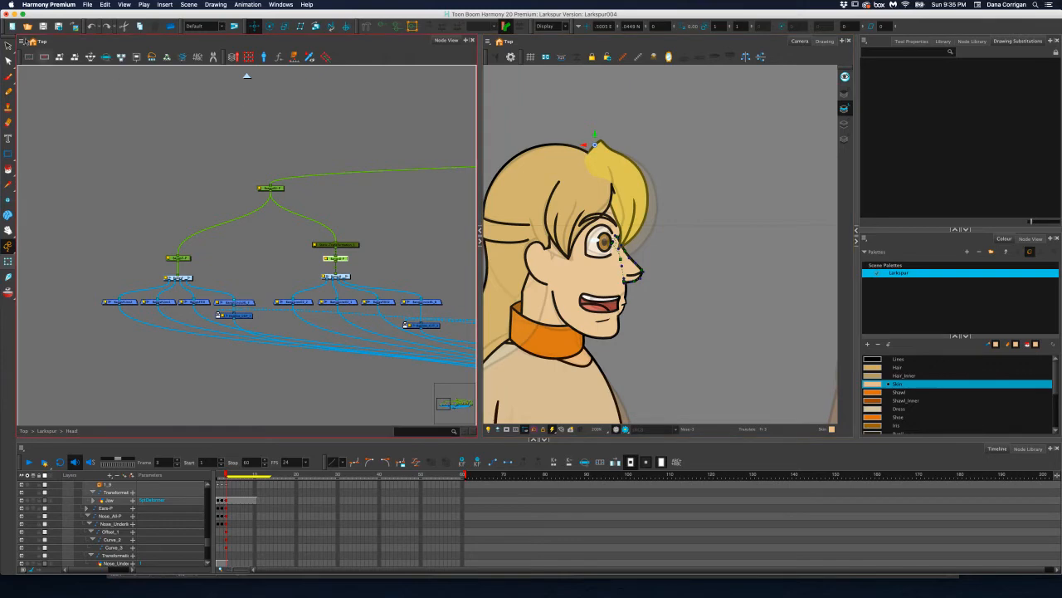
Examine the profile nose up close, and find and select the Nose_All-P peg in the head's node network
left_click(9, 46)
scroll(633, 239, "up", 5)
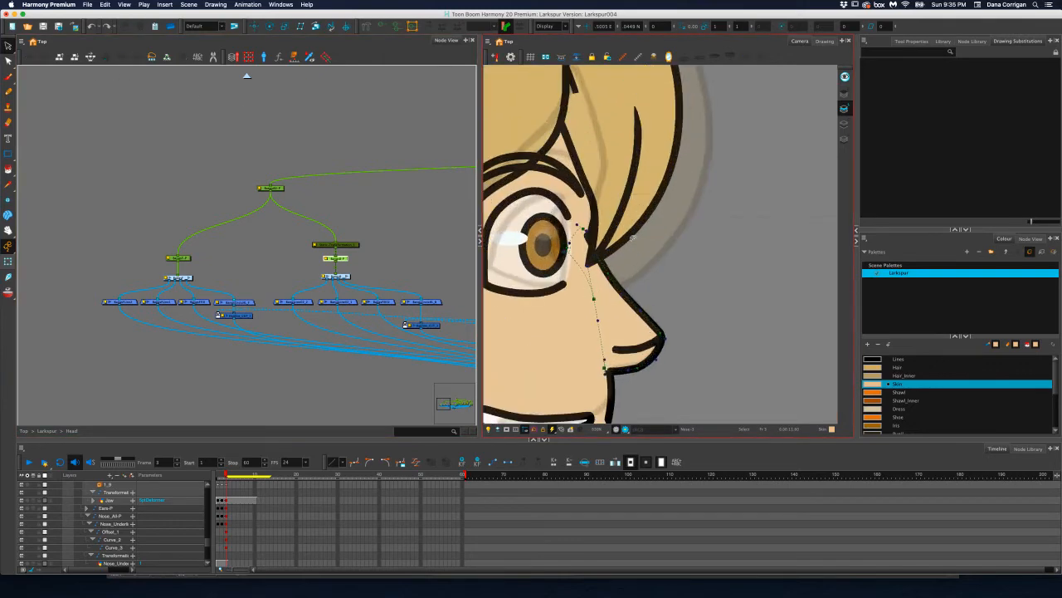
scroll(629, 241, "down", 5)
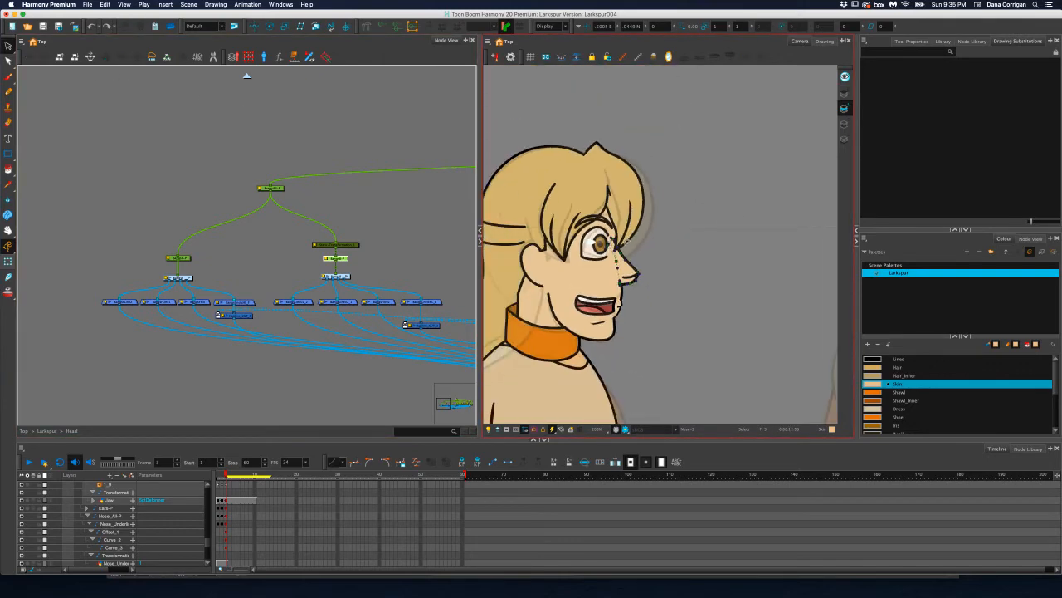
left_click(405, 260)
scroll(365, 233, "right", 5)
scroll(365, 232, "down", 2)
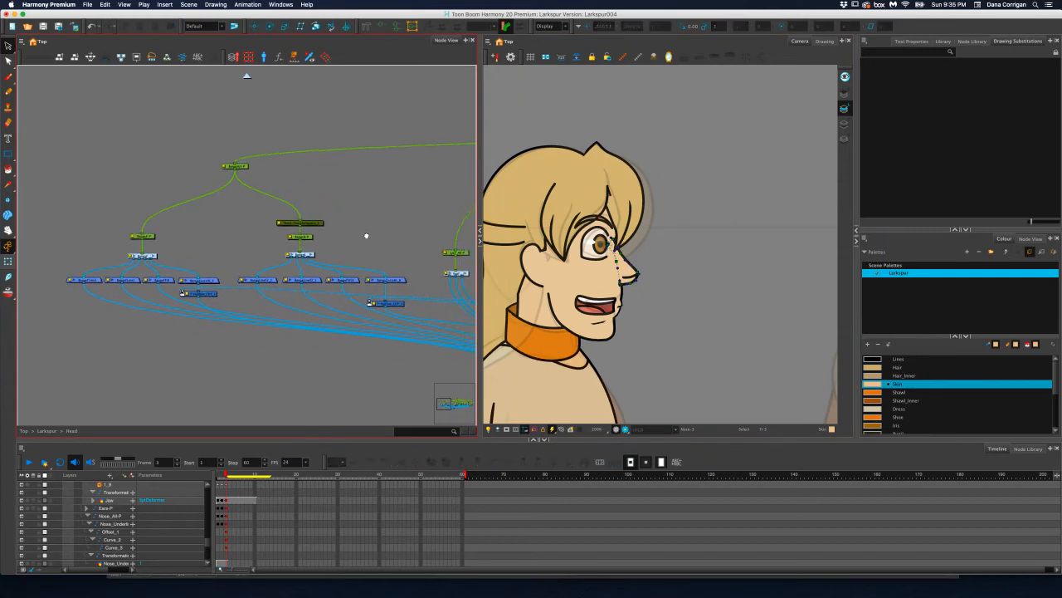
scroll(286, 239, "up", 5)
scroll(286, 239, "left", 3)
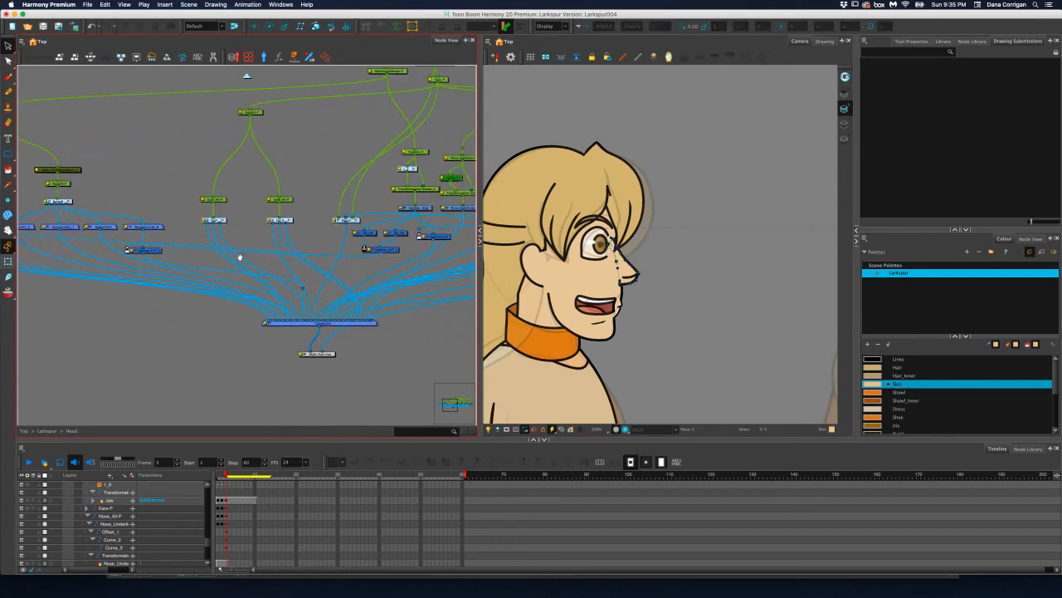
mouse_move(333, 289)
left_mouse_down()
mouse_move(344, 294)
mouse_move(248, 274)
mouse_move(214, 254)
left_mouse_up()
scroll(266, 263, "up", 2)
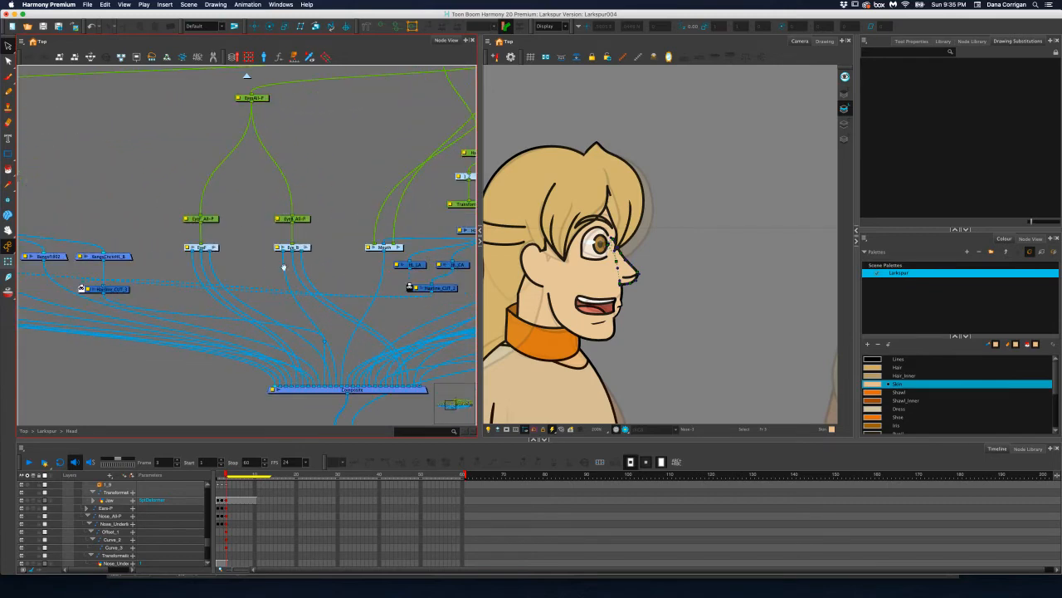
left_click_drag(284, 267, 121, 260)
left_click_drag(293, 242, 243, 243)
left_click_drag(368, 216, 317, 225)
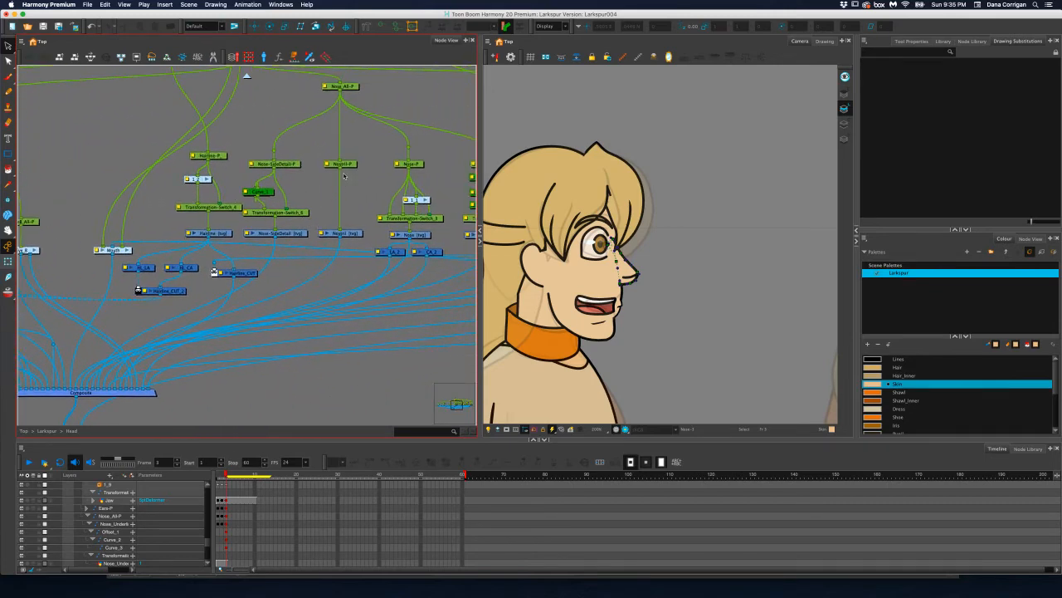
left_click_drag(417, 167, 286, 190)
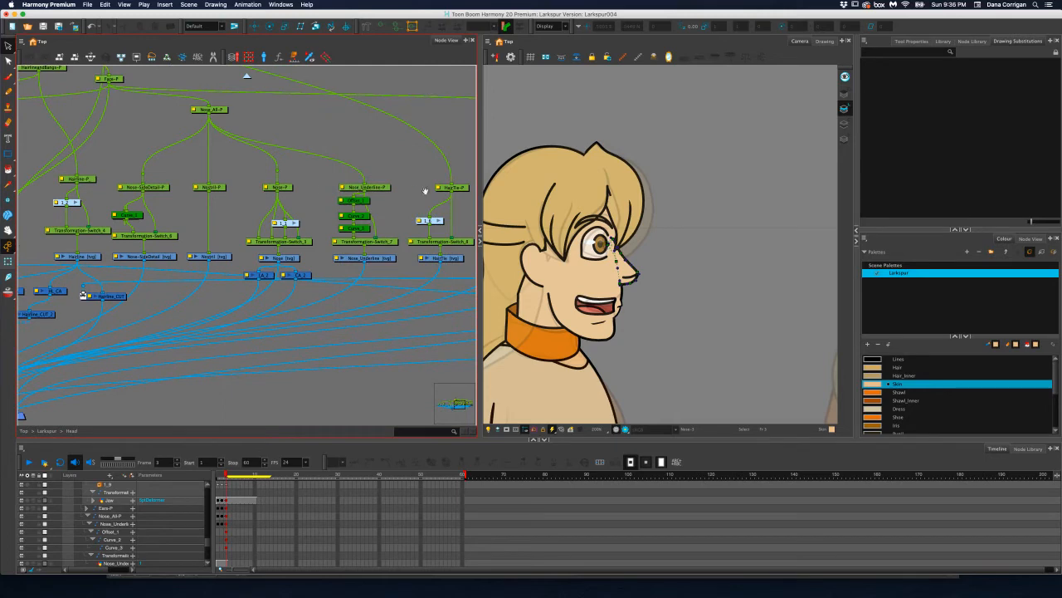
left_click_drag(388, 191, 337, 190)
left_click_drag(247, 134, 320, 155)
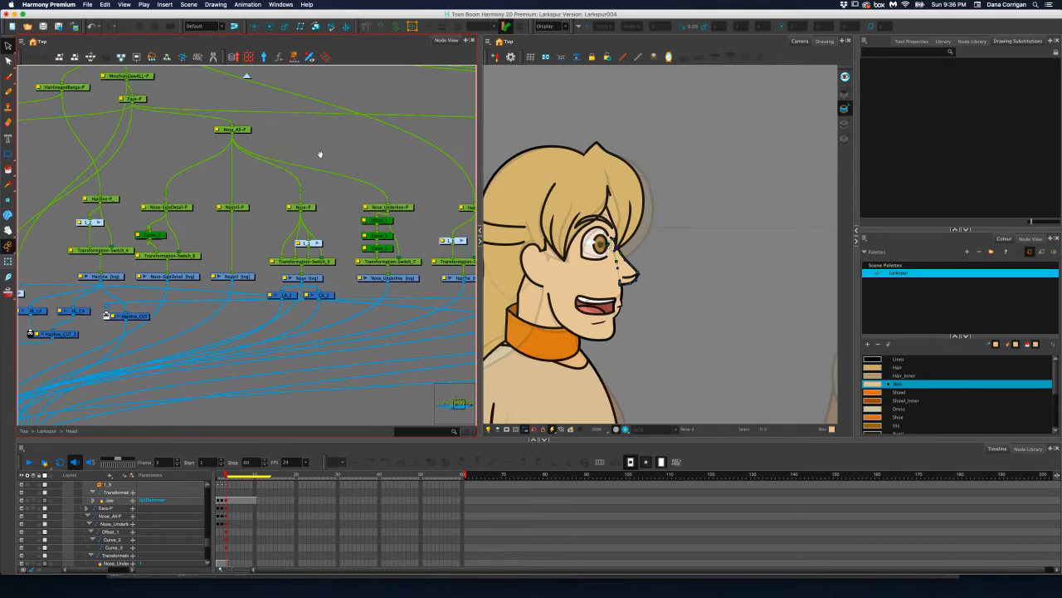
left_click(248, 129)
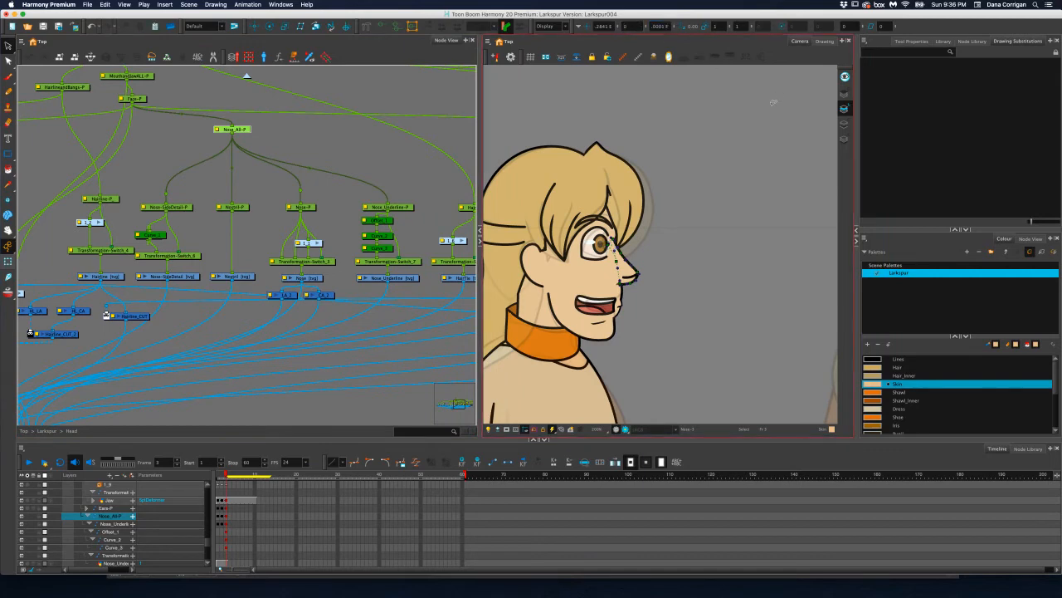
Set the nostril peg's Z position to 0 on frame 3
scroll(624, 256, "up", 5)
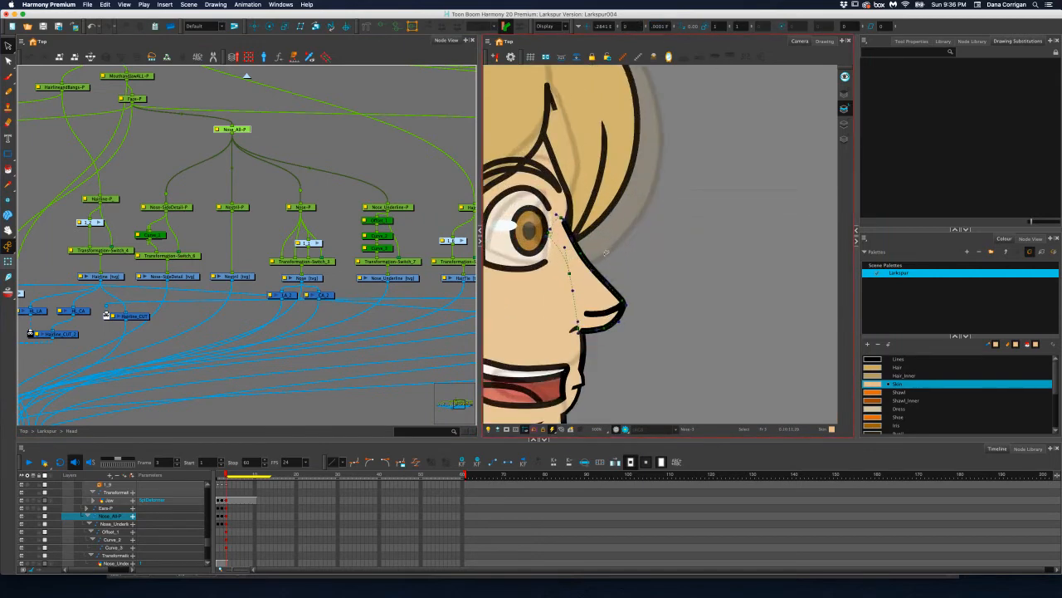
left_click(242, 207)
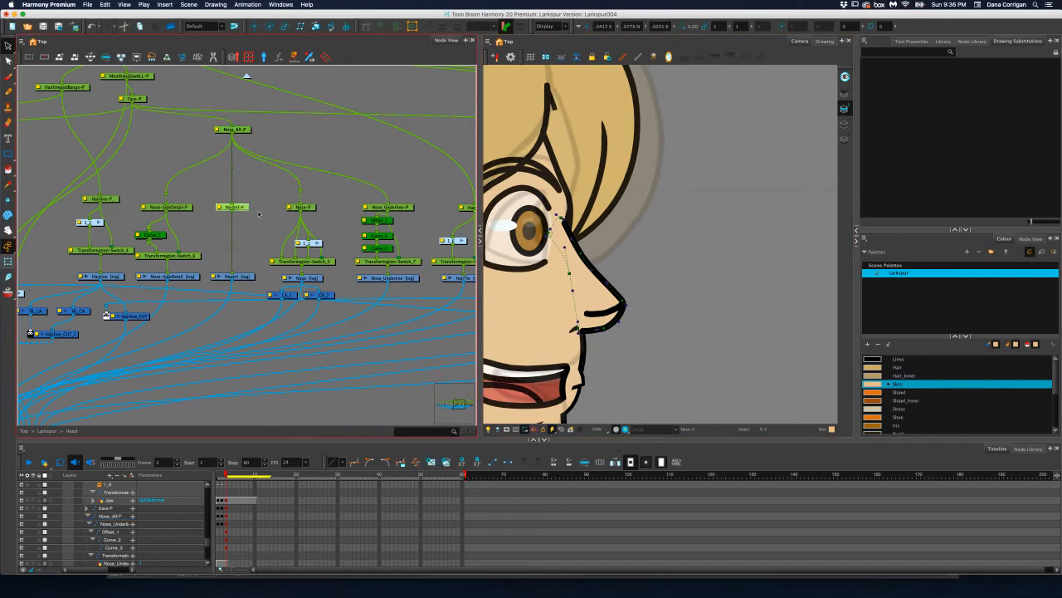
left_click(255, 26)
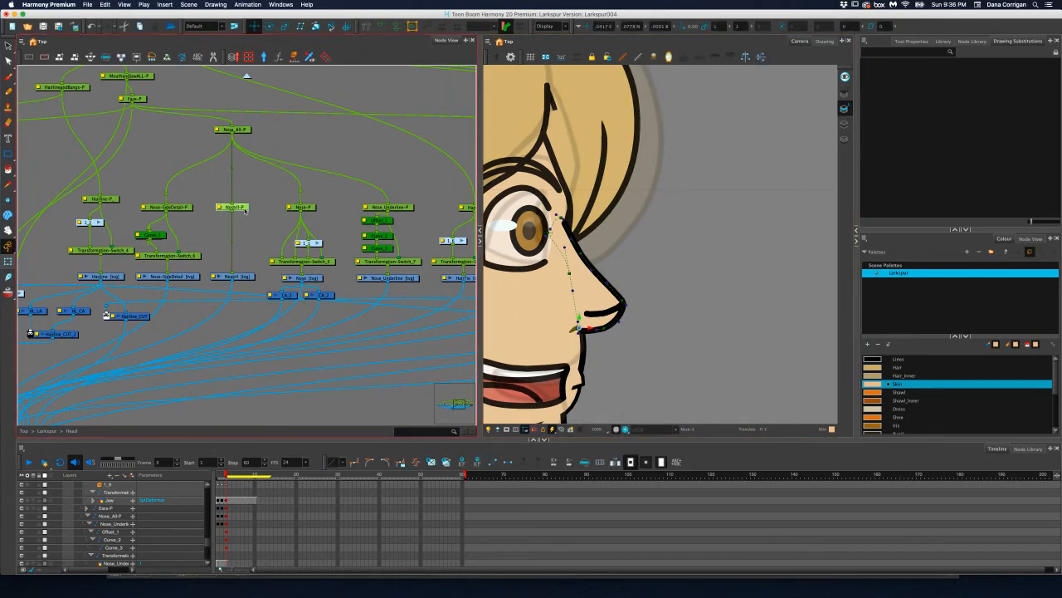
left_click(665, 26)
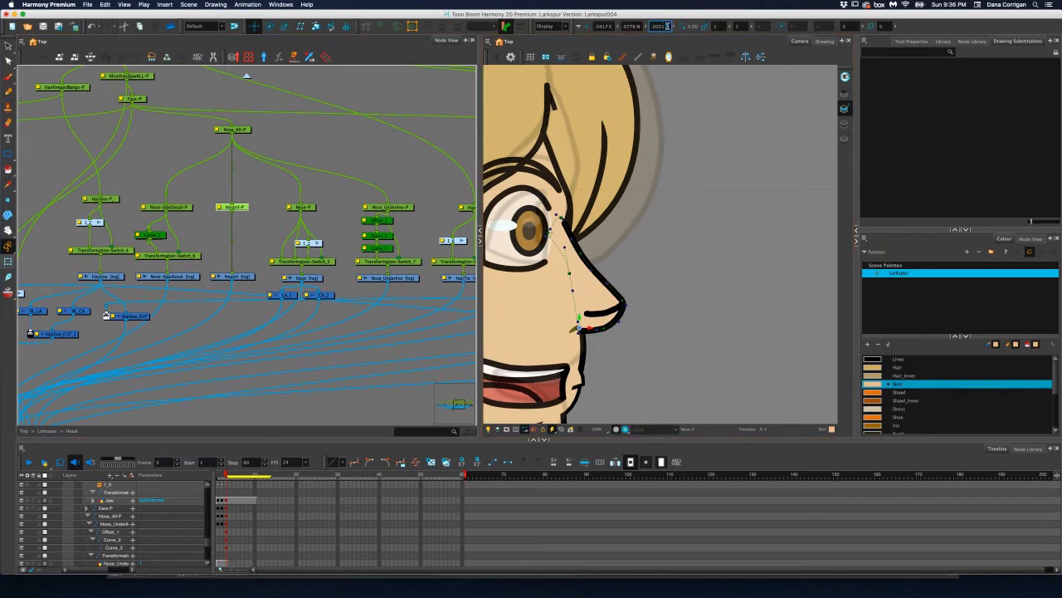
left_click_drag(669, 26, 648, 25)
type("0")
key("Return")
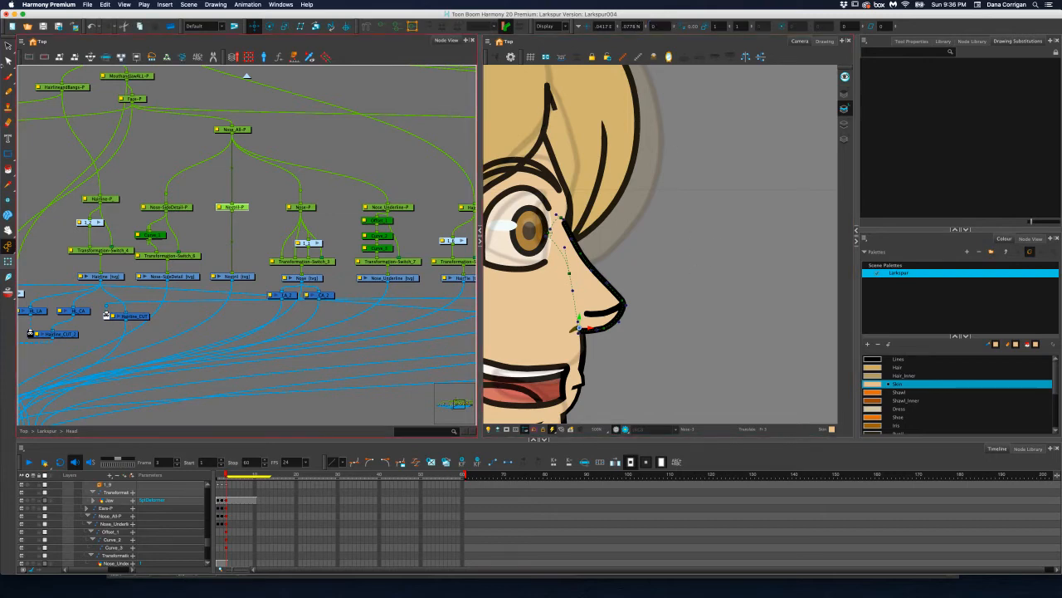
Switch to the Select tool and hide the nose's deformation controls
key("alt+s")
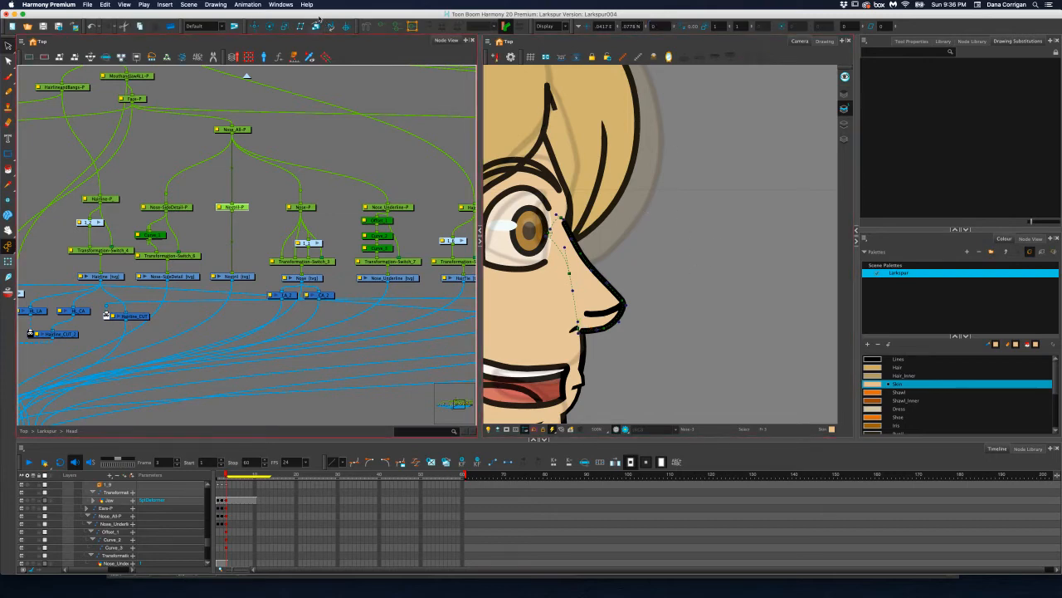
left_click(381, 27)
left_click(372, 265)
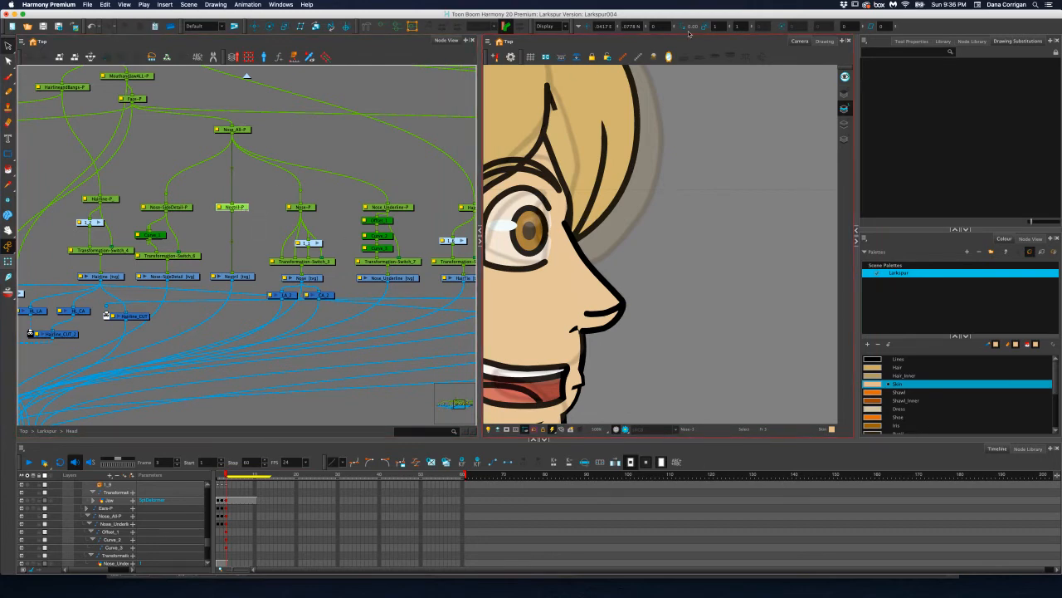
Set the nostril peg's Z position forward of the face again, and nudge the nostril toward the tip of the nose
left_click(659, 27)
type(".00")
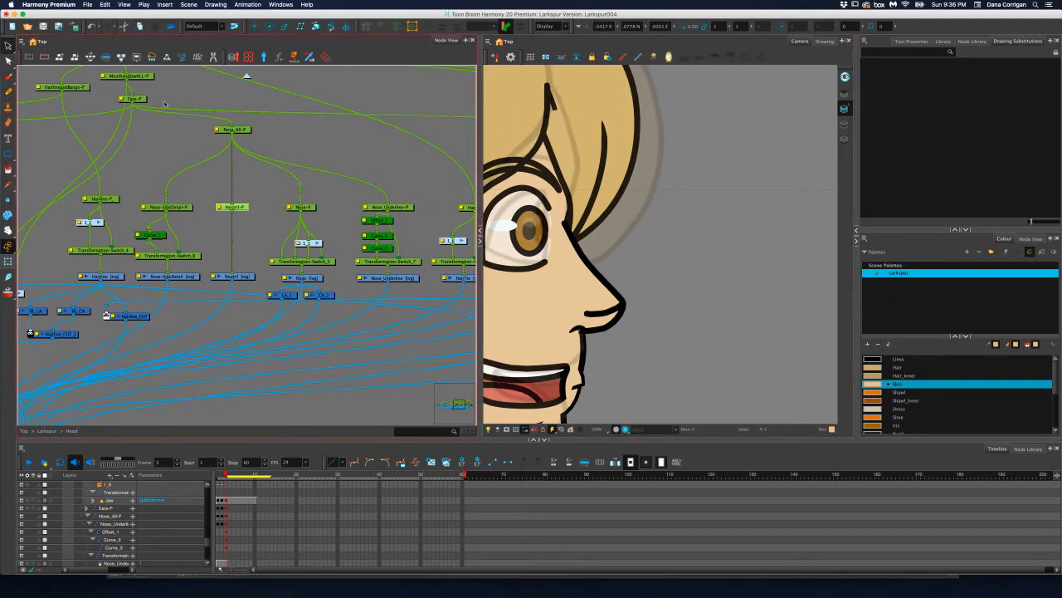
left_click(258, 26)
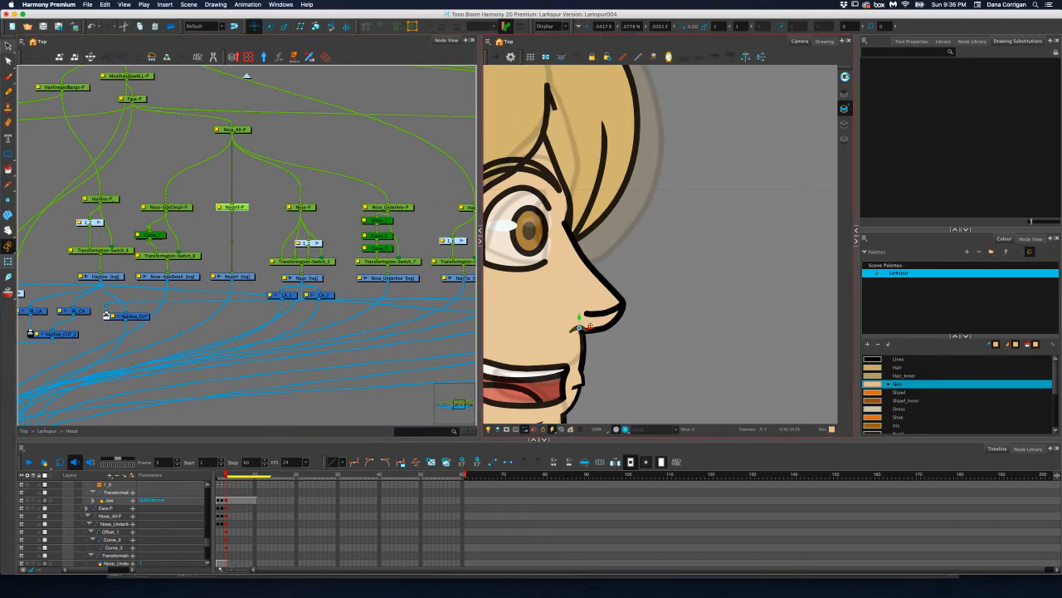
left_click_drag(592, 329, 595, 329)
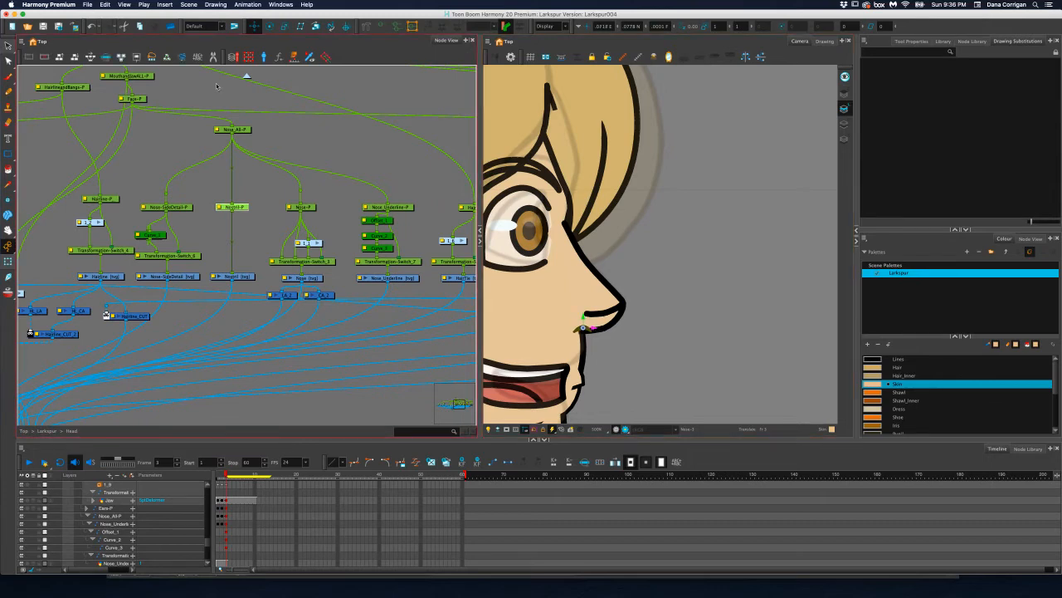
Check the head pose around frame 3, and examine the profile nose and nostril up close
scroll(614, 324, "down", 3)
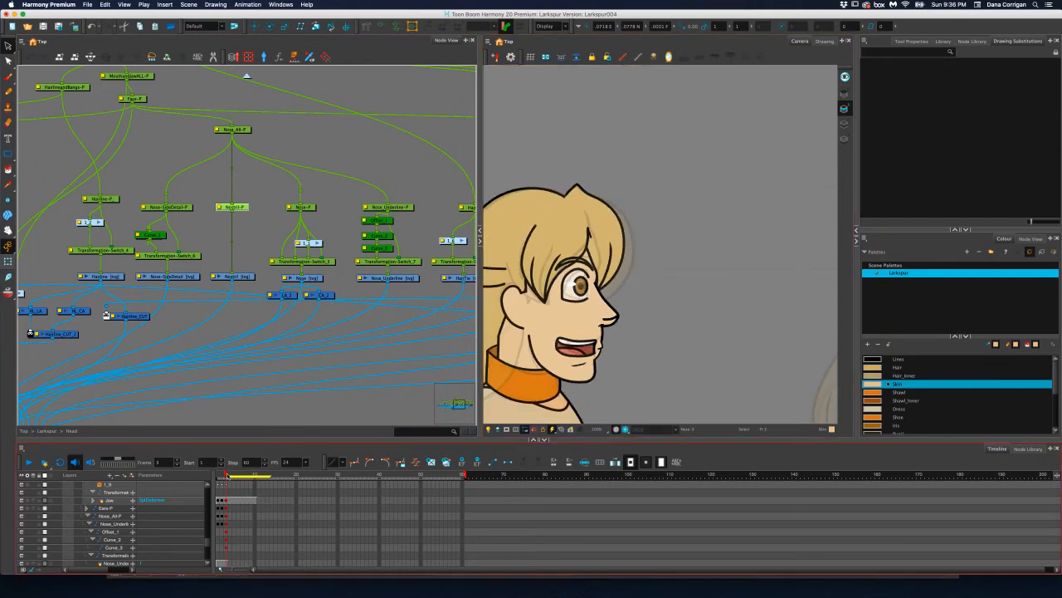
left_click_drag(224, 475, 227, 475)
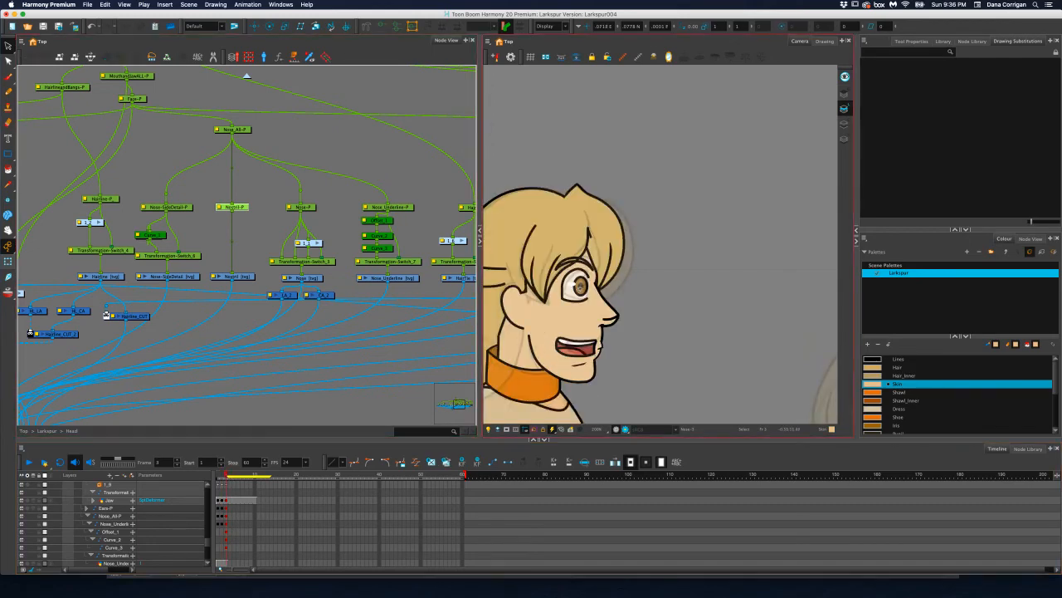
scroll(559, 295, "up", 4)
scroll(559, 295, "up", 2)
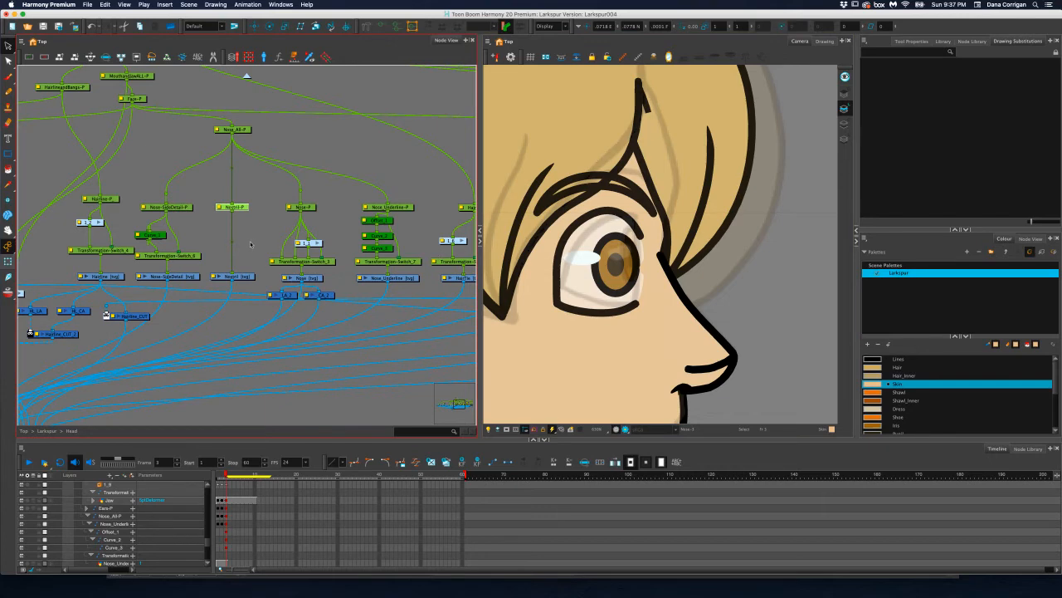
Inside the front eye group, select the eye drawing and show its deformation controls
scroll(251, 244, "left", 7)
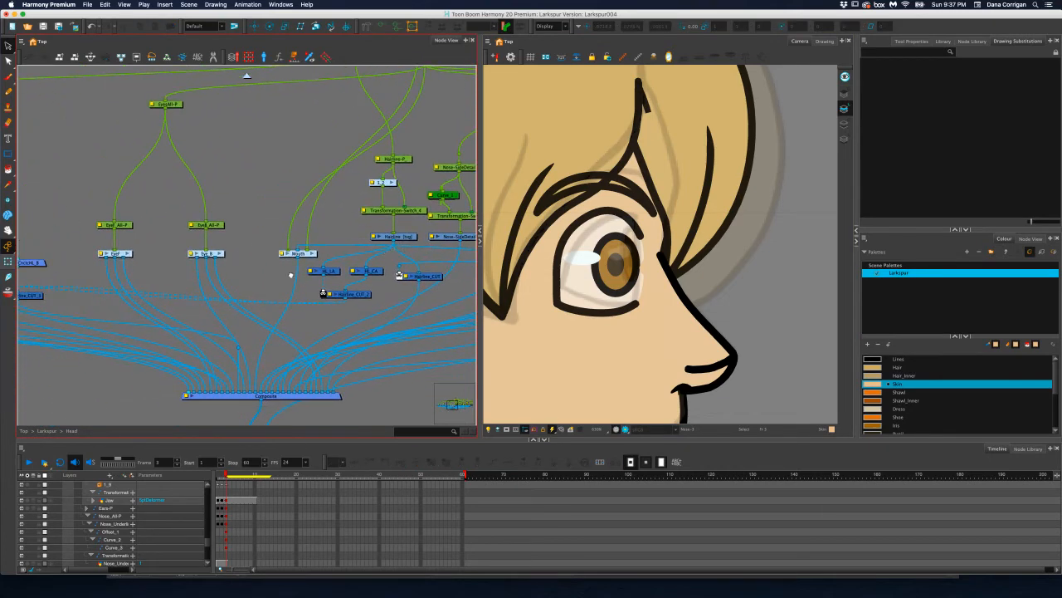
scroll(291, 275, "left", 5)
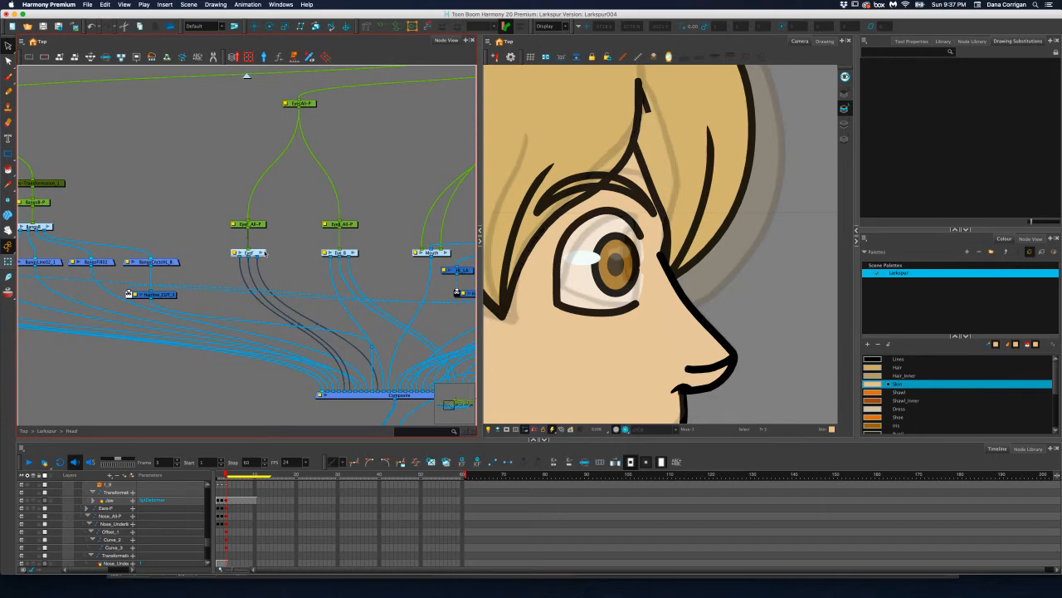
left_click(262, 253)
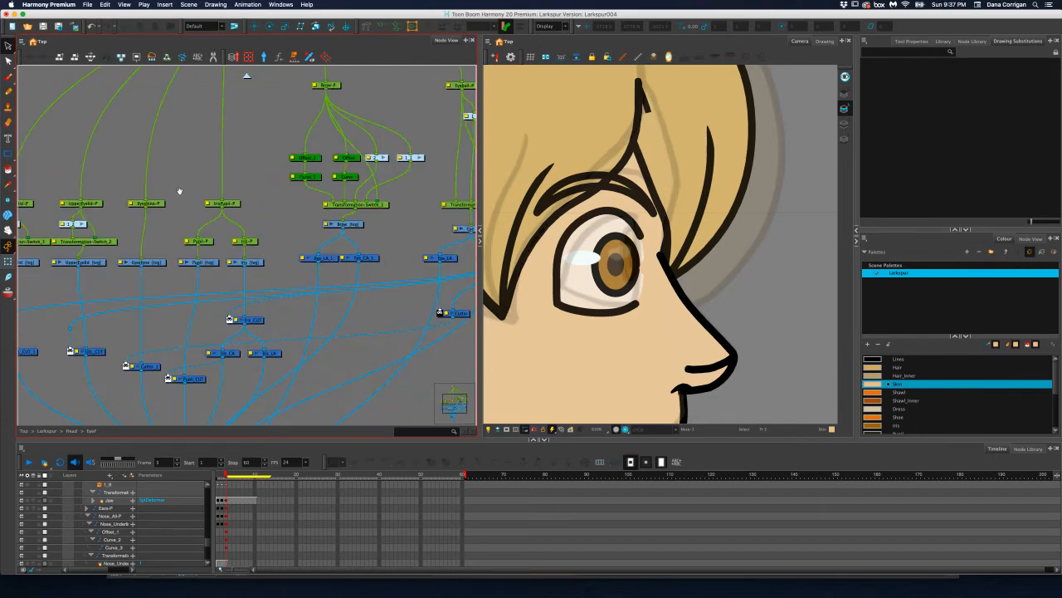
left_click_drag(179, 191, 174, 245)
left_click_drag(402, 200, 276, 230)
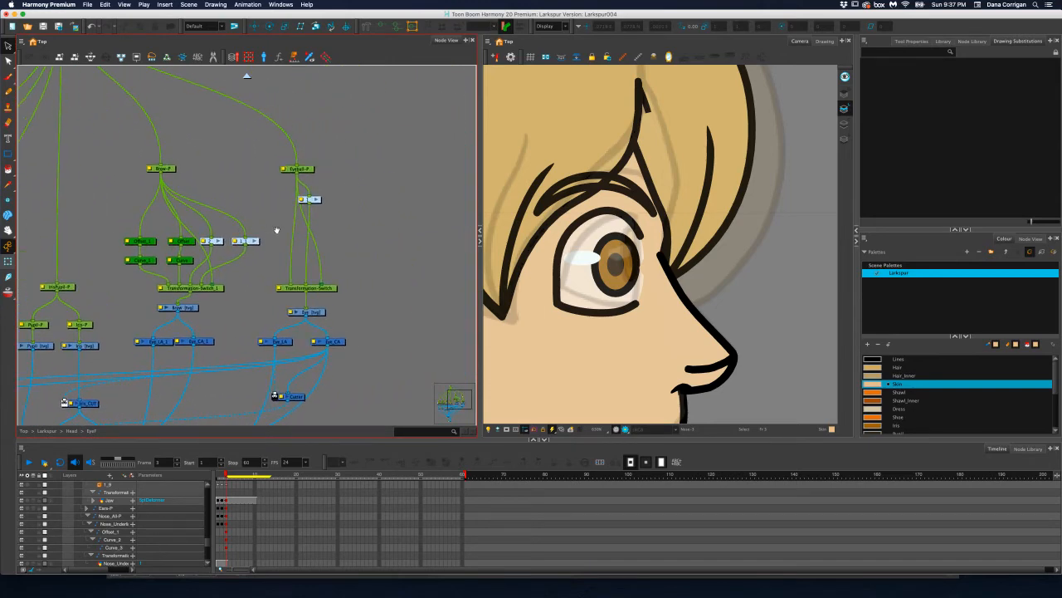
left_click(321, 313)
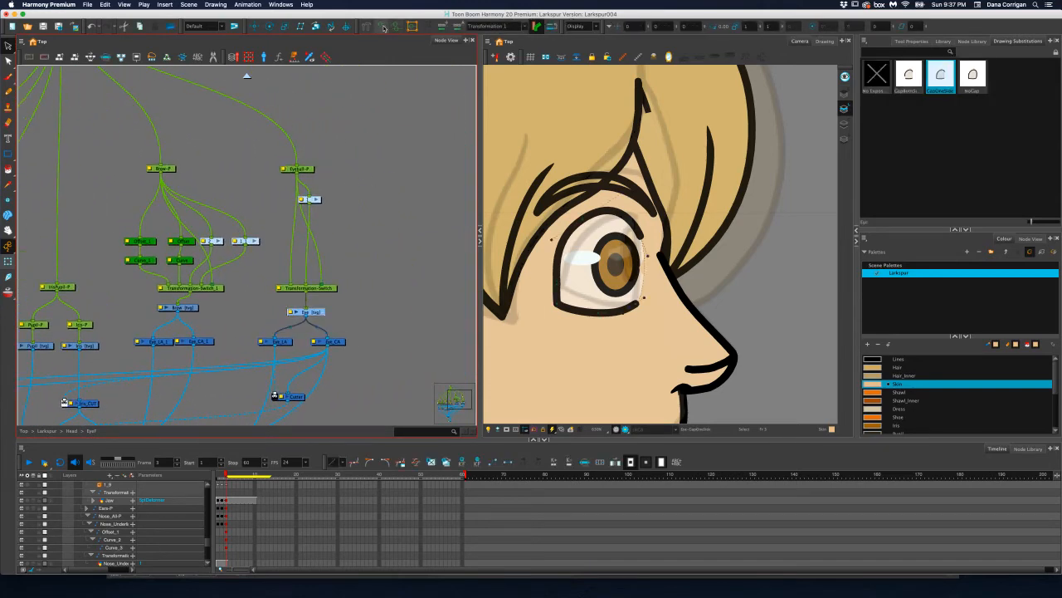
scroll(627, 187, "up", 3)
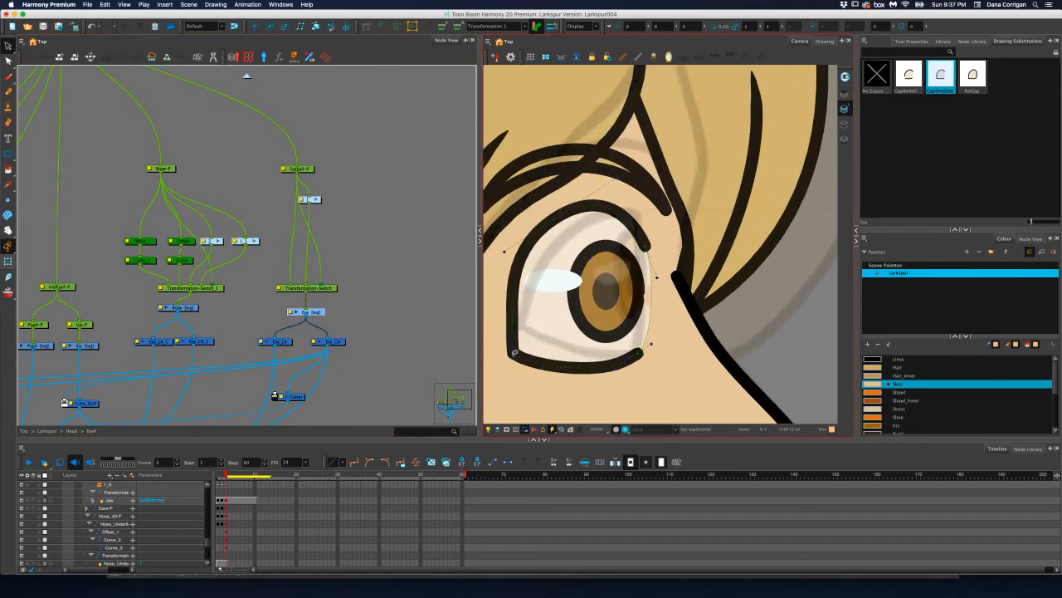
key("shift+t")
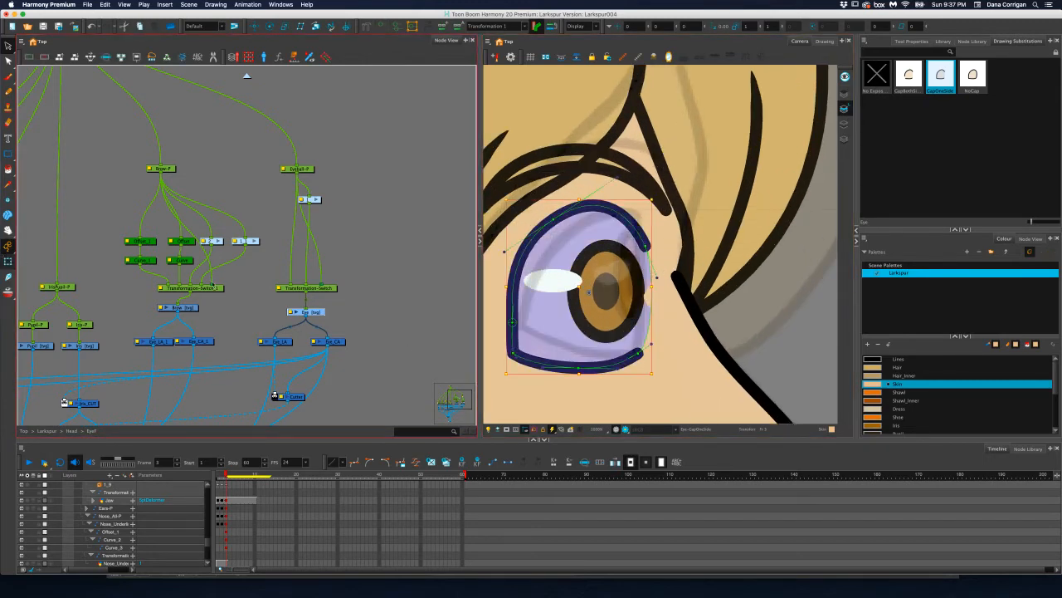
key("Escape")
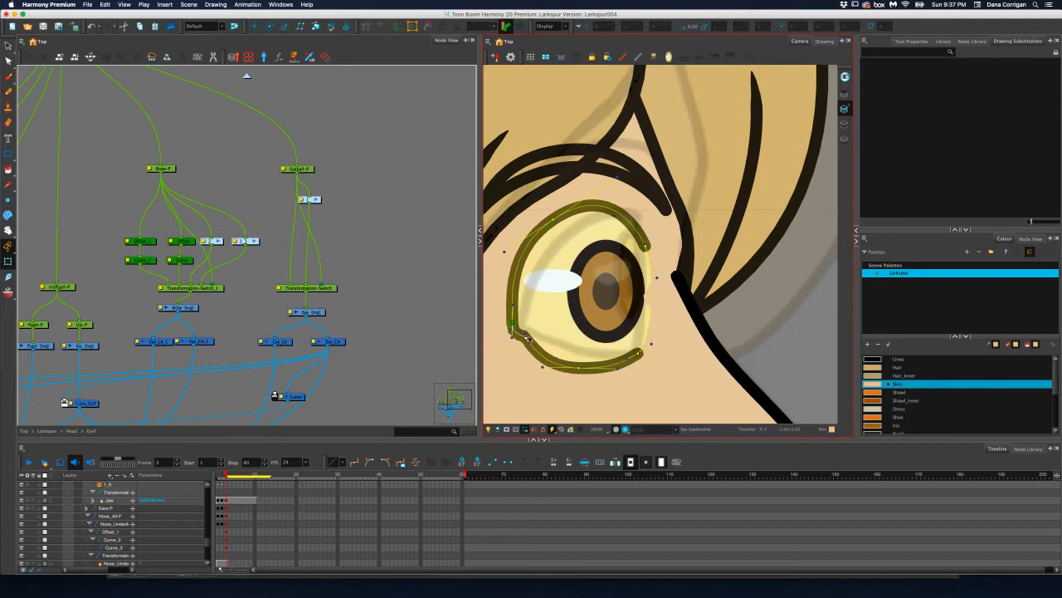
Reshape the profile eye outline by rounding the lower back corner, moving the upper curve forward and lowering the upper lid's front end
left_click_drag(512, 321, 520, 325)
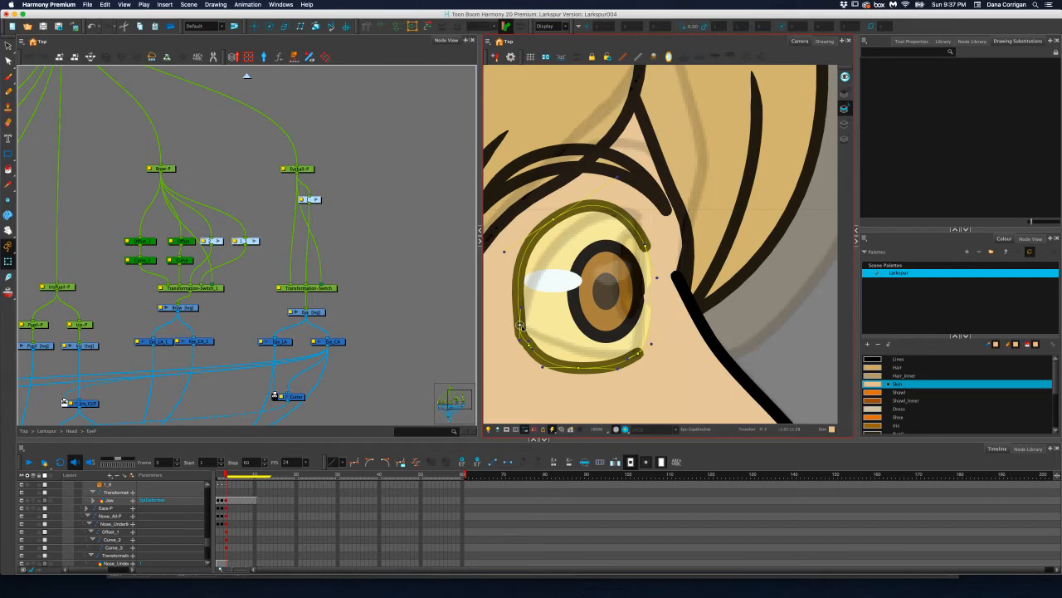
key("super+z")
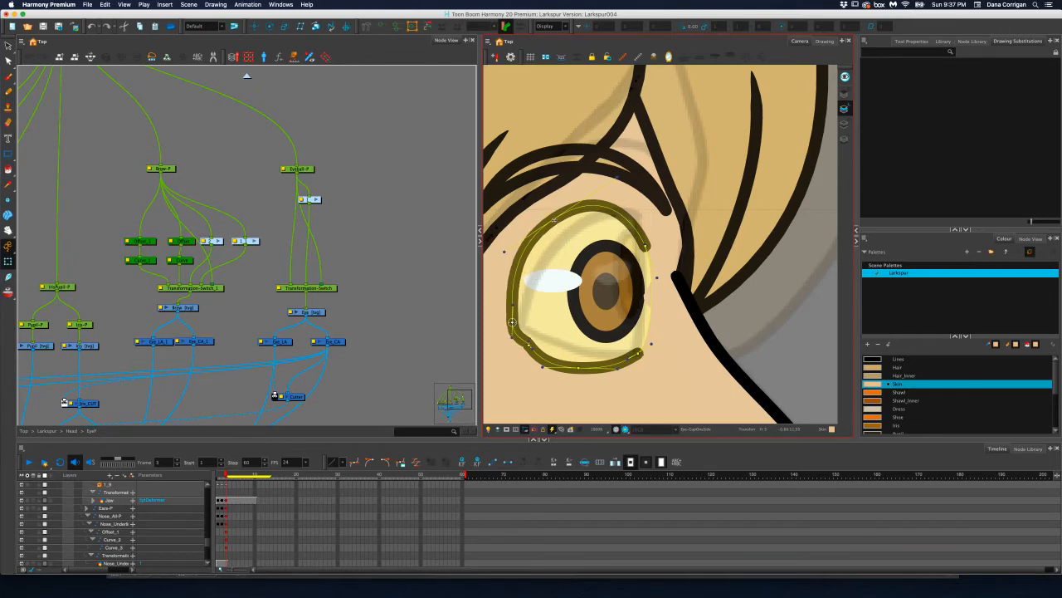
left_click_drag(553, 220, 582, 224)
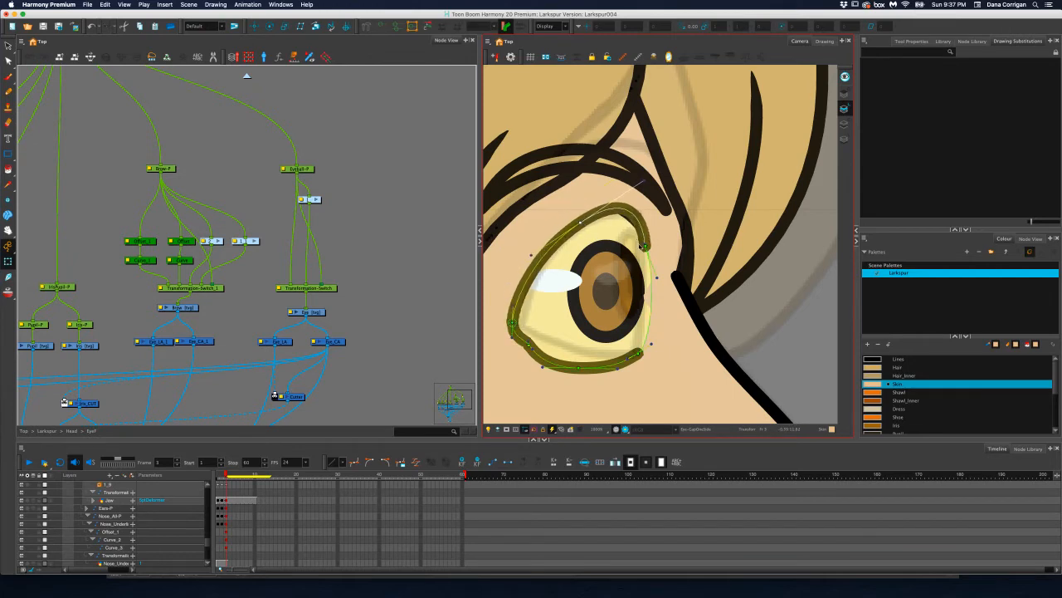
left_click_drag(645, 245, 650, 257)
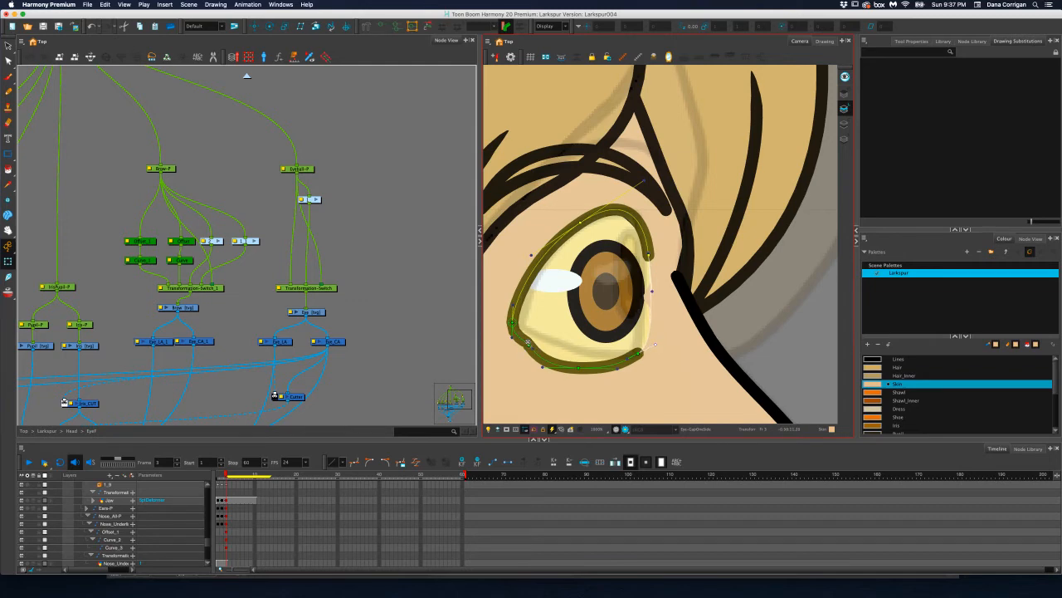
mouse_move(528, 341)
left_mouse_down()
mouse_move(540, 355)
mouse_move(526, 351)
left_mouse_up()
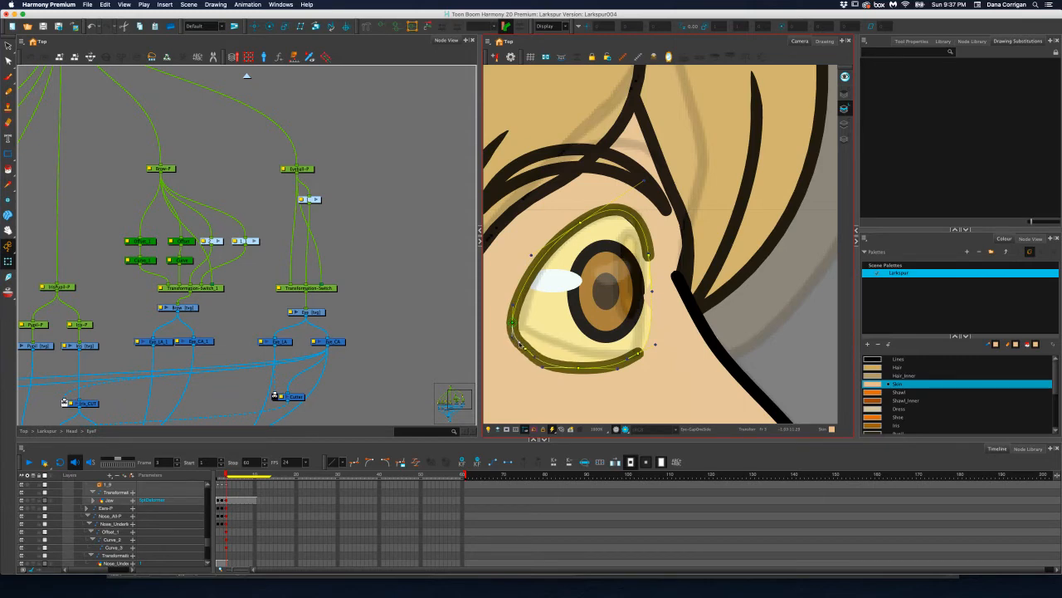
left_click(335, 159)
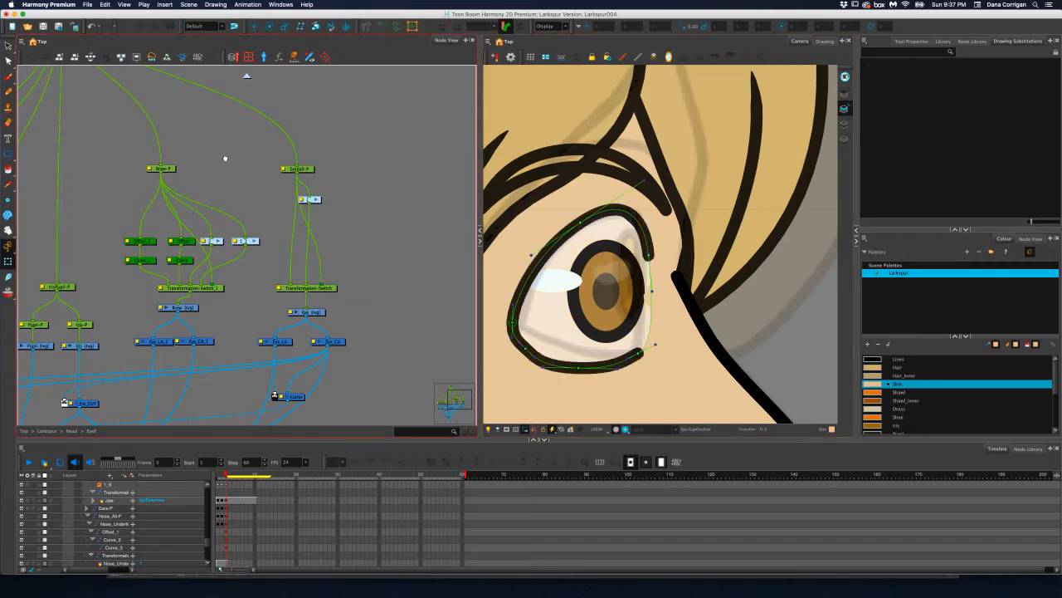
Return to the head group and try a Z position of .0001 on the front eye's master peg
scroll(249, 174, "left", 5)
scroll(249, 174, "up", 4)
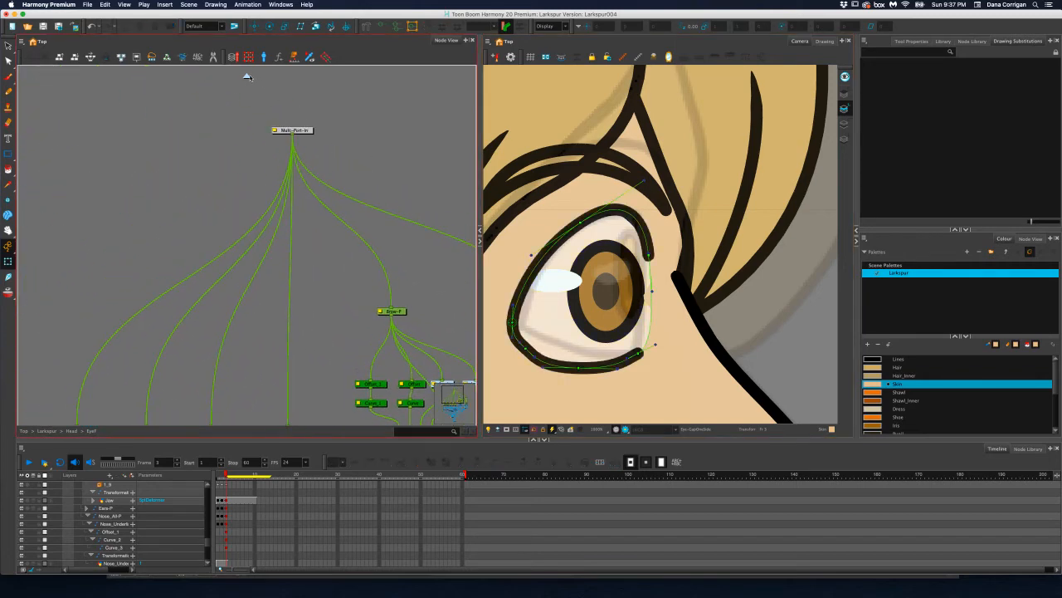
left_click(246, 76)
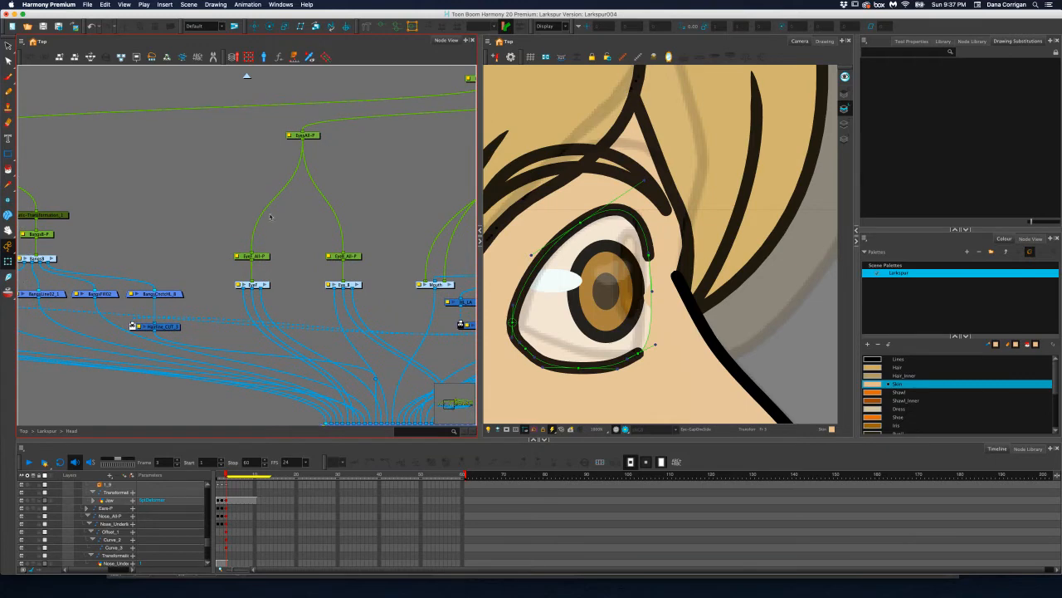
left_click(262, 257)
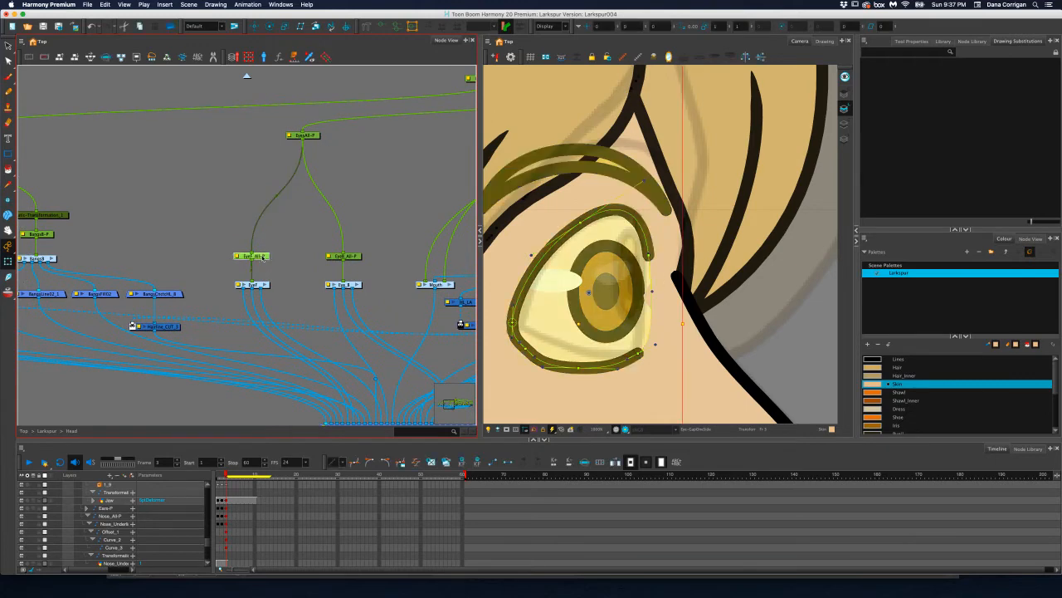
left_click(657, 27)
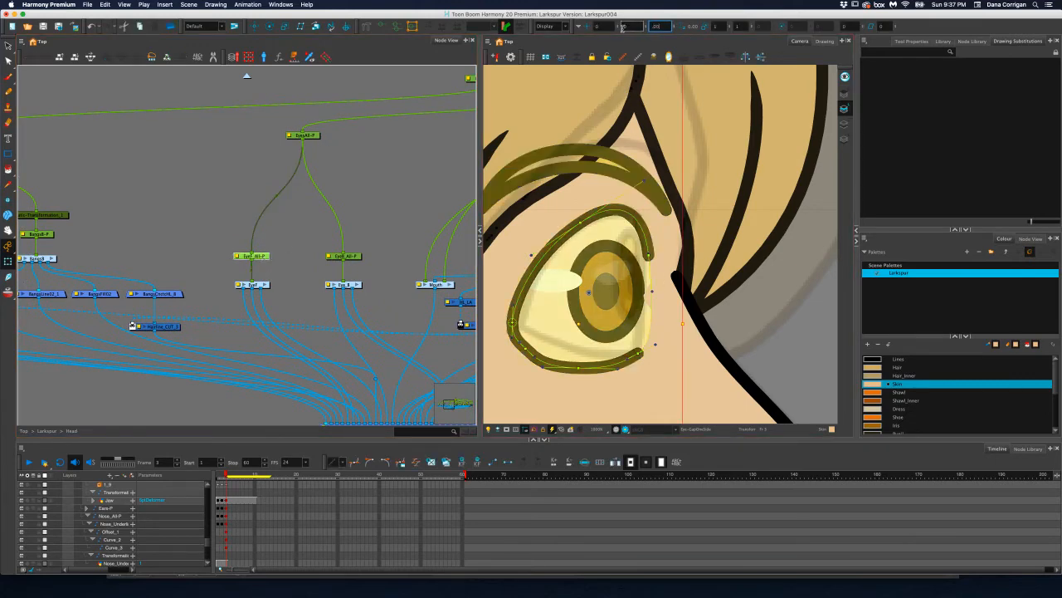
type(".0001")
key("Return")
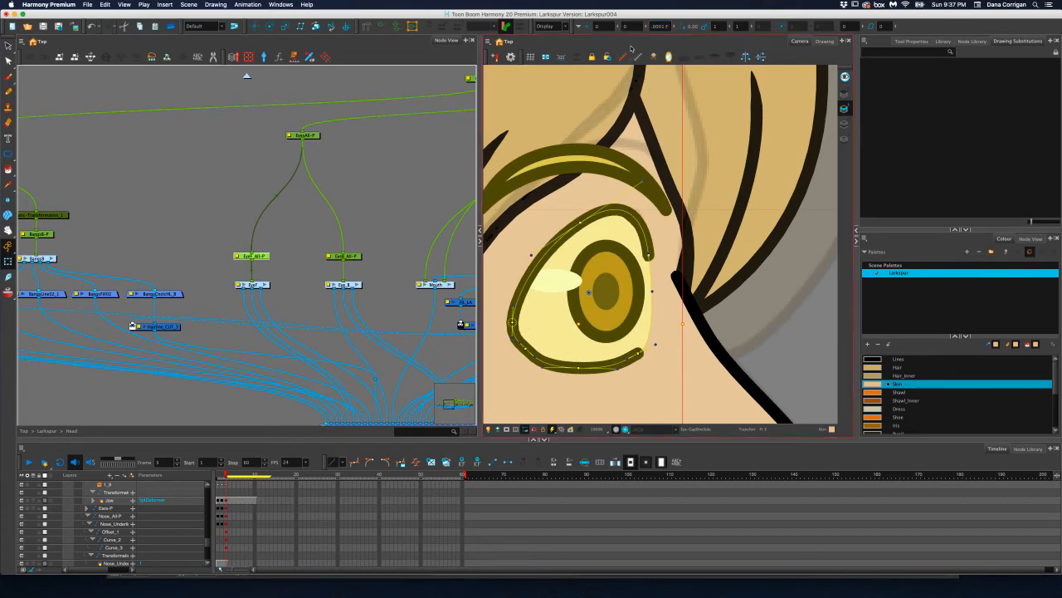
key("super+z")
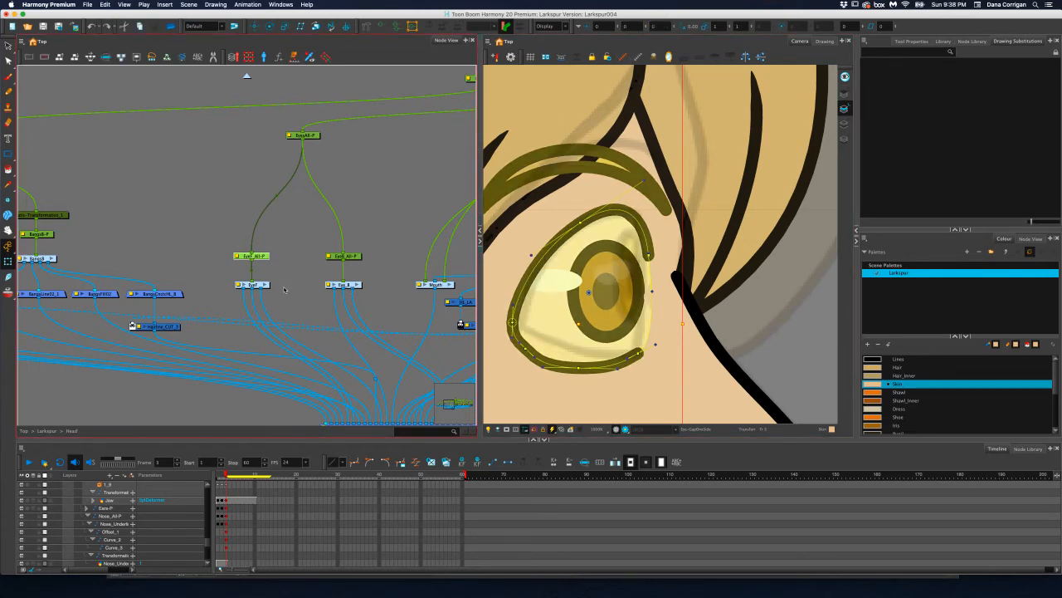
Try a Z position of .0001 on the eyeball peg inside the front eye group, and return to the head group
left_click(265, 285)
left_click(362, 298)
left_click_drag(405, 303, 137, 222)
left_click(274, 233)
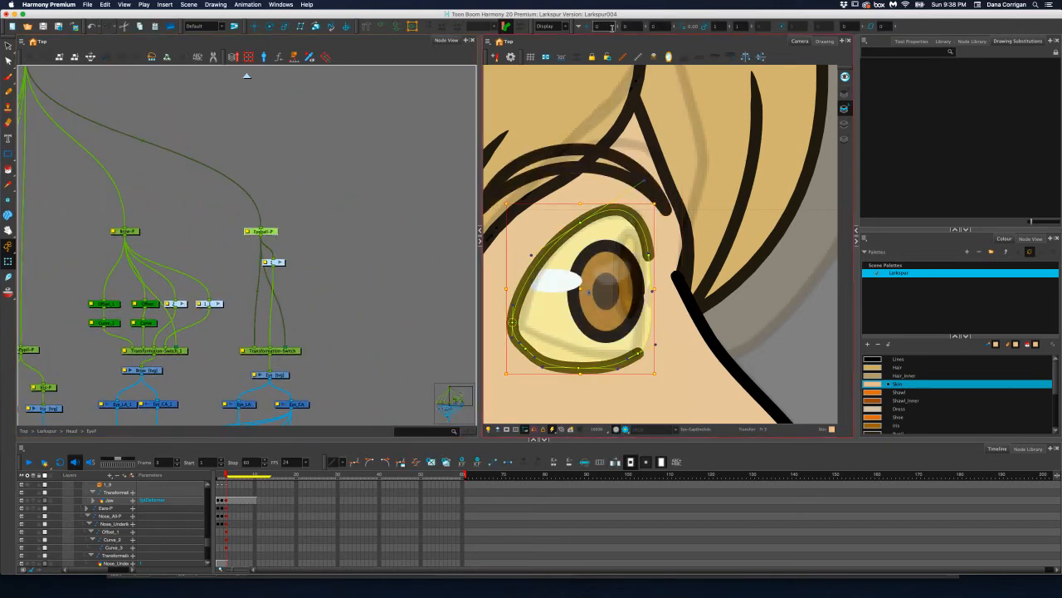
left_click_drag(659, 26, 639, 26)
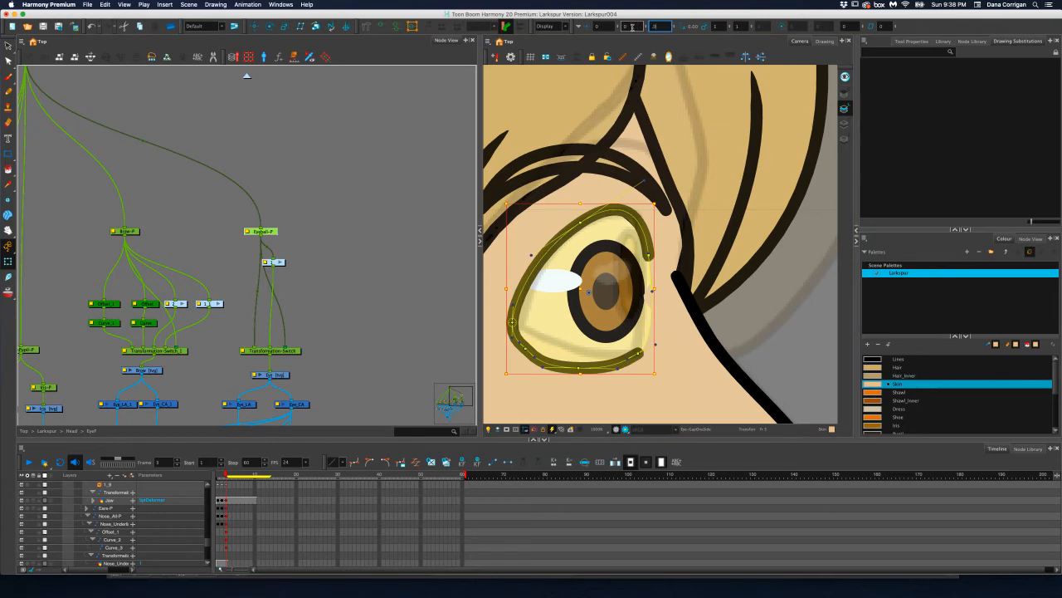
type(".0001")
key("Return")
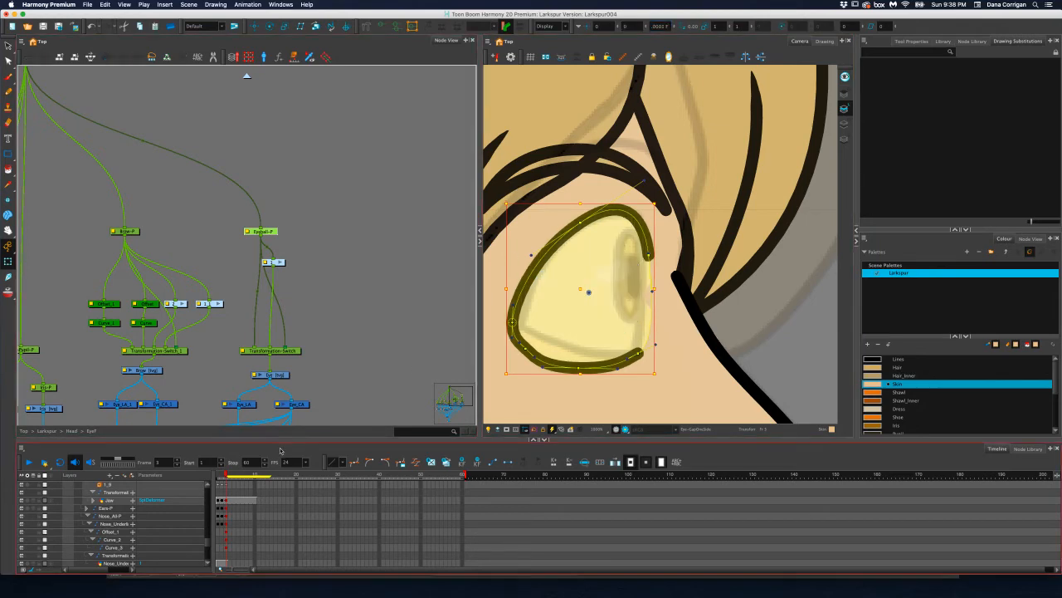
key("super+z")
scroll(139, 226, "down", 3)
left_click_drag(137, 225, 295, 272)
left_click(247, 75)
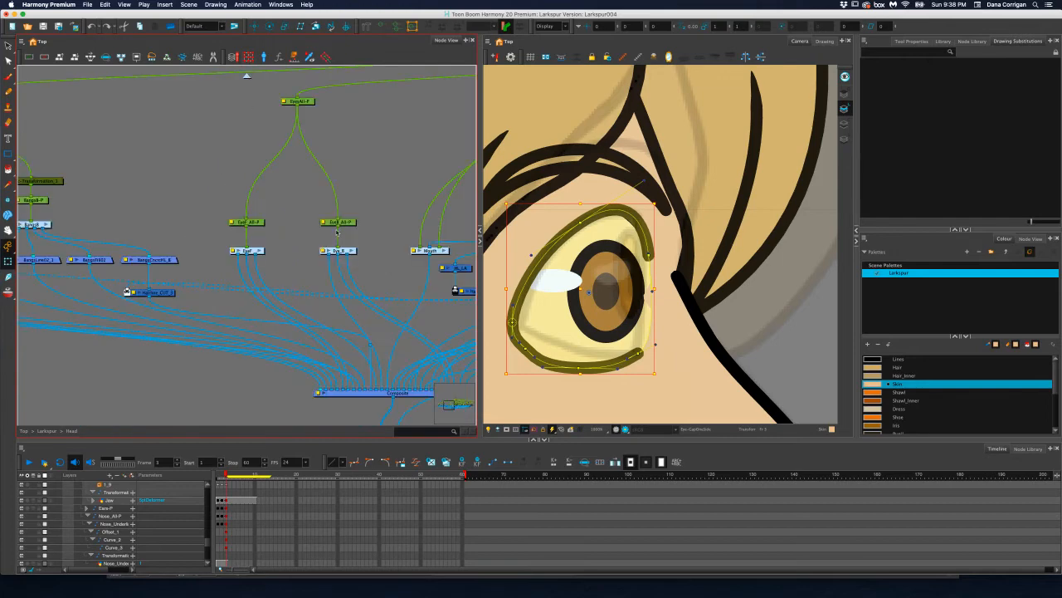
Select the main nose peg in the head group and show its deformation controls
left_click(249, 222)
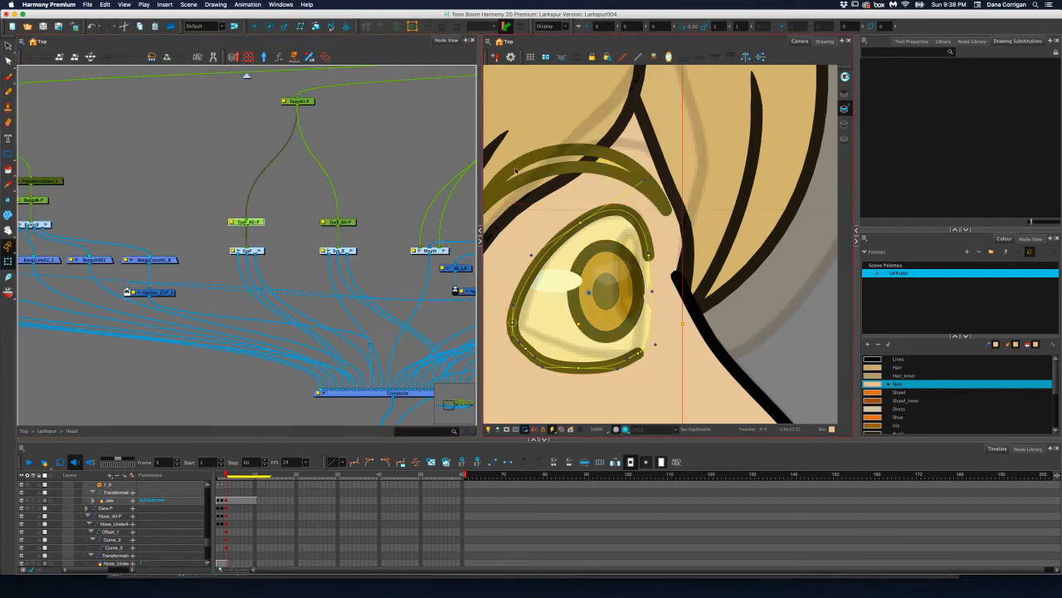
left_click(403, 271)
left_click_drag(404, 271, 251, 230)
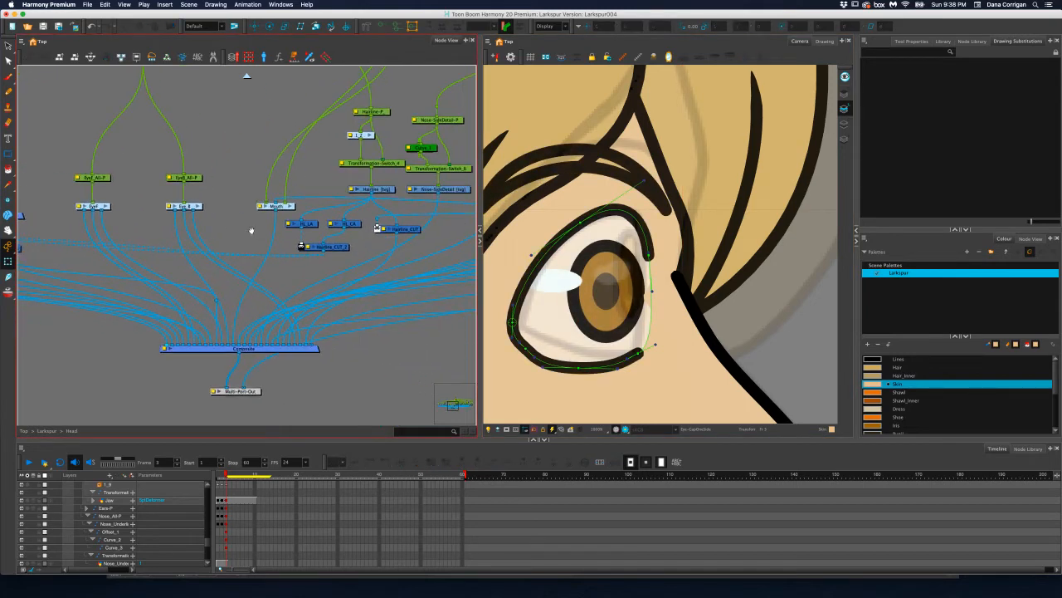
left_click_drag(365, 228, 243, 290)
left_click_drag(395, 179, 326, 199)
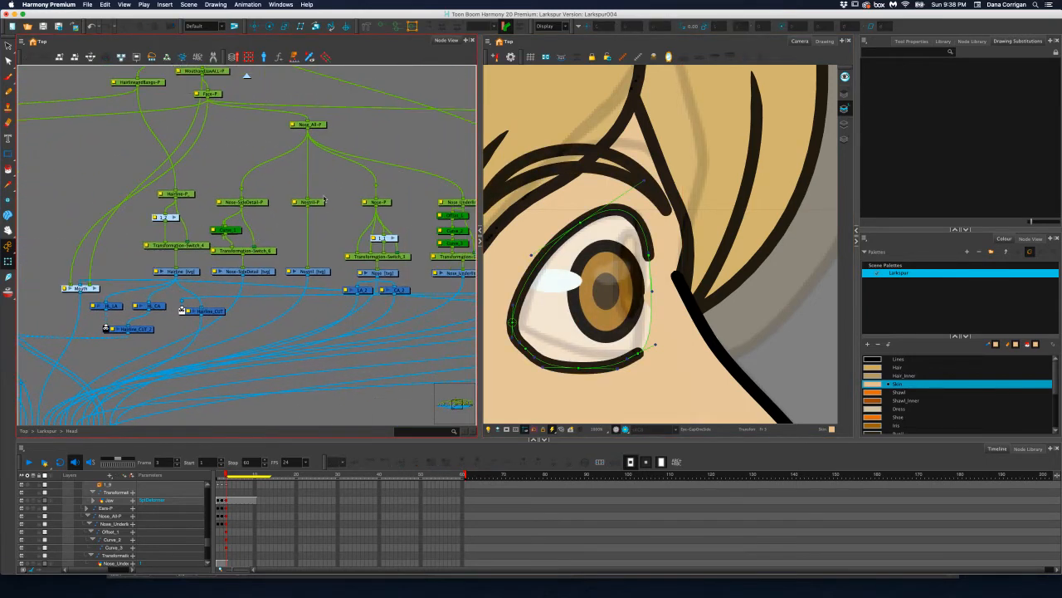
left_click(322, 202)
left_click(387, 202)
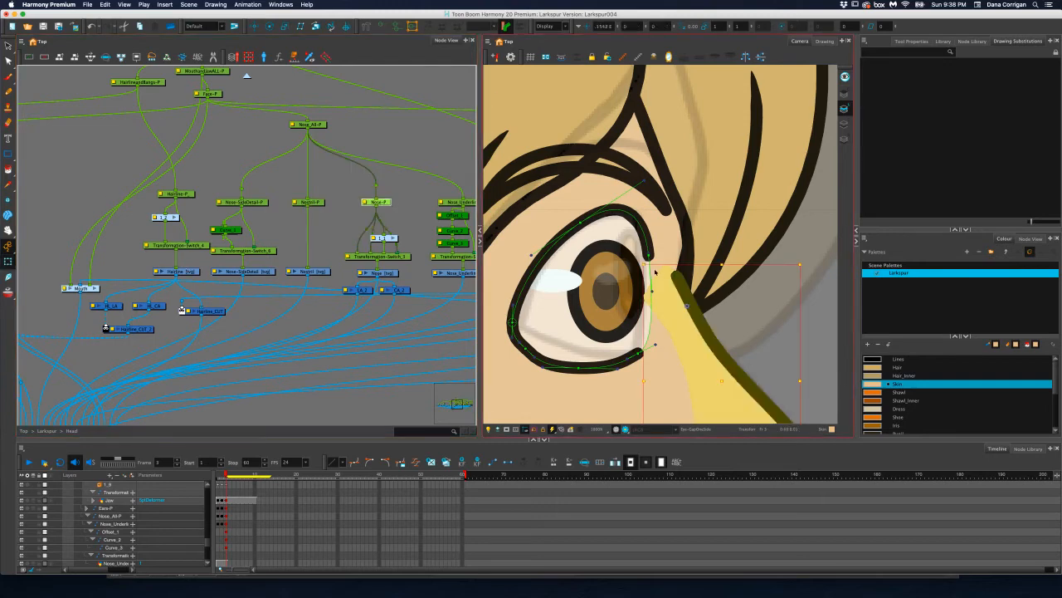
left_click(384, 29)
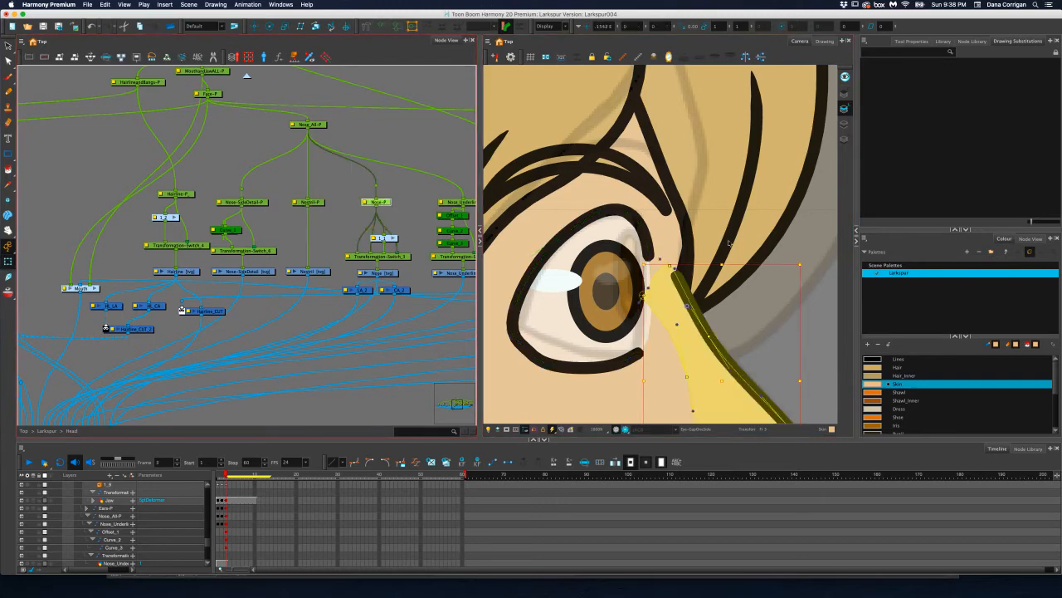
Pull the upper back edge of the nose fill away from the front of the eye, and check it in render preview
left_click_drag(624, 291, 547, 183)
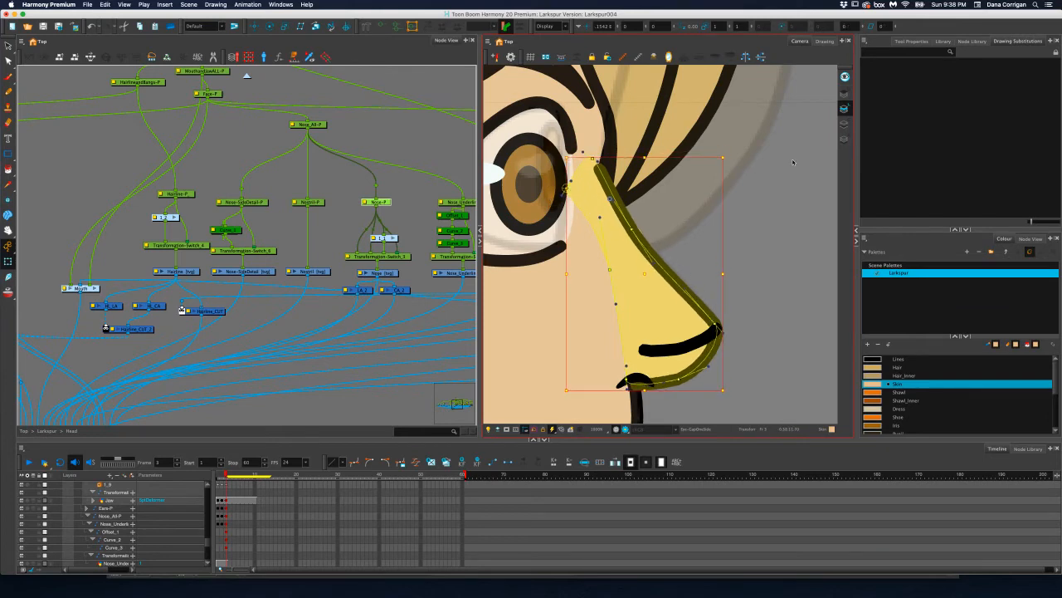
left_click(578, 186)
left_click(566, 187)
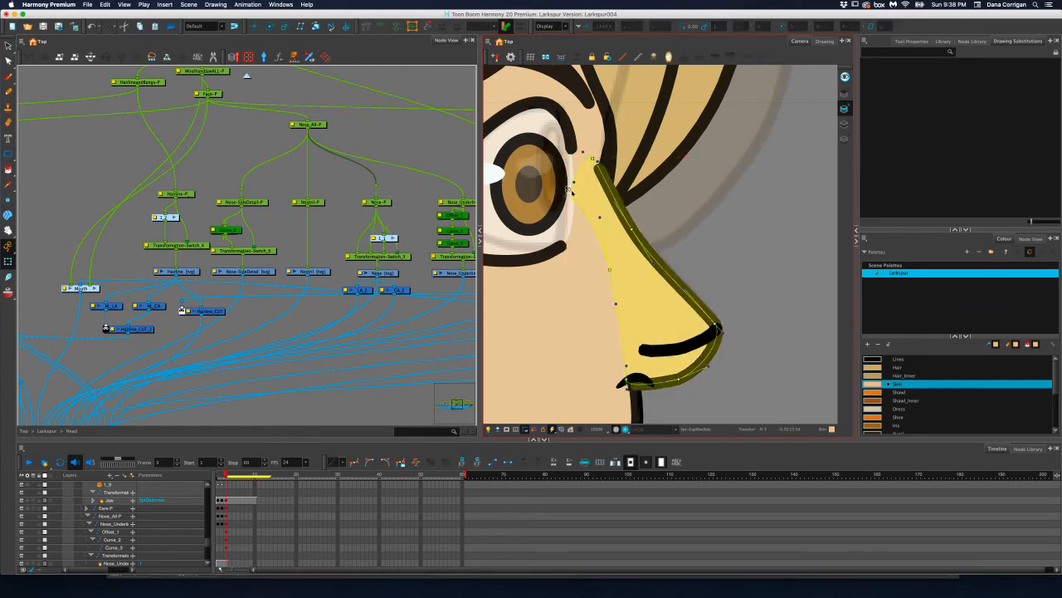
left_click_drag(585, 199, 579, 204)
left_click(579, 197)
mouse_move(575, 211)
left_mouse_down()
mouse_move(583, 223)
mouse_move(587, 204)
left_mouse_up()
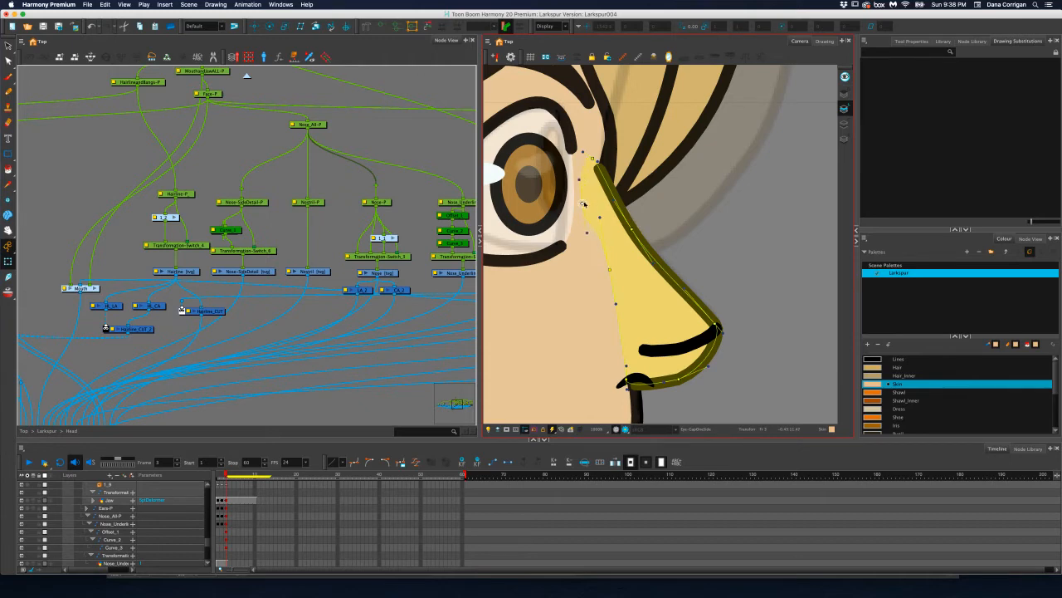
scroll(583, 204, "down", 1)
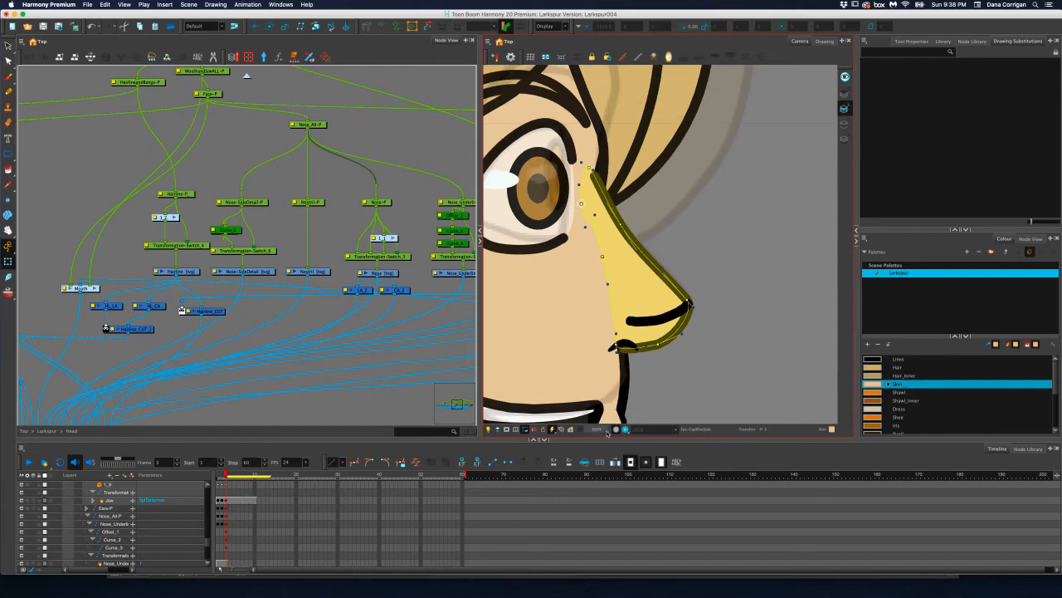
left_click(625, 429)
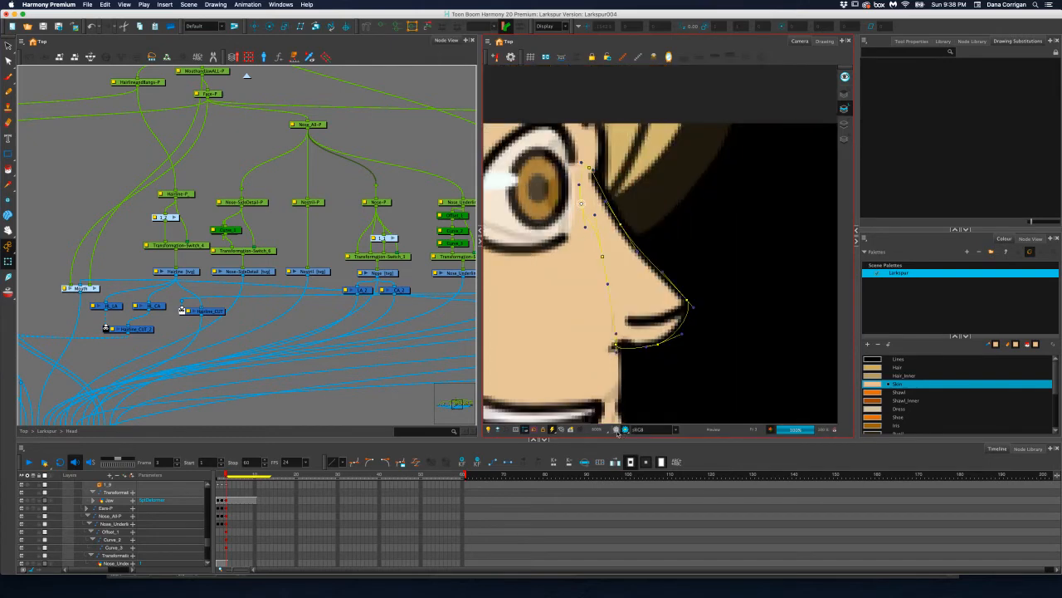
left_click(615, 430)
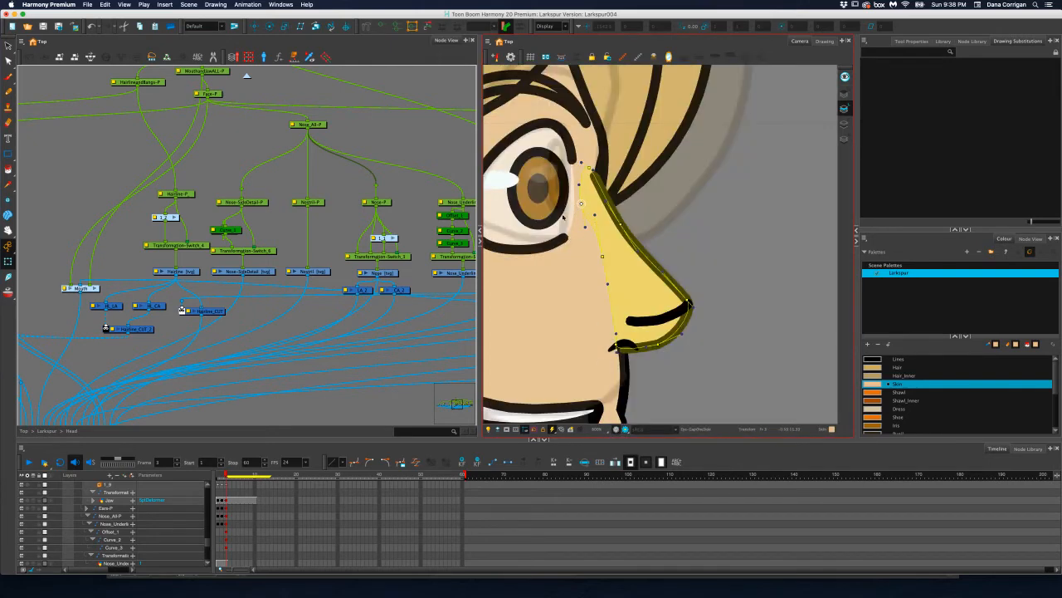
Open the front eye group and show the deformation controls of the eyeball peg's transformation switch
left_click_drag(558, 201, 715, 254)
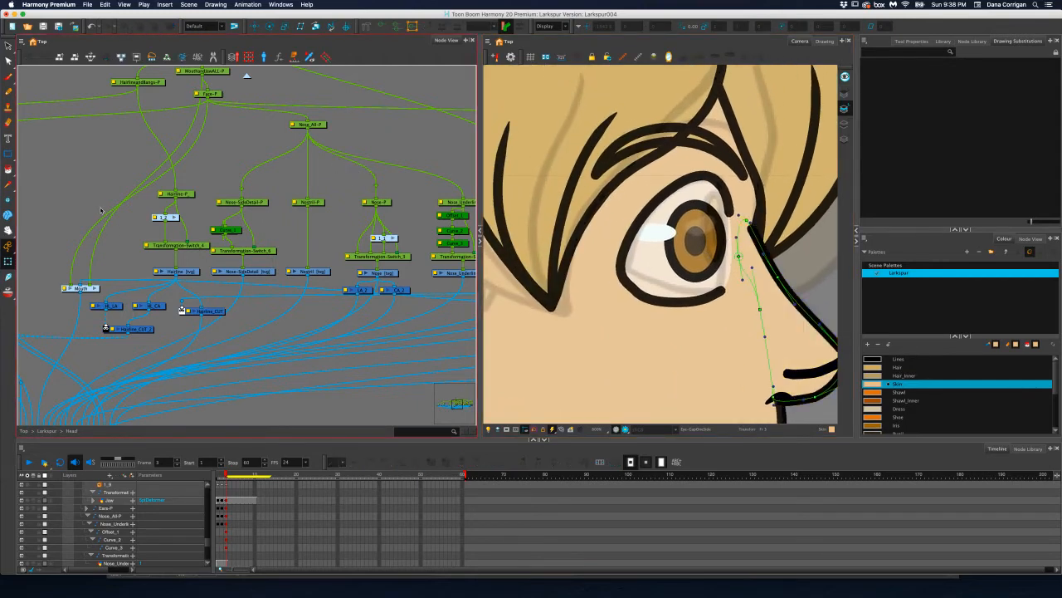
left_click_drag(101, 210, 264, 210)
left_click_drag(176, 213, 382, 221)
left_click(224, 289)
scroll(281, 271, "up", 5)
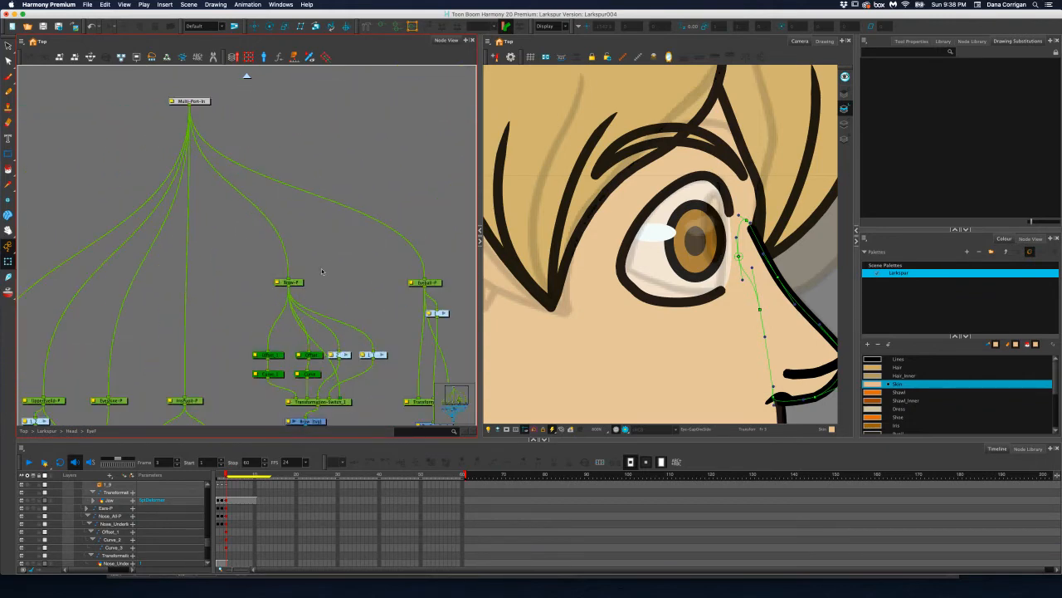
left_click_drag(357, 277, 164, 161)
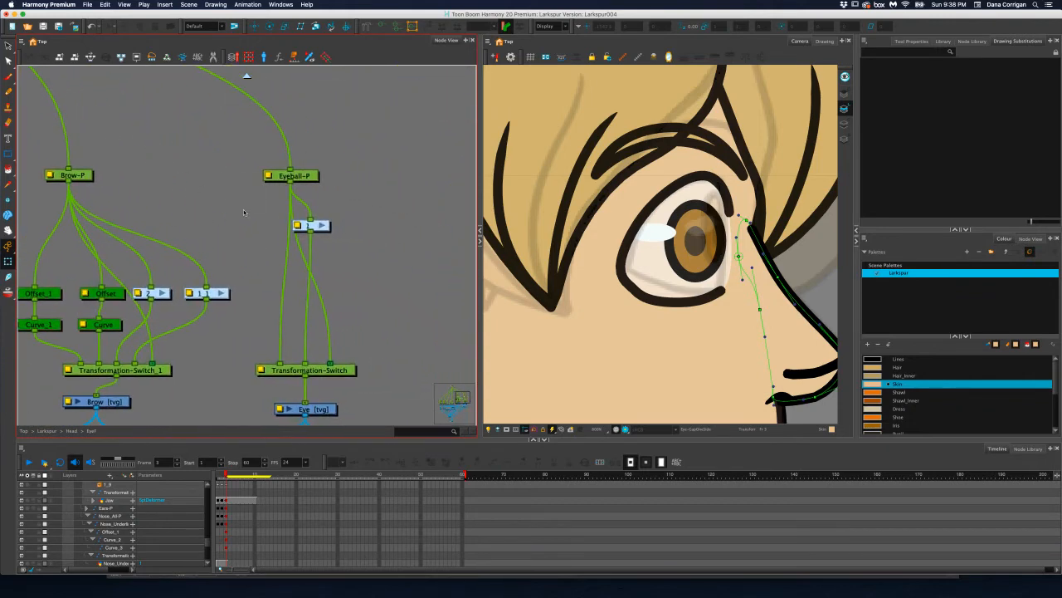
left_click(337, 370)
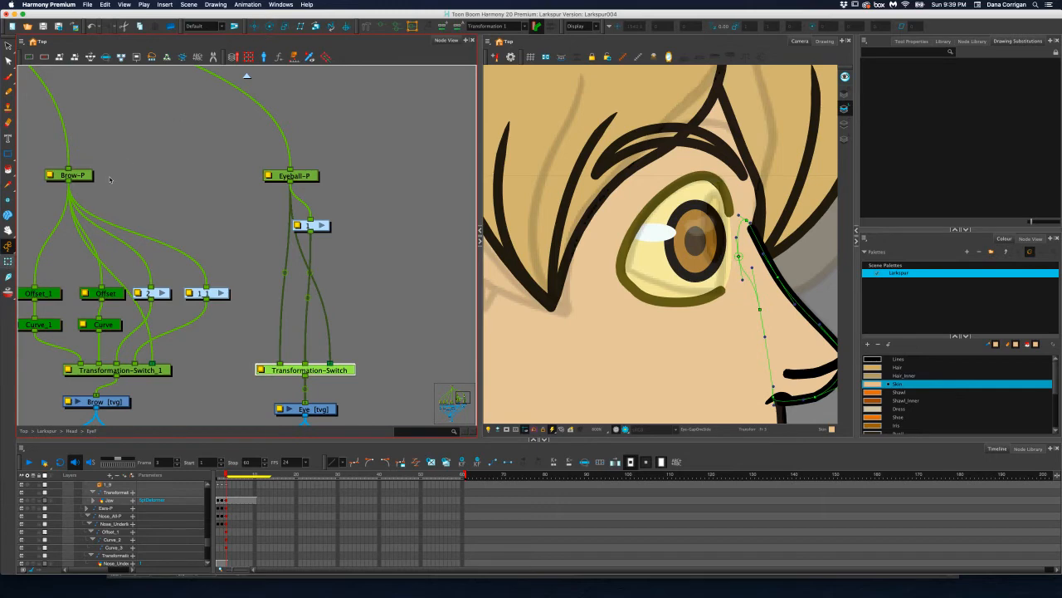
left_click(382, 27)
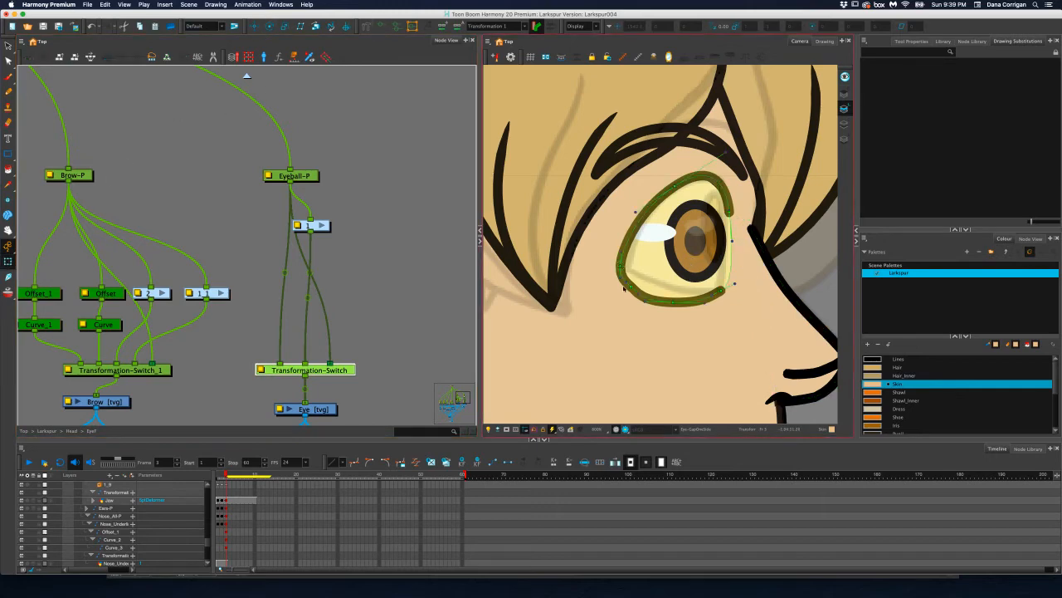
Raise and flatten the lower edge of the eyeball outline by adjusting its deformation curve
mouse_move(632, 291)
left_mouse_down()
mouse_move(669, 299)
mouse_move(640, 288)
left_mouse_up()
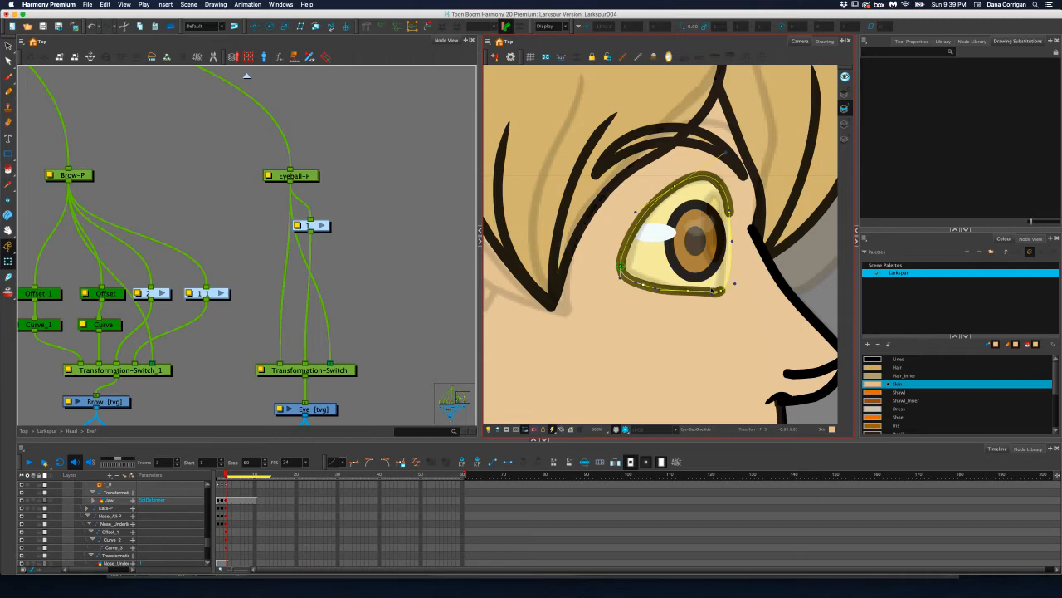
left_click_drag(720, 290, 722, 292)
left_click_drag(715, 294, 713, 292)
Sharpen the back corner of the eyeball outline by tightening the curve handles around its corner point
scroll(621, 282, "up", 5)
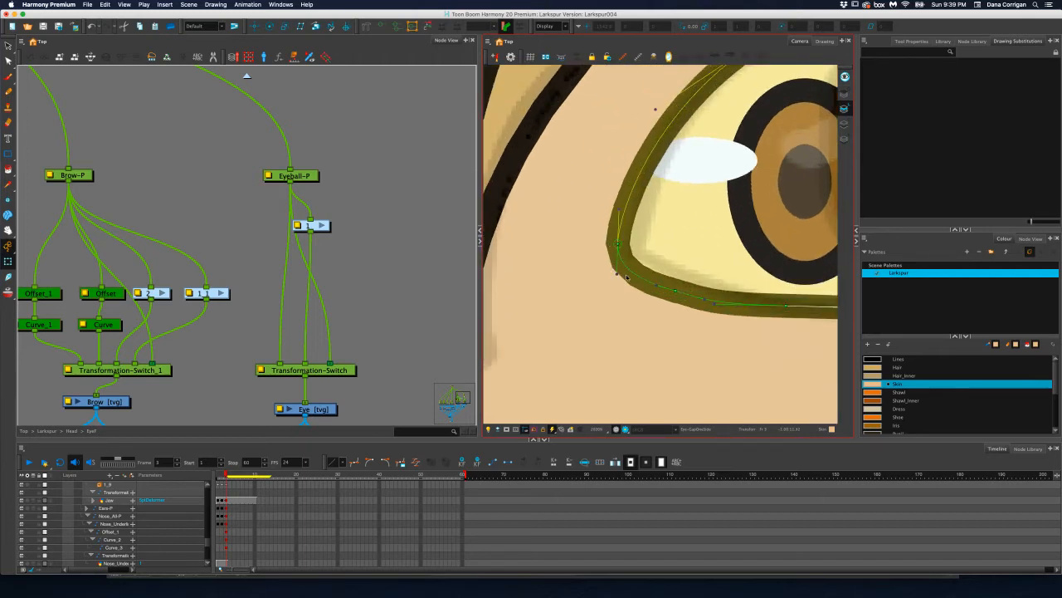
left_click_drag(617, 273, 643, 277)
left_click_drag(620, 209, 626, 213)
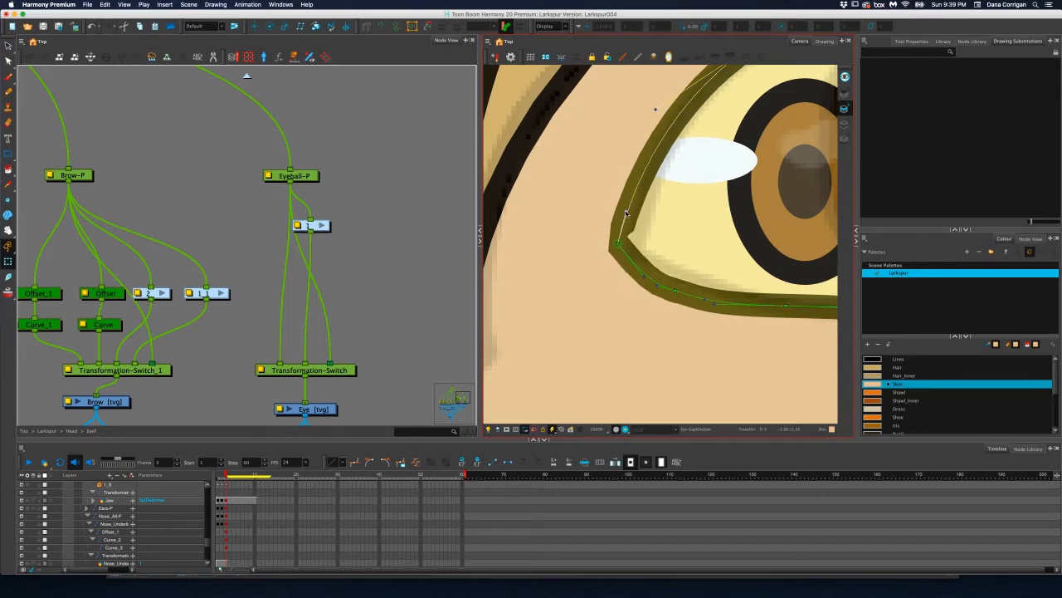
mouse_move(675, 290)
left_mouse_down()
mouse_move(734, 289)
mouse_move(557, 292)
mouse_move(635, 309)
mouse_move(748, 300)
mouse_move(682, 306)
left_mouse_up()
Adjust the lower front end of the eyeball outline so it meets the front edge, and check it in render preview
scroll(688, 263, "down", 3)
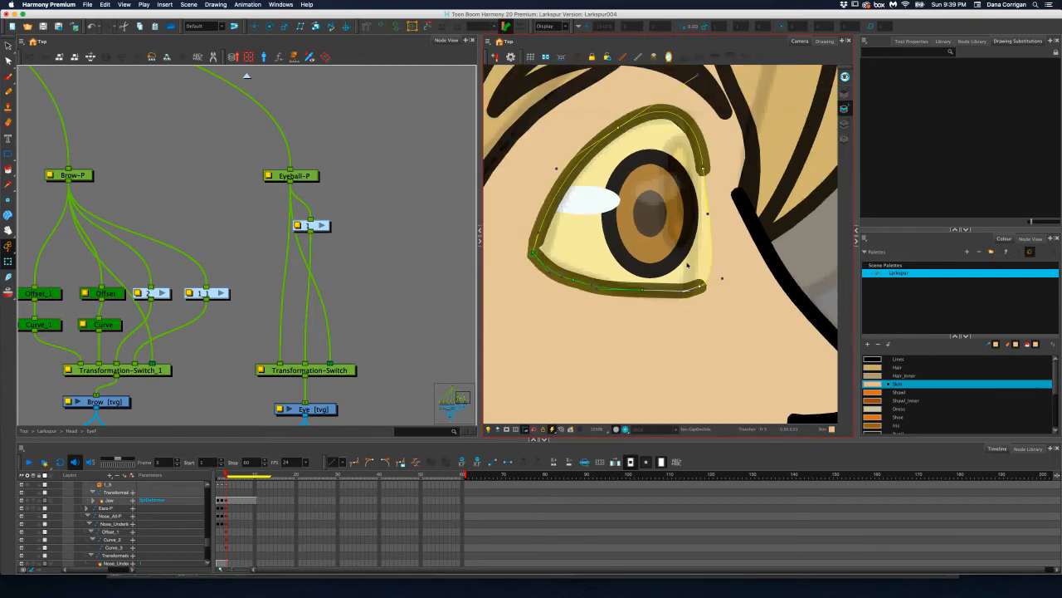
left_click_drag(688, 263, 677, 285)
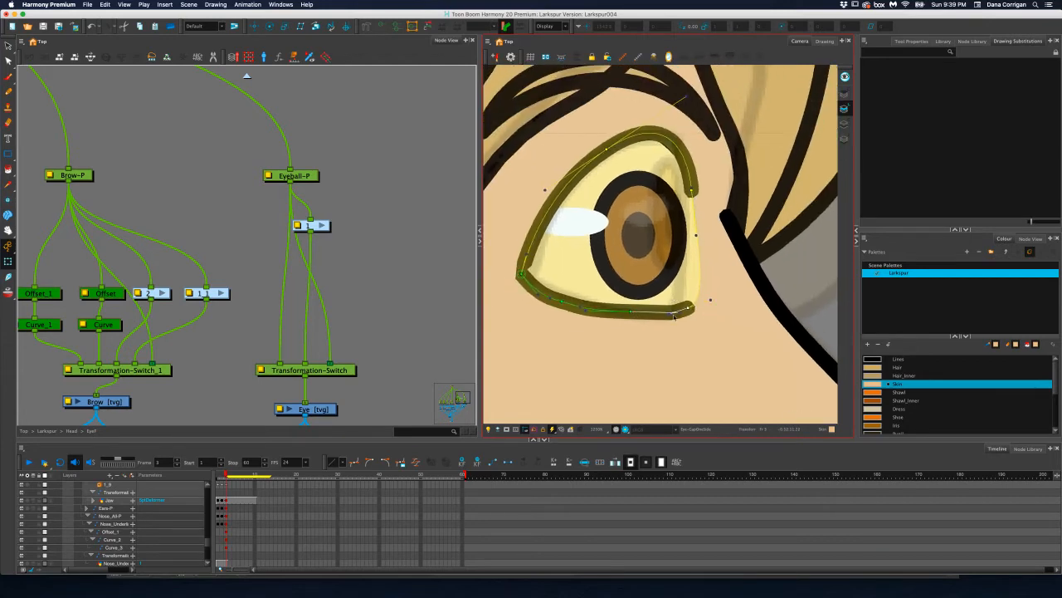
mouse_move(678, 313)
left_mouse_down()
mouse_move(655, 313)
mouse_move(698, 307)
left_mouse_up()
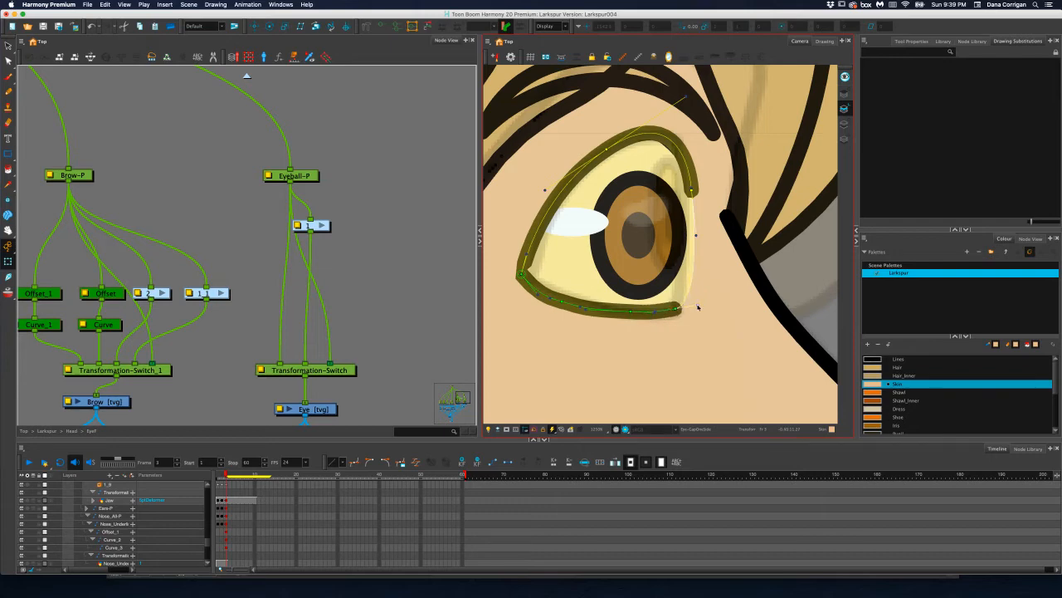
scroll(602, 299, "down", 1)
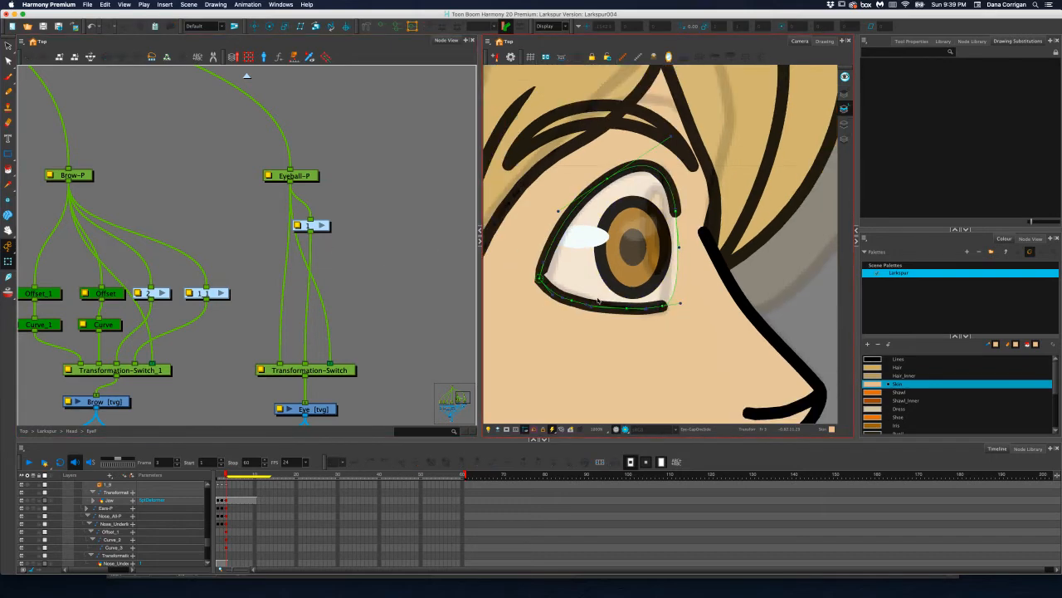
scroll(598, 299, "up", 1)
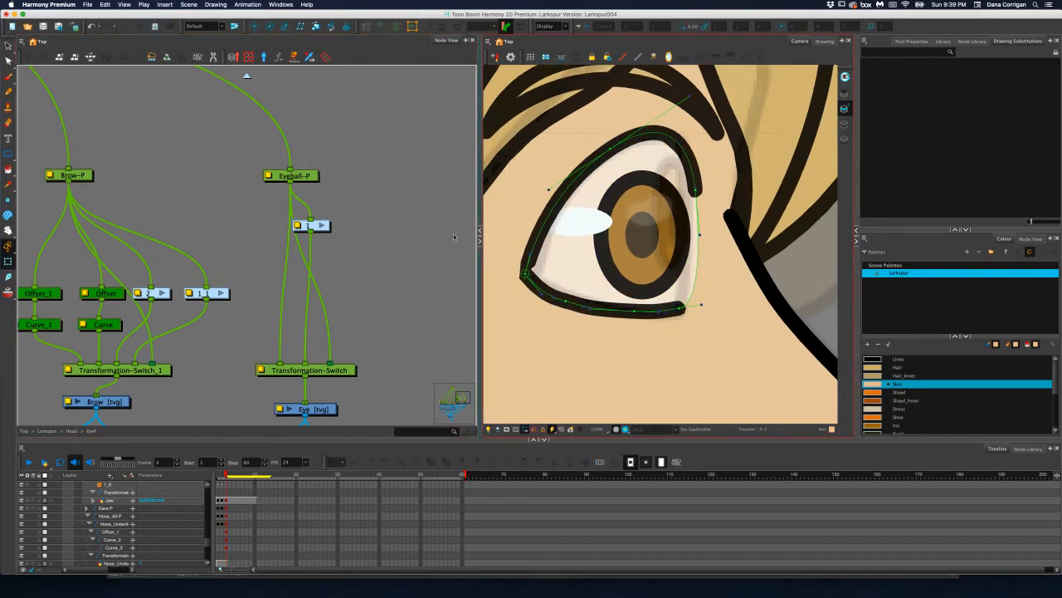
Inspect the contour points of the front eye drawing with the Contour Editor
left_click(313, 412)
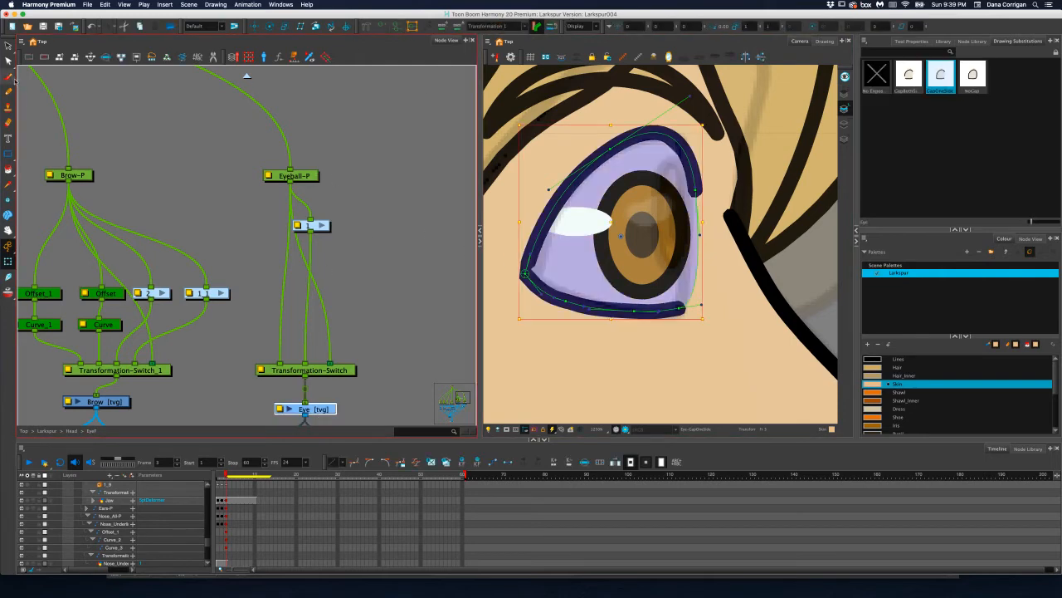
left_click(8, 60)
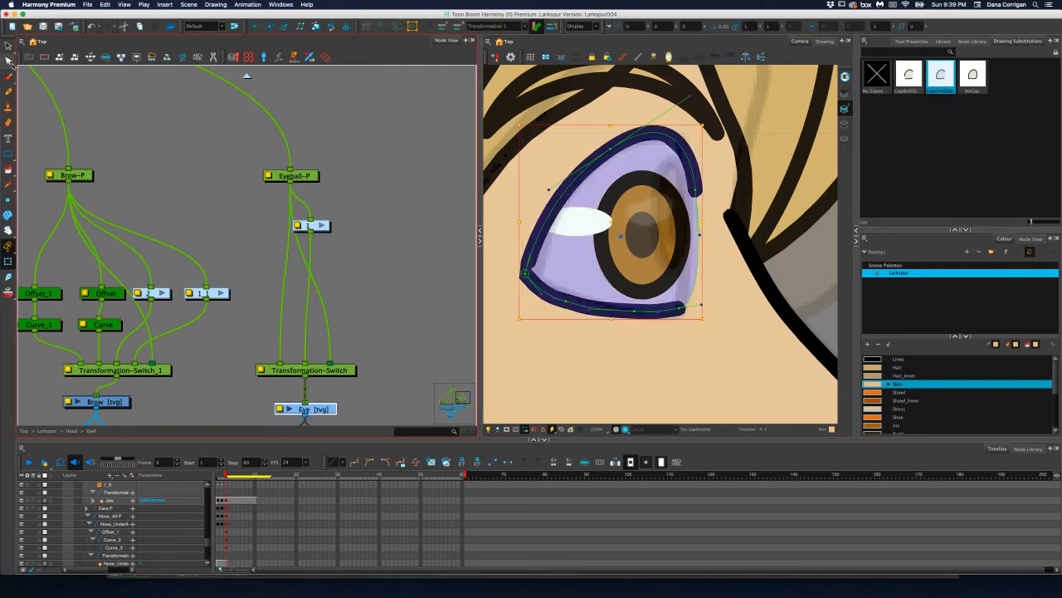
left_click(580, 324)
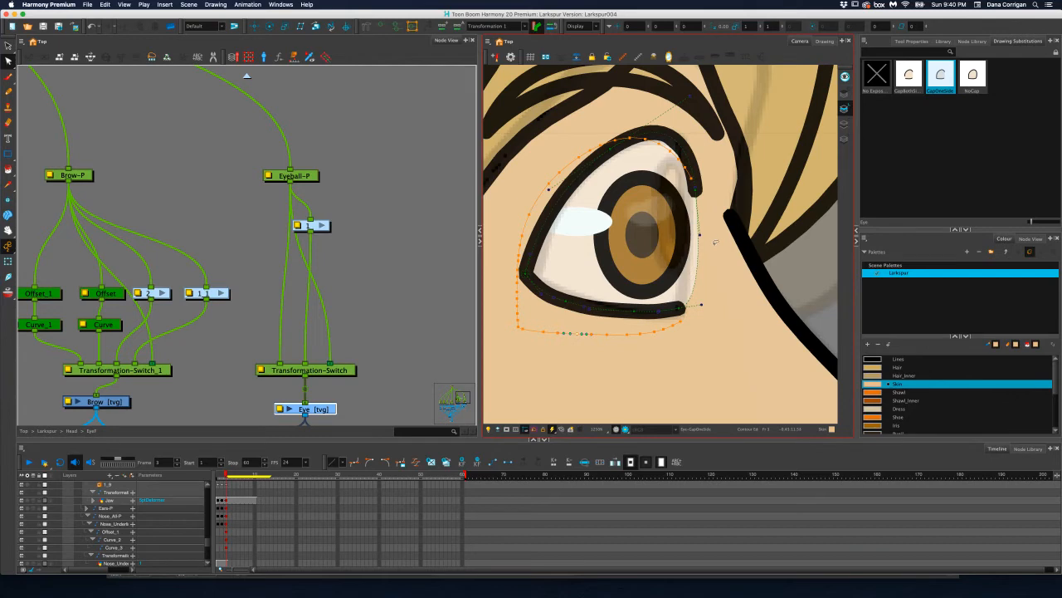
scroll(575, 253, "down", 6)
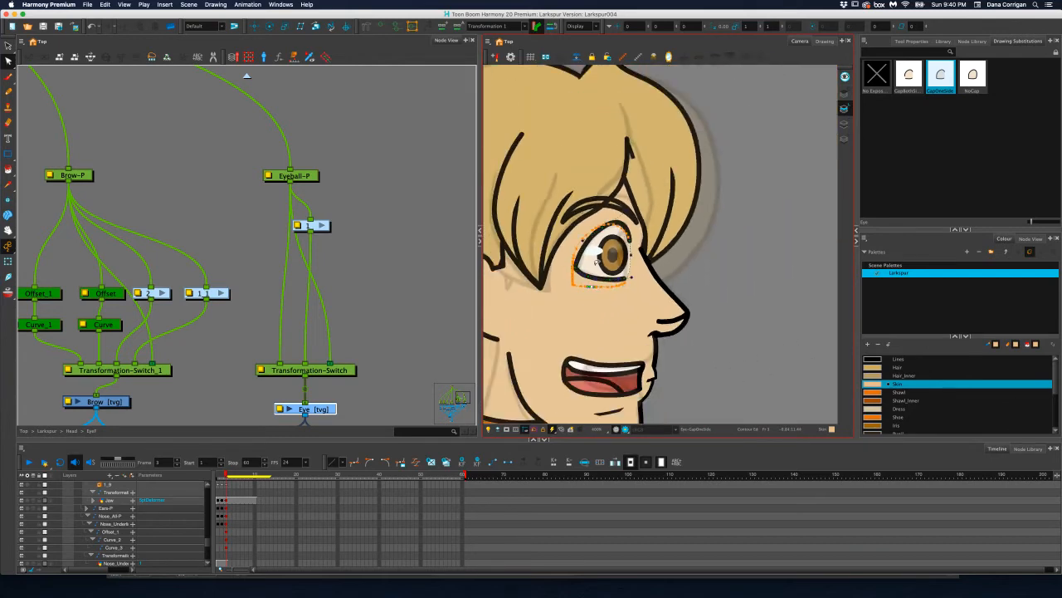
Select the eyeshine peg in the front eye group and move it horizontally toward the iris on frame 3
left_click(226, 253)
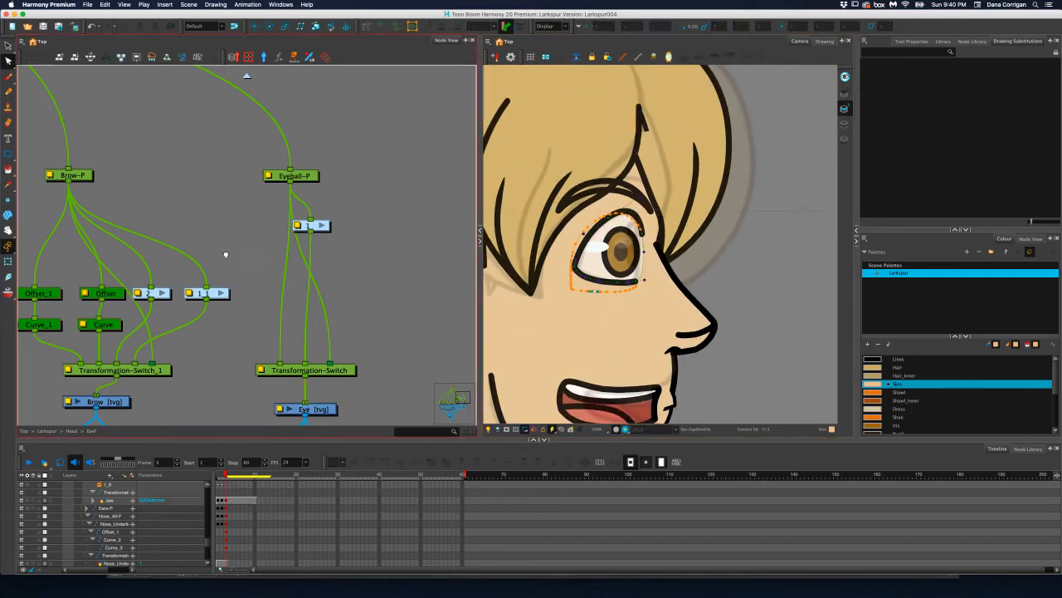
left_click_drag(226, 254, 394, 220)
scroll(203, 250, "down", 3)
left_click_drag(147, 256, 425, 244)
left_click_drag(221, 258, 161, 245)
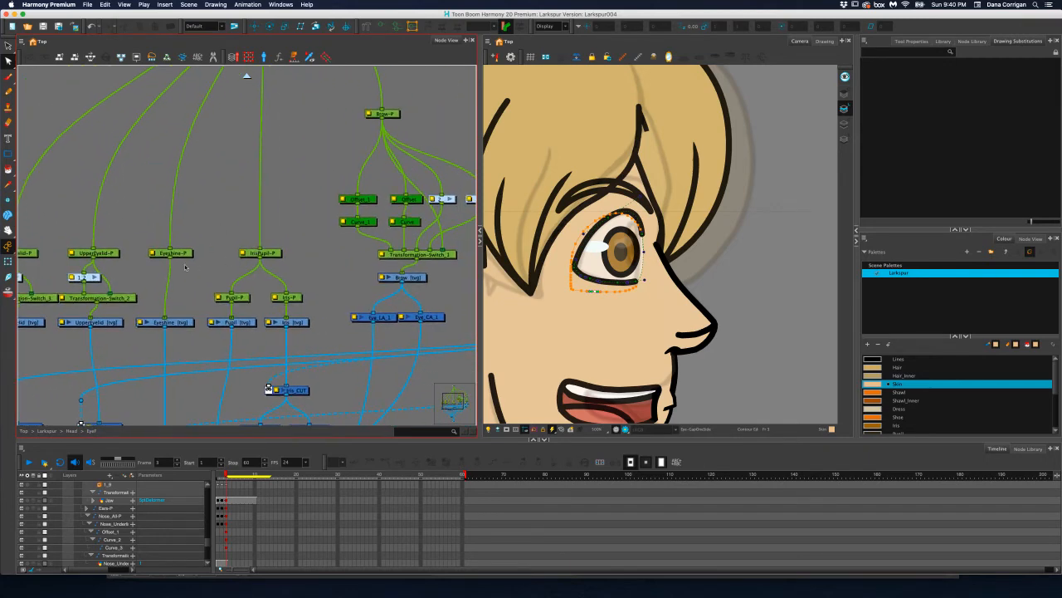
left_click(183, 255)
left_click(255, 26)
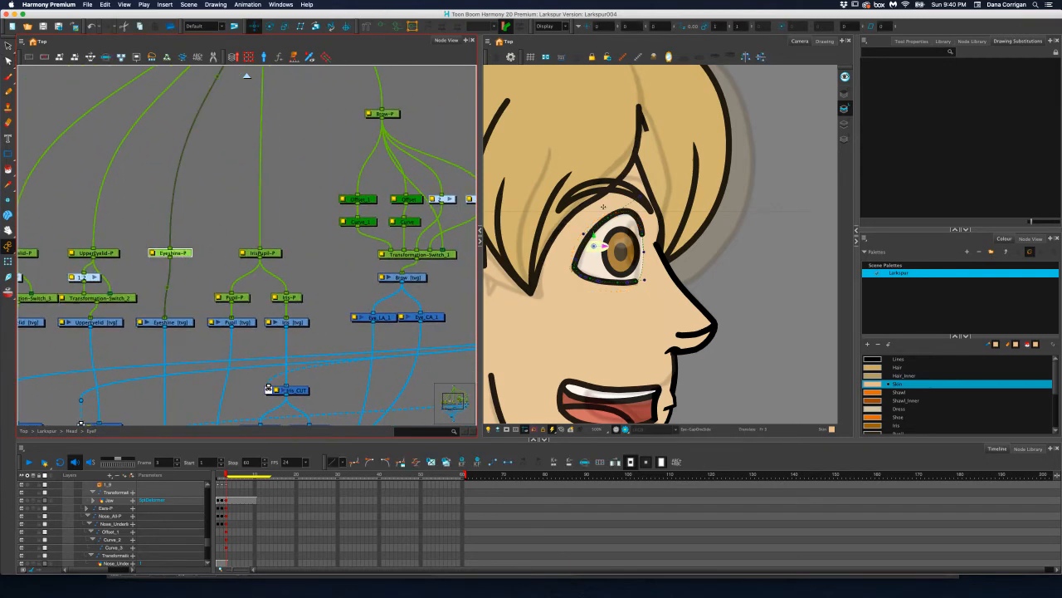
left_click_drag(605, 246, 621, 246)
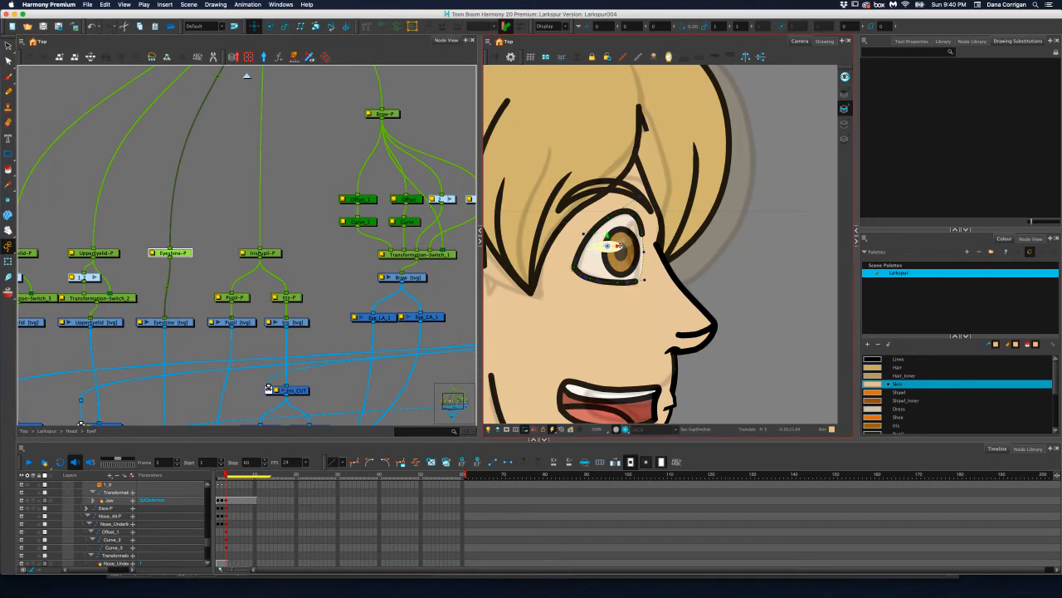
Move the combined iris and pupil peg toward the front of the eye, and compare the pose with frame 2
left_click(581, 263)
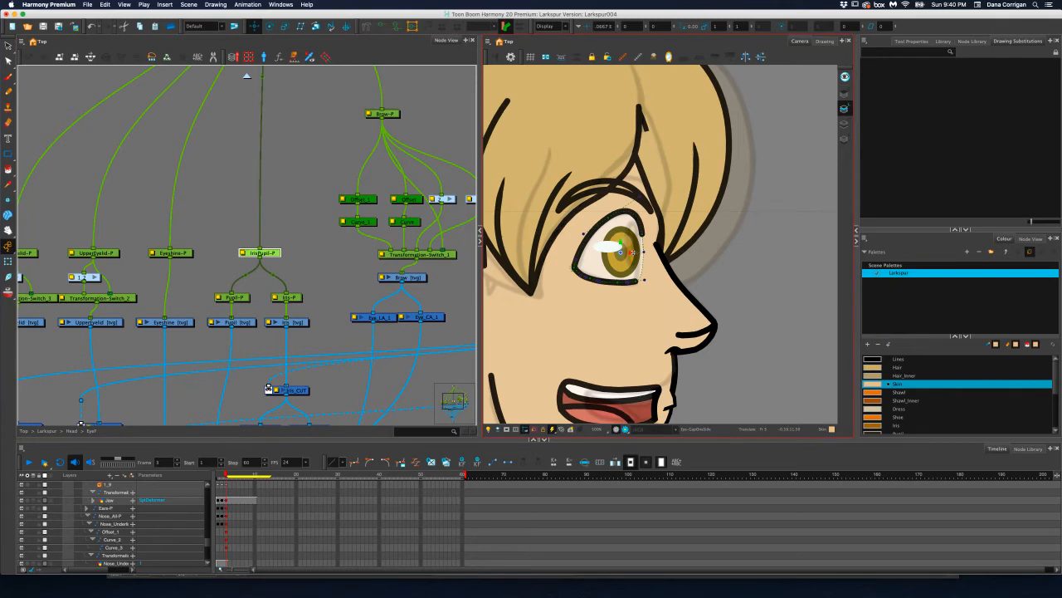
left_click_drag(634, 253, 638, 253)
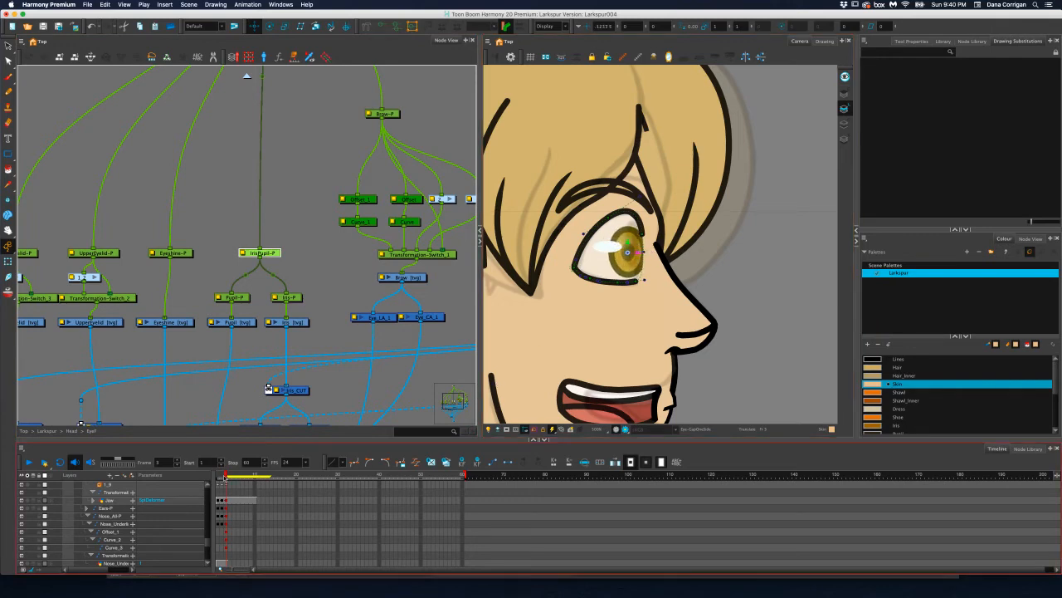
left_click(222, 473)
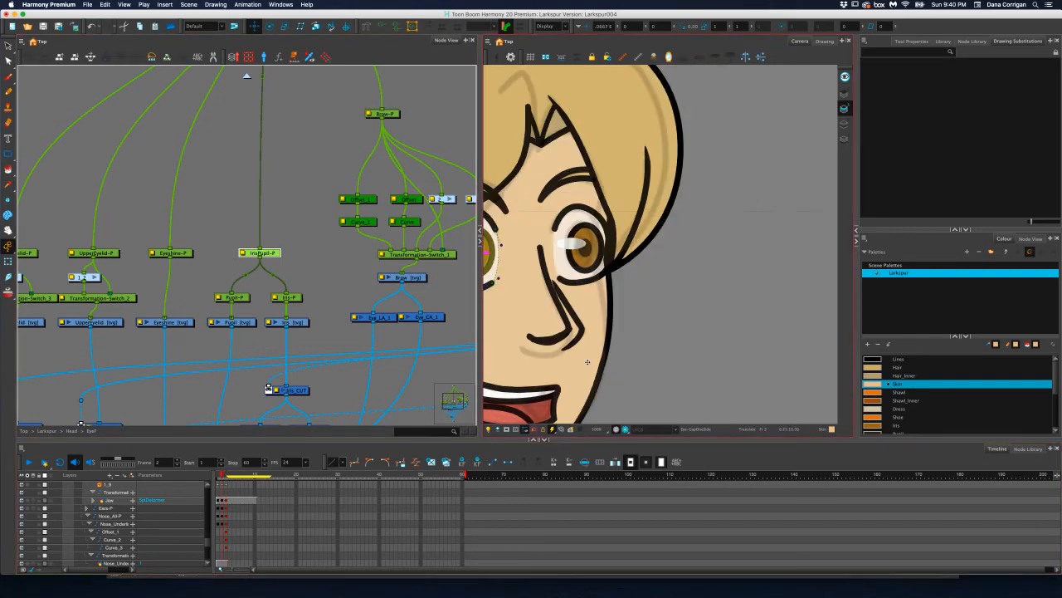
scroll(588, 360, "down", 2)
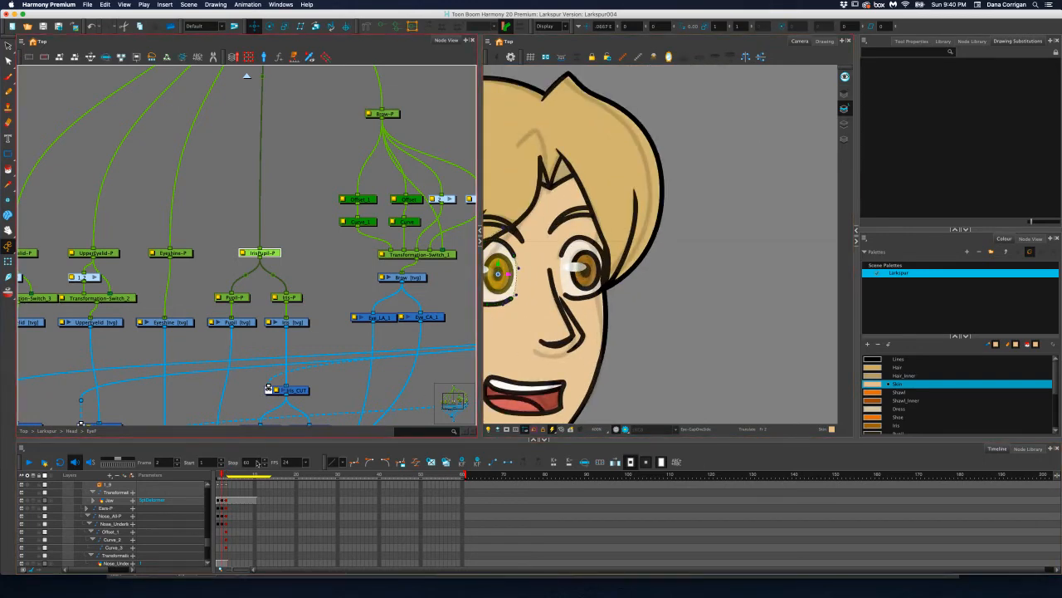
left_click(225, 475)
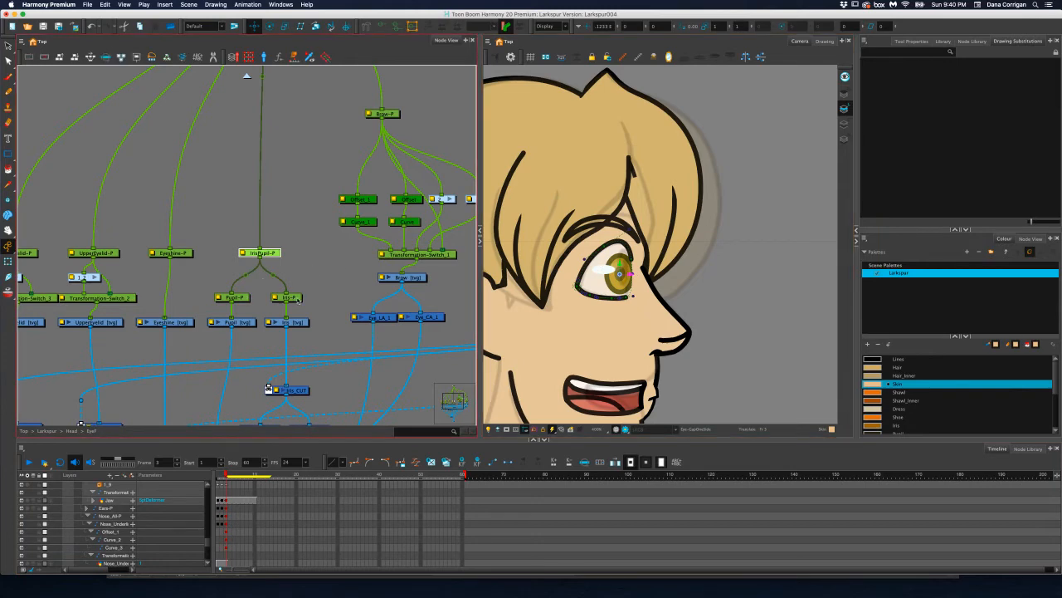
Try shifting only the pupil forward, and move the combined iris and pupil peg slightly further toward the front of the eye
left_click(247, 298)
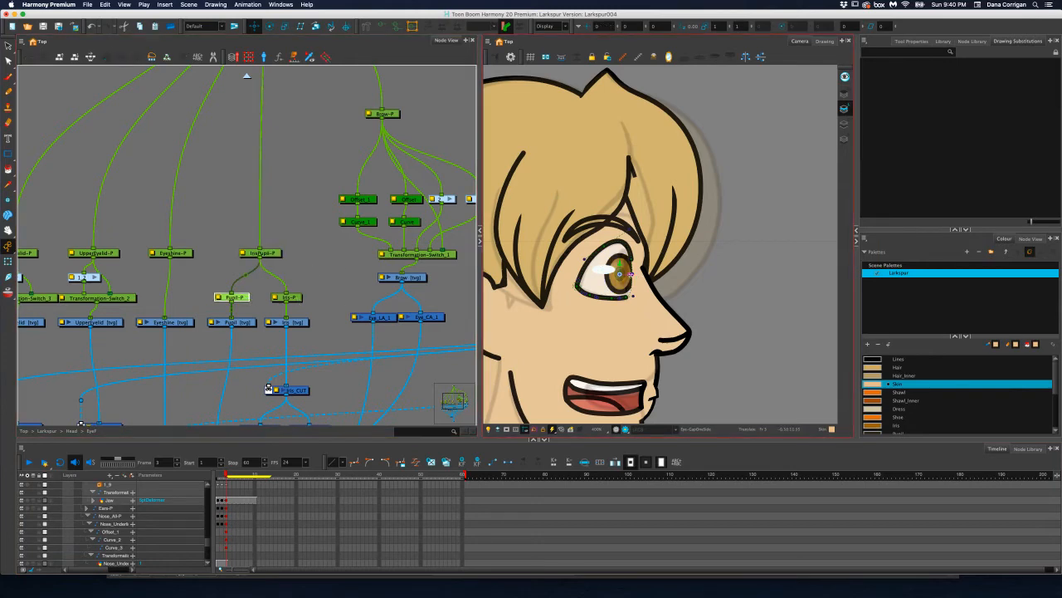
left_click_drag(631, 274, 638, 274)
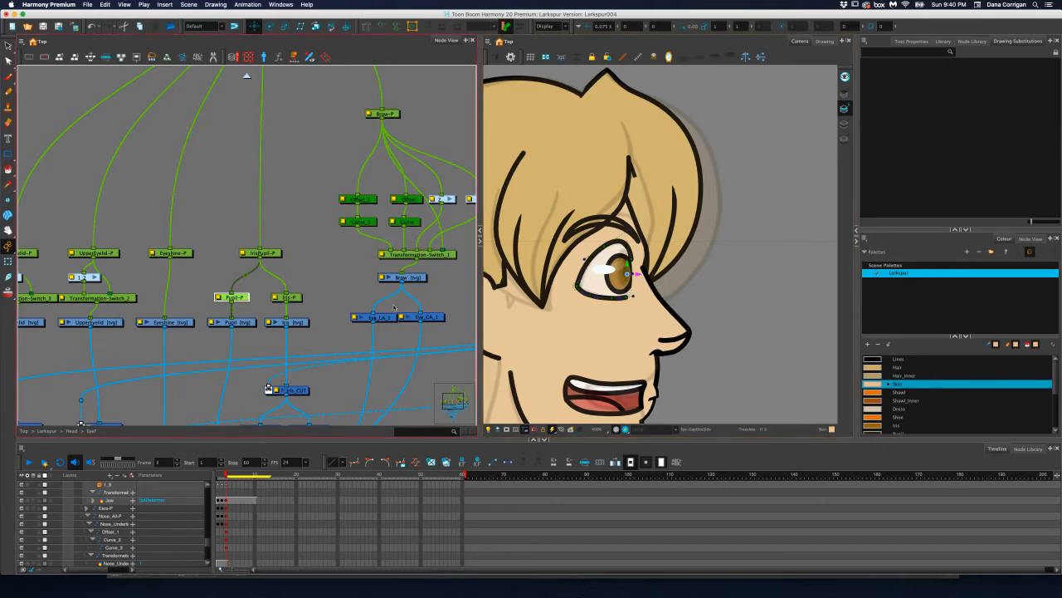
left_click(266, 252)
left_click_drag(632, 273, 634, 275)
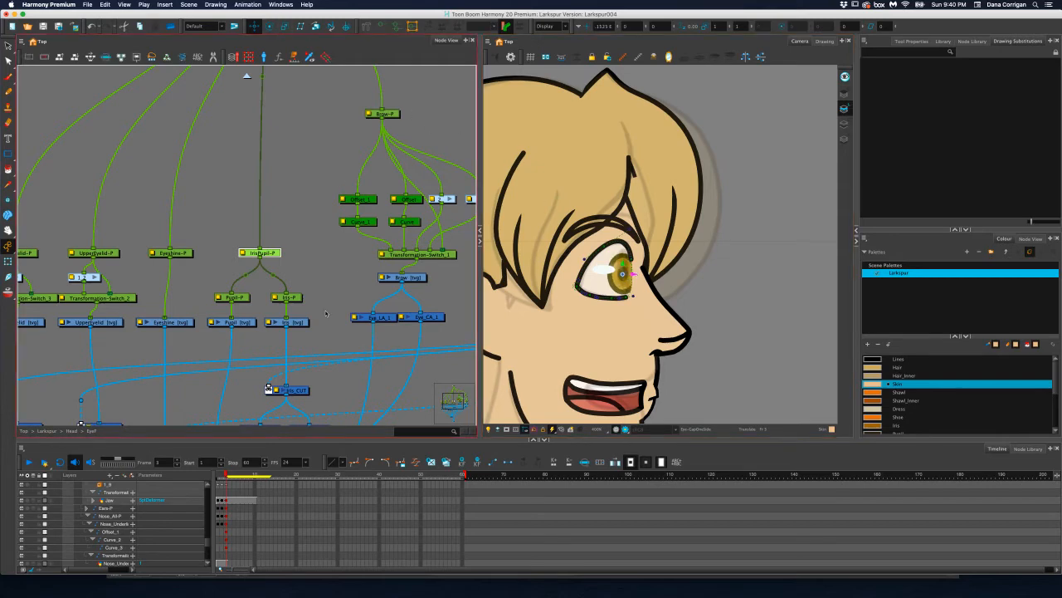
Compare the iris and pupil peg across frames 1 to 3, and narrow it to about 0.74 of its width on frame 3
key("o")
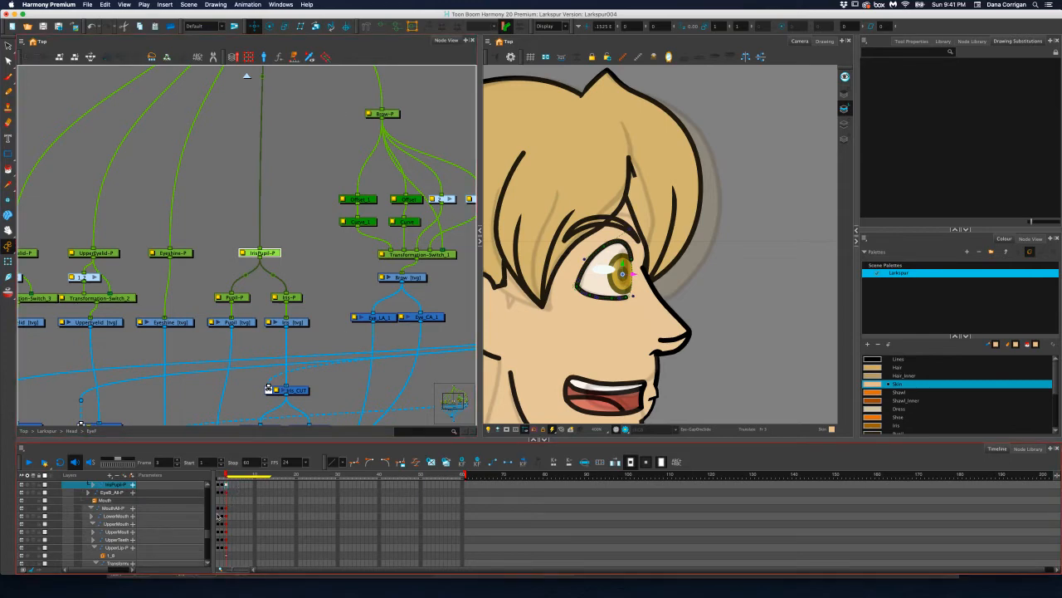
left_click(221, 487)
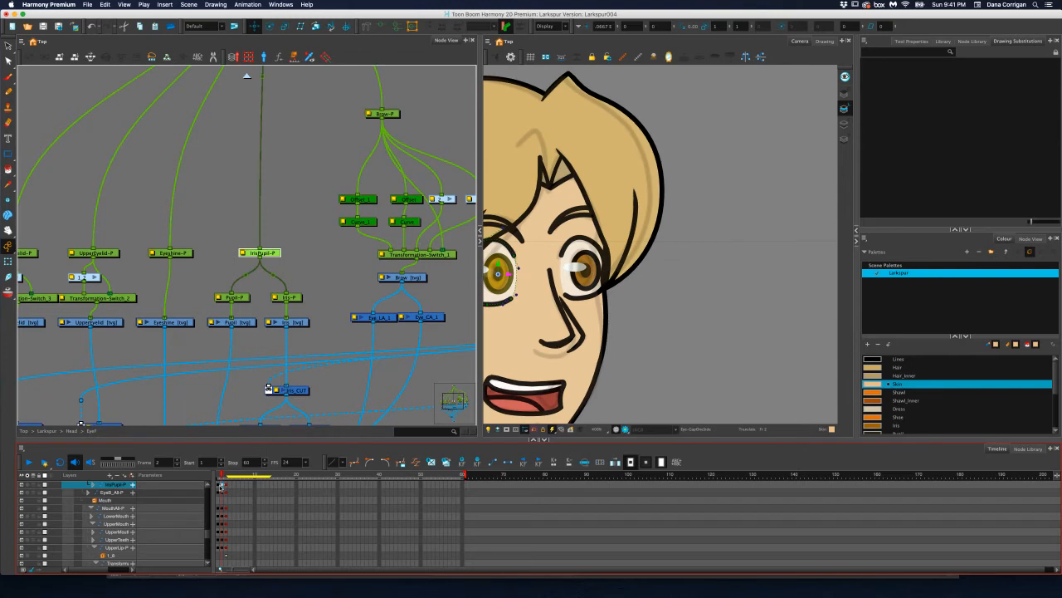
left_click(217, 484)
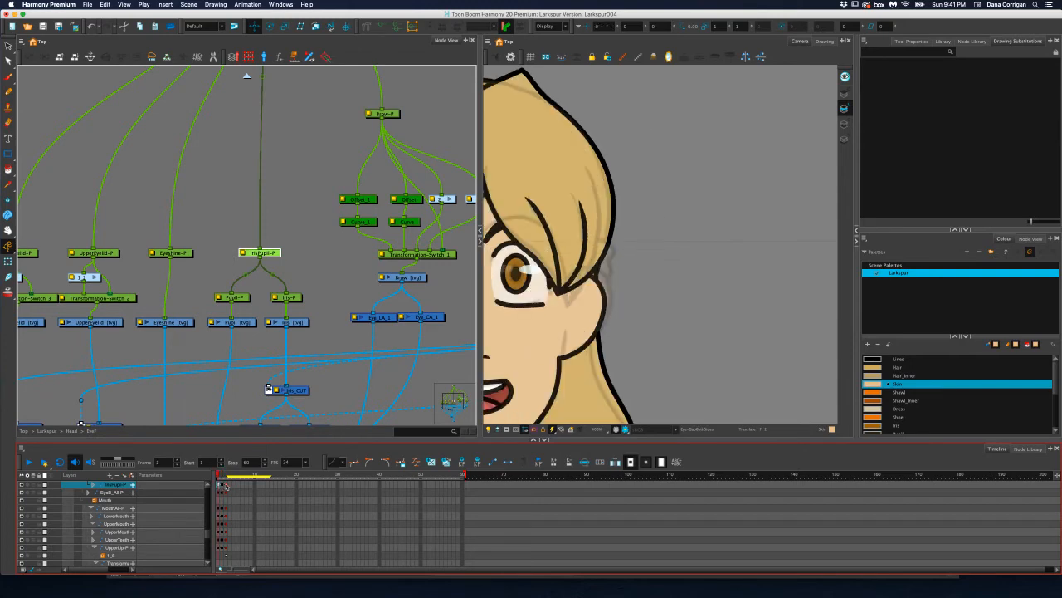
left_click(225, 486)
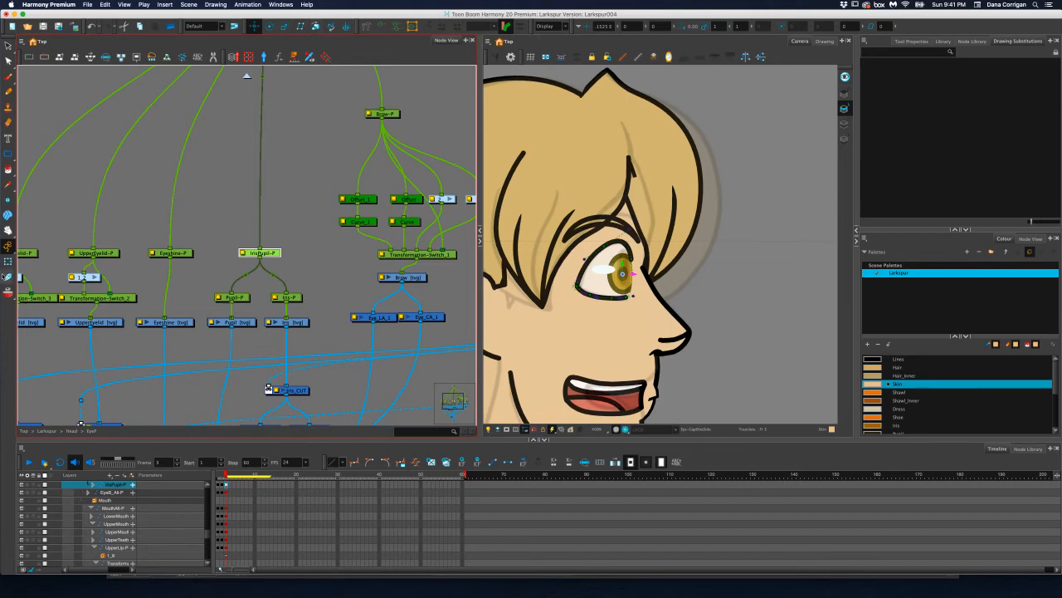
scroll(606, 282, "up", 3)
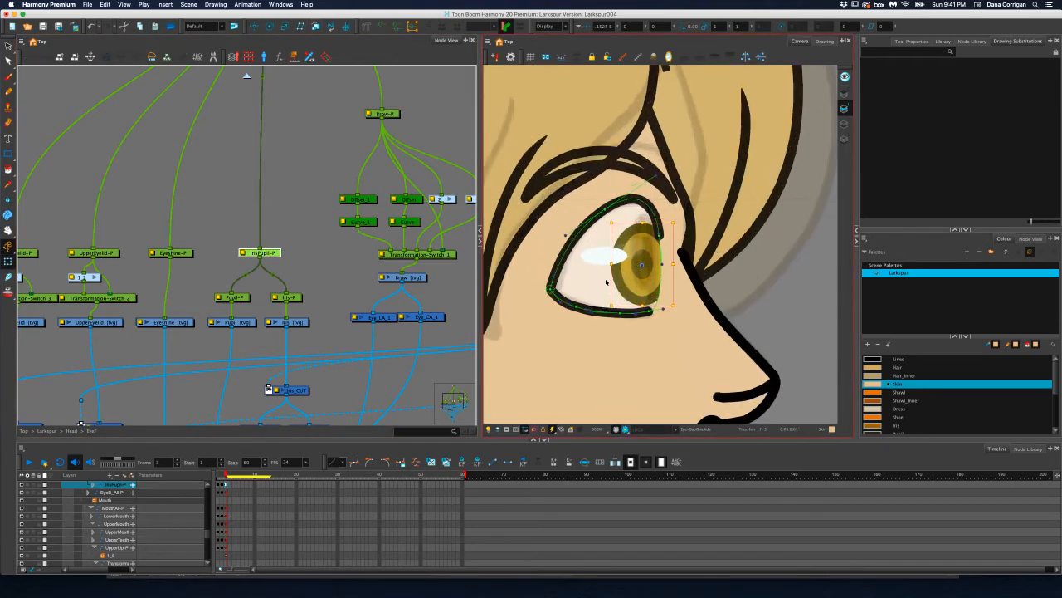
left_click_drag(611, 264, 619, 264)
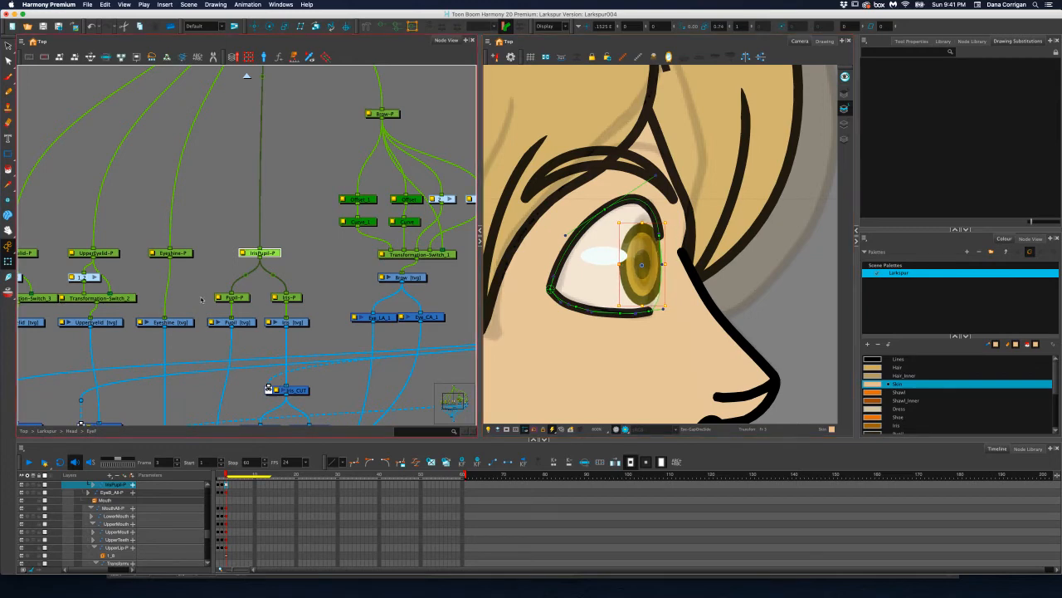
Select the pupil peg and move it horizontally toward the front of the profile eye on frame 3
left_click(235, 298)
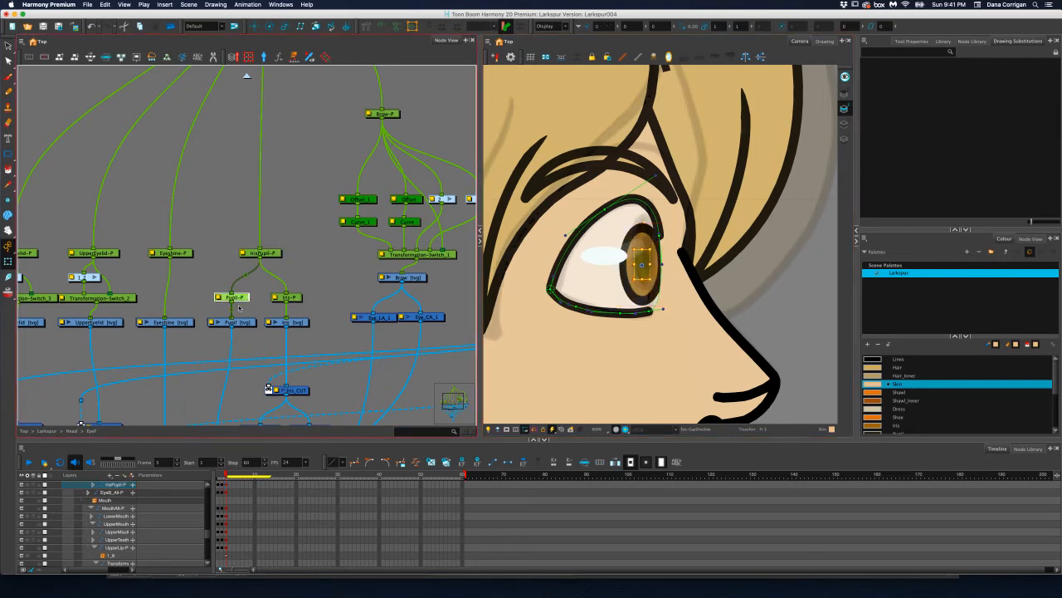
left_click(255, 26)
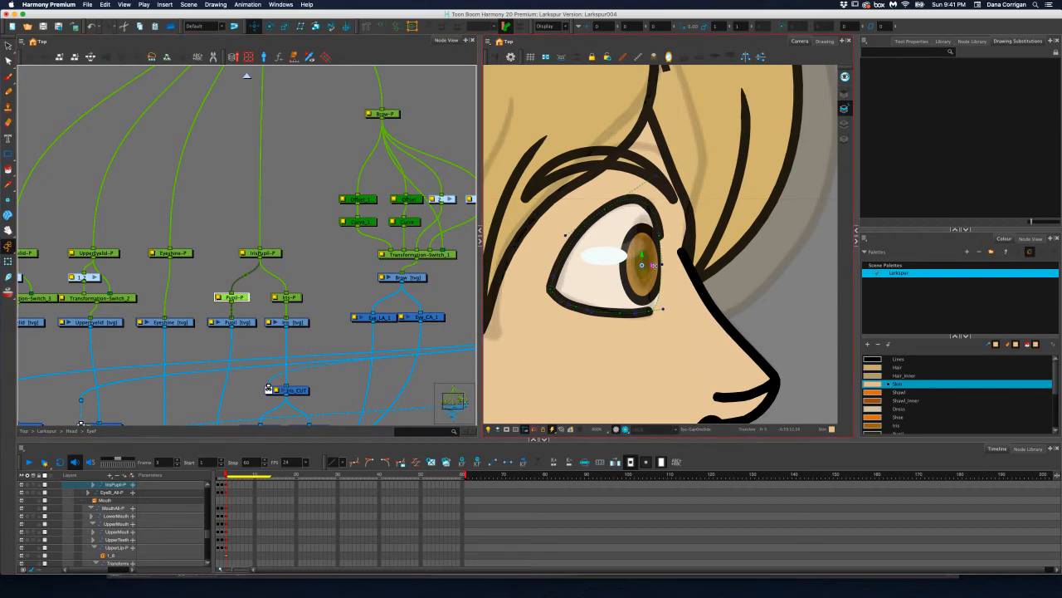
left_click_drag(662, 266, 664, 264)
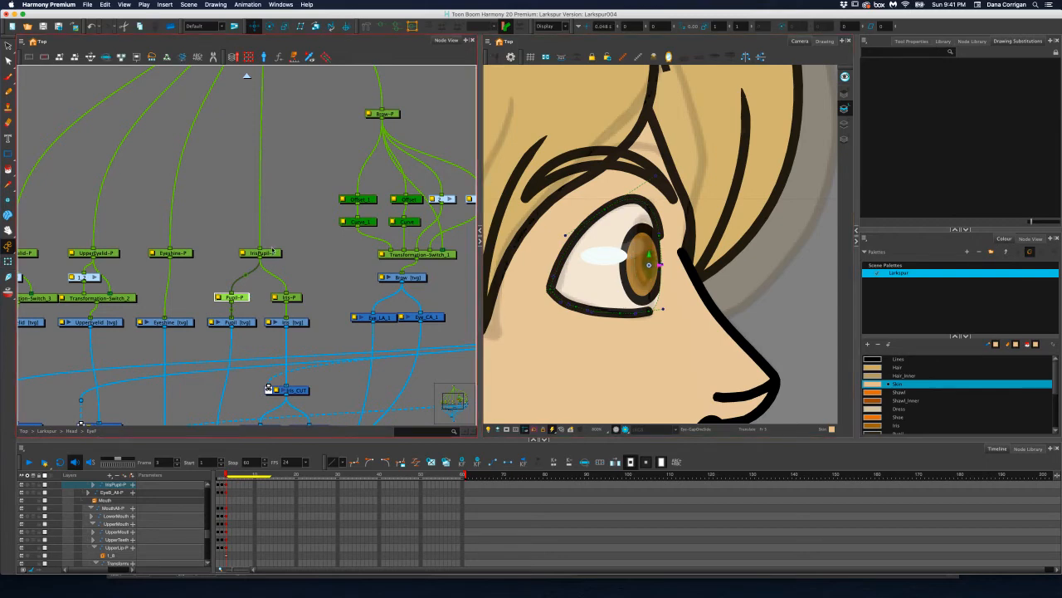
Move the combined iris and pupil peg up and slightly toward the front of the eye, and check it on the whole head
key("b")
left_click_drag(654, 265, 646, 247)
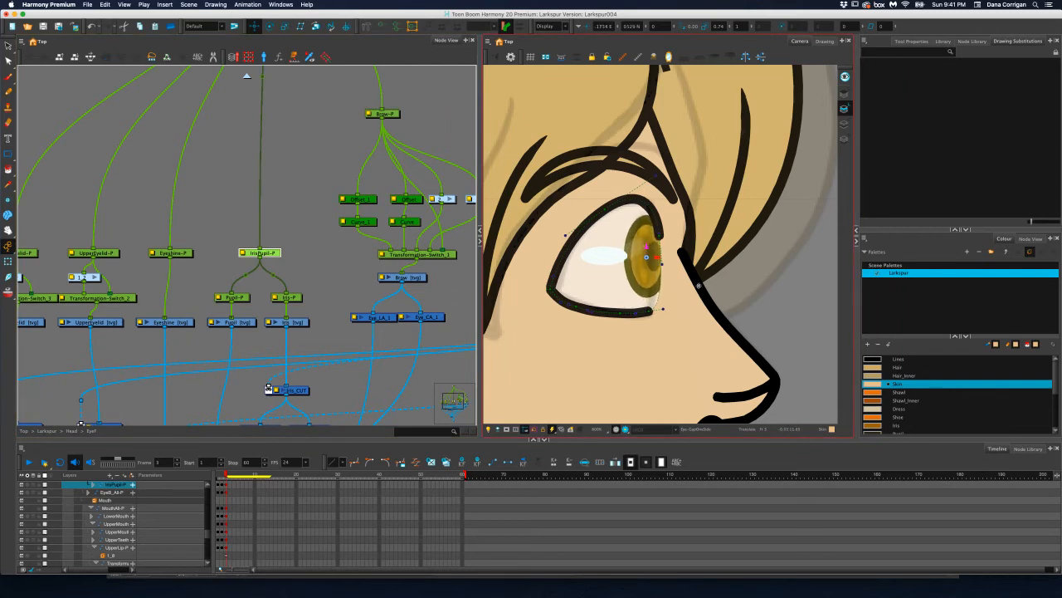
scroll(698, 285, "down", 4)
scroll(687, 308, "up", 3)
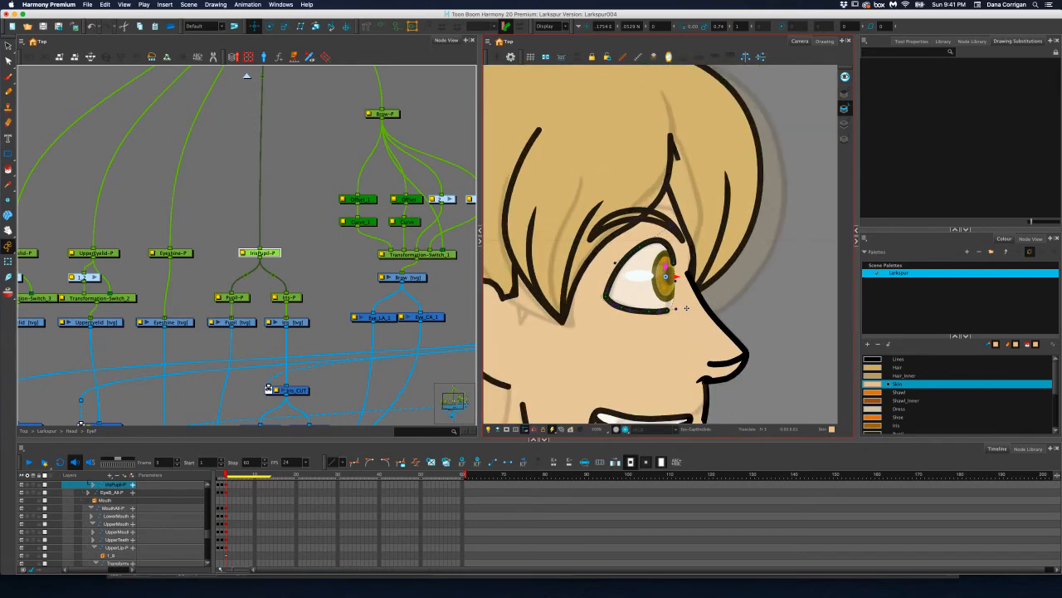
scroll(687, 308, "down", 5)
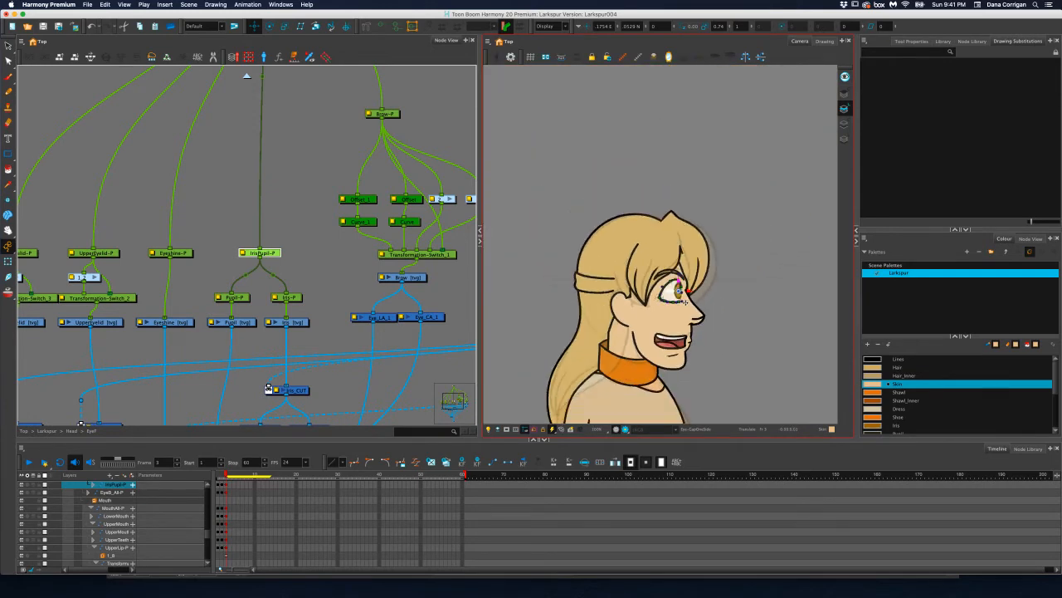
scroll(686, 302, "up", 5)
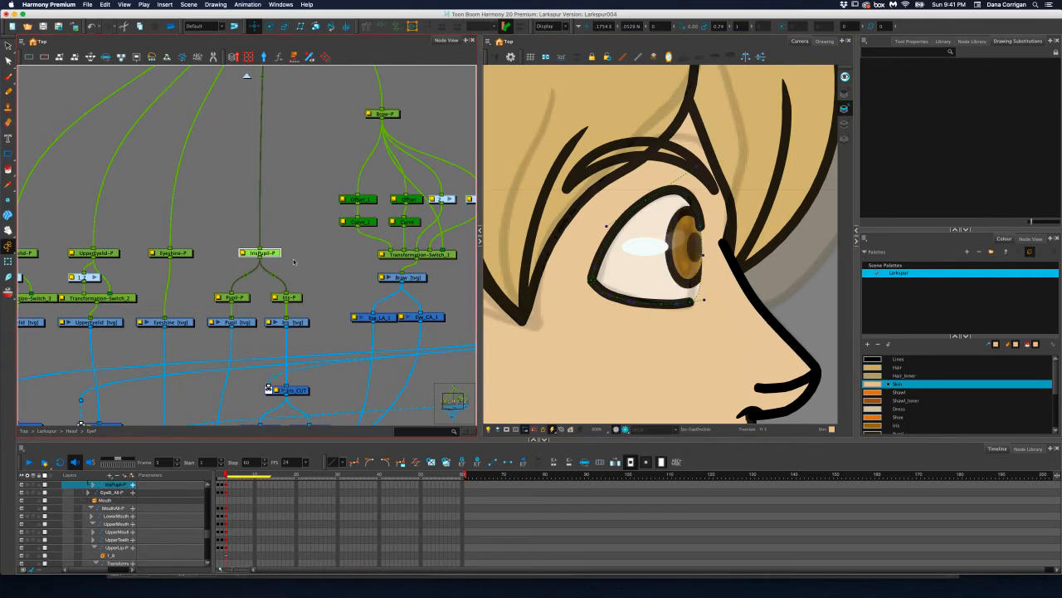
Select the Eye drawing and reshape its deformer, pulling the back corner inward and adjusting the curve of the lower edge
scroll(316, 269, "right", 10)
scroll(282, 310, "up", 2)
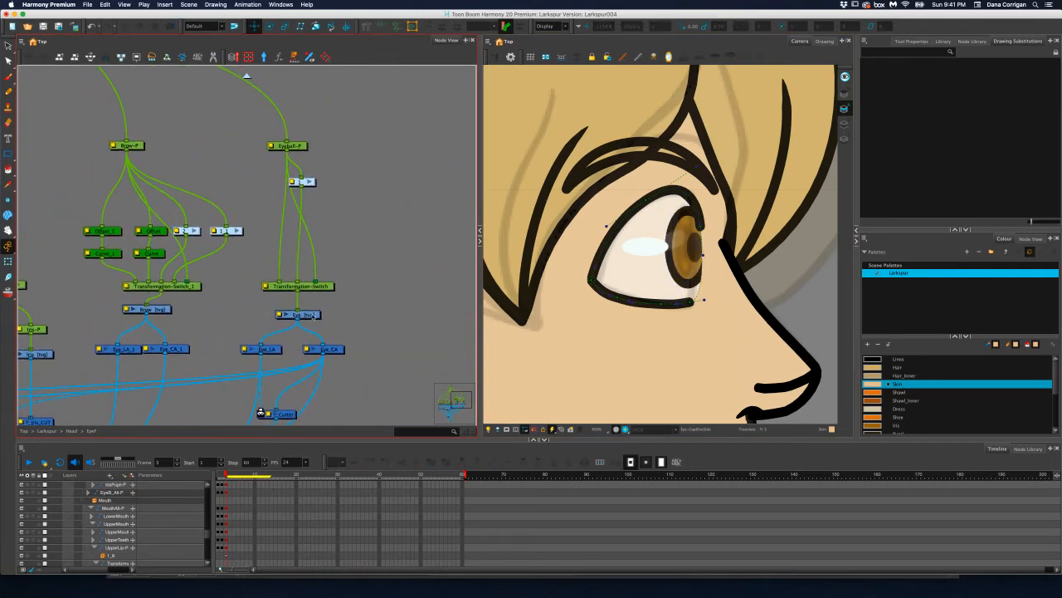
left_click(309, 314)
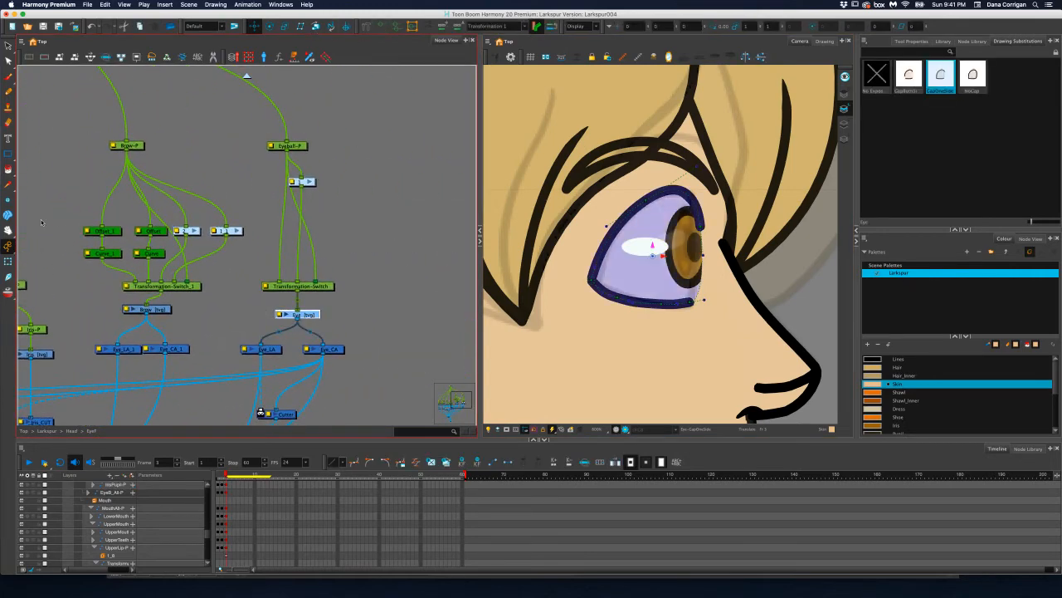
scroll(598, 264, "up", 6)
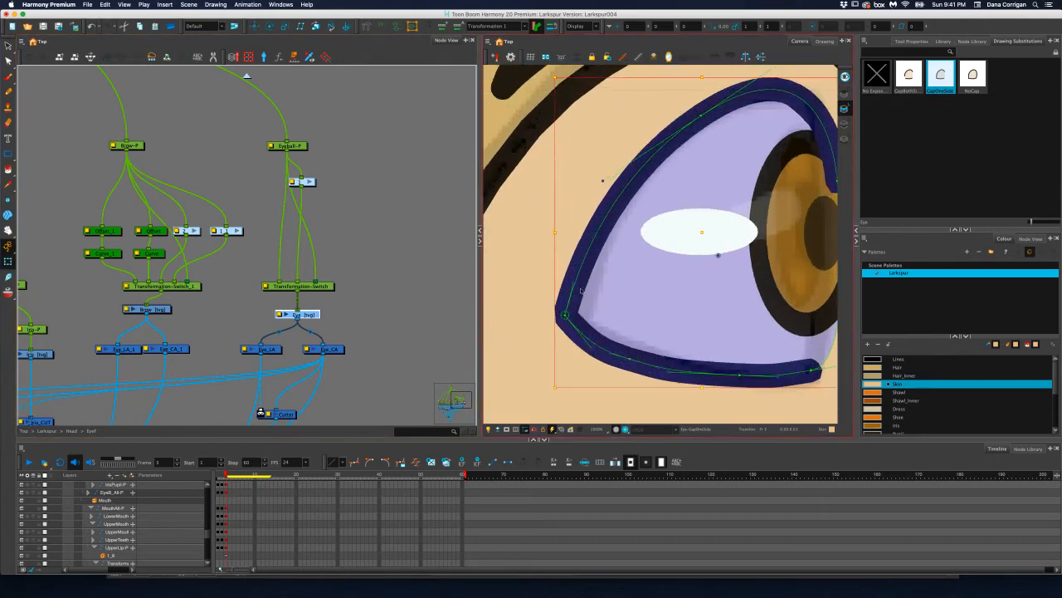
left_click_drag(566, 315, 585, 323)
mouse_move(629, 360)
left_mouse_down()
mouse_move(655, 358)
mouse_move(613, 355)
mouse_move(625, 351)
left_mouse_up()
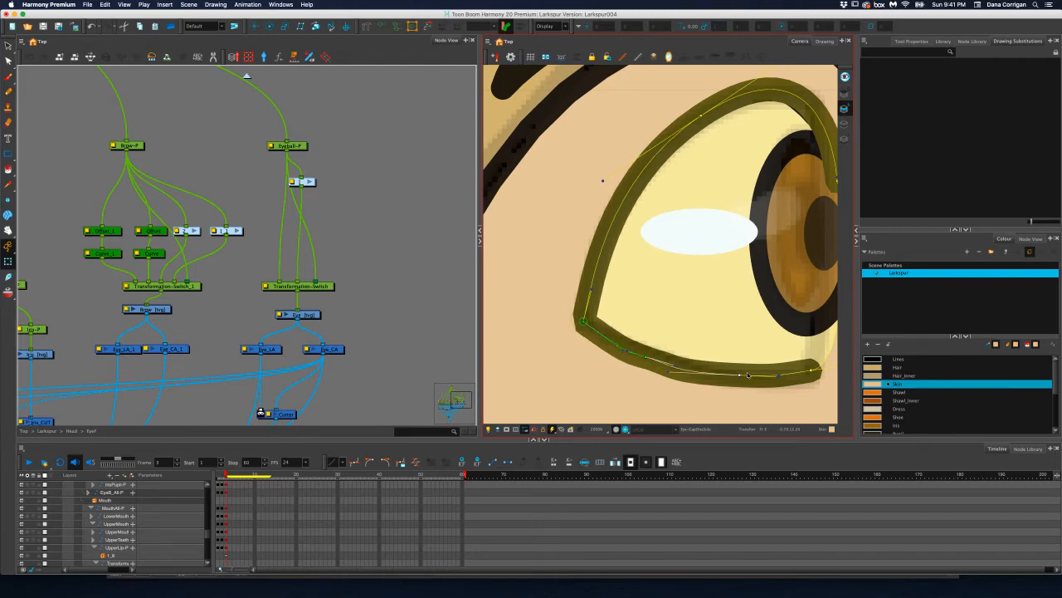
left_click_drag(744, 380, 817, 368)
Adjust the upper curve handle of the eye outline's deformer and nudge the upper edge's front end point forward
left_click_drag(733, 248, 661, 301)
left_click_drag(756, 84, 749, 93)
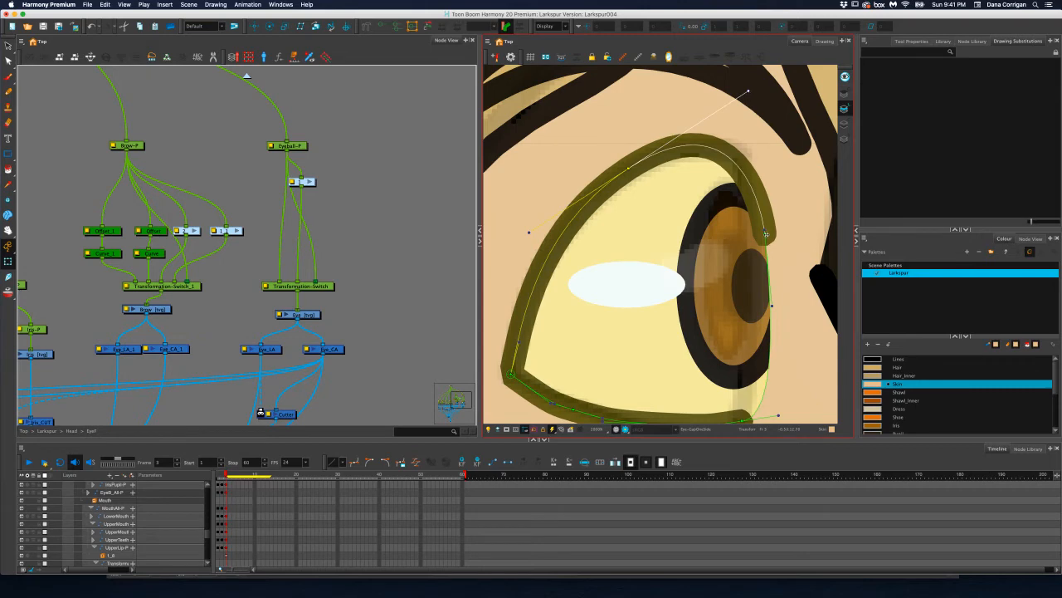
left_click_drag(766, 235, 769, 237)
scroll(767, 236, "down", 10)
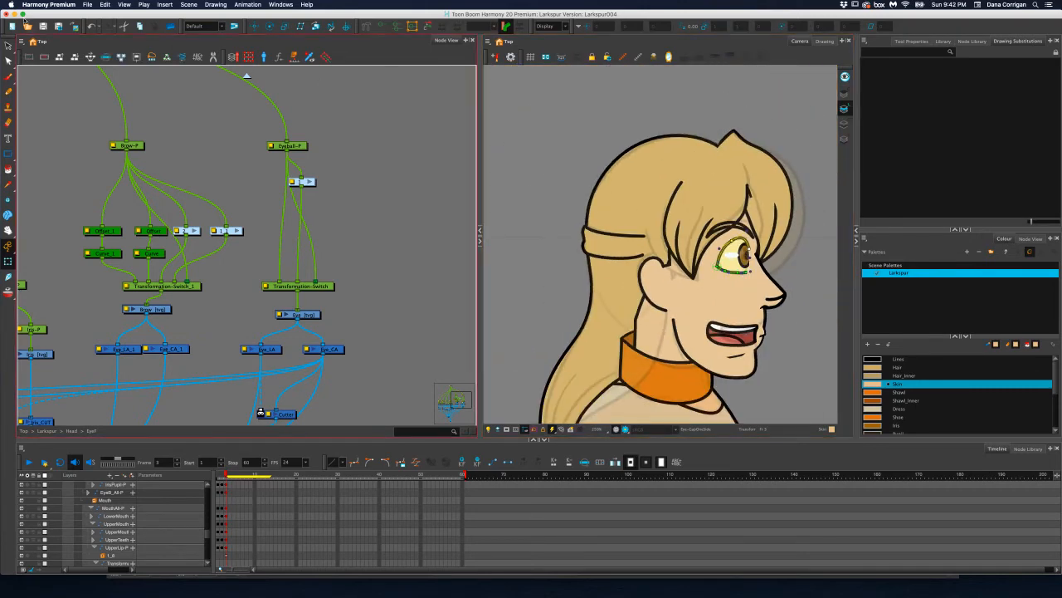
Examine the profile pose from the head down to the waist against the turnaround reference
left_click(9, 61)
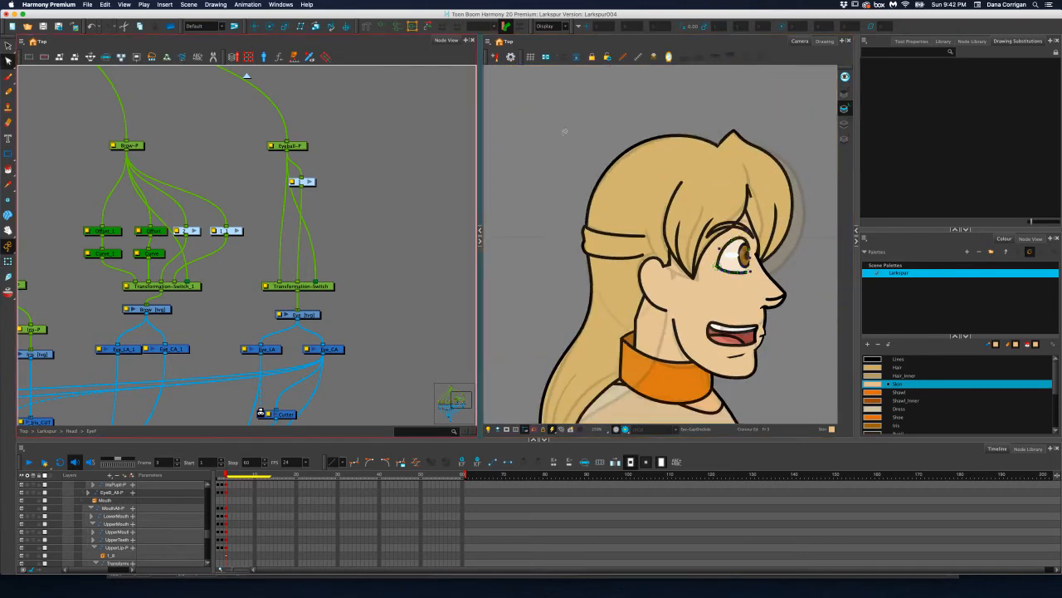
key("space")
left_click_drag(679, 239, 627, 185)
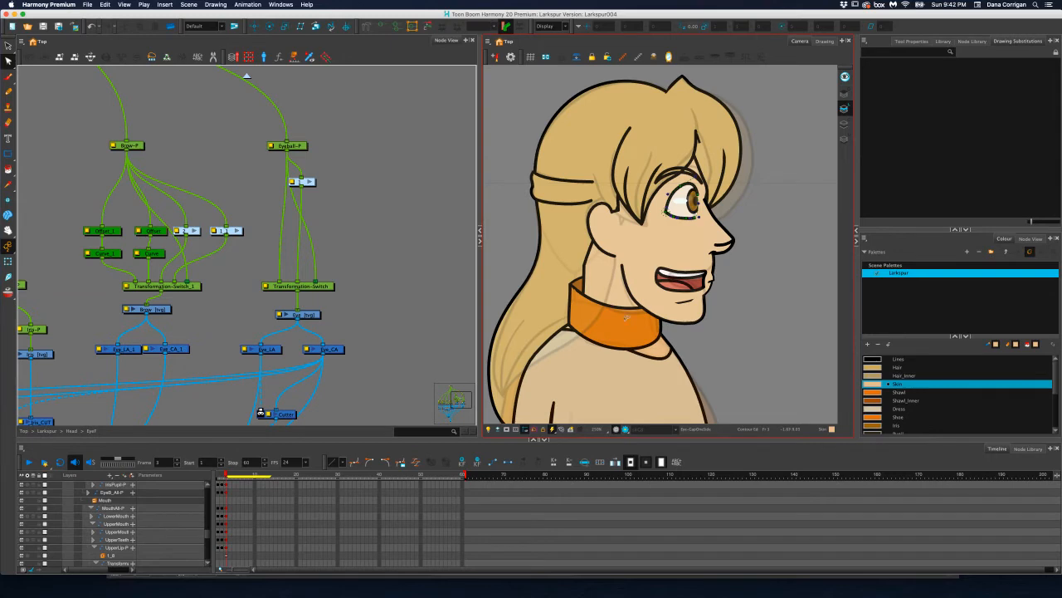
key("space")
left_click_drag(688, 319, 698, 245)
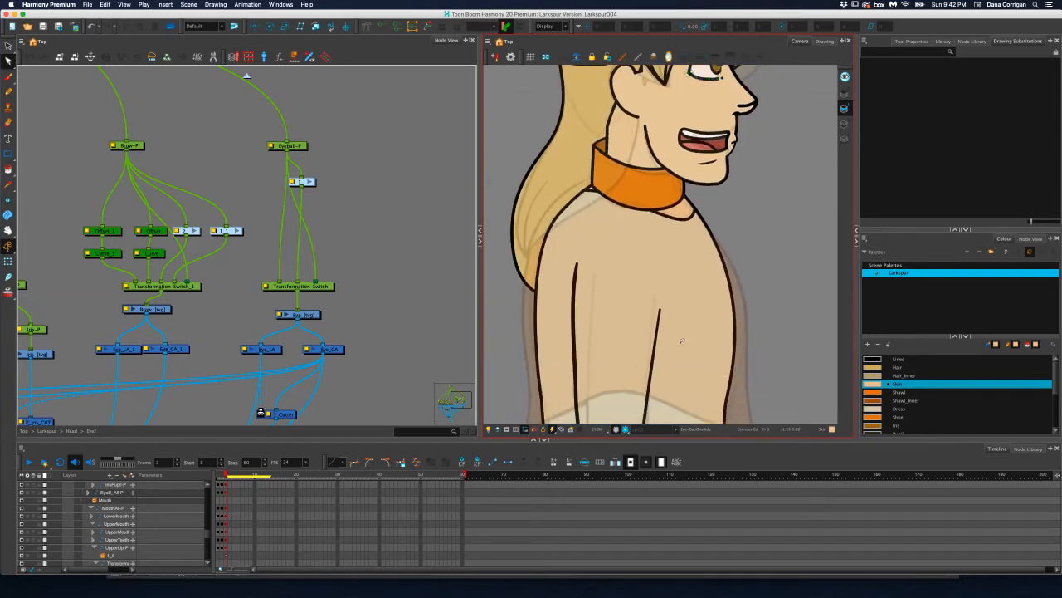
key("1")
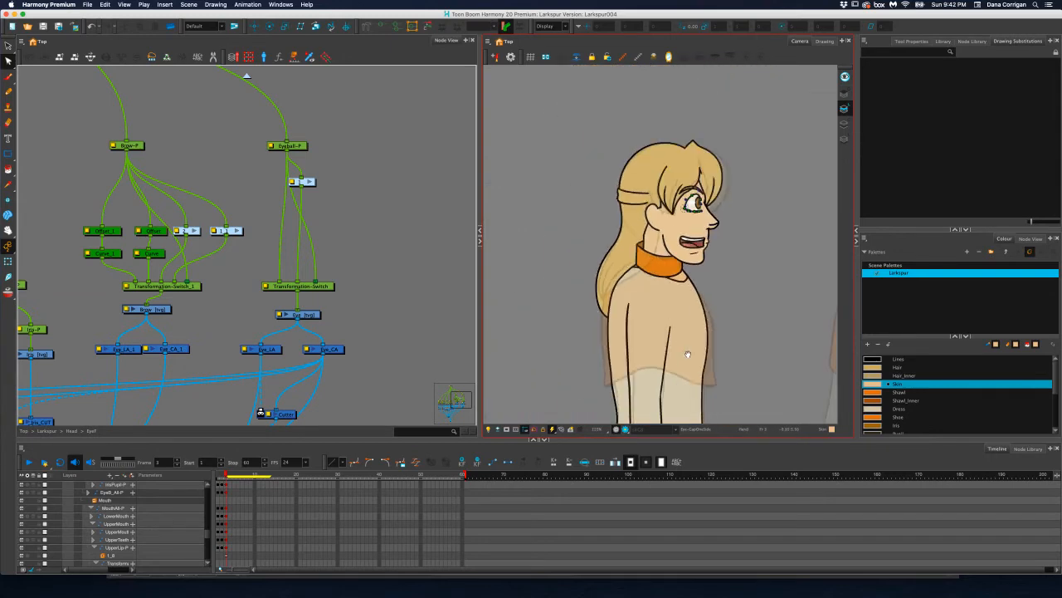
mouse_move(688, 355)
left_mouse_down()
mouse_move(688, 223)
mouse_move(695, 371)
left_mouse_up()
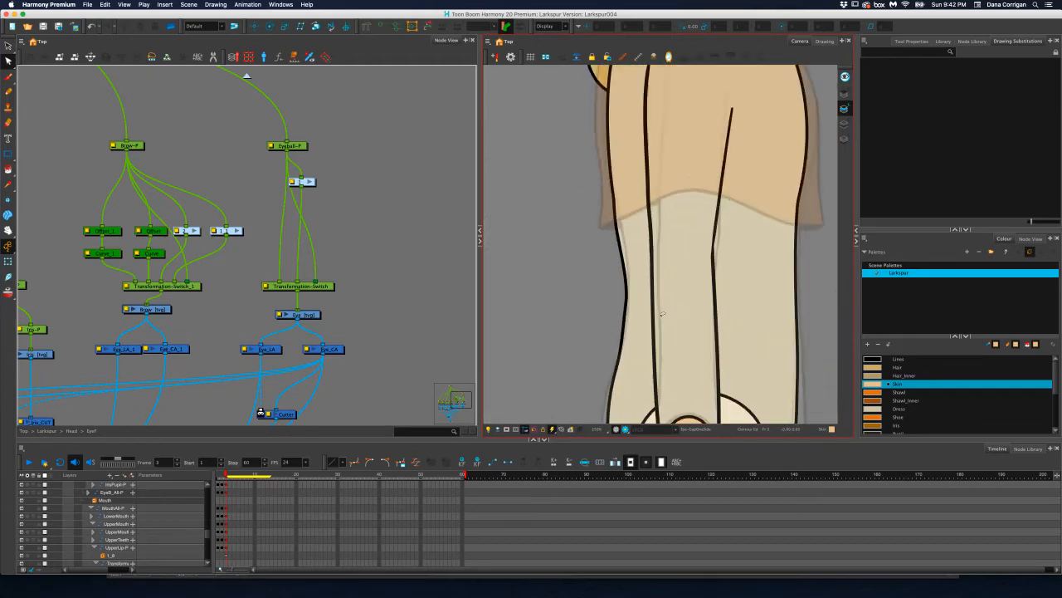
scroll(662, 314, "up", 1)
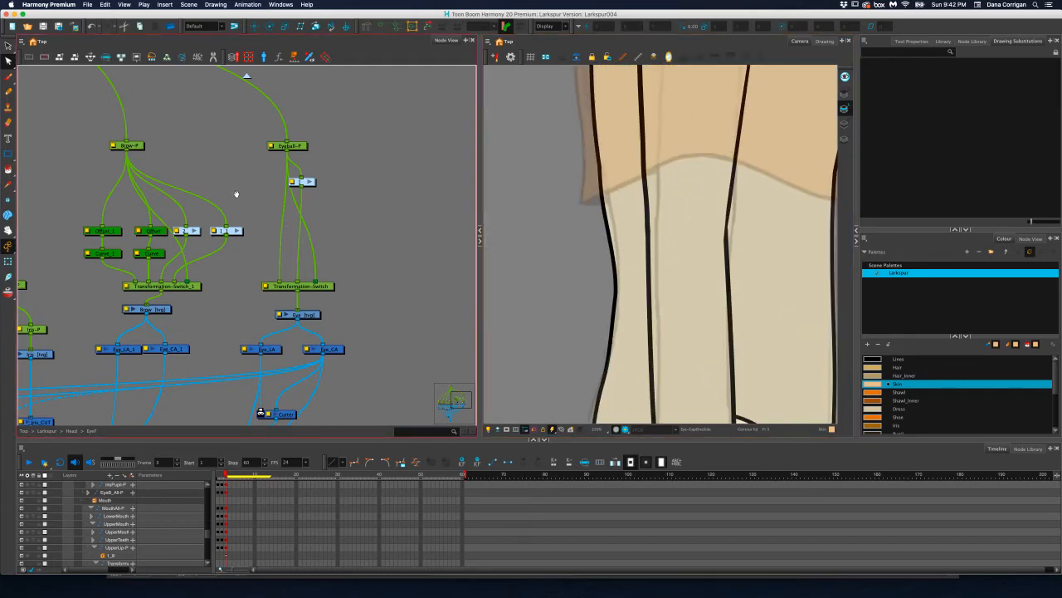
Leave the front eye and head groups and open the Torso group in the Larkspur rig
left_click_drag(236, 194, 338, 191)
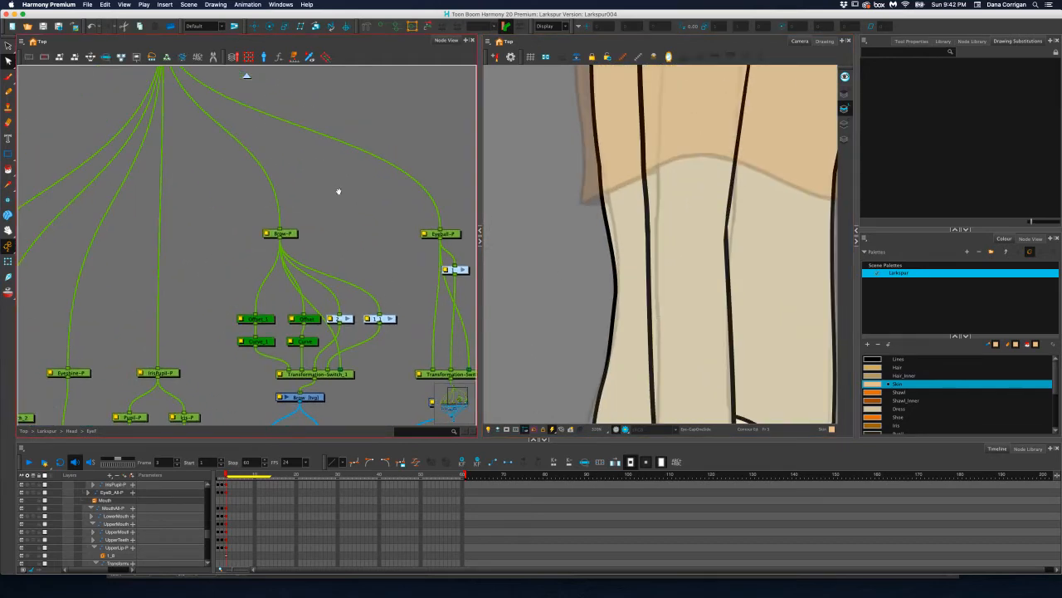
left_click(247, 77)
left_click_drag(261, 209, 82, 211)
left_click_drag(284, 218, 197, 249)
left_click_drag(357, 219, 208, 218)
left_click_drag(314, 210, 150, 212)
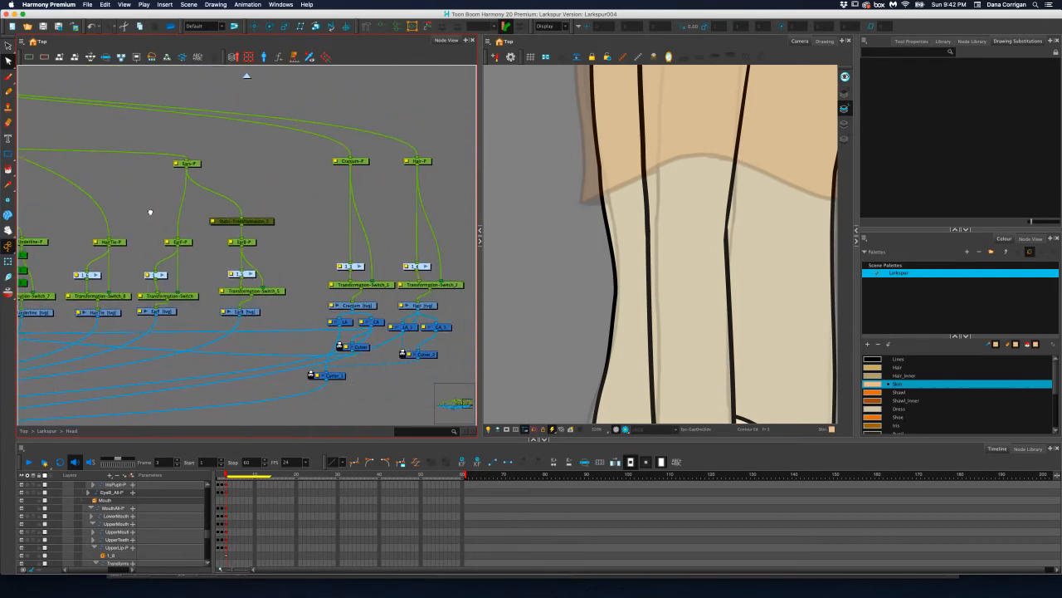
left_click_drag(45, 157, 220, 227)
left_click(248, 77)
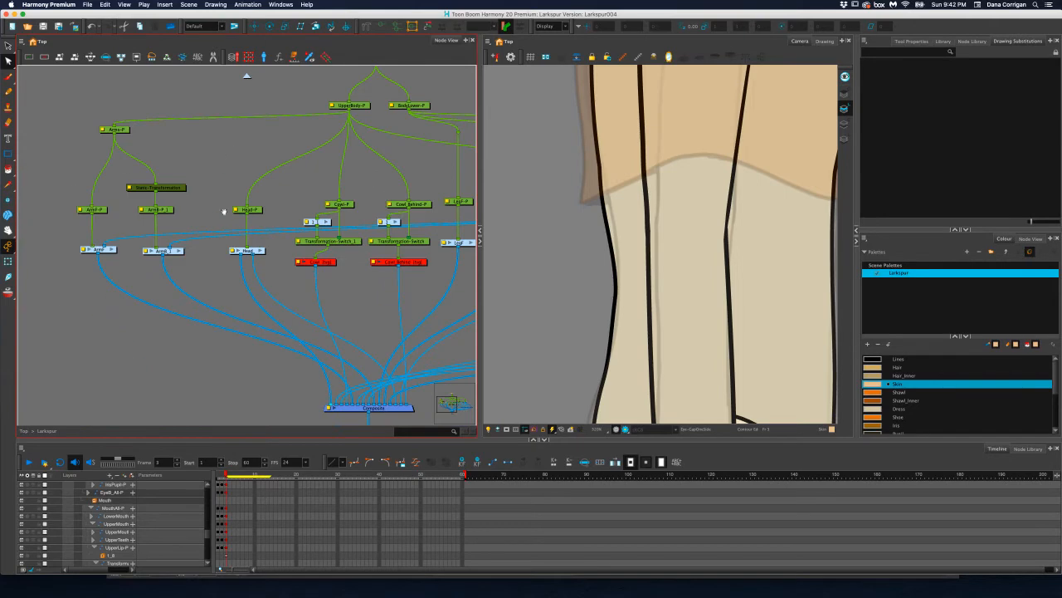
left_click_drag(332, 202, 216, 225)
left_click_drag(284, 217, 117, 220)
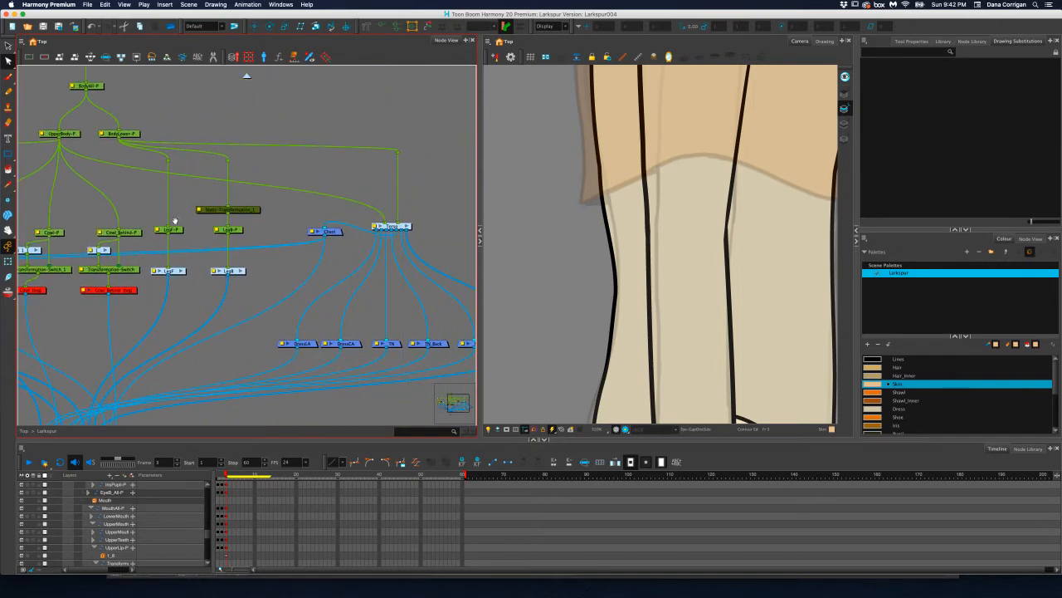
left_click(407, 226)
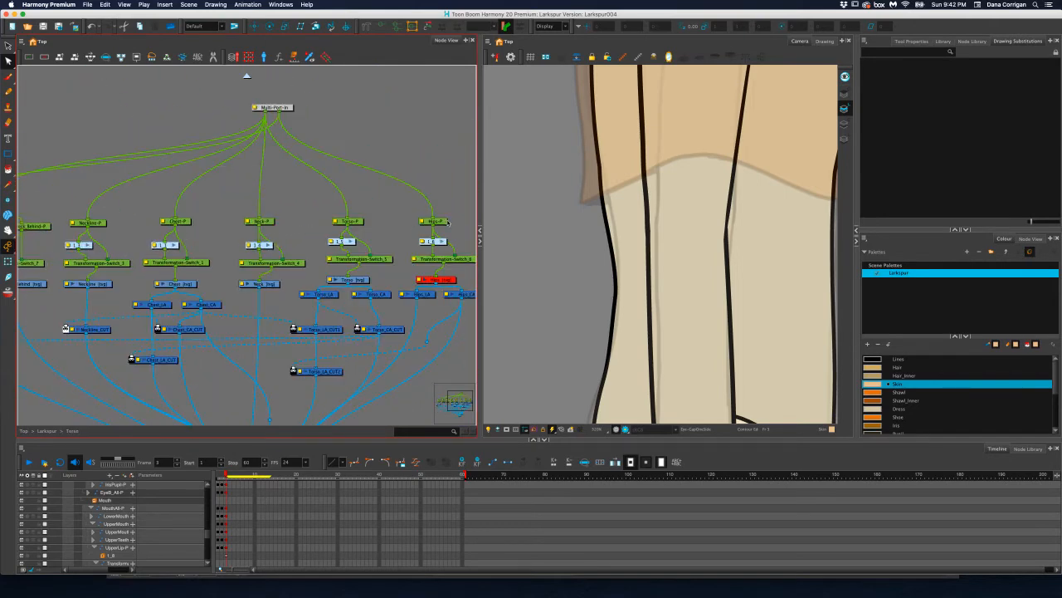
Select the Torso drawing and display its deformation controls for transforming
left_click(359, 223)
left_click(367, 280)
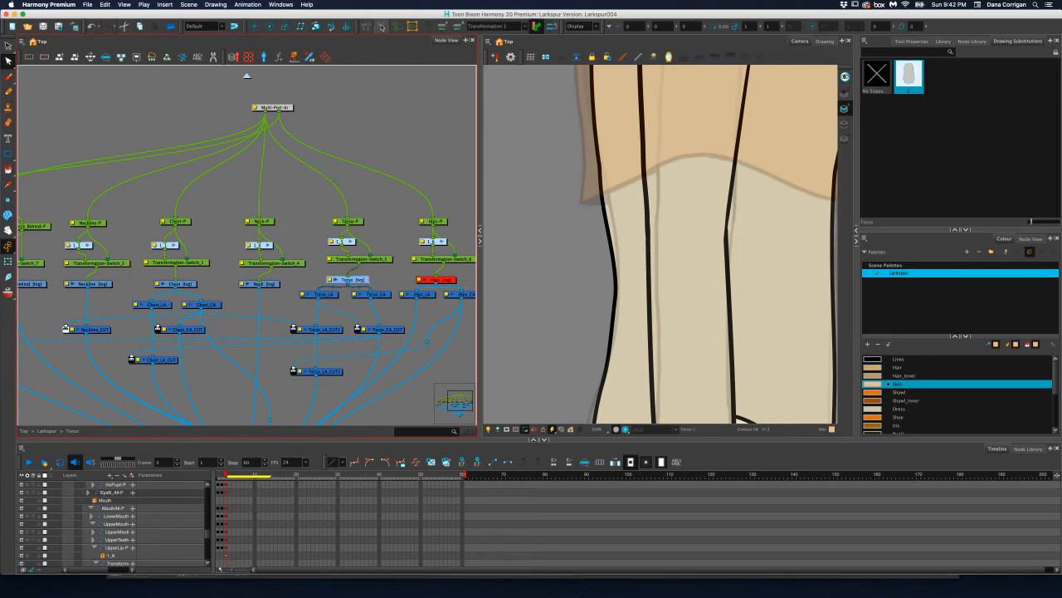
left_click(381, 27)
left_click(8, 263)
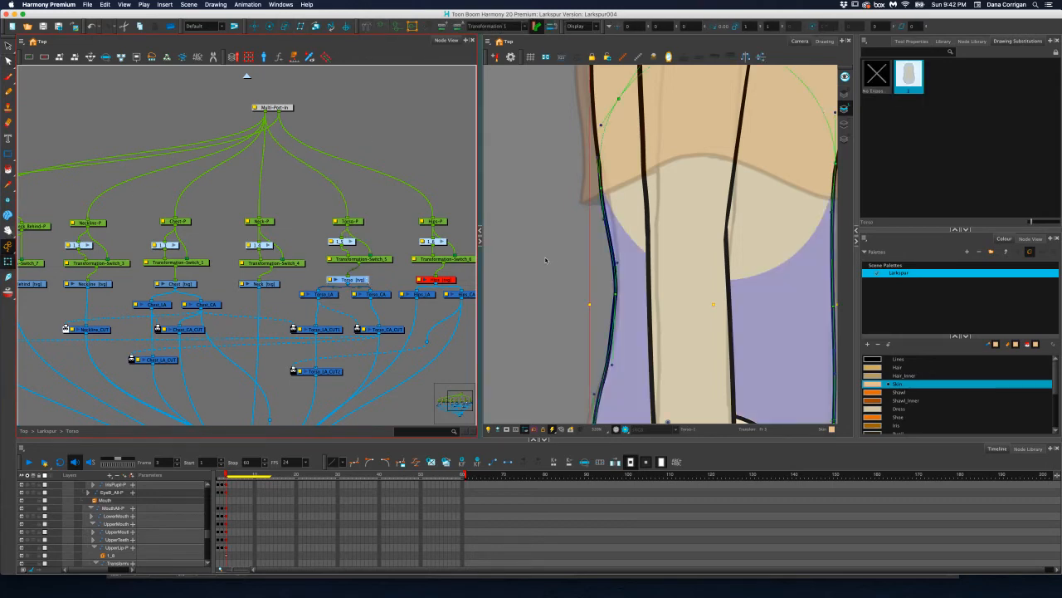
Move the deformer point on the torso's back edge near the chest hem inward, and shift the curve handle above it outward
left_click(602, 192)
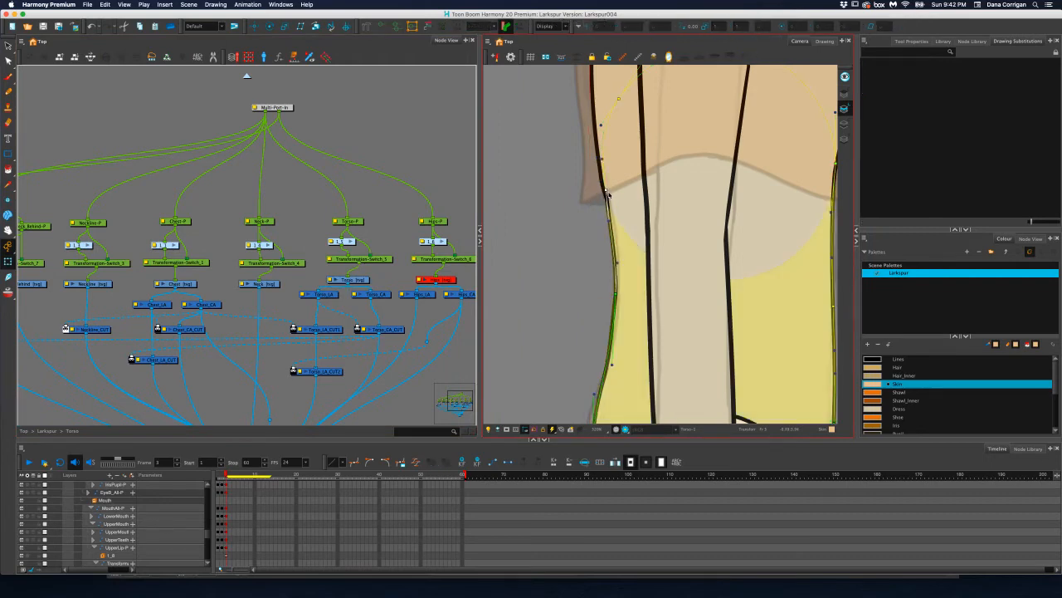
left_click_drag(604, 160, 598, 158)
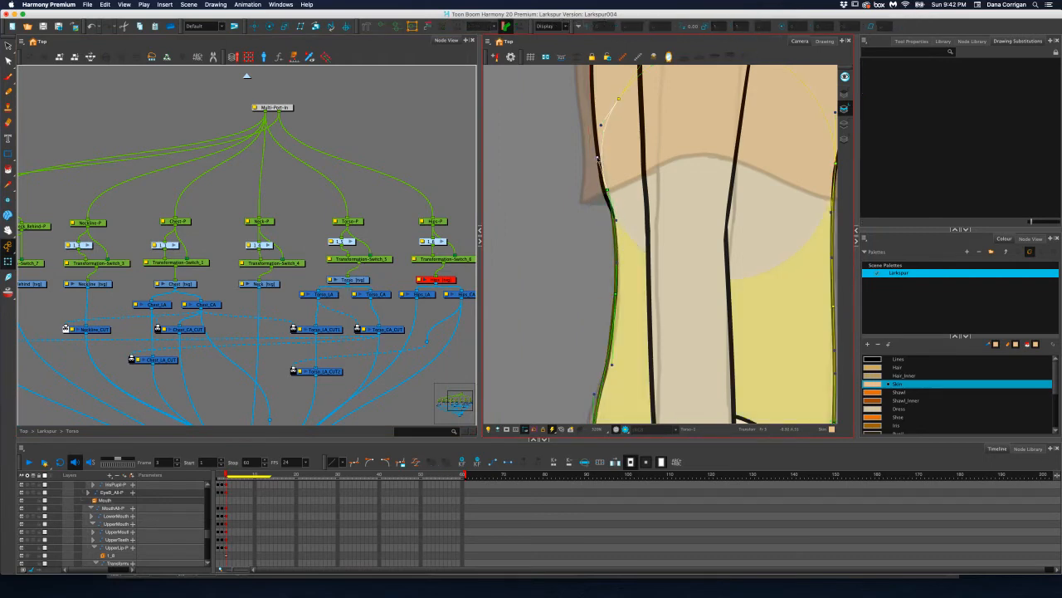
left_click(605, 192)
left_click(605, 192)
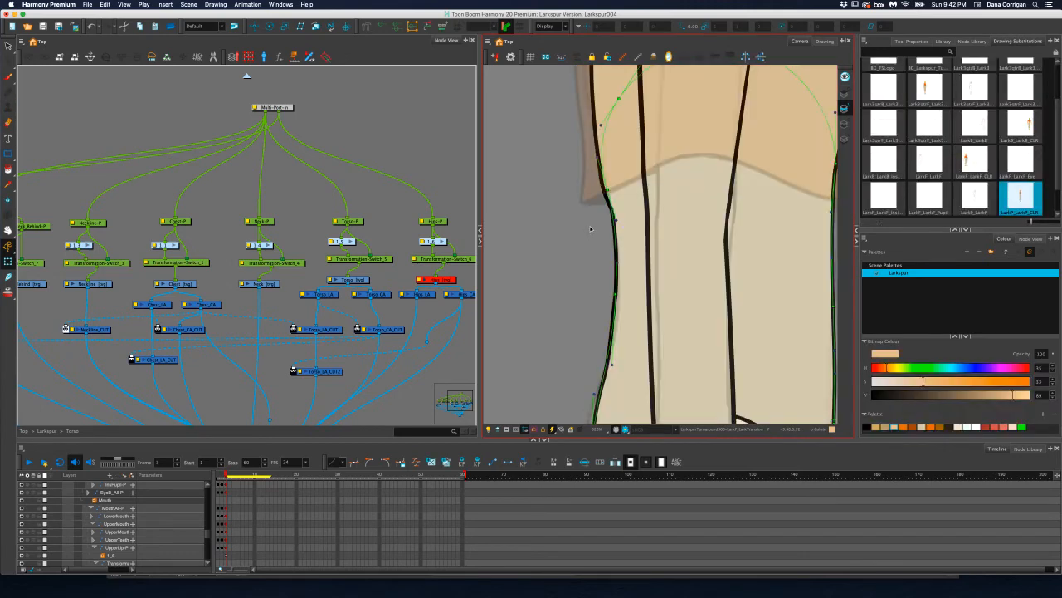
Nudge the torso deformer's back-edge point outward to align it with the outline near the chest hem
scroll(607, 192, "up", 4)
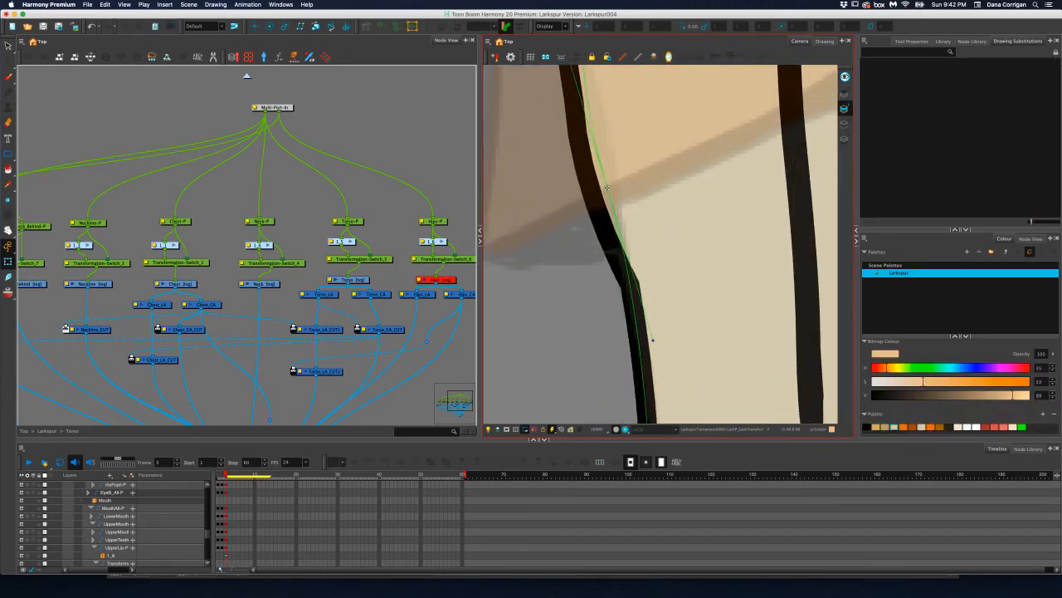
left_click(607, 187)
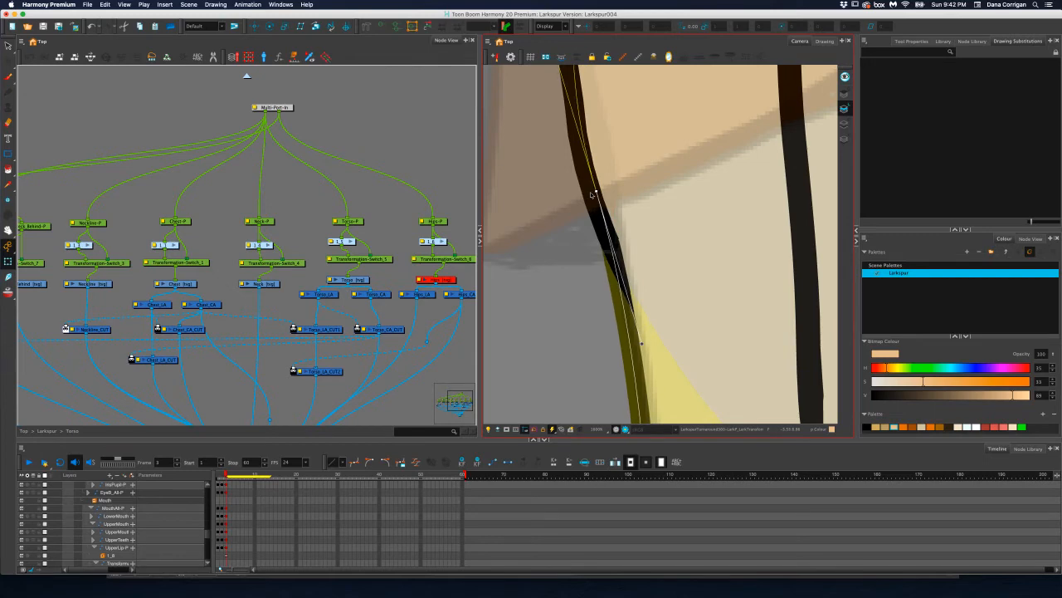
left_click_drag(592, 195, 593, 194)
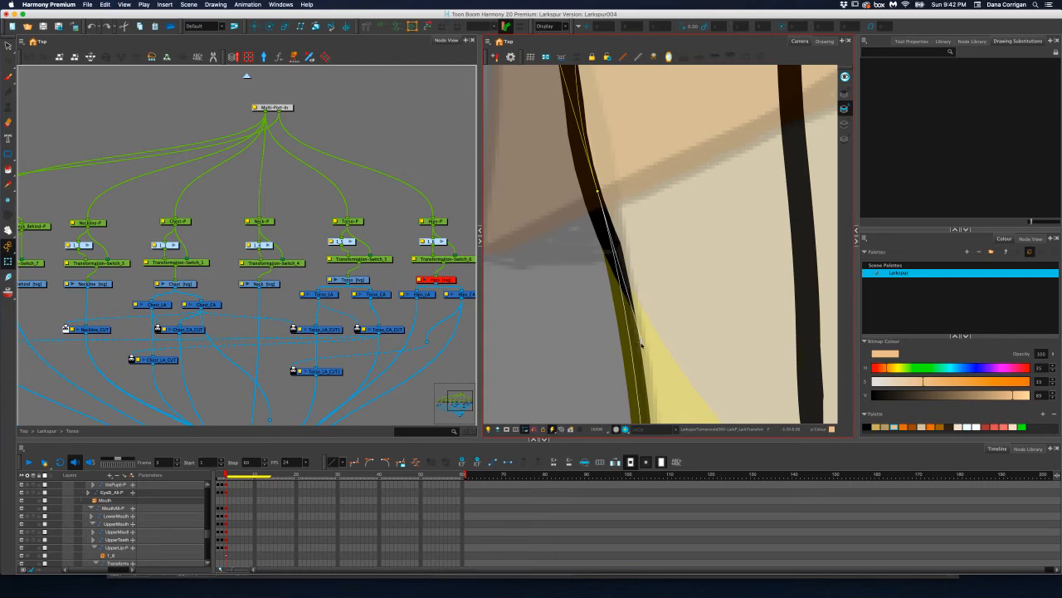
Align the chest deformer's back-edge point with the outline just above the chest hem and shift its lower curve handle inward
scroll(636, 331, "down", 4)
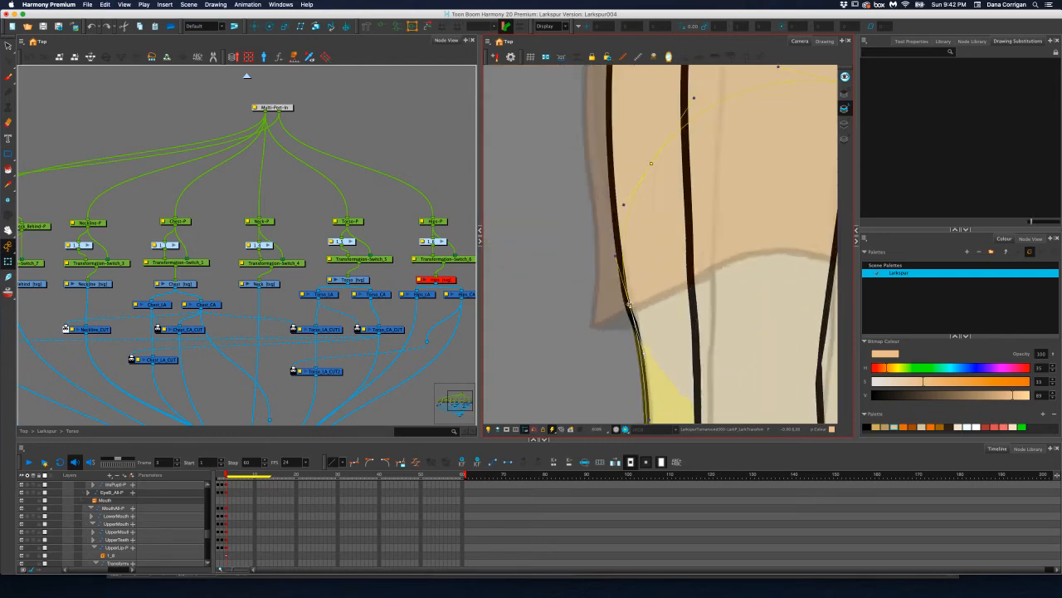
scroll(631, 304, "up", 2)
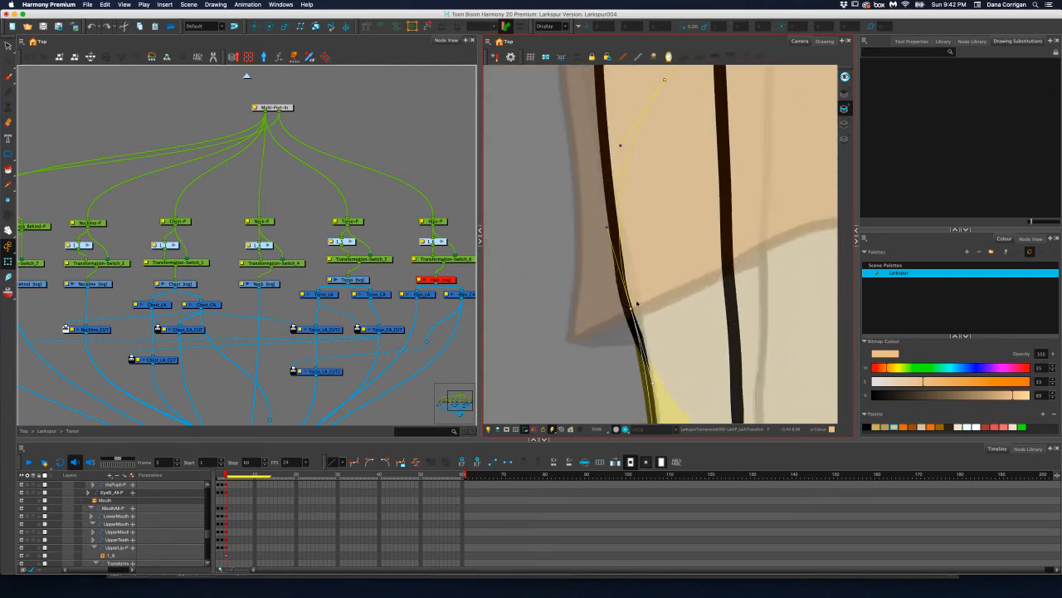
left_click_drag(631, 309, 629, 310)
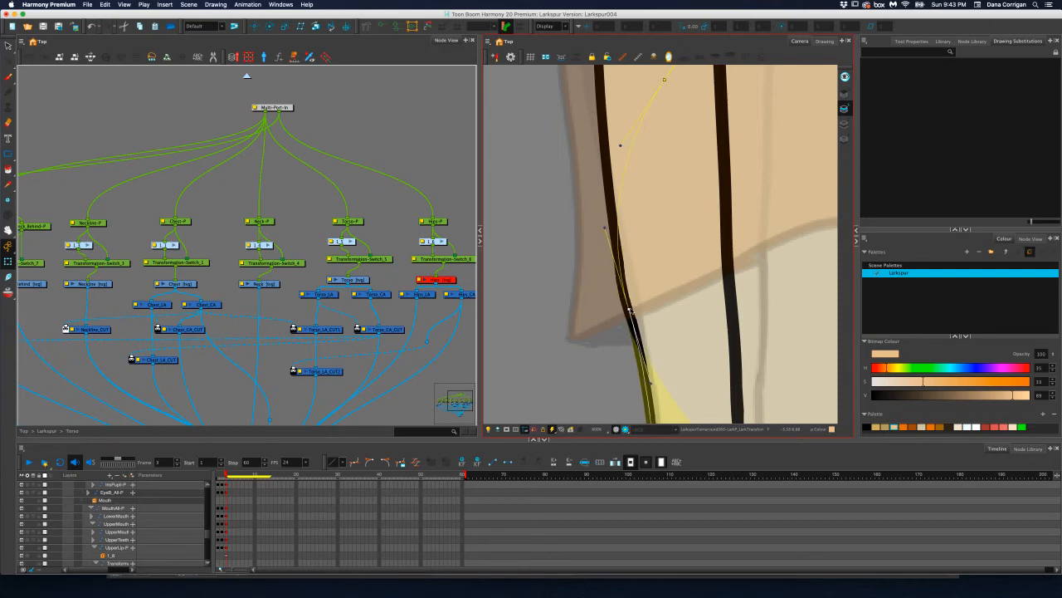
left_click(186, 222)
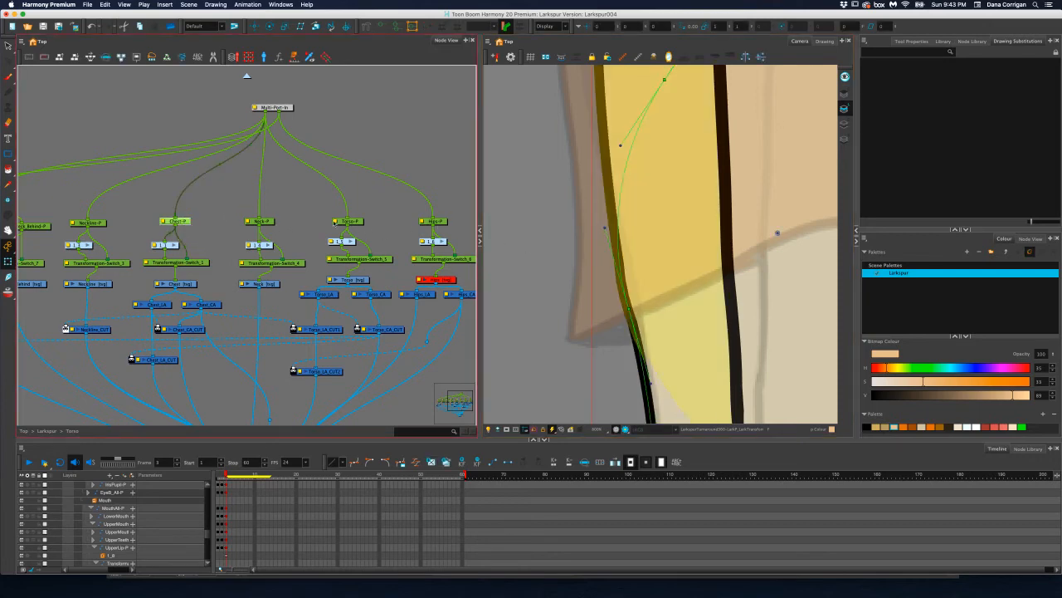
left_click(629, 316)
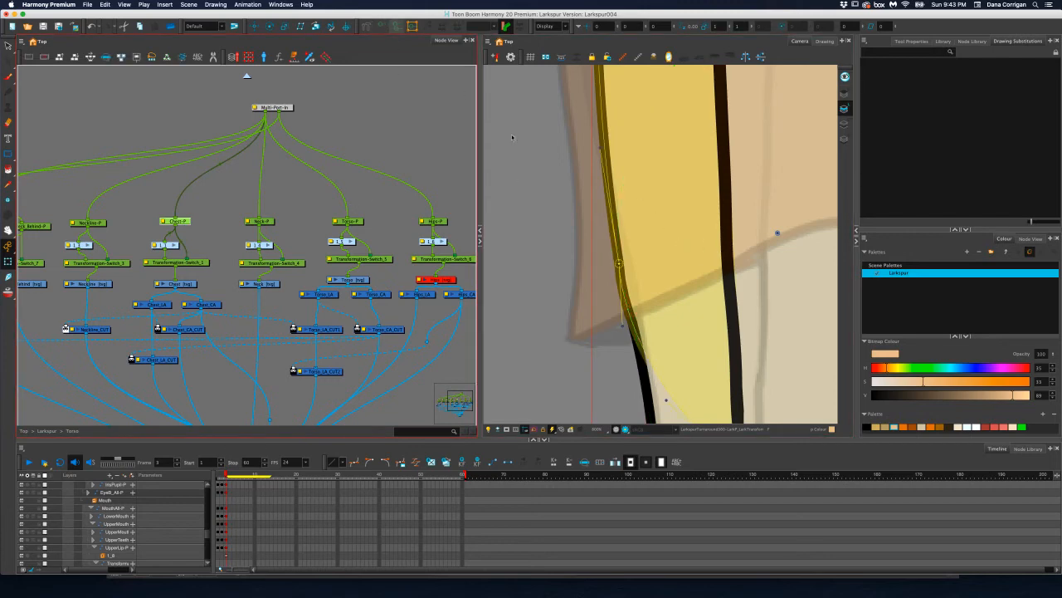
left_click_drag(621, 325, 629, 326)
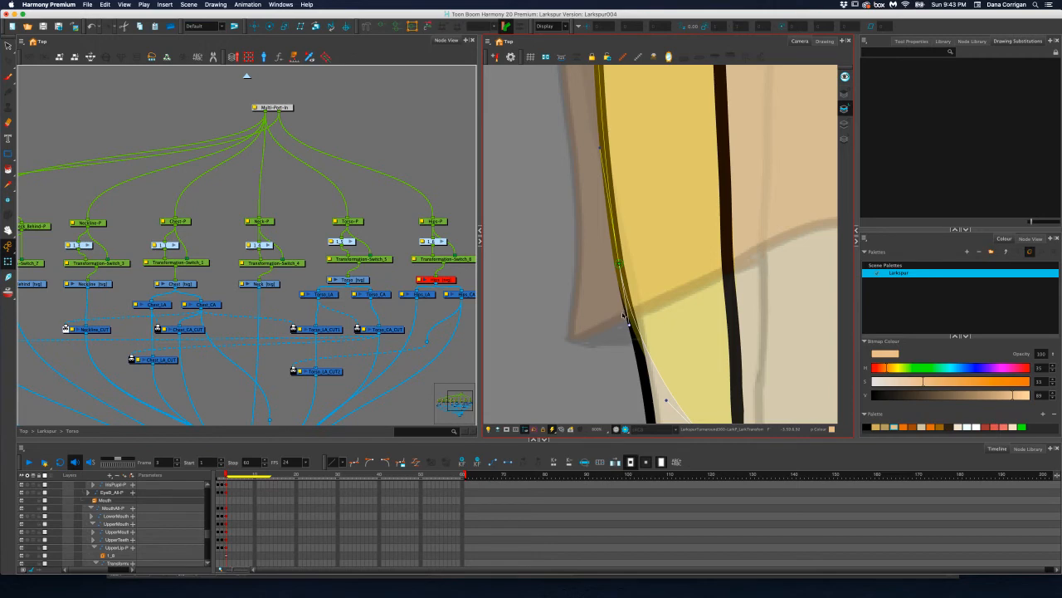
scroll(621, 309, "down", 5)
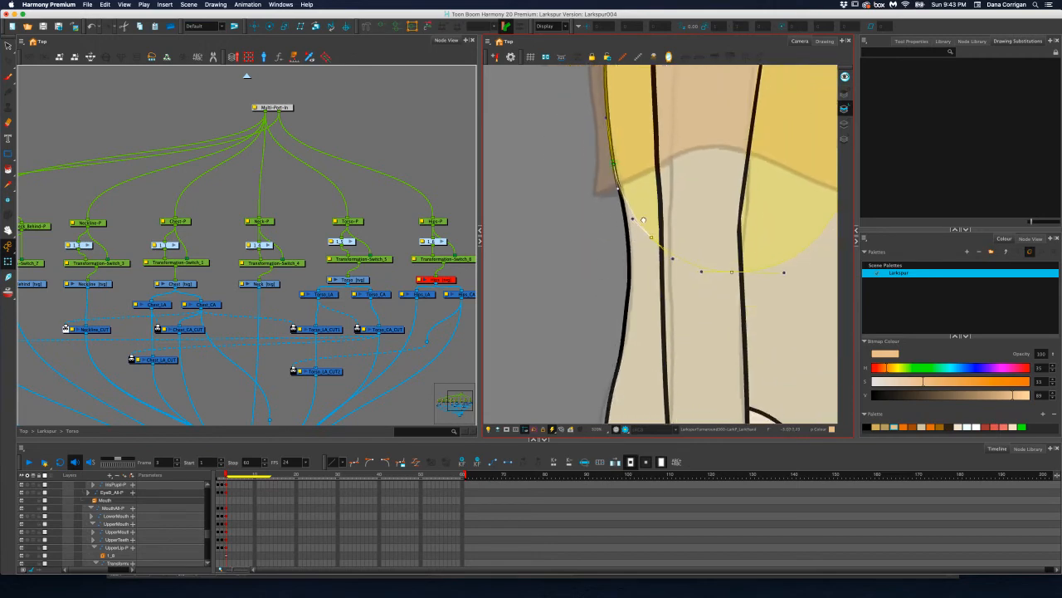
scroll(643, 220, "down", 2)
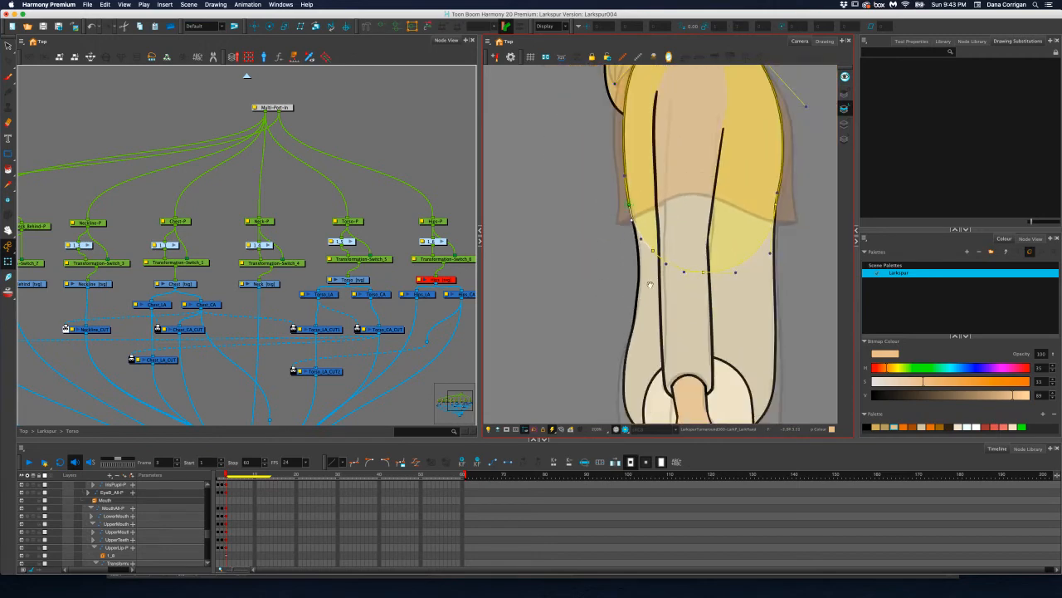
scroll(650, 285, "down", 2)
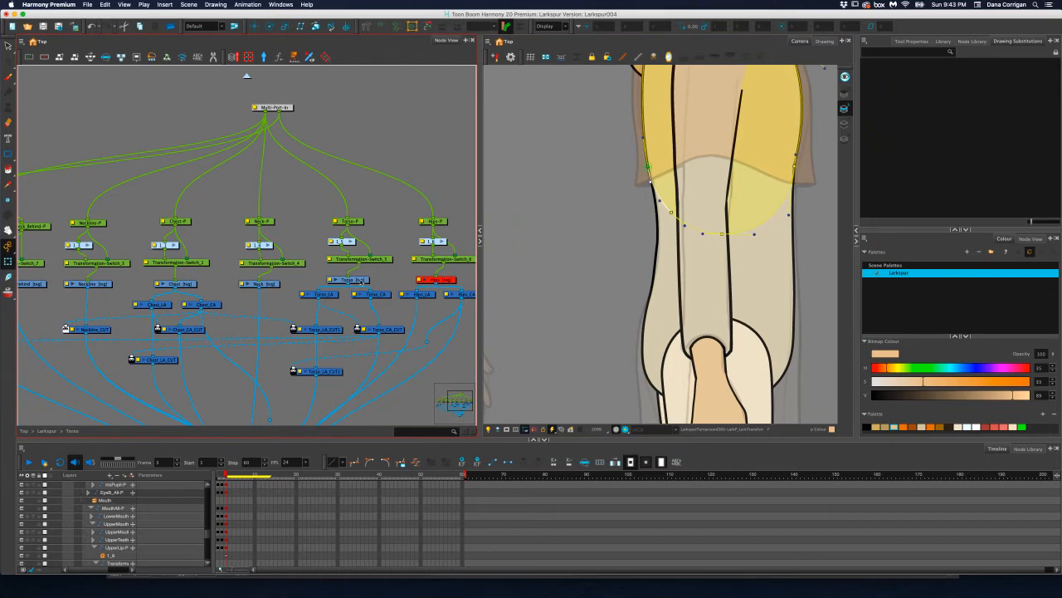
Display the Torso drawing's deformation controls and adjust the back waist point and its curve handles to follow the reference outline
left_click(361, 283)
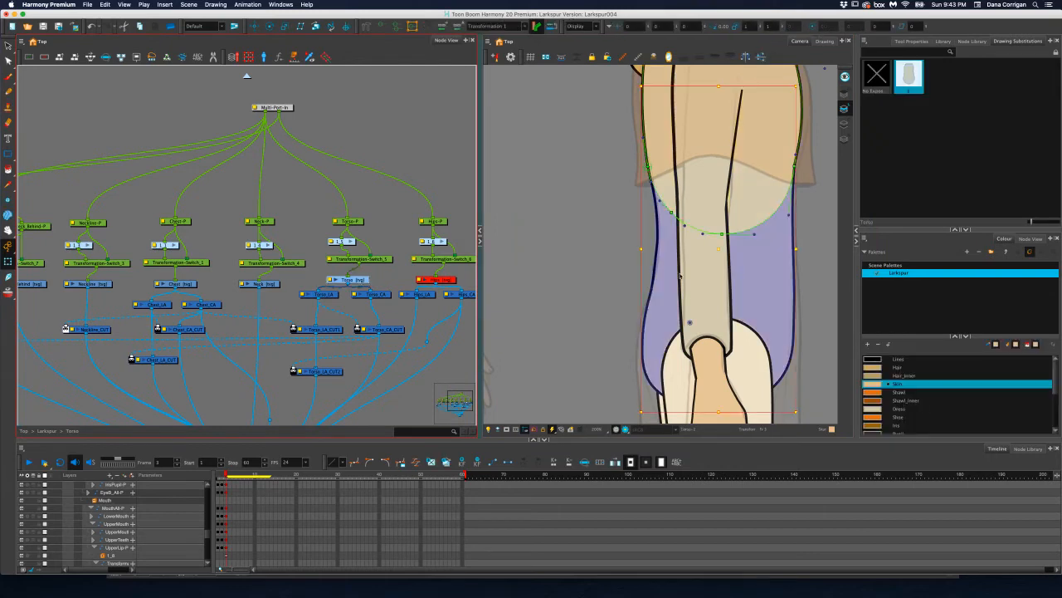
left_click(380, 26)
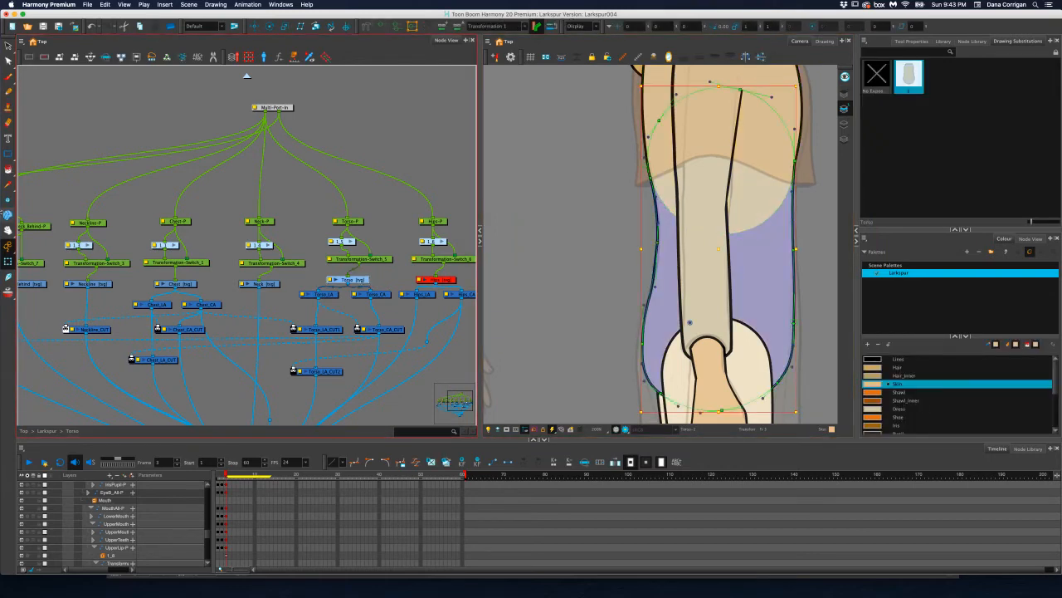
scroll(602, 252, "up", 5)
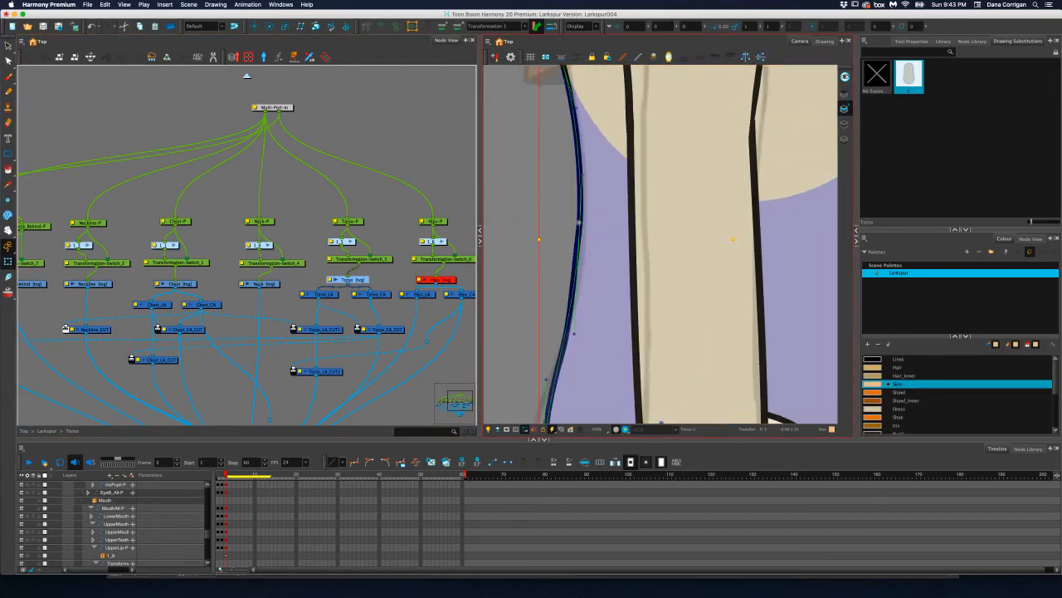
left_click(581, 224)
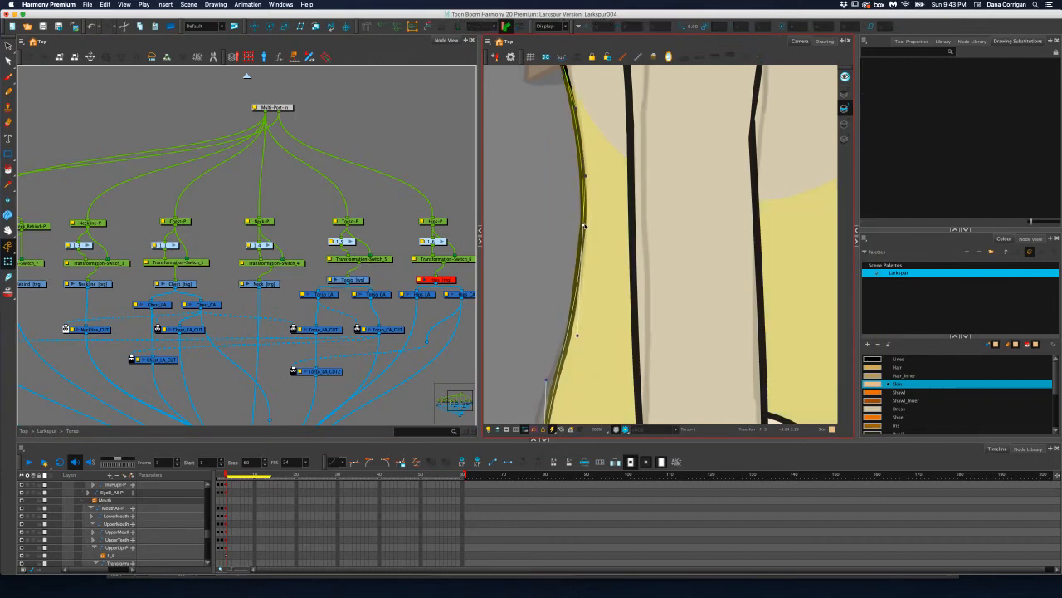
left_click_drag(586, 177, 585, 176)
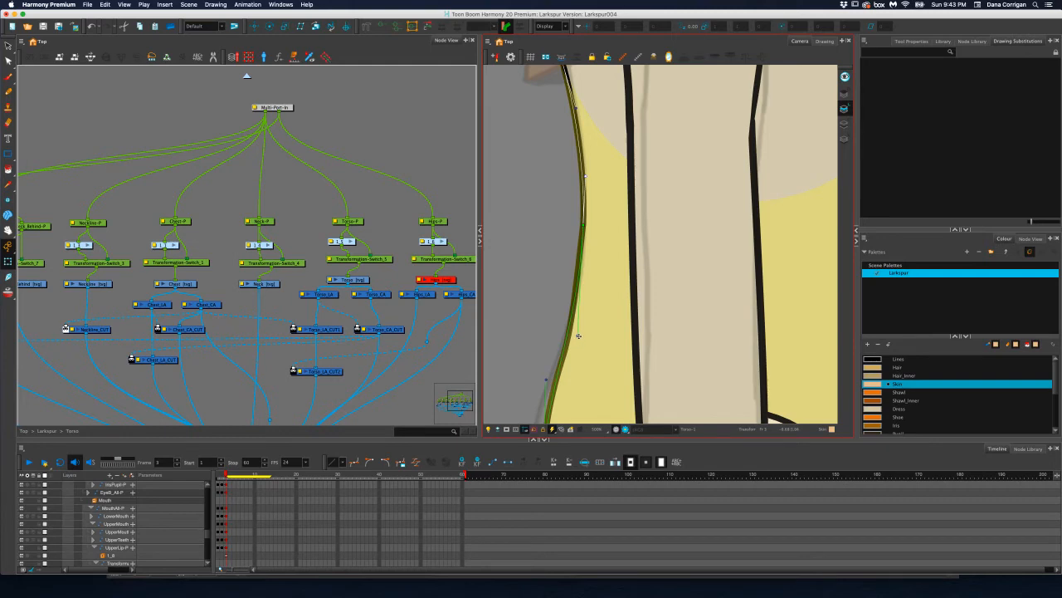
left_click_drag(578, 335, 580, 320)
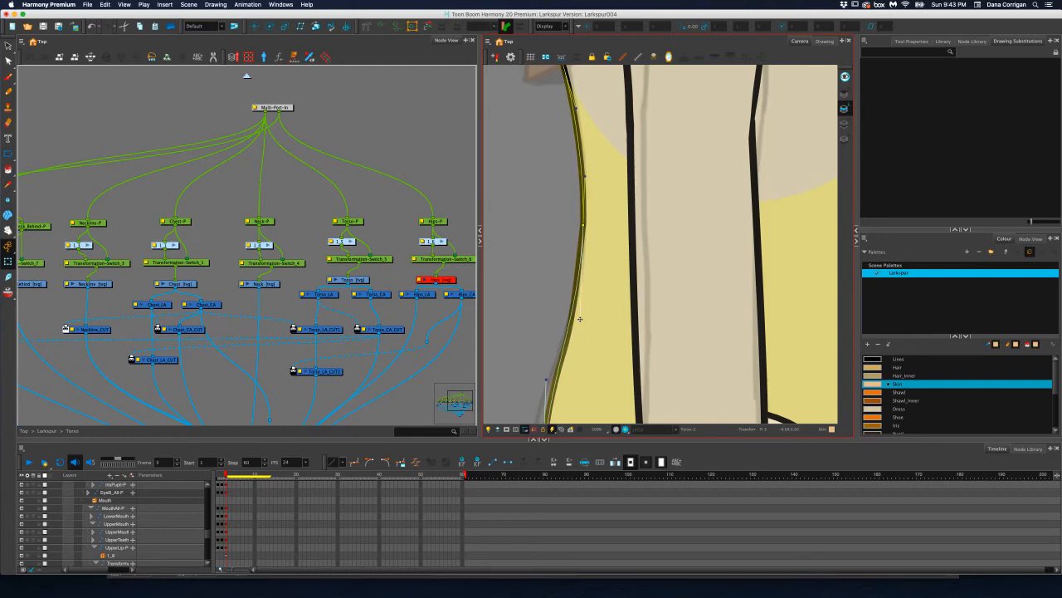
Move the torso deformer's back hip point slightly outward toward the reference outline
scroll(588, 299, "down", 5)
scroll(596, 278, "down", 1)
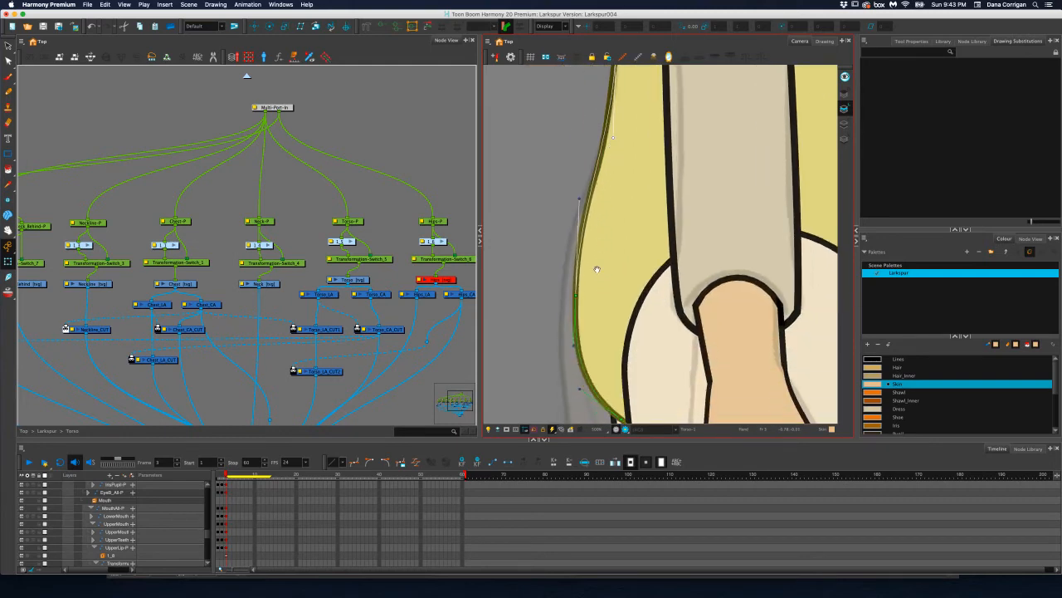
left_click_drag(576, 294, 571, 297)
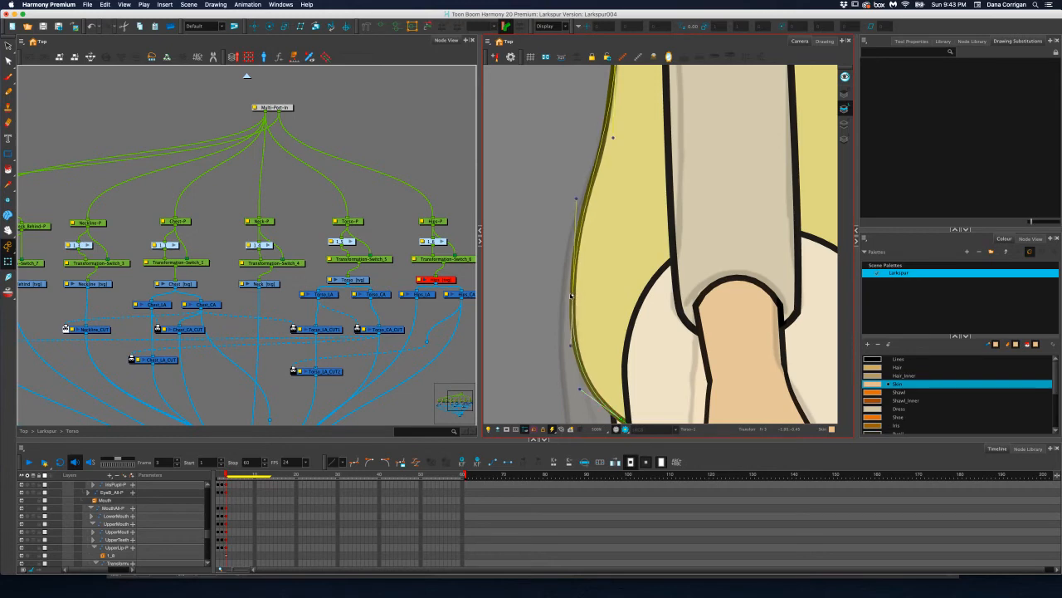
left_click_drag(642, 230, 634, 347)
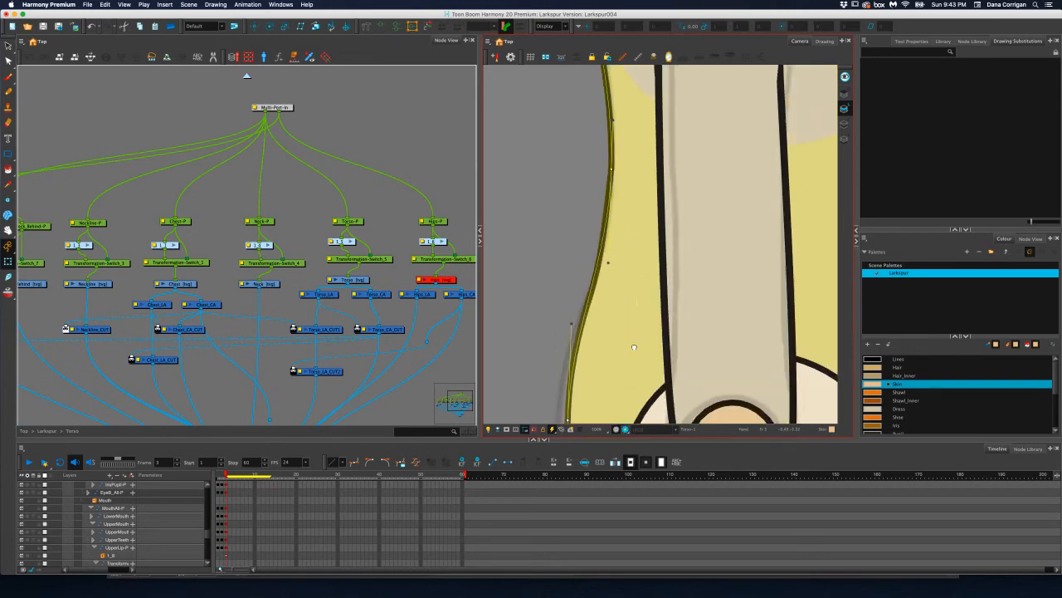
Compare both sides of the torso with the reference and nudge the deformer's back waist point slightly inward
key("1")
key("1")
left_click_drag(685, 300, 631, 312)
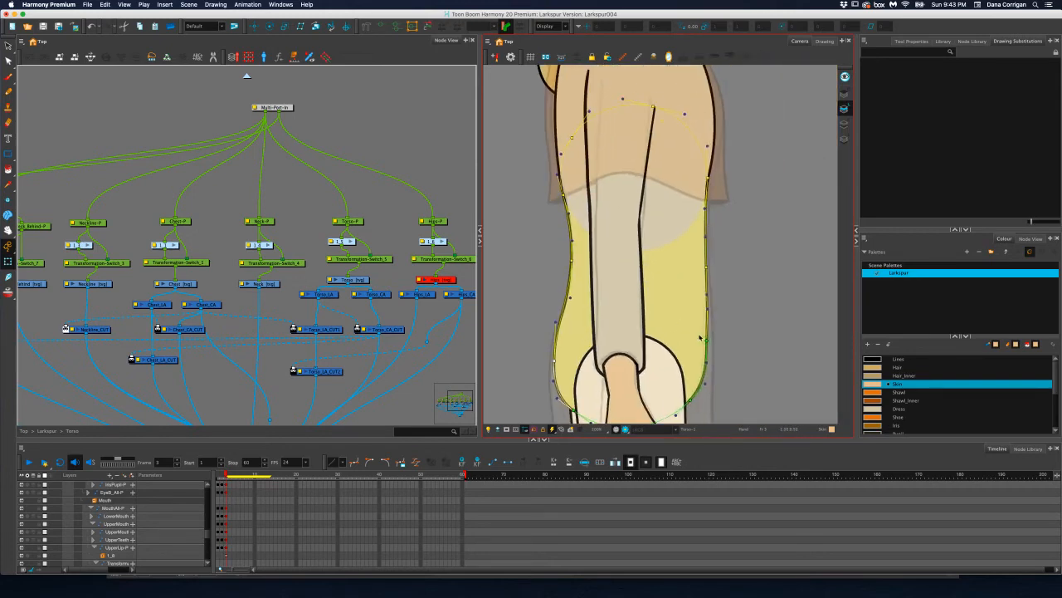
key("2")
key("2")
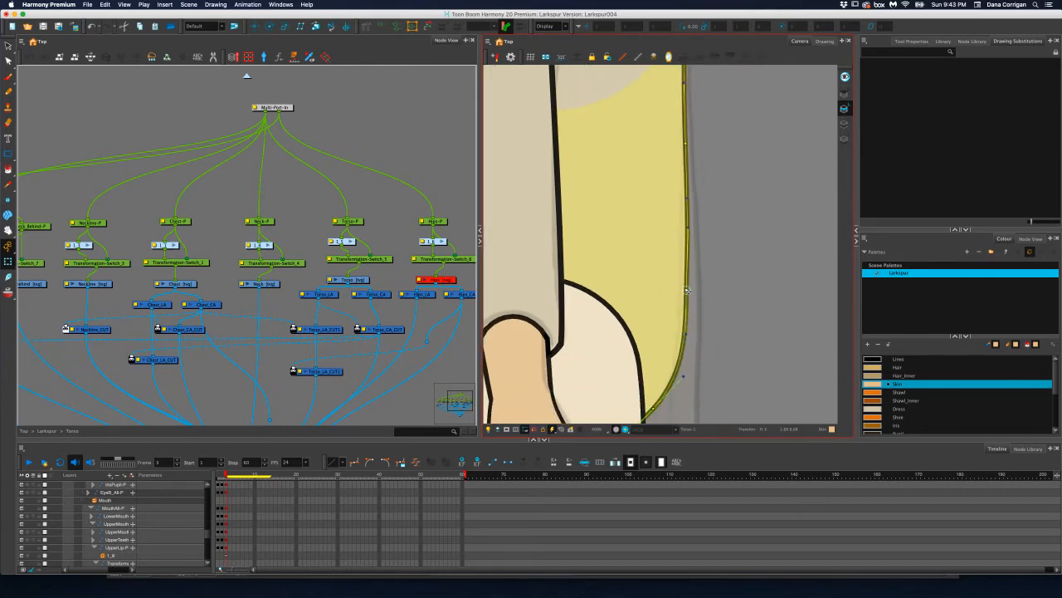
key("1")
key("1")
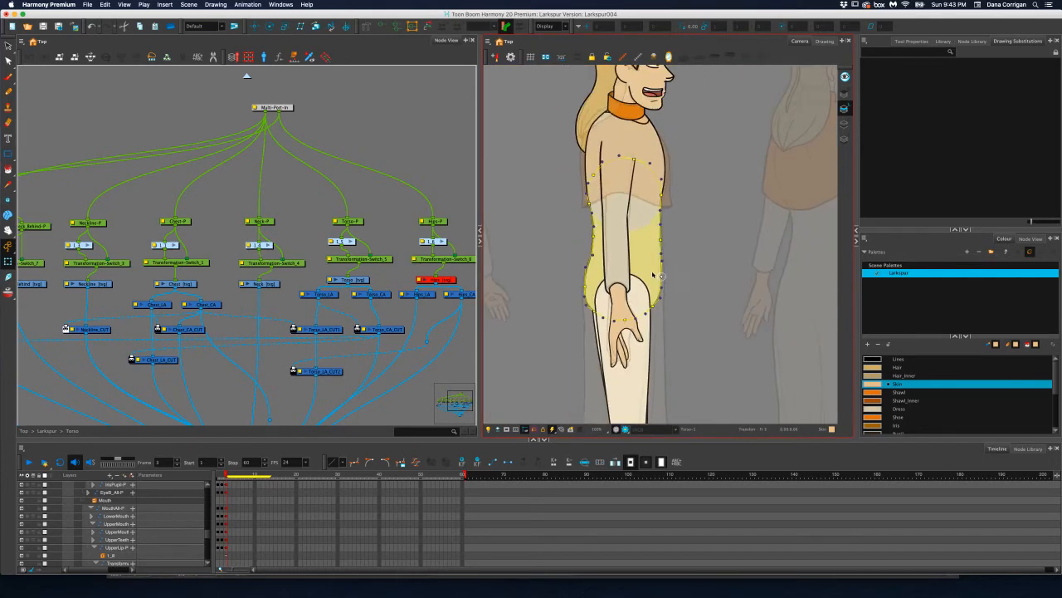
left_click_drag(652, 275, 719, 292)
key("2")
key("2")
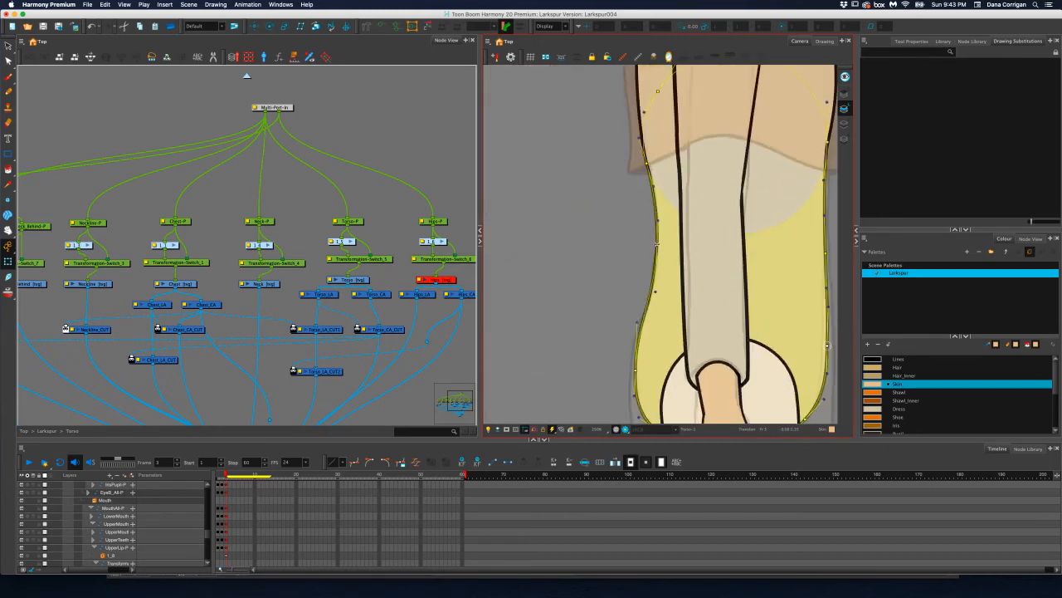
left_click_drag(656, 244, 660, 246)
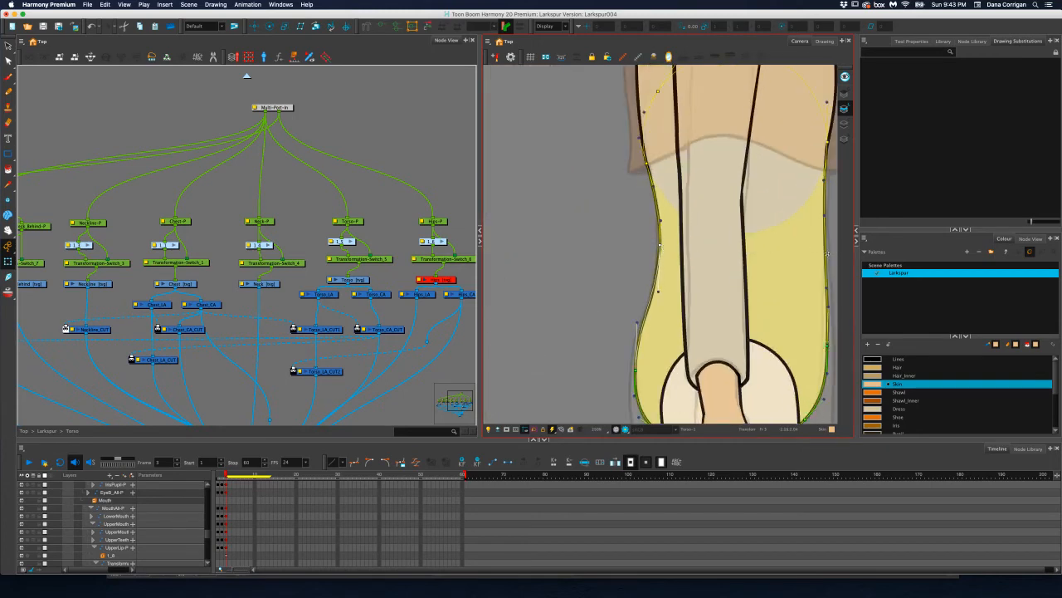
Move the torso deformer's front waist point inward and refine the front edge around the hip
left_click_drag(825, 253, 821, 255)
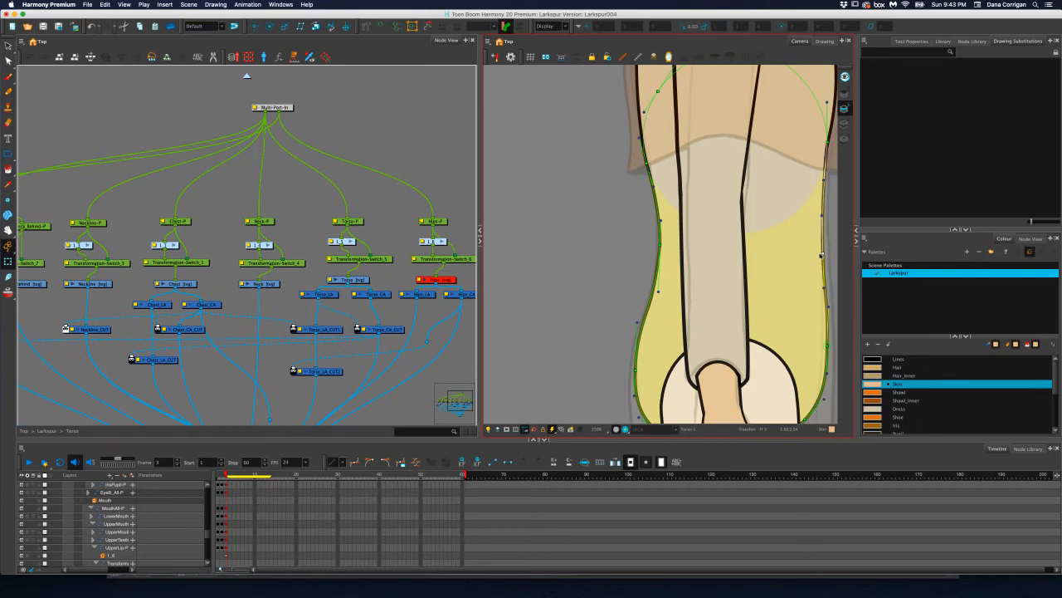
left_click_drag(827, 343, 757, 292)
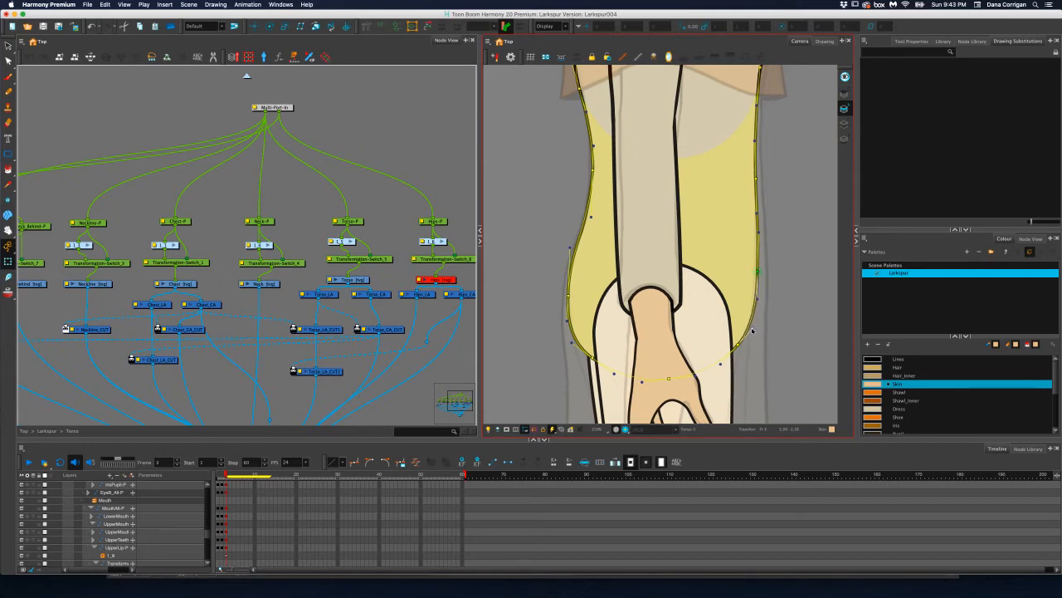
scroll(756, 327, "down", 4)
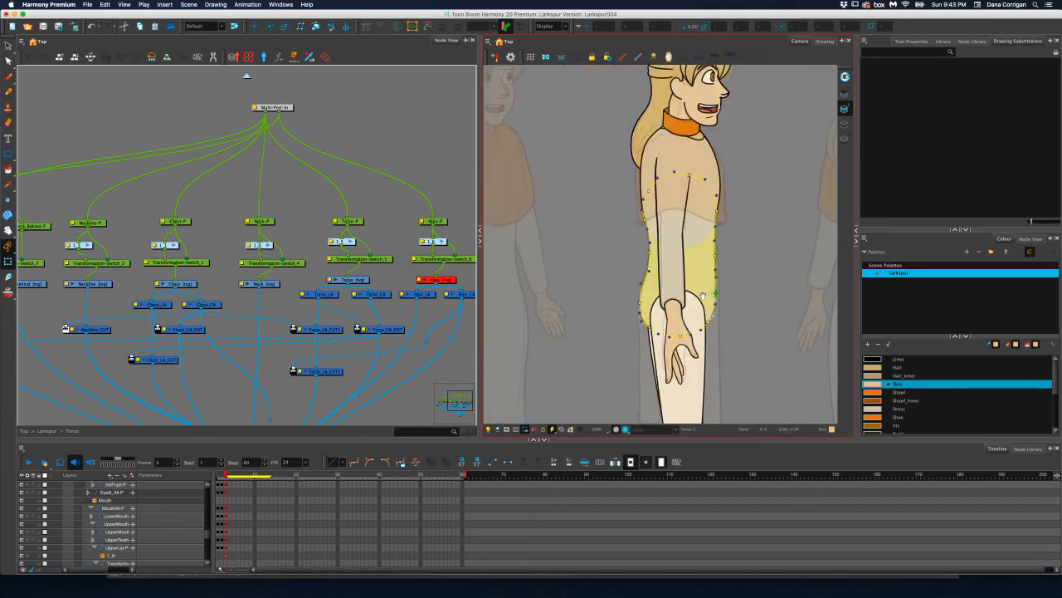
left_click_drag(703, 295, 717, 275)
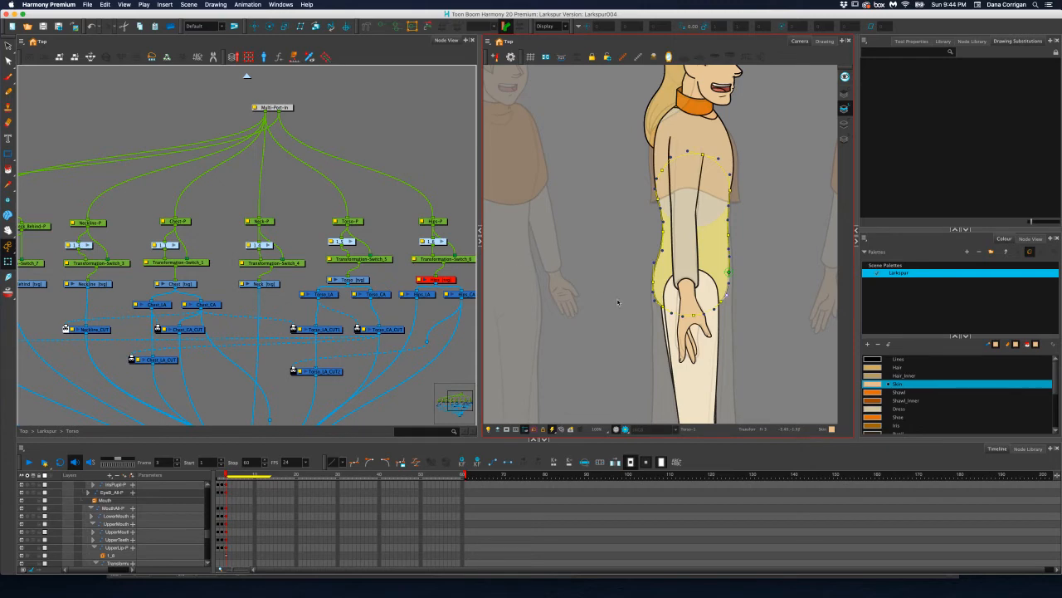
Check the legs and feet against the reference, leave the Torso group and open the LegF group in the Larkspur rig
left_click_drag(618, 302, 598, 174)
mouse_move(612, 282)
left_mouse_down()
mouse_move(607, 209)
mouse_move(614, 256)
left_mouse_up()
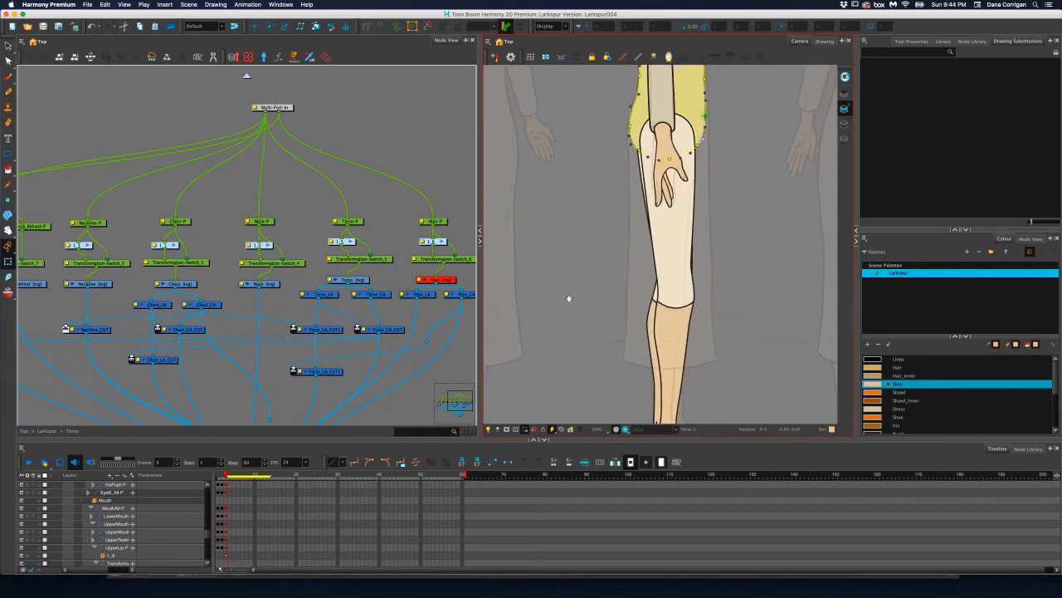
left_click_drag(569, 297, 576, 166)
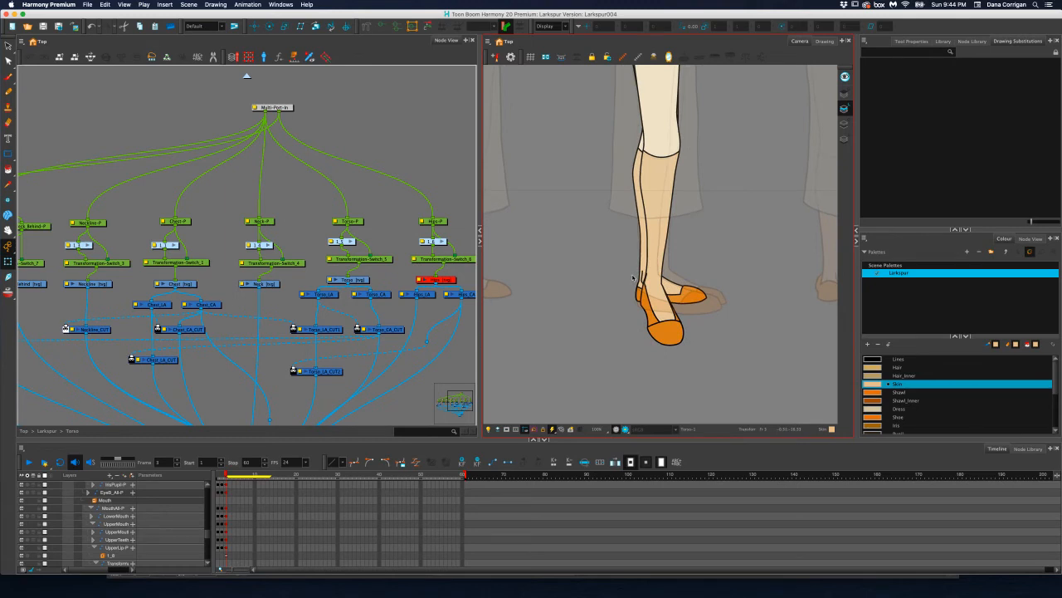
mouse_move(614, 279)
left_mouse_down()
mouse_move(783, 277)
mouse_move(633, 275)
left_mouse_up()
scroll(633, 276, "up", 3)
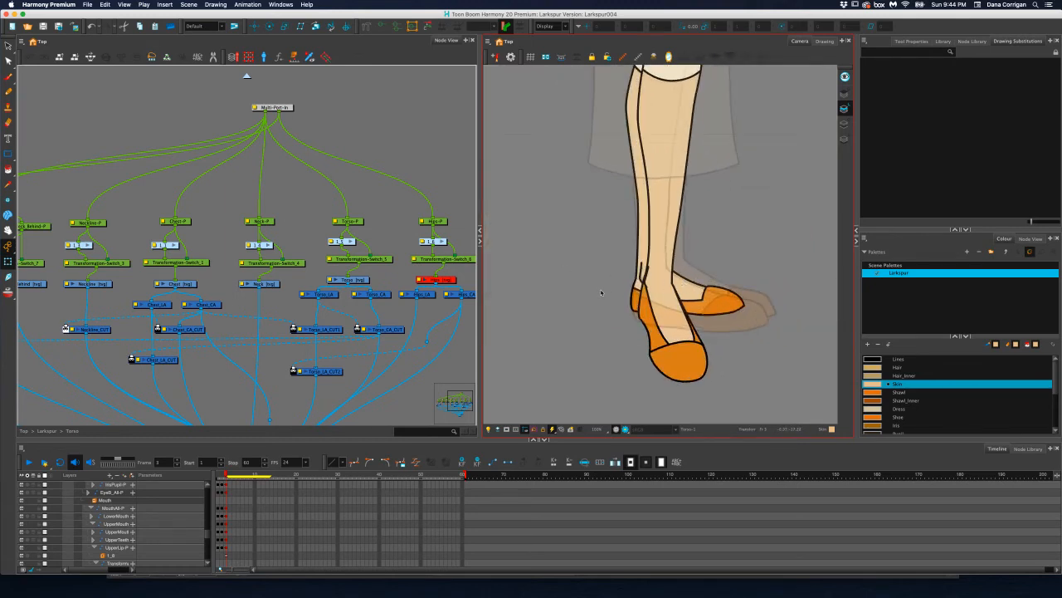
scroll(270, 225, "left", 4)
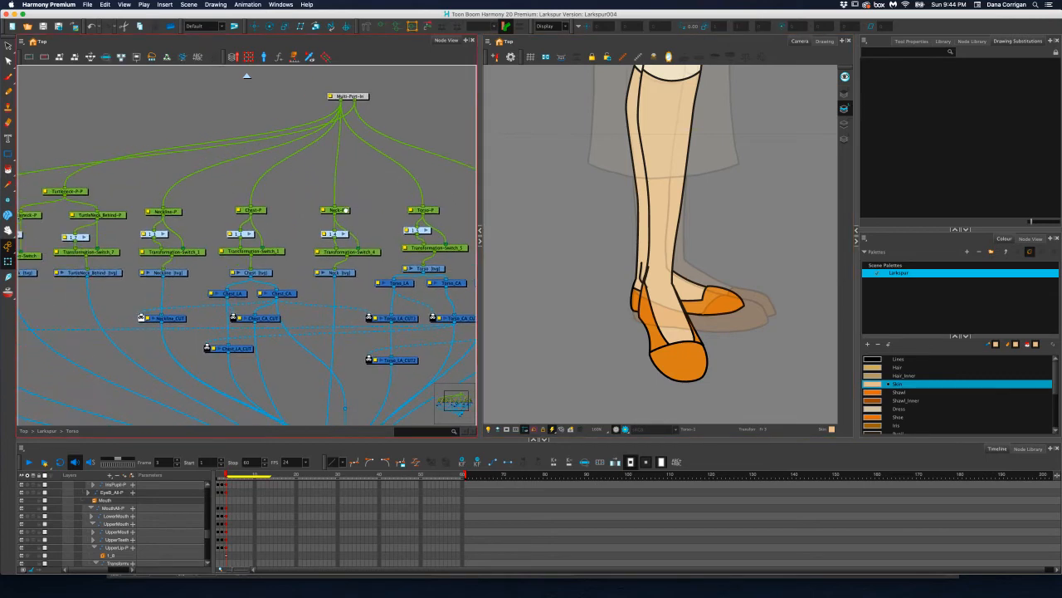
left_click(246, 76)
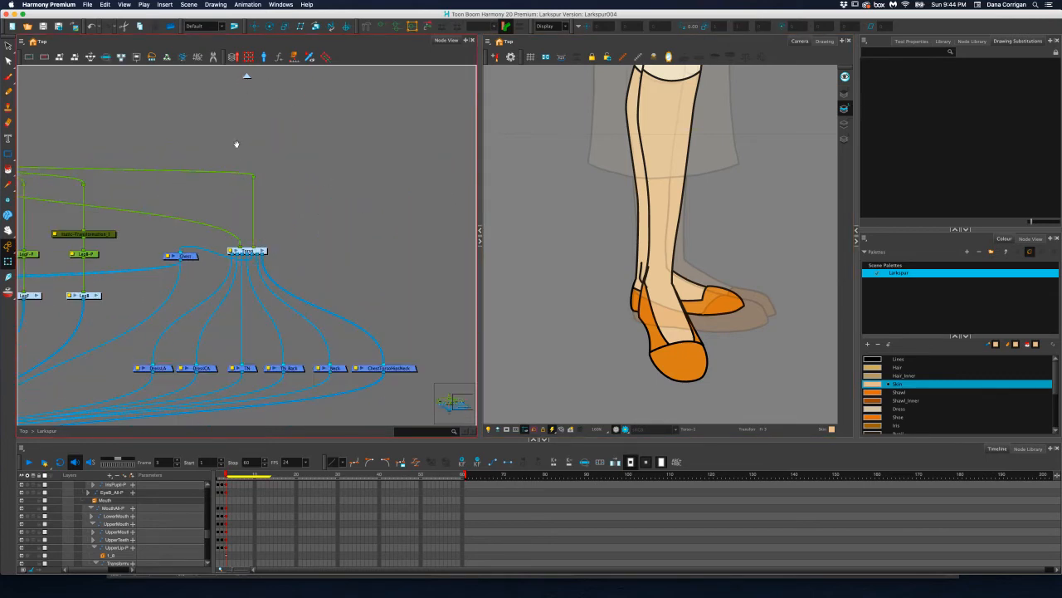
scroll(238, 145, "up", 3)
scroll(456, 224, "left", 3)
scroll(456, 224, "up", 1)
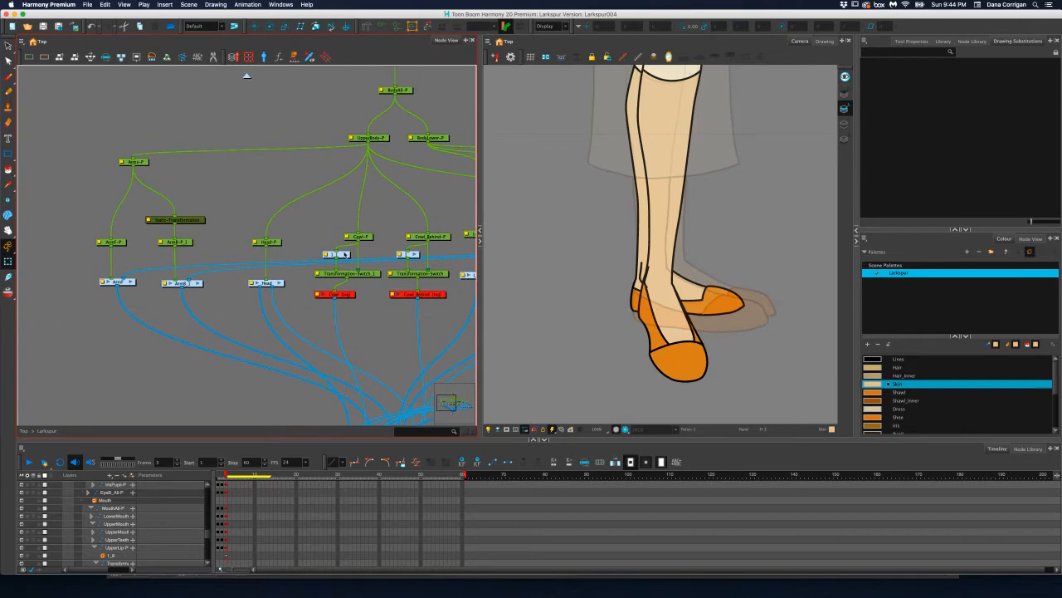
scroll(362, 250, "right", 5)
scroll(362, 250, "up", 1)
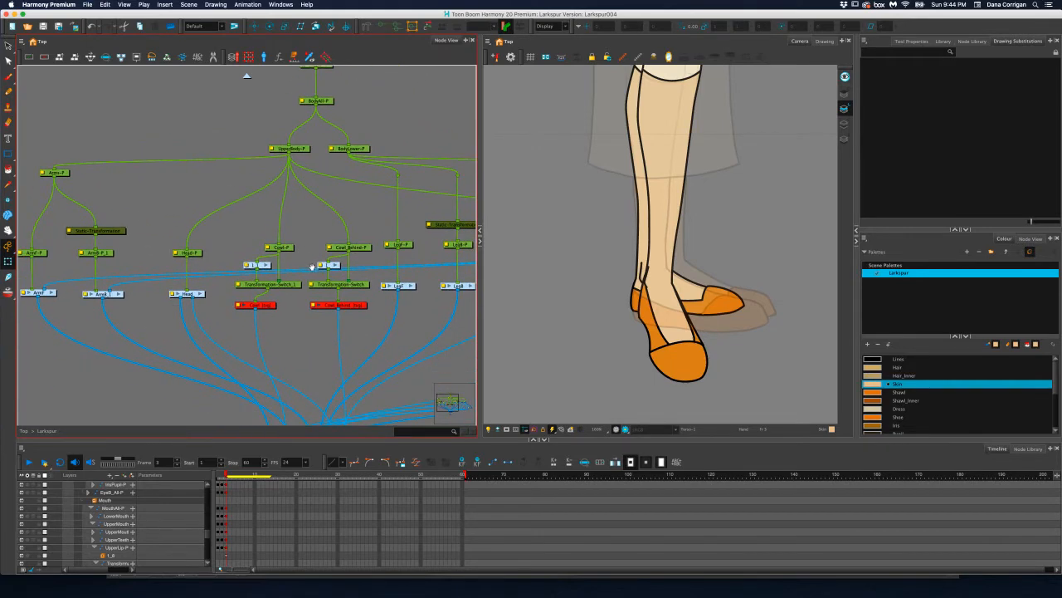
scroll(312, 266, "right", 12)
scroll(312, 266, "down", 2)
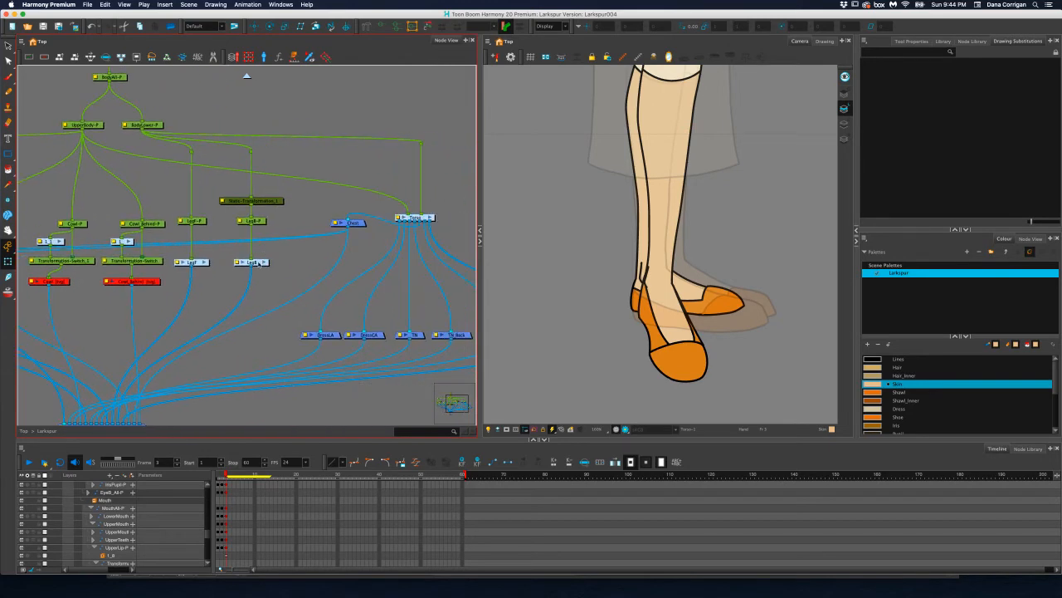
left_click(205, 262)
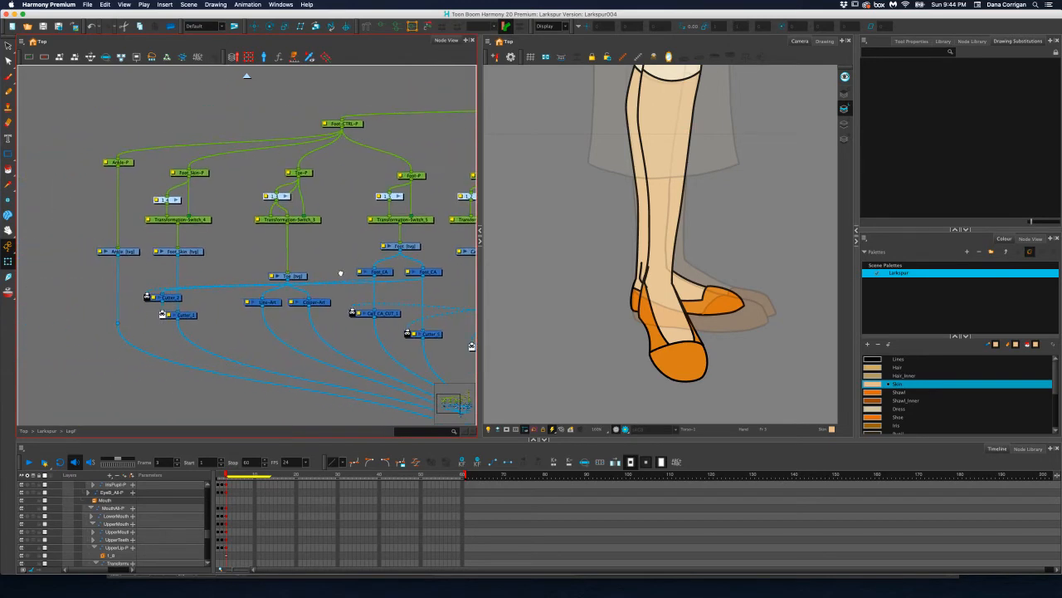
Check which parts the LegF group's UpperLeg-P, LowerLeg-P and calf pegs control, and select LowerLeg-P
left_click_drag(340, 273, 339, 275)
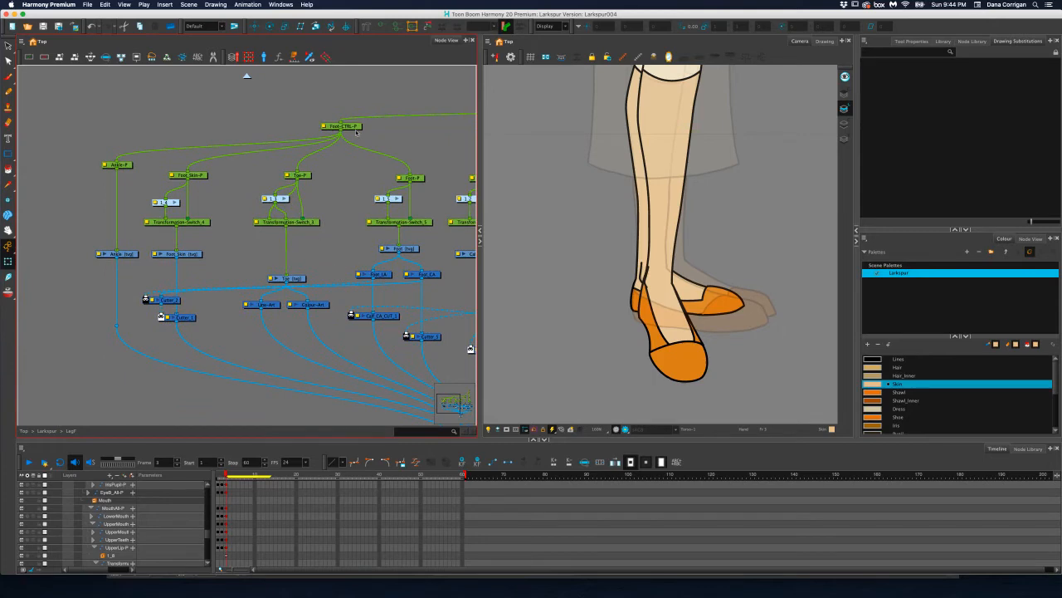
left_click_drag(371, 142, 171, 247)
left_click_drag(324, 212, 246, 232)
left_click(377, 176)
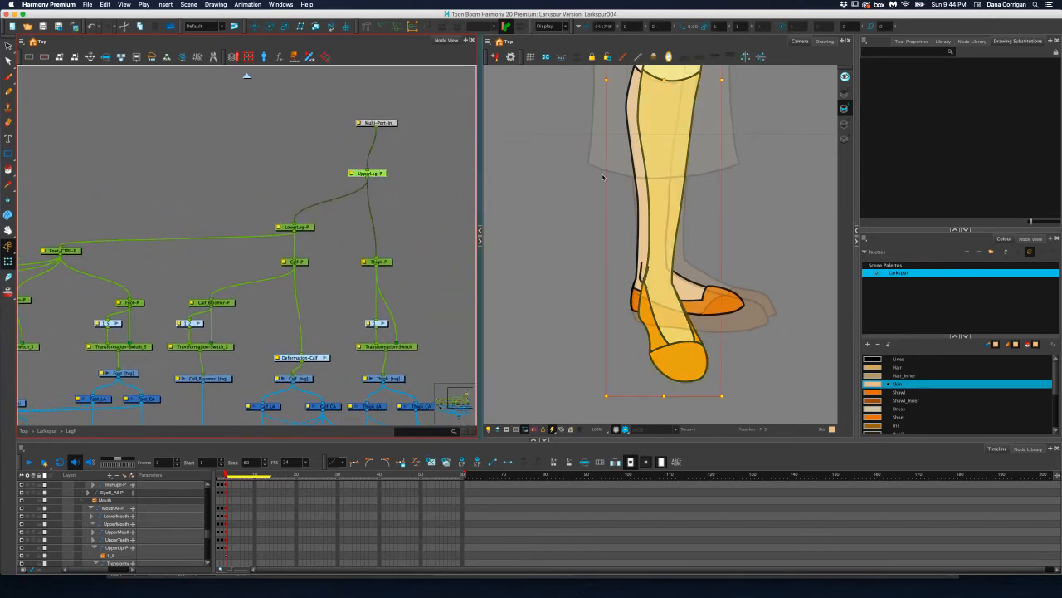
left_click_drag(601, 176, 546, 288)
scroll(568, 264, "down", 2)
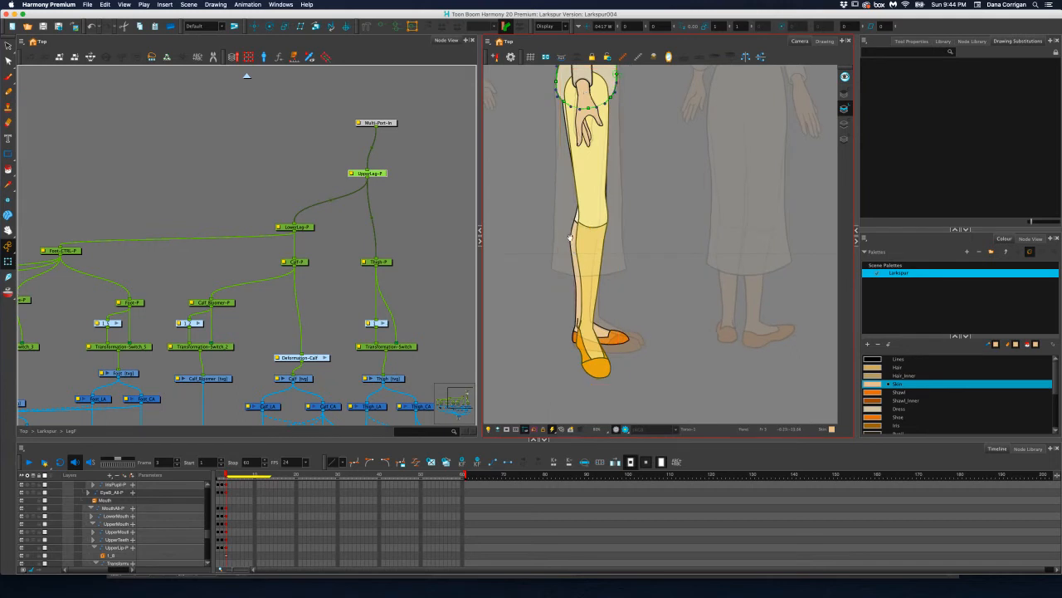
left_click_drag(573, 252, 571, 275)
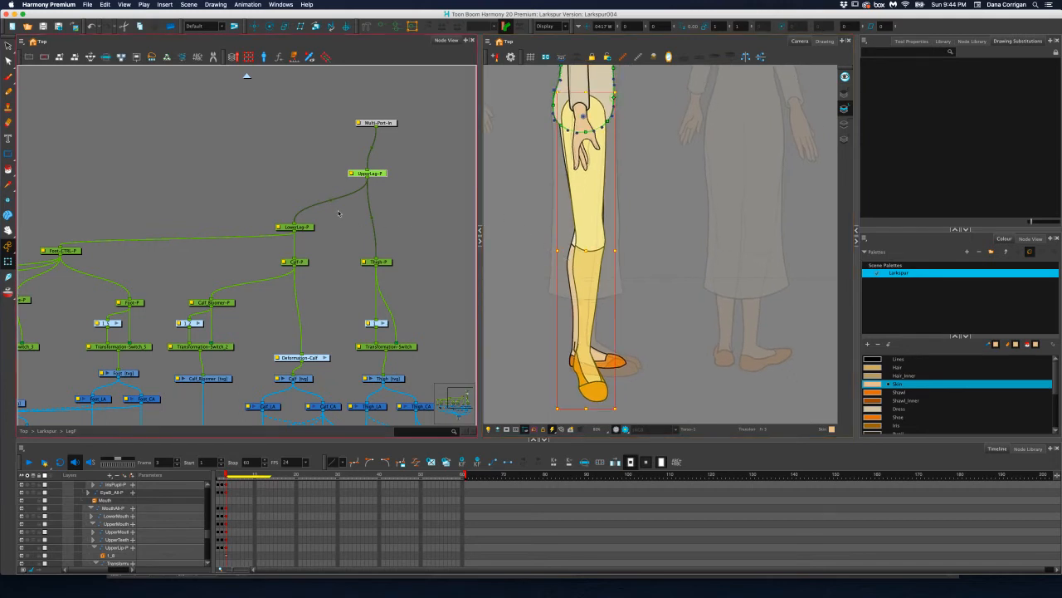
left_click(307, 227)
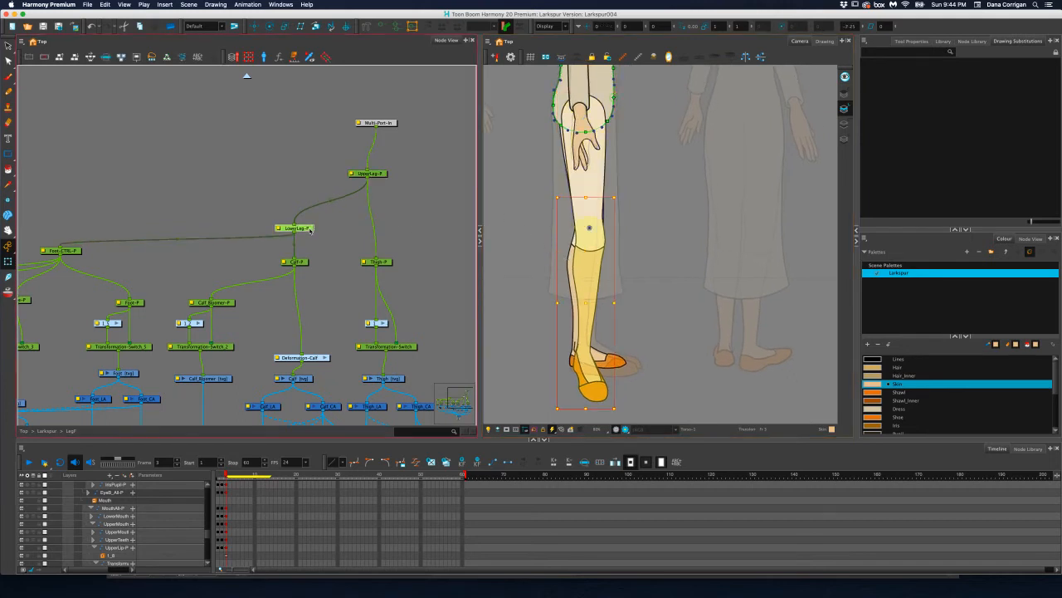
left_click(304, 261)
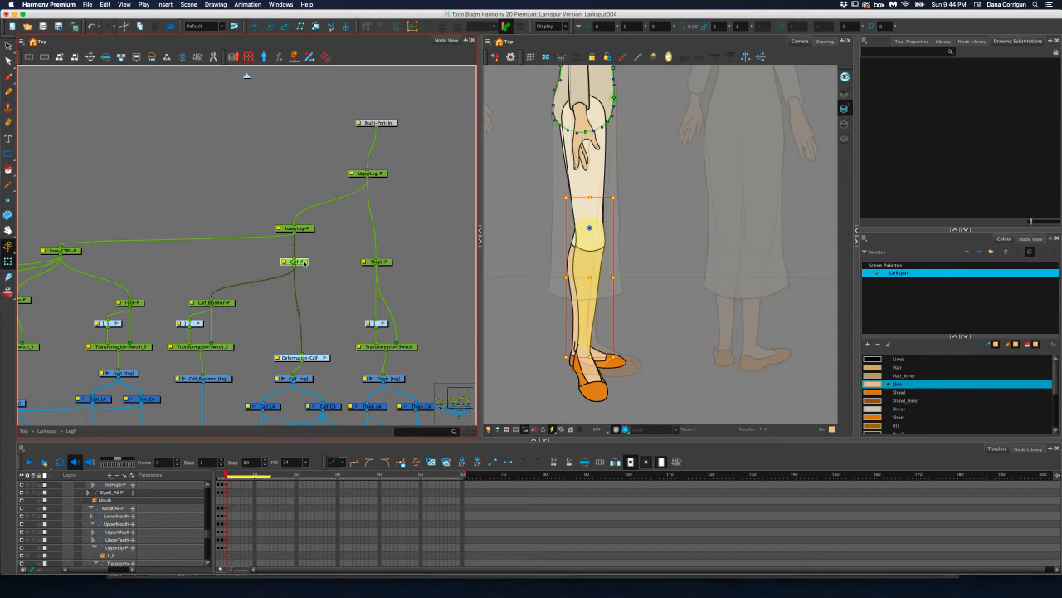
left_click(310, 232)
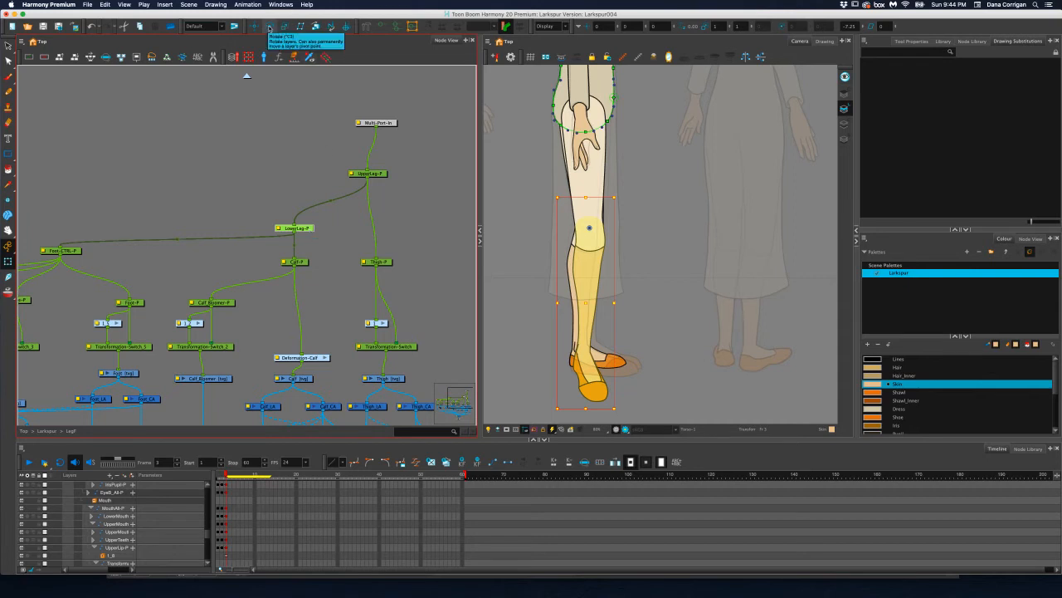
Rotate the lower leg slightly with LowerLeg-P to line it up with the profile reference
left_click(619, 381)
left_click_drag(616, 375, 620, 378)
left_click(305, 226)
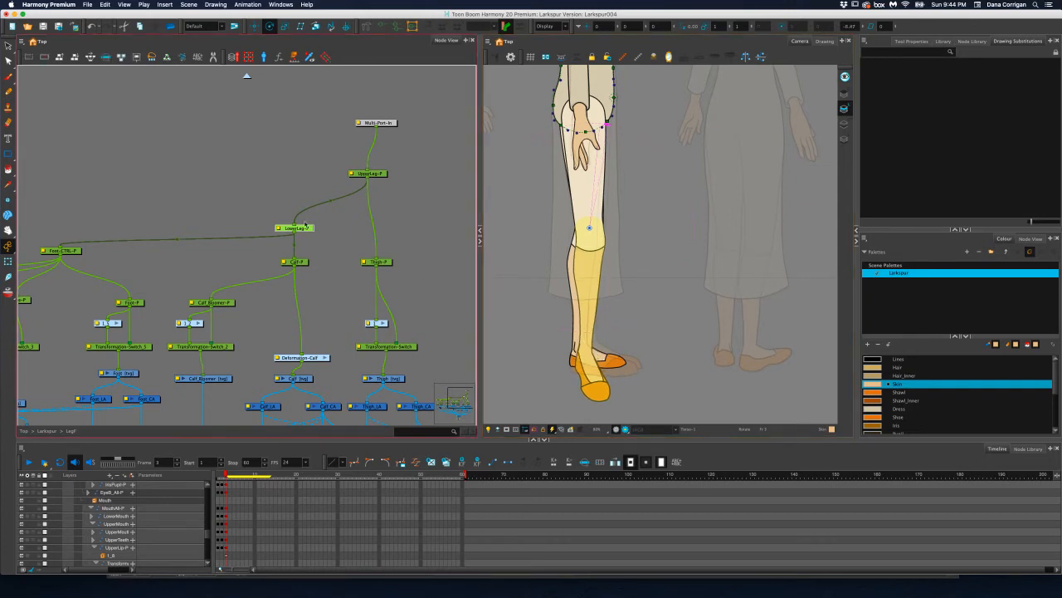
Rotate the front foot slightly toward the profile reference with Foot-CTRL-P, to about 7.5 degrees
left_click(68, 250)
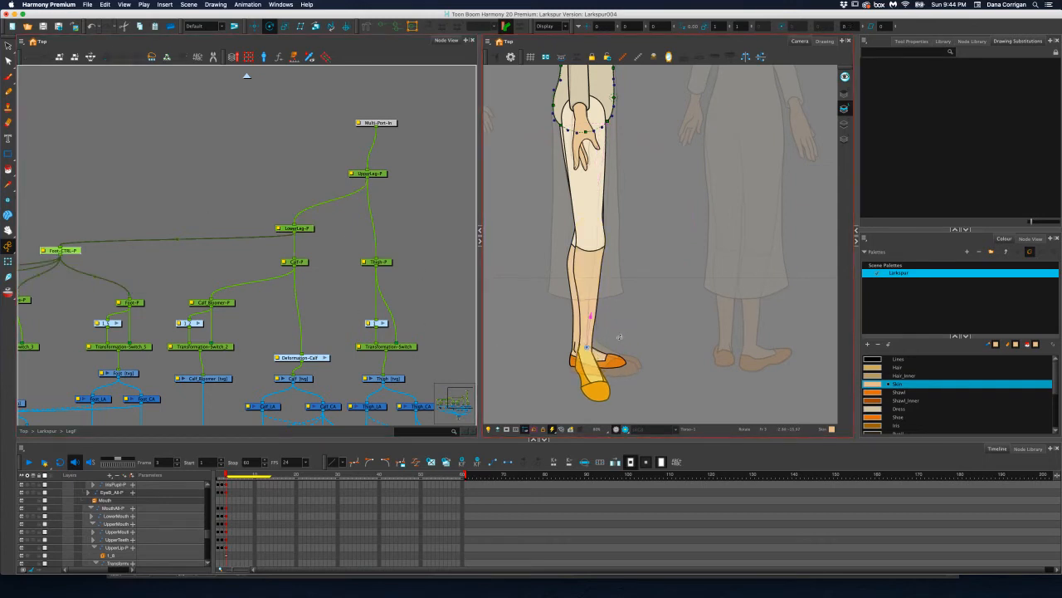
mouse_move(619, 336)
left_mouse_down()
mouse_move(611, 325)
mouse_move(618, 331)
left_mouse_up()
scroll(591, 345, "up", 2)
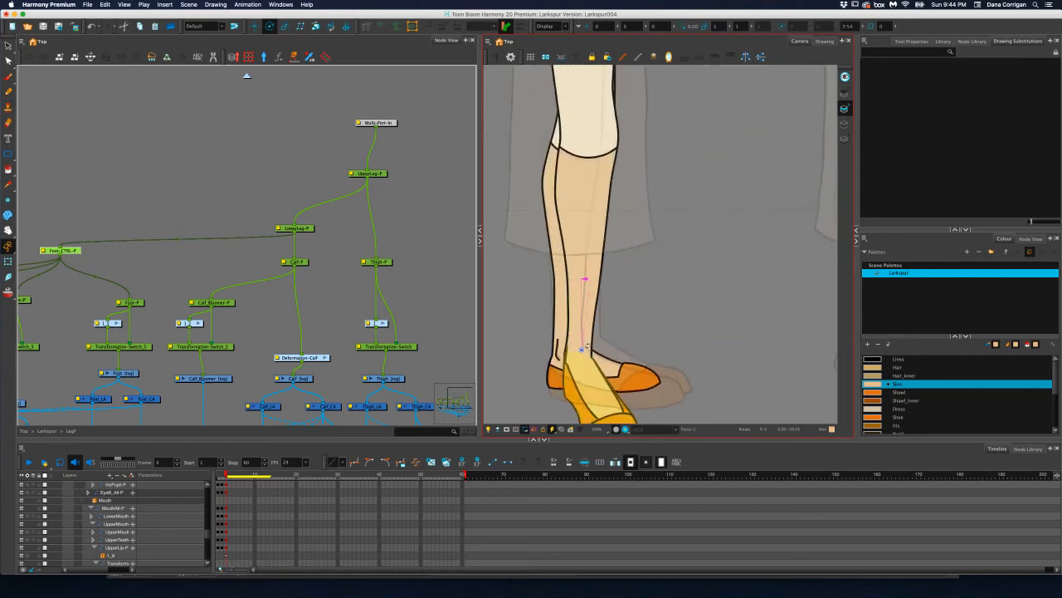
Try rotating Foot-CTRL-P further toward the reference foot, check the ankle peg, and undo the extra rotation
scroll(583, 349, "up", 1)
left_click_drag(656, 303, 676, 254)
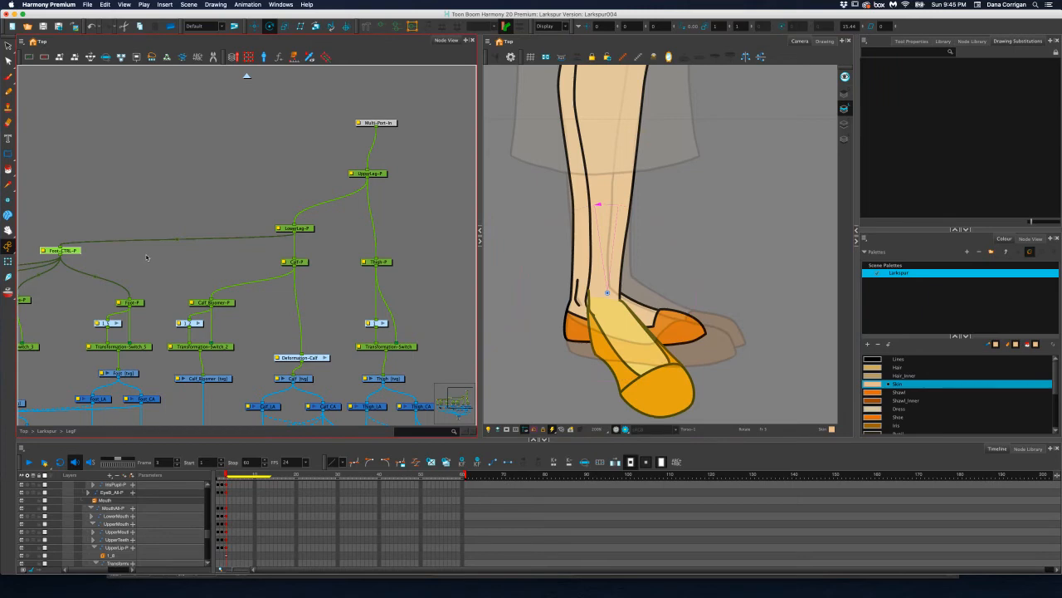
left_click(150, 259)
scroll(209, 256, "left", 6)
scroll(258, 269, "left", 5)
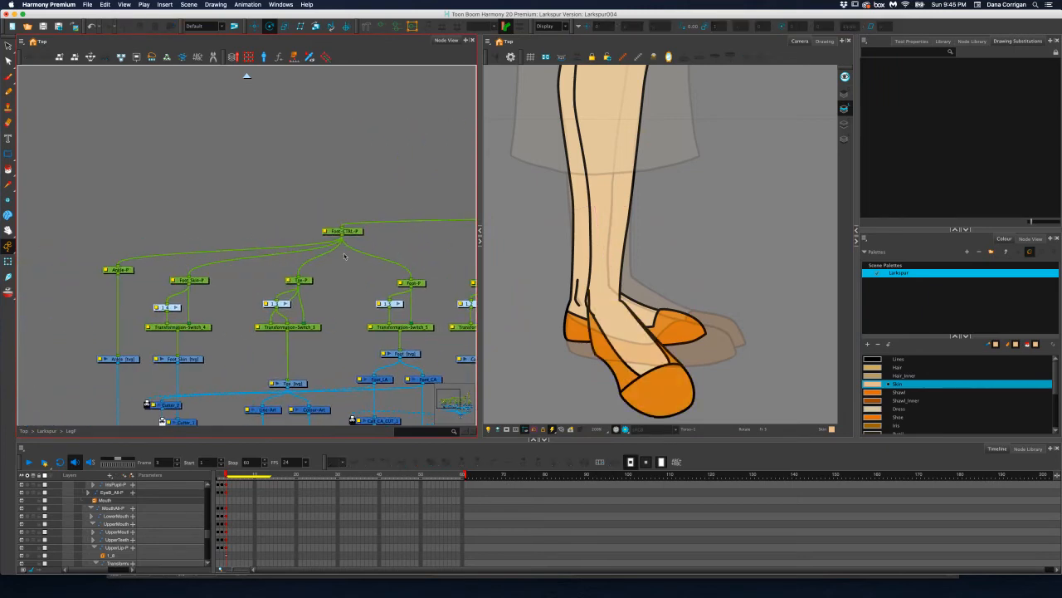
left_click(131, 273)
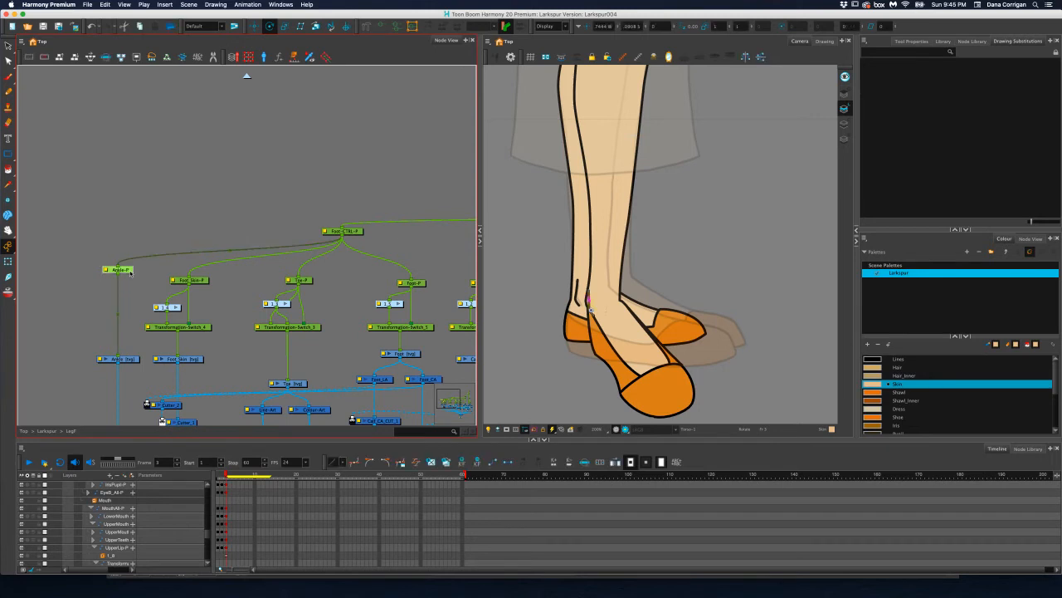
key("super+shift+a")
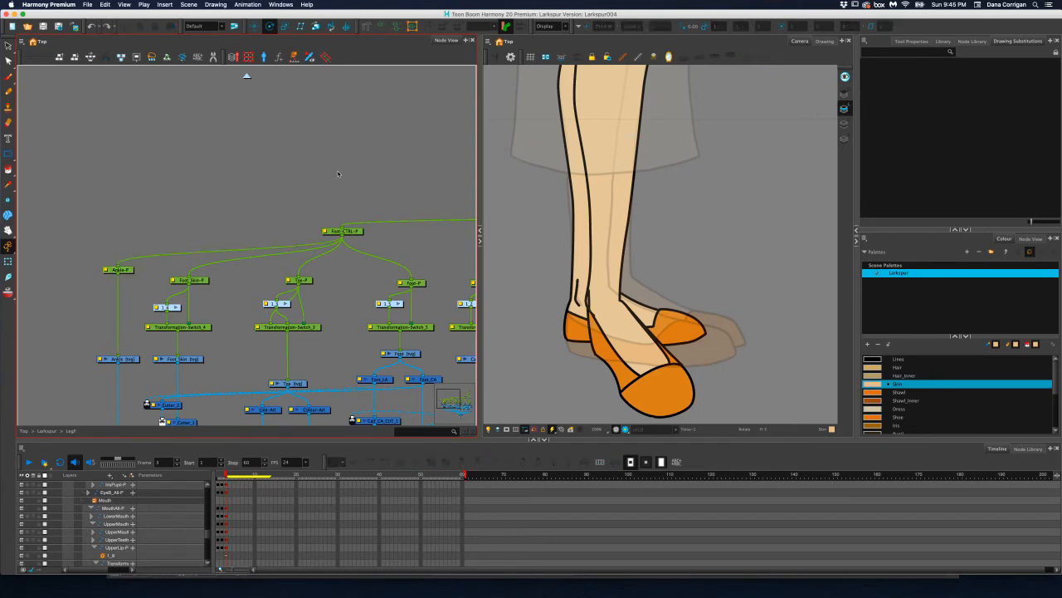
key("super+z")
key("super+z")
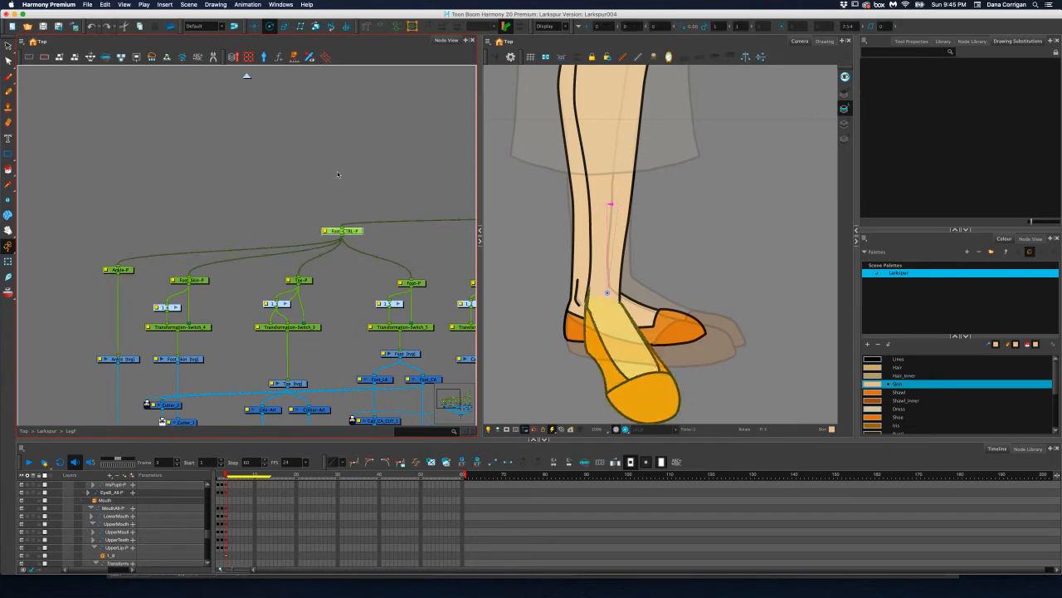
Check which parts of the front foot the foot skin peg, Foot-CTRL-P and Foot-P control
left_click_drag(285, 200, 244, 221)
scroll(260, 211, "down", 1)
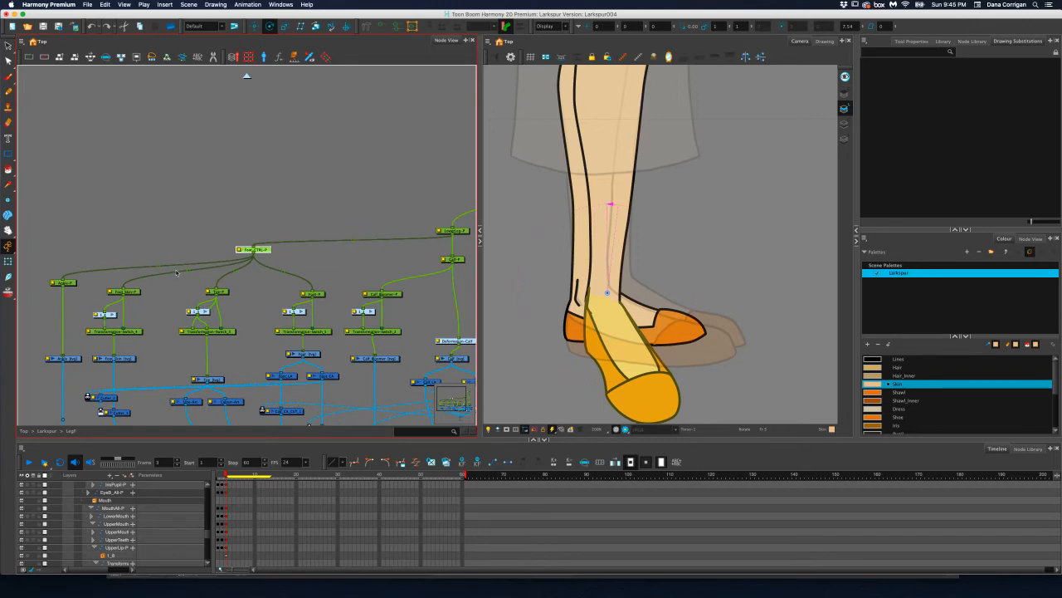
left_click(137, 293)
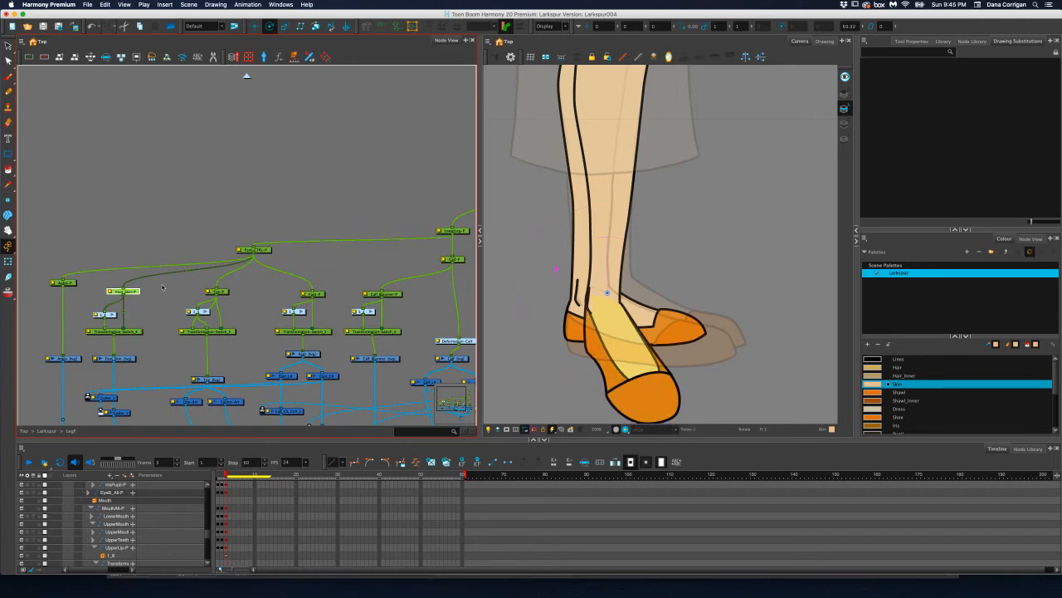
left_click(264, 249)
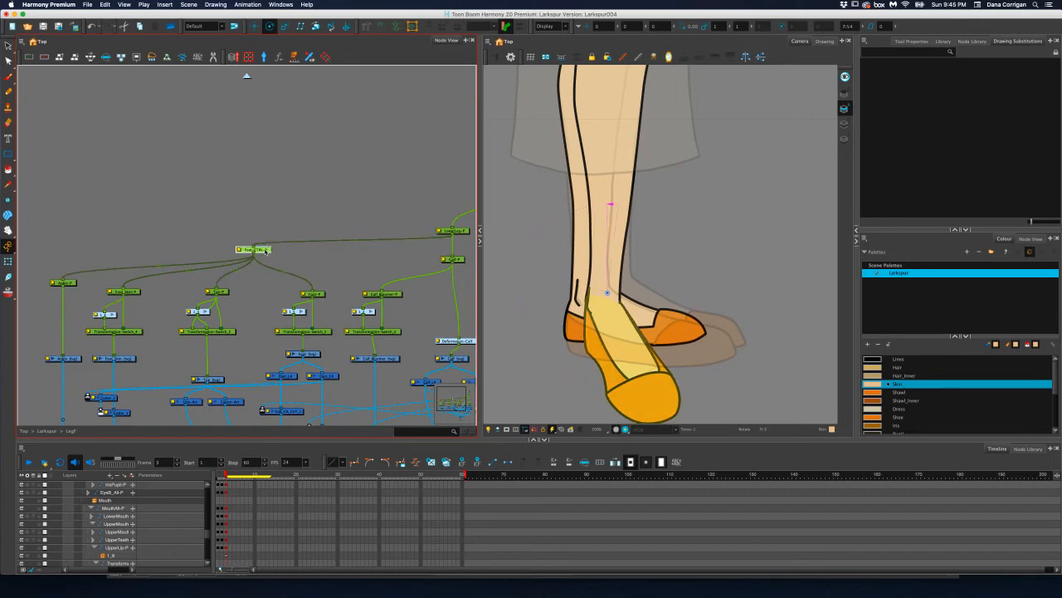
left_click(312, 293)
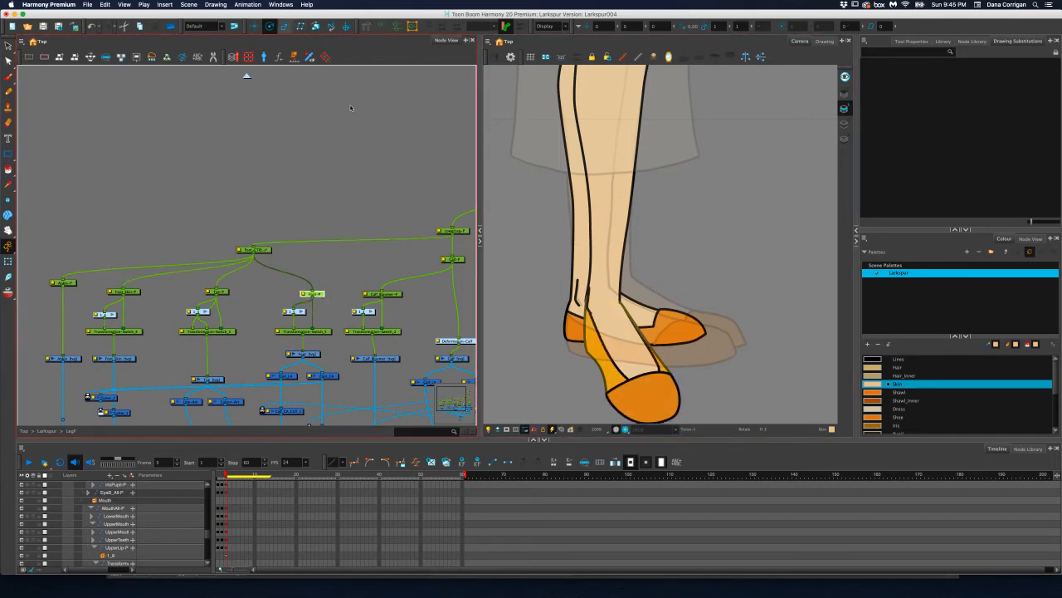
Try moving the foot with Foot-P, undo it, and look for that peg's pivot on the character
scroll(640, 313, "down", 2)
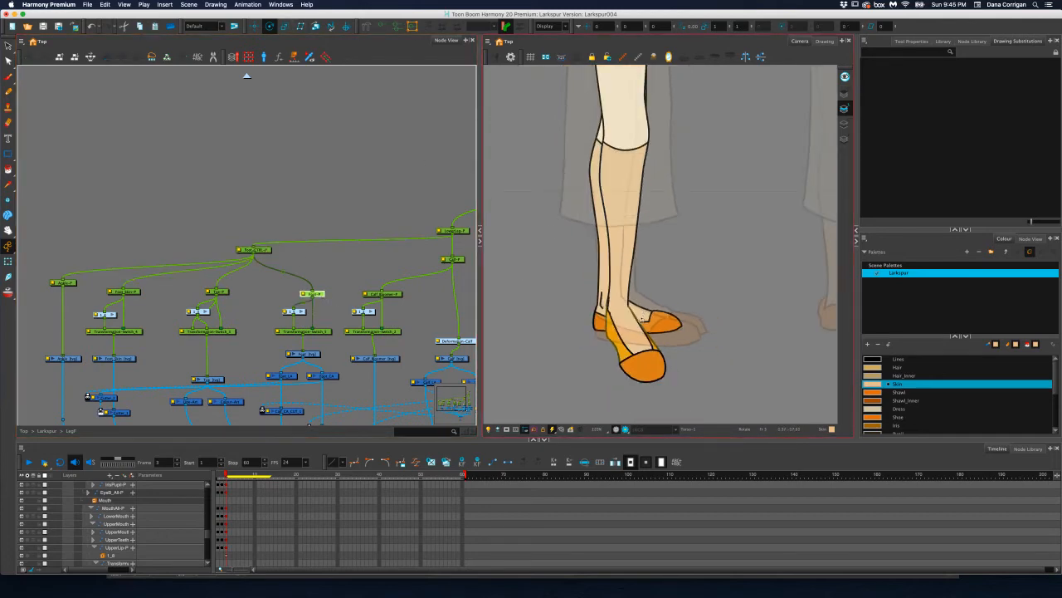
mouse_move(641, 318)
left_mouse_down()
mouse_move(648, 293)
mouse_move(628, 318)
left_mouse_up()
key("super+z")
scroll(664, 182, "down", 3)
scroll(651, 209, "up", 2)
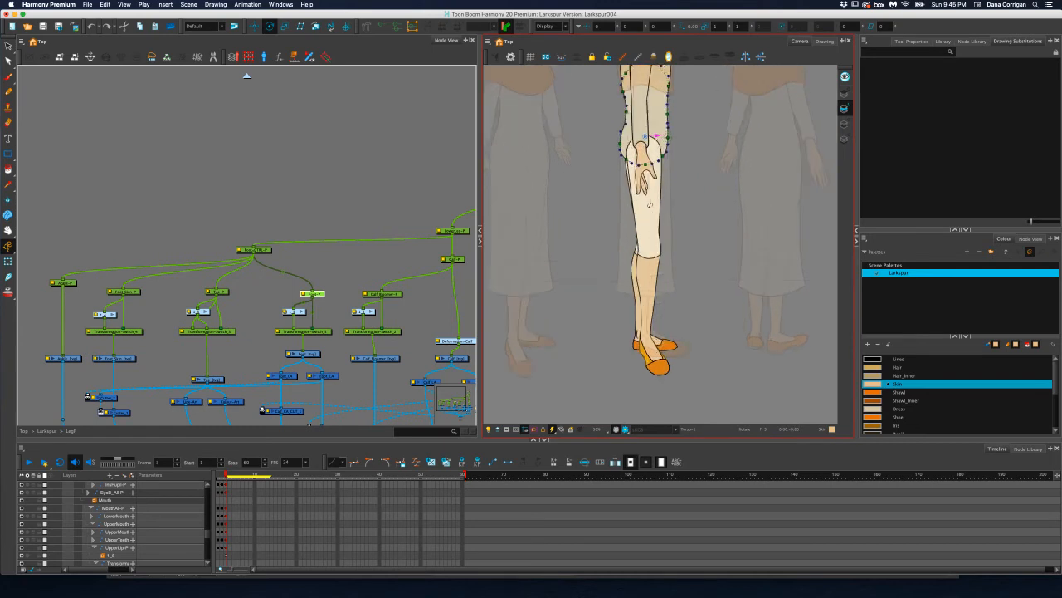
left_click(646, 137)
left_click_drag(633, 323, 644, 337)
scroll(630, 334, "up", 3)
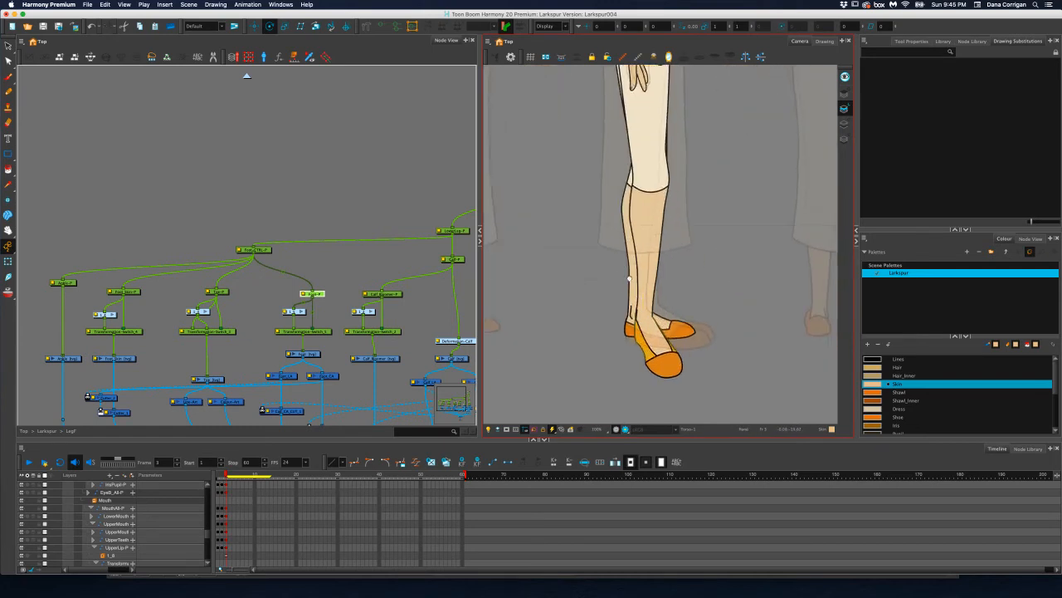
Open the layer properties of Foot-P and Foot-CTRL-P and copy Foot-CTRL-P's pivot x value, 1.07139 W, to Foot-P
double_click(307, 293)
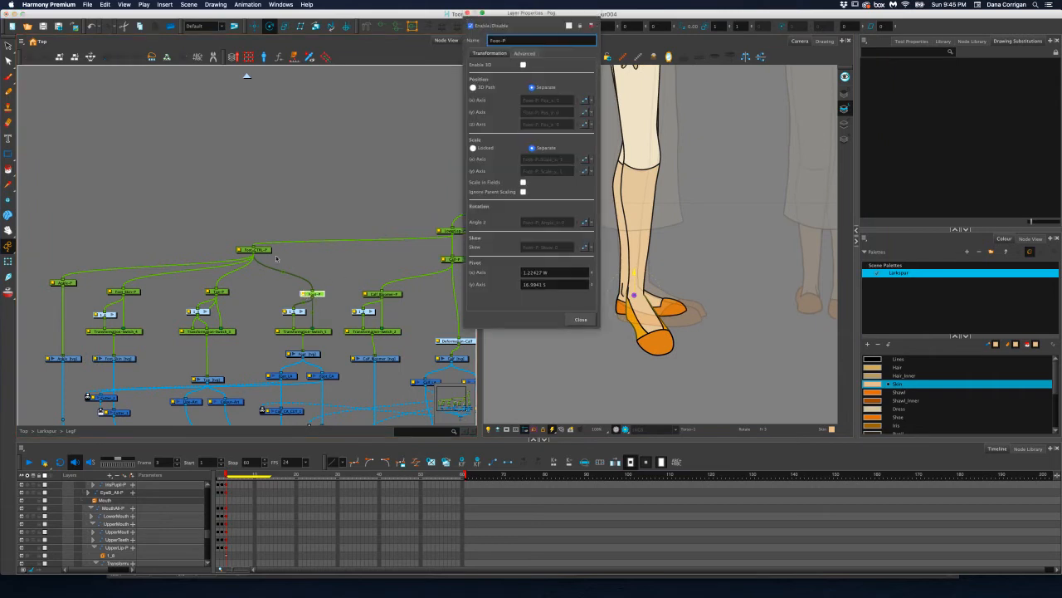
left_click(245, 251)
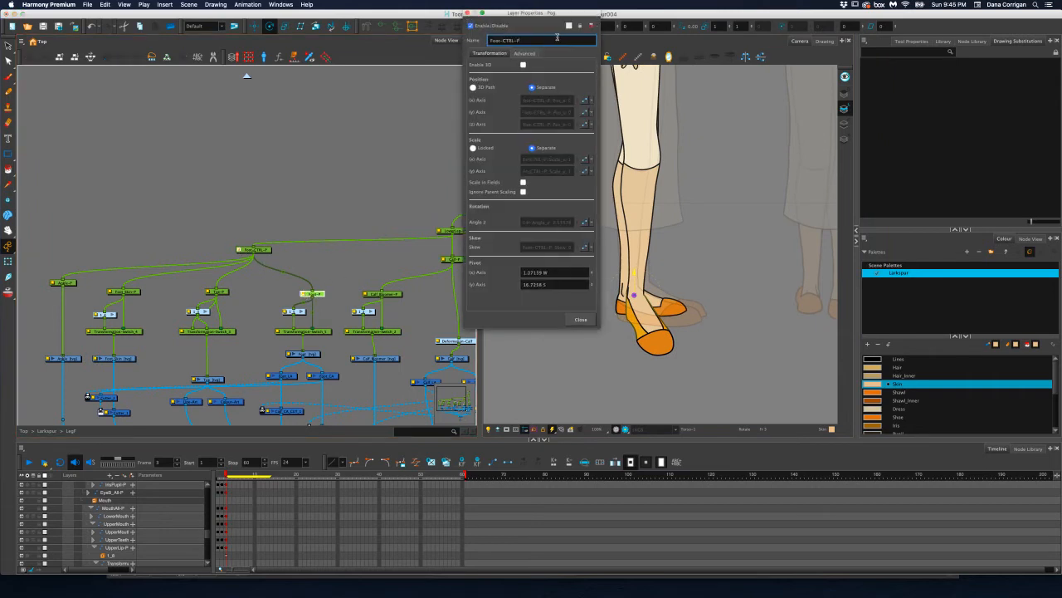
left_click_drag(545, 18, 412, 64)
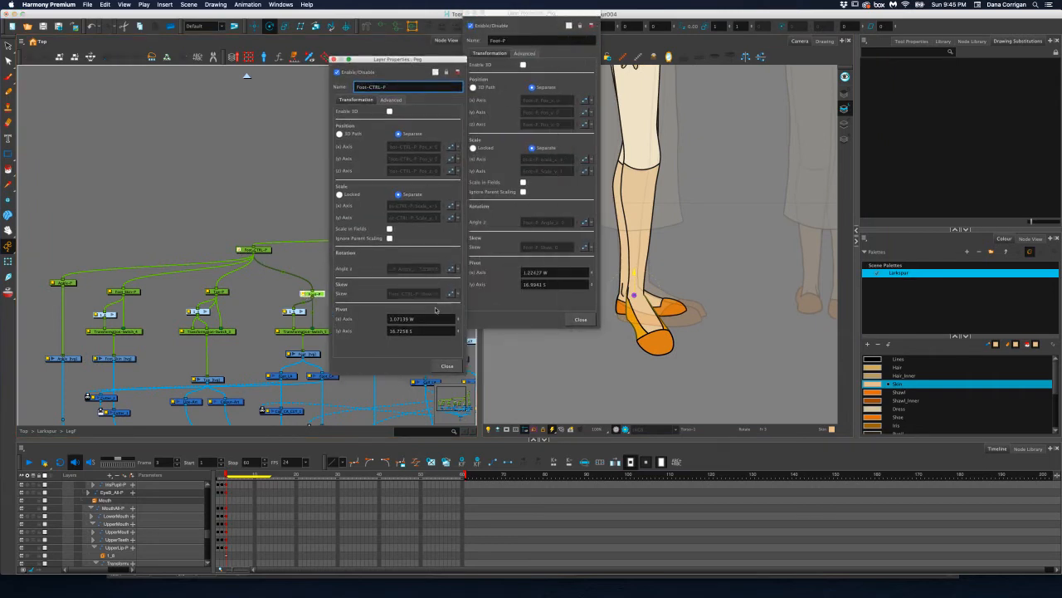
left_click(415, 318)
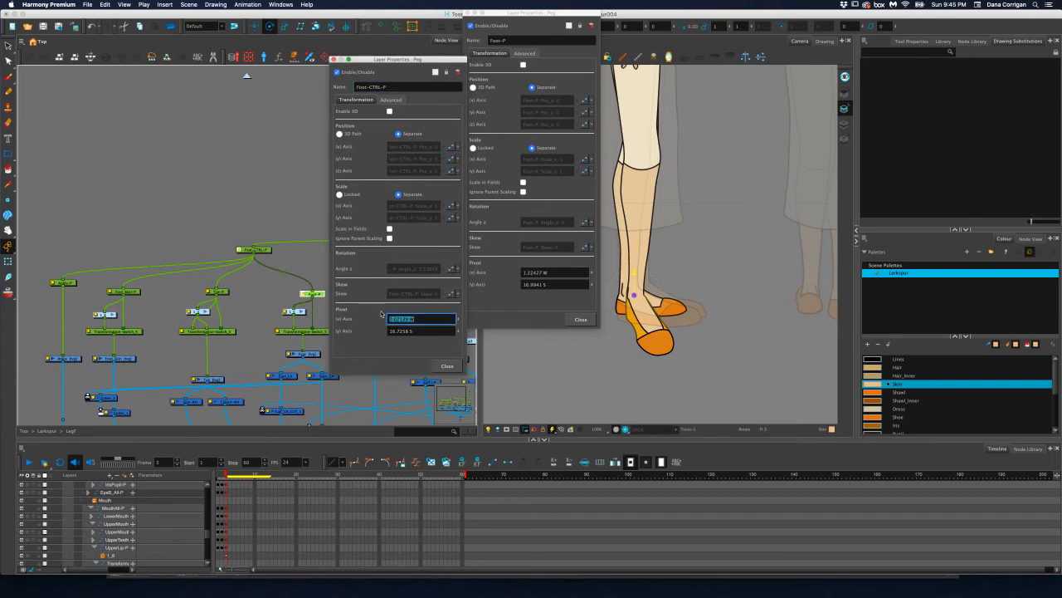
key("super+c")
left_click(548, 272)
key("super+v")
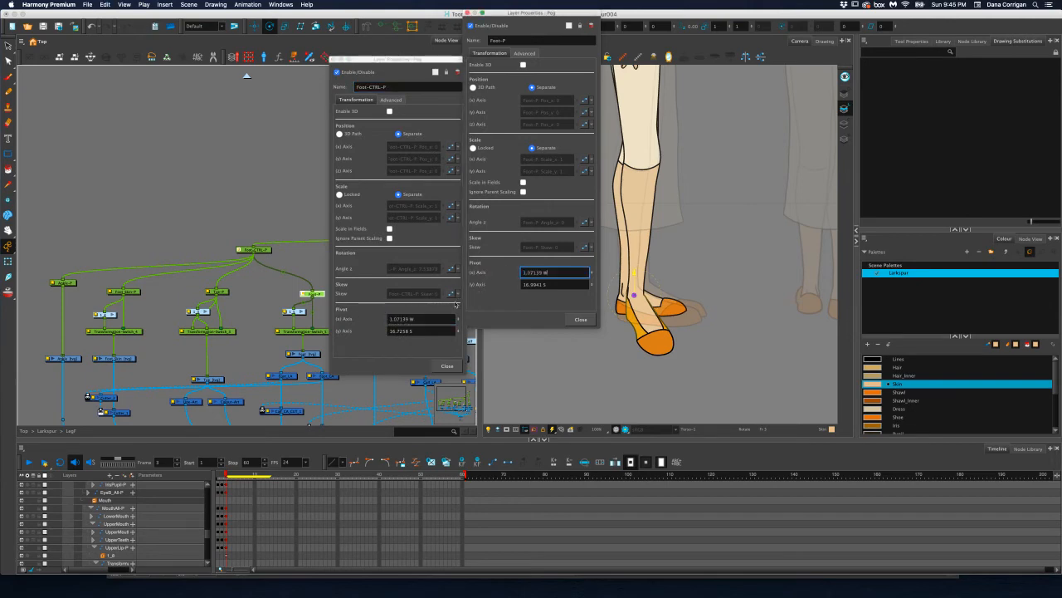
Copy Foot-CTRL-P's pivot y value, 16.7258 S, to Foot-P and close both layer property windows
left_click(415, 331)
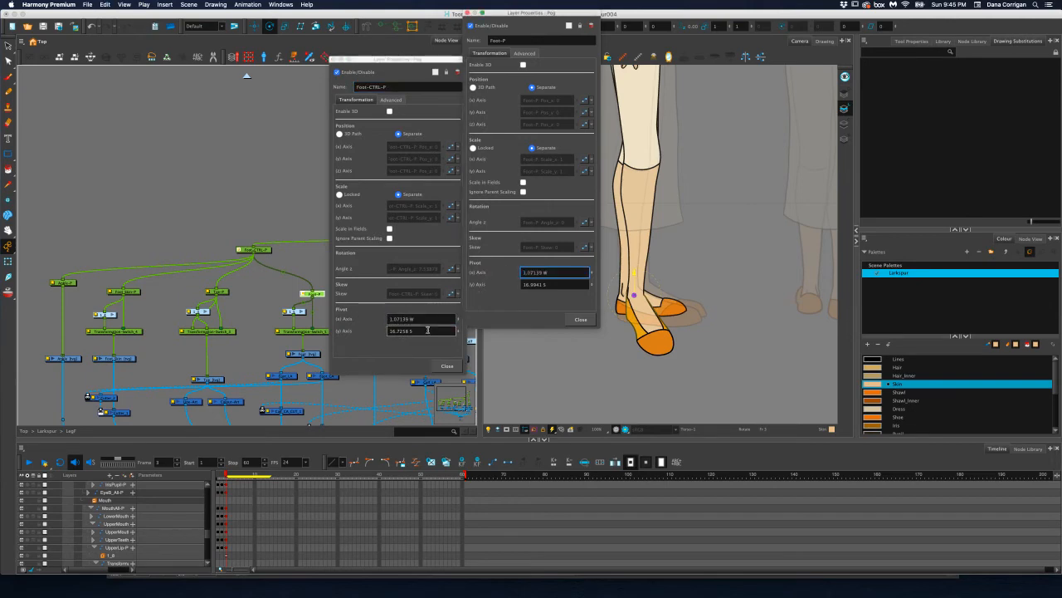
key("super+c")
left_click(519, 284)
key("super+v")
left_click(581, 319)
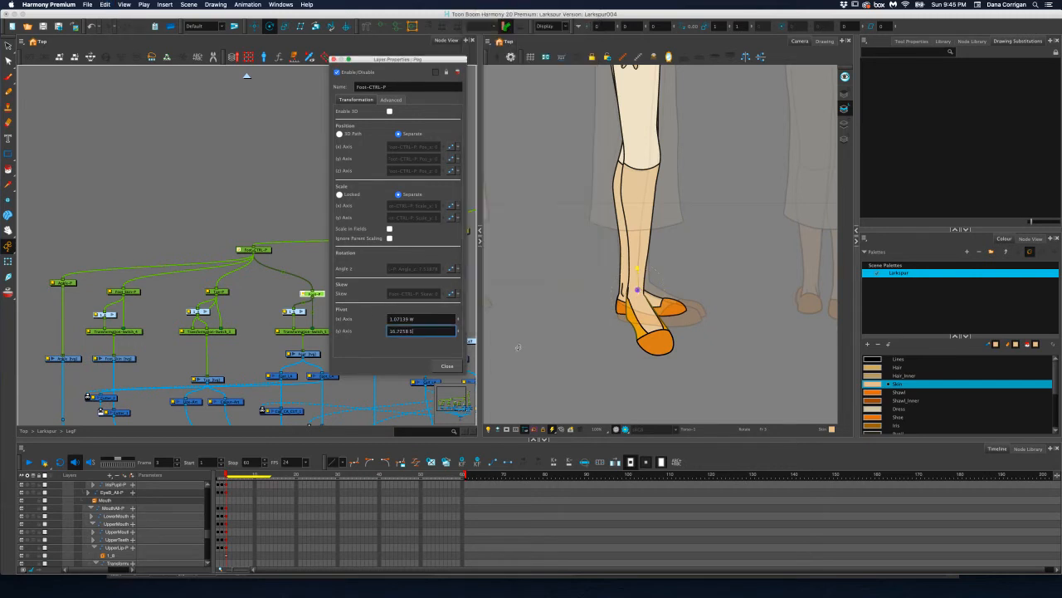
left_click(447, 365)
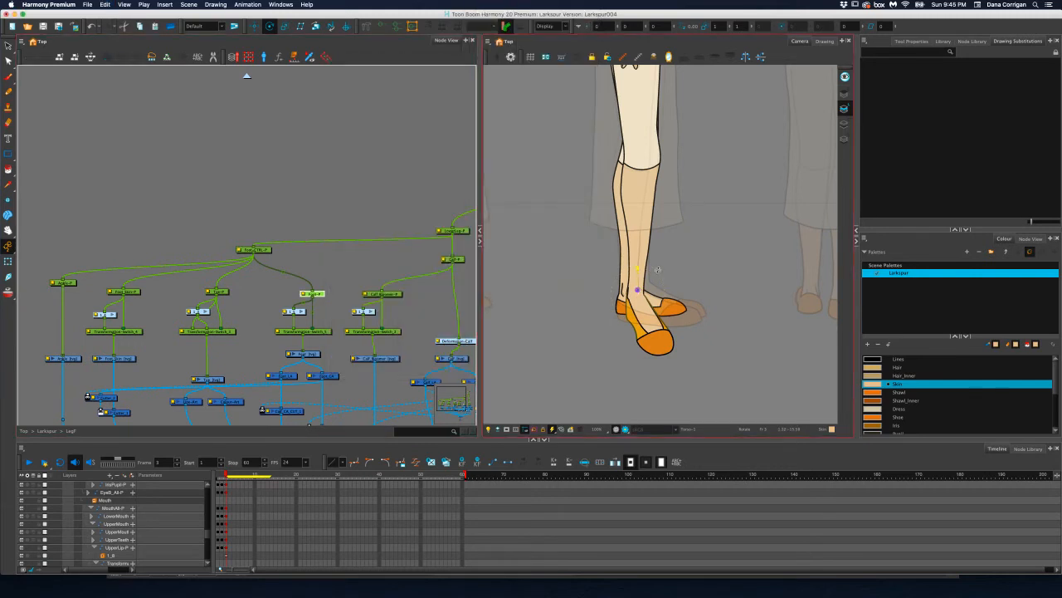
Compare the foot between frames 2 and 3 and try rotating Foot-P separately from the toe toward the reference
left_click(221, 476)
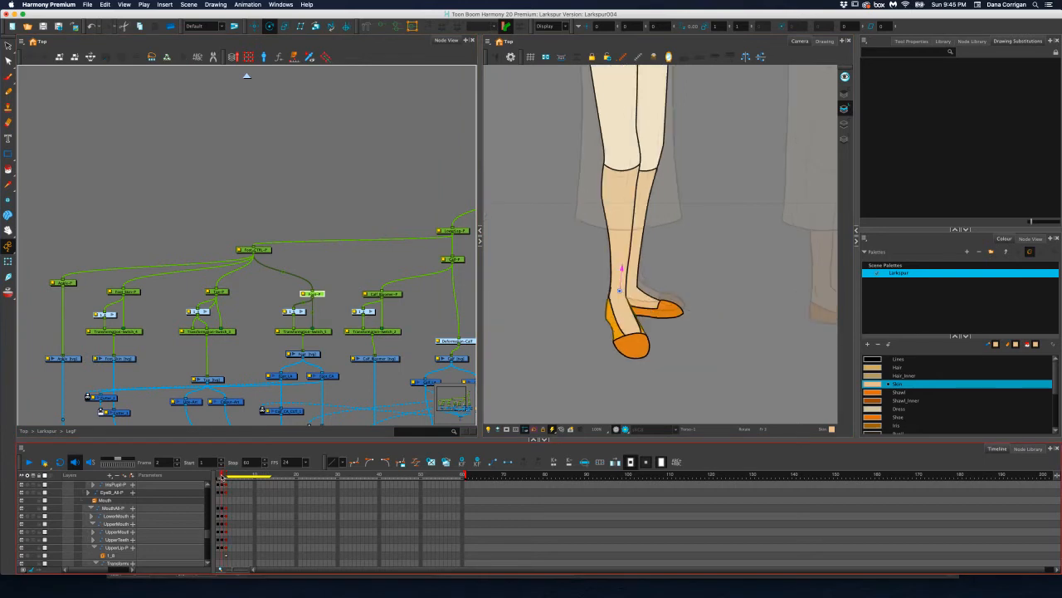
left_click_drag(222, 477, 230, 475)
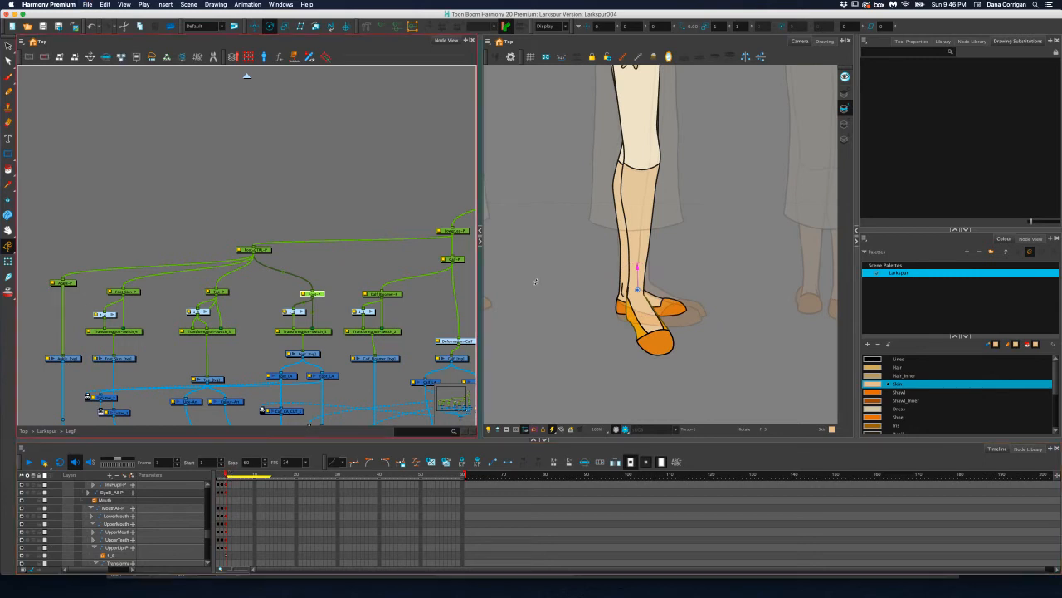
scroll(655, 297, "up", 3)
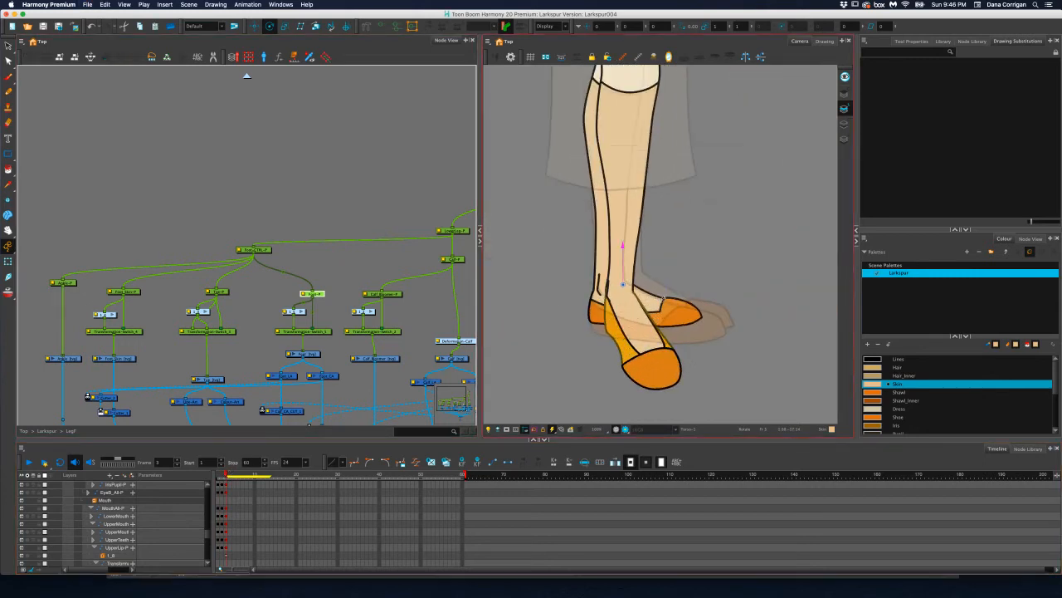
mouse_move(661, 301)
left_mouse_down()
mouse_move(657, 276)
mouse_move(654, 284)
left_mouse_up()
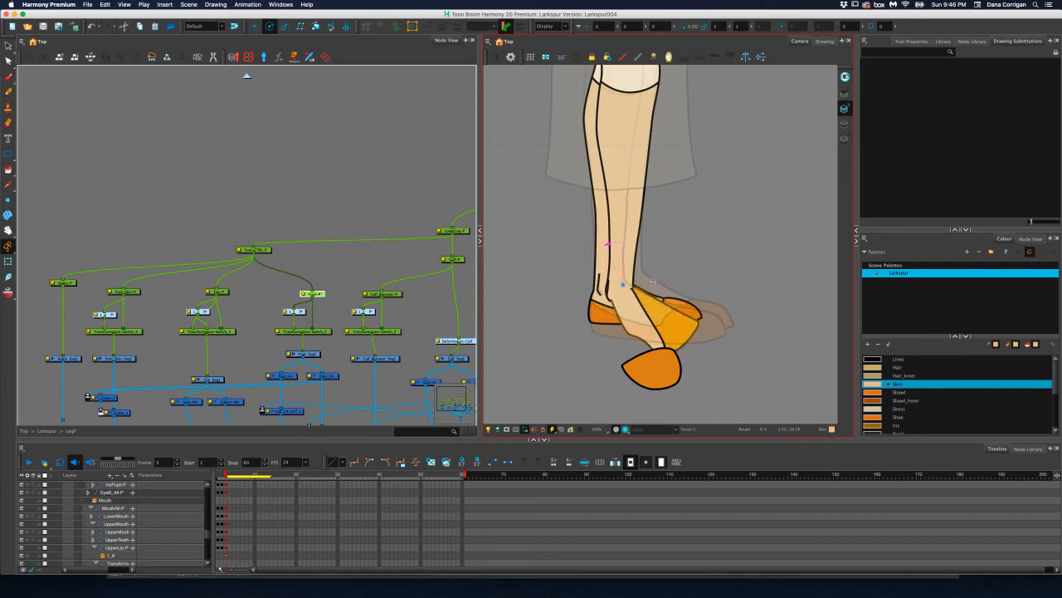
left_click(222, 293)
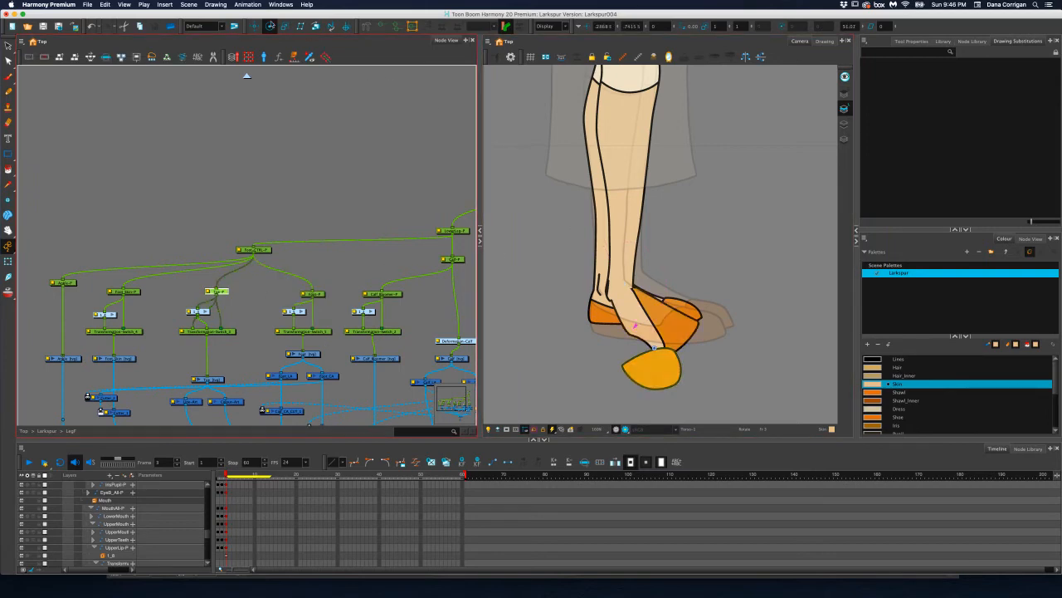
left_click(254, 27)
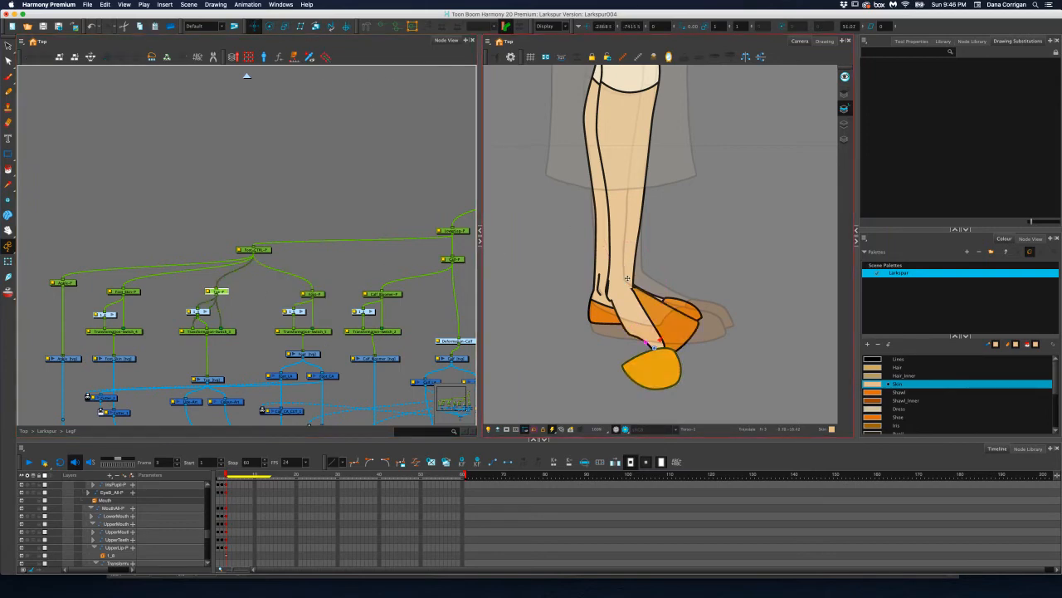
key("super+z")
key("super+z")
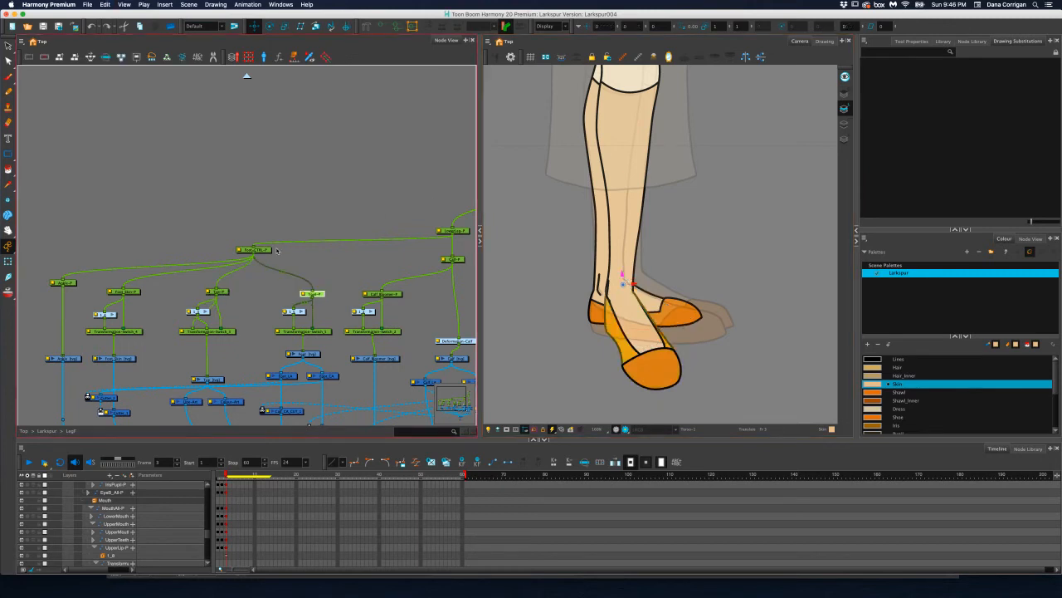
Rotate the whole front foot upward around the ankle with Foot-CTRL-P to match the profile reference foot
left_click(266, 250)
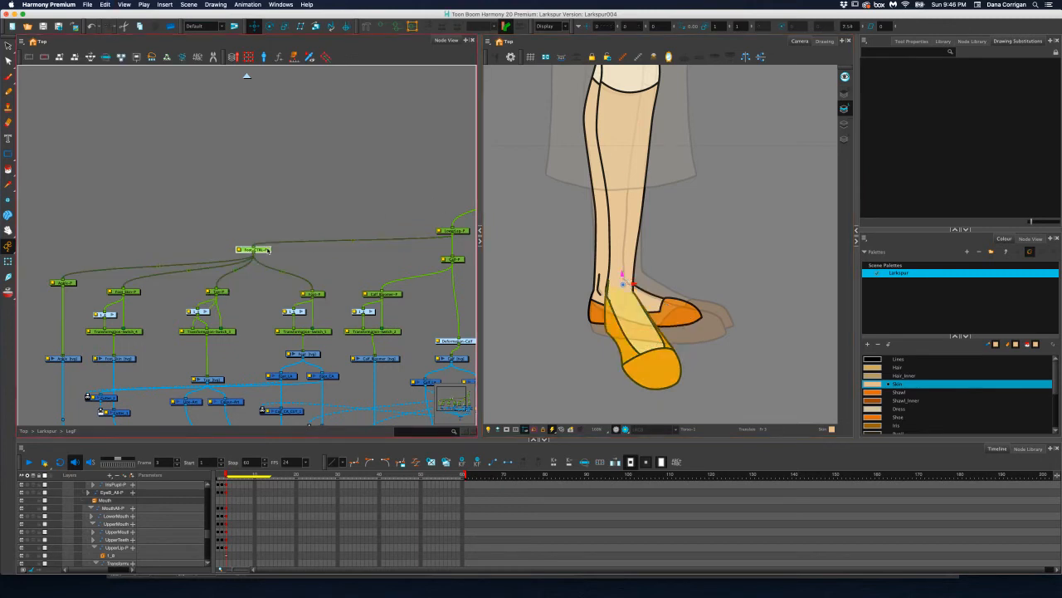
left_click(272, 28)
left_click_drag(650, 221, 610, 226)
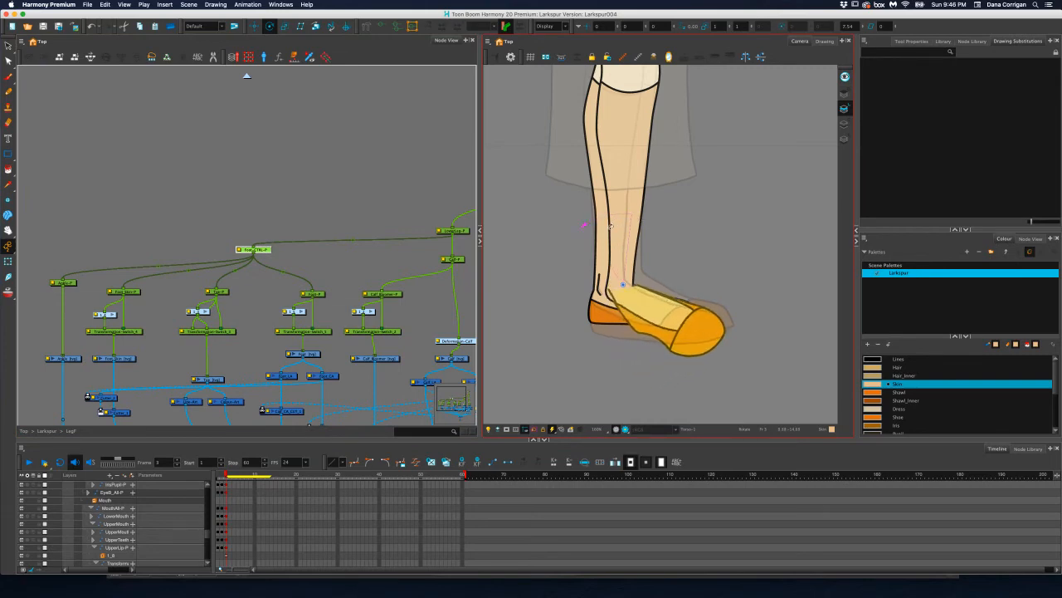
left_click(281, 166)
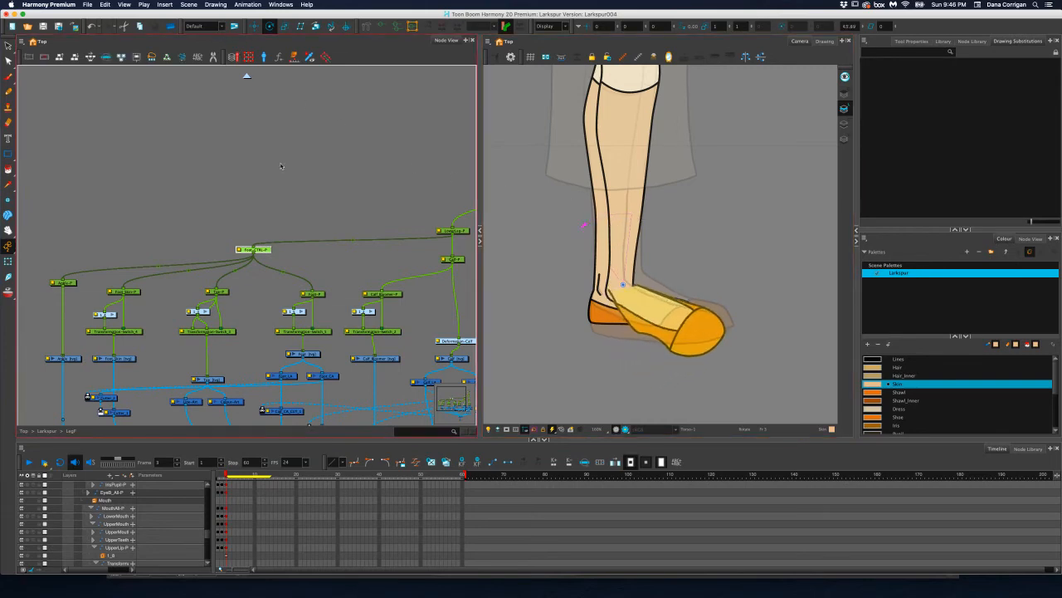
Show the deformer of the front foot's shoe body and stretch its lower back corner to the reference heel, reshaping the heel edge and sole
left_click(320, 294)
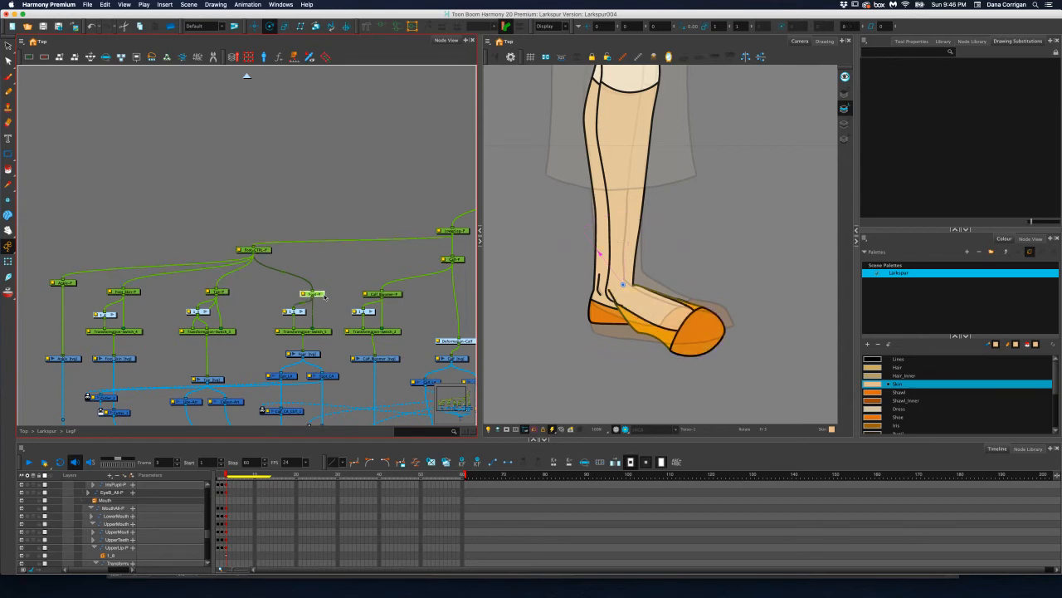
left_click(367, 27)
left_click(8, 260)
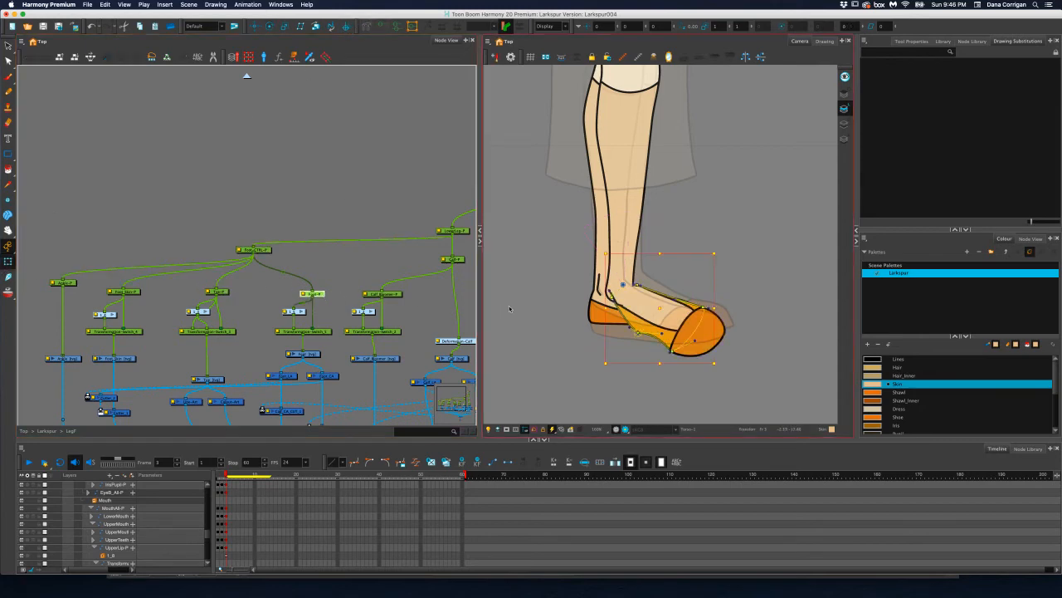
scroll(638, 342, "up", 1)
scroll(636, 340, "up", 1)
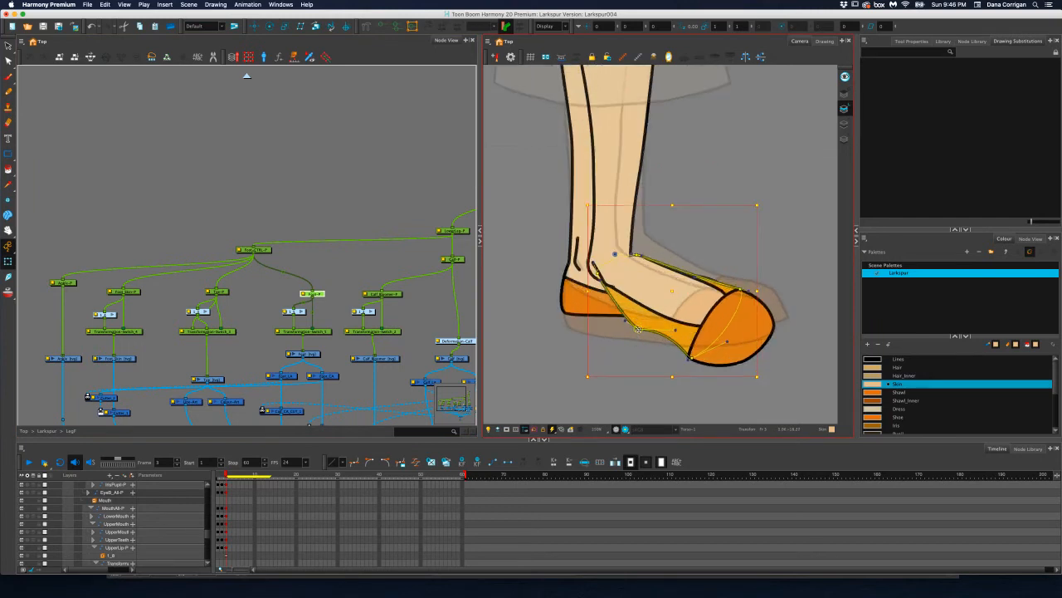
left_click_drag(639, 329, 579, 333)
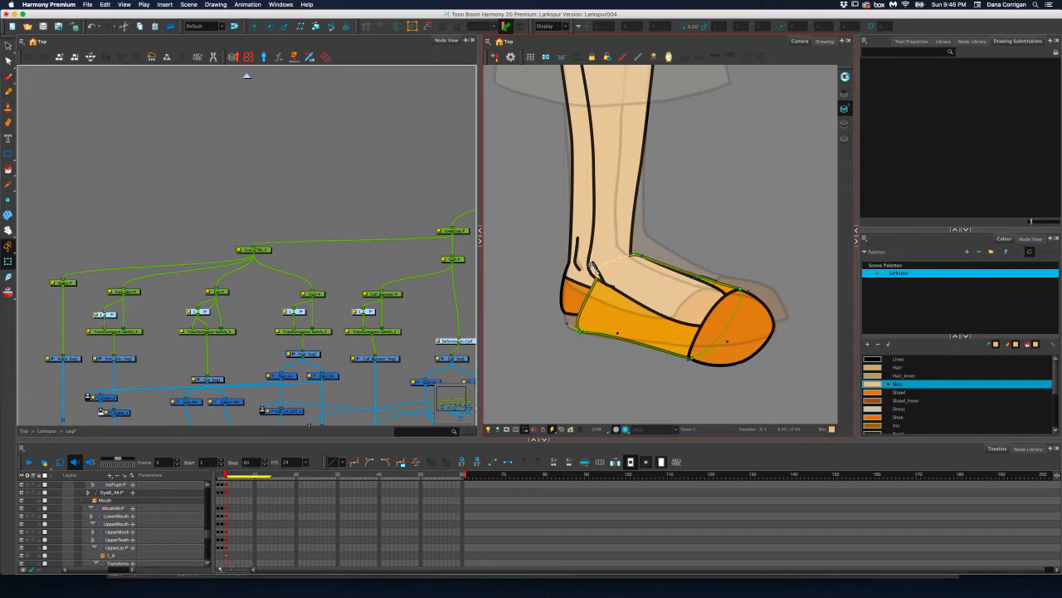
mouse_move(598, 271)
left_mouse_down()
mouse_move(585, 245)
mouse_move(583, 260)
mouse_move(595, 255)
left_mouse_up()
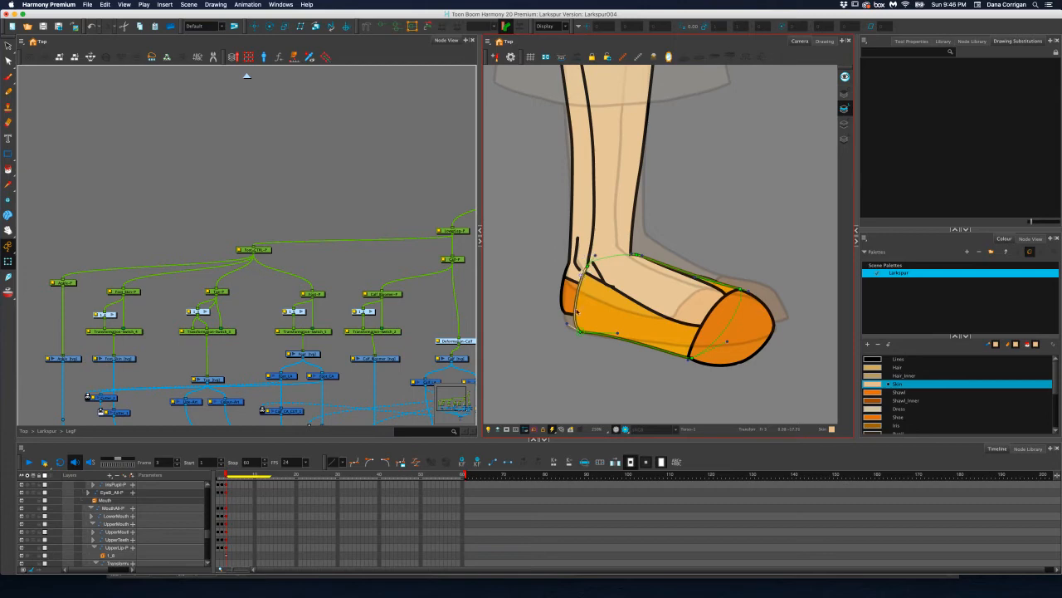
left_click_drag(579, 332, 618, 347)
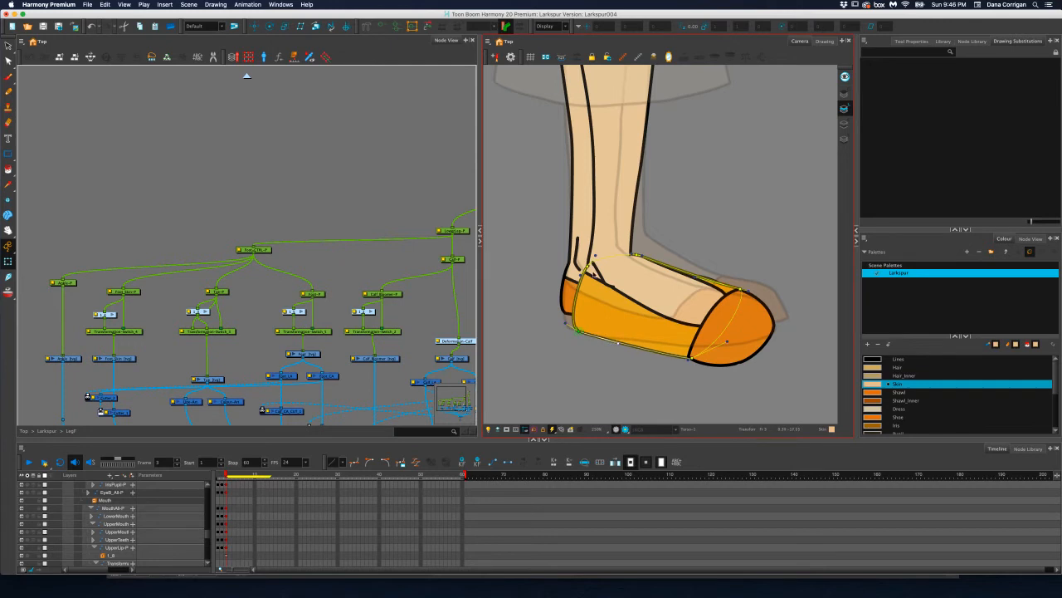
Adjust the curve handle above the shoe body's heel edge so the back contour flows up toward the ankle
scroll(595, 254, "up", 3)
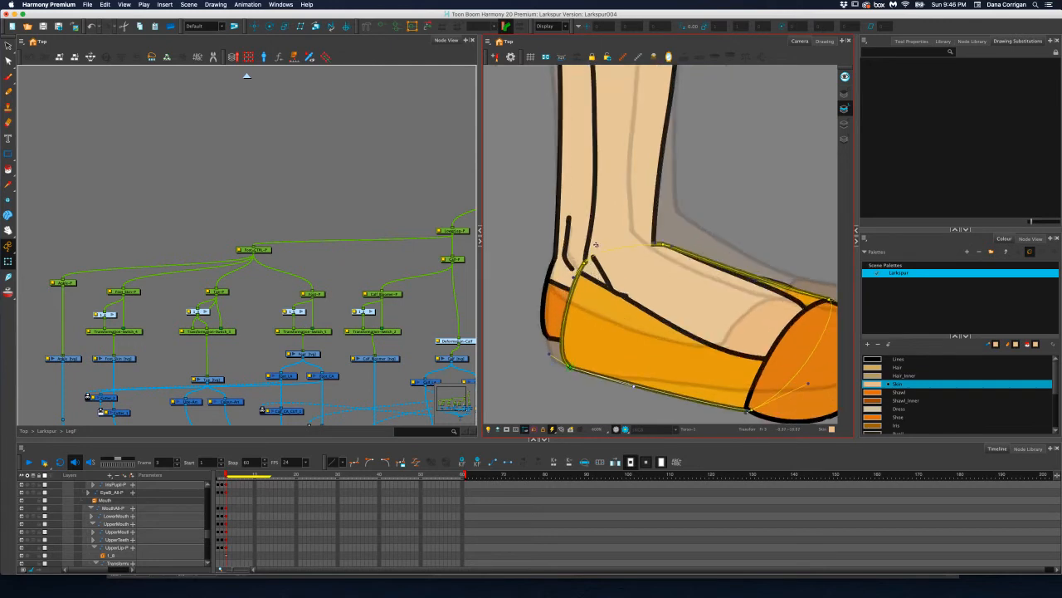
left_click_drag(596, 245, 590, 239)
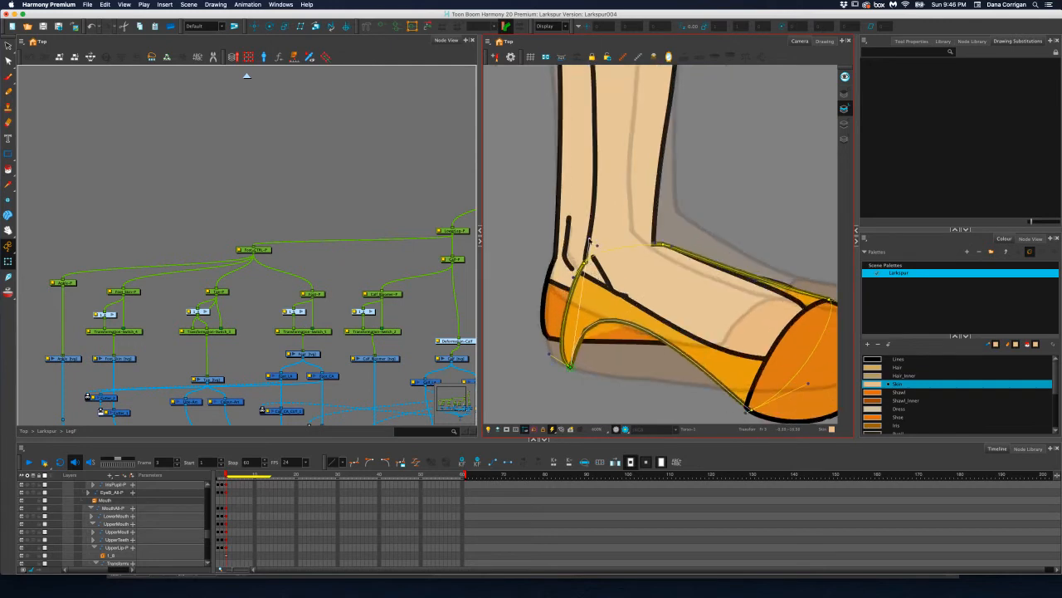
key("super+z")
left_click(598, 247)
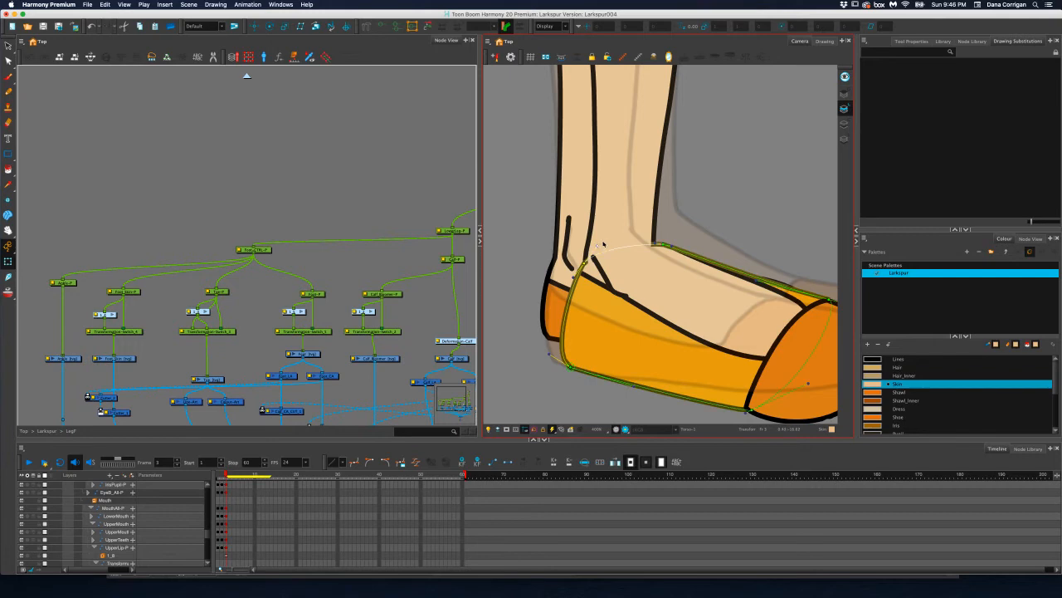
left_click_drag(595, 245, 587, 239)
Move the deformer's front ankle point onto the shin's front line and bend the instep curve down from it
mouse_move(672, 247)
left_mouse_down()
mouse_move(676, 264)
mouse_move(652, 241)
left_mouse_up()
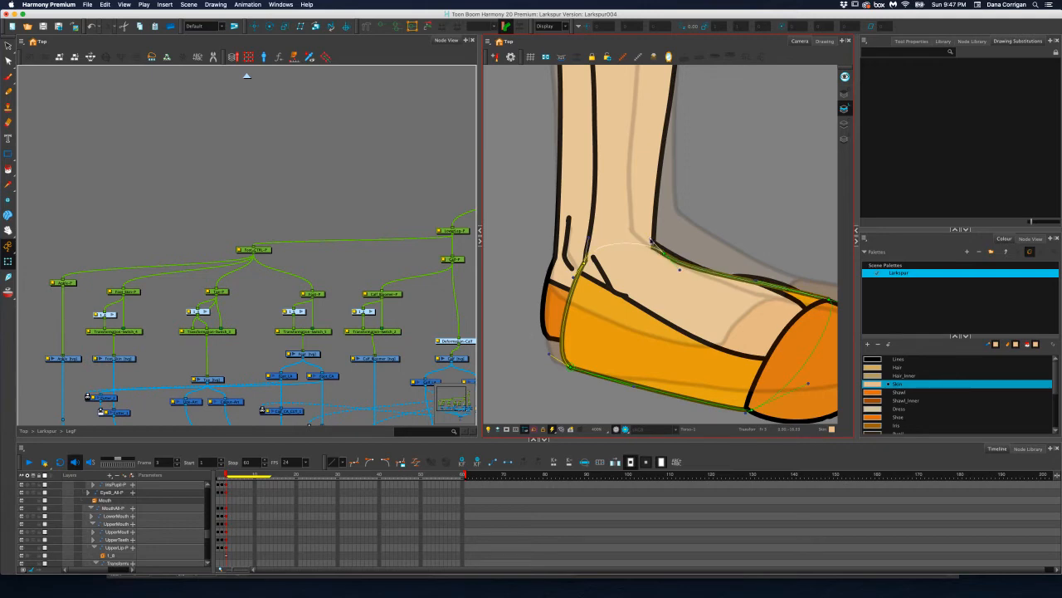
key("super+z")
key("super+z")
key("super+z")
key("super+shift+z")
left_click_drag(682, 270, 683, 273)
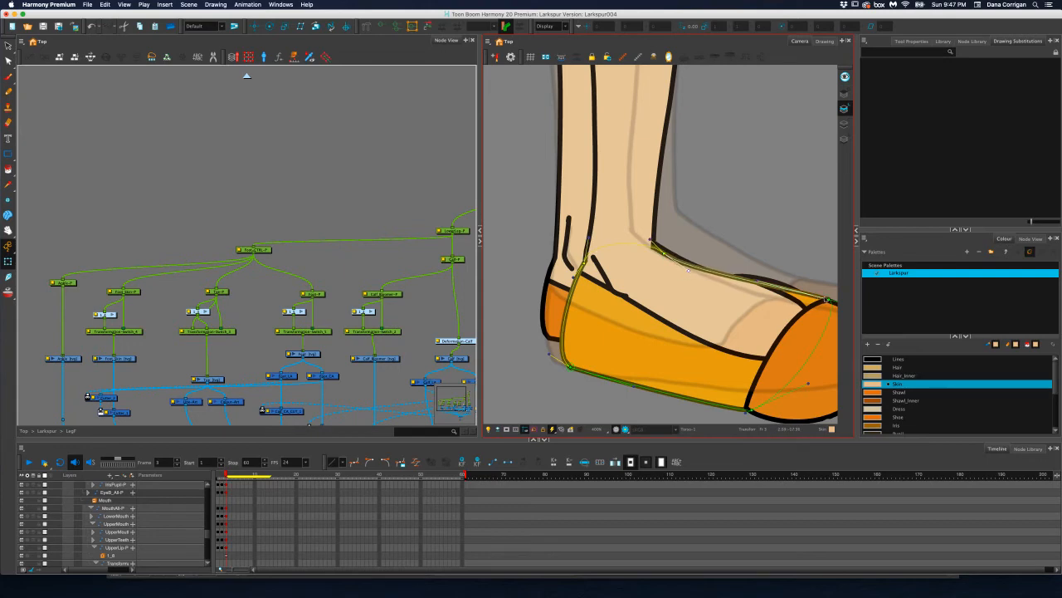
Smooth the shoe body's instep curve and pull the sole's front point back and up, curving the sole toward the toe
left_click_drag(828, 299, 685, 265)
left_click_drag(652, 384, 677, 353)
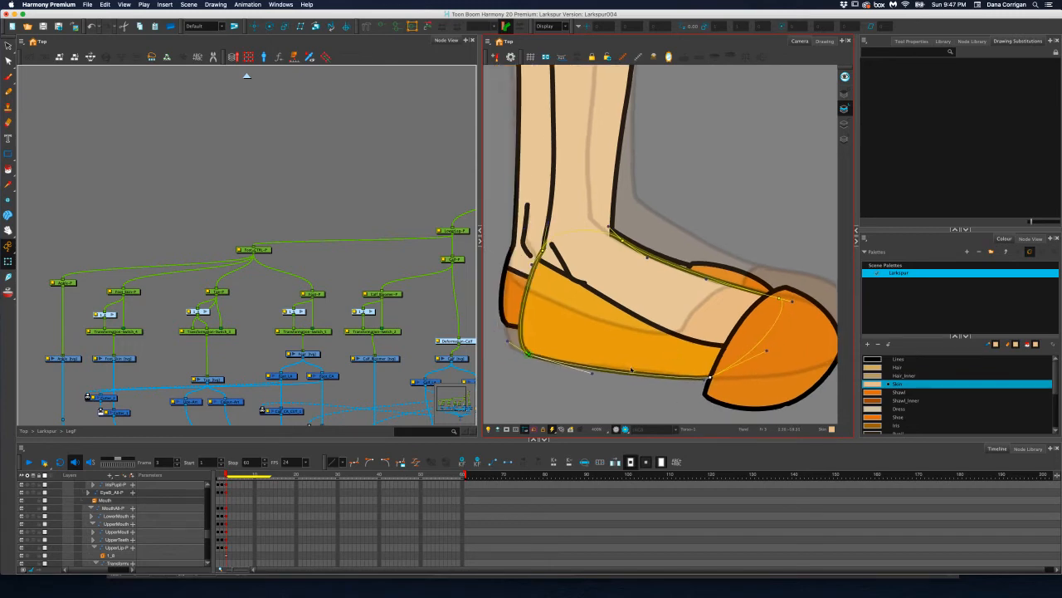
mouse_move(592, 373)
left_mouse_down()
mouse_move(609, 372)
mouse_move(583, 374)
mouse_move(608, 376)
left_mouse_up()
left_click_drag(704, 379, 624, 361)
left_click_drag(712, 377, 697, 378)
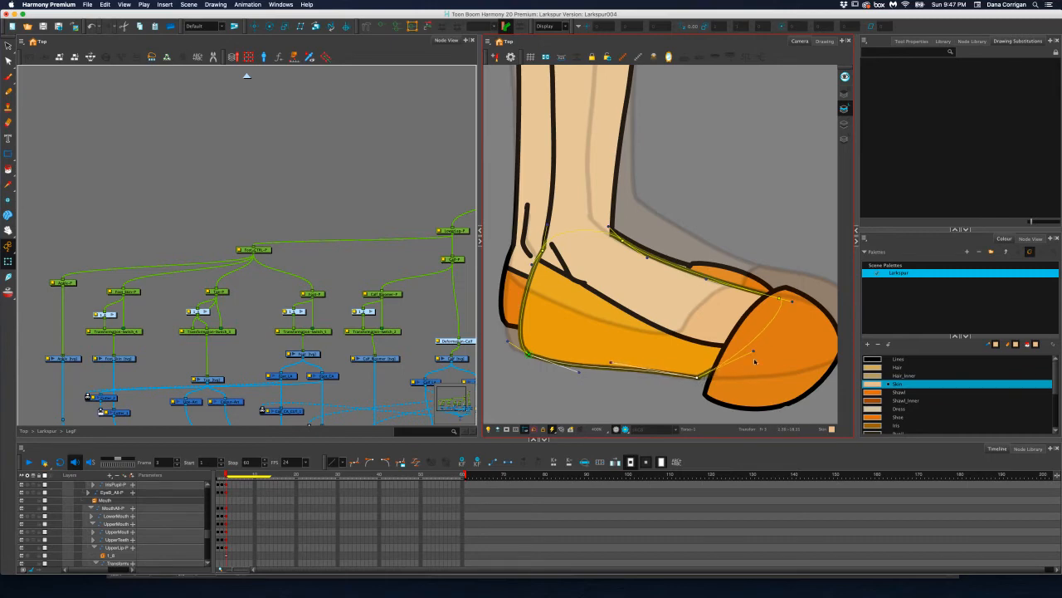
left_click_drag(755, 361, 757, 393)
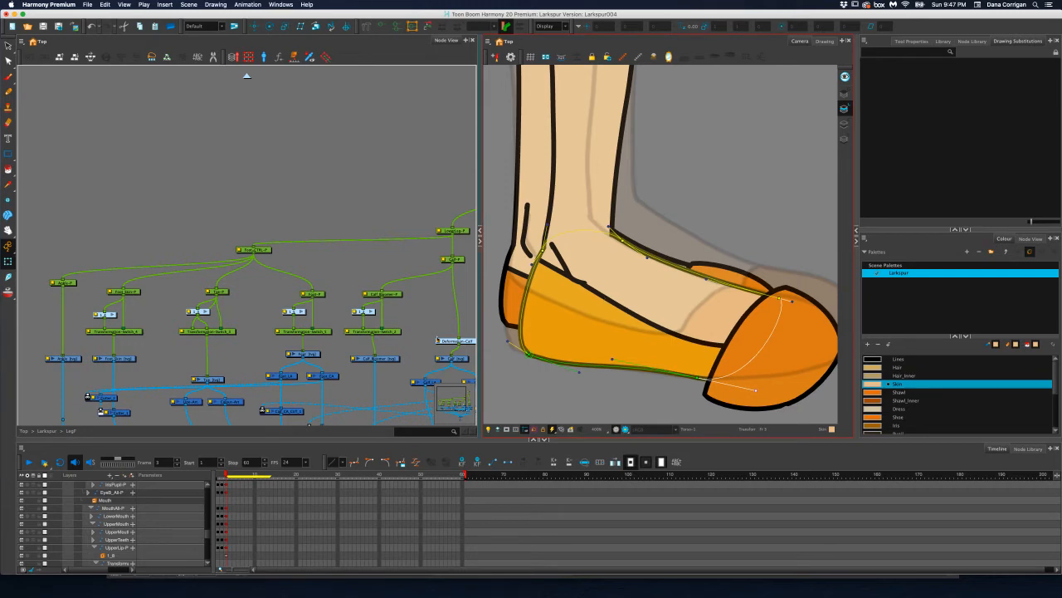
Show the deformer of the foot's skin shape and pull its back corner down to the heel, curving its lower edge along the shoe opening
left_click(323, 311)
left_click(133, 294)
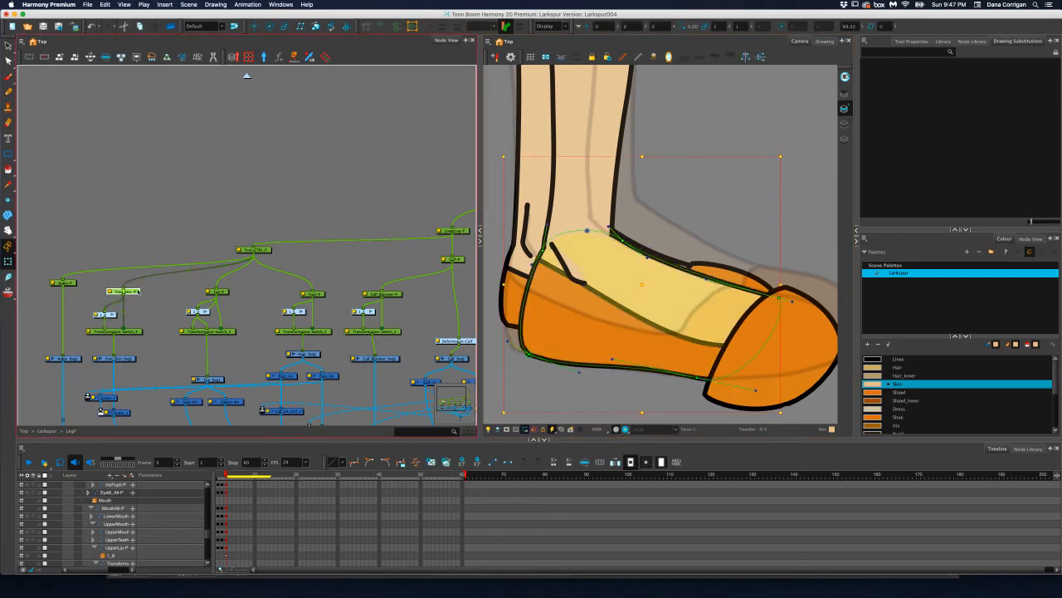
left_click(254, 26)
mouse_move(586, 221)
left_mouse_down()
mouse_move(582, 237)
mouse_move(590, 226)
left_mouse_up()
key("super+z")
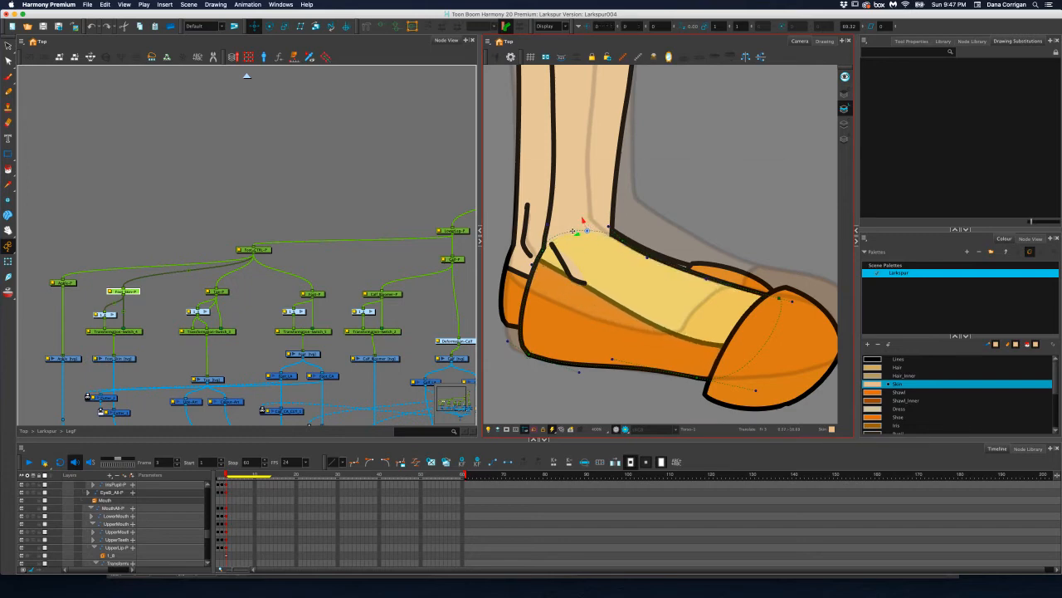
left_click(381, 27)
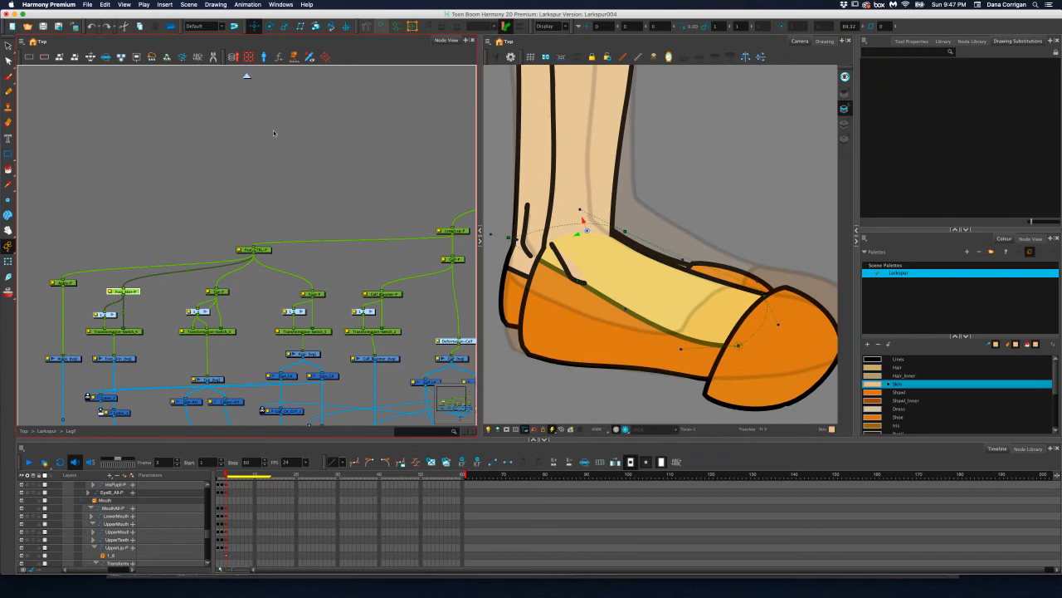
left_click(9, 262)
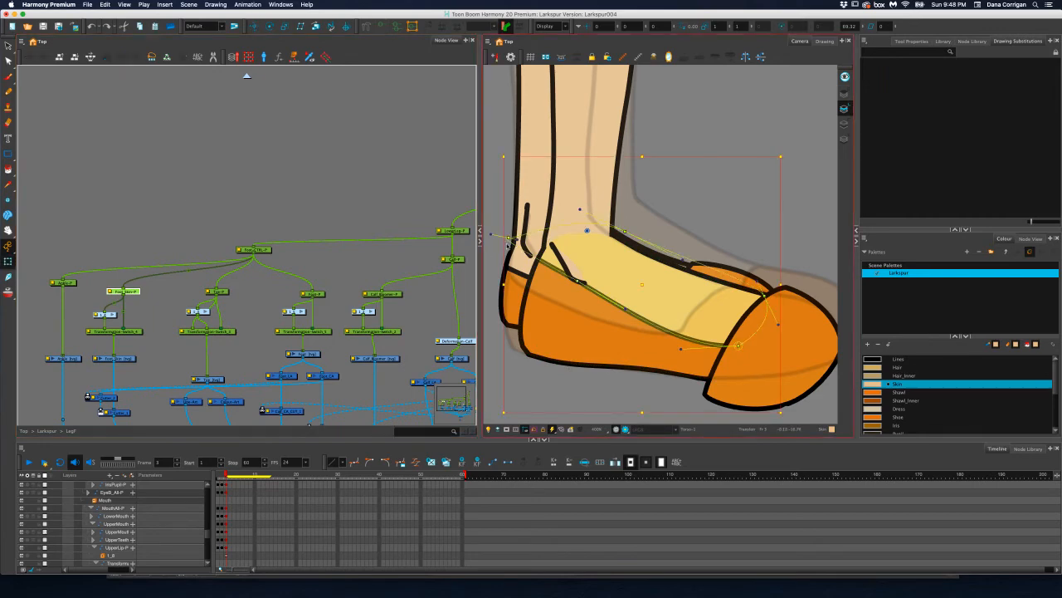
left_click_drag(508, 239, 509, 271)
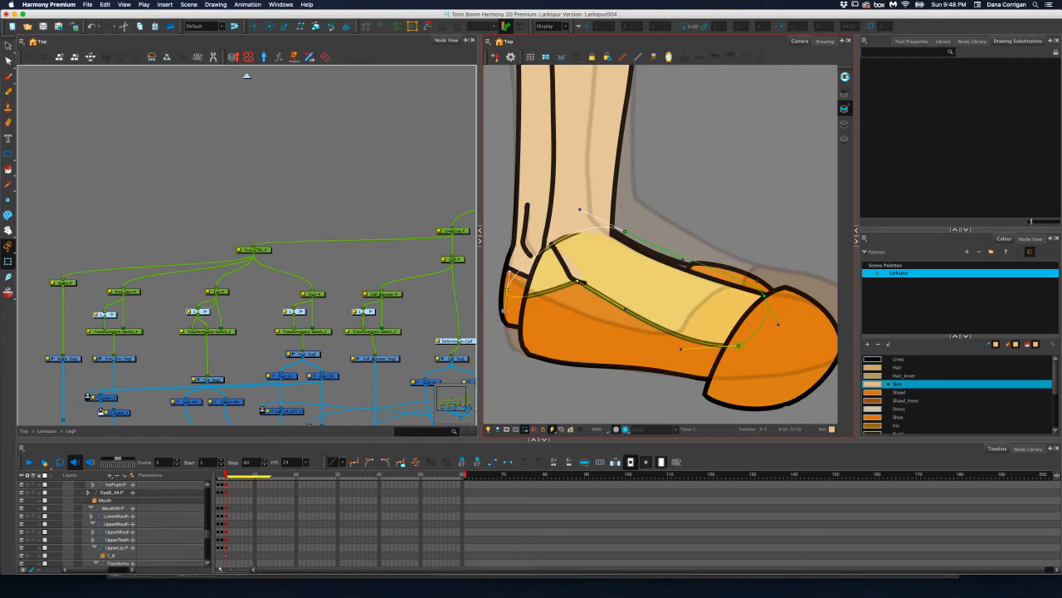
left_click_drag(506, 312, 526, 291)
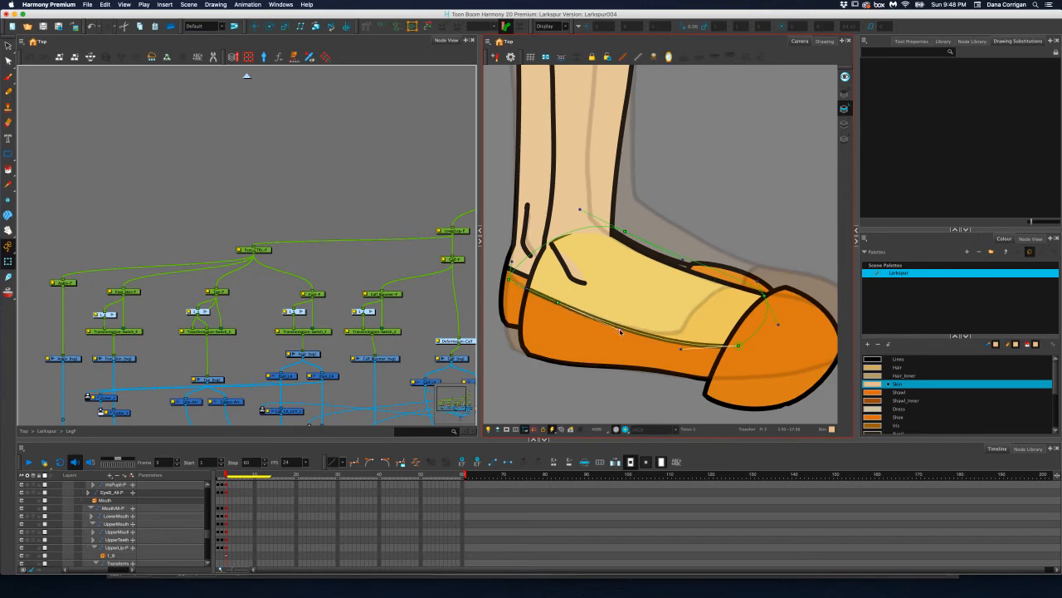
Pull the skin shape's front edge back from the toe cap into a curved shoe opening, and round its top edge at the ankle
left_click_drag(738, 343, 640, 335)
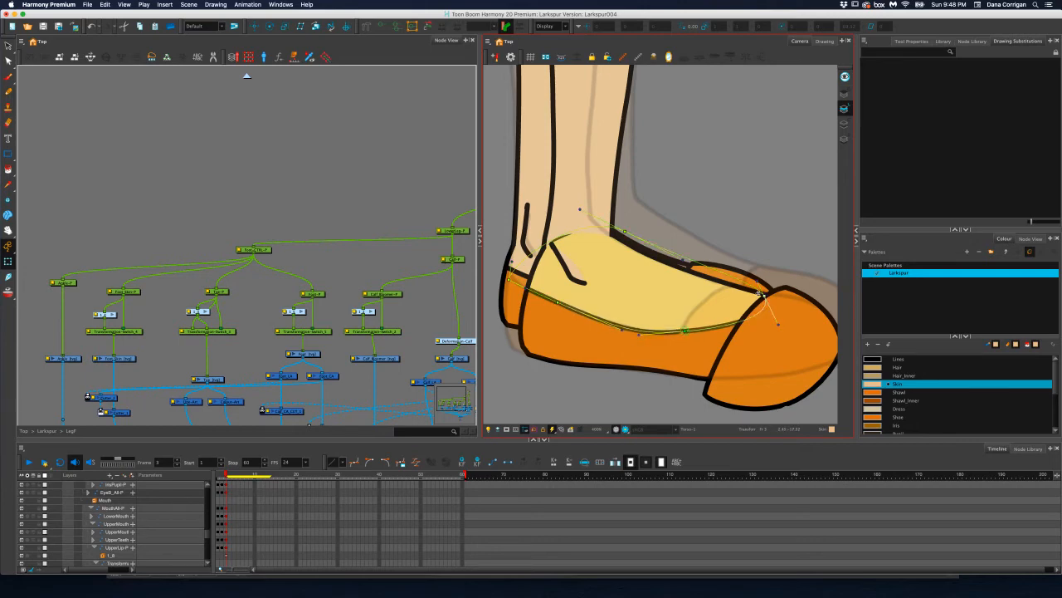
left_click_drag(762, 292, 681, 307)
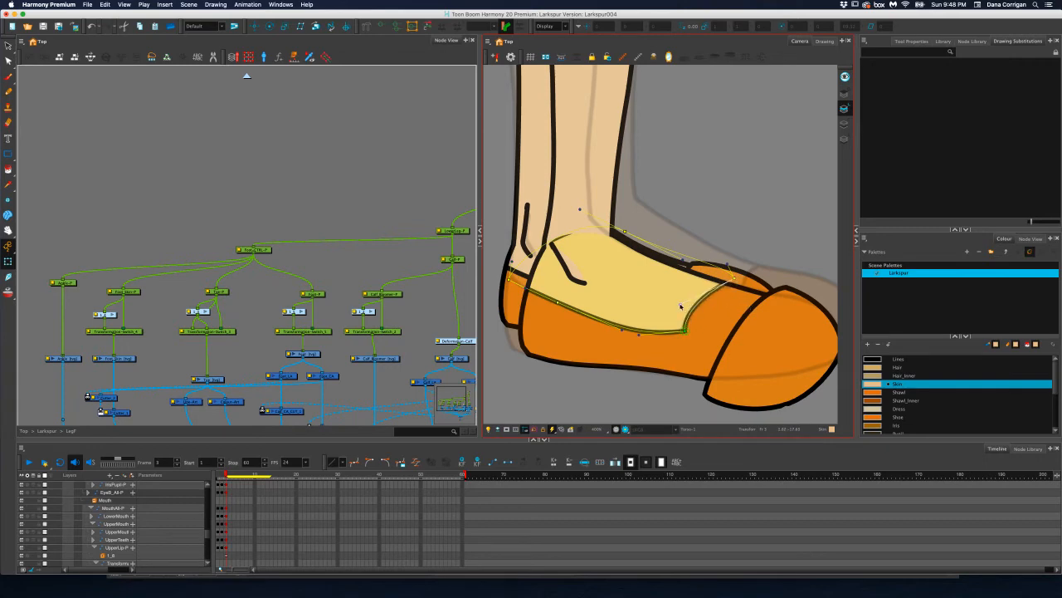
left_click_drag(736, 277, 740, 283)
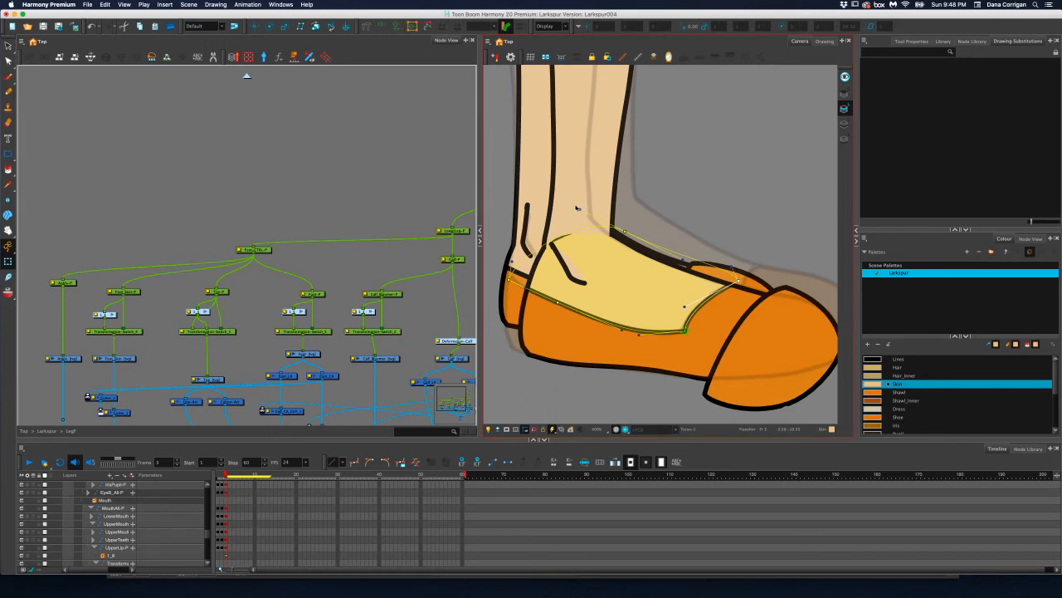
left_click_drag(577, 207, 553, 184)
Rotate the front ankle line nearly upright and shift it slightly back and up on the foot
left_click(73, 282)
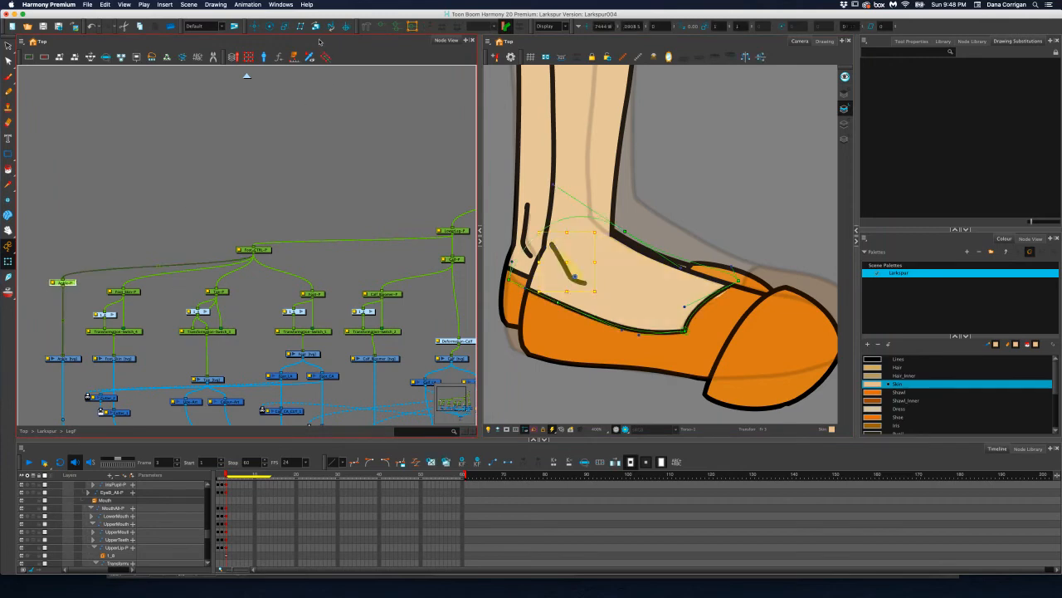
left_click(270, 26)
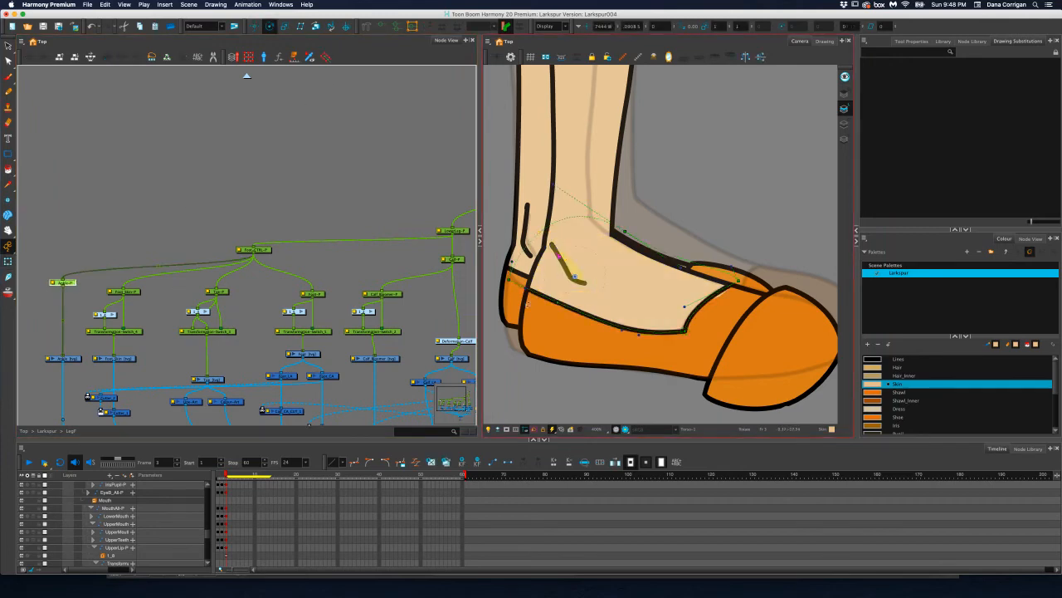
left_click_drag(221, 476, 226, 476)
left_click_drag(599, 257, 607, 276)
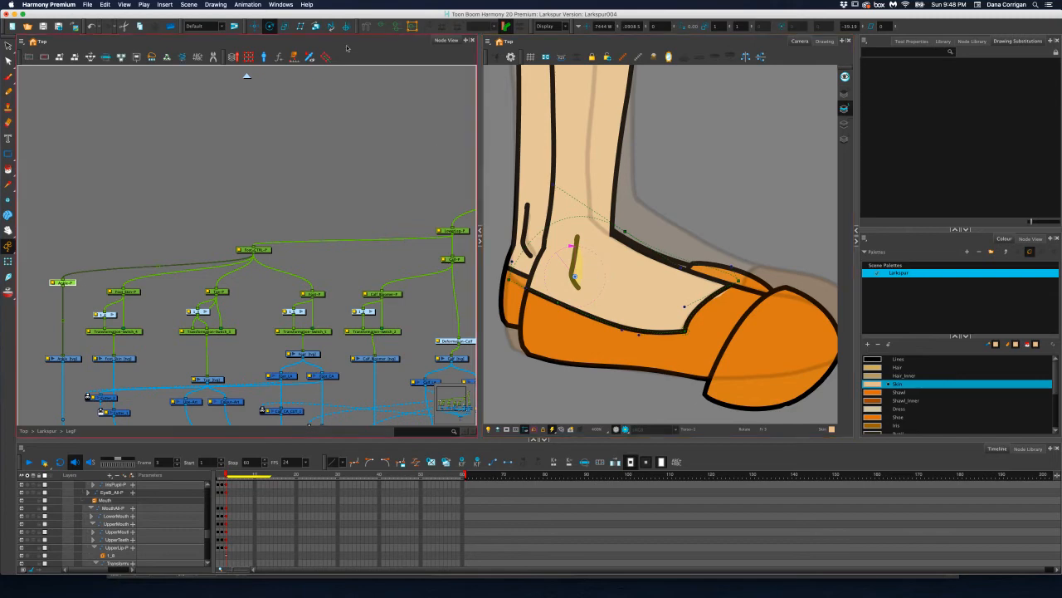
left_click(585, 264)
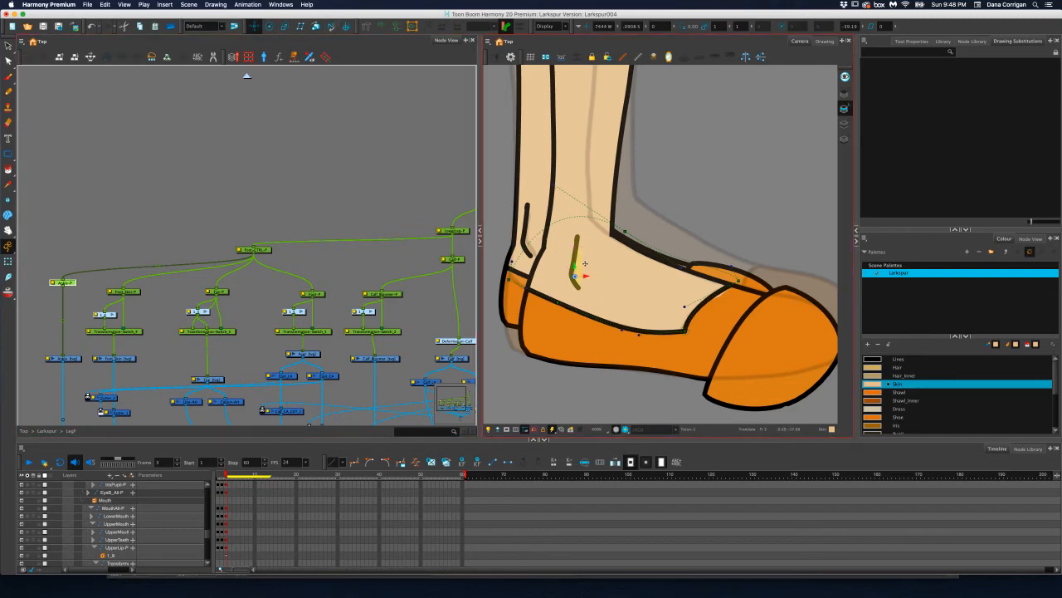
left_click_drag(585, 275, 579, 269)
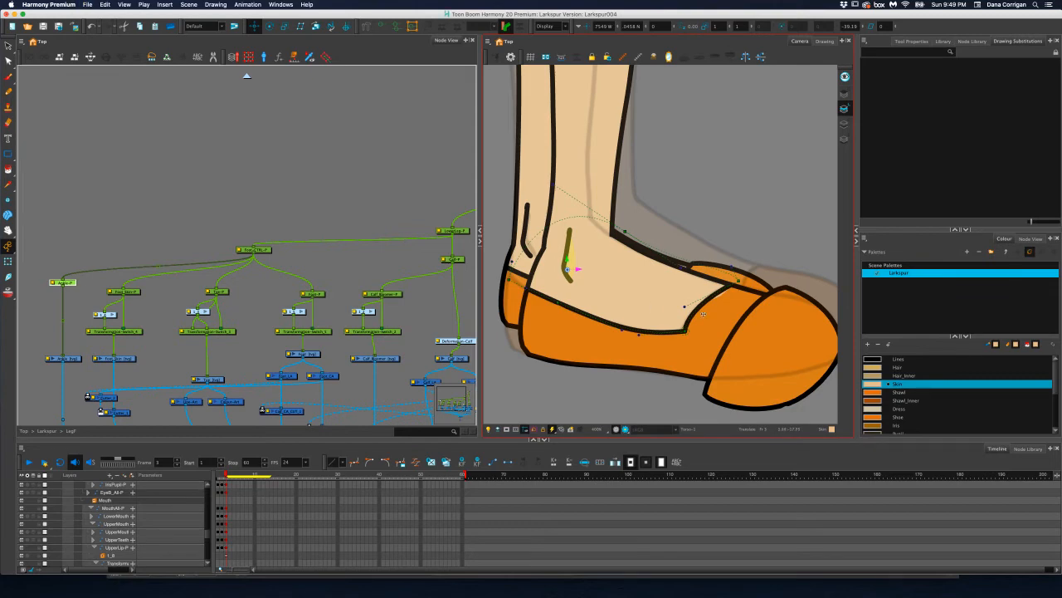
Move the front foot's toe cap forward and up toward the reference toe, keeping its rotation
scroll(792, 327, "down", 2)
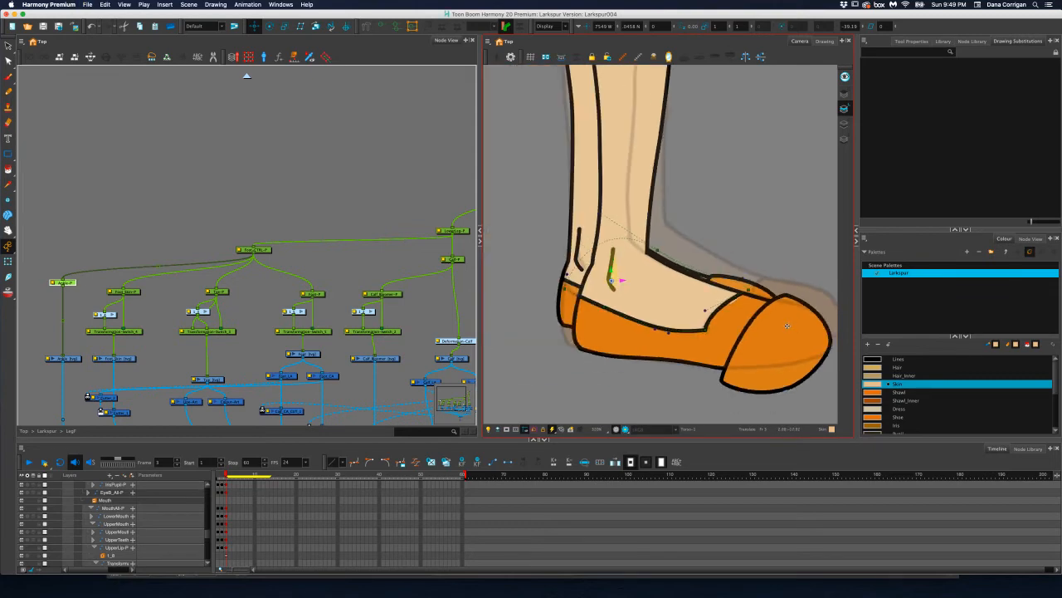
left_click(225, 292)
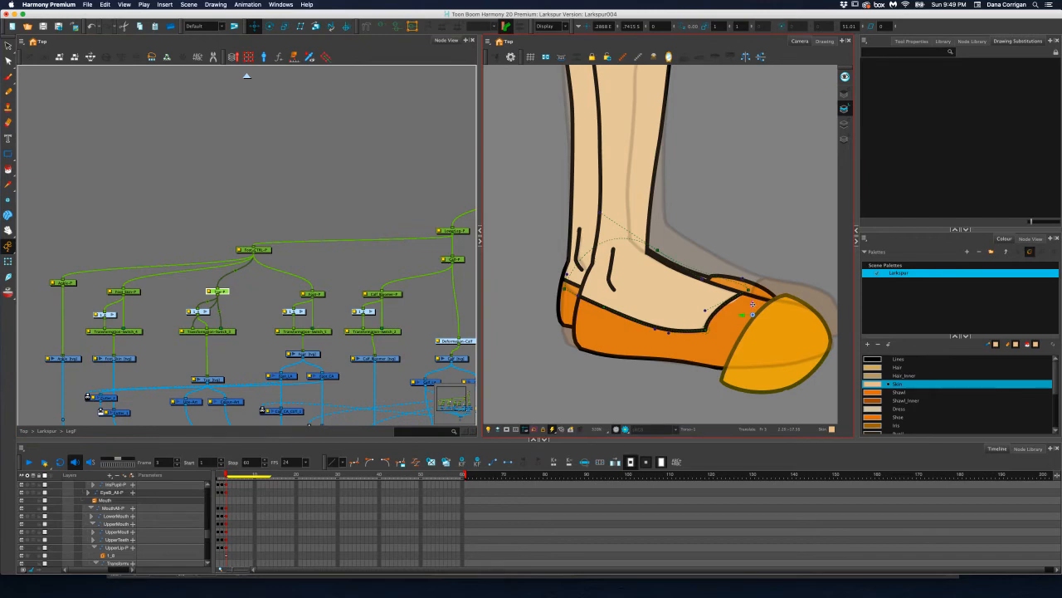
left_click(270, 27)
mouse_move(754, 255)
left_mouse_down()
mouse_move(764, 261)
mouse_move(746, 259)
left_mouse_up()
key("super+z")
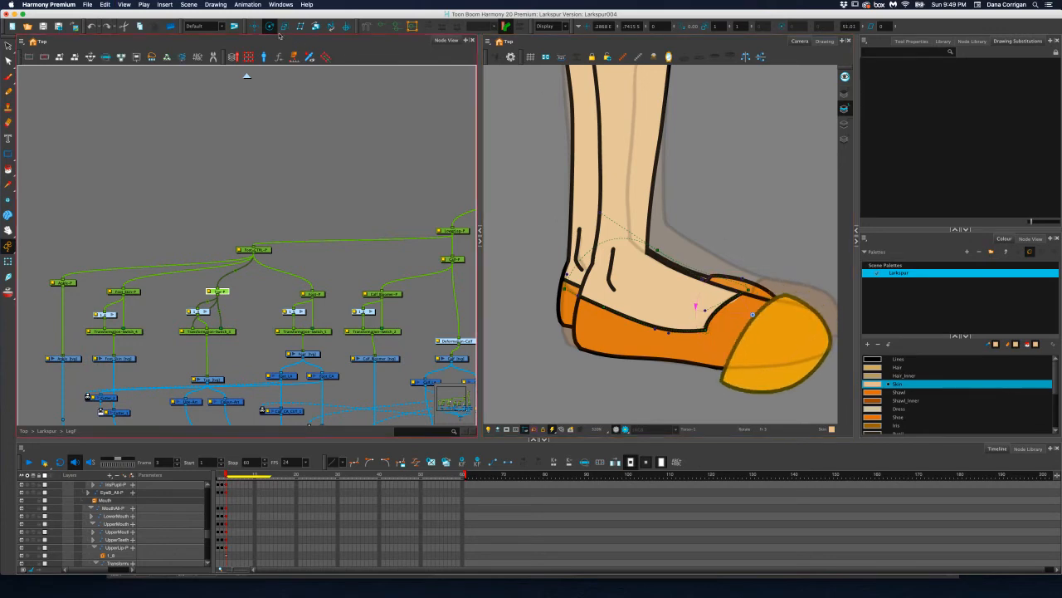
left_click(254, 26)
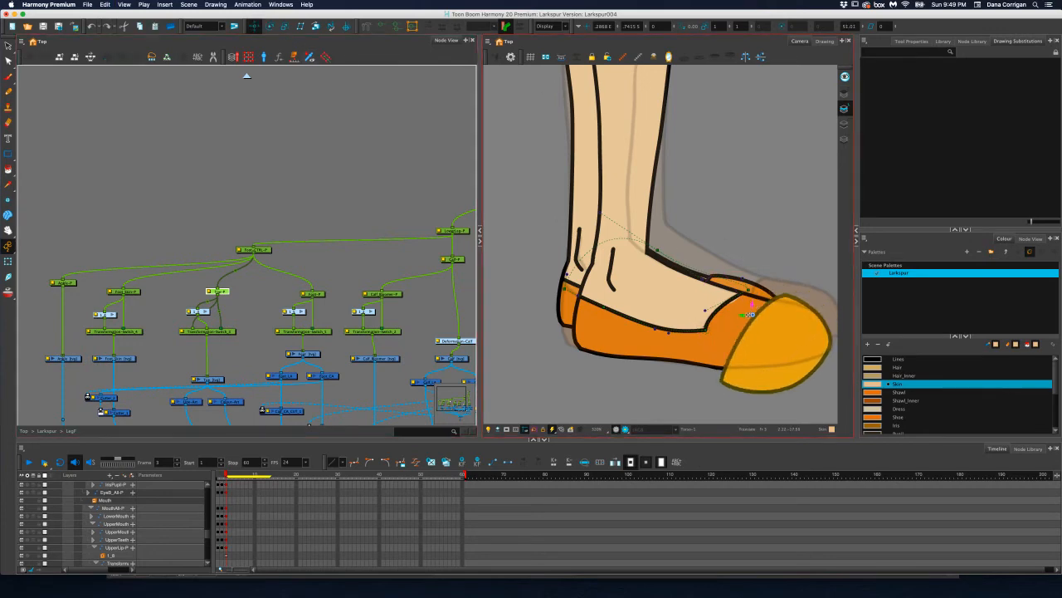
mouse_move(749, 314)
left_mouse_down()
mouse_move(743, 348)
mouse_move(789, 340)
mouse_move(759, 287)
left_mouse_up()
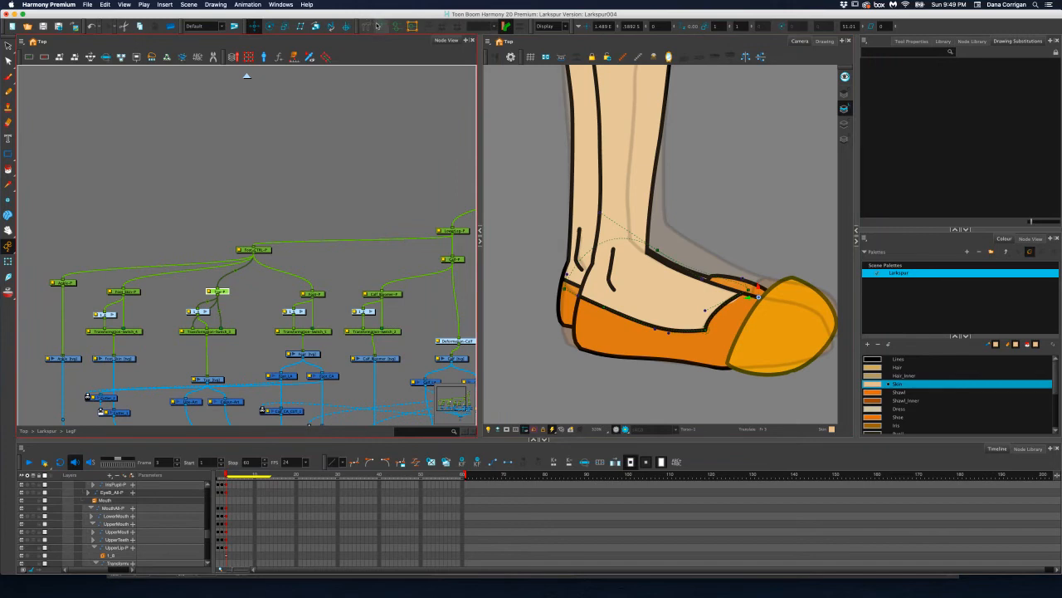
Show the toe cap's deformer, pull its underside point forward into a flatter sole, and lower its top point onto the shoe's upper edge
key("shift+t")
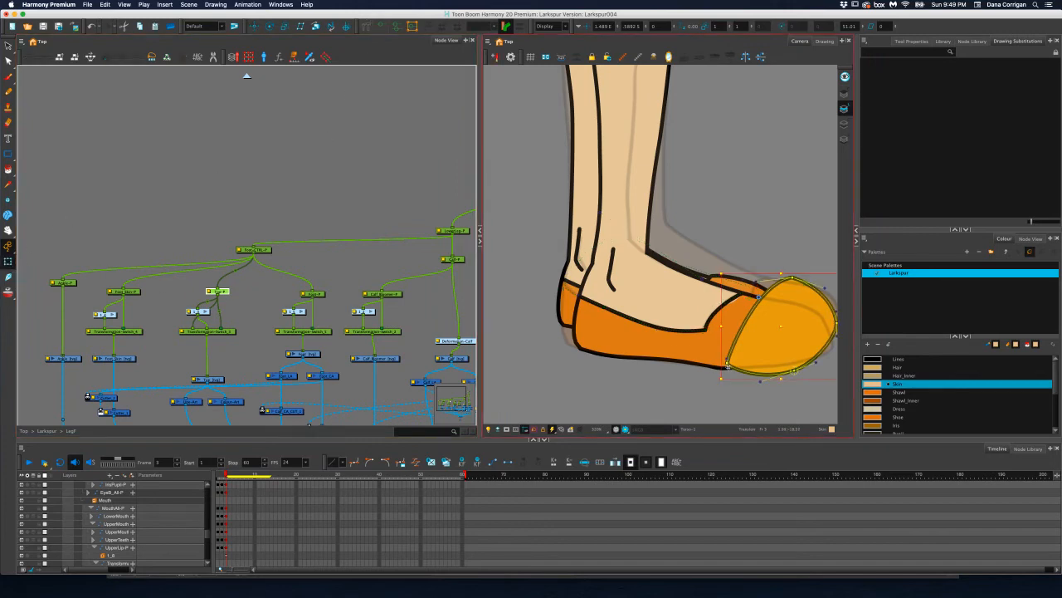
mouse_move(728, 365)
left_mouse_down()
mouse_move(707, 371)
mouse_move(737, 362)
mouse_move(621, 330)
left_mouse_up()
scroll(728, 370, "up", 5)
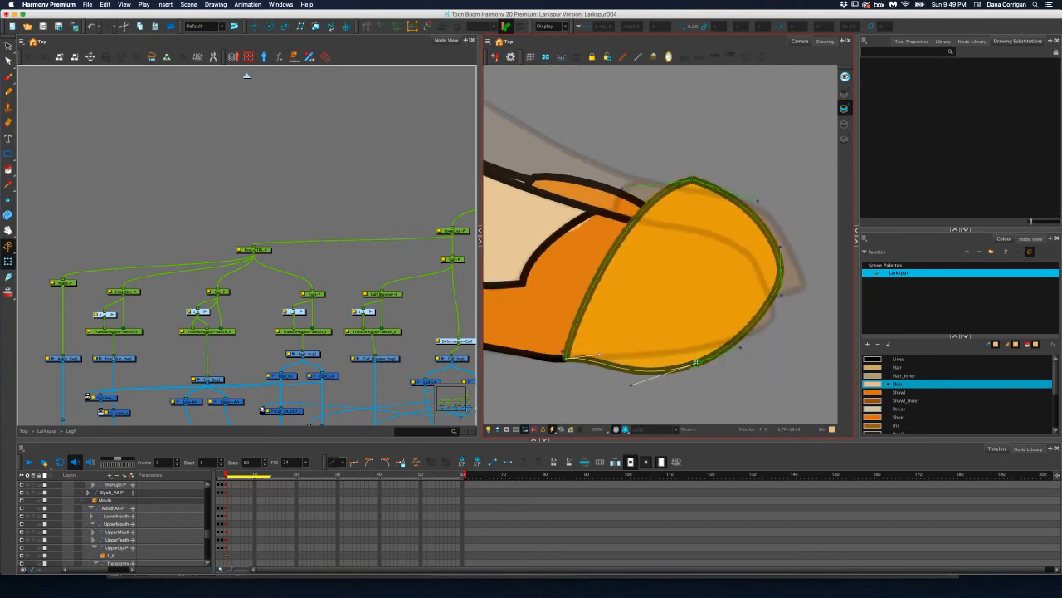
left_click_drag(696, 362, 756, 331)
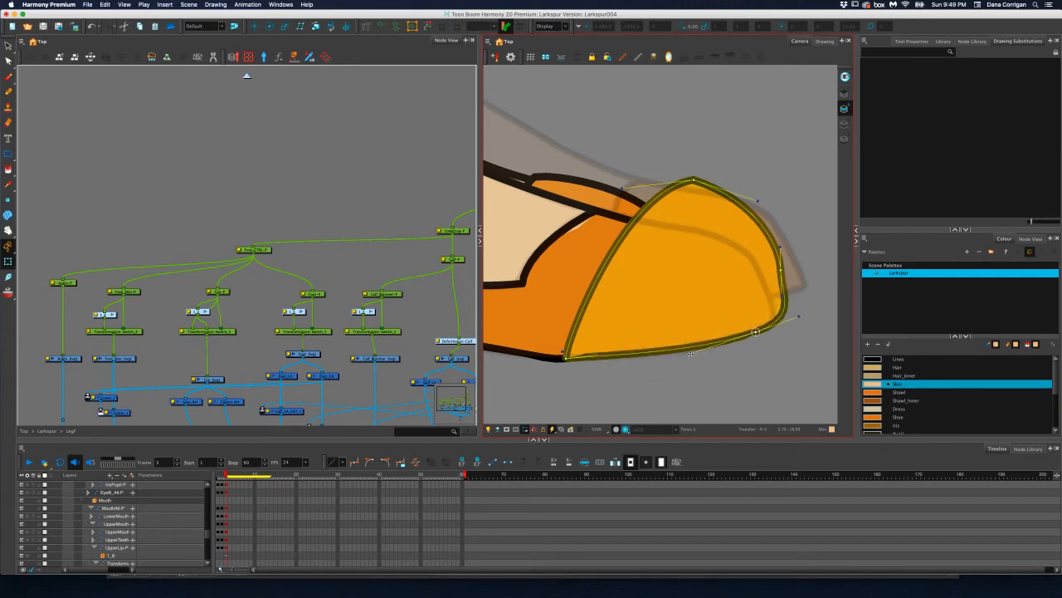
left_click_drag(690, 354, 664, 365)
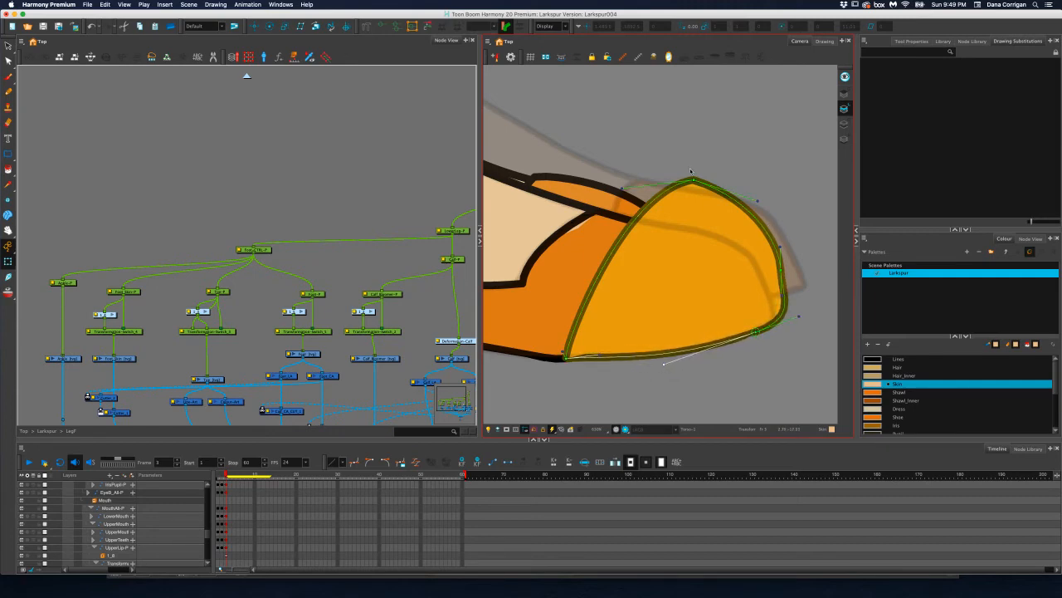
left_click_drag(693, 179, 639, 231)
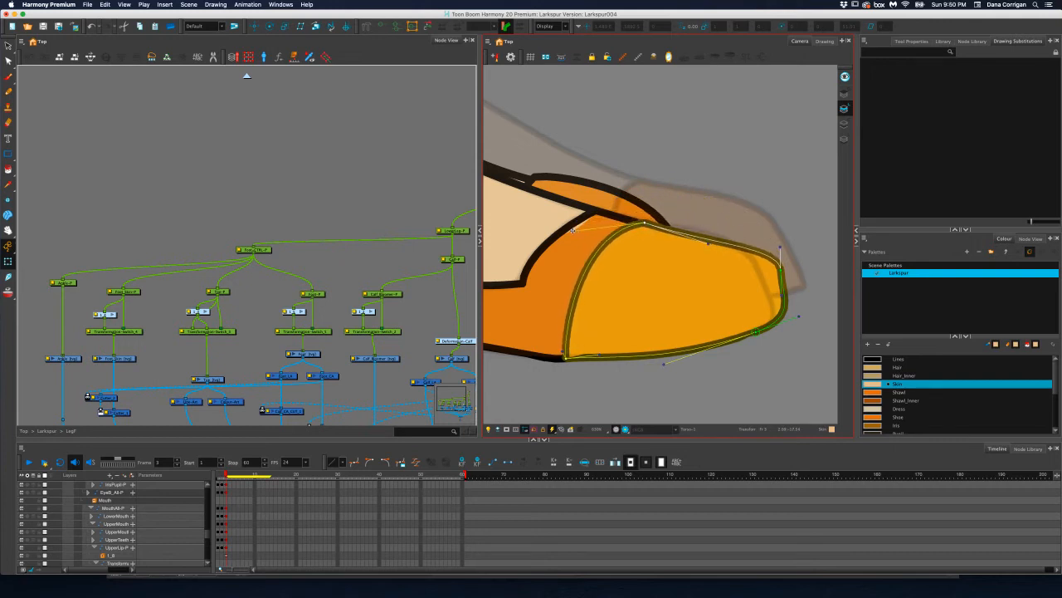
left_click_drag(573, 229, 594, 229)
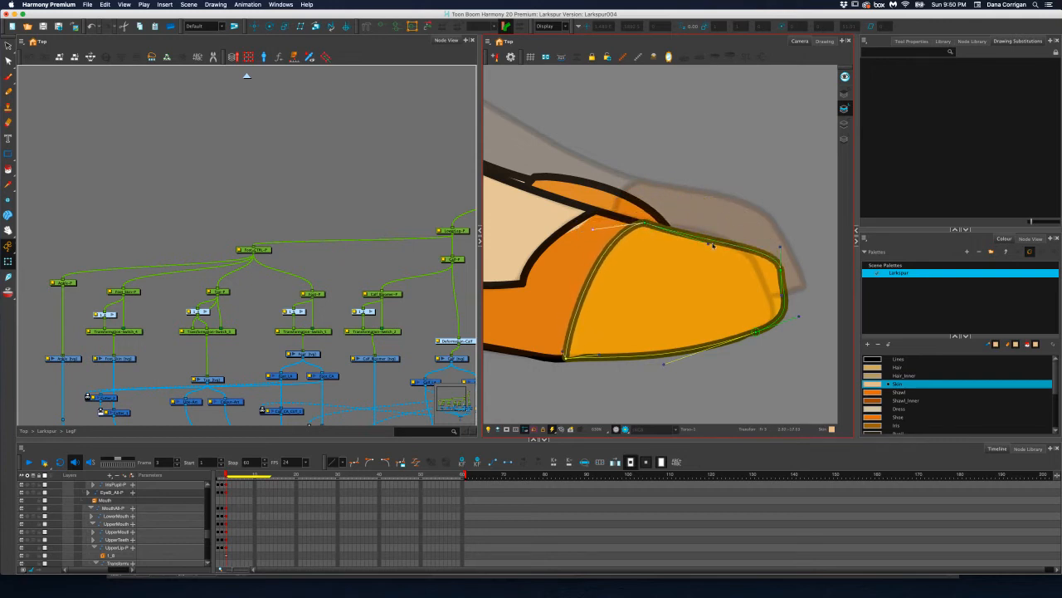
left_click_drag(712, 245, 713, 238)
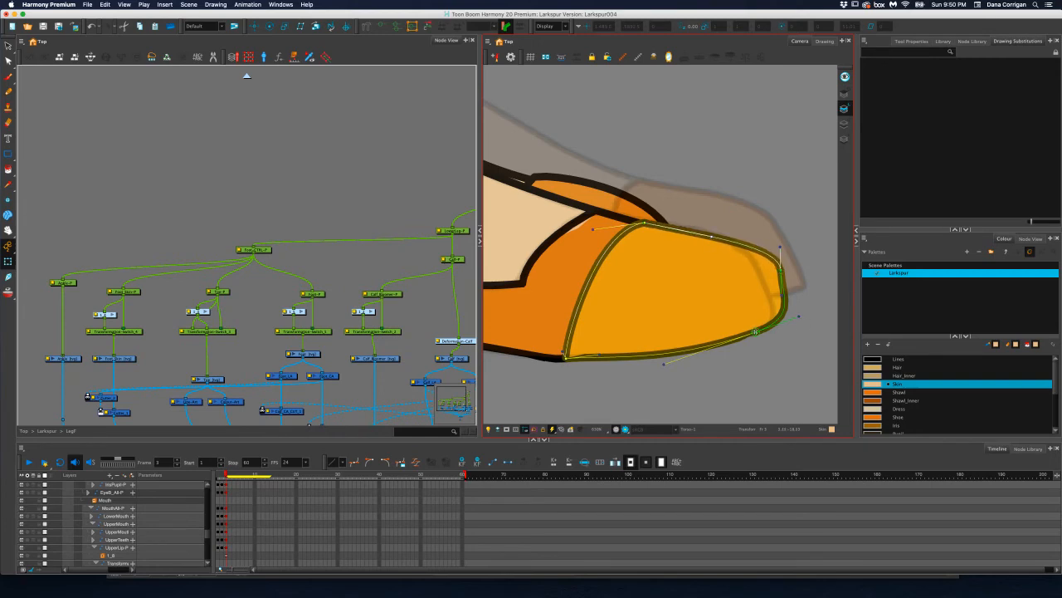
Round the toe cap's tip by adjusting its front curve handles, and bend the bottom of its rear seam upright
left_click_drag(755, 332, 777, 325)
left_click_drag(781, 271, 736, 242)
left_click_drag(767, 276, 781, 295)
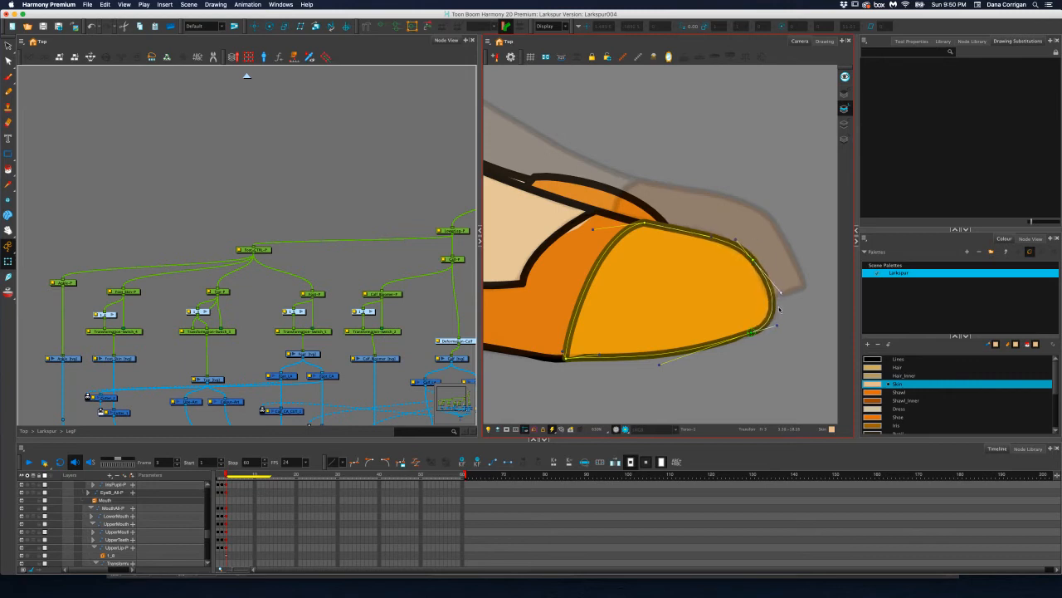
left_click_drag(583, 352, 565, 326)
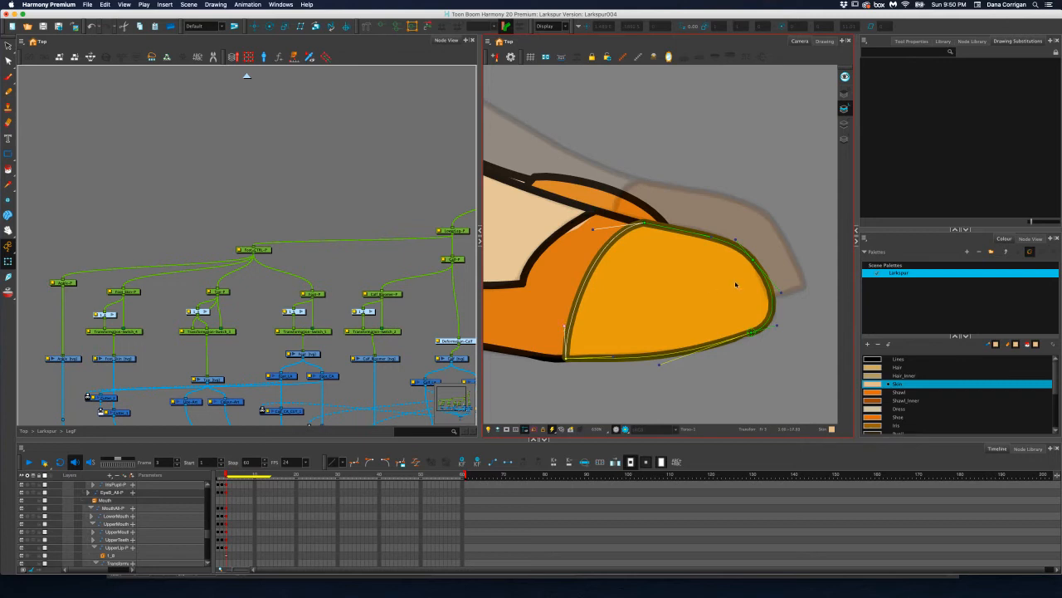
Examine the whole profile figure against the reference, compare it with the pose on frame 2, and inspect the torso on frame 3
scroll(639, 262, "down", 5)
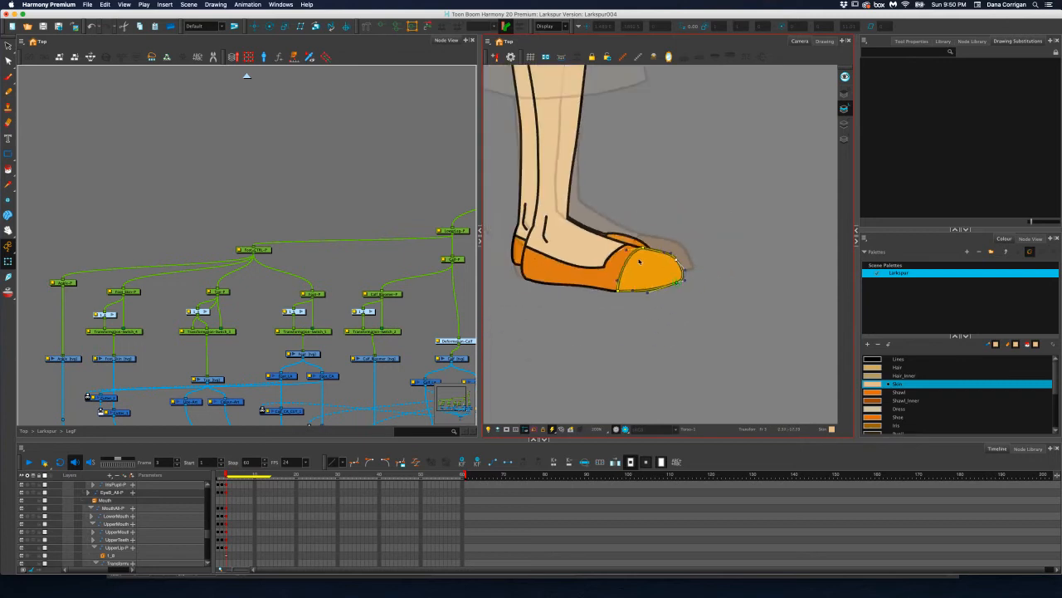
scroll(639, 260, "down", 4)
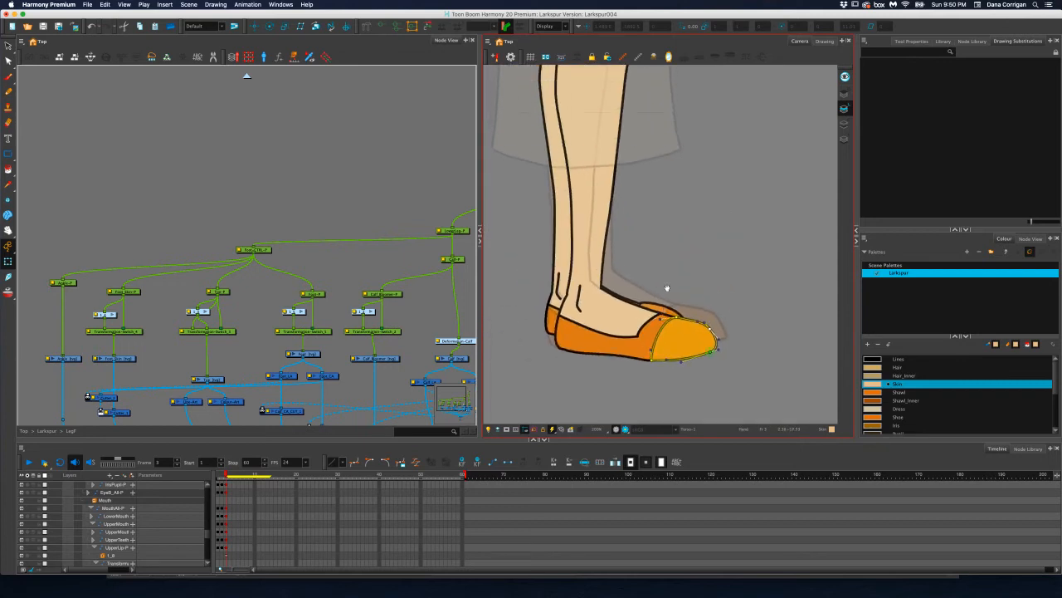
scroll(664, 282, "down", 4)
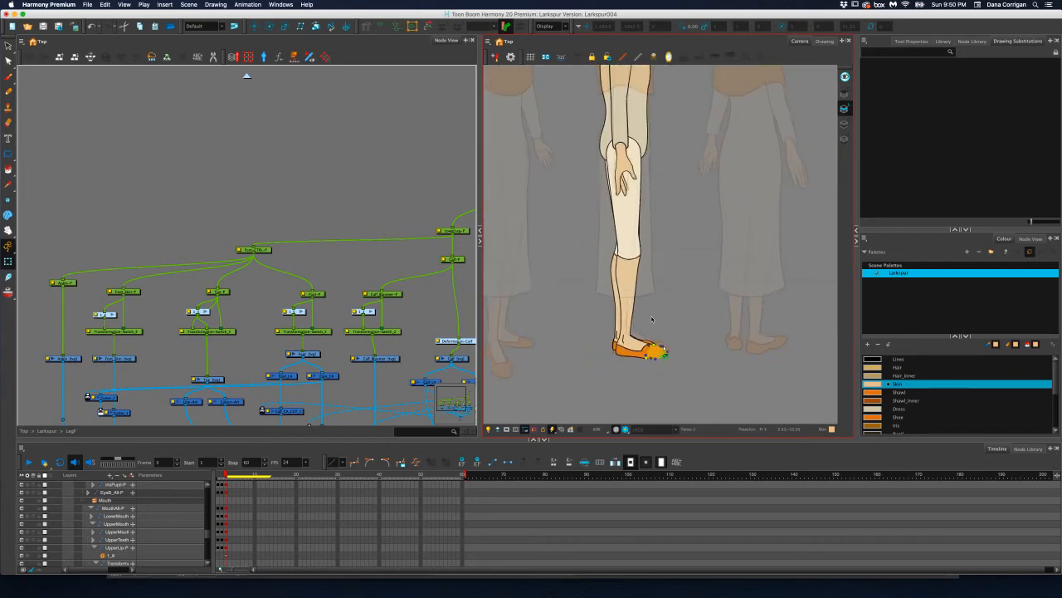
scroll(654, 313, "down", 5)
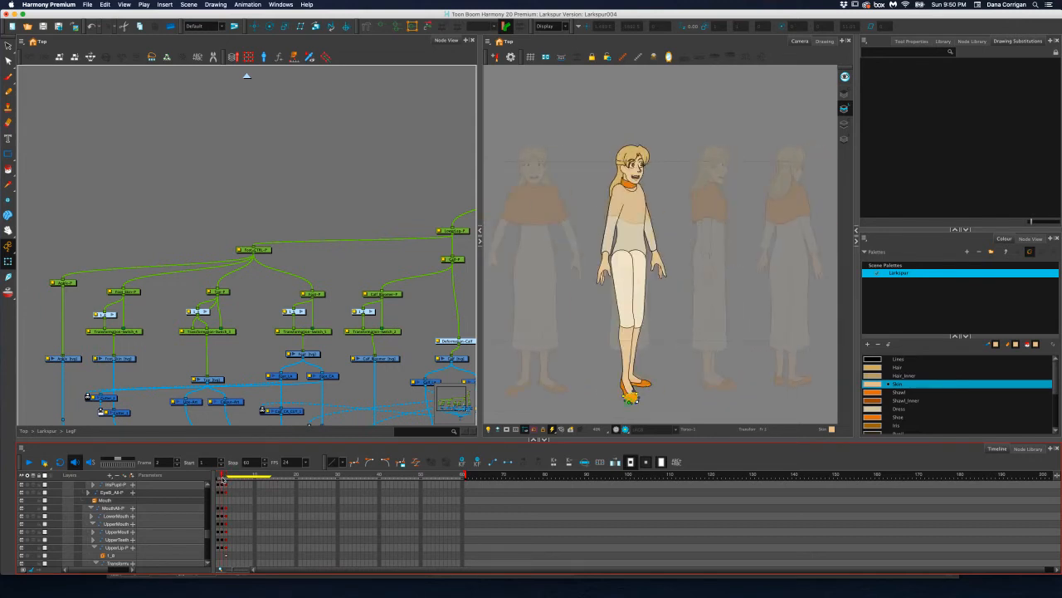
left_click_drag(219, 480, 225, 476)
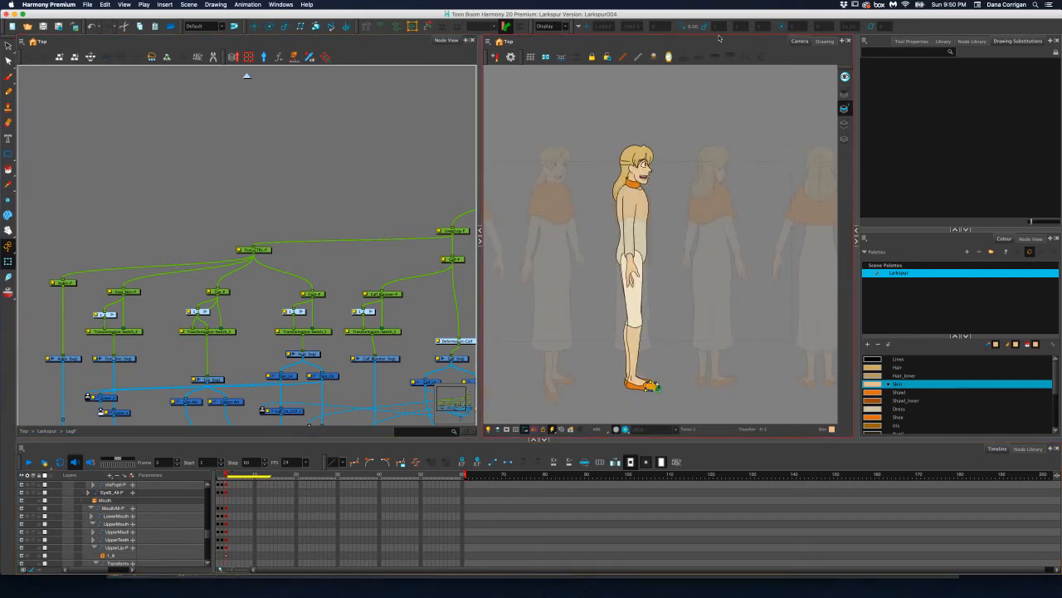
scroll(621, 241, "up", 8)
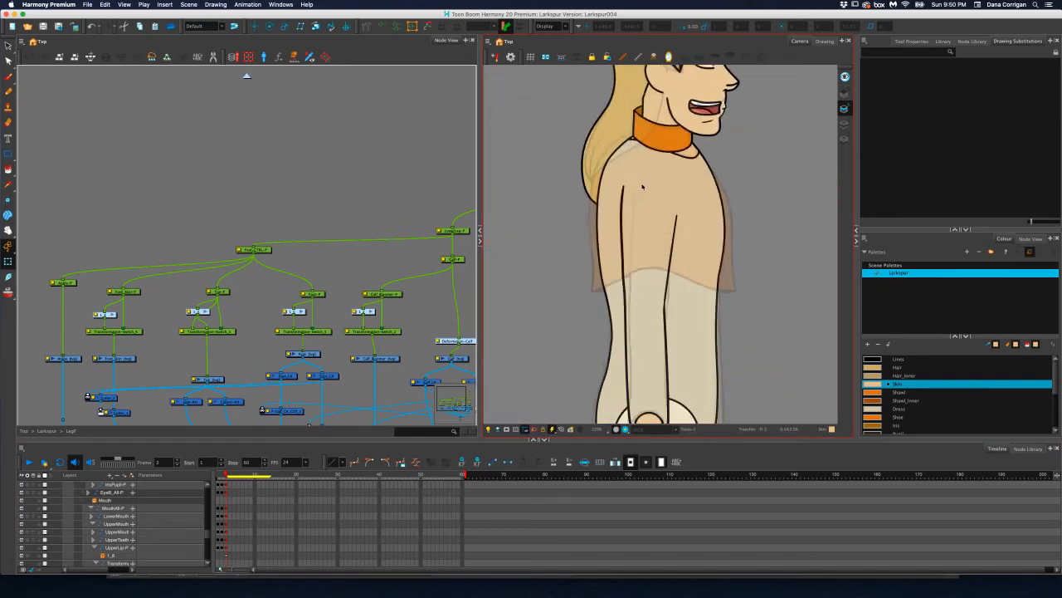
scroll(643, 184, "up", 1)
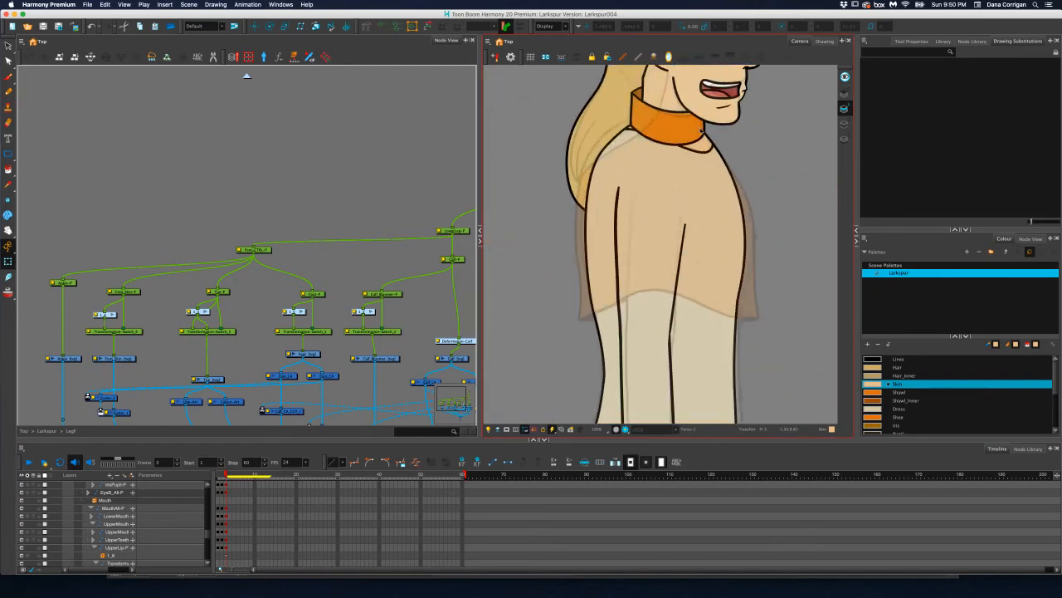
scroll(702, 129, "down", 5)
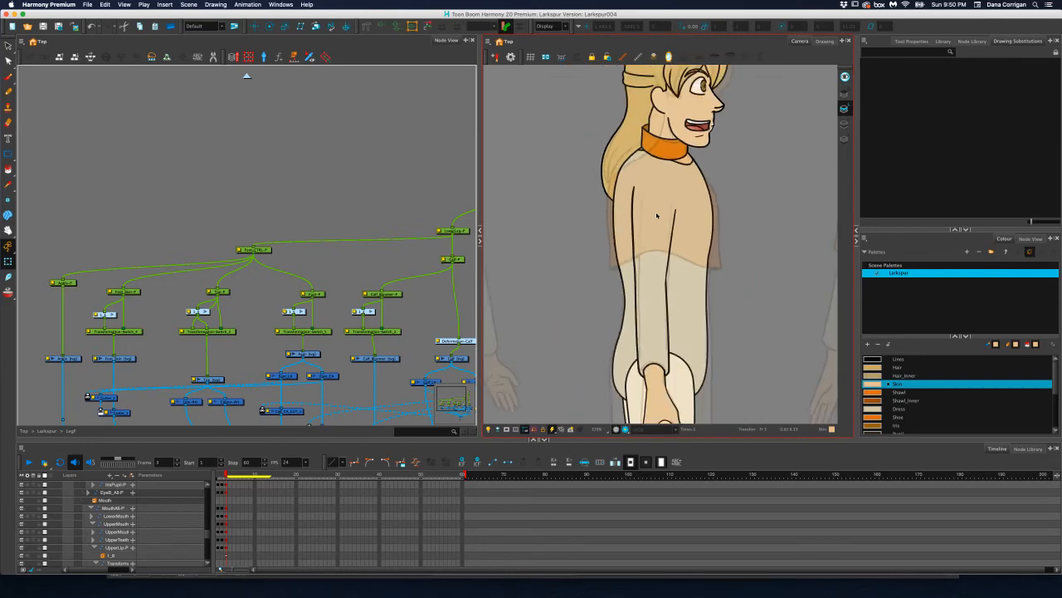
Enable the front cowl drawing in the main Larkspur group and shift the cowl slightly forward over the torso
scroll(325, 249, "right", 5)
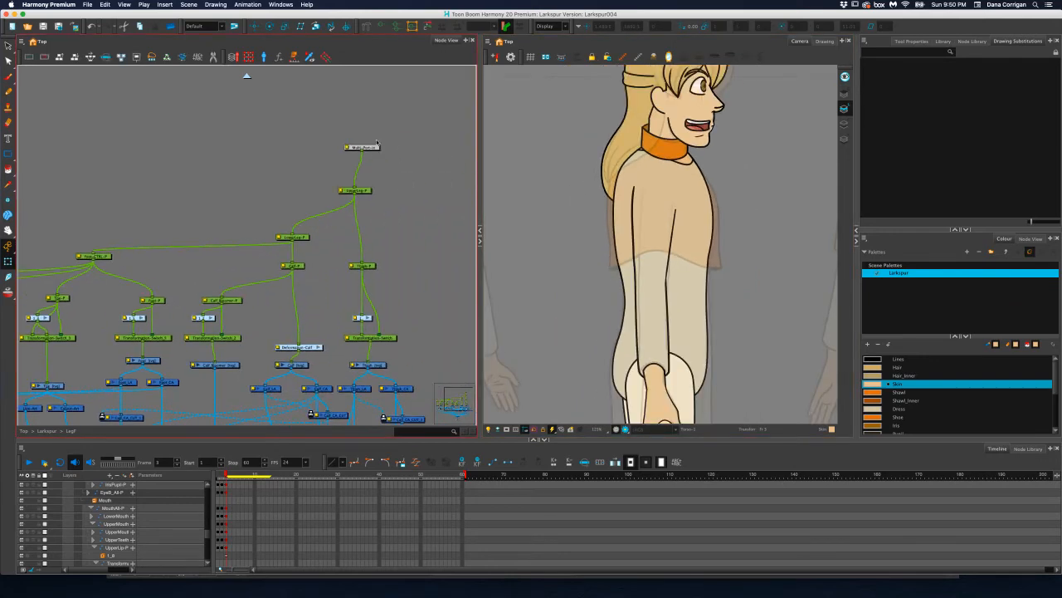
left_click(246, 76)
scroll(362, 274, "left", 4)
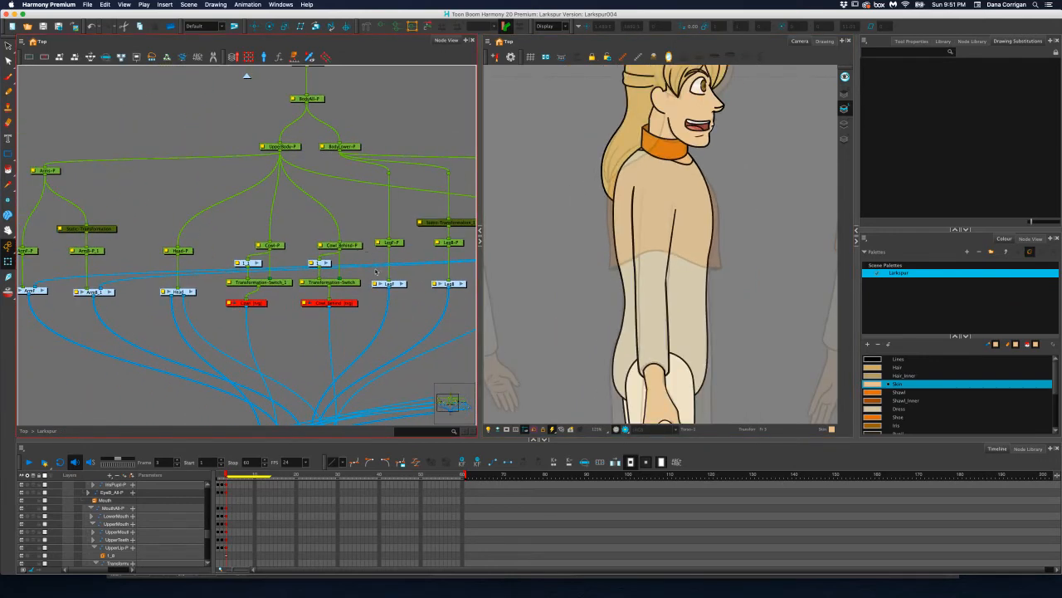
scroll(257, 305, "down", 2)
left_click(255, 304)
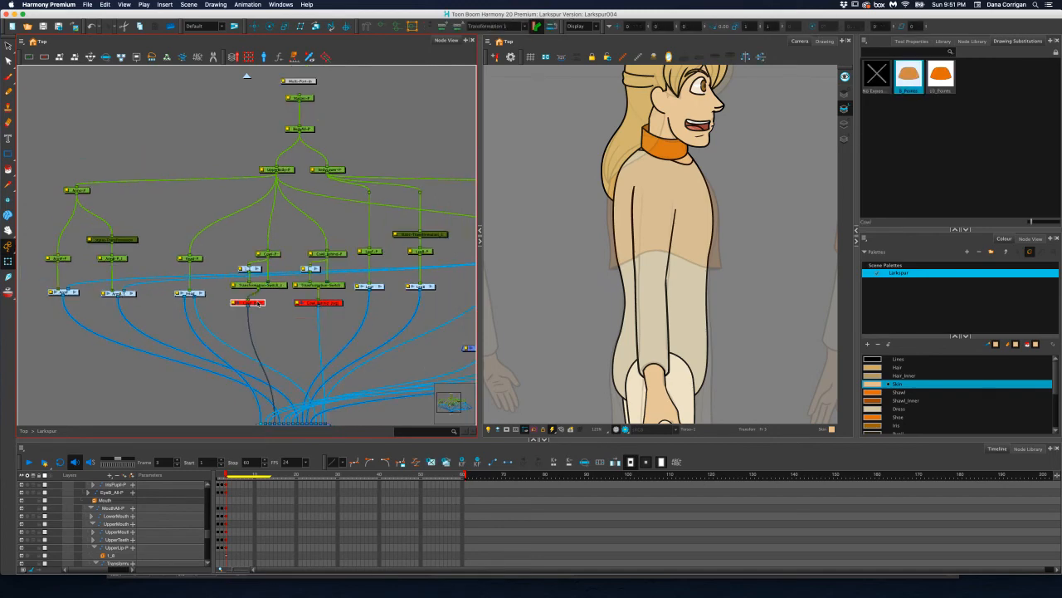
key("a")
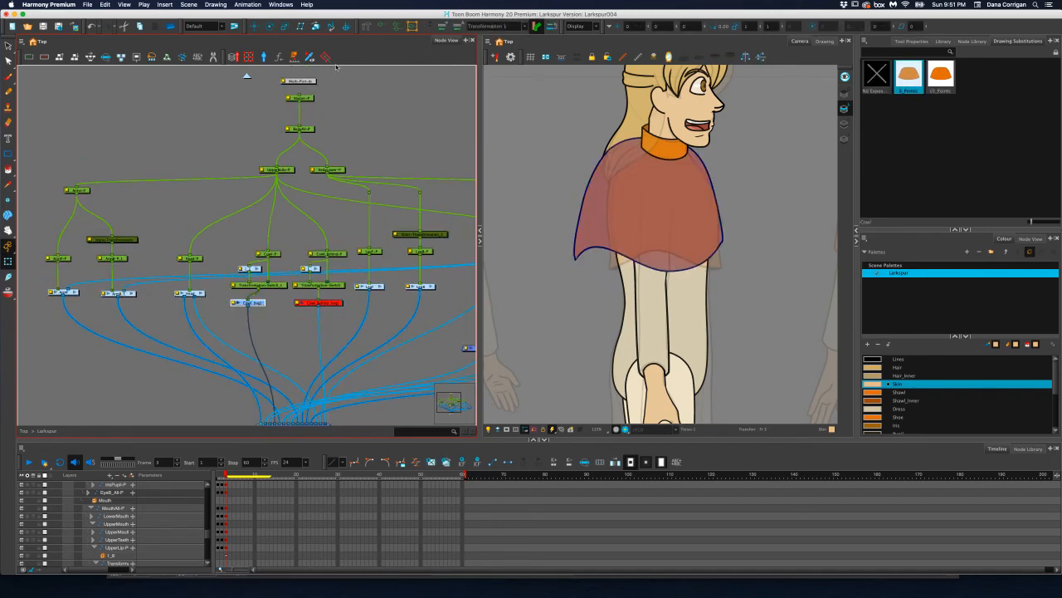
left_click(268, 253)
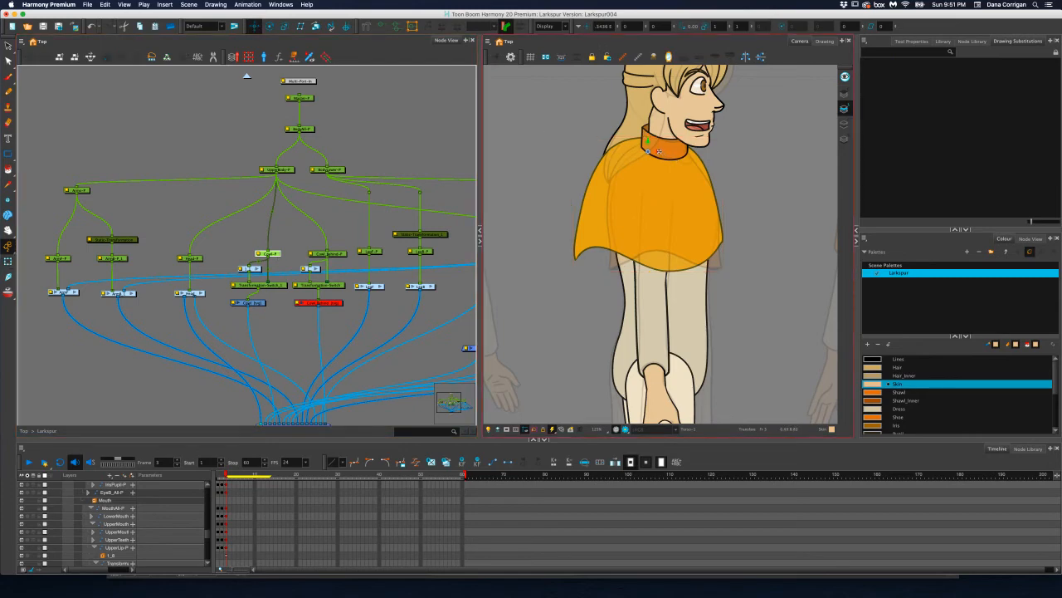
left_click_drag(659, 151, 672, 151)
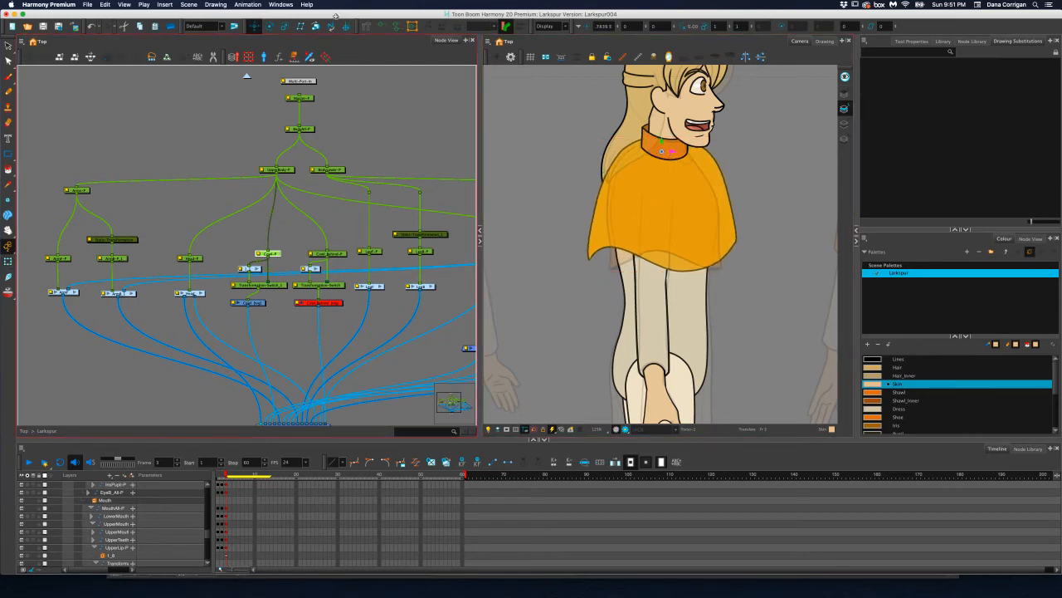
Show the cowl's deformer and pull its back lower corner and back edge inward to the reference outline
left_click(376, 26)
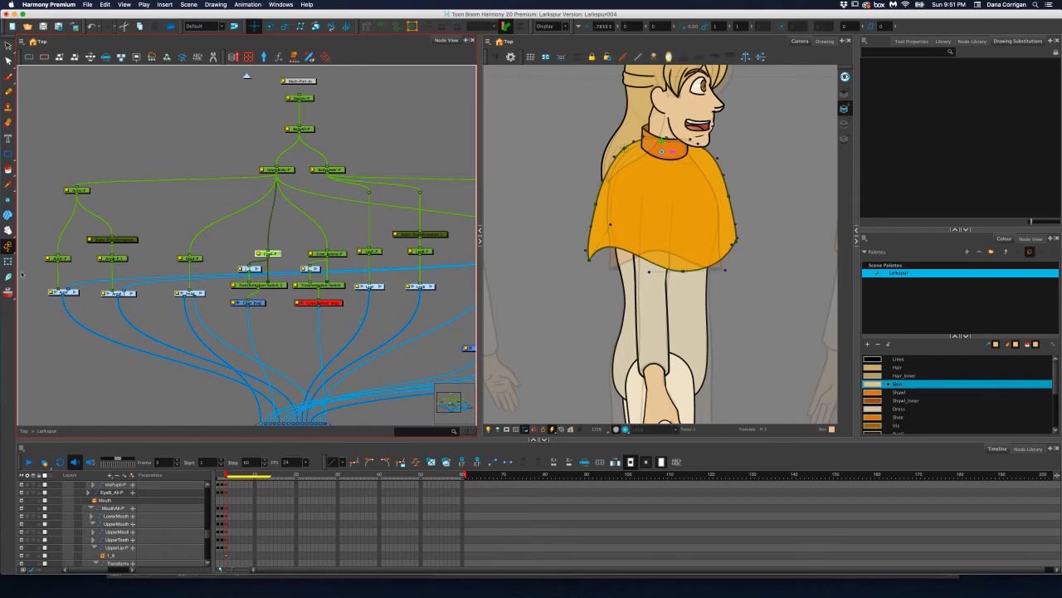
scroll(662, 260, "up", 5)
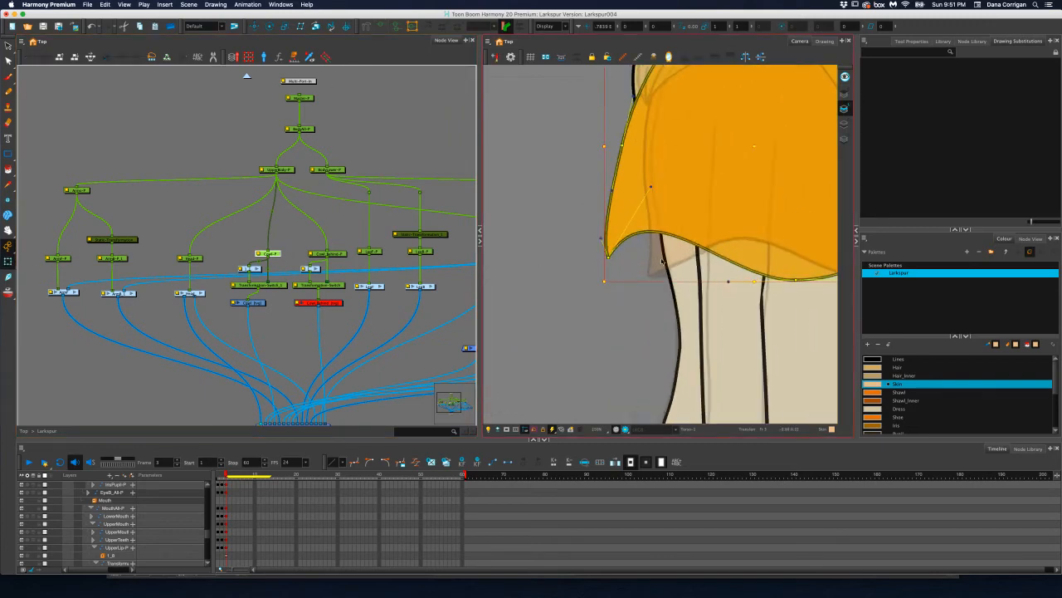
scroll(501, 307, "down", 3)
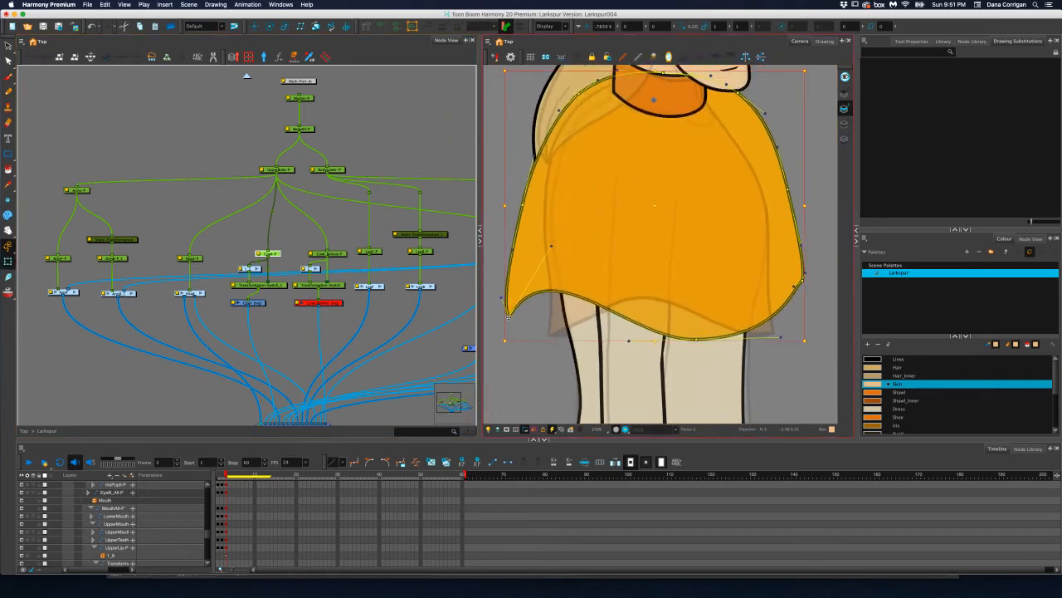
left_click_drag(508, 315, 552, 338)
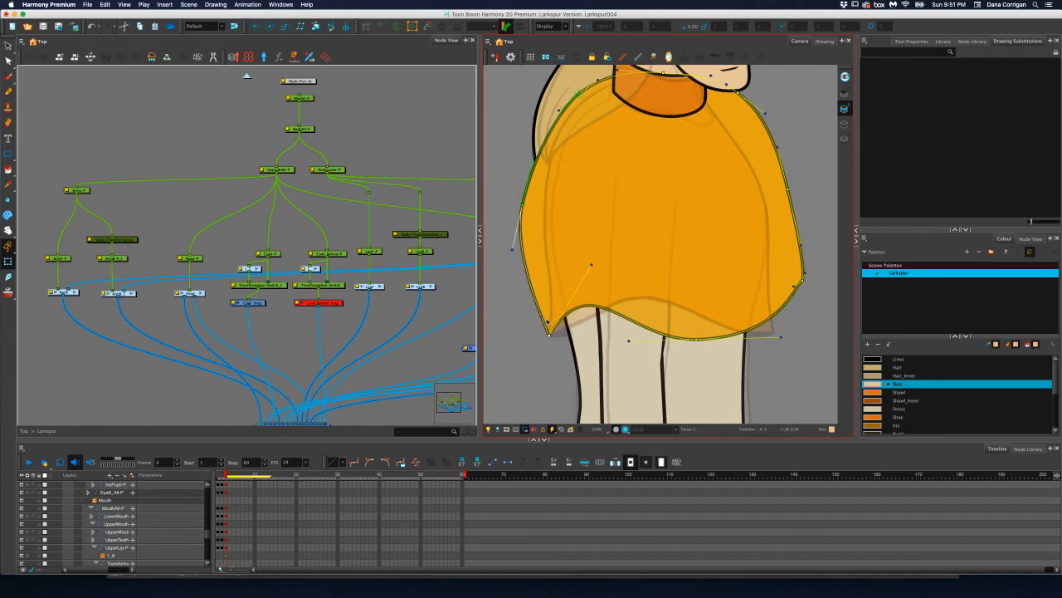
left_click_drag(523, 203, 550, 209)
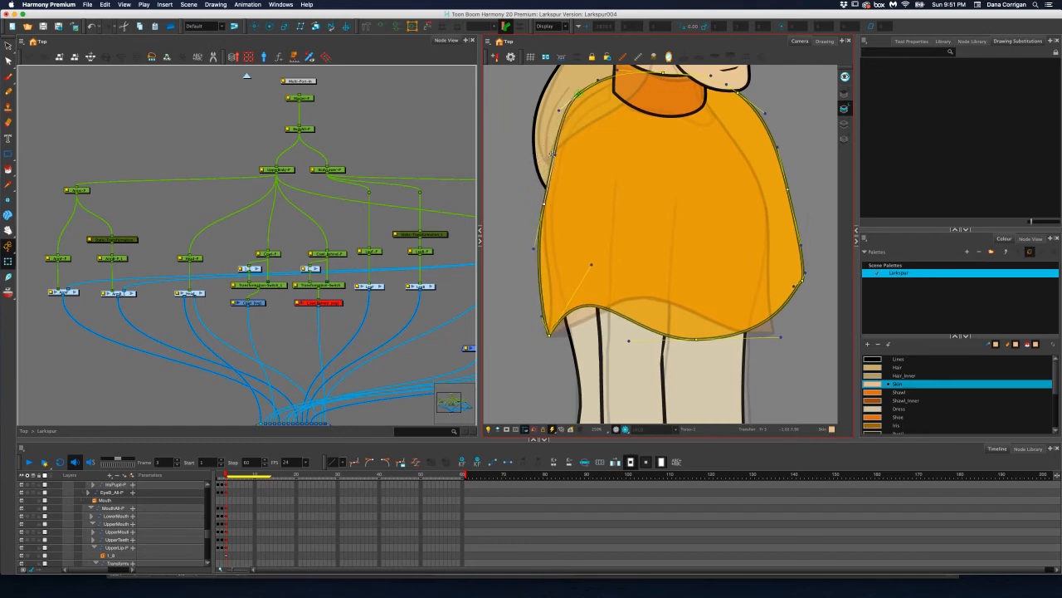
Smooth the cowl's back edge by adjusting its curve handles and moving its middle point slightly down
left_click_drag(551, 153, 543, 154)
left_click_drag(545, 204, 543, 212)
left_click_drag(542, 316, 554, 313)
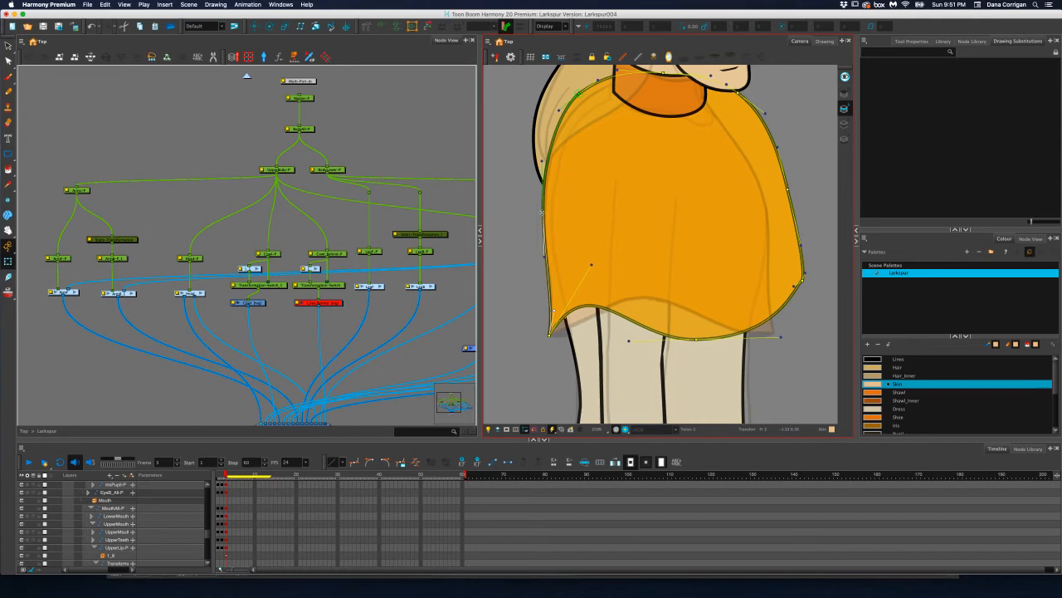
left_click(545, 226)
left_click(543, 214)
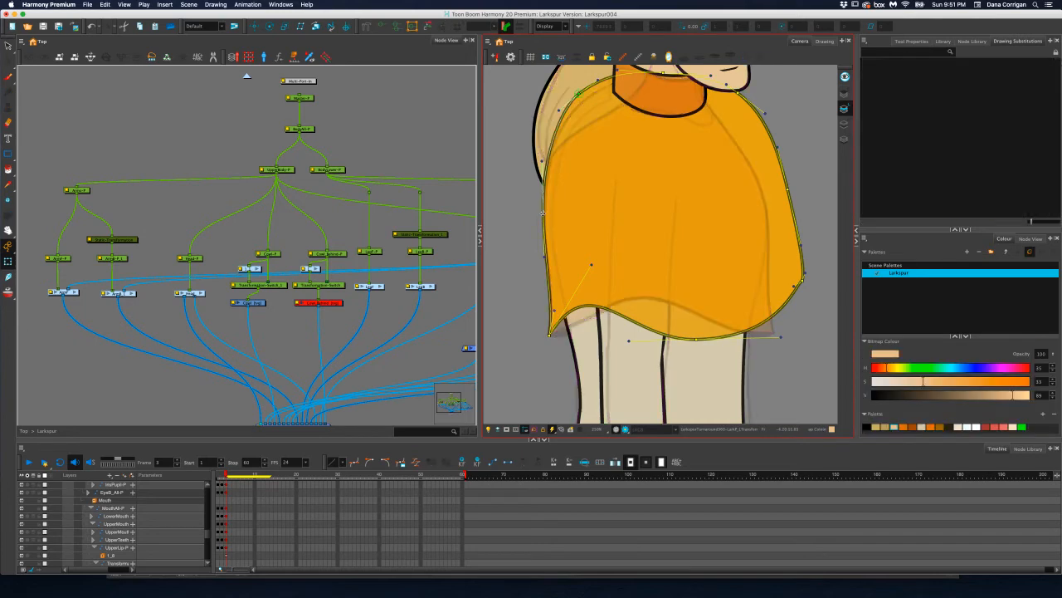
left_click_drag(543, 213, 544, 223)
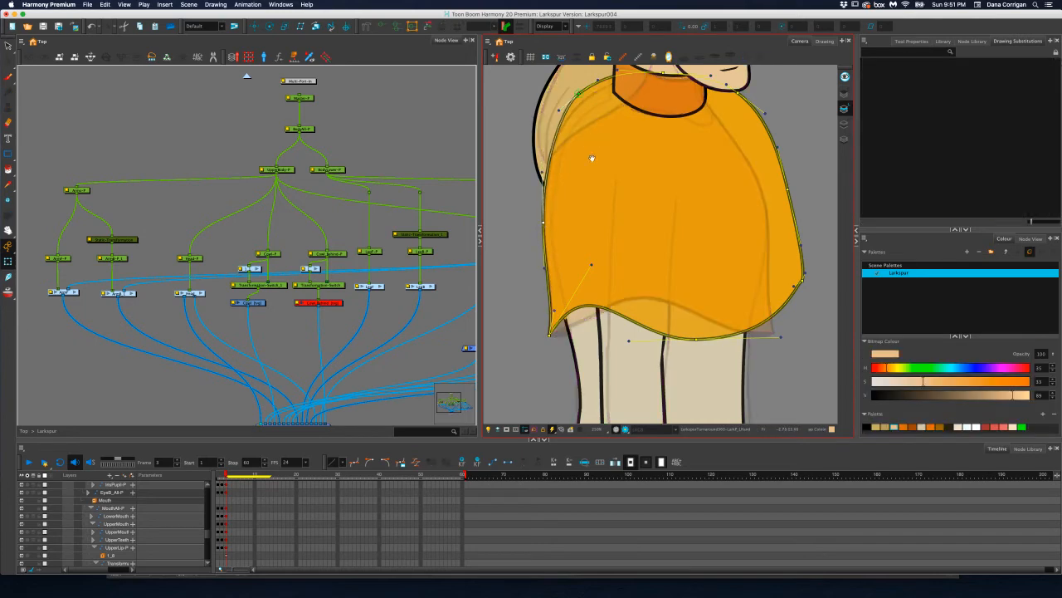
Lower the front cowl's back shoulder point and its middle neckline point slightly toward the reference outline
left_click_drag(623, 88, 614, 157)
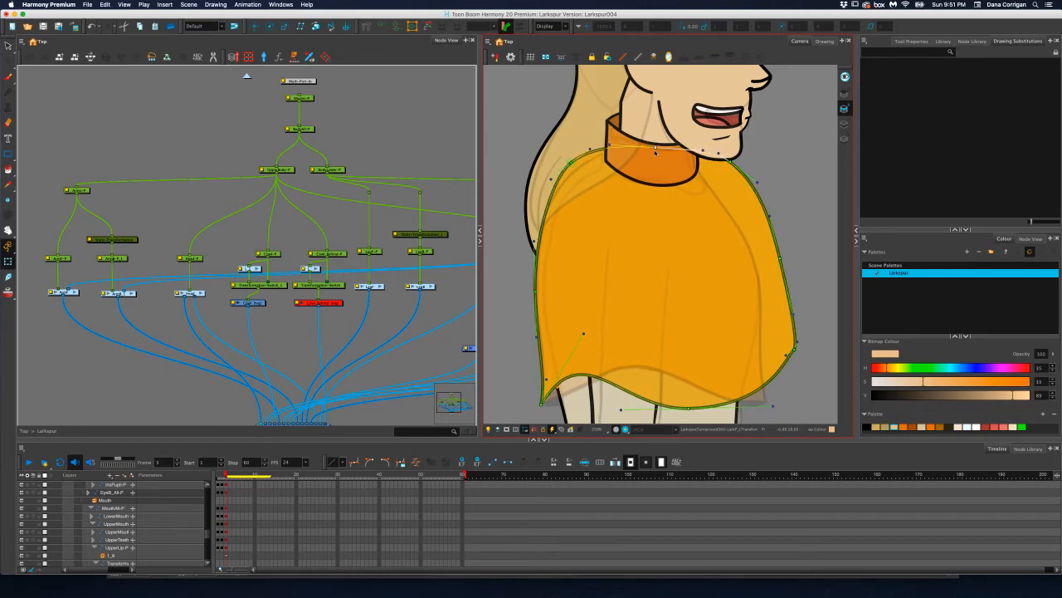
left_click_drag(570, 164, 575, 175)
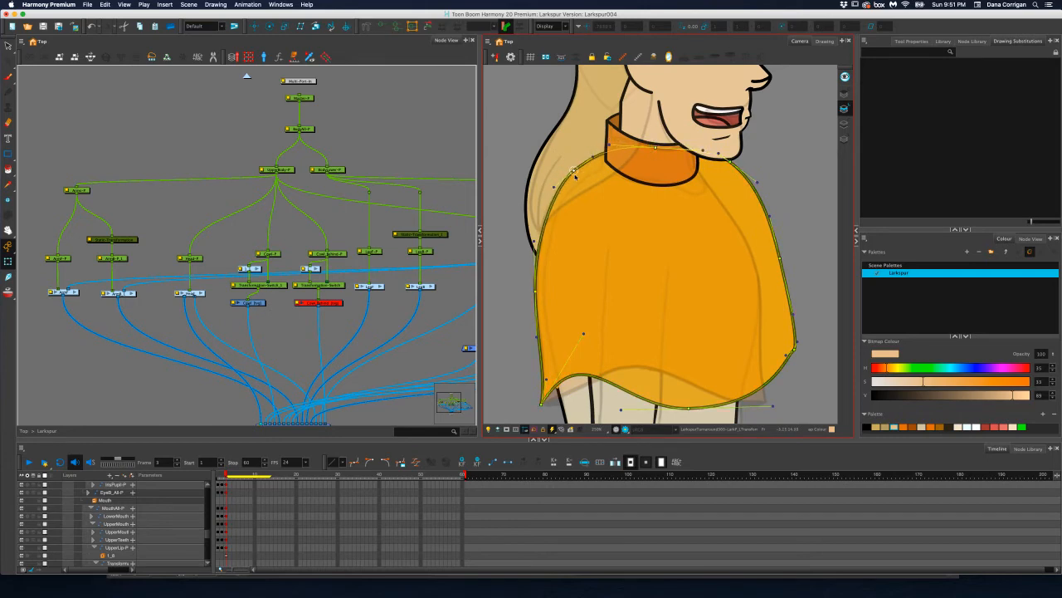
left_click_drag(656, 147, 658, 154)
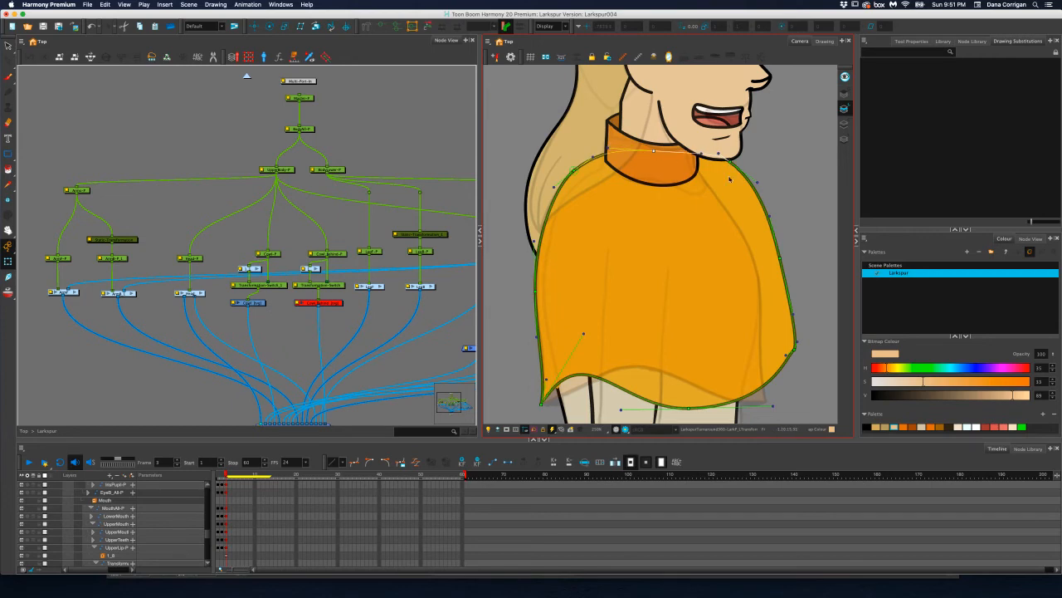
Pull the cowl's front shoulder point, front edge point and lower front corner inward to the reference outline
left_click_drag(730, 178, 706, 170)
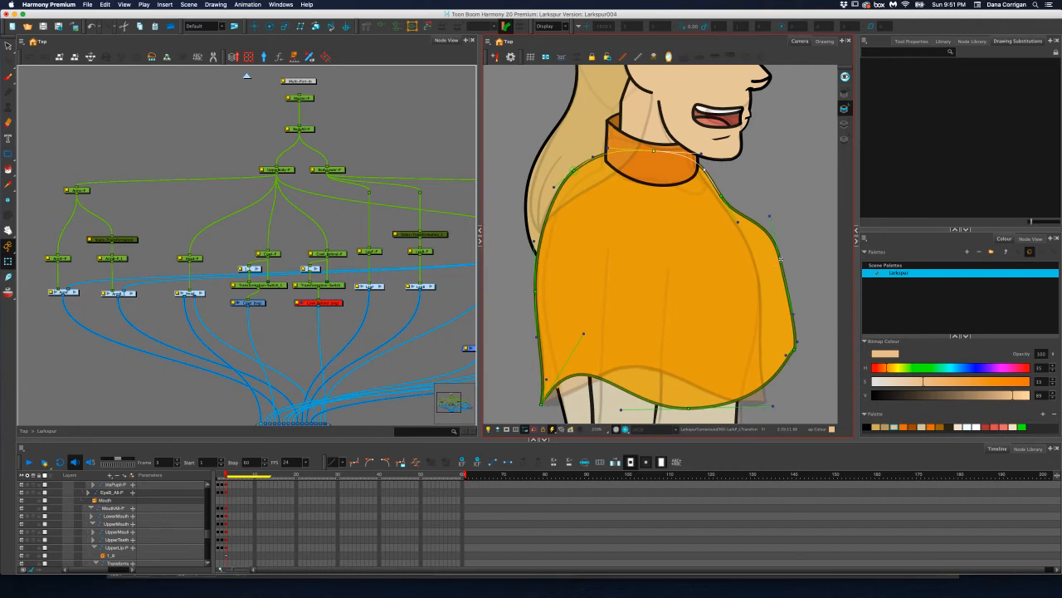
left_click_drag(781, 259, 766, 337)
scroll(772, 290, "down", 5)
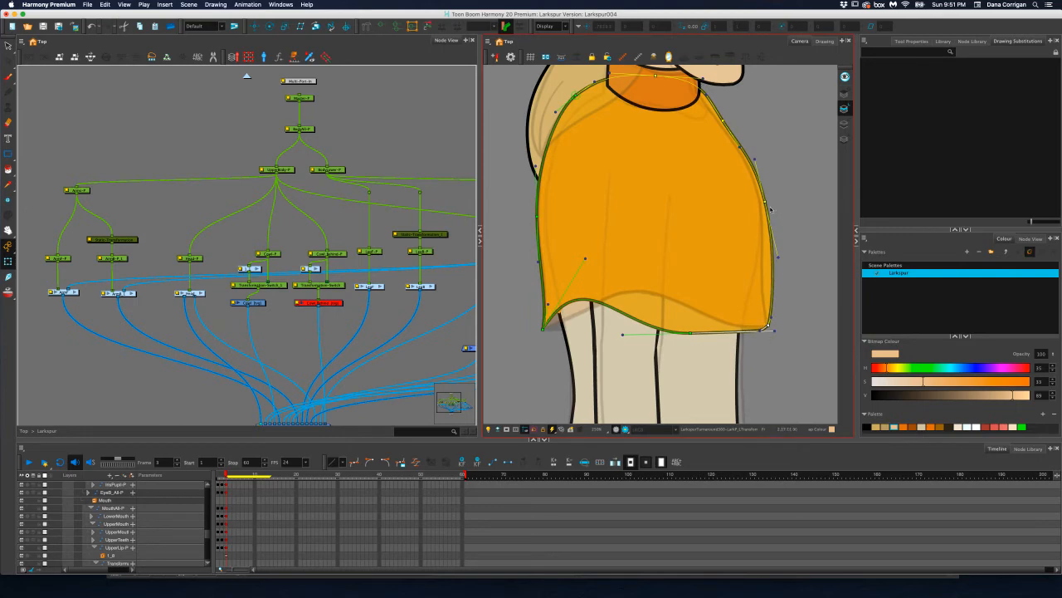
left_click_drag(765, 201, 763, 207)
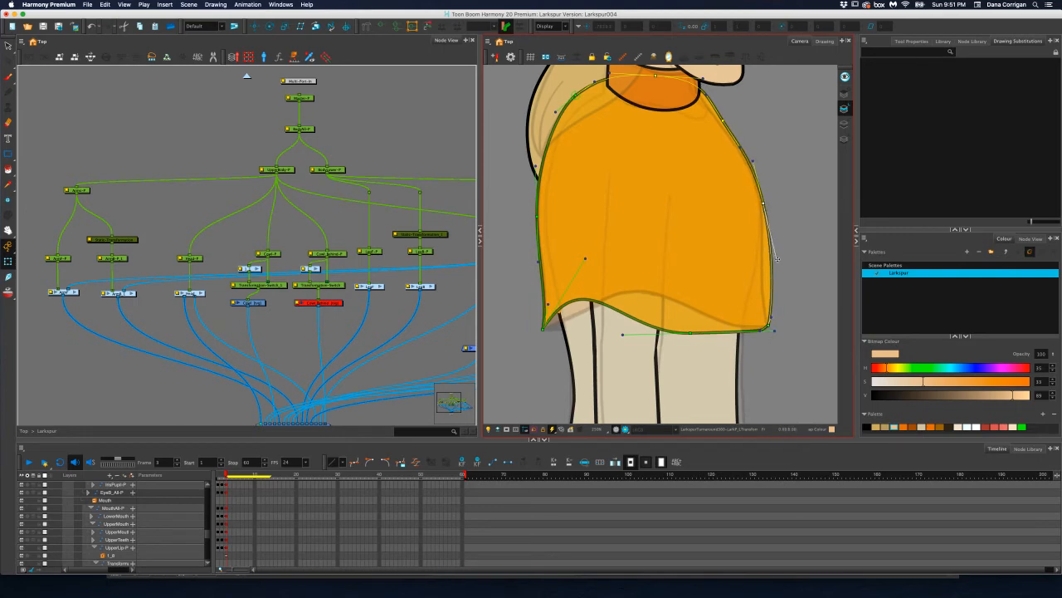
Smooth the cowl's front edge with its curve handles and nudge the front shoulder and neckline points slightly
left_click_drag(771, 318, 756, 256)
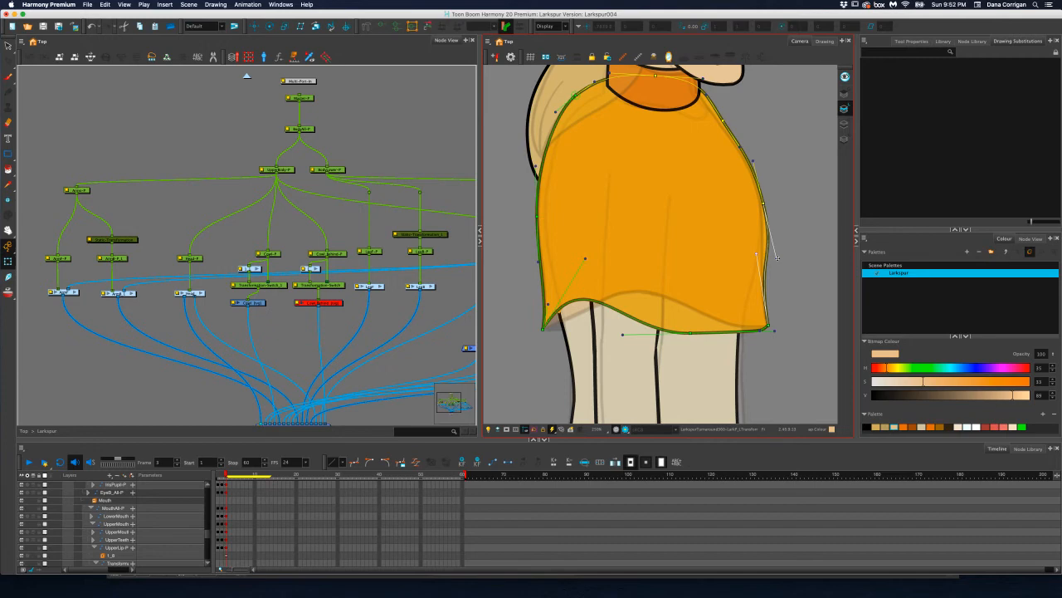
left_click_drag(776, 257, 772, 261)
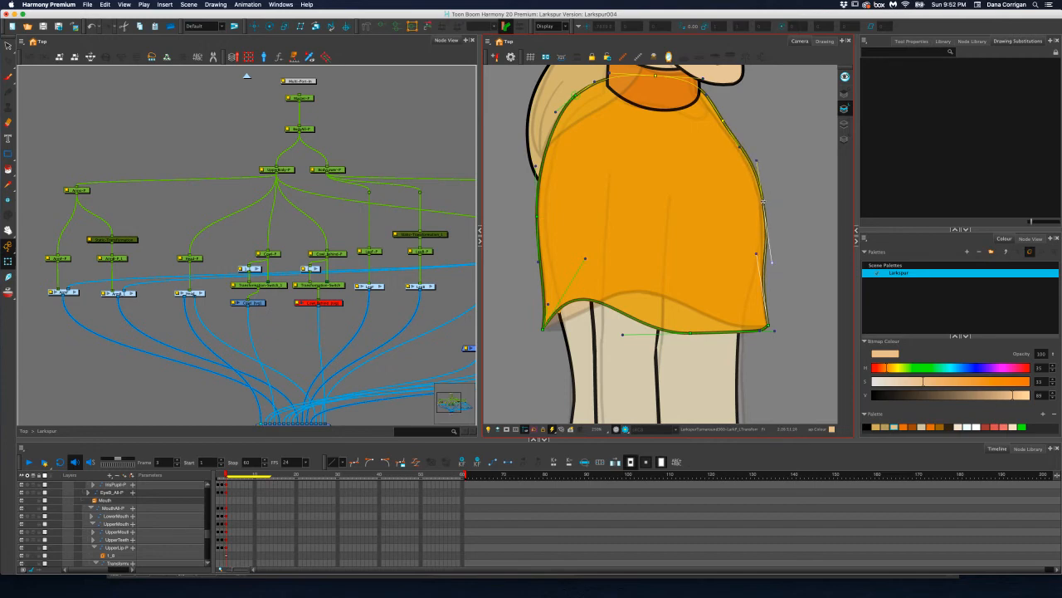
left_click_drag(762, 204, 761, 204)
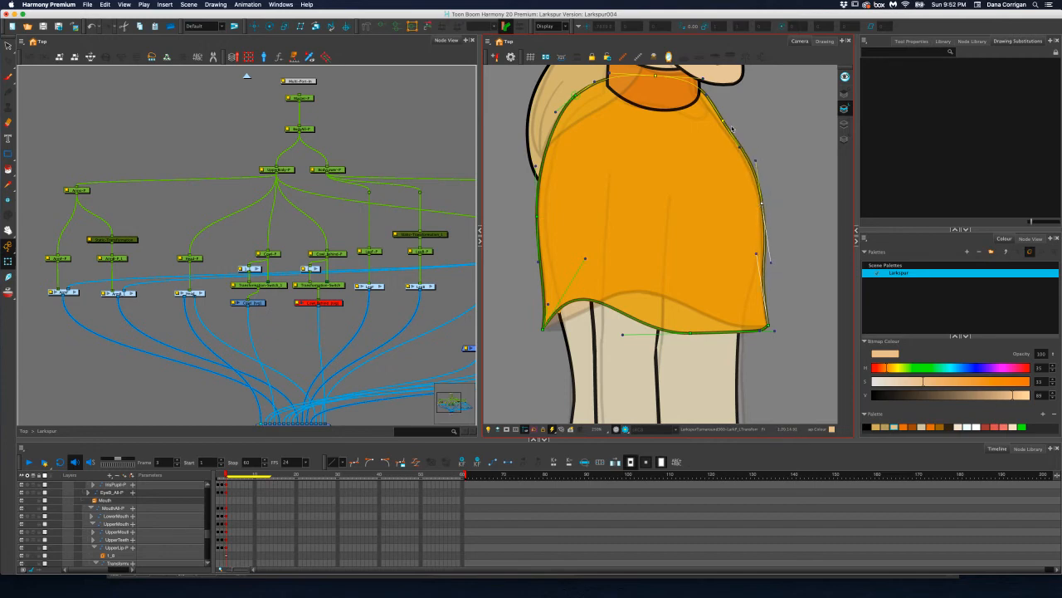
left_click_drag(723, 121, 719, 122)
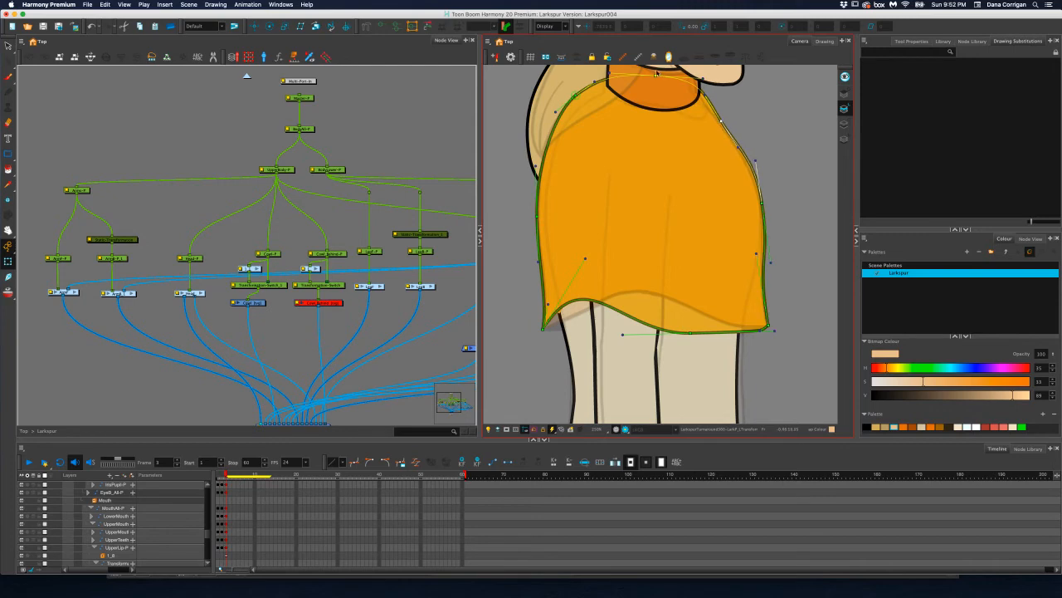
left_click_drag(654, 76, 650, 80)
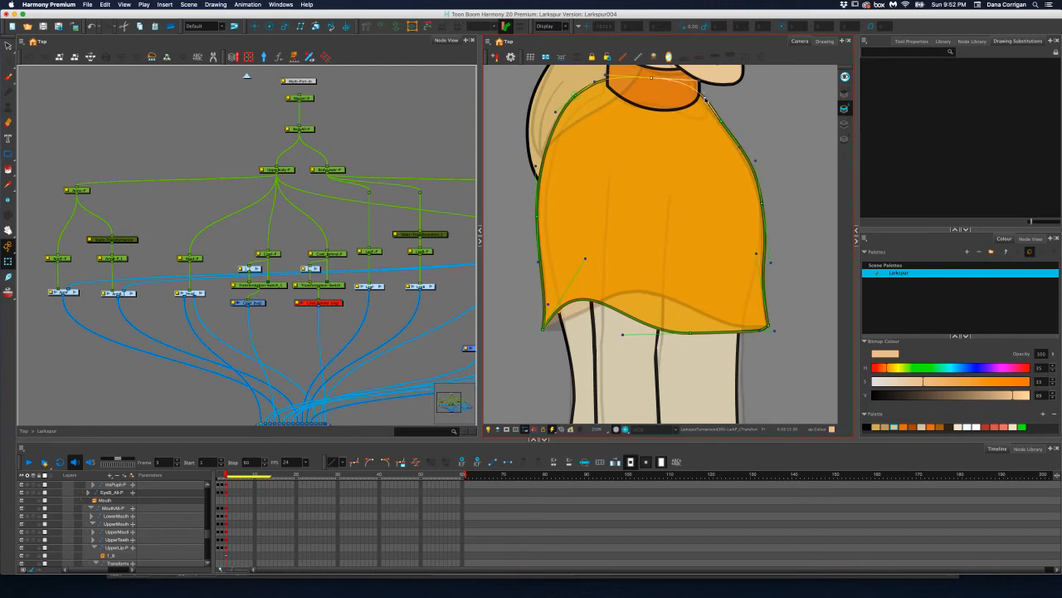
Raise the middle hem point of the cowl and adjust the hem's curve handles into a single arch following the reference
left_click_drag(685, 338, 677, 302)
left_click_drag(763, 300, 744, 327)
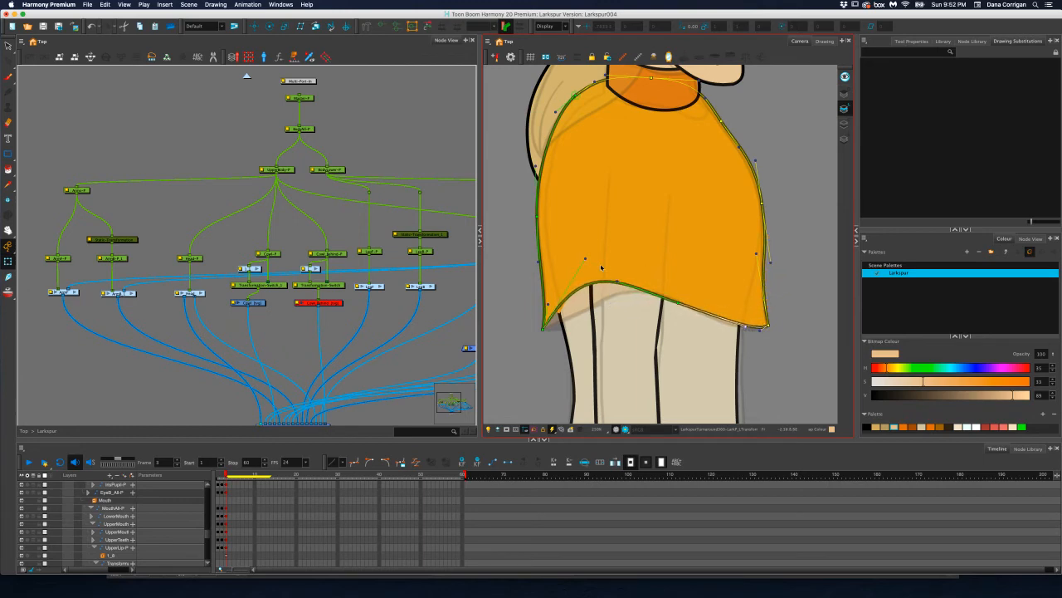
left_click_drag(584, 259, 590, 309)
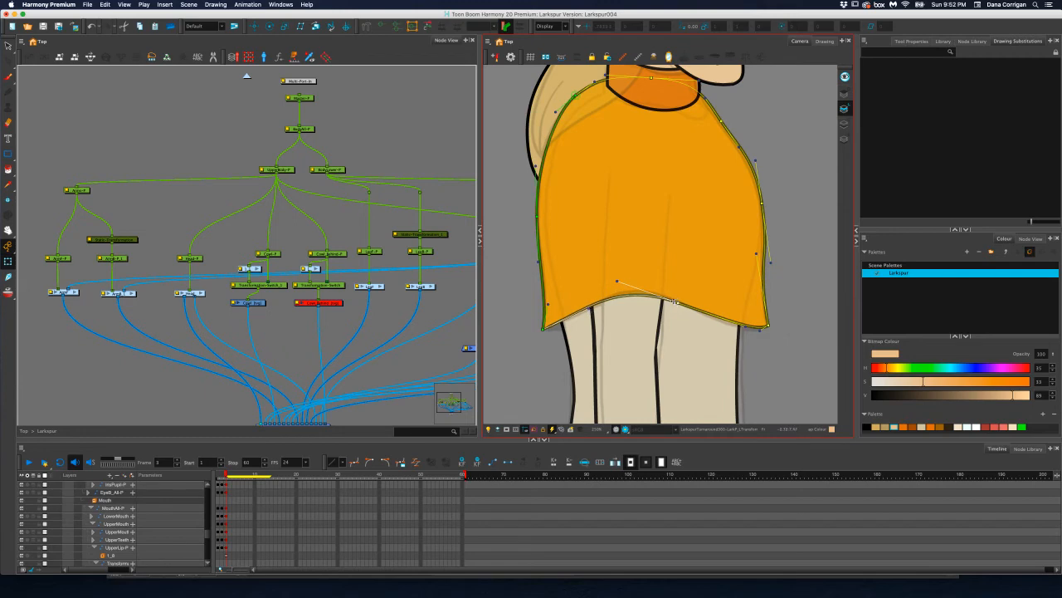
left_click_drag(674, 301, 715, 313)
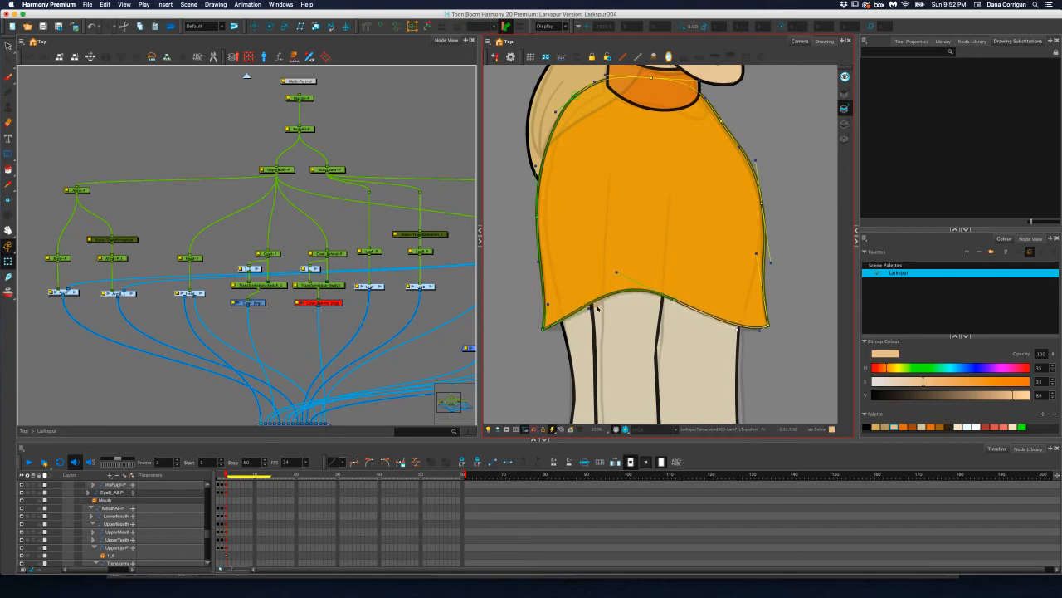
left_click_drag(591, 307, 600, 311)
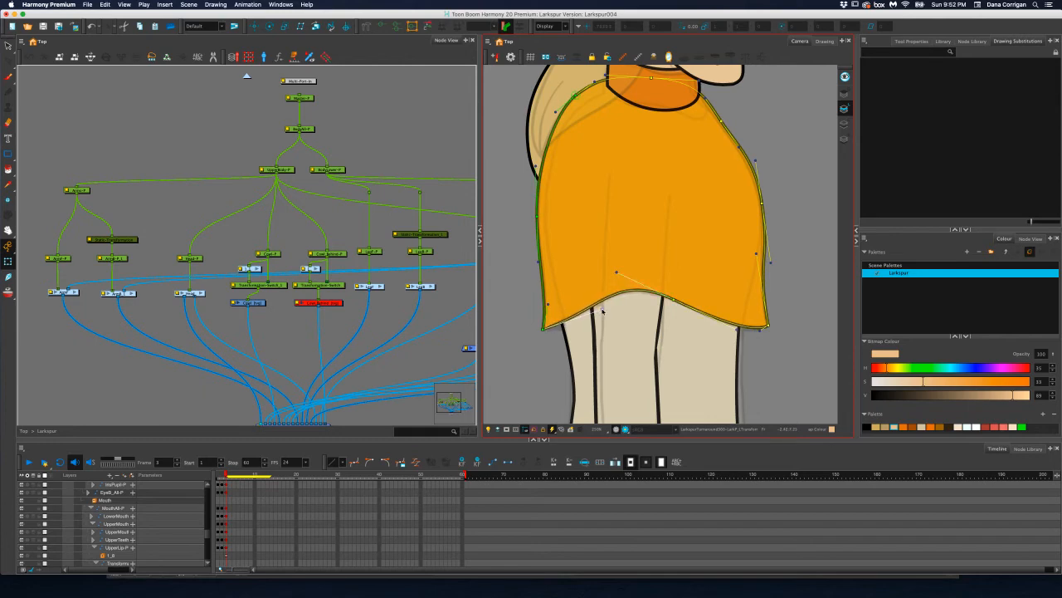
Lower the cowl's back shoulder point and adjust its curve handles to round the shoulder along the reference
left_click_drag(575, 96, 573, 112)
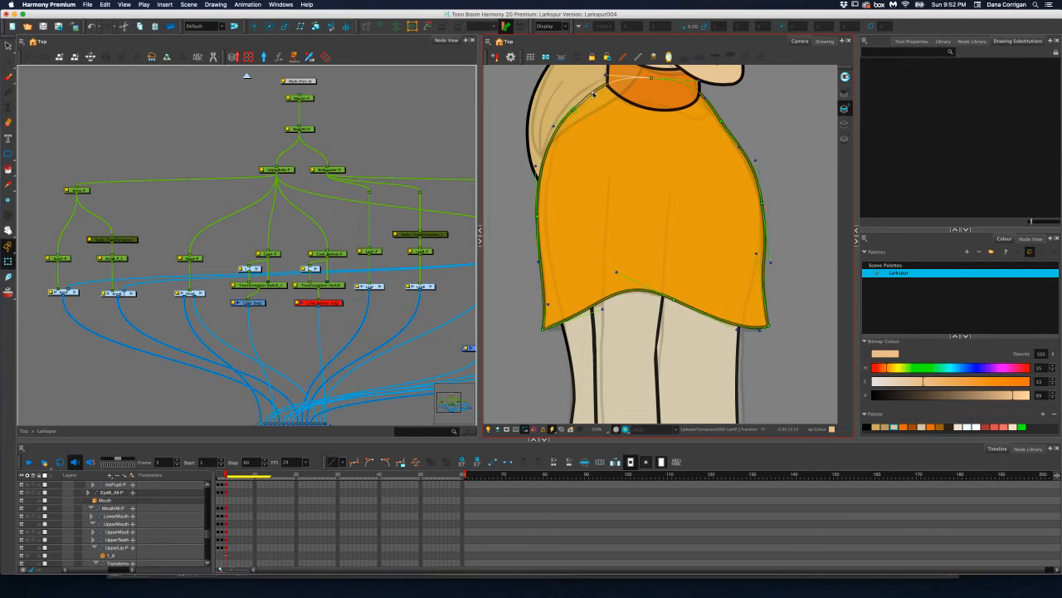
left_click_drag(652, 79, 650, 80)
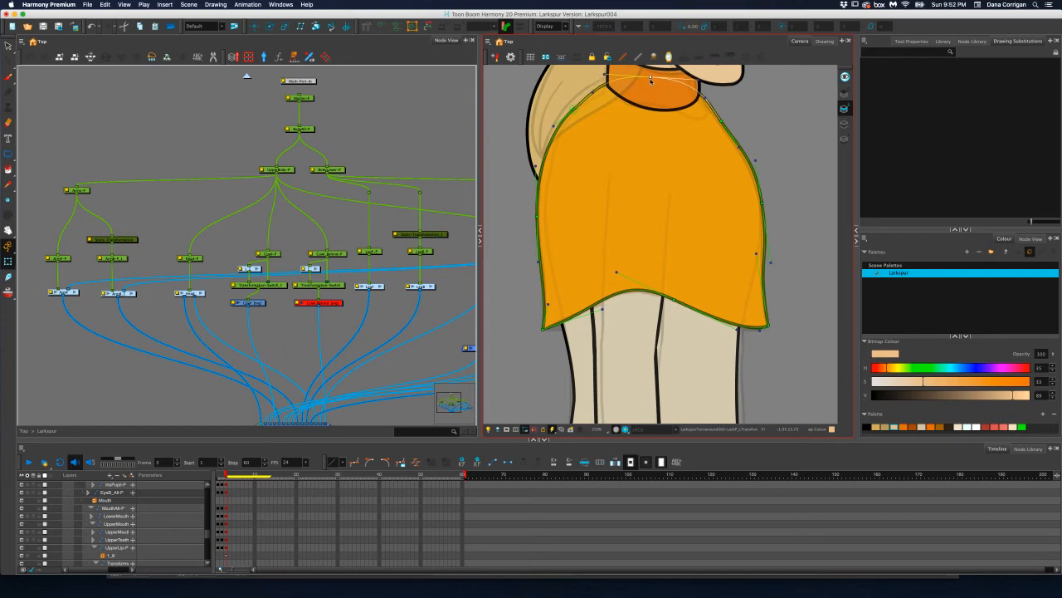
left_click(592, 90)
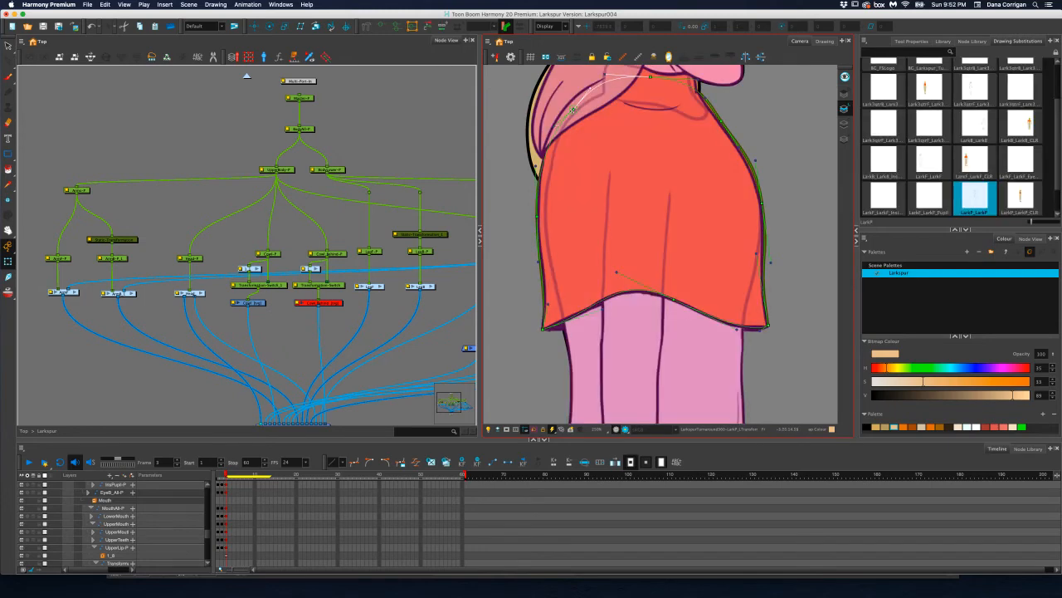
left_click(573, 111)
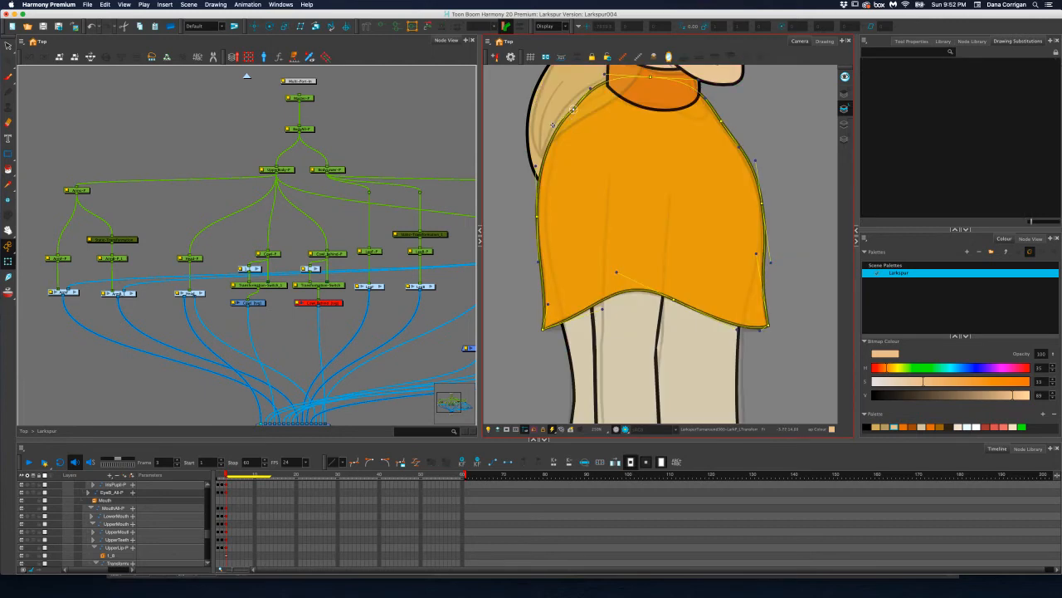
left_click_drag(554, 125, 572, 111)
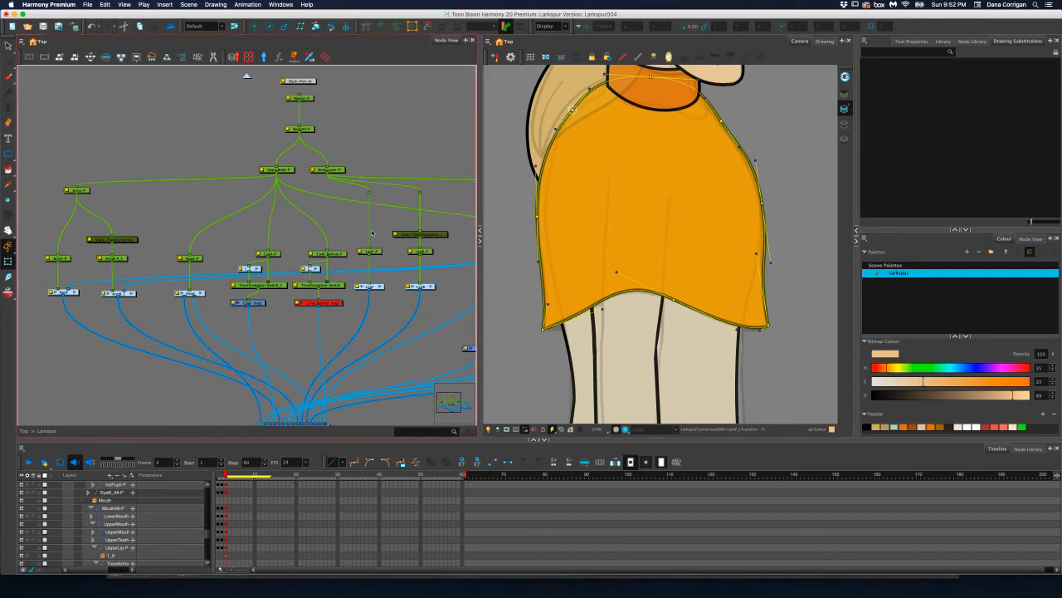
Enable the Cowl_Behind drawing and move its peg forward so the piece sits behind the front cowl's hem
left_click(328, 305)
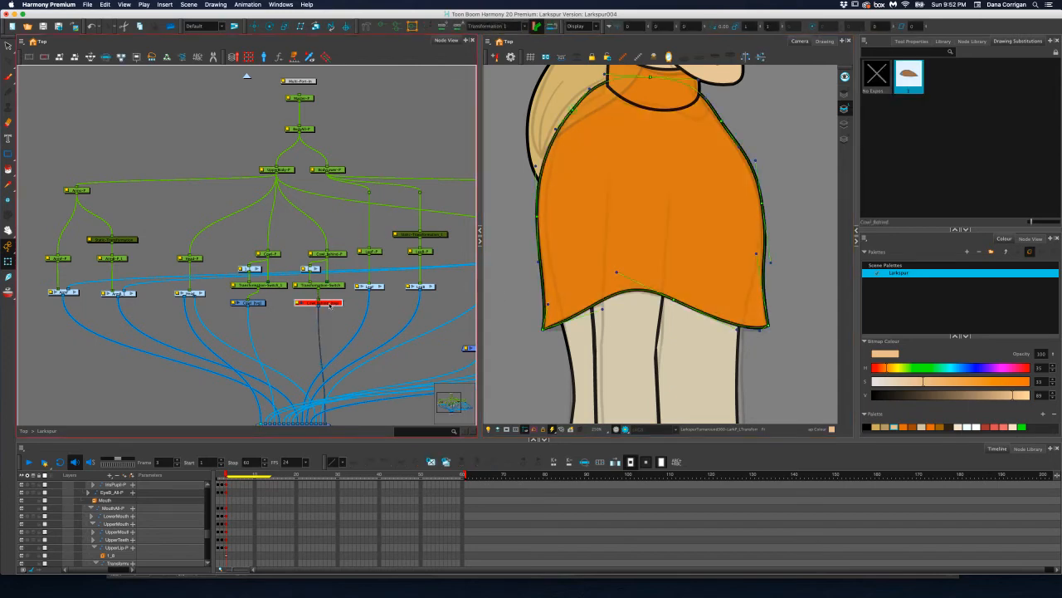
key("a")
scroll(496, 279, "down", 3)
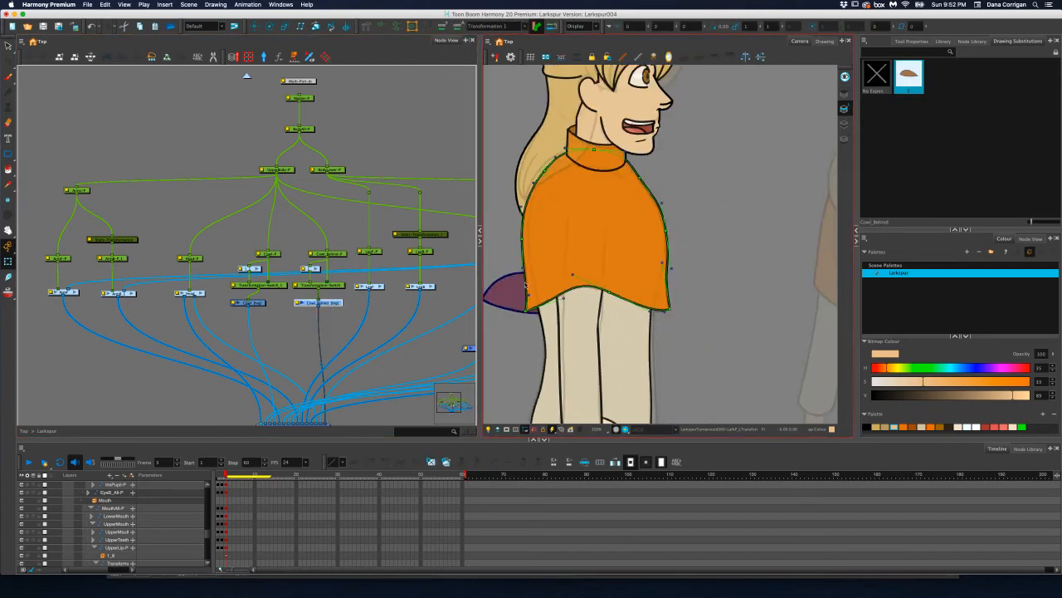
scroll(496, 280, "up", 1)
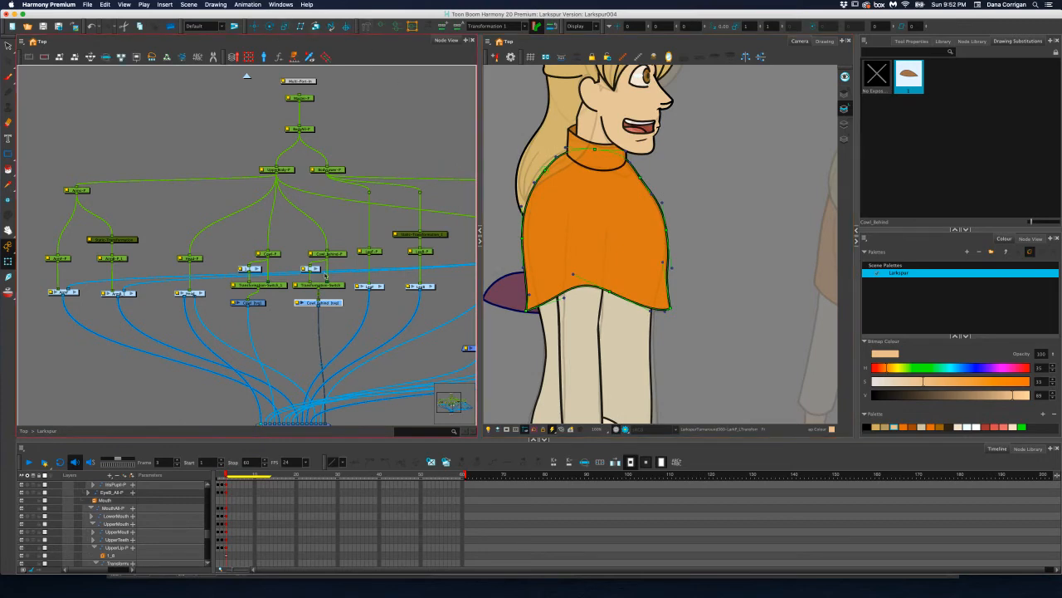
left_click(342, 255)
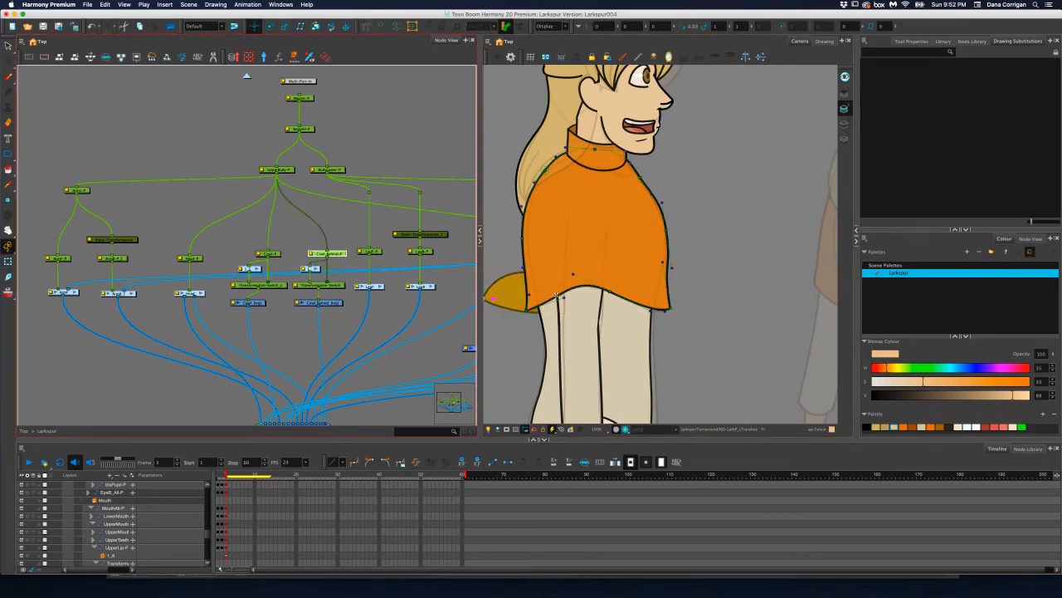
left_click_drag(493, 298, 569, 310)
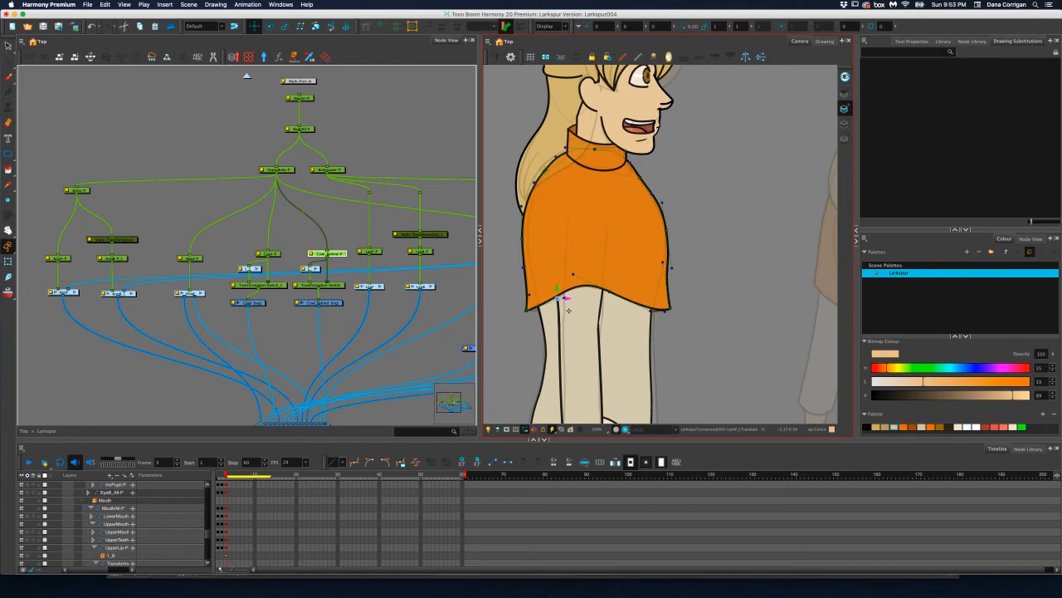
Show the deformation controls of the Cowl_Behind piece at the hem
left_click(381, 27)
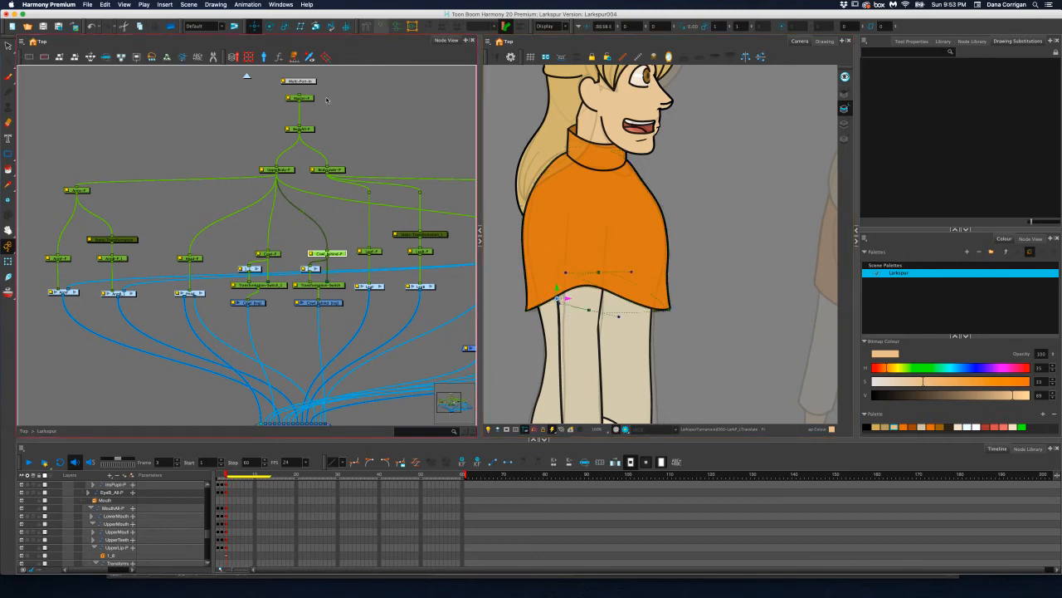
left_click(7, 261)
scroll(504, 340, "up", 3)
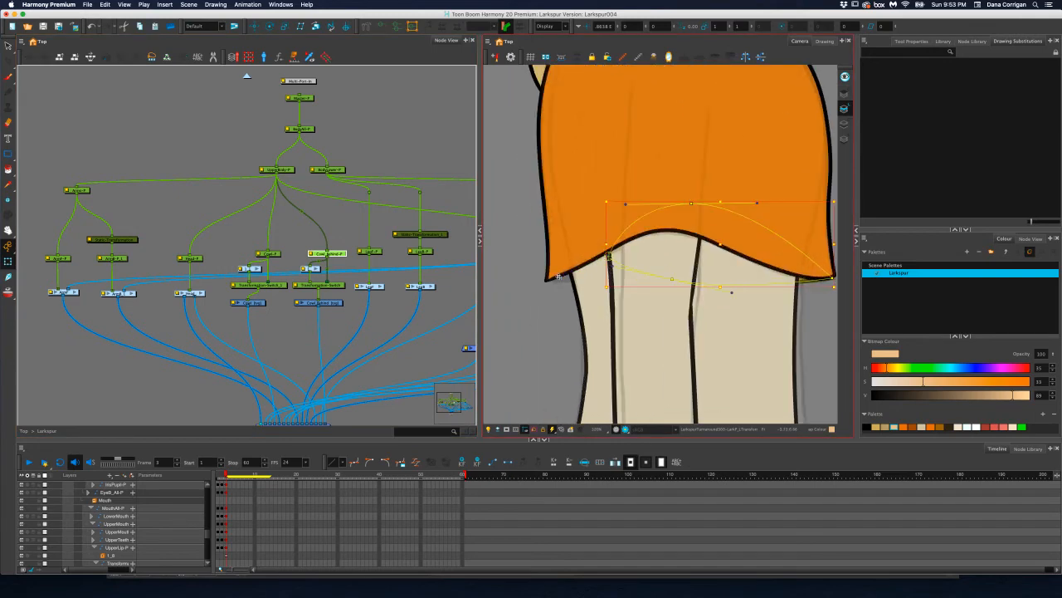
left_click_drag(558, 277, 609, 266)
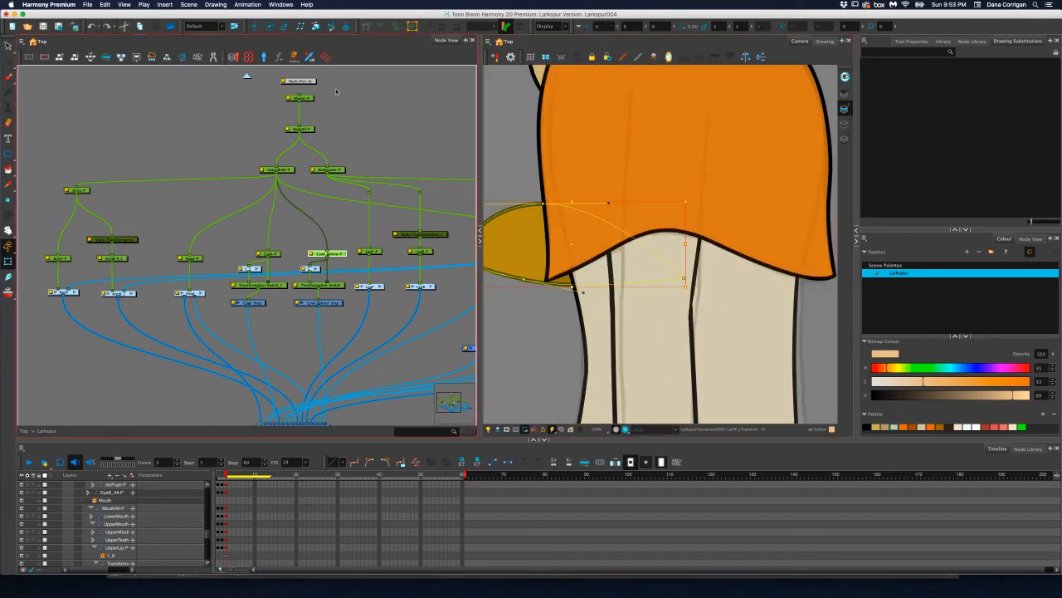
left_click(108, 4)
left_click(125, 18)
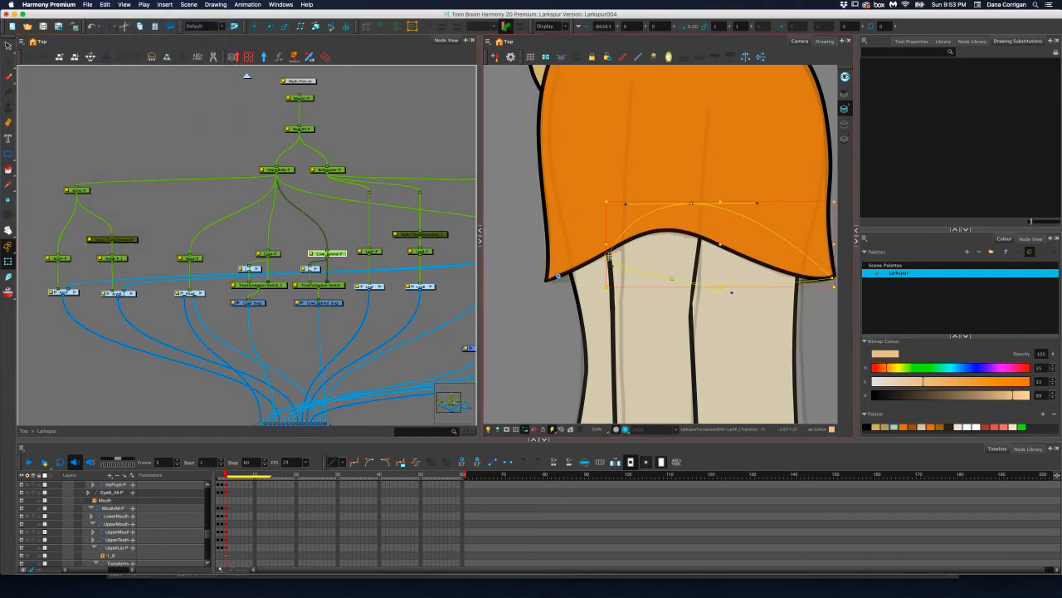
Stretch the Cowl_Behind piece to the hem's back corner and lower and curve its bottom edge using the deformer points and handles
left_click_drag(609, 257, 548, 280)
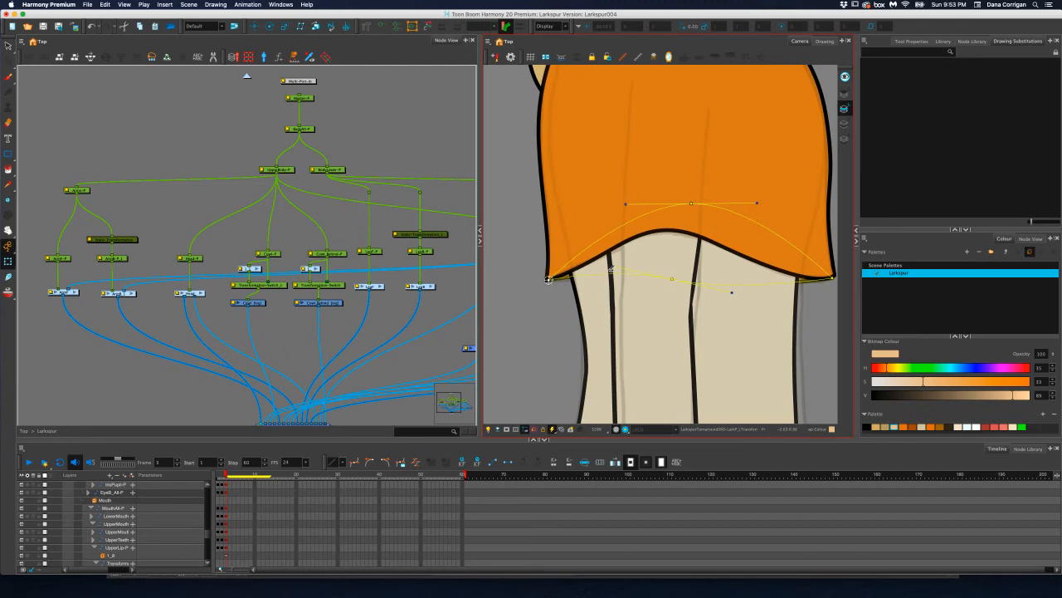
left_click_drag(612, 270, 600, 298)
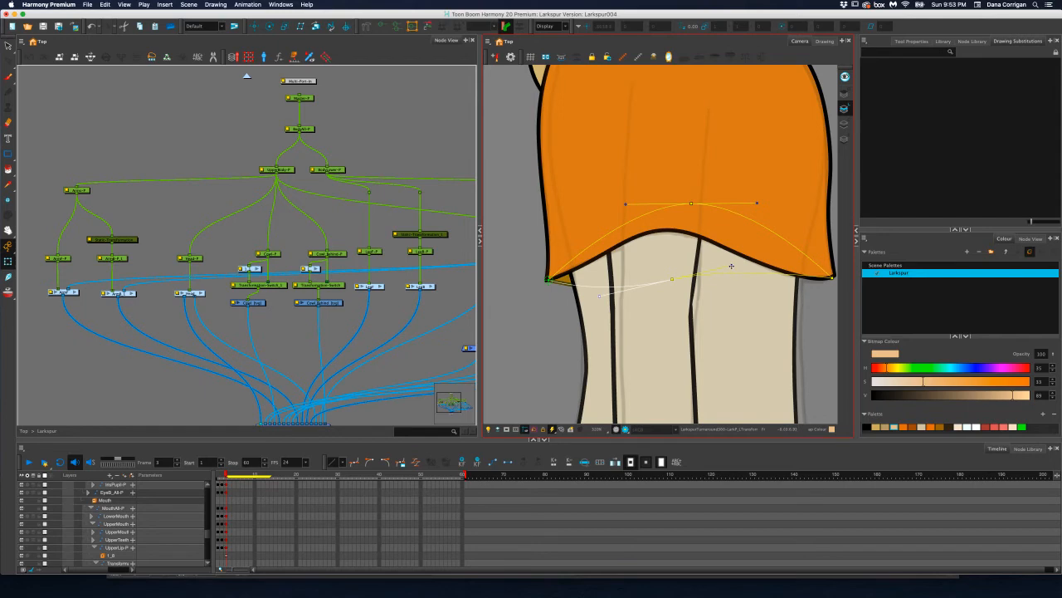
left_click_drag(732, 265, 745, 274)
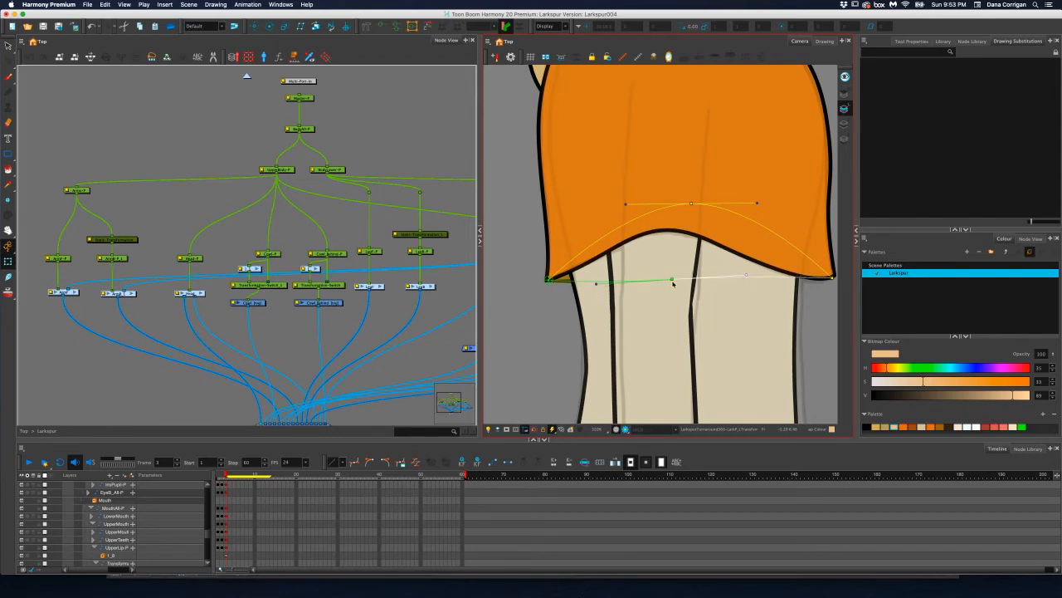
left_click_drag(673, 281, 684, 297)
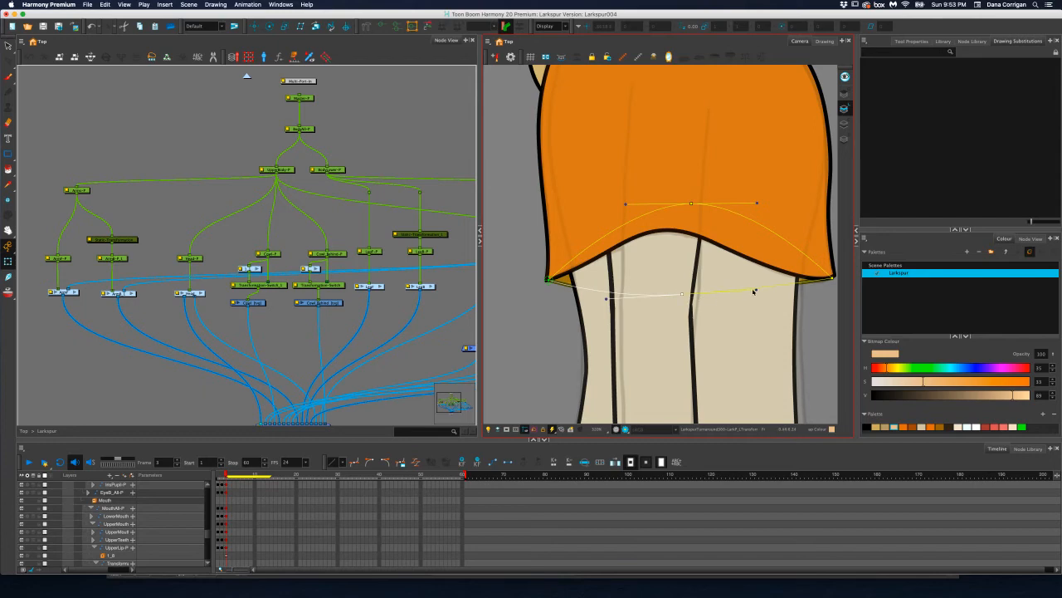
left_click_drag(756, 291, 771, 296)
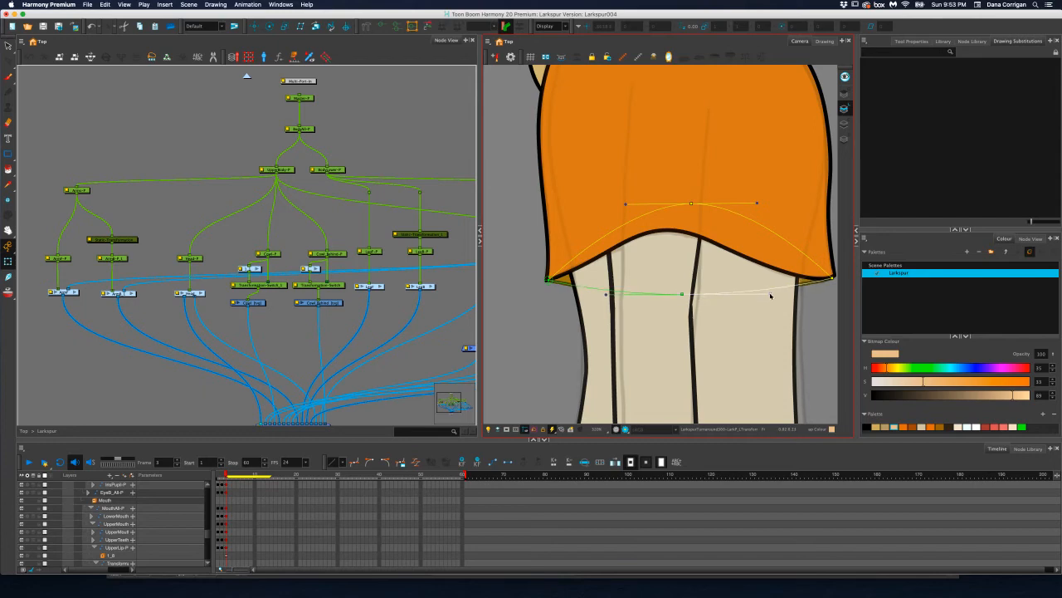
Check the cowl on the whole profile figure and compare it with the pose on frame 2
scroll(744, 247, "down", 5)
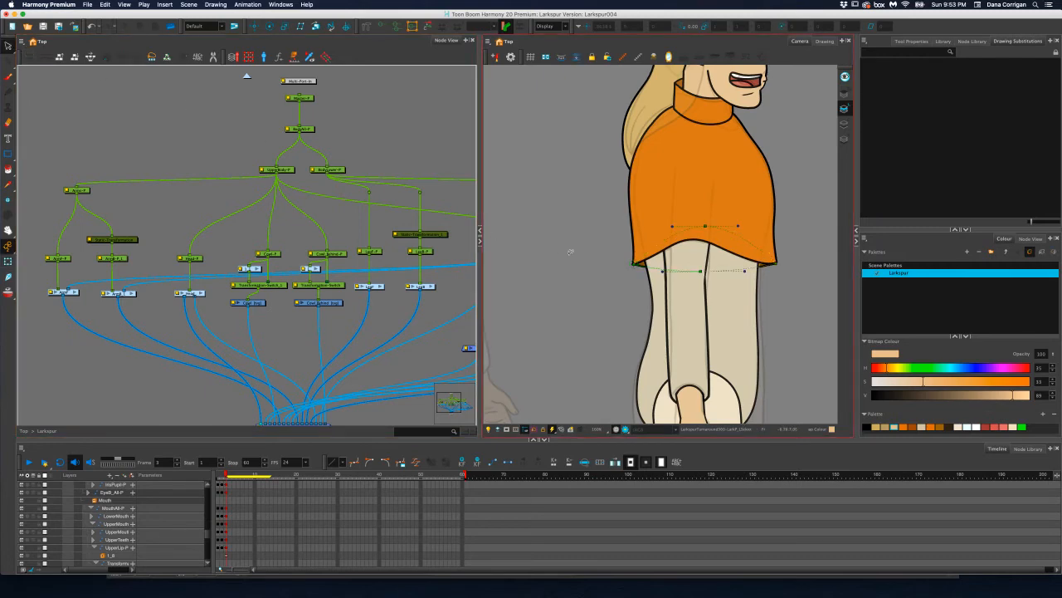
scroll(575, 254, "down", 2)
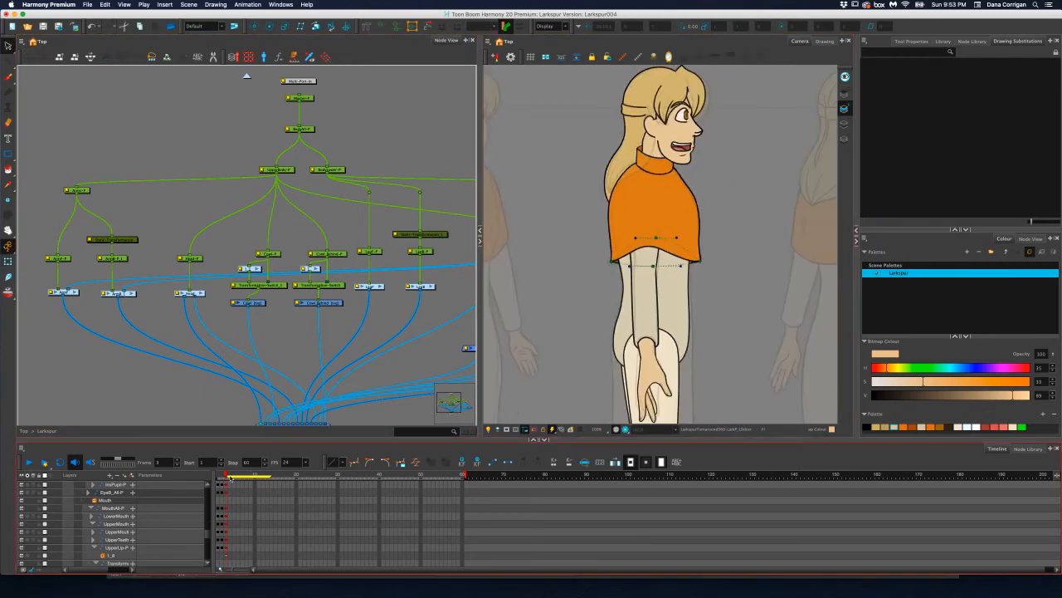
left_click(222, 475)
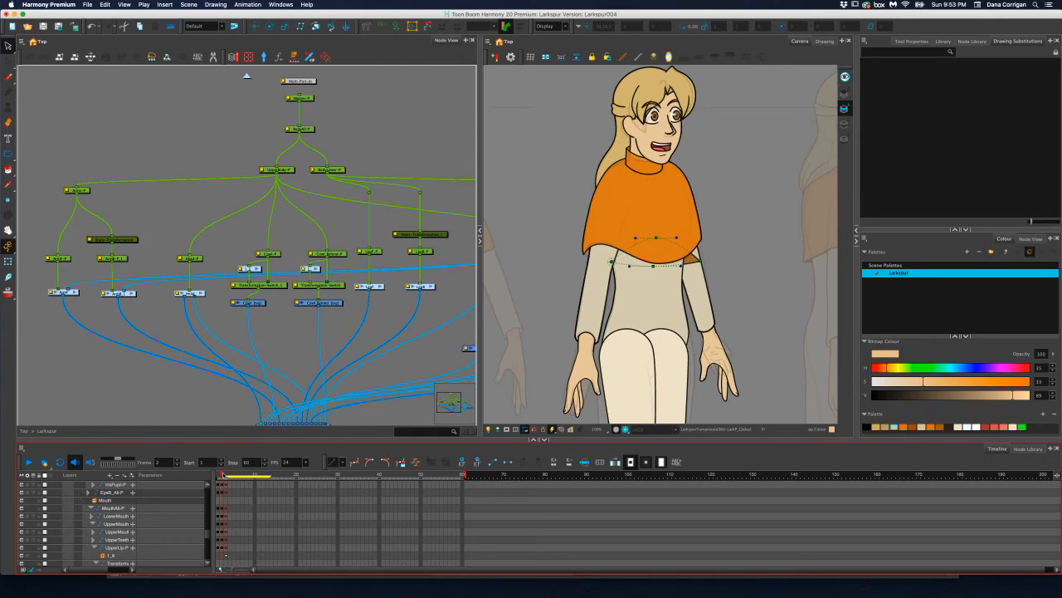
Undo the last deformation and position changes of the Cowl_Behind piece on frame 3
left_click(227, 474)
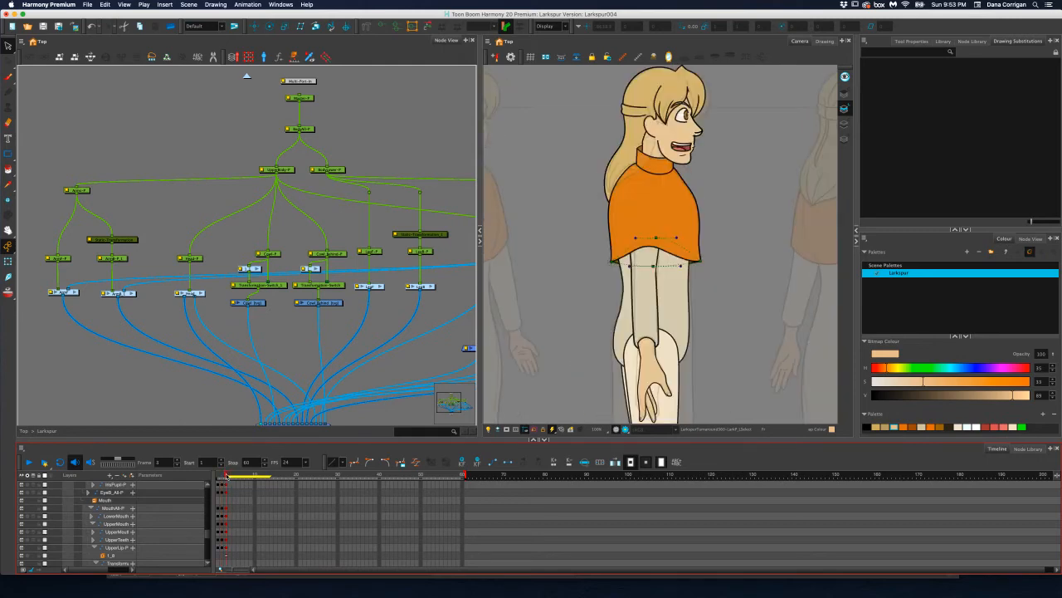
key("super+z")
key("super+z")
key("super+z")
key("super+z")
key("super+z")
key("super+z")
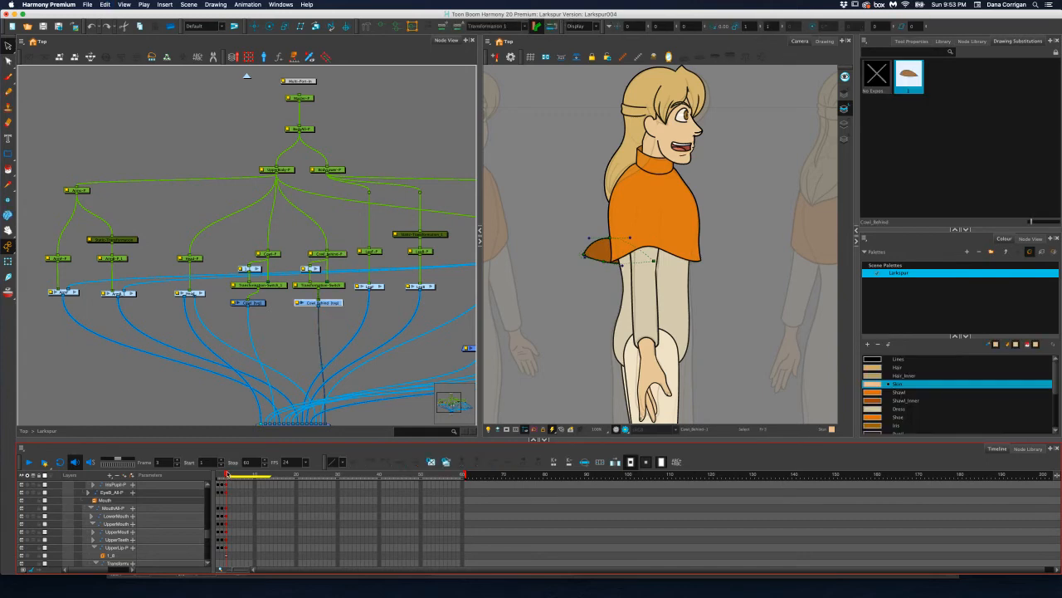
Select the Cowl_Behind drawing with its deformation and peg on frame 2, and select only the peg on frame 3
left_click_drag(228, 474, 222, 475)
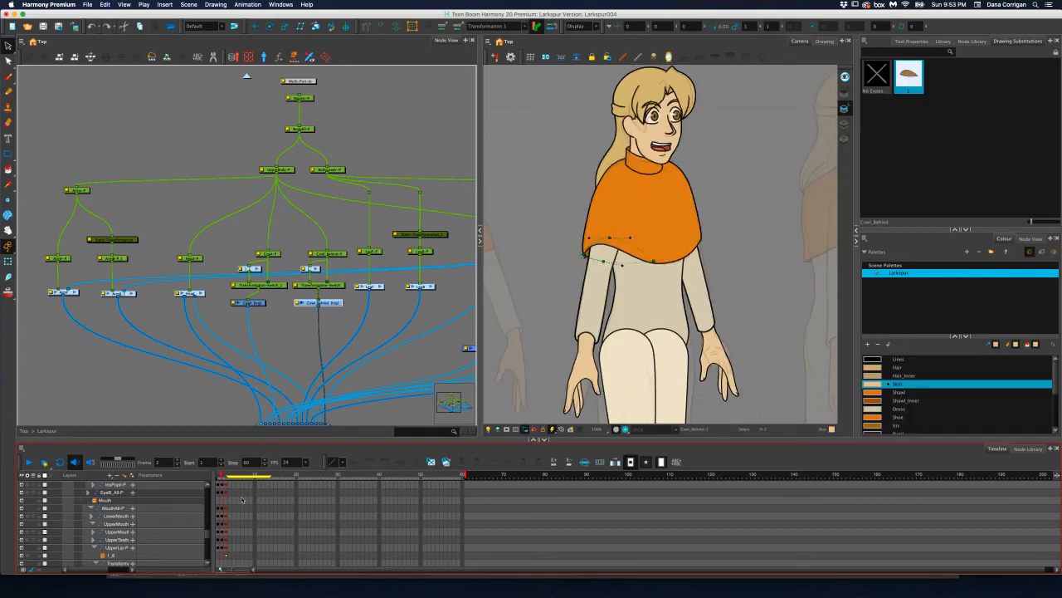
key("o")
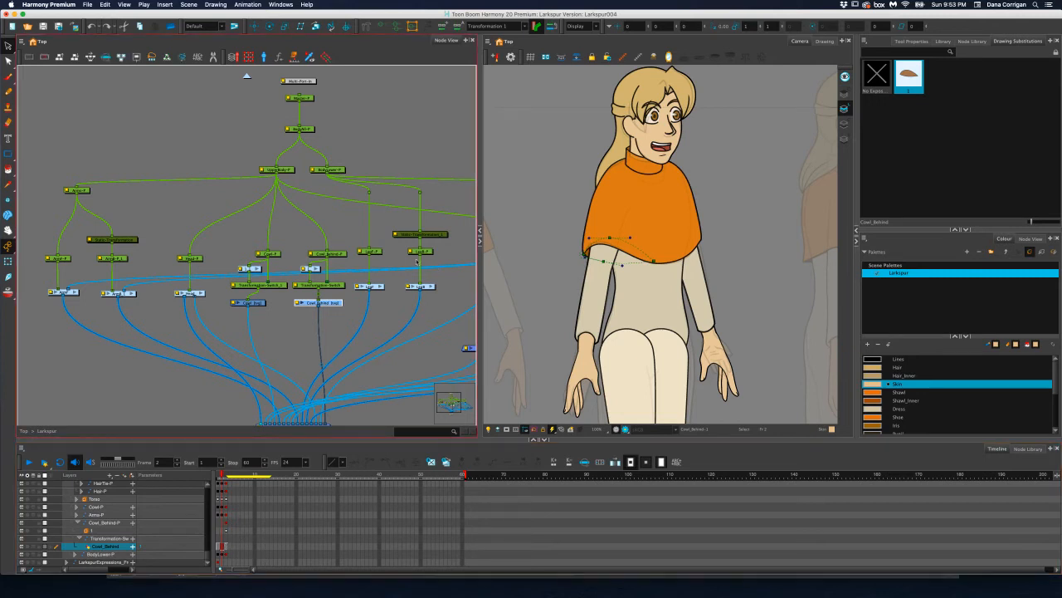
left_click(344, 254)
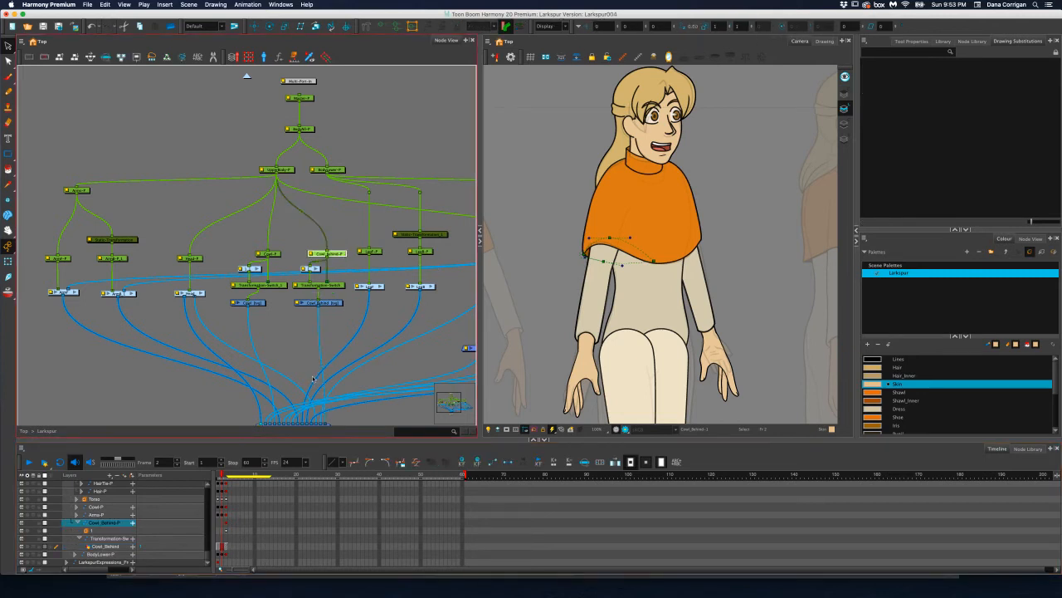
left_click(307, 304)
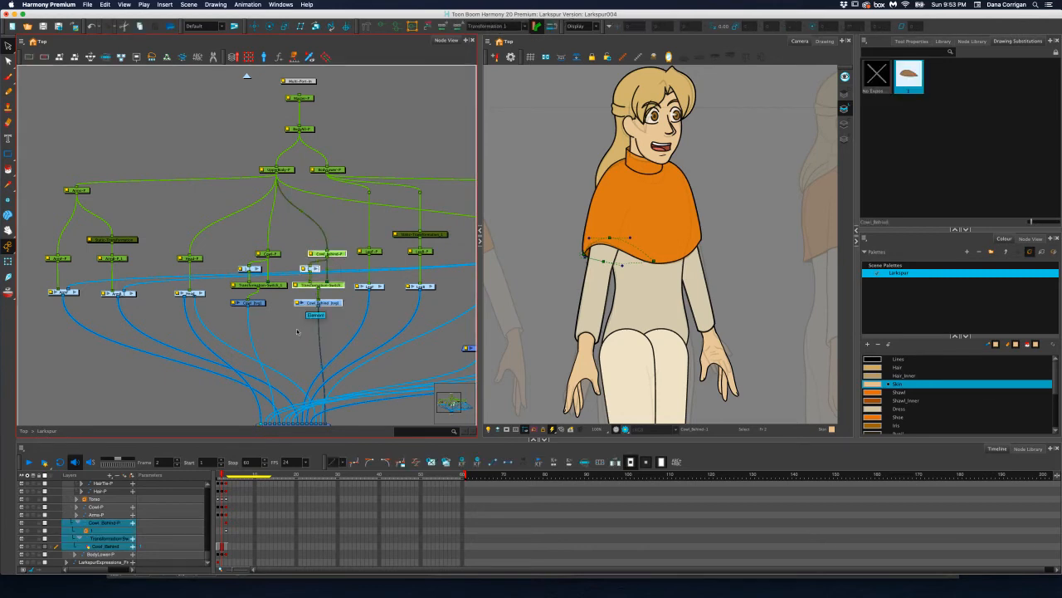
left_click_drag(223, 474, 226, 475)
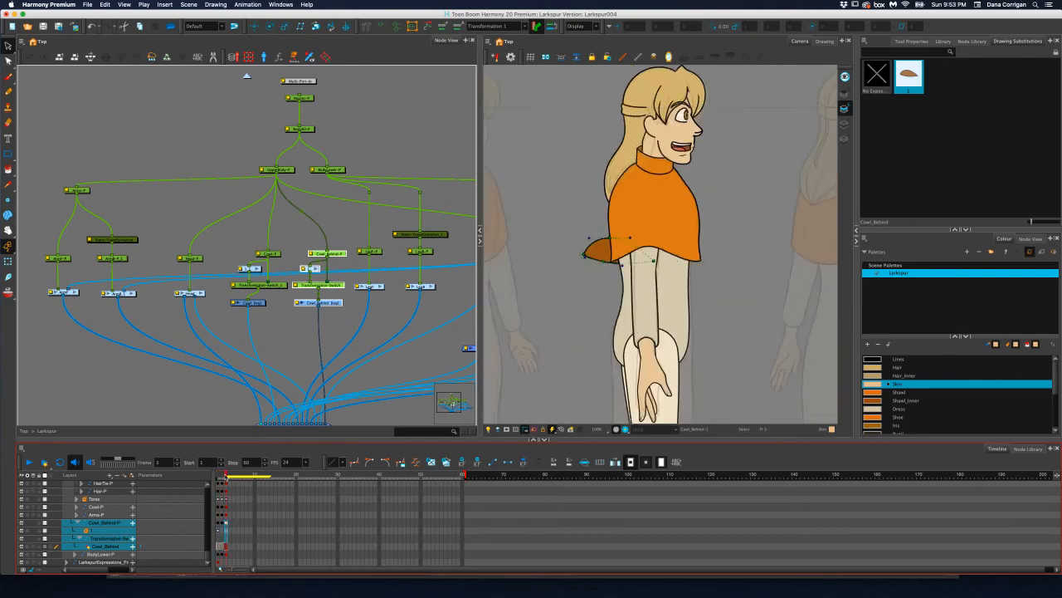
scroll(662, 236, "up", 3)
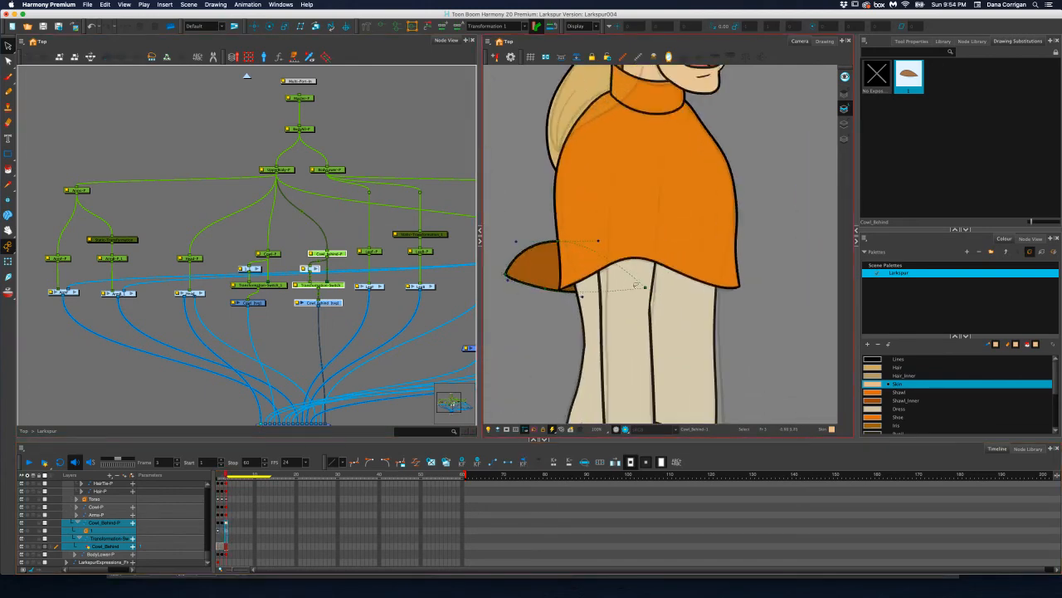
left_click(345, 261)
left_click(342, 254)
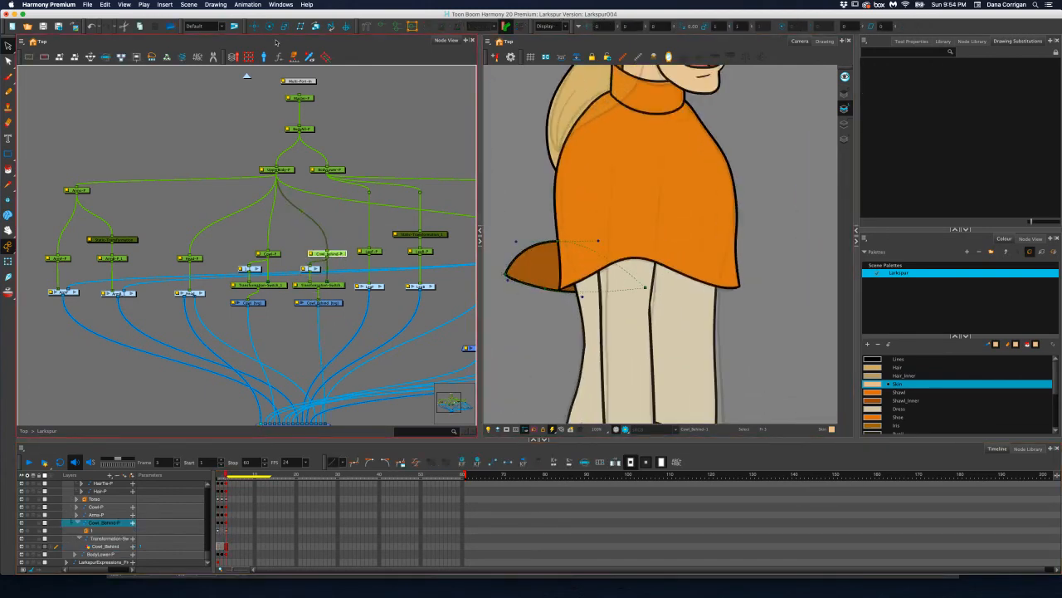
Try to slide the Cowl_Behind peg horizontally forward under the front cowl
left_click(254, 26)
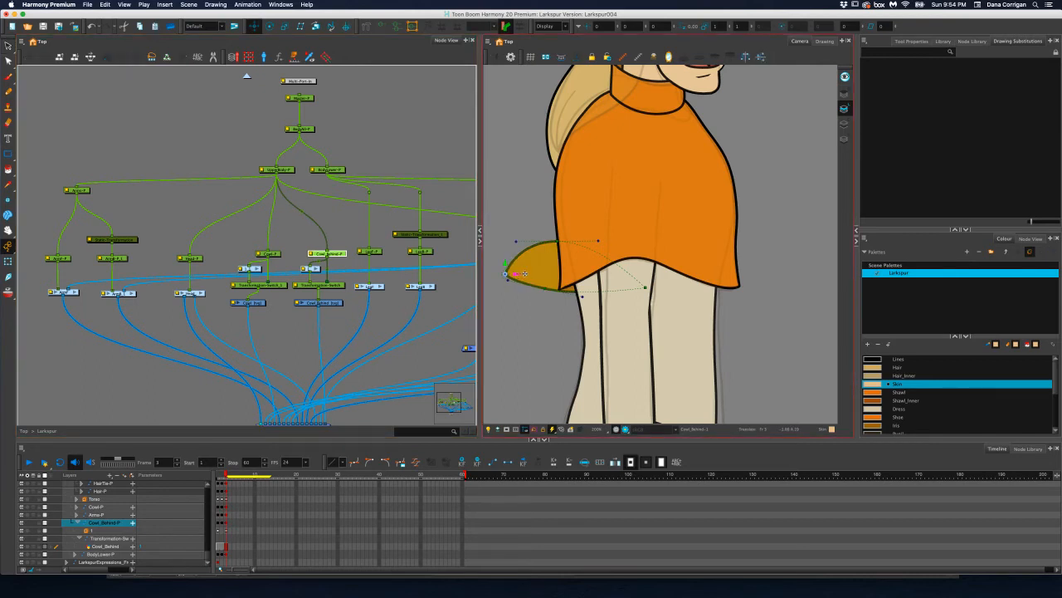
left_click_drag(524, 273, 585, 275)
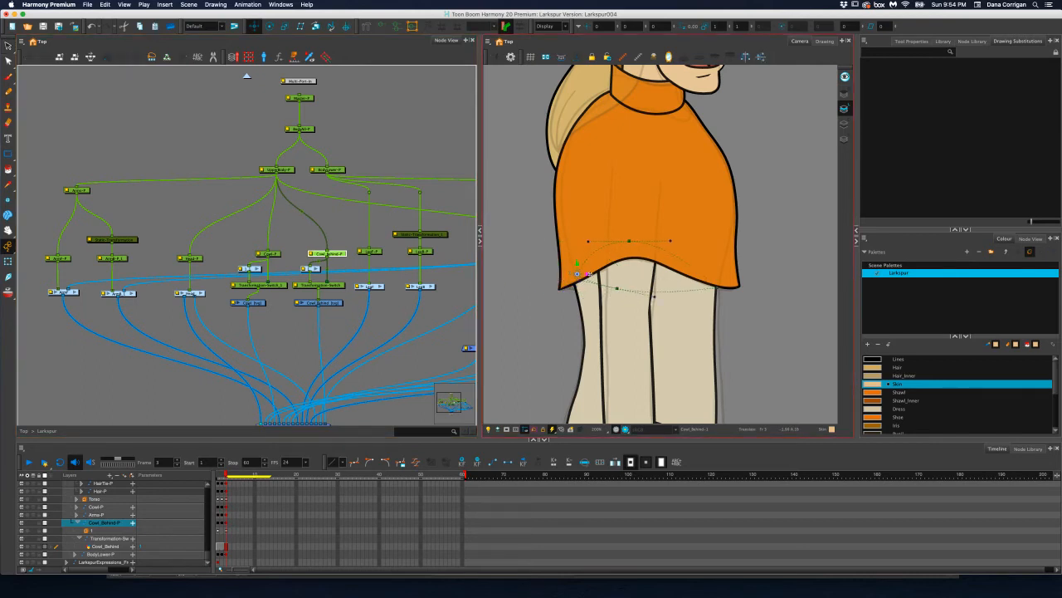
left_click(7, 260)
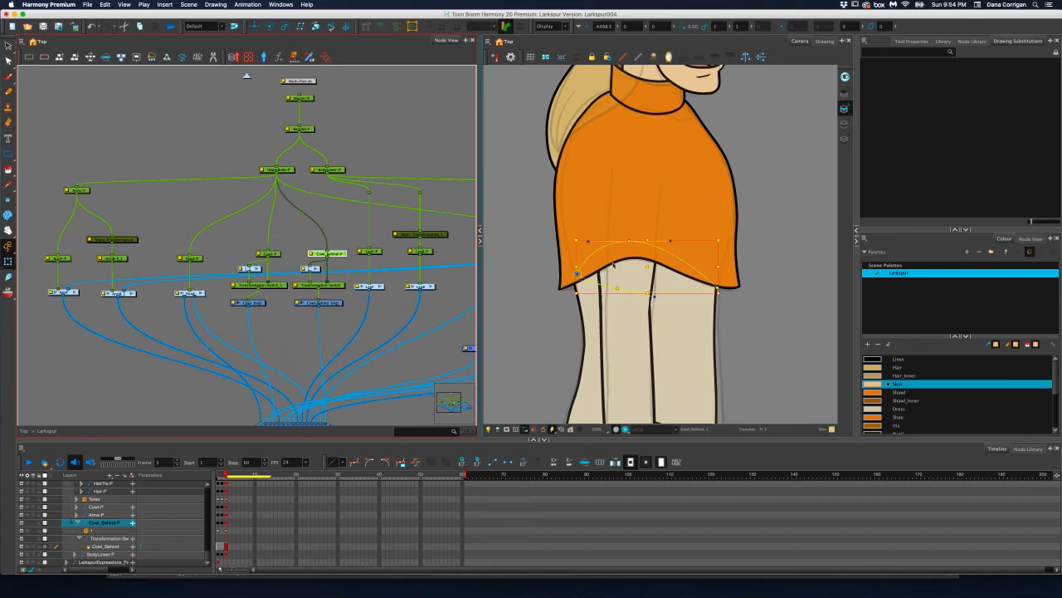
key("super+z")
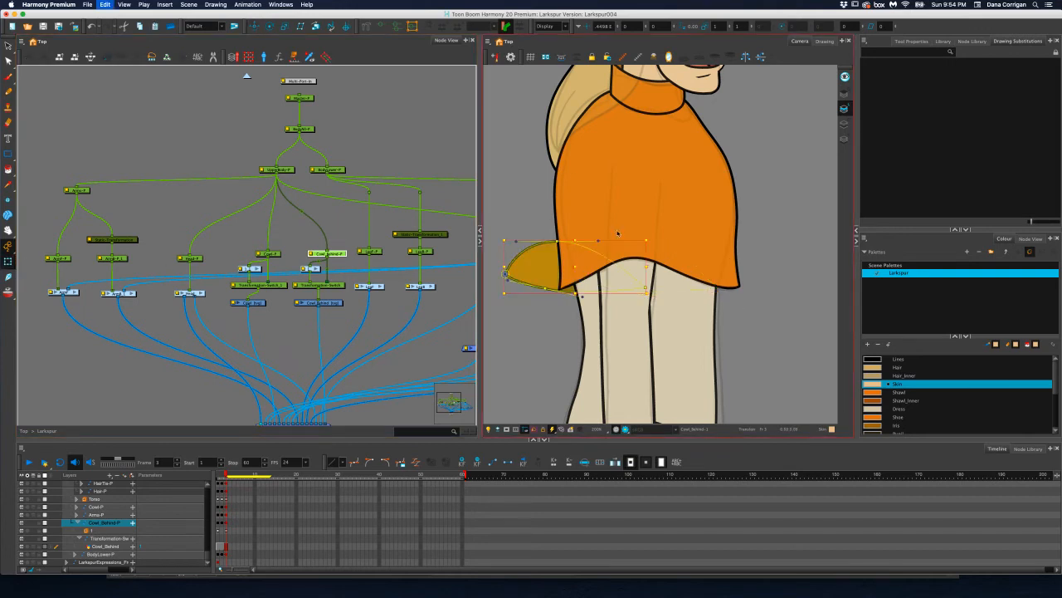
Move the Cowl_Behind peg forward and down so the piece's back tip meets the hem's back corner
left_click(254, 26)
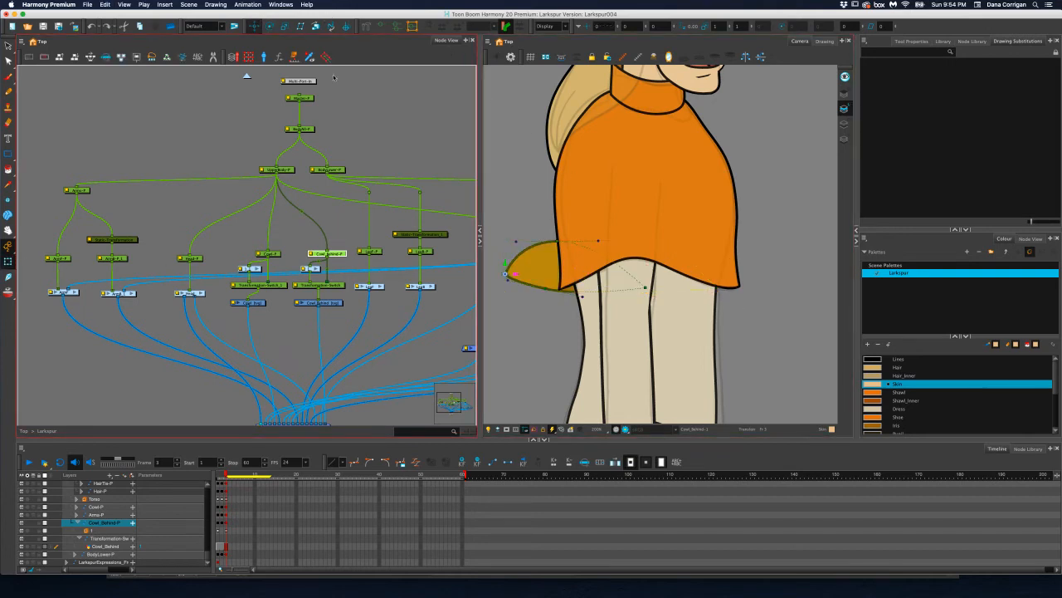
mouse_move(516, 273)
left_mouse_down()
mouse_move(548, 270)
mouse_move(567, 289)
left_mouse_up()
scroll(570, 288, "up", 3)
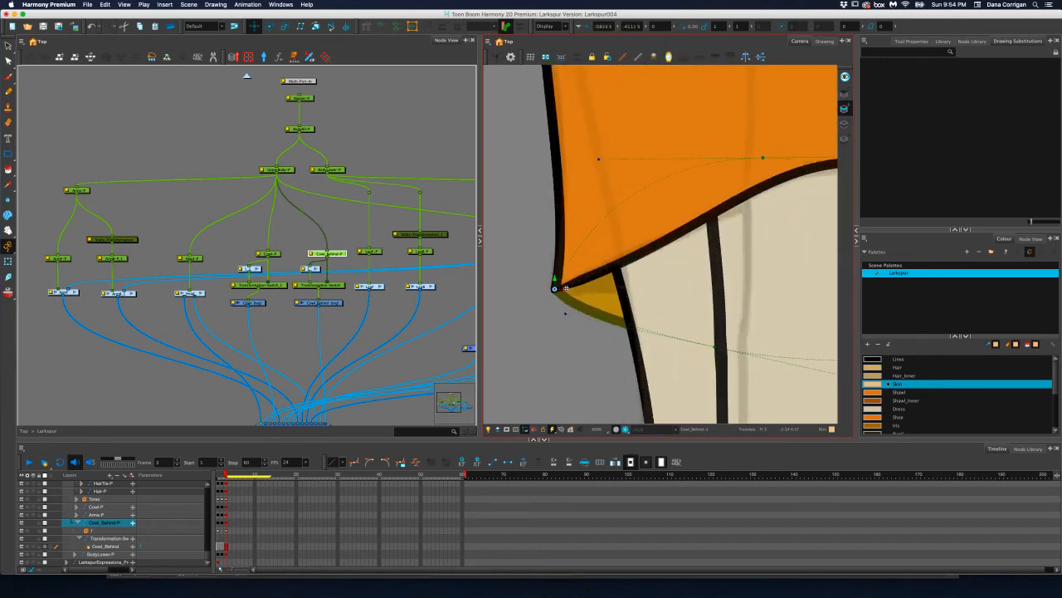
scroll(658, 243, "down", 2)
scroll(622, 247, "down", 1)
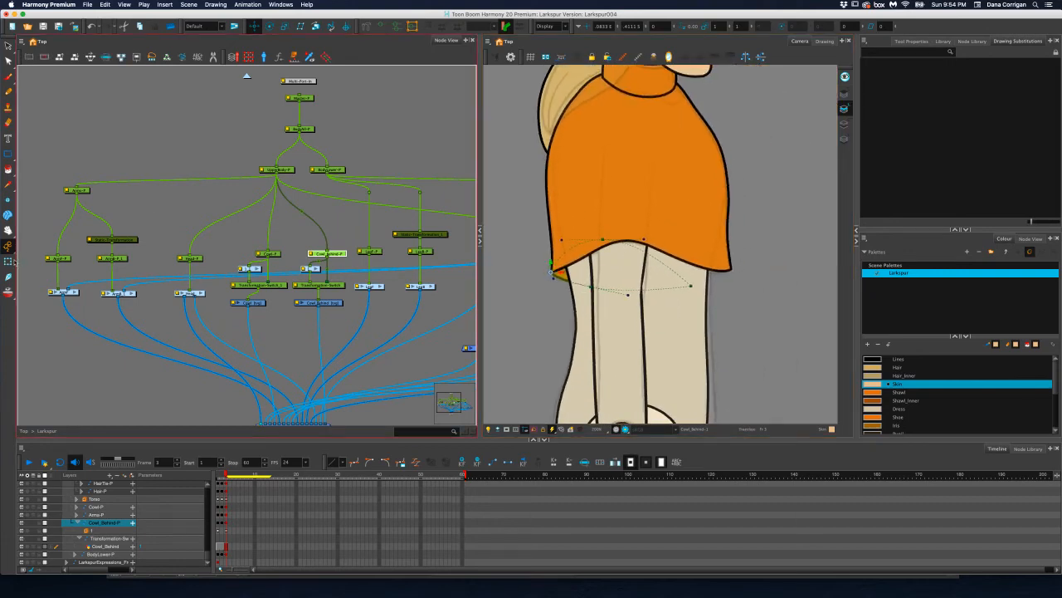
Stretch the Cowl_Behind piece's front point to the hem's front corner and extend its bottom curve forward
scroll(663, 287, "up", 3)
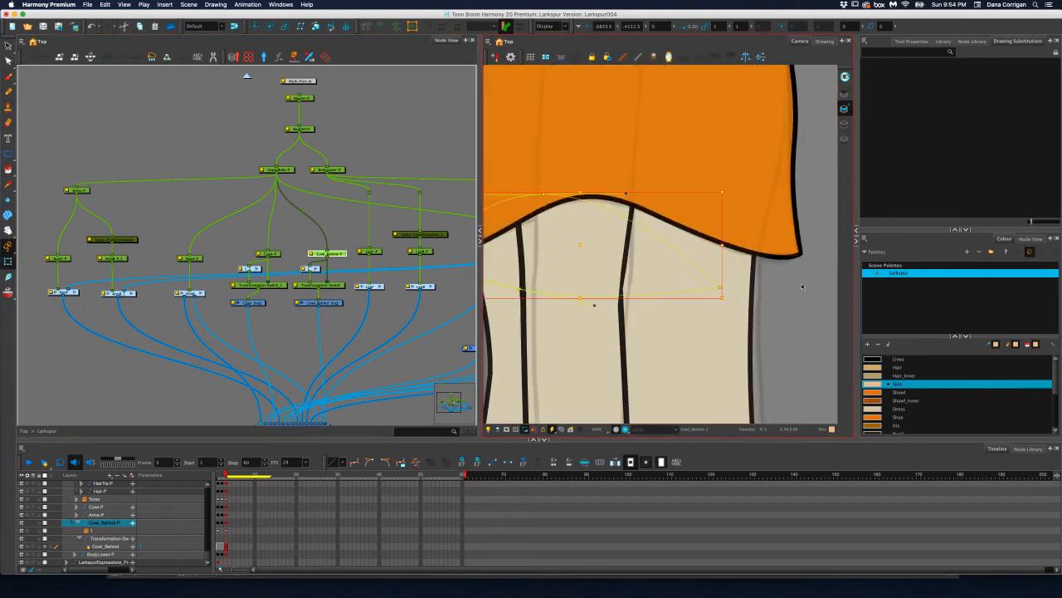
left_click(802, 286)
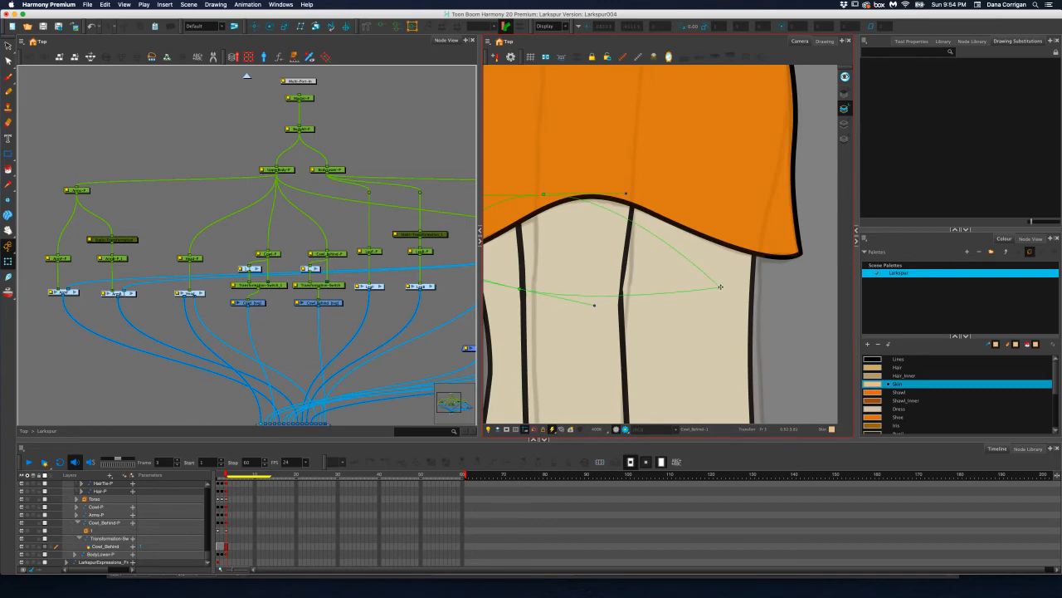
left_click_drag(720, 287, 801, 255)
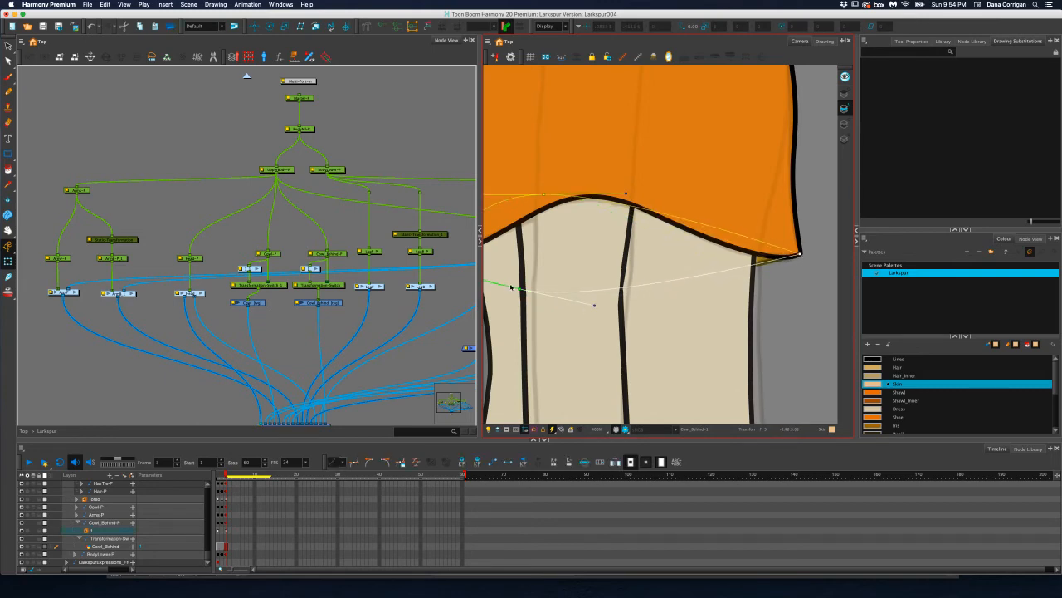
left_click_drag(537, 294, 584, 301)
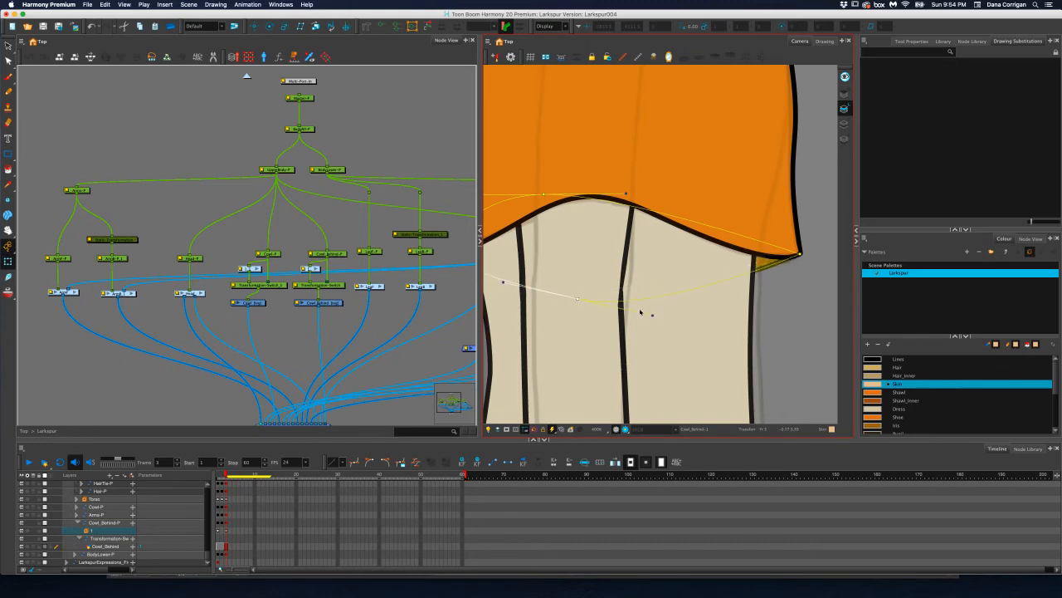
left_click_drag(654, 317, 700, 300)
scroll(655, 301, "down", 3)
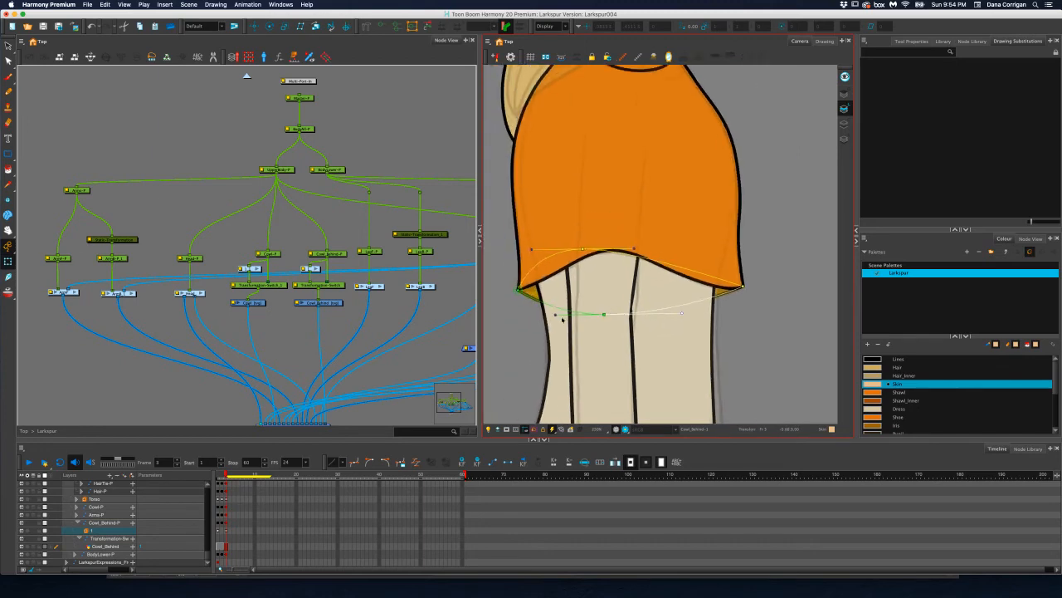
Flatten the Cowl_Behind piece's bottom curve and raise its upper deformer point behind the front cowl
left_click_drag(553, 313, 544, 312)
left_click_drag(608, 315, 619, 299)
scroll(625, 299, "down", 3)
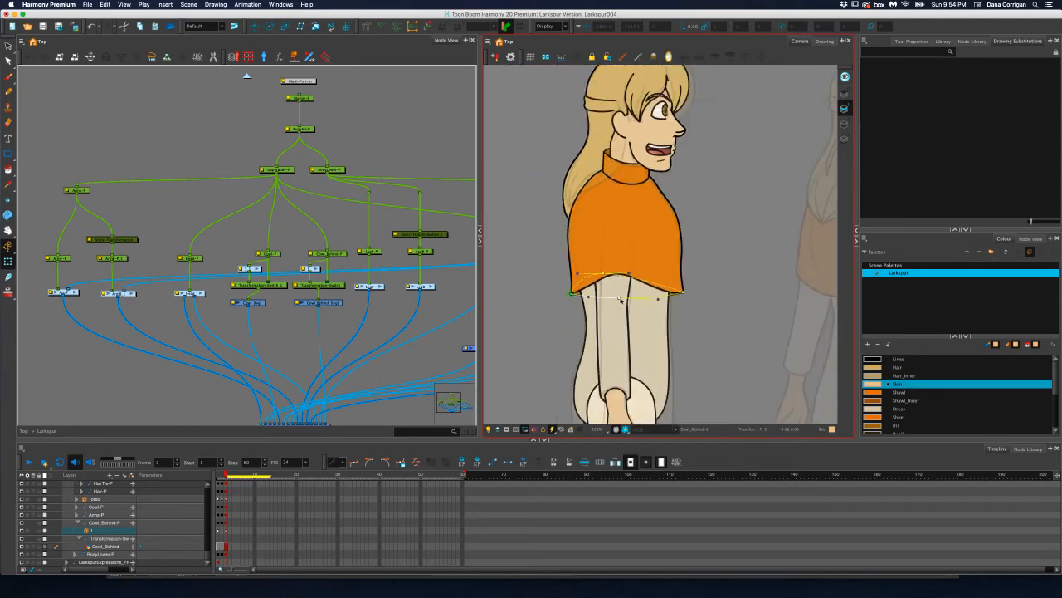
left_click(536, 282)
scroll(606, 274, "up", 3)
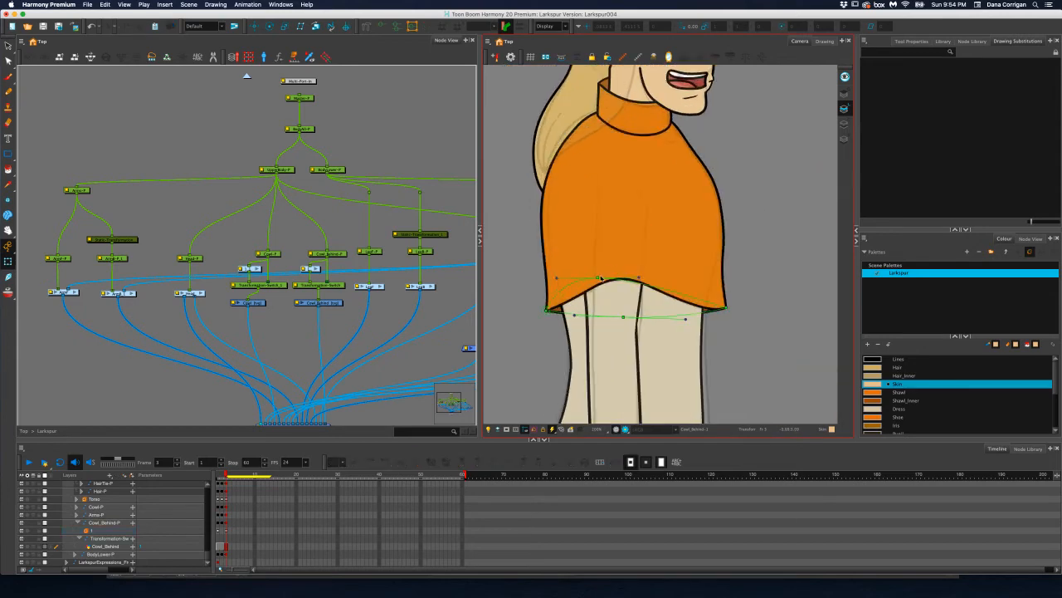
left_click_drag(601, 278, 626, 265)
Hide the deformation controls of the Cowl_Behind piece and save the scene
left_click(447, 286)
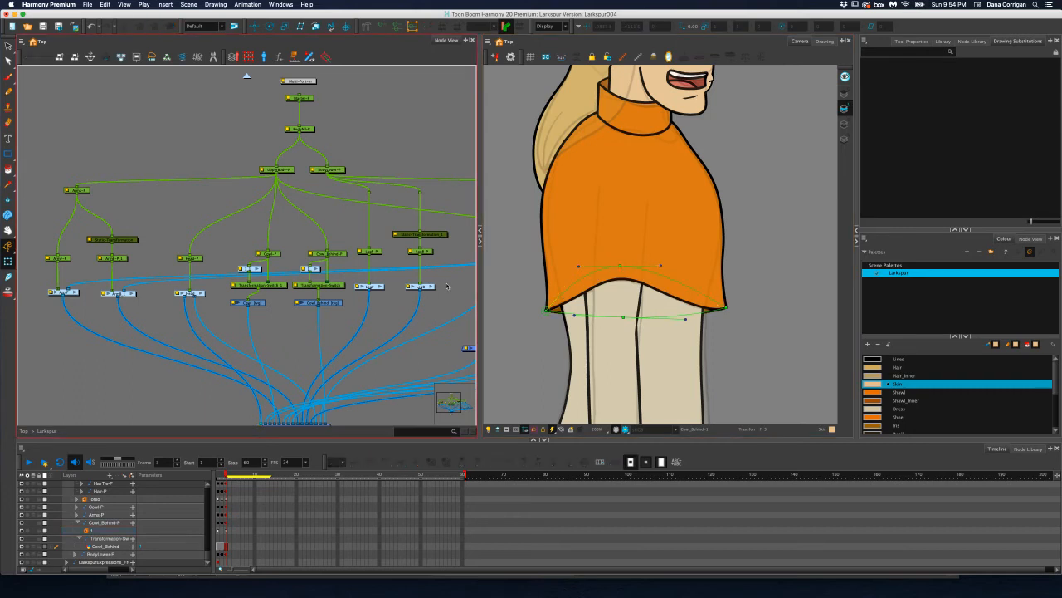
left_click(380, 28)
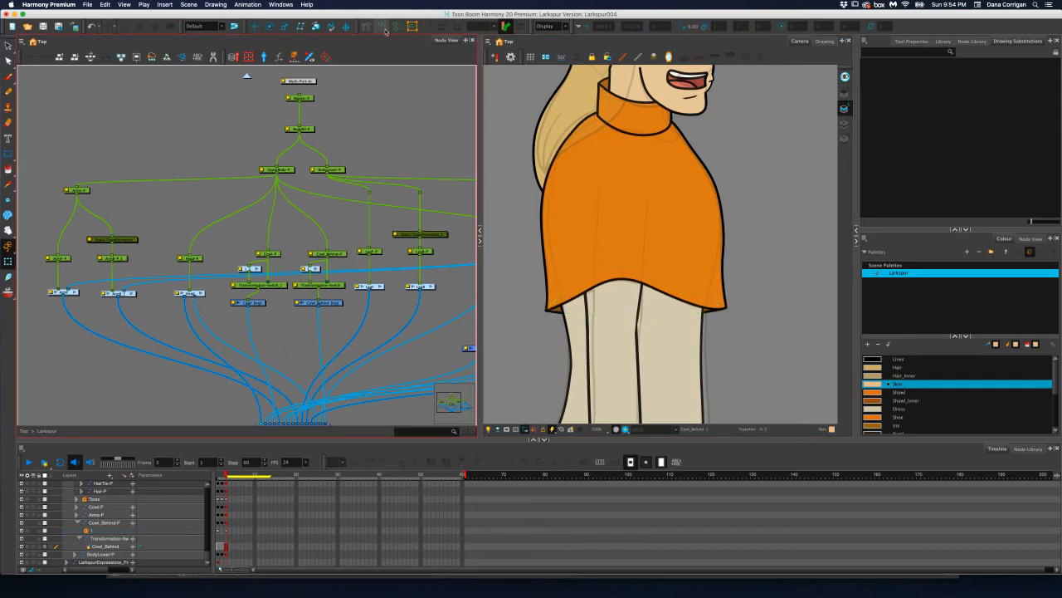
key("super+s")
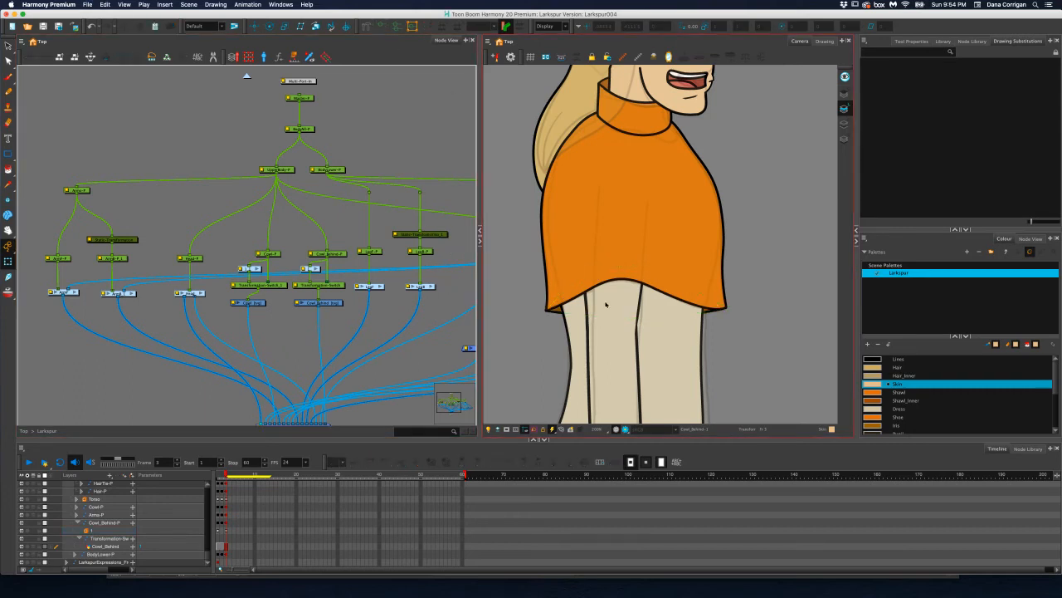
Open the Torso group and enable the Dress drawing
scroll(605, 308, "down", 5)
scroll(605, 308, "down", 2)
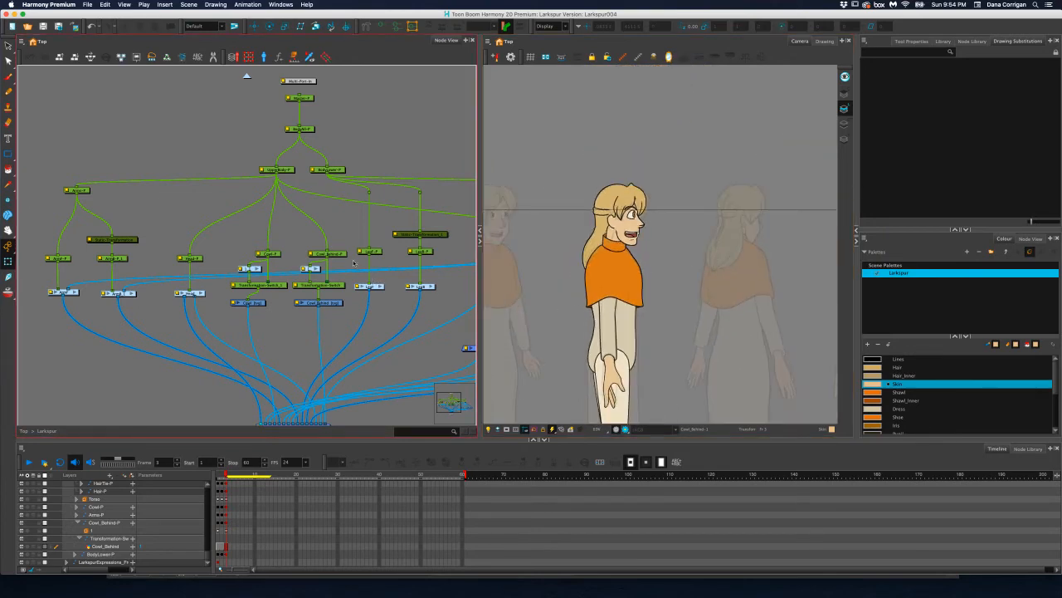
left_click_drag(247, 231, 212, 239)
left_click_drag(350, 228, 335, 256)
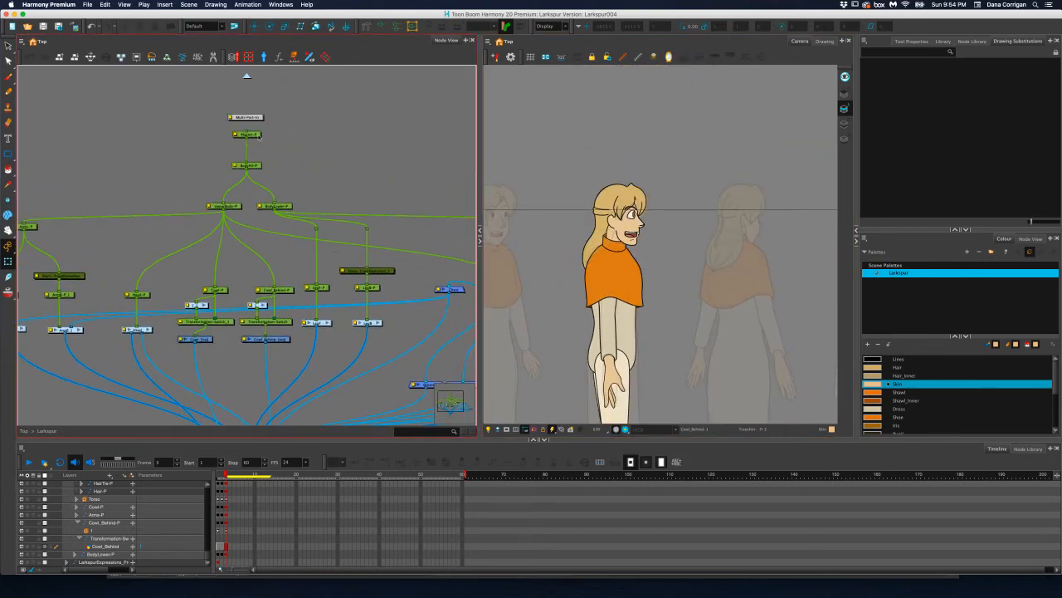
left_click_drag(402, 323, 345, 305)
left_click(461, 267)
left_click_drag(438, 274, 289, 282)
left_click(379, 277)
mouse_move(218, 296)
left_mouse_down()
mouse_move(493, 289)
mouse_move(424, 292)
left_mouse_up()
left_click(247, 275)
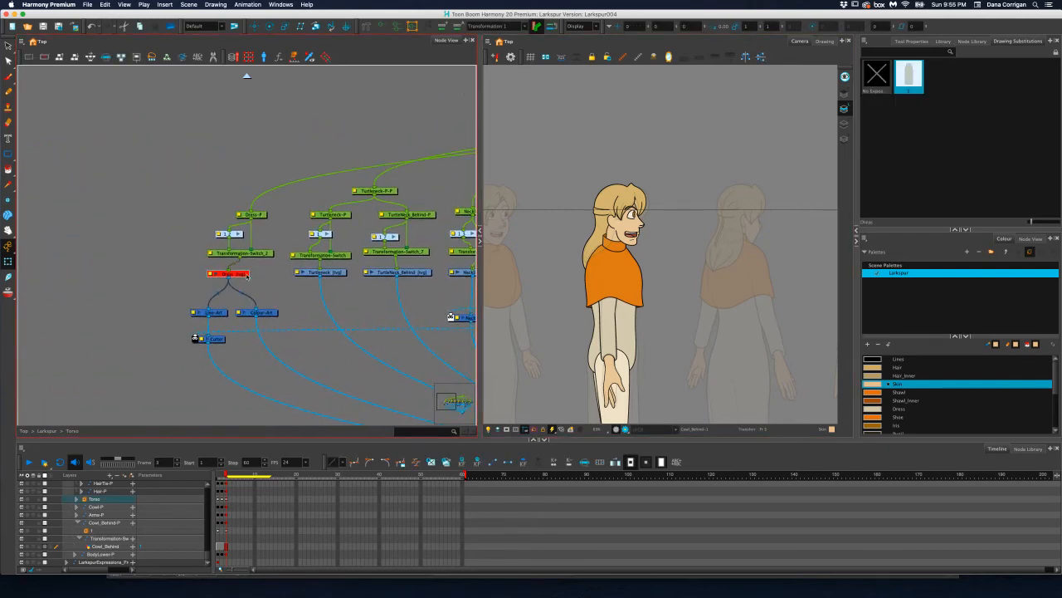
key("a")
Bring the whole profile figure into view and select the Dress peg
scroll(684, 373, "down", 2)
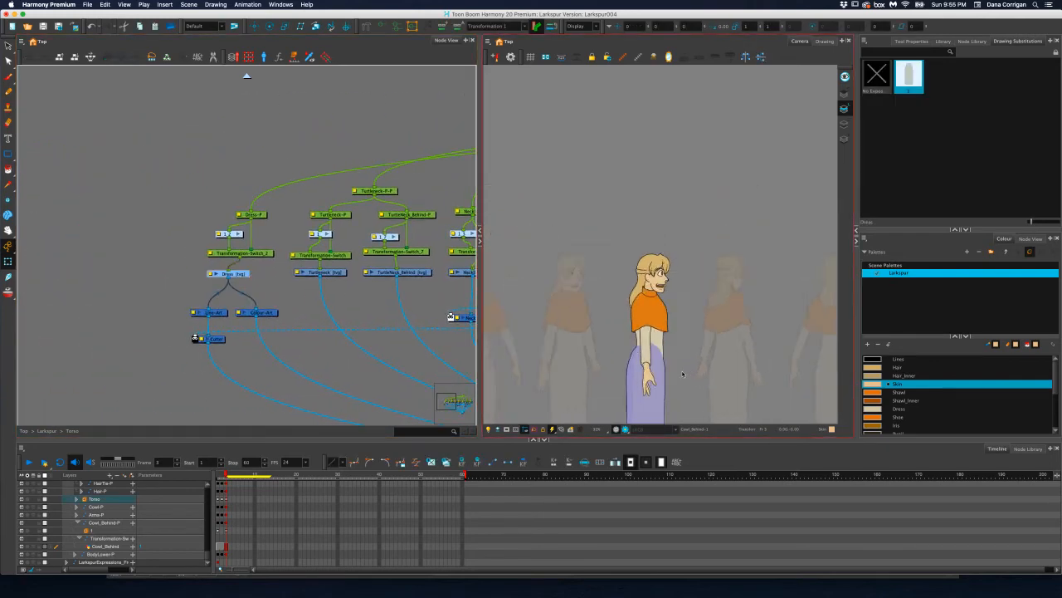
scroll(674, 376, "up", 1)
left_click_drag(674, 376, 670, 250)
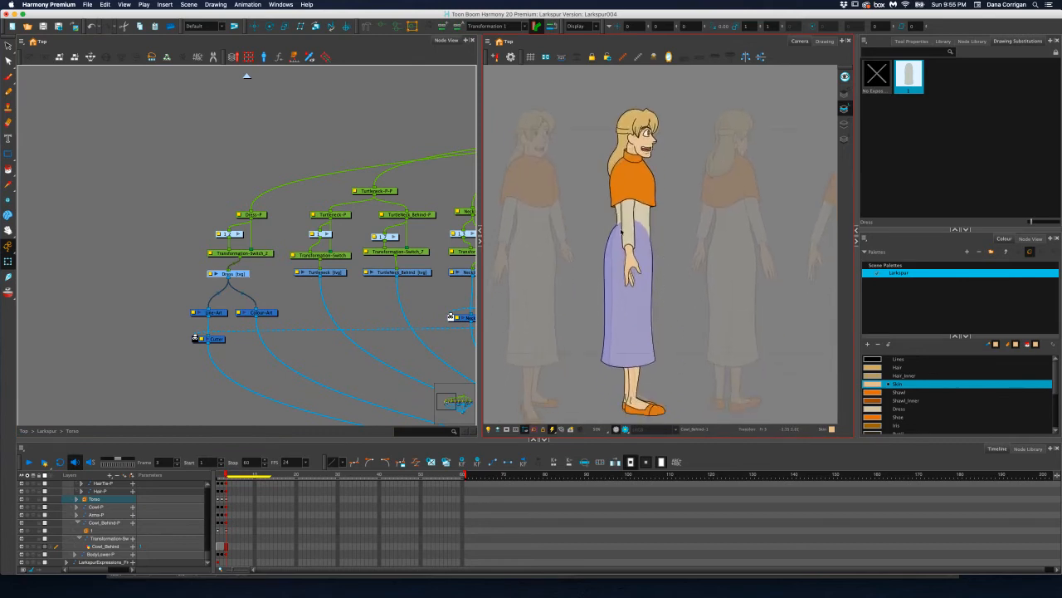
scroll(621, 233, "up", 2)
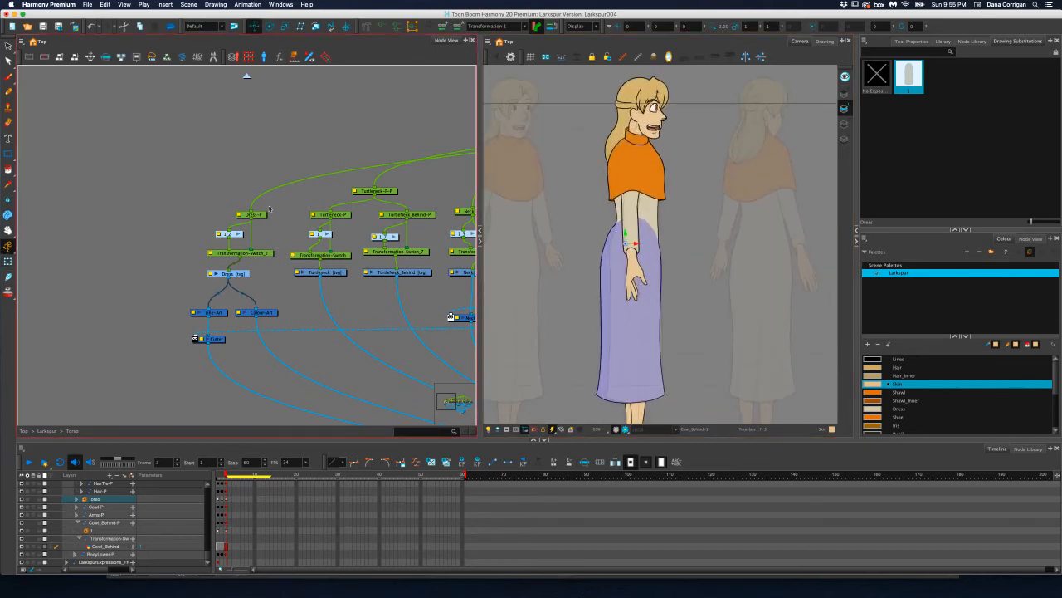
left_click(259, 214)
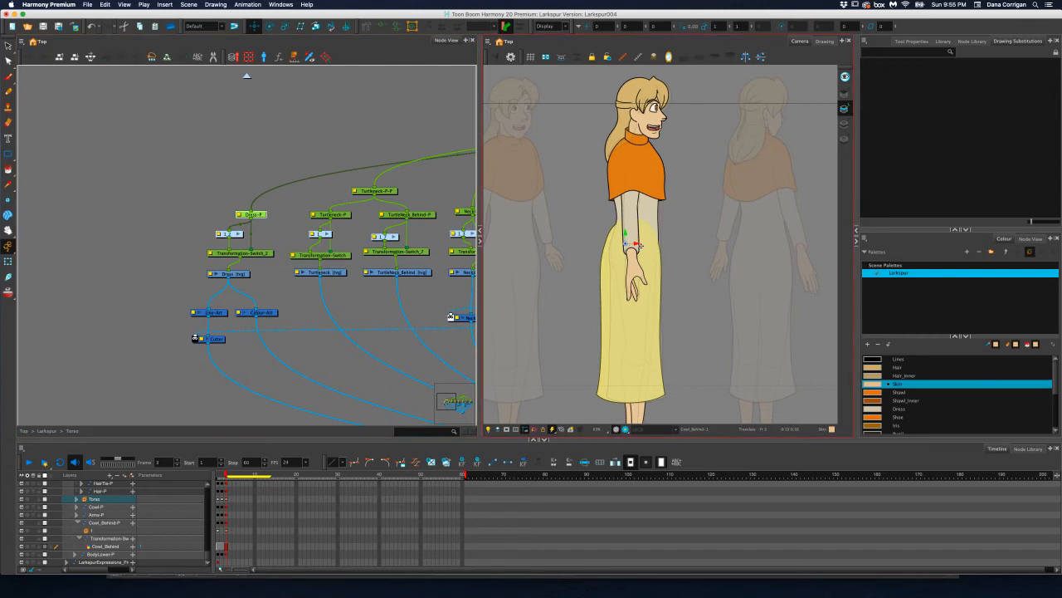
Try to rotate the Dress peg on the profile pose
left_click(270, 27)
left_click_drag(719, 246, 716, 245)
key("super+z")
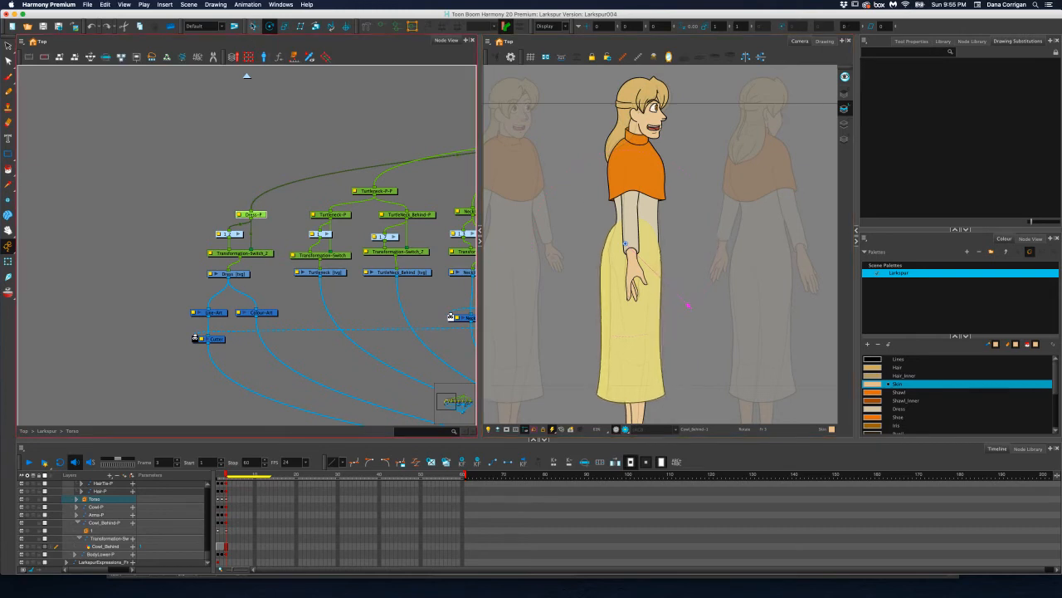
Move the Dress peg slightly forward on frame 3 and compare it with the pose on frame 2
left_click(255, 27)
left_click_drag(635, 242, 642, 243)
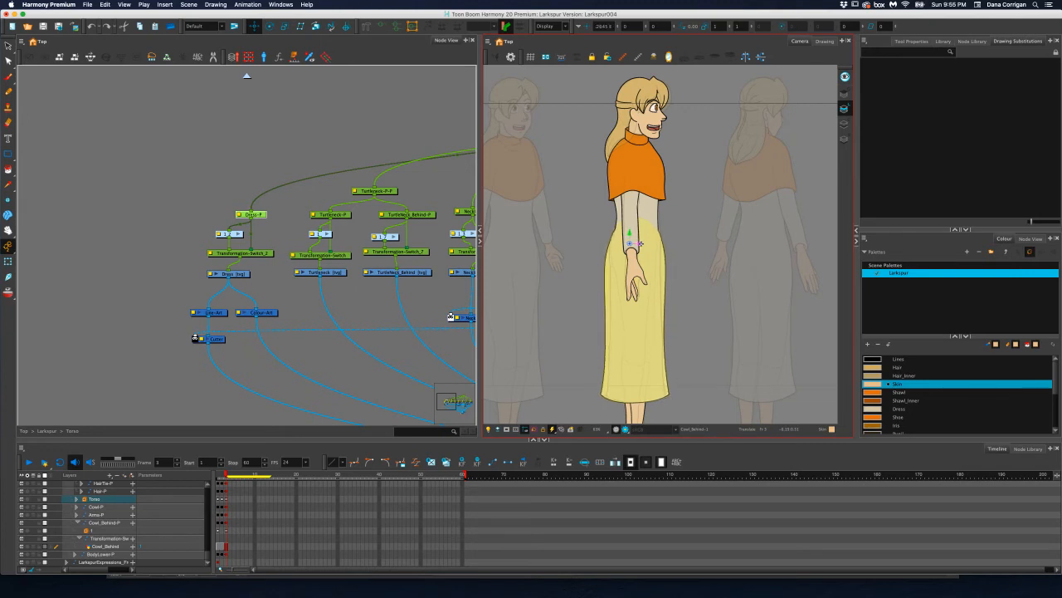
left_click_drag(632, 284, 631, 283)
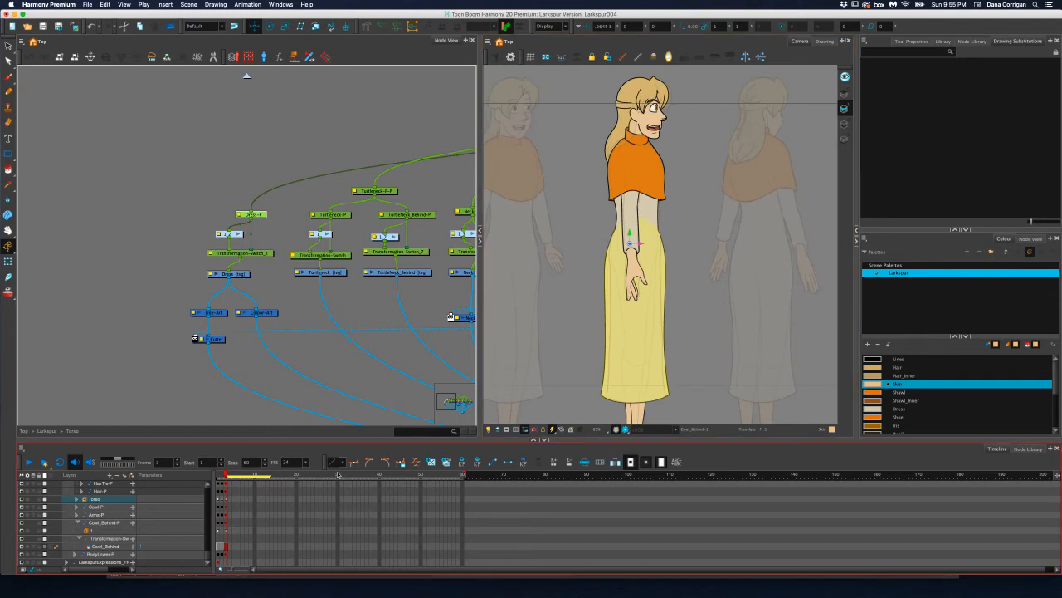
left_click(222, 476)
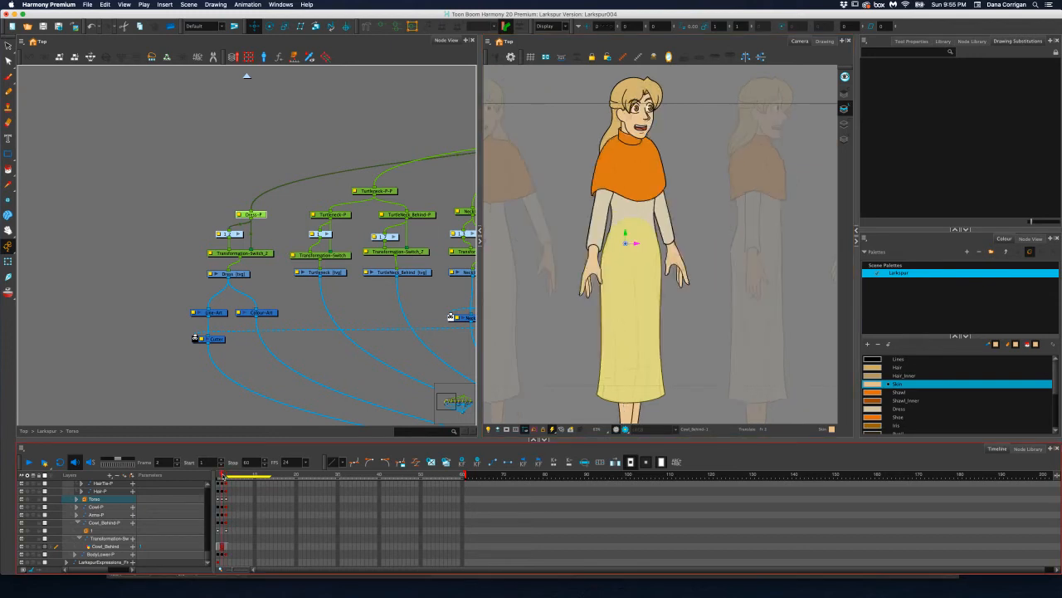
left_click(226, 476)
scroll(651, 358, "up", 2)
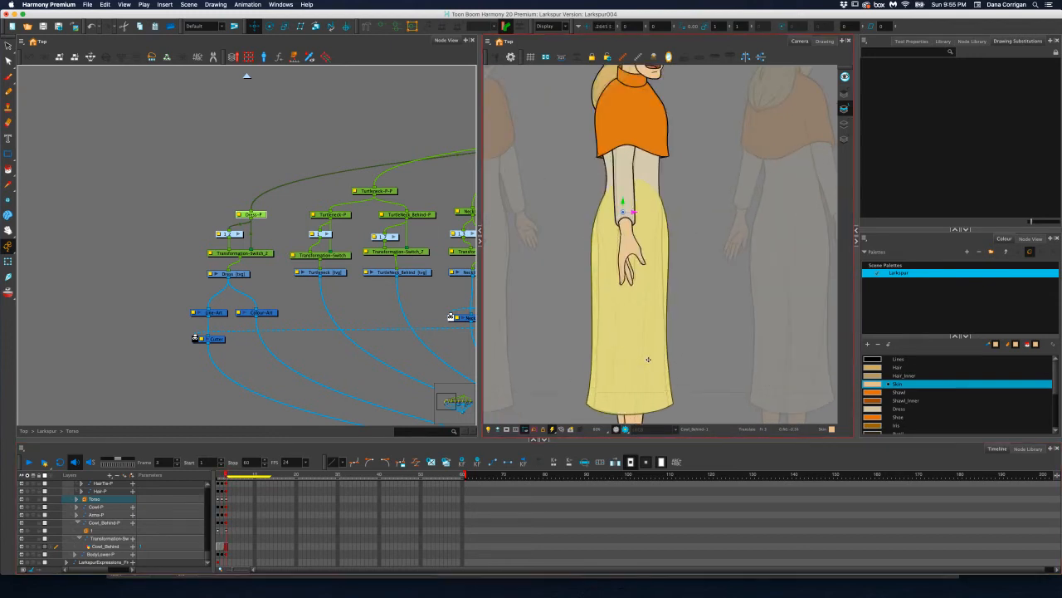
Show the Dress drawing's deformation controls and pull the skirt's back edge inward toward the profile reference
scroll(648, 358, "up", 1)
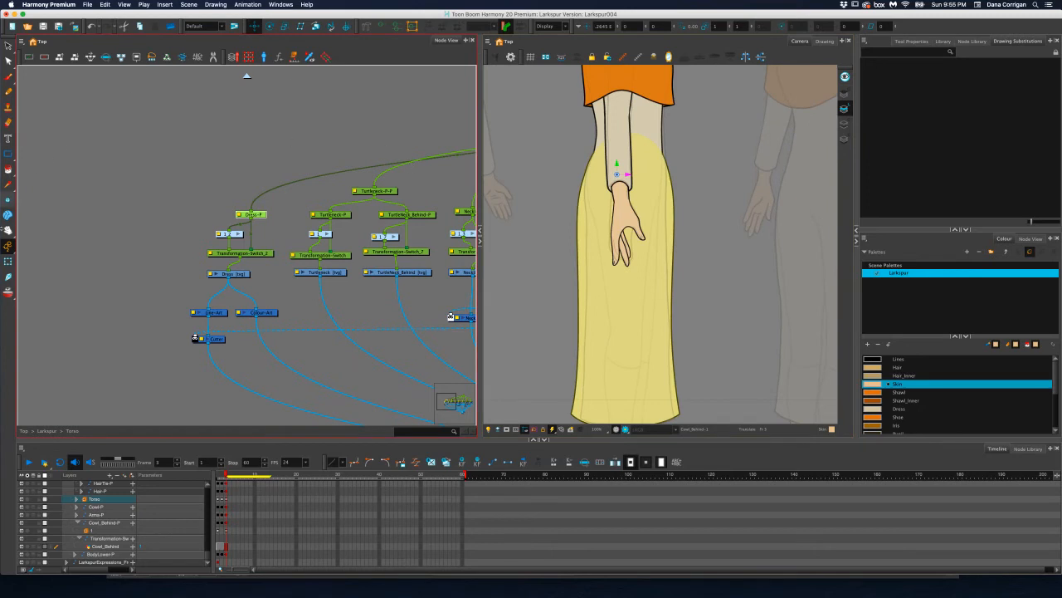
left_click(8, 261)
left_click(238, 266)
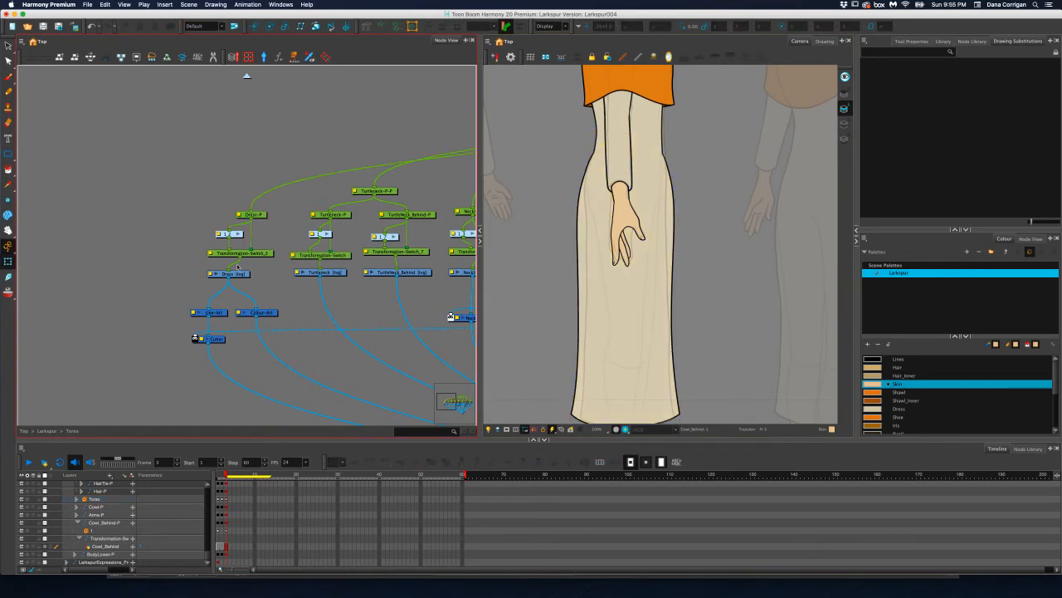
left_click(239, 274)
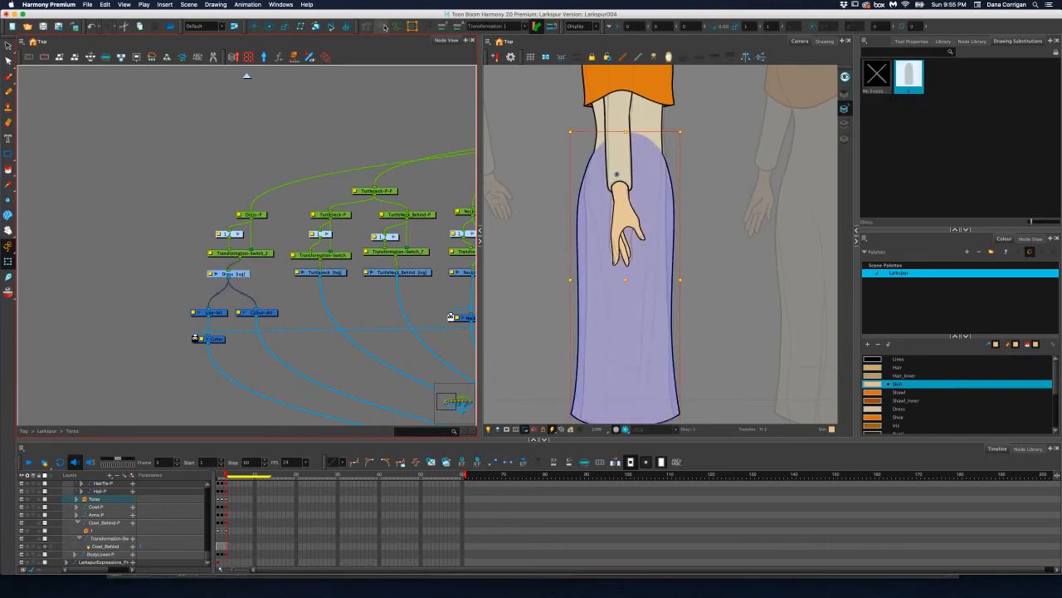
scroll(587, 220, "up", 1)
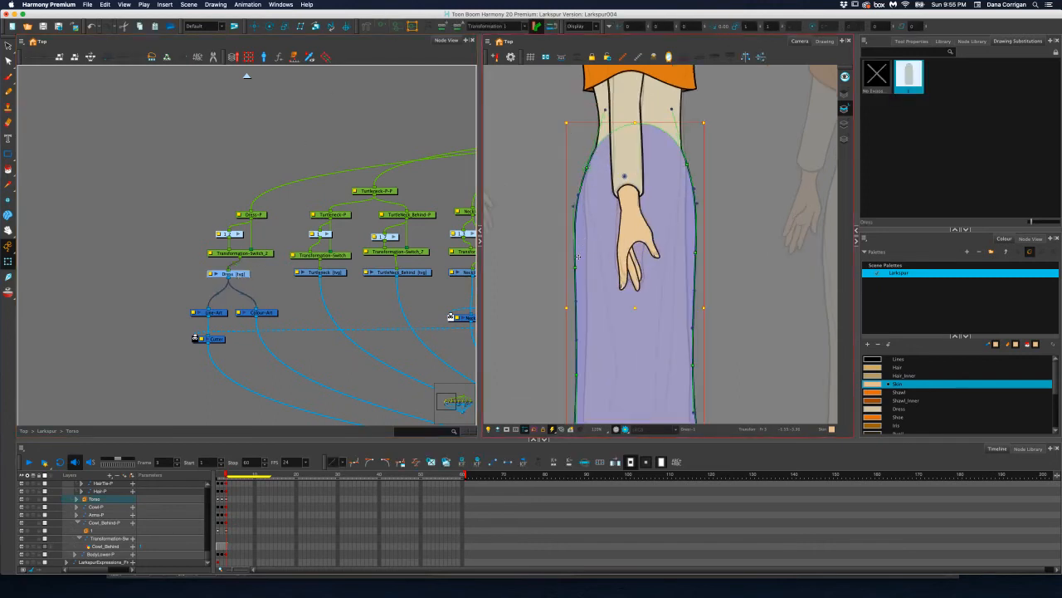
left_click_drag(577, 268, 588, 278)
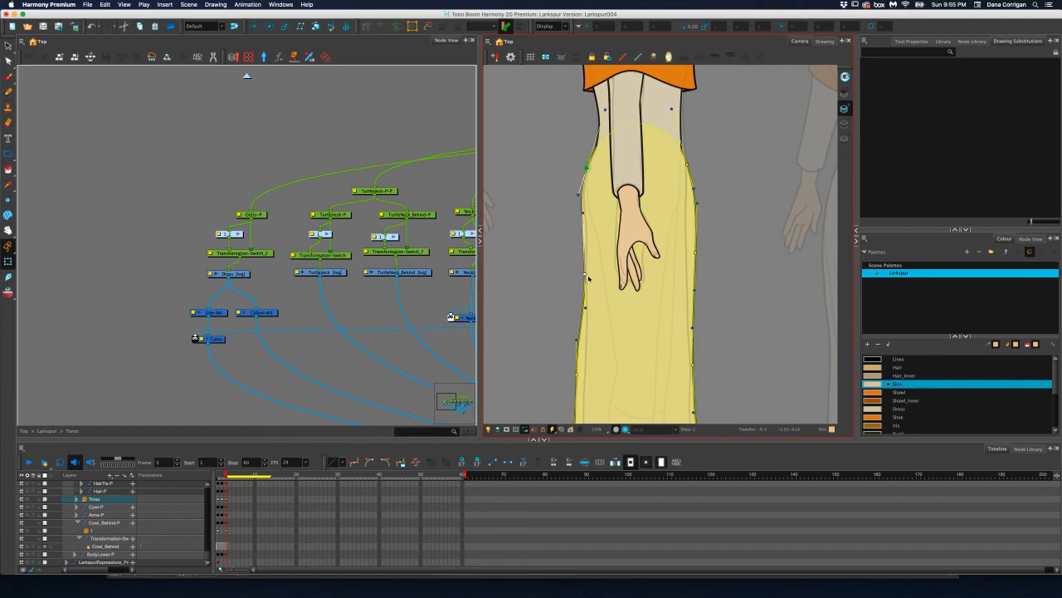
left_click_drag(577, 376, 583, 378)
Narrow the dress hem by moving both corners inward and adjust the front edge of the lower skirt
key("space")
left_click_drag(639, 337, 649, 205)
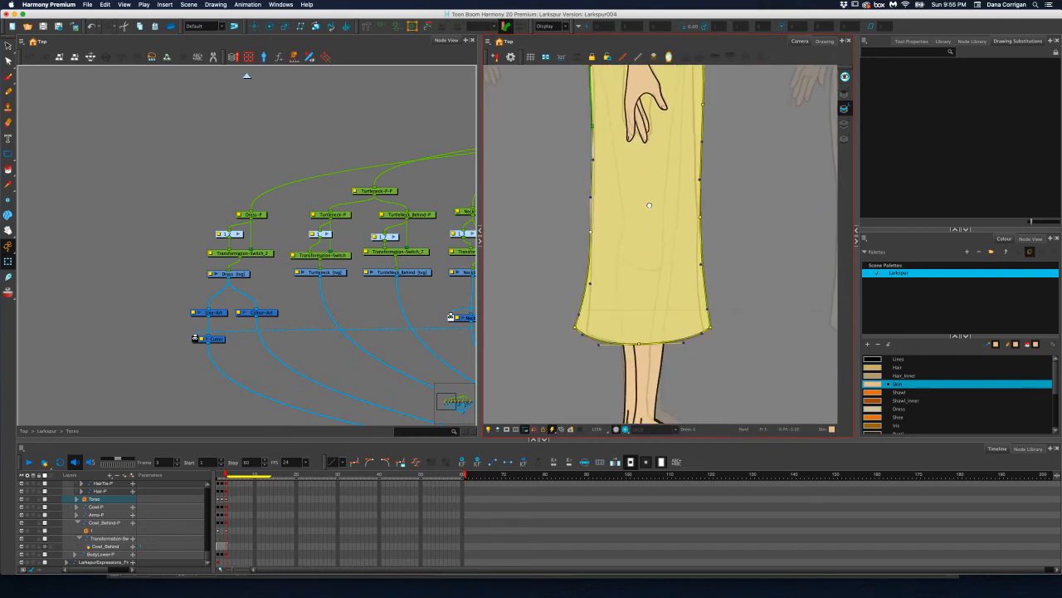
left_click_drag(576, 328, 586, 334)
left_click_drag(709, 328, 705, 330)
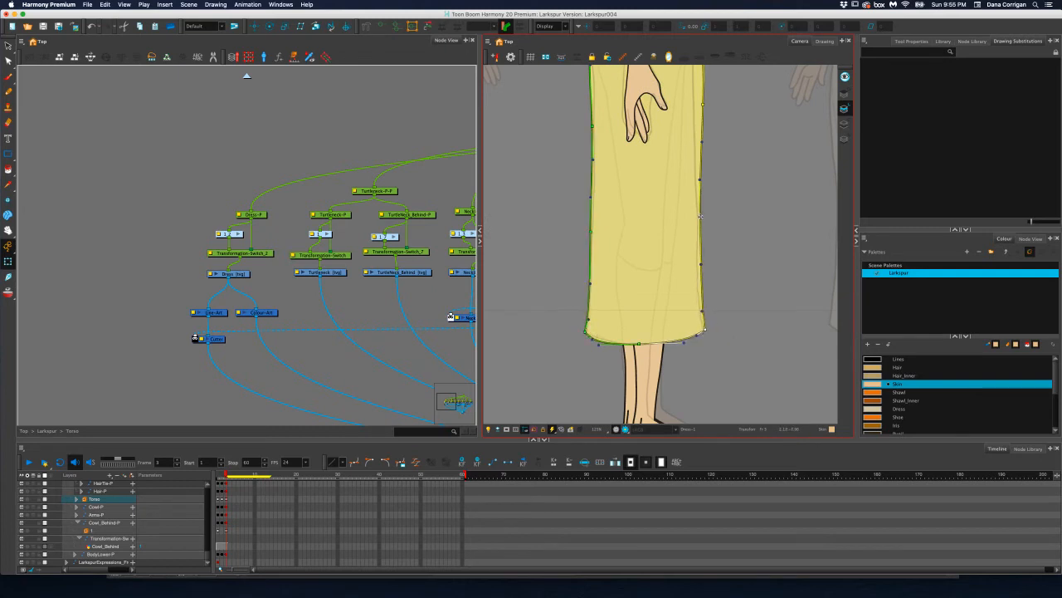
left_click_drag(700, 216, 698, 219)
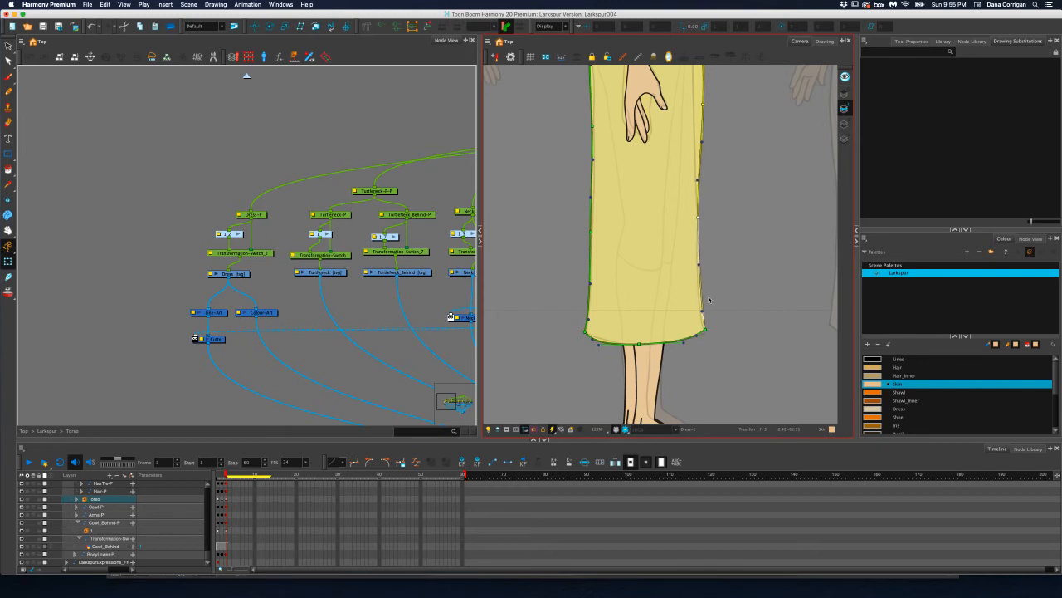
left_click_drag(703, 312, 698, 300)
Refine the dress's upper front edge at the hip and thigh, and adjust the curve along its back
mouse_move(737, 225)
left_mouse_down()
mouse_move(728, 338)
mouse_move(727, 234)
mouse_move(684, 244)
left_mouse_up()
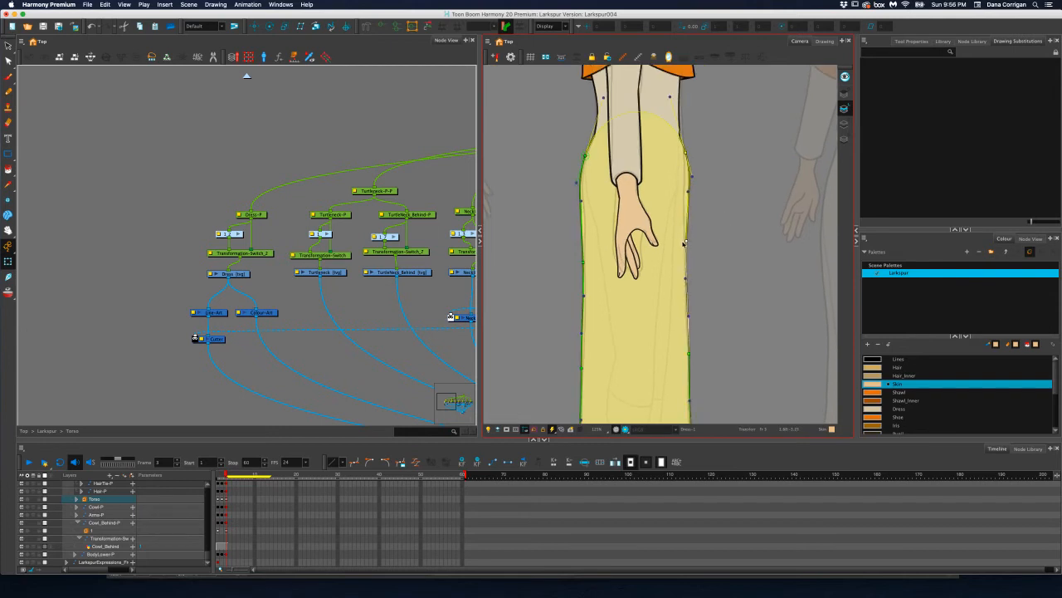
left_click_drag(689, 190, 682, 153)
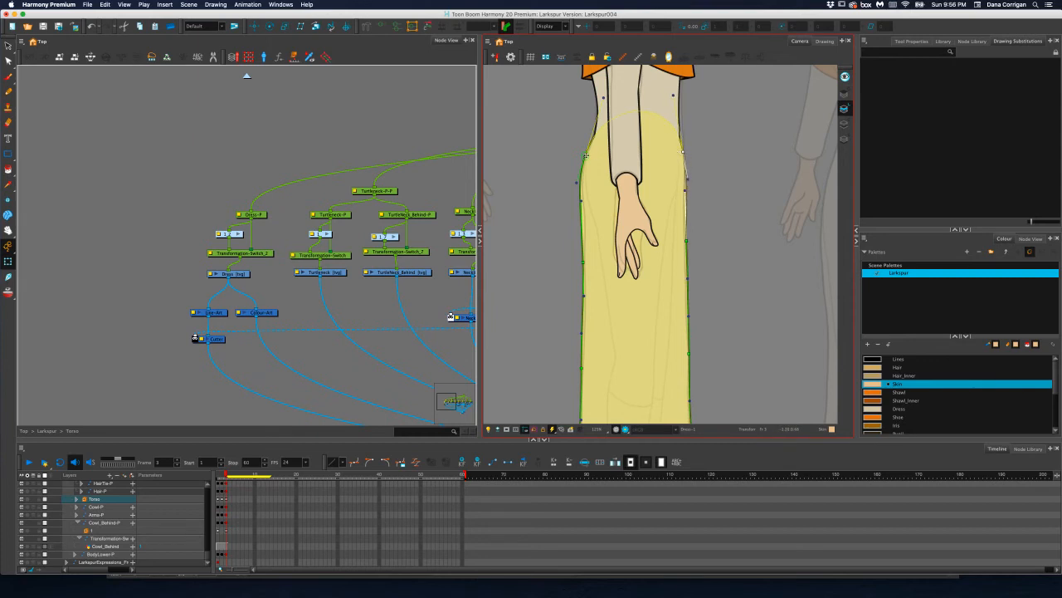
left_click(548, 193)
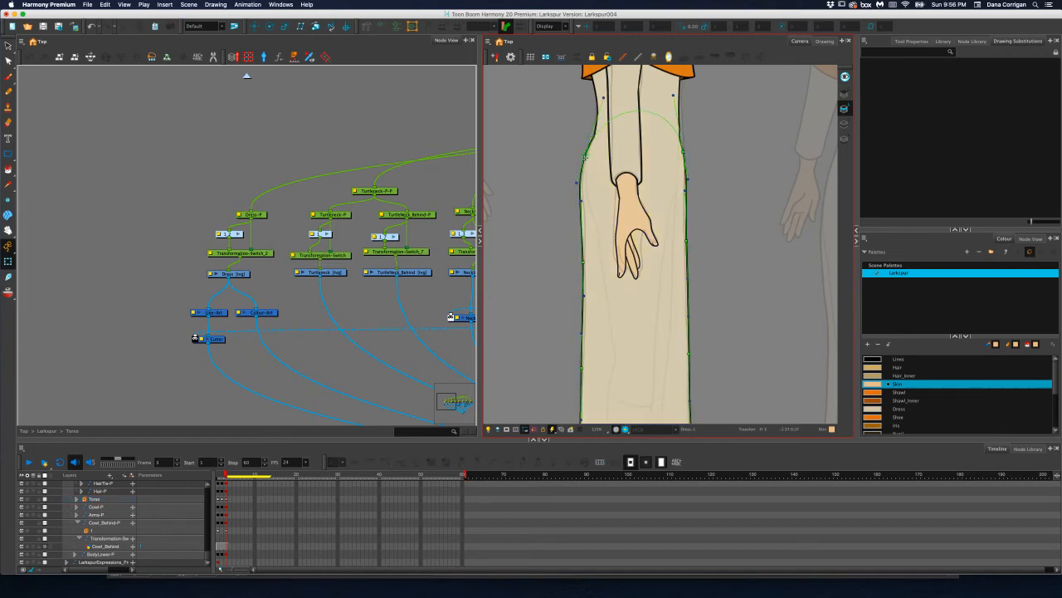
left_click(584, 247)
left_click(584, 264)
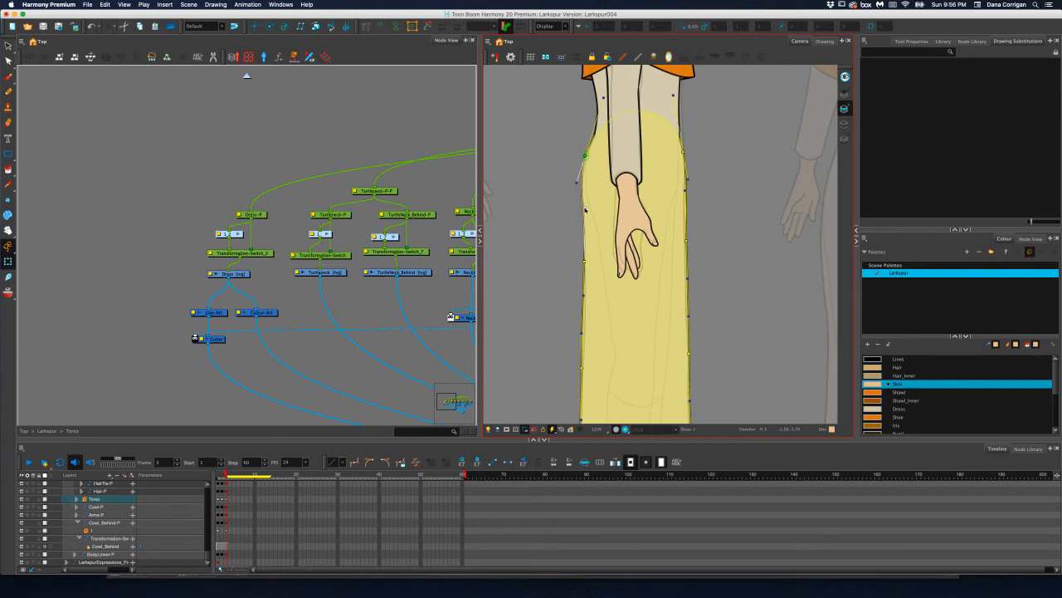
Hide the Dress deformation controls and check the whole profile figure against the reference
scroll(571, 220, "down", 4)
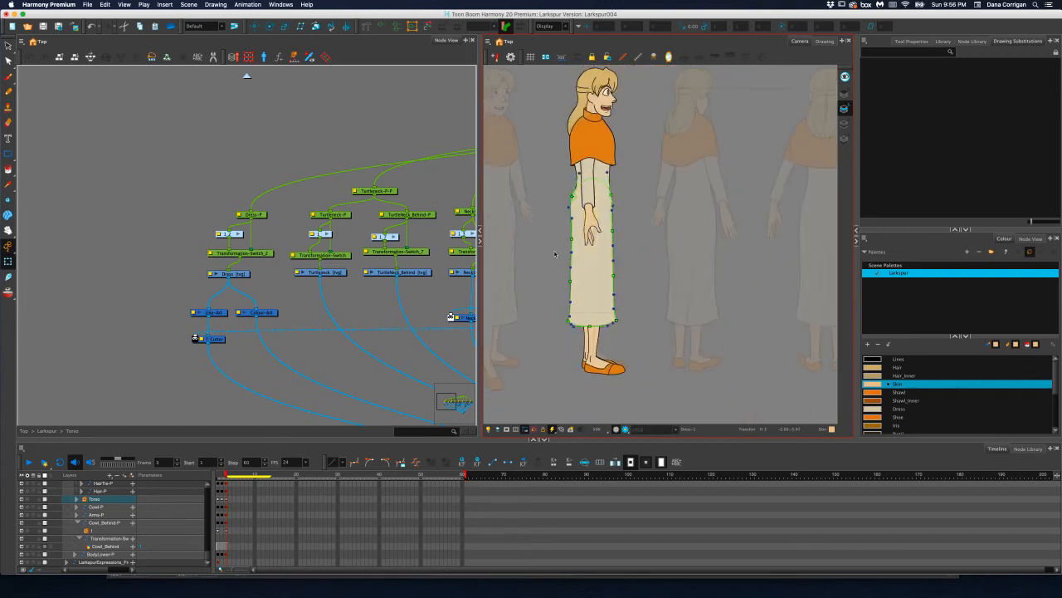
left_click(393, 53)
left_click(602, 265)
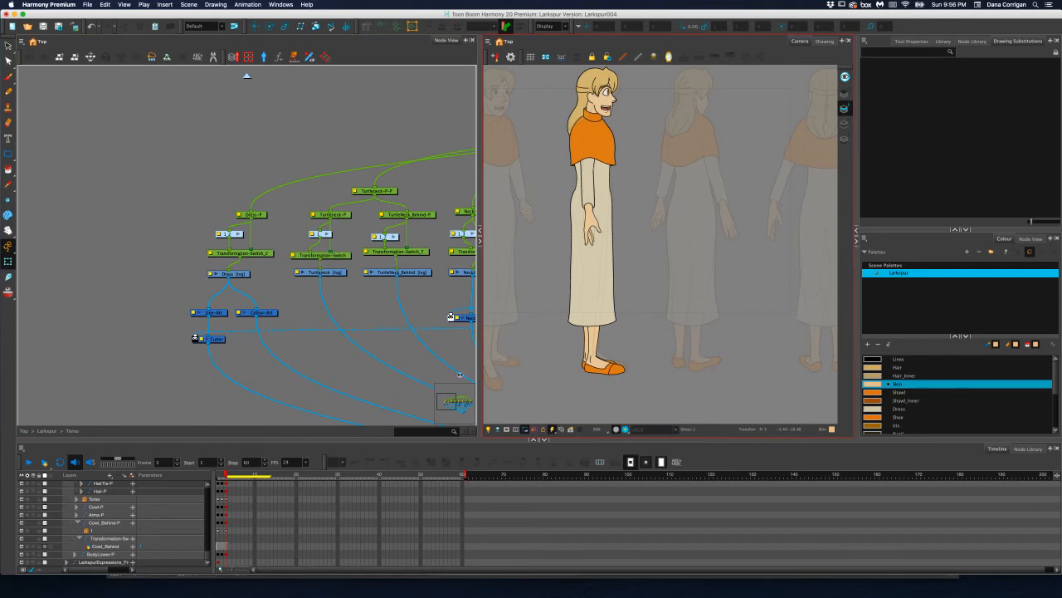
left_click_drag(226, 475, 225, 480)
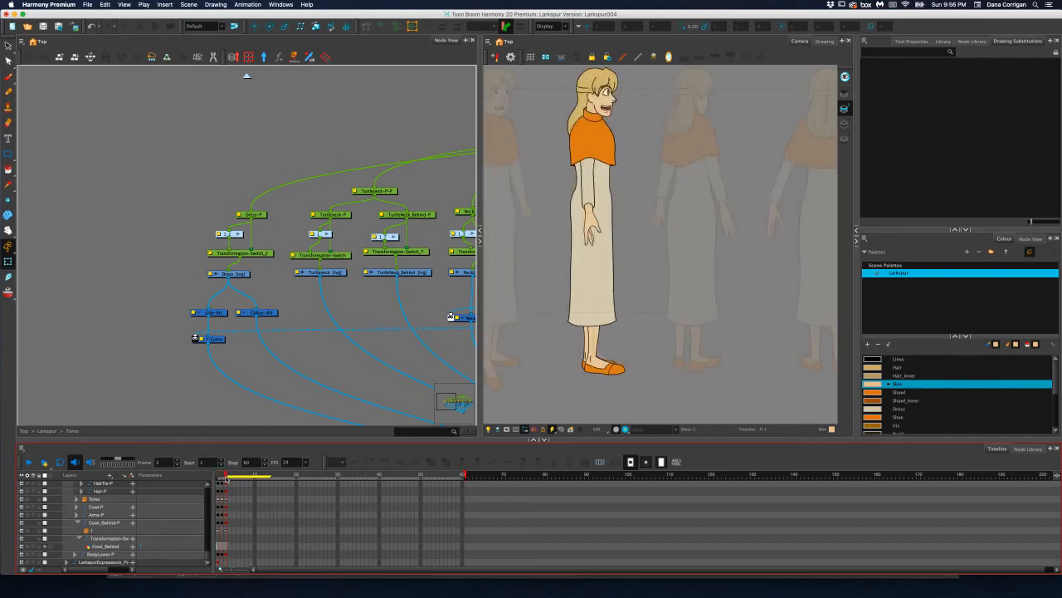
Leave the Torso group and open the Head group to work on the profile mouth
scroll(596, 108, "up", 10)
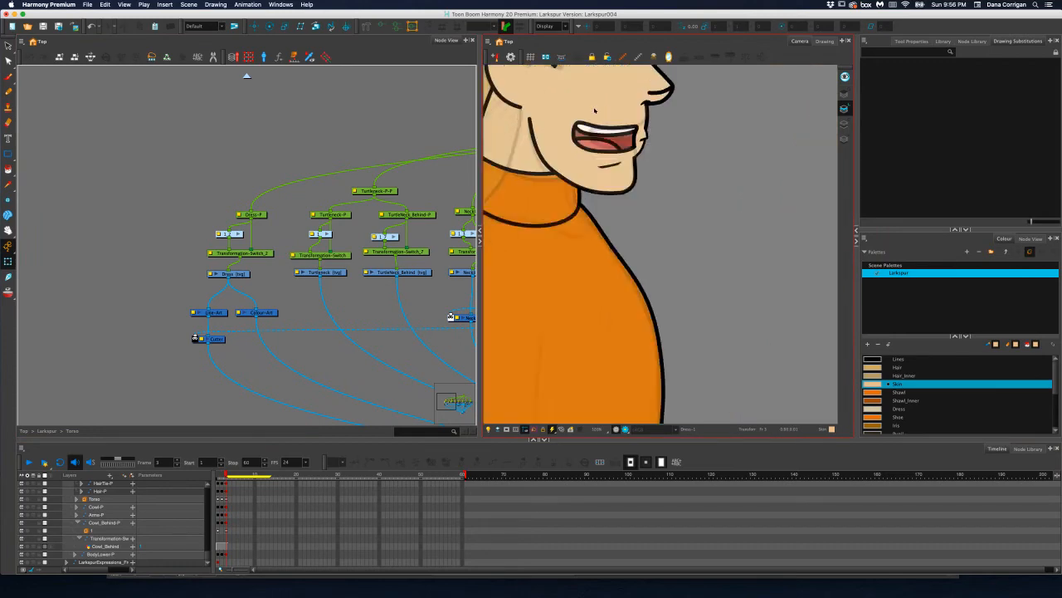
scroll(595, 122, "up", 4)
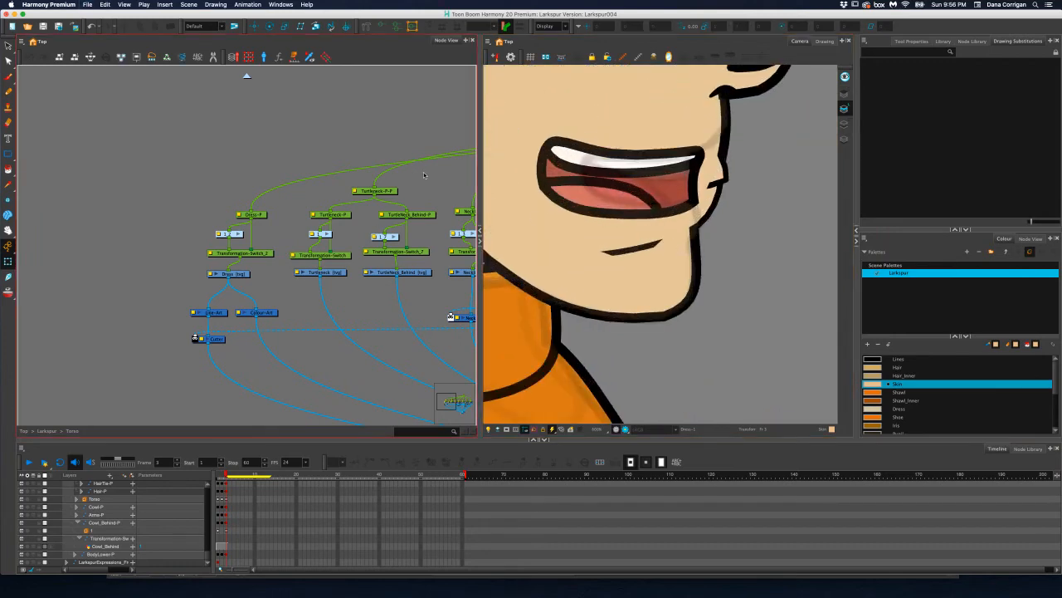
left_click_drag(427, 179, 257, 250)
left_click_drag(366, 218, 275, 239)
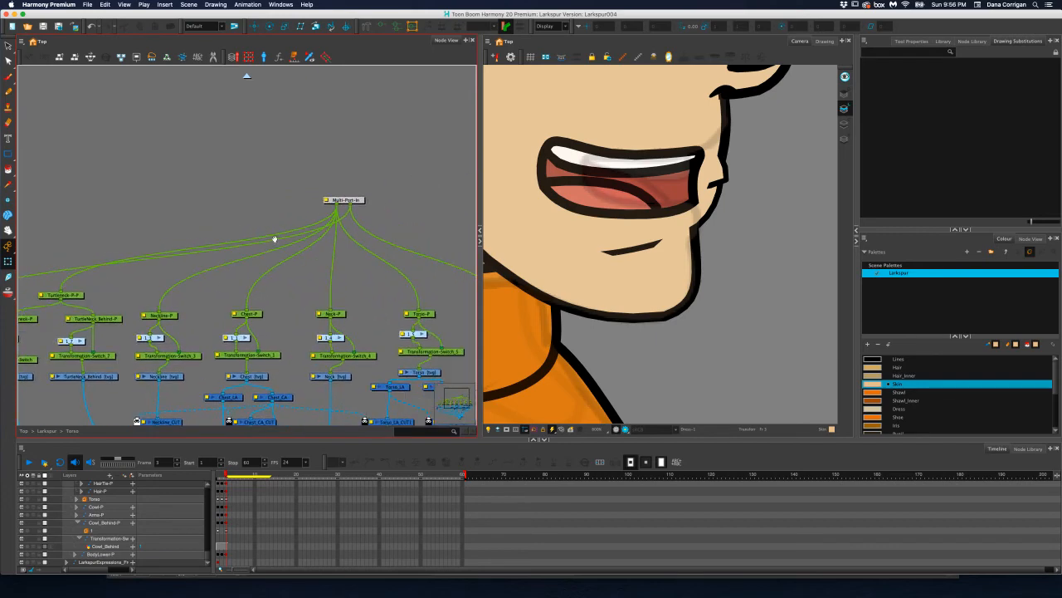
left_click(246, 78)
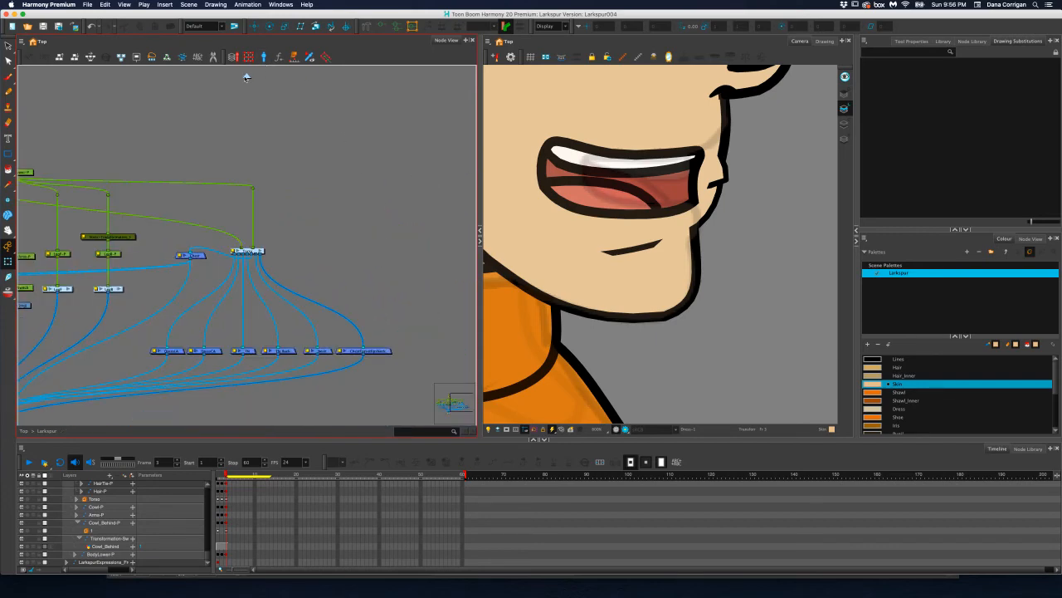
left_click_drag(251, 188, 463, 186)
left_click_drag(346, 202, 488, 200)
mouse_move(354, 223)
left_mouse_down()
mouse_move(343, 242)
mouse_move(361, 213)
left_mouse_up()
left_click(247, 281)
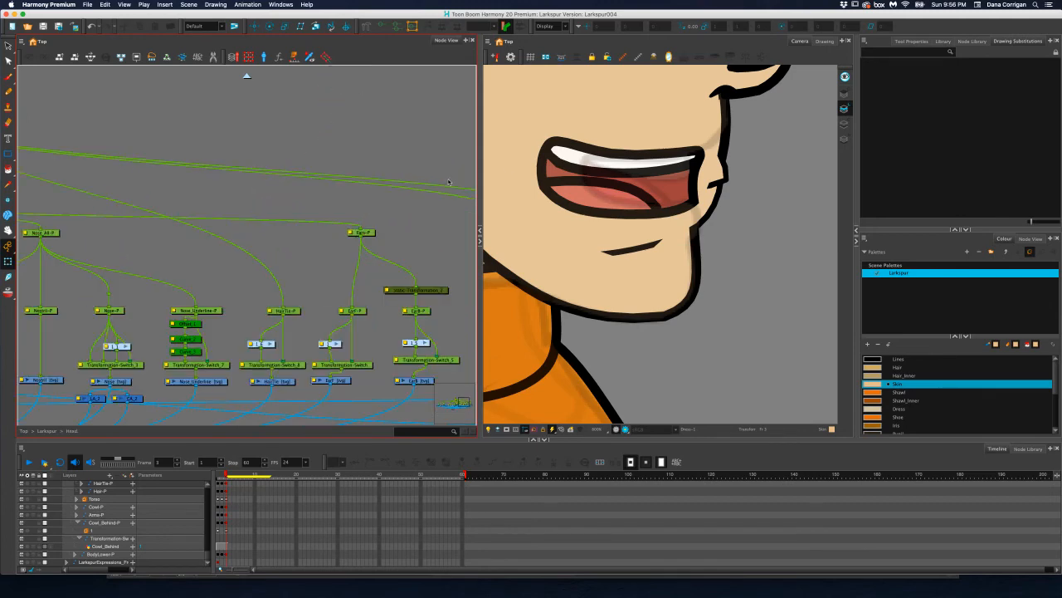
Locate the Mouth group within the Head group and open it
left_click_drag(687, 164, 652, 211)
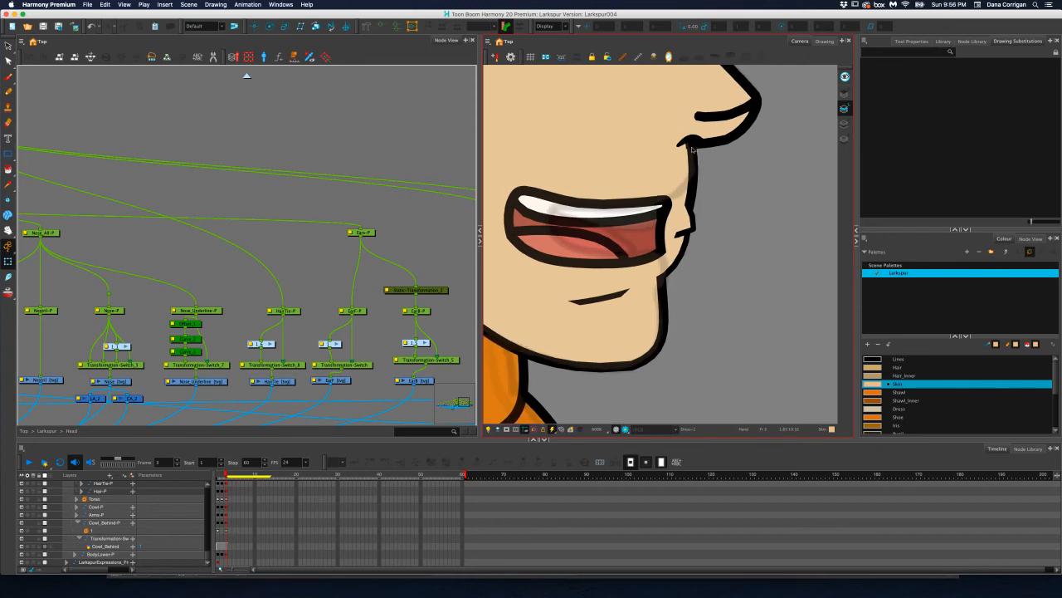
left_click_drag(138, 264, 340, 230)
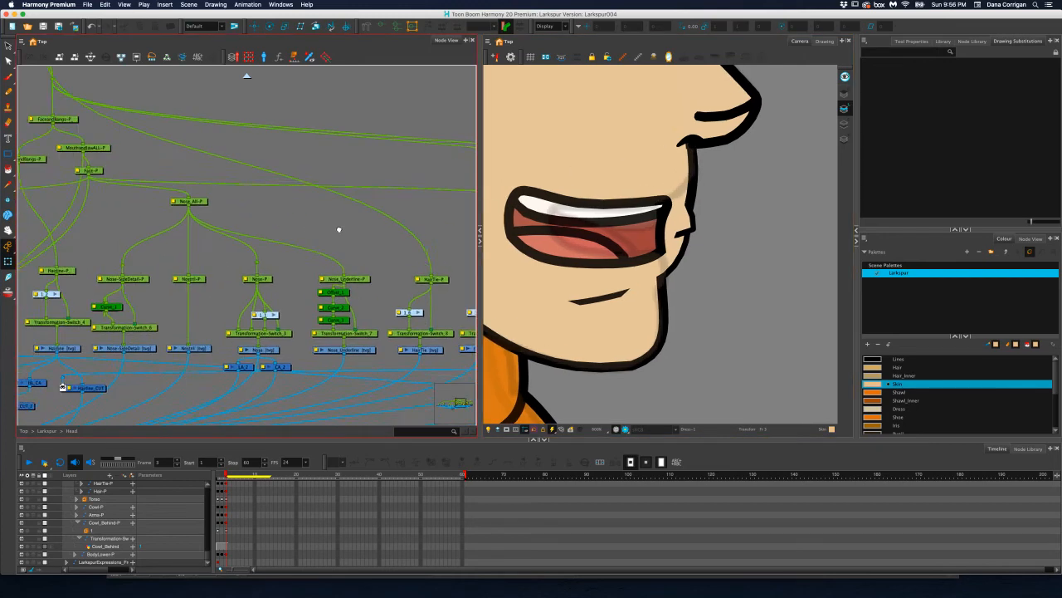
mouse_move(193, 249)
left_mouse_down()
mouse_move(304, 268)
mouse_move(304, 298)
mouse_move(301, 260)
mouse_move(180, 239)
left_mouse_up()
left_click_drag(370, 204, 498, 168)
left_click_drag(319, 240, 407, 257)
left_click_drag(270, 240, 359, 261)
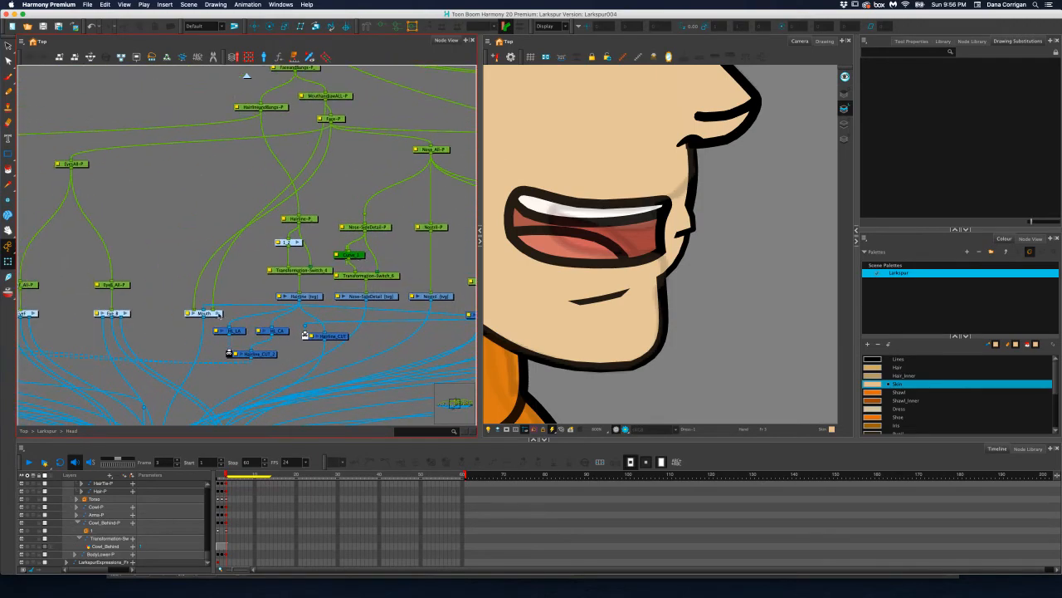
left_click(218, 314)
Select the main mouth peg above the upper and lower mouth pegs and move the mouth slightly forward on the face
left_click_drag(279, 225, 287, 282)
left_click(293, 150)
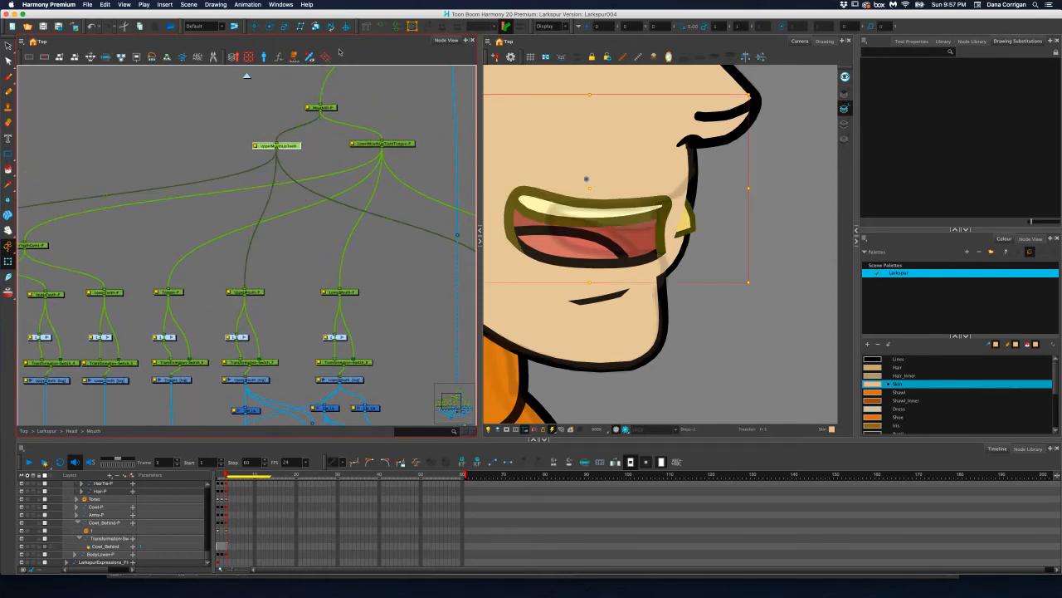
left_click(257, 27)
scroll(595, 198, "down", 4)
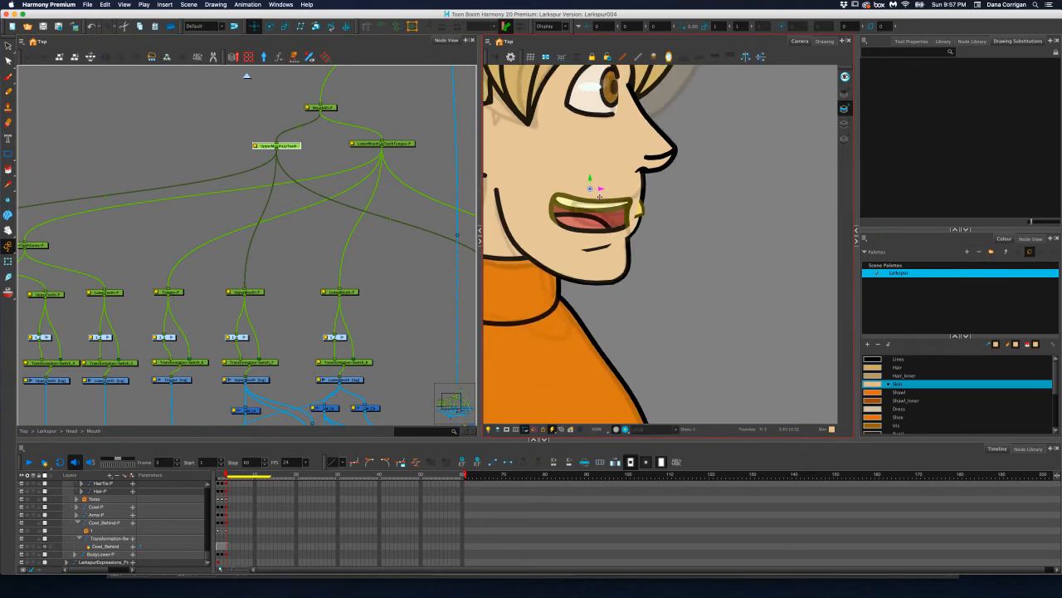
left_click(327, 105)
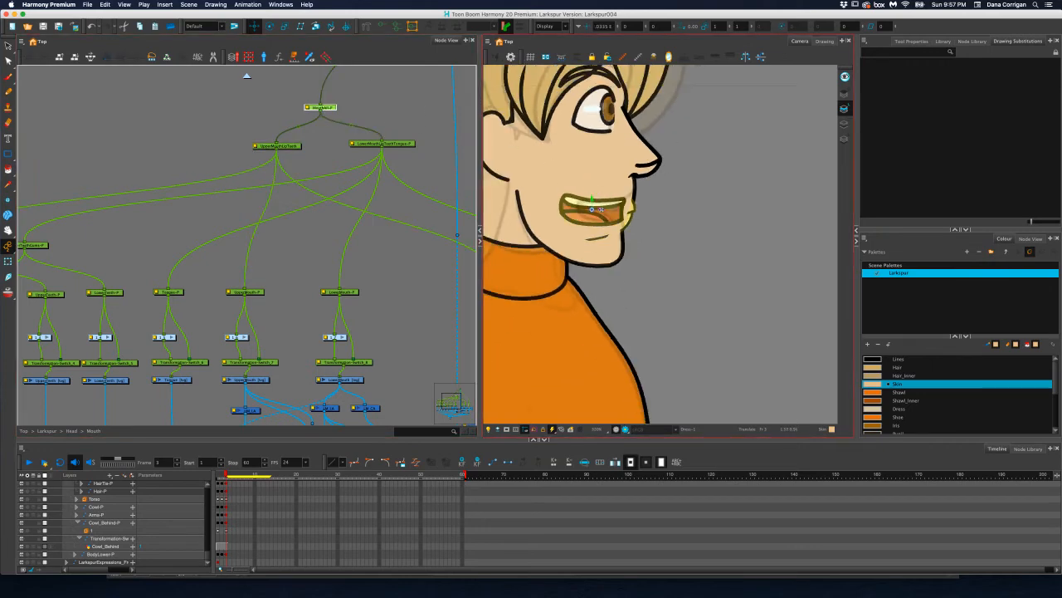
left_click_drag(604, 208, 607, 208)
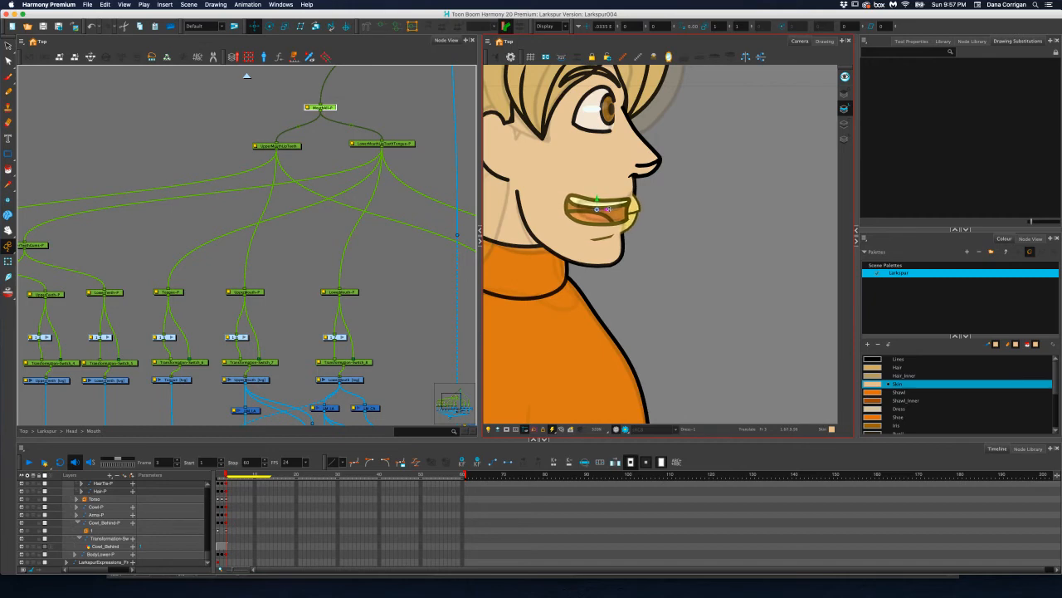
Select the LowerLip peg and move the lower lip forward and slightly up
scroll(606, 208, "up", 4)
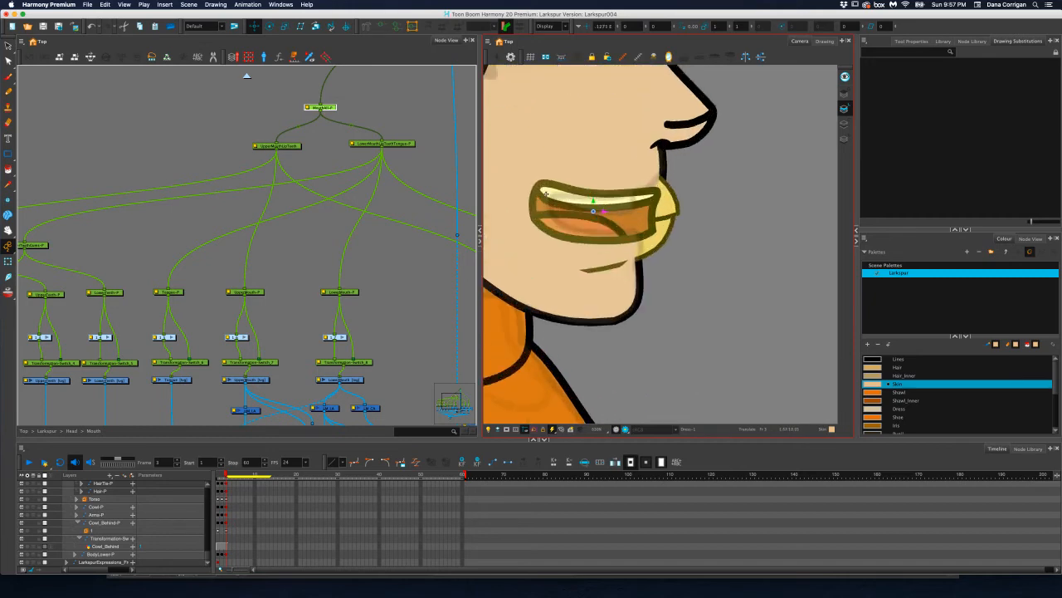
left_click(291, 301)
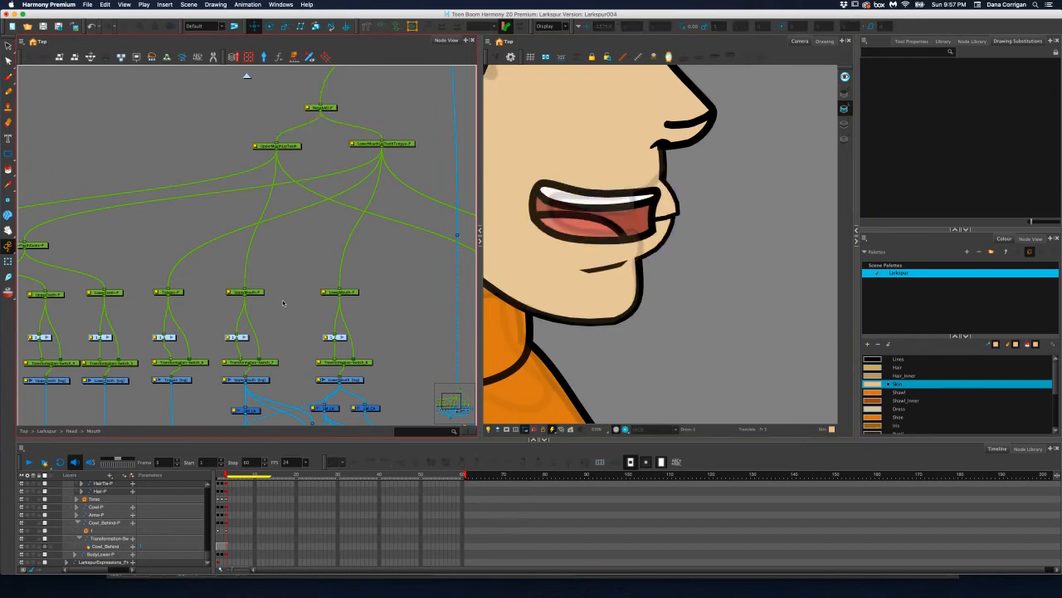
scroll(282, 302, "right", 5)
scroll(343, 285, "right", 5)
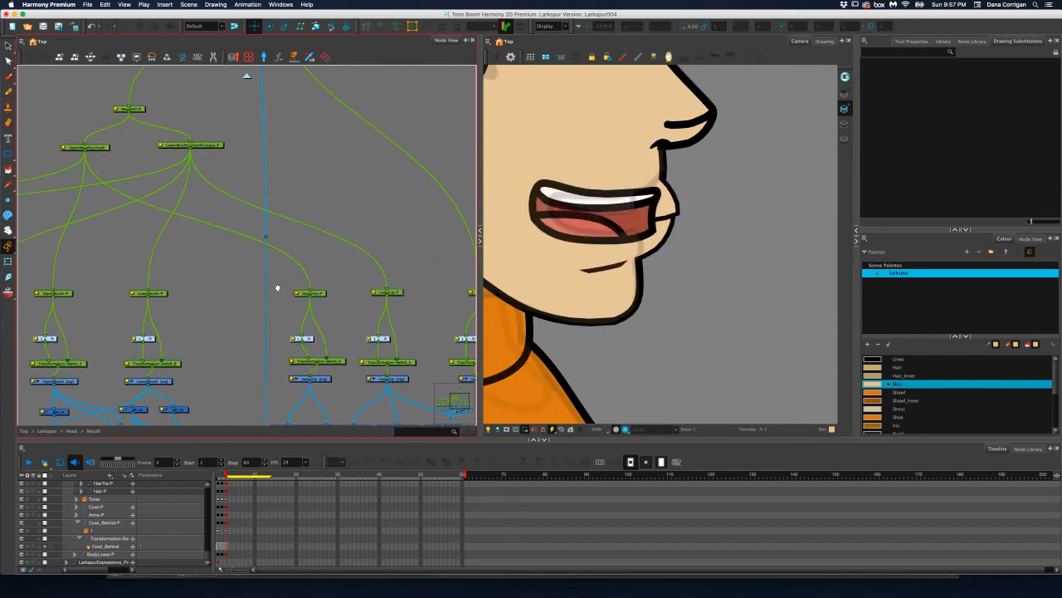
left_click(376, 290)
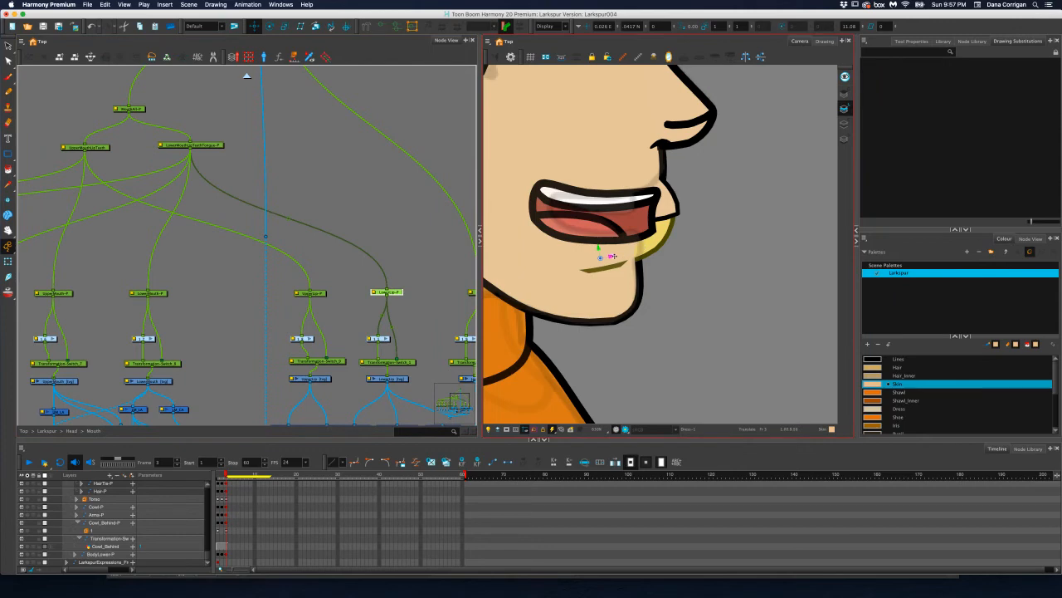
mouse_move(612, 257)
left_mouse_down()
mouse_move(628, 254)
mouse_move(618, 245)
left_mouse_up()
Select the LowerLip drawing and move the lower front point of its deformation curve slightly back
left_click(361, 126)
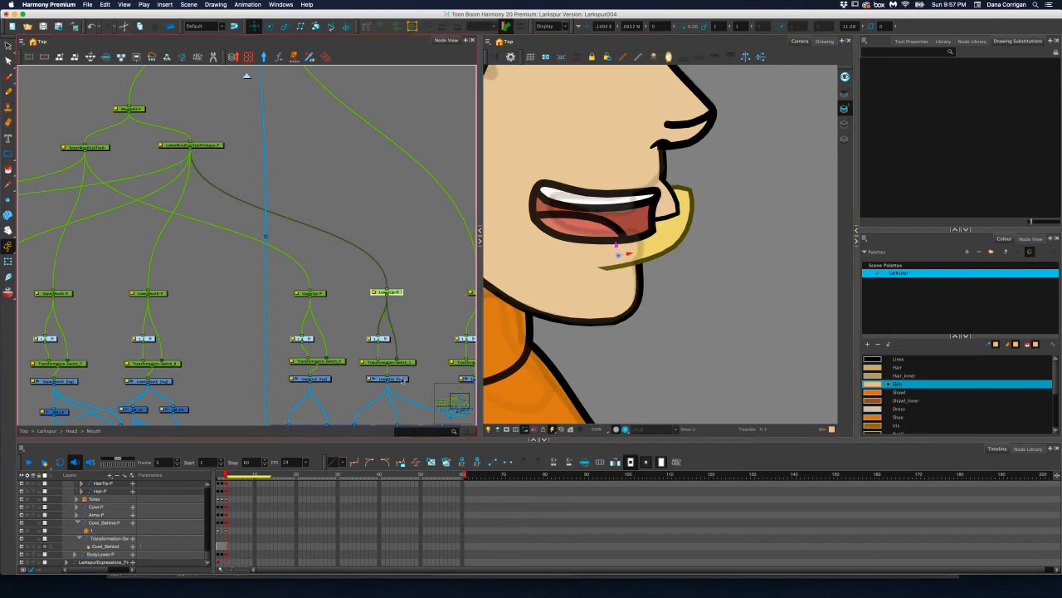
left_click(402, 379)
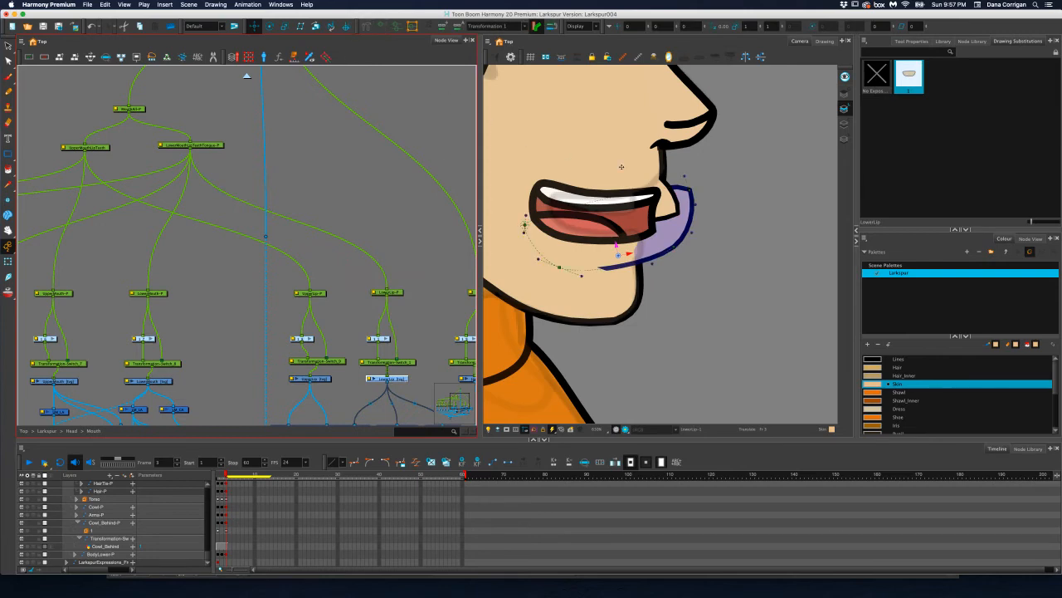
left_click_drag(672, 250, 668, 251)
key("super+z")
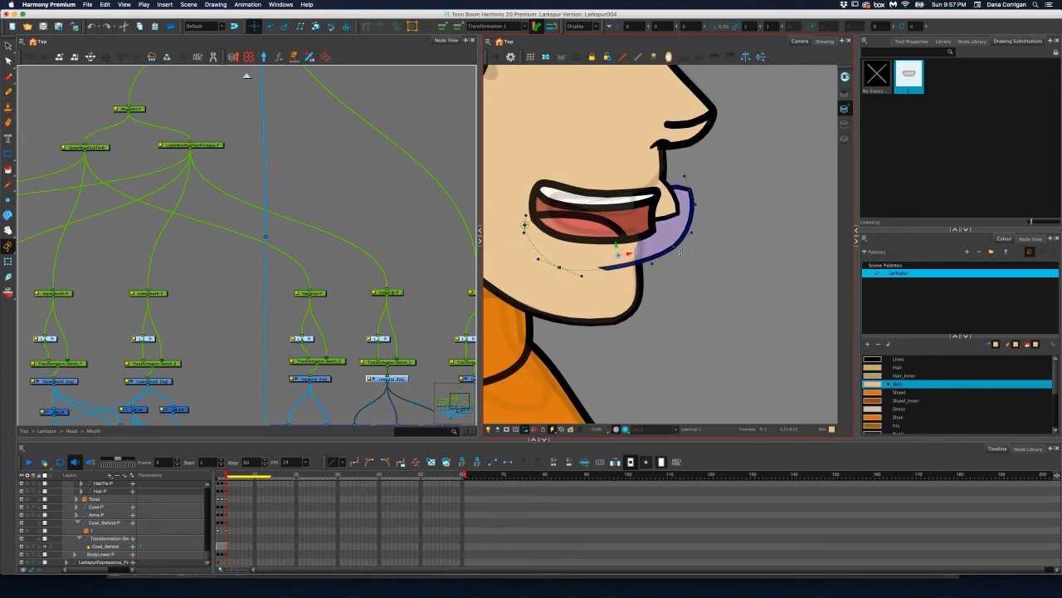
scroll(672, 248, "up", 3)
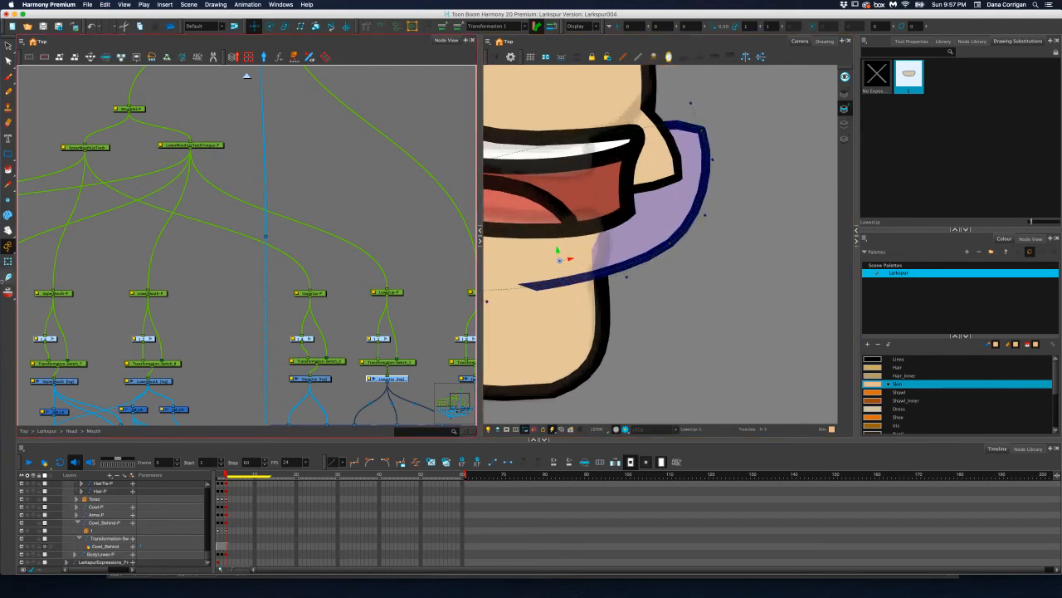
key("shift+t")
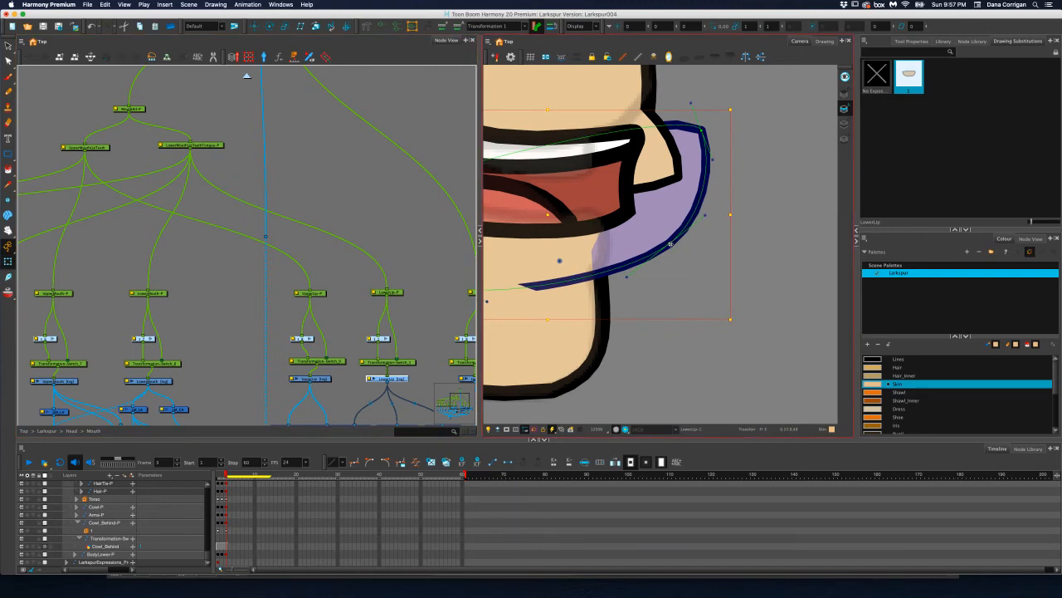
mouse_move(669, 244)
left_mouse_down()
mouse_move(610, 274)
mouse_move(658, 247)
left_mouse_up()
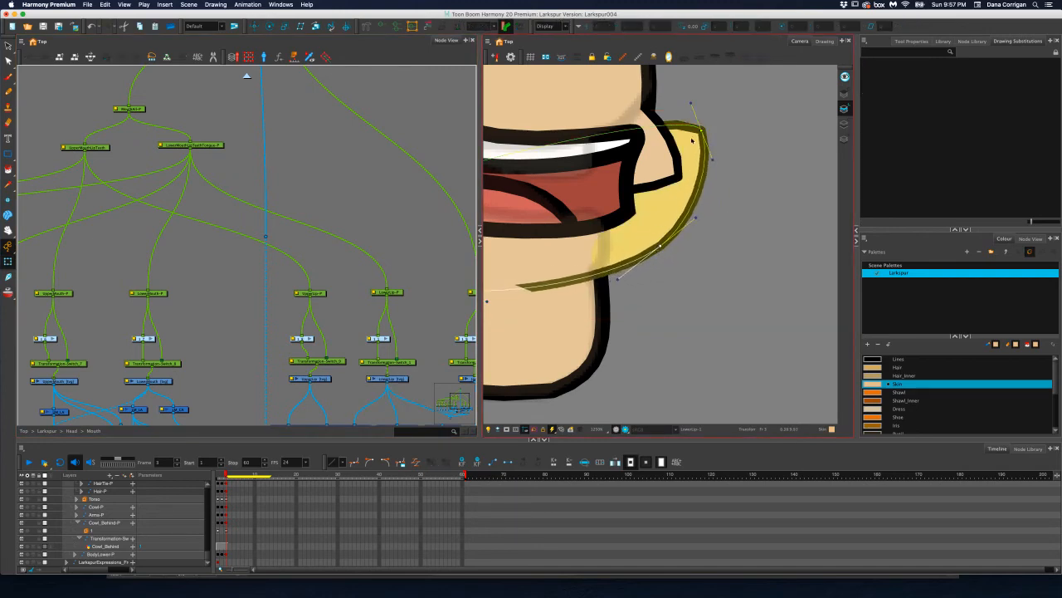
Pull the lip's upper front deformation point down to the mouth corner and its lower front point back onto the chin edge
left_click_drag(702, 130, 603, 216)
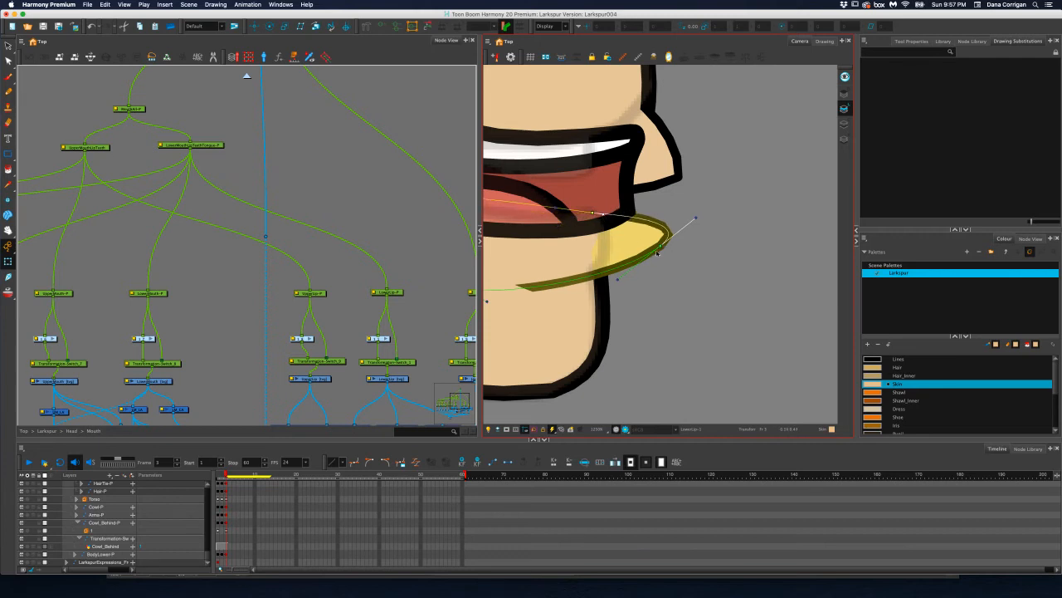
left_click_drag(656, 252, 601, 273)
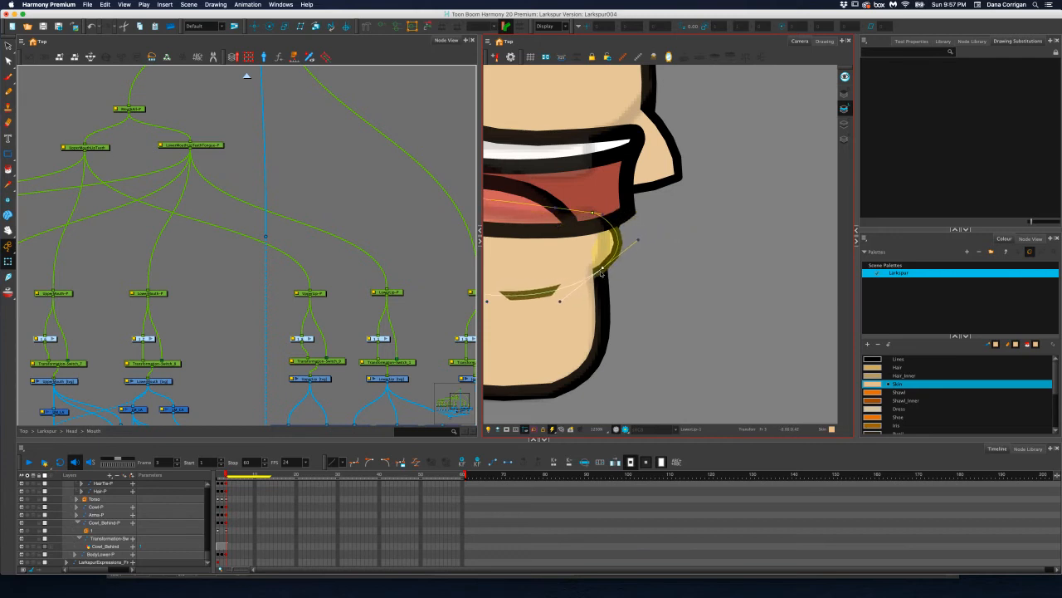
scroll(635, 257, "down", 1)
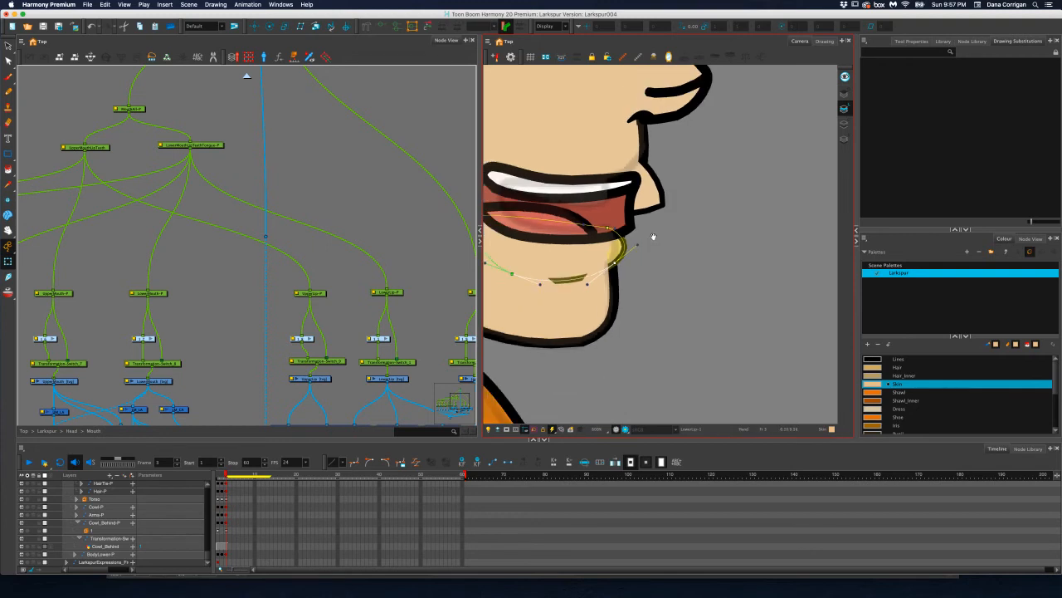
left_click_drag(653, 238, 709, 223)
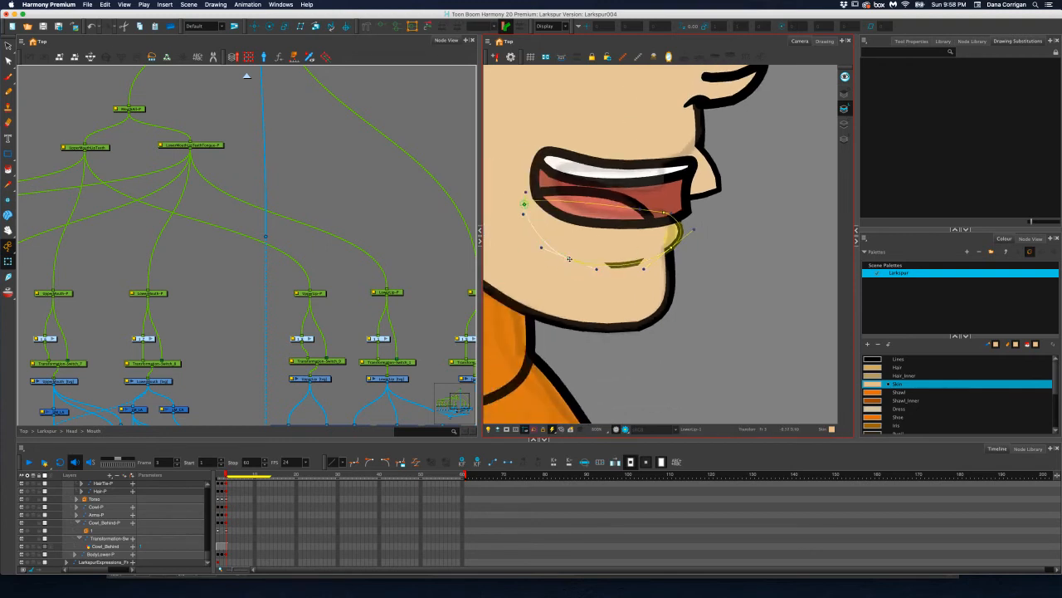
scroll(652, 259, "up", 1)
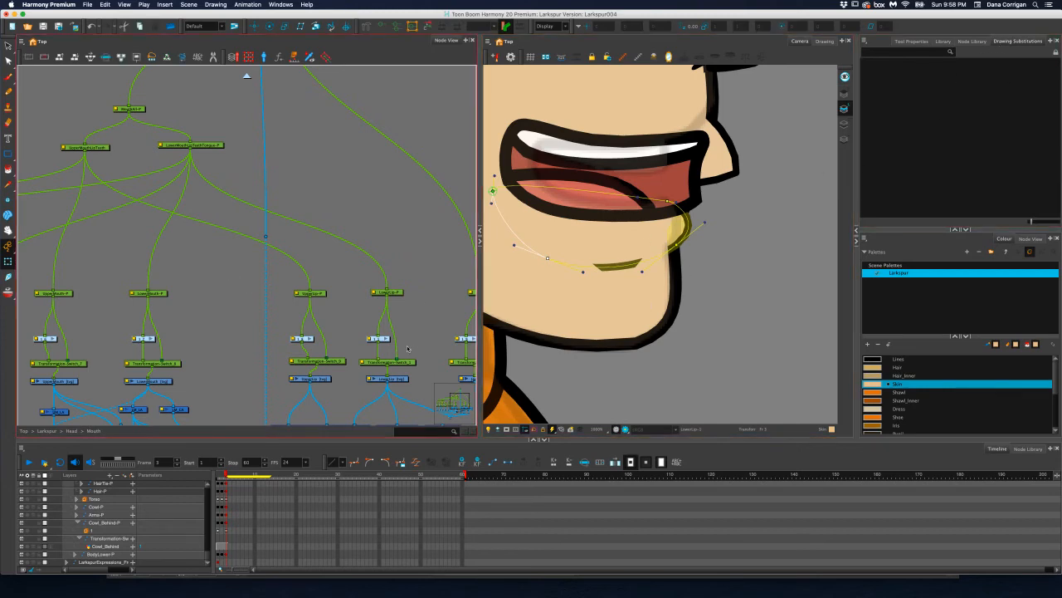
Copy only the lower lip outline without the crease line, paste it as a new LowerLip drawing on frame 4, and fill it with Skin
left_click(389, 378)
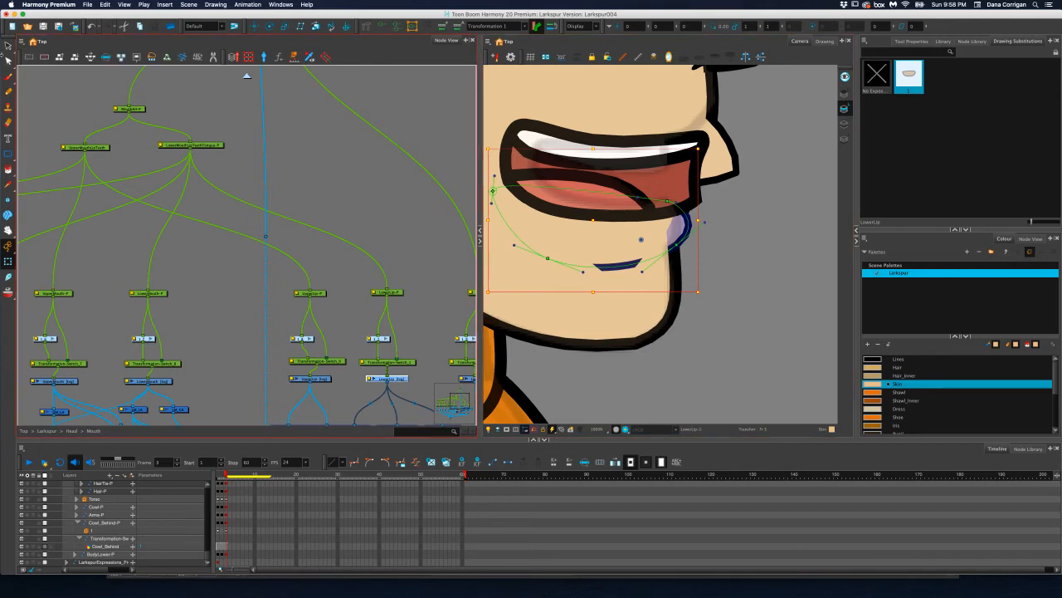
left_click(8, 48)
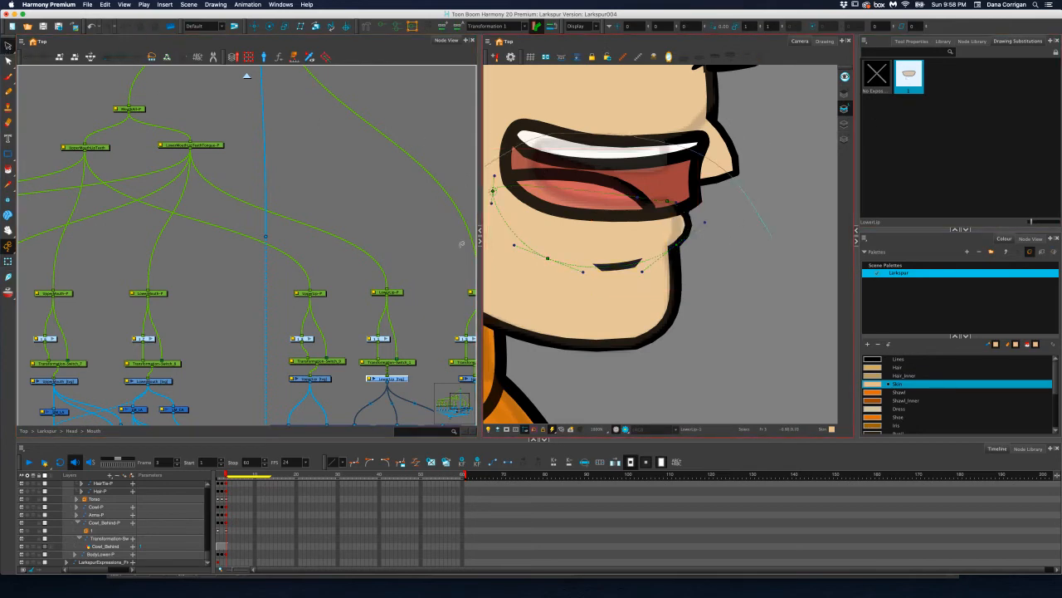
left_click_drag(461, 244, 718, 315)
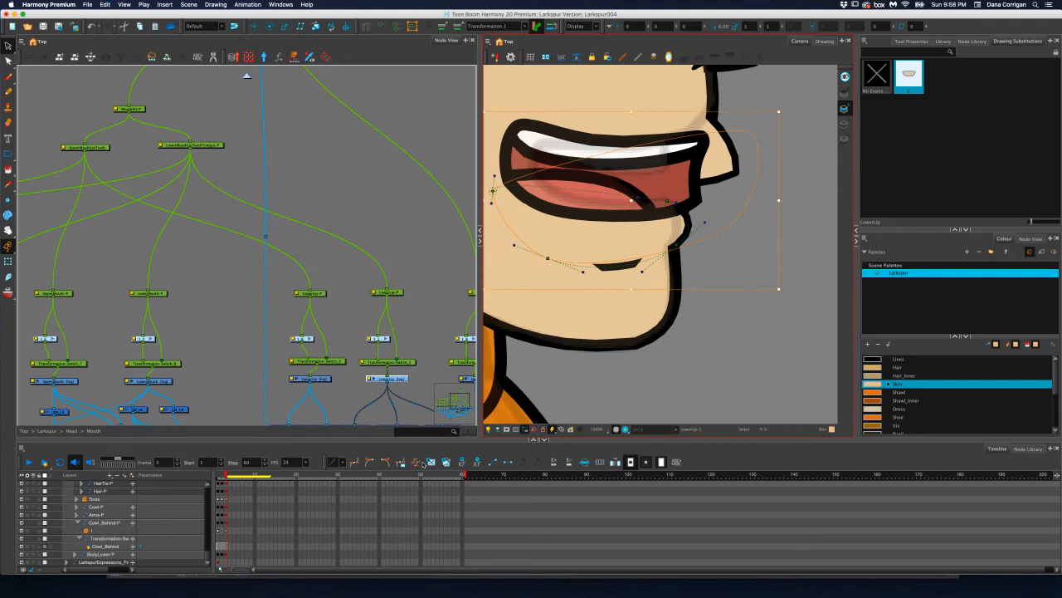
key("o")
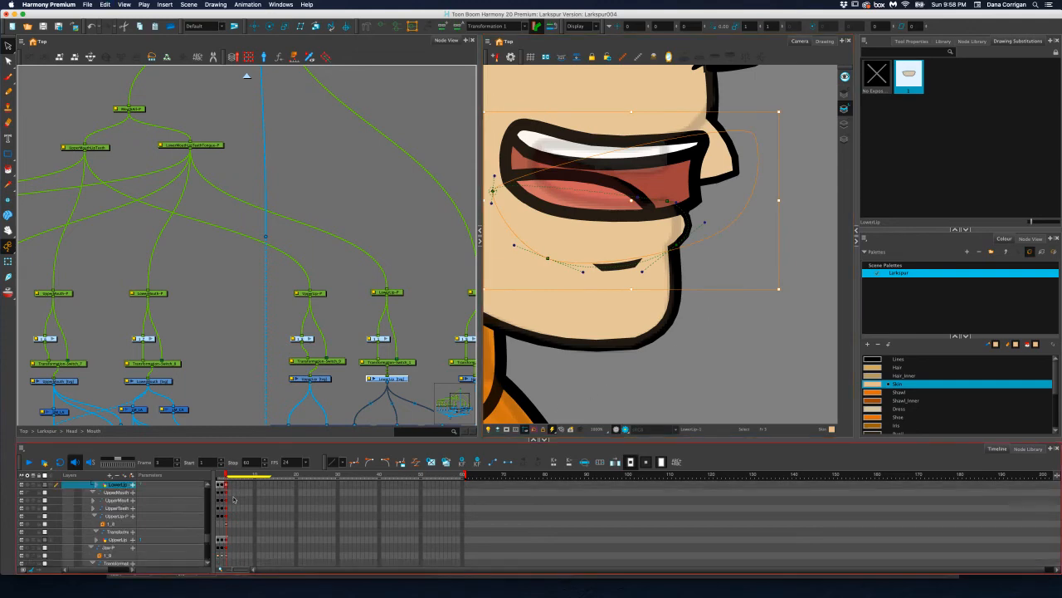
left_click(231, 487)
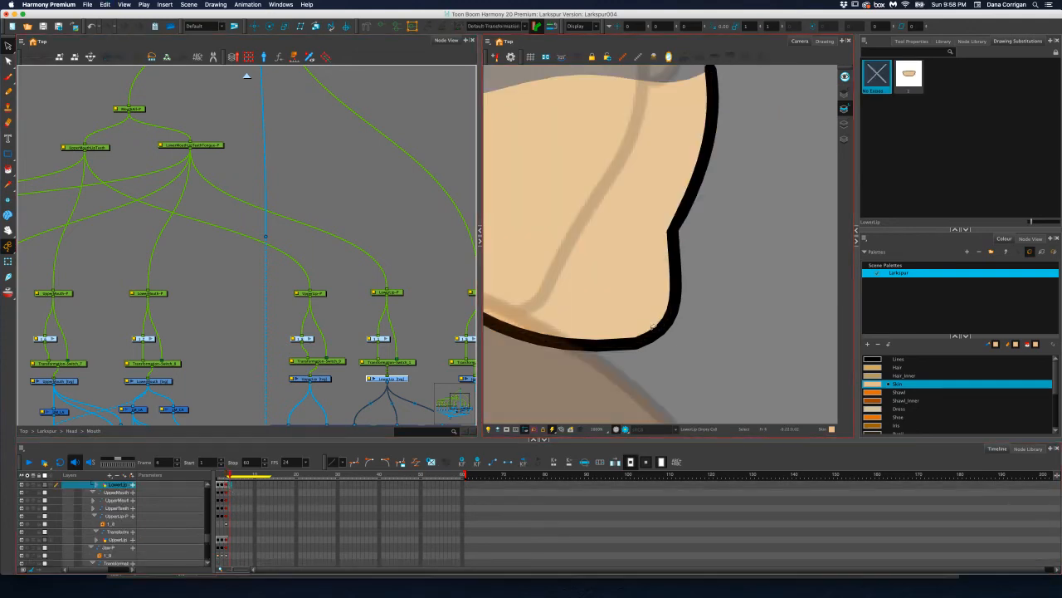
key("super+v")
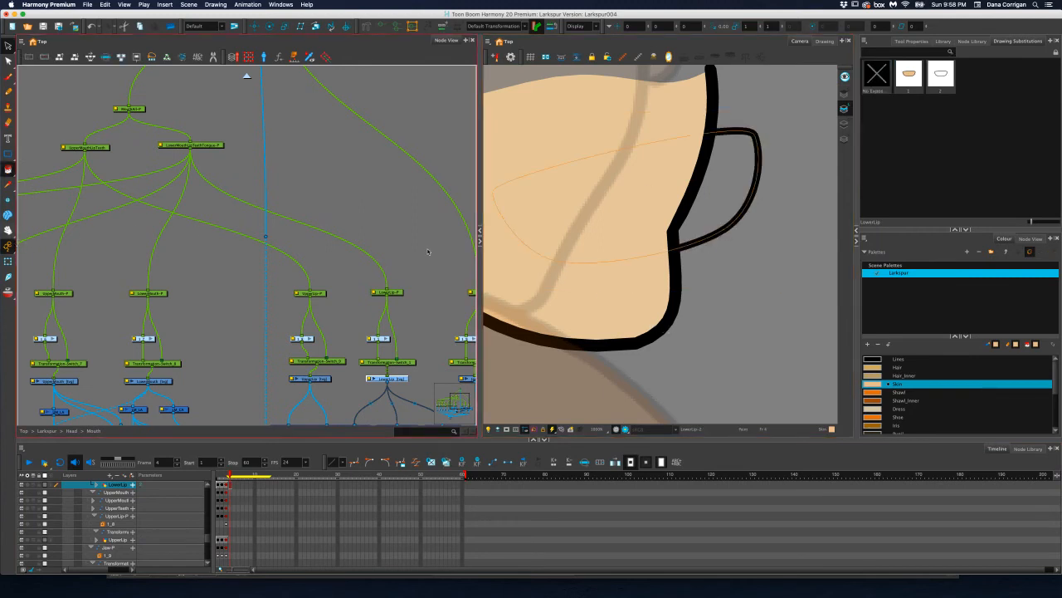
left_click(7, 168)
left_click(704, 214)
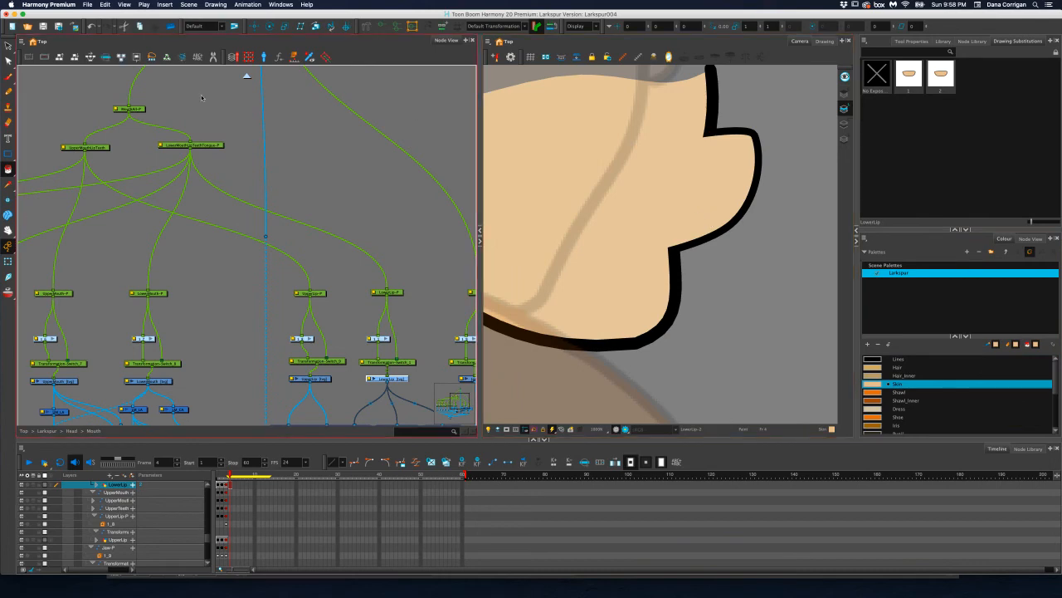
Expose the new lower lip drawing 2 on frame 3 in place of the original drawing
left_click(8, 46)
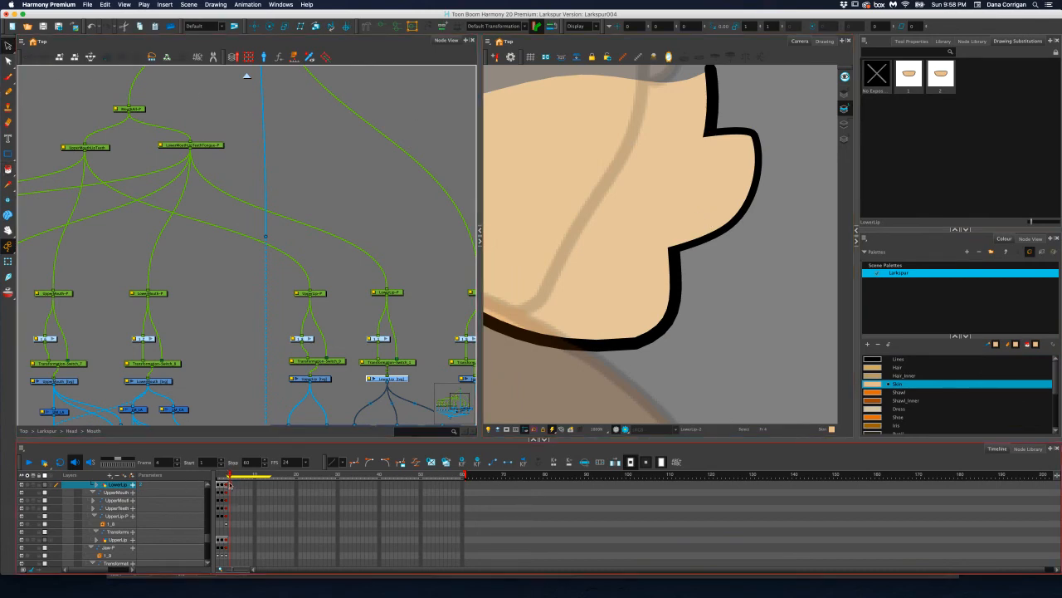
left_click(229, 488)
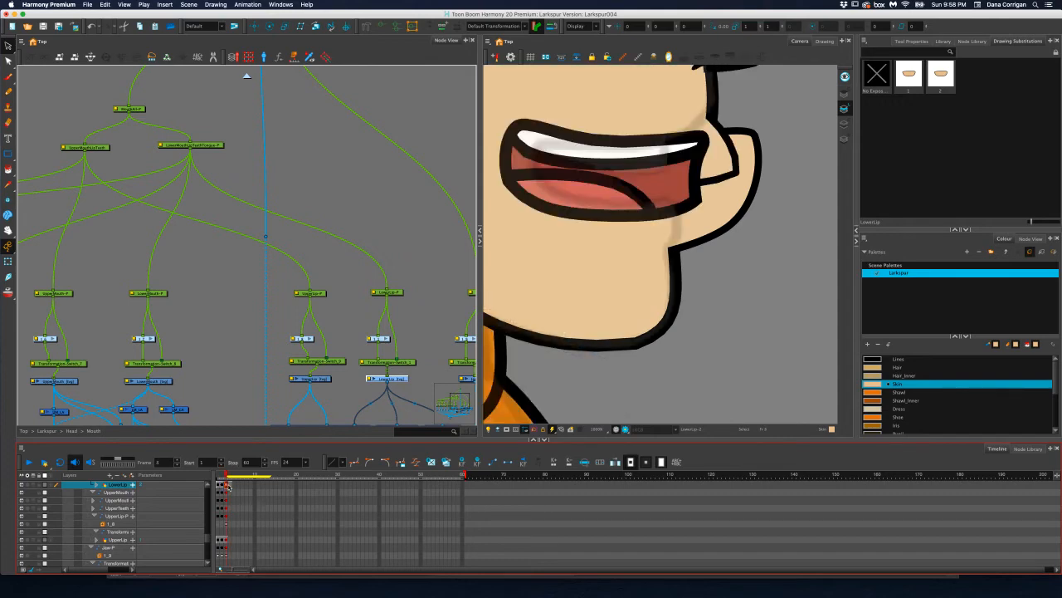
left_click(8, 261)
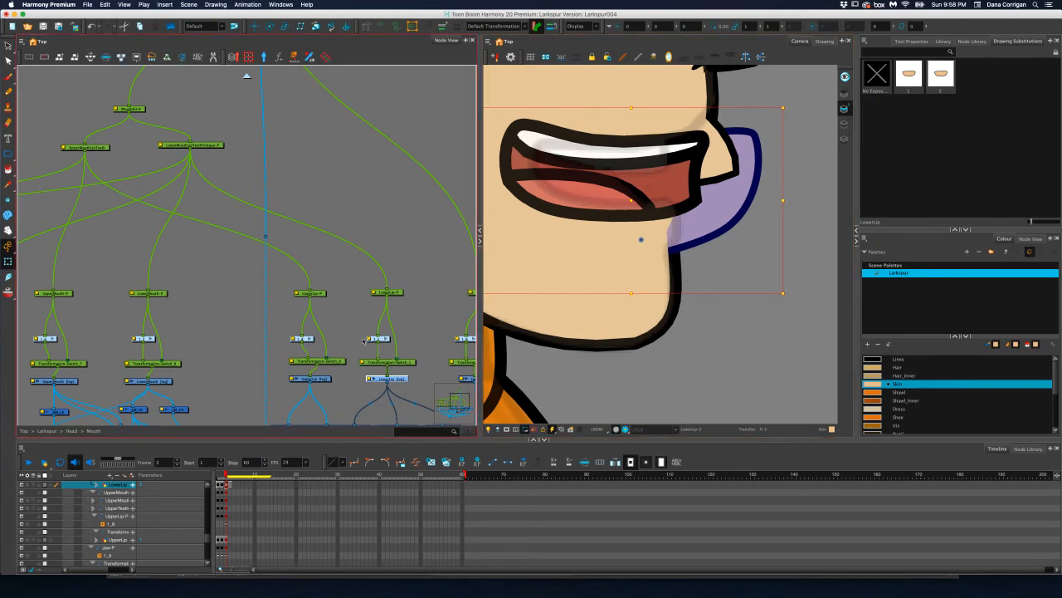
left_click(327, 336)
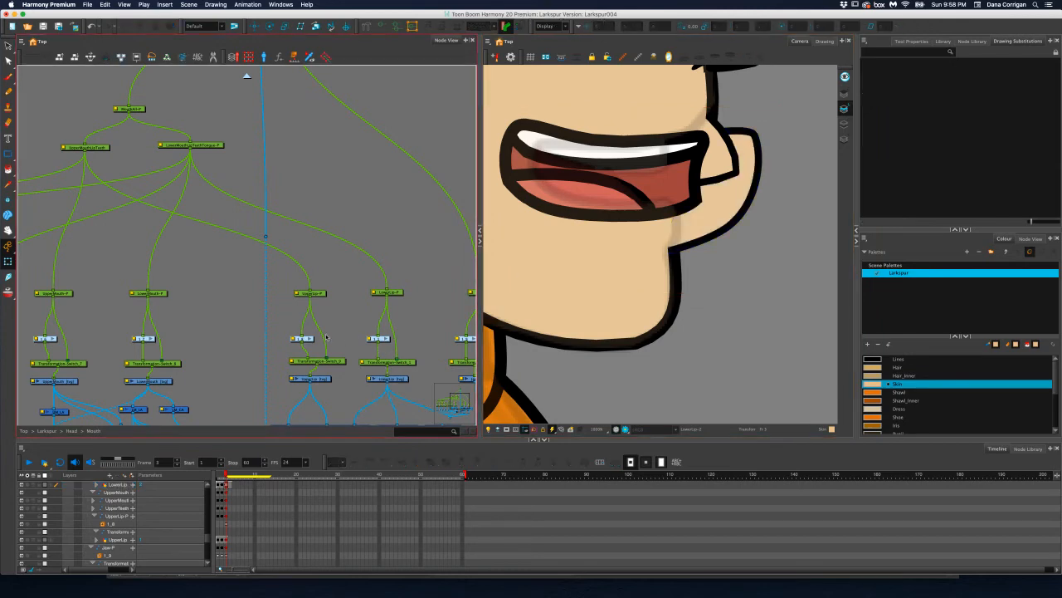
Assign the Transformation-1 deformation to LowerLip drawing 2 on frame 3
left_click(405, 363)
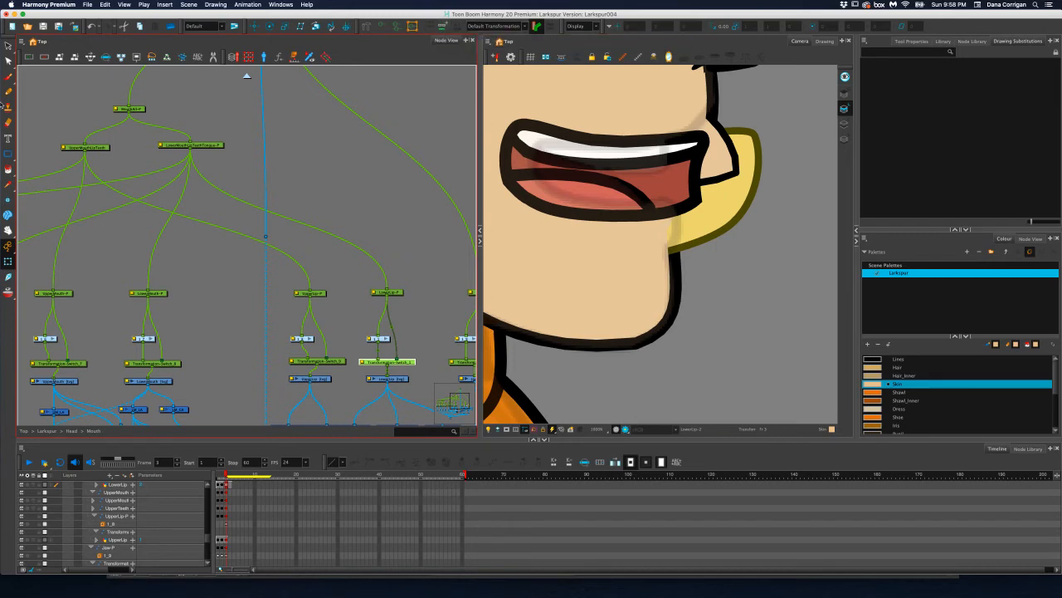
left_click(8, 47)
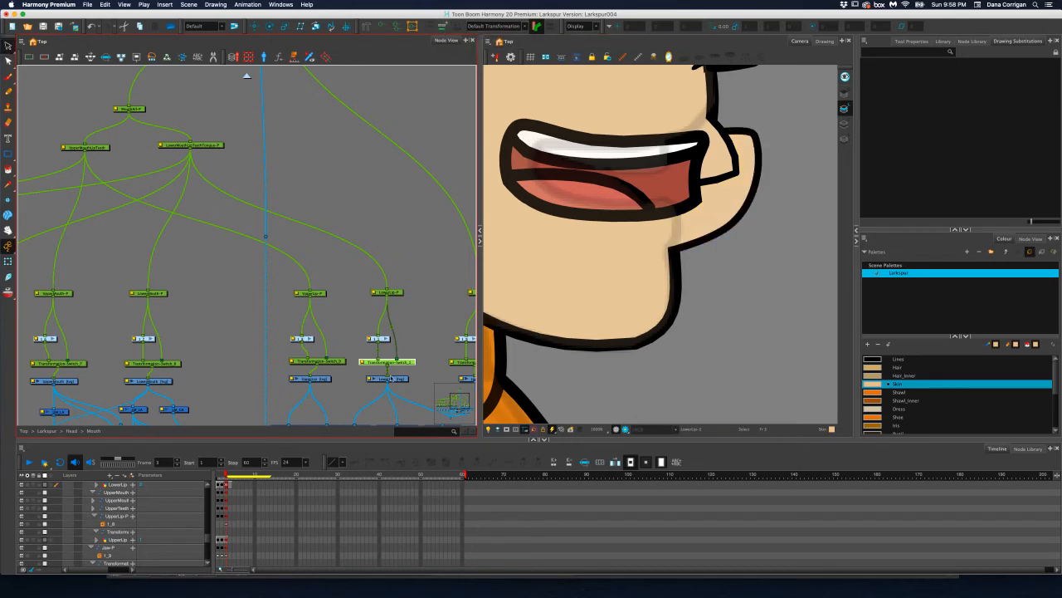
left_click(391, 378)
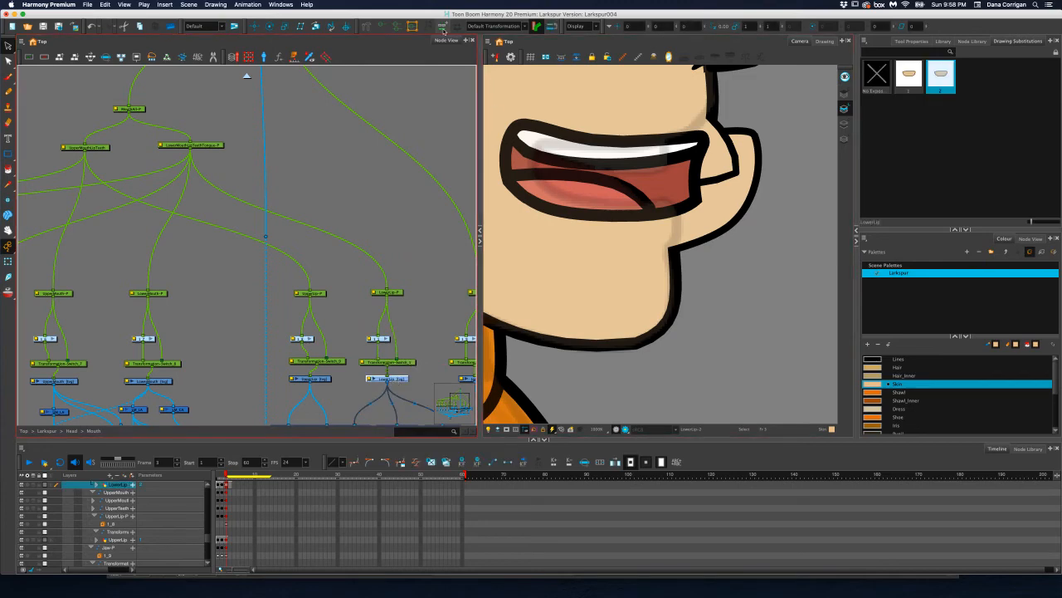
left_click(524, 26)
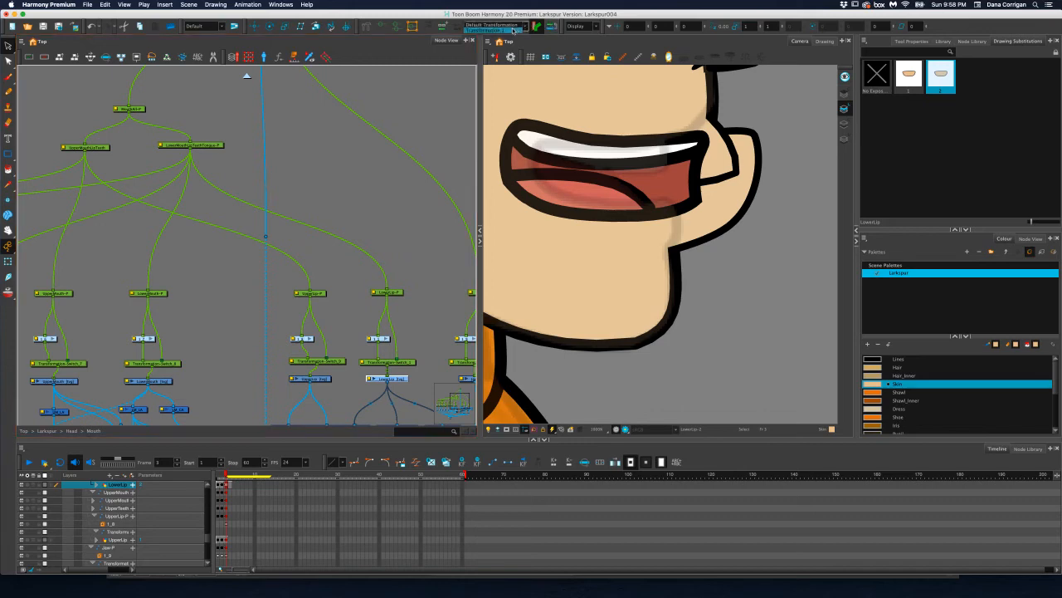
left_click(490, 31)
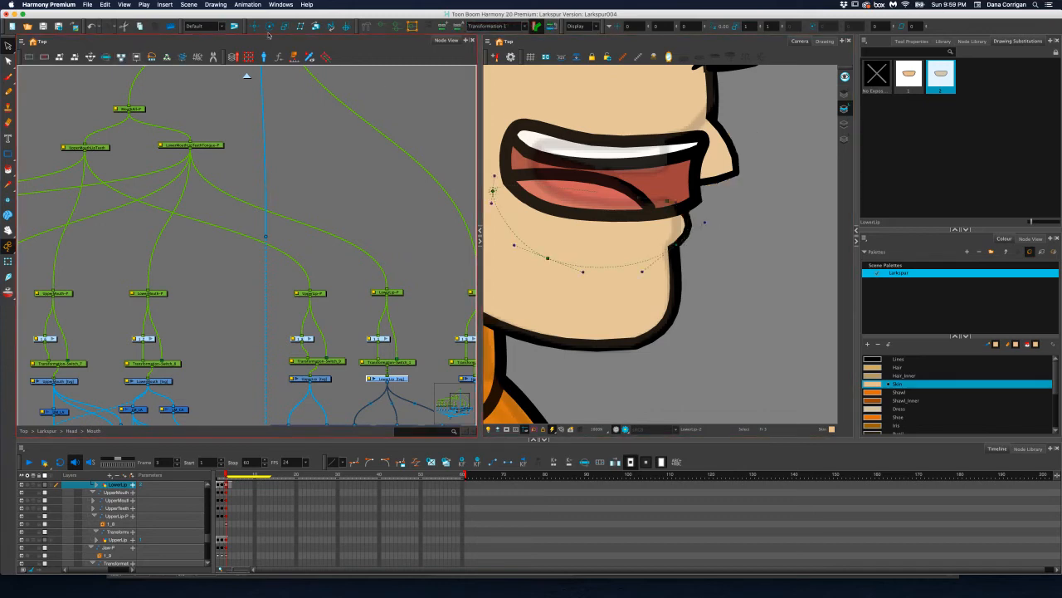
Fine-tune the lower lip's front deformation points and curve handles so it joins the mouth corner and chin smoothly
left_click(9, 261)
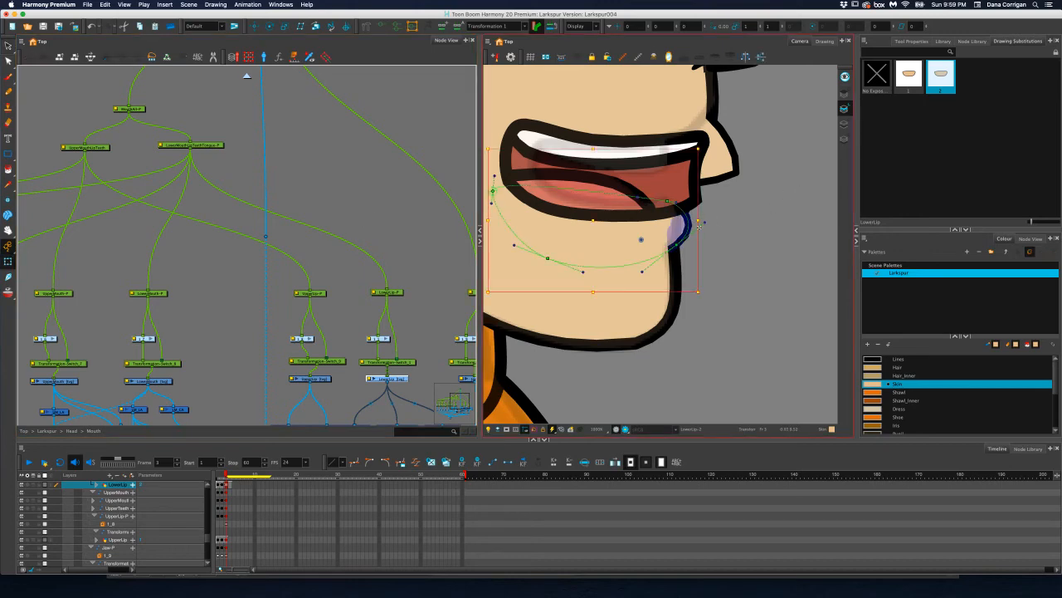
left_click(703, 223)
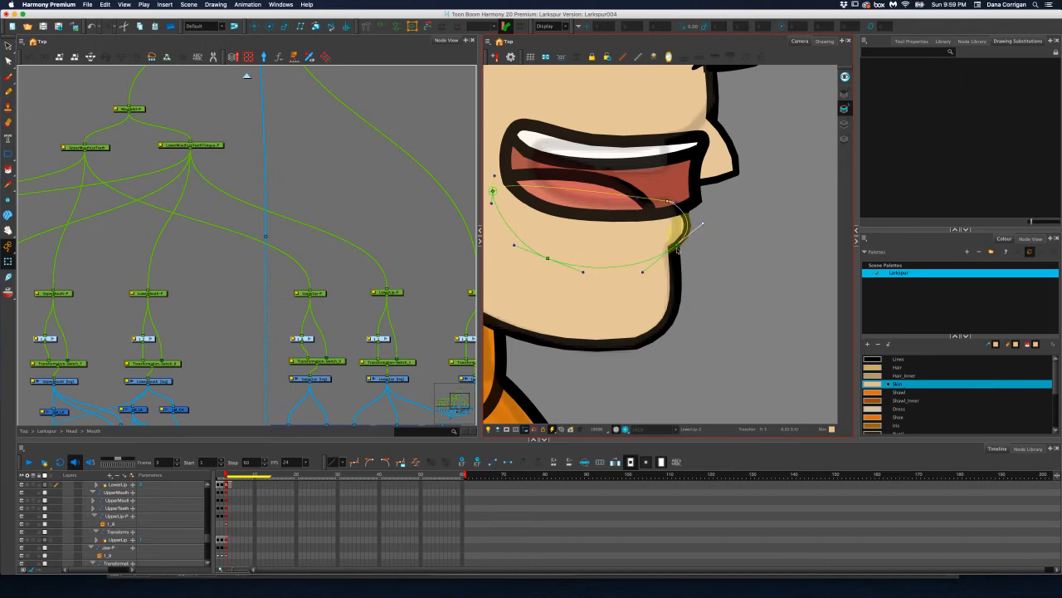
left_click(679, 246)
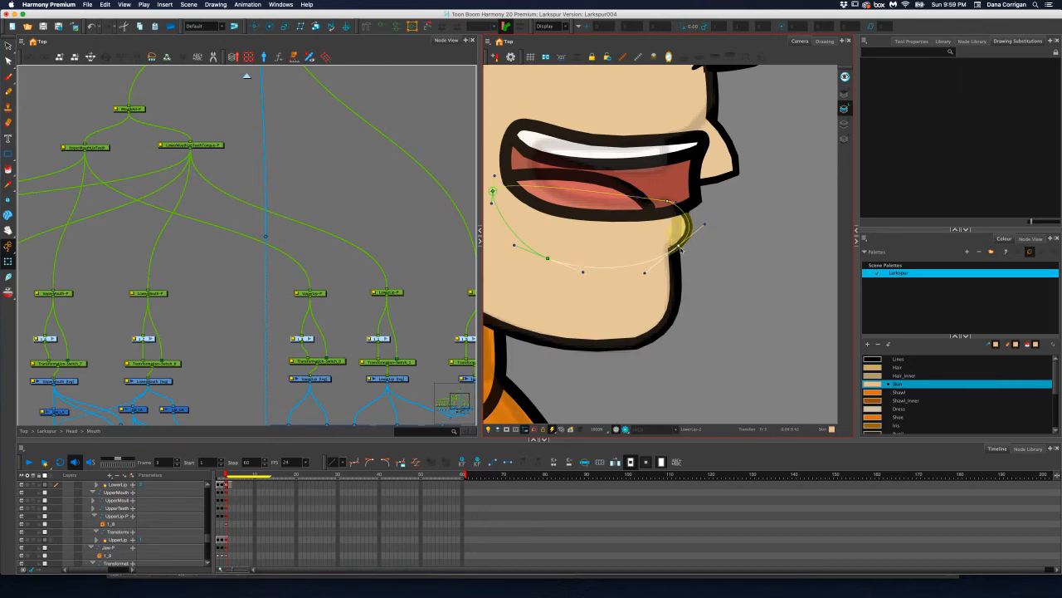
left_click_drag(681, 247, 678, 250)
left_click_drag(667, 202, 598, 213)
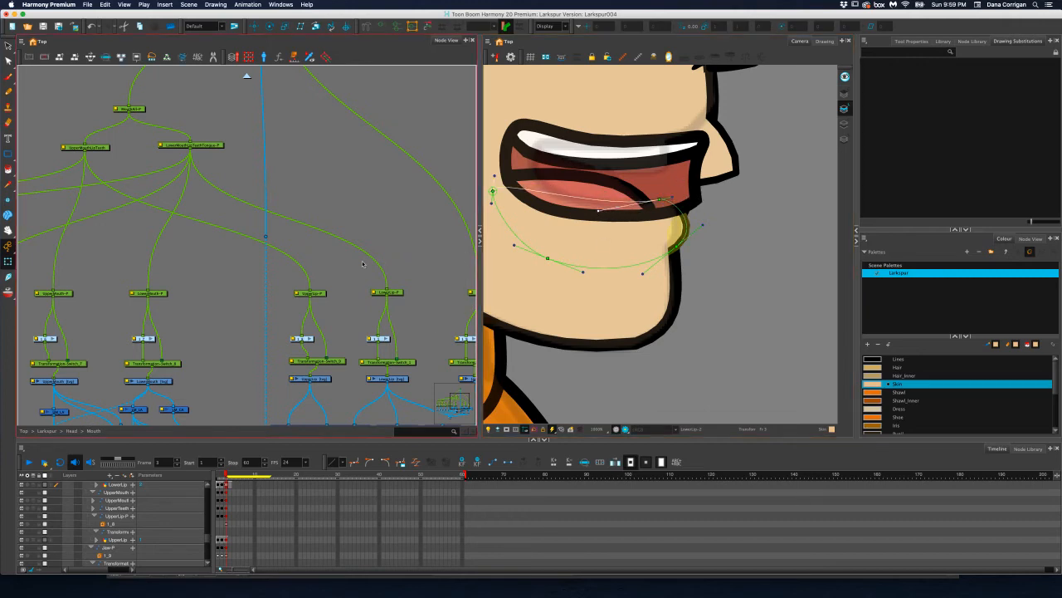
Select the outline of the lower lip drawing, check its selection options, and display its contour points with the Contour Editor
left_click(309, 293)
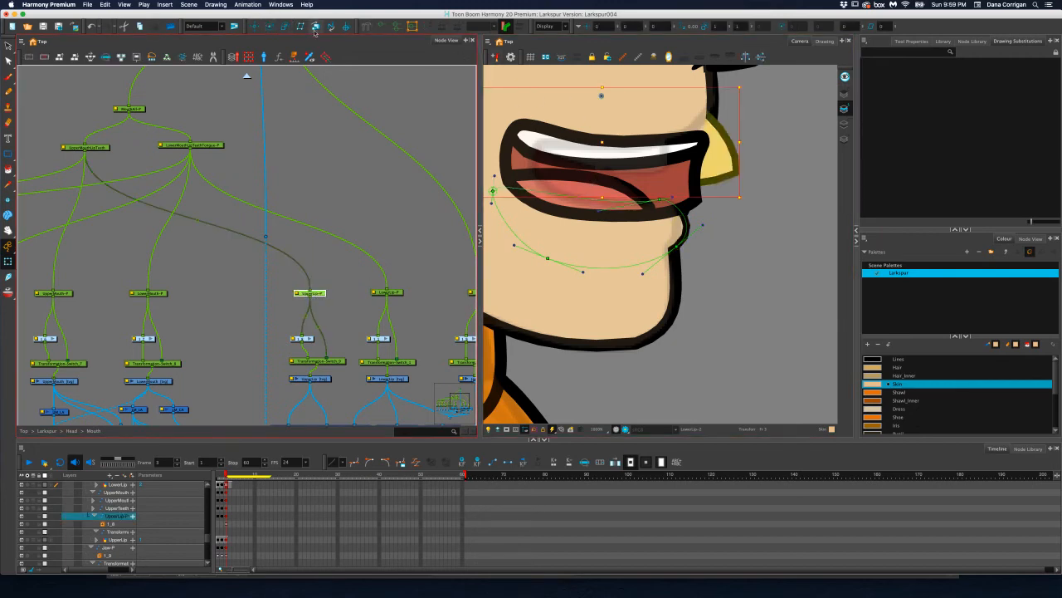
left_click(9, 47)
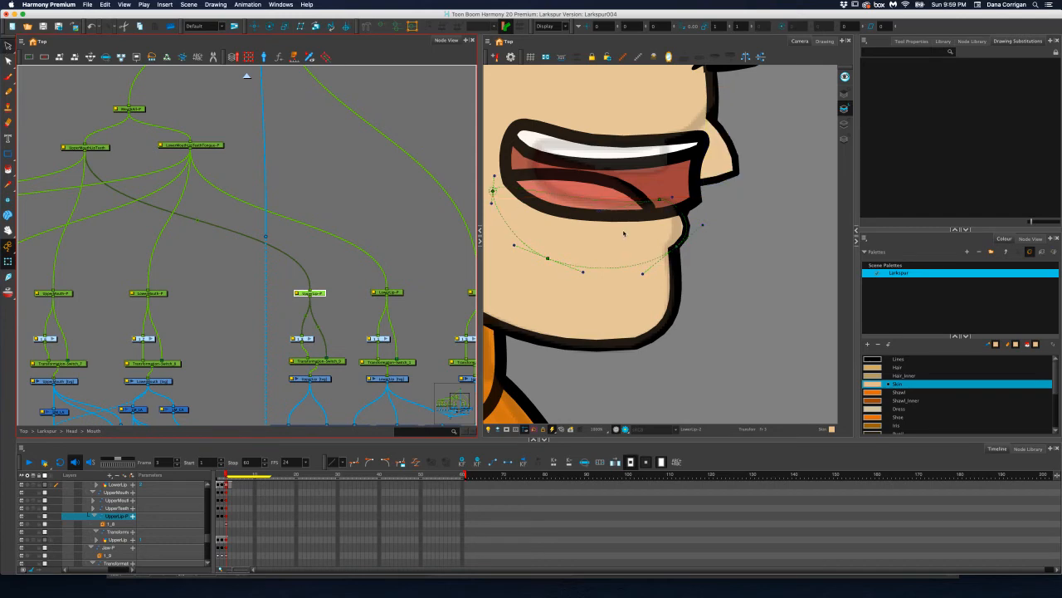
left_click(722, 219)
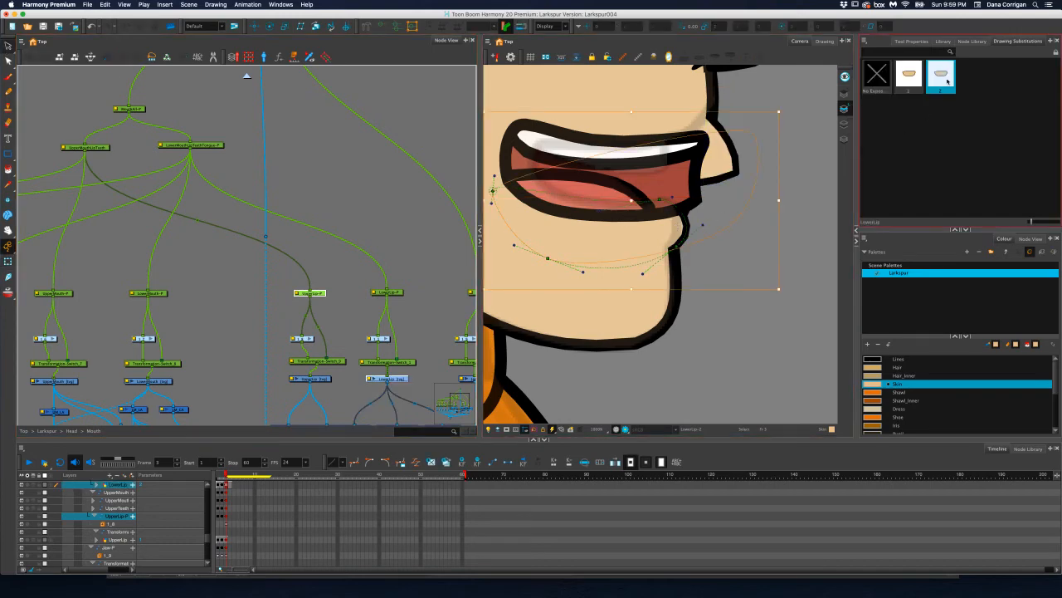
left_click(911, 41)
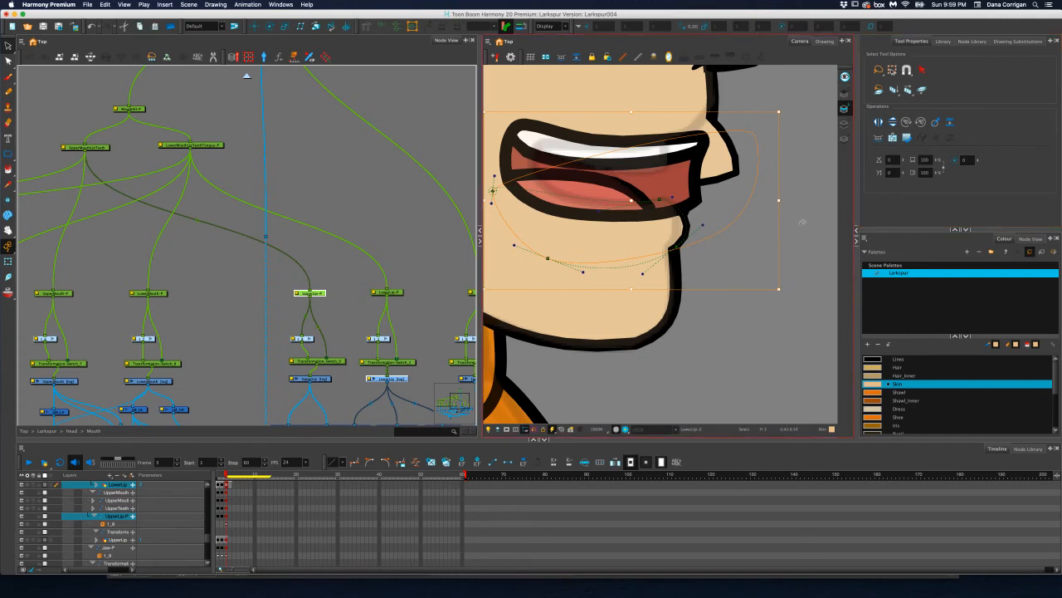
left_click(1028, 215)
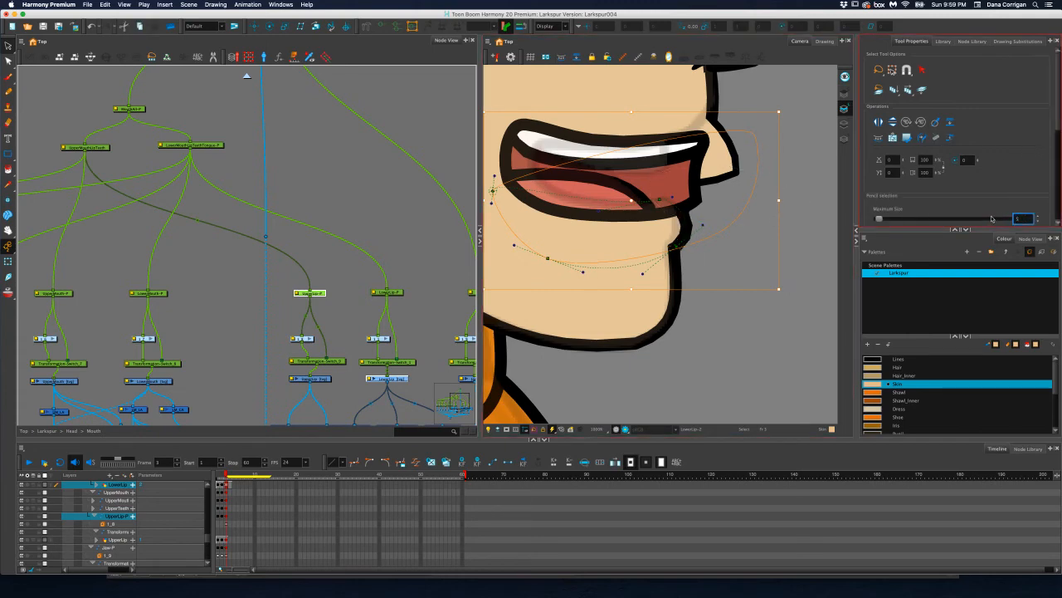
left_click(799, 259)
left_click(711, 235)
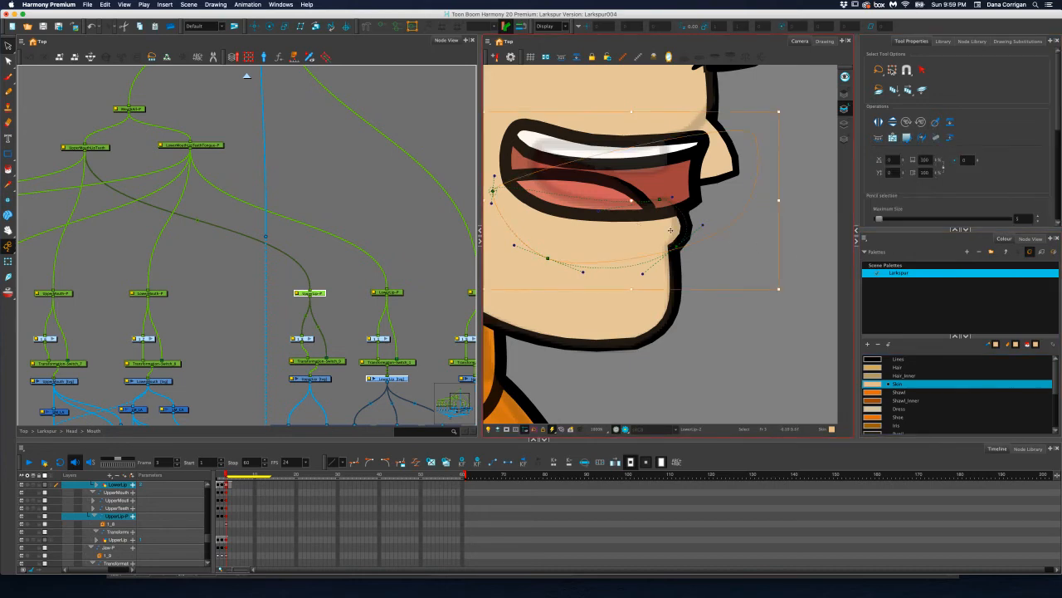
key("alt+q")
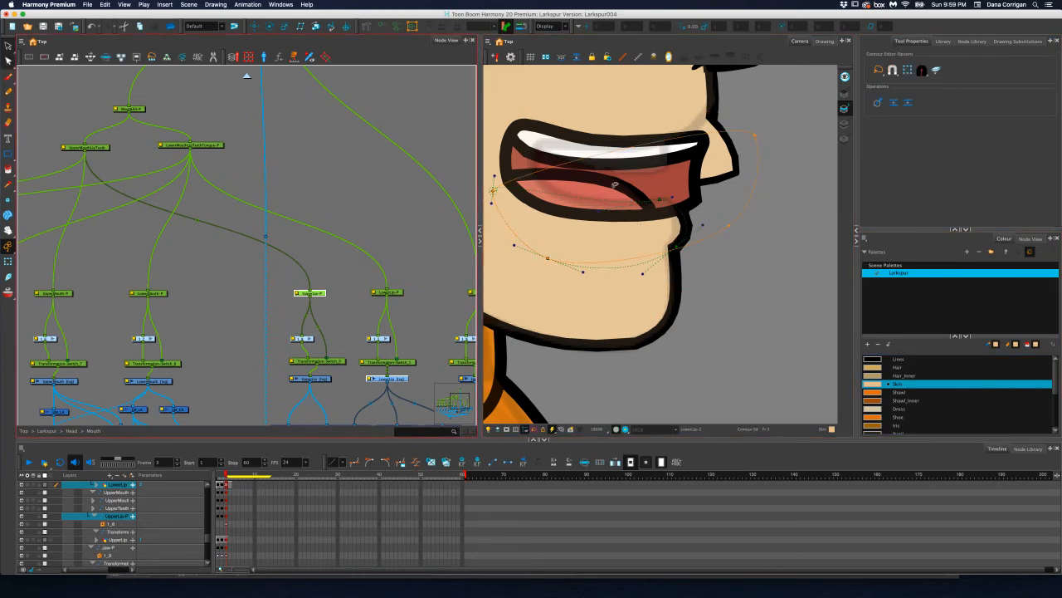
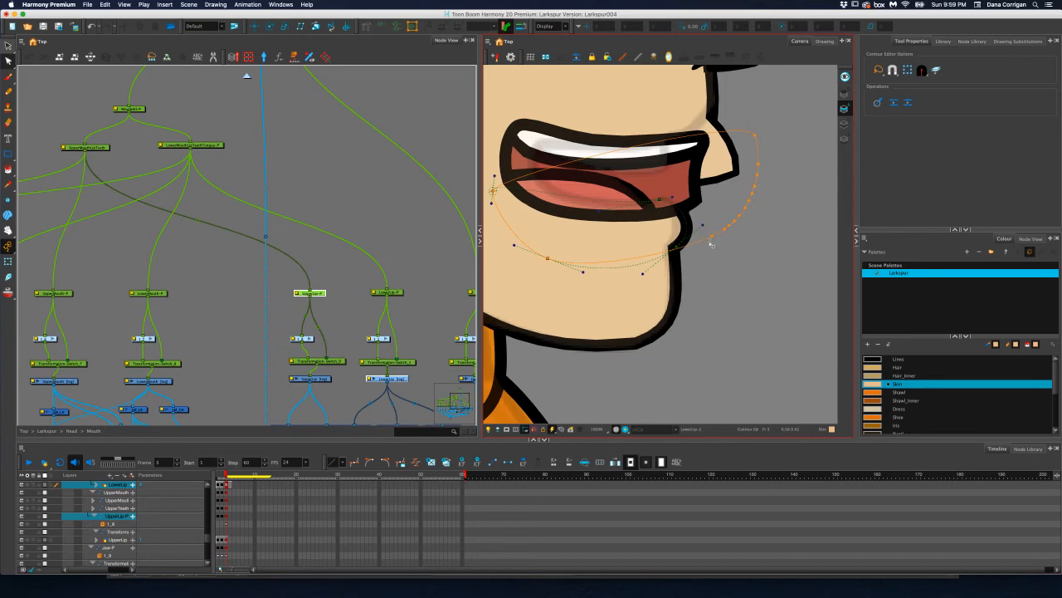
Show the UpperLip drawing's deformation controls and pull the lip's front points up and back toward the face beneath the nose
scroll(676, 254, "down", 2)
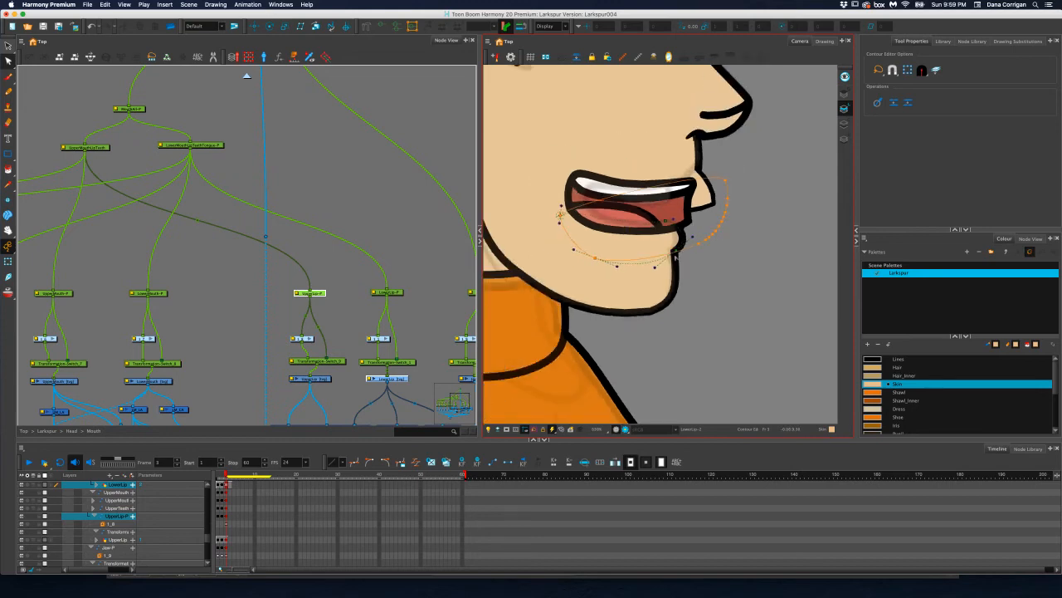
scroll(676, 257, "up", 2)
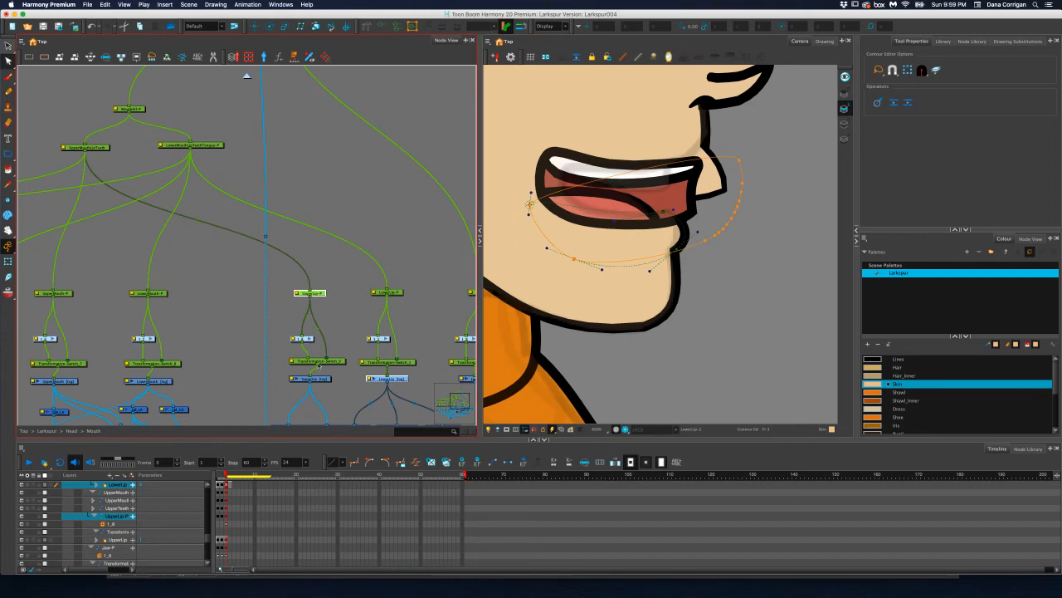
left_click(323, 380)
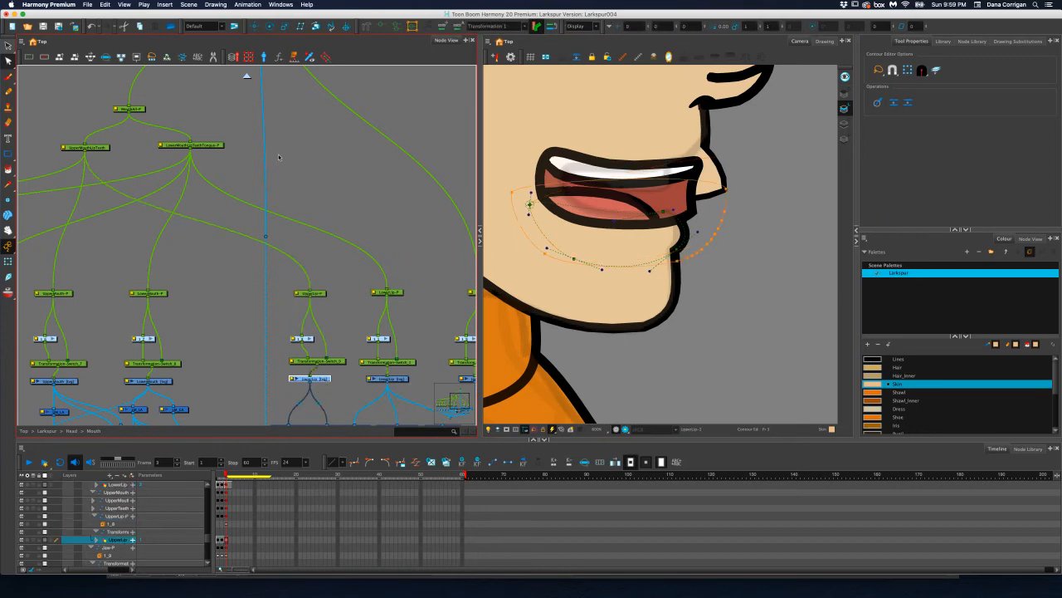
left_click(7, 261)
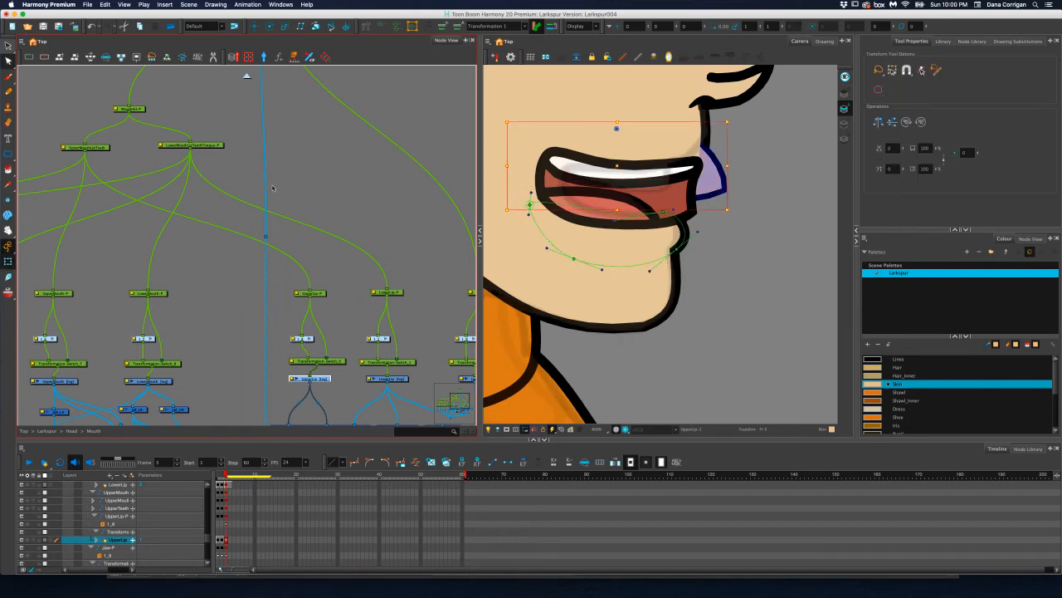
left_click(384, 25)
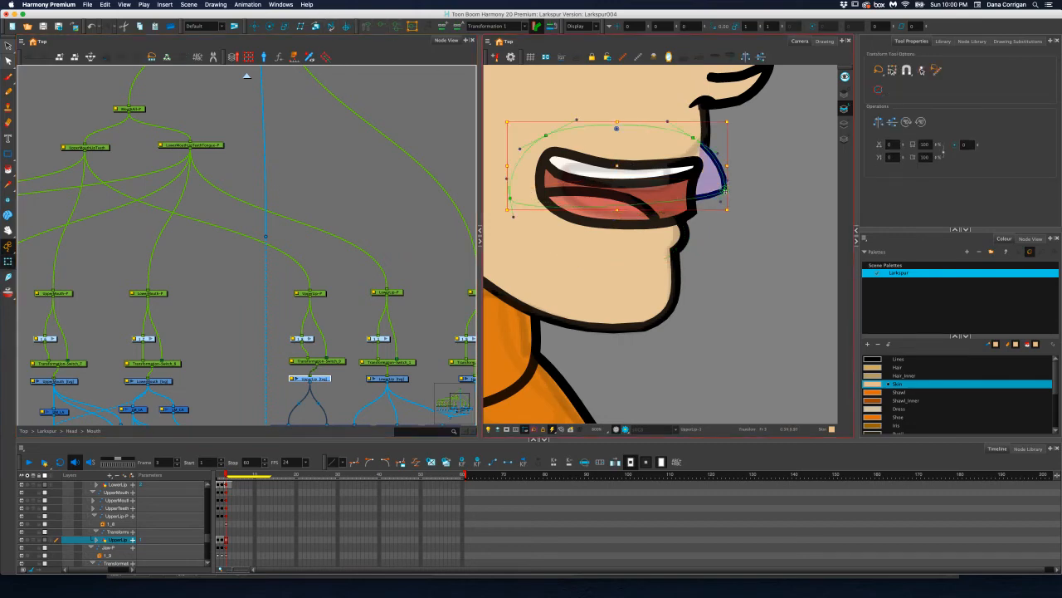
left_click_drag(724, 191, 730, 163)
left_click_drag(708, 124, 691, 104)
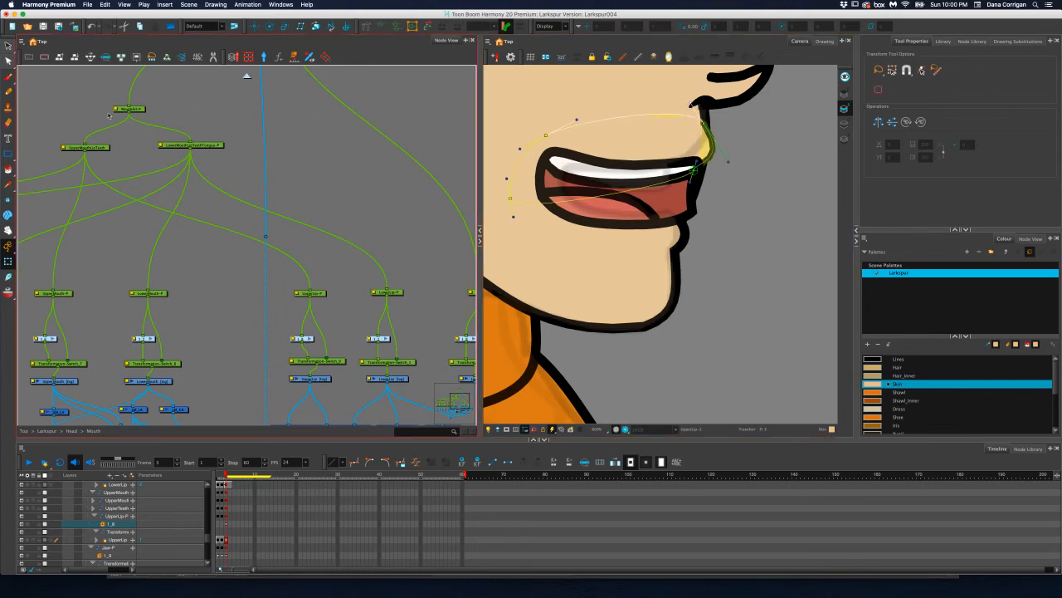
Adjust the maximum pencil size of the upper lip outline and check the lip against the profile face
left_click(8, 45)
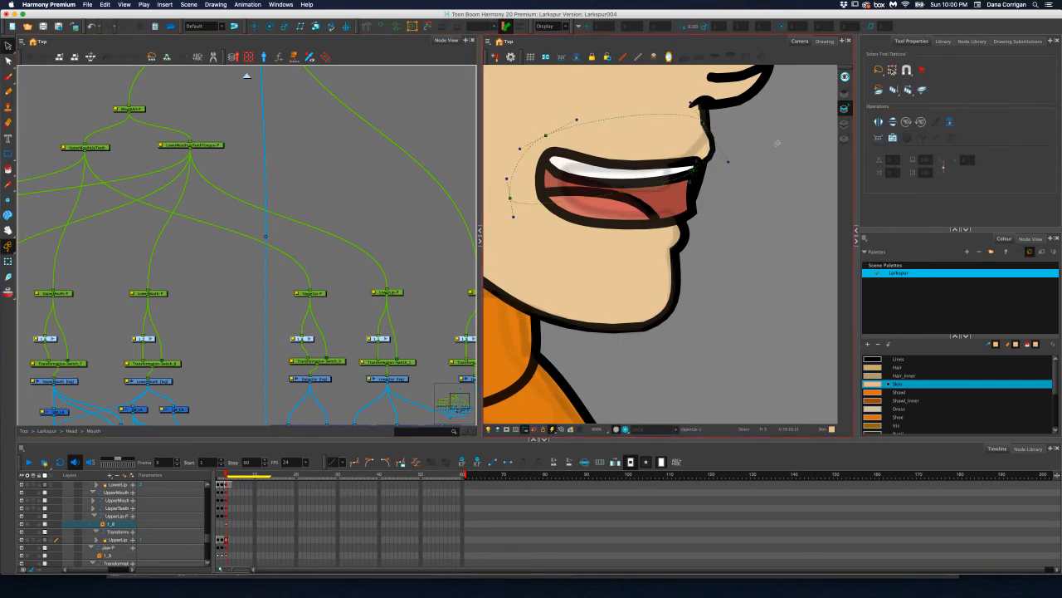
left_click(702, 151)
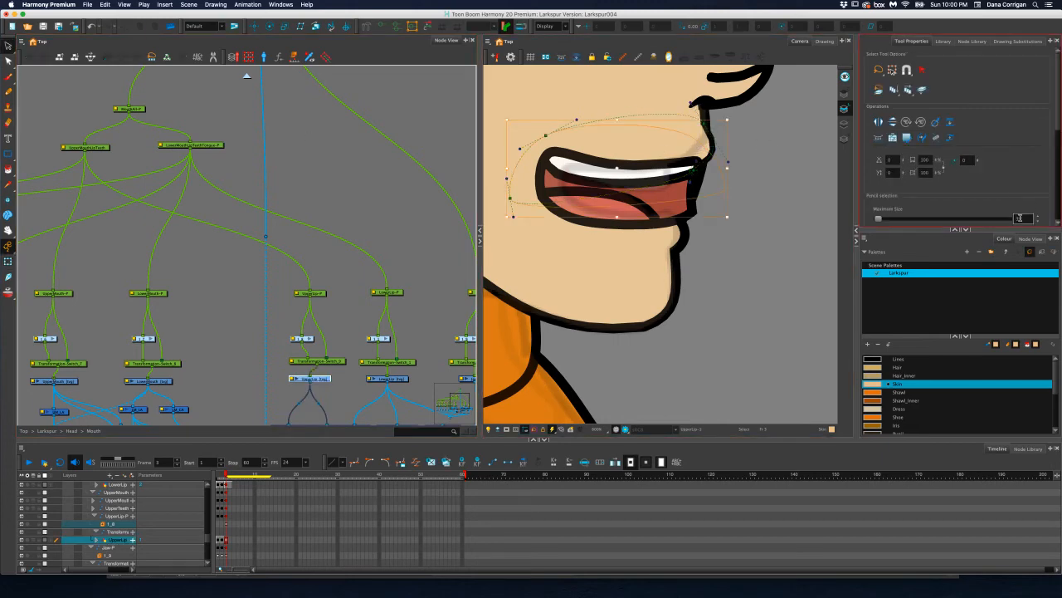
key("Return")
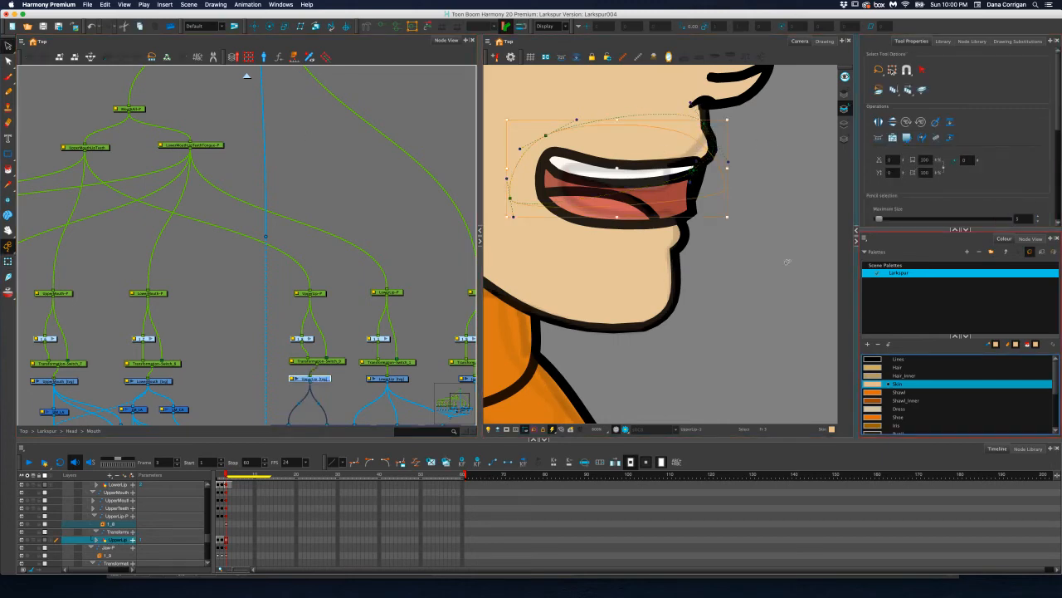
left_click(742, 259)
left_click_drag(737, 232, 741, 298)
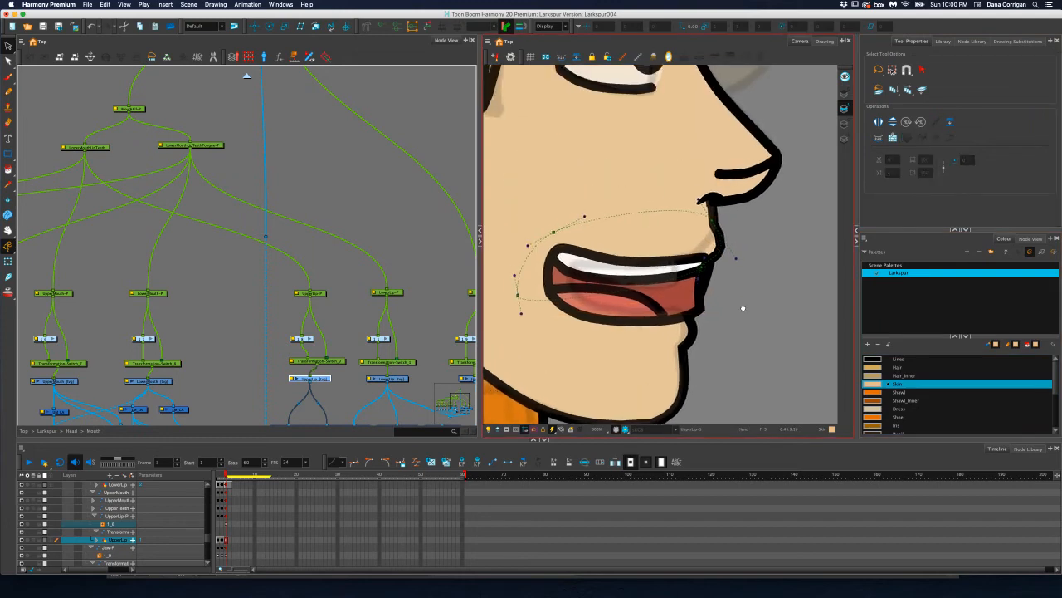
scroll(736, 291, "down", 3)
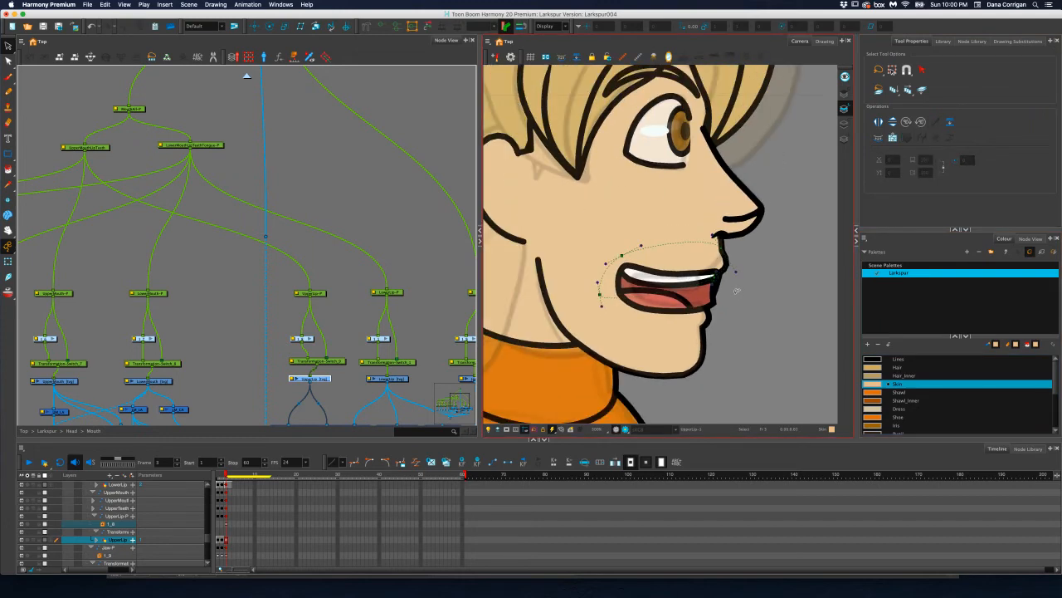
scroll(737, 290, "up", 4)
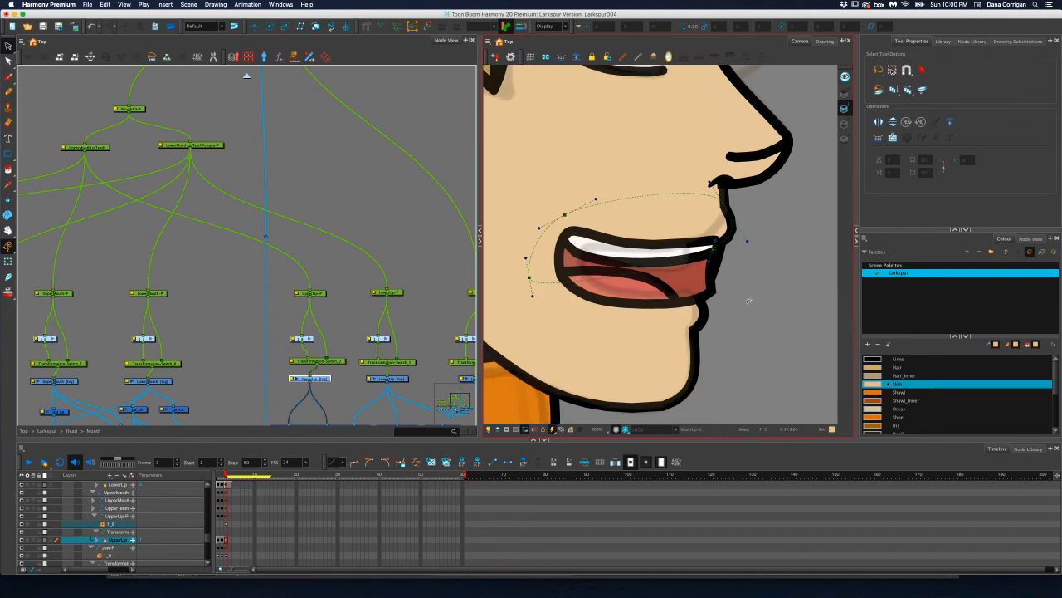
scroll(689, 261, "up", 1)
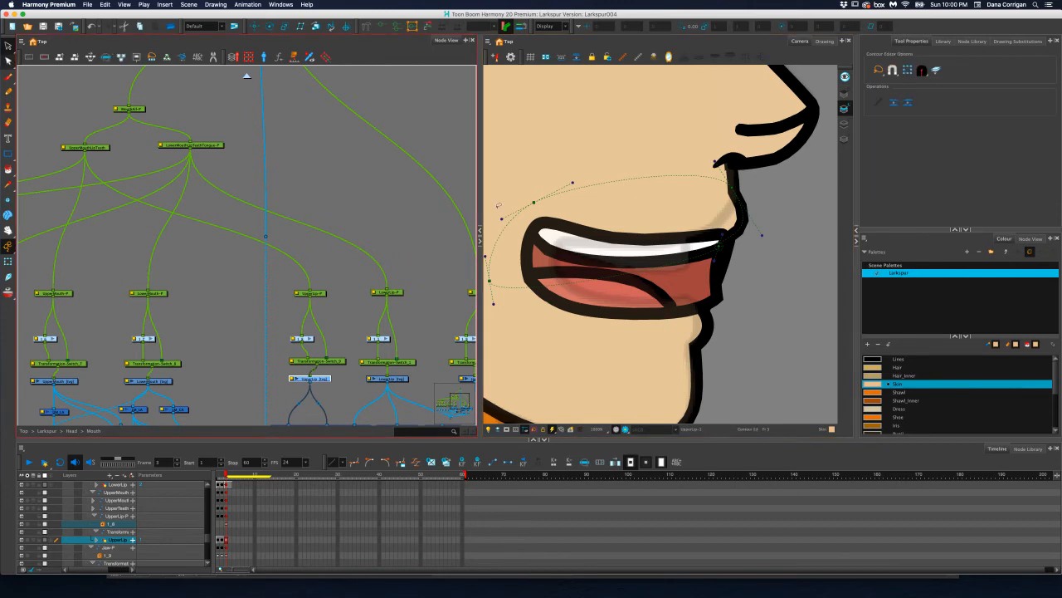
Show the UpperMouth drawing's deformation controls and reshape its envelope so the mouth's back corner moves inward and becomes rounder
key("alt+q")
left_click_drag(404, 268, 311, 296)
left_click_drag(155, 296, 408, 216)
left_click_drag(356, 249, 401, 226)
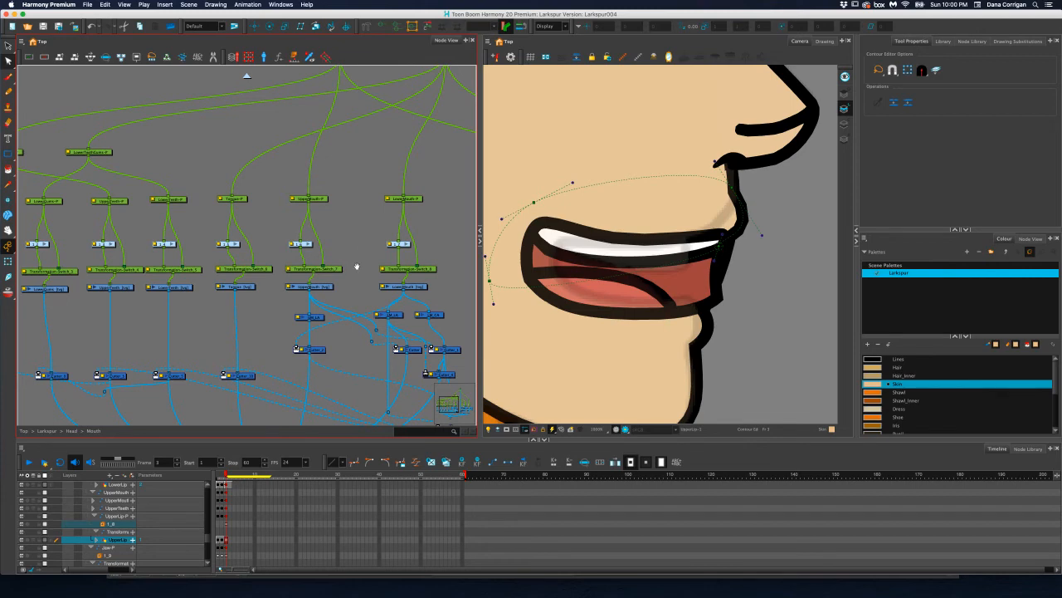
scroll(353, 266, "down", 2)
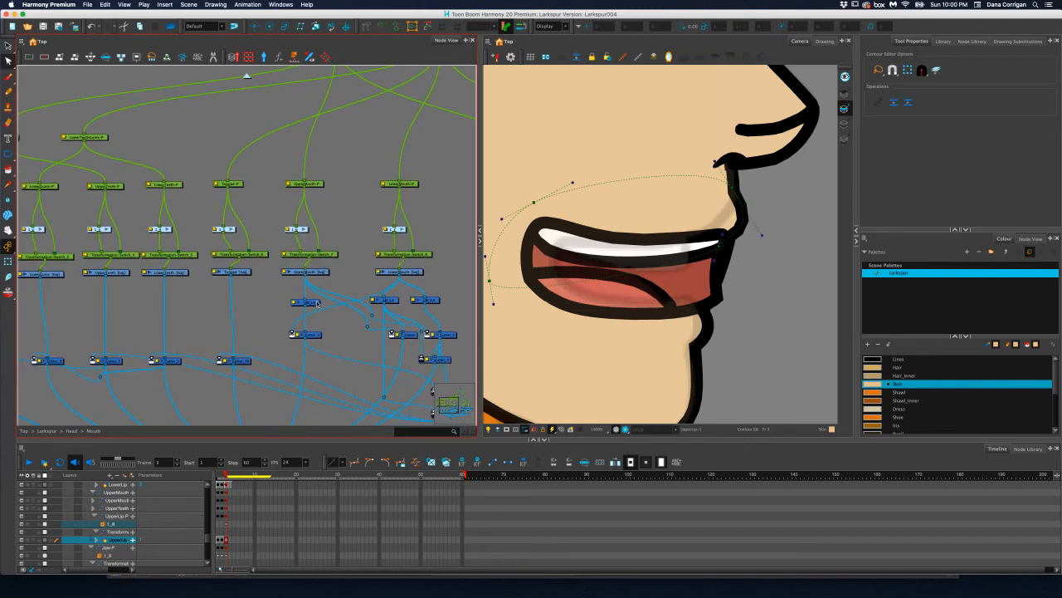
left_click(319, 273)
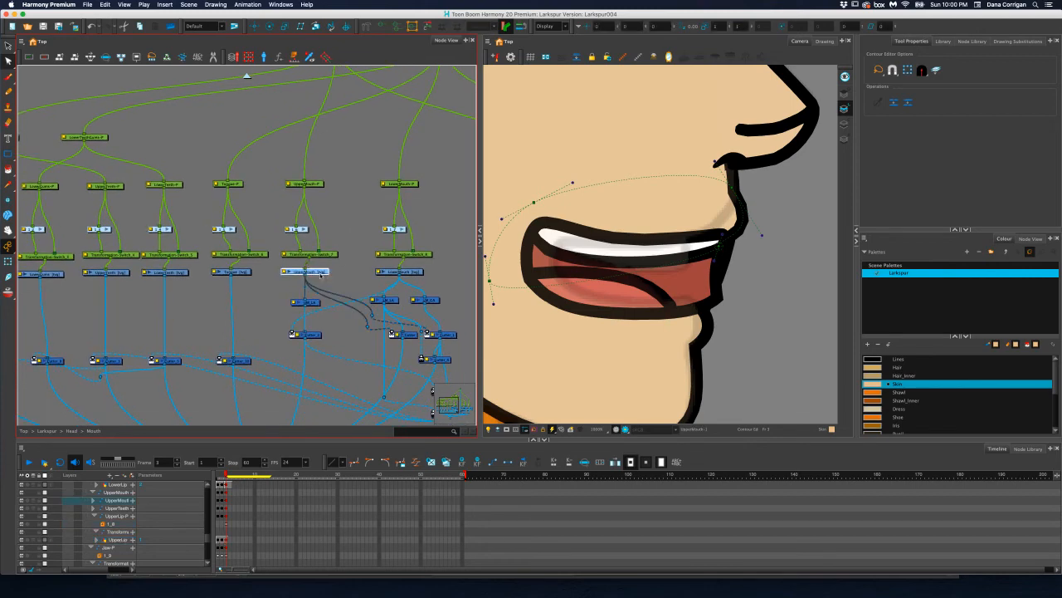
left_click(384, 29)
left_click(8, 262)
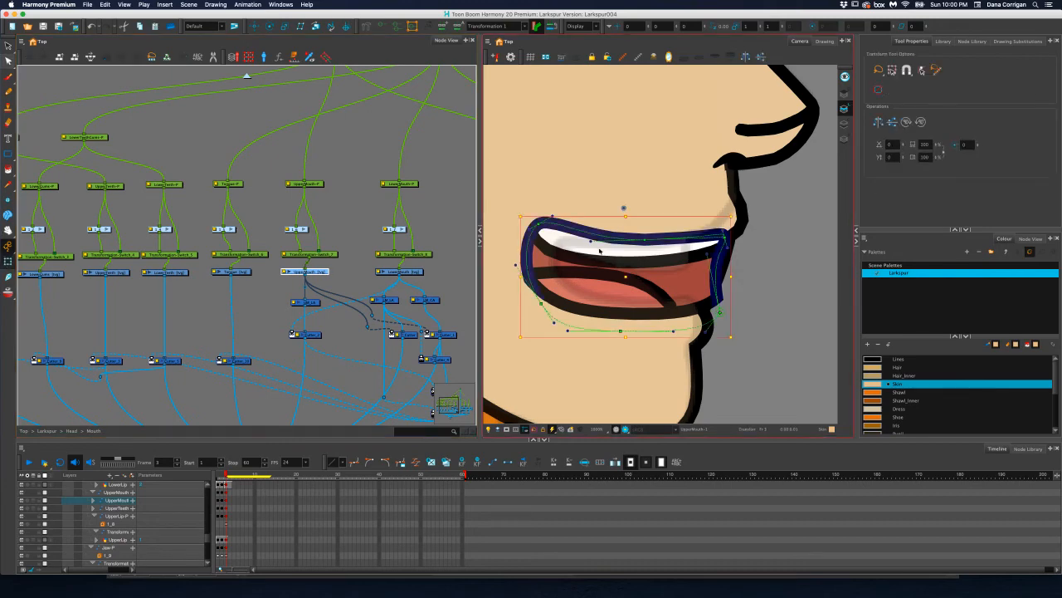
left_click_drag(540, 222, 571, 241)
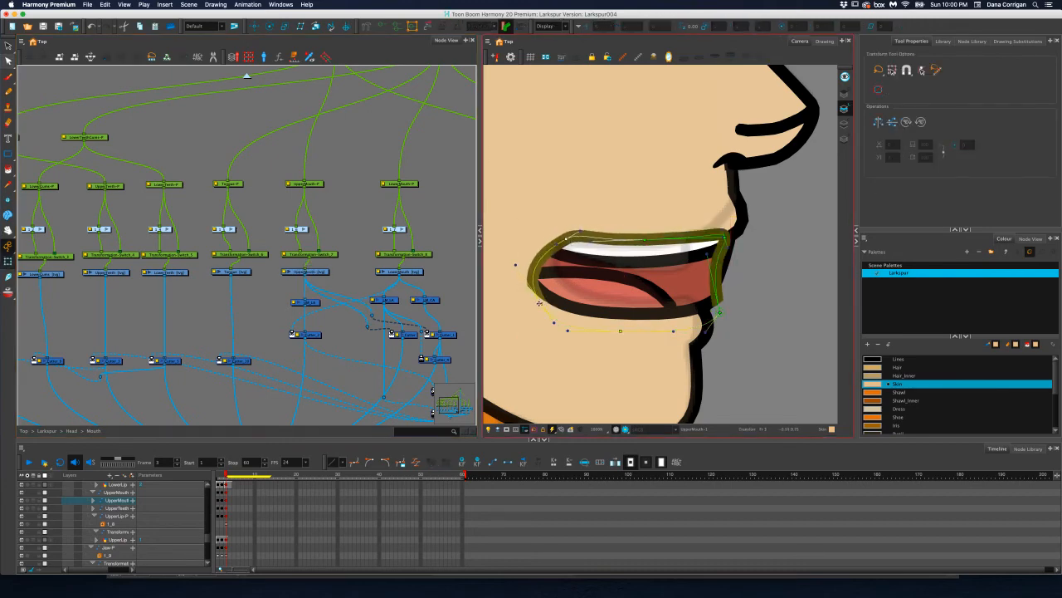
left_click_drag(550, 302, 645, 330)
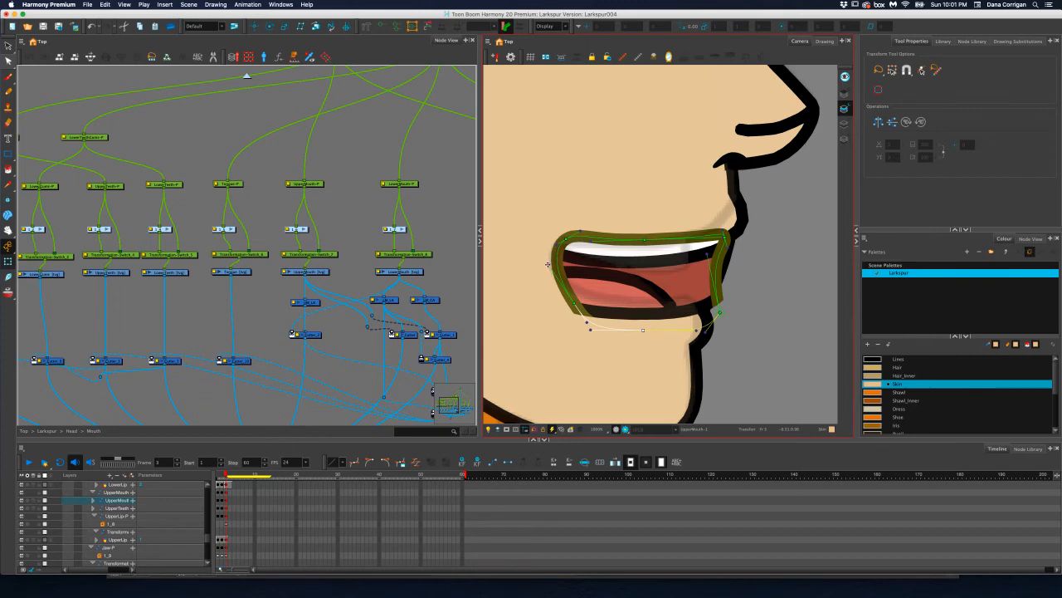
left_click_drag(548, 264, 540, 264)
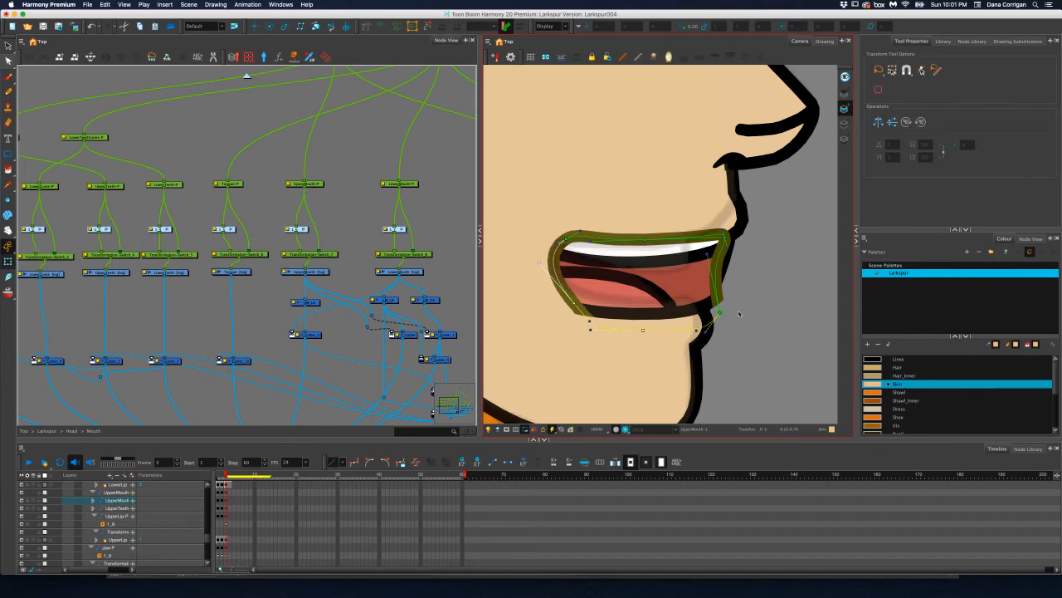
Show the LowerMouth drawing's deformation controls and raise its back corner and bottom edge to fit the upper mouth outline
left_click(402, 273)
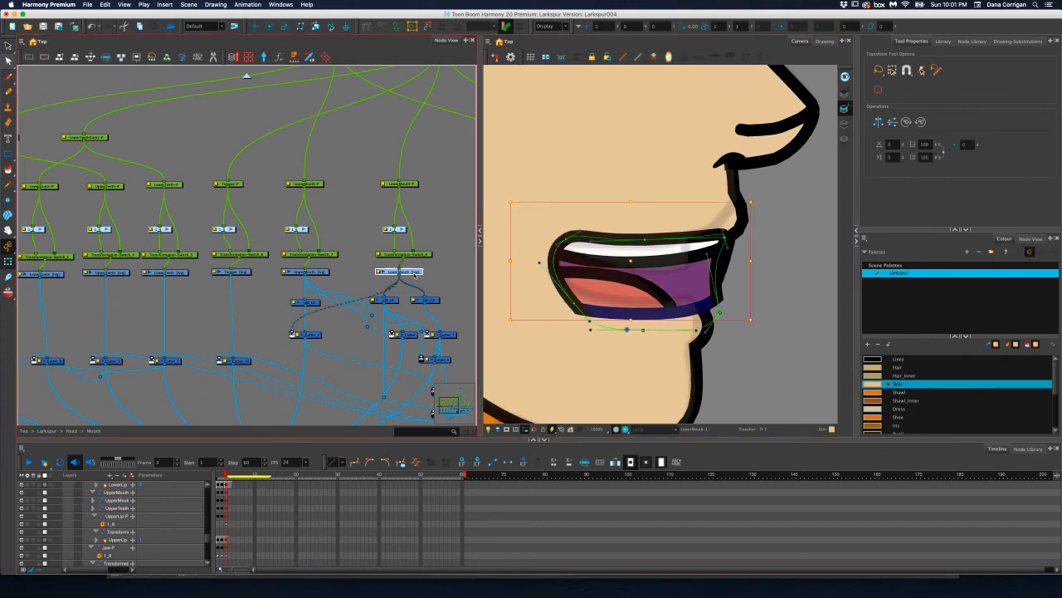
left_click(389, 31)
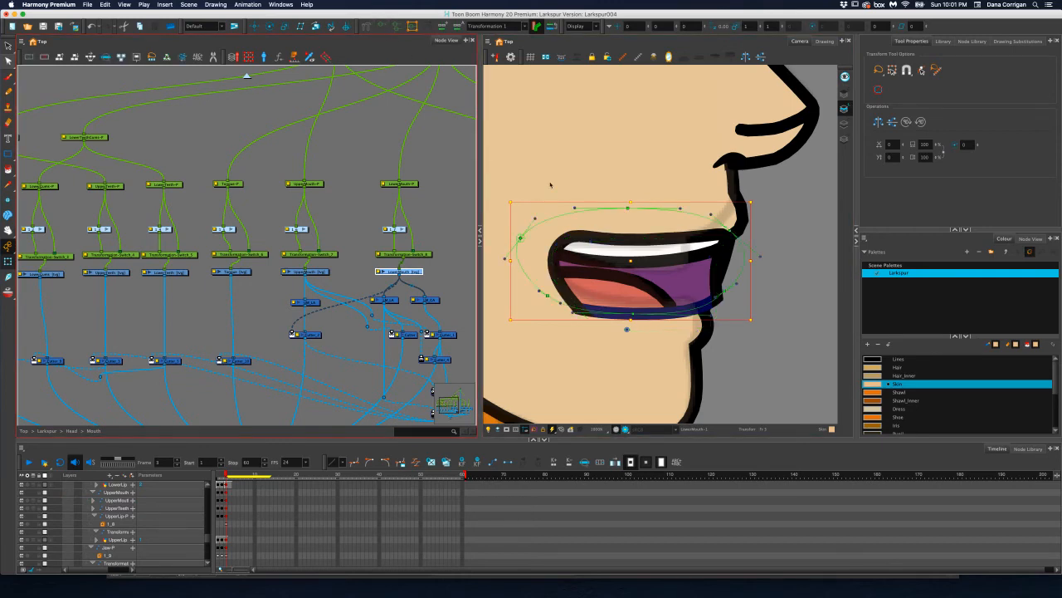
left_click(548, 295)
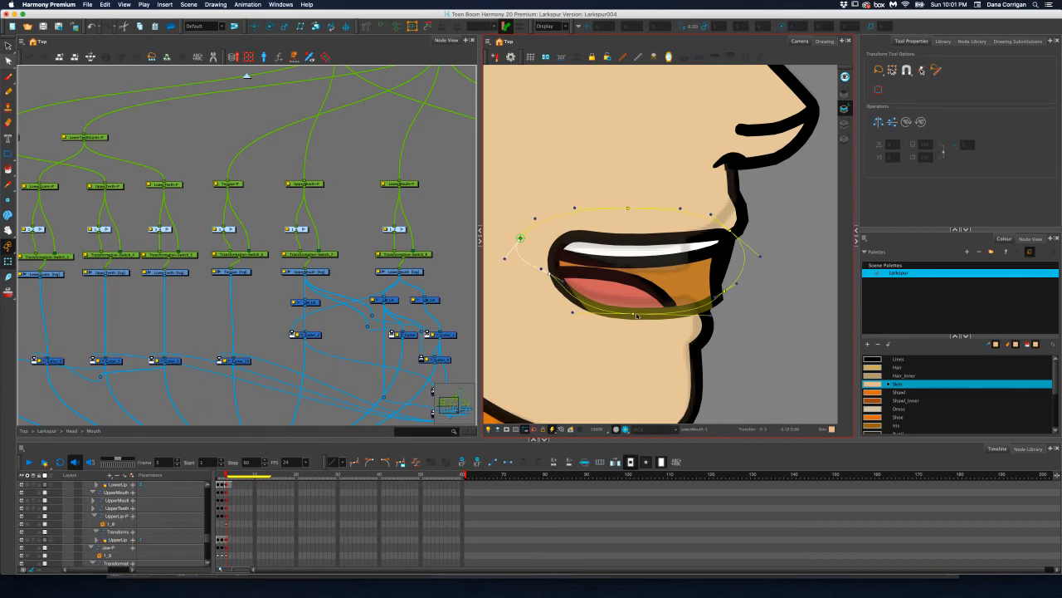
left_click_drag(637, 316, 637, 303)
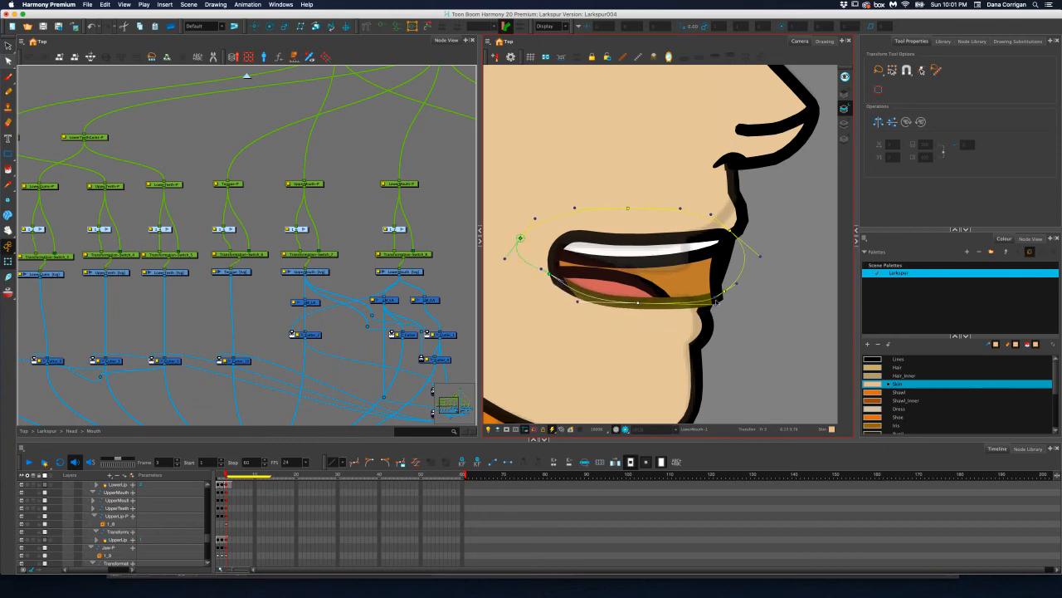
left_click_drag(727, 291, 732, 291)
left_click(440, 229)
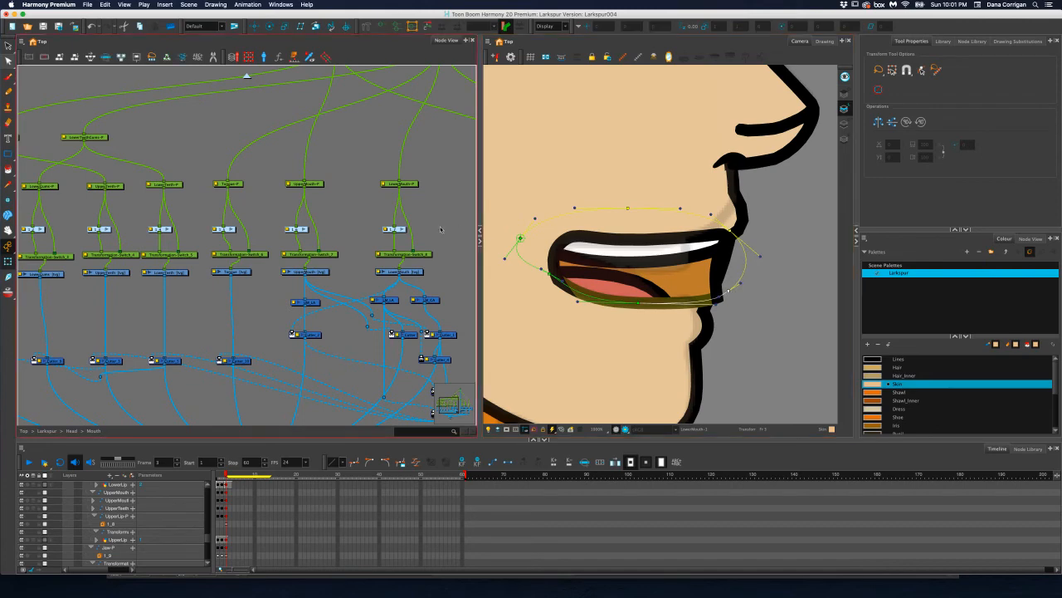
Check the reshaped mouth on the whole profile character and save the scene
left_click(8, 46)
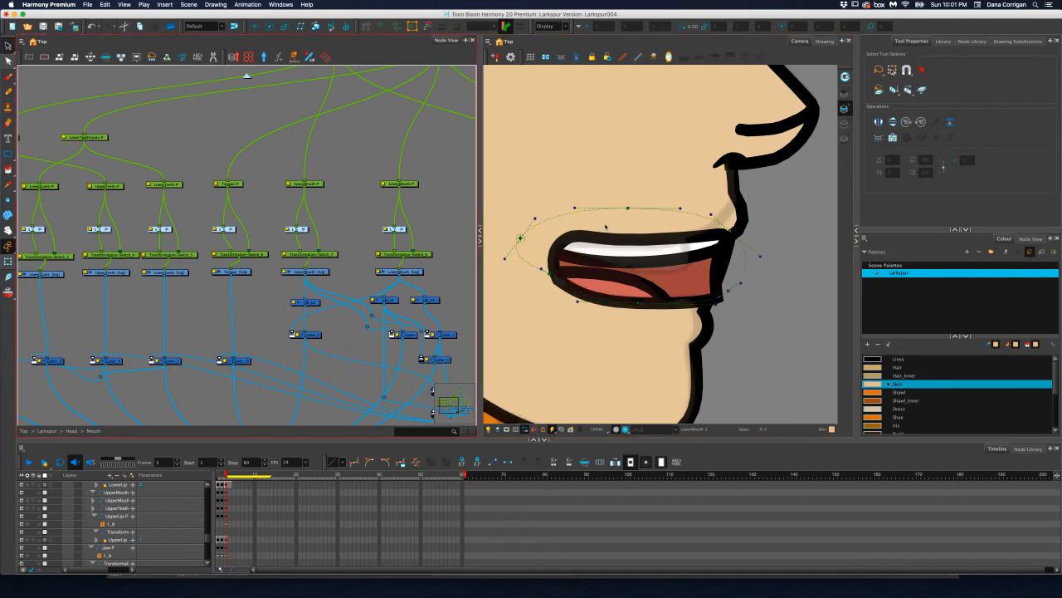
left_click(761, 304)
scroll(747, 248, "down", 4)
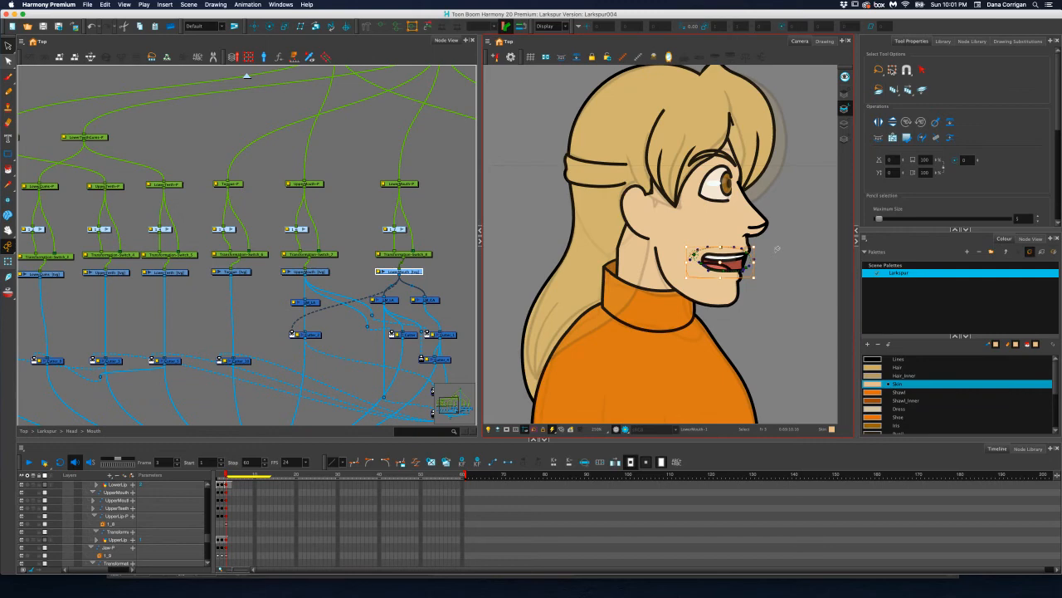
scroll(772, 283, "down", 3)
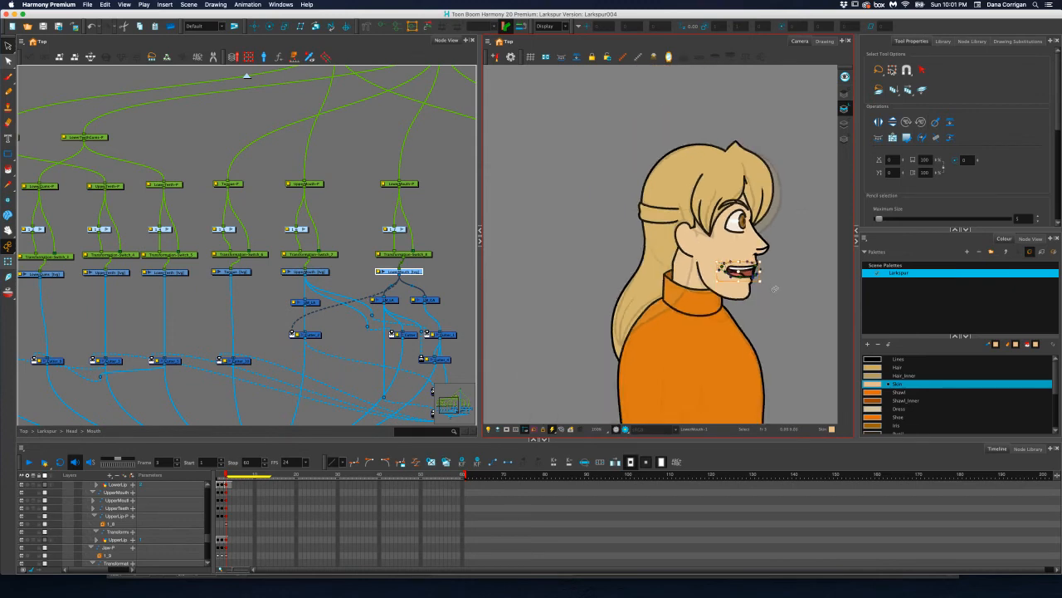
key("super+s")
Frame the character's torso and go up from the Mouth group through Head to the Larkspur group's body nodes
left_click_drag(772, 291, 738, 203)
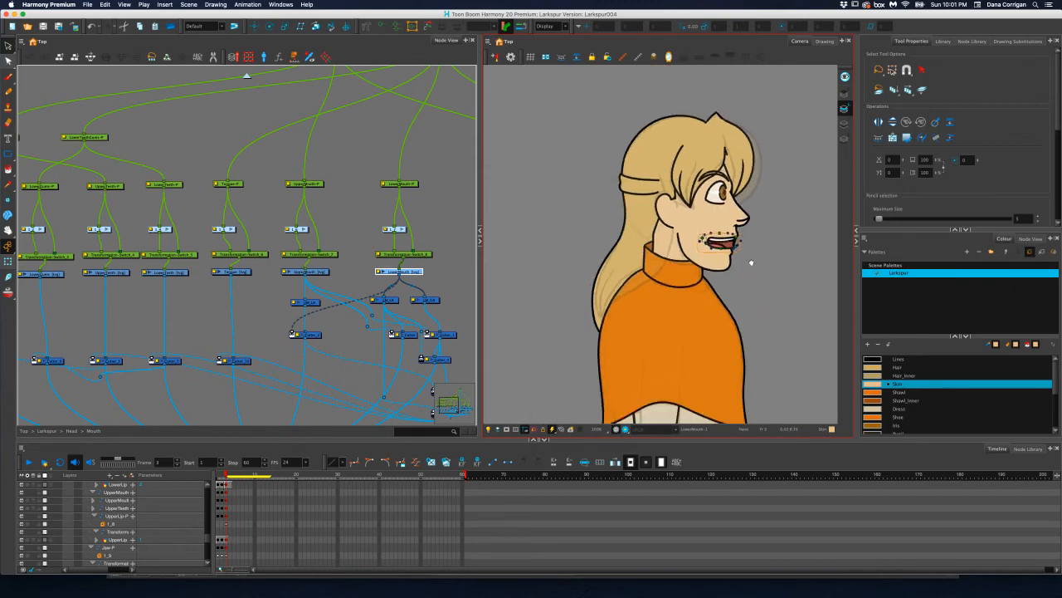
scroll(748, 298, "up", 2)
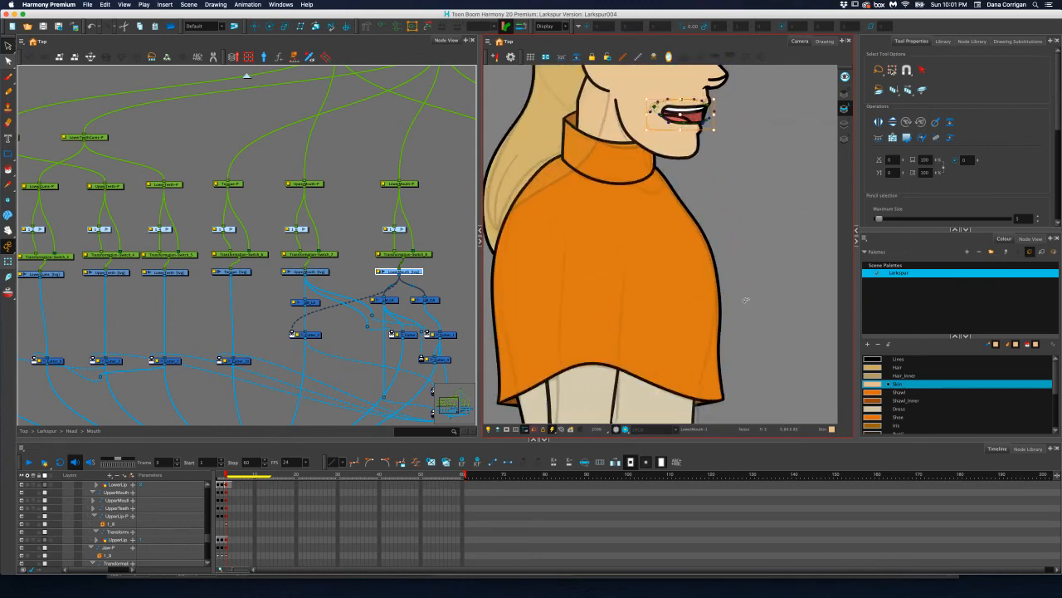
left_click(304, 168)
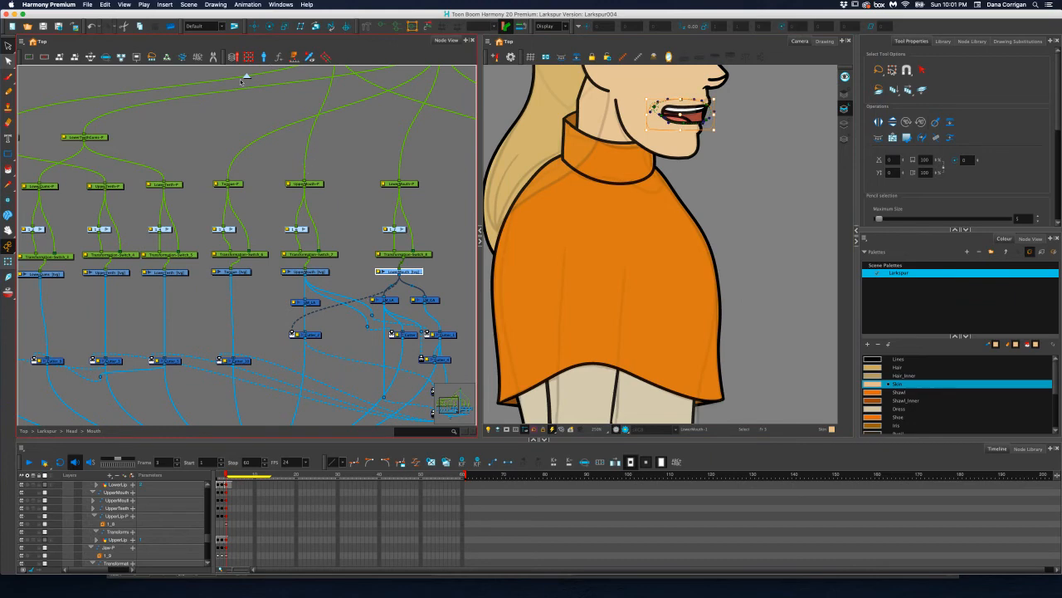
key("ctrl+shift+Return")
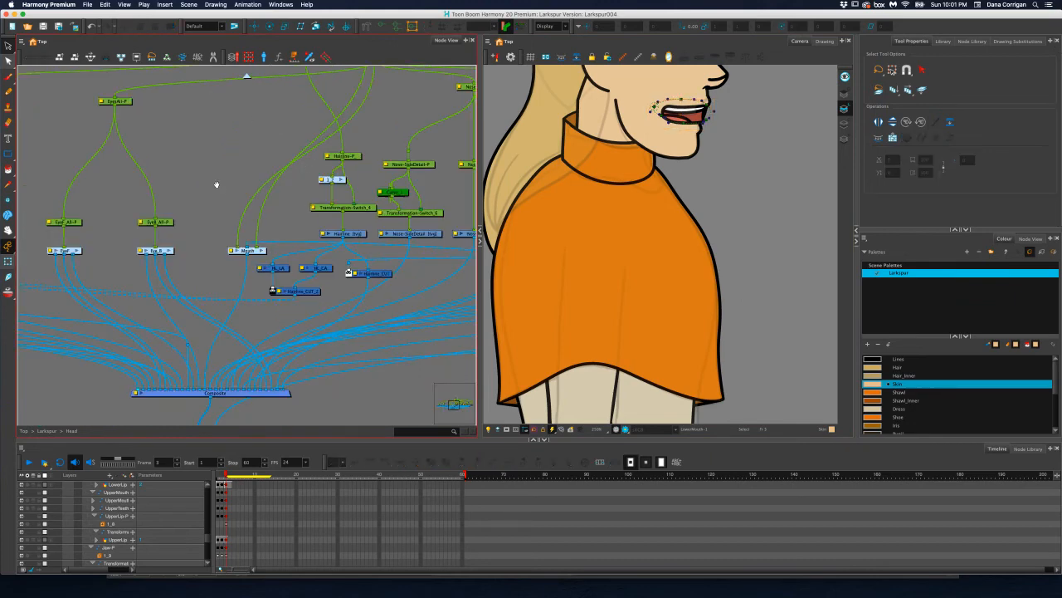
left_click_drag(218, 180, 152, 199)
left_click_drag(282, 195, 122, 225)
left_click_drag(307, 209, 222, 222)
left_click_drag(151, 128, 161, 139)
left_click(247, 75)
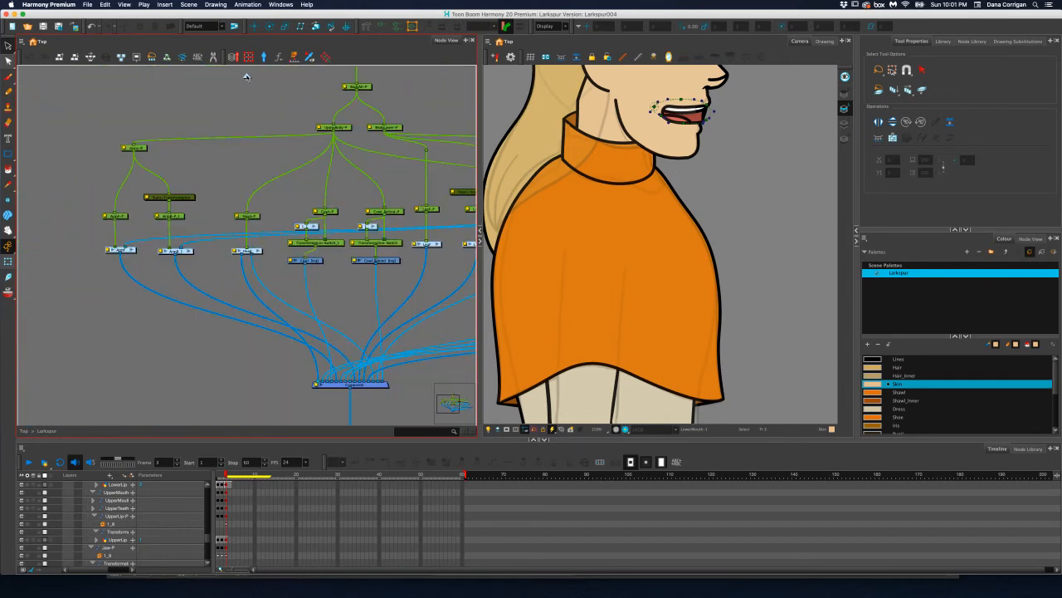
left_click_drag(351, 194, 320, 200)
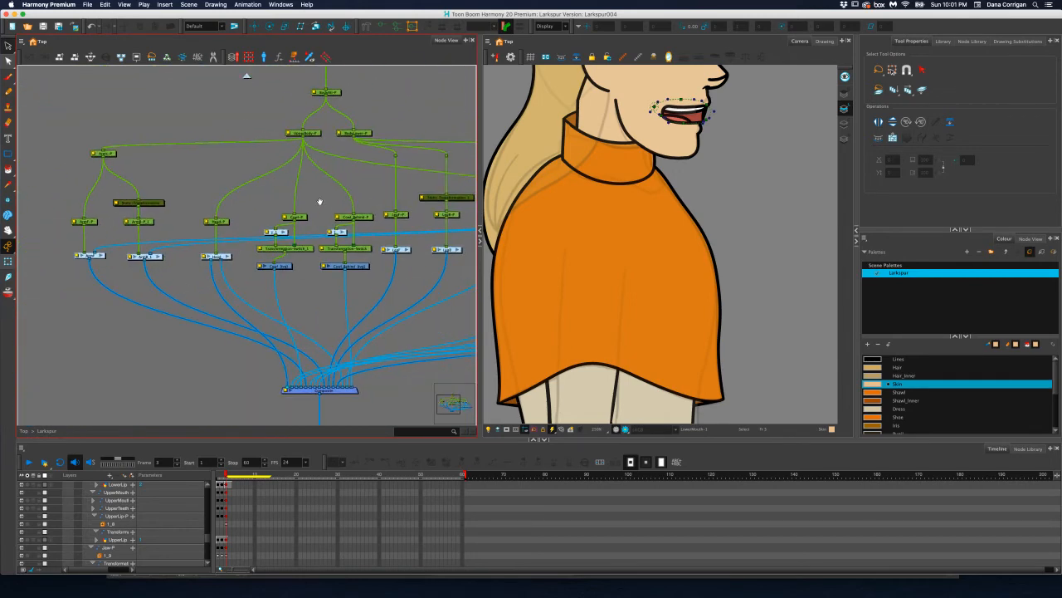
Select the Coat drawing on the profile body and adjust its envelope handles around the front of the neck and shoulder
left_click(286, 266)
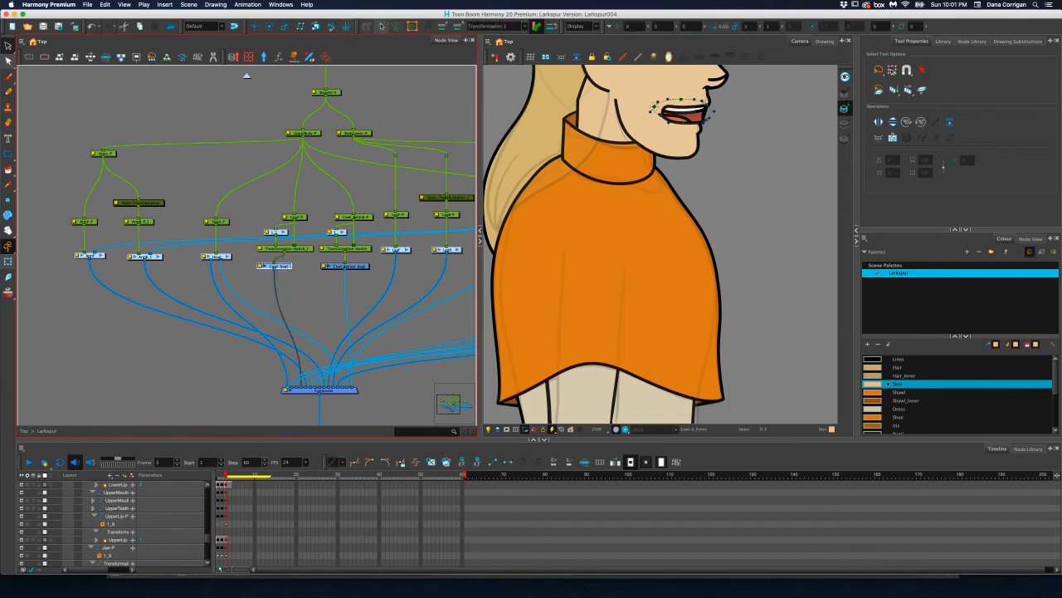
left_click(6, 264)
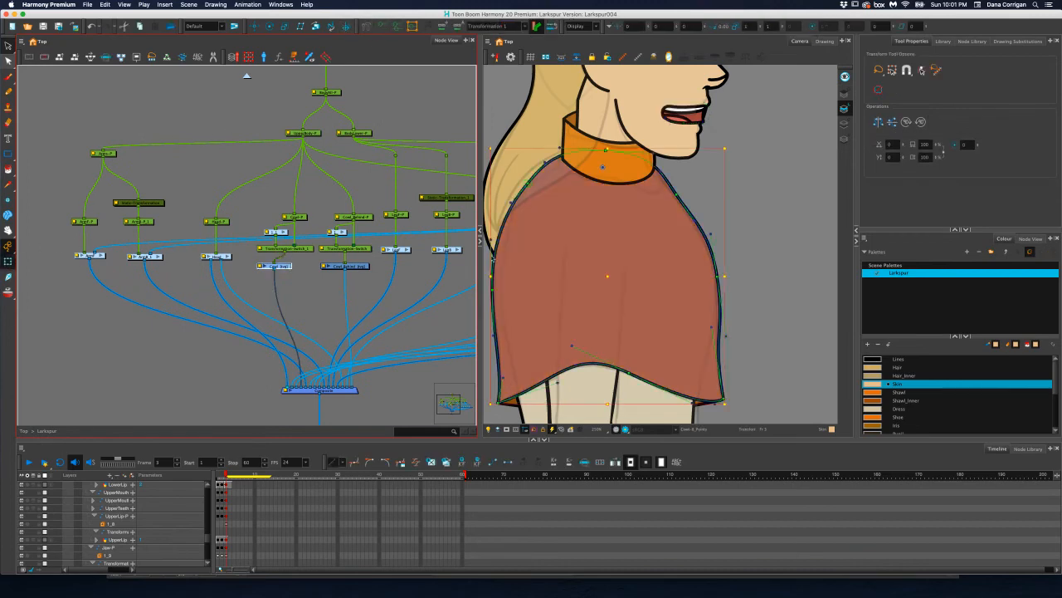
key("2")
key("2")
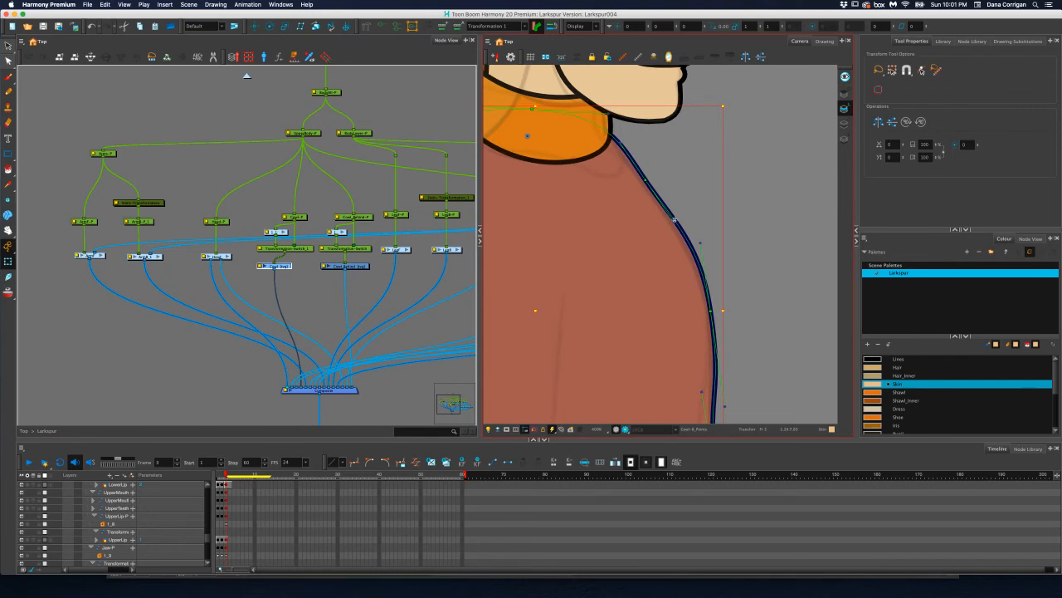
left_click(675, 220)
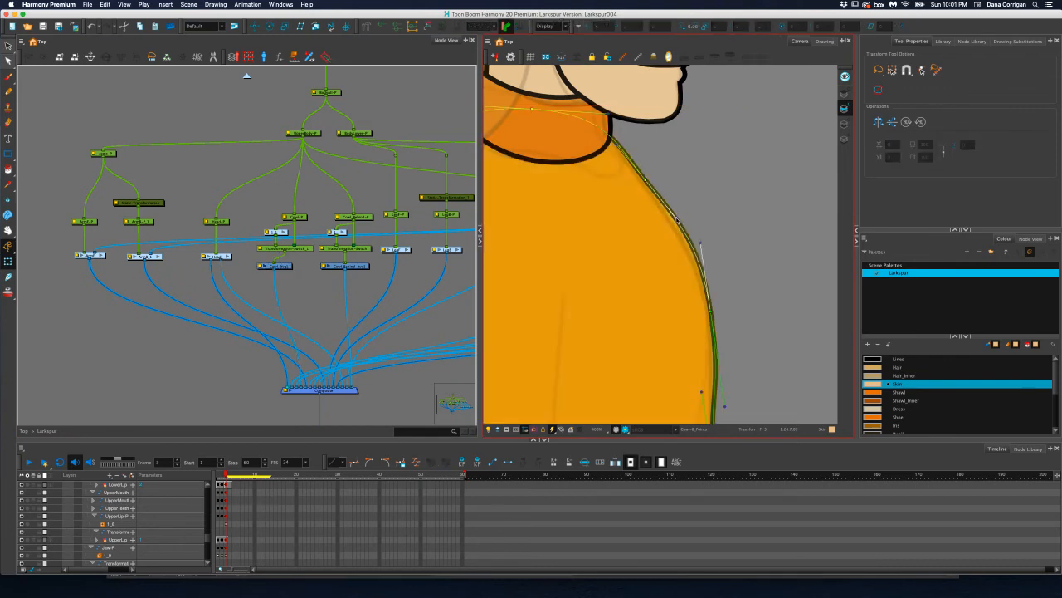
left_click_drag(610, 107, 586, 112)
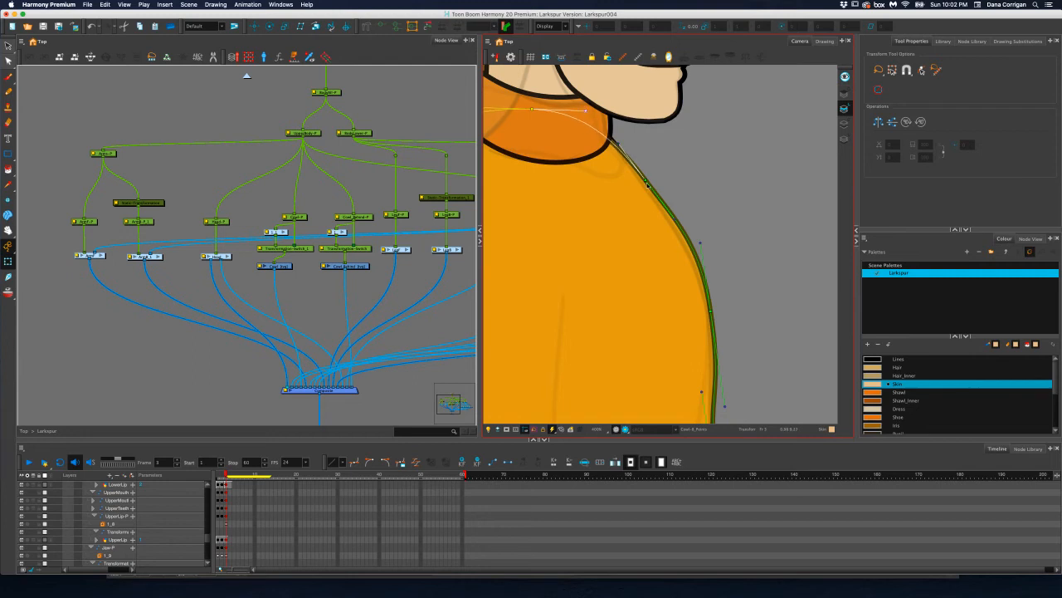
left_click_drag(648, 181, 644, 179)
Fine-tune the coat envelope's front edge from shoulder to chest into one smooth rounded curve
left_click(618, 141)
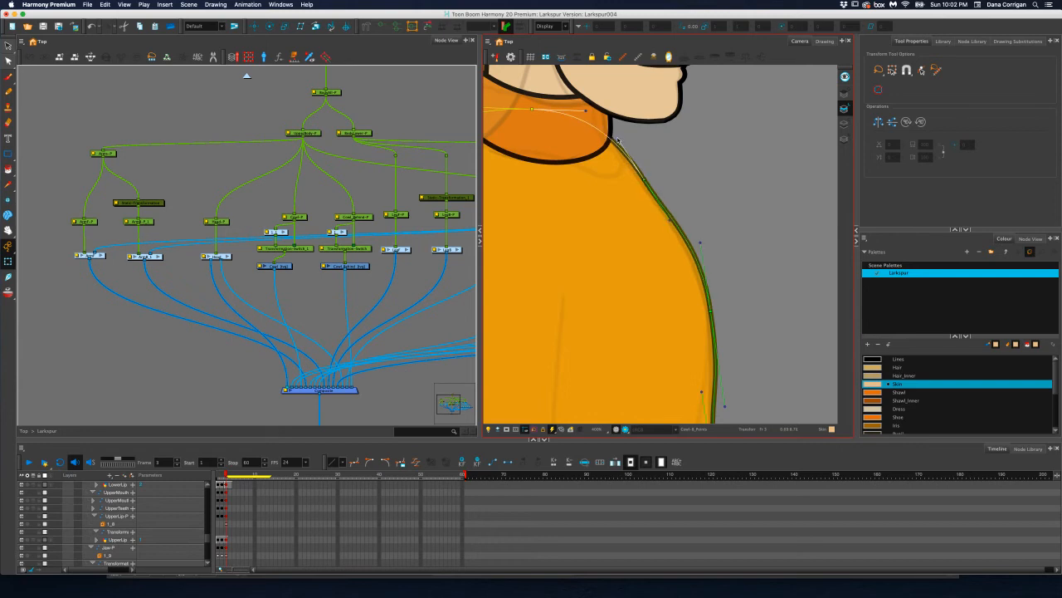
left_click_drag(671, 219, 675, 221)
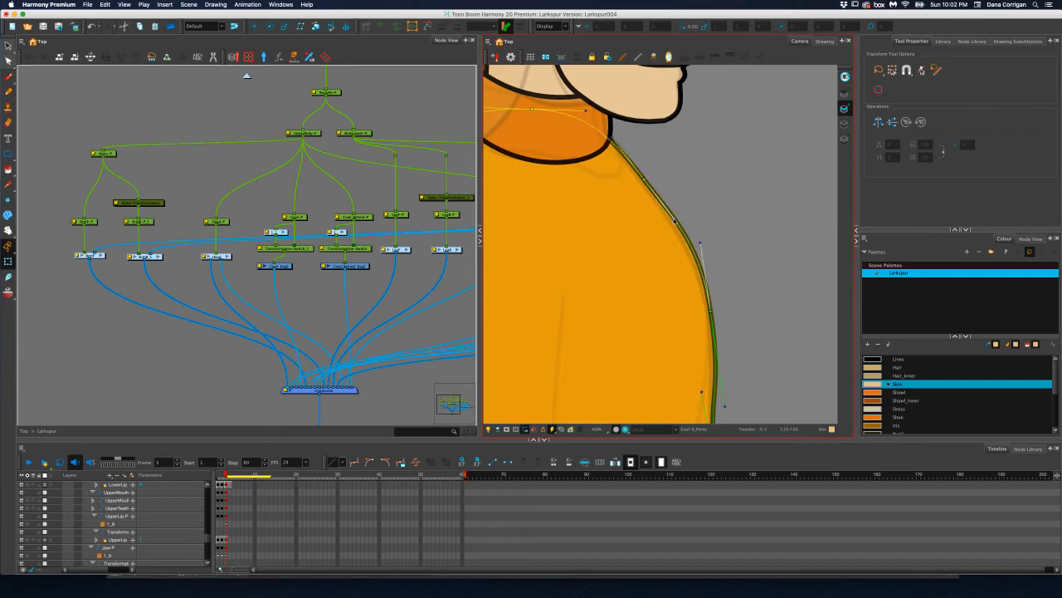
left_click_drag(643, 178, 646, 180)
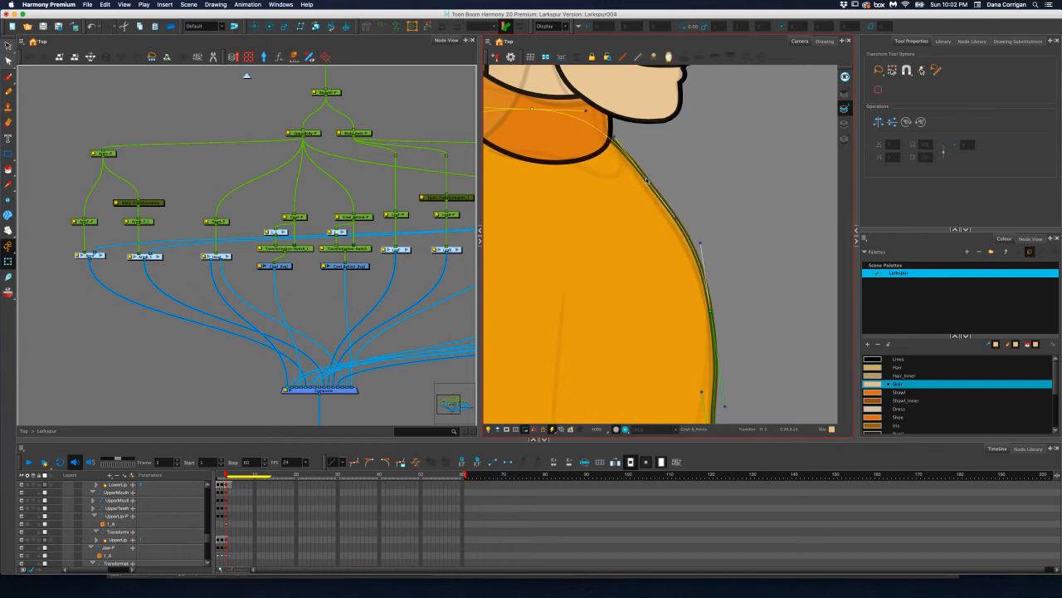
left_click_drag(711, 309, 712, 312)
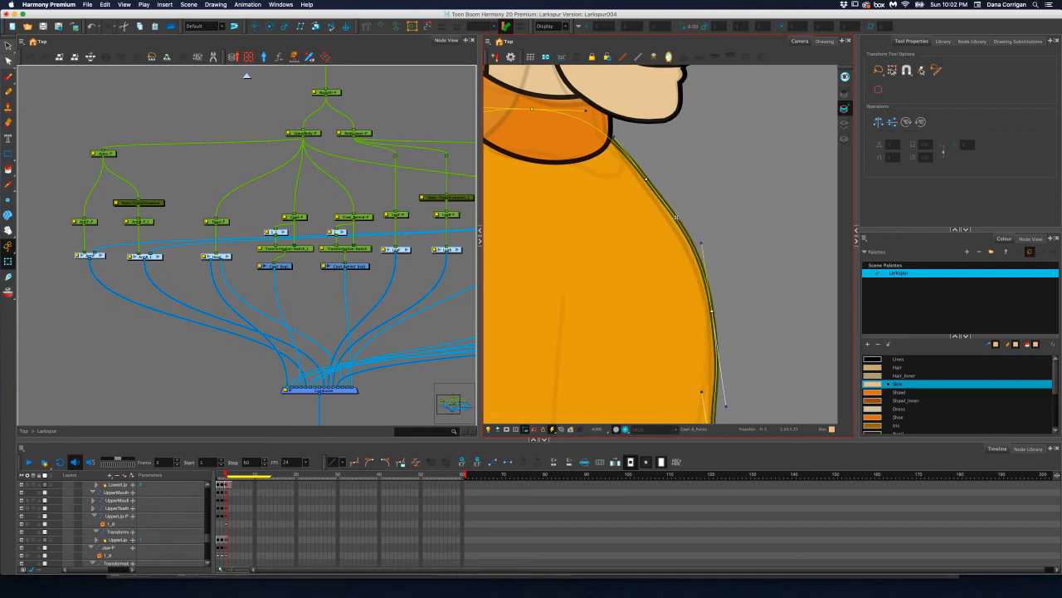
left_click_drag(676, 217, 676, 219)
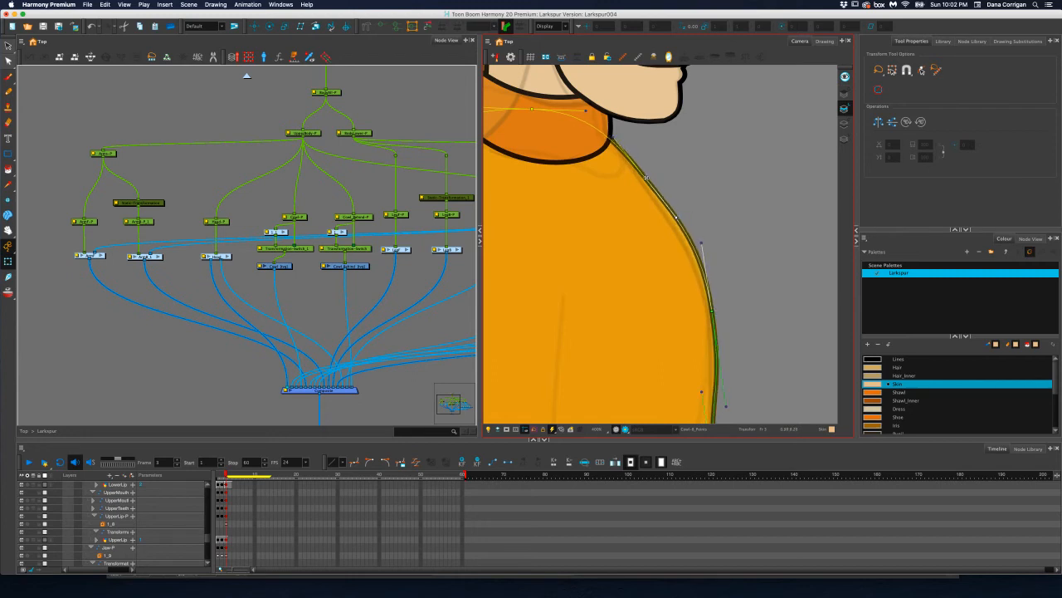
left_click_drag(647, 177, 648, 178)
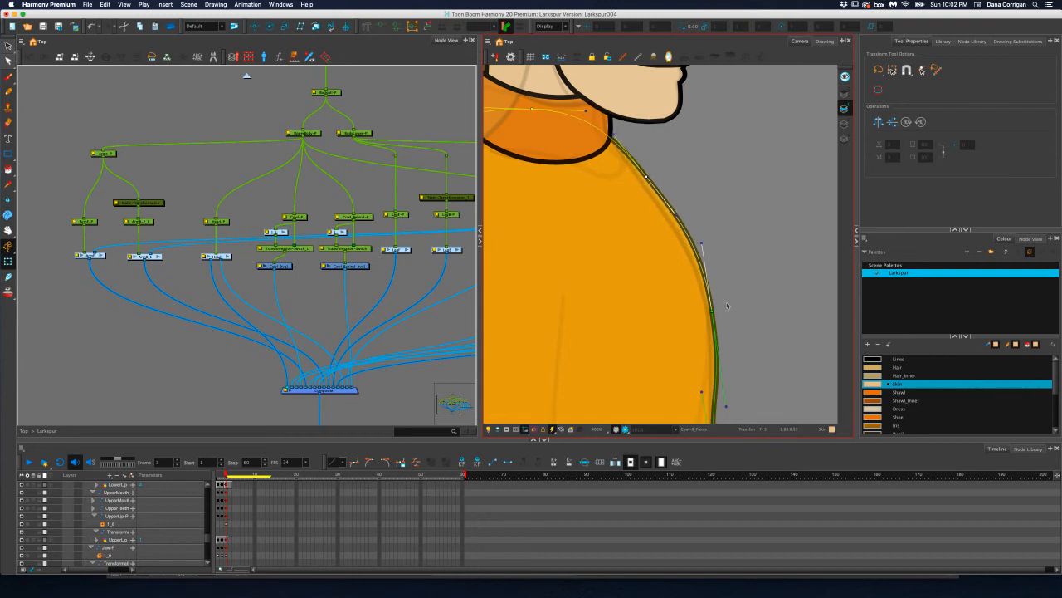
left_click_drag(712, 312, 714, 313)
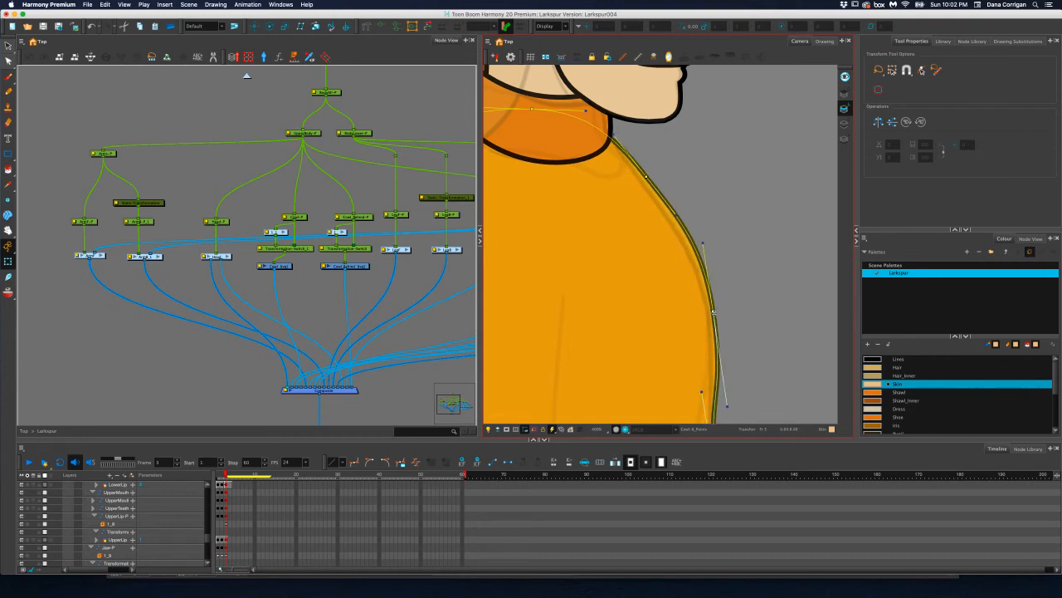
Check the coat's front hem and the sleeve and dress below it, ending with the whole profile character
scroll(714, 313, "down", 5)
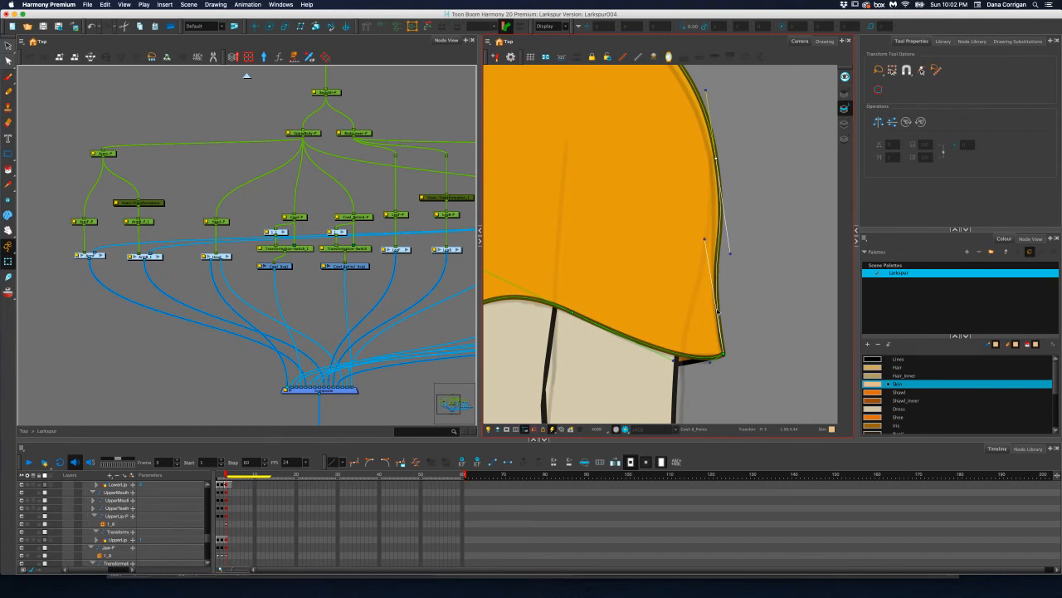
scroll(735, 282, "down", 5)
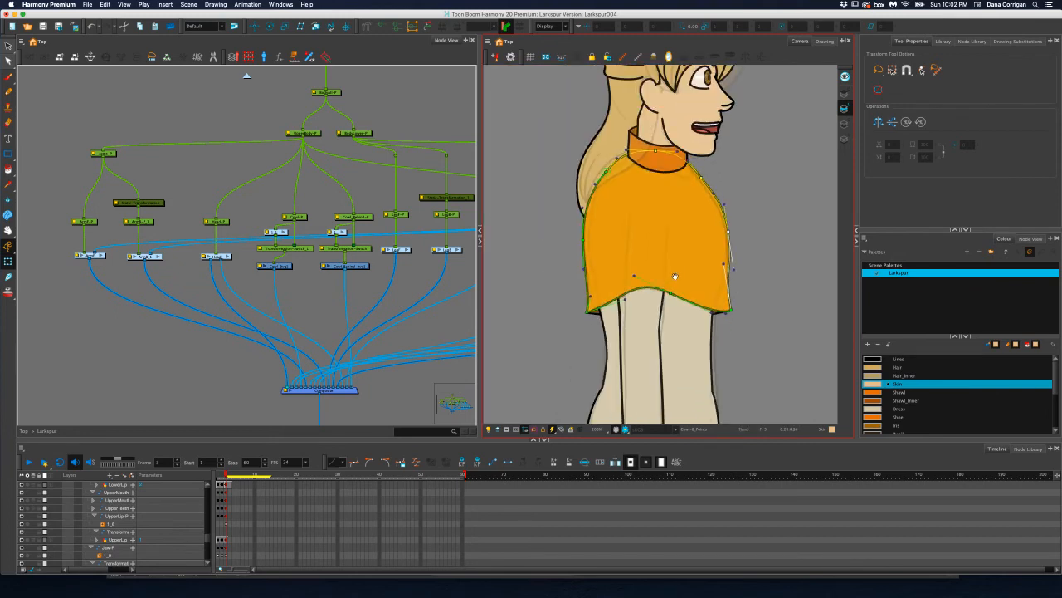
left_click_drag(675, 276, 682, 274)
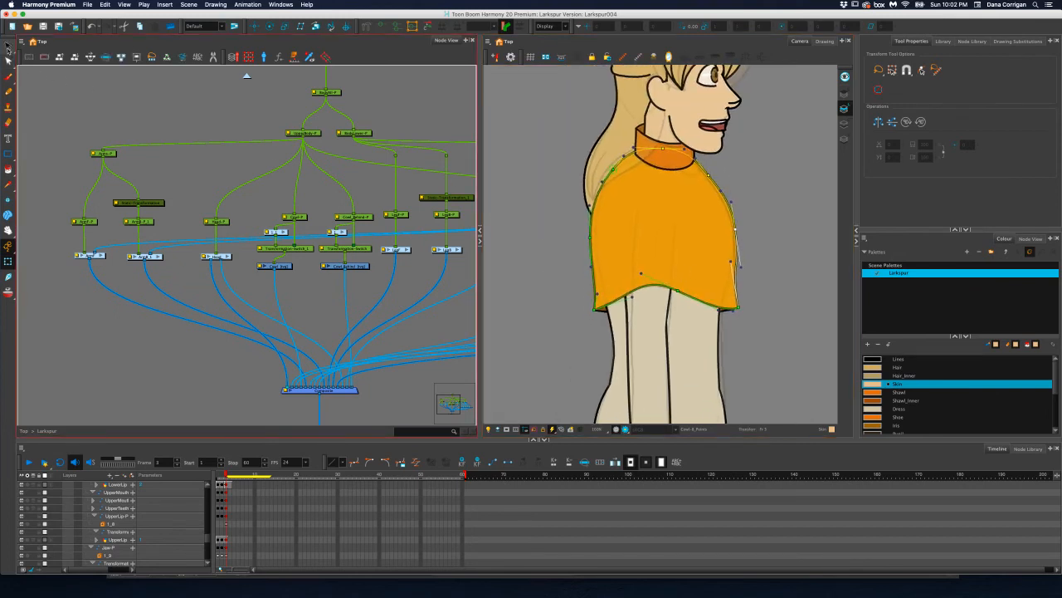
left_click(8, 48)
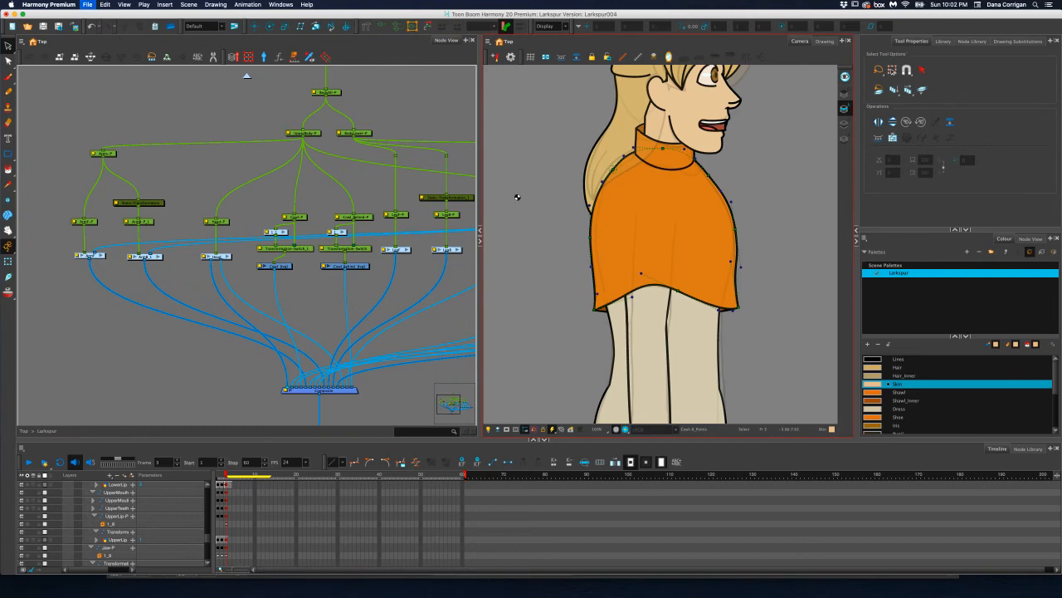
scroll(520, 147, "down", 3)
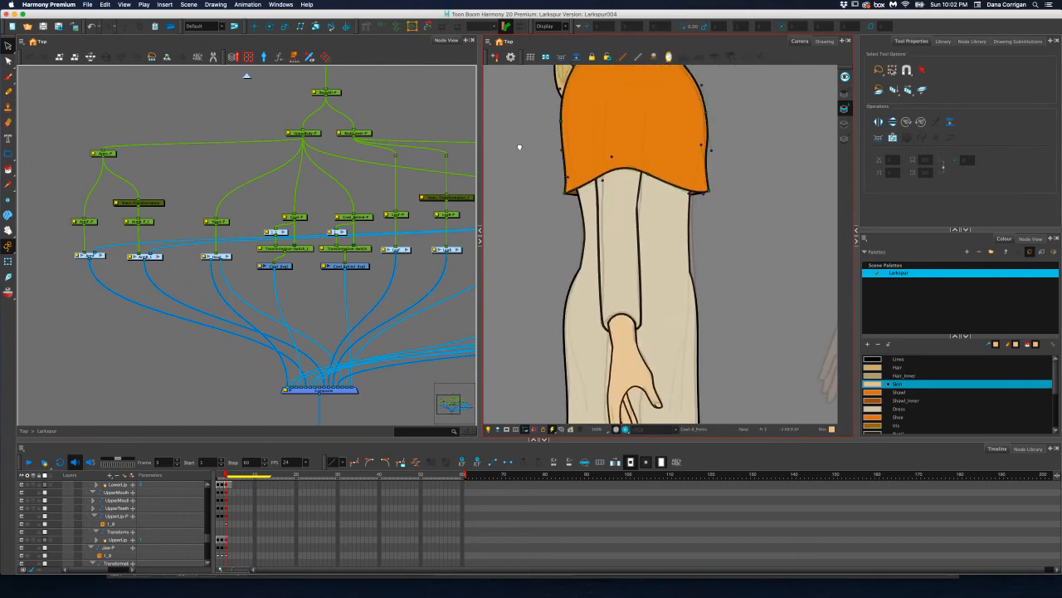
left_click_drag(519, 147, 517, 138)
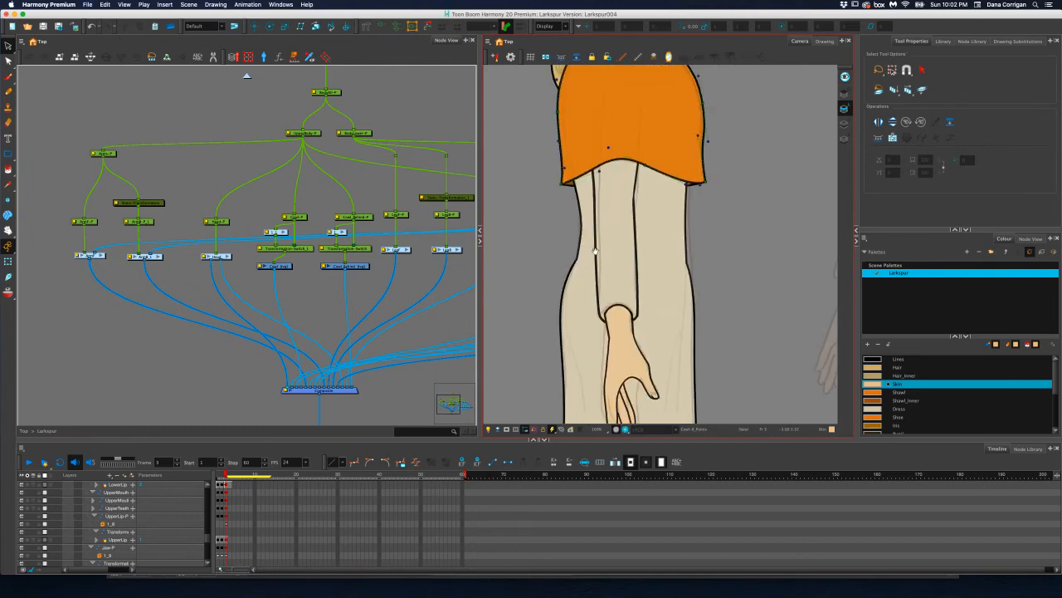
left_click_drag(608, 289, 598, 218)
key("1")
key("1")
key("1")
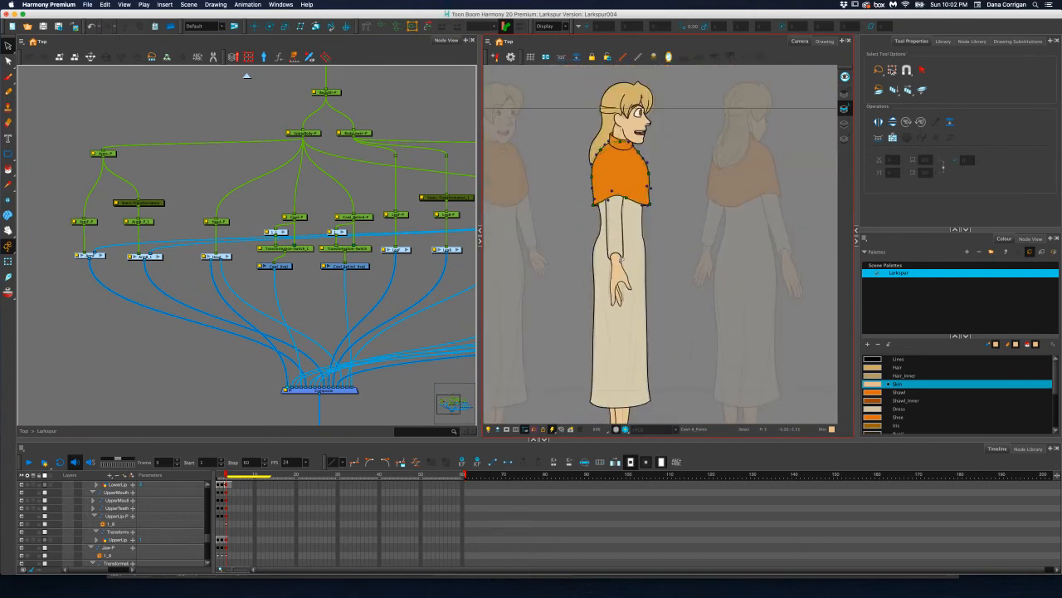
key("1")
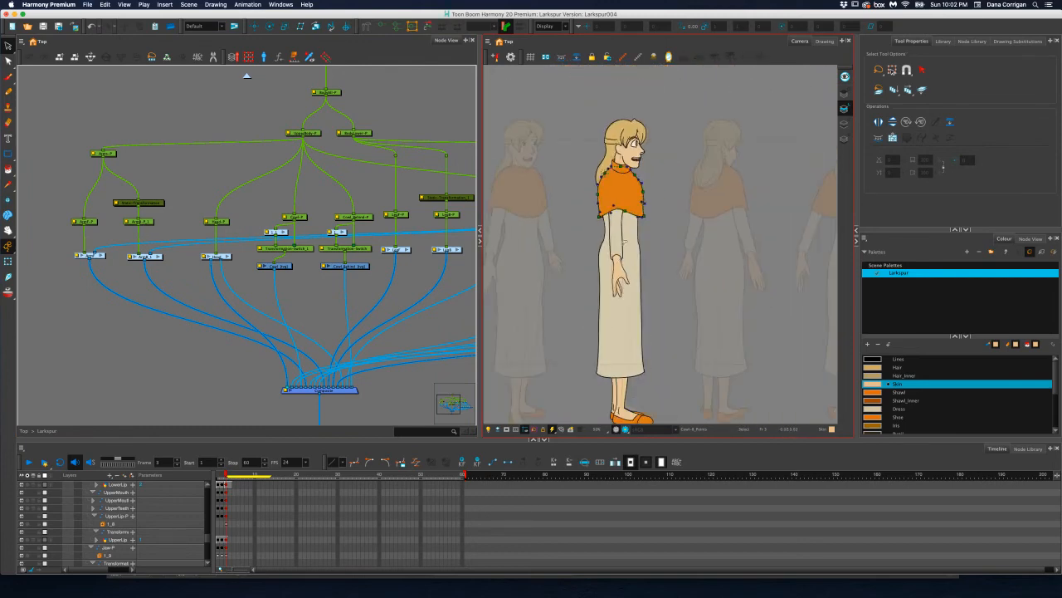
left_click_drag(630, 274, 636, 250)
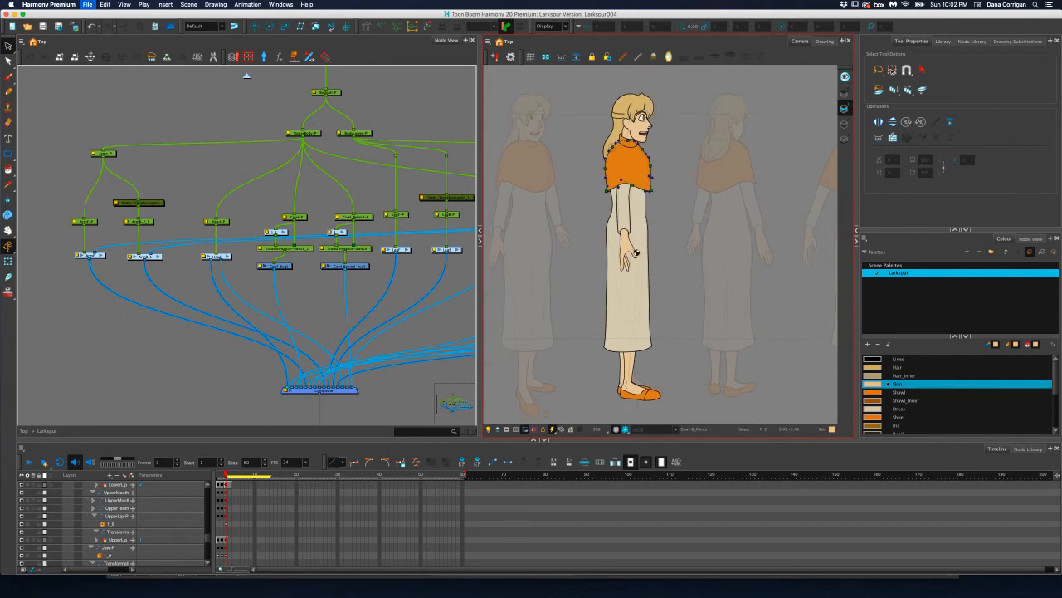
Frame the dress around the hips and open the Torso group to reach the Dress nodes
key("2")
key("2")
key("2")
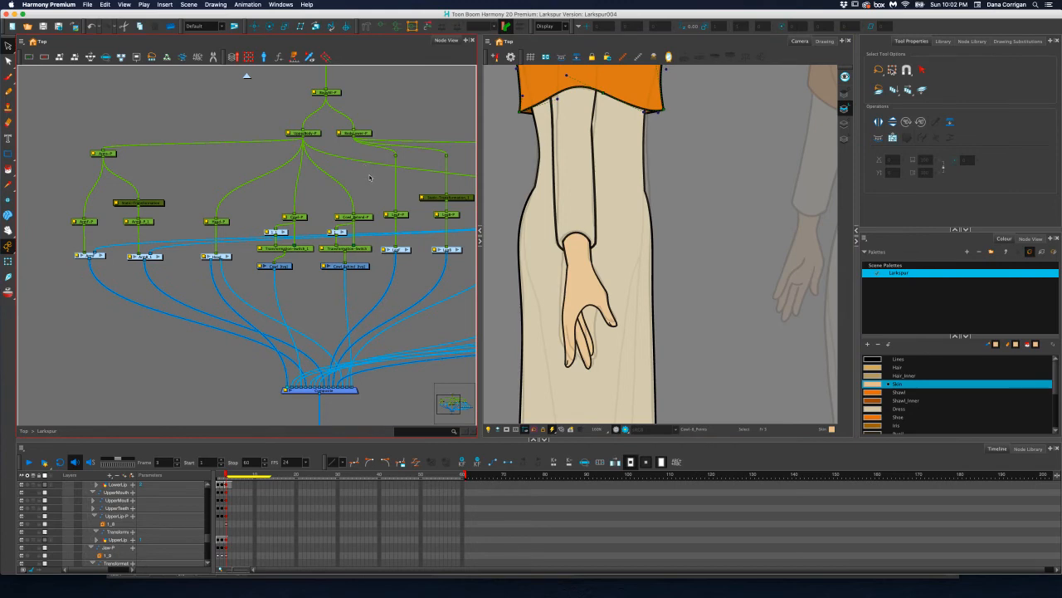
left_click_drag(370, 177, 235, 239)
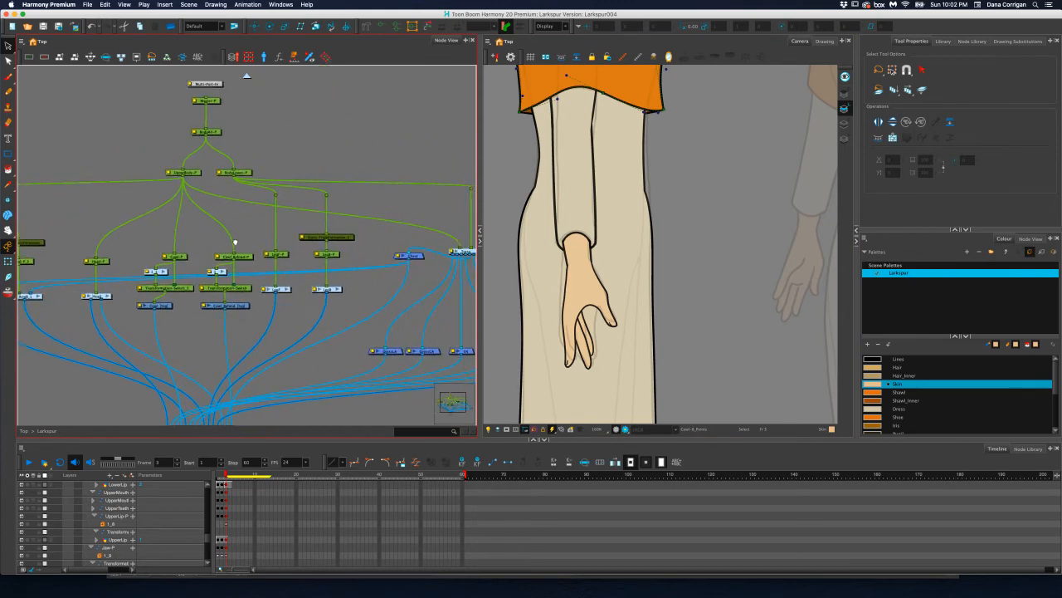
left_click_drag(290, 186, 252, 197)
left_click(444, 263)
left_click_drag(259, 244, 398, 175)
left_click_drag(305, 224, 336, 200)
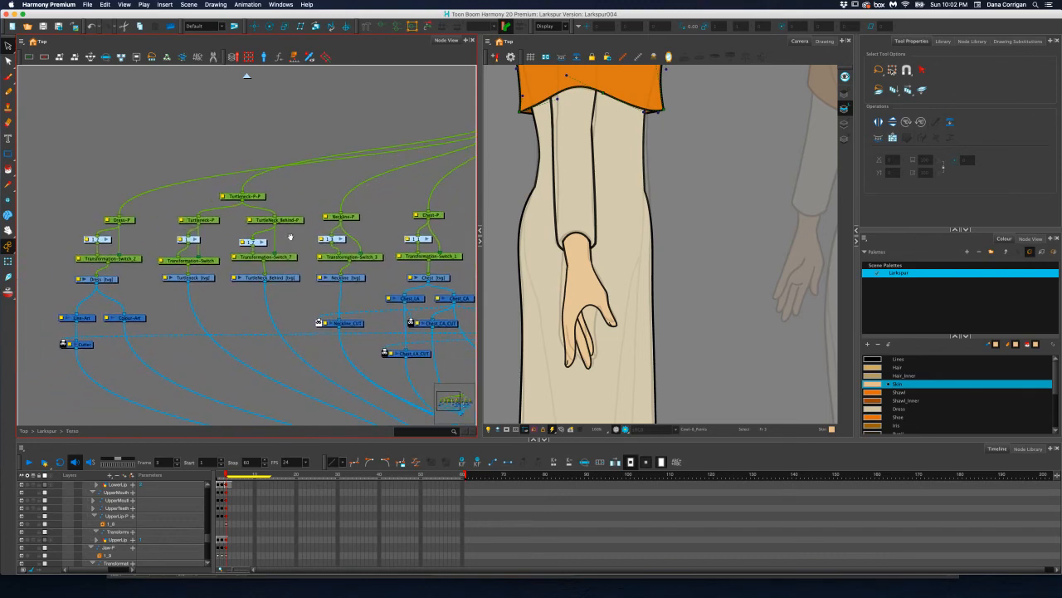
Select the Dress drawing and pull its envelope inward at the front hip to smooth the line below the waist, then hide its controls
left_click(114, 282)
scroll(633, 195, "up", 4)
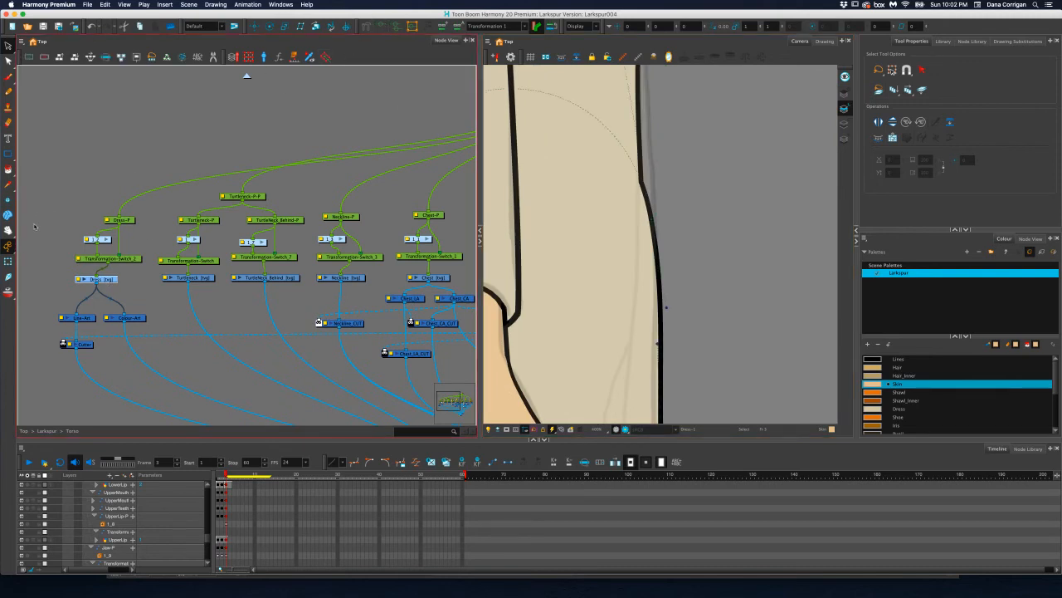
left_click(8, 262)
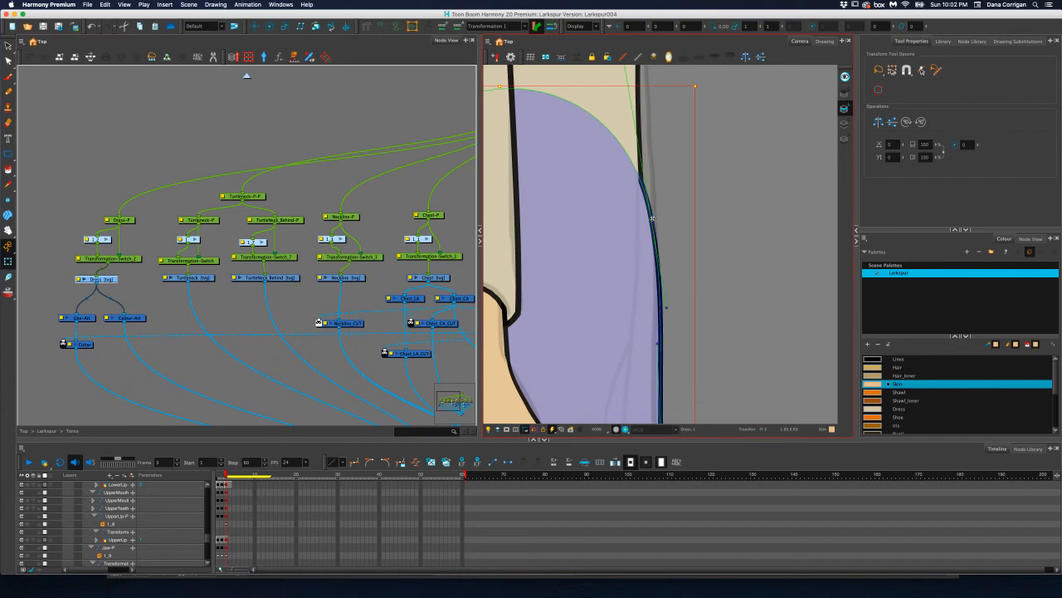
left_click_drag(652, 218, 643, 222)
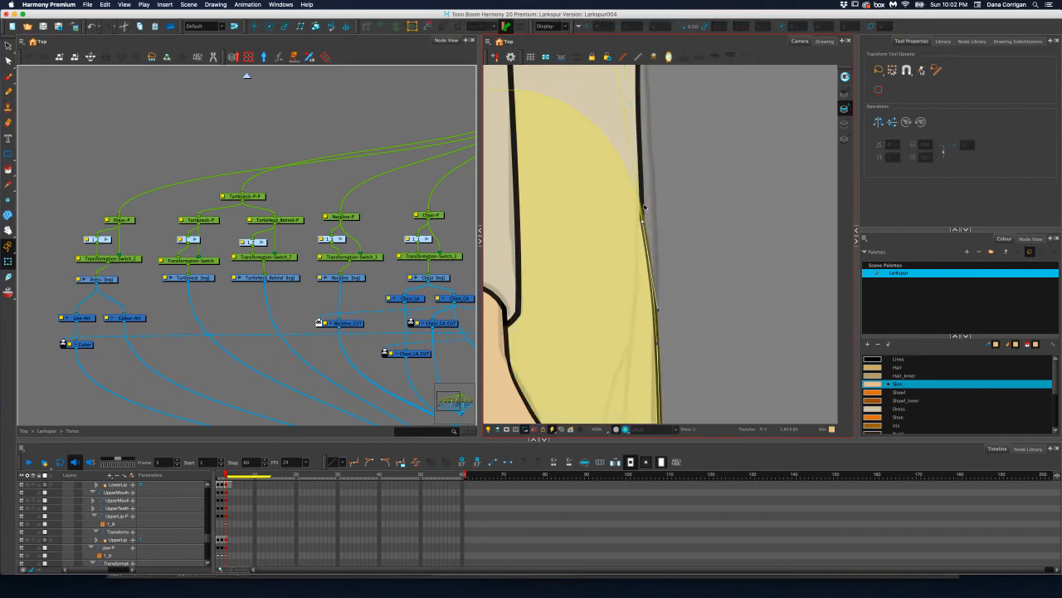
scroll(644, 207, "down", 3)
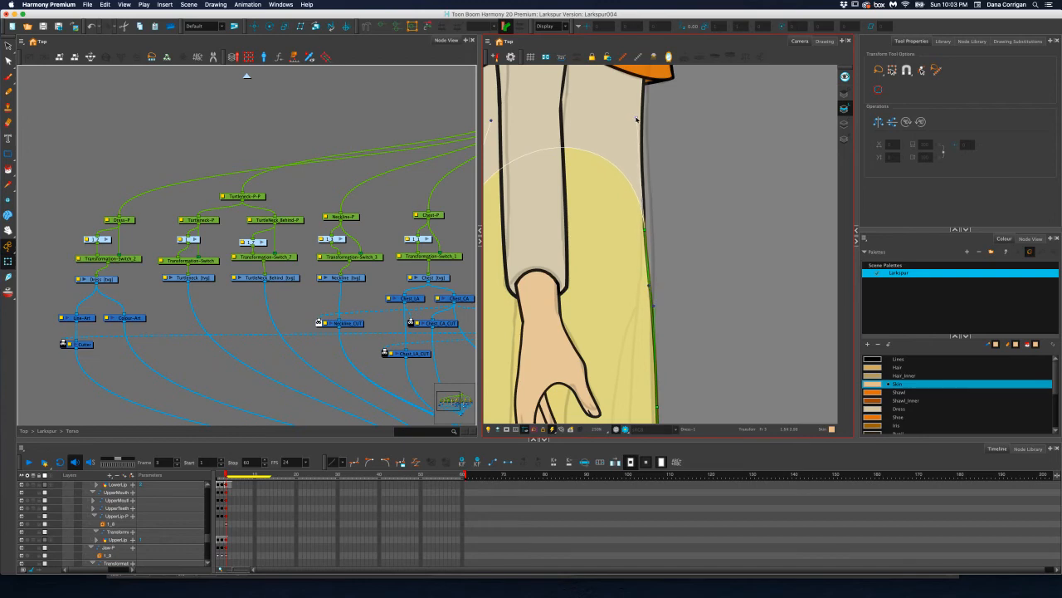
scroll(637, 120, "down", 3)
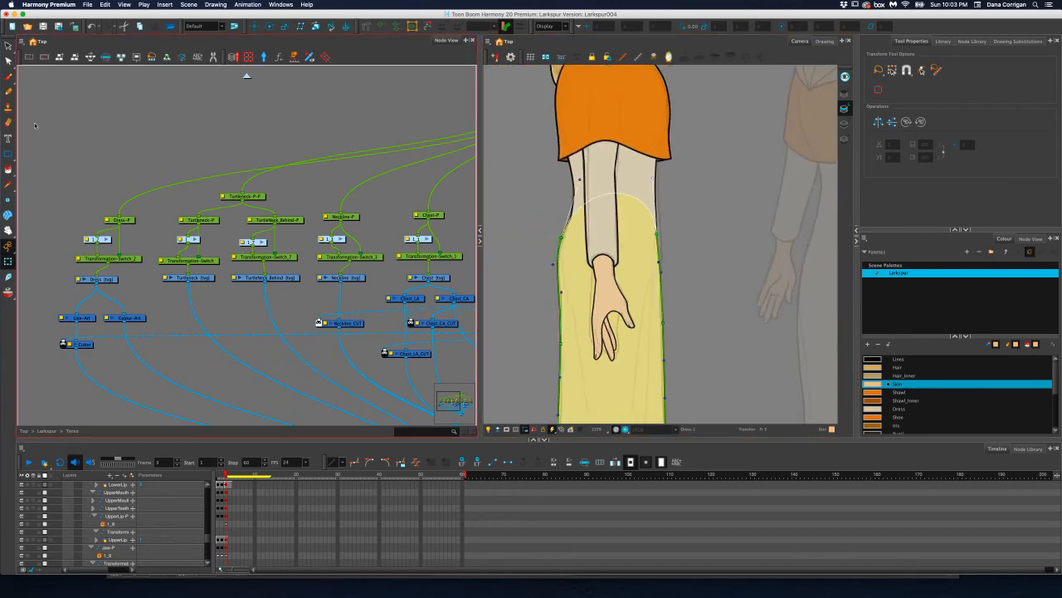
left_click(8, 47)
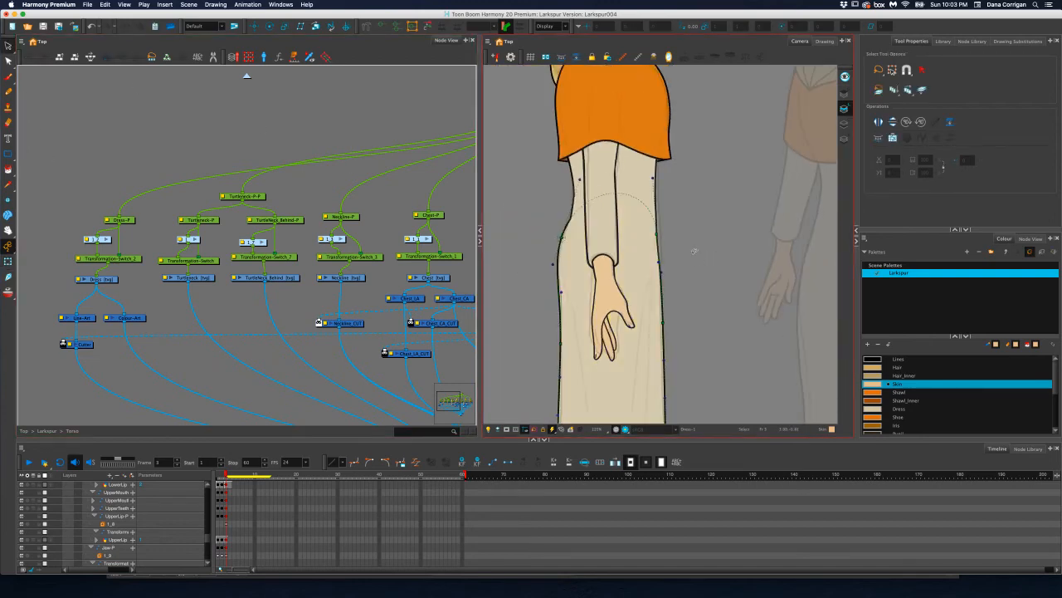
left_click(328, 99)
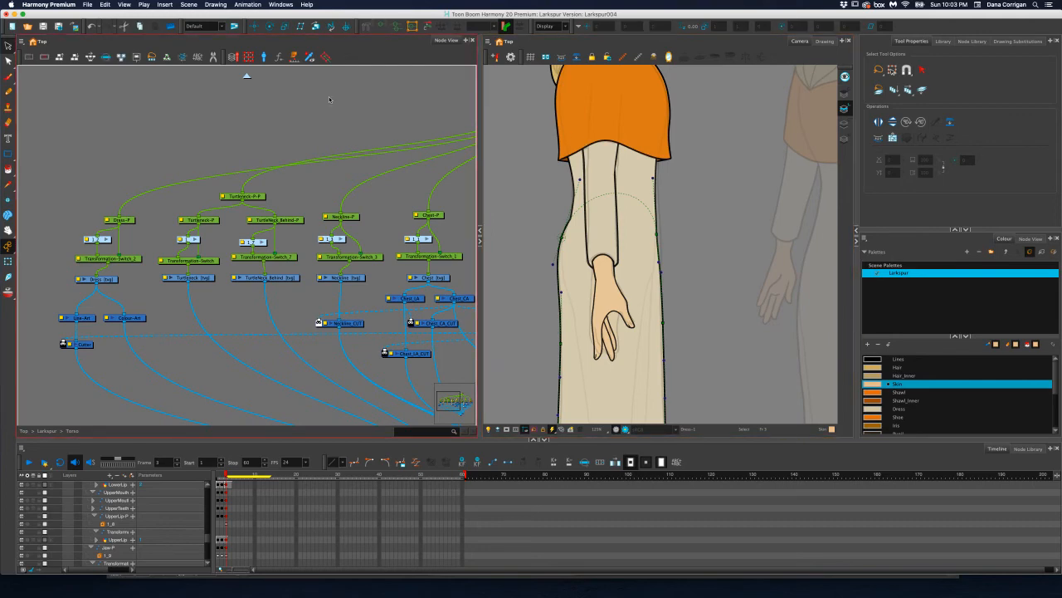
left_click(700, 279)
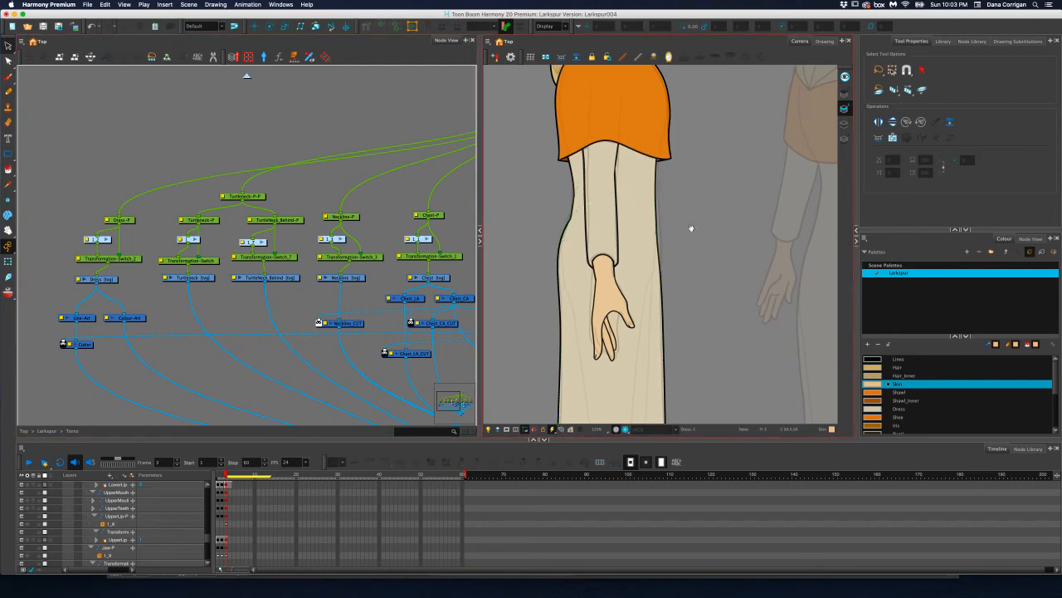
Show the Dress drawing's deformation controls and move its back hip point and handles inward for a smoother curve, then deselect the drawing
left_click_drag(691, 228, 705, 260)
scroll(590, 183, "up", 4)
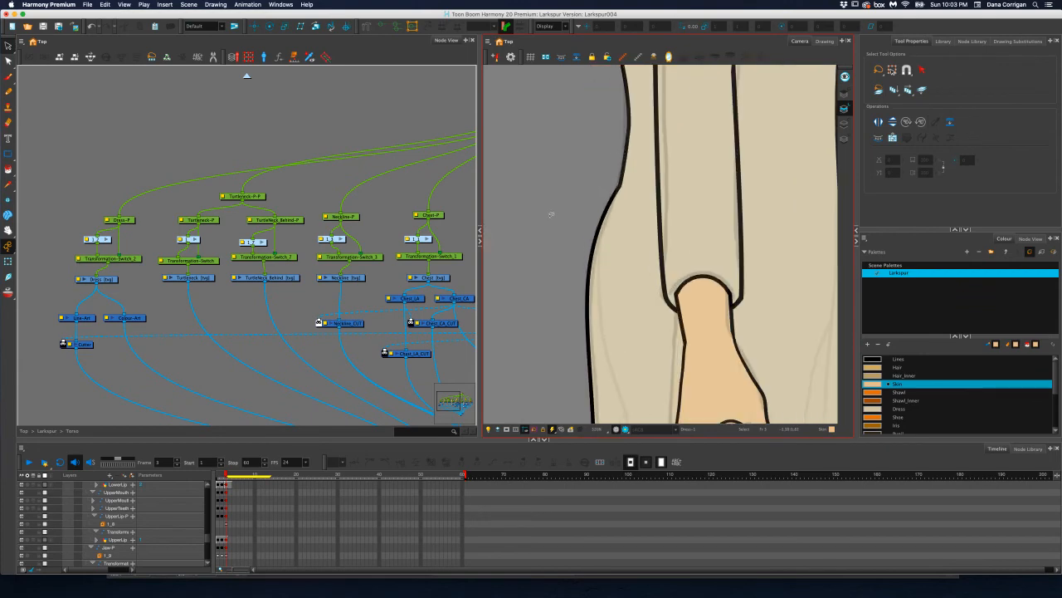
left_click(91, 289)
left_click(8, 260)
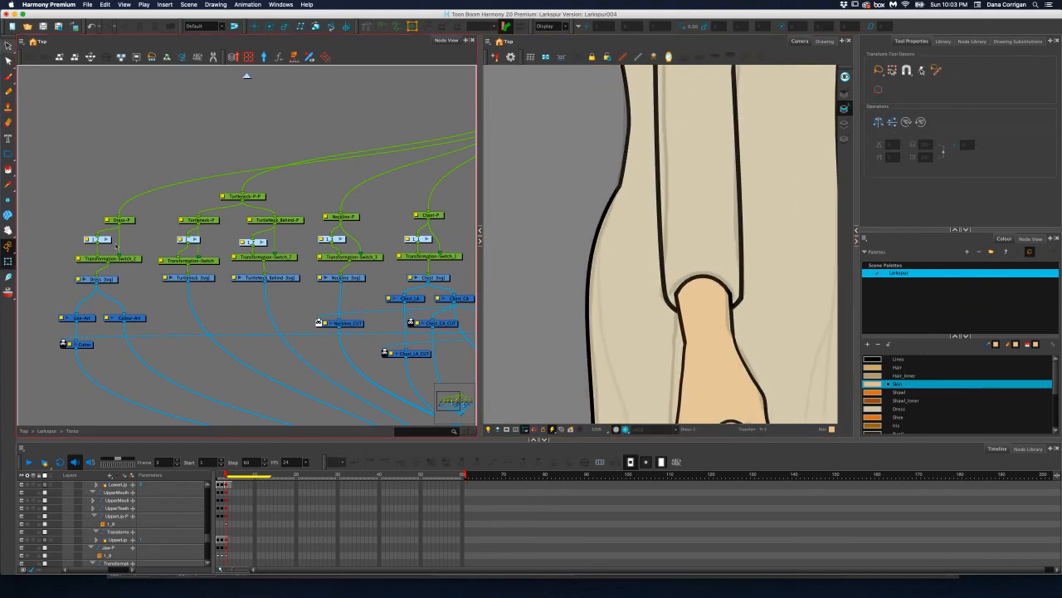
left_click(109, 279)
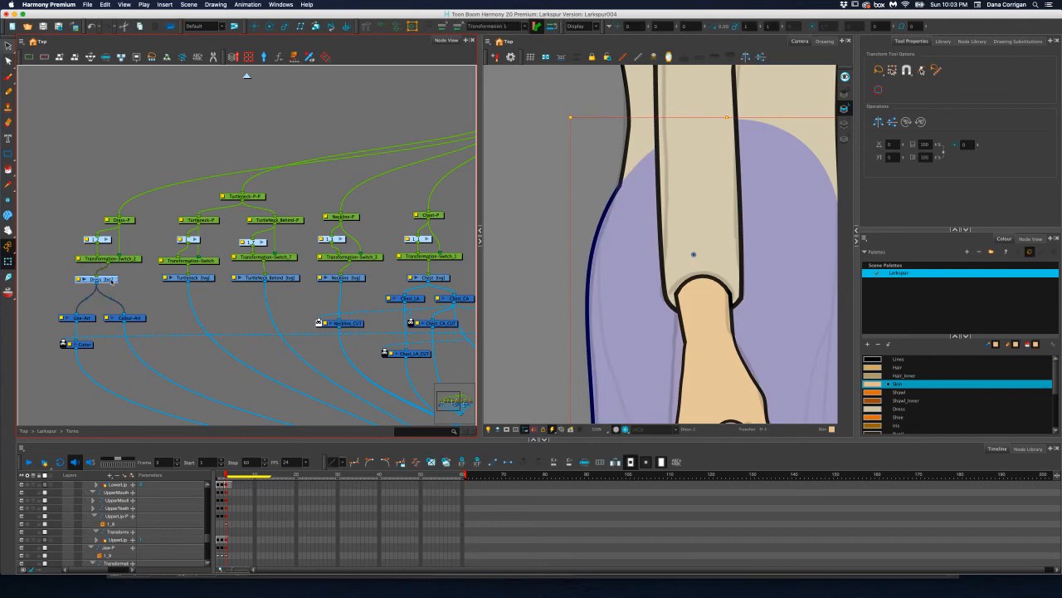
left_click(382, 26)
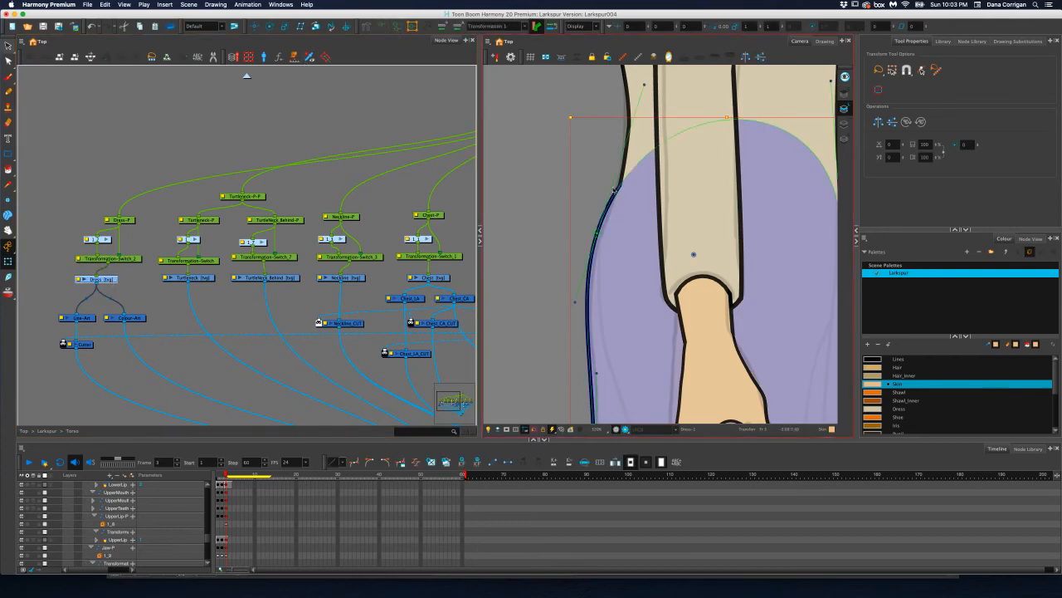
left_click(598, 237)
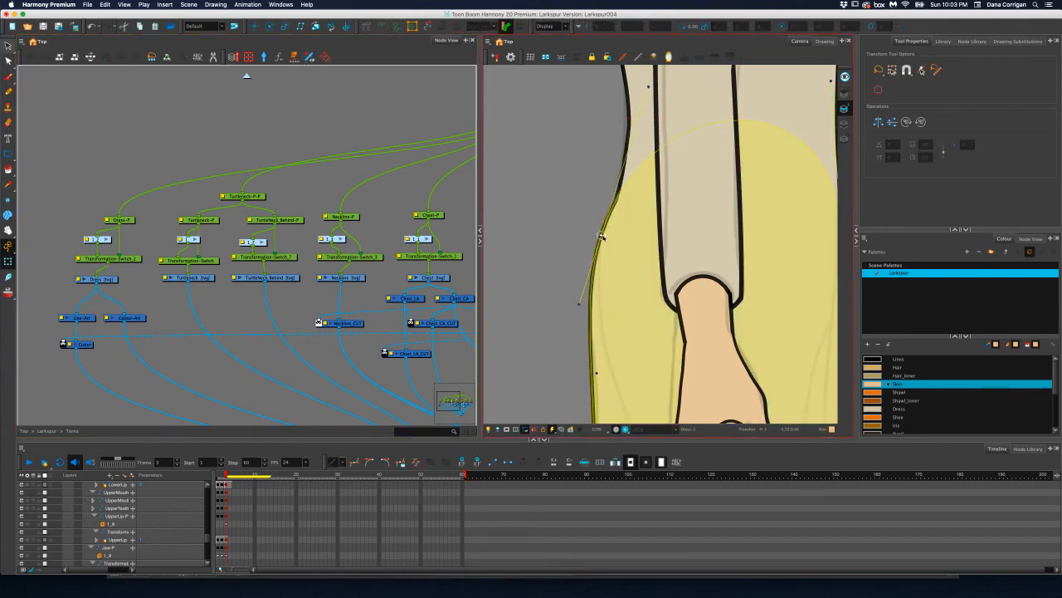
left_click_drag(648, 87, 644, 85)
left_click_drag(598, 237, 606, 235)
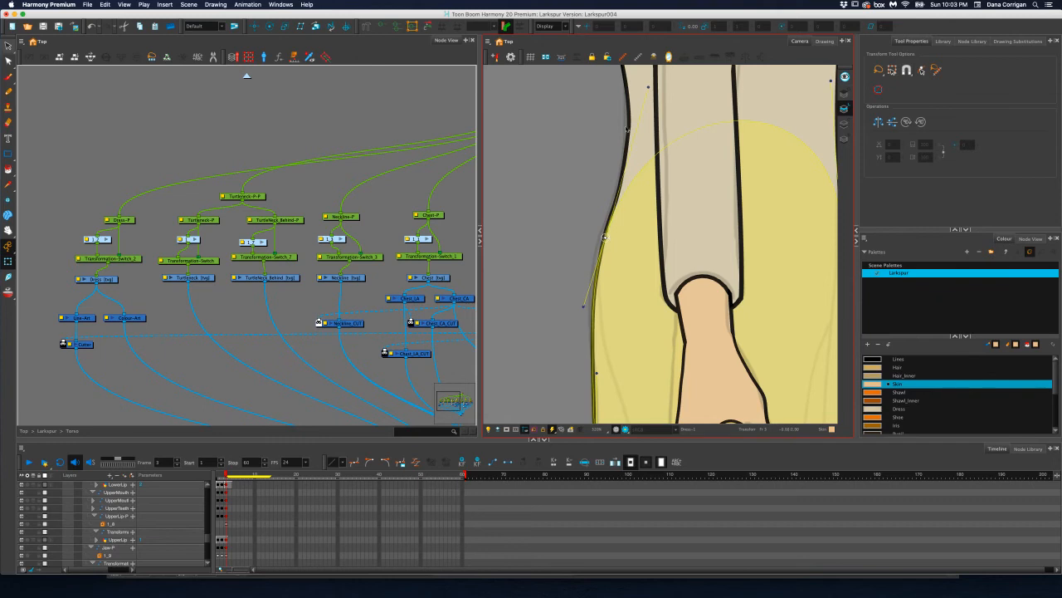
left_click_drag(649, 87, 640, 83)
left_click_drag(584, 307, 586, 310)
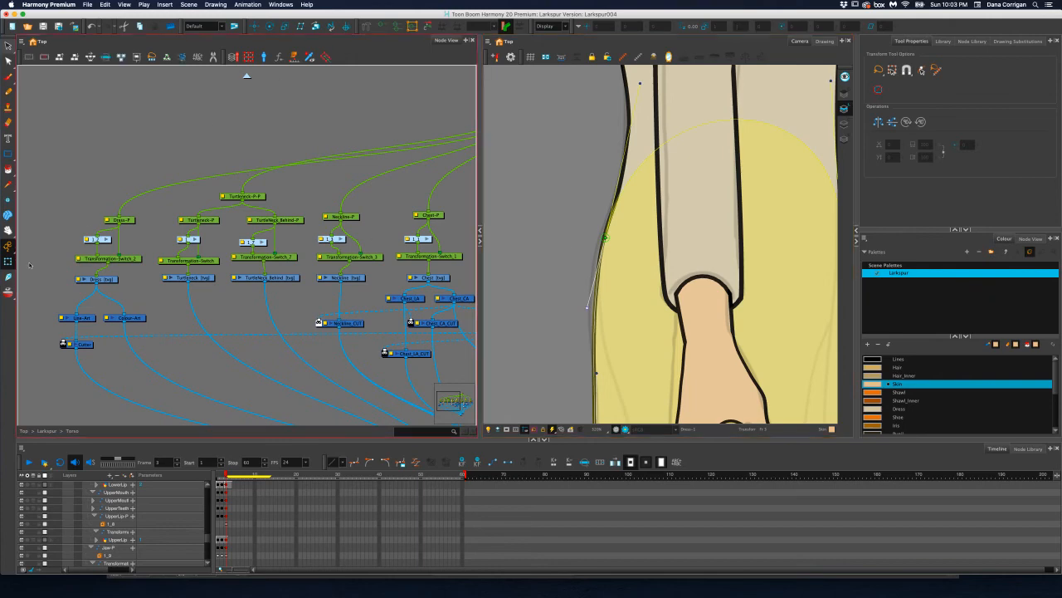
left_click(236, 90)
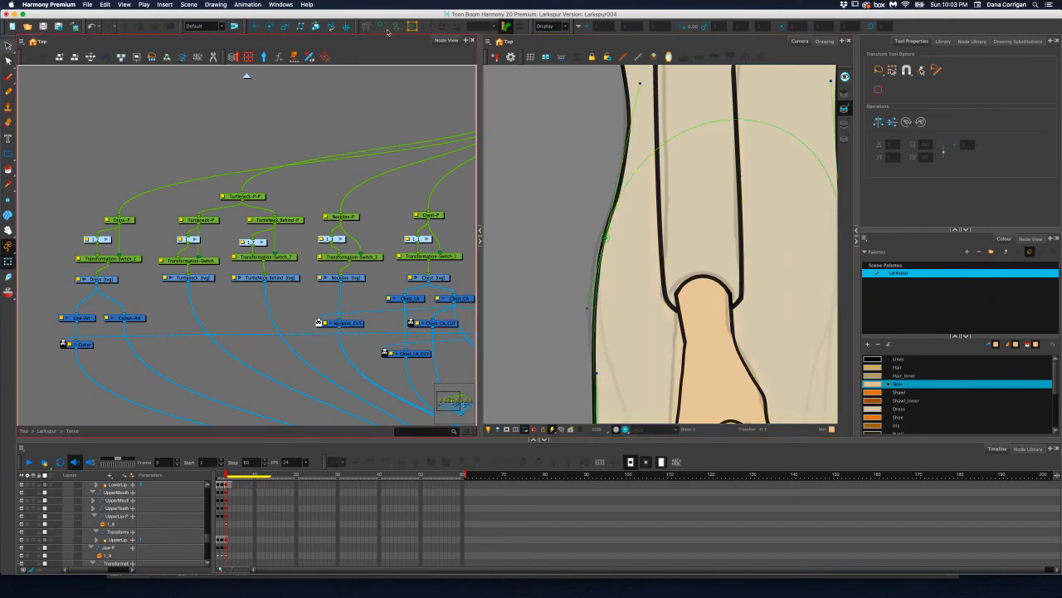
Check the whole profile character from head to feet, ending with a close view of the lower legs and shoes
scroll(604, 288, "down", 8)
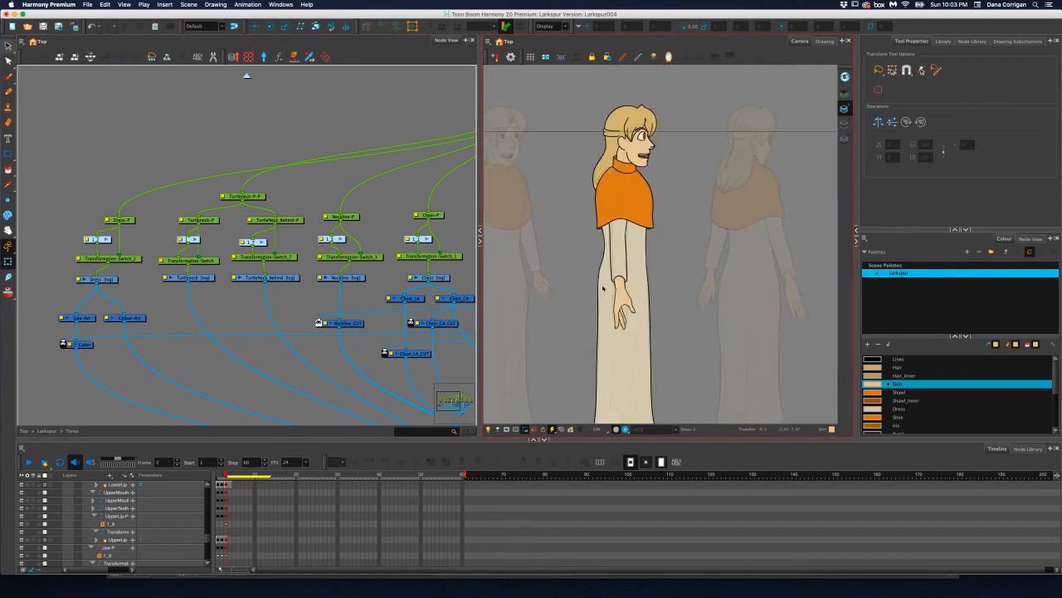
scroll(605, 274, "down", 4)
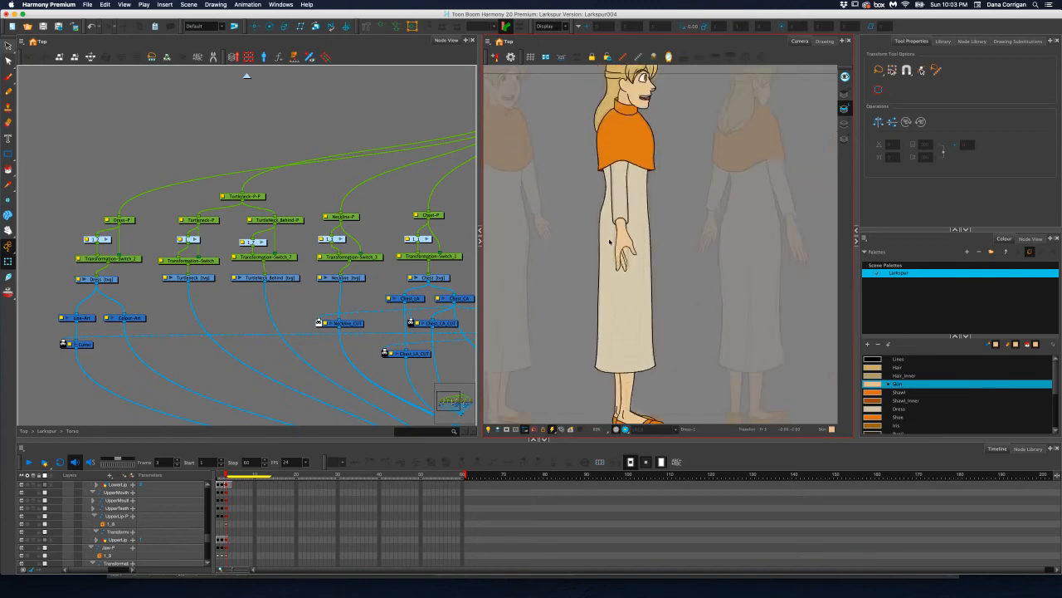
scroll(610, 241, "down", 2)
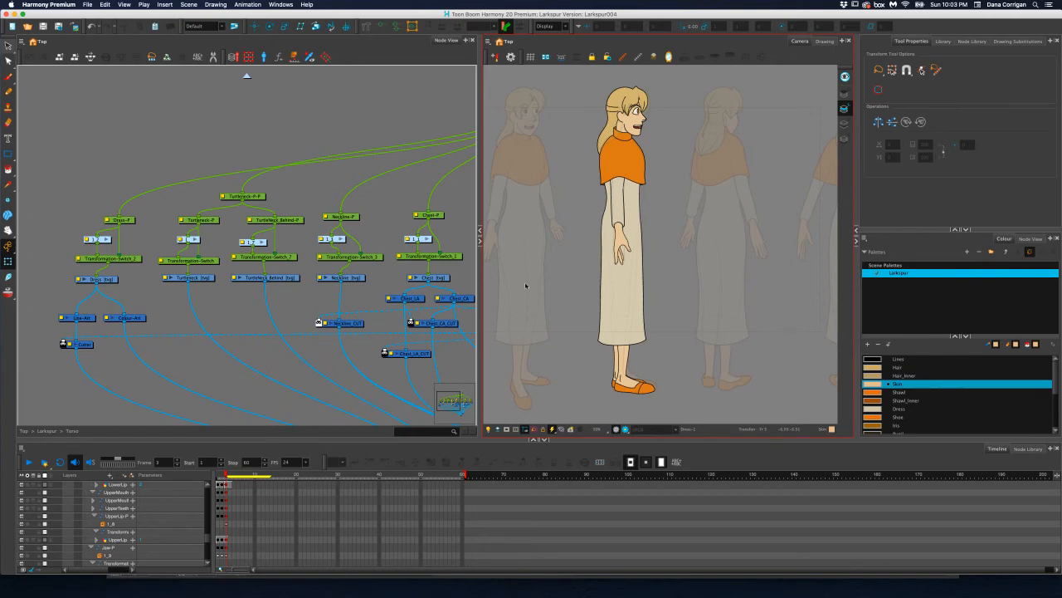
left_click_drag(225, 475, 226, 477)
scroll(628, 390, "up", 5)
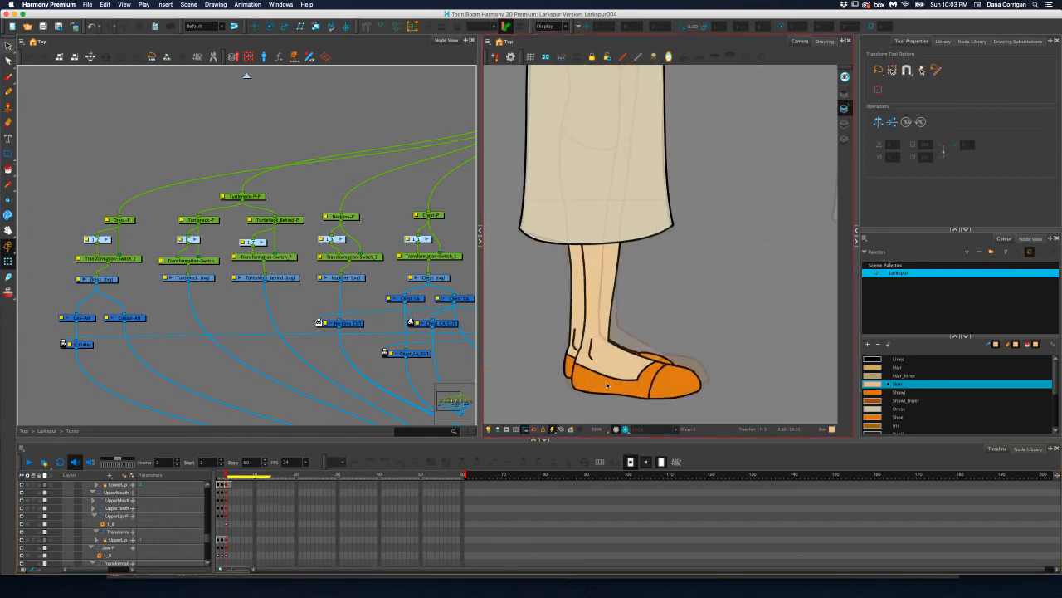
scroll(607, 384, "up", 2)
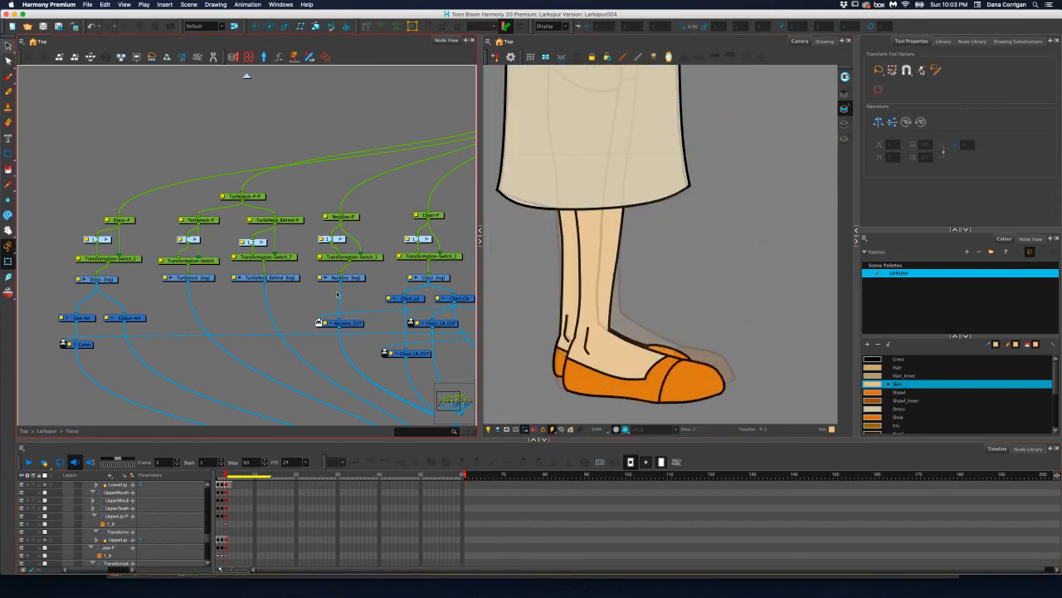
Leave the Torso group and locate the leg groups in the Larkspur node network
scroll(401, 255, "right", 3)
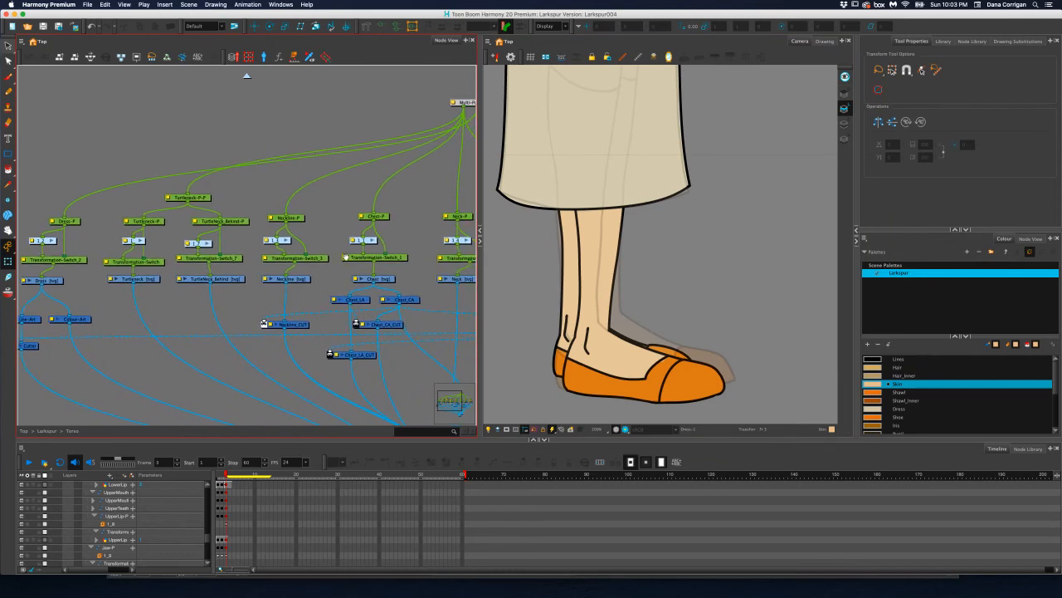
scroll(404, 264, "right", 15)
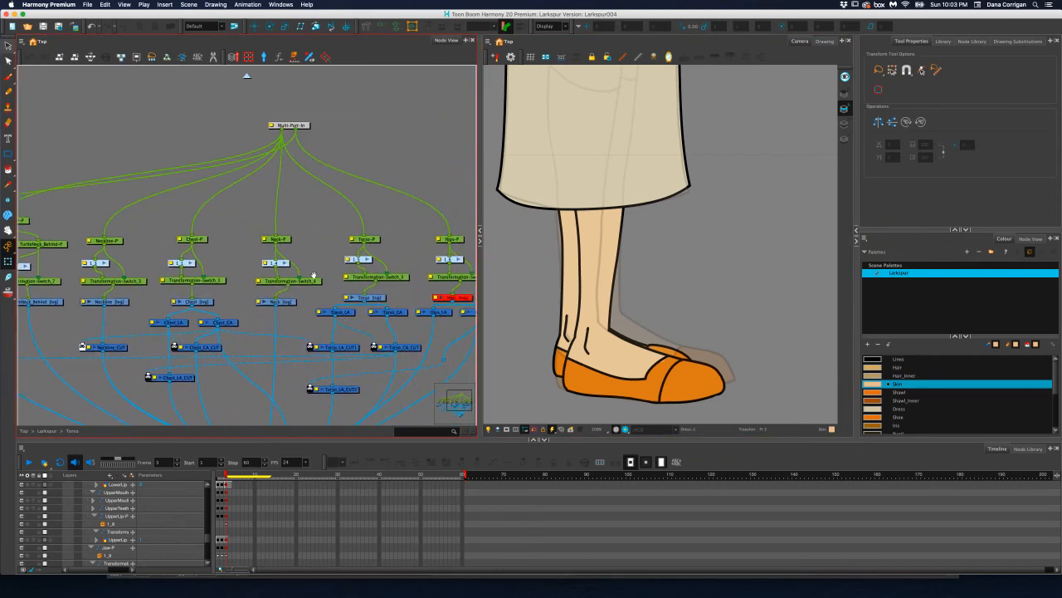
left_click(246, 77)
left_click_drag(166, 234, 440, 235)
left_click_drag(204, 244, 404, 246)
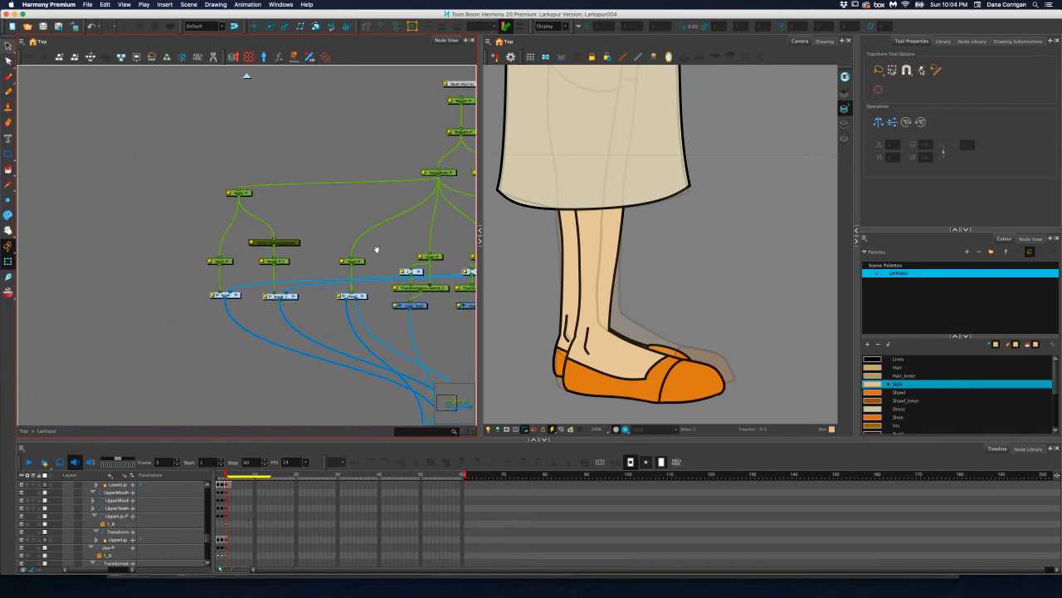
scroll(374, 247, "right", 10)
scroll(277, 252, "right", 8)
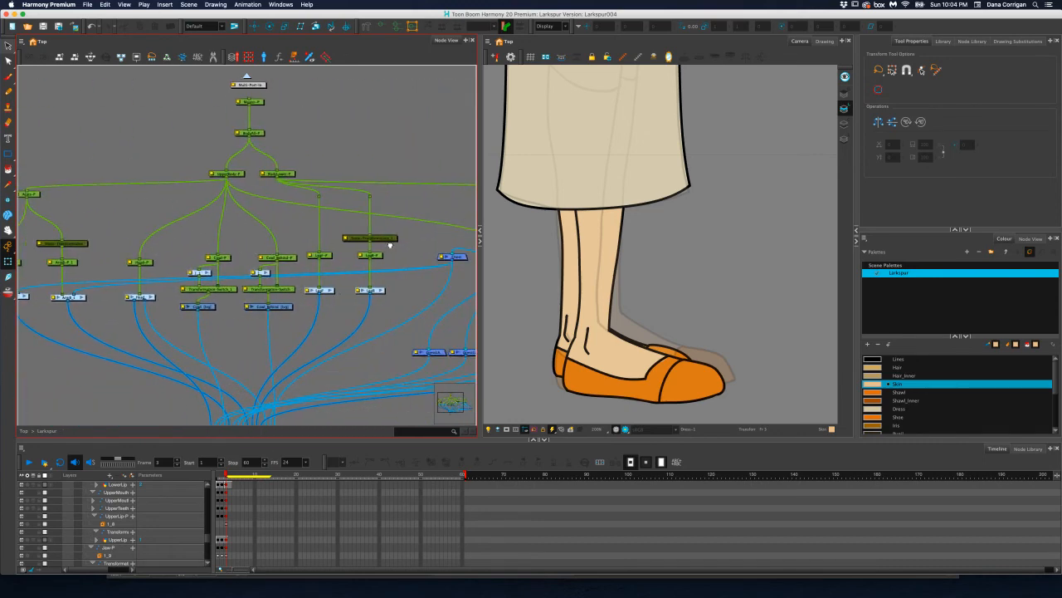
left_click(383, 255)
scroll(332, 272, "left", 14)
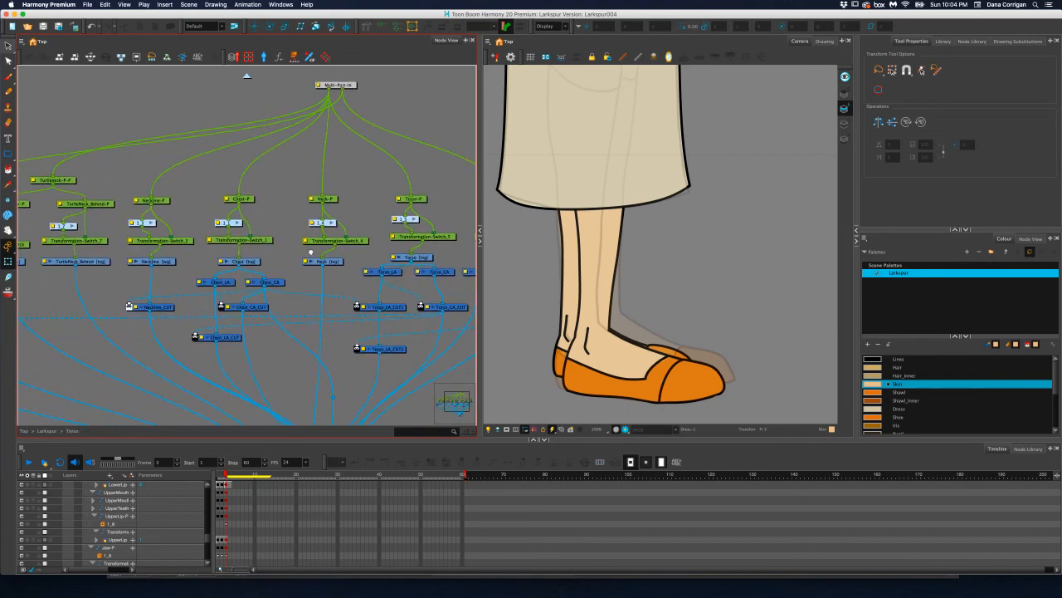
scroll(217, 180, "right", 11)
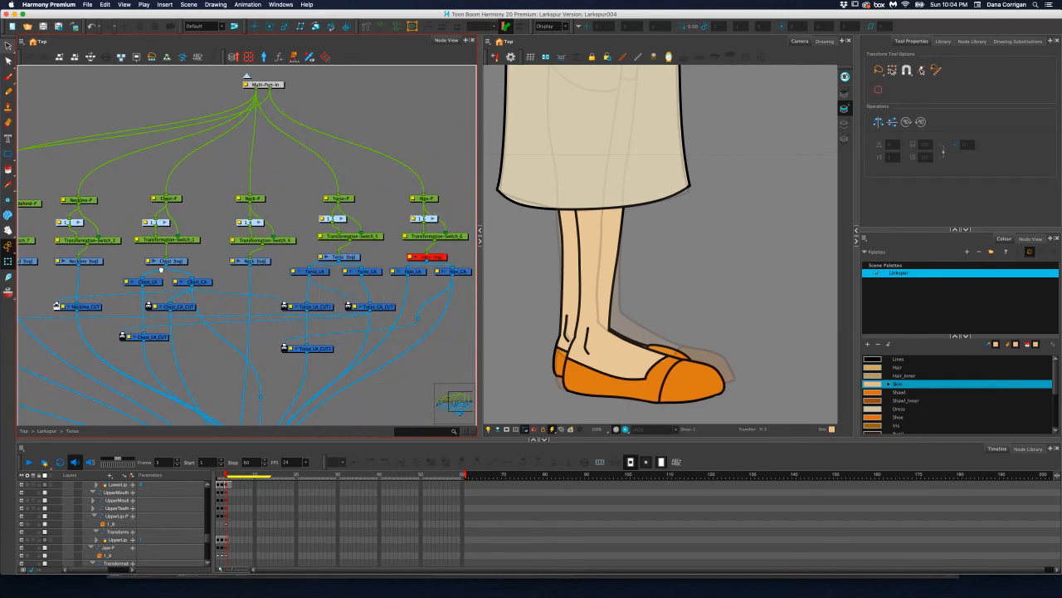
left_click(246, 77)
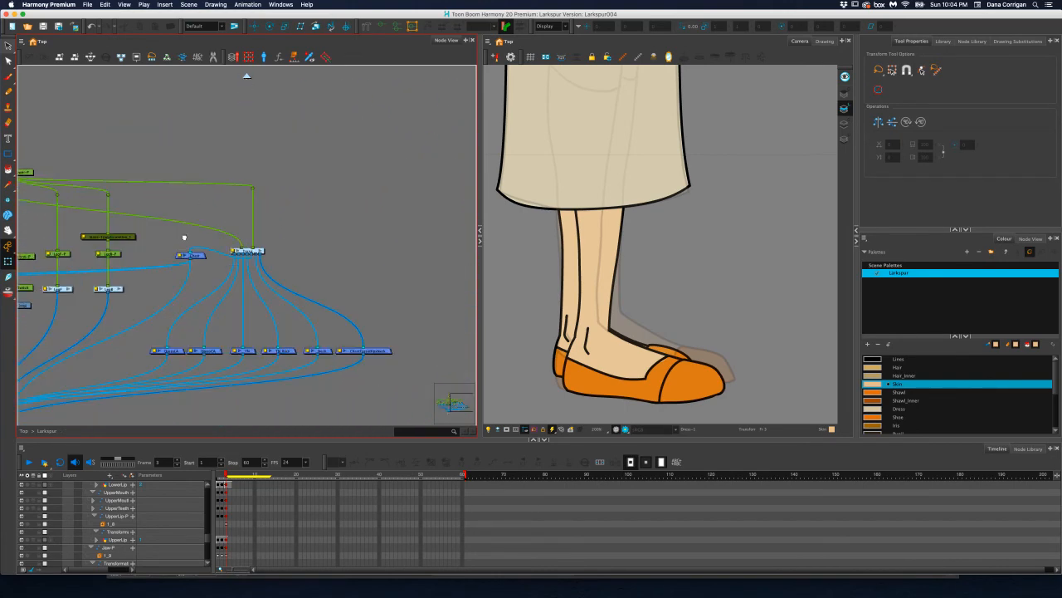
Open the LegF group and select the Calf drawing of the front leg
scroll(184, 238, "left", 11)
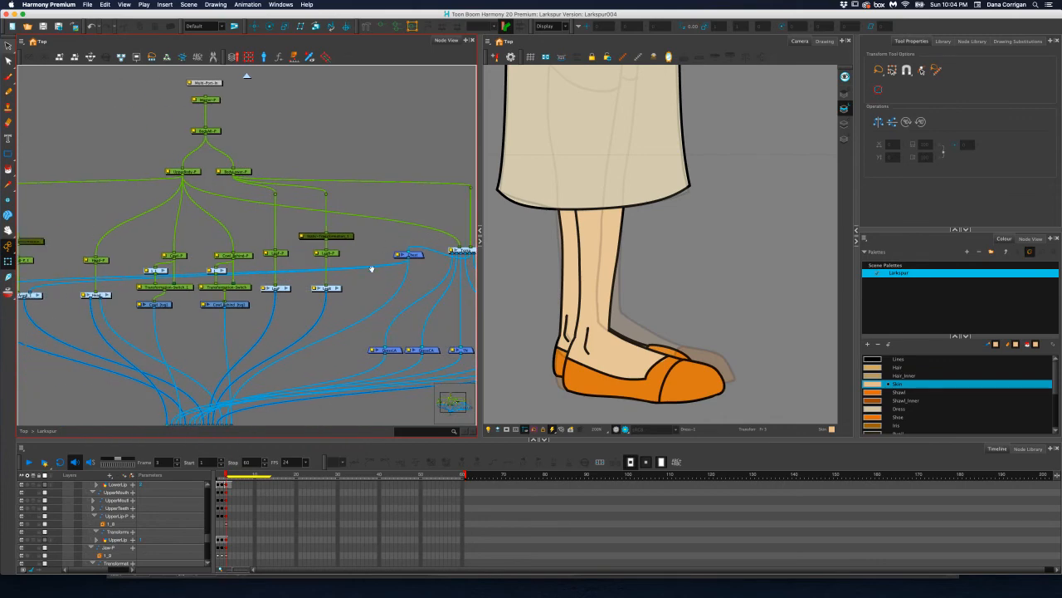
left_click(286, 288)
left_click_drag(291, 274, 305, 285)
left_click(357, 223)
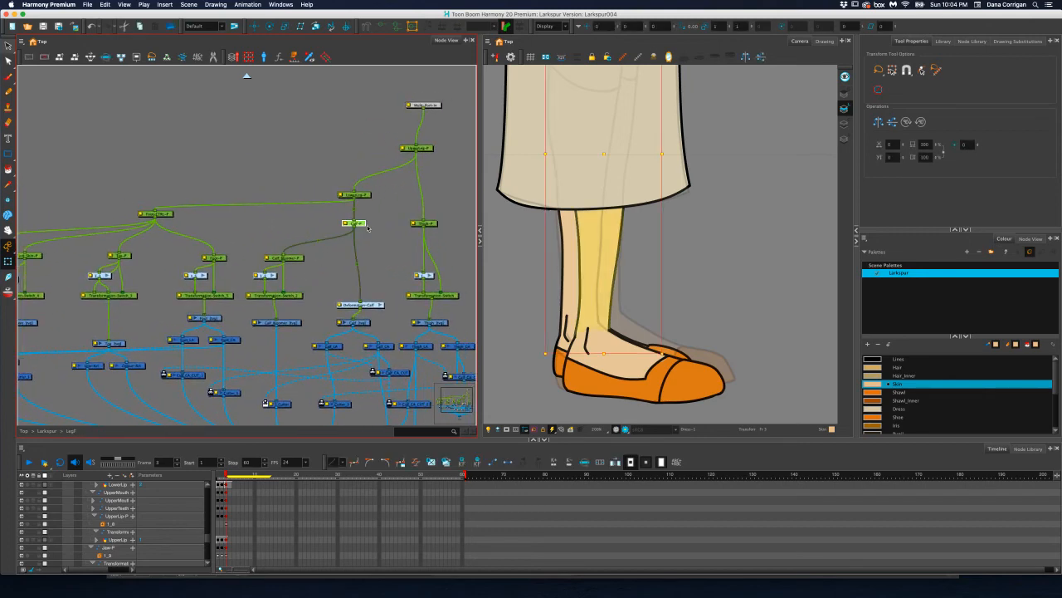
left_click(365, 320)
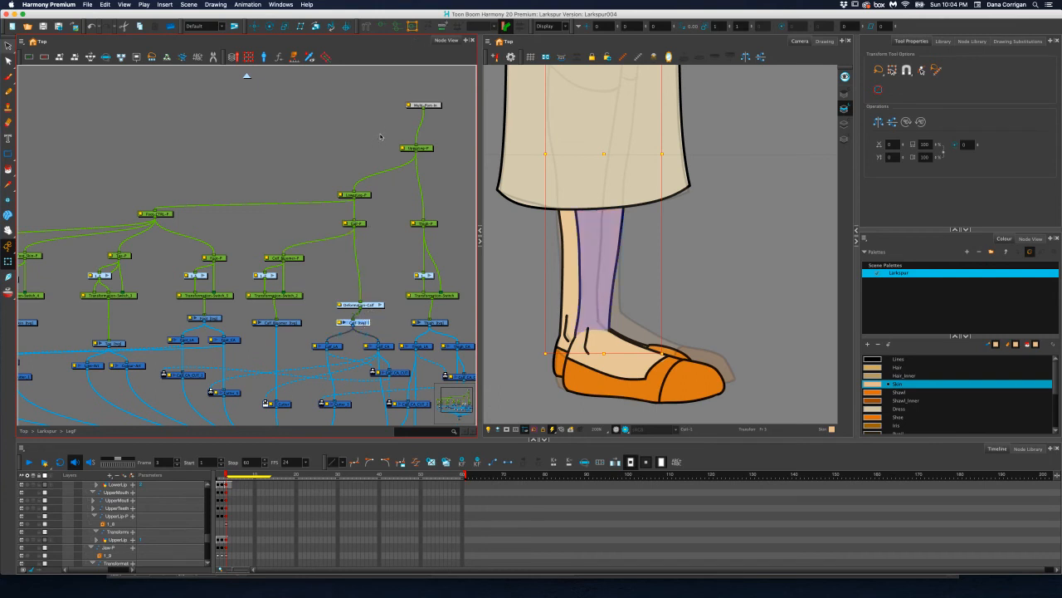
Line up the Deformation-Calf group above the Calf drawing and show its deformation controls
left_click_drag(373, 306, 366, 302)
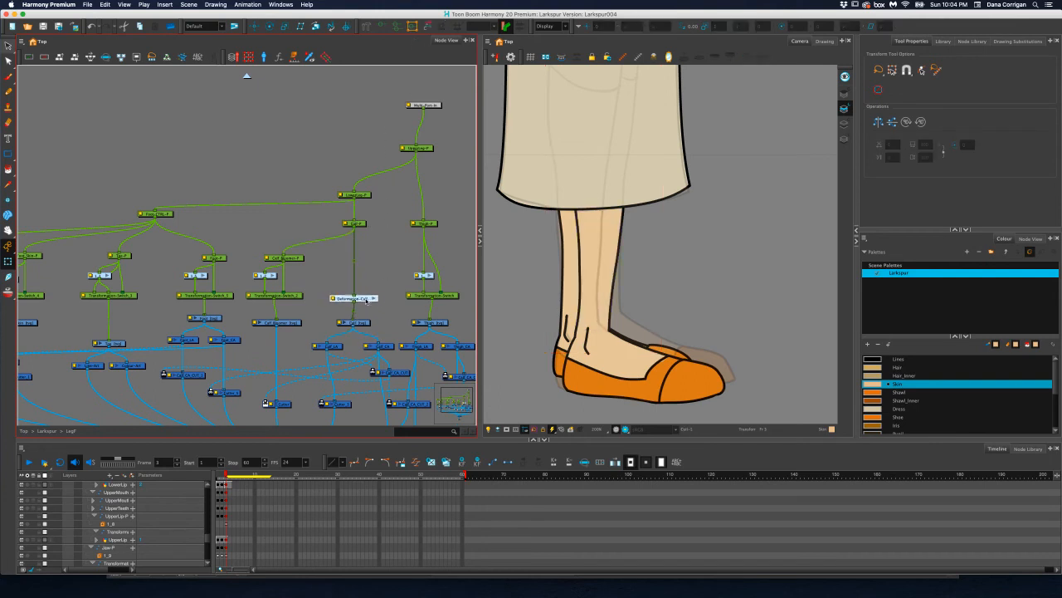
left_click(373, 301)
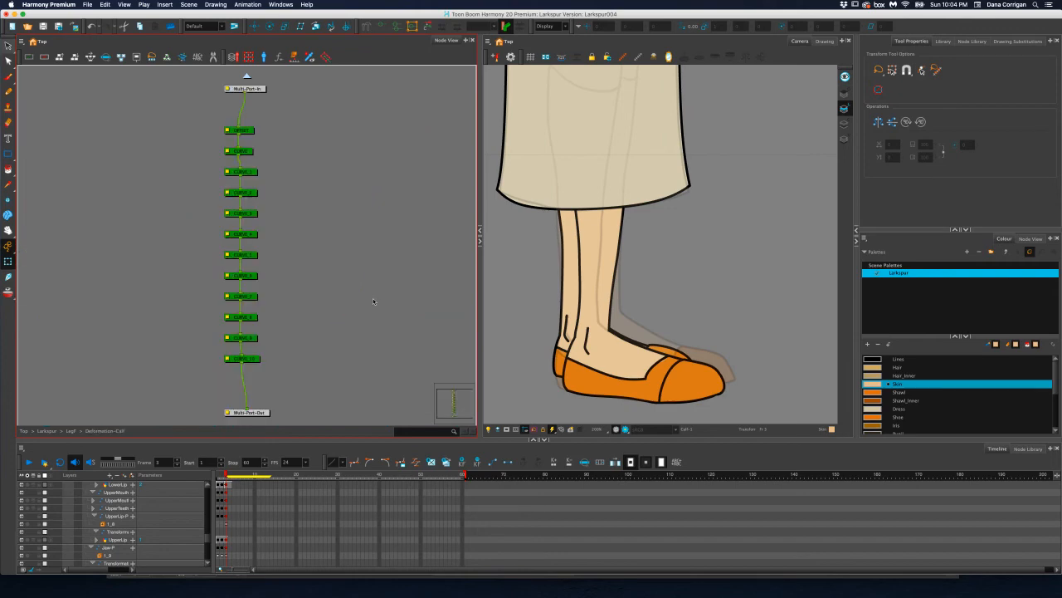
left_click(246, 77)
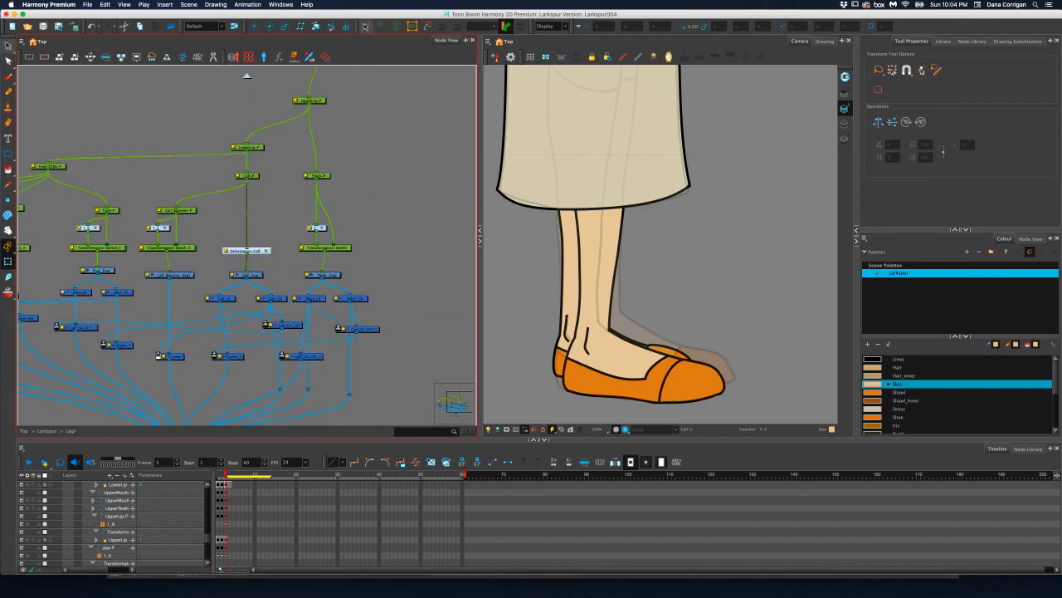
left_click(368, 27)
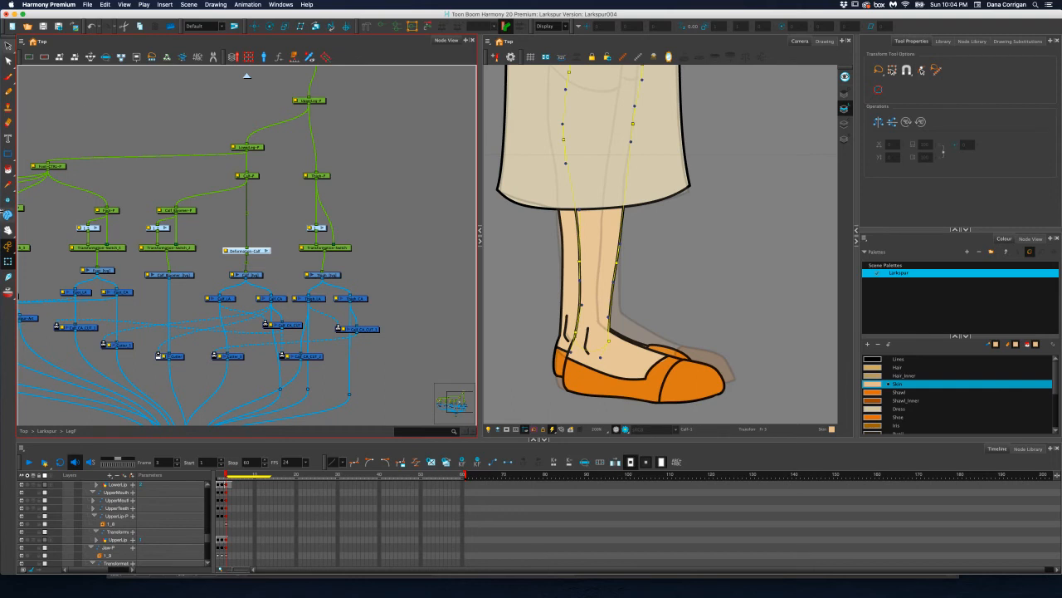
left_click(9, 263)
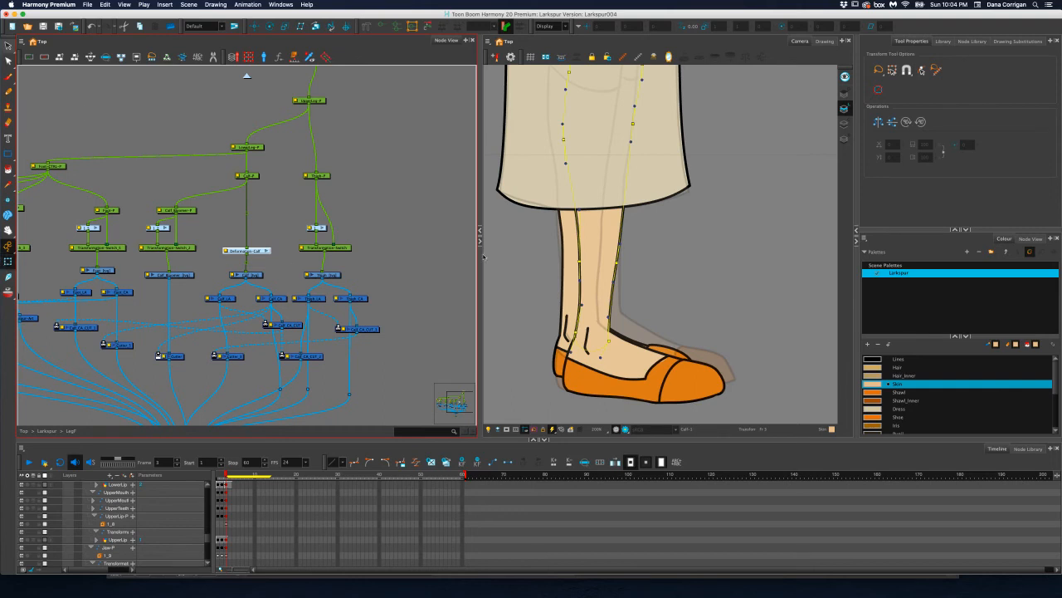
Adjust the calf envelope's points and handles along the back and front of the lower leg to smooth its outline, then deselect it
left_click(580, 260)
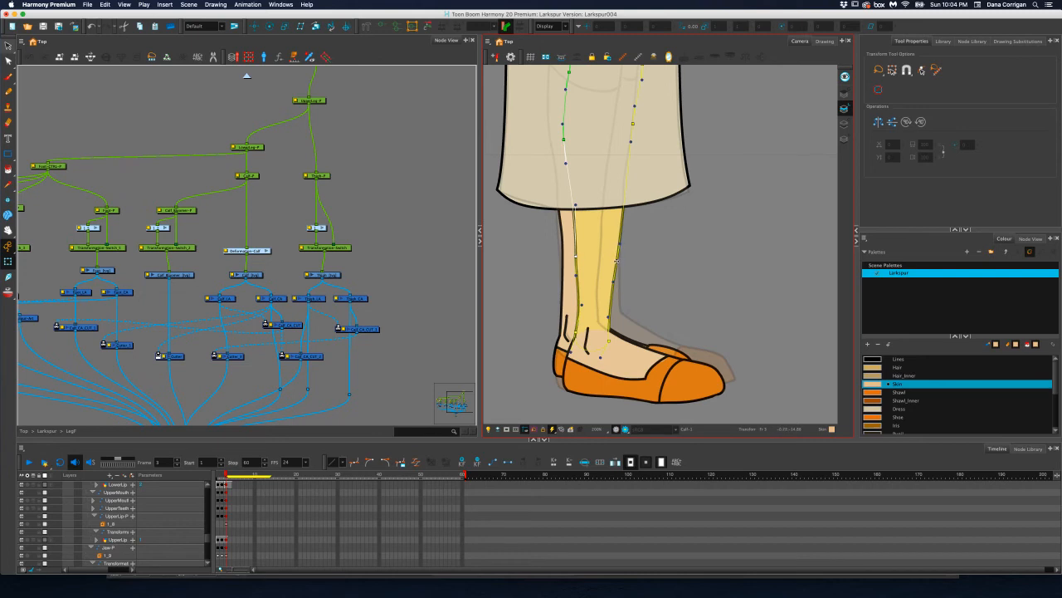
left_click_drag(617, 262, 611, 240)
key("space")
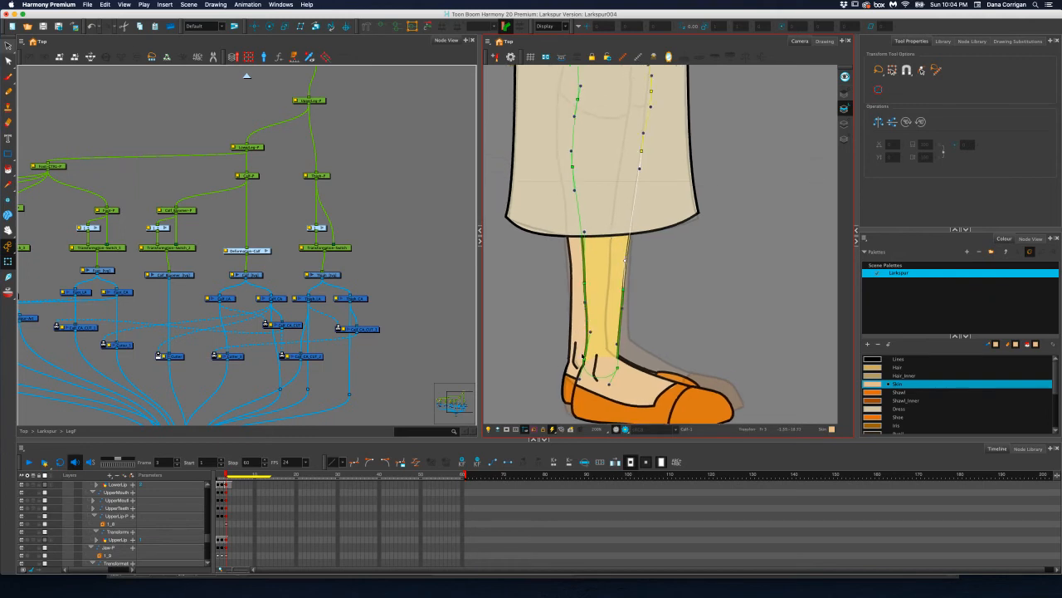
left_click(589, 332)
left_click_drag(588, 336, 586, 336)
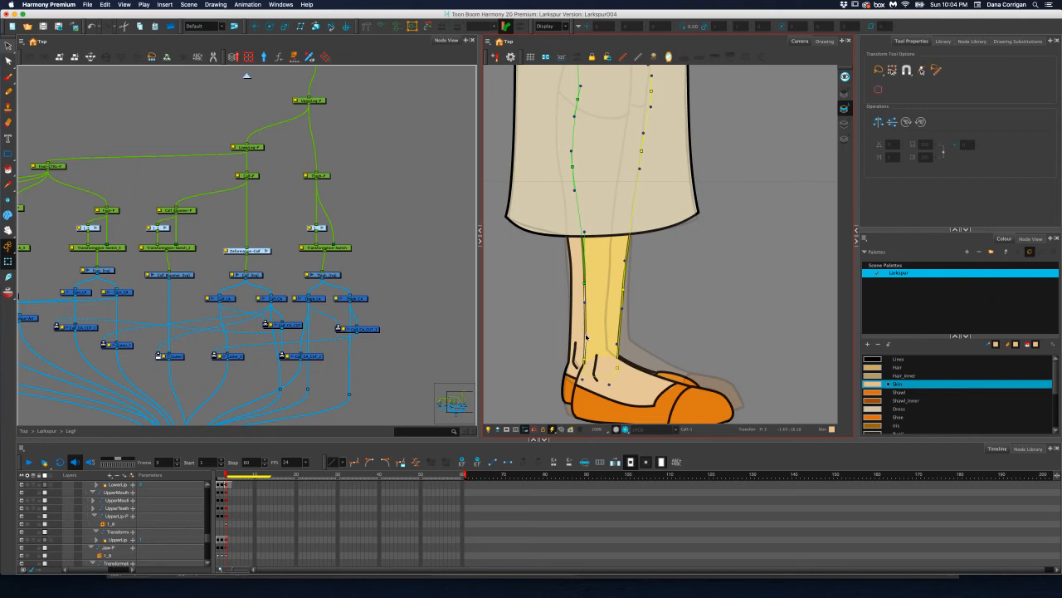
left_click(584, 285)
left_click_drag(585, 288, 586, 288)
left_click(680, 308)
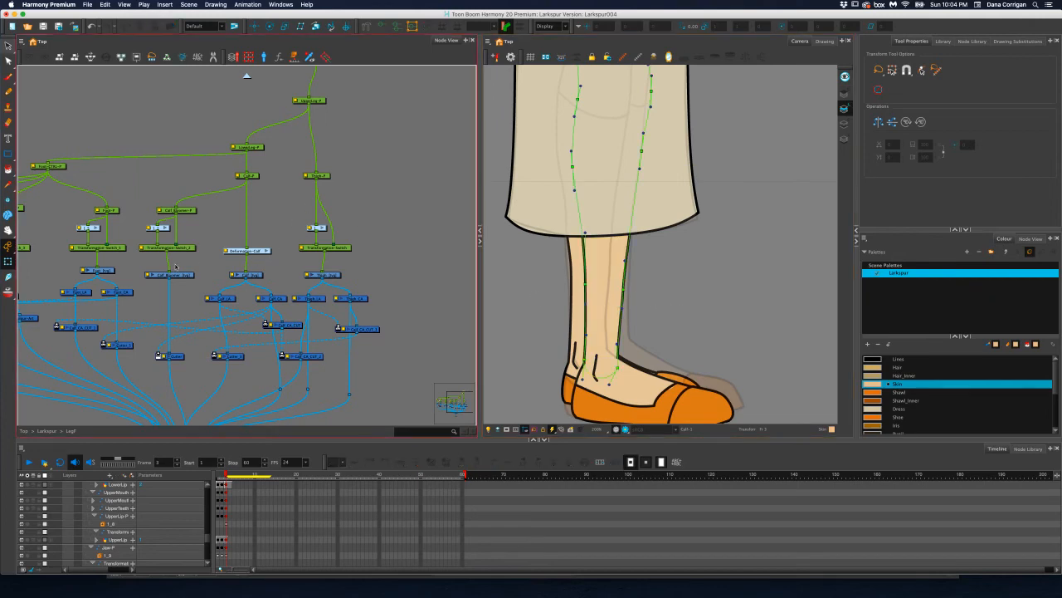
Show the Foot_Skin drawing's deformation controls, flatten the curve at the shoe opening and pull its front tip slightly back
left_click_drag(175, 266, 437, 238)
left_click_drag(246, 252, 278, 257)
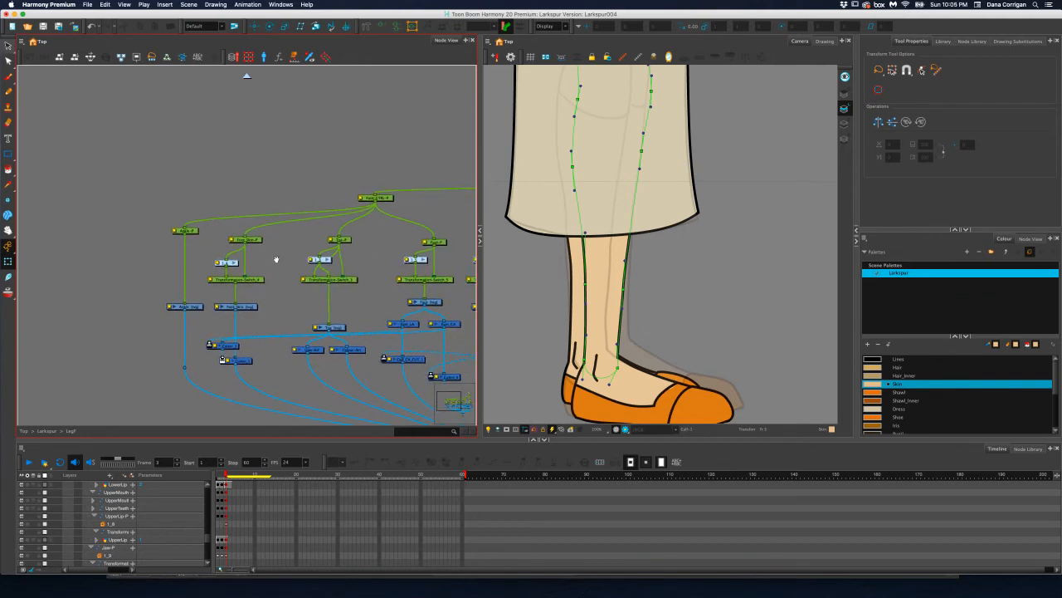
left_click(240, 306)
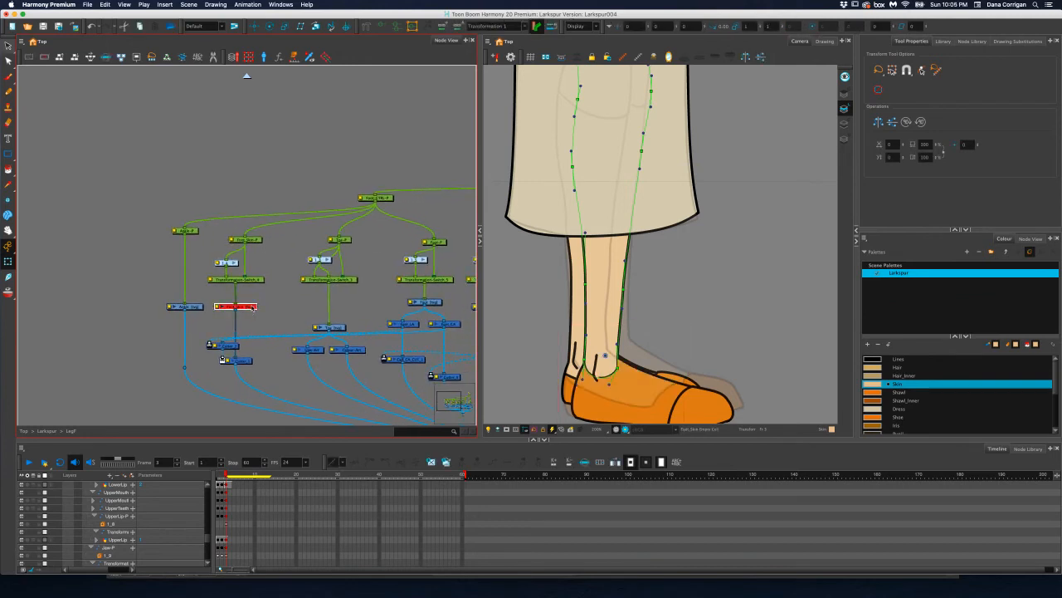
scroll(641, 308, "up", 5)
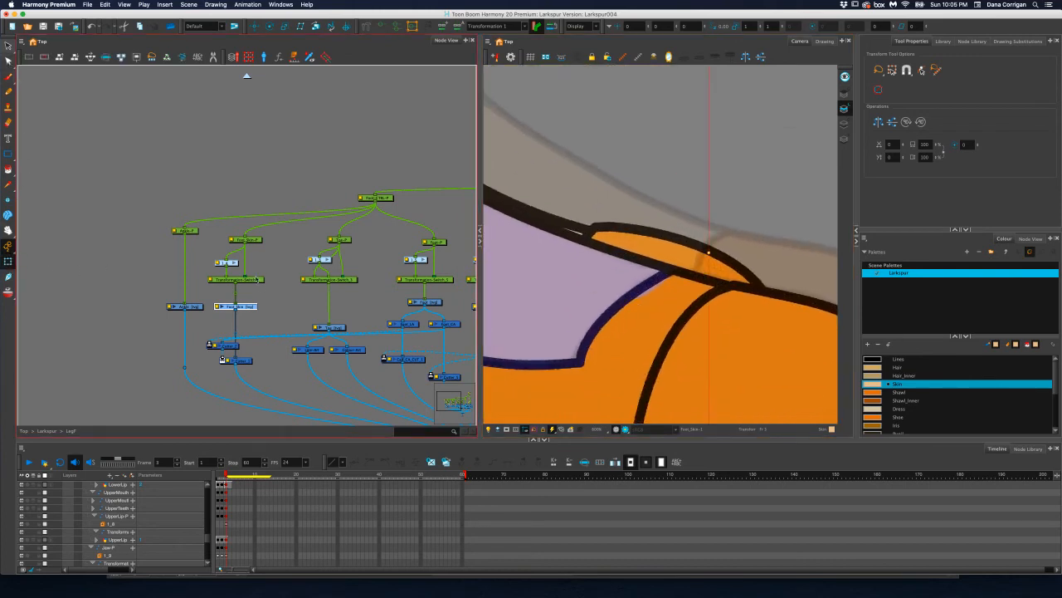
left_click(272, 301)
left_click(251, 307)
left_click(581, 312)
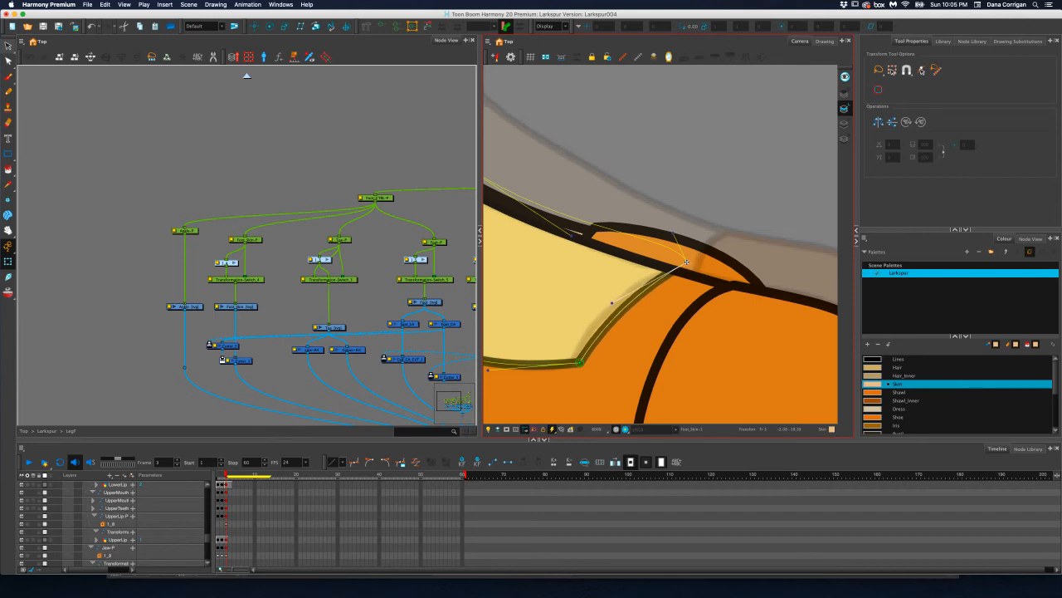
left_click_drag(686, 262, 678, 264)
Show the Toe drawing's deformation controls and adjust its lower back corner and handle to meet the shoe's sole line
scroll(678, 264, "down", 5)
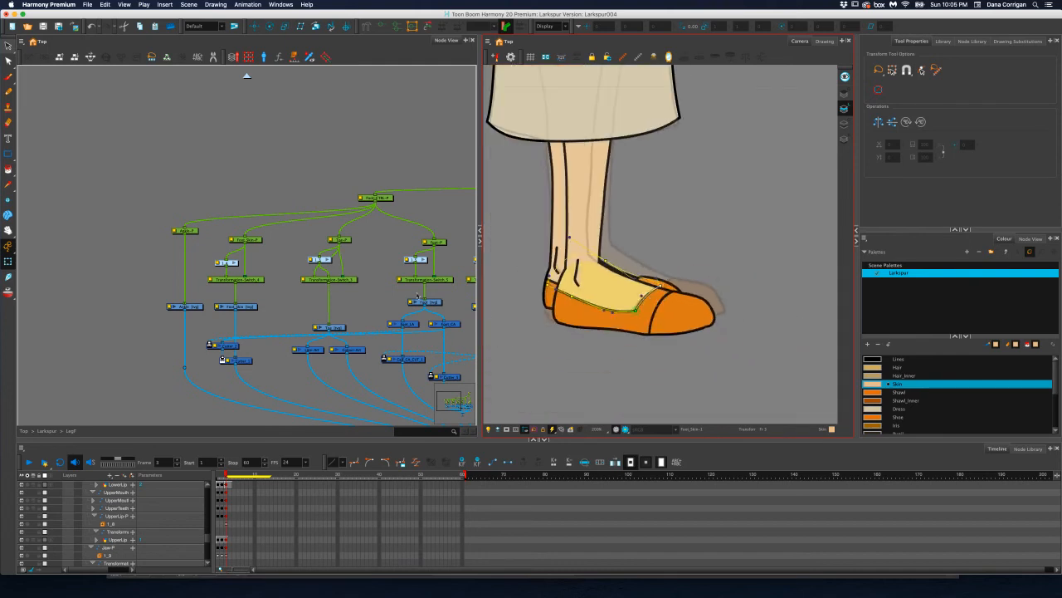
left_click(342, 247)
left_click(329, 327)
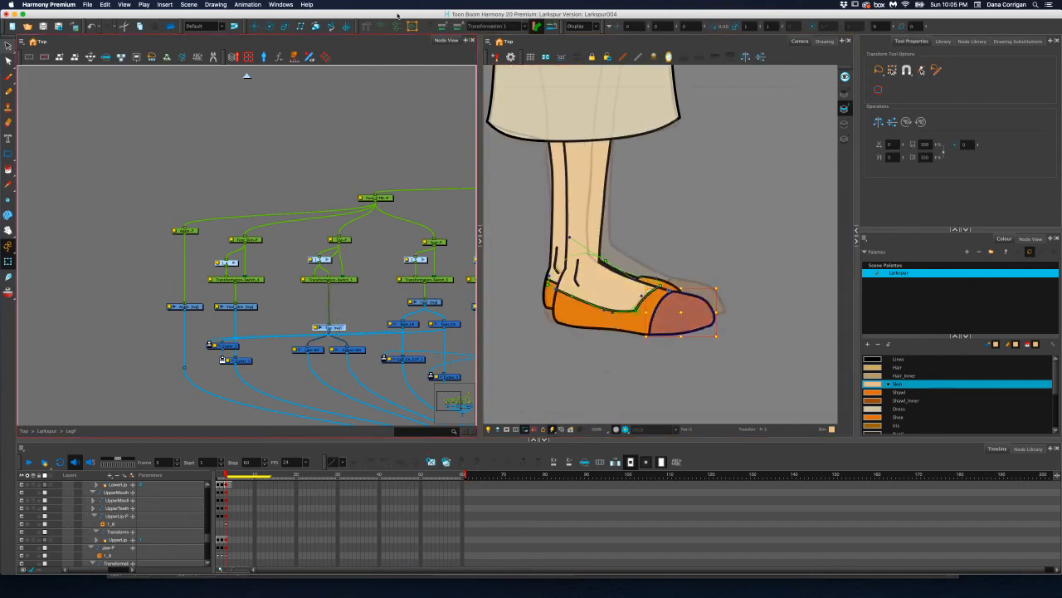
scroll(666, 321, "up", 5)
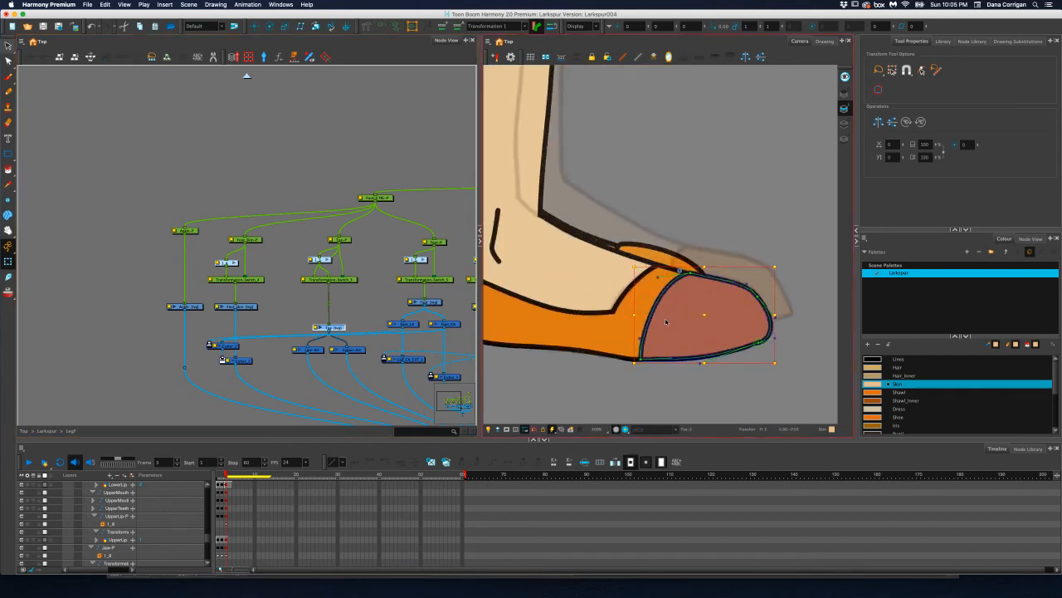
scroll(666, 321, "up", 2)
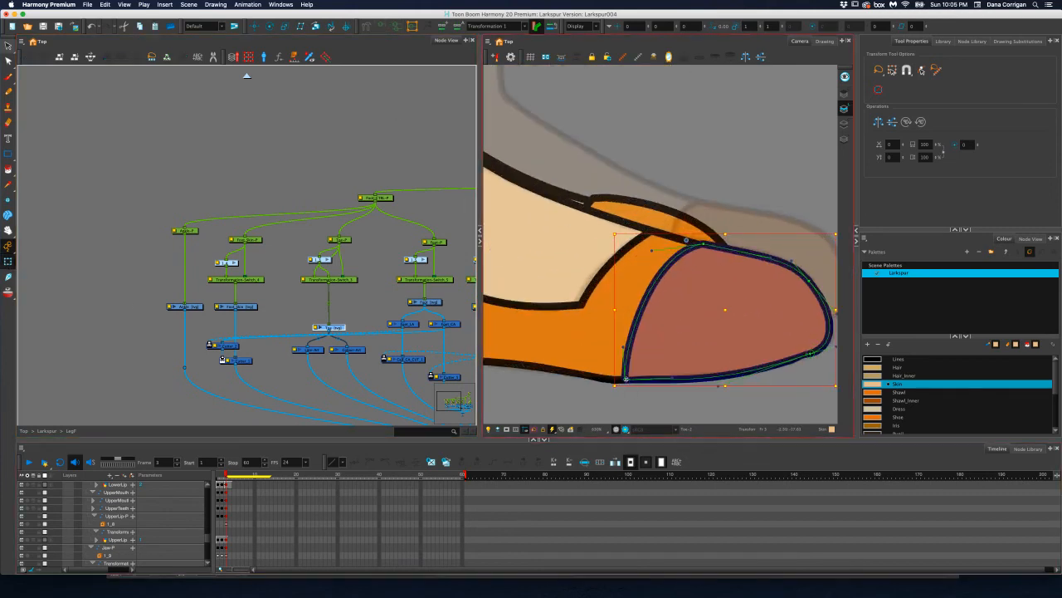
left_click_drag(625, 380, 690, 383)
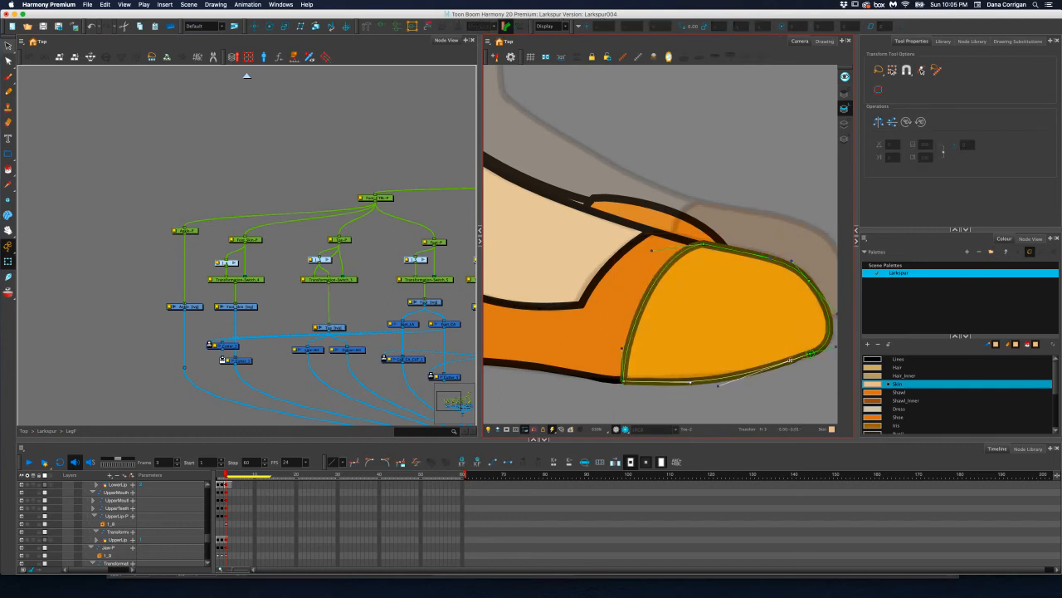
Lower the toe envelope's front sole point slightly and pull its sole handle forward to reshape the underside of the toe
left_click(813, 355)
left_click_drag(809, 356, 811, 359)
left_click(734, 385)
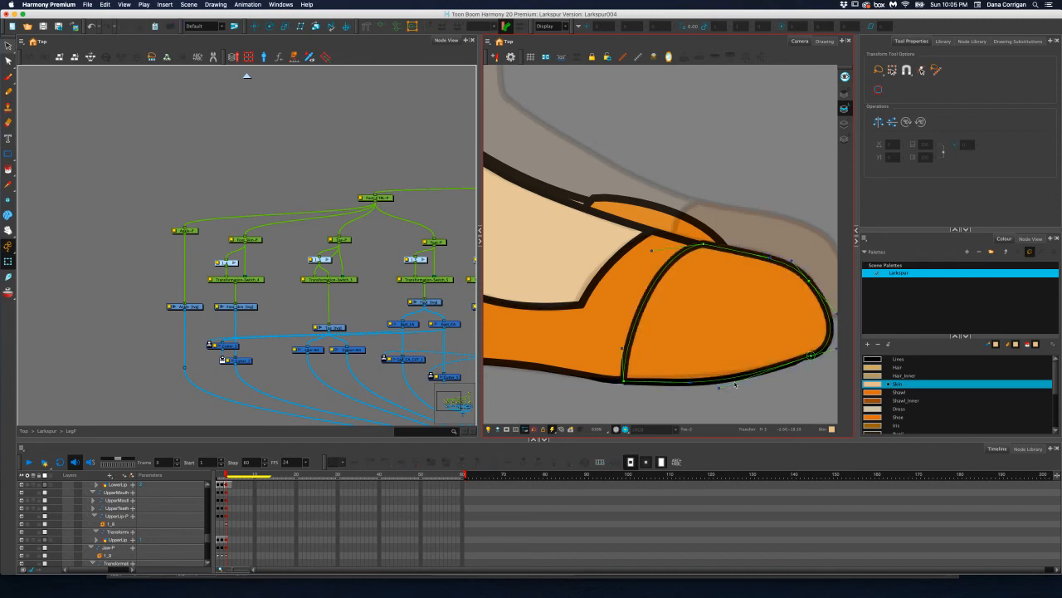
left_click(720, 388)
mouse_move(721, 388)
left_mouse_down()
mouse_move(780, 377)
mouse_move(773, 381)
left_mouse_up()
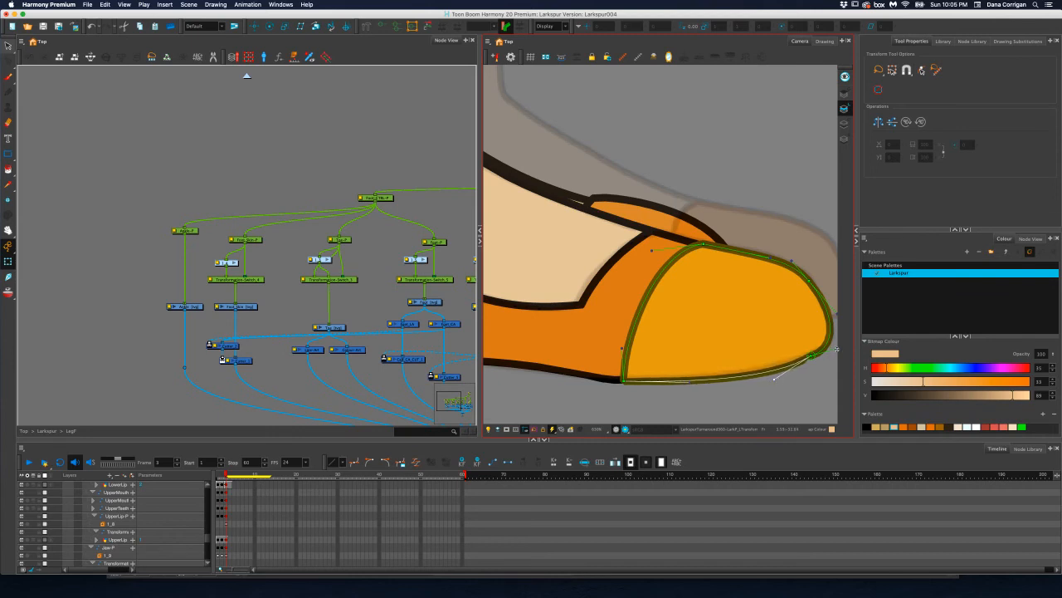
Pull the toe envelope's lower front handle slightly back and up to refine the tip's curve, then deselect the envelope
left_click_drag(836, 349, 834, 346)
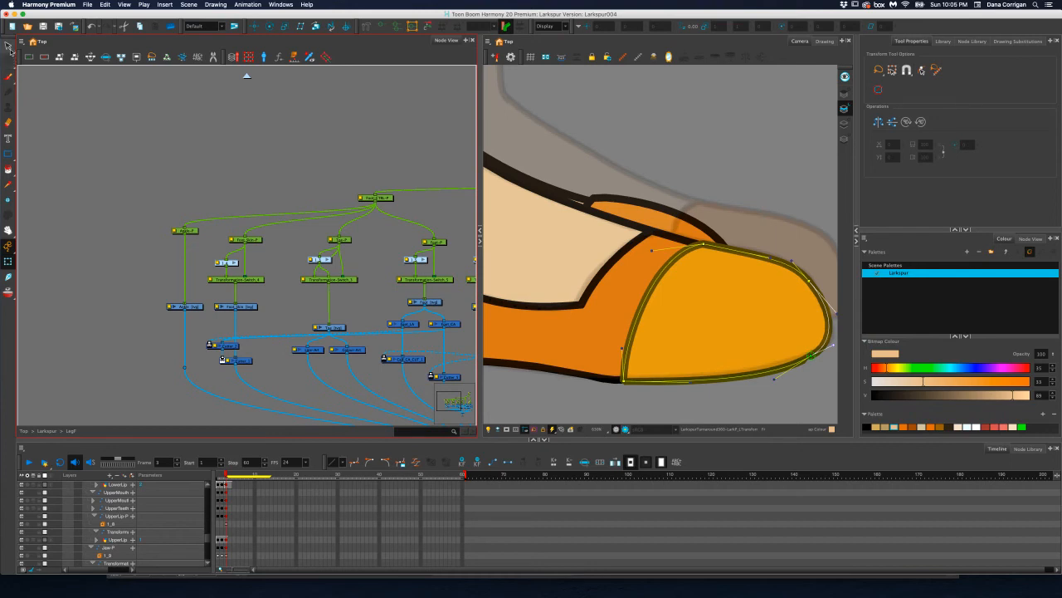
left_click(260, 344)
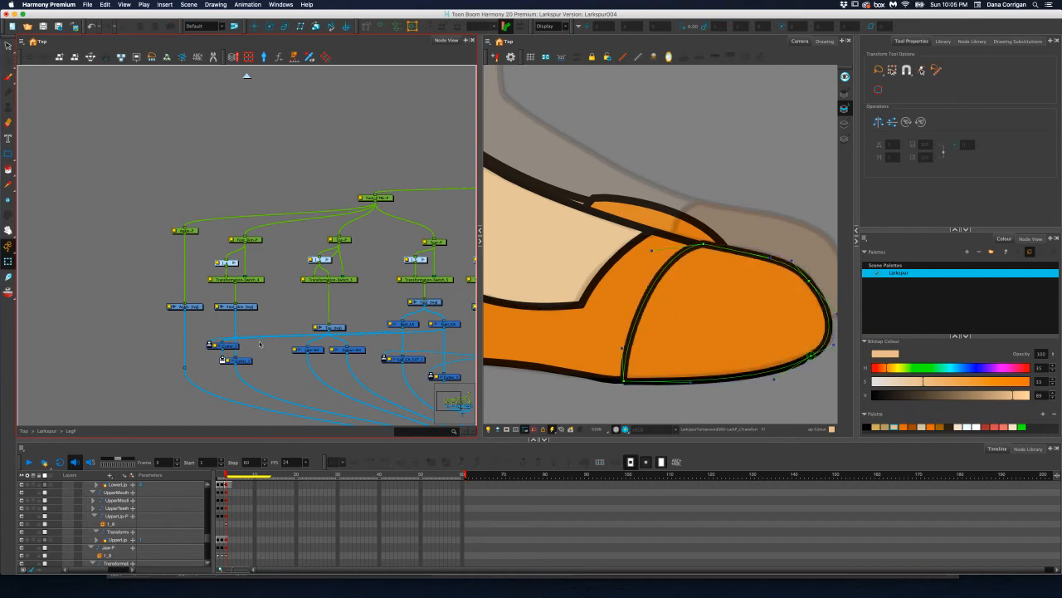
Open the Toe drawing for contour editing and compare its undeformed shape with the deformed one
left_click(340, 328)
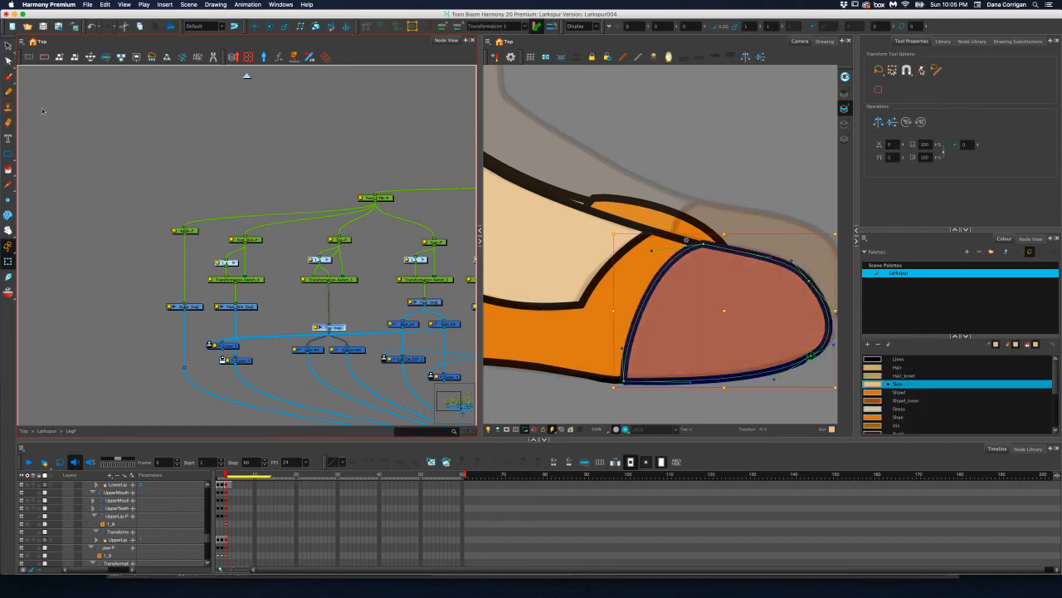
left_click(8, 61)
scroll(779, 359, "up", 6)
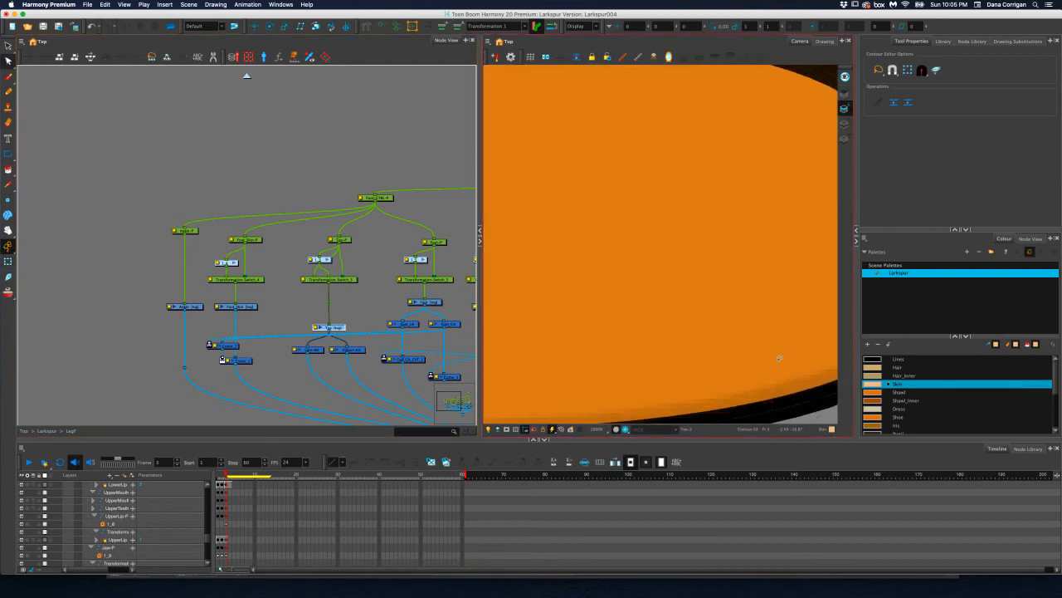
scroll(779, 359, "down", 3)
scroll(661, 310, "up", 2)
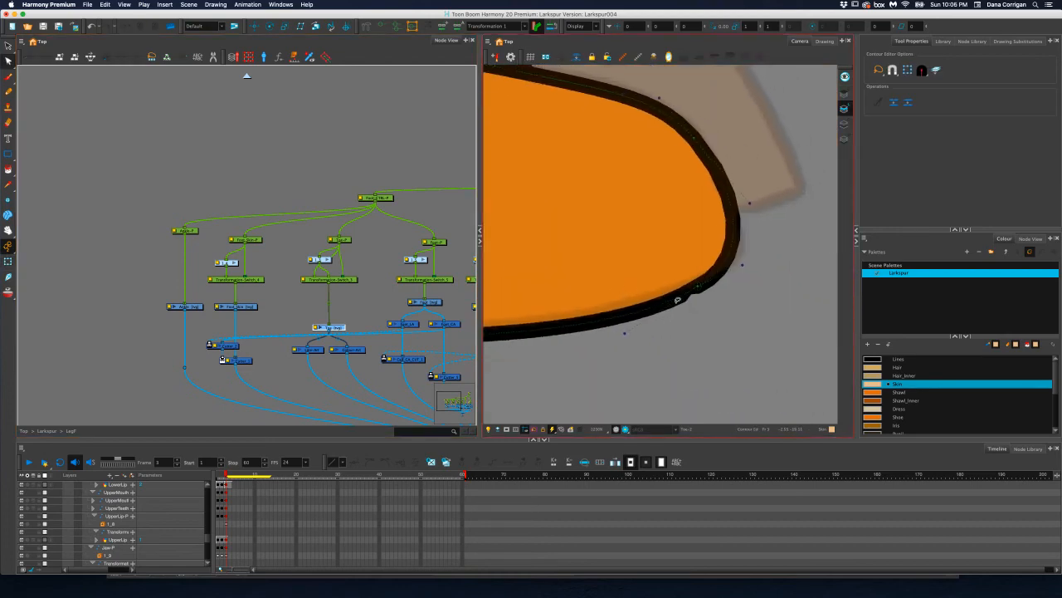
left_click(698, 287)
scroll(666, 338, "down", 4)
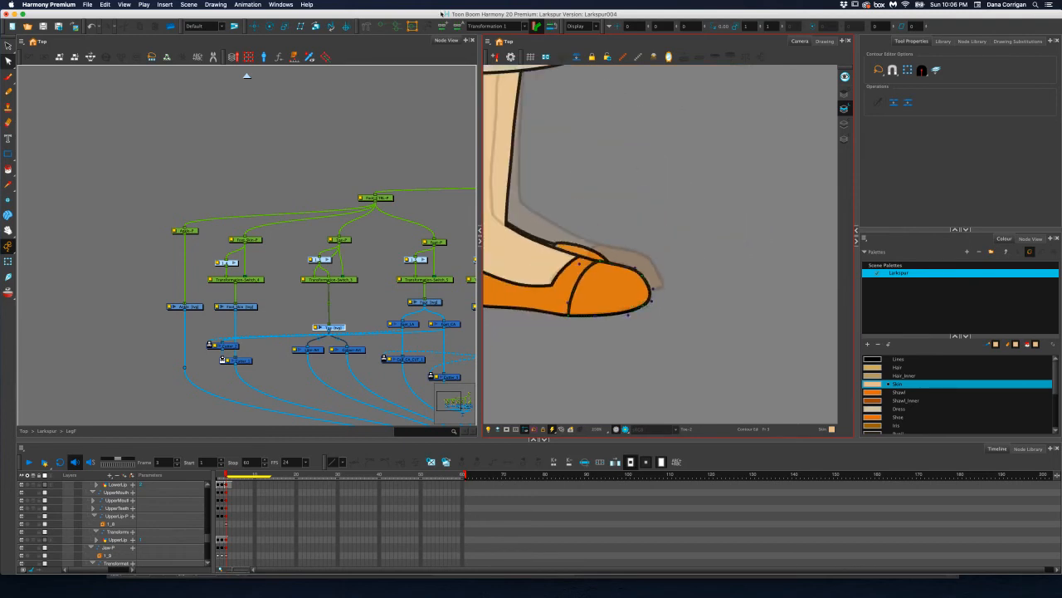
left_click(536, 26)
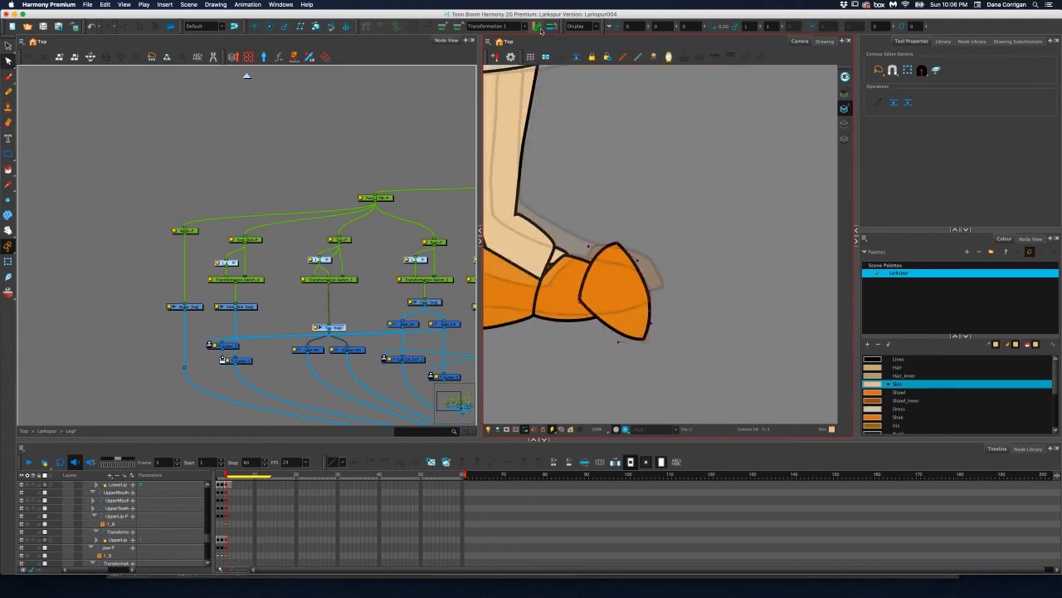
left_click(609, 347)
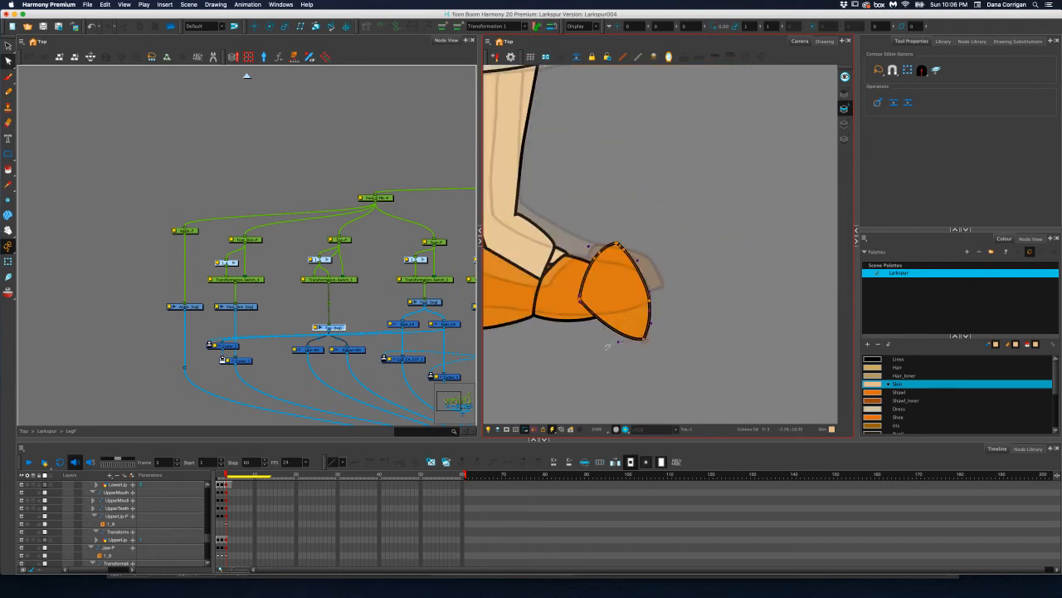
left_click(536, 27)
Nudge the Toe drawing's lower front contour point with the Contour Editor to smooth the tip, then return to the Select tool
scroll(609, 290, "up", 1)
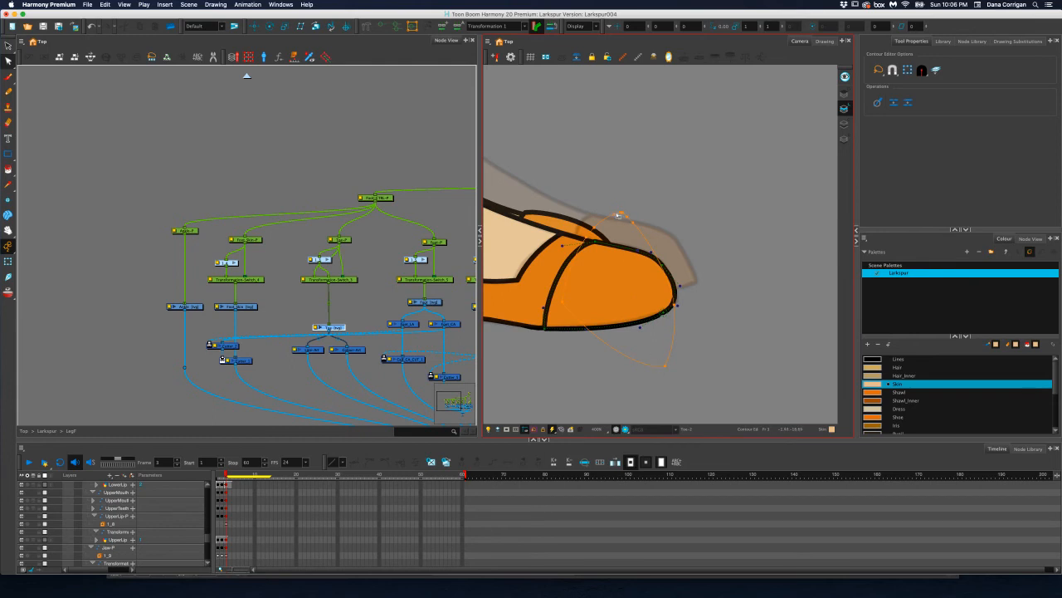
left_click_drag(671, 365, 666, 366)
scroll(670, 324, "up", 1)
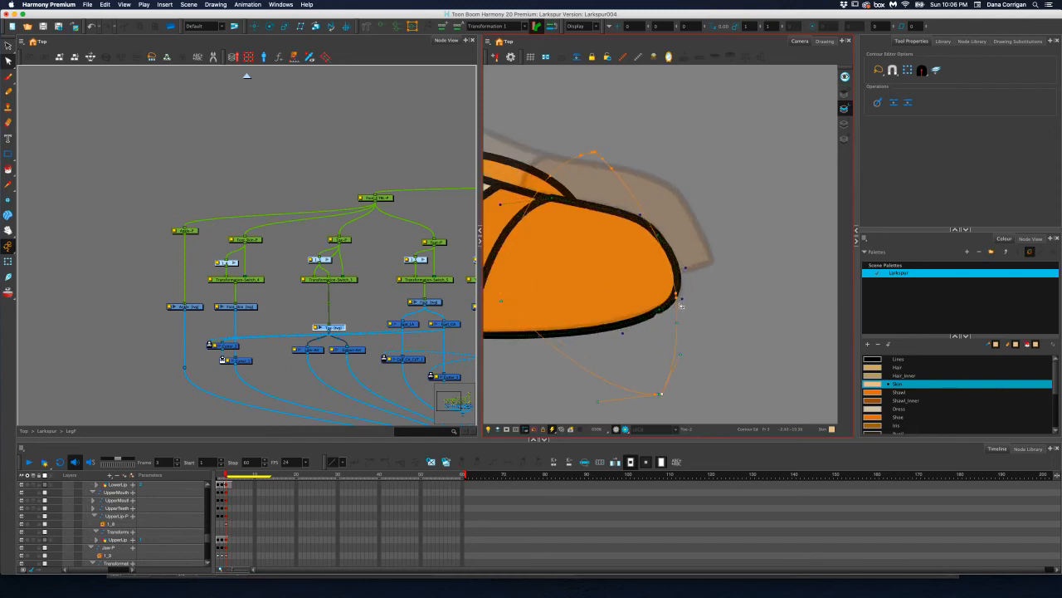
left_click(678, 302)
key("1")
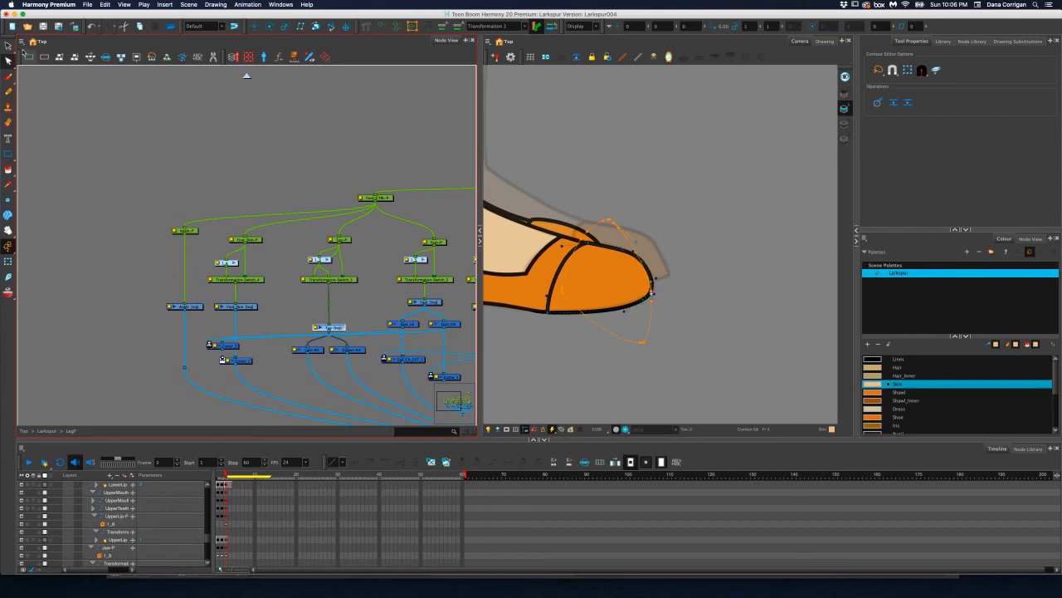
left_click(8, 46)
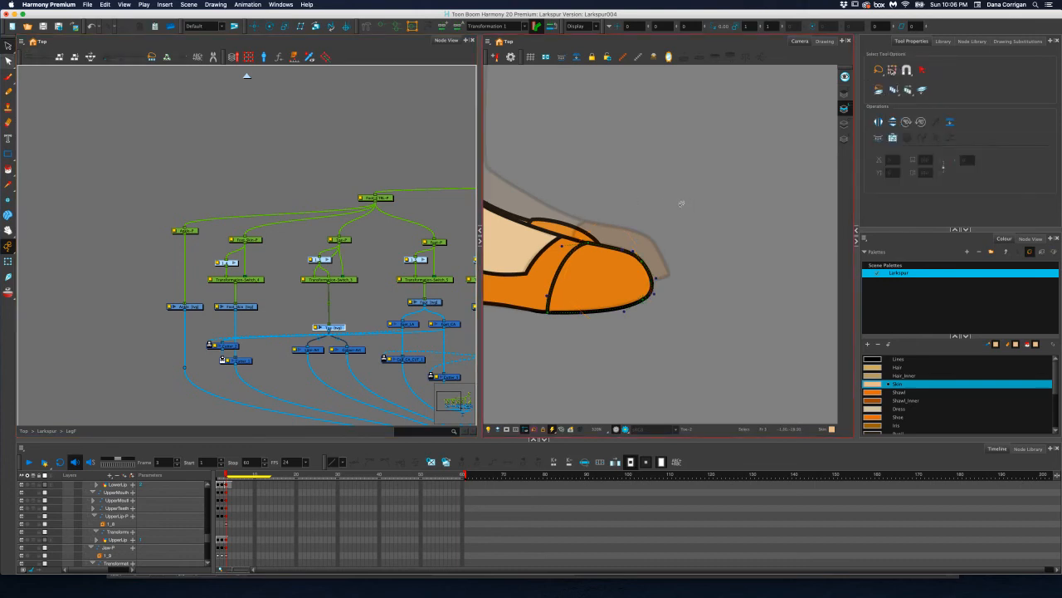
left_click_drag(576, 218, 707, 250)
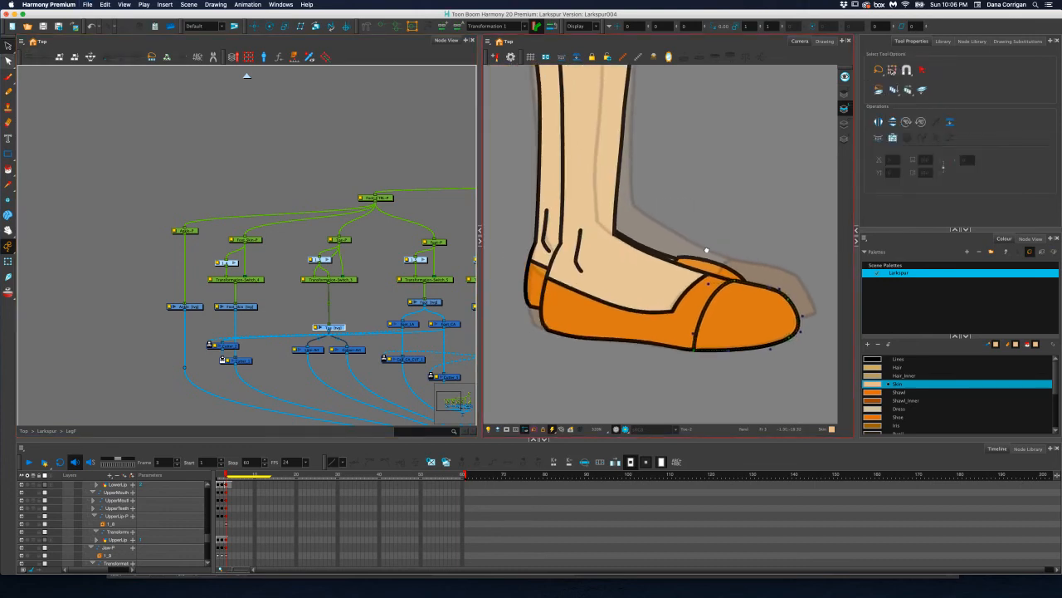
key("2")
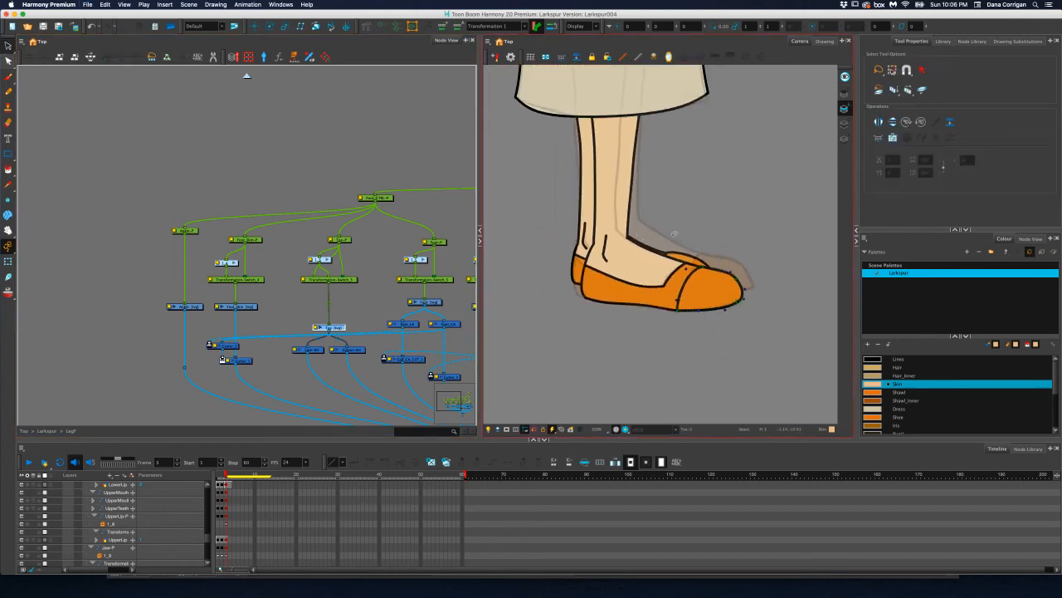
Save the scene, leave the front leg's group and open the back leg's LegB group at its foot nodes
left_click_drag(371, 240, 158, 263)
left_click_drag(400, 219, 272, 252)
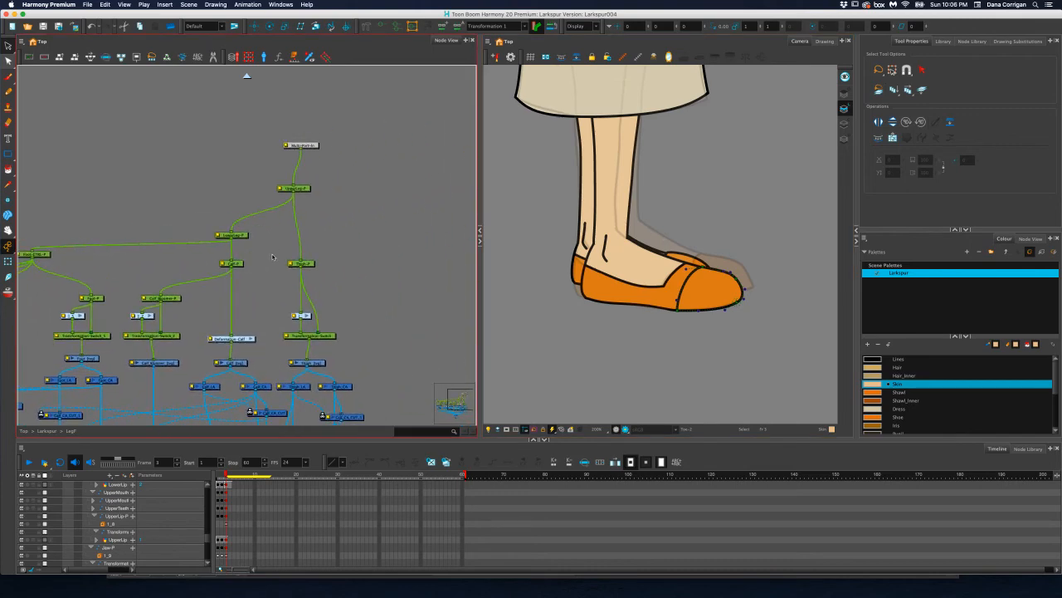
key("super+s")
left_click(245, 79)
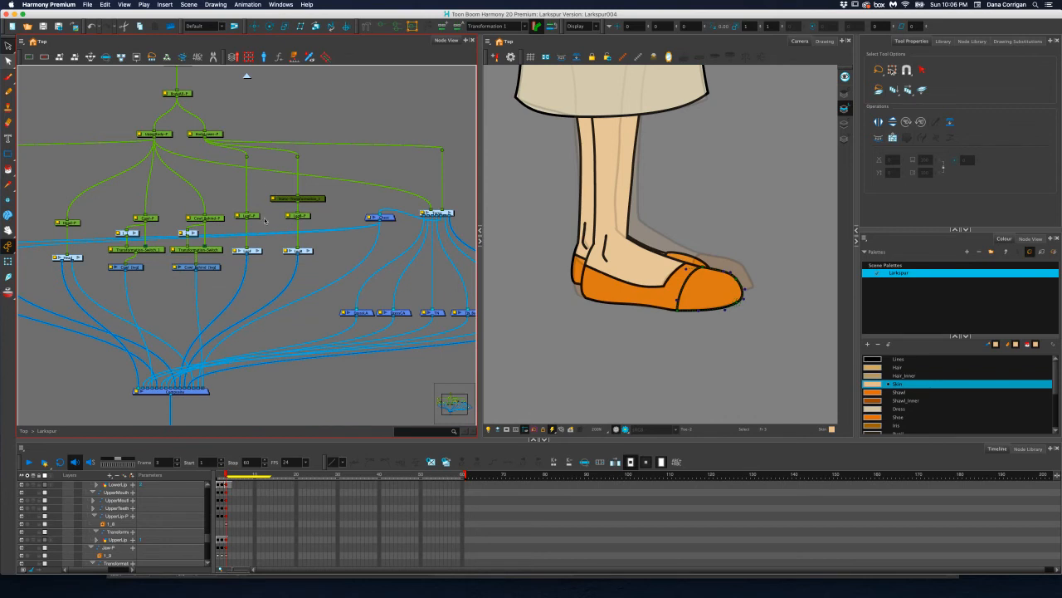
left_click(301, 215)
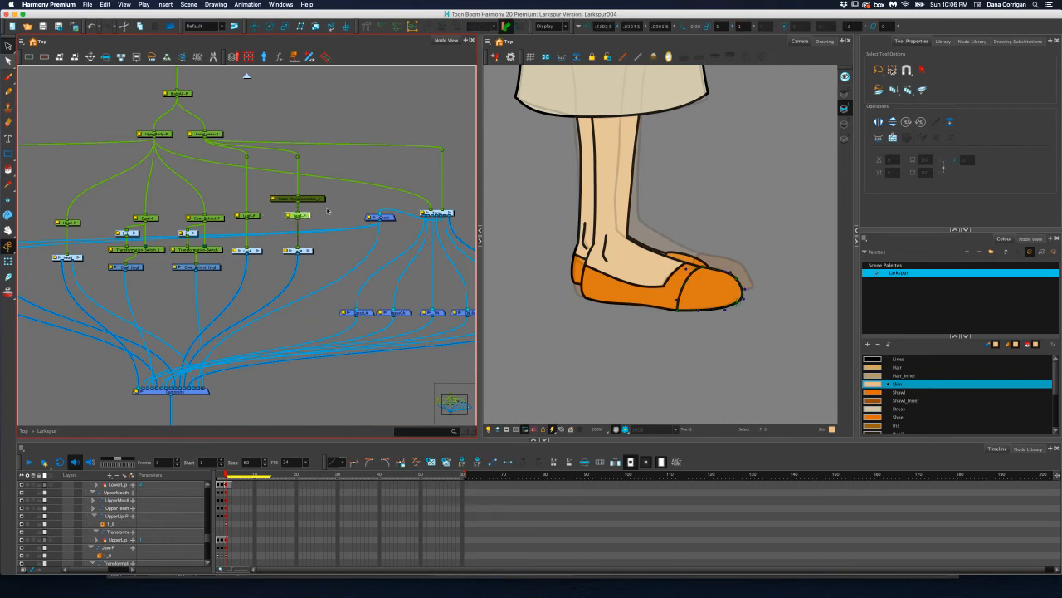
scroll(656, 235, "up", 2)
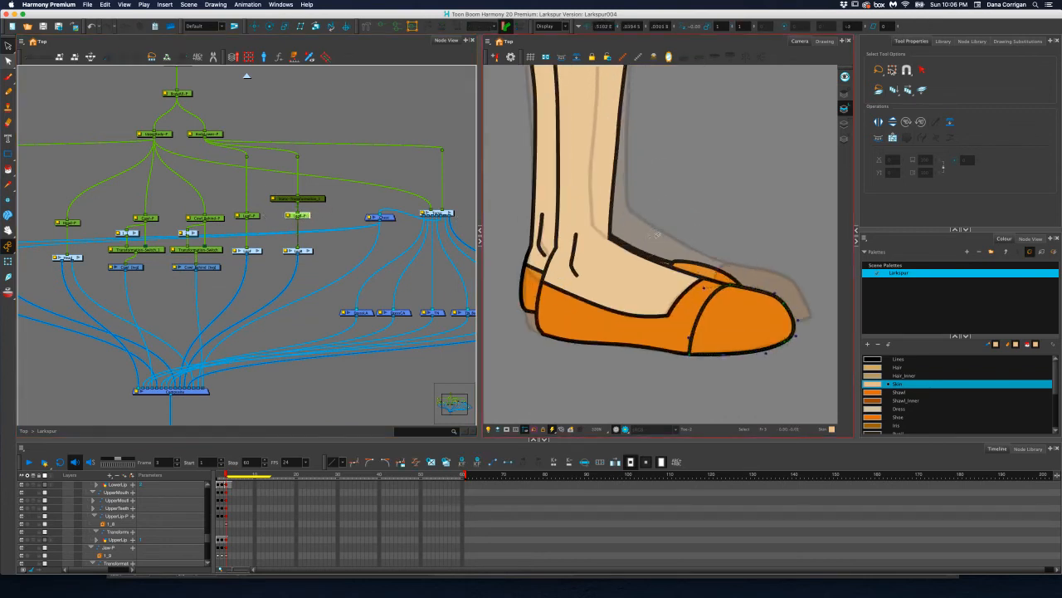
left_click(308, 252)
left_click_drag(200, 234, 375, 266)
left_click_drag(302, 251, 304, 258)
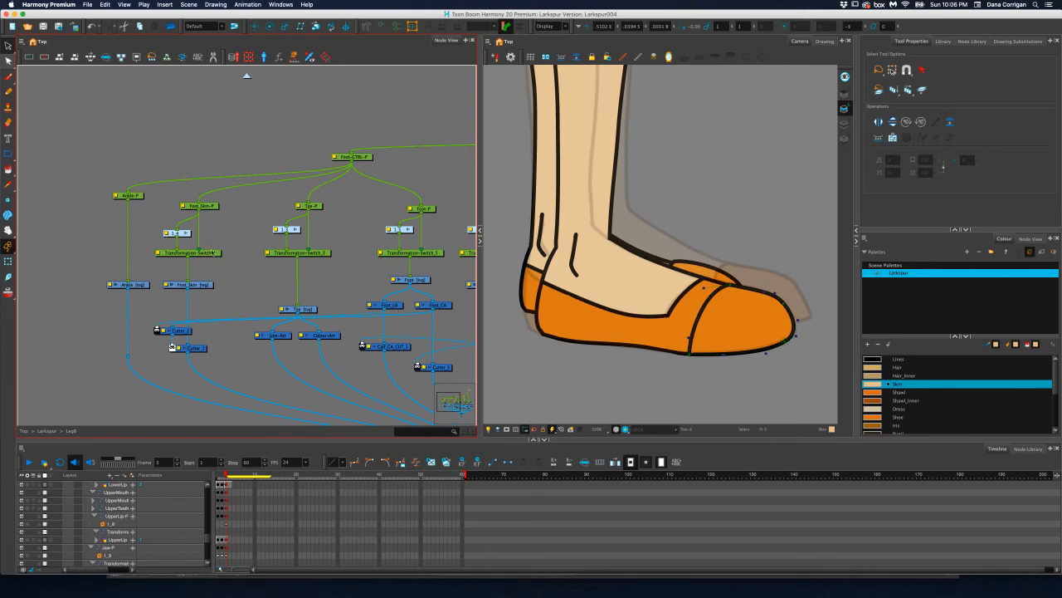
Compare the back foot in the profile pose on frame 3 with the pose on frame 2
scroll(621, 254, "down", 5)
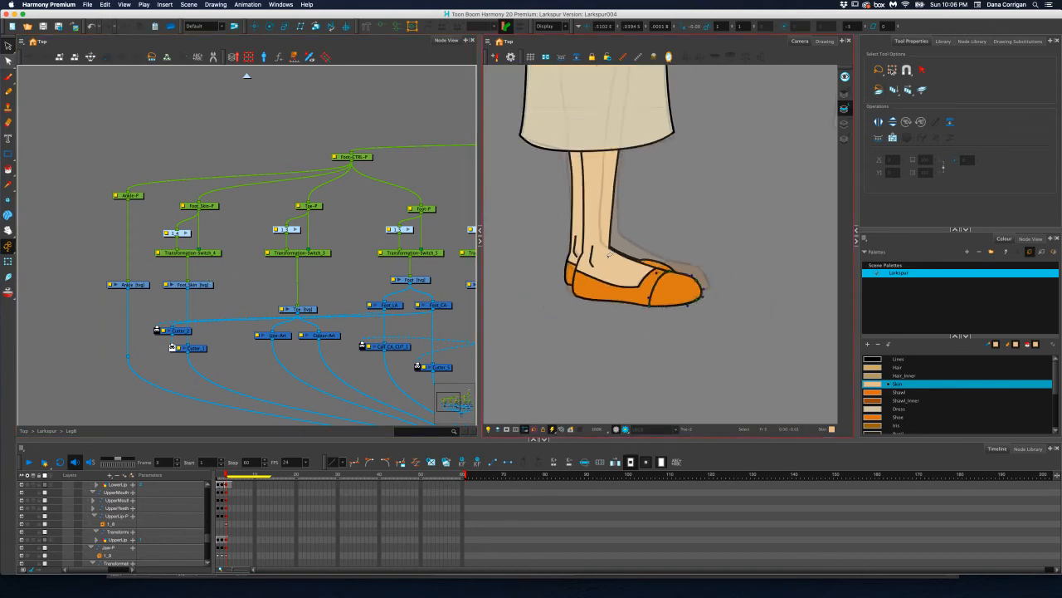
scroll(606, 257, "up", 3)
scroll(603, 257, "down", 3)
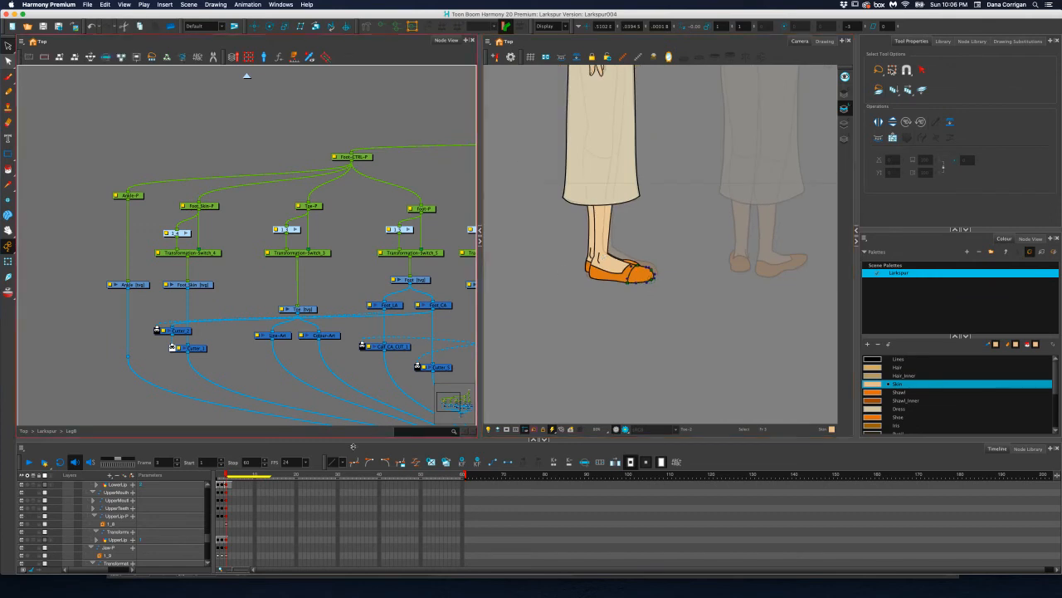
key("period")
key("period")
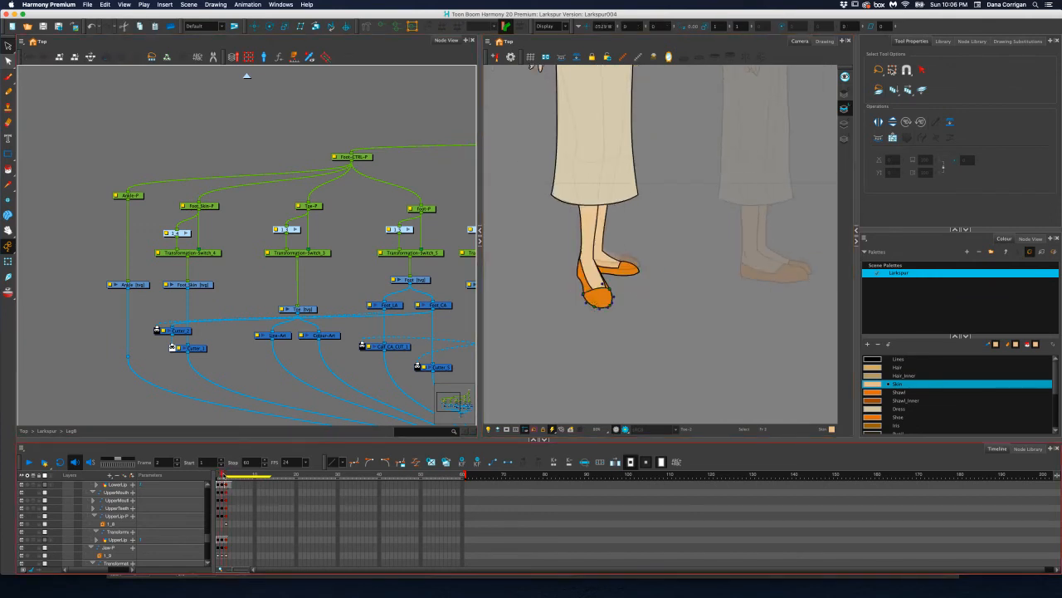
left_click_drag(225, 476, 223, 478)
scroll(529, 255, "up", 3)
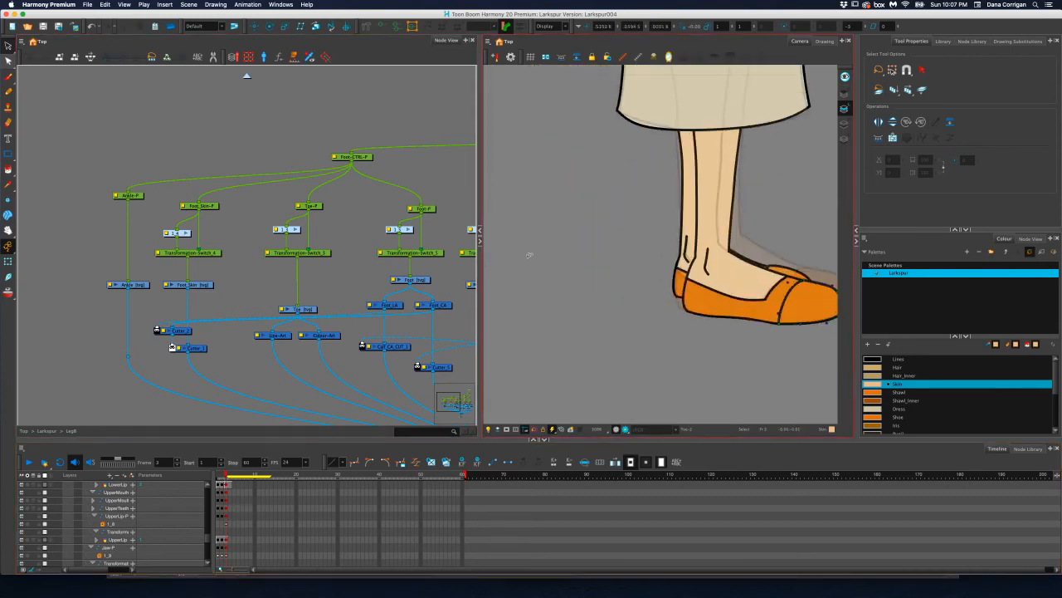
Move the back leg's Ankle-P peg slightly forward with the Translate tool
left_click(140, 197)
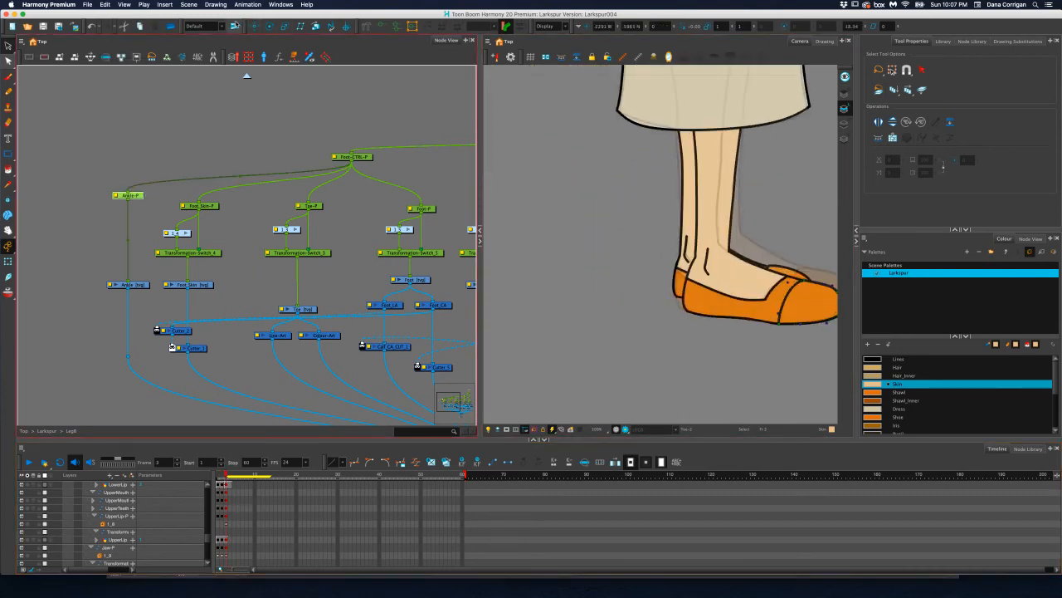
key("alt+2")
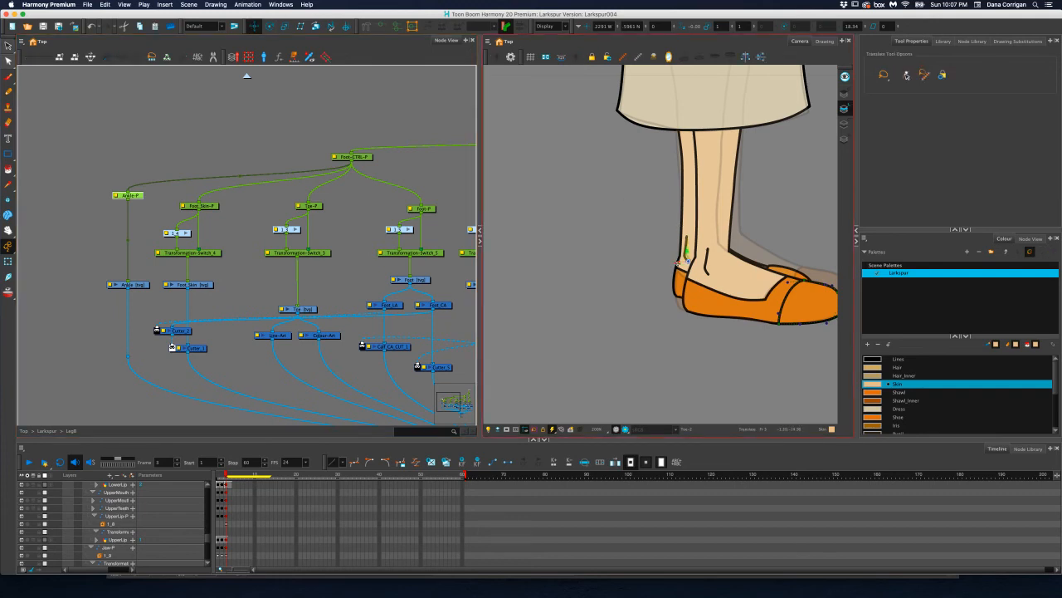
left_click_drag(678, 263, 681, 263)
Select the back leg's Foot_CTRL-P peg and activate the Rotate tool for it
scroll(258, 211, "right", 3)
scroll(258, 212, "right", 1)
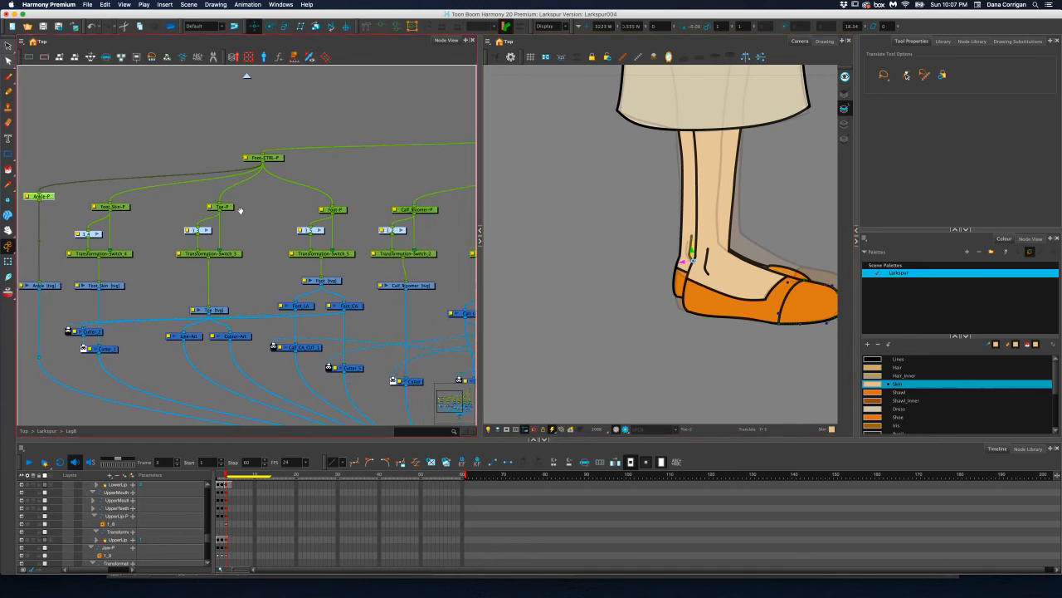
left_click(279, 163)
left_click(269, 25)
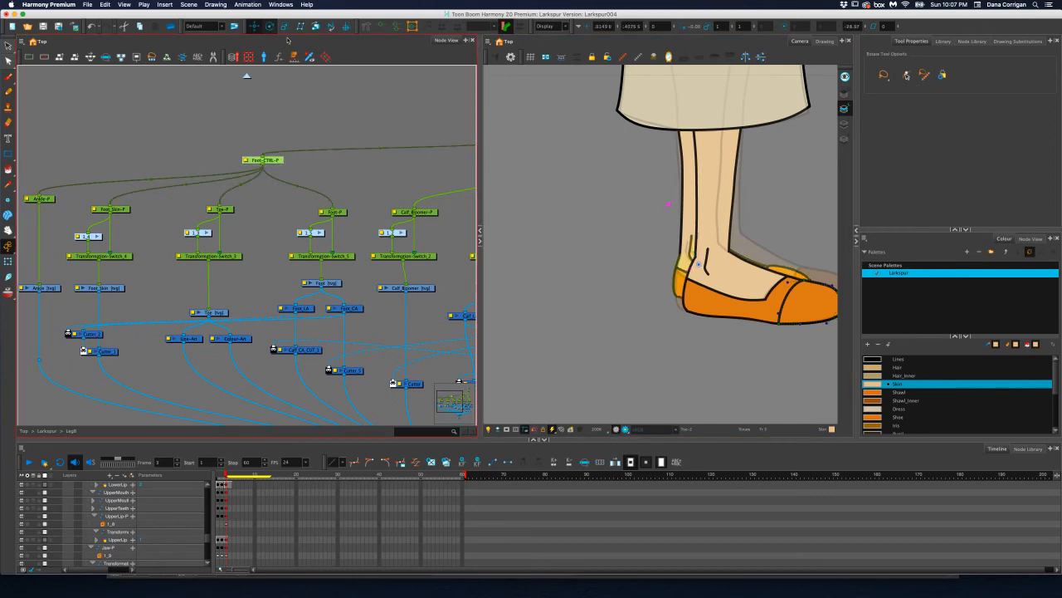
scroll(719, 259, "down", 3)
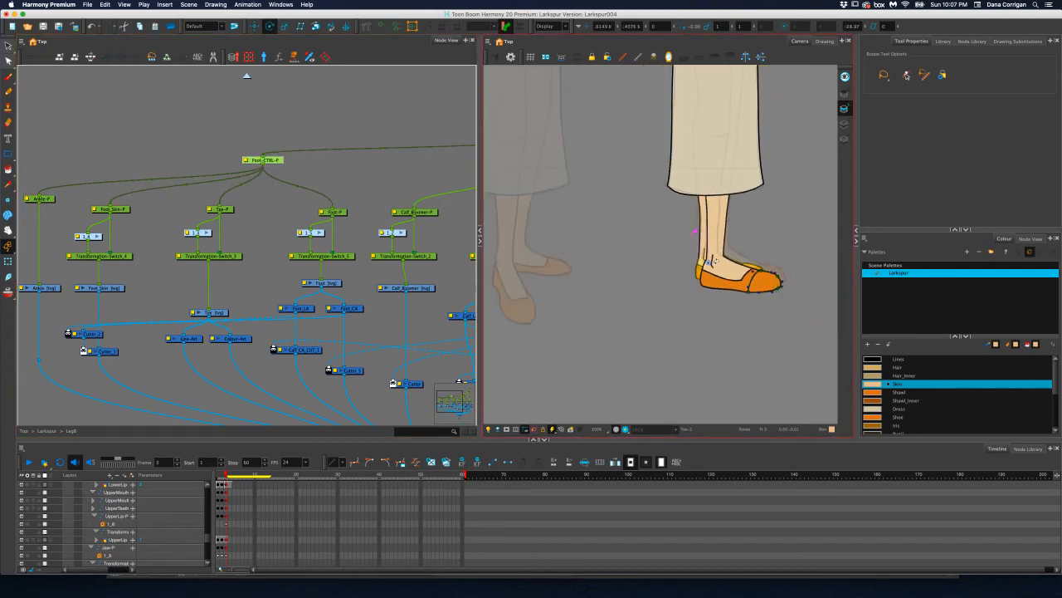
scroll(711, 260, "down", 2)
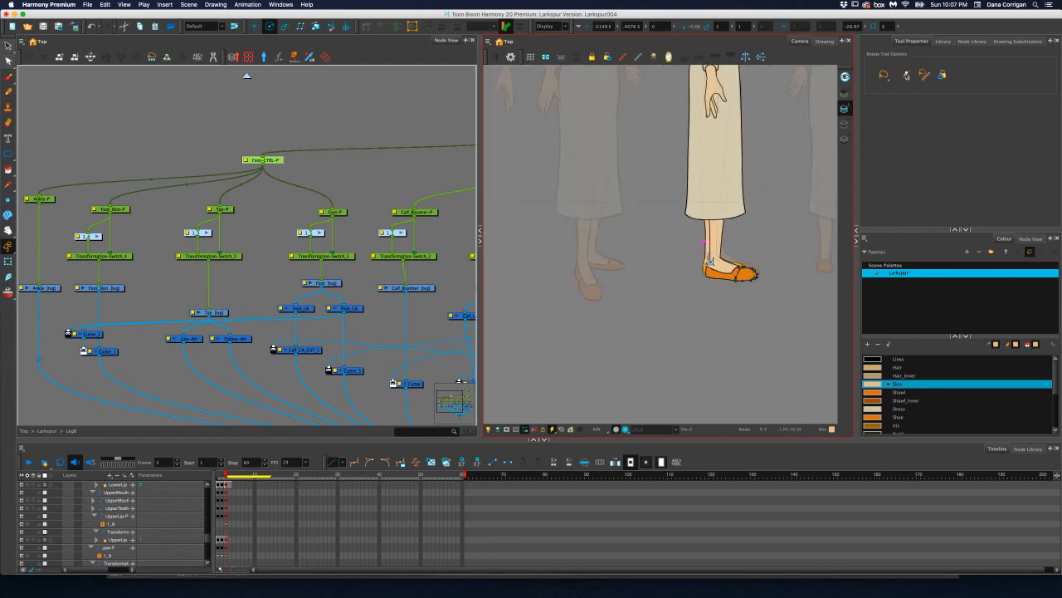
Compare the feet and legs across frames 1, 2 and 3, inspect the profile shoes up close, and advance to frame 4
left_click(221, 475)
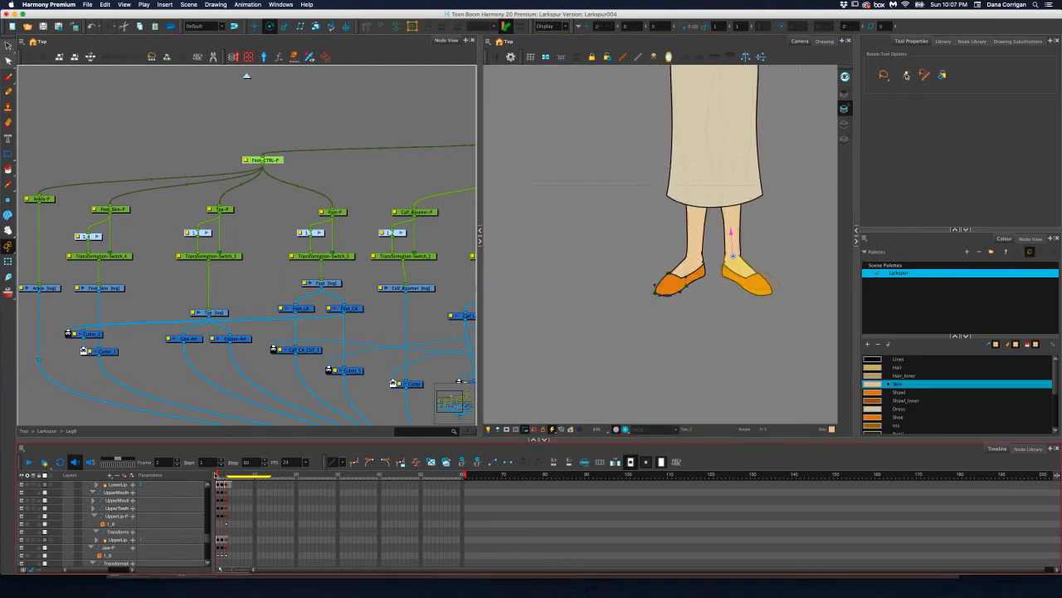
mouse_move(220, 475)
left_mouse_down()
mouse_move(241, 476)
mouse_move(223, 479)
left_mouse_up()
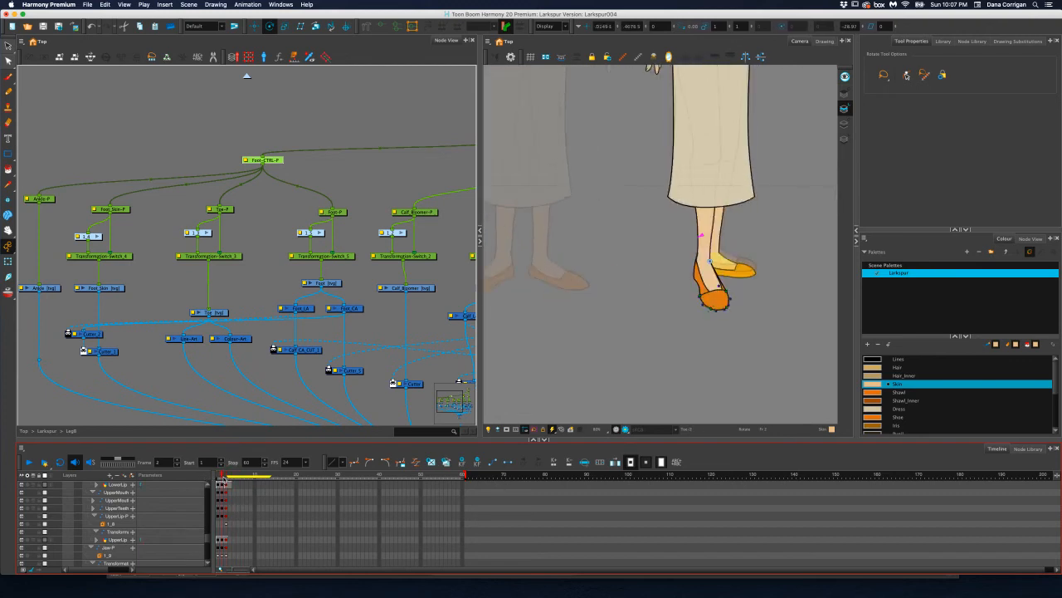
scroll(742, 274, "up", 3)
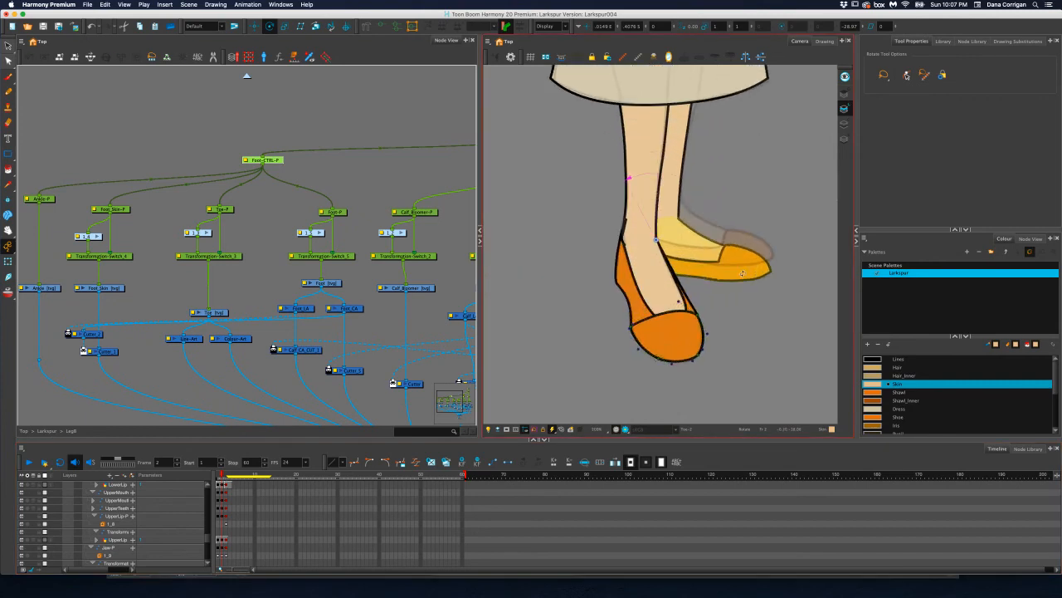
left_click(218, 475)
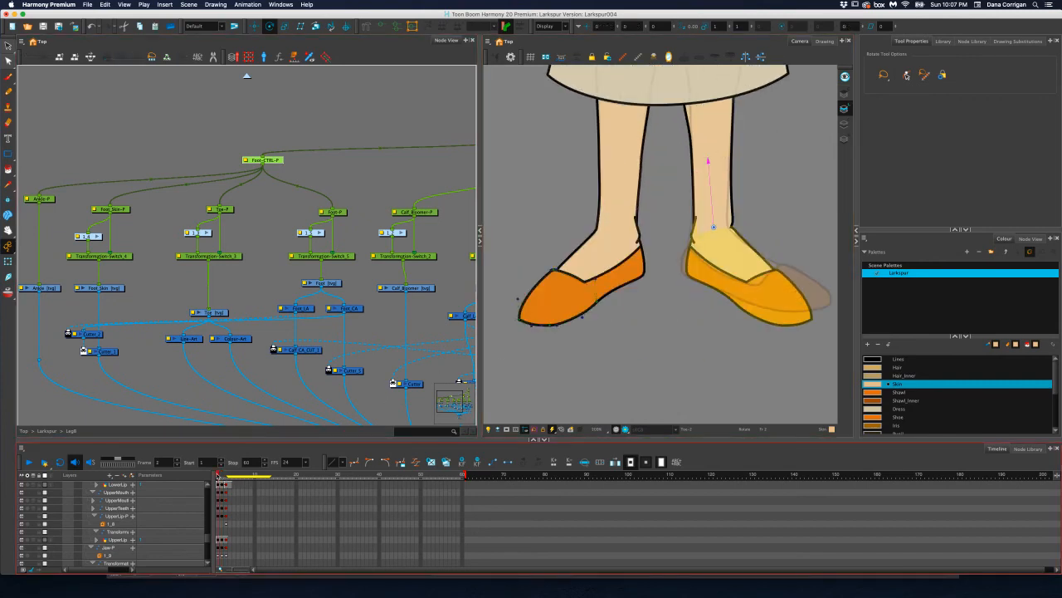
left_click_drag(218, 476, 226, 478)
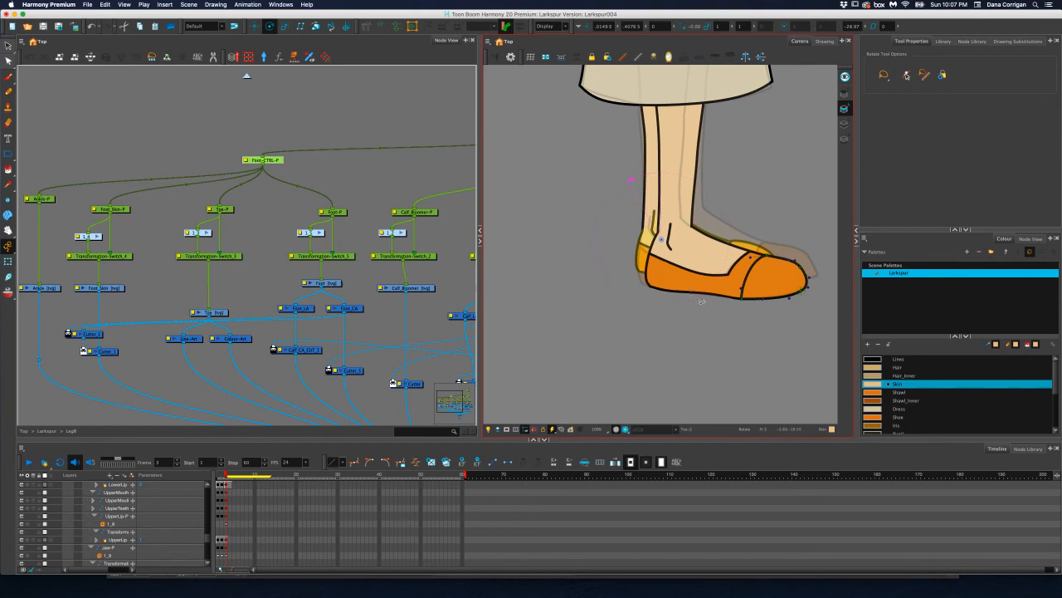
scroll(712, 259, "down", 3)
scroll(713, 259, "up", 2)
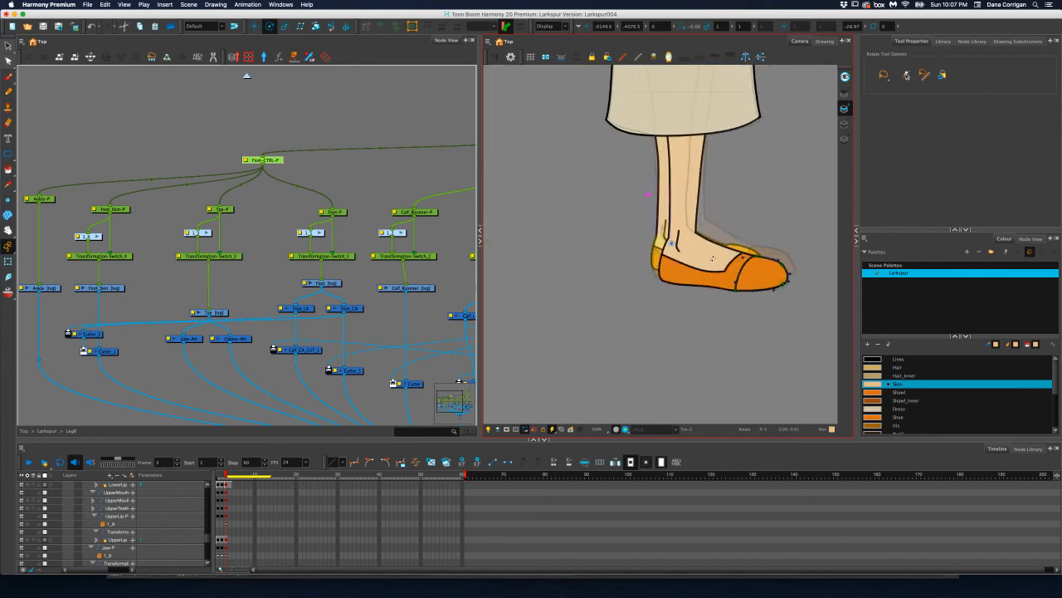
scroll(712, 259, "up", 2)
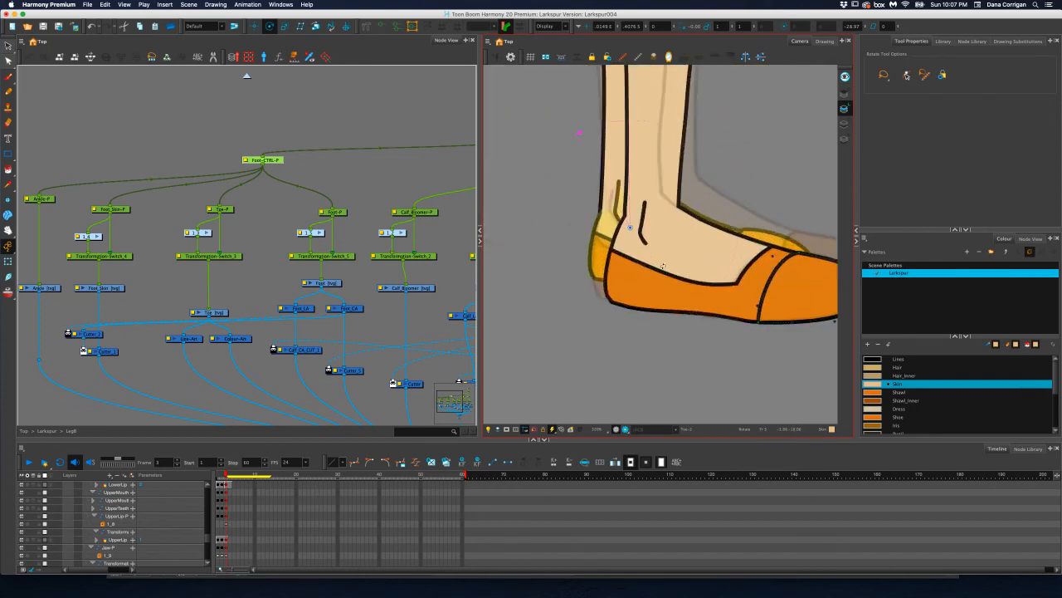
scroll(663, 267, "down", 3)
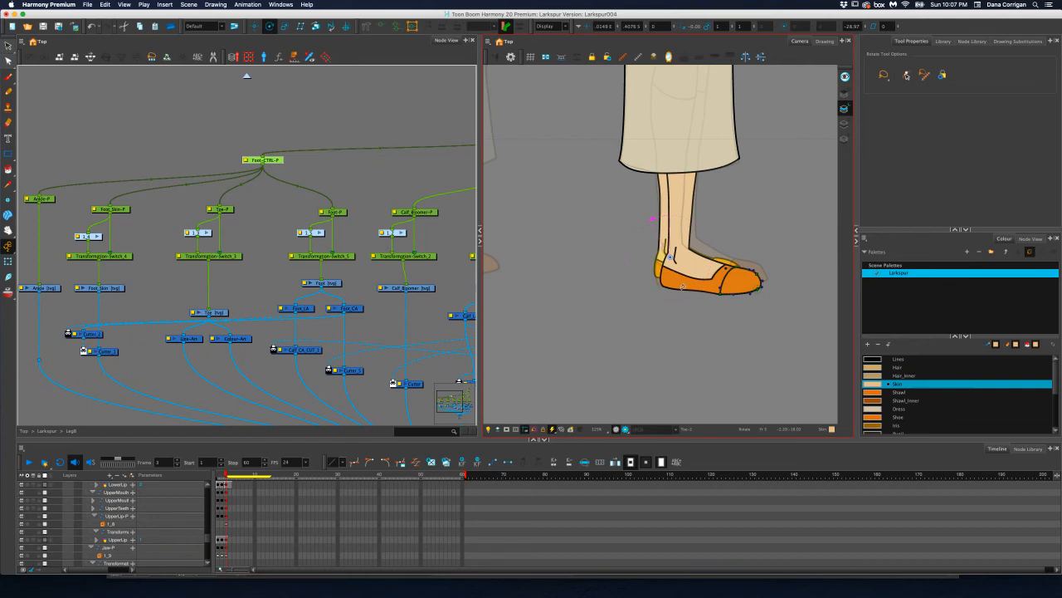
scroll(682, 287, "up", 1)
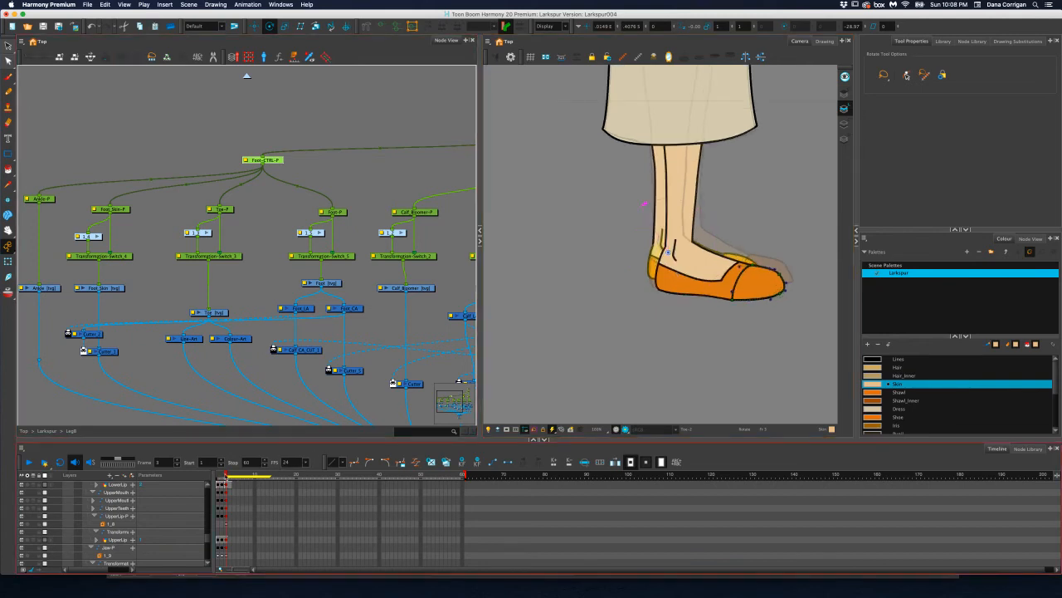
left_click(229, 476)
left_click_drag(231, 476, 229, 476)
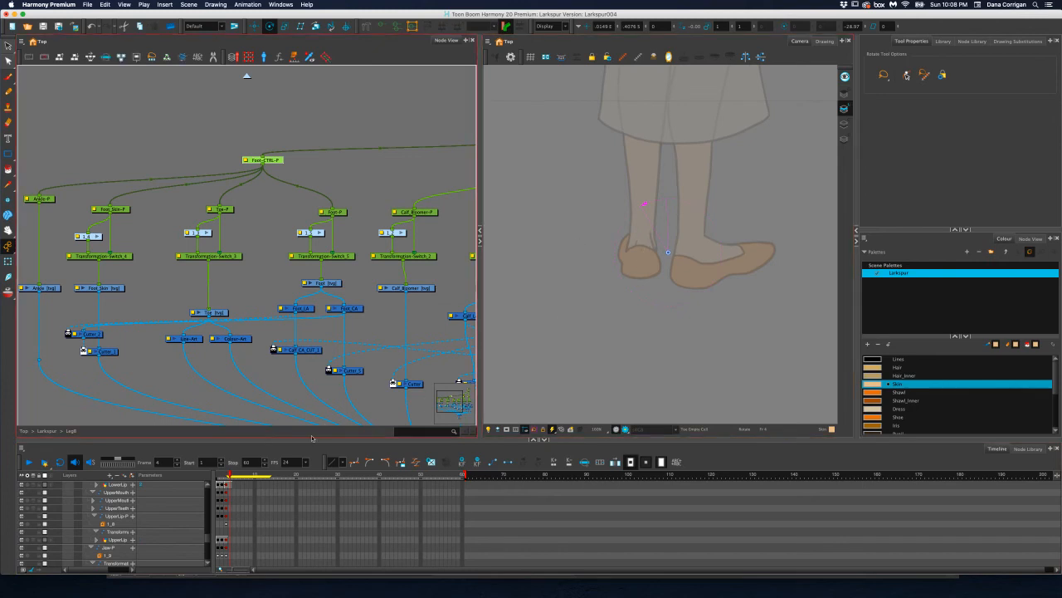
On frame 3, show the back leg's Foot deformation controls and reshape the shoe's front end by moving its upper and lower points and handles
left_click(226, 475)
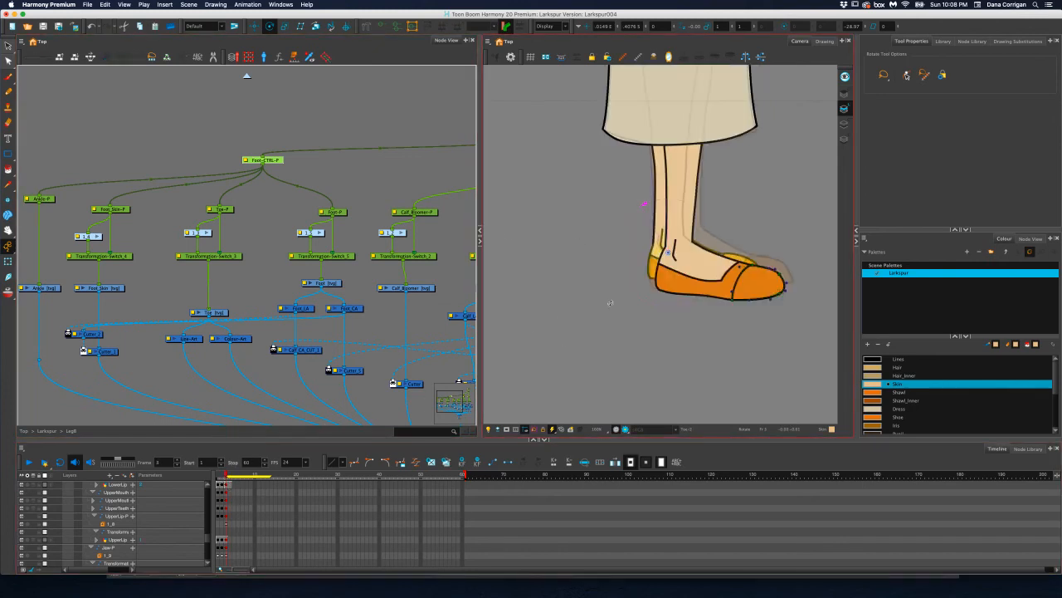
left_click(126, 288)
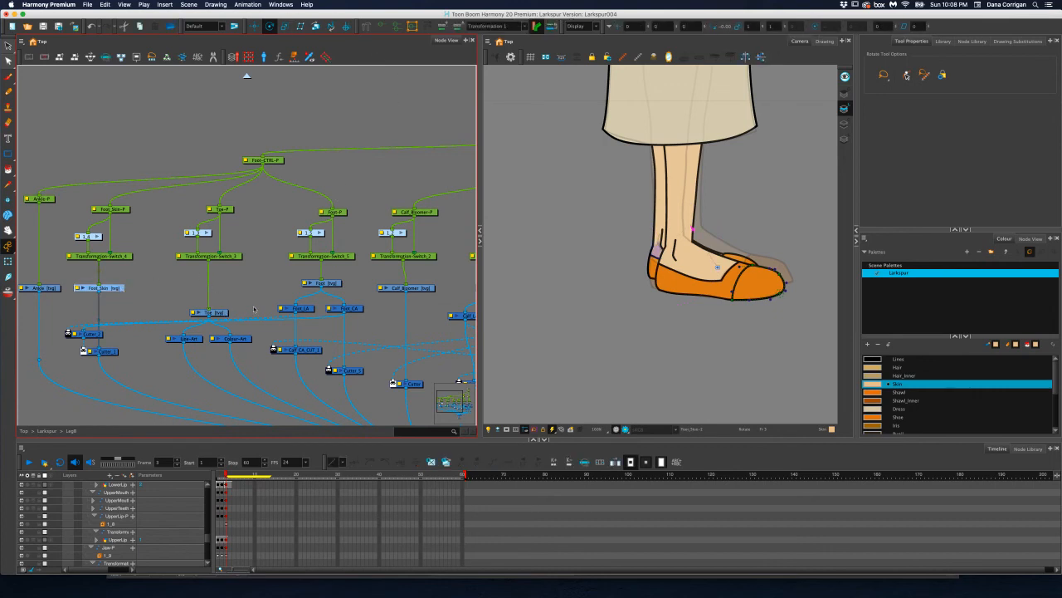
left_click(343, 284)
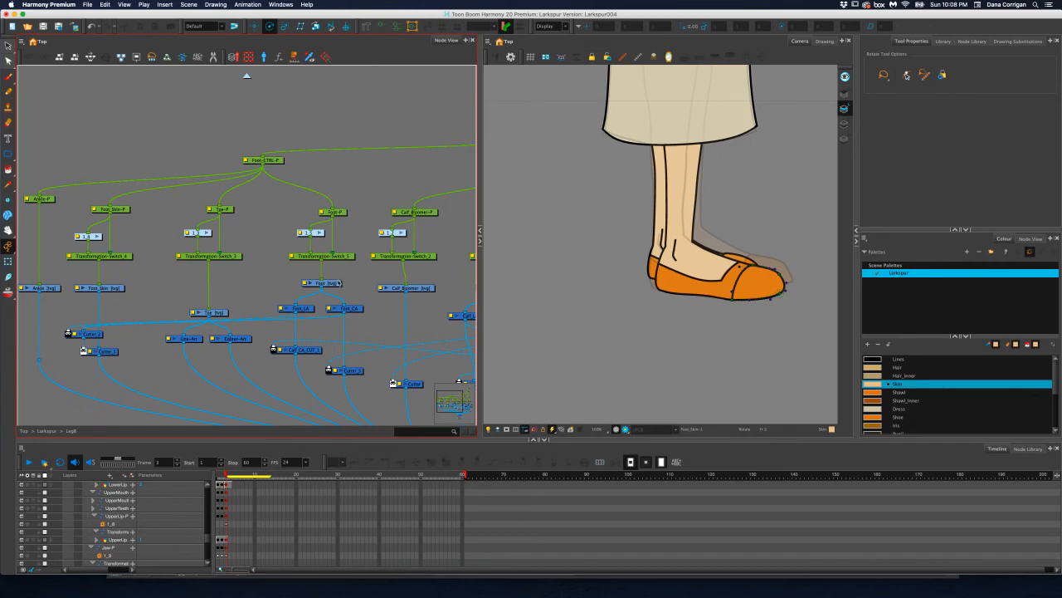
left_click(338, 283)
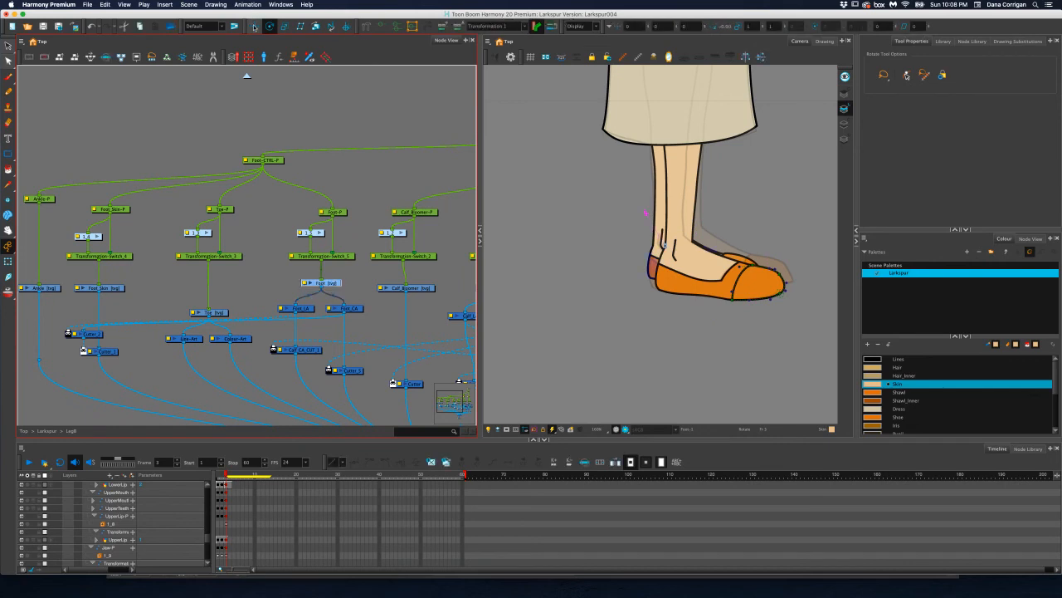
left_click(8, 261)
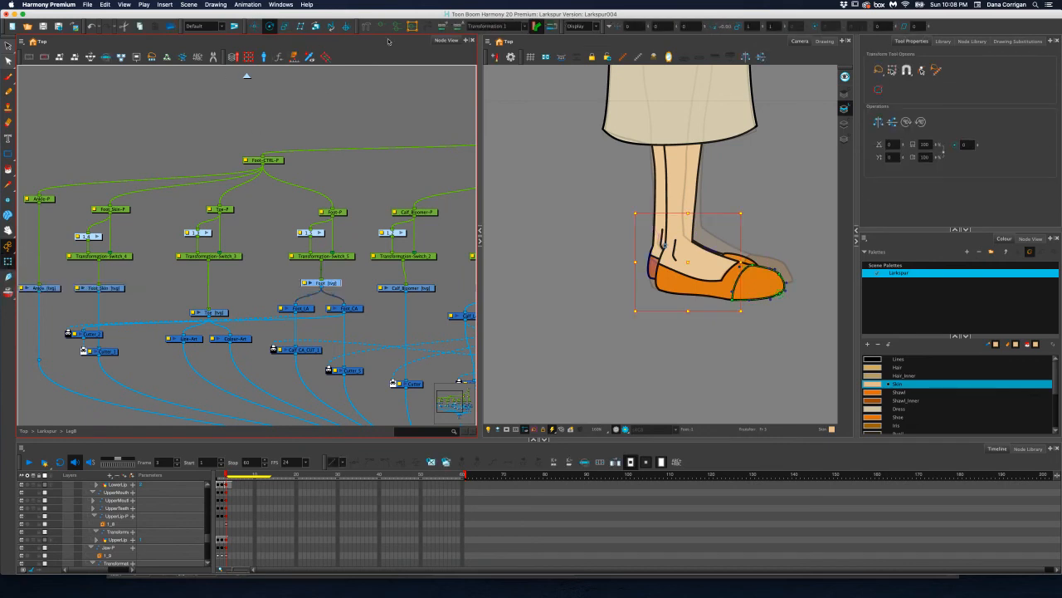
left_click(383, 26)
scroll(737, 262, "up", 3)
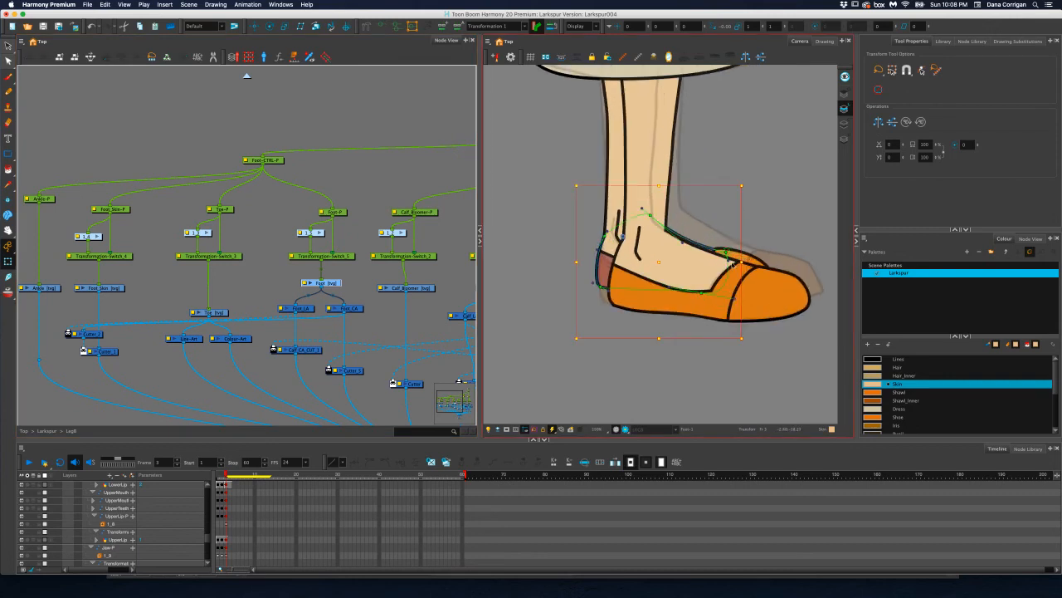
left_click(723, 249)
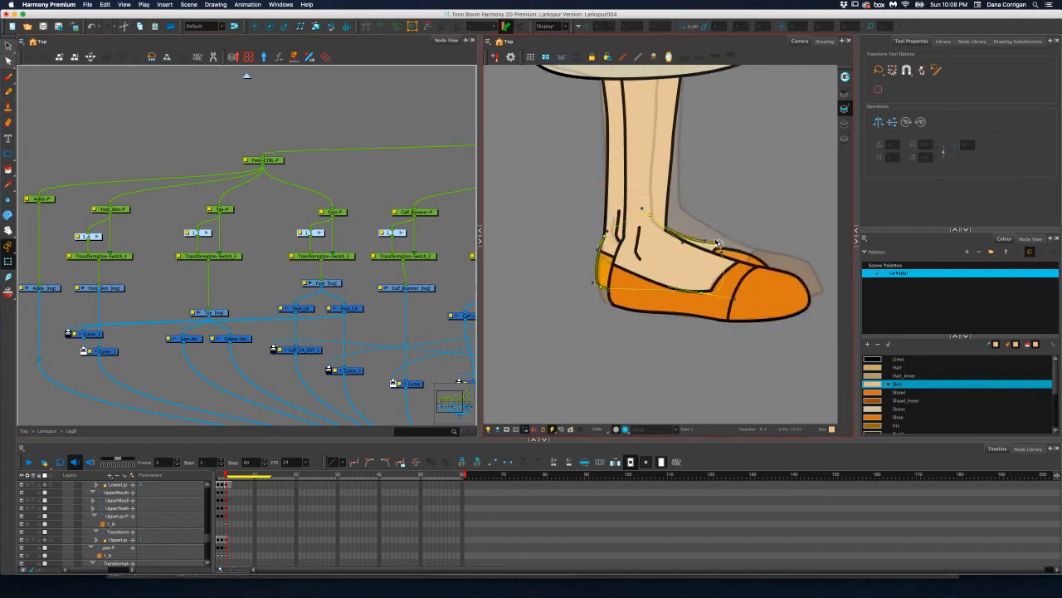
mouse_move(703, 293)
left_mouse_down()
mouse_move(721, 284)
mouse_move(693, 277)
left_mouse_up()
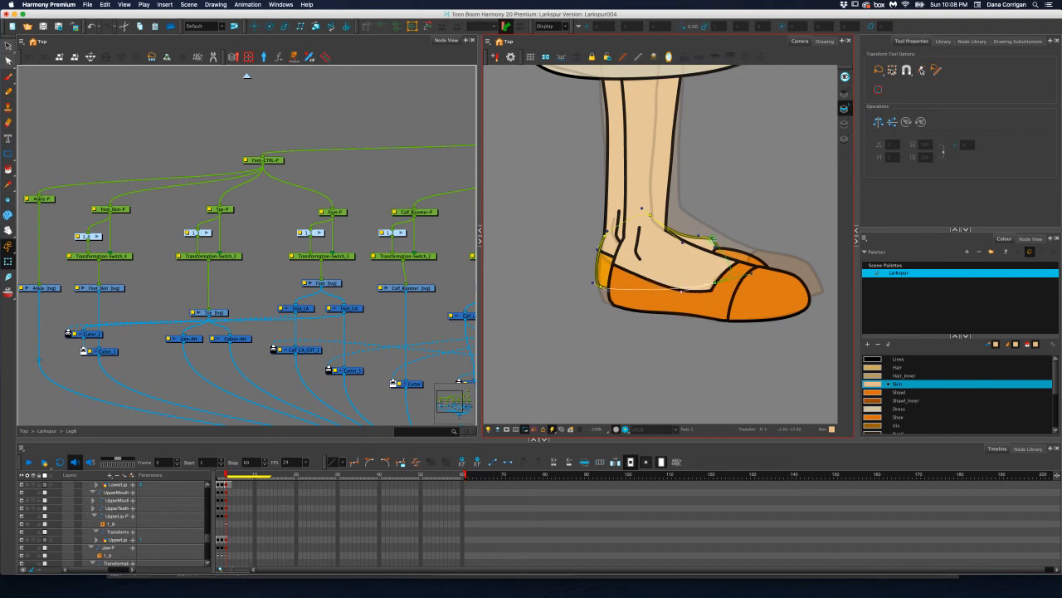
left_click_drag(713, 239, 720, 239)
left_click_drag(715, 282, 755, 265)
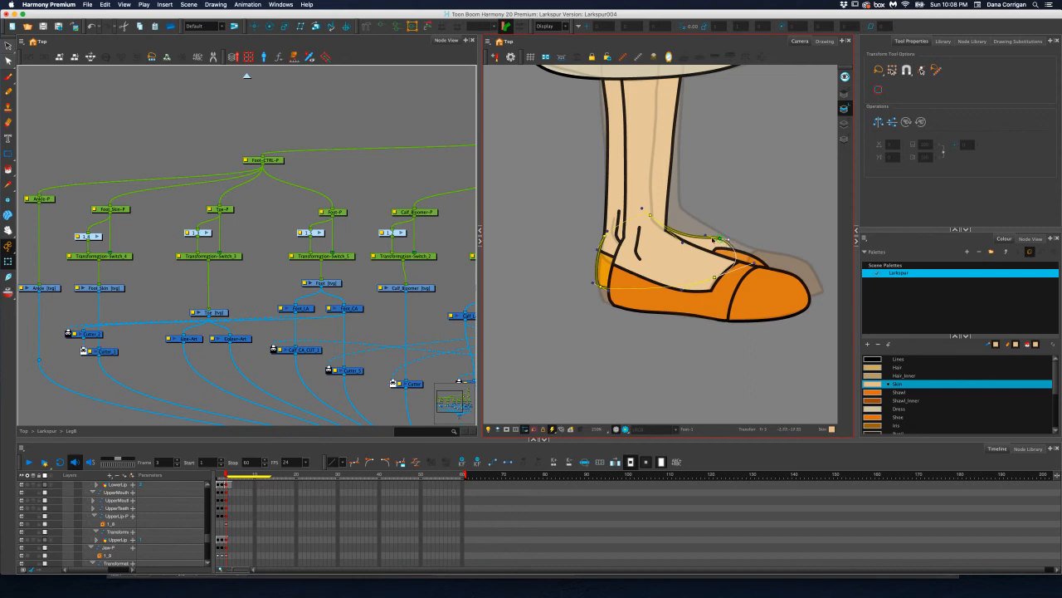
Move the back foot's Toe-P peg up and slightly forward with the Translate tool, checking it against the toe's deformation controls
left_click(235, 210)
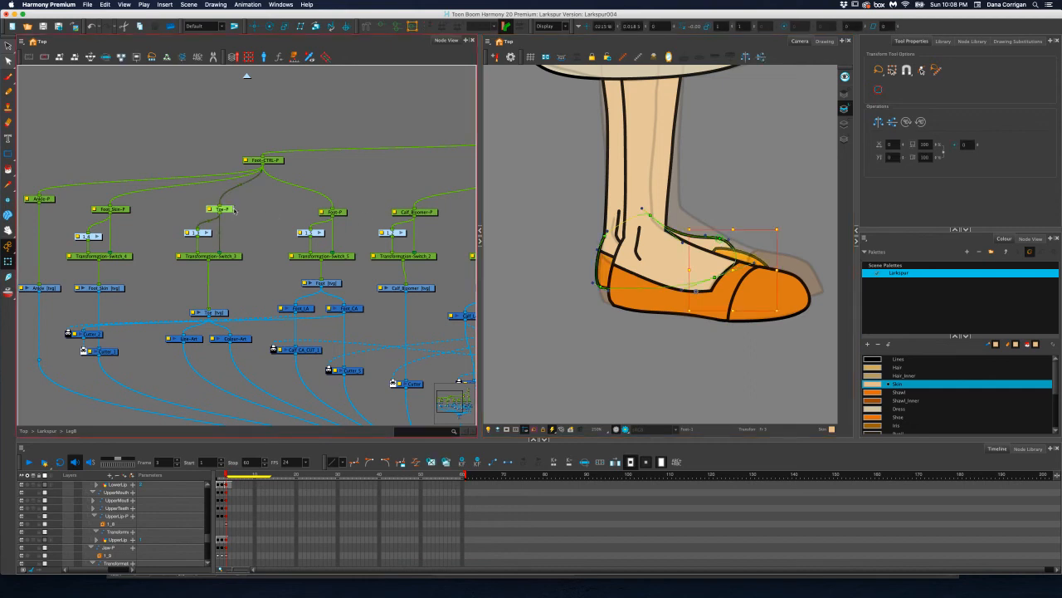
left_click(254, 26)
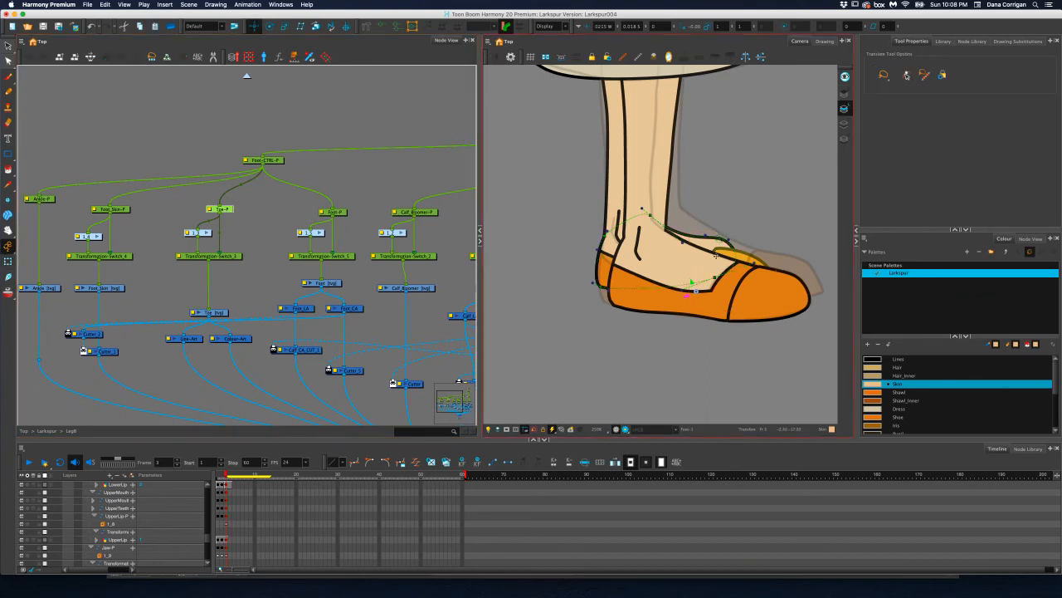
mouse_move(691, 279)
left_mouse_down()
mouse_move(696, 263)
mouse_move(684, 285)
left_mouse_up()
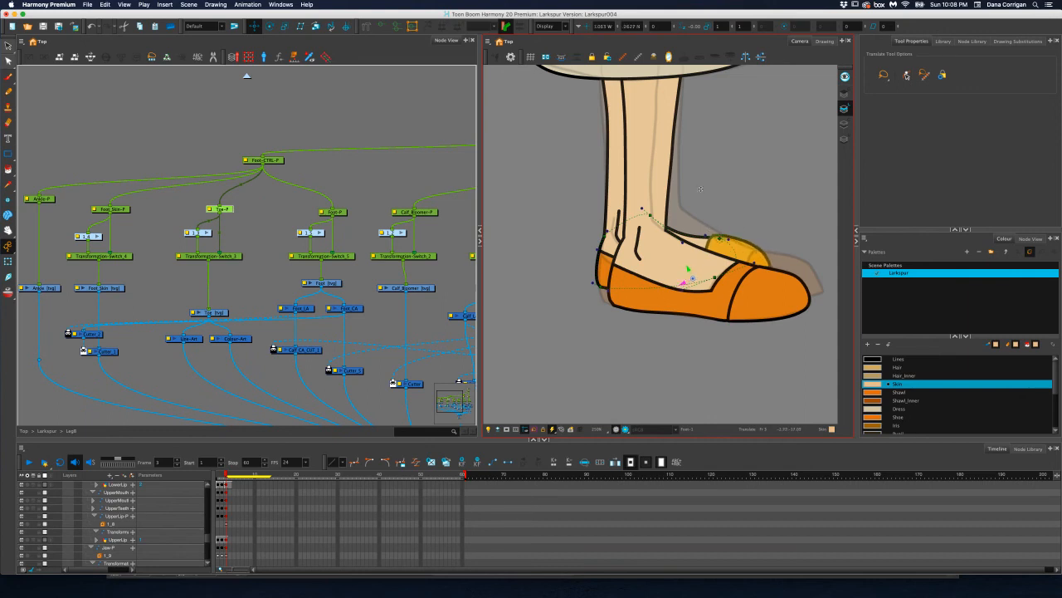
left_click(381, 27)
left_click(8, 261)
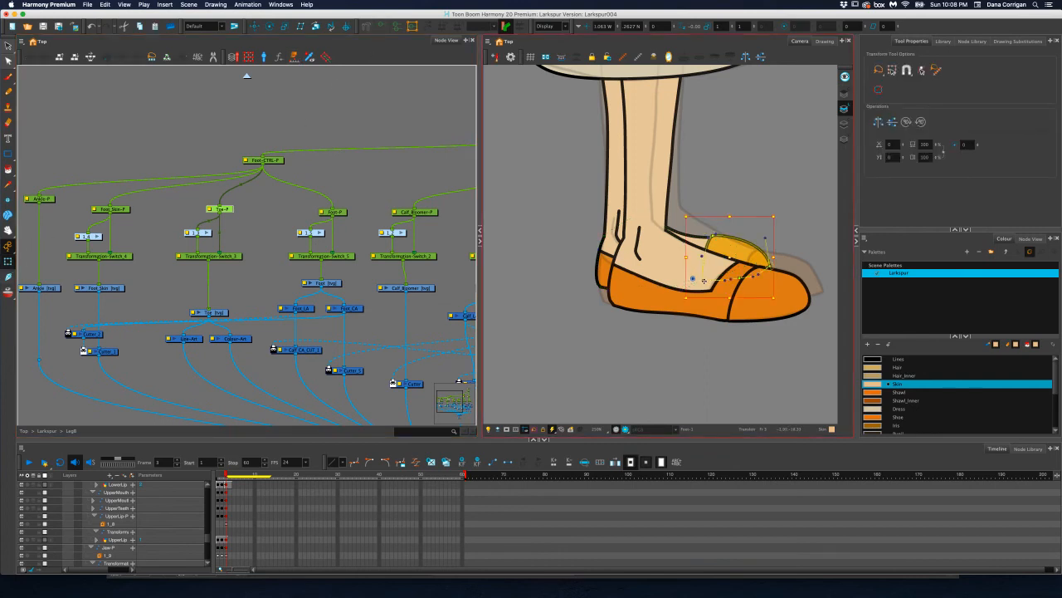
left_click(255, 26)
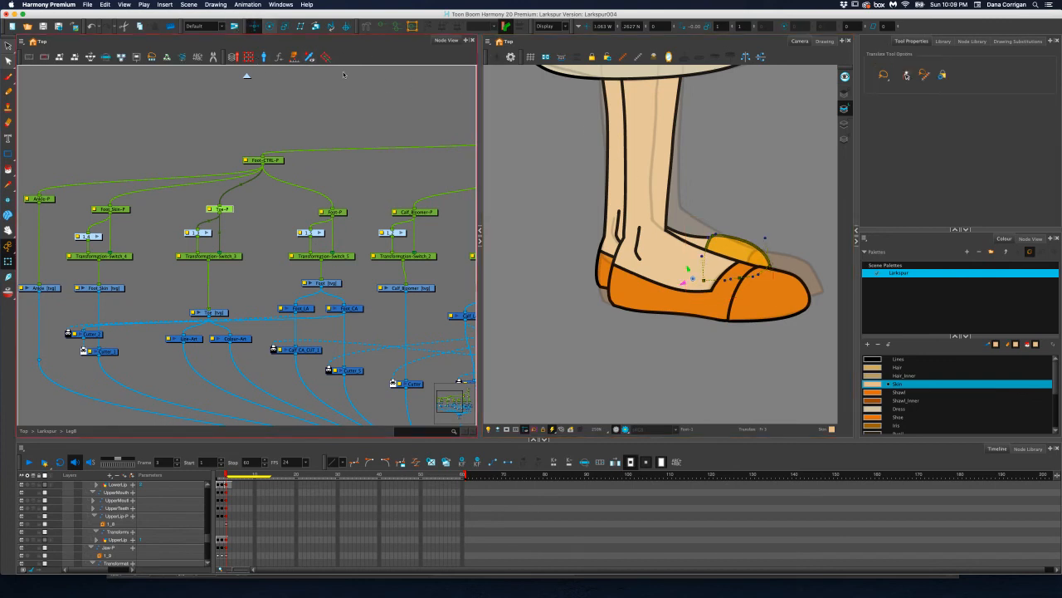
left_click_drag(686, 284, 702, 281)
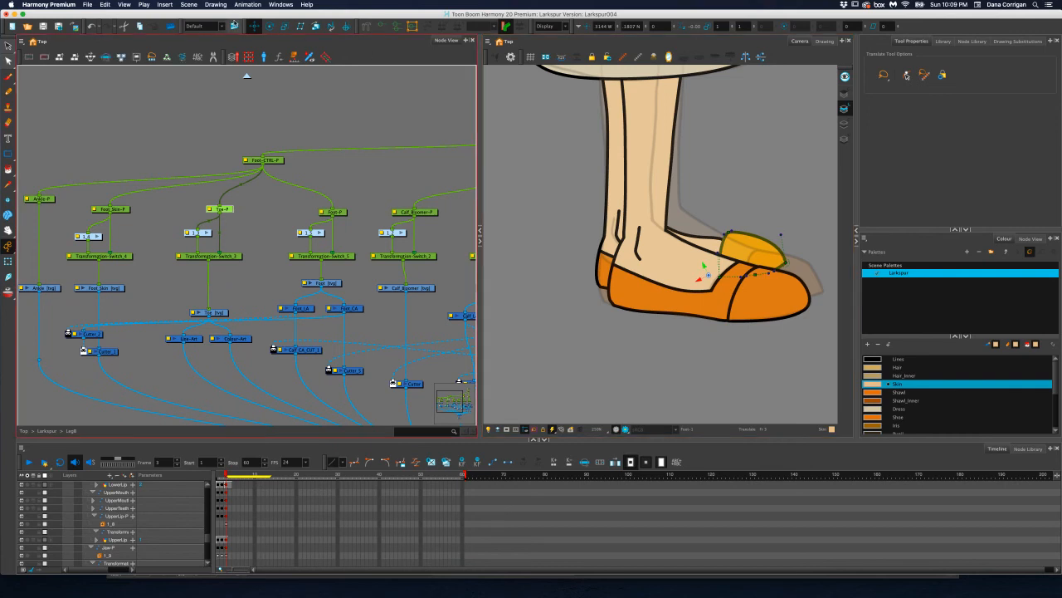
Reshape the back toe's rear edge by adjusting its upper and lower deformation points to meet the shoe
left_click(9, 261)
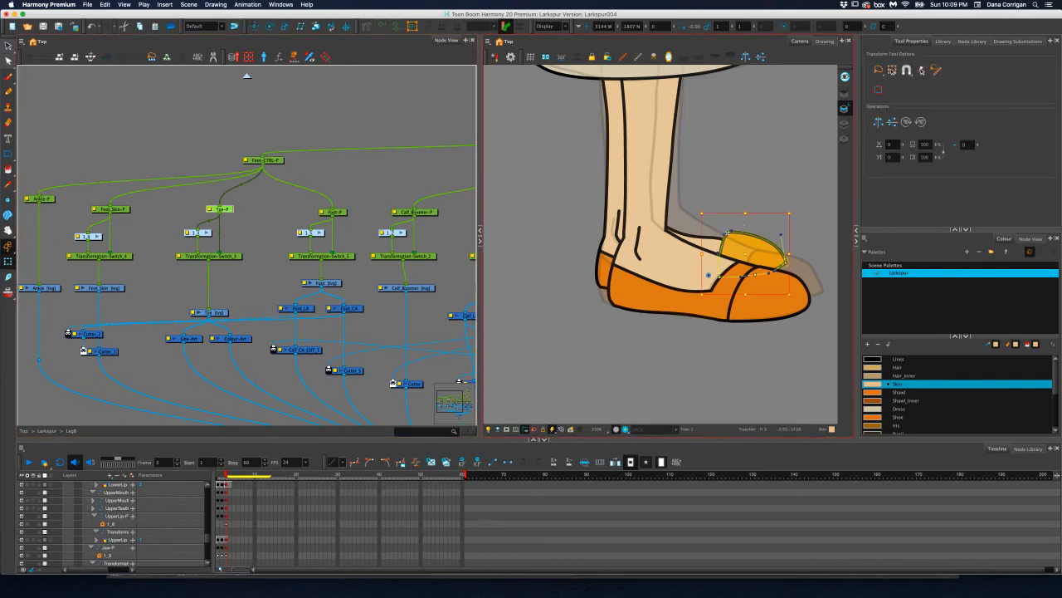
left_click_drag(729, 233, 714, 239)
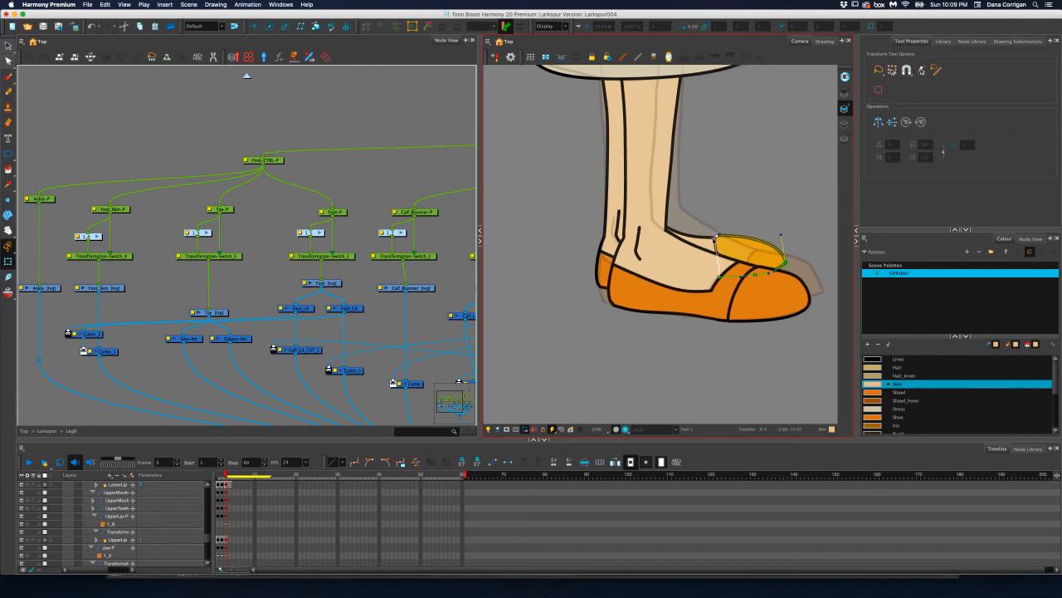
left_click_drag(720, 277, 733, 246)
left_click_drag(732, 247, 724, 281)
Go up to the Larkspur group and disable the front leg's group so only the back leg displays
left_click(244, 78)
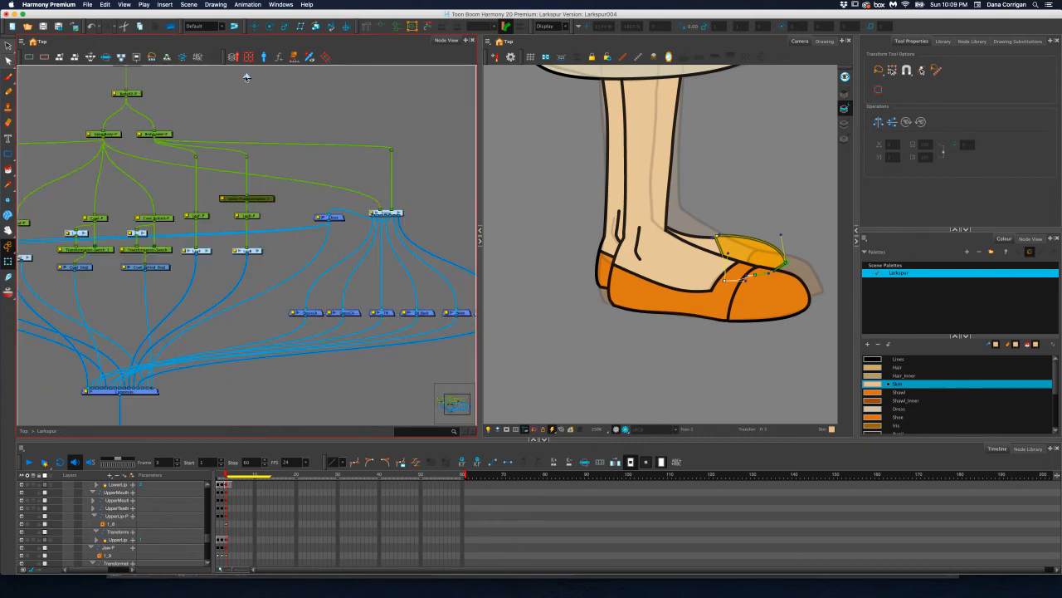
left_click(235, 270)
mouse_move(234, 272)
left_mouse_down()
mouse_move(334, 277)
mouse_move(240, 277)
left_mouse_up()
left_click(261, 264)
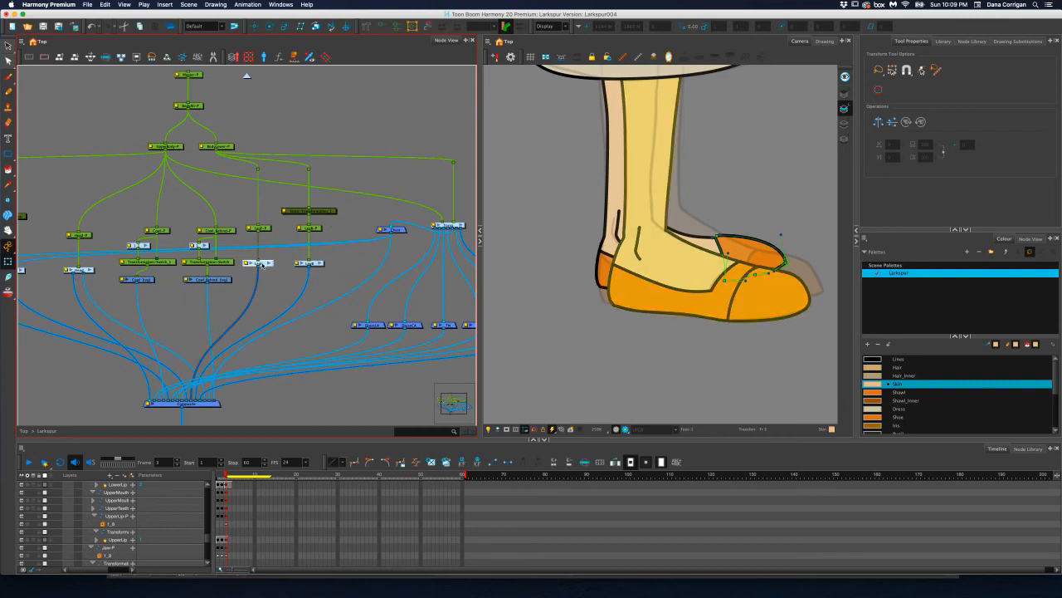
key("super+s")
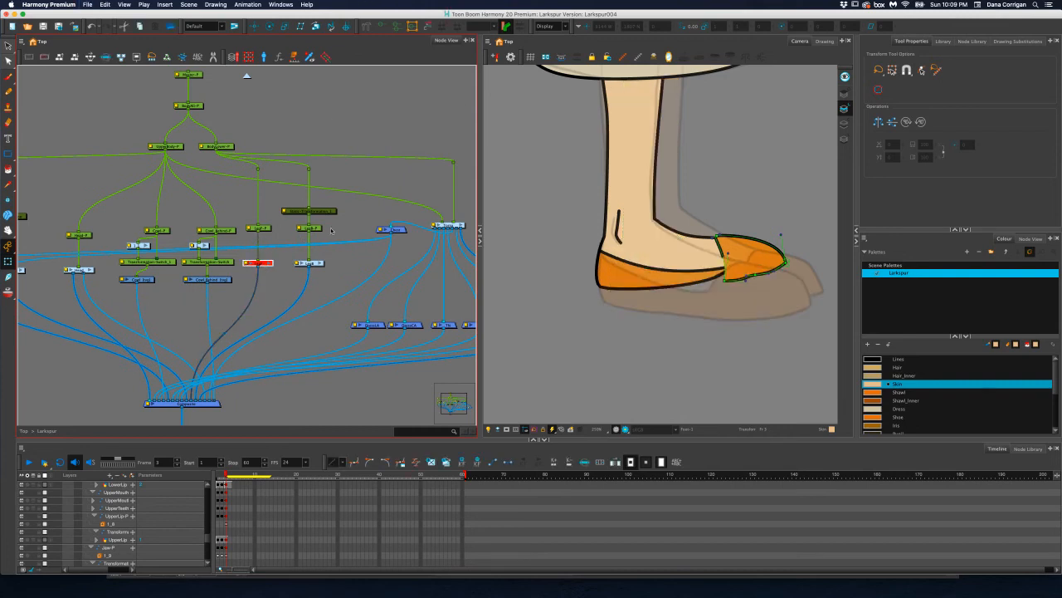
Inside the back leg's group, lower the Foot deformer's front bottom point so the shoe's sole meets the toe
left_click(301, 231)
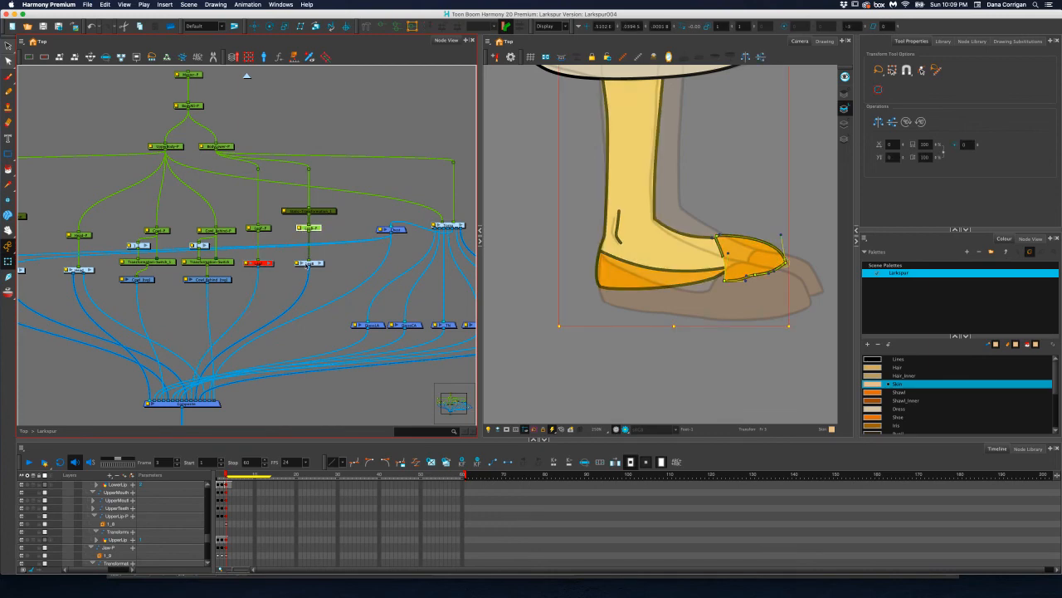
left_click(307, 263)
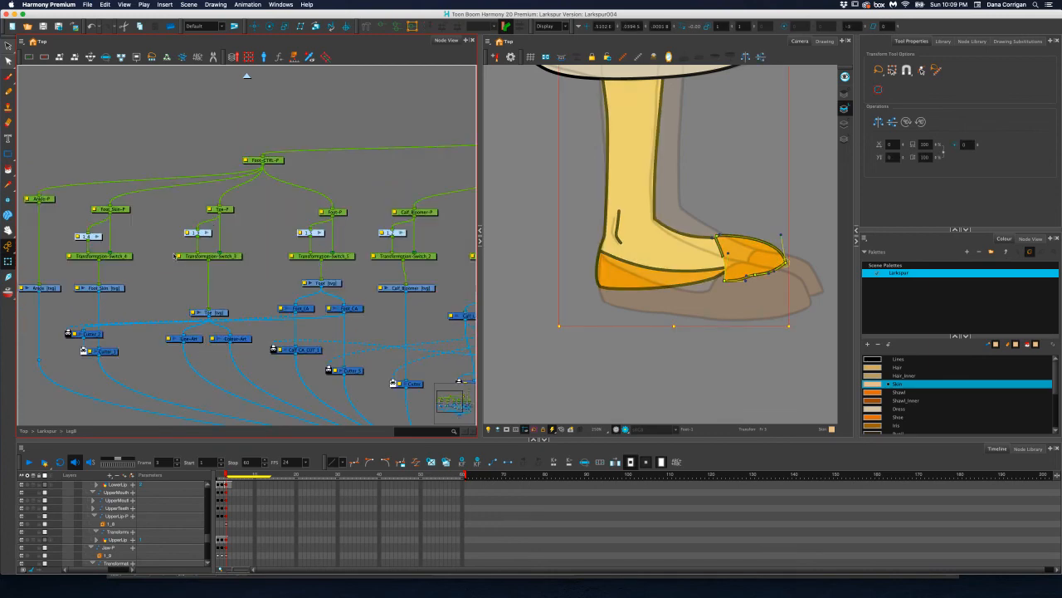
left_click(190, 284)
left_click_drag(190, 284, 145, 276)
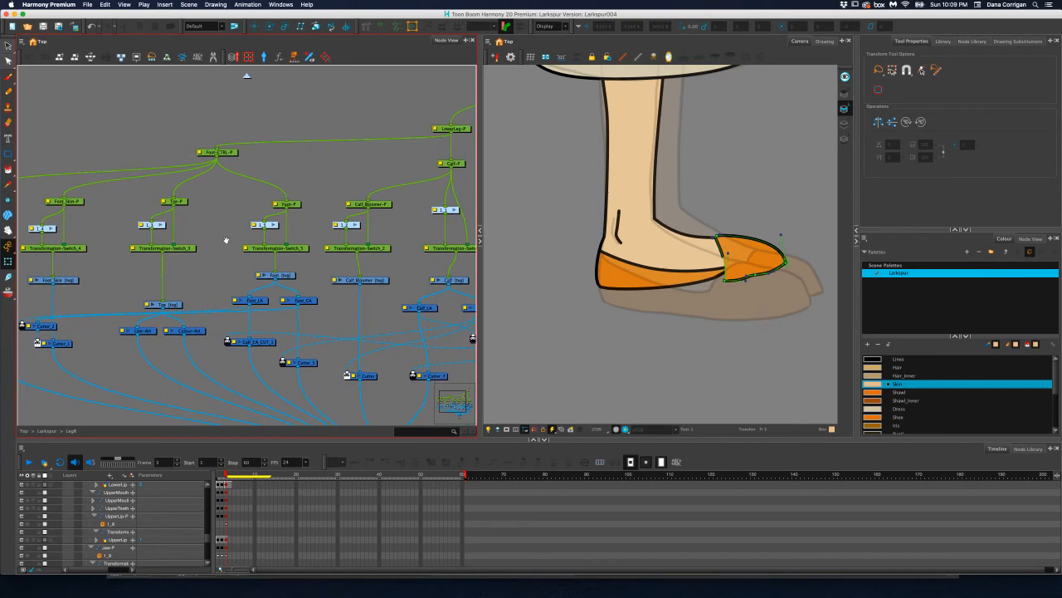
left_click(286, 275)
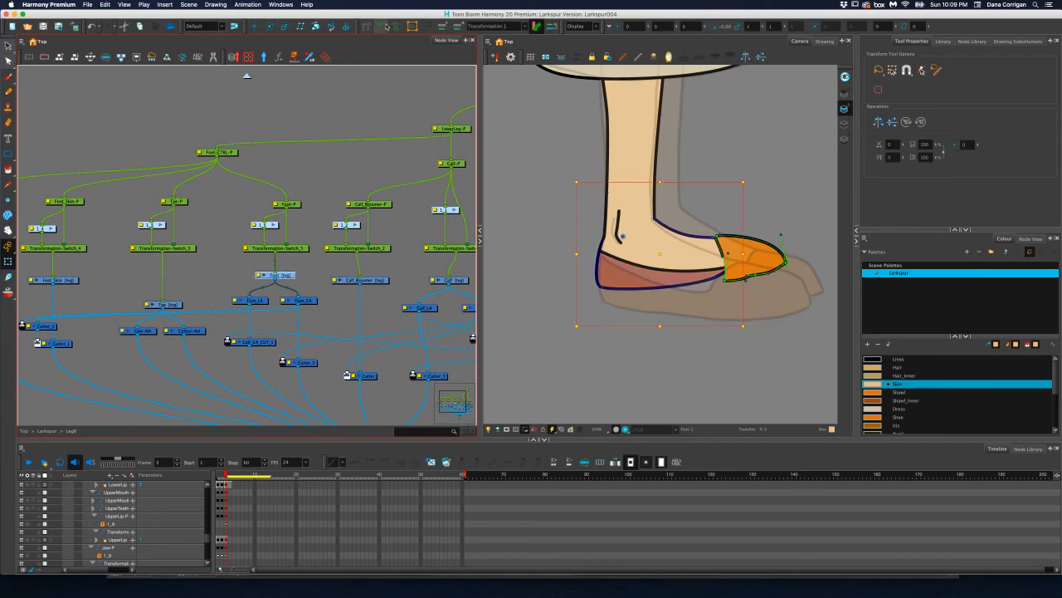
left_click(382, 28)
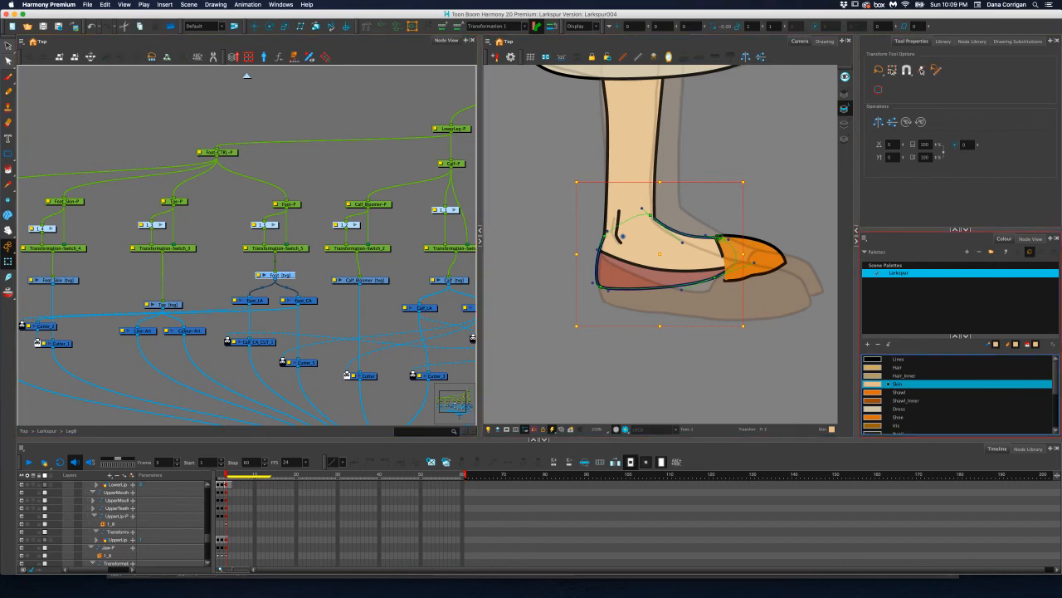
left_click_drag(717, 279, 726, 287)
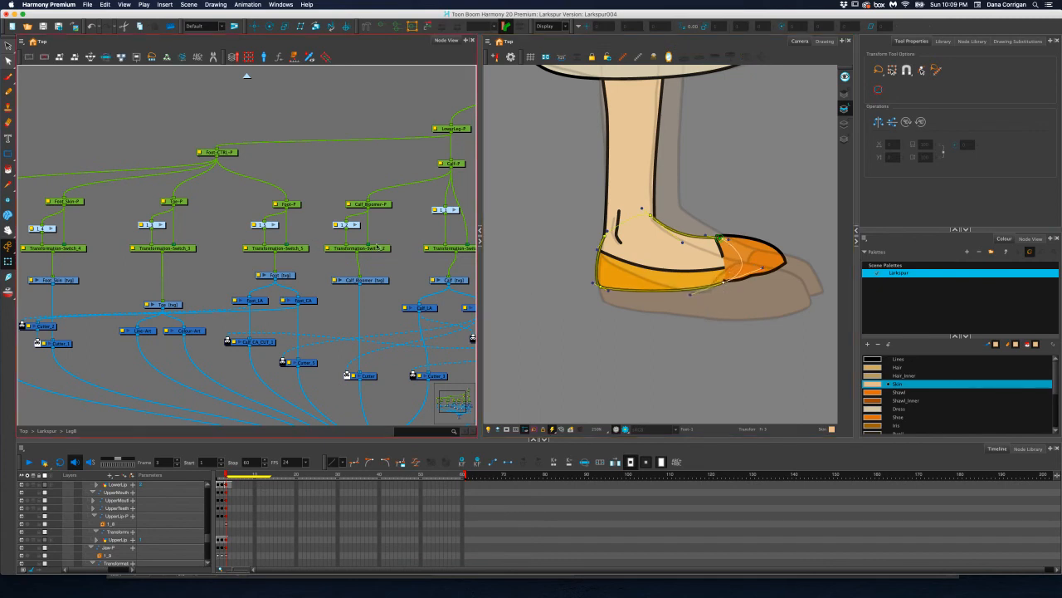
left_click_drag(723, 284, 725, 286)
Switch the back foot's Toe to drawing substitution 2 on frame 3 and try to show its deformation controls
left_click(173, 303)
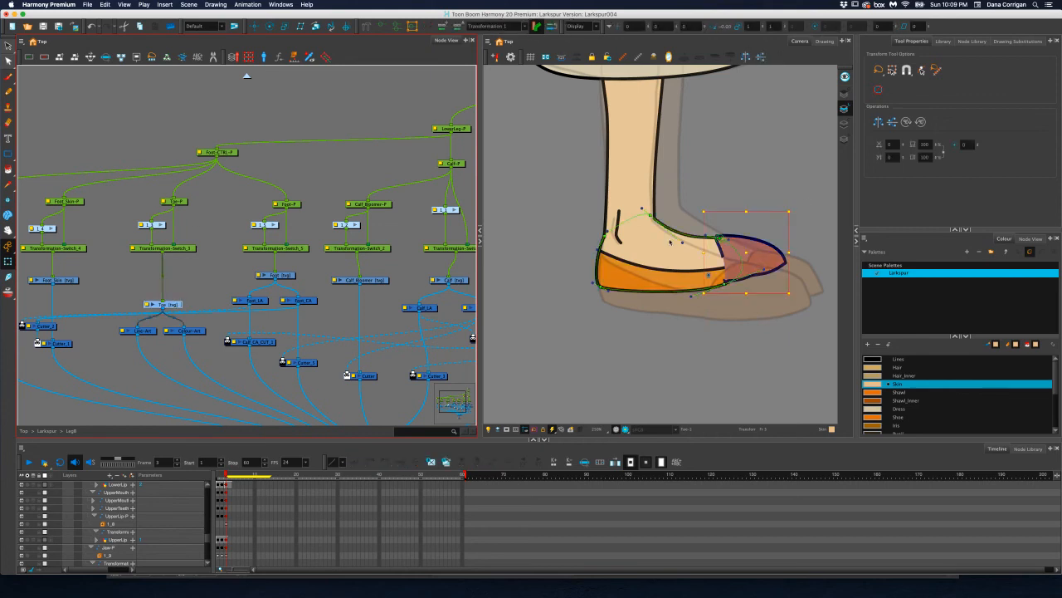
left_click(1024, 41)
left_click(943, 77)
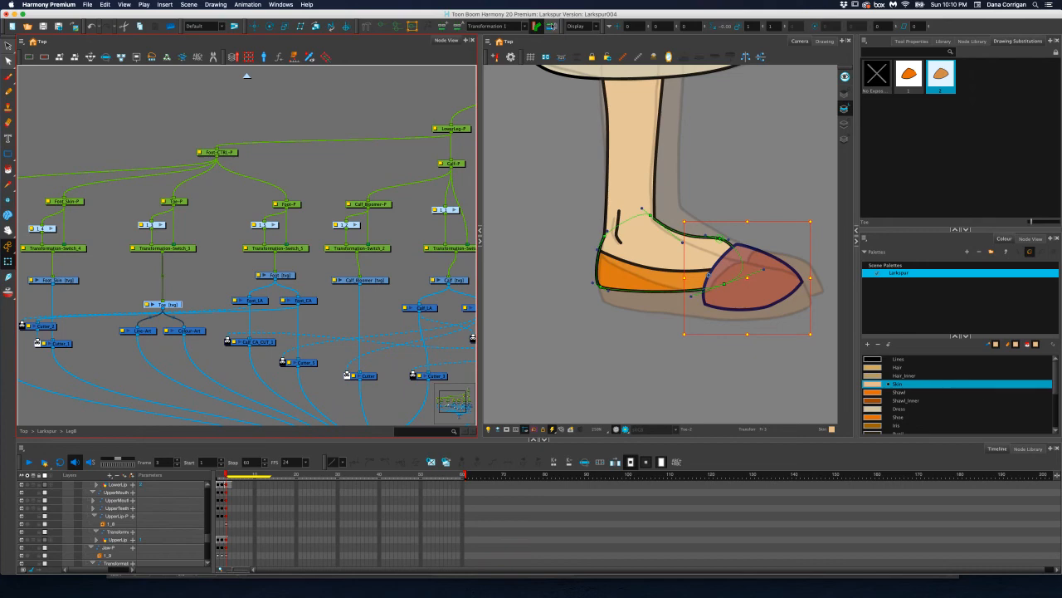
left_click(524, 26)
left_click(519, 29)
left_click(382, 29)
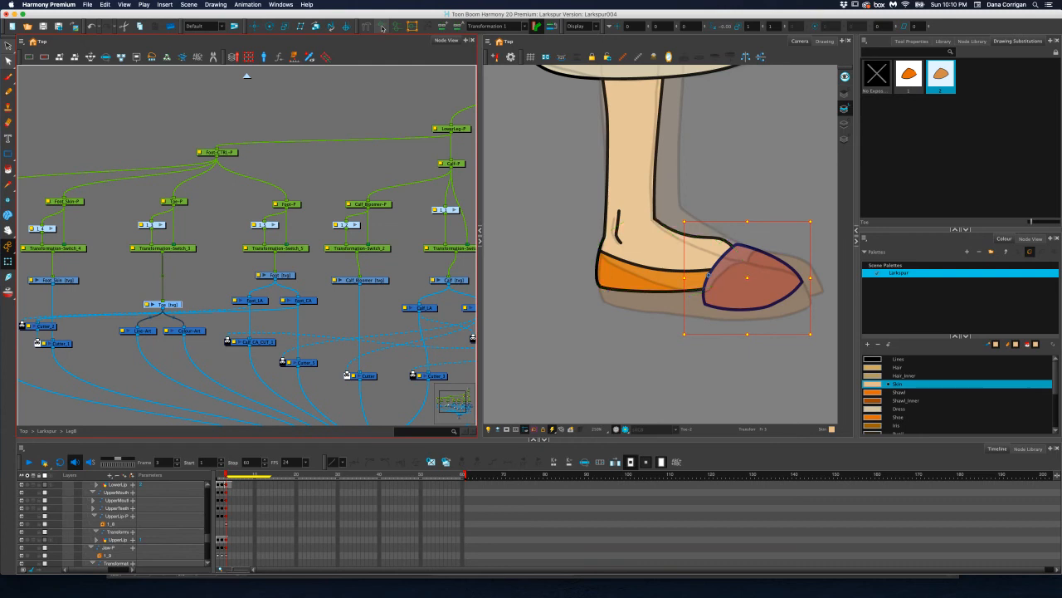
Compare the Toe with the Foot layer, and check its drawing and deformation controls on frames 2 and 3
left_click(287, 276)
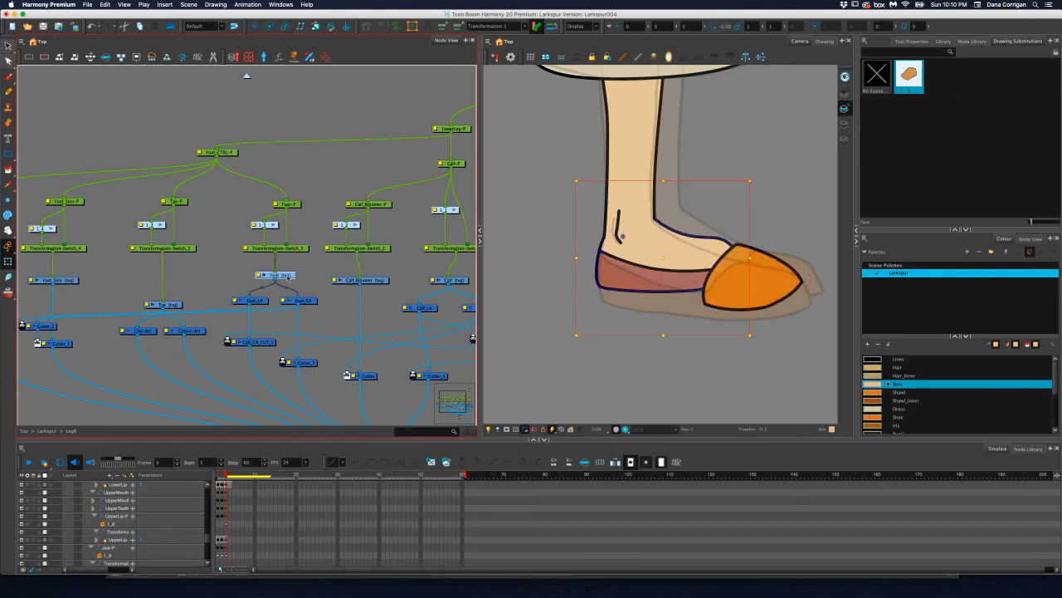
left_click(180, 306)
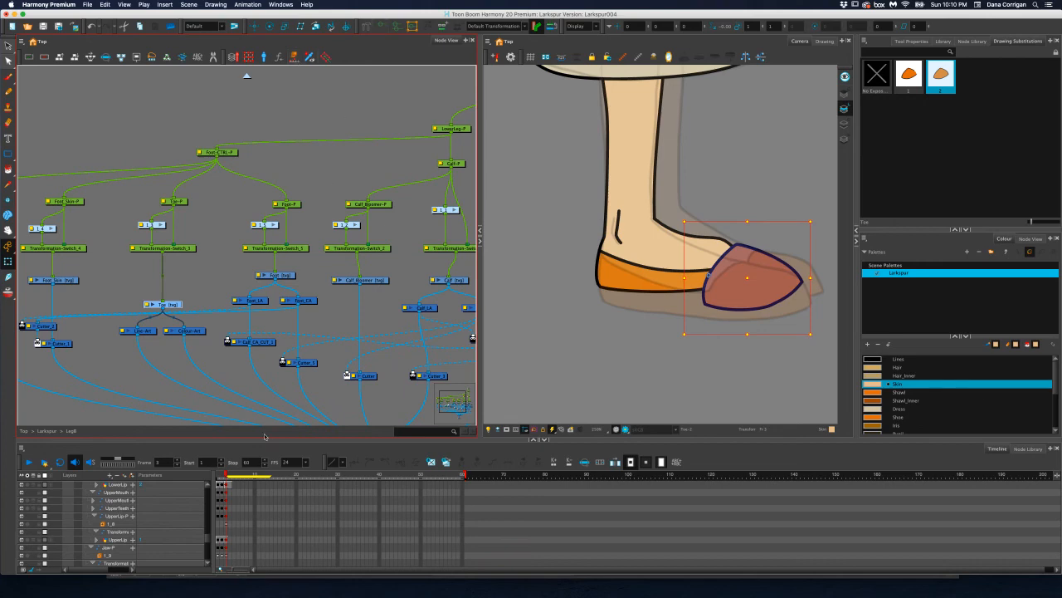
left_click(223, 475)
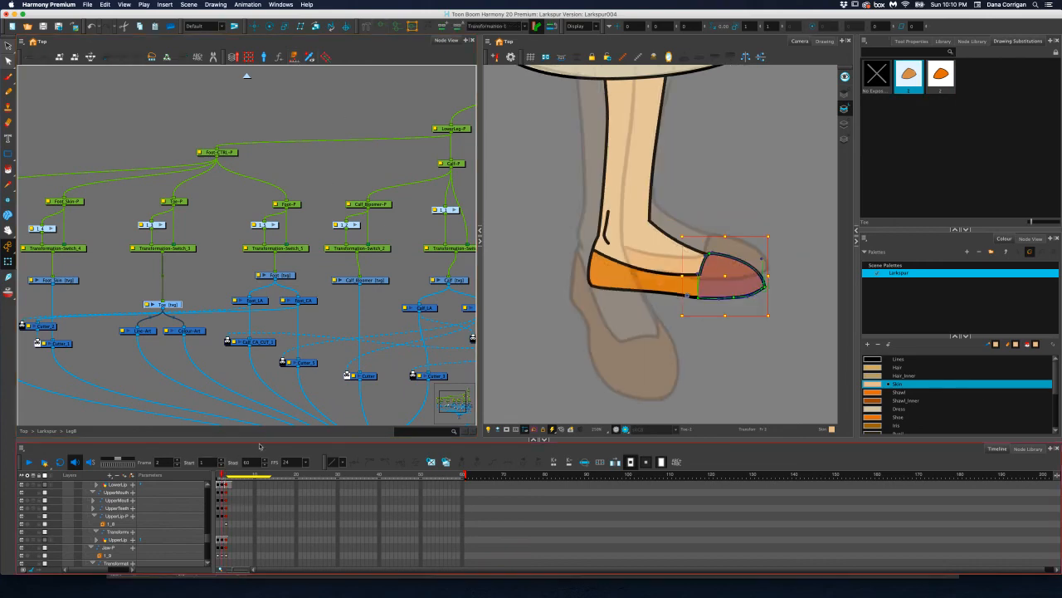
left_click(225, 475)
left_click(220, 476)
mouse_move(221, 476)
left_mouse_down()
mouse_move(208, 476)
mouse_move(225, 476)
left_mouse_up()
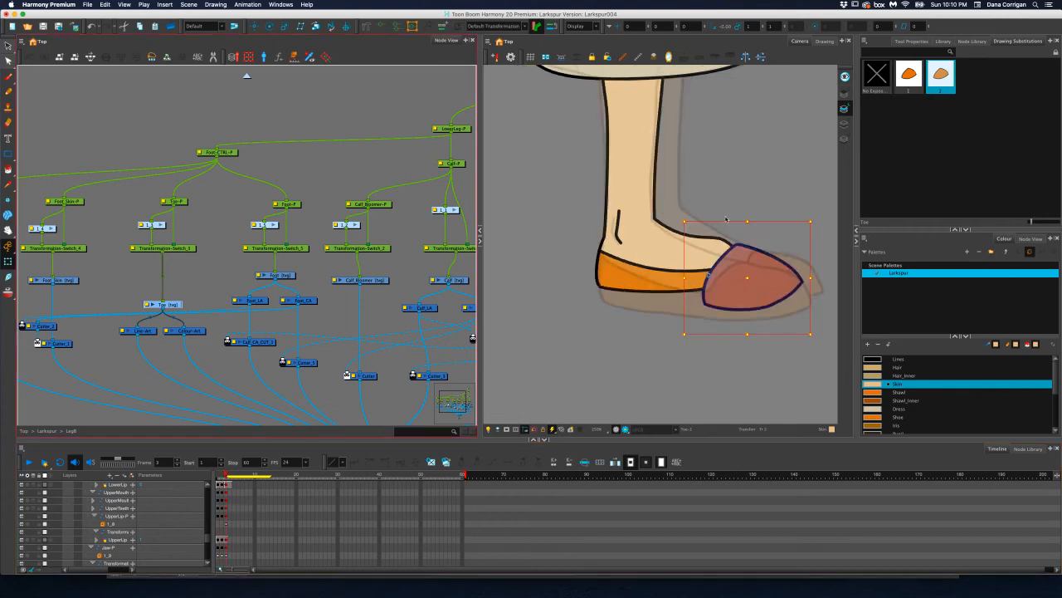
Reselect the back foot's Toe with drawing 2 and show its outline points with the Contour Editor
left_click(950, 82)
left_click(260, 275)
left_click(207, 290)
left_click(176, 305)
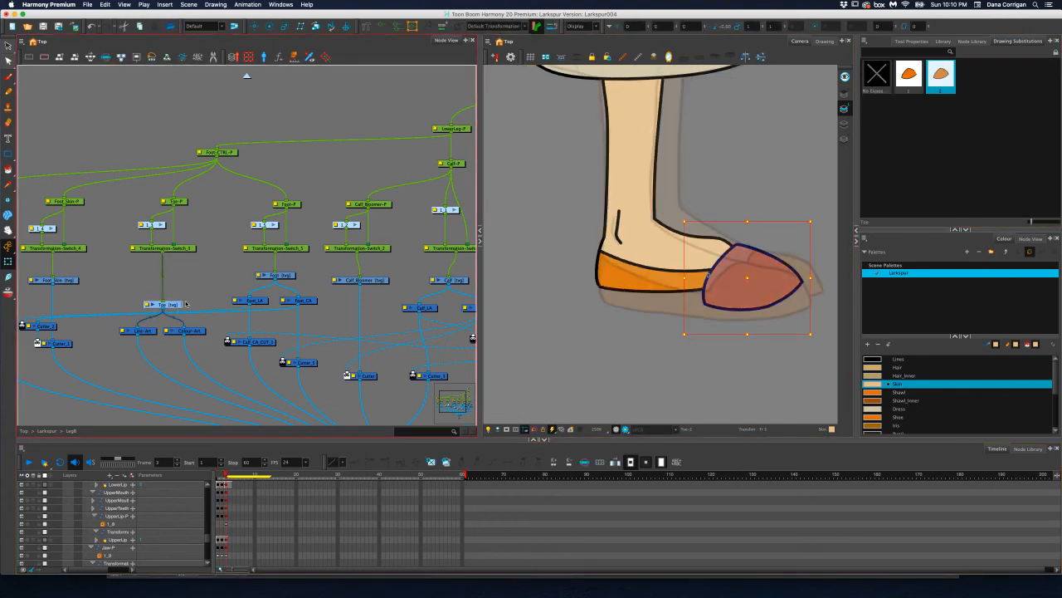
left_click(7, 61)
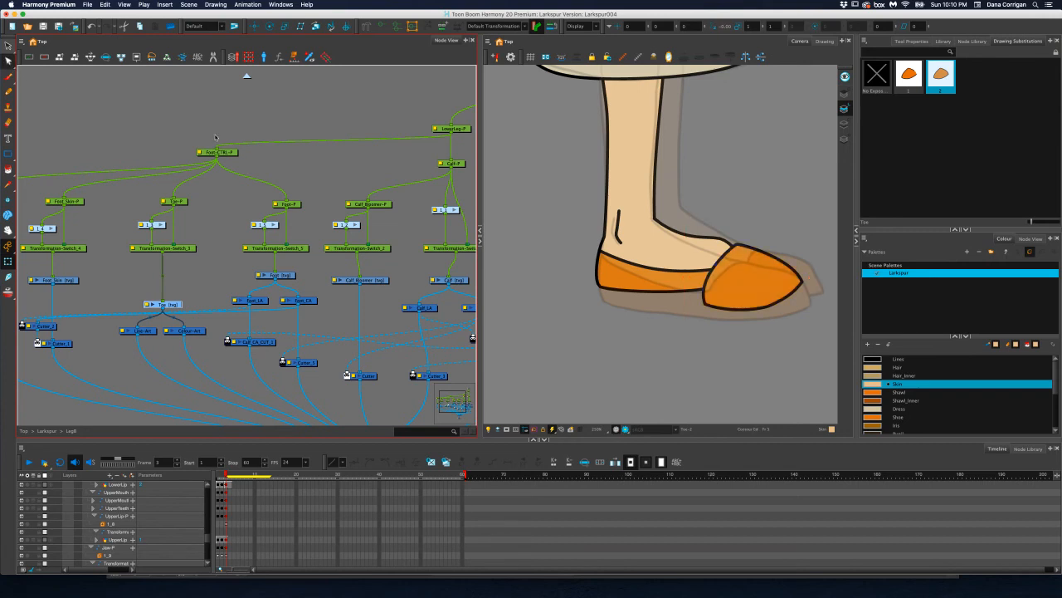
left_click(778, 260)
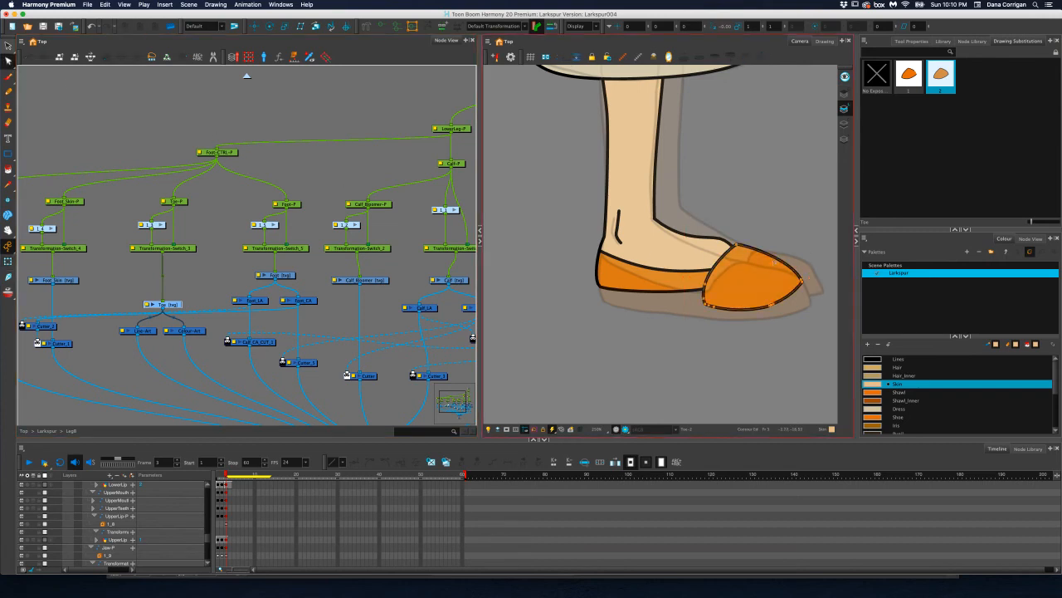
left_click(248, 5)
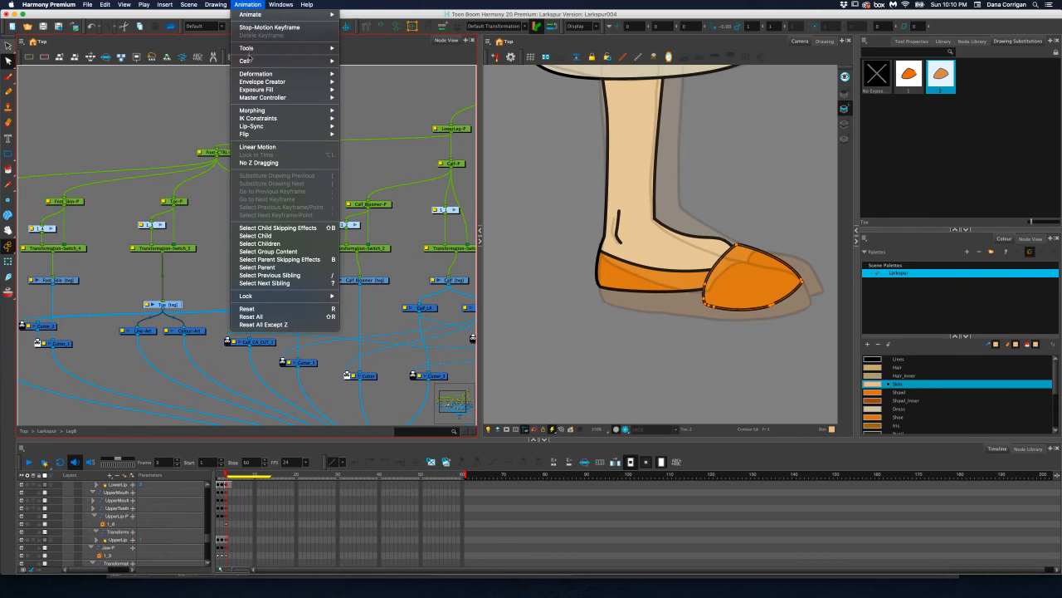
mouse_move(251, 75)
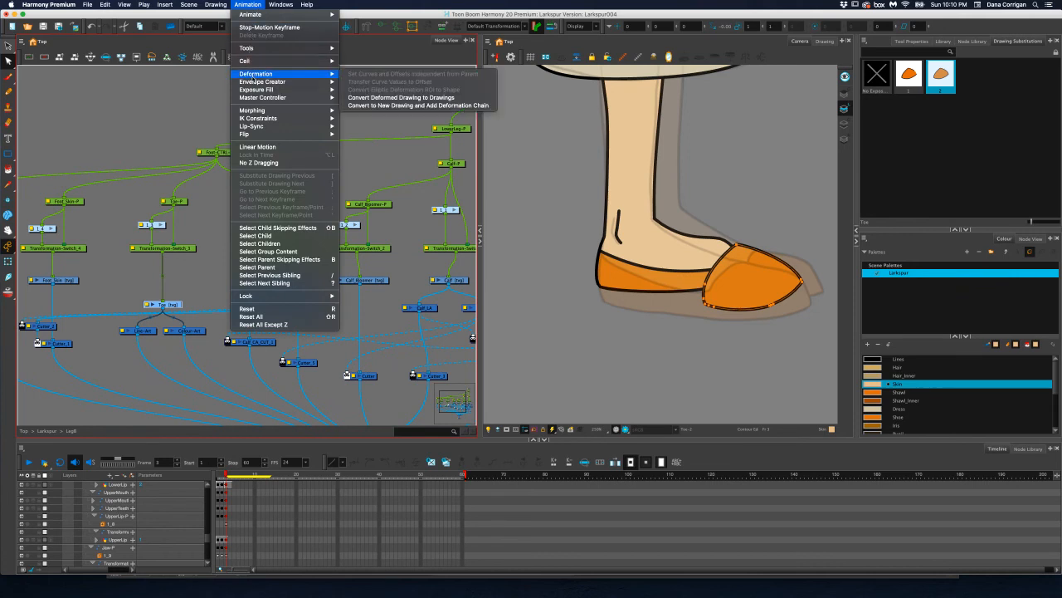
mouse_move(291, 82)
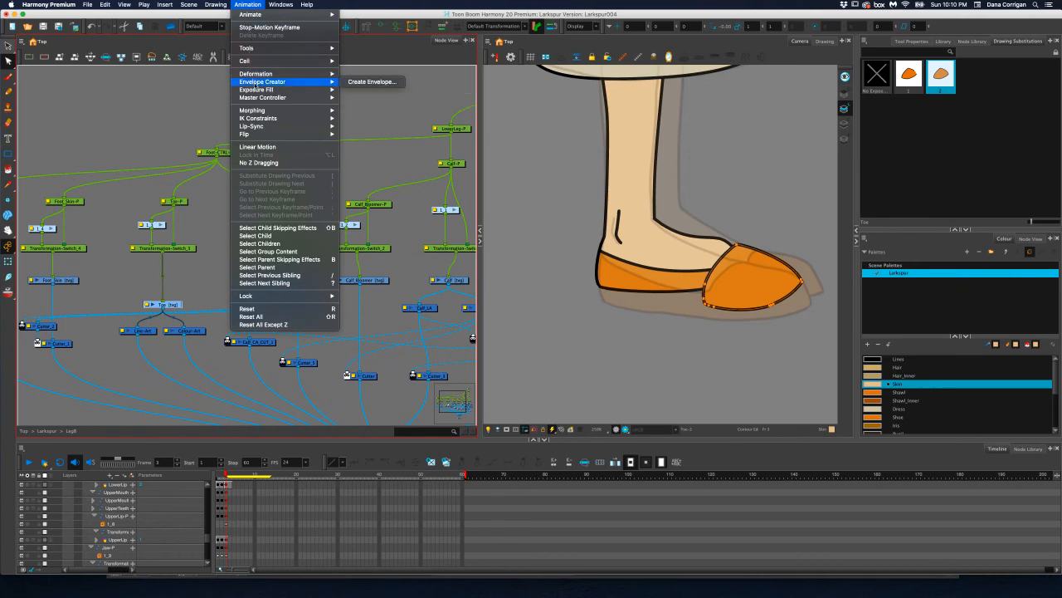
left_click(351, 83)
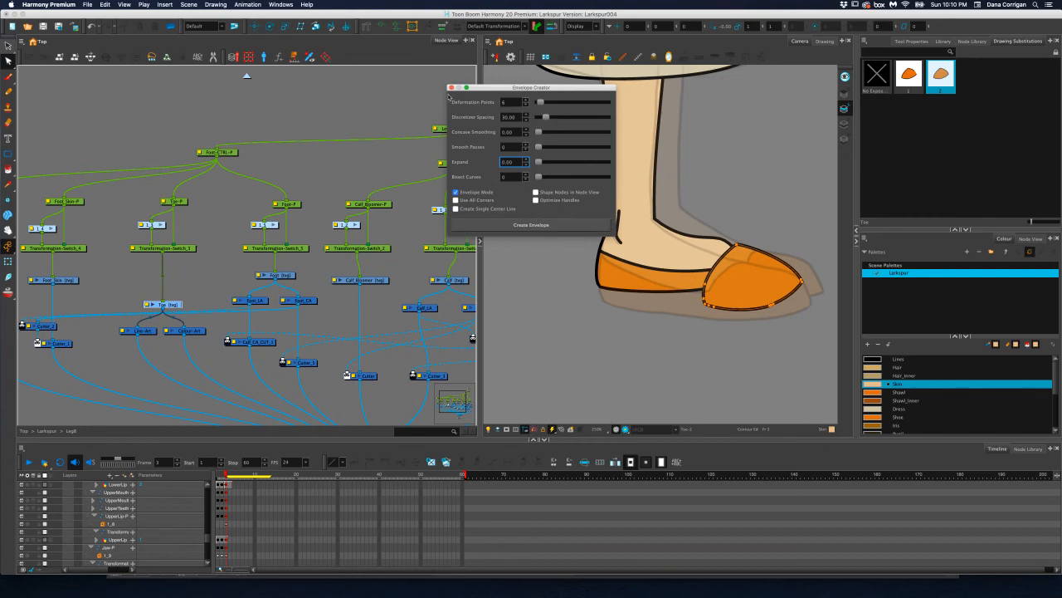
left_click(451, 87)
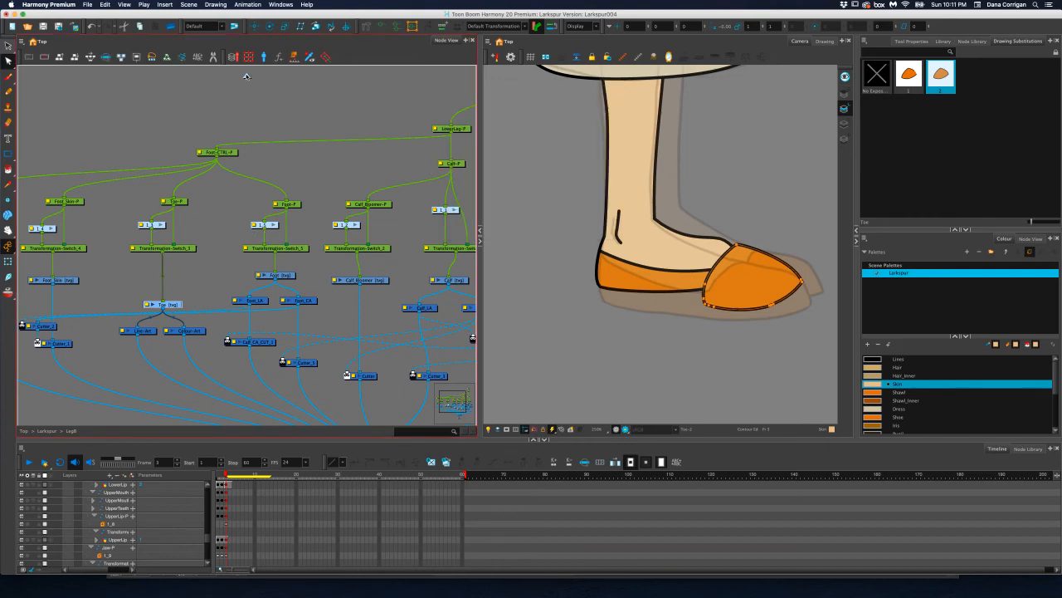
Open the front leg's group and examine the Toe's deformation group and how it connects to the transformation switch
left_click(246, 76)
left_click(189, 191)
mouse_move(178, 198)
left_mouse_down()
mouse_move(318, 215)
mouse_move(242, 222)
left_mouse_up()
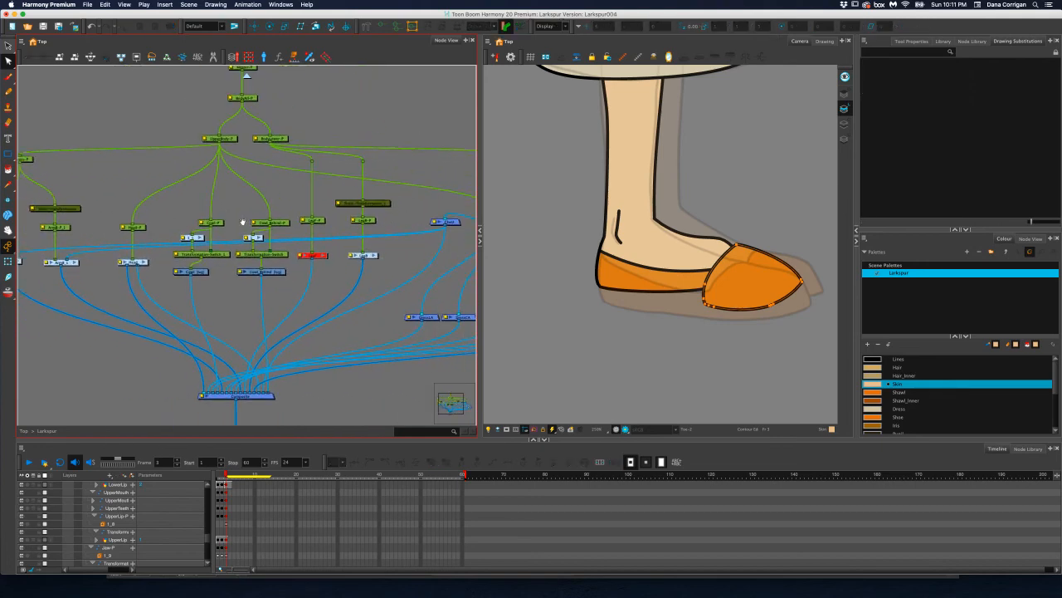
double_click(326, 259)
scroll(327, 239, "up", 3)
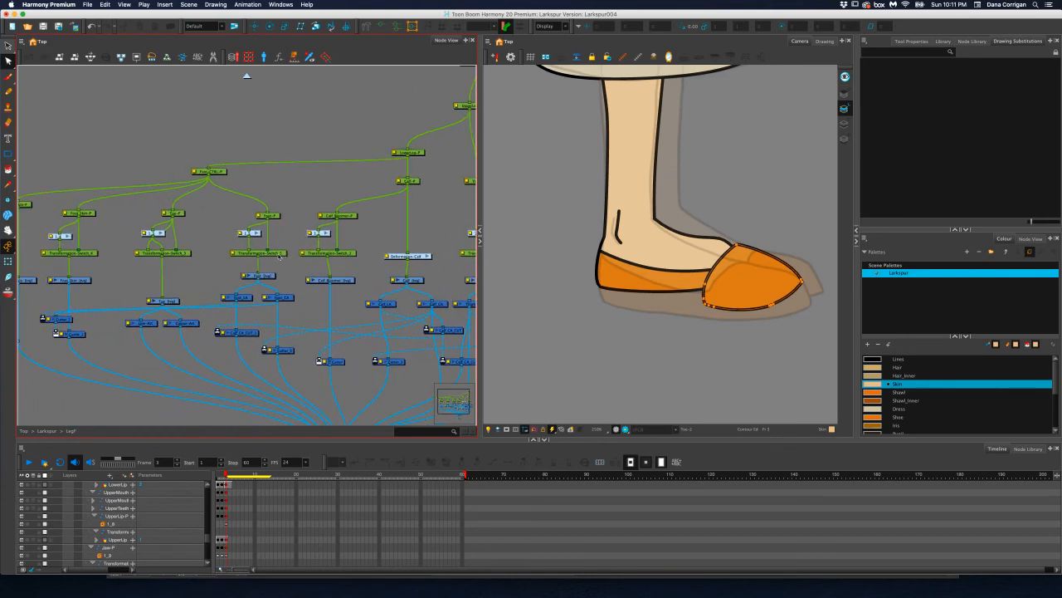
double_click(161, 232)
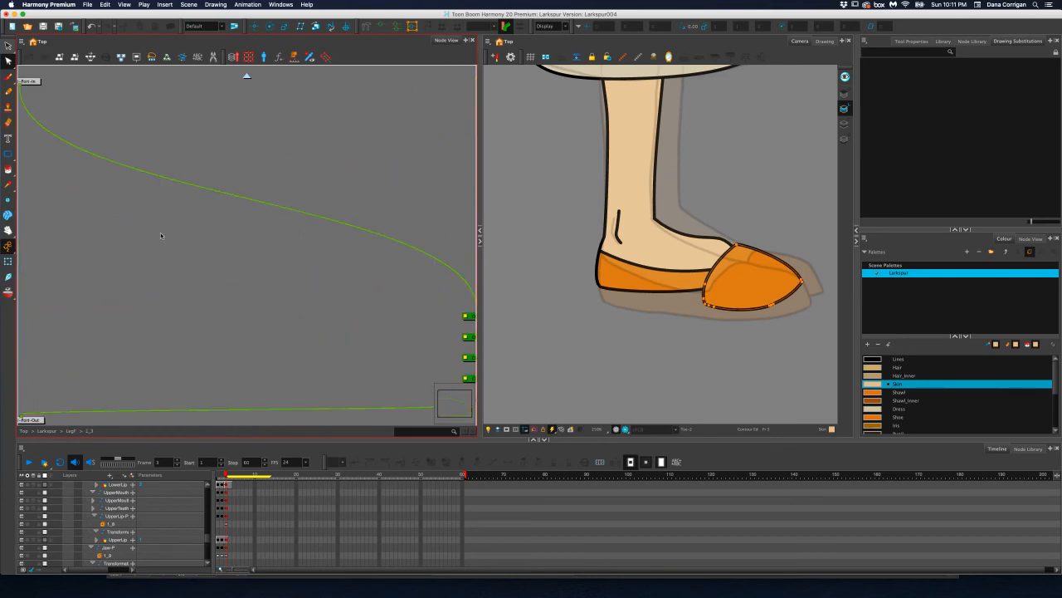
left_click(246, 75)
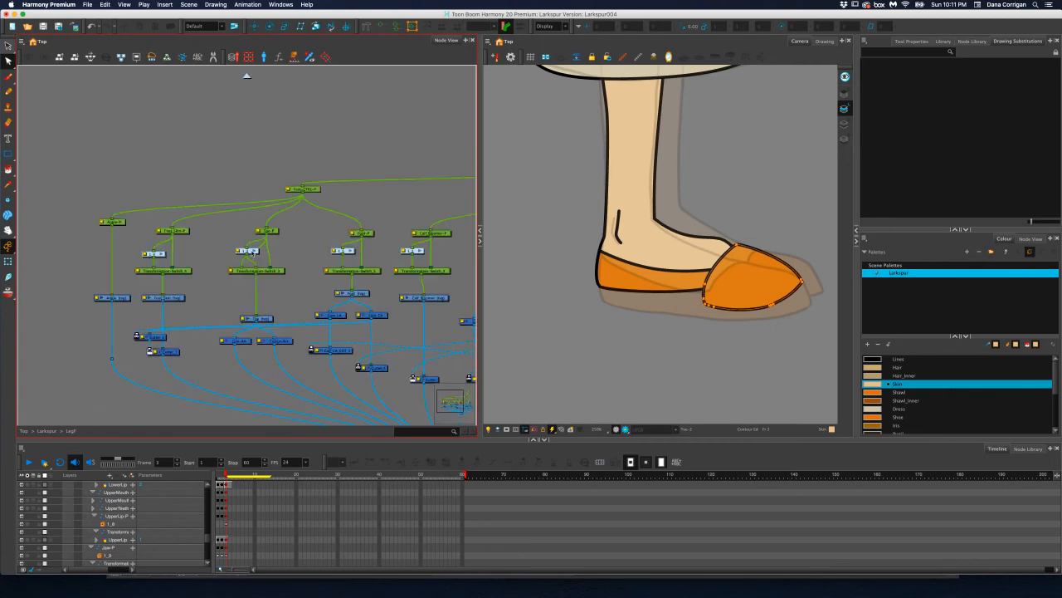
mouse_move(252, 252)
left_mouse_down()
mouse_move(283, 251)
mouse_move(261, 251)
left_mouse_up()
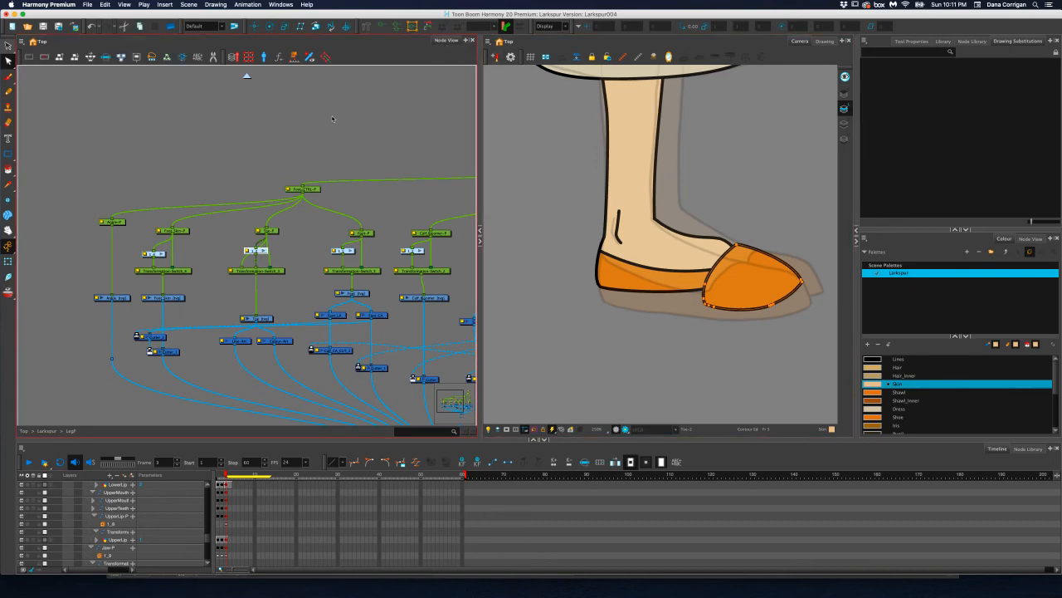
Return to the back leg's group and display the Foot drawing's deformation controls for comparison with the Toe
left_click(247, 77)
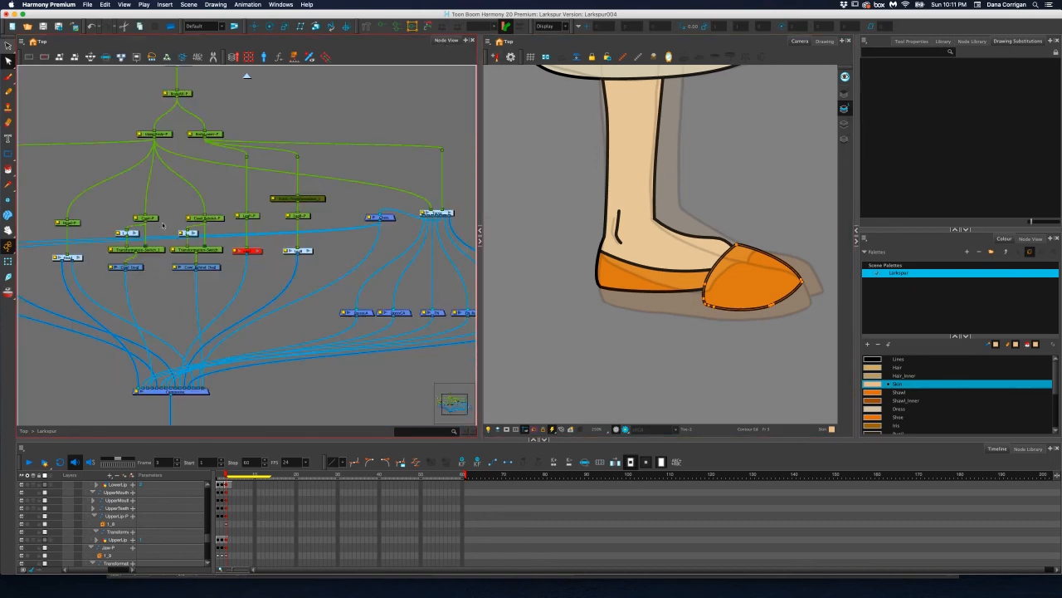
left_click_drag(208, 238, 282, 260)
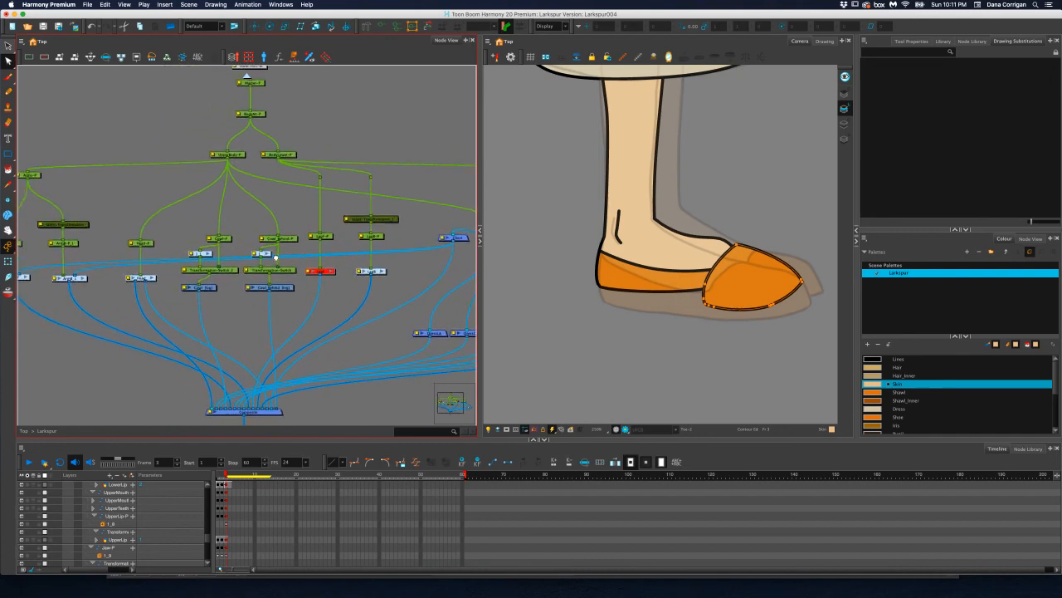
scroll(283, 257, "left", 5)
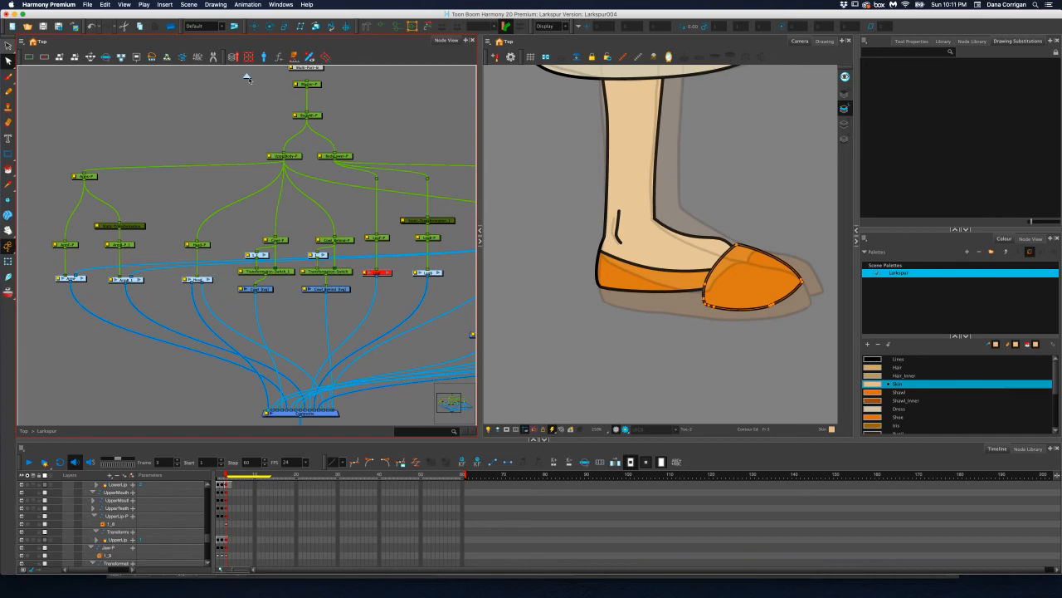
left_click(440, 272)
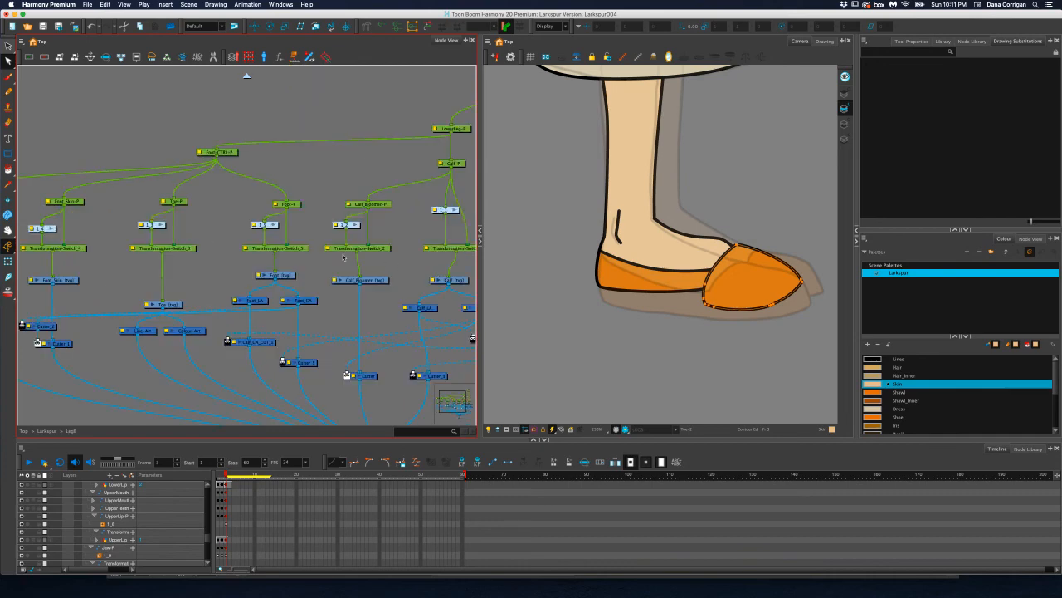
left_click(289, 275)
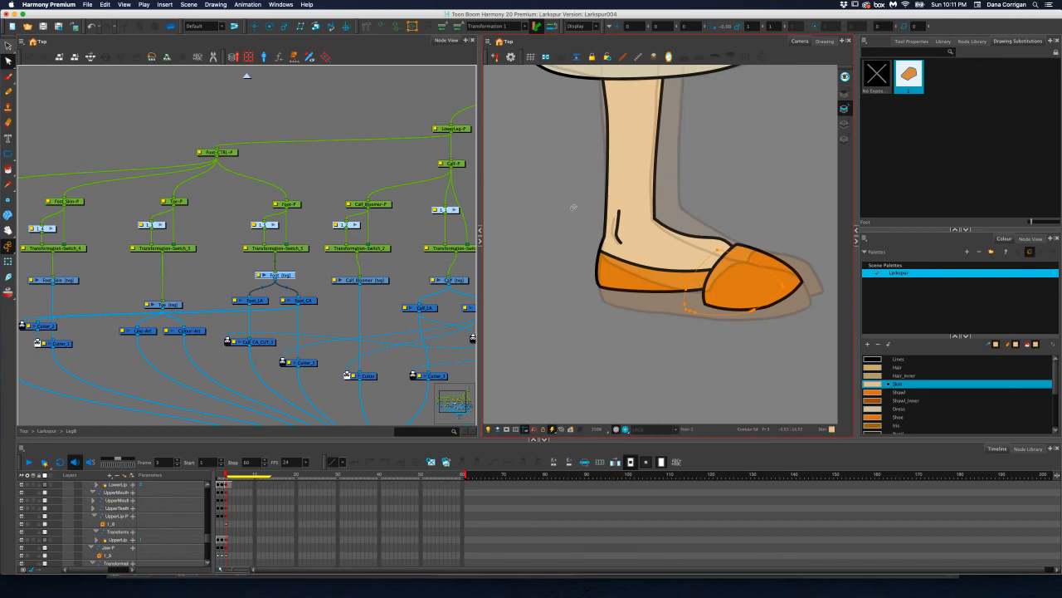
mouse_move(567, 259)
left_mouse_down()
mouse_move(772, 311)
mouse_move(741, 190)
left_mouse_up()
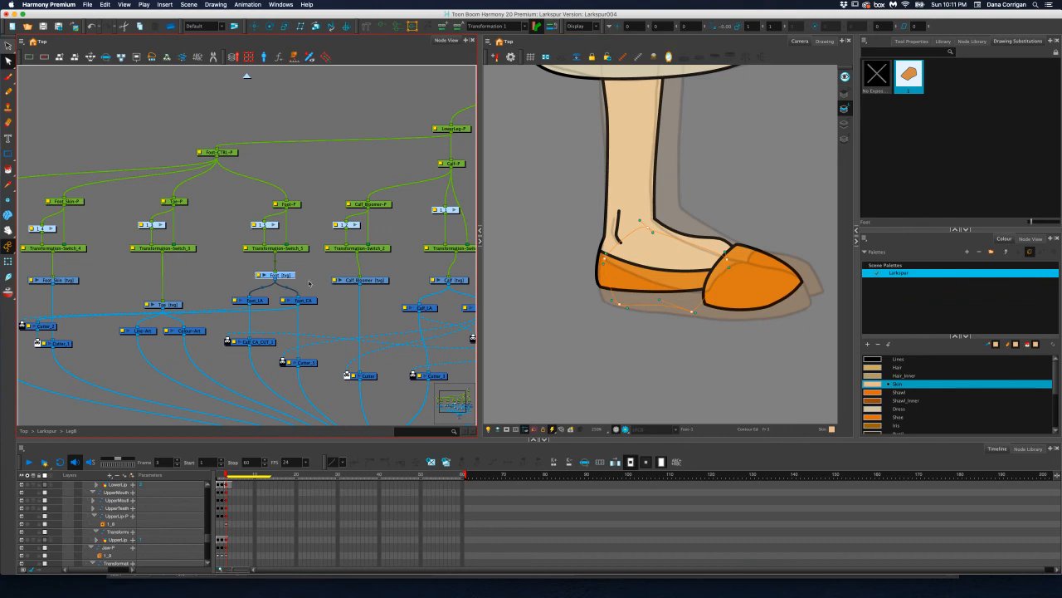
Move the back foot's Toe node closer to its transformation switch and set its target transformation to Transformation-1
left_click_drag(170, 307, 174, 283)
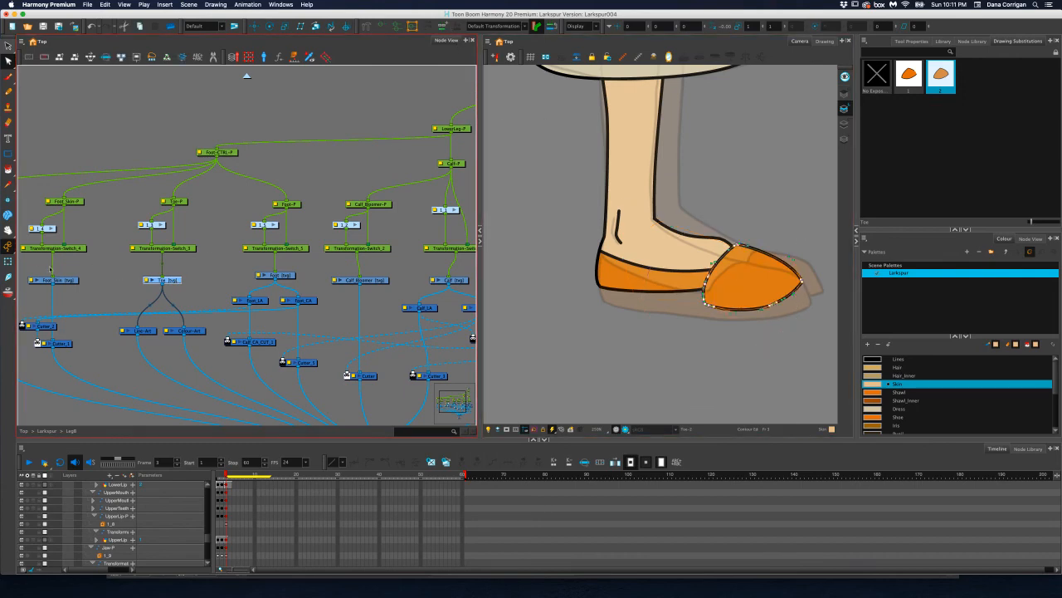
left_click(8, 261)
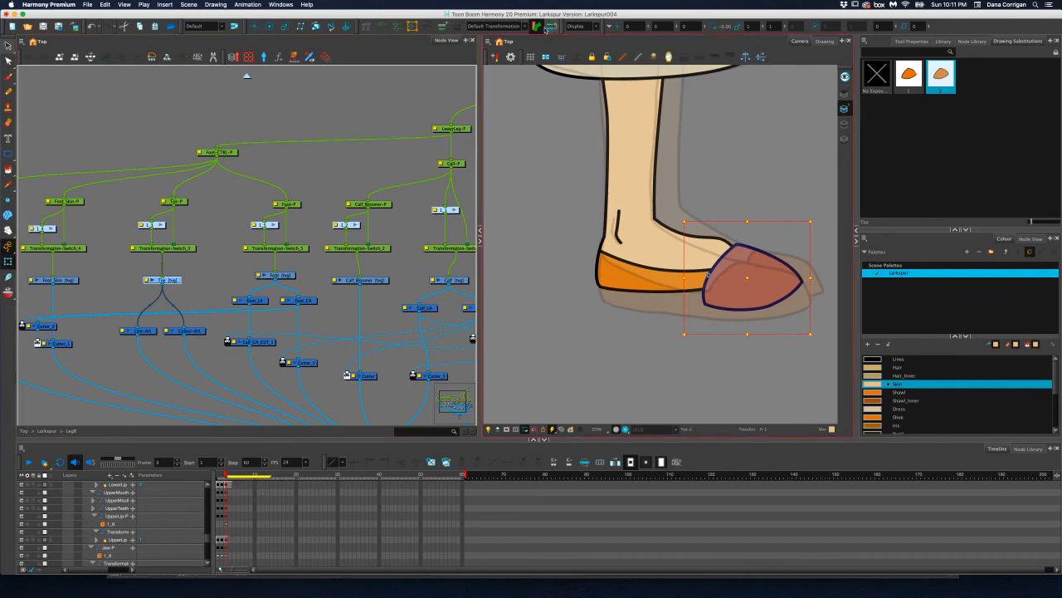
left_click(523, 26)
left_click(515, 30)
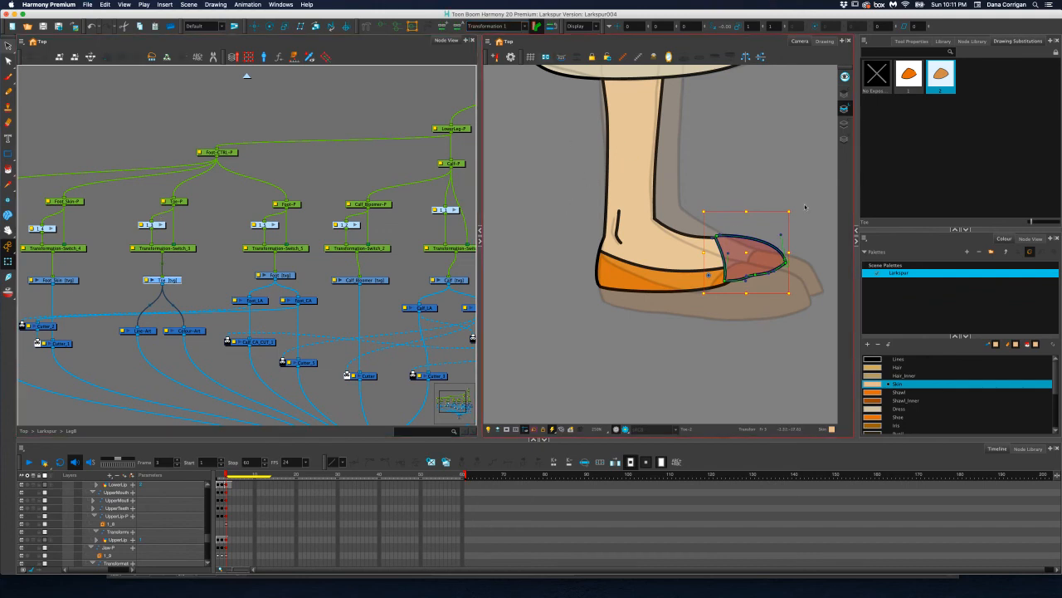
Adjust the Toe deformer's back bottom point and underside curve so the toe meets the shoe's sole smoothly
scroll(719, 286, "up", 3)
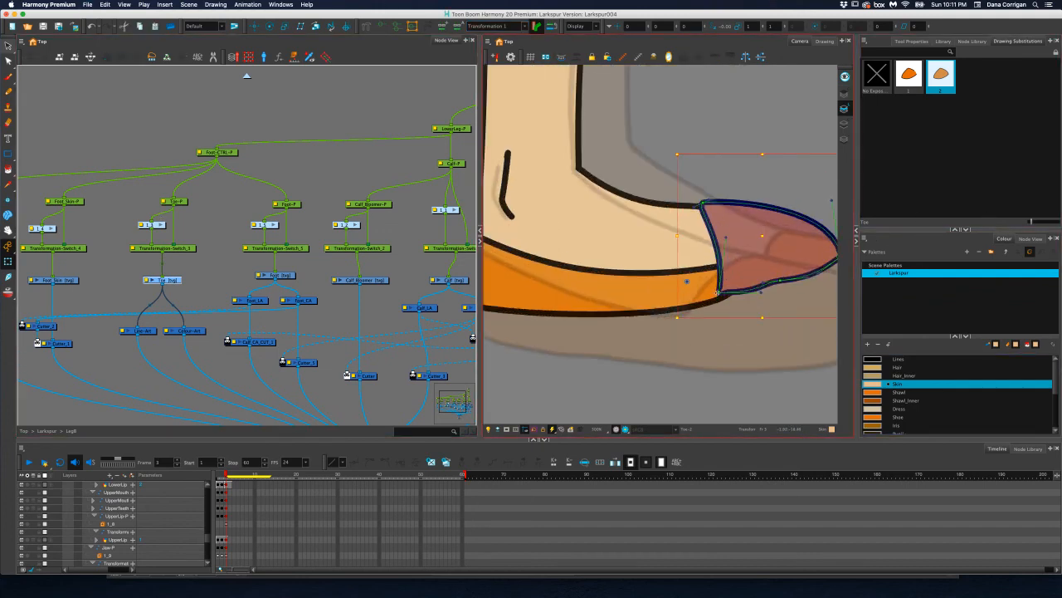
left_click_drag(718, 292, 711, 306)
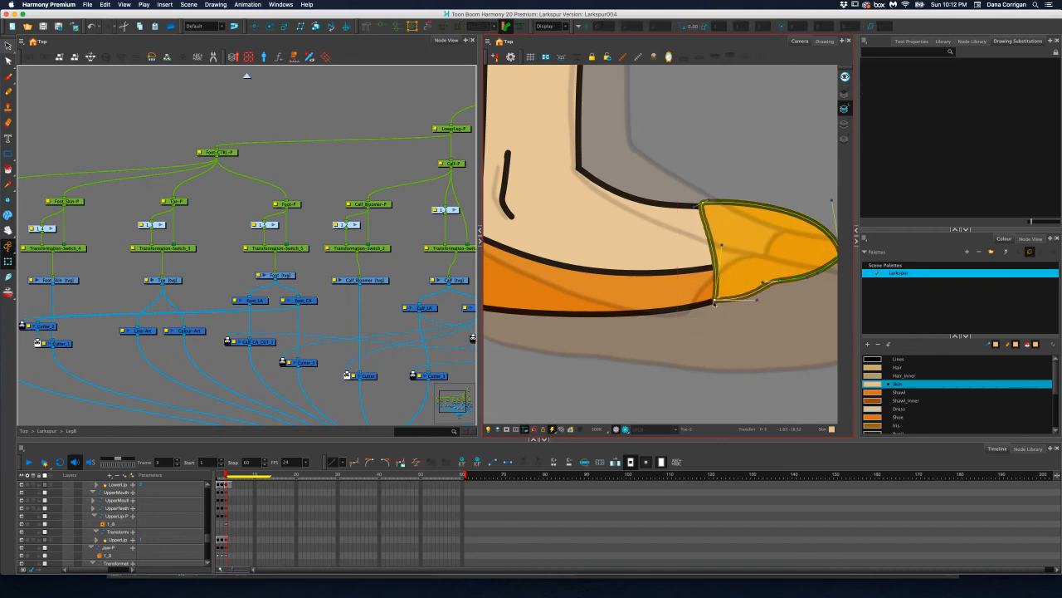
left_click_drag(790, 282, 815, 278)
left_click(785, 291)
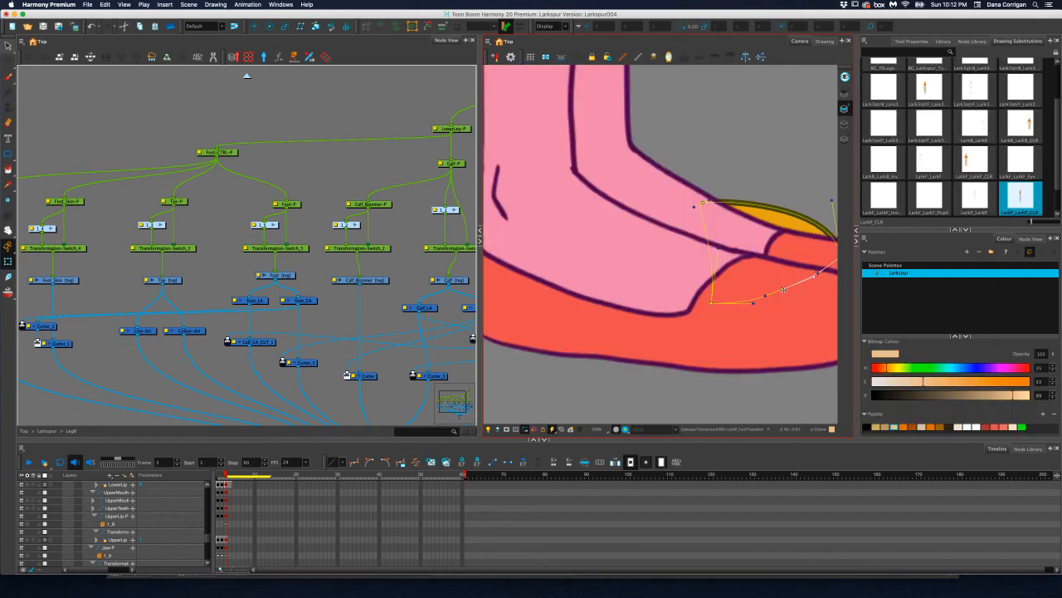
left_click(782, 290)
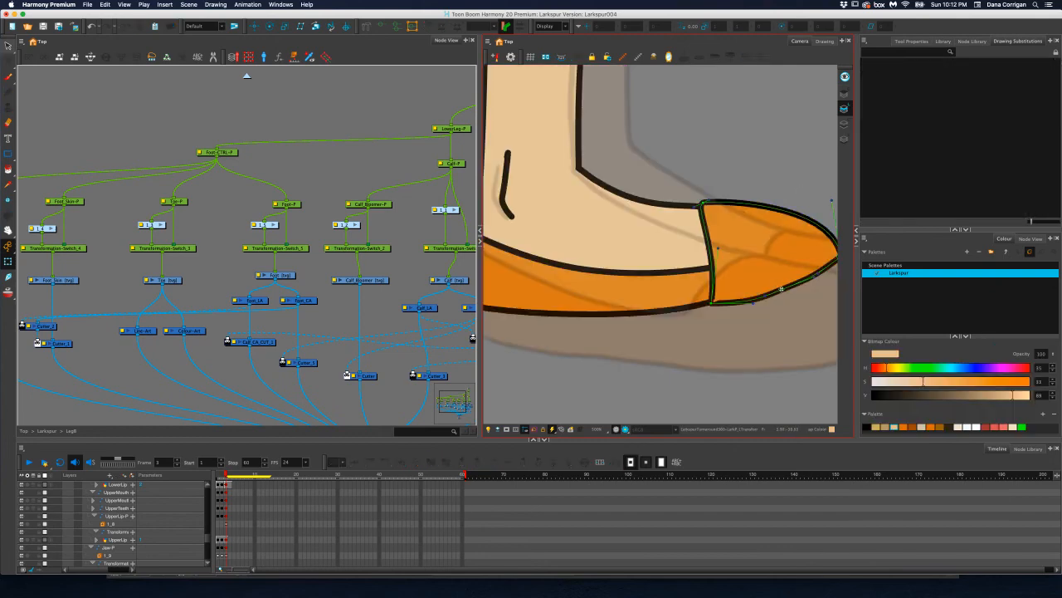
left_click(781, 290)
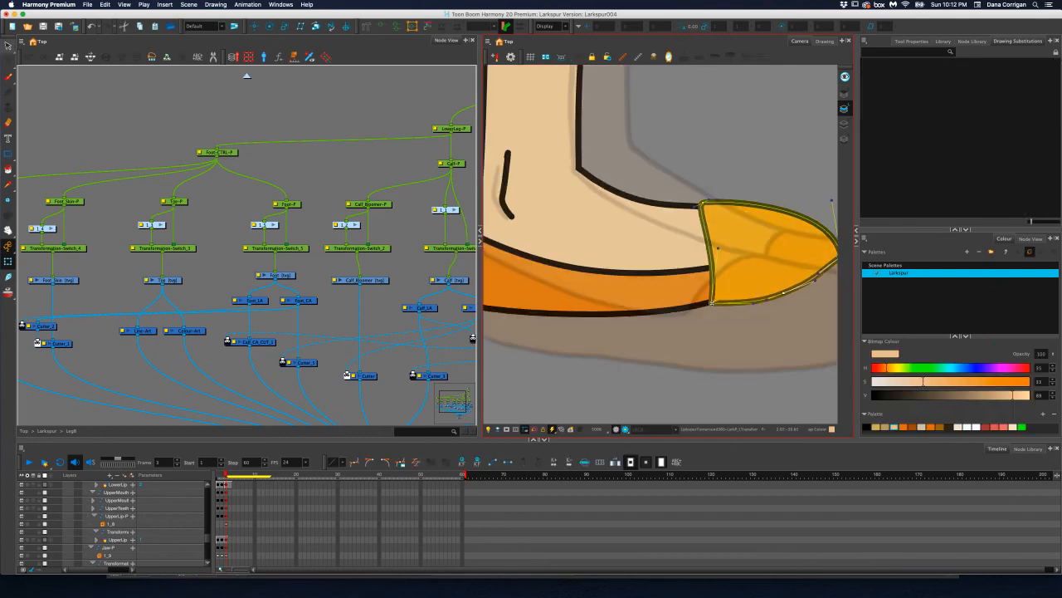
left_click_drag(712, 303, 715, 306)
Reshape the Toe deformer's tip and its curve handles to round off the front of the shoe
scroll(710, 274, "down", 5)
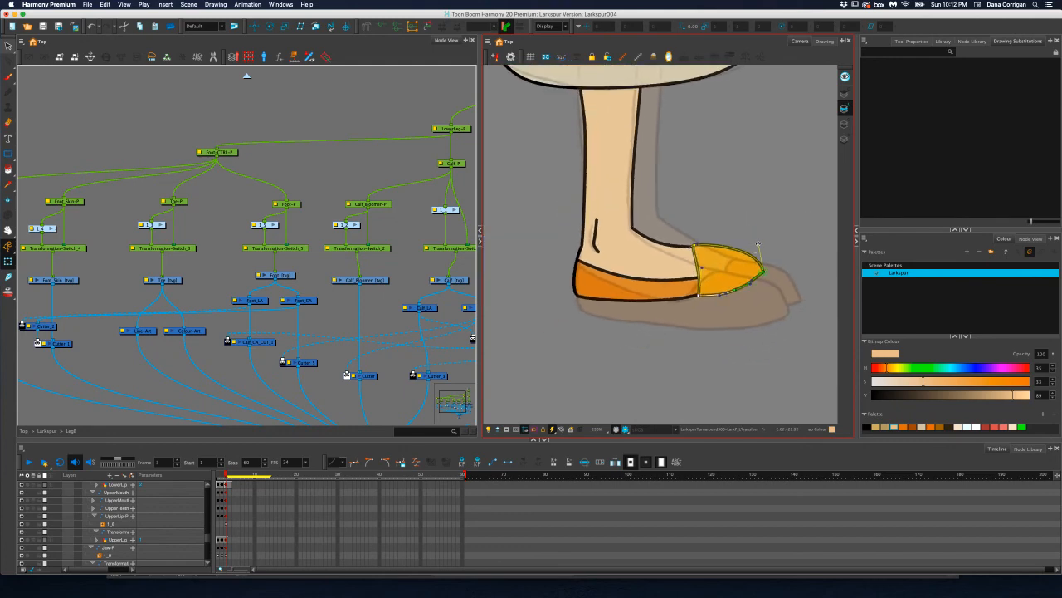
left_click_drag(757, 246, 756, 240)
mouse_move(763, 271)
left_mouse_down()
mouse_move(742, 241)
mouse_move(761, 283)
left_mouse_up()
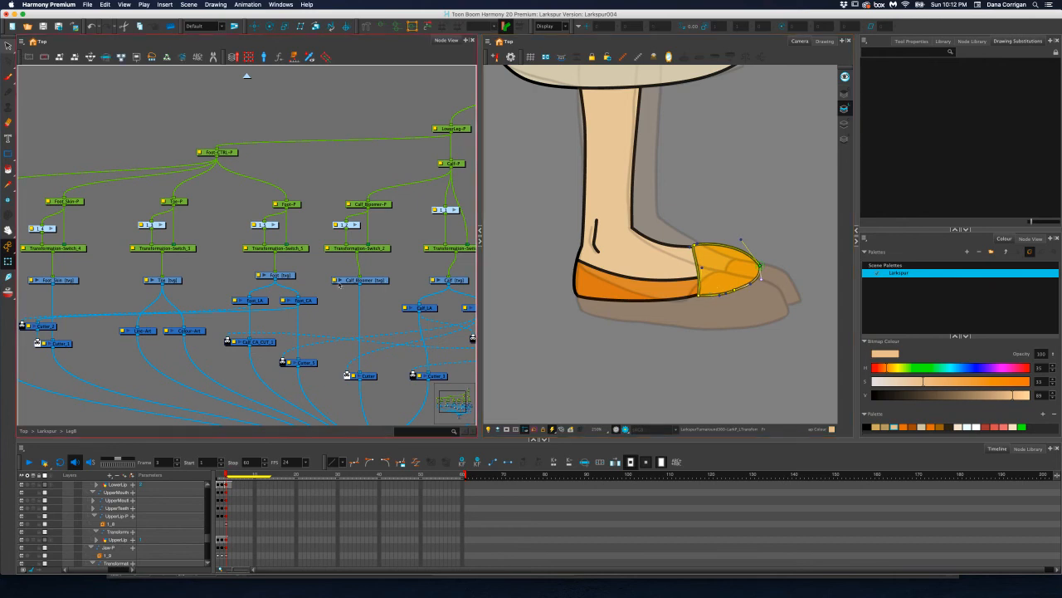
Move the Foot_Skin peg upward and rotate it slightly so the skin's lower edge follows the shoe opening
left_click(79, 202)
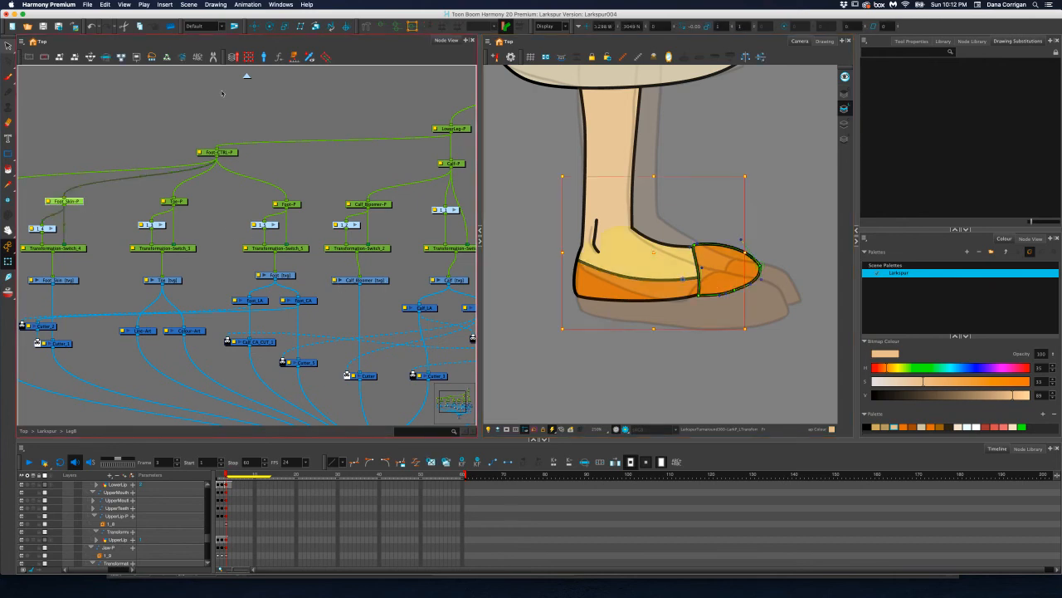
left_click(255, 26)
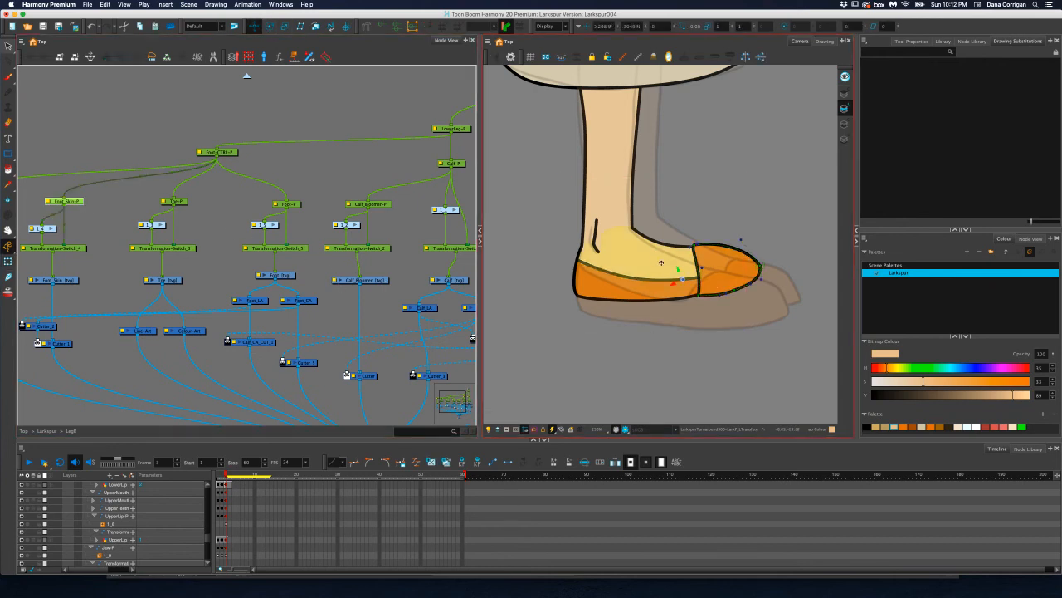
left_click_drag(679, 270, 673, 258)
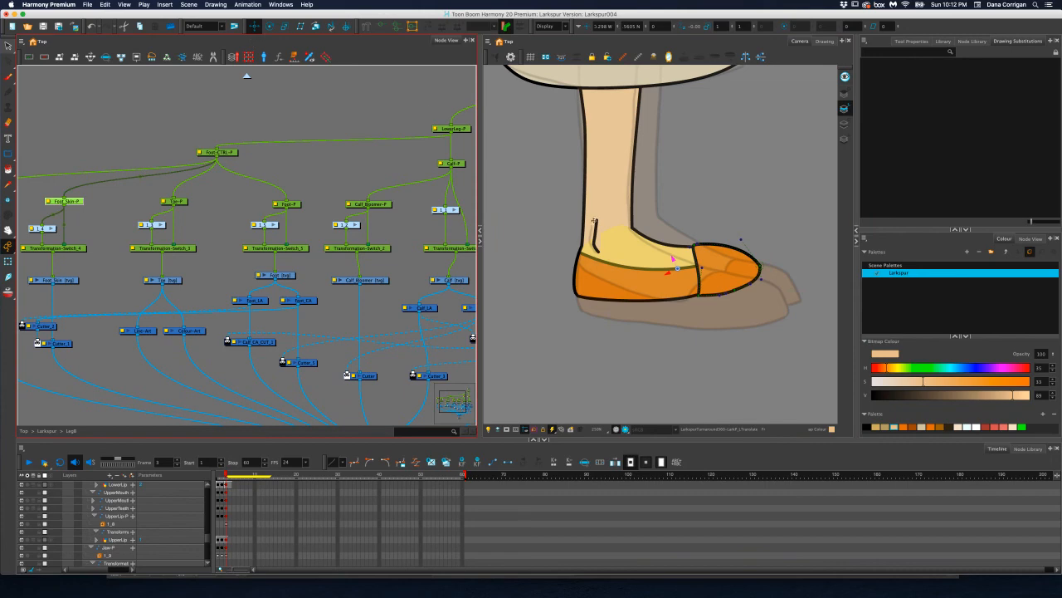
left_click(271, 26)
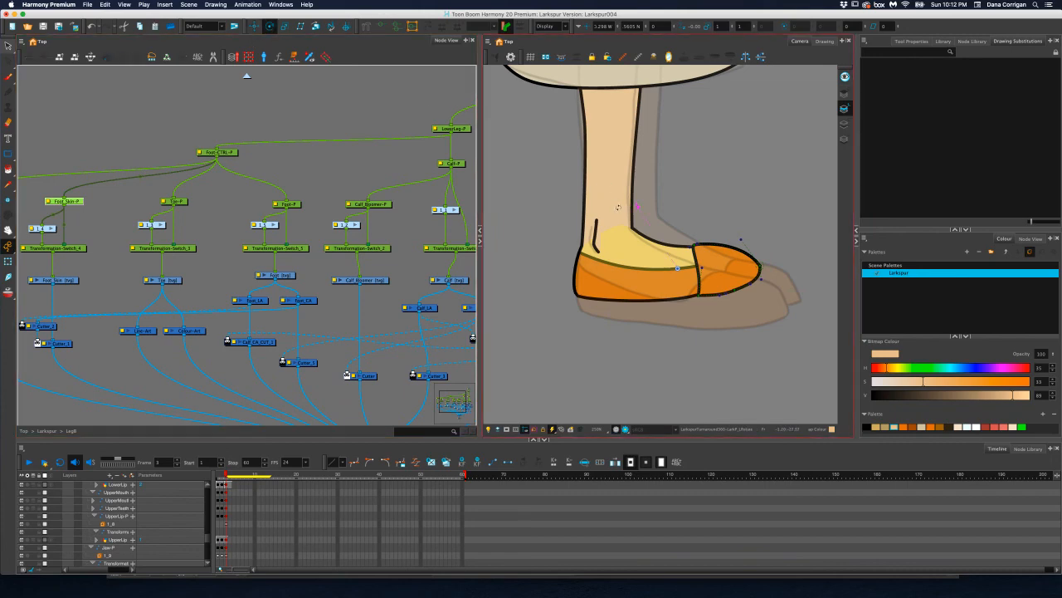
left_click_drag(622, 218, 615, 222)
left_click(255, 27)
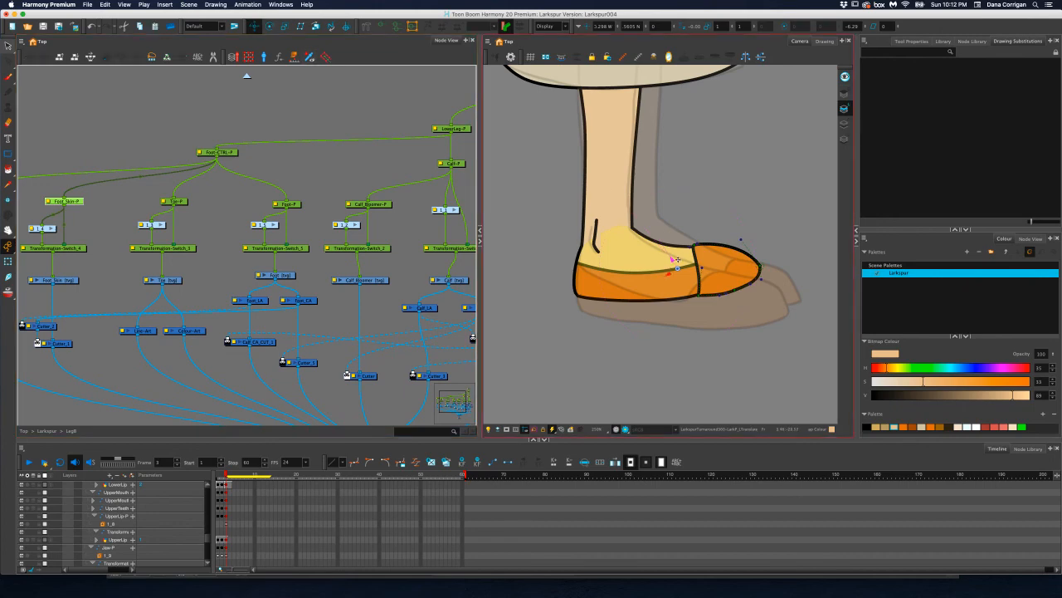
left_click_drag(672, 257, 672, 252)
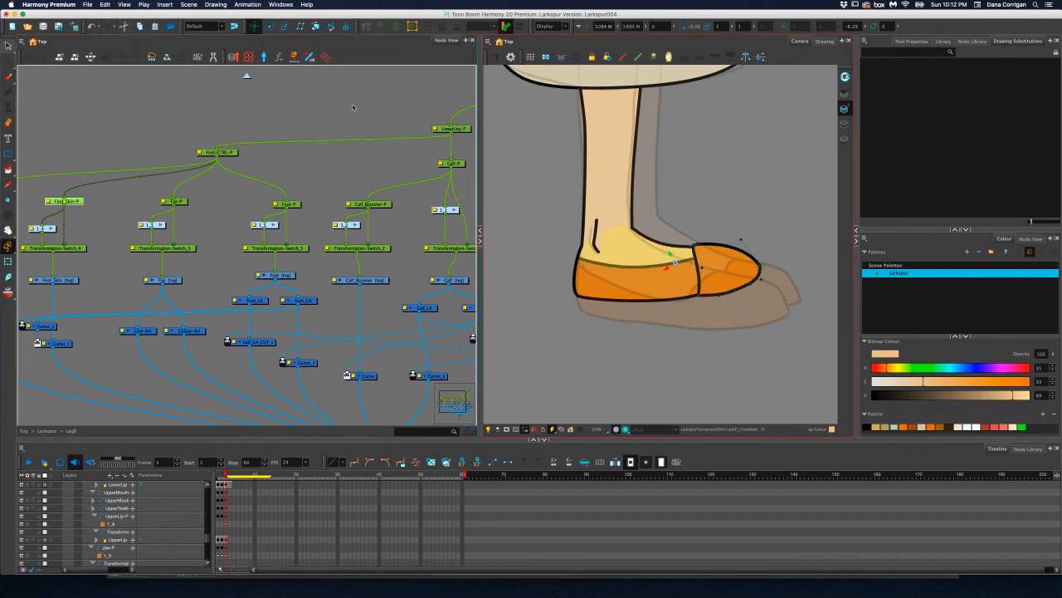
Pull the Foot_Skin deformer's upper front point and front edge handle inward so the skin fits behind the toe
left_click(8, 260)
left_click(704, 246)
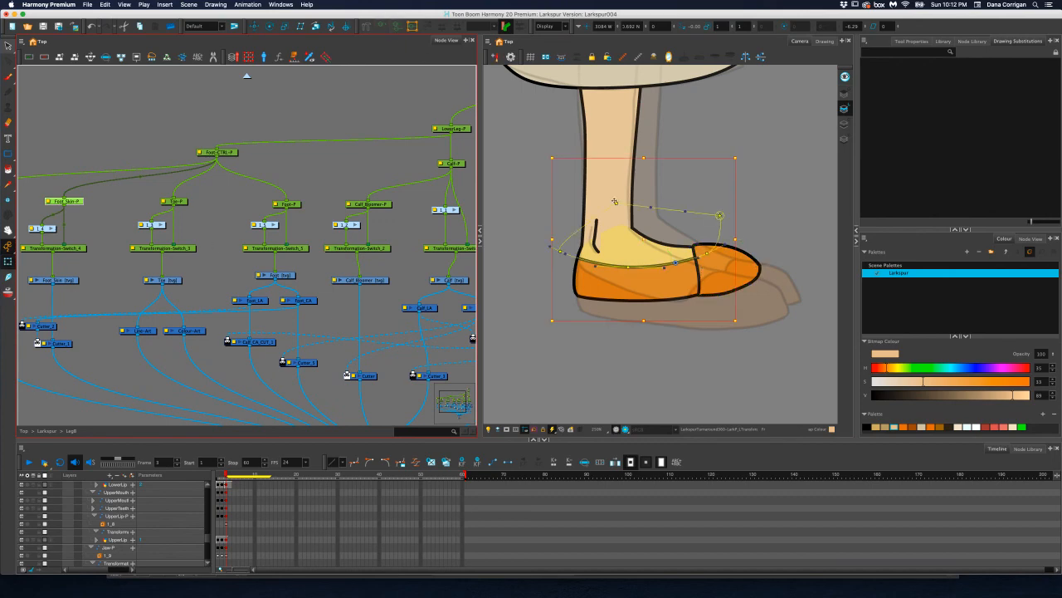
left_click_drag(719, 216, 677, 234)
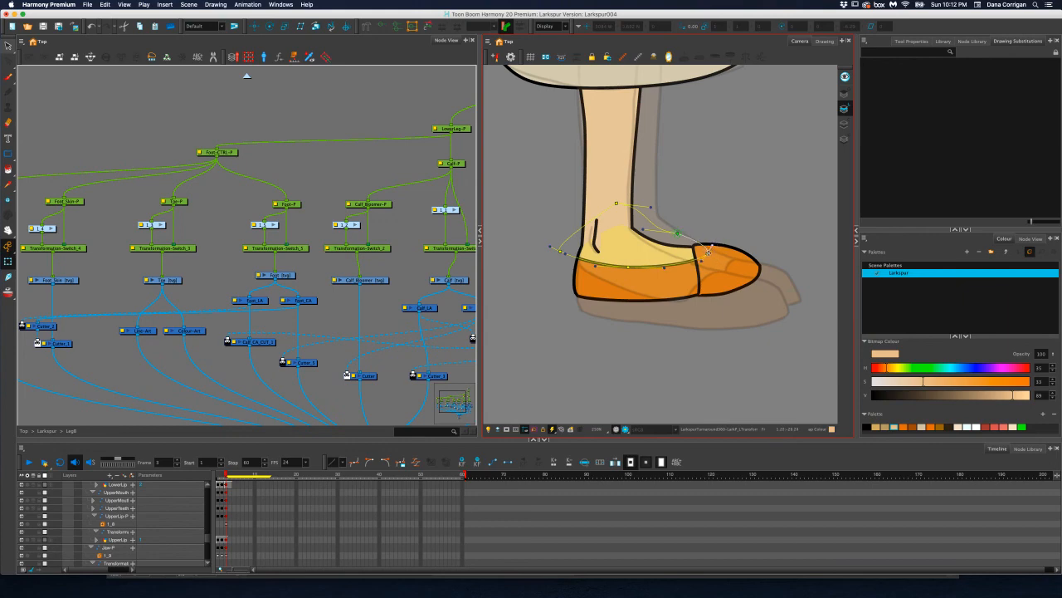
left_click_drag(709, 253, 702, 244)
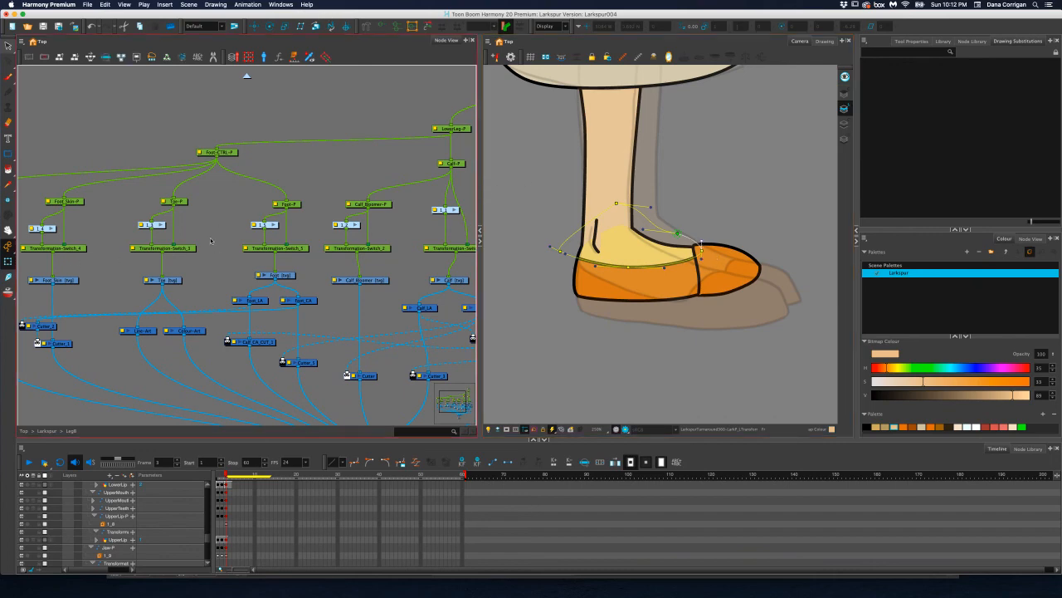
Show the back Foot's deformation controls and adjust the curve handle at the bottom of the heel
left_click(288, 275)
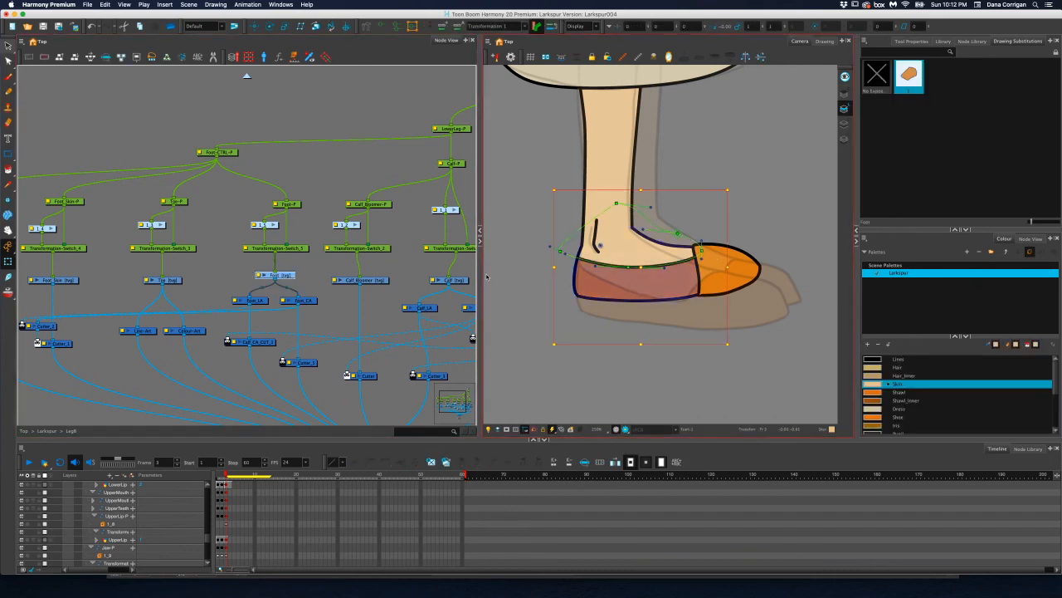
left_click(382, 25)
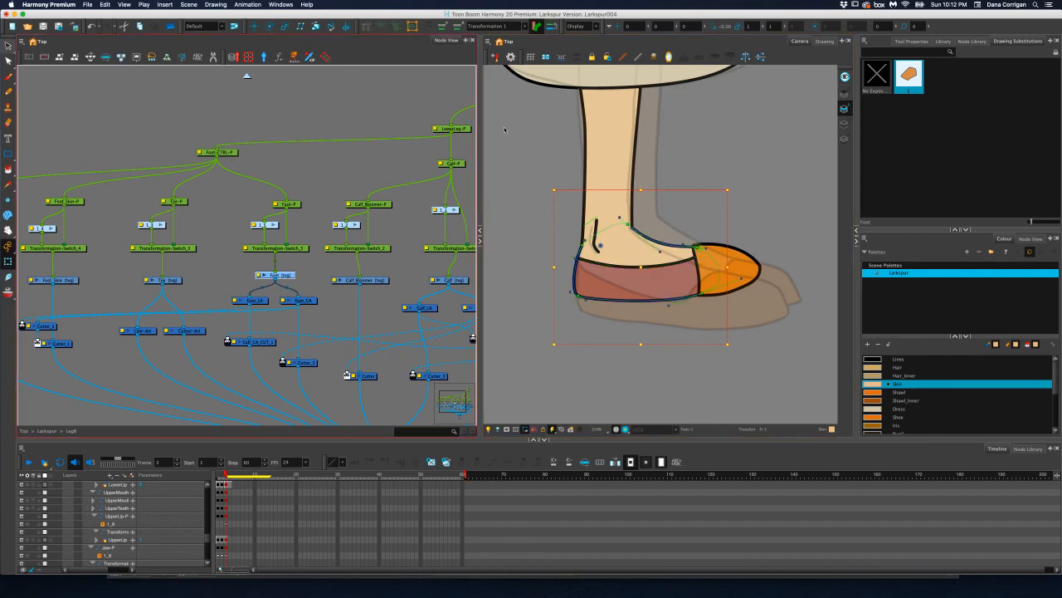
left_click(586, 301)
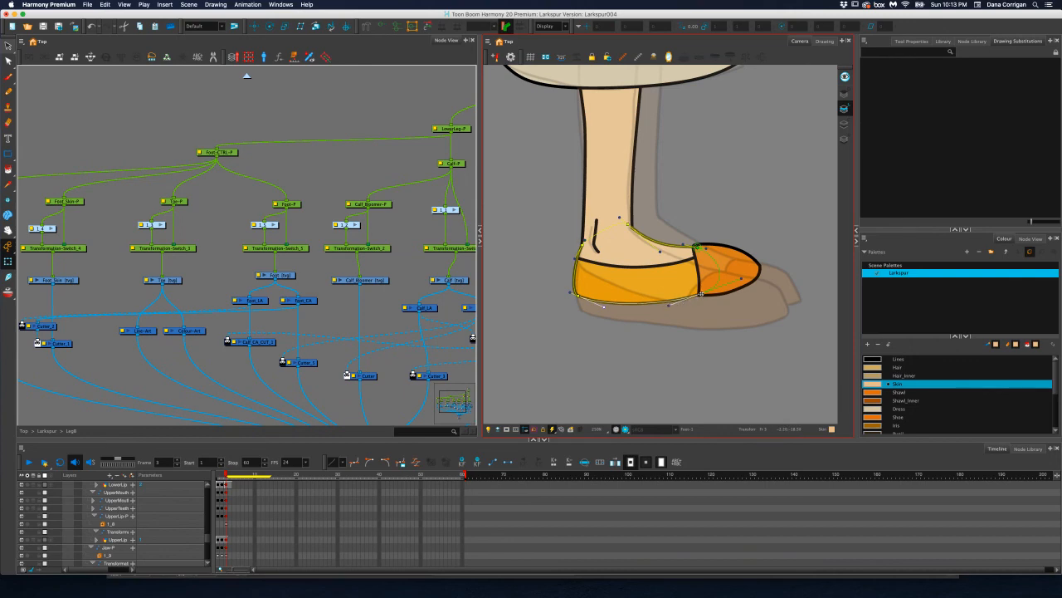
Adjust the back Foot deformer's lower front point and bottom curve handle to flatten the shoe's sole
left_click_drag(701, 293, 635, 298)
key("super+z")
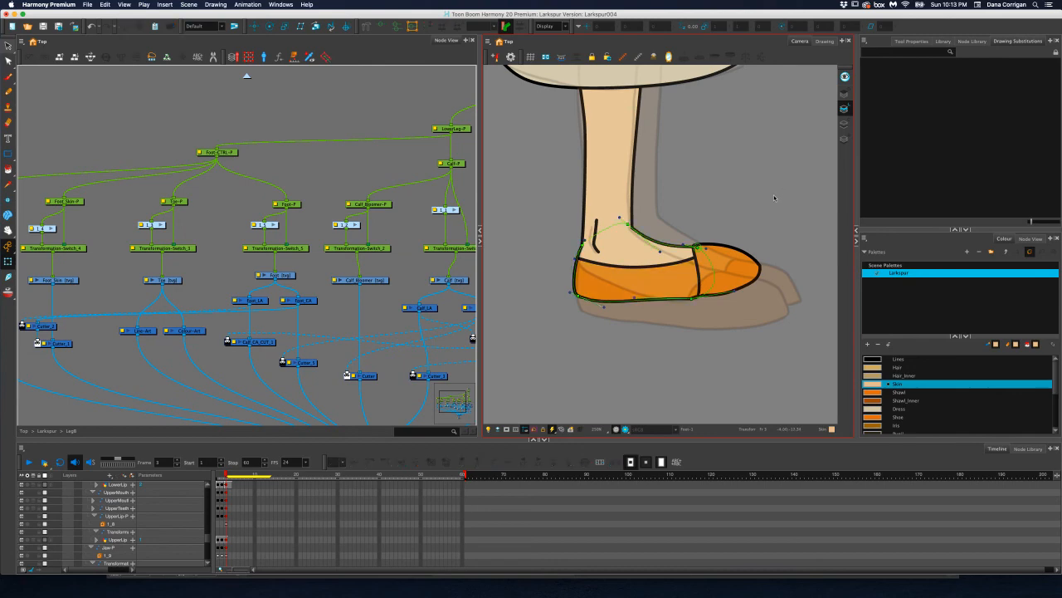
Return to the parent Larkspur group and re-enable the disabled front leg group
scroll(787, 190, "down", 5)
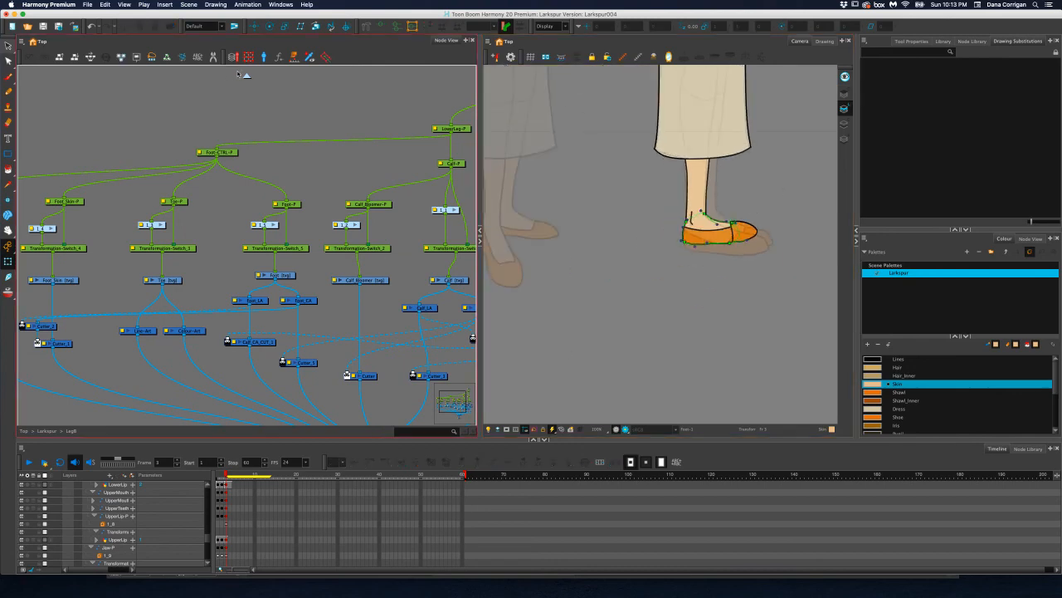
left_click(247, 77)
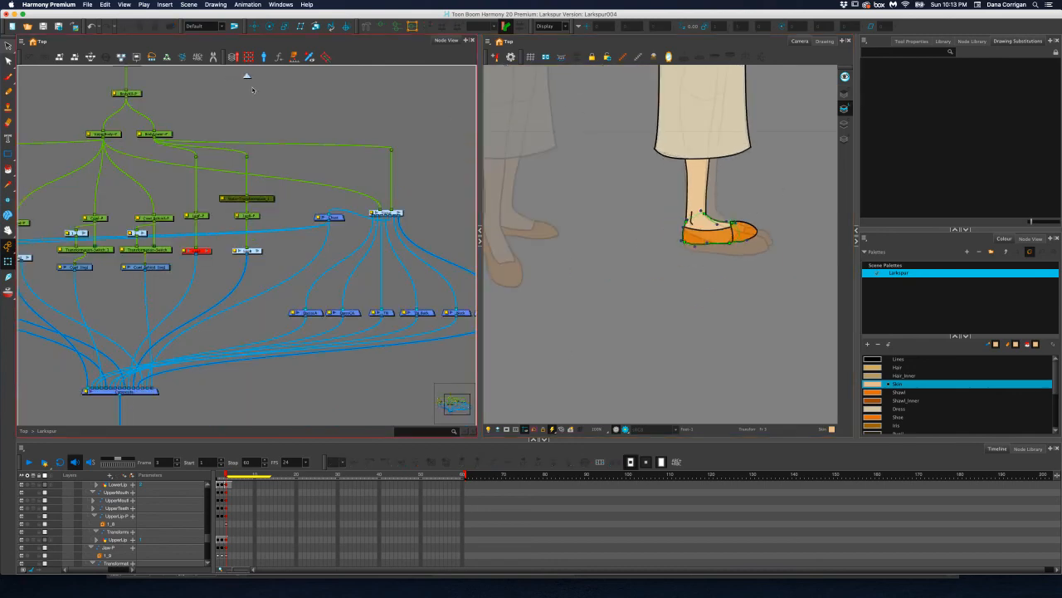
left_click(203, 253)
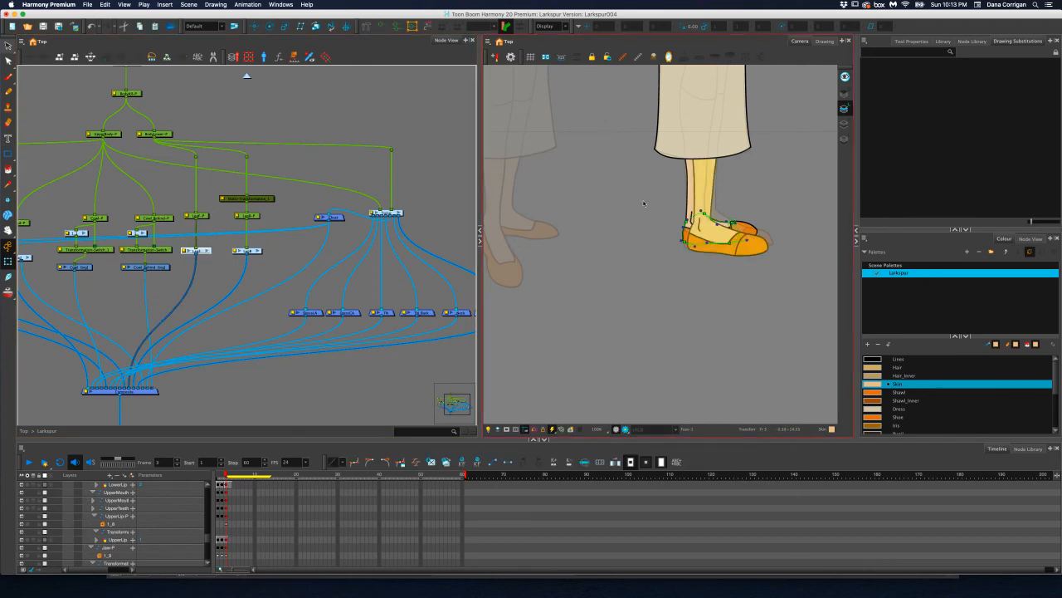
Examine how both feet line up in profile and check the full figure against the model sheet
scroll(759, 204, "up", 5)
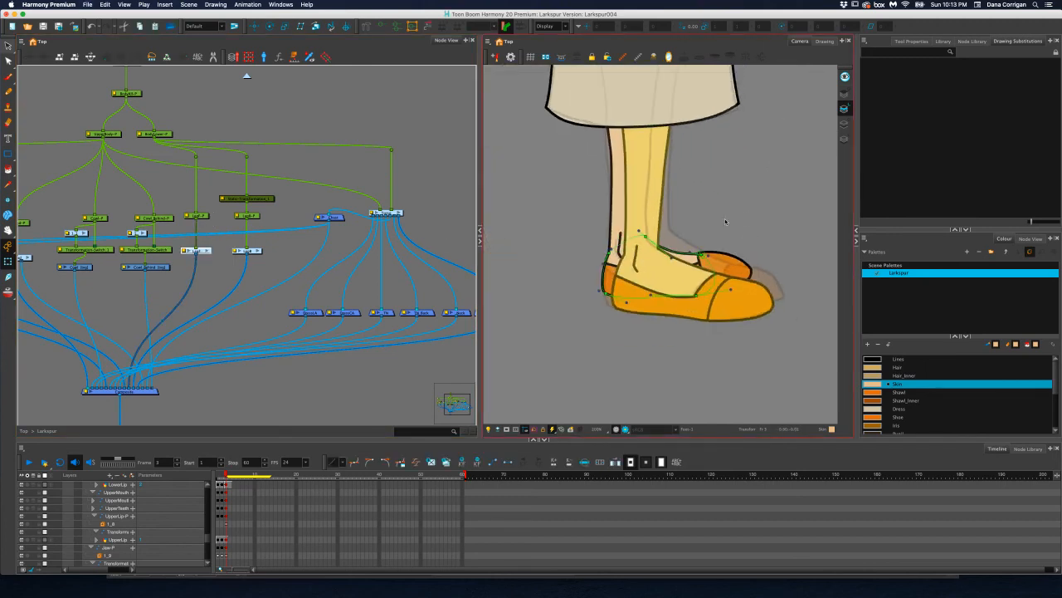
scroll(725, 221, "down", 2)
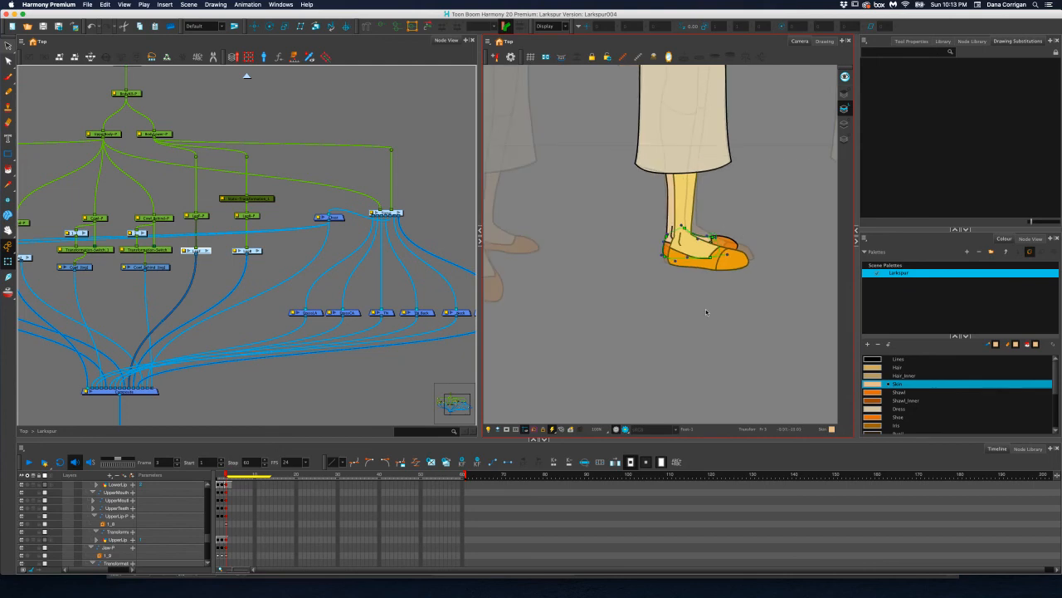
scroll(718, 288, "up", 3)
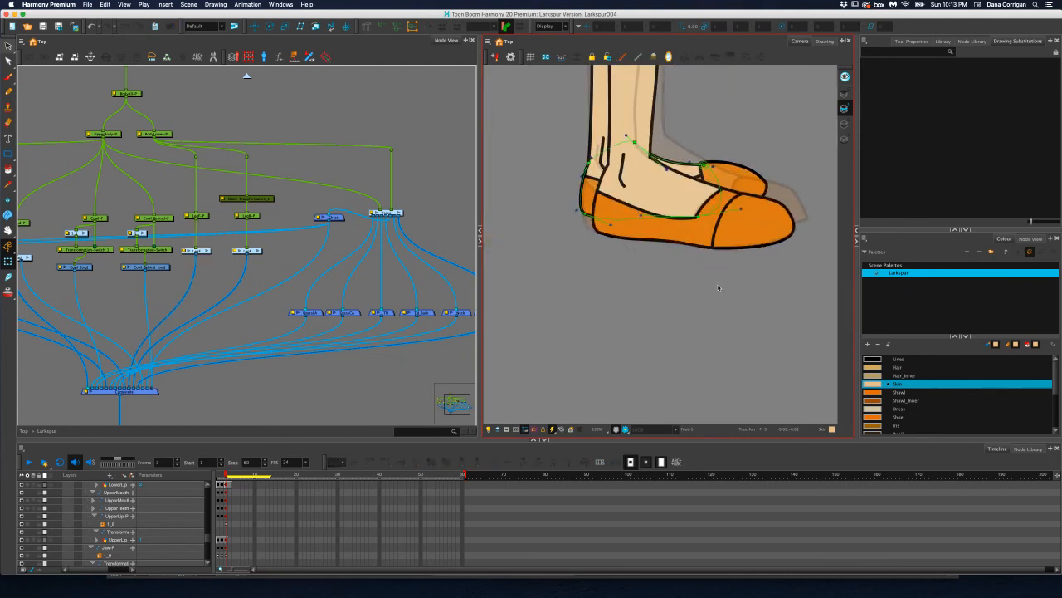
scroll(717, 275, "down", 2)
key("space")
left_click_drag(722, 270, 706, 322)
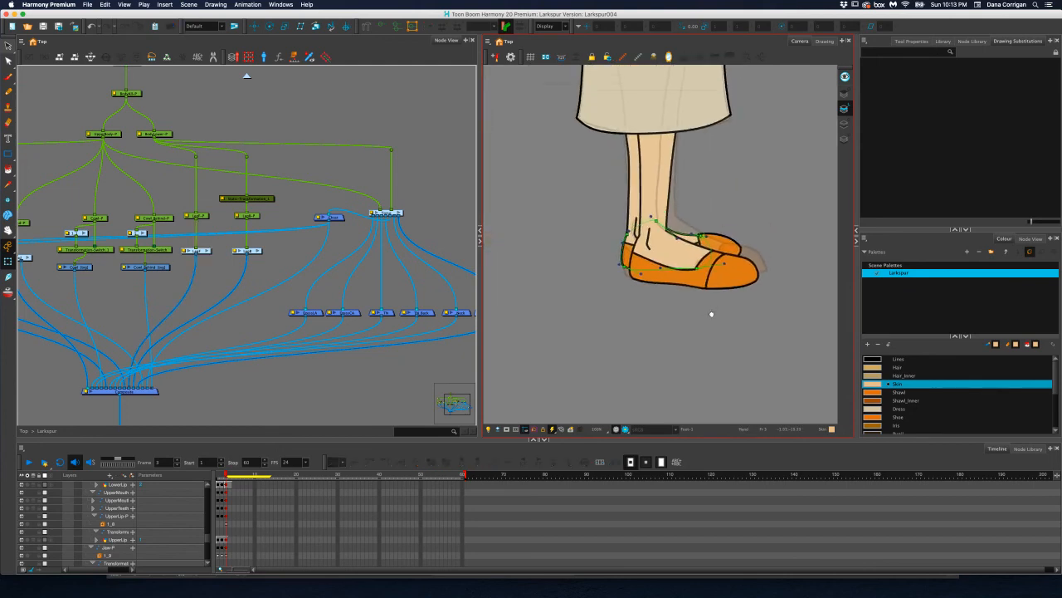
scroll(689, 267, "down", 4)
left_click_drag(684, 228, 679, 304)
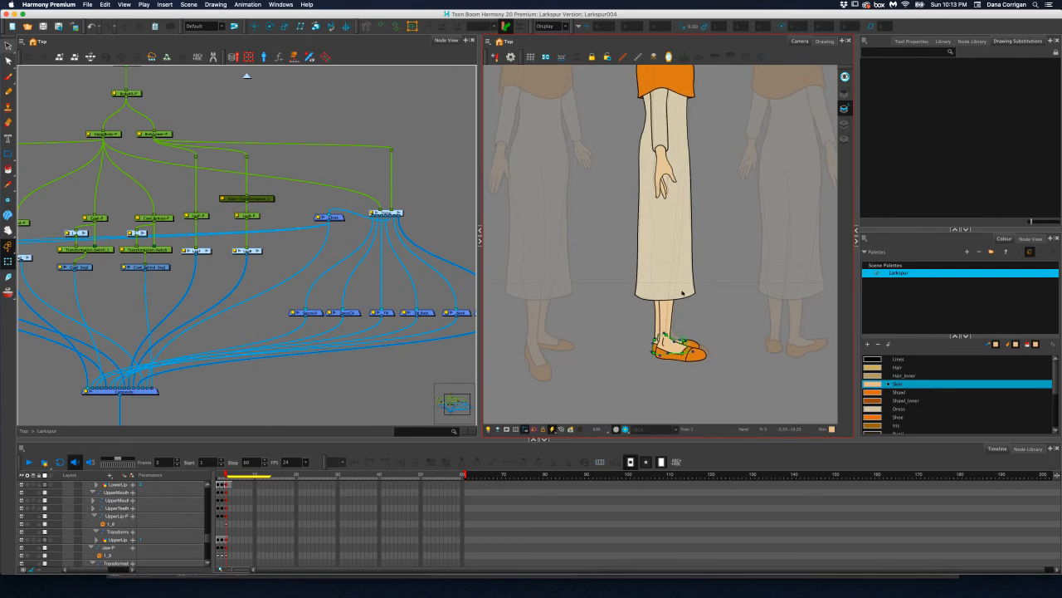
scroll(692, 225, "down", 3)
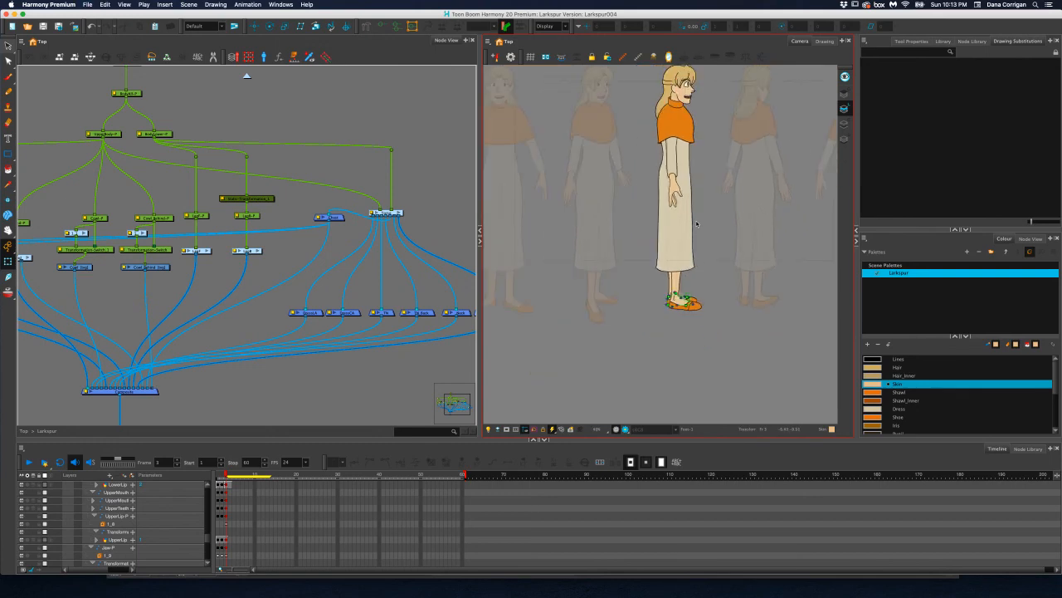
scroll(697, 224, "up", 1)
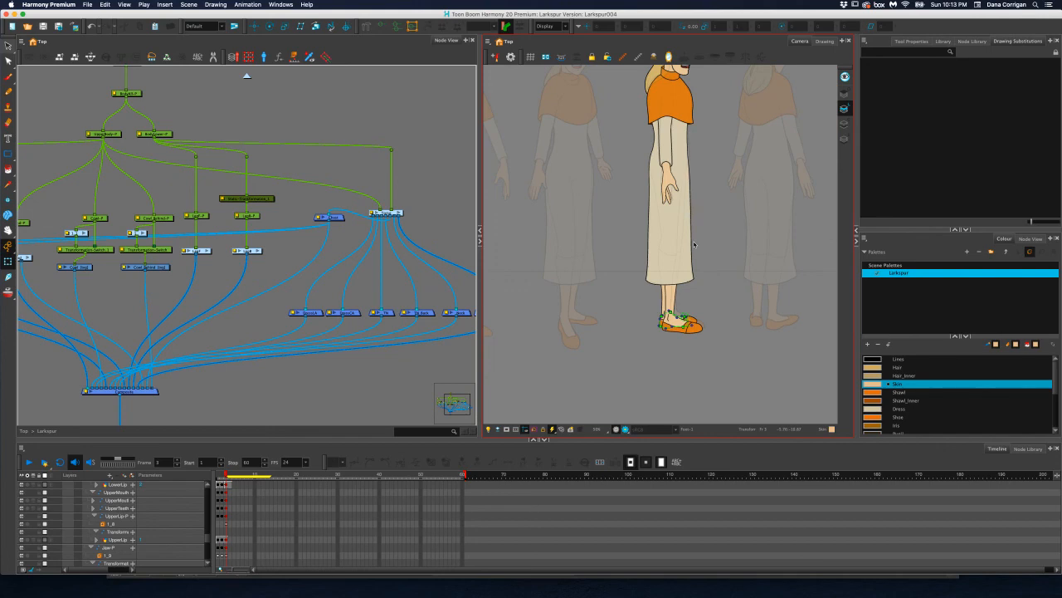
scroll(694, 244, "up", 1)
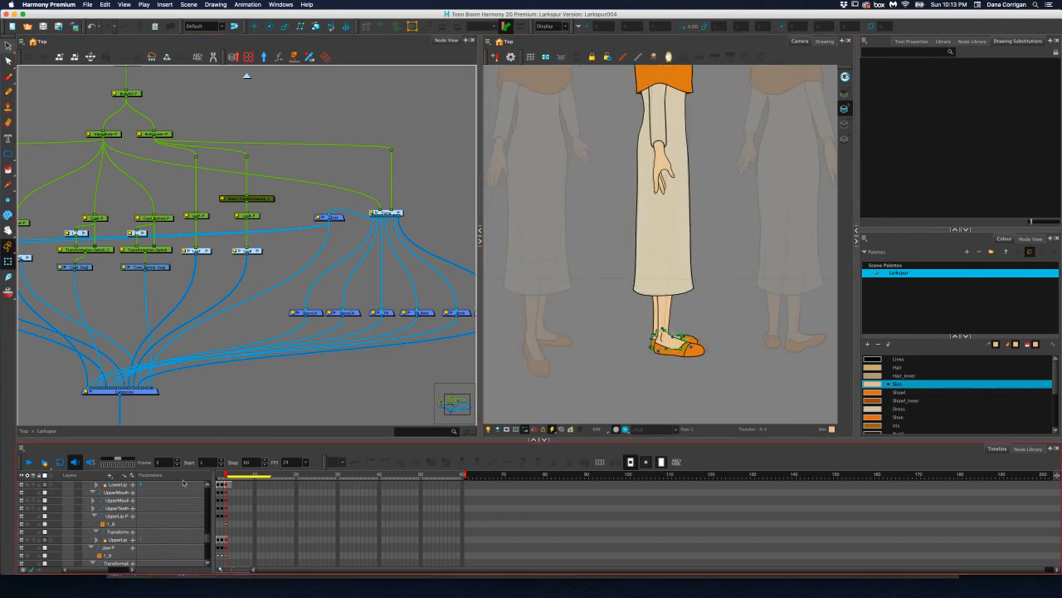
Check frame 4 against the profile pose on frame 3, and inspect the head and back hair
mouse_move(225, 475)
left_mouse_down()
mouse_move(214, 476)
mouse_move(229, 476)
left_mouse_up()
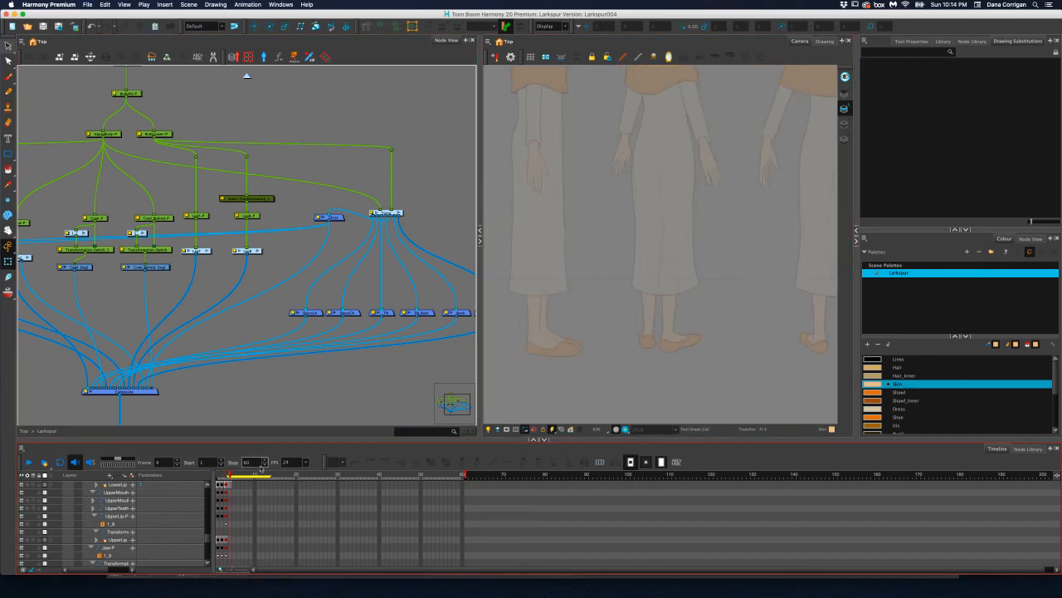
left_click_drag(229, 476, 225, 476)
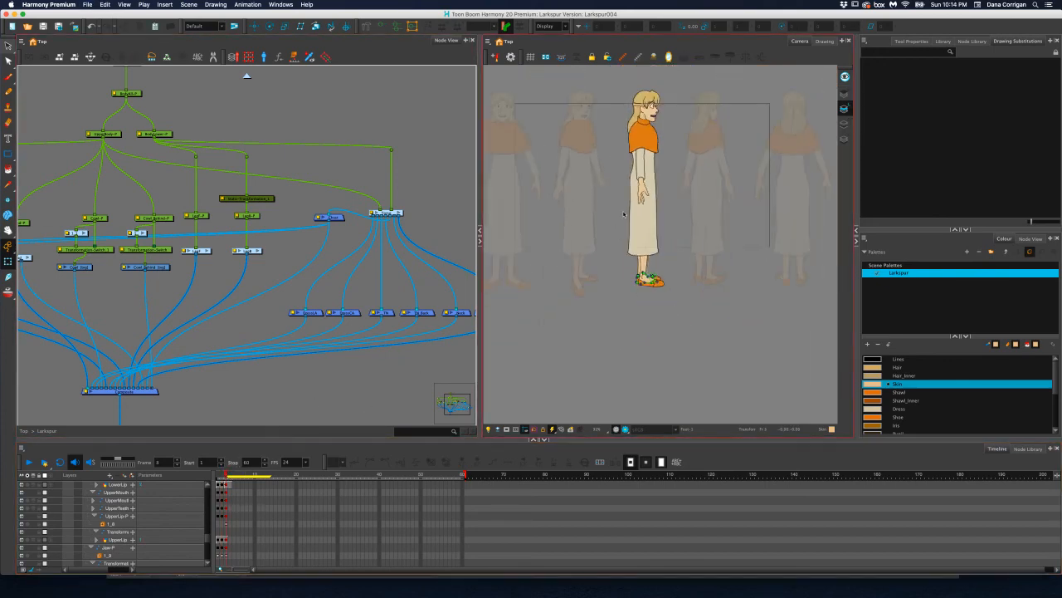
scroll(656, 190, "up", 4)
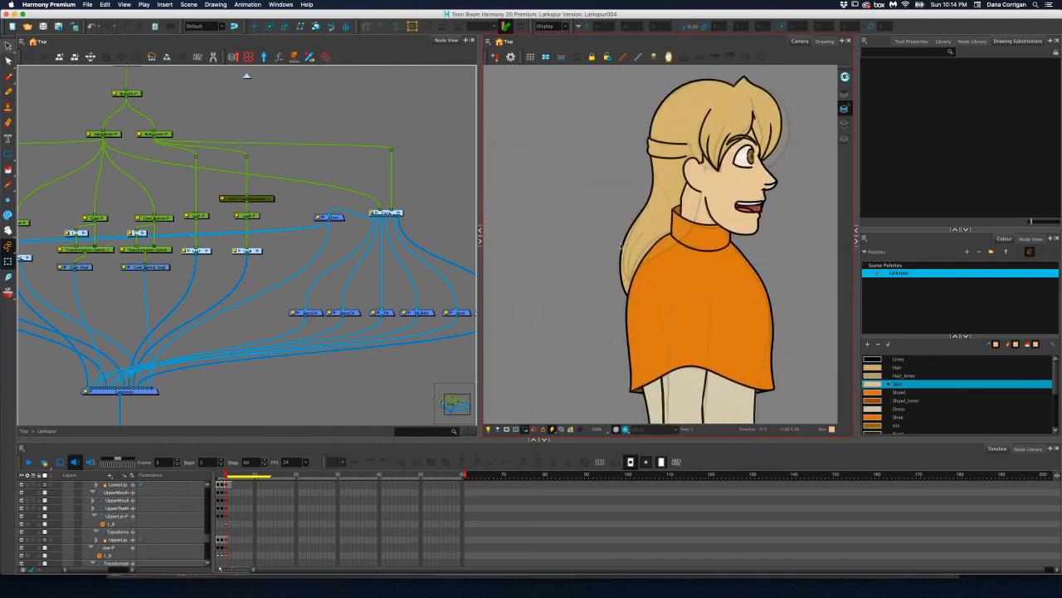
scroll(656, 299, "down", 2)
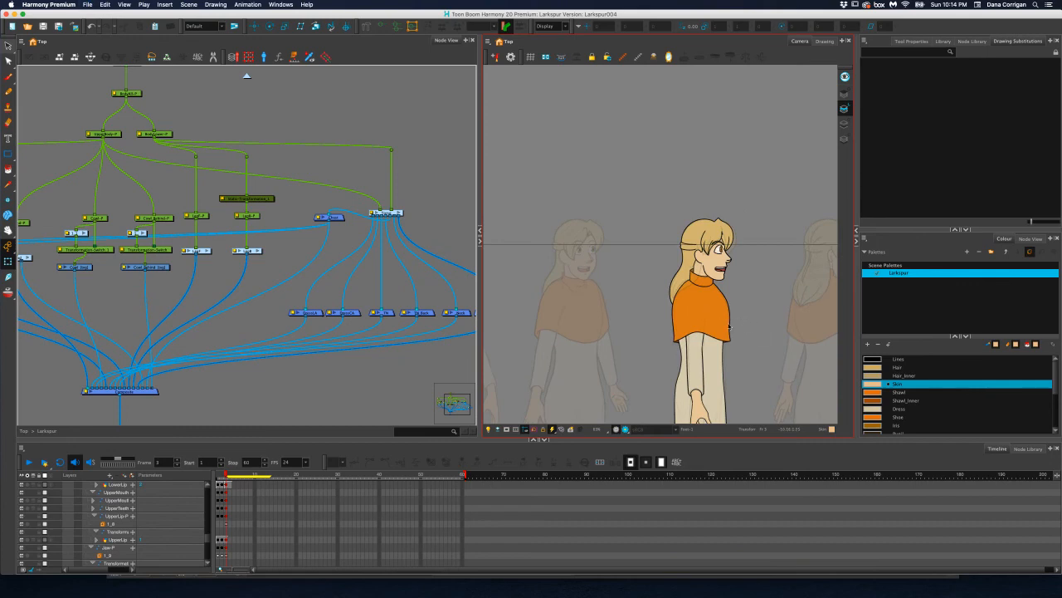
scroll(696, 274, "up", 3)
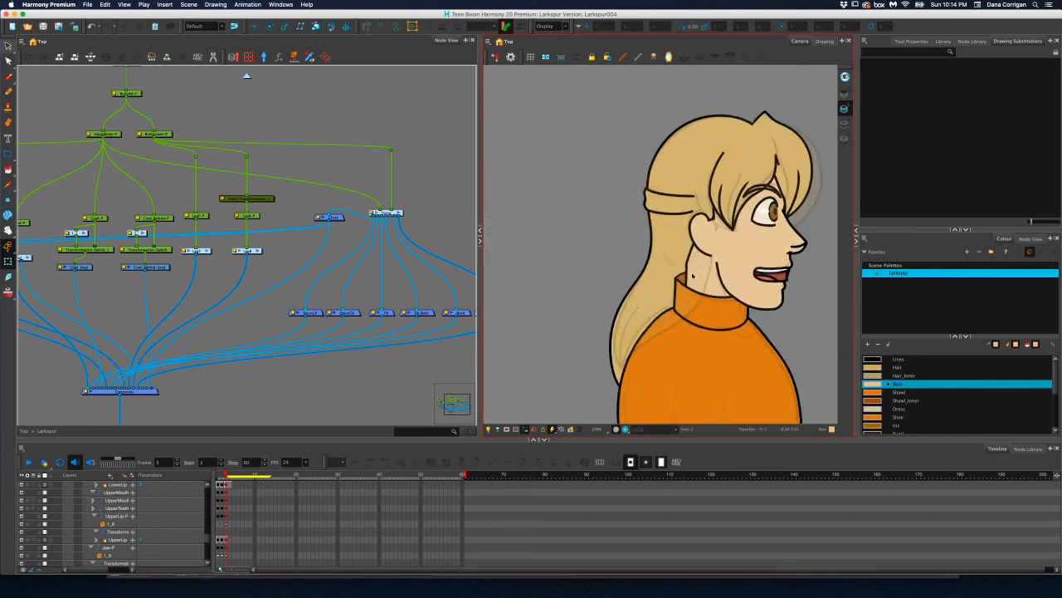
scroll(692, 276, "down", 2)
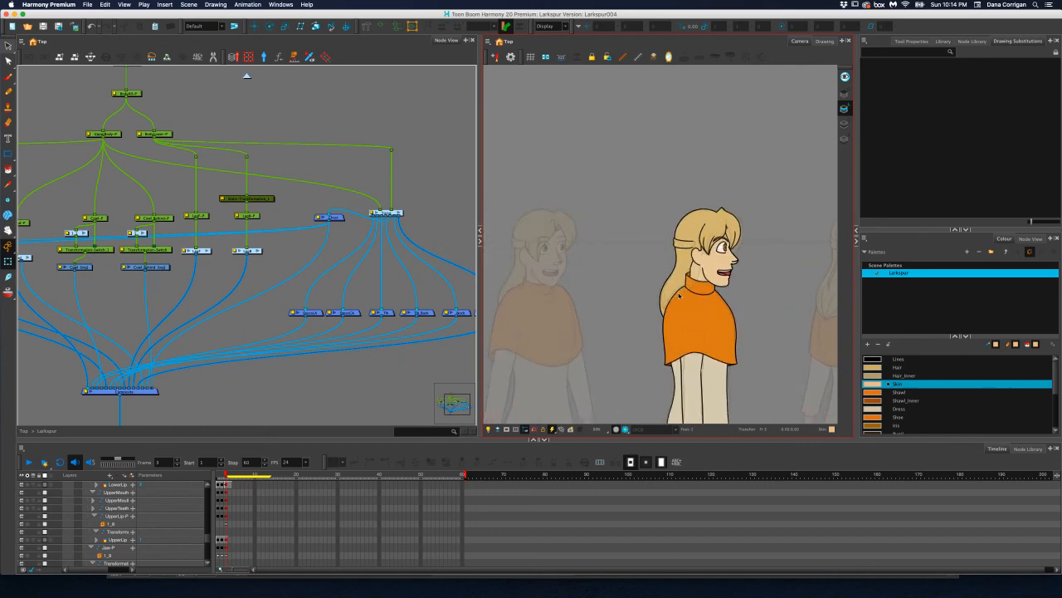
scroll(679, 295, "up", 2)
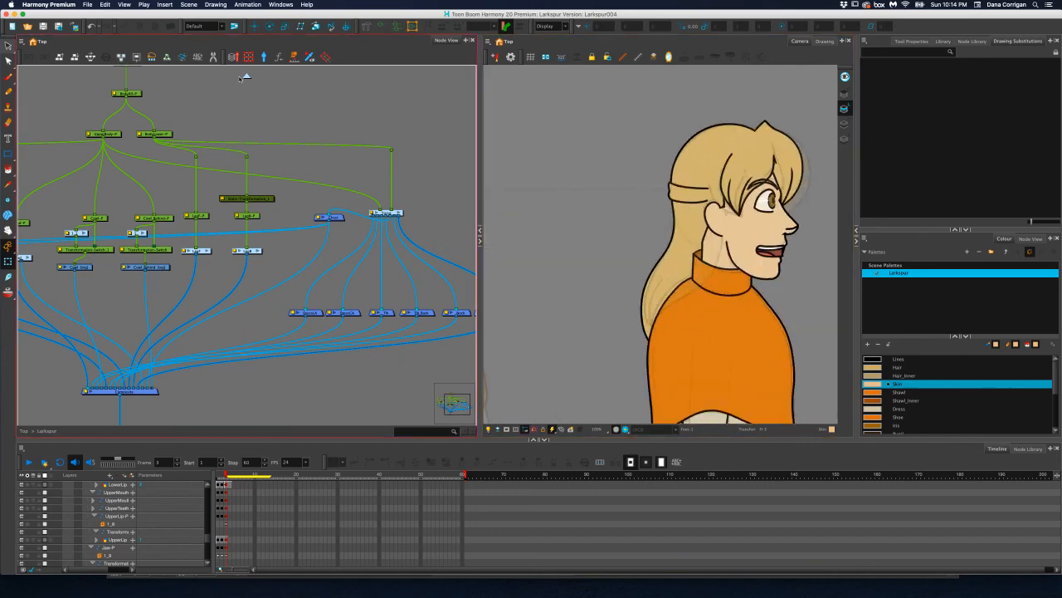
Open the Head group in the node network
key("super+shift+Return")
left_click(265, 249)
left_click_drag(375, 239, 324, 246)
left_click_drag(199, 228, 414, 232)
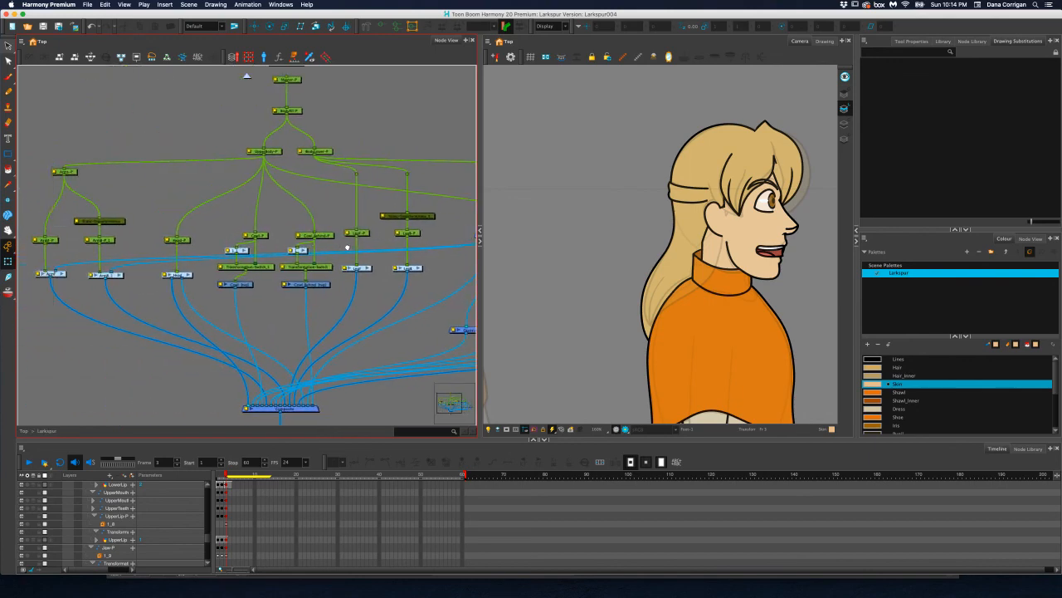
left_click_drag(348, 246, 423, 254)
left_click(260, 282)
Find the Hair drawing at the far end of the Head group and select it
left_click_drag(345, 257, 185, 257)
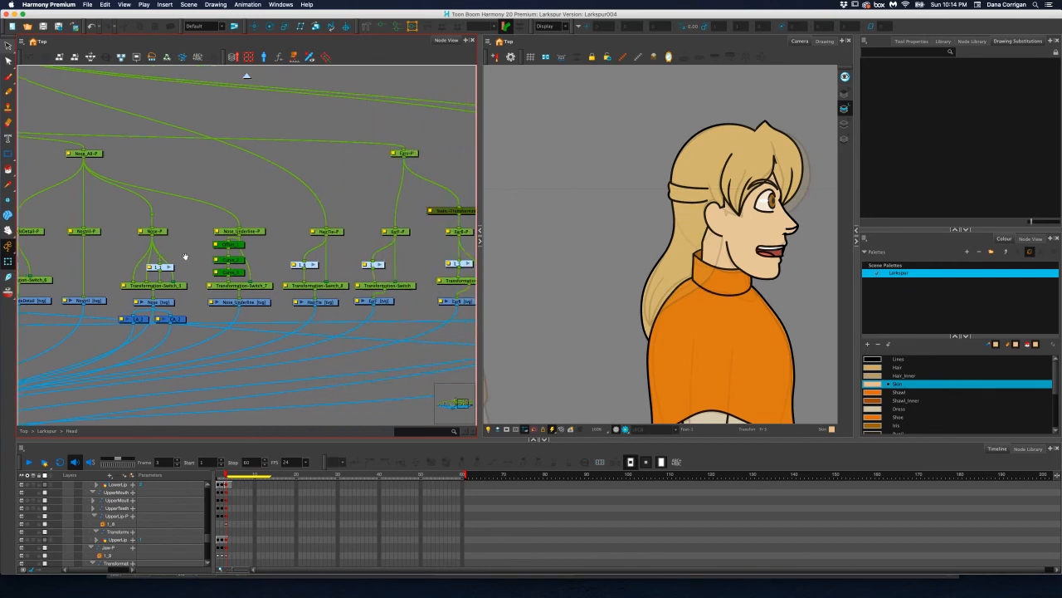
left_click_drag(316, 240, 90, 256)
left_click_drag(151, 237, 415, 235)
mouse_move(171, 234)
left_mouse_down()
mouse_move(424, 232)
mouse_move(396, 220)
mouse_move(415, 219)
left_mouse_up()
left_click_drag(101, 244, 427, 241)
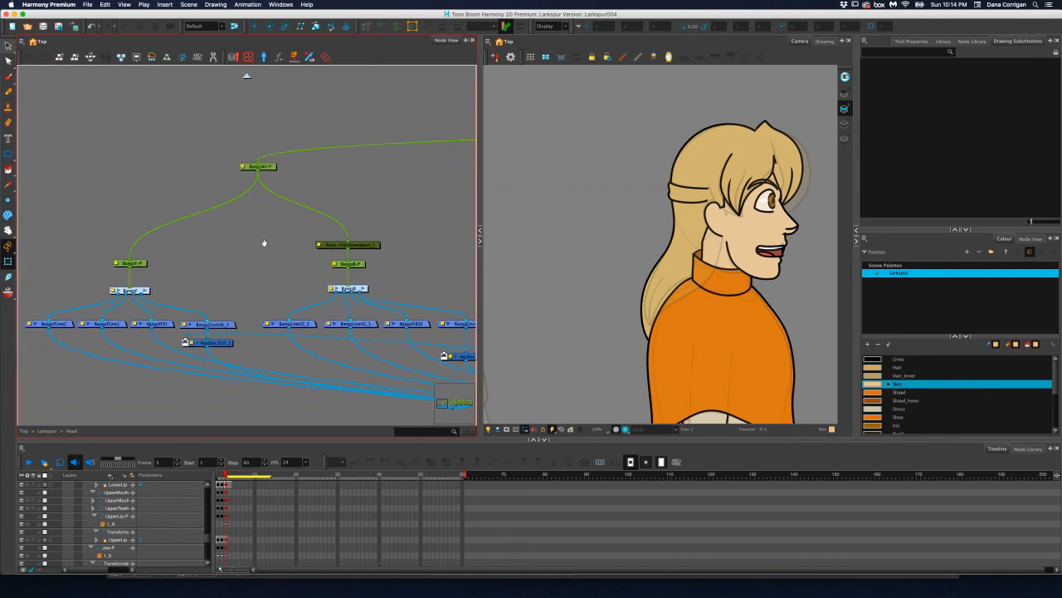
scroll(240, 247, "down", 2)
left_click_drag(352, 239, 154, 242)
left_click_drag(311, 231, 112, 246)
left_click_drag(424, 239, 133, 246)
left_click_drag(353, 223, 137, 224)
left_click_drag(398, 221, 279, 224)
left_click_drag(353, 231, 273, 231)
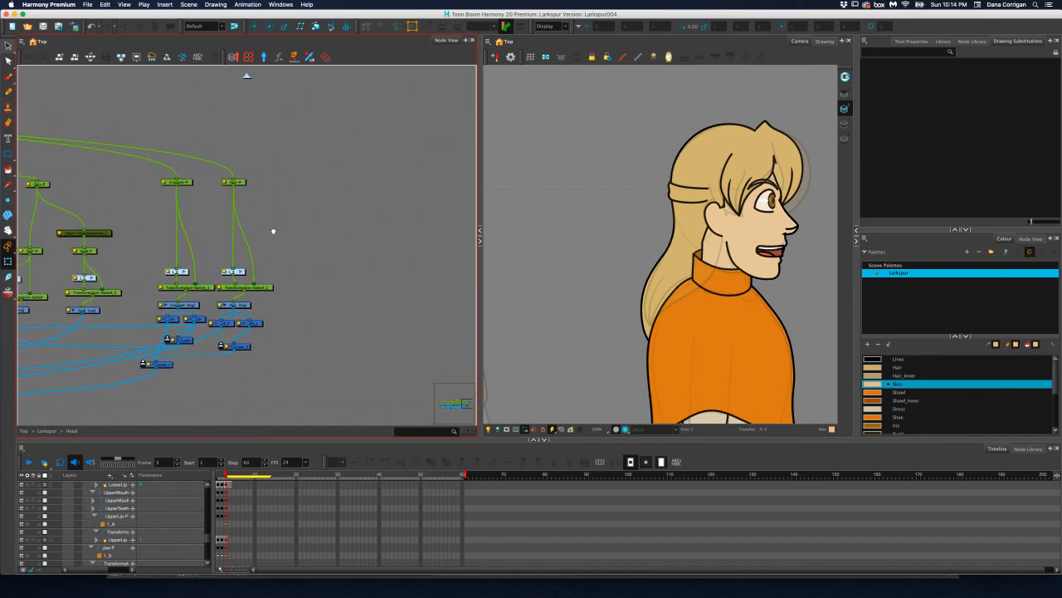
left_click(246, 307)
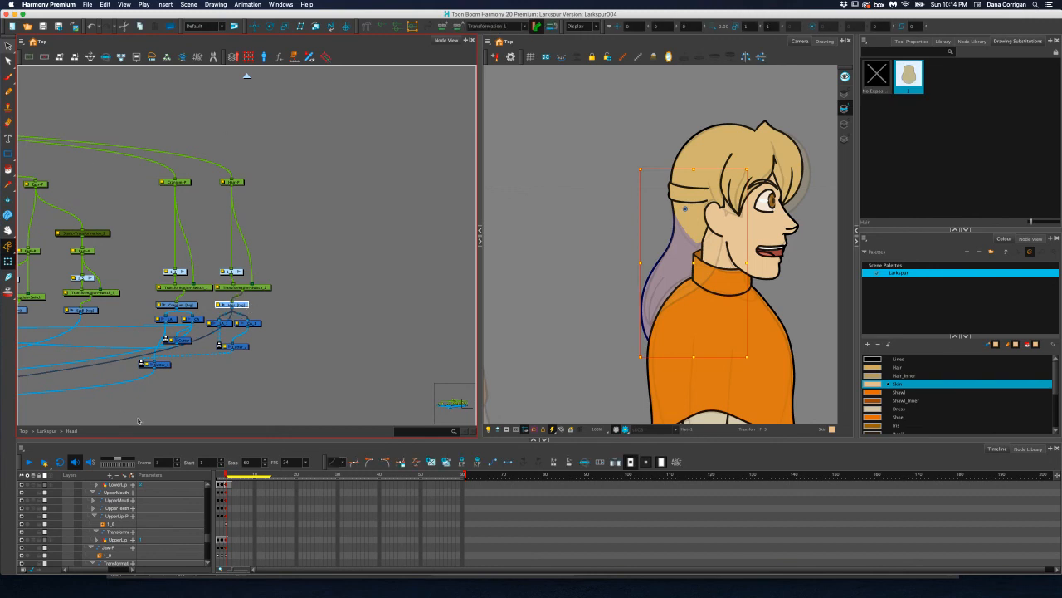
Add a new vector drawing layer named HairBack_Line
left_click(111, 474)
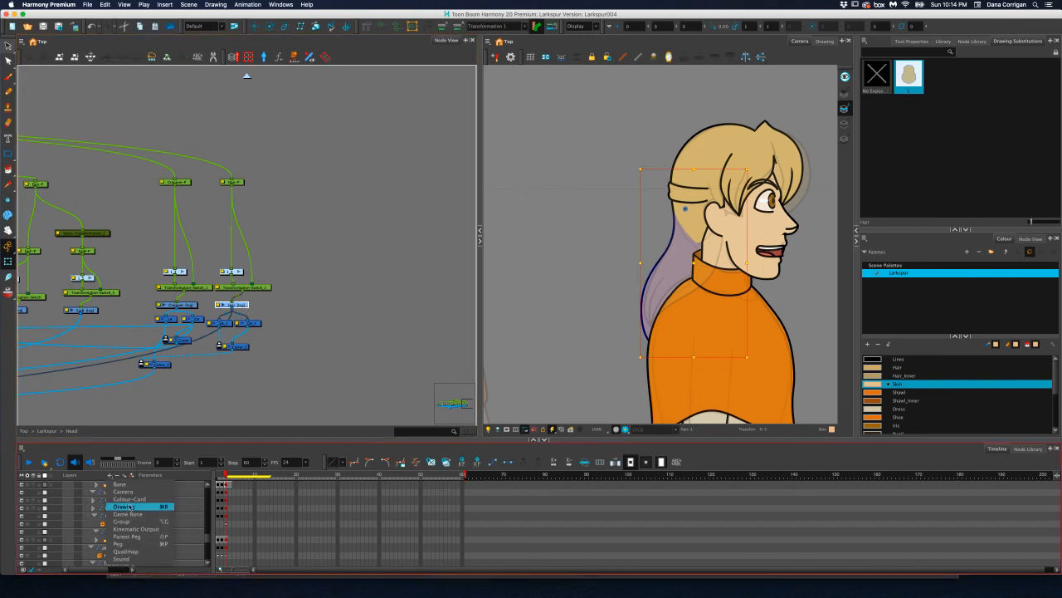
left_click(126, 506)
type("HairBack_Line")
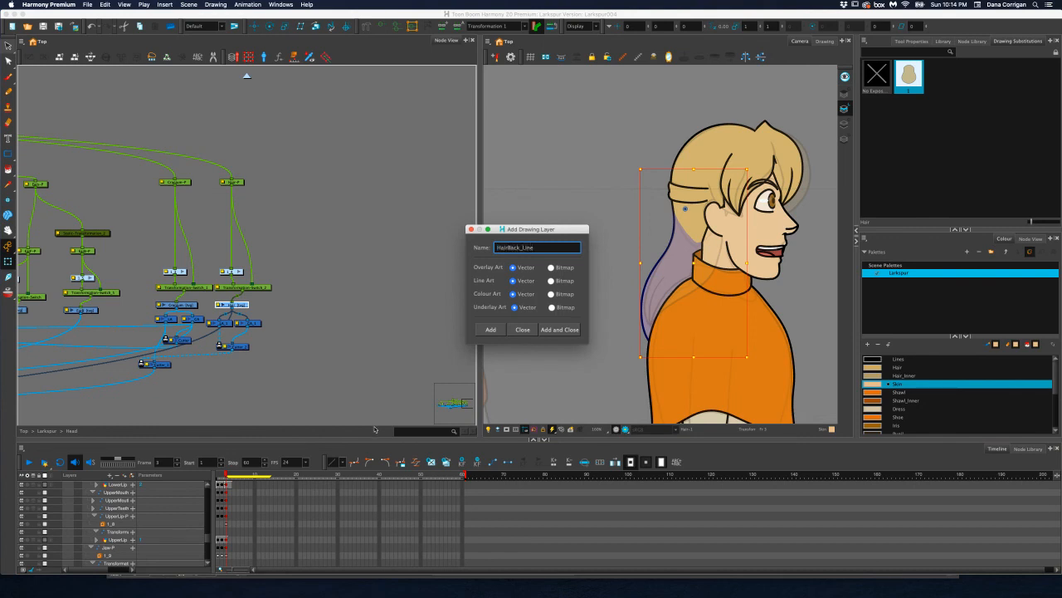
left_click(556, 330)
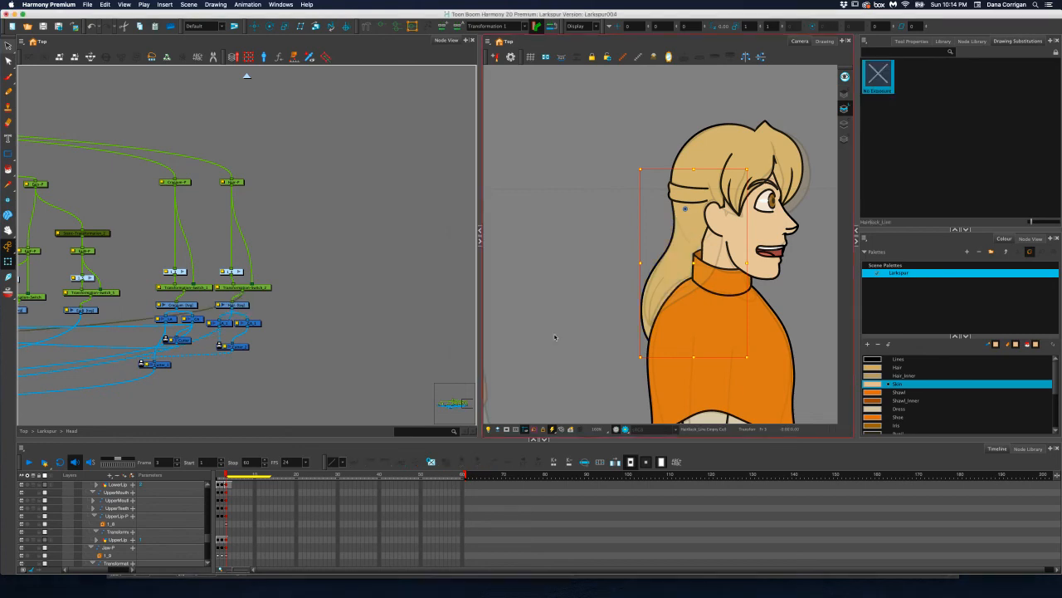
Move the HairBack_Line node across the Head network to sit beside the Hair drawing
scroll(219, 305, "down", 3)
left_click_drag(159, 308, 421, 266)
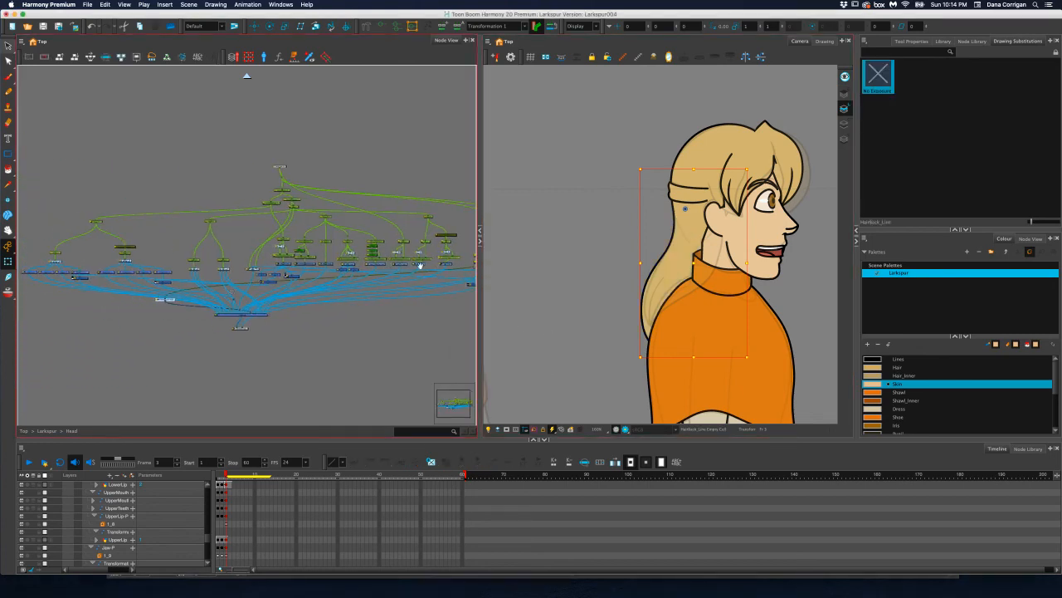
left_click_drag(232, 291, 407, 291)
scroll(365, 292, "down", 1)
scroll(280, 293, "up", 8)
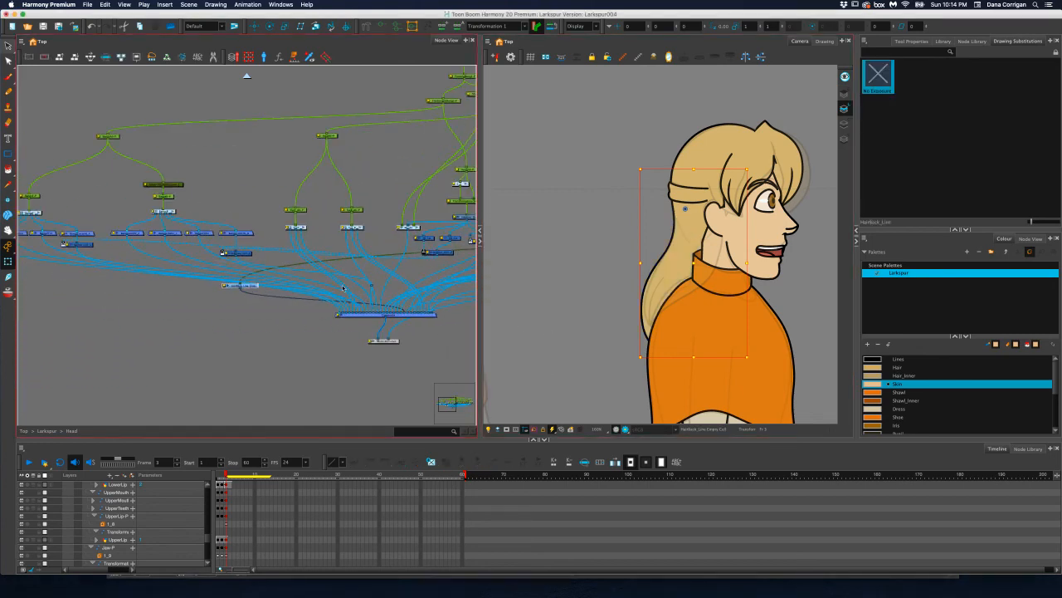
left_click_drag(440, 266, 471, 266)
left_click_drag(403, 275, 418, 170)
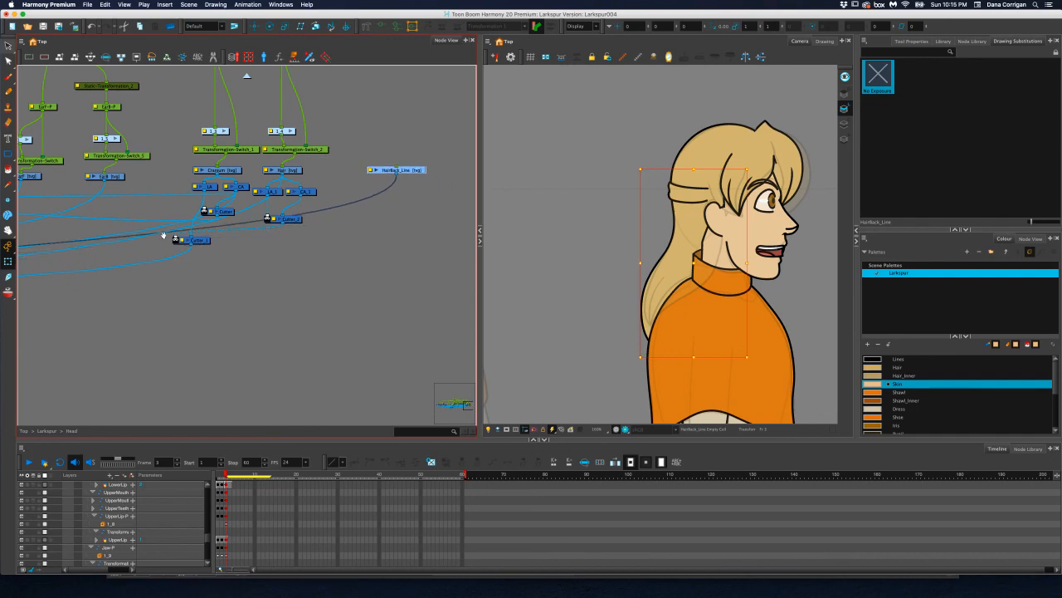
Add a waypoint to HairBack_Line's output connection and place it below the node so the cable clears the hair nodes
left_click_drag(97, 251, 215, 283)
key("alt+w")
scroll(215, 283, "down", 3)
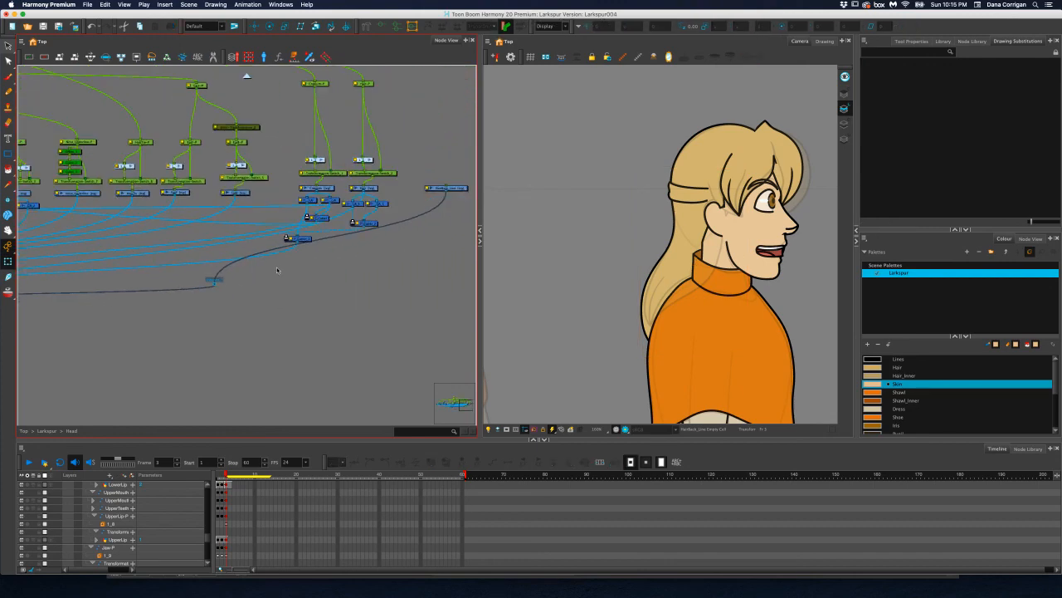
left_click_drag(286, 267, 267, 273)
left_click_drag(195, 291, 426, 266)
left_click_drag(419, 223, 394, 277)
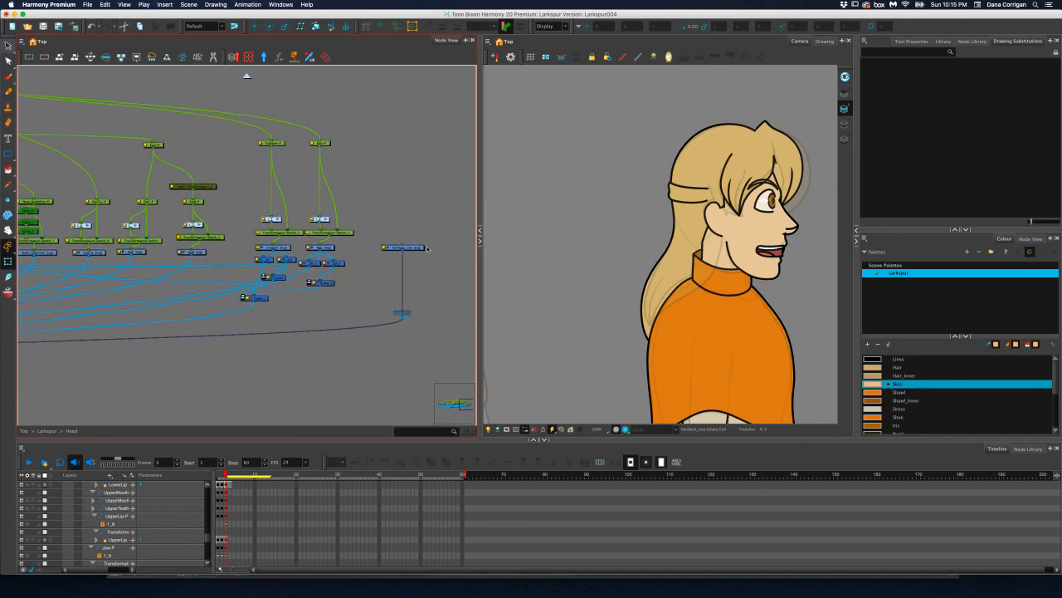
Select the HairBack_Line drawing and activate the Line tool for drawing on the back hair
left_click(424, 248)
scroll(653, 309, "up", 5)
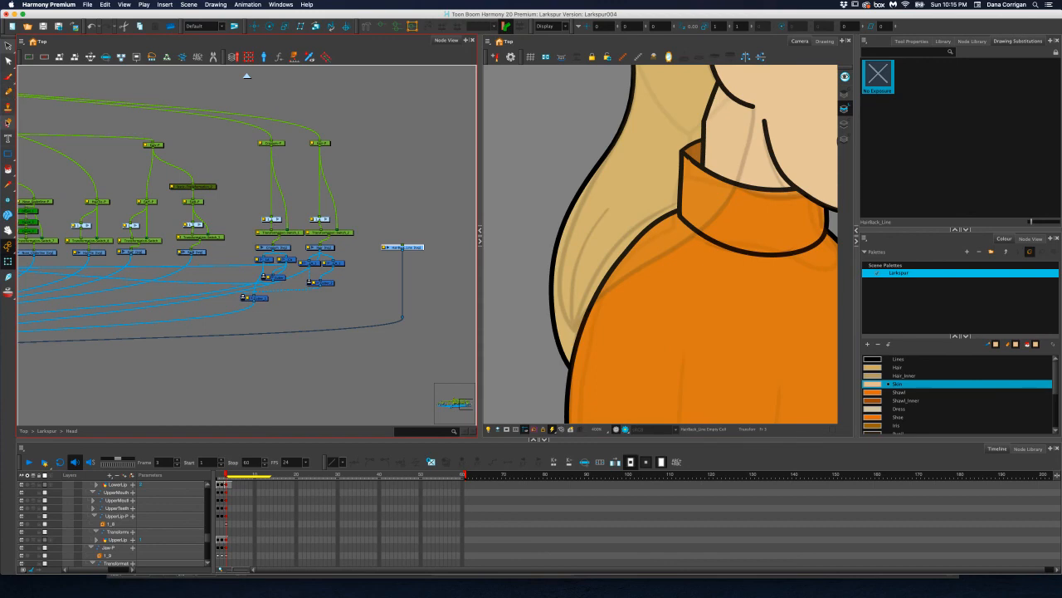
left_click(8, 153)
left_click(31, 168)
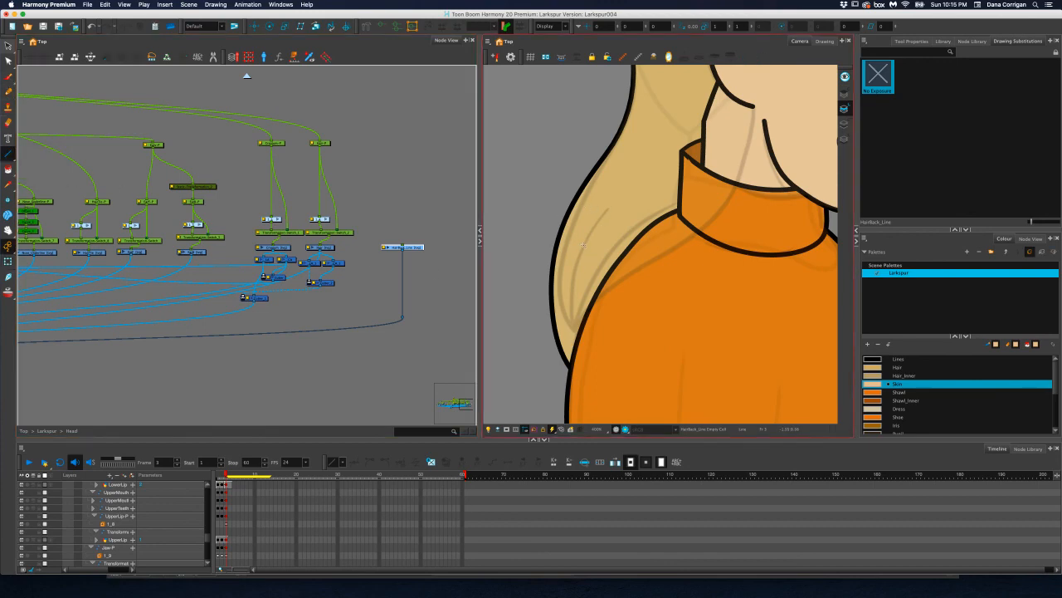
Try a short strand line in the lower back hair, and undo it
left_click_drag(582, 247, 574, 311)
key("super+z")
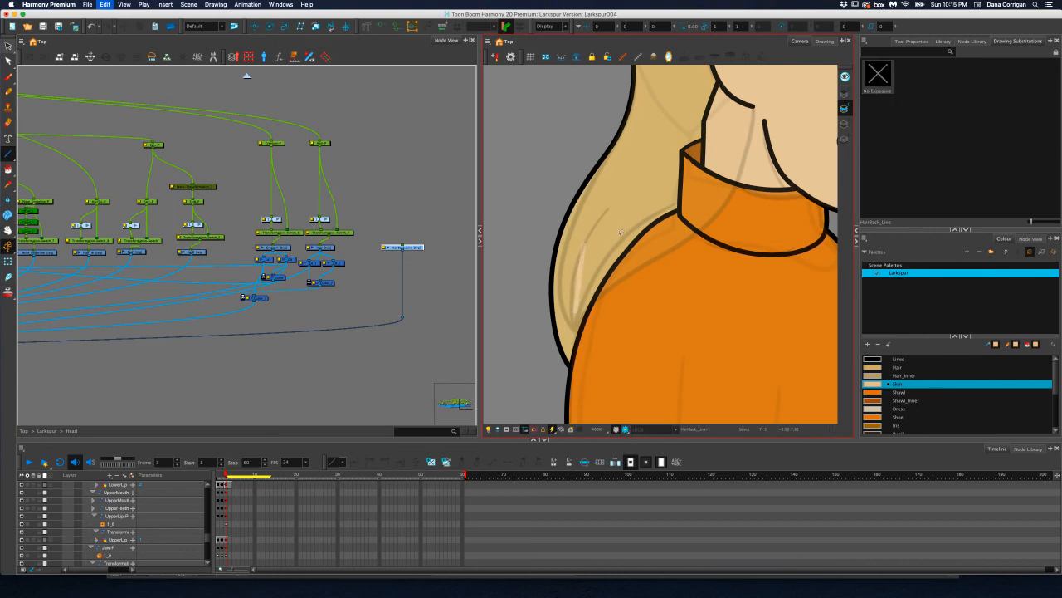
Return to frame 3 and set the drawing colour to the Lines swatch for the back hair strands
scroll(633, 222, "down", 2)
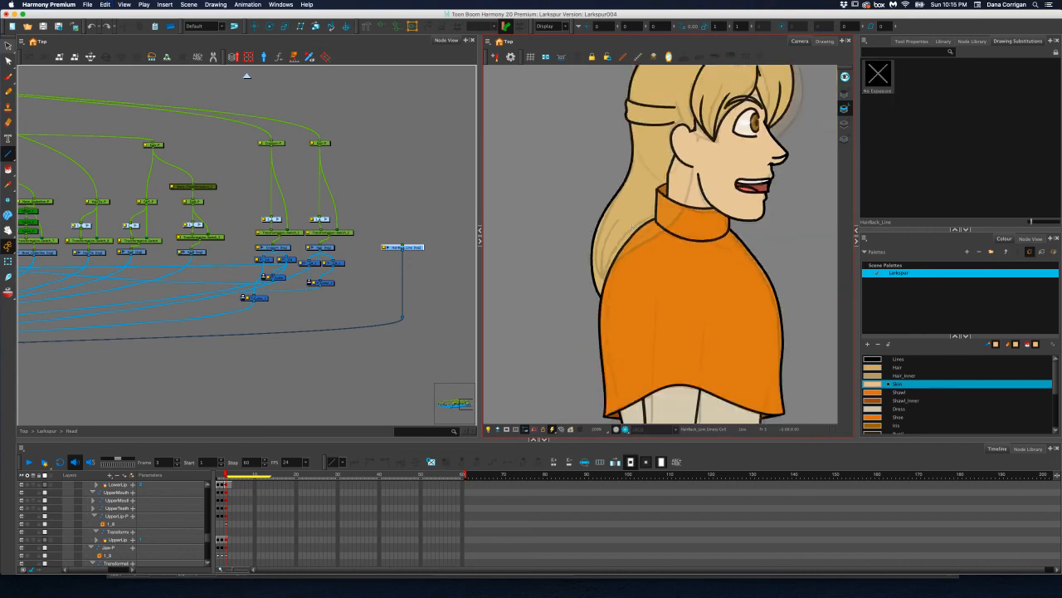
scroll(631, 225, "down", 1)
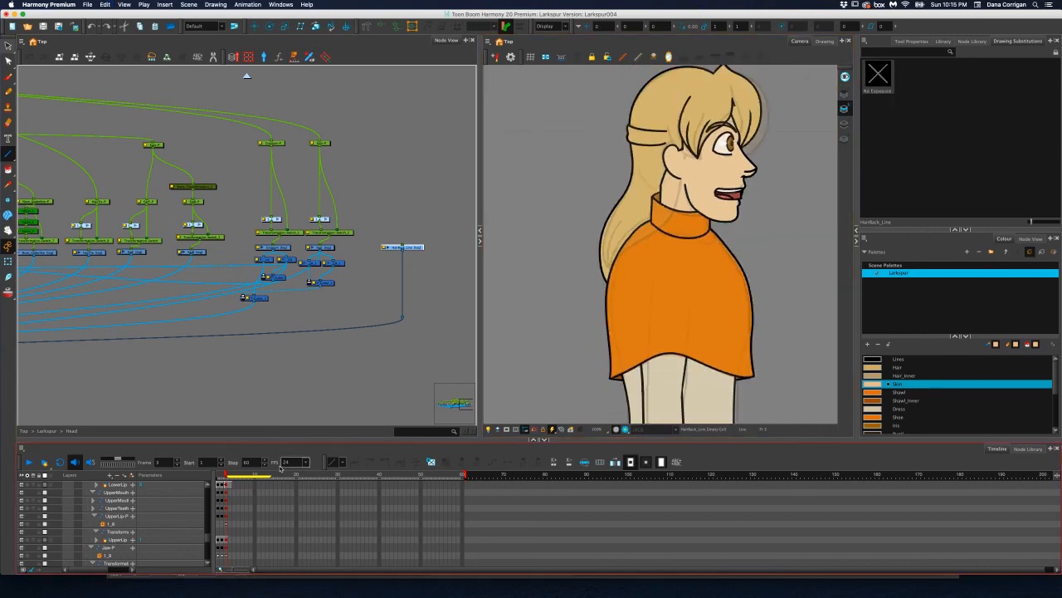
left_click_drag(222, 475, 226, 475)
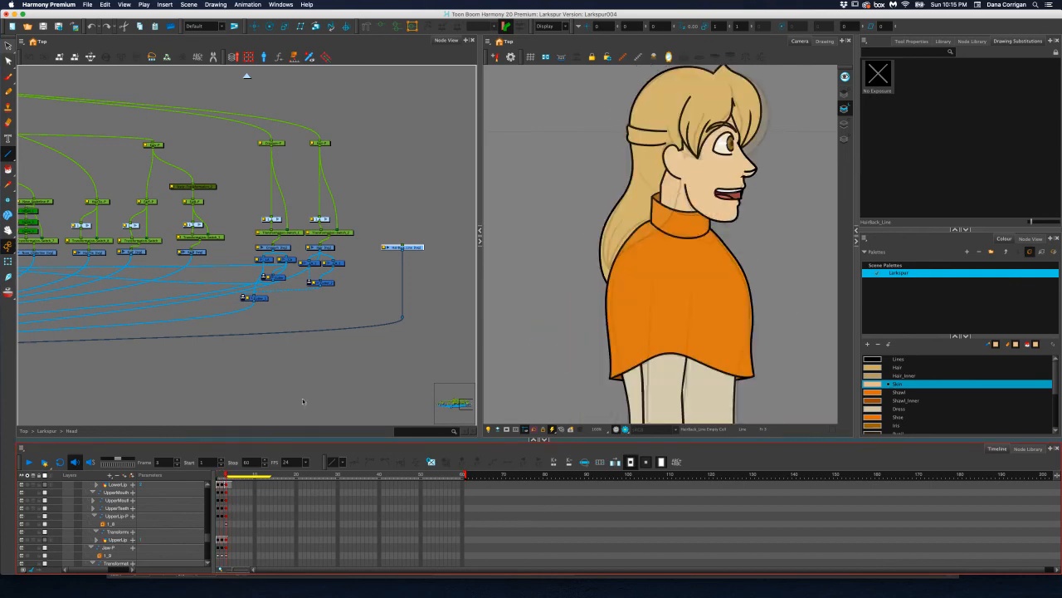
left_click(896, 359)
scroll(606, 259, "up", 3)
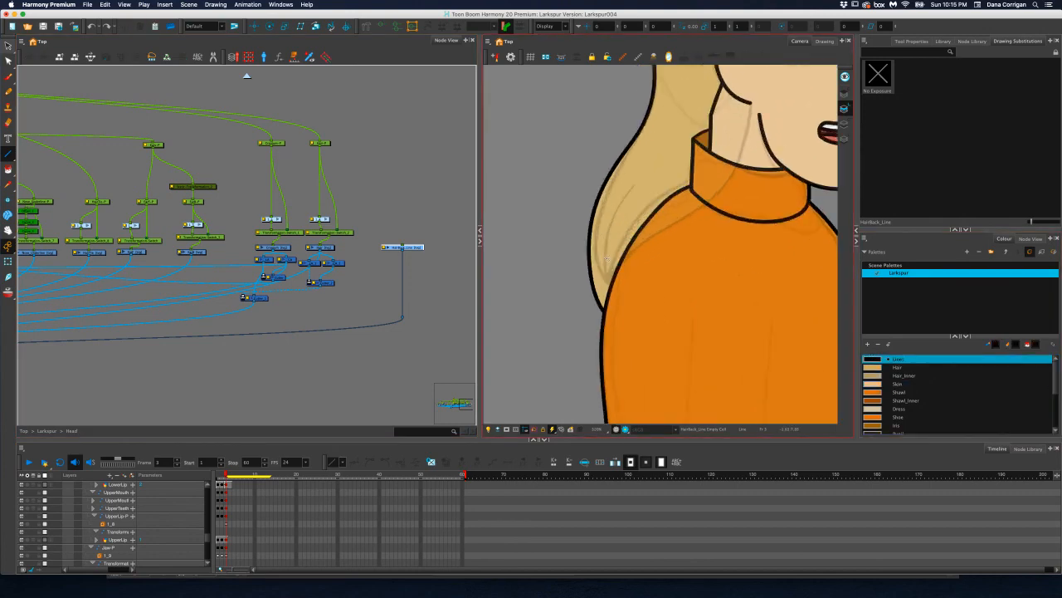
scroll(607, 259, "up", 2)
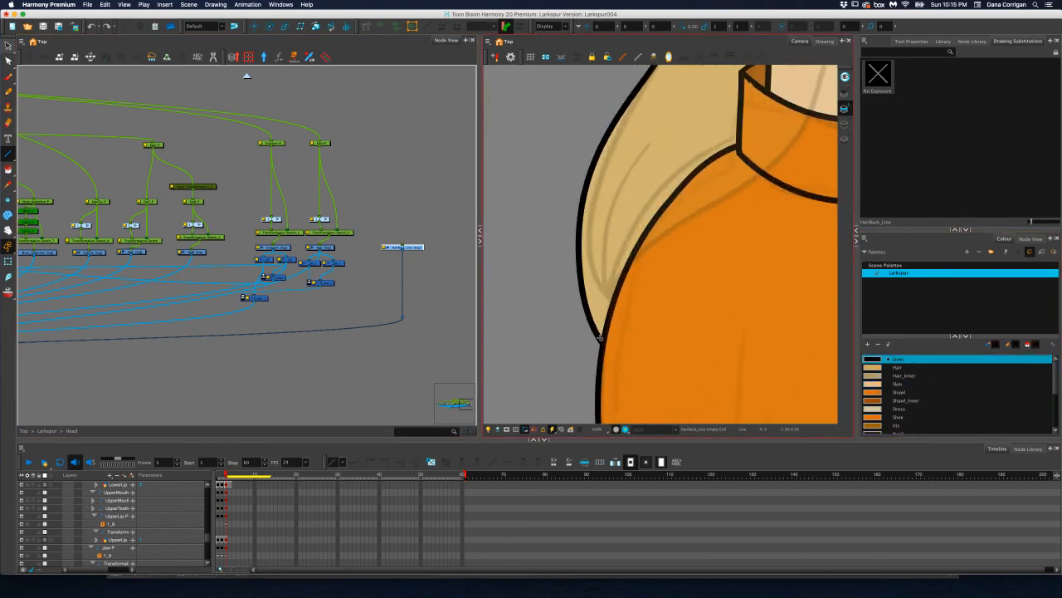
On frame 3, draw a strand line in the lower back hair down to the hair's tip and curve it outward
key("period")
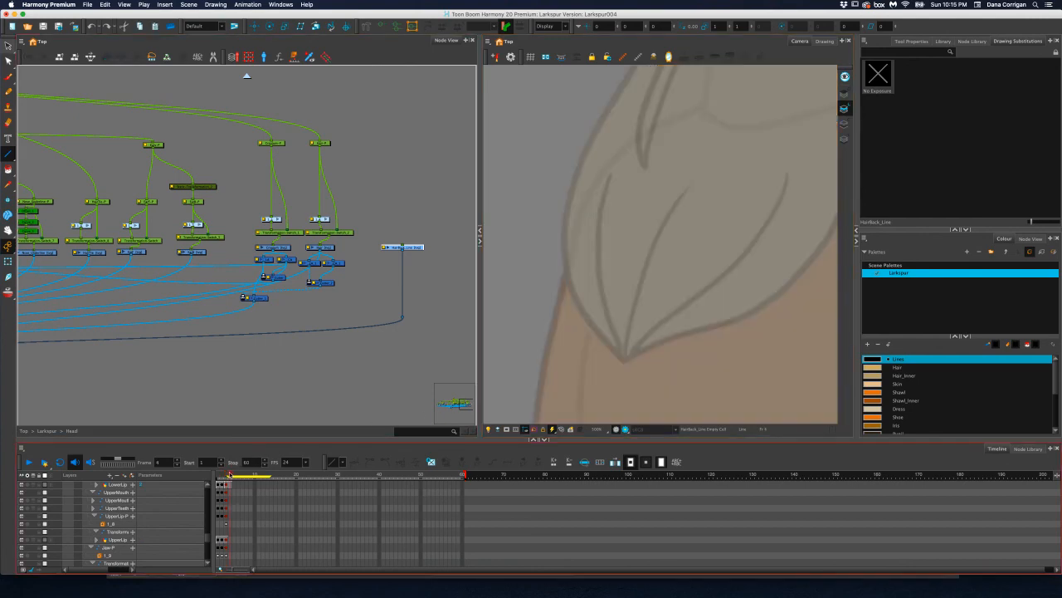
left_click_drag(229, 475, 225, 475)
scroll(692, 207, "down", 5)
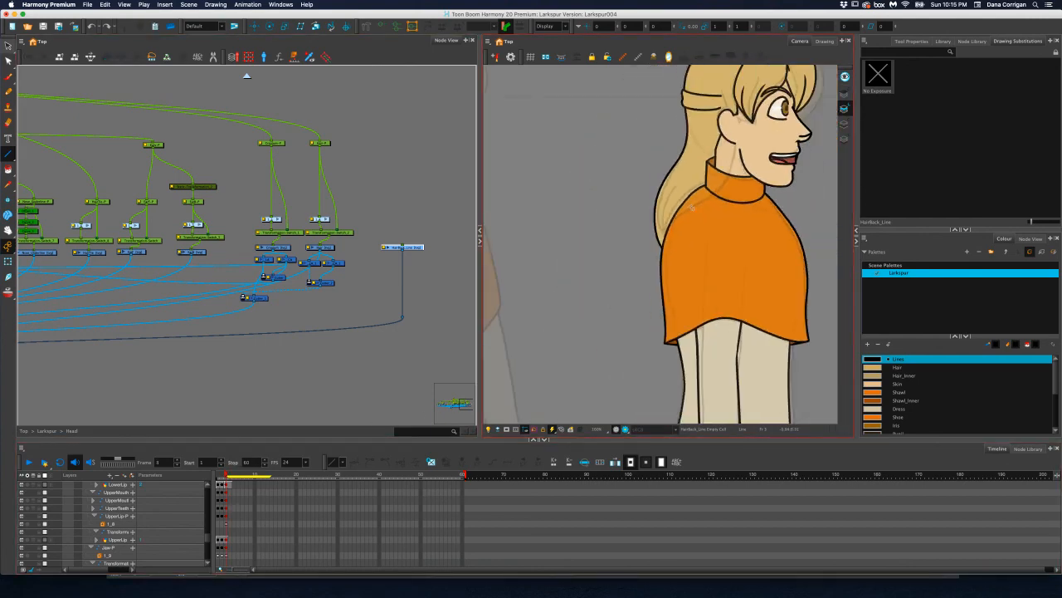
scroll(692, 207, "up", 5)
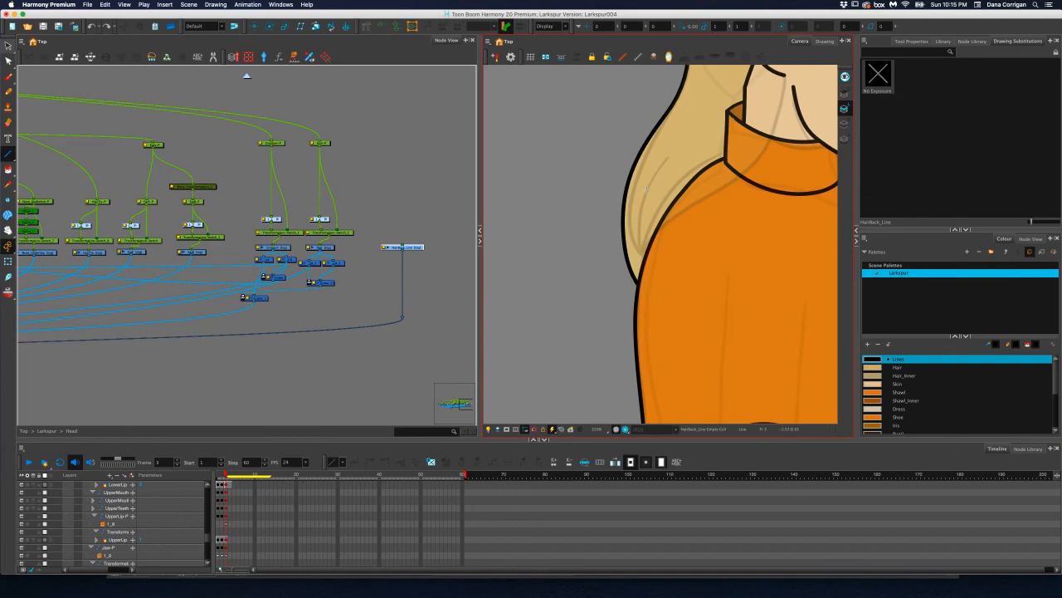
left_click_drag(647, 189, 637, 282)
left_click_drag(640, 255, 635, 247)
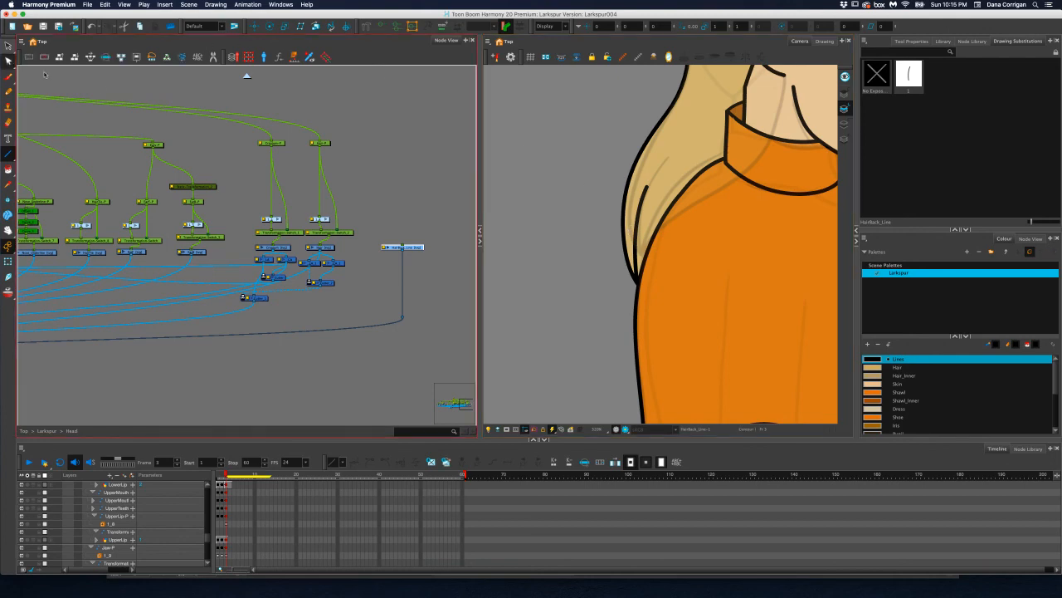
Set the new back hair strand line's maximum thickness to 4
scroll(583, 156, "up", 2)
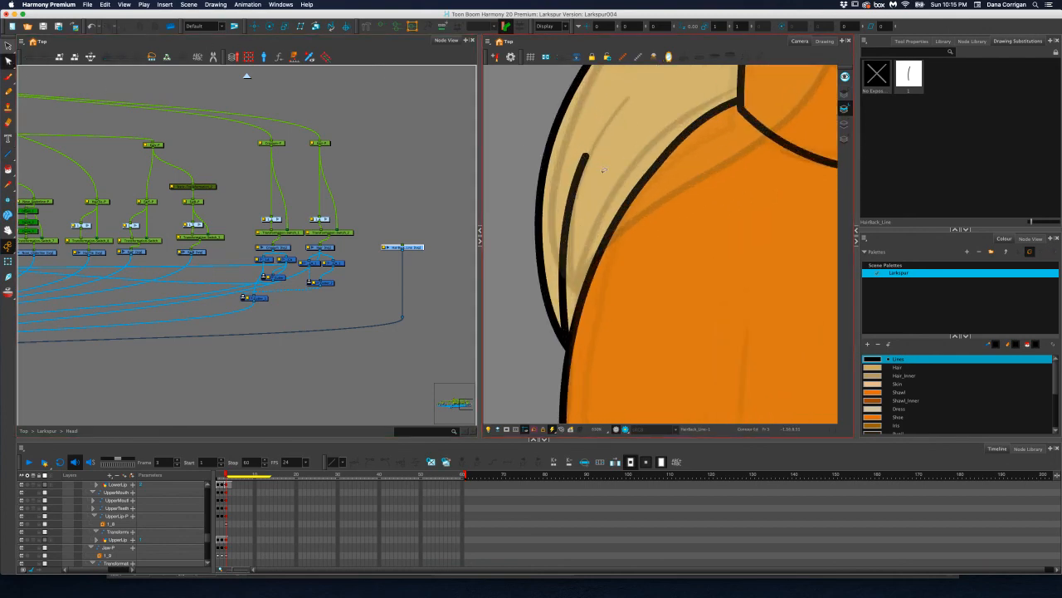
scroll(603, 169, "down", 4)
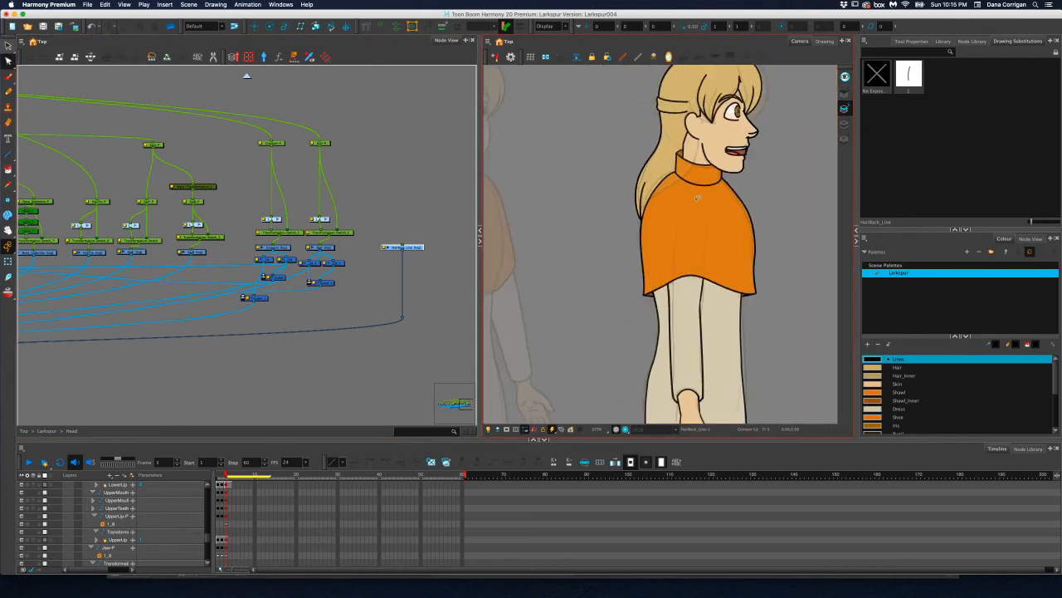
scroll(689, 196, "up", 2)
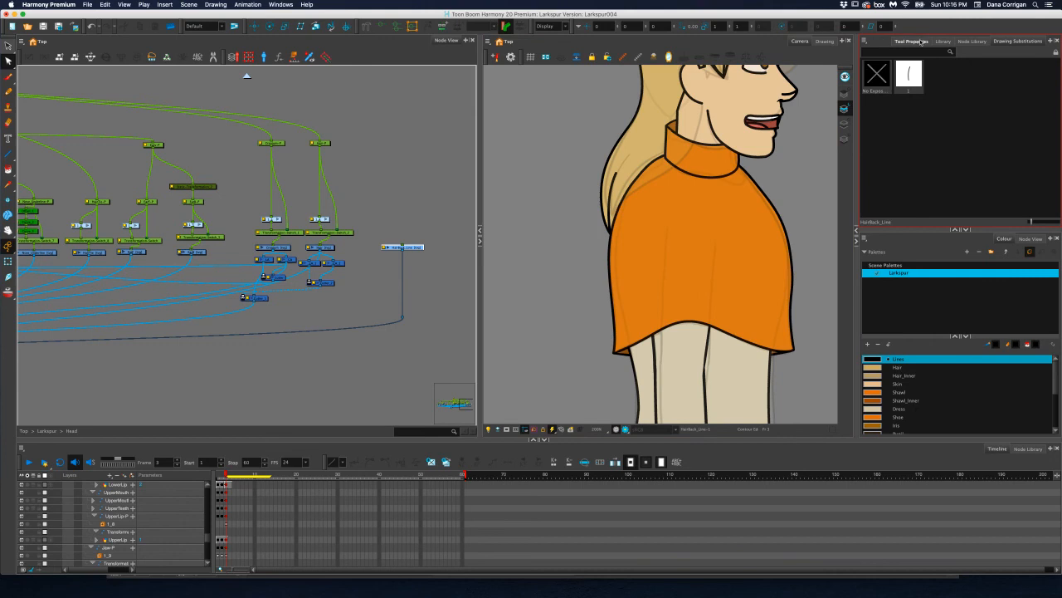
left_click(921, 41)
left_click(7, 45)
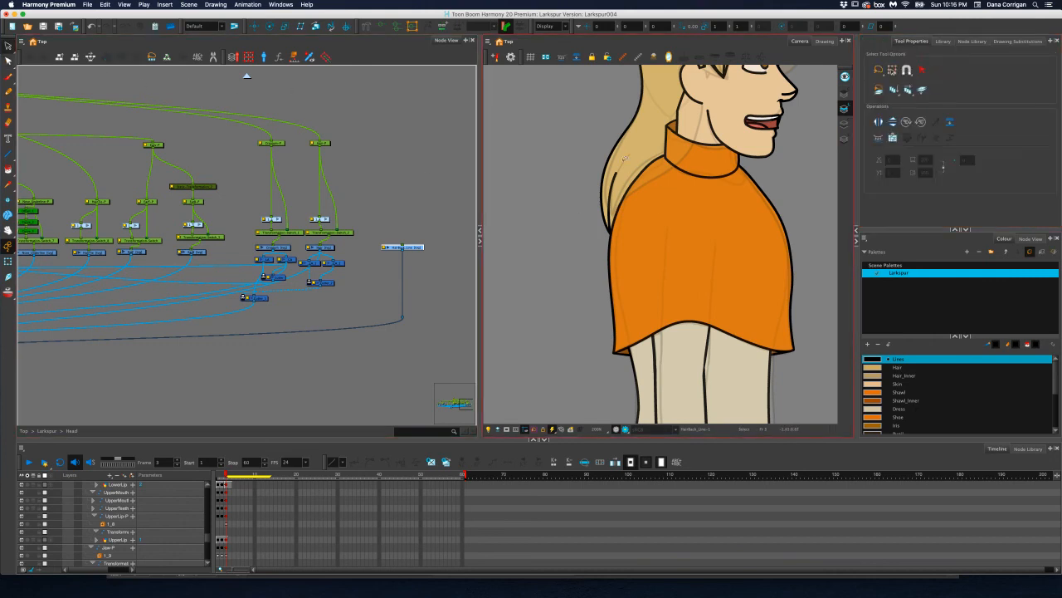
left_click(614, 174)
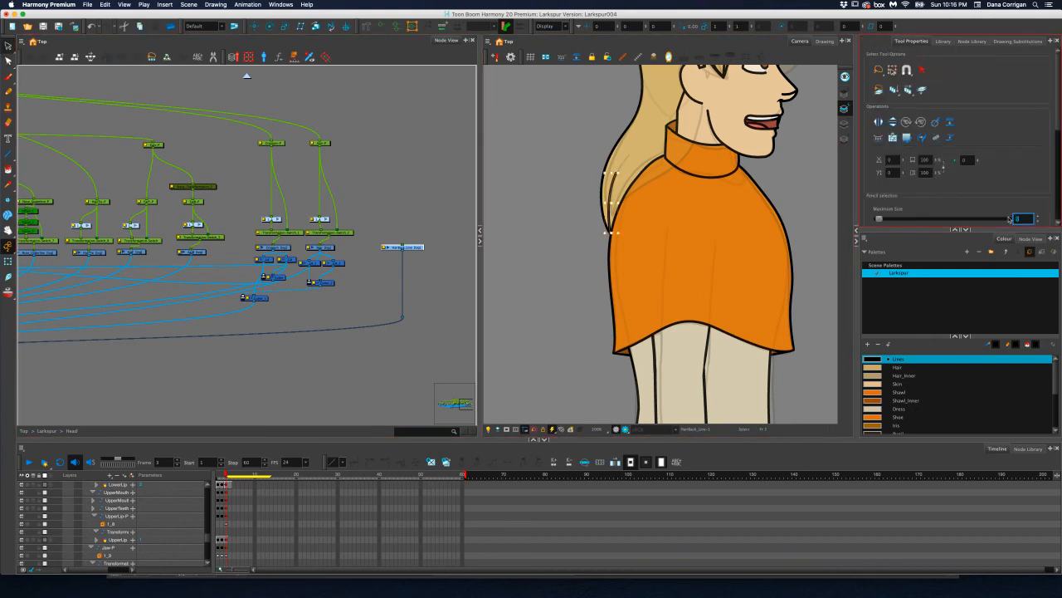
key("Return")
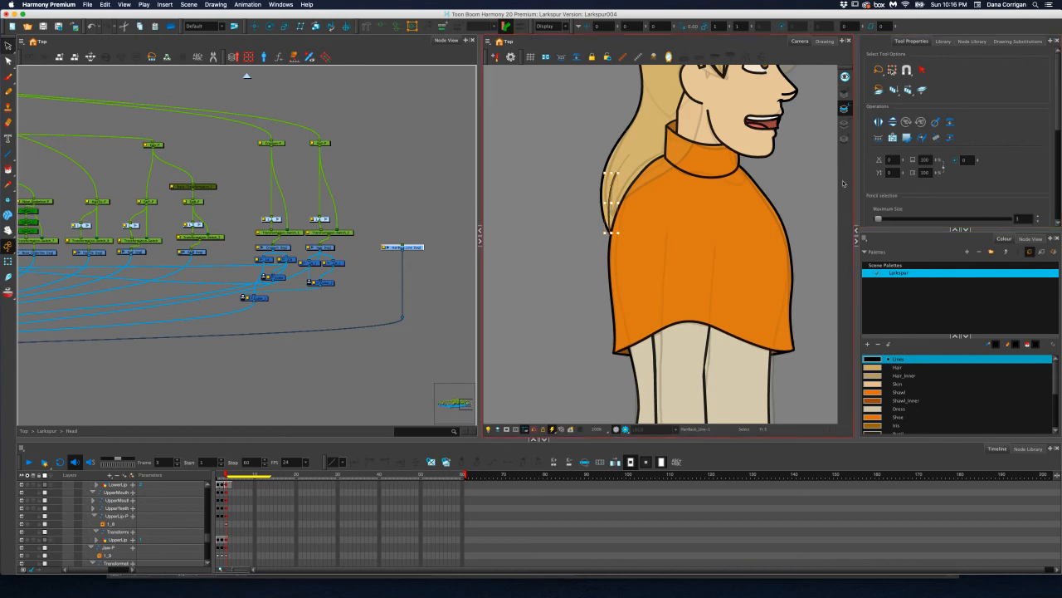
left_click_drag(1030, 219, 1000, 219)
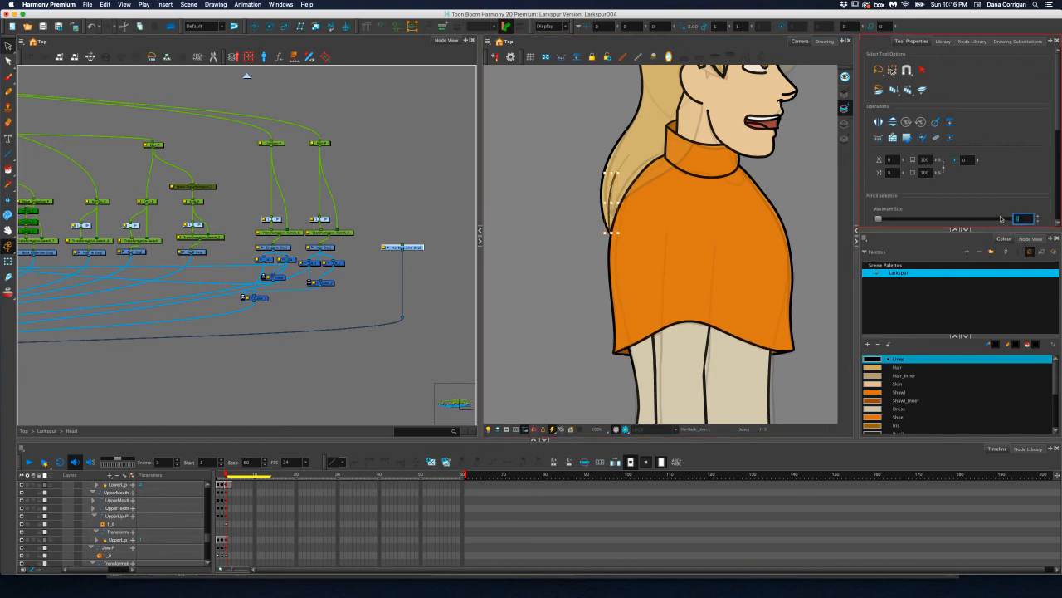
left_click(573, 187)
scroll(581, 190, "up", 2)
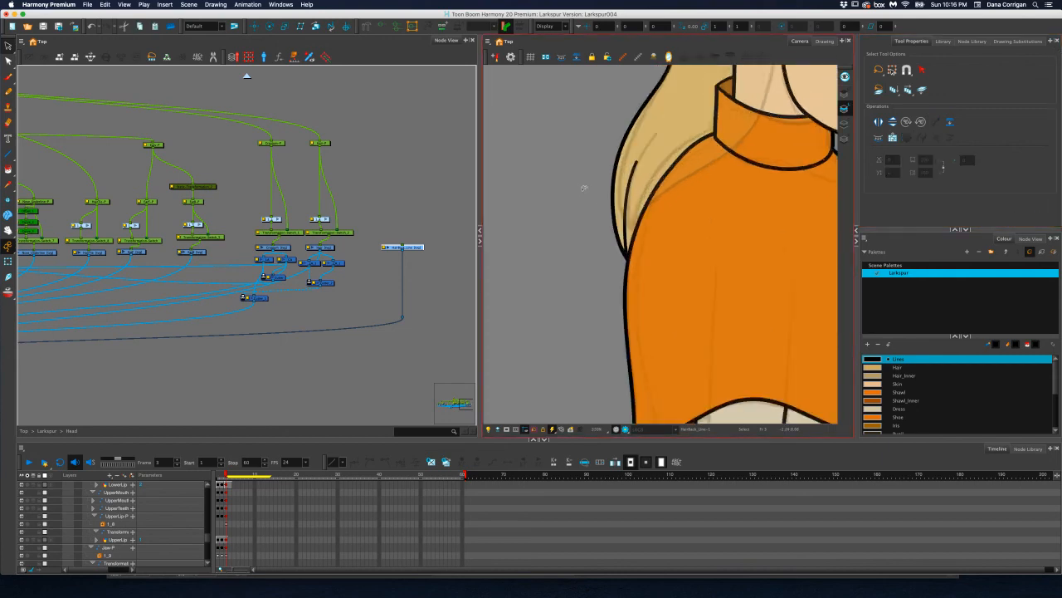
Activate the Pencil Editor on the back hair strand line, try an edit at its upper tip, and undo it
scroll(603, 190, "up", 1)
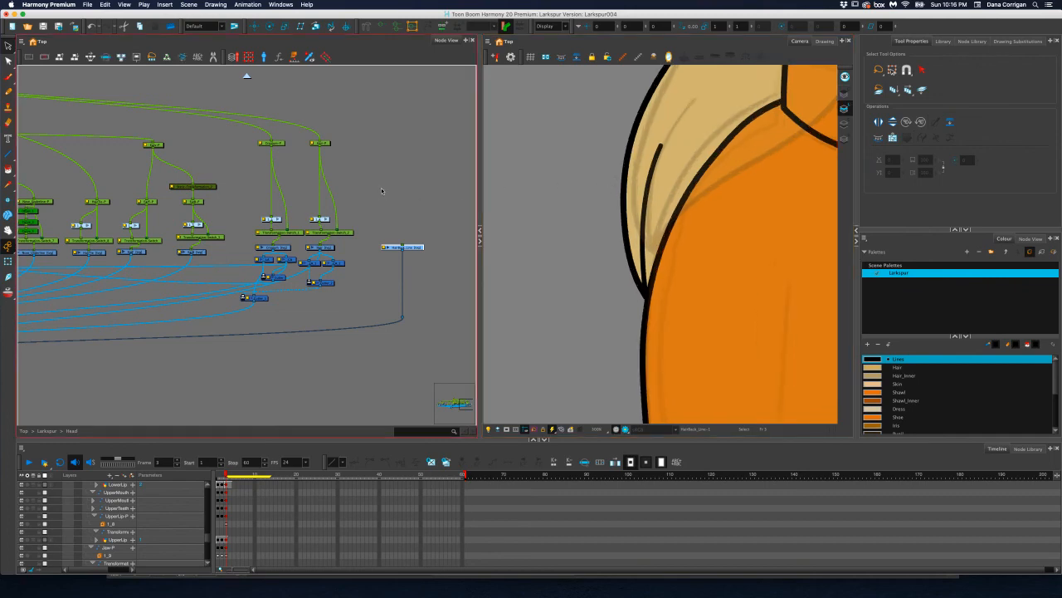
left_click_drag(9, 62, 40, 74)
left_click(655, 159)
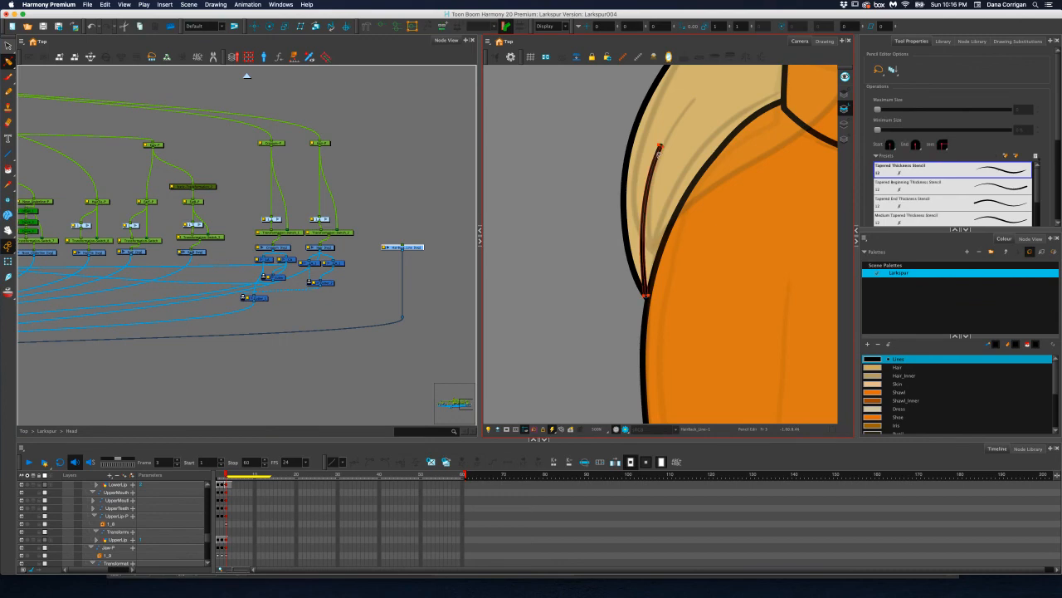
scroll(662, 137, "up", 2)
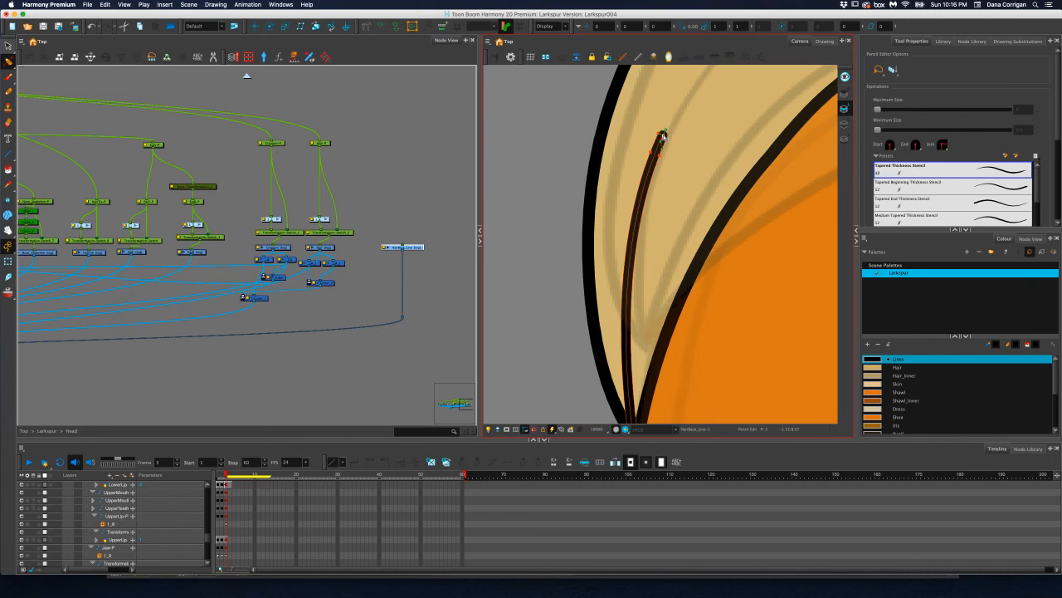
left_click(666, 137)
key("super+z")
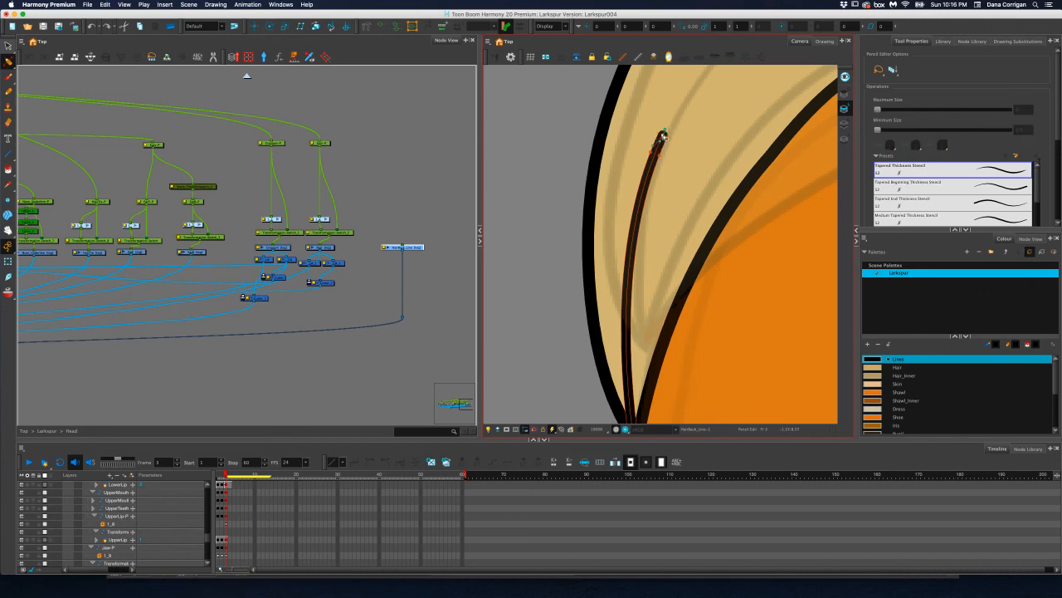
Reshape the thickness contour at the strand line's upper end to start a narrower taper
scroll(663, 137, "up", 3)
left_click(647, 159)
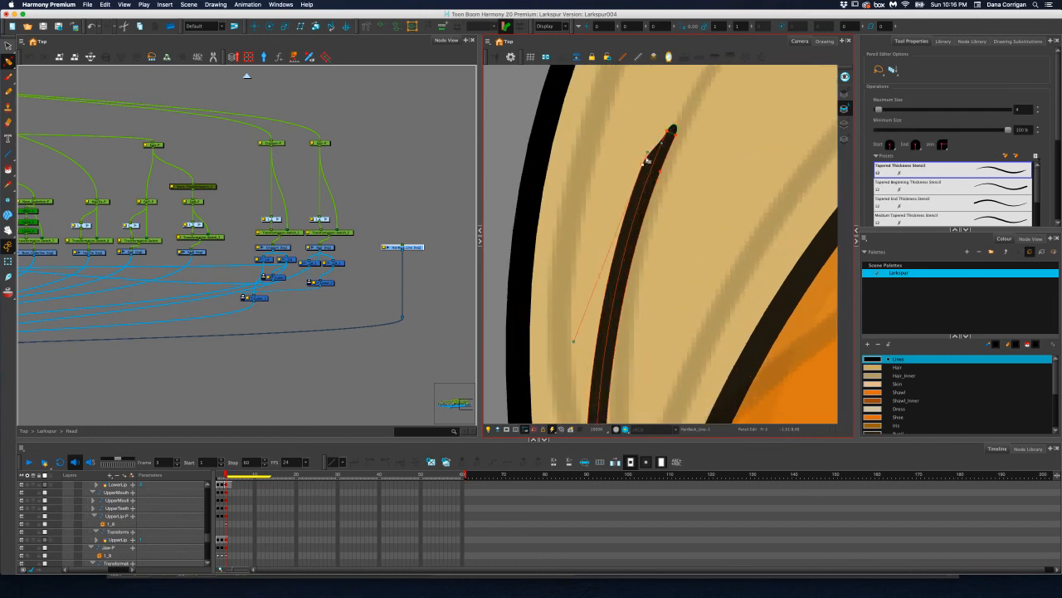
left_click_drag(648, 153, 649, 150)
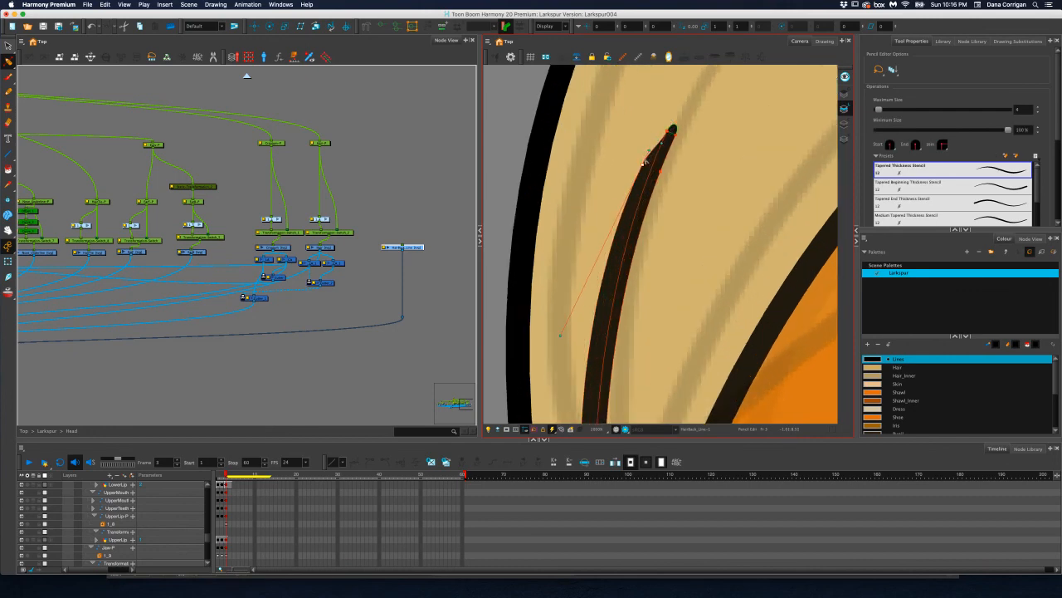
key("super+z")
left_click_drag(662, 142, 659, 140)
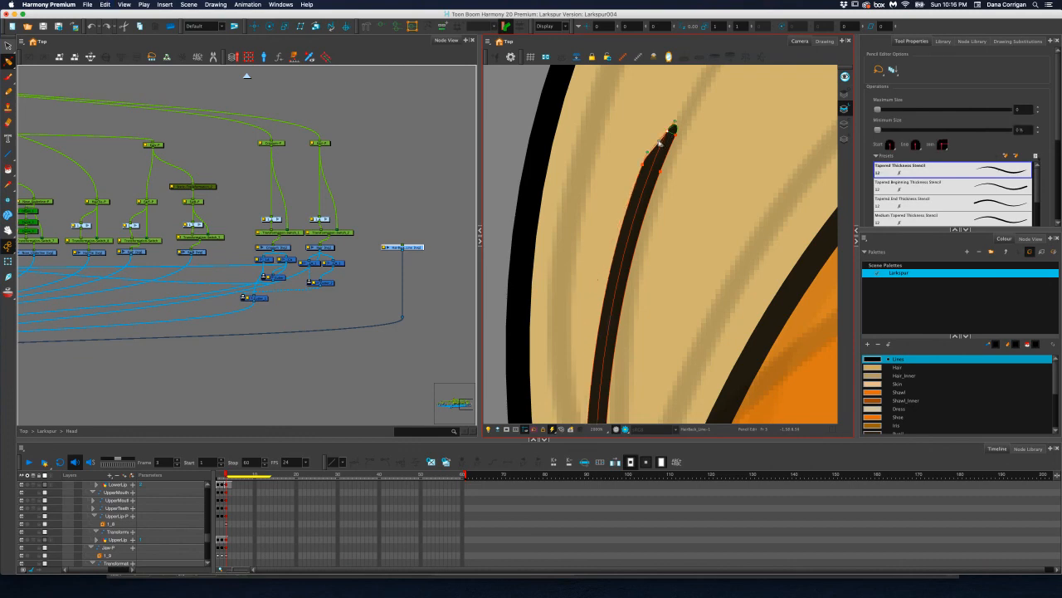
scroll(659, 142, "down", 10)
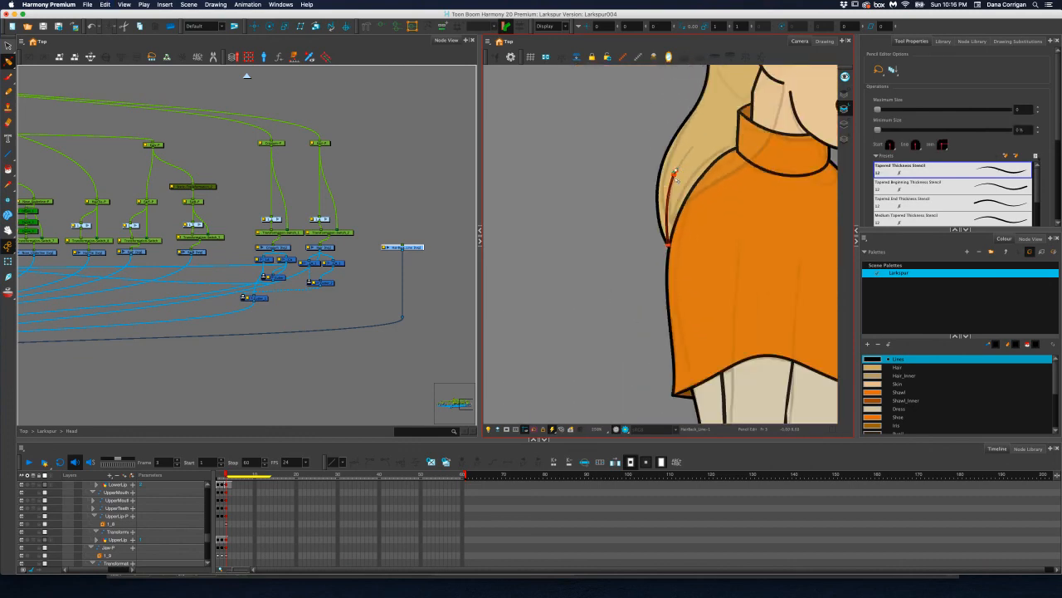
key("alt+s")
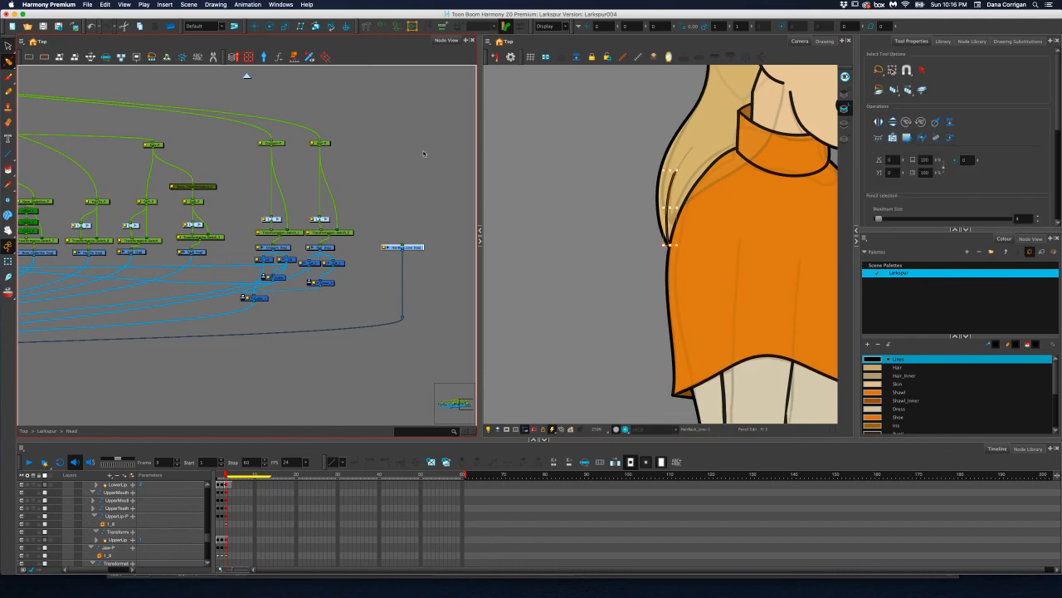
left_click(514, 163)
scroll(634, 191, "up", 2)
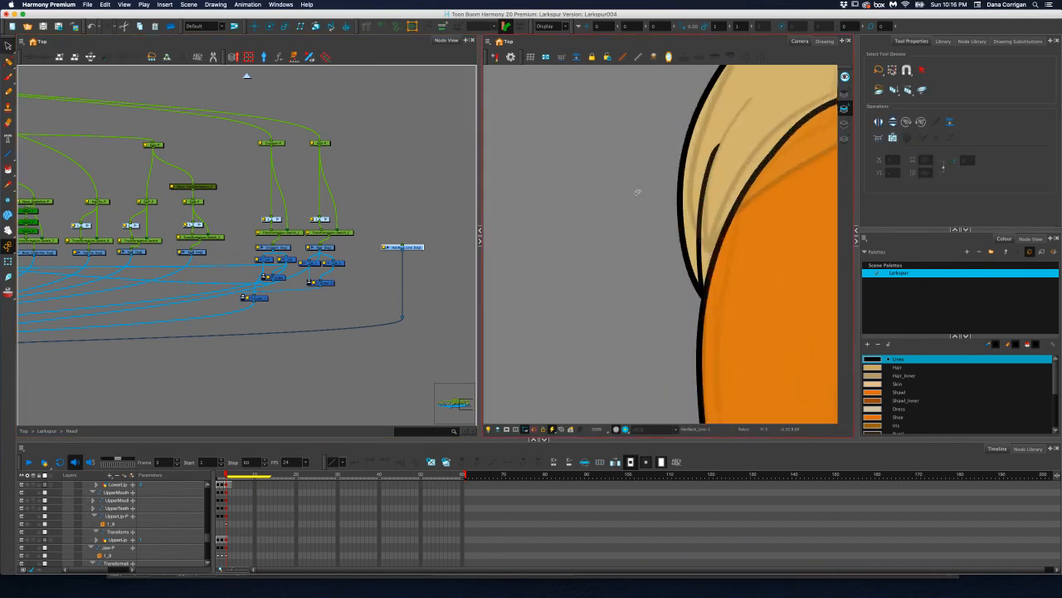
Refine the strand's upper tip taper with the Pencil Editor and save the scene
key("alt+shift+q")
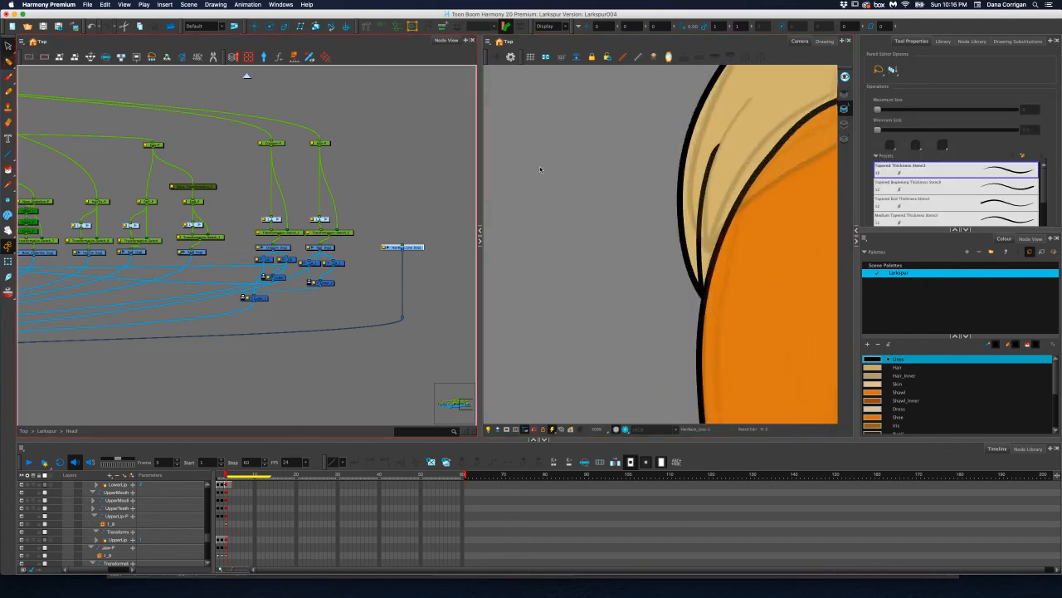
left_click(712, 168)
scroll(709, 166, "up", 4)
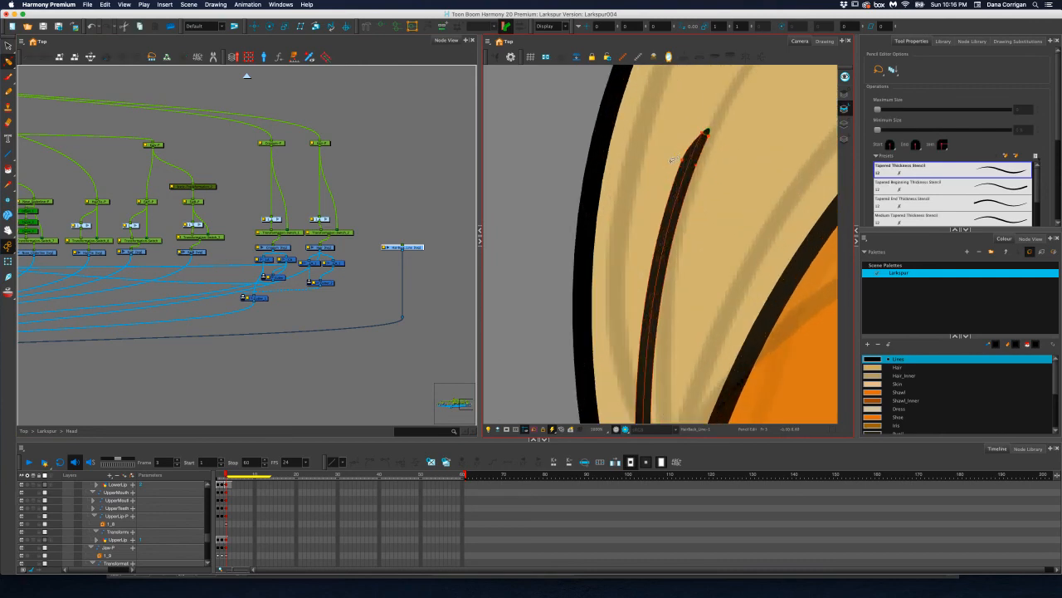
left_click(702, 138)
left_click(682, 159)
left_click_drag(689, 148, 687, 145)
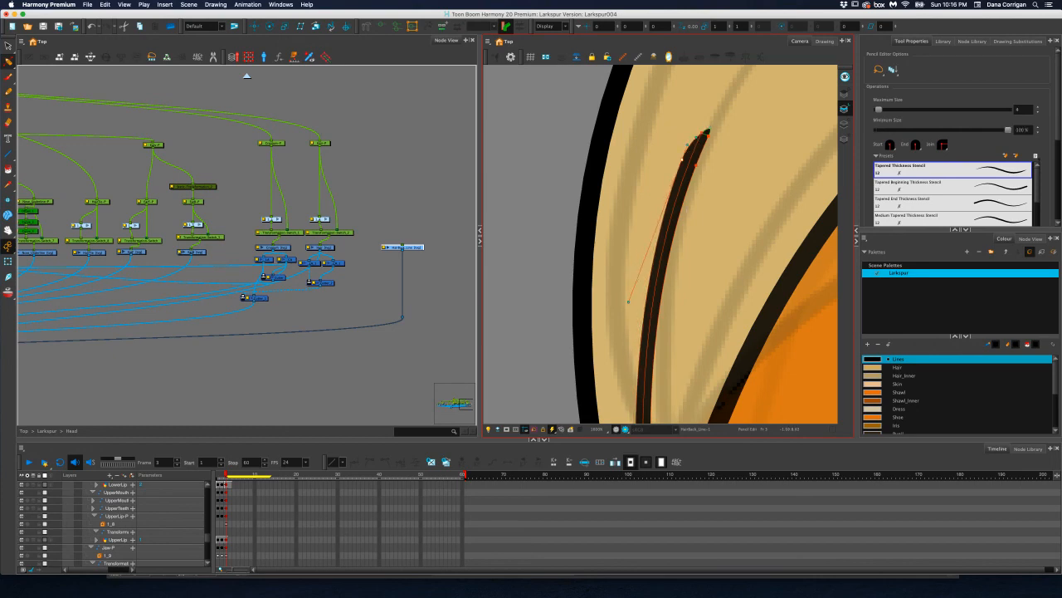
scroll(680, 217, "down", 2)
key("super+s")
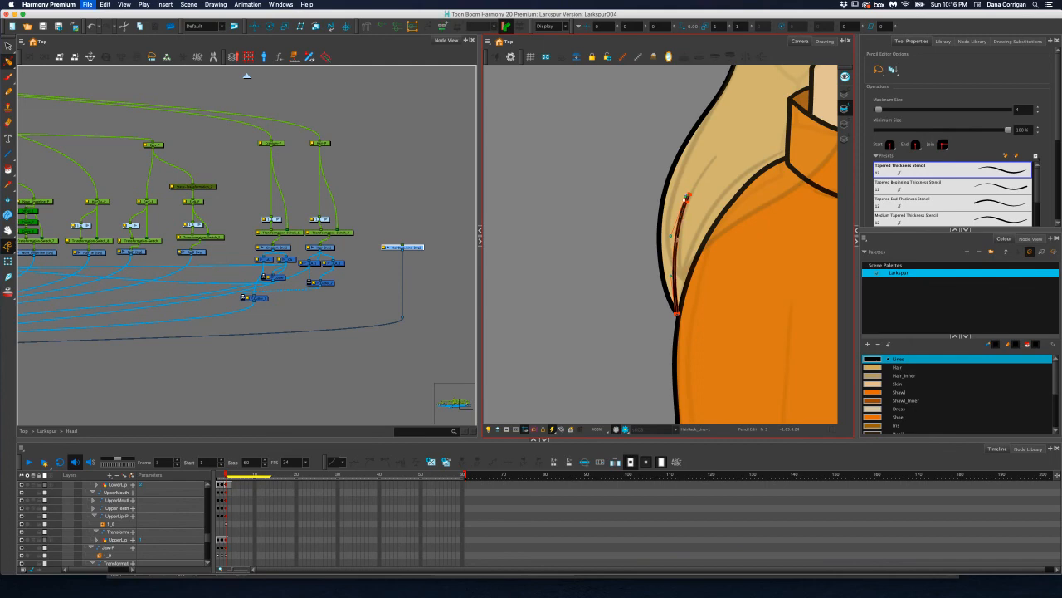
scroll(664, 246, "down", 3)
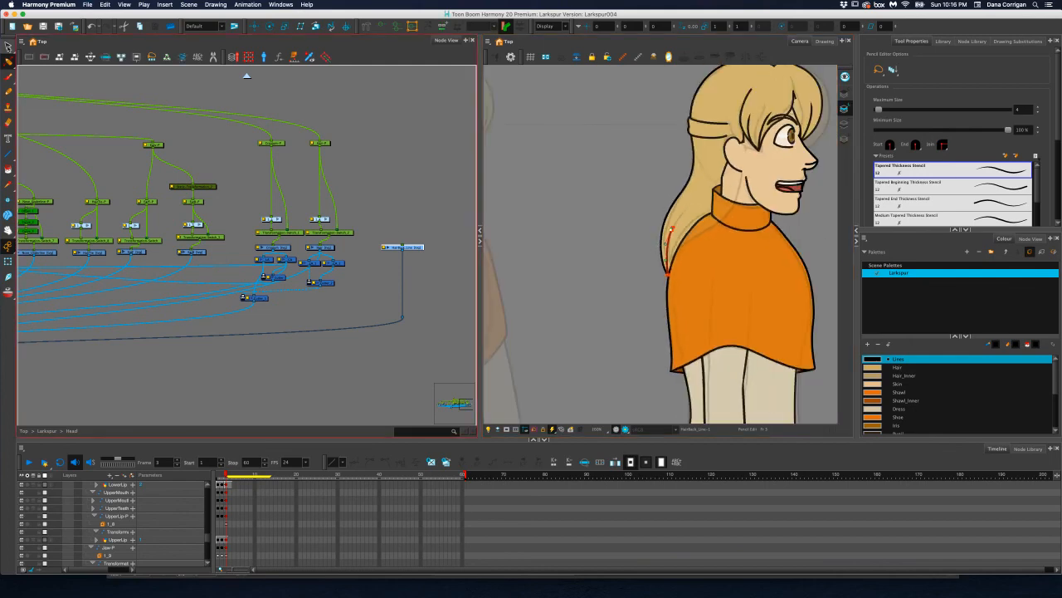
Add a parent peg to the HairBack_Line drawing node and align it above the node
left_click(8, 46)
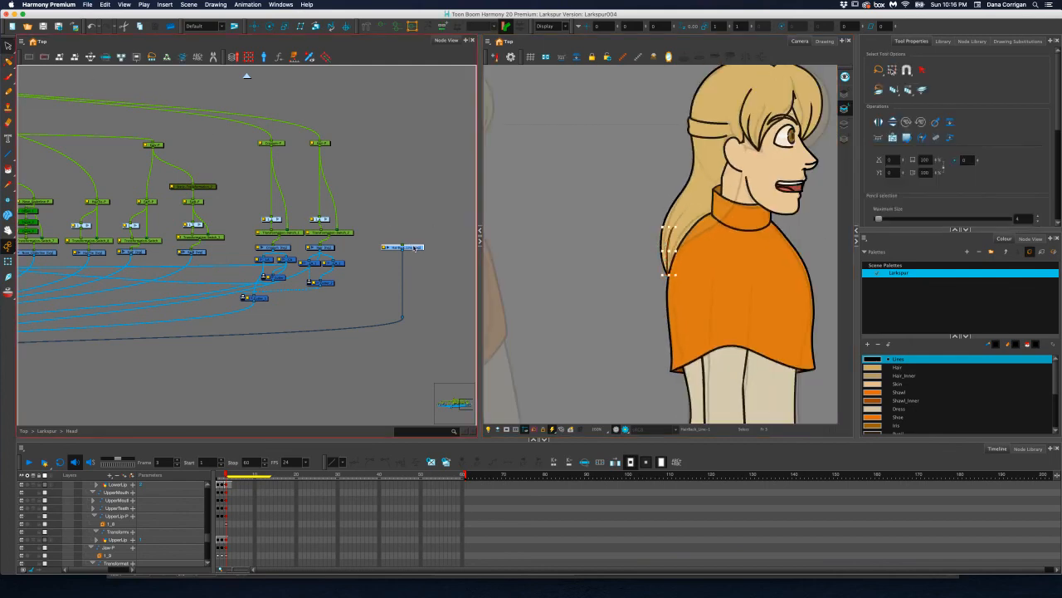
key("super+p")
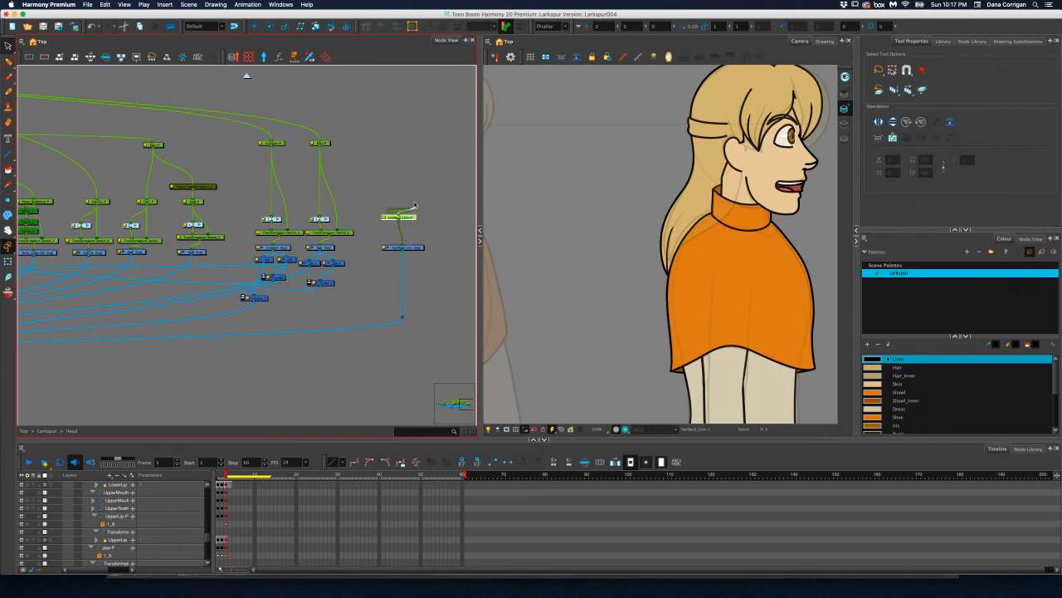
mouse_move(409, 218)
left_mouse_down()
mouse_move(408, 182)
mouse_move(409, 220)
left_mouse_up()
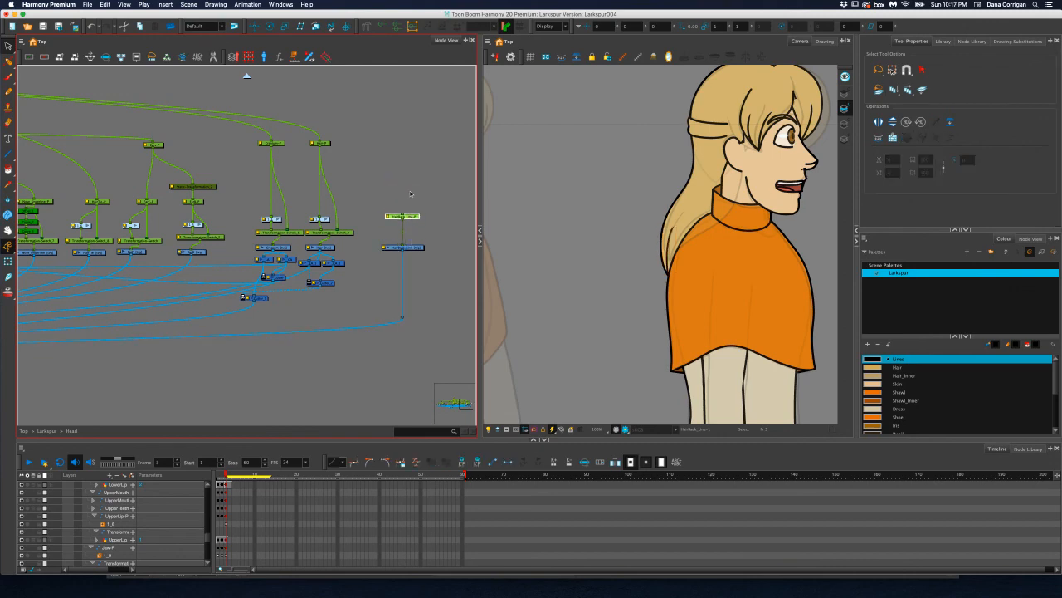
Move the HairBack_Line peg's pivot to the lower tip of the back hair strand
left_click(255, 27)
scroll(641, 337, "down", 3)
scroll(642, 337, "down", 3)
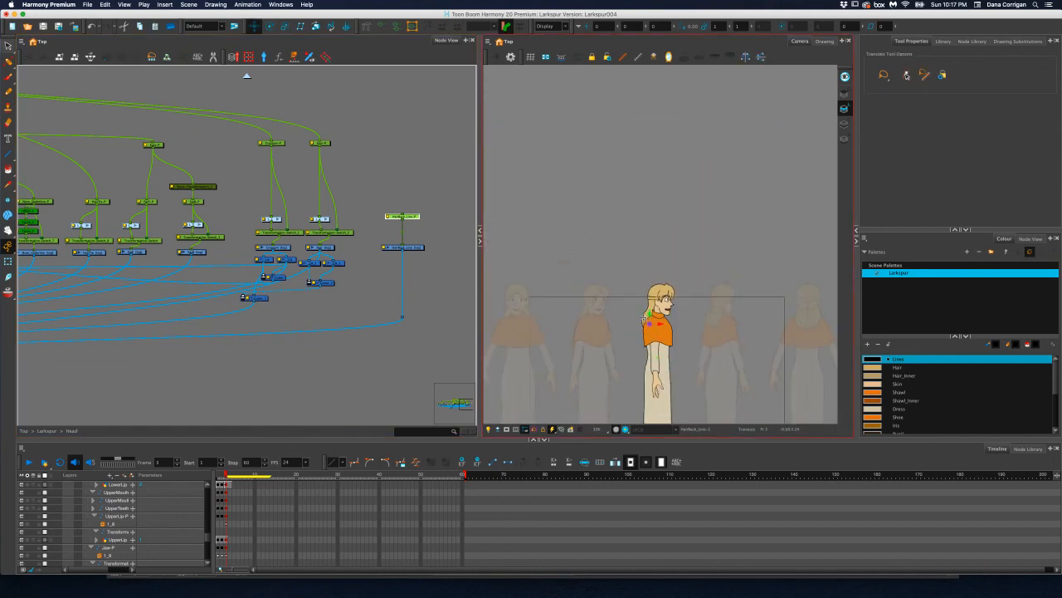
scroll(652, 316, "up", 6)
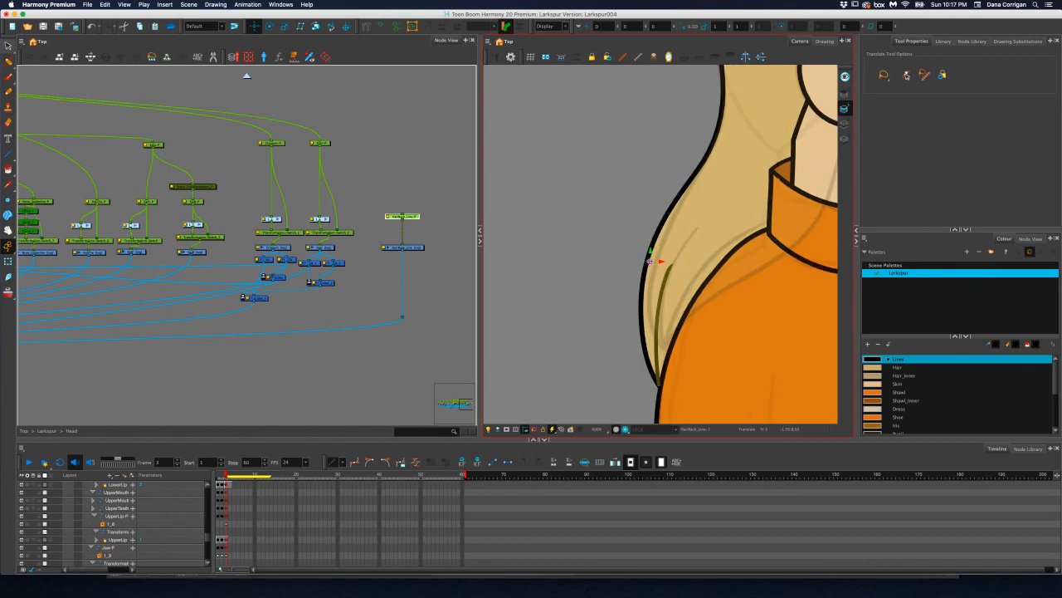
left_click_drag(650, 261, 658, 381)
left_click(659, 373)
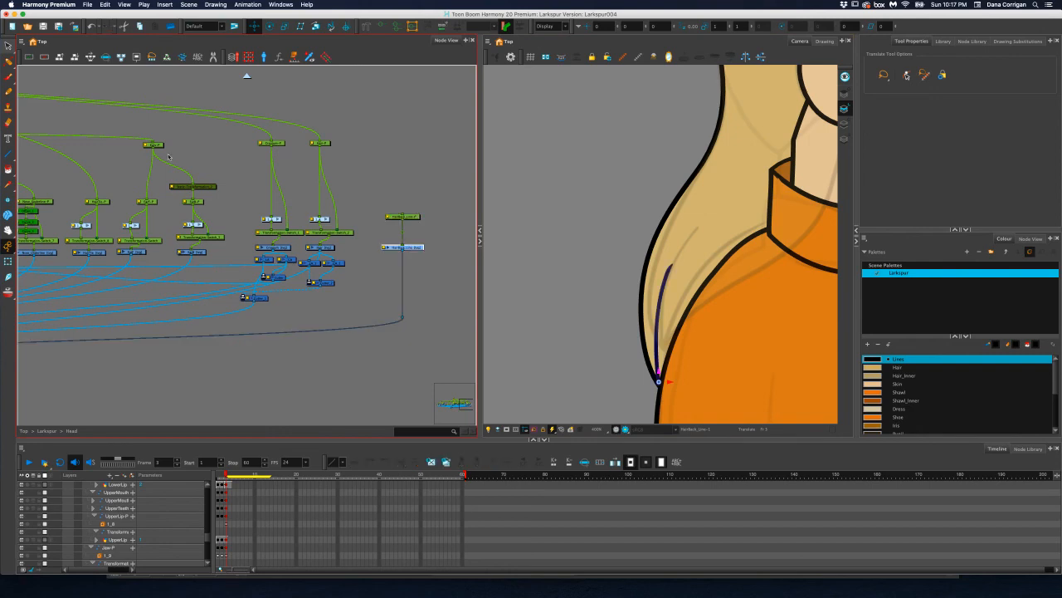
left_click(8, 46)
left_click(600, 237)
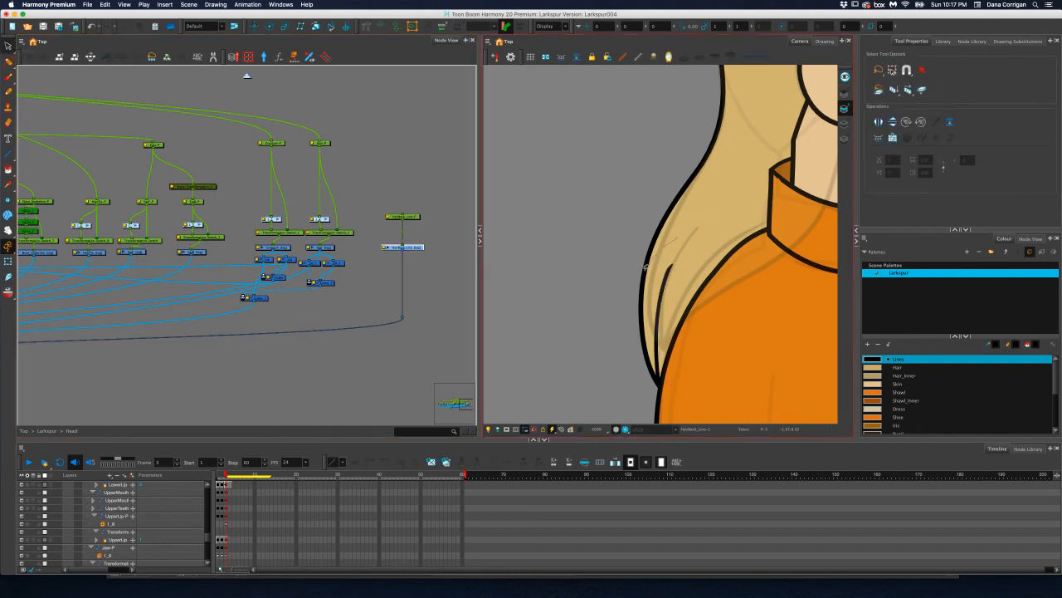
left_click_drag(645, 265, 700, 365)
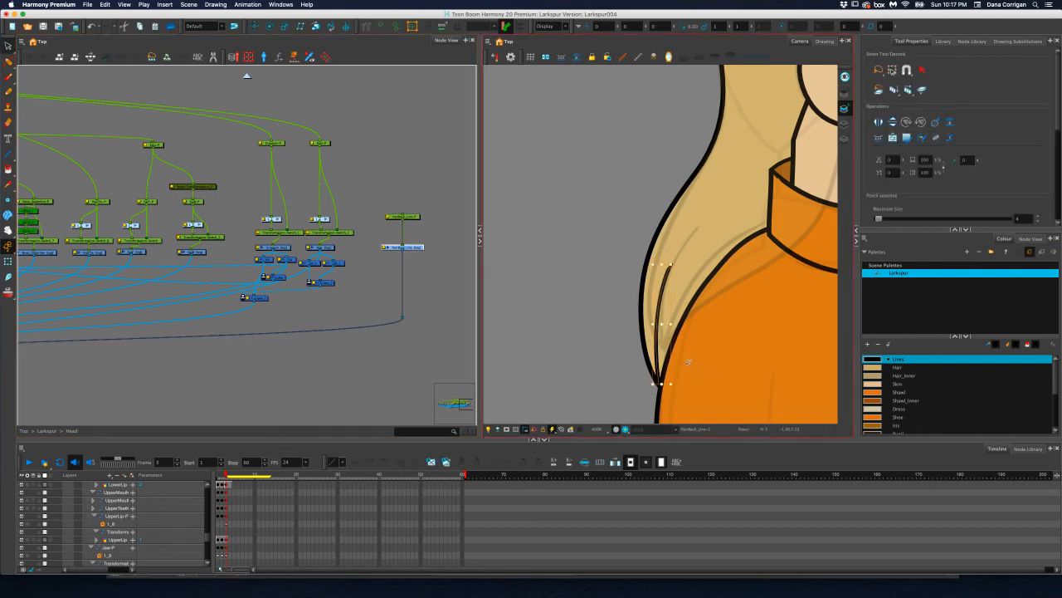
Locate the HairBack_Line peg's layer in the timeline and keyframe it on frames 1 to 3
left_click(418, 216)
scroll(430, 251, "down", 1)
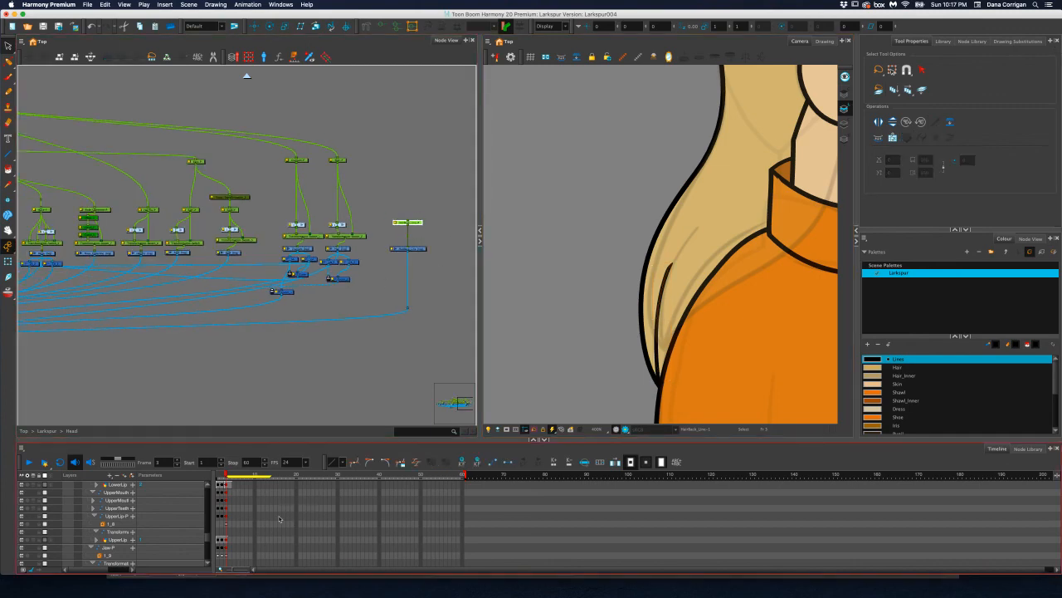
key("o")
left_click(226, 492)
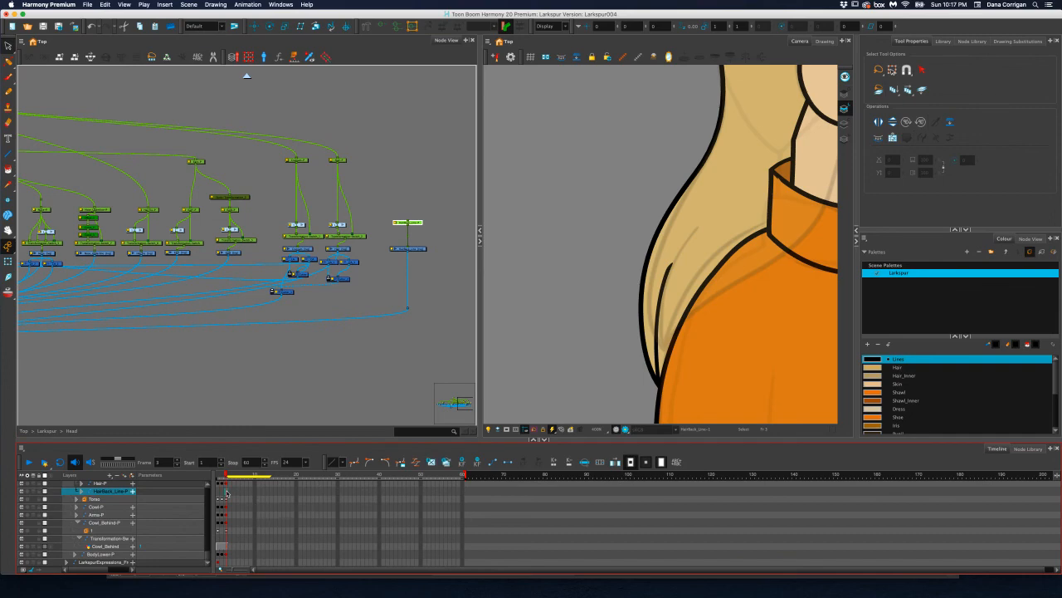
left_click(222, 493)
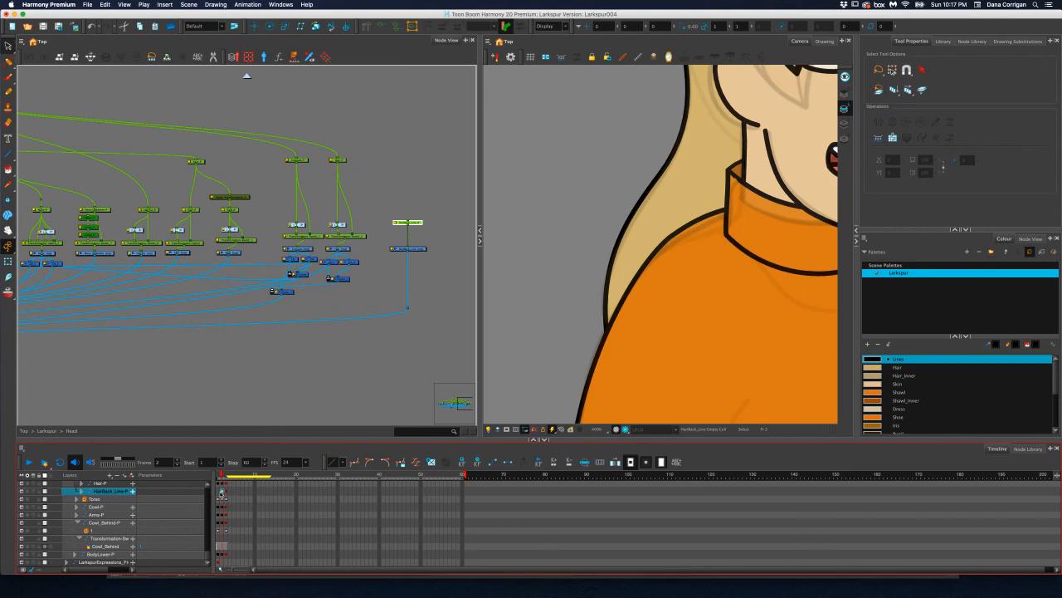
left_click(219, 494)
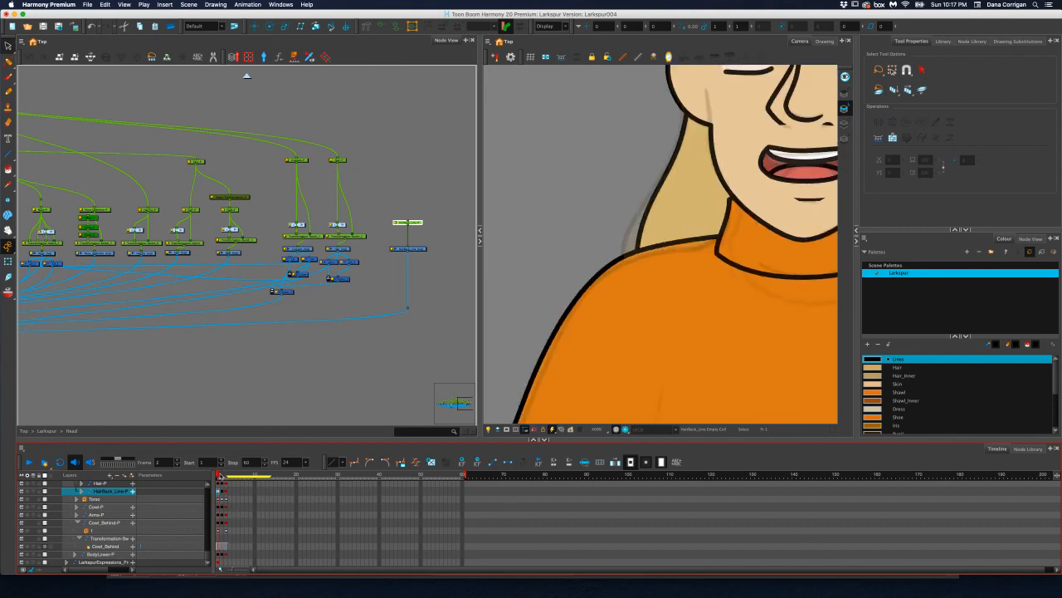
left_click_drag(215, 474, 228, 475)
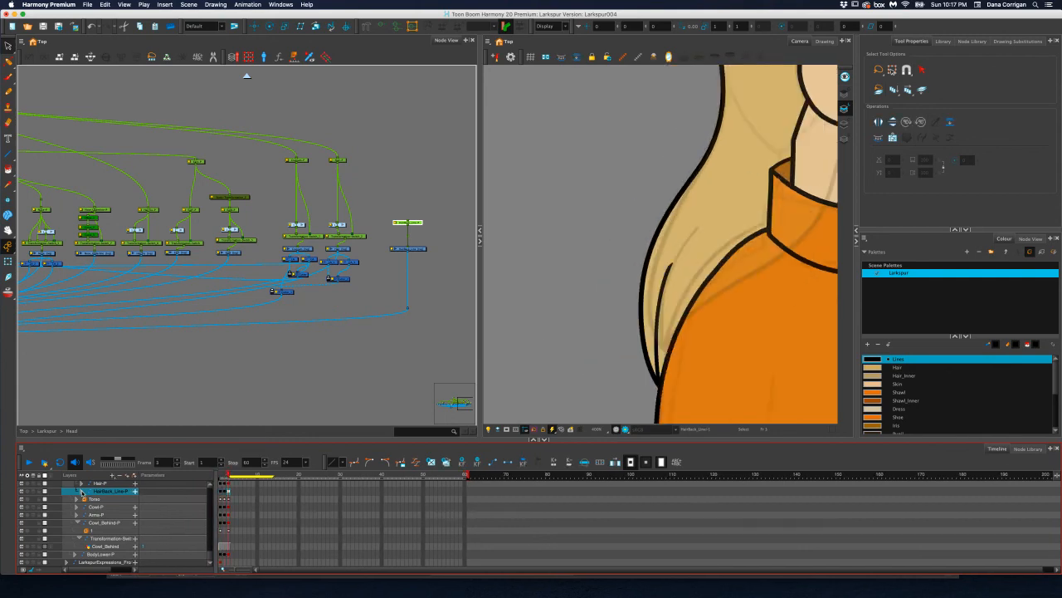
Expand the HairBack_Line peg layer and extend its drawing's exposure across frames 1 to 3
left_click(82, 492)
left_click(229, 499)
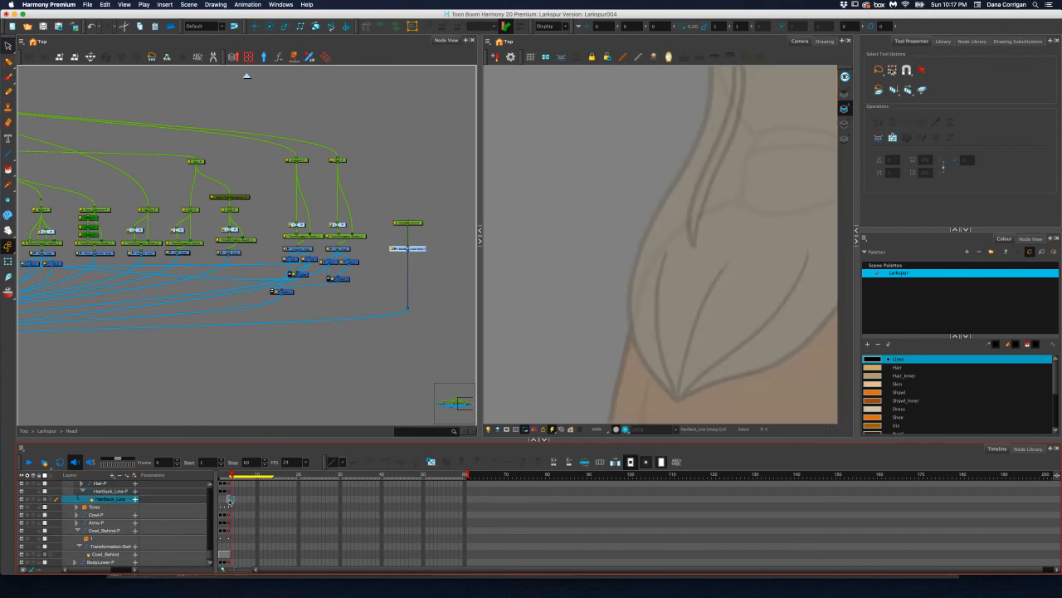
left_click(224, 500)
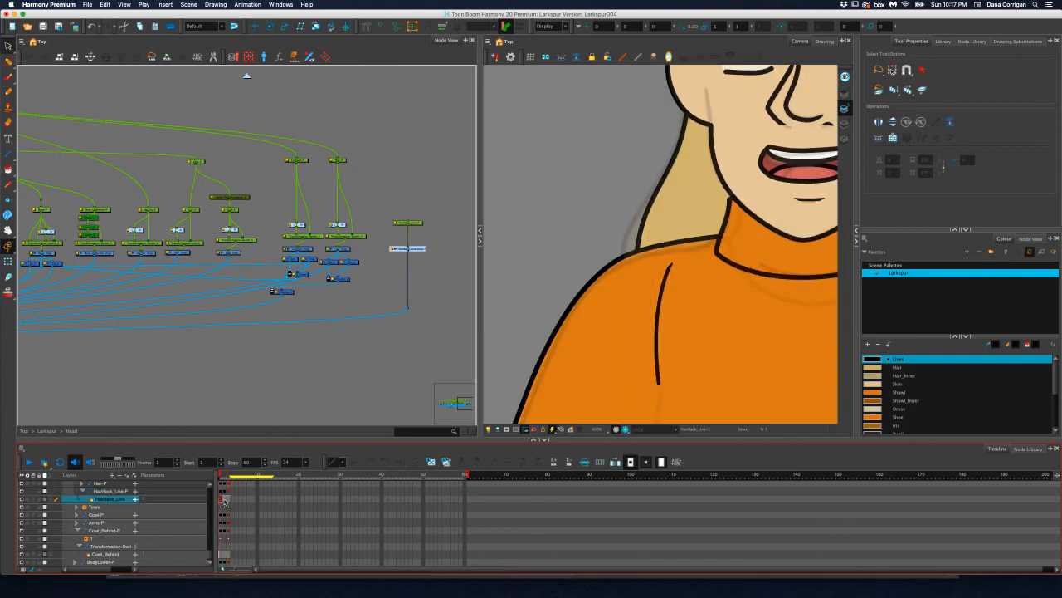
left_click(225, 508)
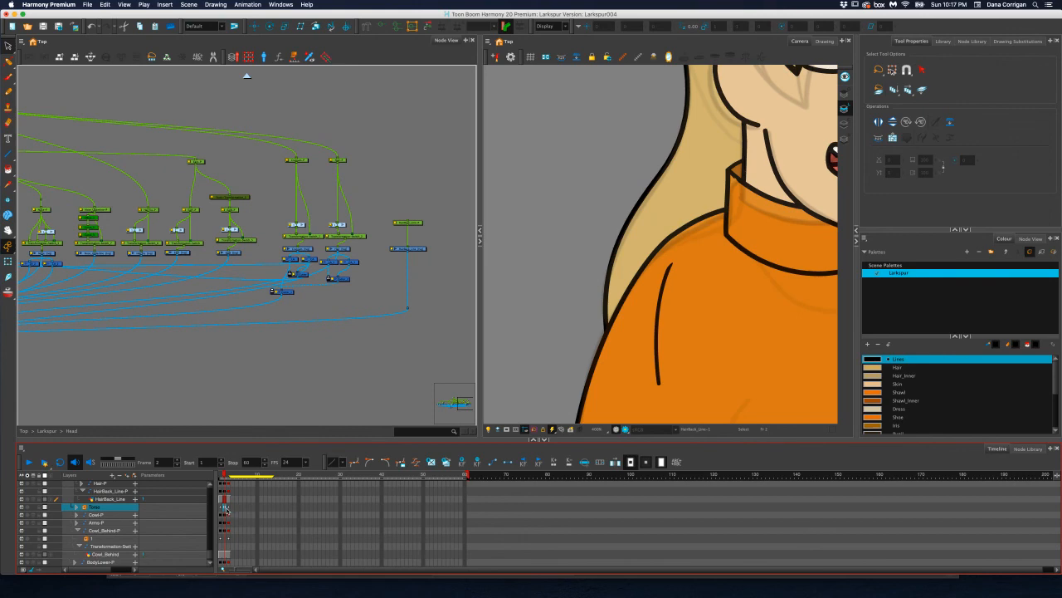
Try a Z position of -.001 for the HairBack_Line peg on frame 3 and undo it
left_click(224, 491)
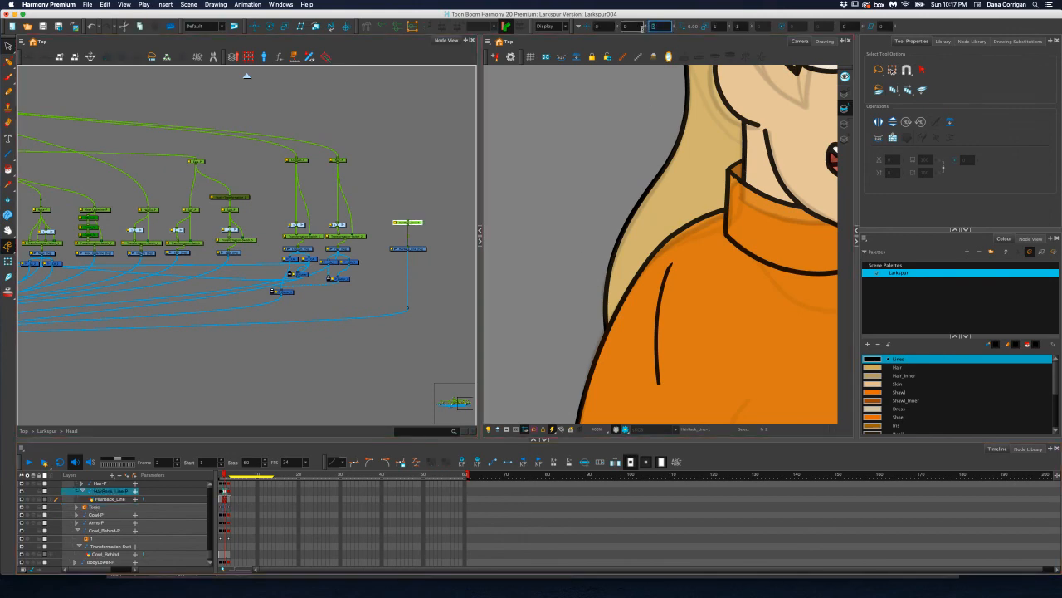
key("period")
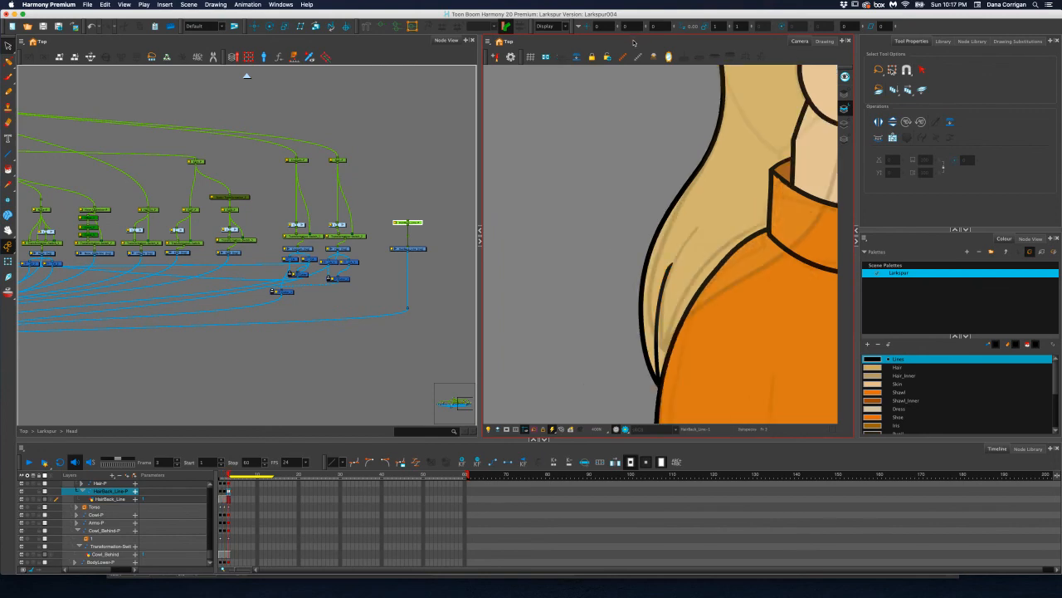
key("period")
left_click_drag(667, 28, 645, 27)
type("-.0")
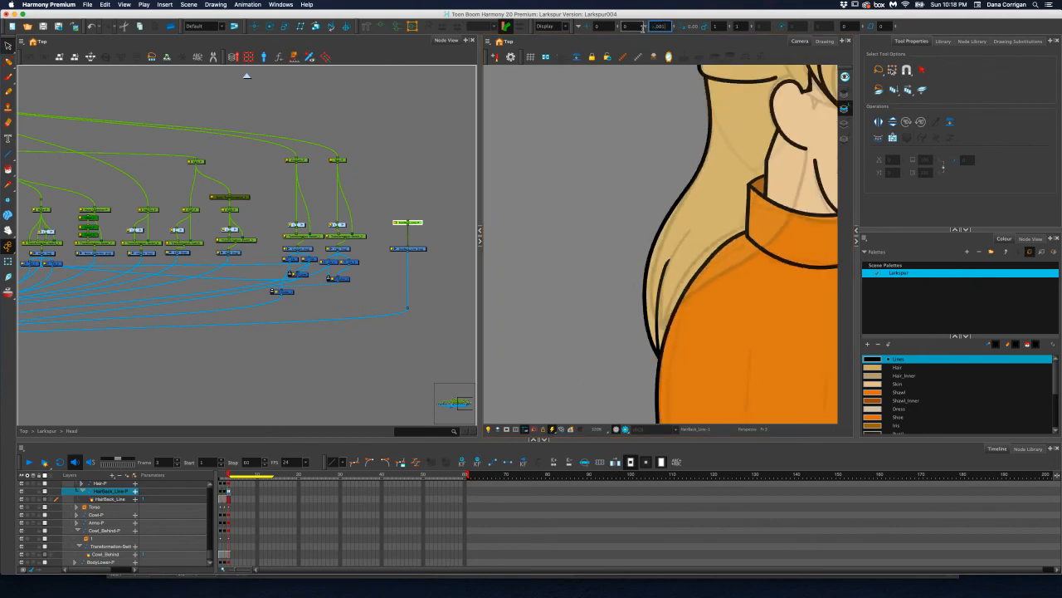
type("01")
key("Return")
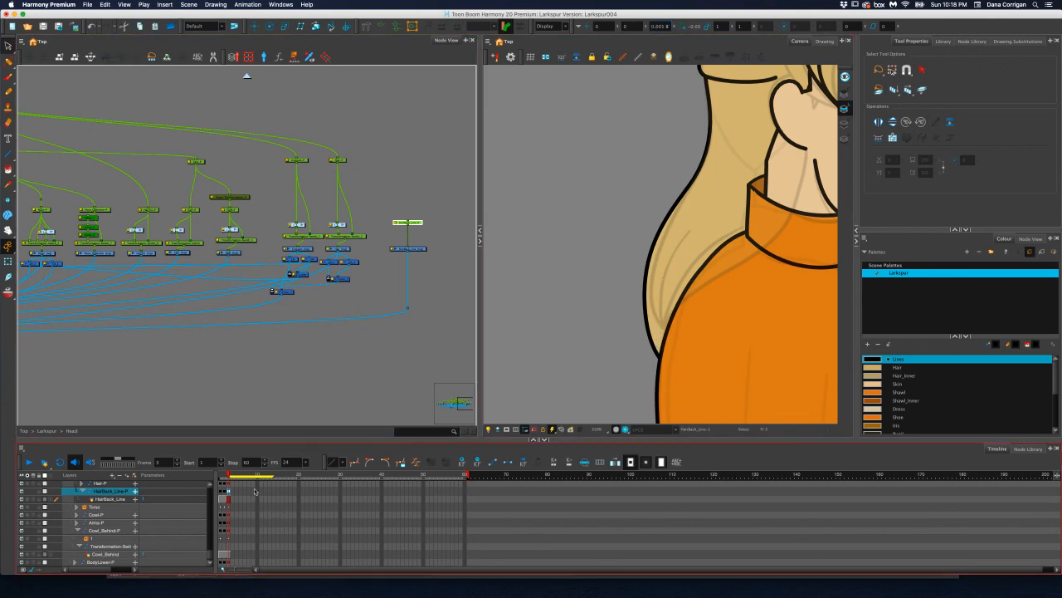
key("ctrl+z")
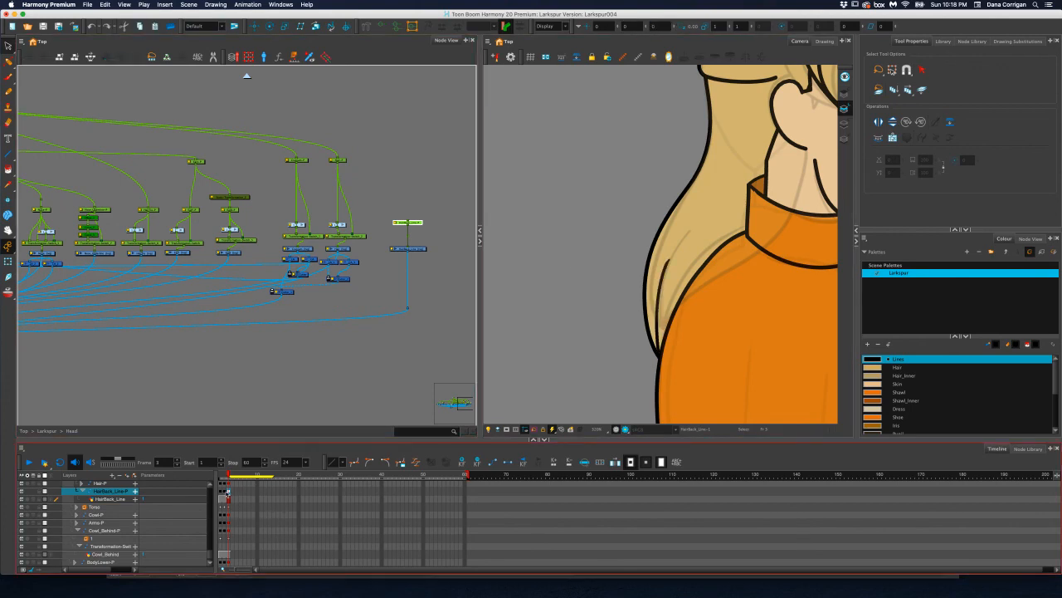
Set the HairBack_Line peg's Z position to -.001 on frame 2 and copy that keyframe to frame 1
left_click(223, 491)
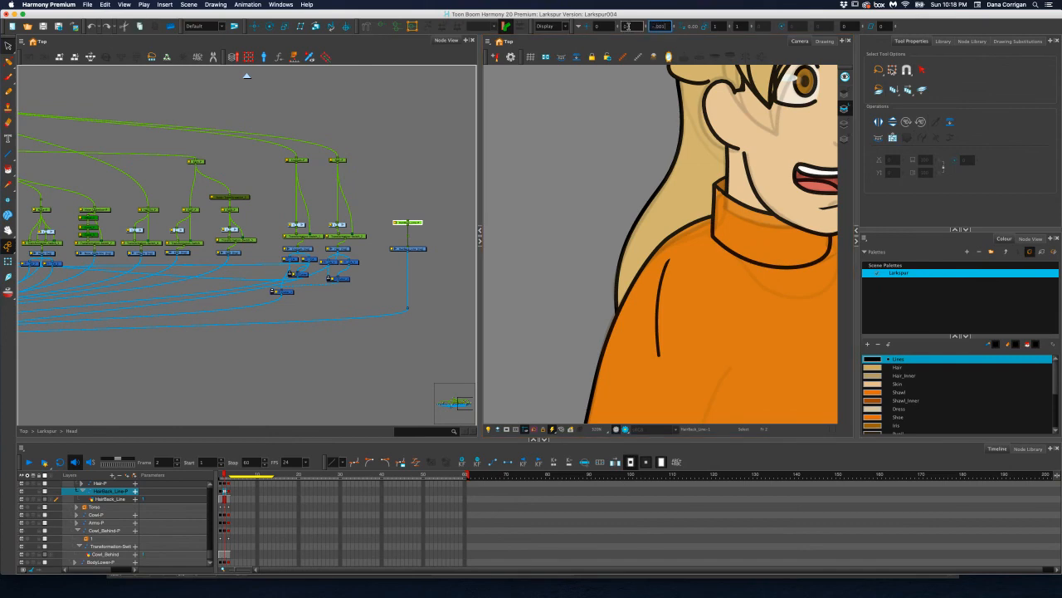
key("Return")
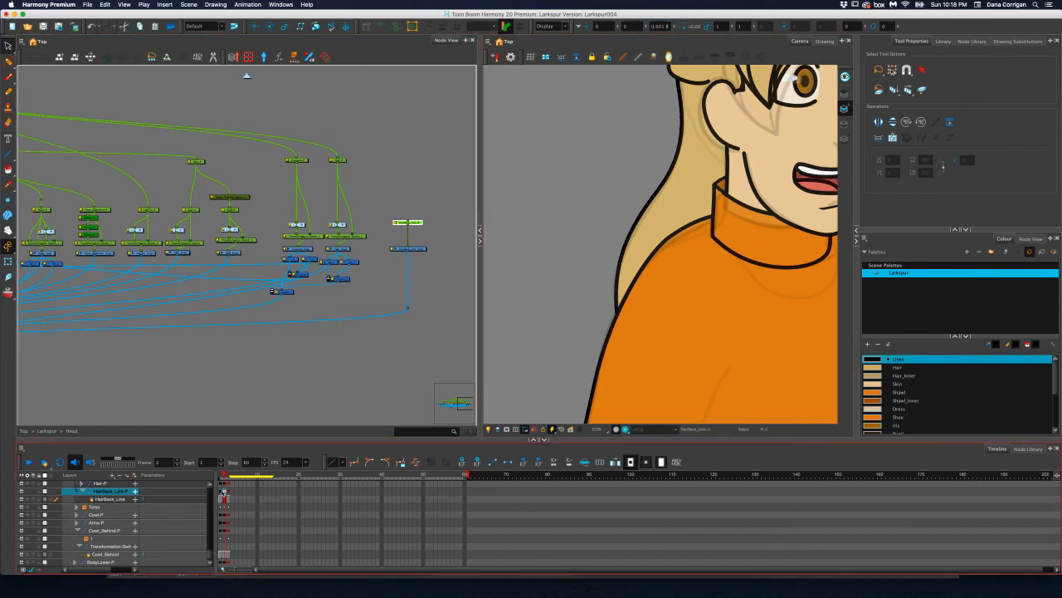
left_click(221, 492)
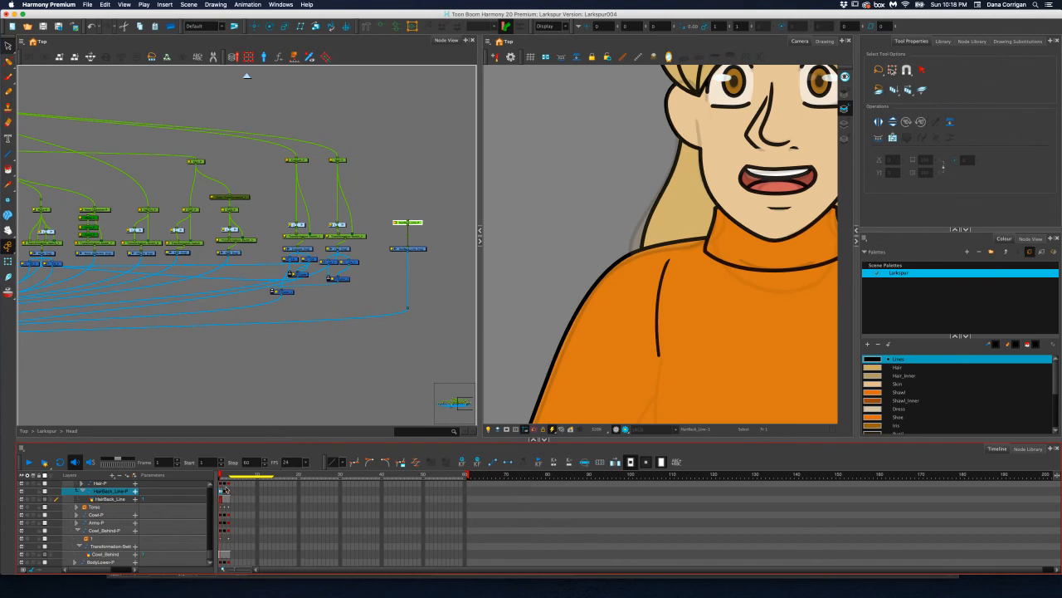
left_click(225, 492)
left_click_drag(225, 492, 220, 492)
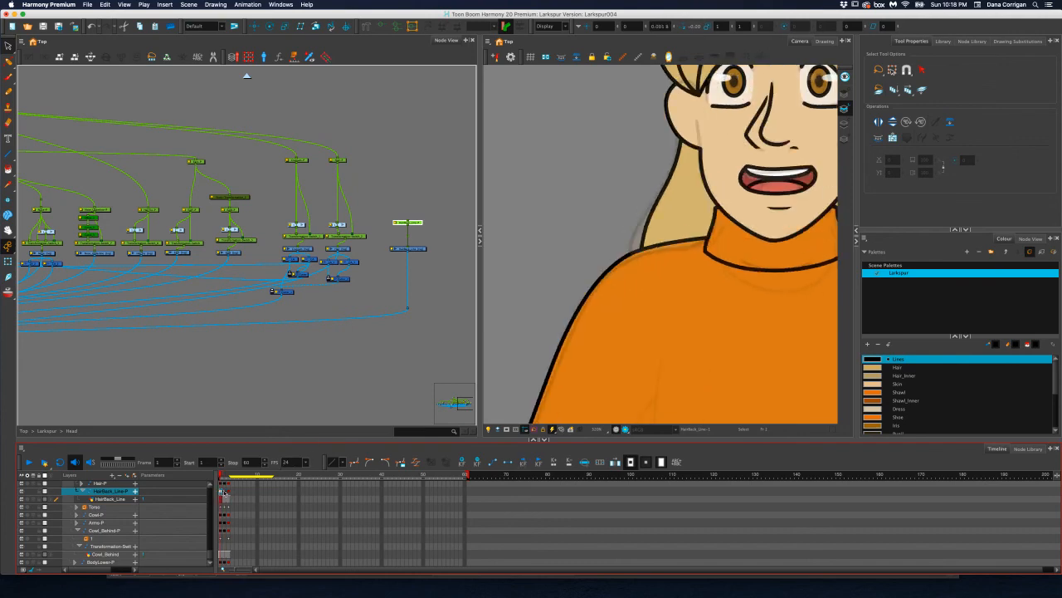
left_click(224, 492)
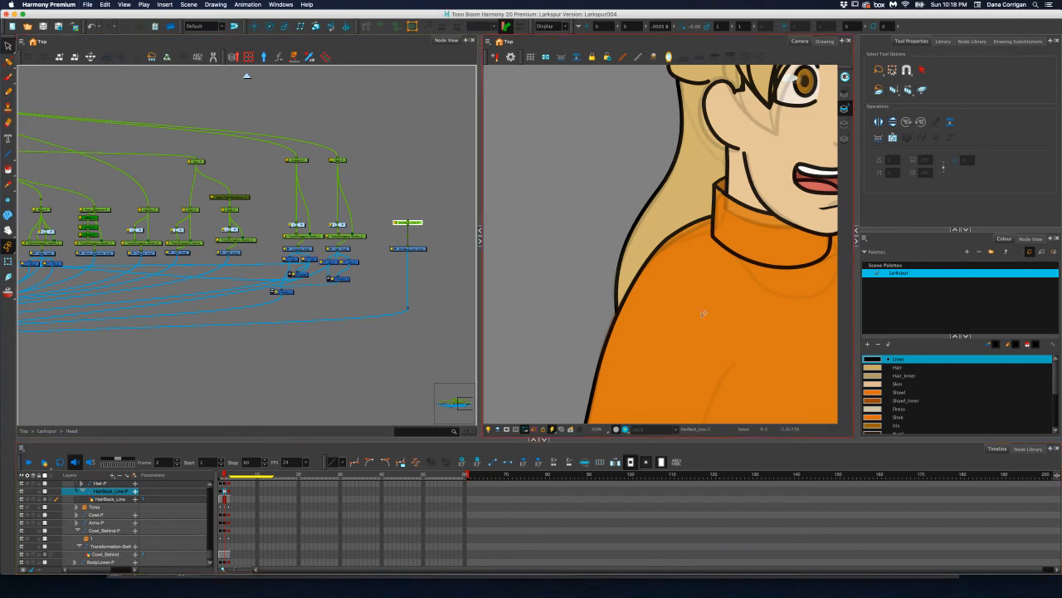
Check the character's full-body poses across frames 1 to 3, including the hair strand in profile
scroll(687, 309, "down", 5)
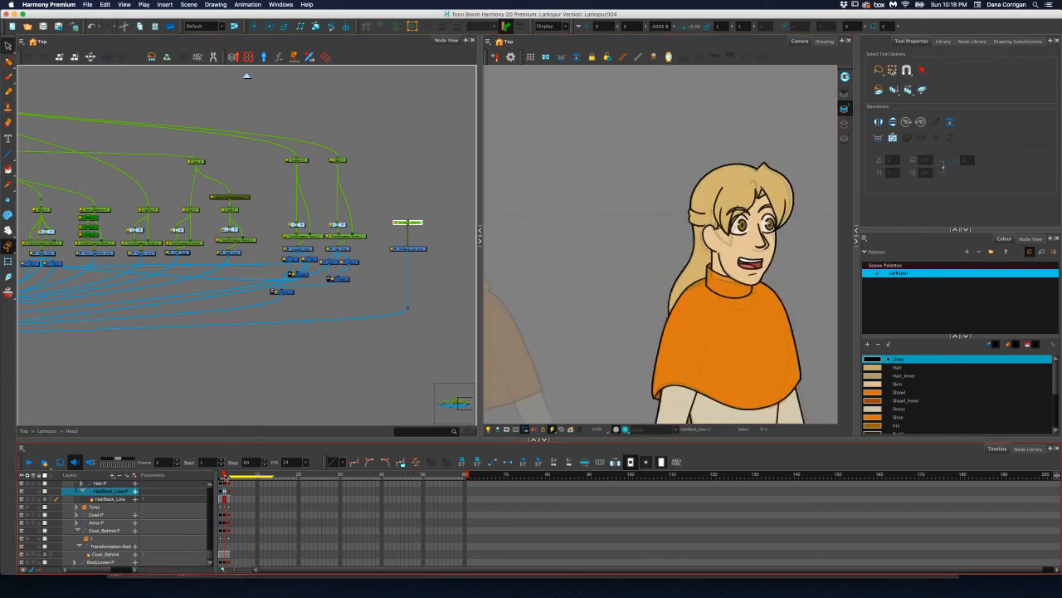
key("period")
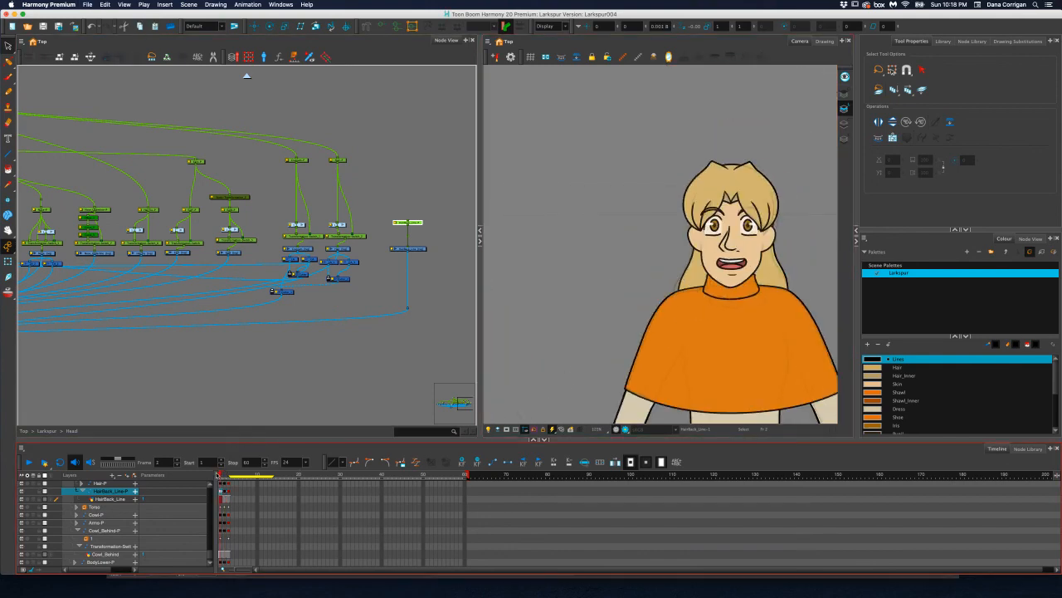
mouse_move(229, 475)
left_mouse_down()
mouse_move(220, 477)
mouse_move(229, 477)
left_mouse_up()
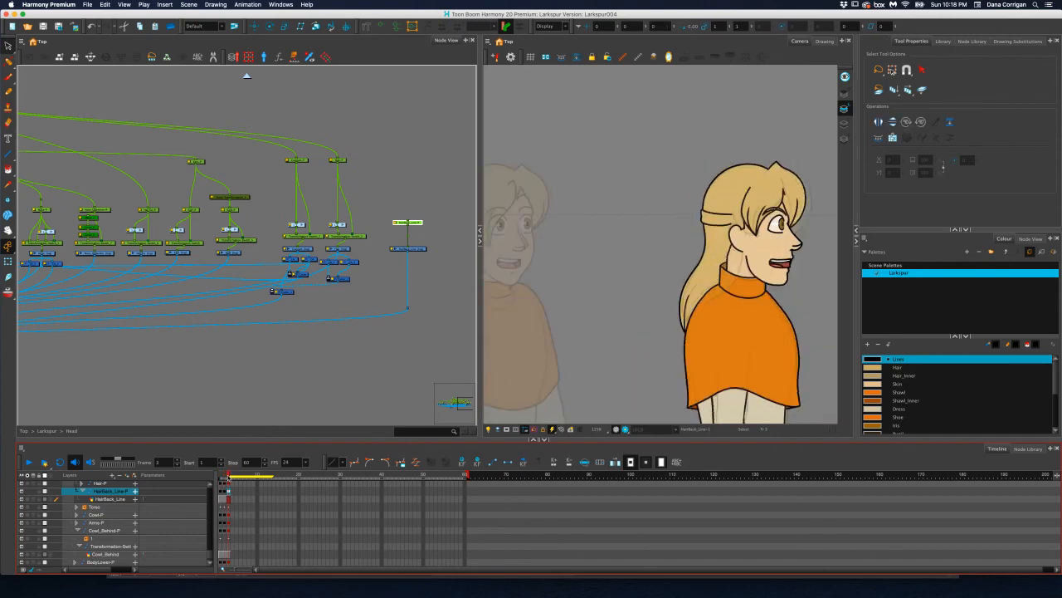
scroll(631, 365, "down", 5)
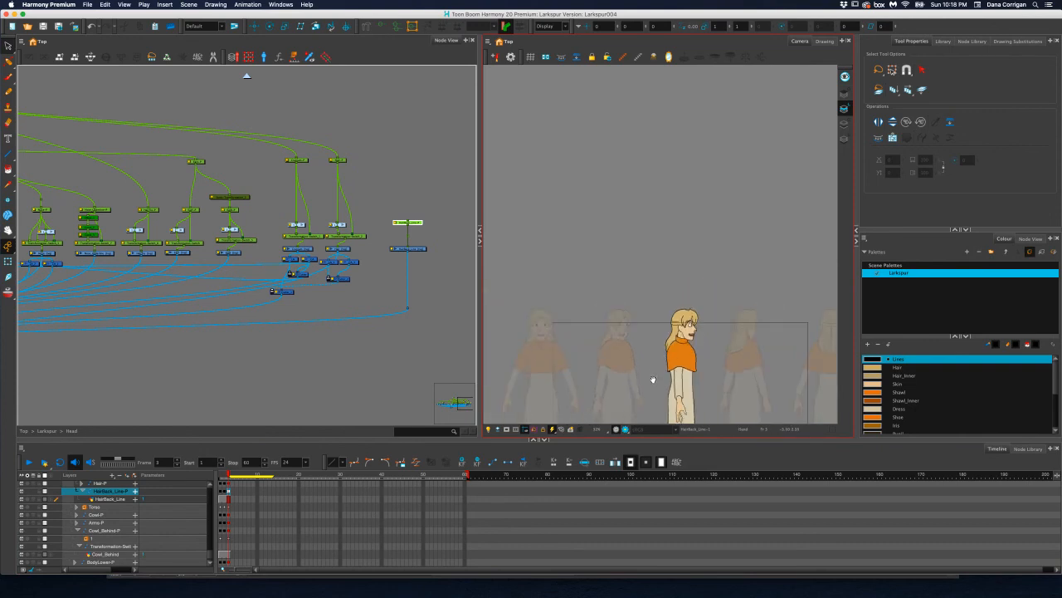
scroll(653, 348, "up", 3)
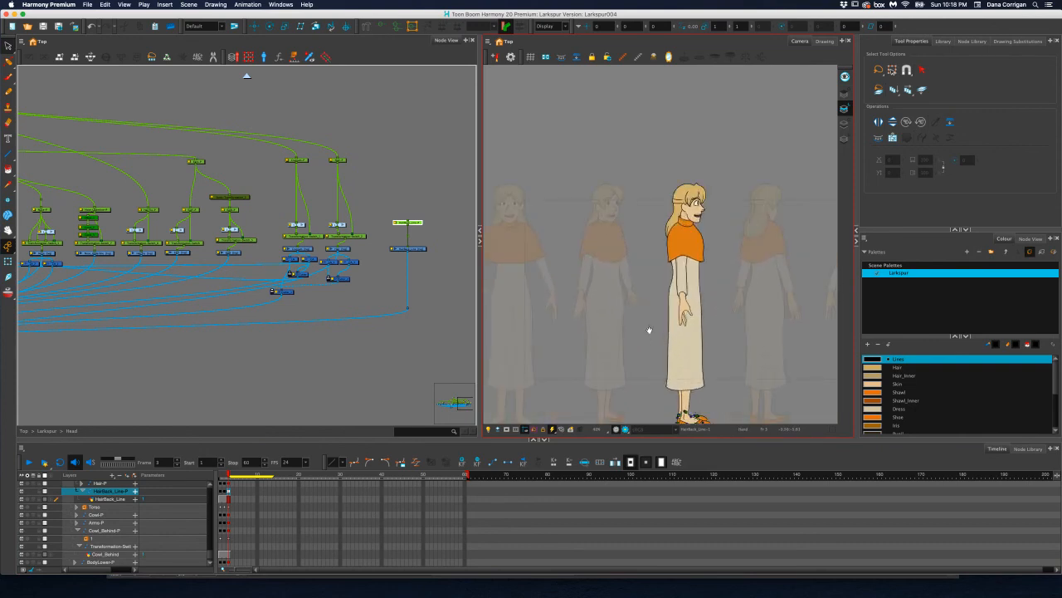
left_click_drag(649, 331, 648, 297)
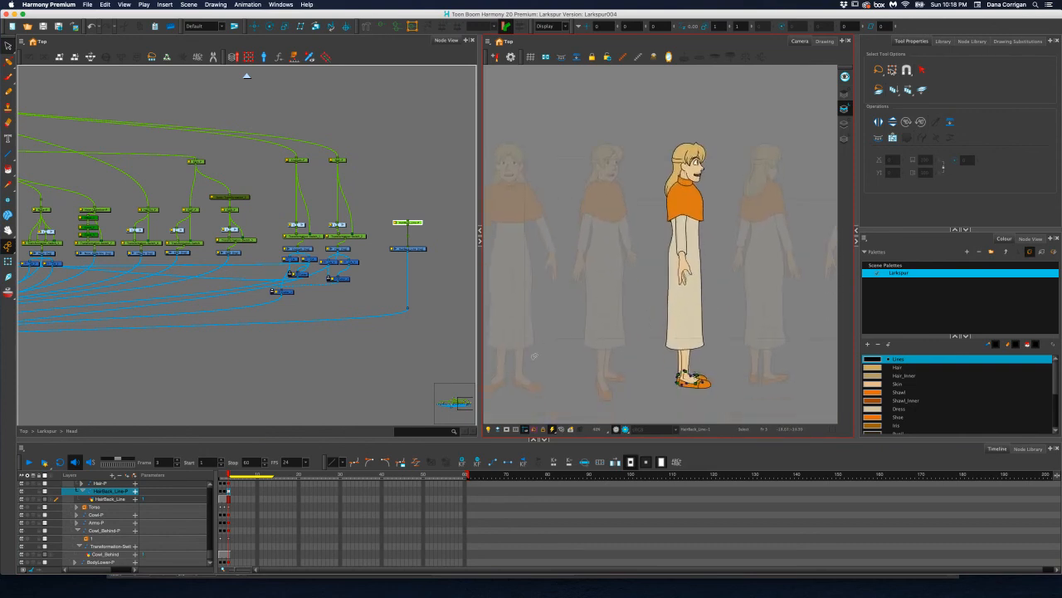
mouse_move(229, 474)
left_mouse_down()
mouse_move(218, 474)
mouse_move(228, 474)
left_mouse_up()
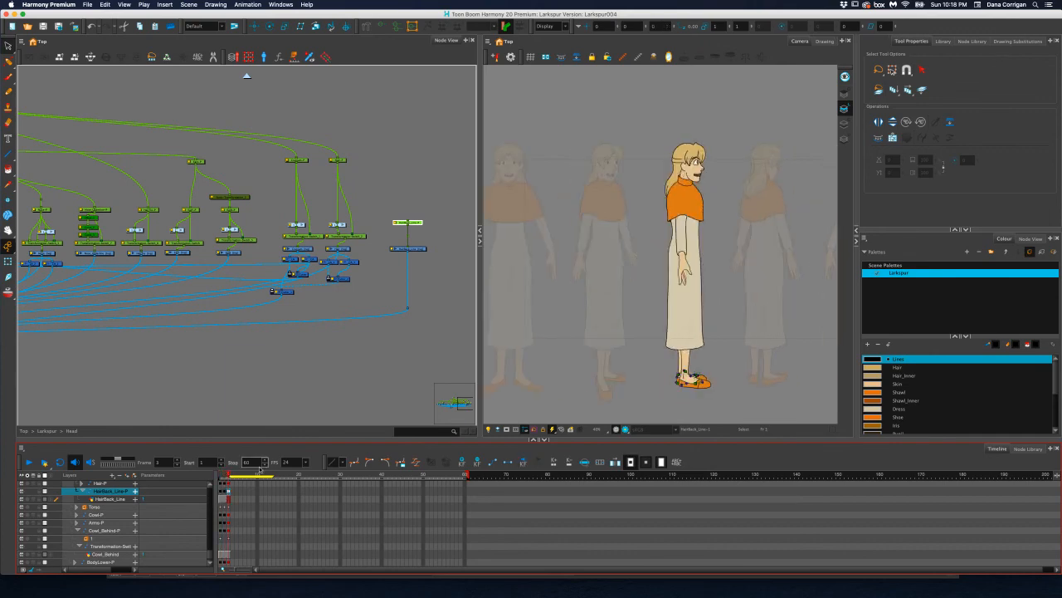
Temporarily disable the rig's deformations, examine the undeformed drawings across frames 1 to 3, and re-enable the deformations
left_click(505, 28)
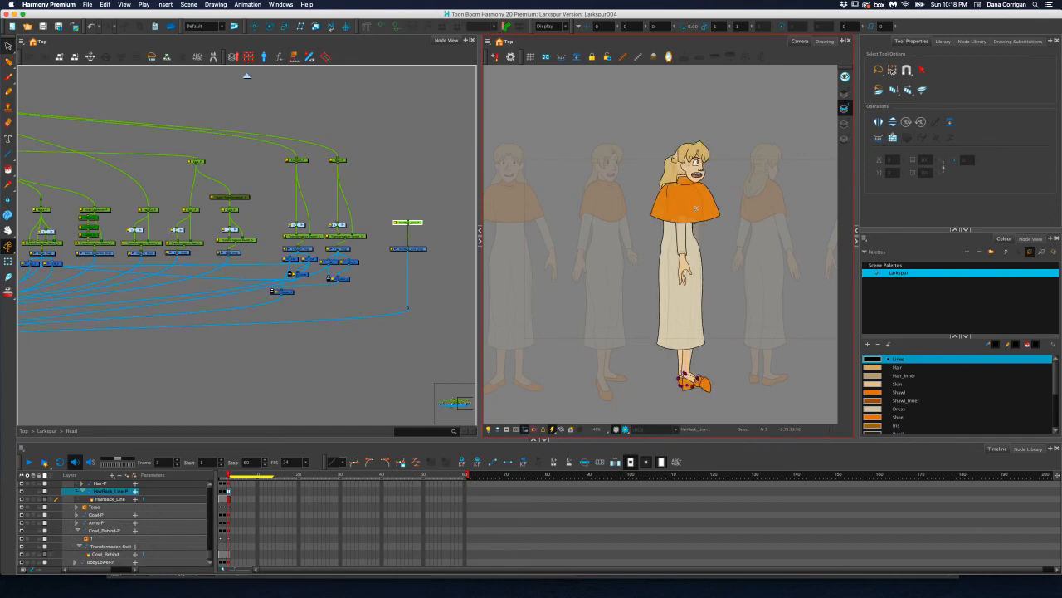
scroll(703, 179, "up", 2)
scroll(683, 174, "up", 3)
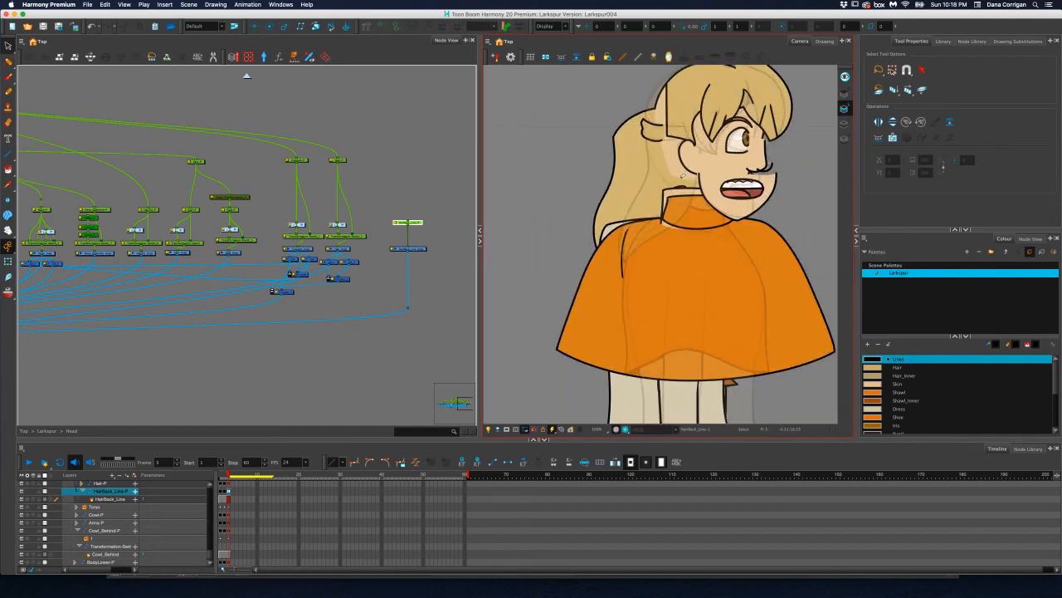
scroll(683, 176, "down", 5)
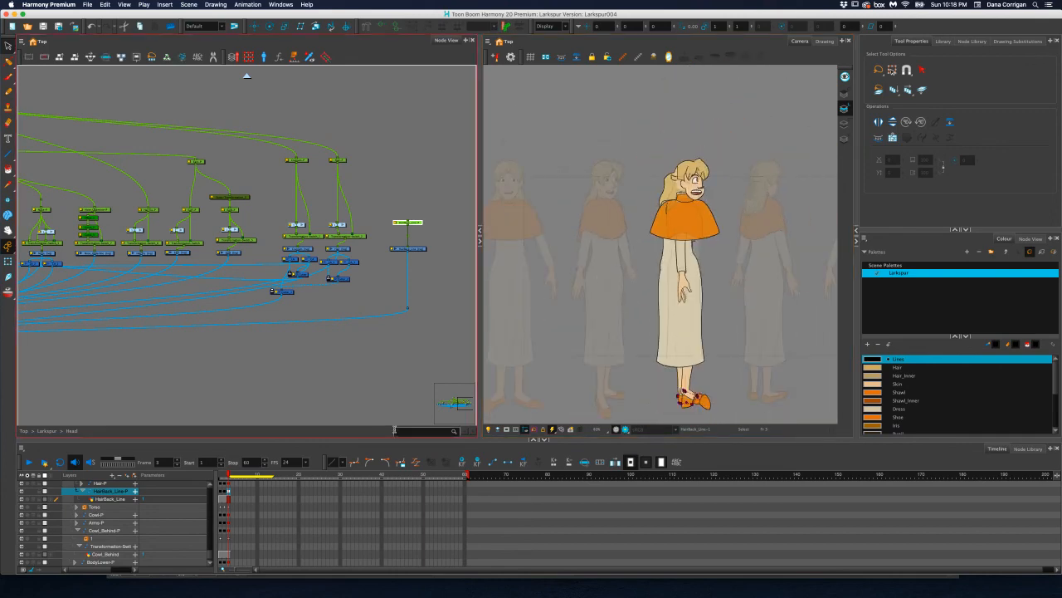
left_click(233, 476)
left_click_drag(229, 476, 220, 476)
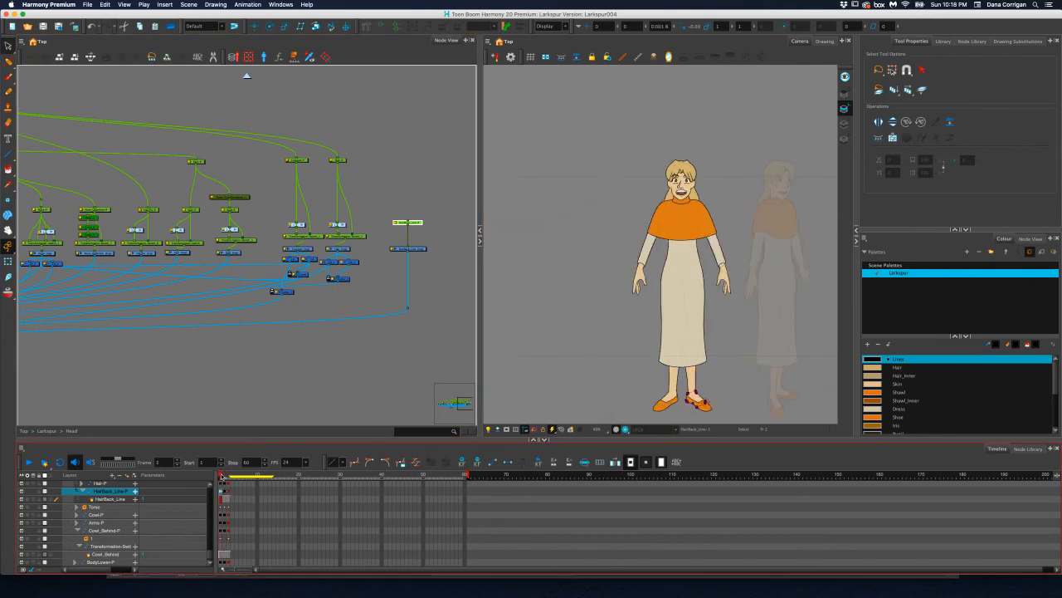
left_click_drag(220, 475, 228, 476)
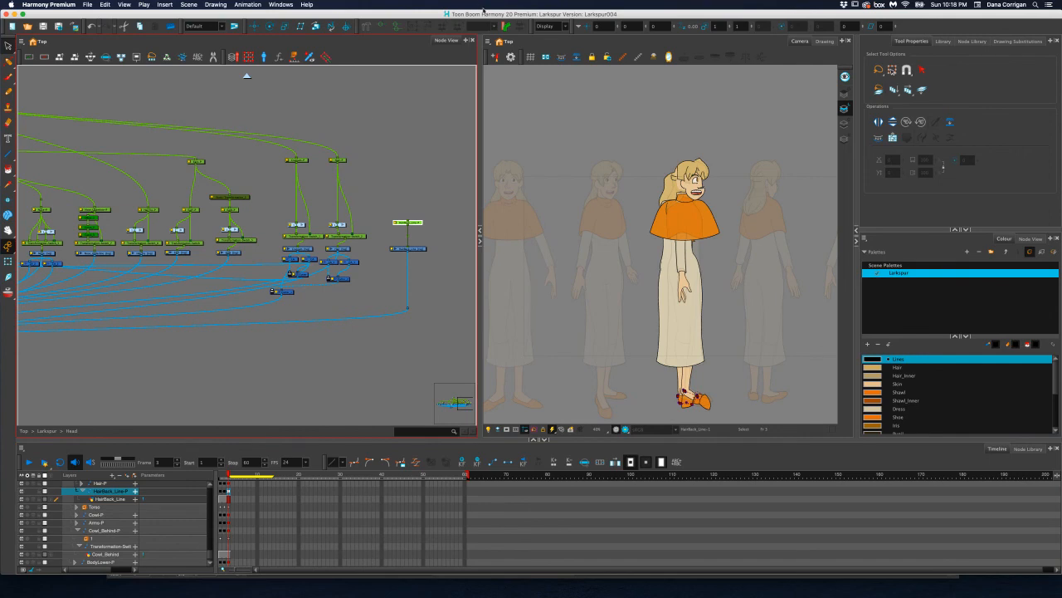
left_click(504, 28)
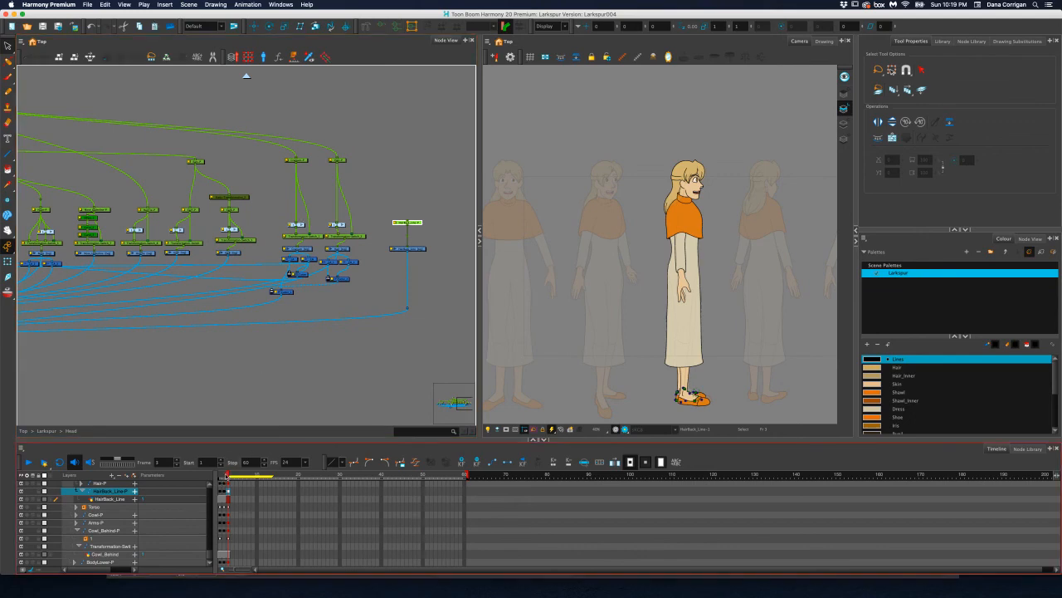
Examine the finished profile pose on frame 3, including a close look at the mouth
mouse_move(227, 476)
left_mouse_down()
mouse_move(218, 476)
mouse_move(227, 475)
left_mouse_up()
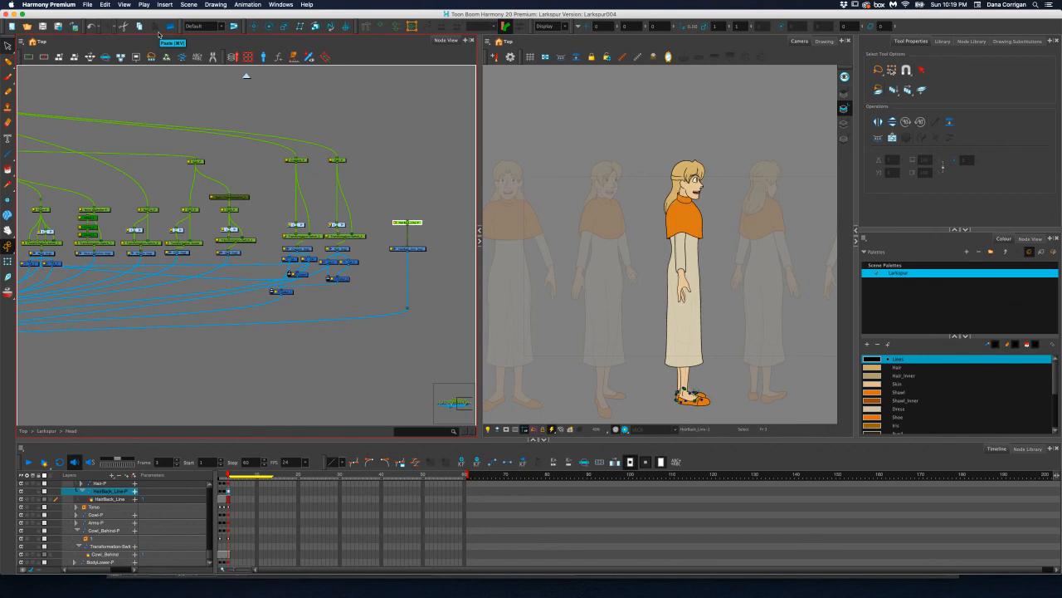
scroll(730, 195, "up", 2)
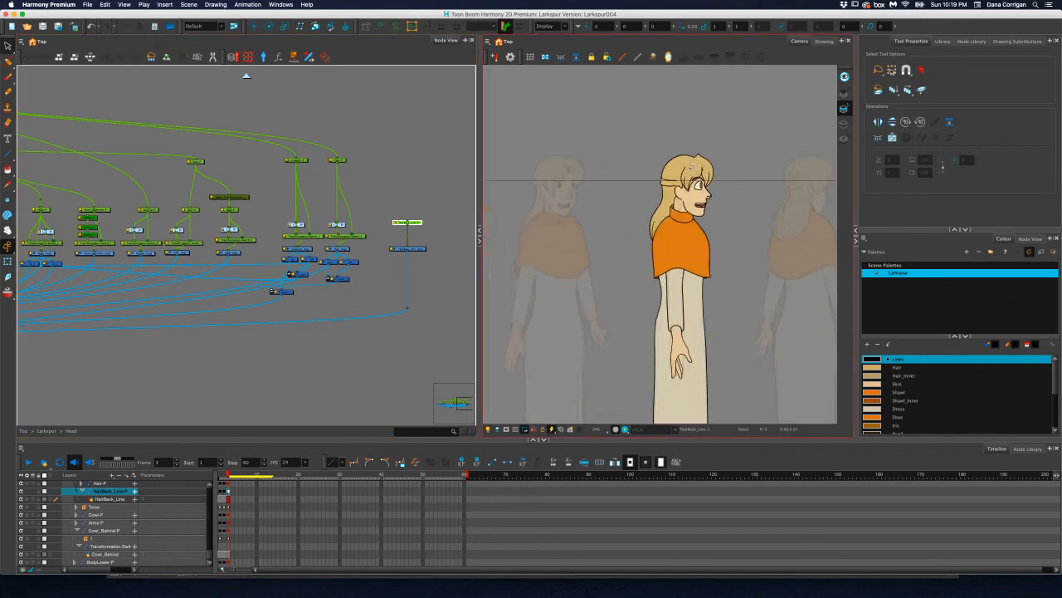
scroll(712, 224, "up", 10)
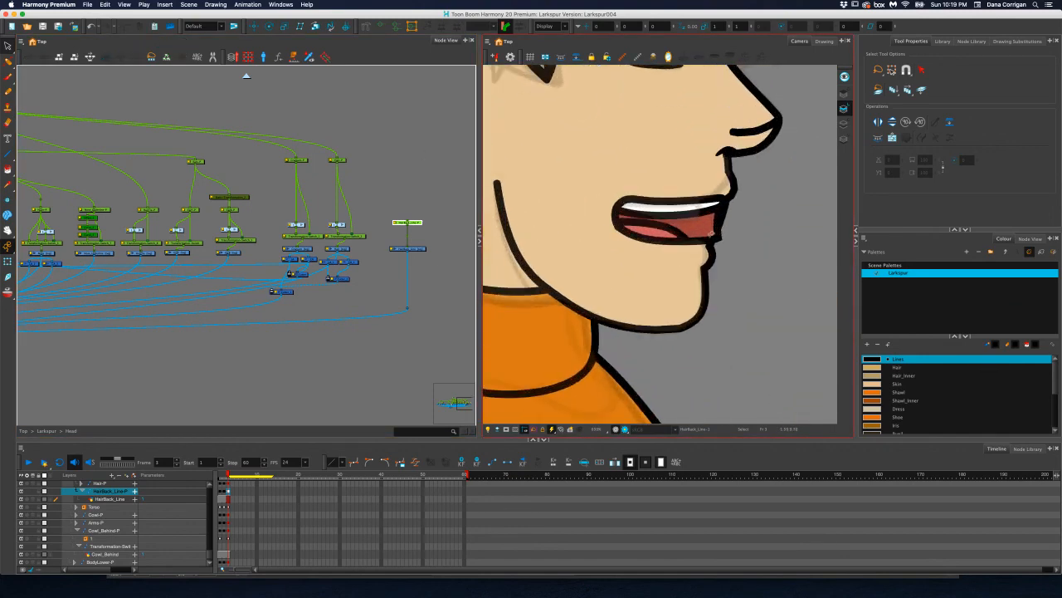
scroll(712, 240, "down", 10)
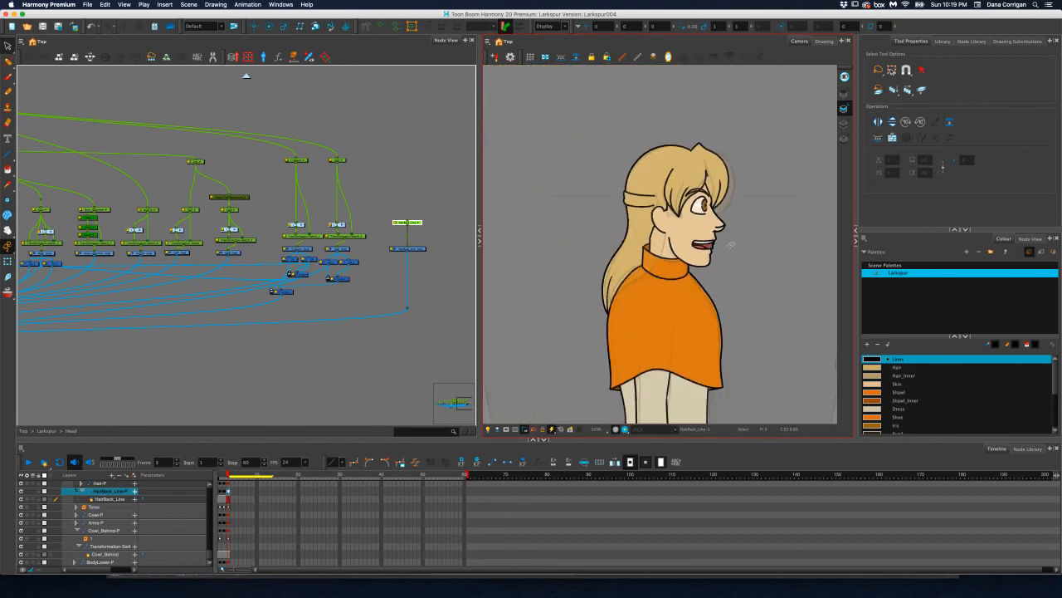